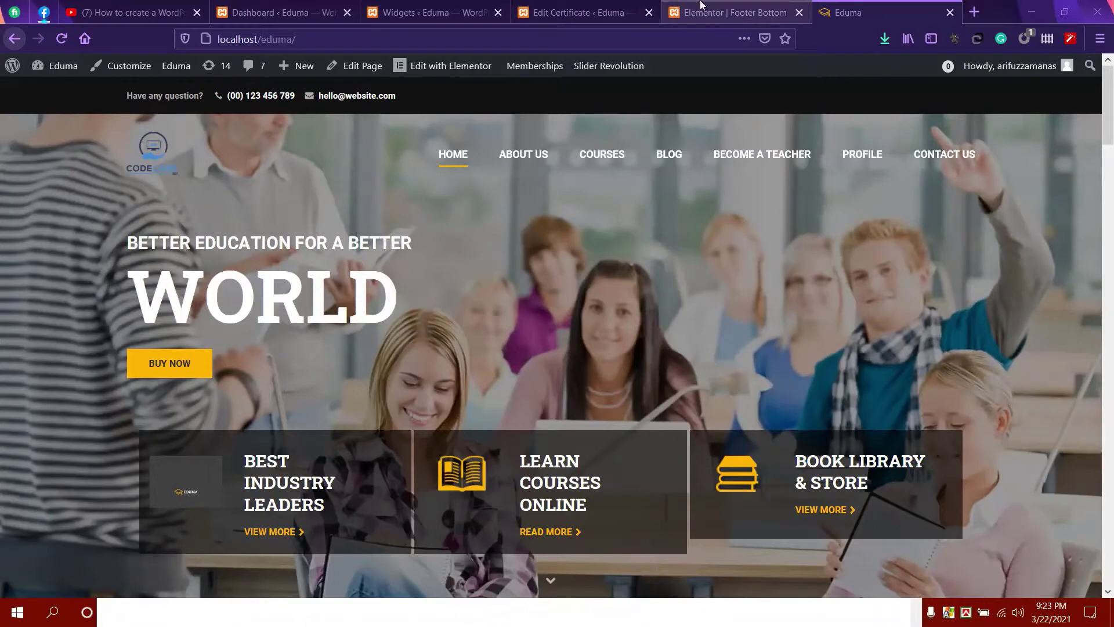
Dismiss the Flexbox changes note in the Elementor footer editor and move to the Widgets admin.
{"action": "left_click", "coordinate": [701, 6]}
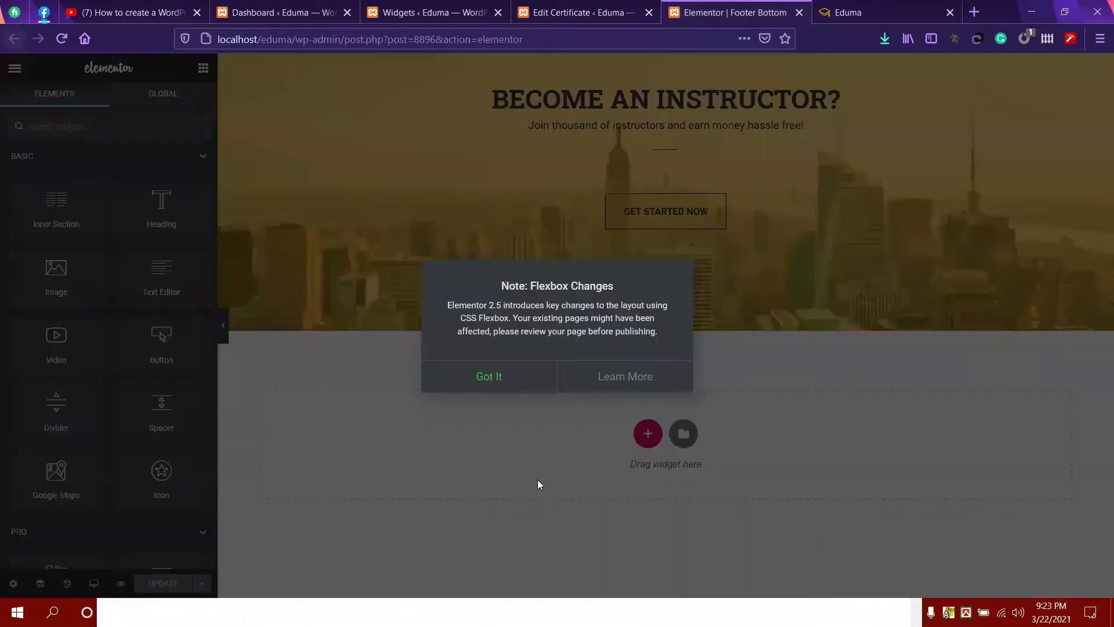
{"action": "left_click", "coordinate": [500, 378]}
{"action": "left_click", "coordinate": [629, 12]}
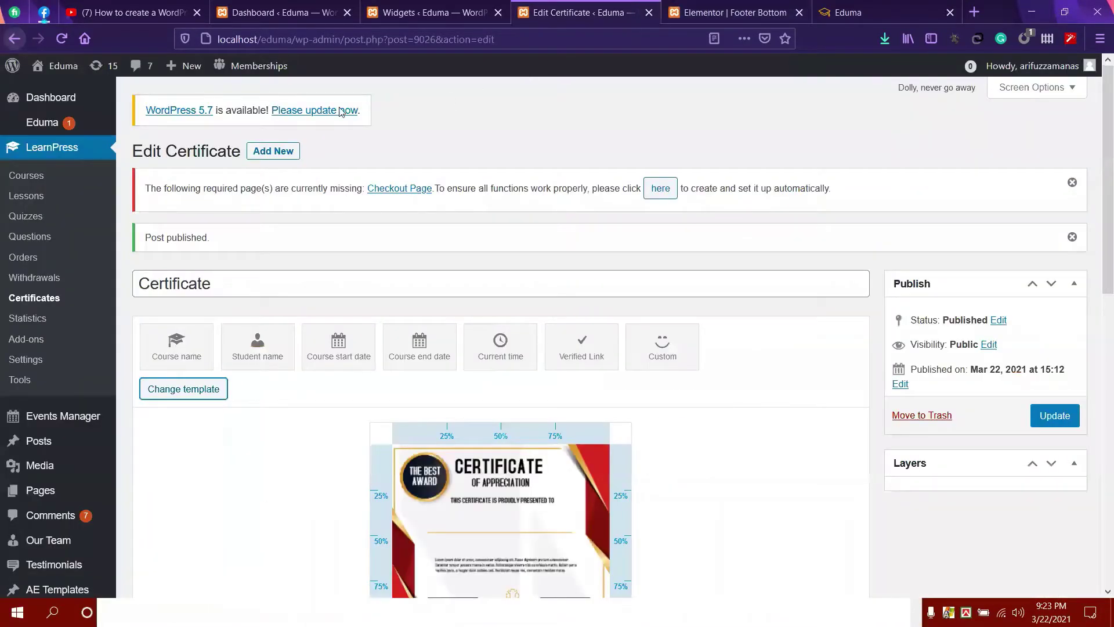
{"action": "left_click", "coordinate": [447, 10]}
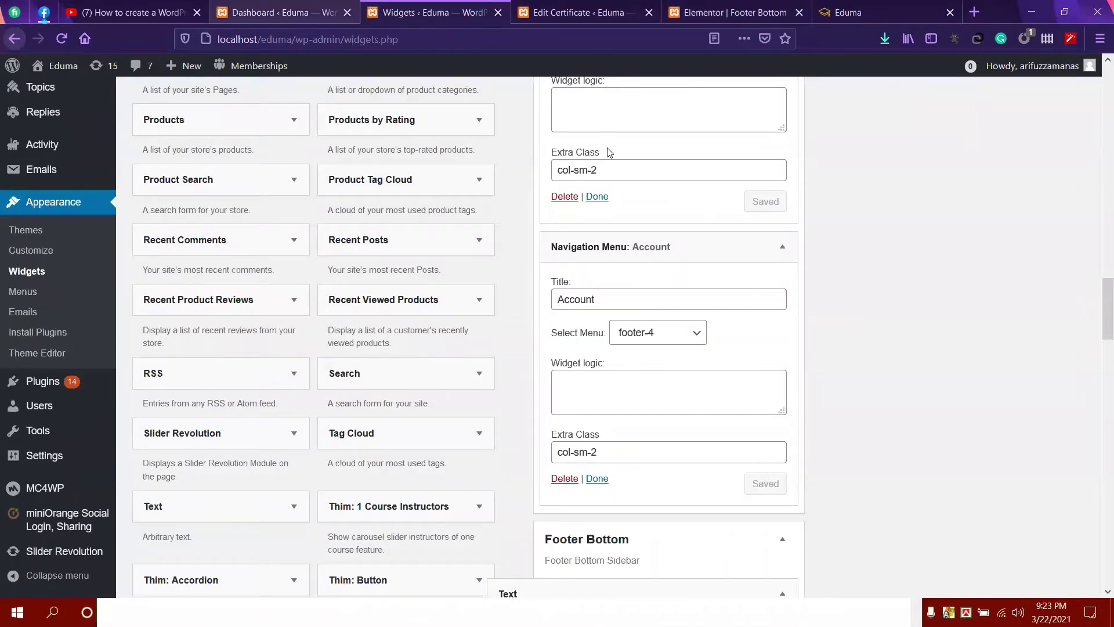
Open the Eduma live site in a new browser tab via Visit Site.
{"action": "scroll", "coordinate": [667, 261], "scroll_direction": "up", "scroll_amount": 15}
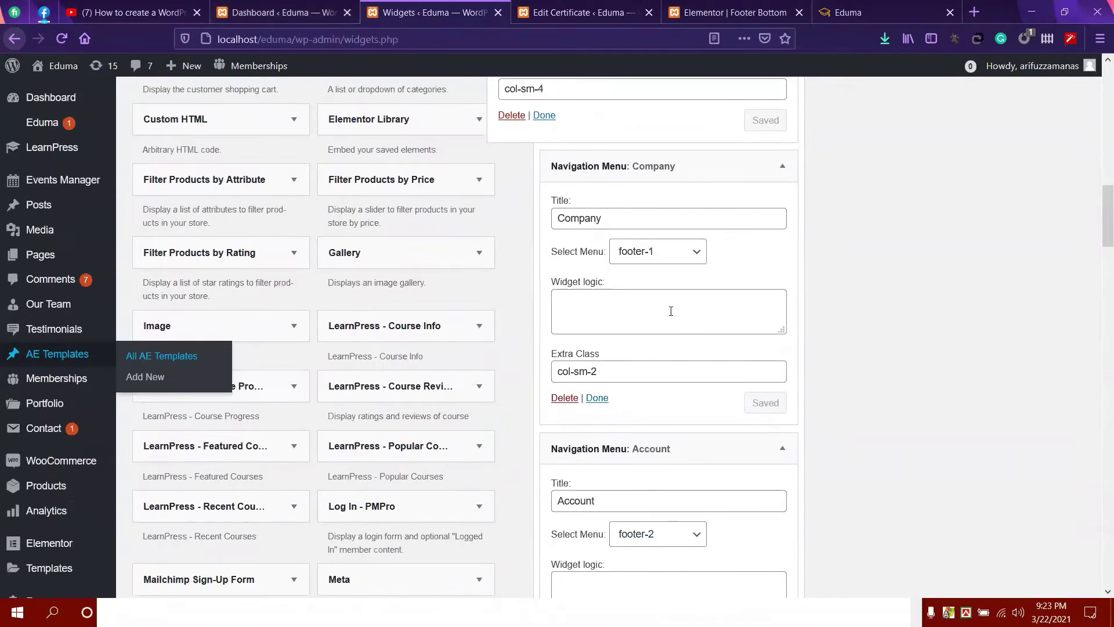
{"action": "scroll", "coordinate": [671, 311], "scroll_direction": "up", "scroll_amount": 3}
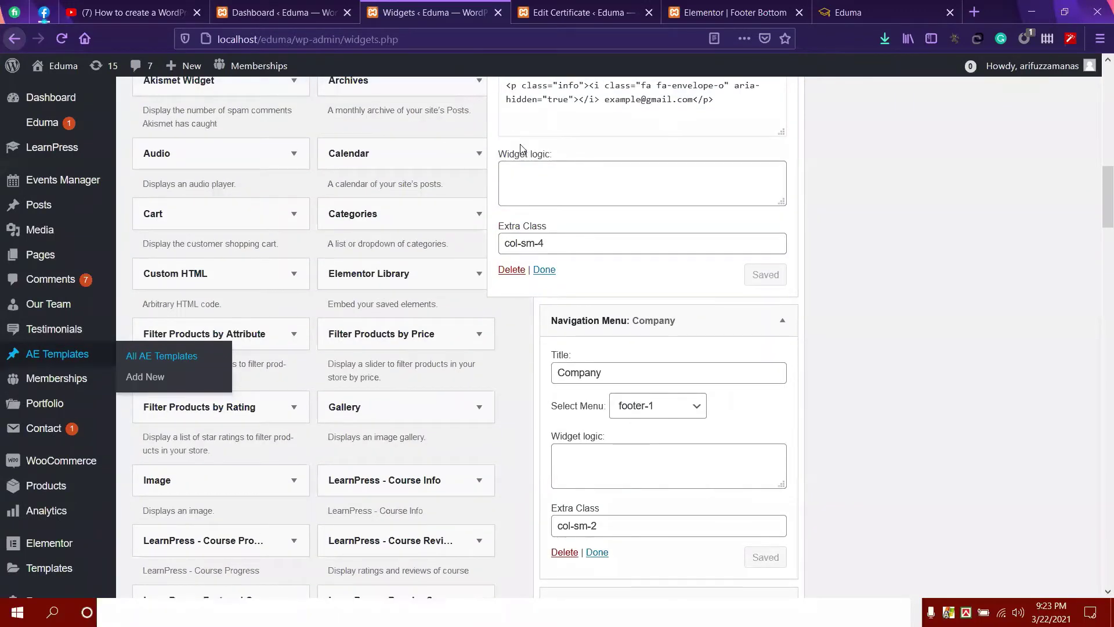
{"action": "scroll", "coordinate": [522, 146], "scroll_direction": "up", "scroll_amount": 9}
{"action": "mouse_move", "coordinate": [55, 66]}
{"action": "left_click", "coordinate": [65, 93]}
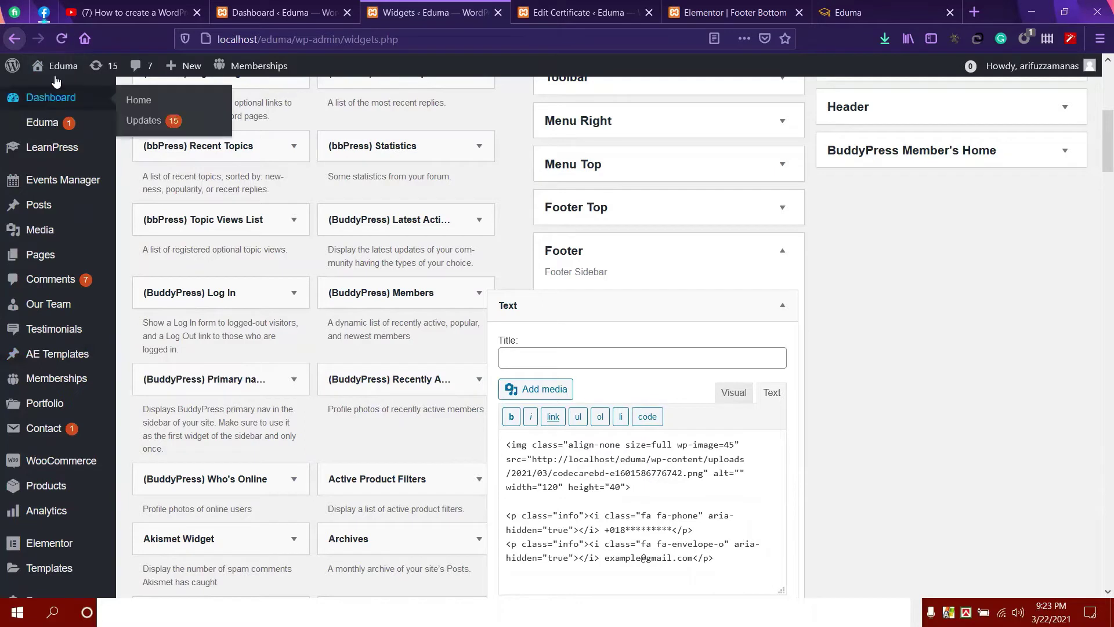
{"action": "right_click", "coordinate": [56, 91]}
{"action": "left_click", "coordinate": [119, 100]}
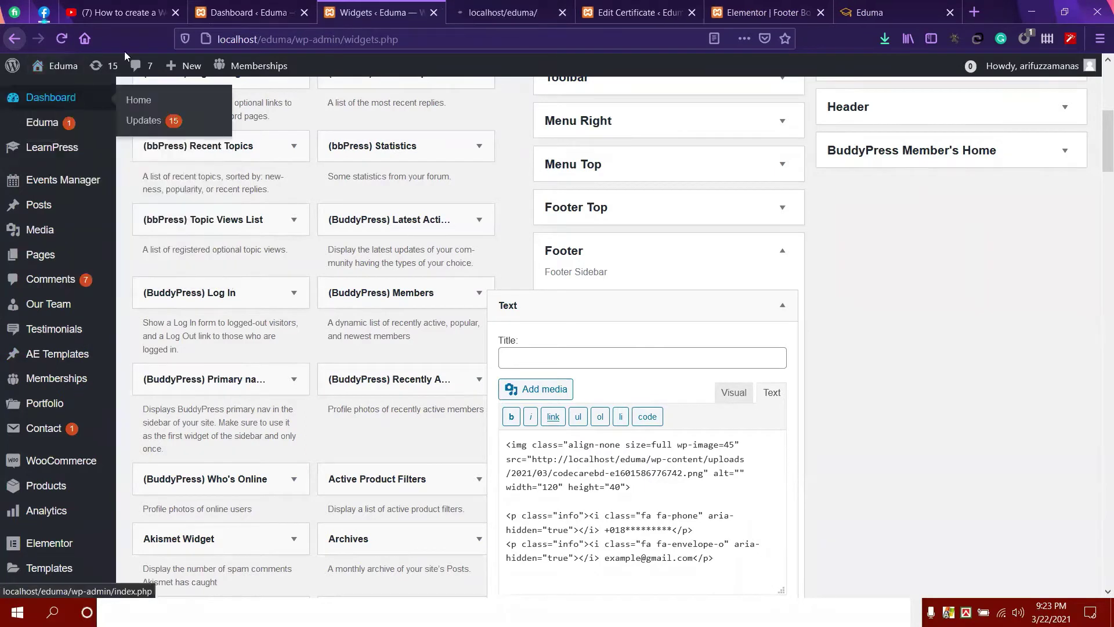
{"action": "left_click", "coordinate": [476, 6]}
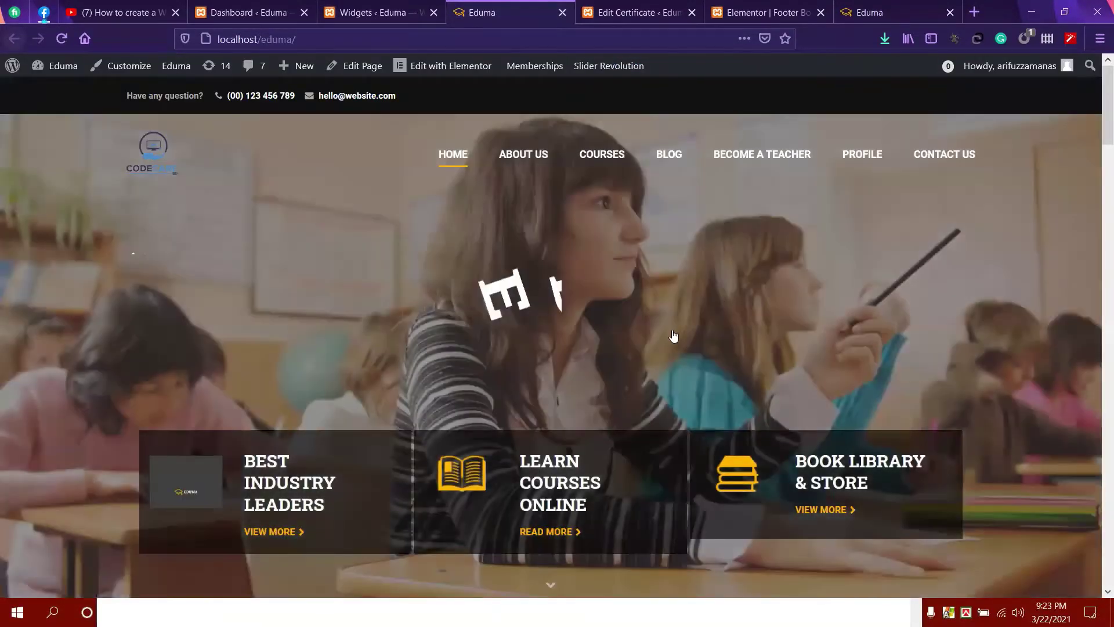
Scroll to the live site's footer and select its link columns to inspect them.
{"action": "scroll", "coordinate": [696, 325], "scroll_direction": "down", "scroll_amount": 15}
{"action": "scroll", "coordinate": [676, 343], "scroll_direction": "down", "scroll_amount": 20}
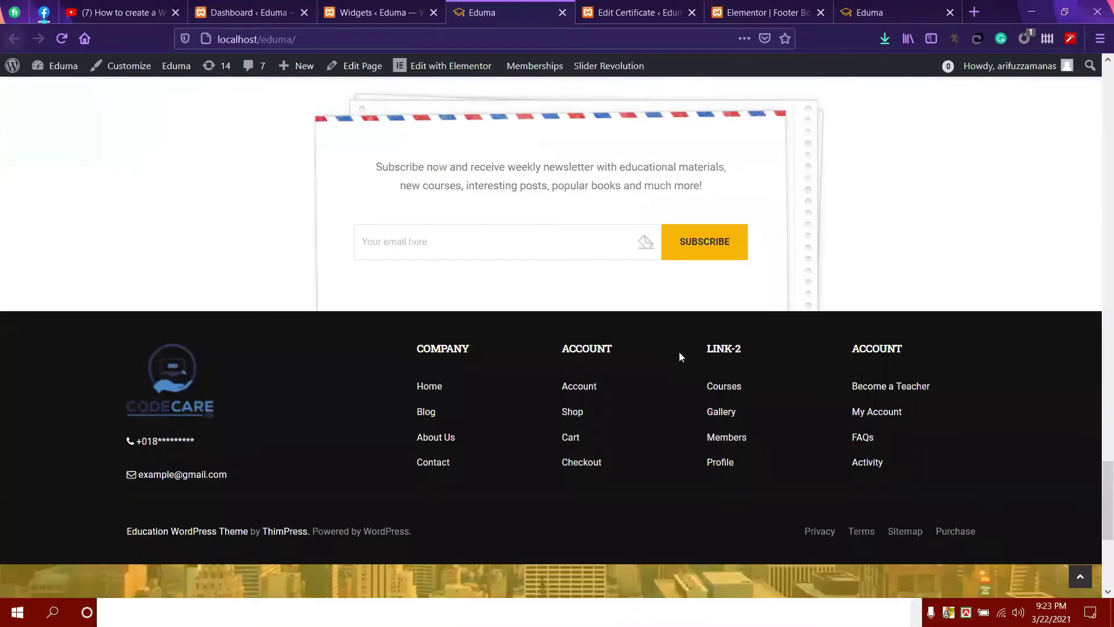
{"action": "scroll", "coordinate": [678, 350], "scroll_direction": "up", "scroll_amount": 5}
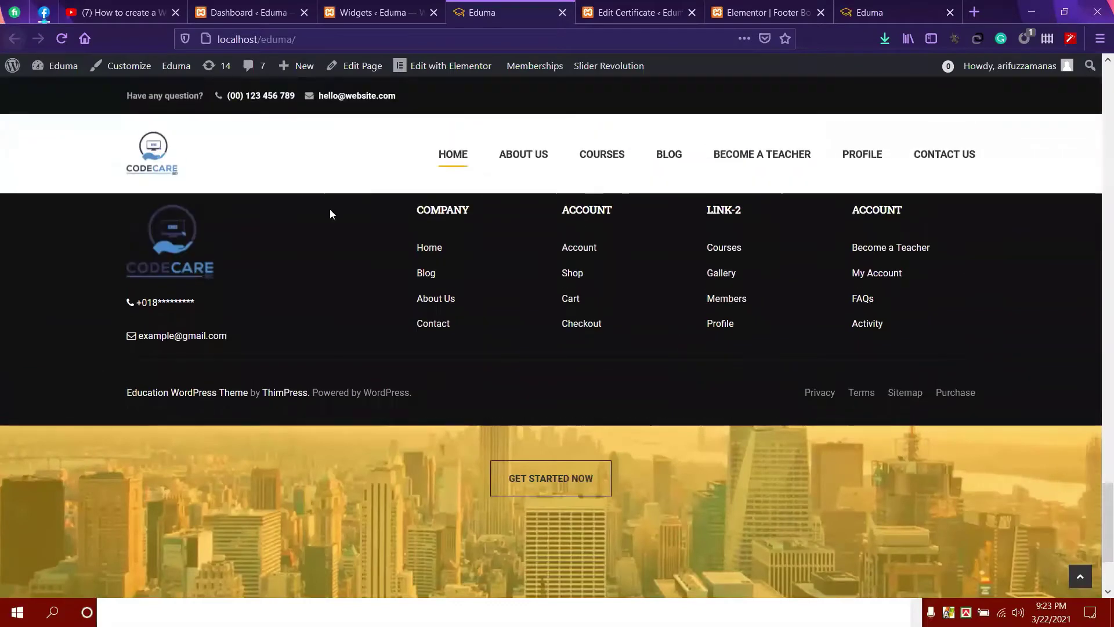
{"action": "left_click_drag", "start_coordinate": [389, 266], "coordinate": [854, 376]}
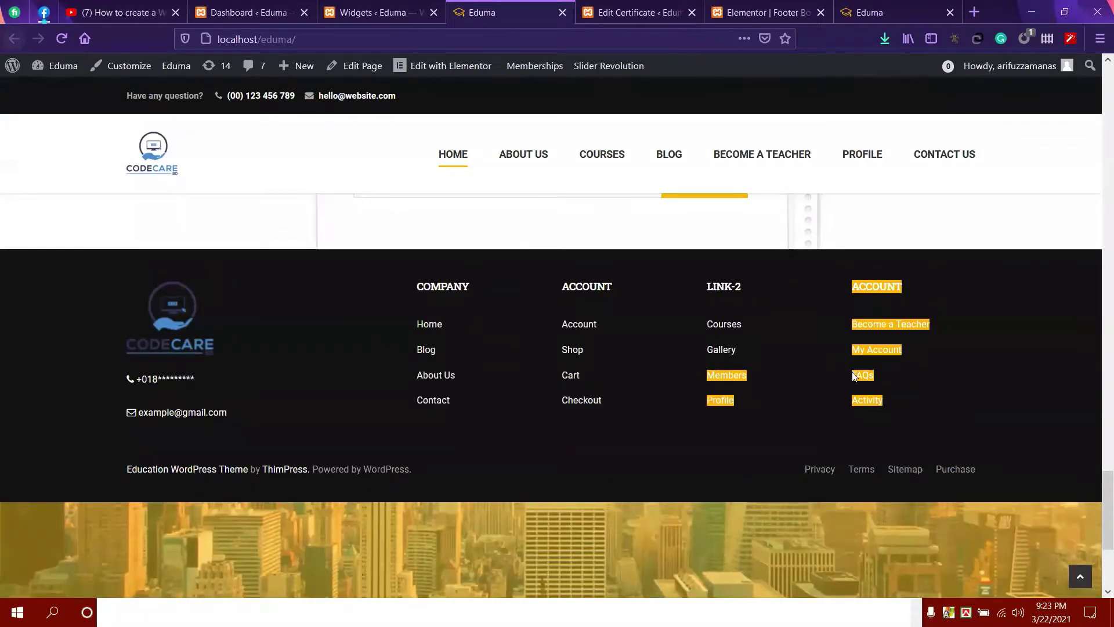
{"action": "left_click", "coordinate": [938, 384]}
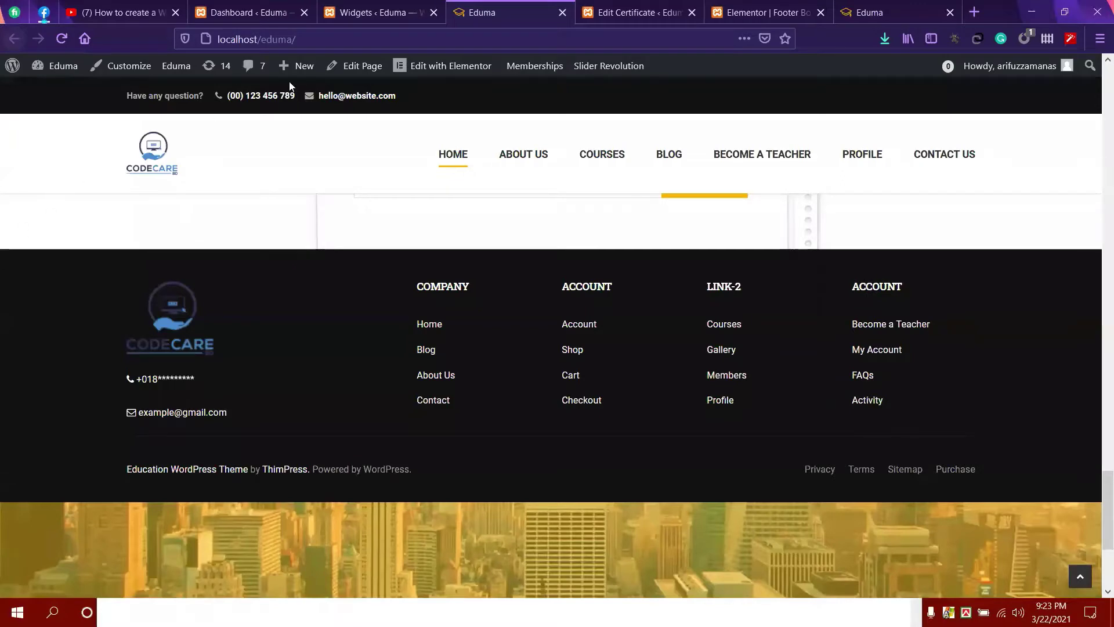
{"action": "left_click", "coordinate": [386, 13]}
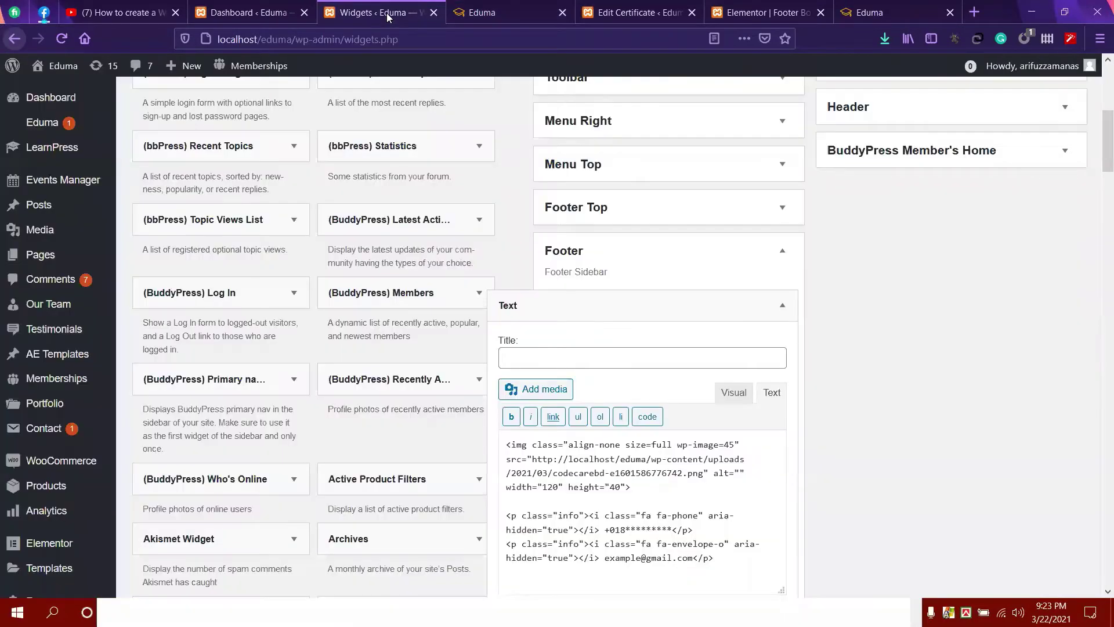
Close the old Widgets tab and reload Appearance > Widgets from the Dashboard.
{"action": "left_click", "coordinate": [267, 10]}
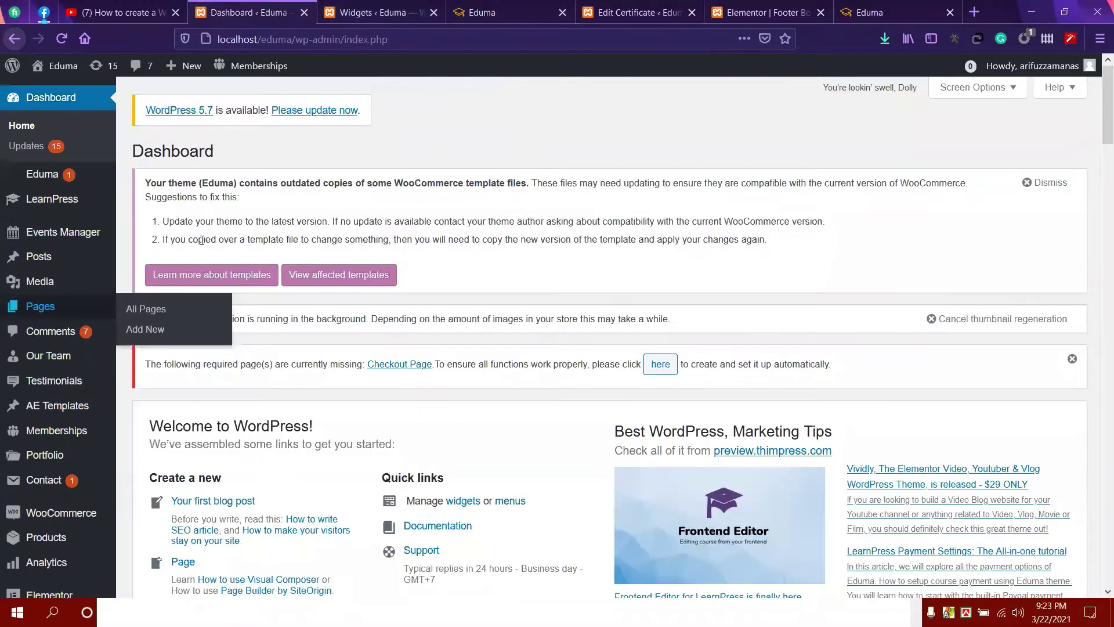
{"action": "left_click", "coordinate": [434, 12]}
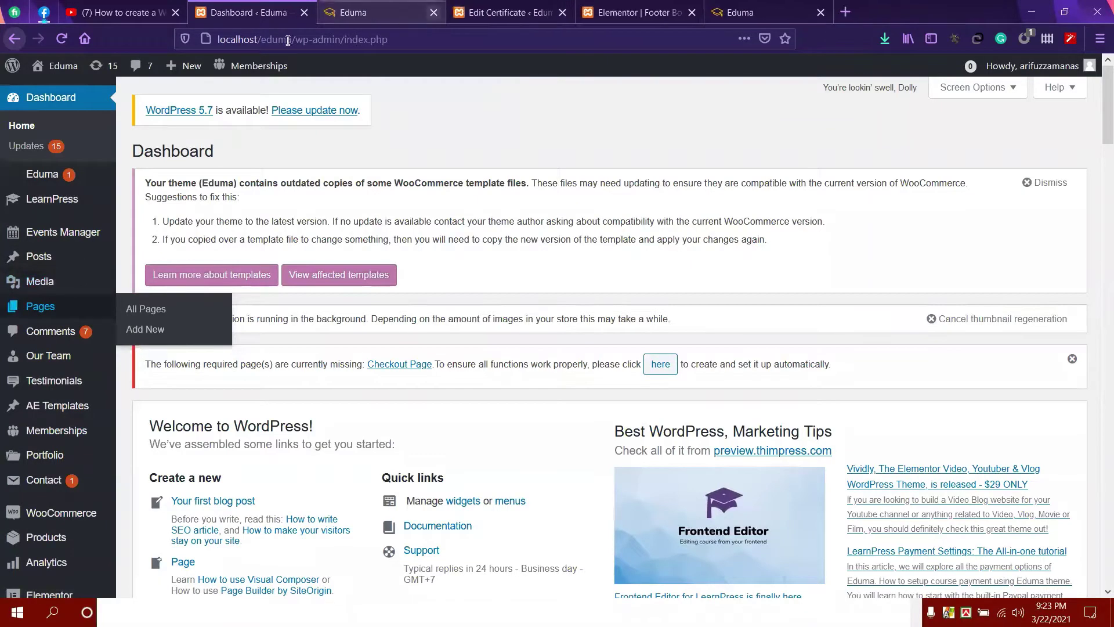
{"action": "scroll", "coordinate": [58, 406], "scroll_direction": "down", "scroll_amount": 2}
{"action": "mouse_move", "coordinate": [53, 443]}
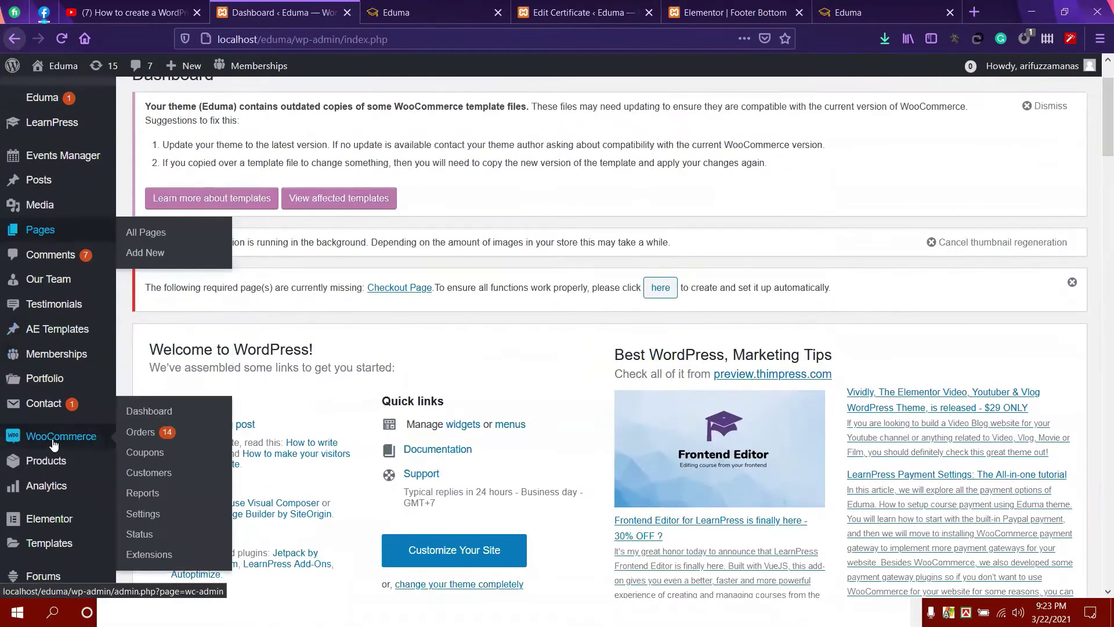
{"action": "scroll", "coordinate": [53, 443], "scroll_direction": "down", "scroll_amount": 2}
{"action": "mouse_move", "coordinate": [73, 481]}
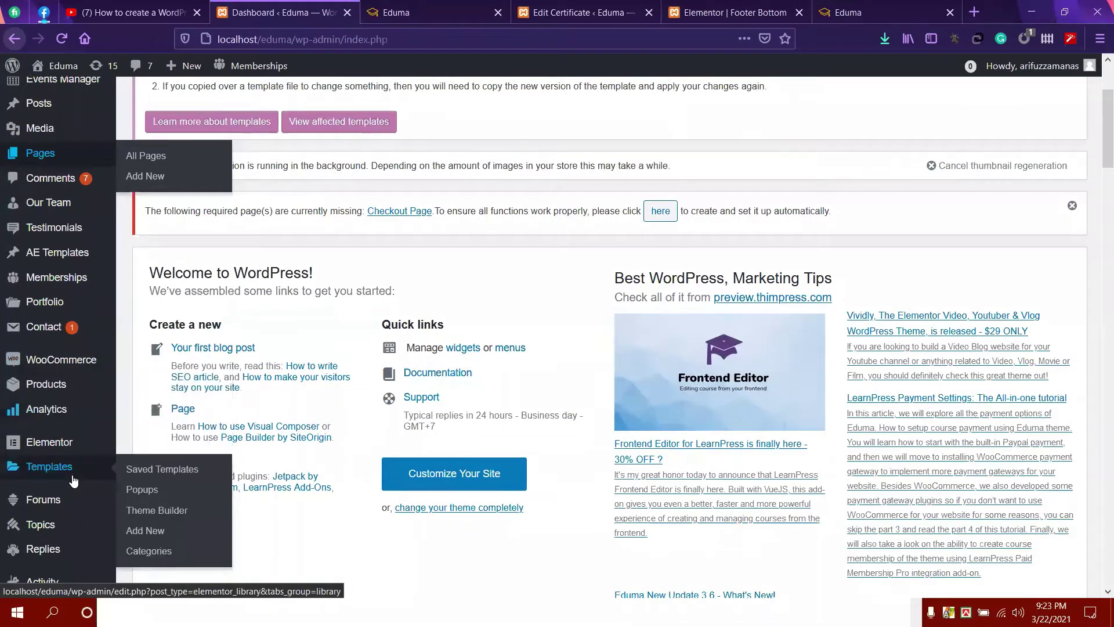
{"action": "scroll", "coordinate": [72, 480], "scroll_direction": "down", "scroll_amount": 4}
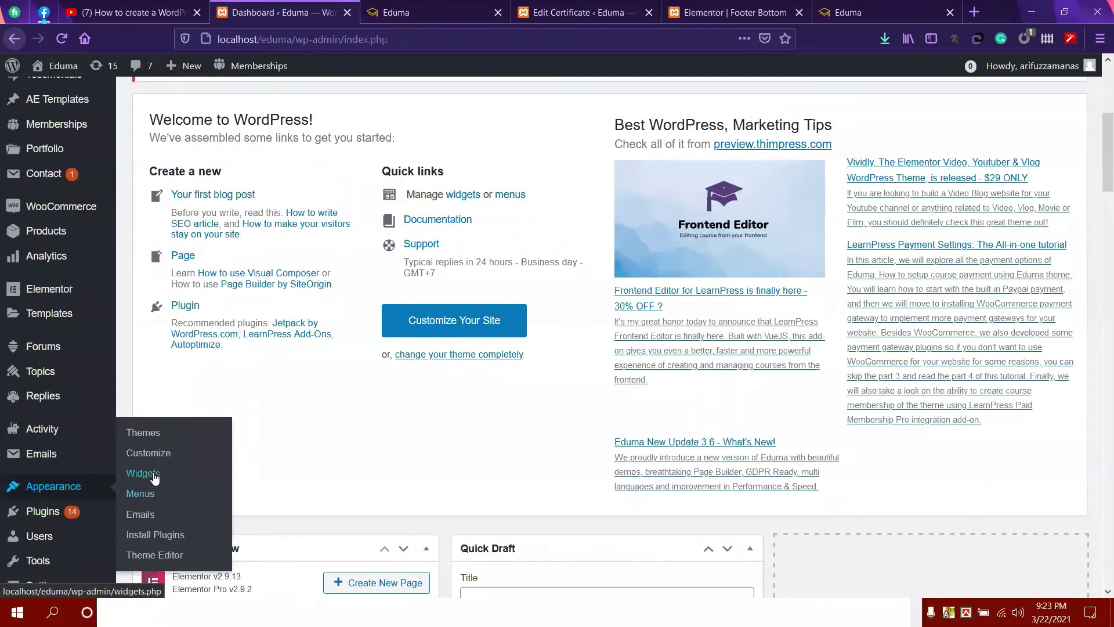
{"action": "left_click", "coordinate": [153, 477]}
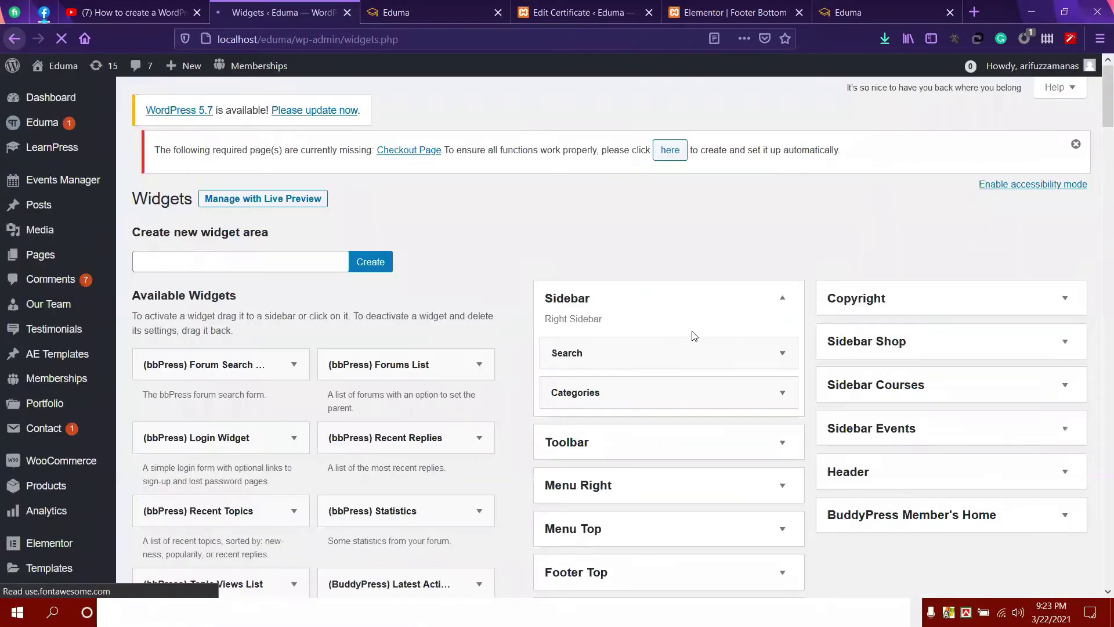
Delete the Company, Account, link-2 and second Account navigation menu widgets from the Footer area.
{"action": "scroll", "coordinate": [694, 335], "scroll_direction": "down", "scroll_amount": 6}
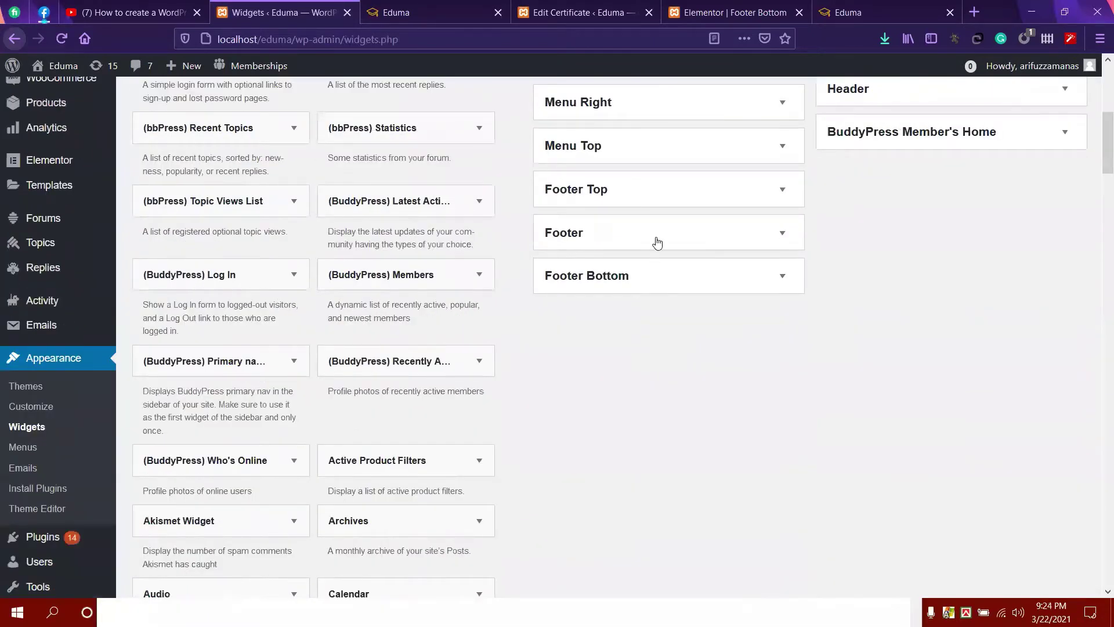
{"action": "left_click", "coordinate": [658, 243]}
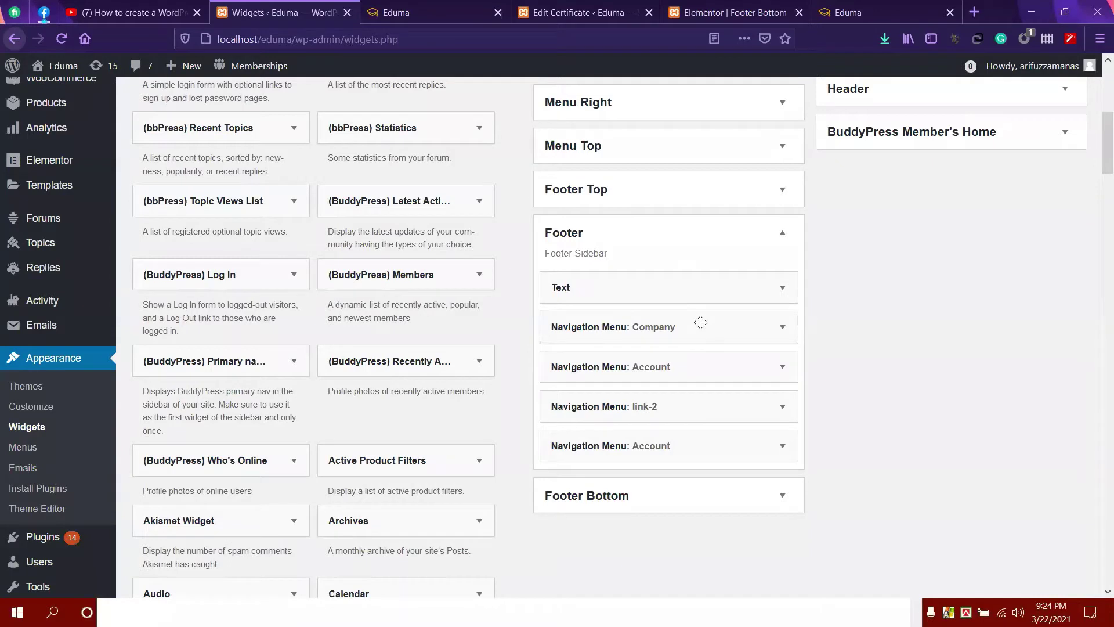
{"action": "left_click", "coordinate": [700, 323]}
{"action": "scroll", "coordinate": [660, 463], "scroll_direction": "down", "scroll_amount": 1}
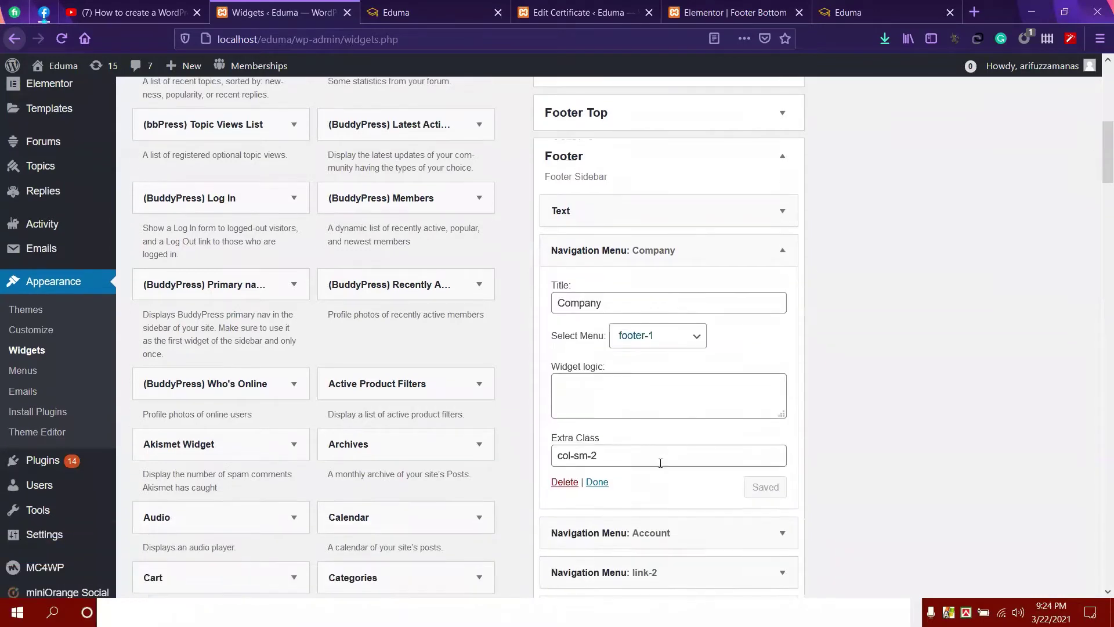
{"action": "left_click", "coordinate": [568, 482]}
{"action": "left_click", "coordinate": [781, 252]}
{"action": "left_click", "coordinate": [568, 481]}
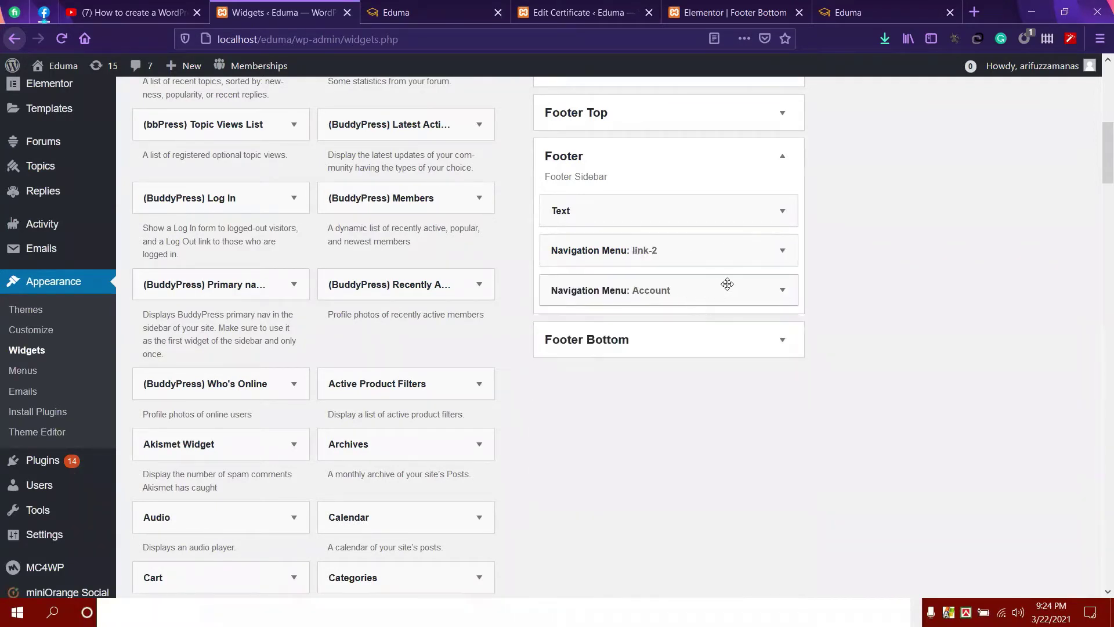
{"action": "left_click", "coordinate": [782, 250]}
{"action": "left_click", "coordinate": [563, 481]}
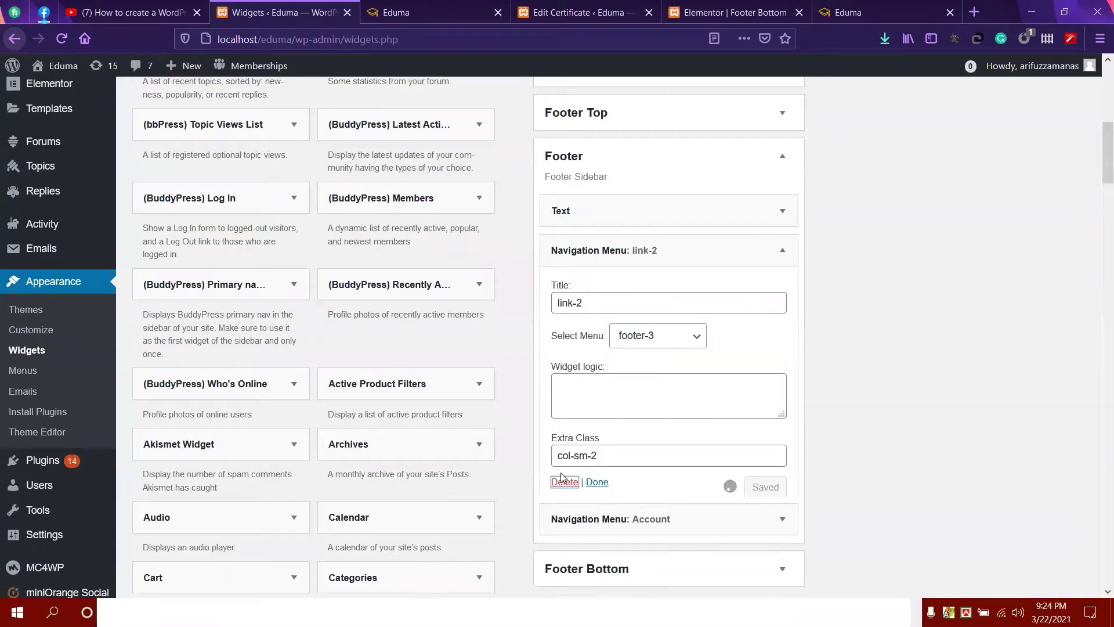
{"action": "left_click", "coordinate": [782, 251]}
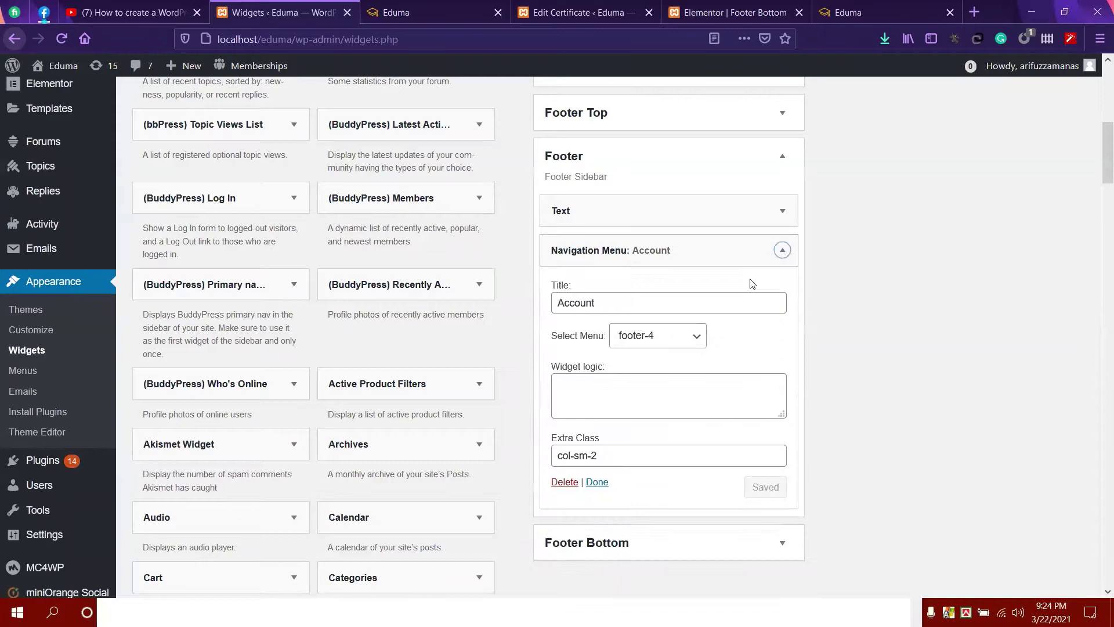
{"action": "left_click", "coordinate": [565, 481]}
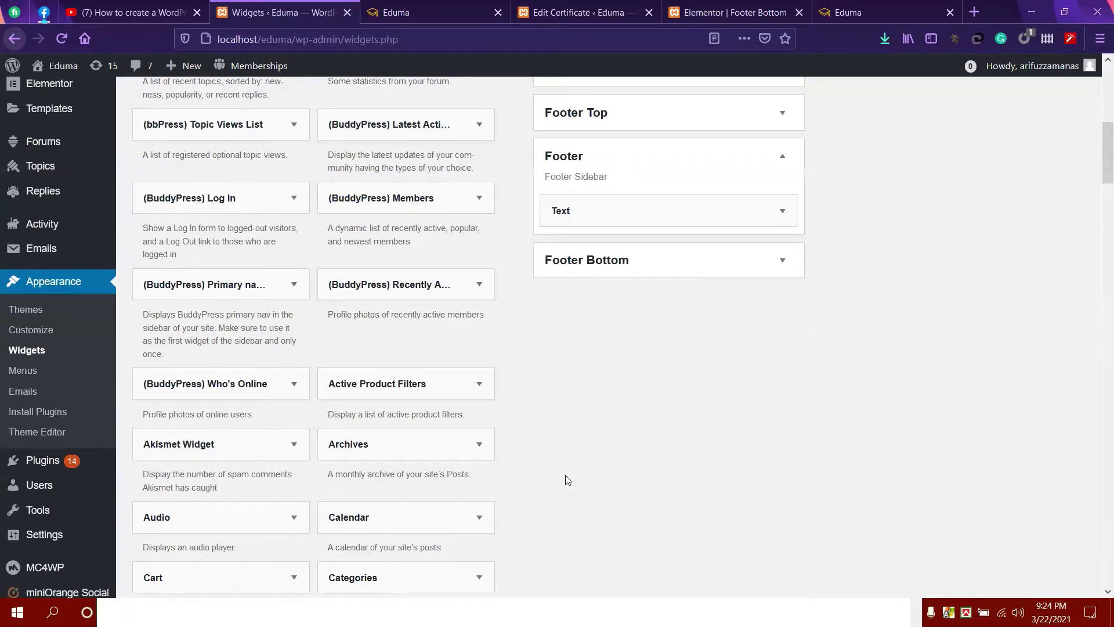
Show the Footer Text widget's raw HTML, select it, and bring up the footer code note.
{"action": "left_click", "coordinate": [672, 220]}
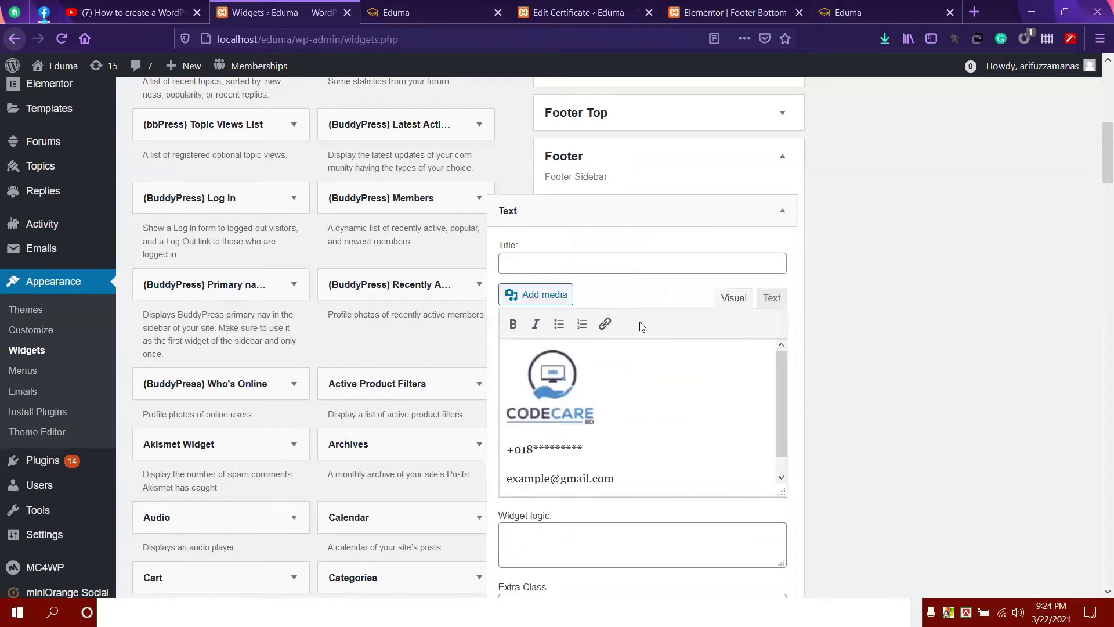
{"action": "left_click", "coordinate": [771, 298]}
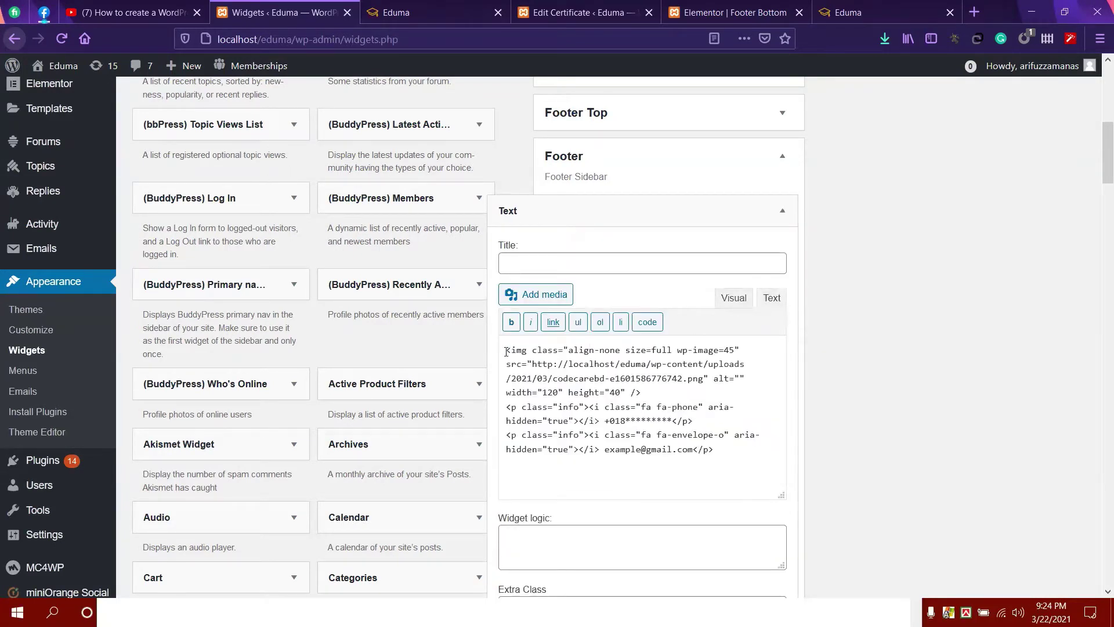
{"action": "left_click_drag", "start_coordinate": [514, 350], "coordinate": [766, 448]}
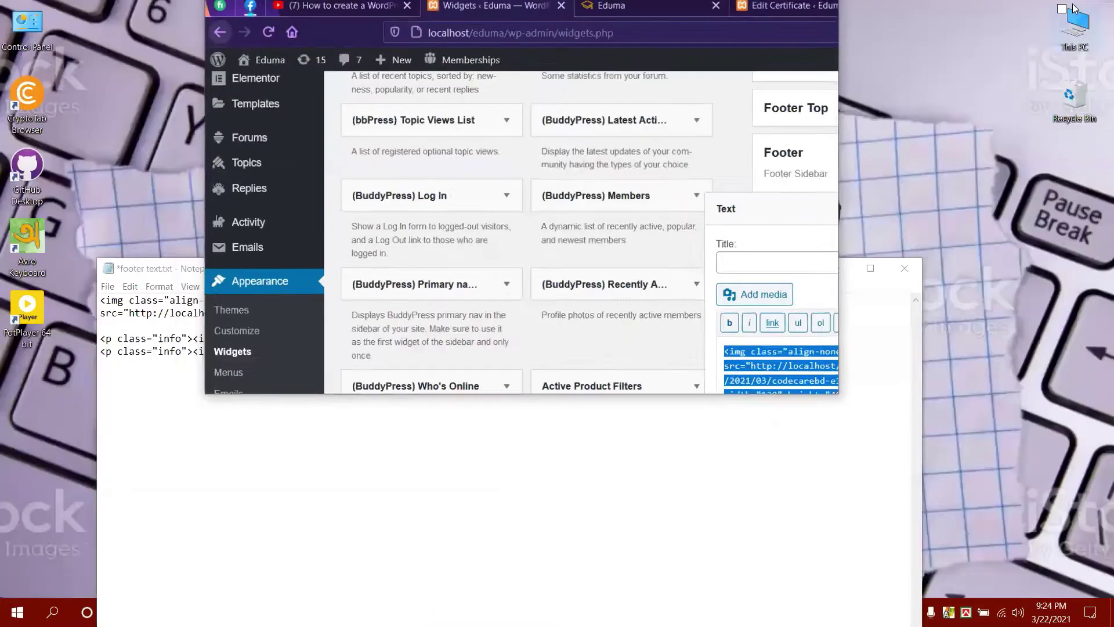
{"action": "left_click", "coordinate": [1064, 12]}
{"action": "left_click", "coordinate": [795, 12]}
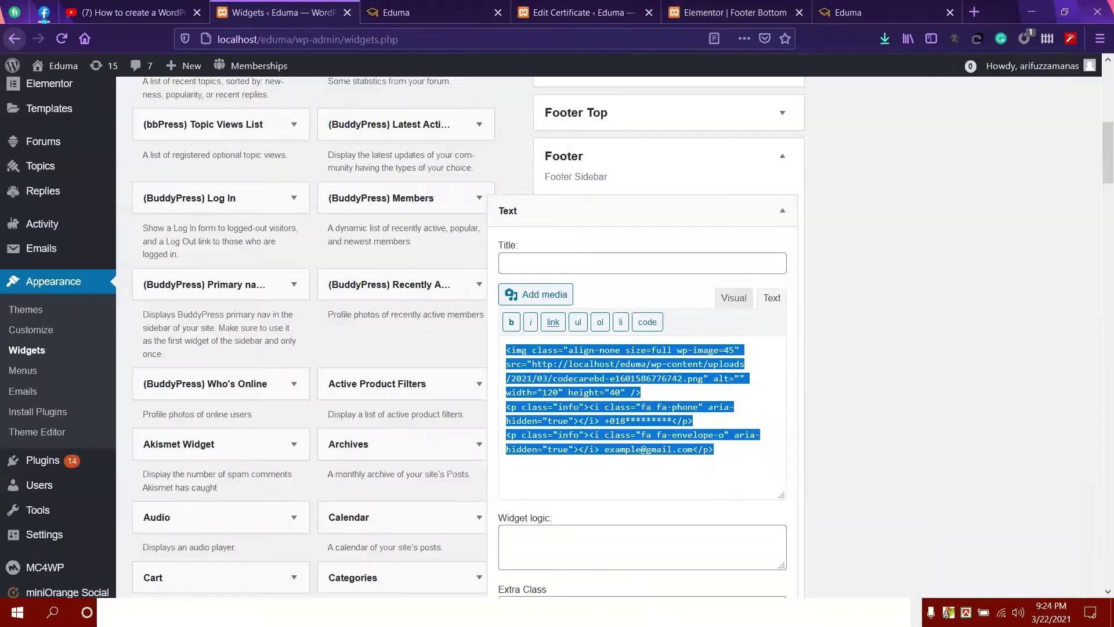
Select and copy all of the Footer Text widget's HTML.
{"action": "key", "text": "alt+Tab"}
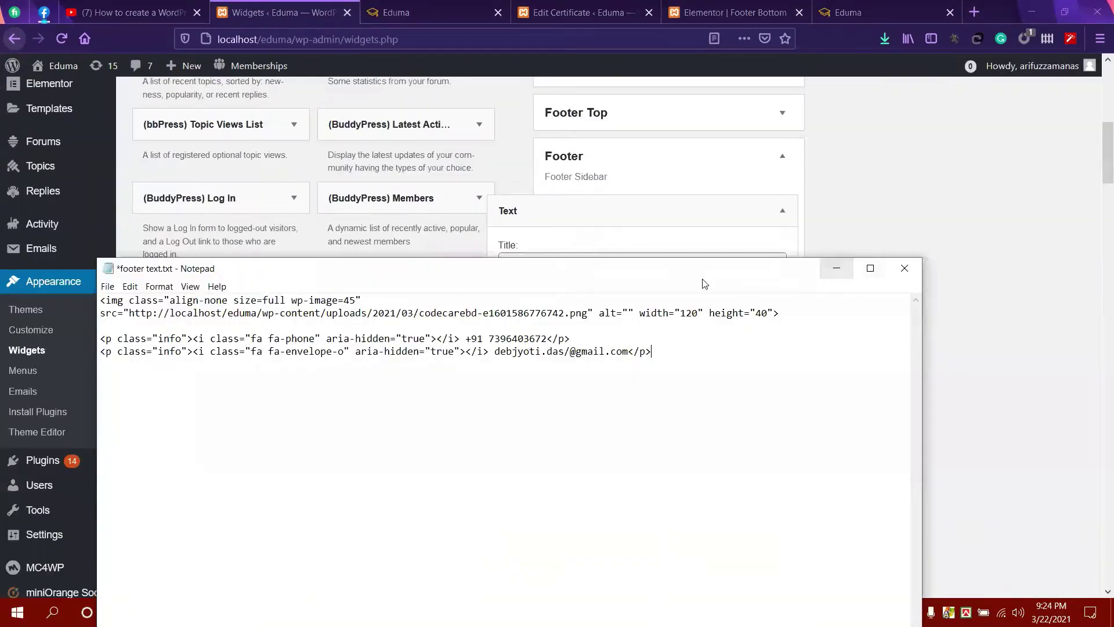
{"action": "left_click_drag", "start_coordinate": [670, 269], "coordinate": [847, 420]}
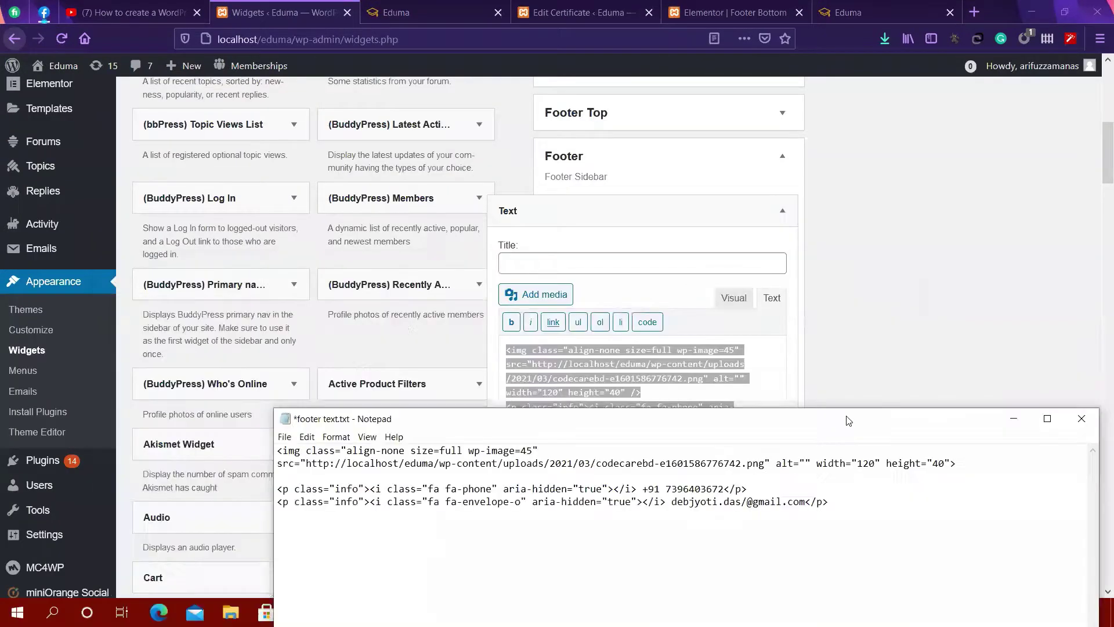
{"action": "left_click", "coordinate": [622, 381]}
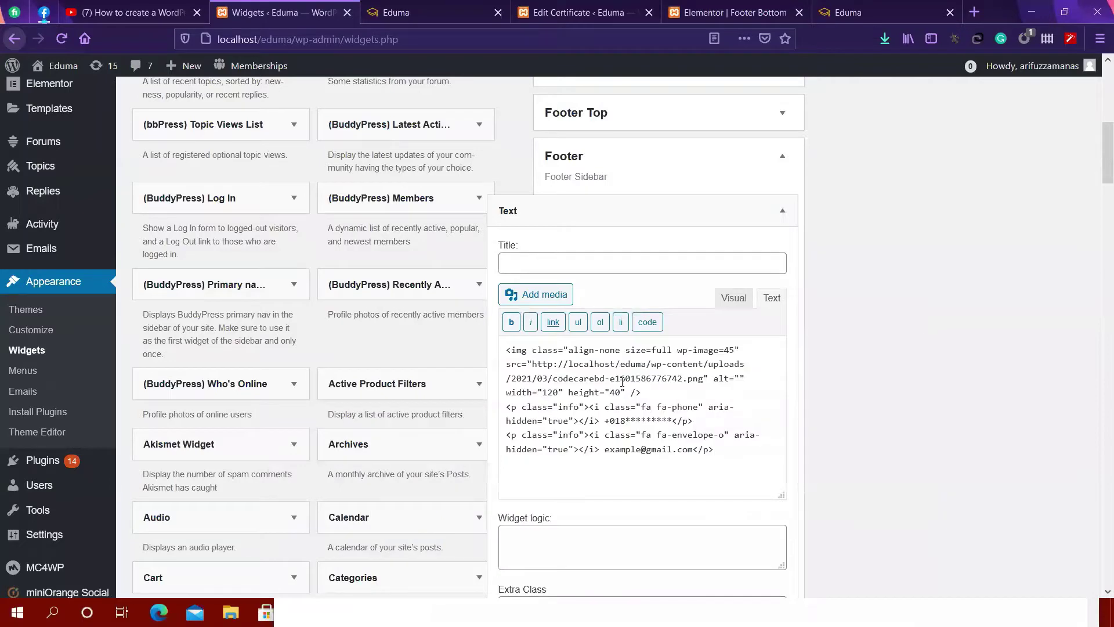
{"action": "key", "text": "ctrl+a"}
{"action": "key", "text": "super+c"}
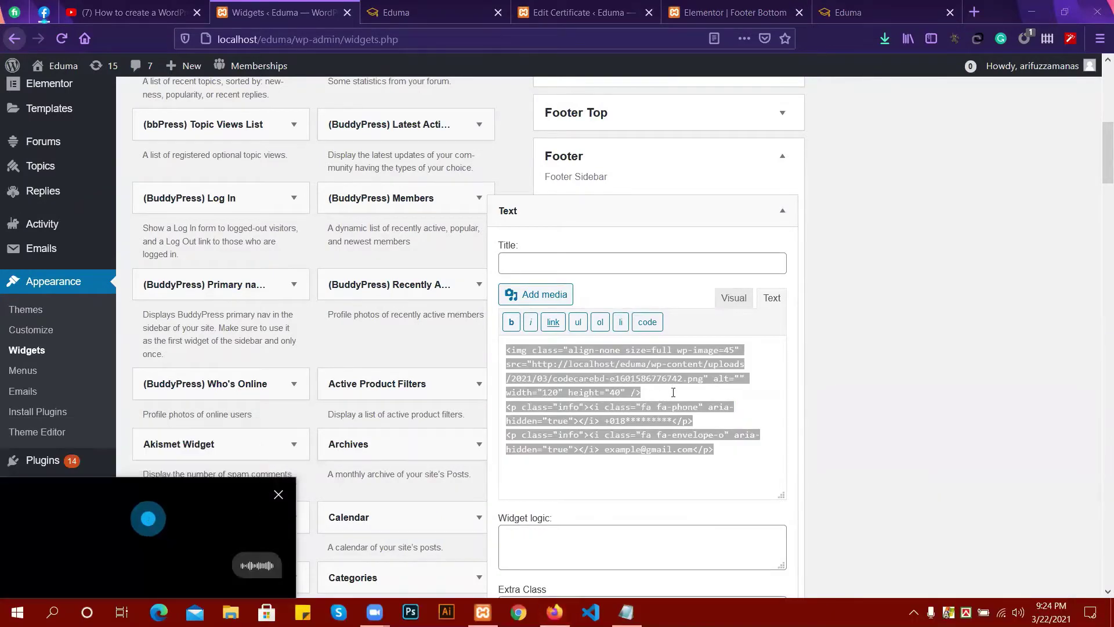
Select all the old code in the footer text.txt note and rearrange the Notepad and browser windows.
{"action": "left_click", "coordinate": [367, 17]}
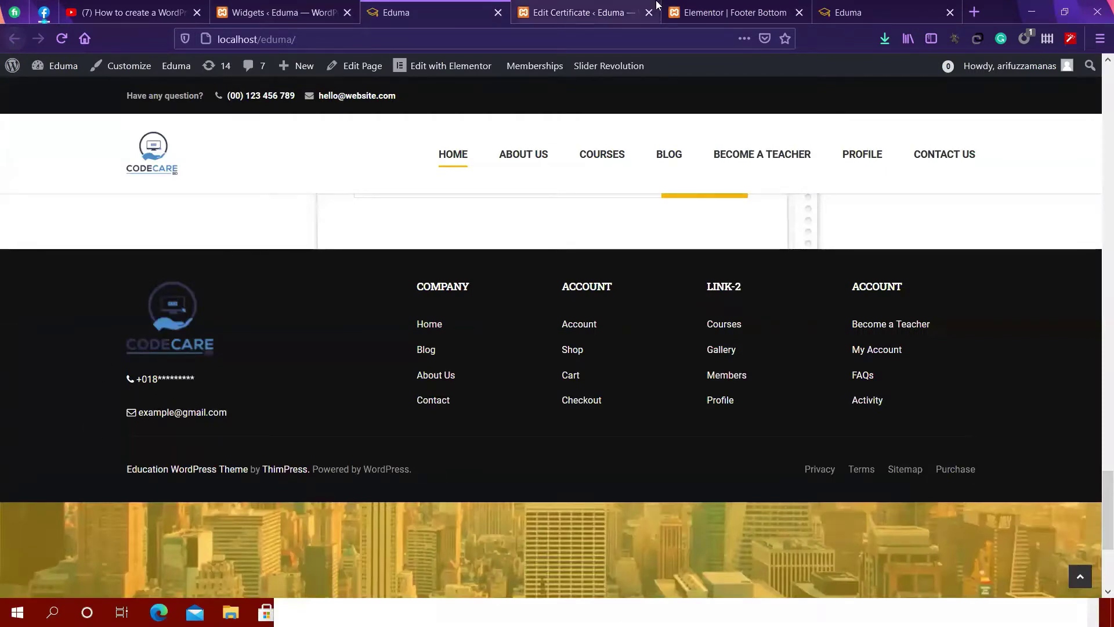
{"action": "left_click", "coordinate": [418, 608]}
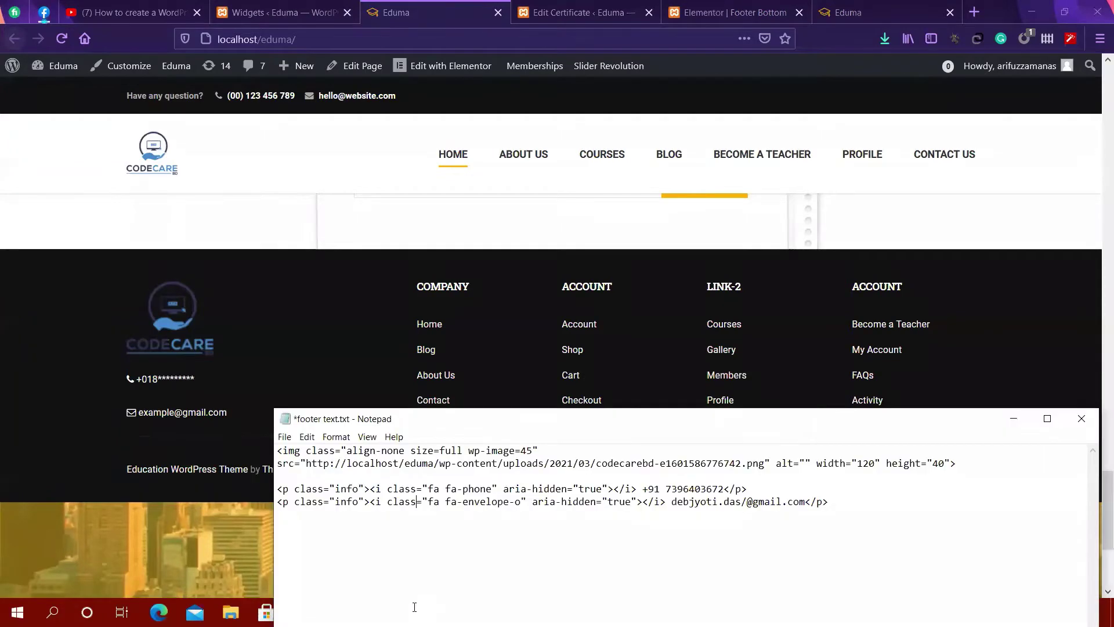
{"action": "left_click_drag", "start_coordinate": [843, 507], "coordinate": [277, 451]}
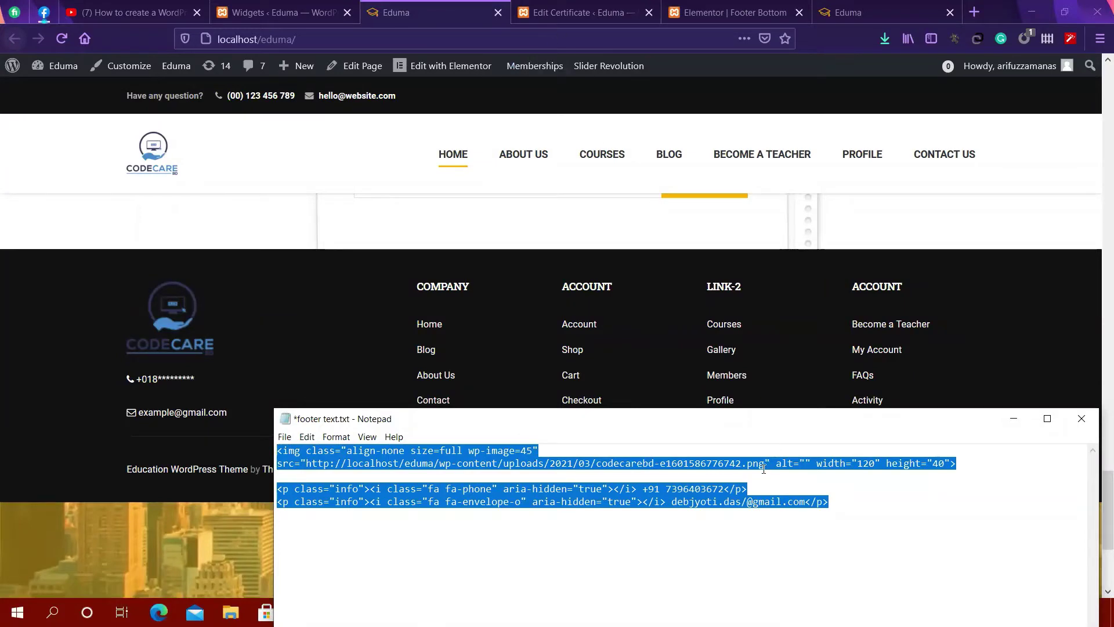
{"action": "left_click", "coordinate": [279, 12]}
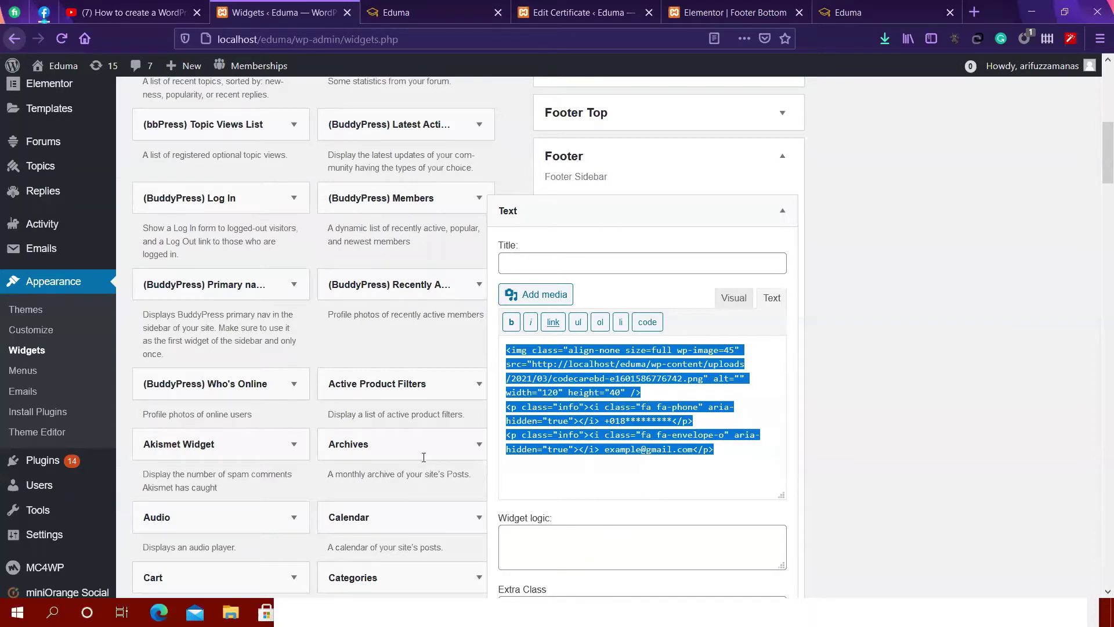
{"action": "key", "text": "alt+Tab"}
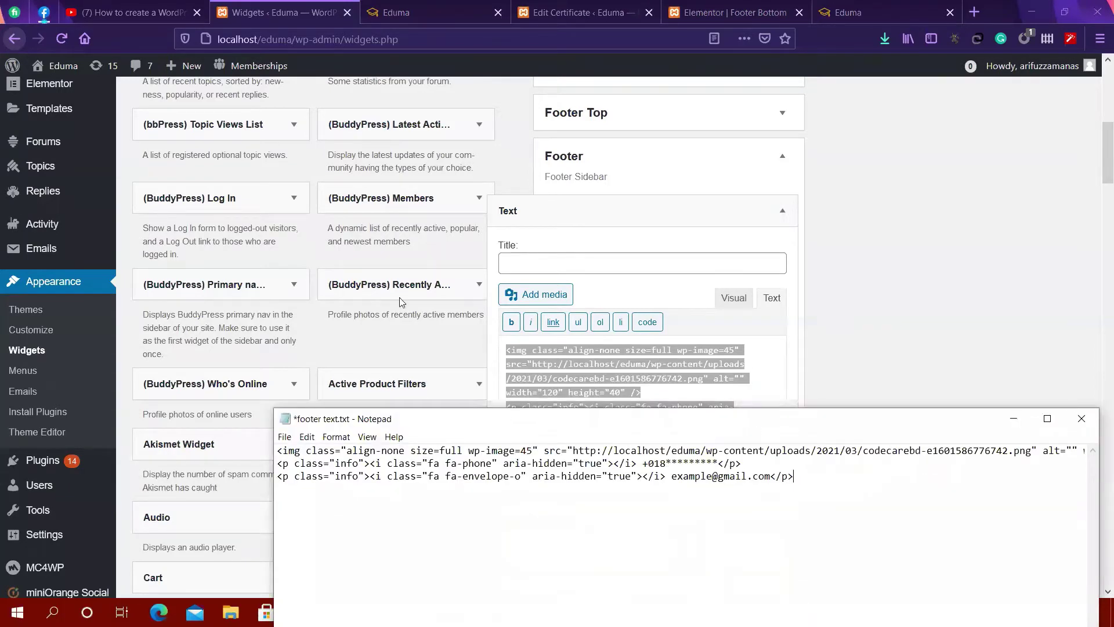
{"action": "left_click_drag", "start_coordinate": [527, 426], "coordinate": [527, 299]}
{"action": "key", "text": "alt+Tab"}
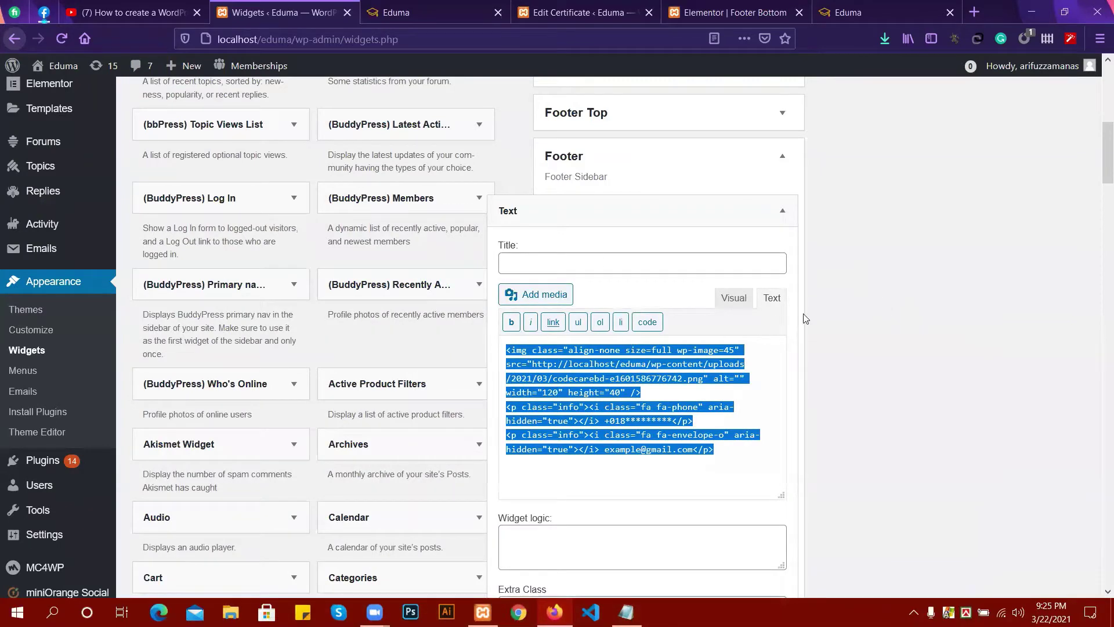
Delete the Footer Text widget and reload the live Eduma site to confirm only the copyright bar remains.
{"action": "scroll", "coordinate": [552, 308], "scroll_direction": "down", "scroll_amount": 4}
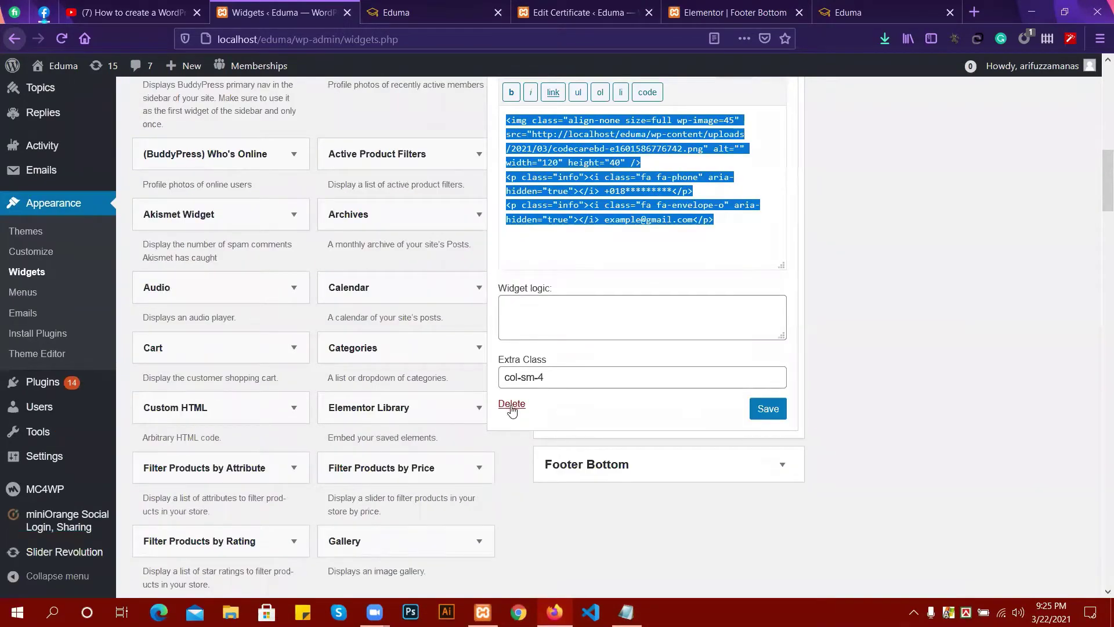
{"action": "left_click", "coordinate": [762, 409]}
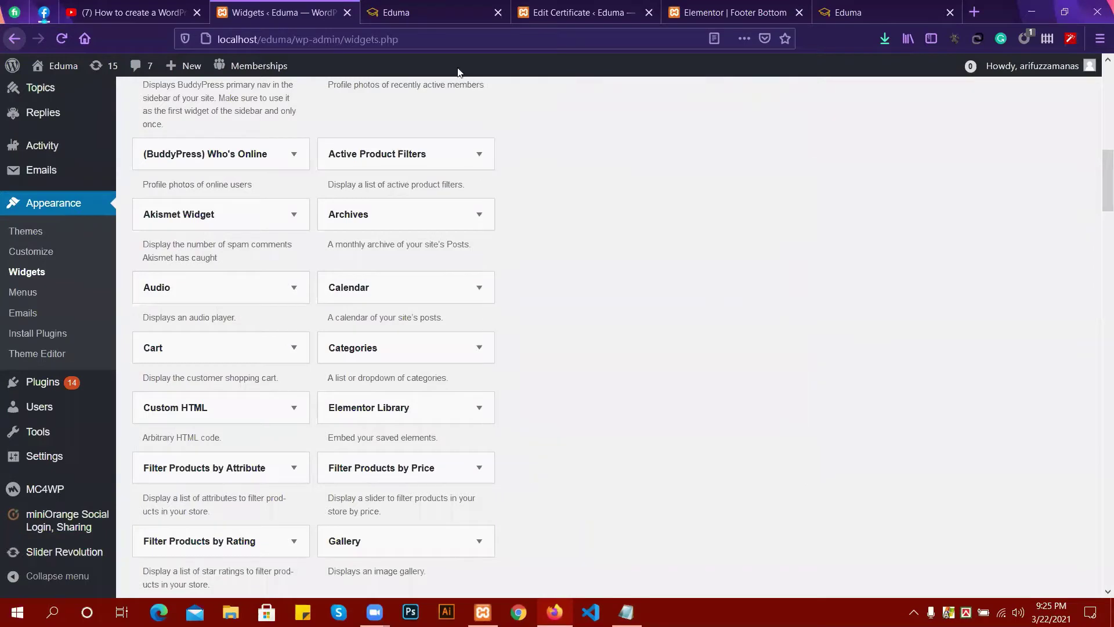
{"action": "left_click", "coordinate": [424, 12]}
{"action": "left_click", "coordinate": [62, 38]}
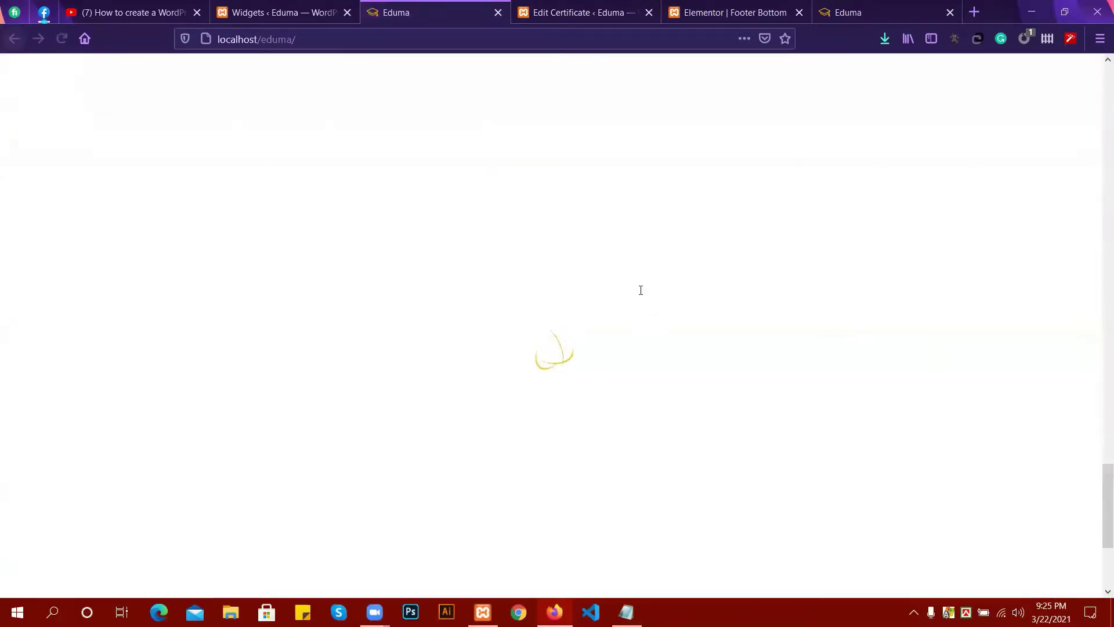
{"action": "scroll", "coordinate": [210, 242], "scroll_direction": "up", "scroll_amount": 4}
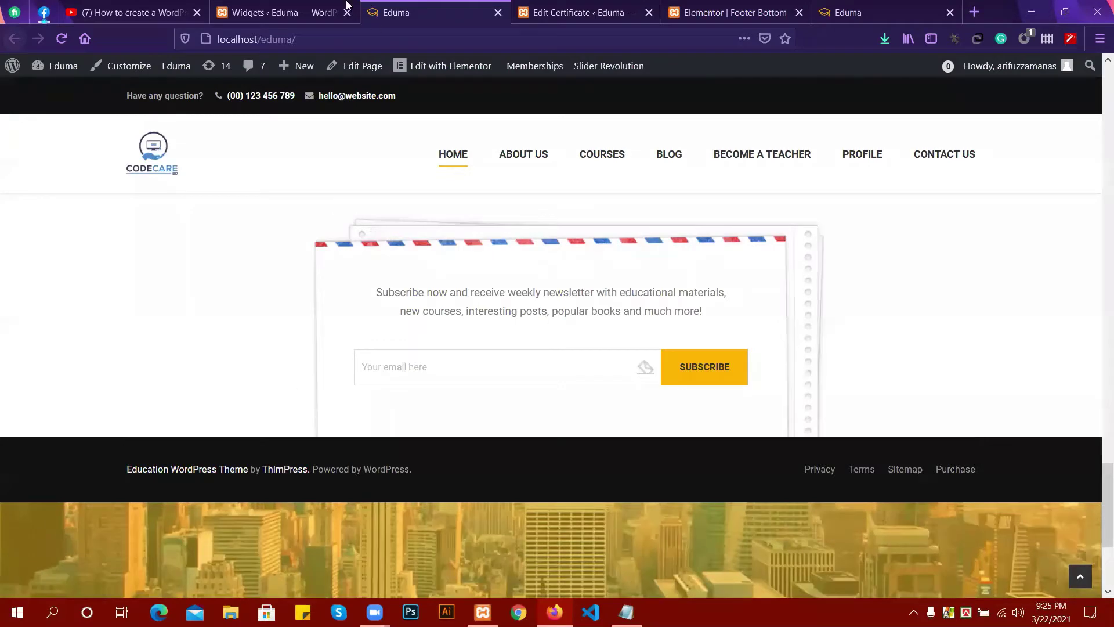
{"action": "left_click", "coordinate": [287, 6]}
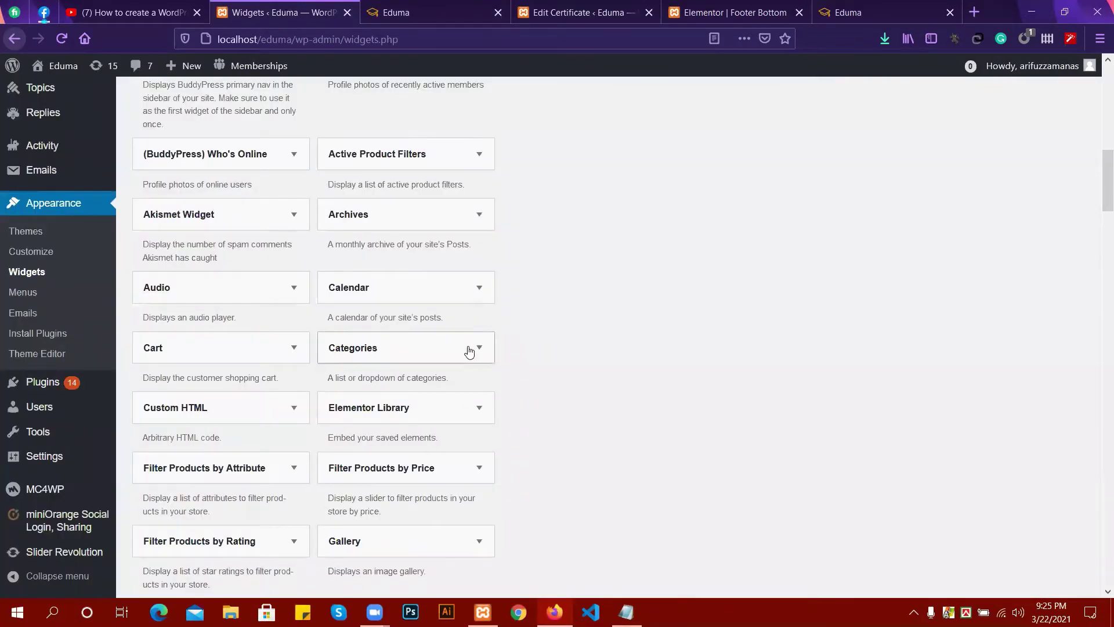
Add a Text widget to the Footer sidebar from the available widgets list.
{"action": "scroll", "coordinate": [468, 351], "scroll_direction": "down", "scroll_amount": 2}
{"action": "scroll", "coordinate": [493, 335], "scroll_direction": "up", "scroll_amount": 5}
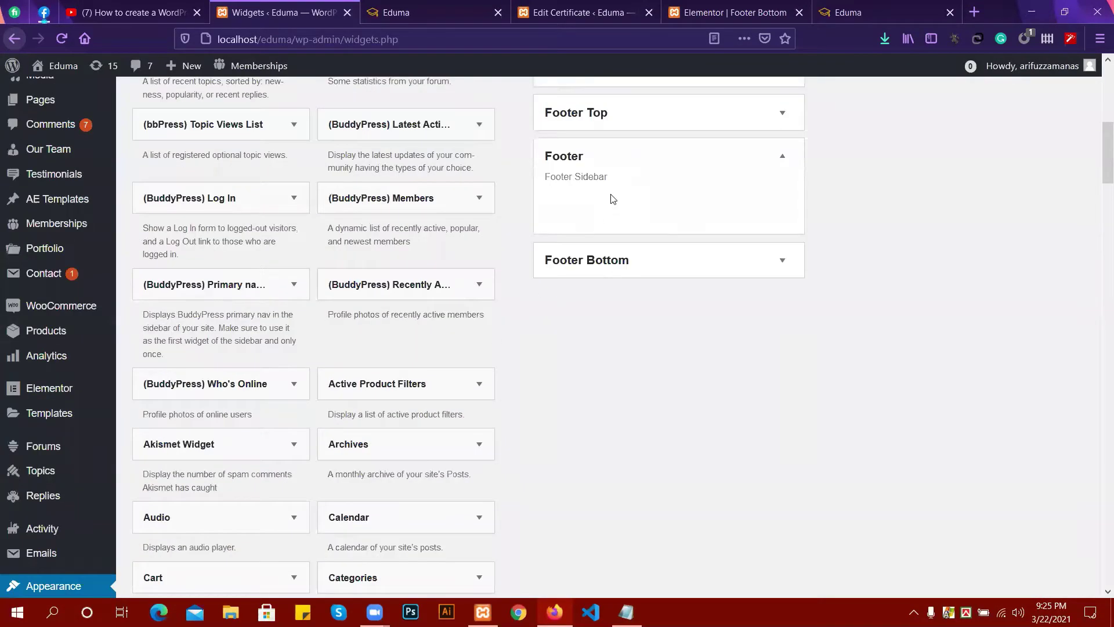
{"action": "left_click", "coordinate": [608, 159]}
{"action": "scroll", "coordinate": [615, 174], "scroll_direction": "up", "scroll_amount": 2}
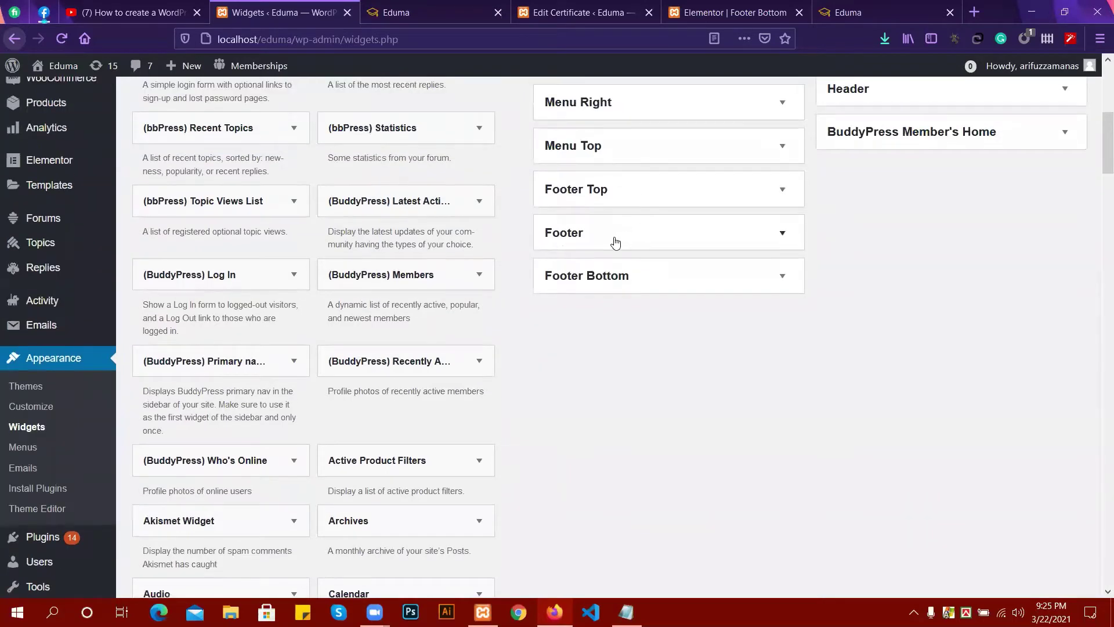
{"action": "left_click", "coordinate": [612, 242]}
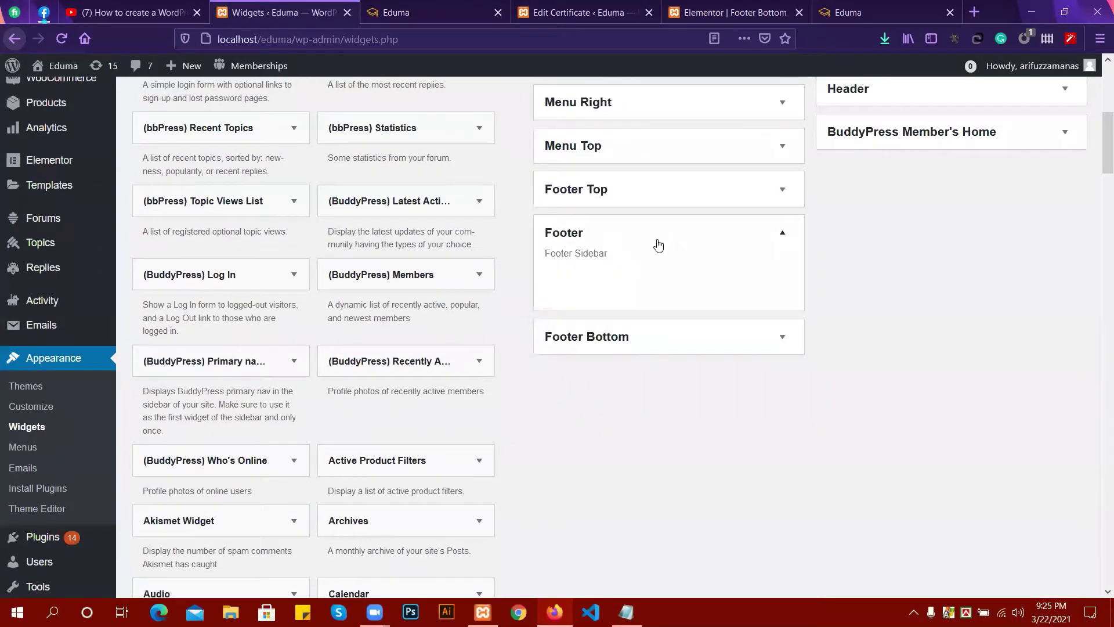
{"action": "scroll", "coordinate": [232, 464], "scroll_direction": "down", "scroll_amount": 12}
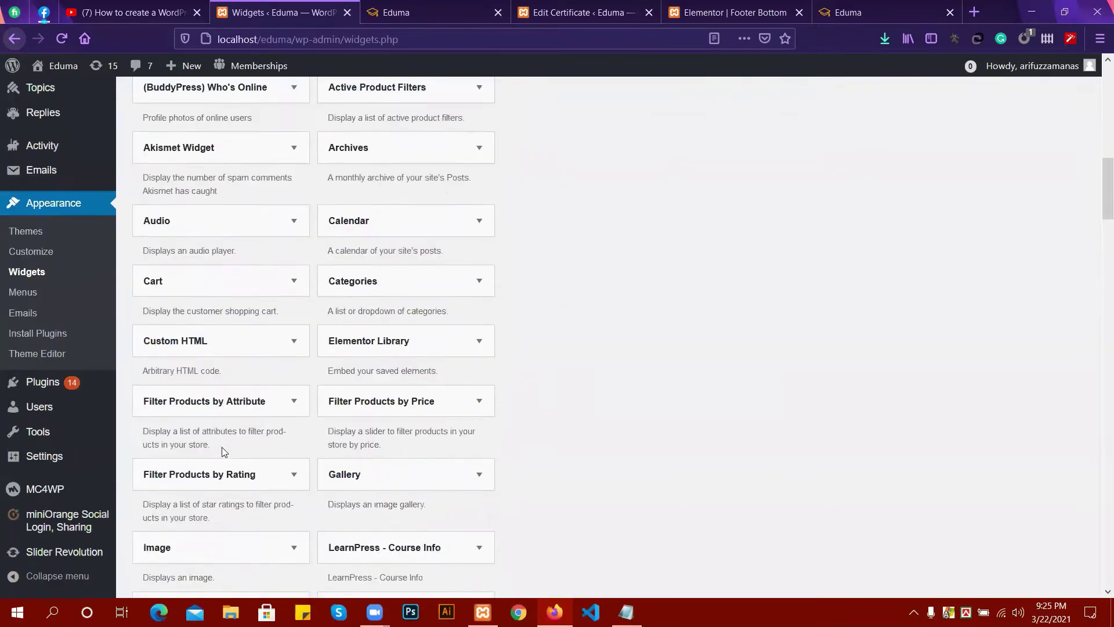
{"action": "scroll", "coordinate": [247, 450], "scroll_direction": "down", "scroll_amount": 10}
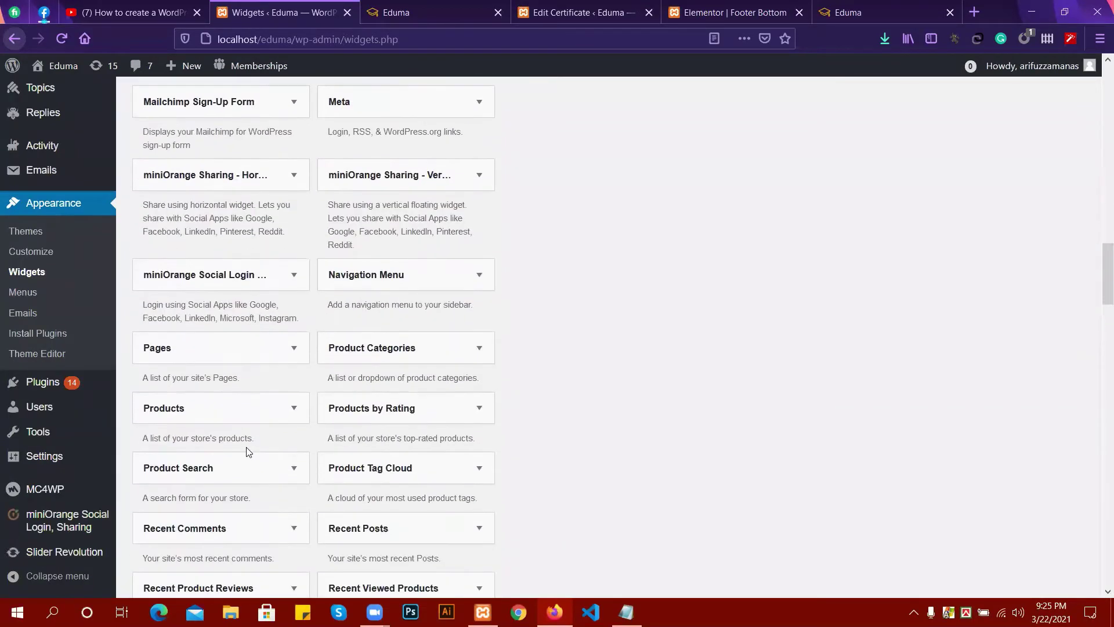
{"action": "scroll", "coordinate": [243, 406], "scroll_direction": "down", "scroll_amount": 3}
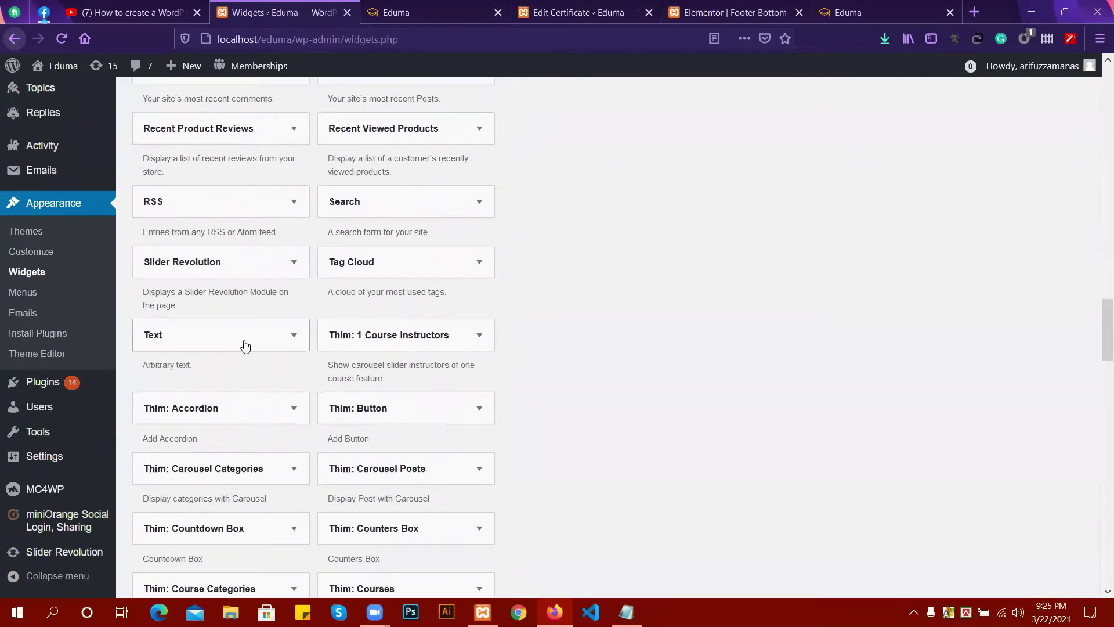
{"action": "left_click", "coordinate": [243, 344]}
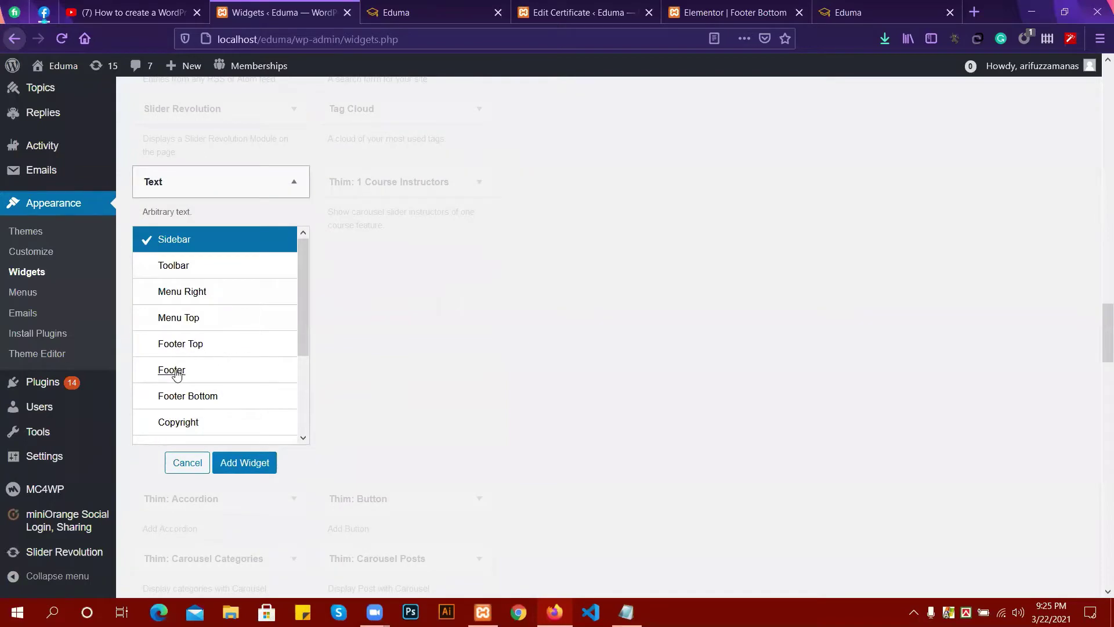
{"action": "left_click", "coordinate": [176, 372]}
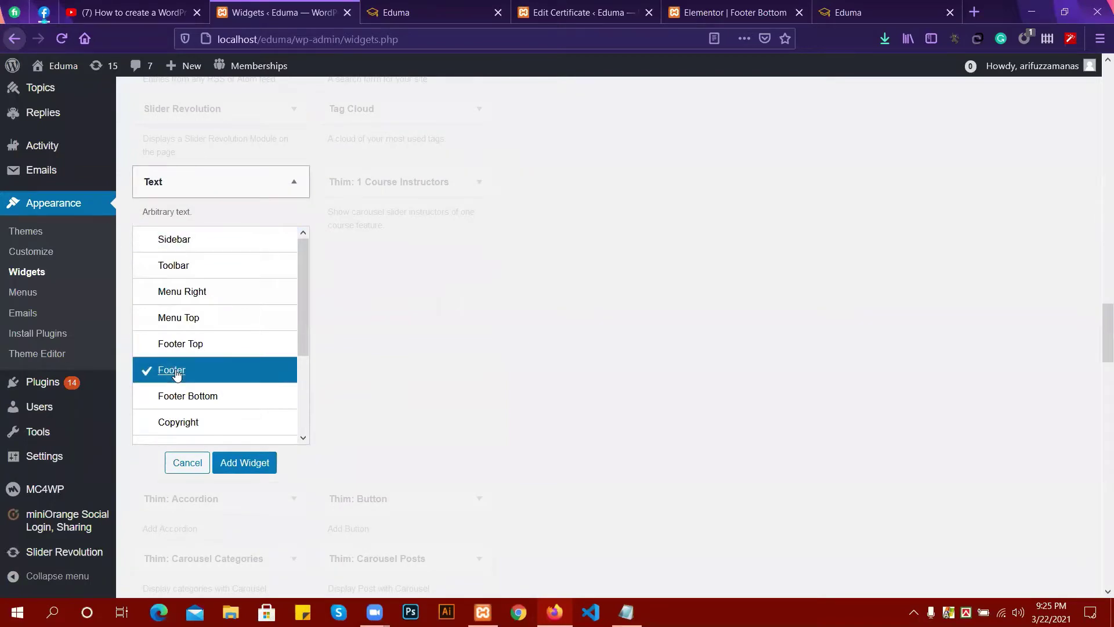
{"action": "left_click", "coordinate": [244, 463]}
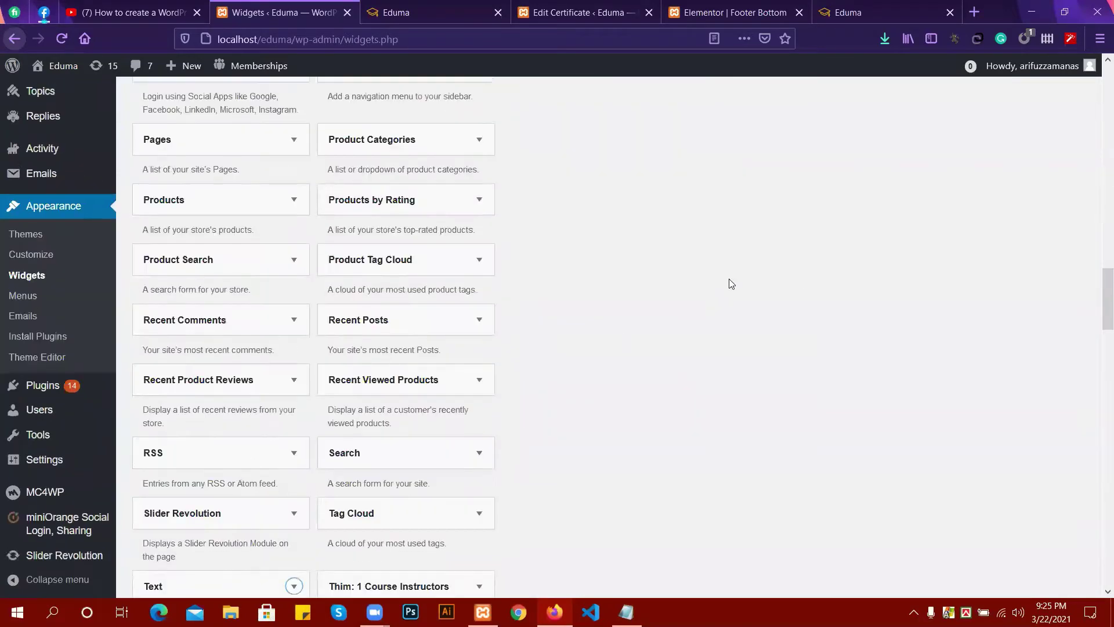
{"action": "scroll", "coordinate": [719, 275], "scroll_direction": "up", "scroll_amount": 12}
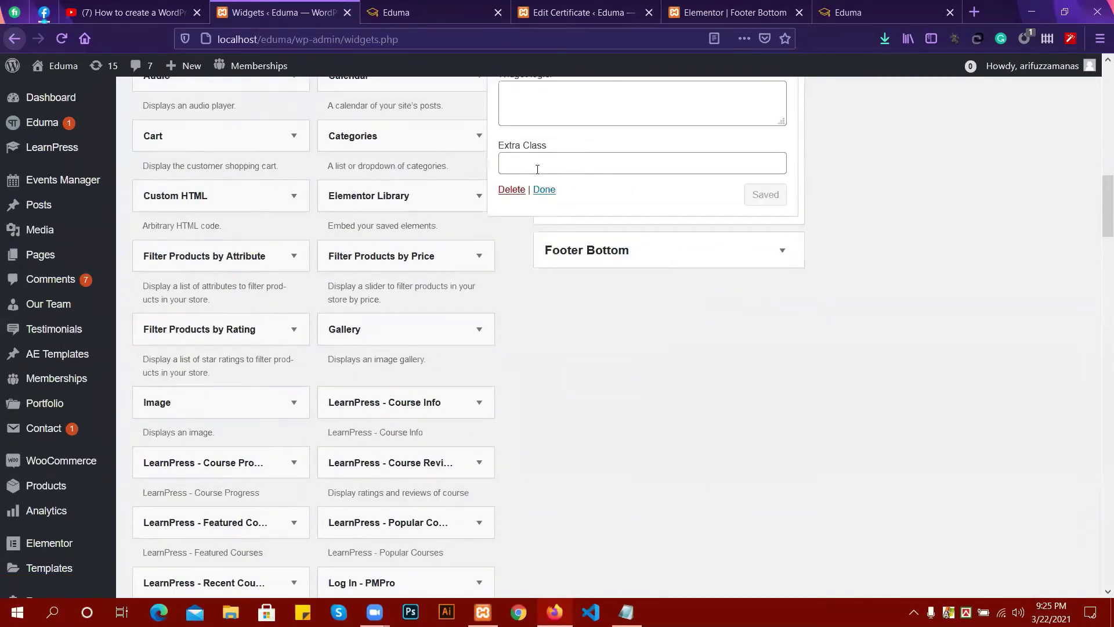
Paste the logo, phone and email HTML into the new Text widget's Text tab.
{"action": "scroll", "coordinate": [547, 186], "scroll_direction": "up", "scroll_amount": 4}
{"action": "scroll", "coordinate": [652, 140], "scroll_direction": "up", "scroll_amount": 3}
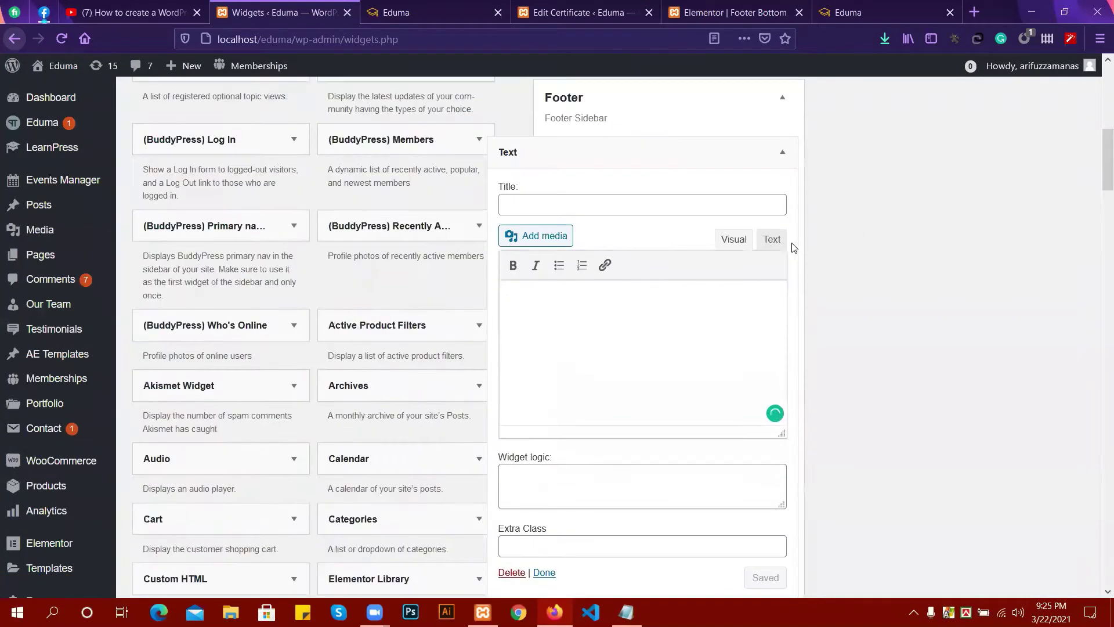
{"action": "left_click", "coordinate": [760, 239]}
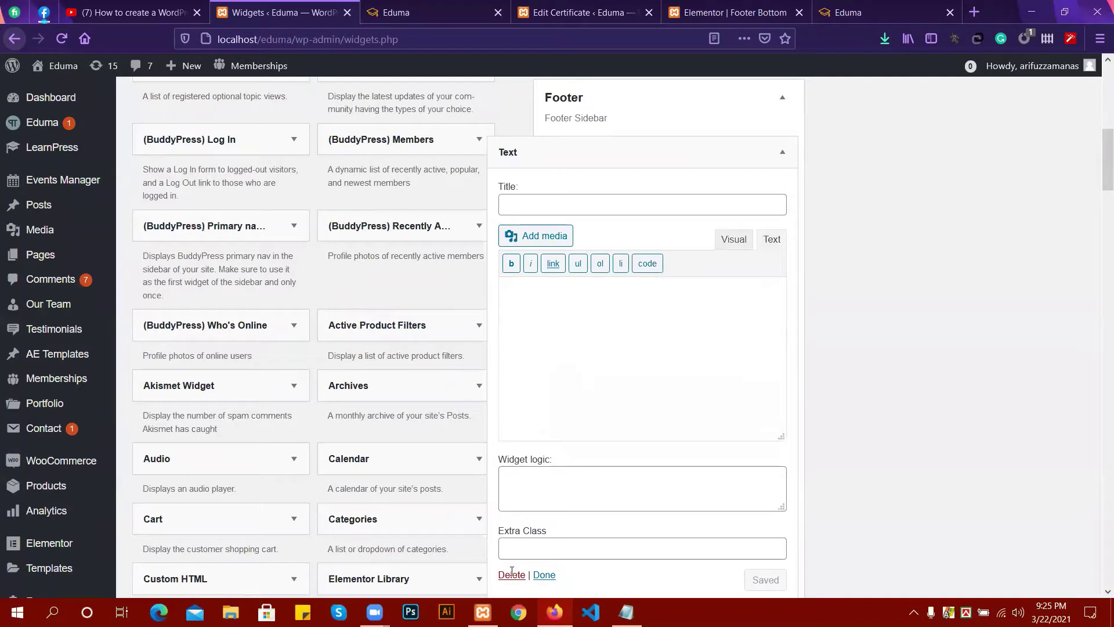
{"action": "key", "text": "alt+Tab"}
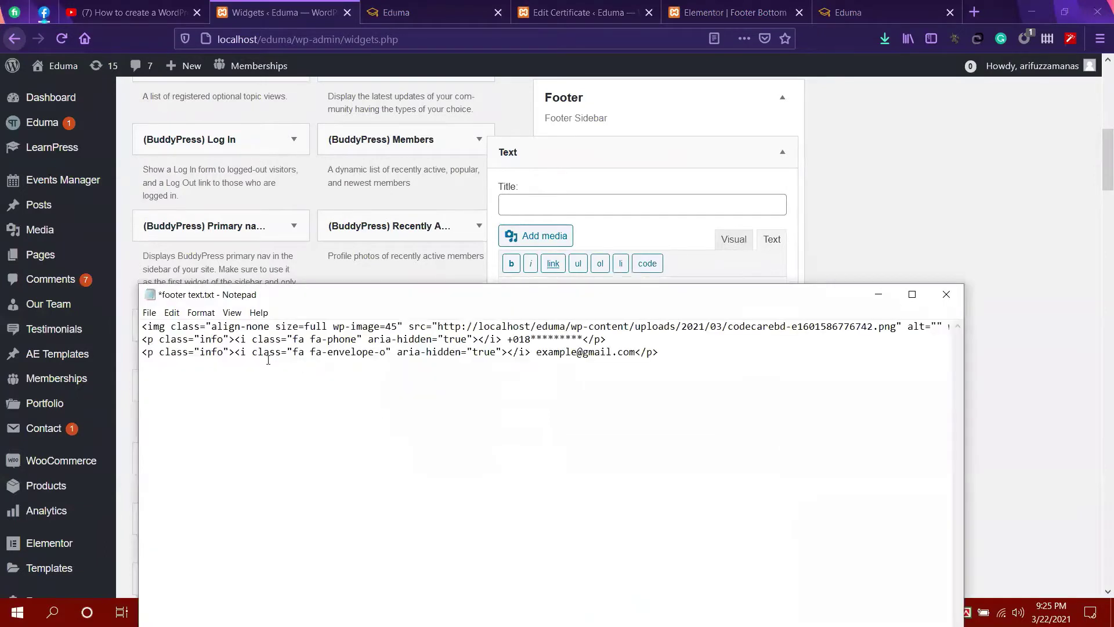
{"action": "key", "text": "ctrl+a"}
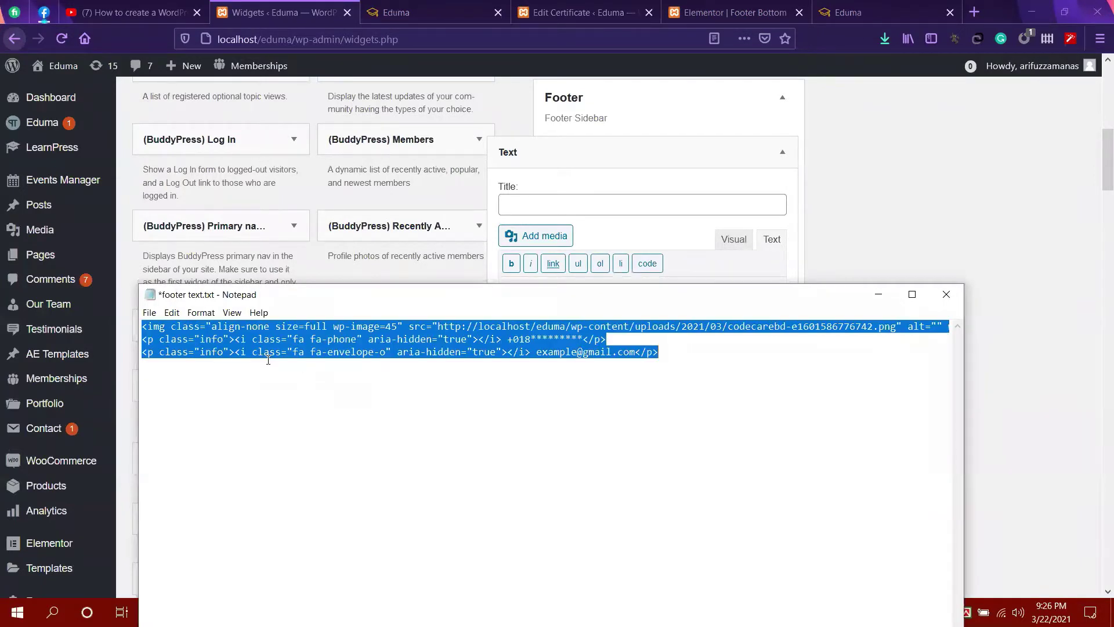
{"action": "left_click", "coordinate": [878, 294]}
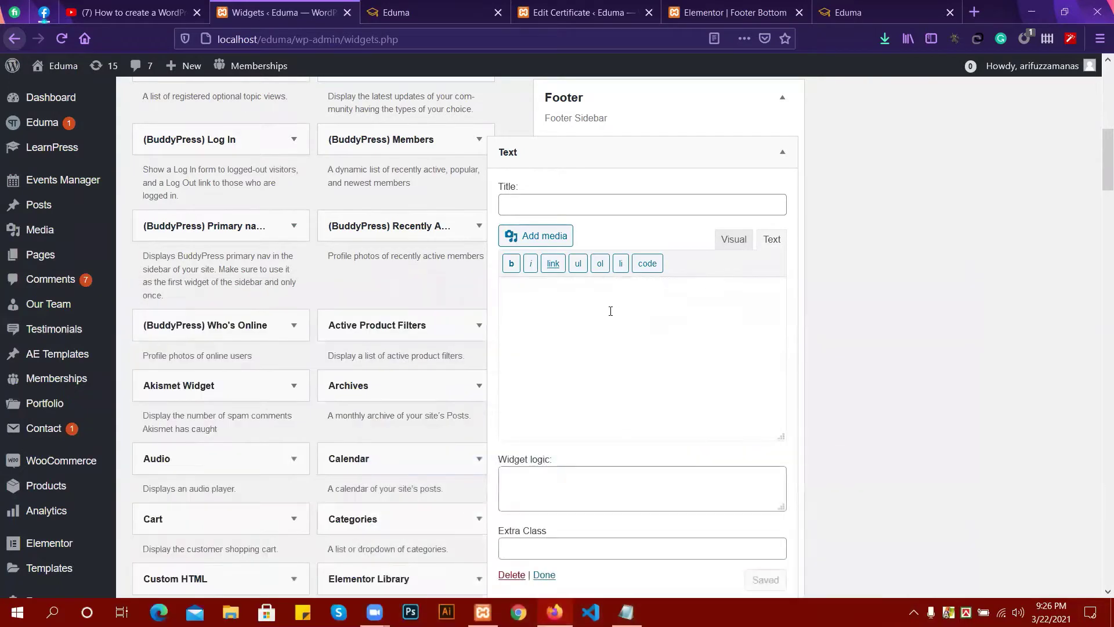
{"action": "key", "text": "ctrl+v"}
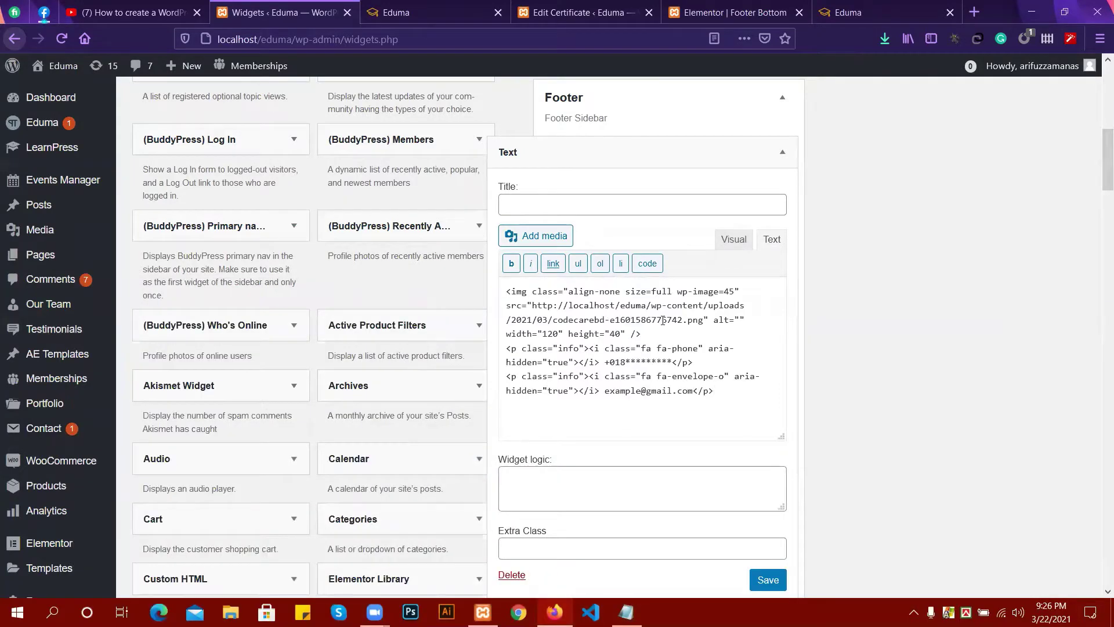
Save the Text widget and bring up the live site tab.
{"action": "scroll", "coordinate": [665, 325], "scroll_direction": "down", "scroll_amount": 1}
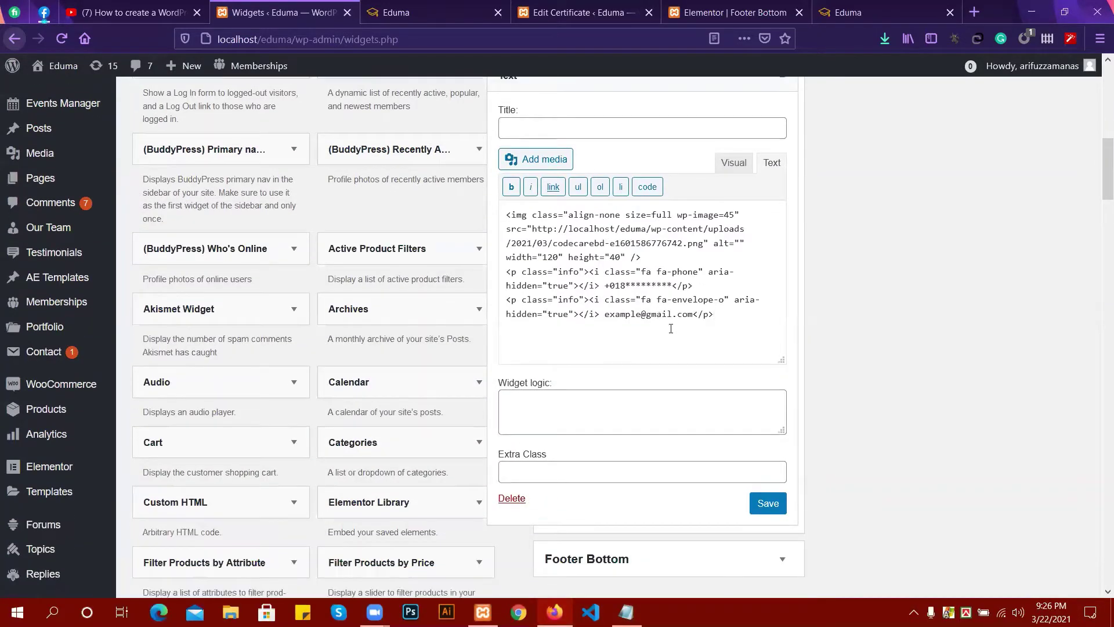
{"action": "left_click", "coordinate": [787, 505]}
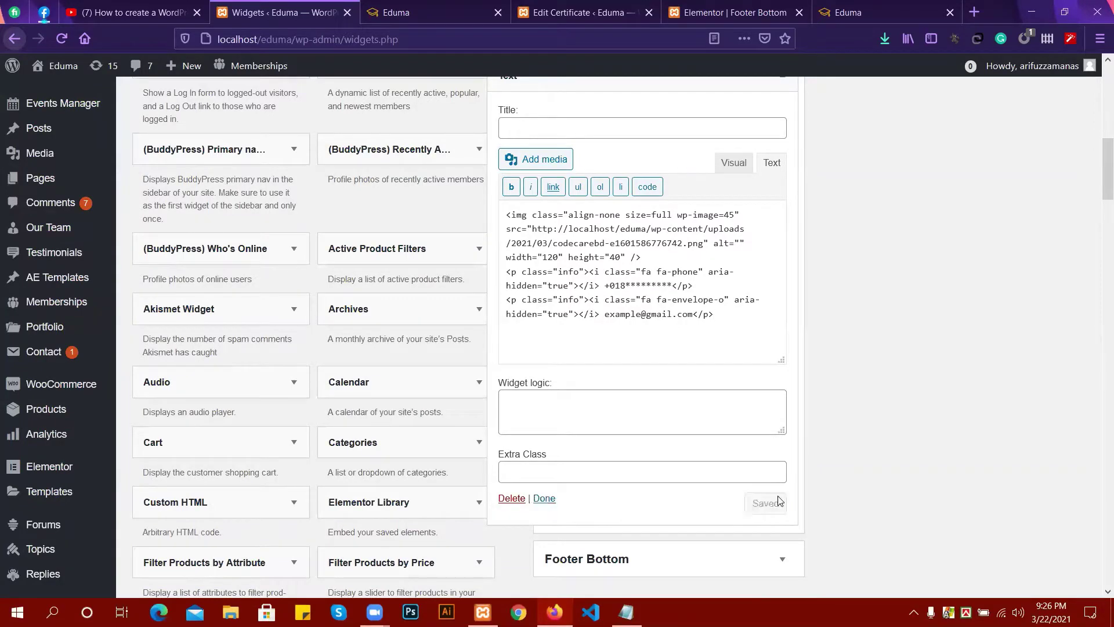
{"action": "left_click", "coordinate": [387, 5]}
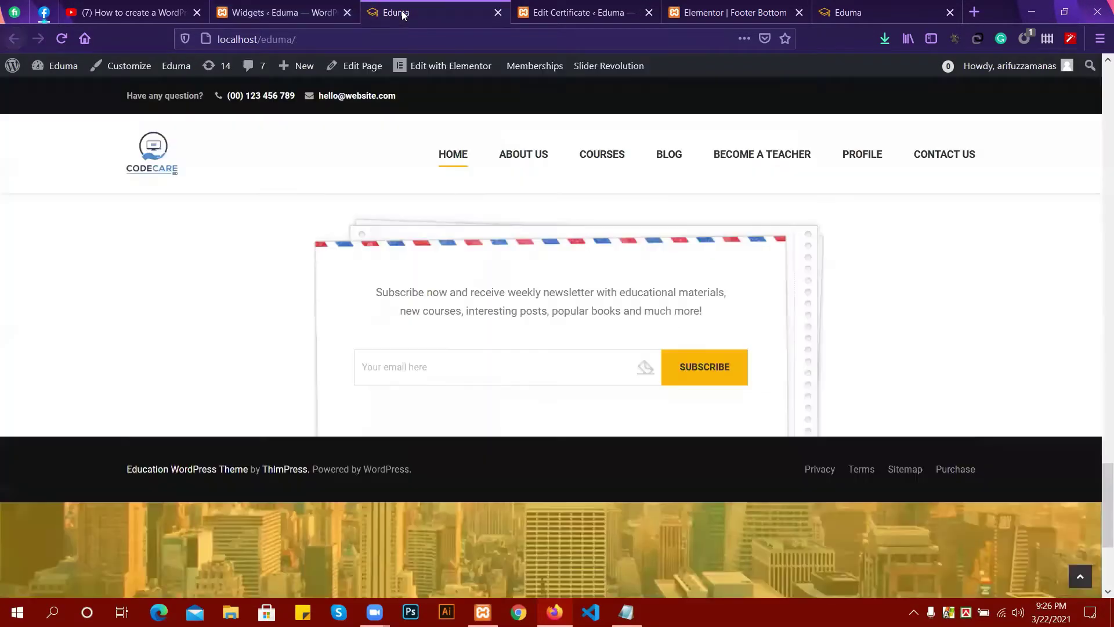
Reload the live site to verify the CODECARE logo, phone and email footer, then close the YouTube tab.
{"action": "left_click", "coordinate": [62, 39]}
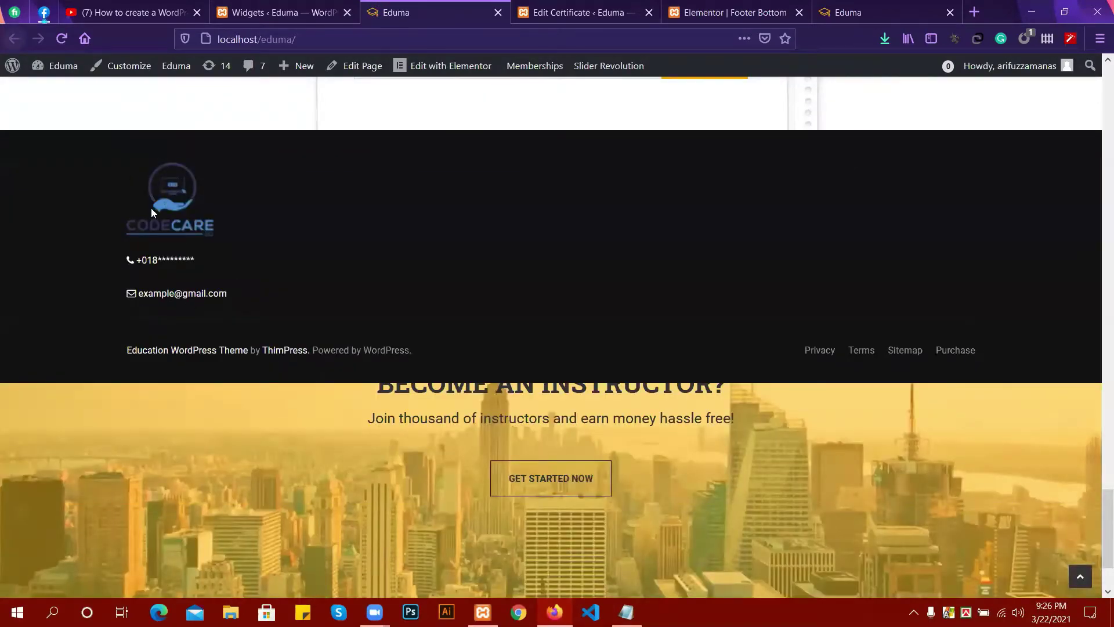
{"action": "scroll", "coordinate": [149, 213], "scroll_direction": "up", "scroll_amount": 1}
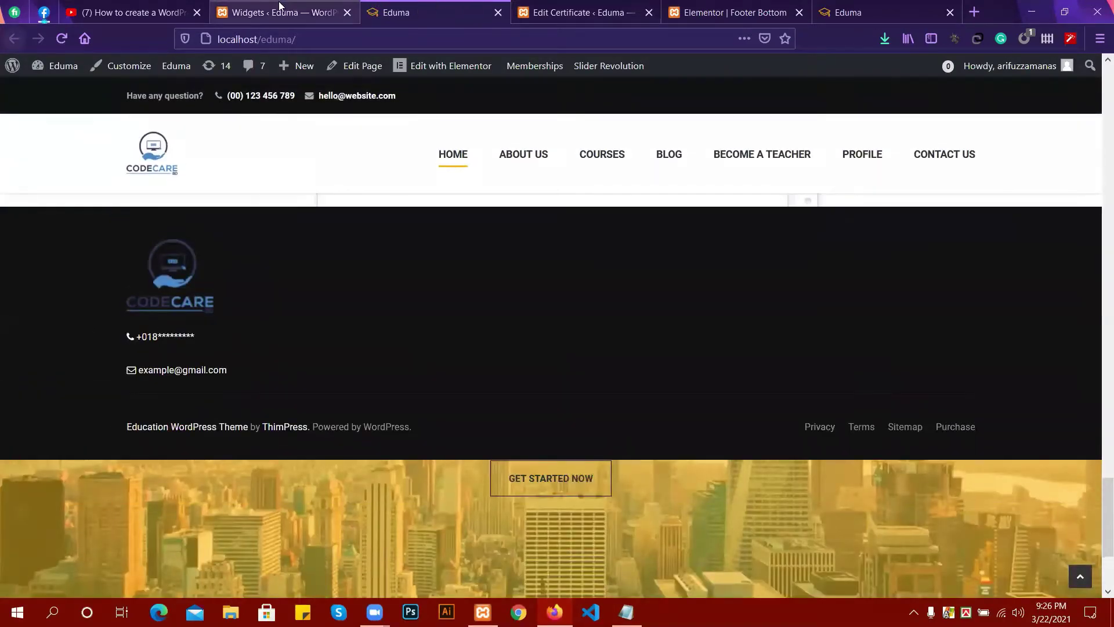
{"action": "left_click", "coordinate": [279, 7]}
{"action": "left_click", "coordinate": [432, 8]}
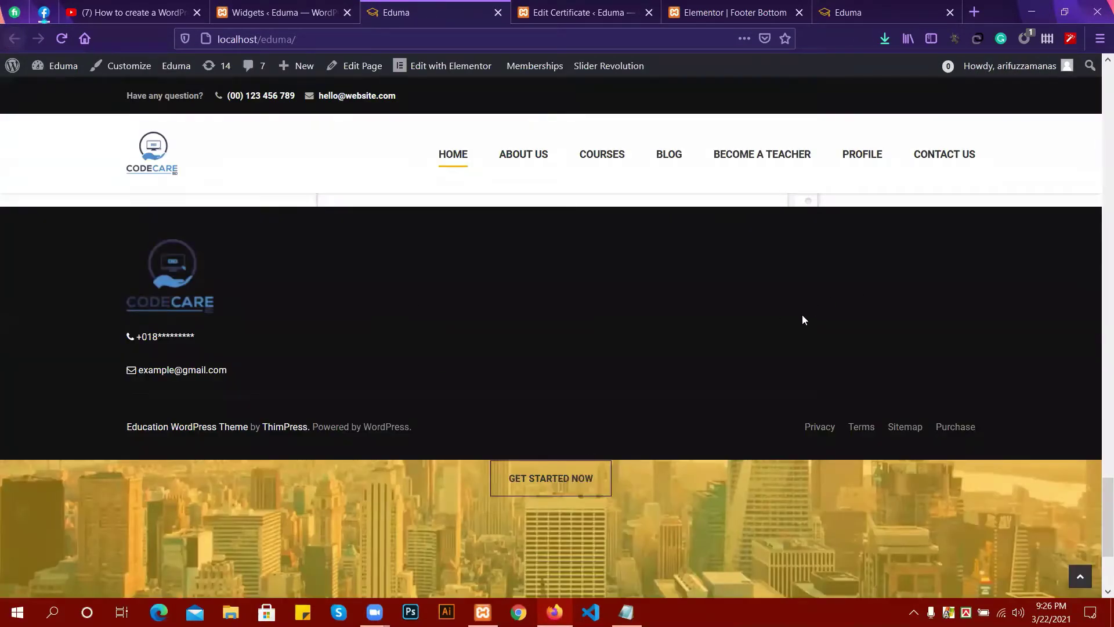
{"action": "scroll", "coordinate": [802, 314], "scroll_direction": "down", "scroll_amount": 1}
{"action": "scroll", "coordinate": [447, 287], "scroll_direction": "up", "scroll_amount": 2}
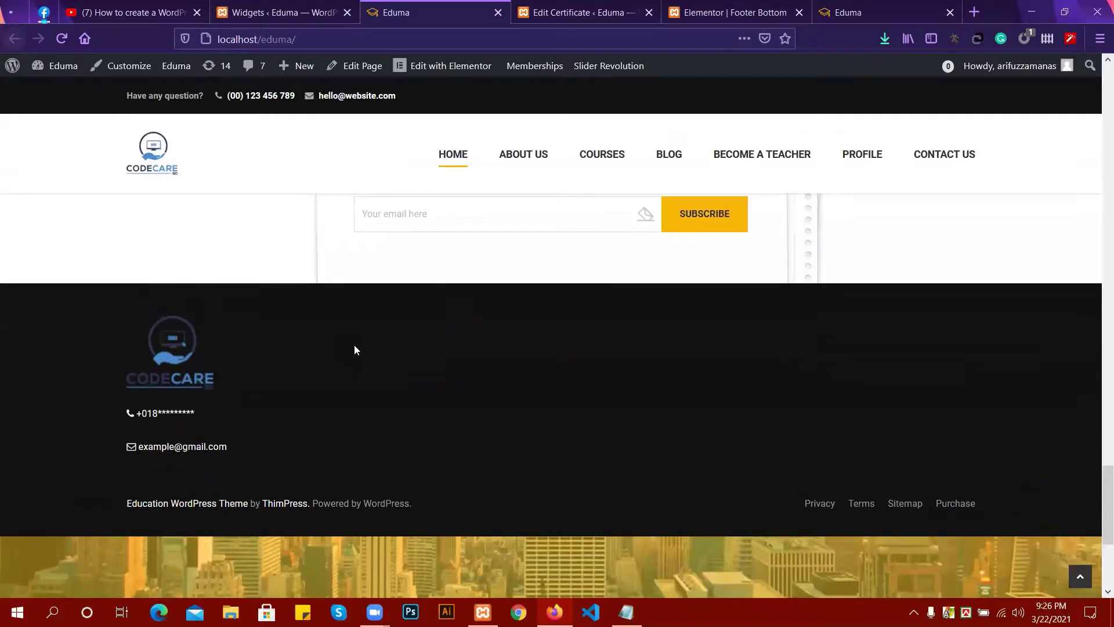
{"action": "left_click", "coordinate": [197, 12]}
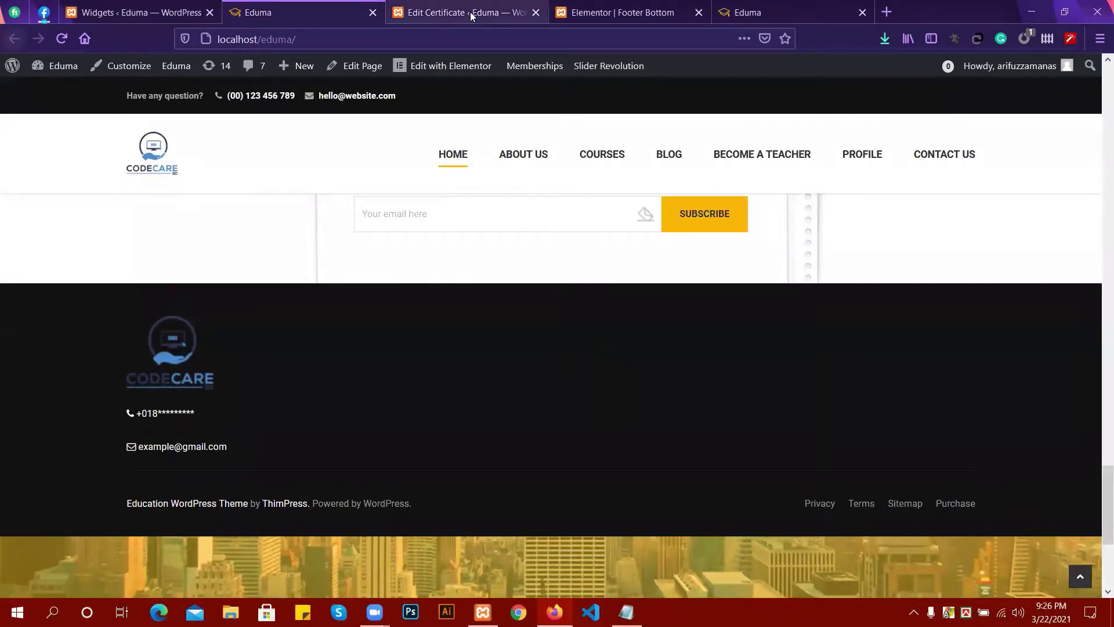
{"action": "left_click", "coordinate": [139, 12]}
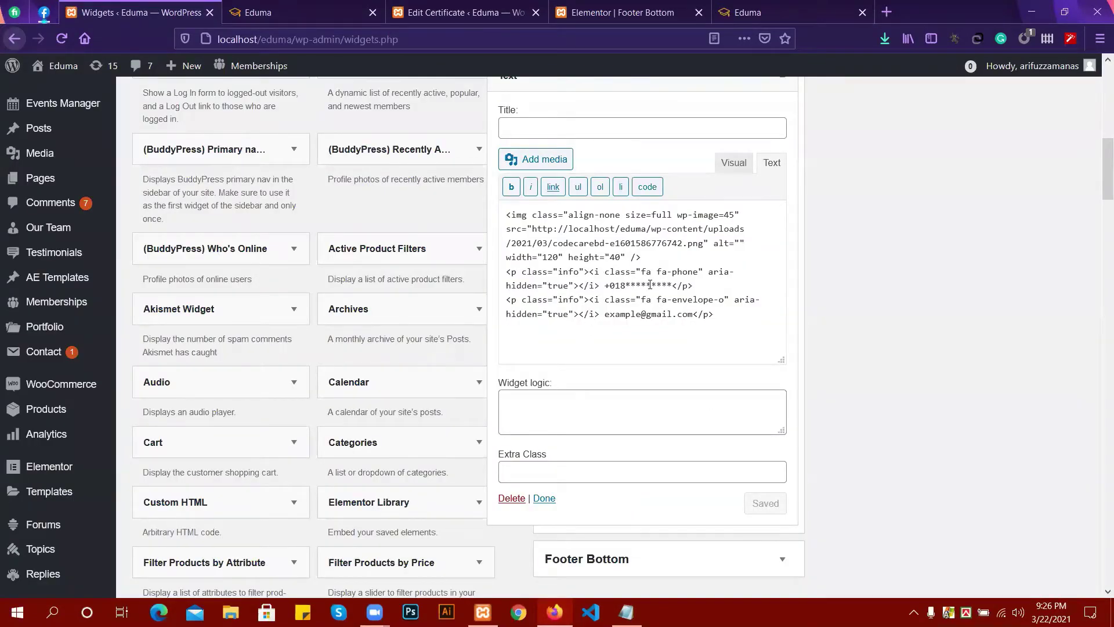
Collapse the Text widget and add an empty Navigation Menu widget to the Footer sidebar.
{"action": "scroll", "coordinate": [649, 284], "scroll_direction": "up", "scroll_amount": 2}
{"action": "scroll", "coordinate": [536, 480], "scroll_direction": "down", "scroll_amount": 2}
{"action": "left_click", "coordinate": [545, 499]}
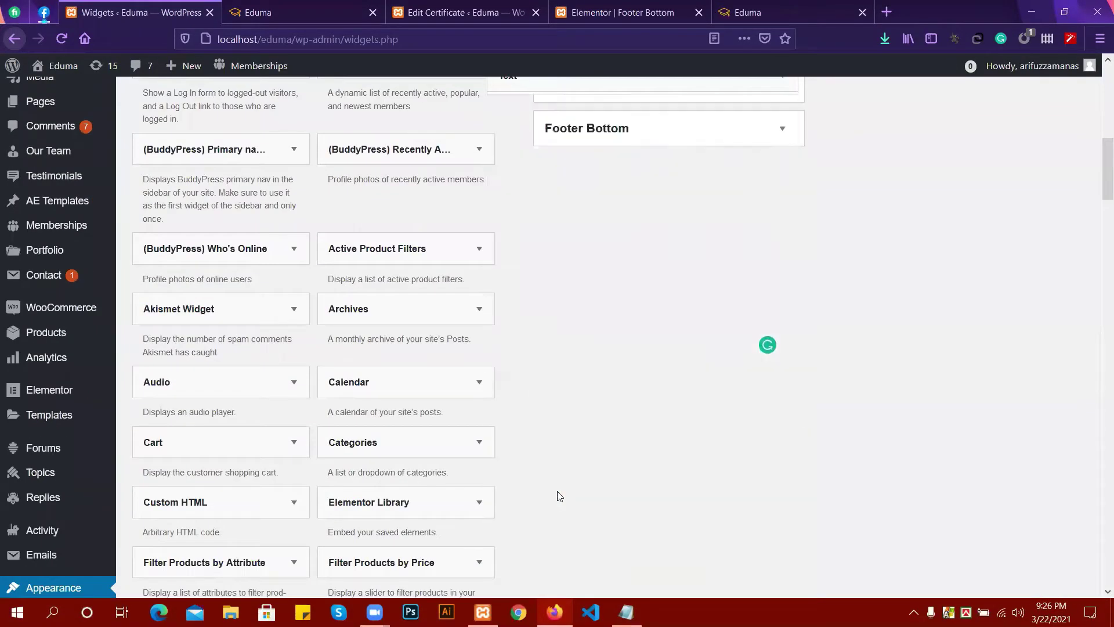
{"action": "scroll", "coordinate": [523, 335], "scroll_direction": "up", "scroll_amount": 2}
{"action": "scroll", "coordinate": [462, 398], "scroll_direction": "down", "scroll_amount": 6}
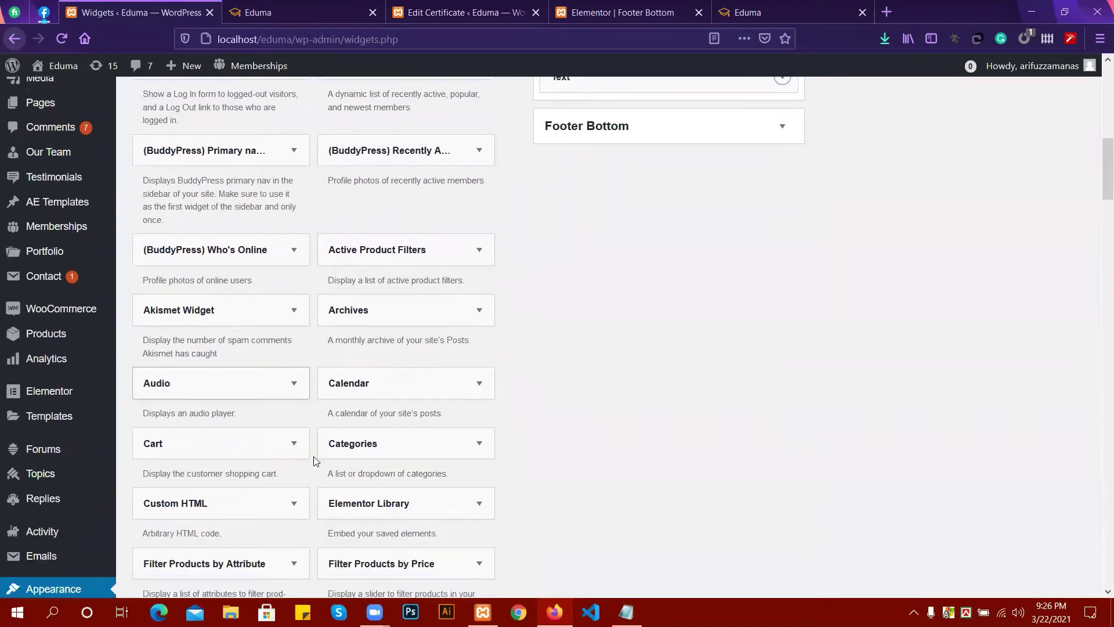
{"action": "scroll", "coordinate": [419, 443], "scroll_direction": "down", "scroll_amount": 7}
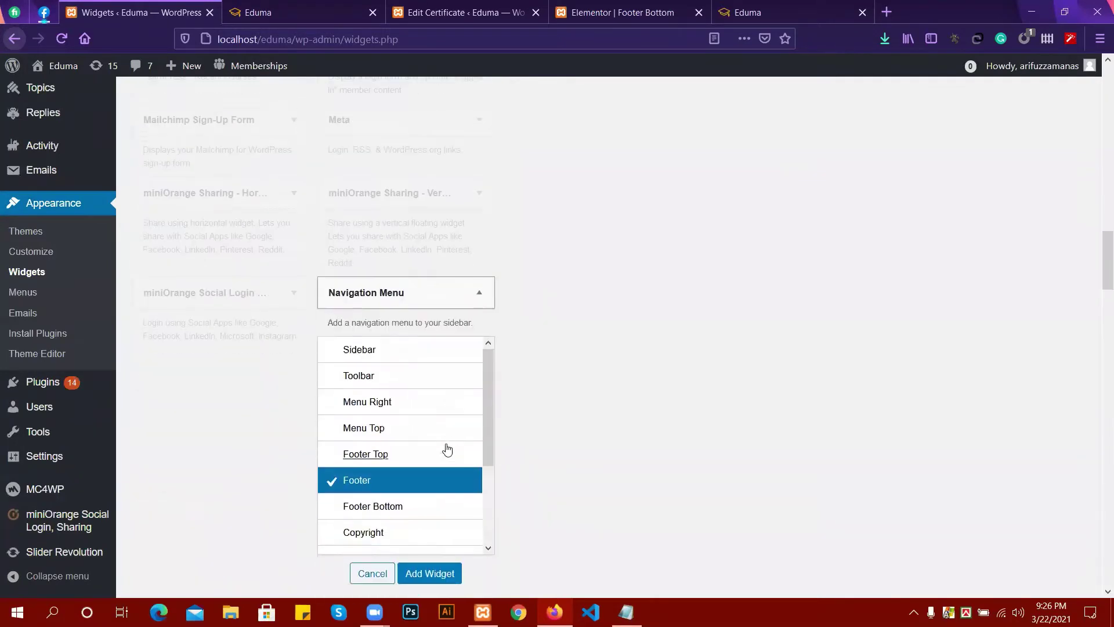
{"action": "left_click", "coordinate": [441, 573]}
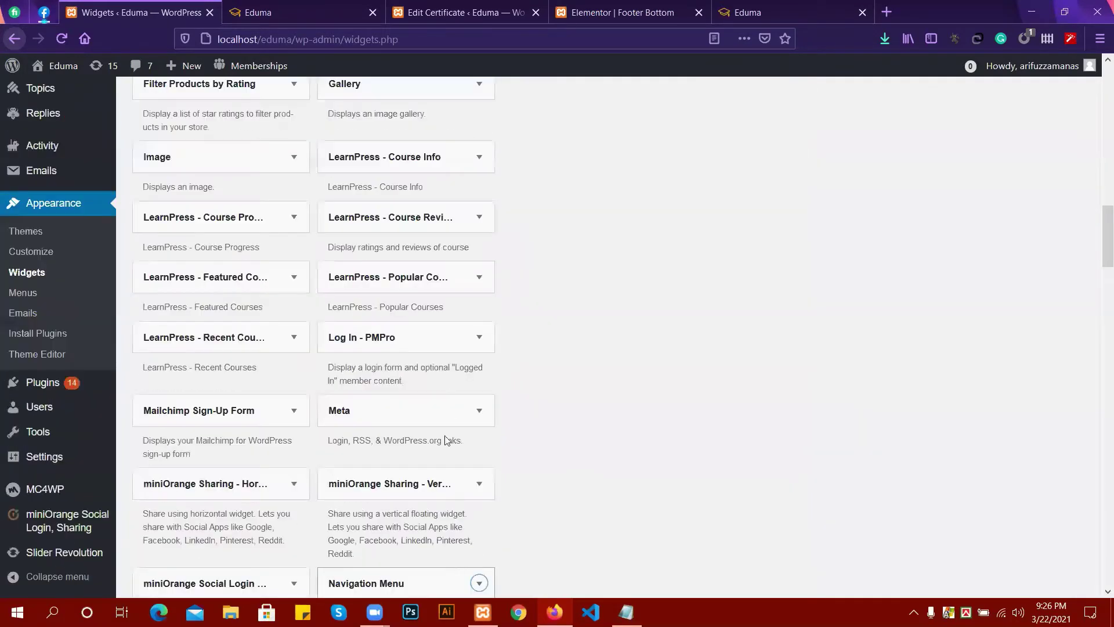
{"action": "scroll", "coordinate": [441, 426], "scroll_direction": "down", "scroll_amount": 4}
{"action": "left_click", "coordinate": [475, 357]}
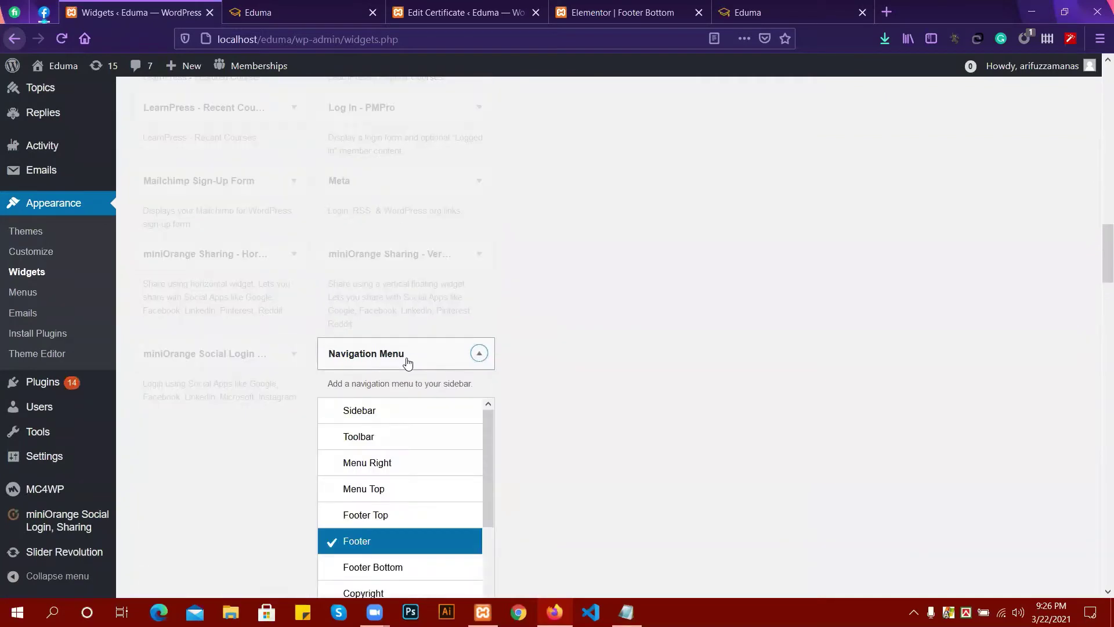
{"action": "scroll", "coordinate": [435, 455], "scroll_direction": "down", "scroll_amount": 2}
{"action": "scroll", "coordinate": [573, 434], "scroll_direction": "down", "scroll_amount": 3}
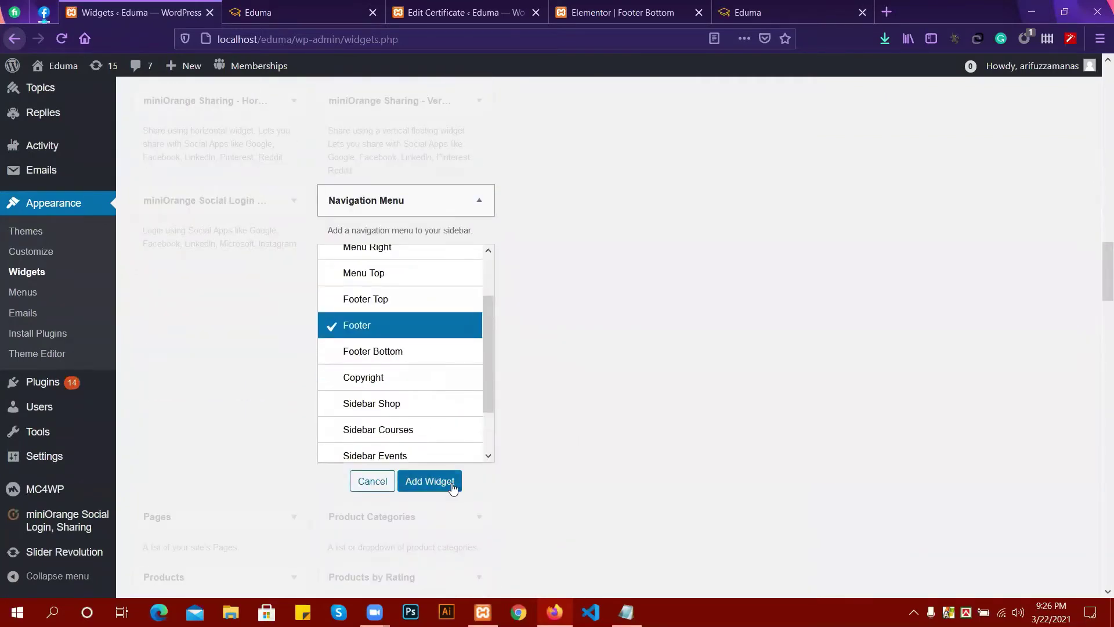
{"action": "left_click", "coordinate": [454, 486]}
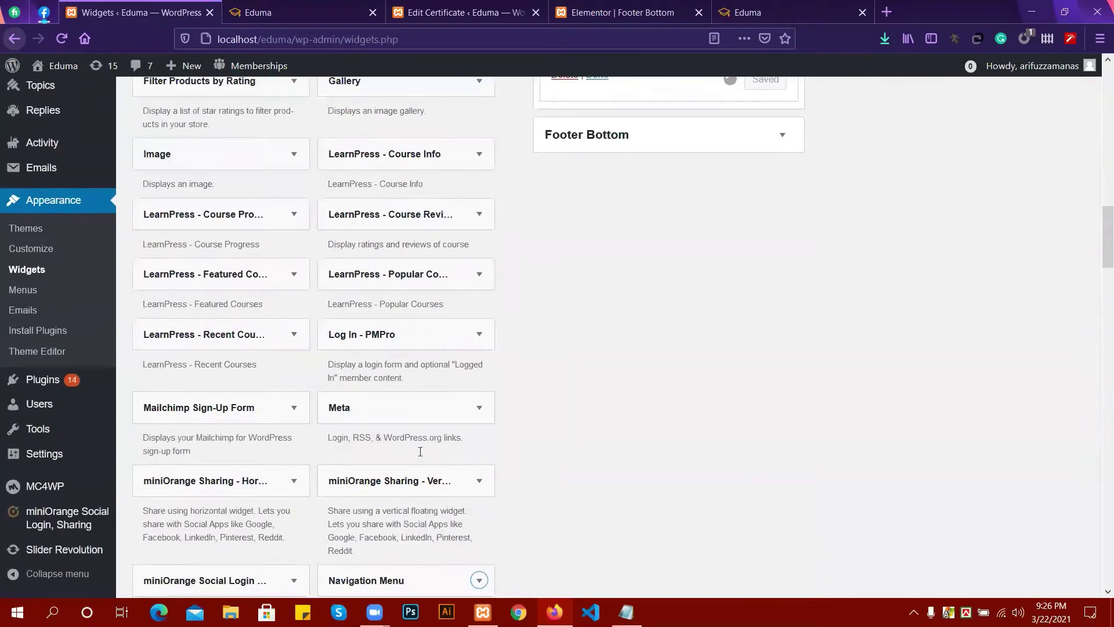
Add another empty Navigation Menu widget to the Footer sidebar.
{"action": "scroll", "coordinate": [418, 394], "scroll_direction": "down", "scroll_amount": 4}
{"action": "left_click", "coordinate": [414, 366]}
{"action": "scroll", "coordinate": [448, 430], "scroll_direction": "down", "scroll_amount": 5}
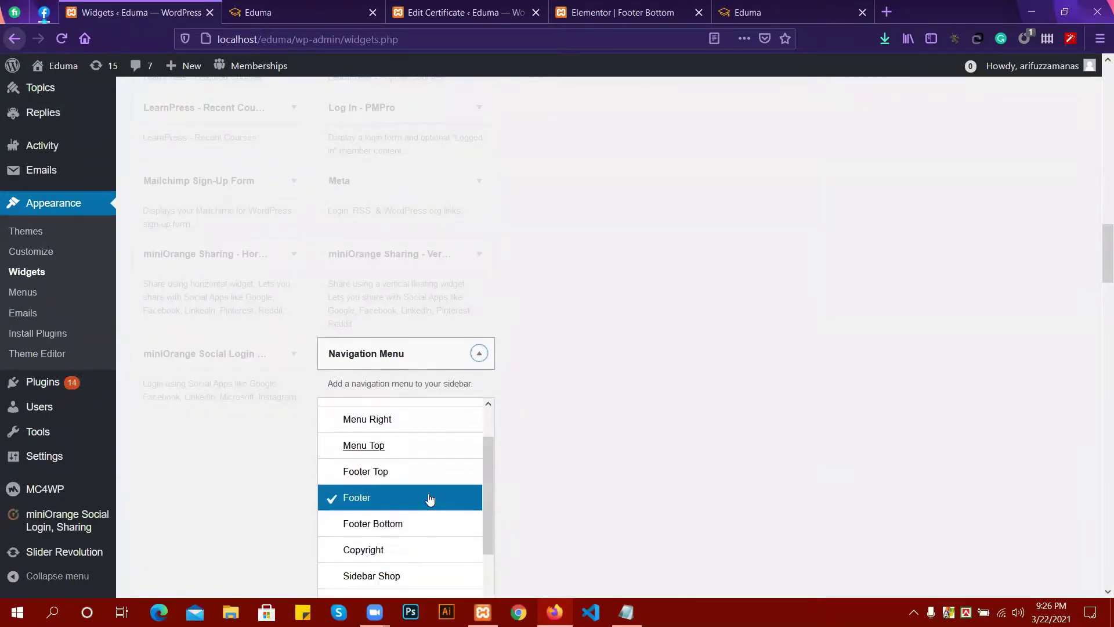
{"action": "left_click", "coordinate": [414, 559]}
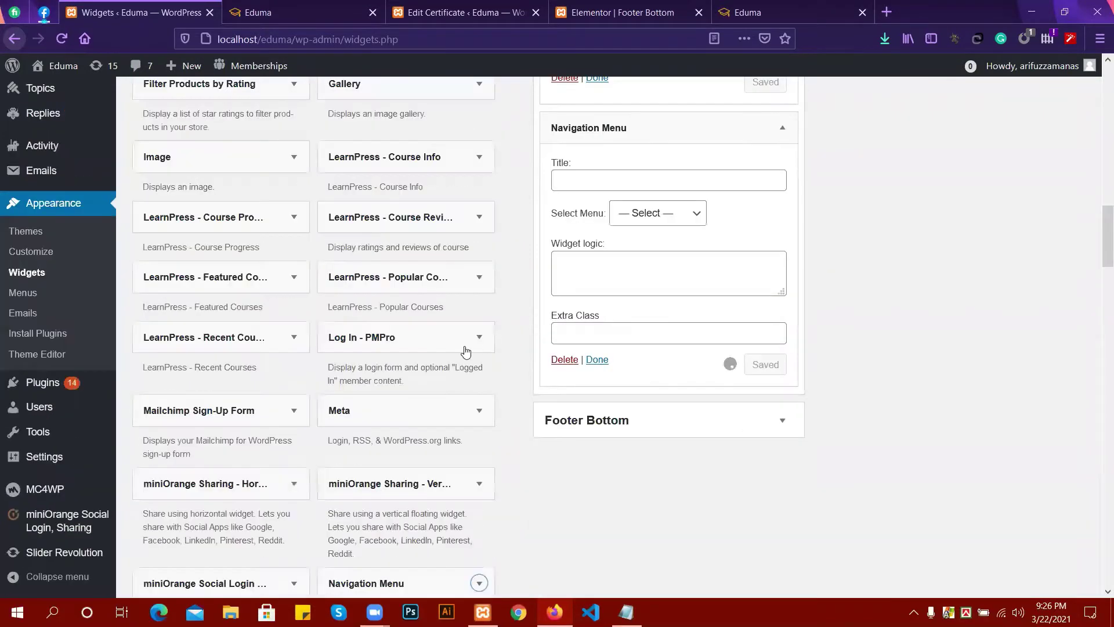
{"action": "left_click", "coordinate": [476, 508]}
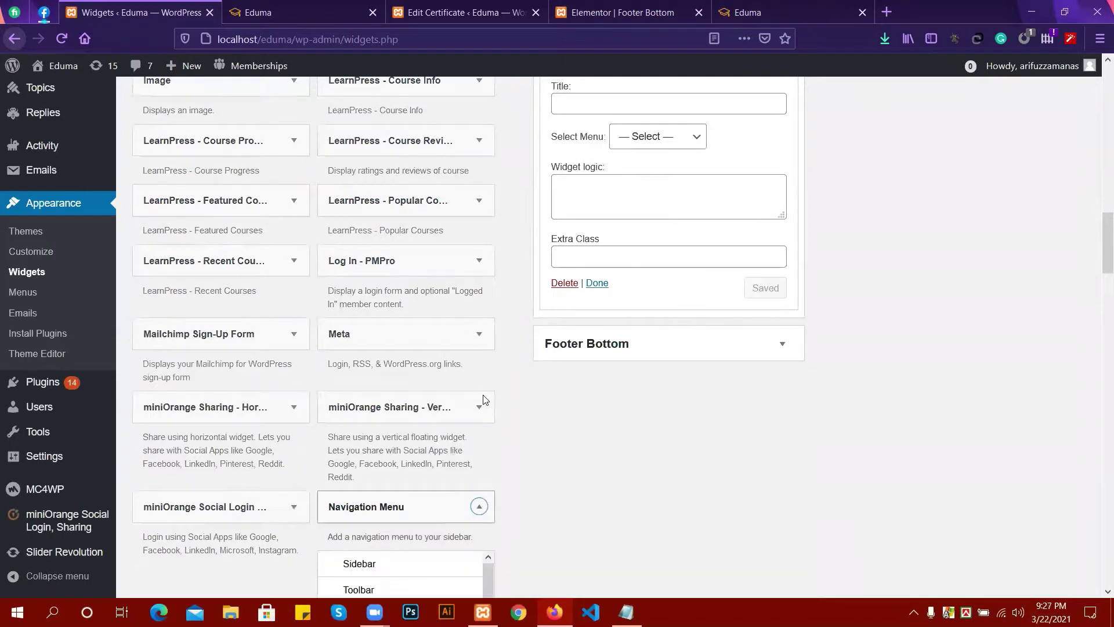
{"action": "scroll", "coordinate": [480, 458], "scroll_direction": "down", "scroll_amount": 5}
{"action": "left_click", "coordinate": [429, 482]}
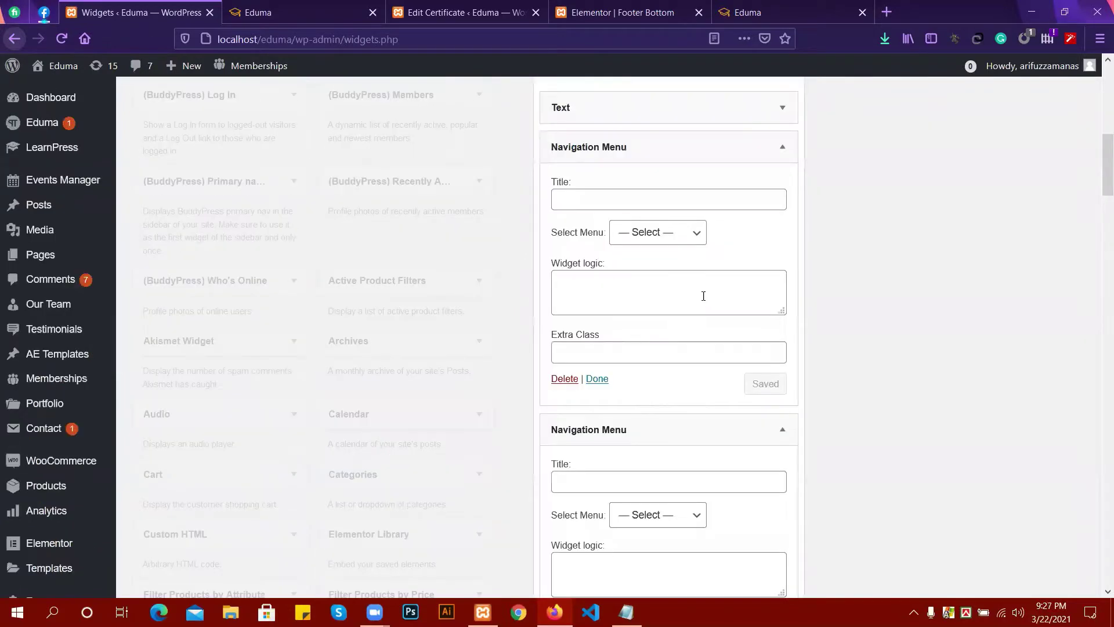
Switch to the Edit Certificate page and scroll down through it.
{"action": "scroll", "coordinate": [687, 220], "scroll_direction": "up", "scroll_amount": 4}
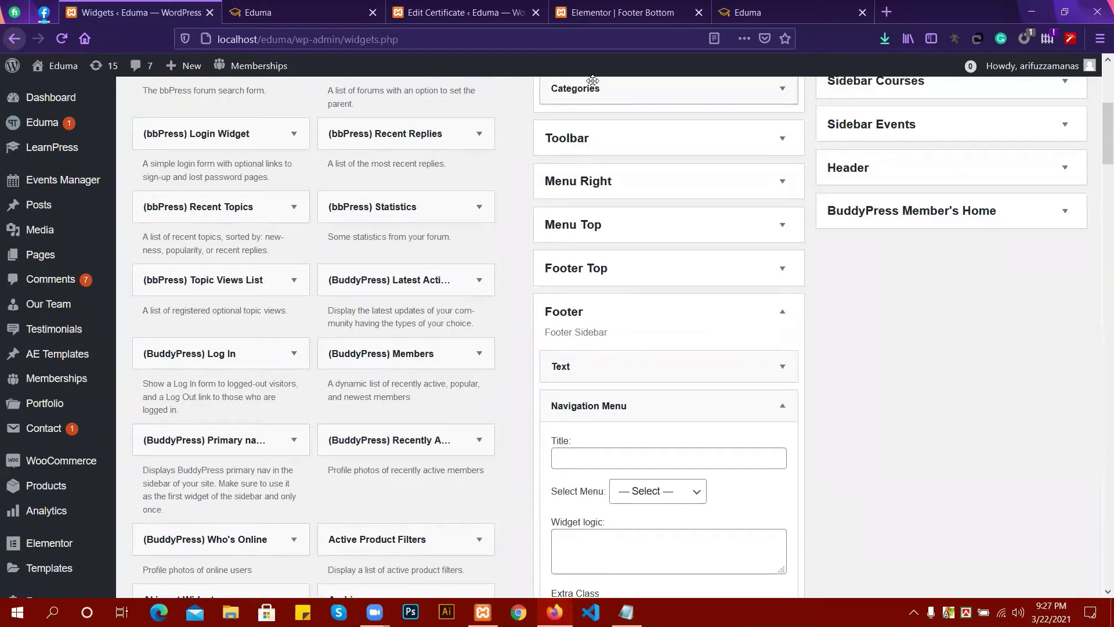
{"action": "left_click", "coordinate": [600, 10]}
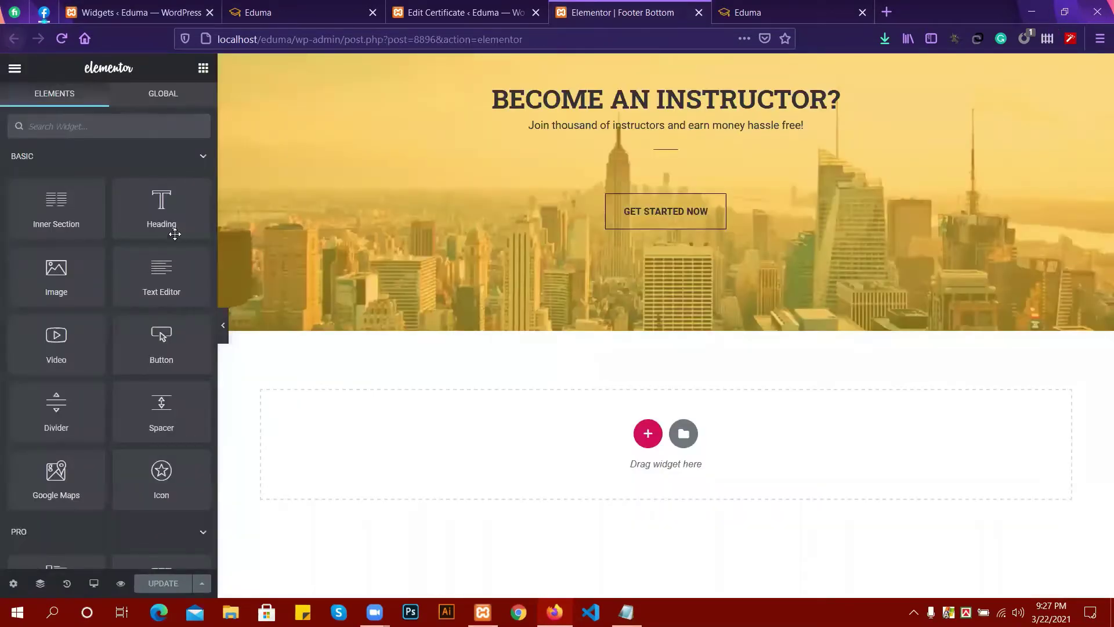
{"action": "left_click", "coordinate": [415, 6]}
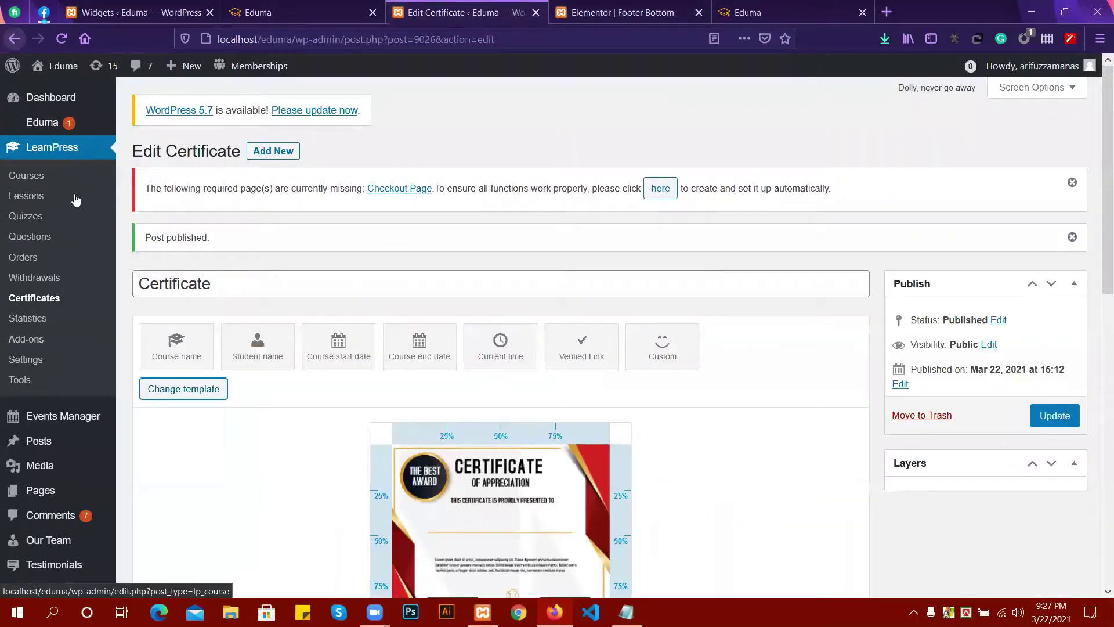
{"action": "scroll", "coordinate": [40, 467], "scroll_direction": "down", "scroll_amount": 7}
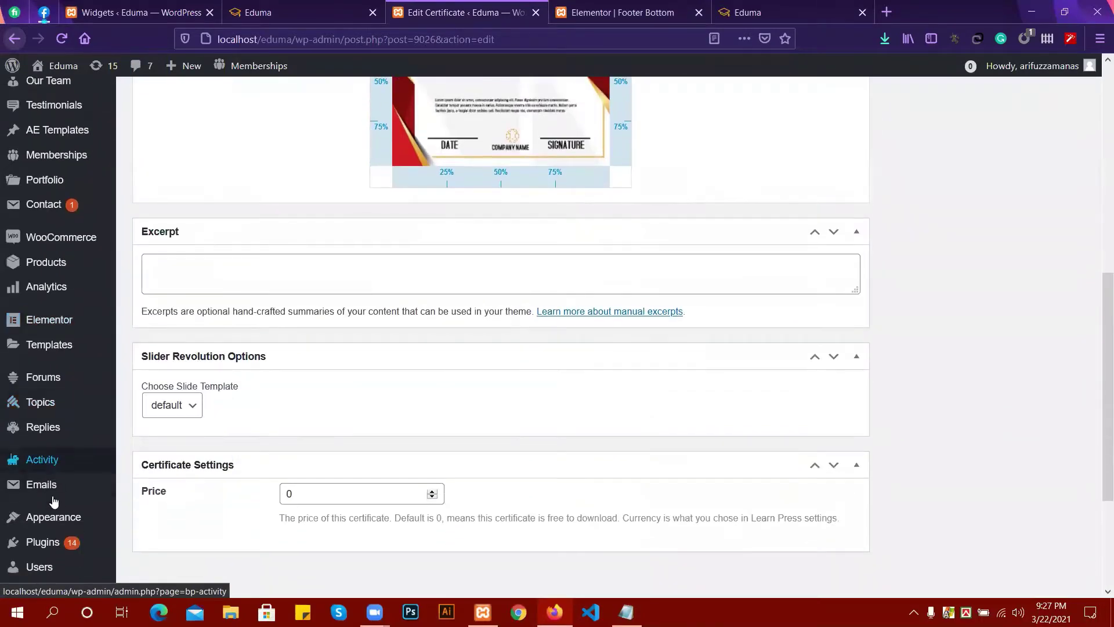
{"action": "scroll", "coordinate": [50, 496], "scroll_direction": "down", "scroll_amount": 3}
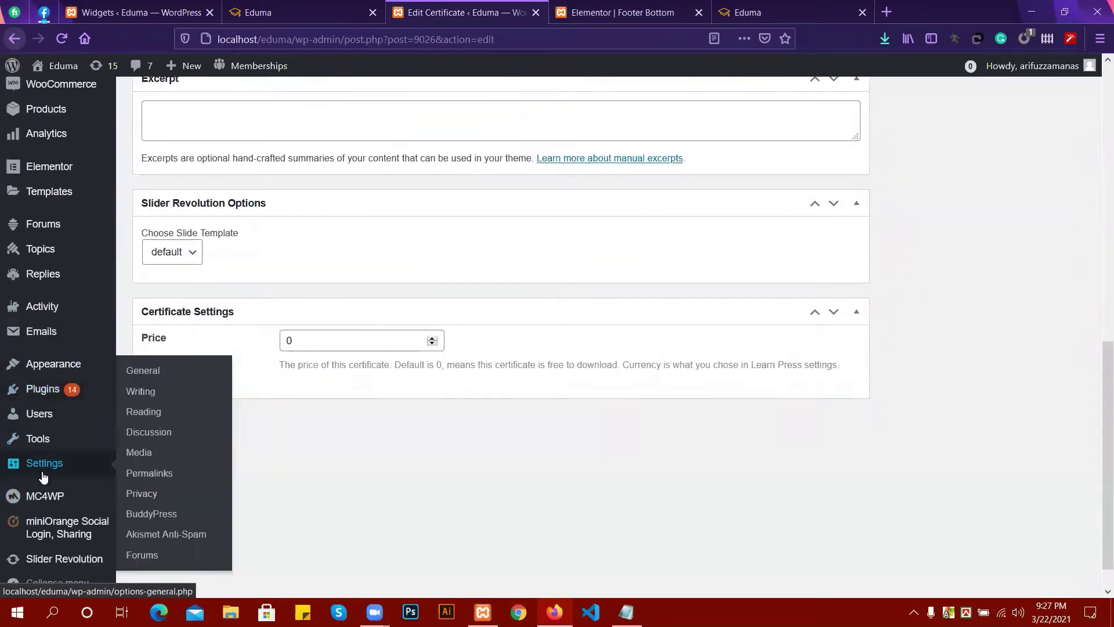
Open the Menus page and load the footer-1 menu for editing.
{"action": "mouse_move", "coordinate": [58, 371]}
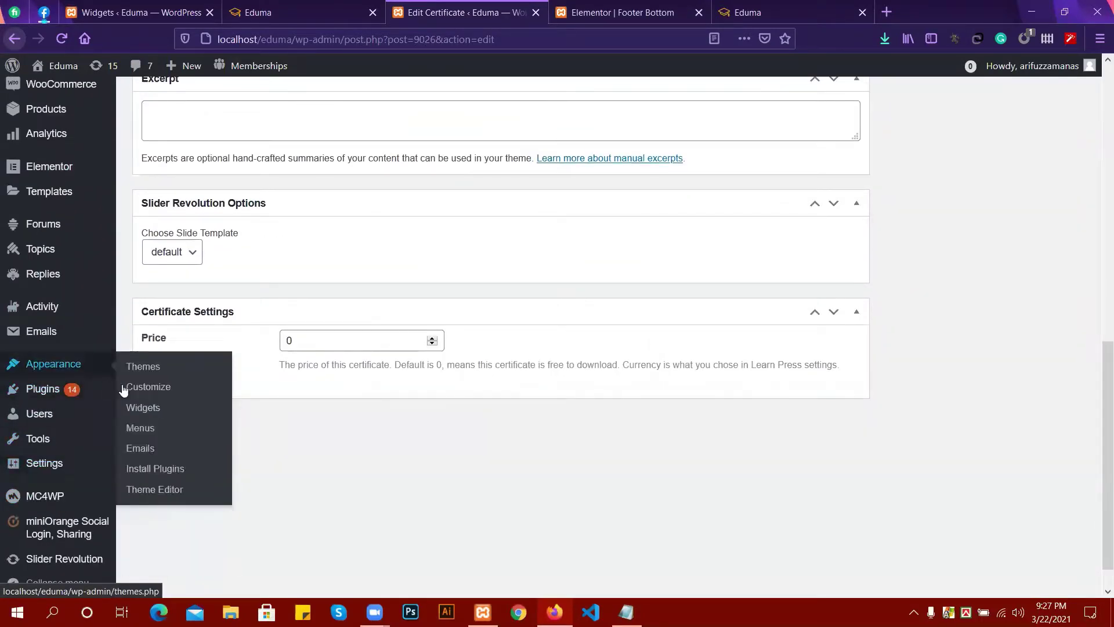
{"action": "left_click", "coordinate": [136, 435]}
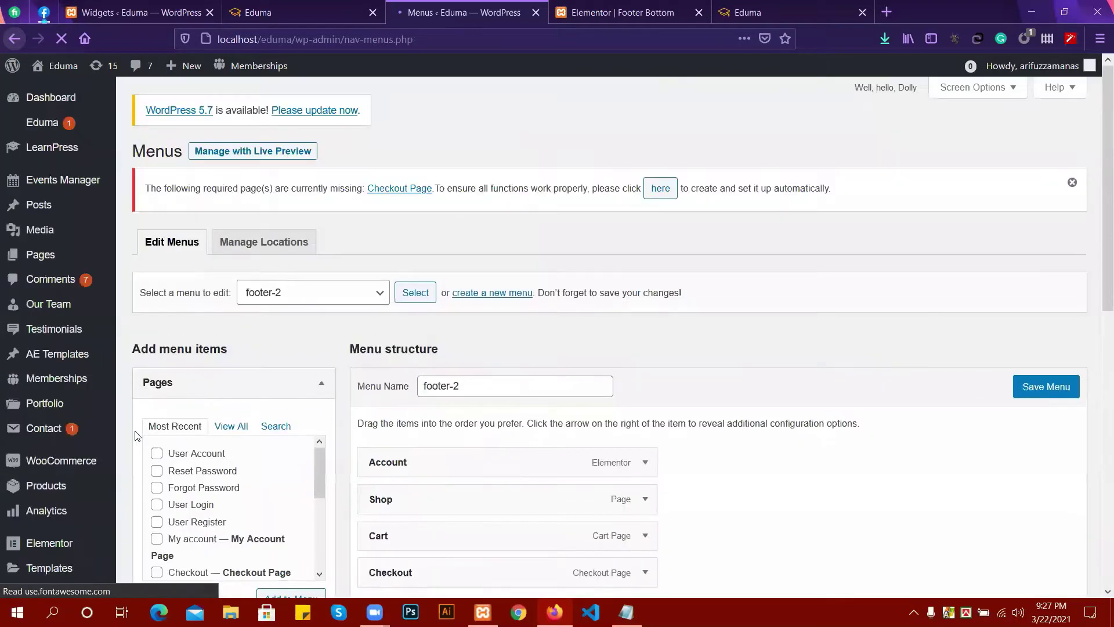
{"action": "scroll", "coordinate": [296, 400], "scroll_direction": "down", "scroll_amount": 4}
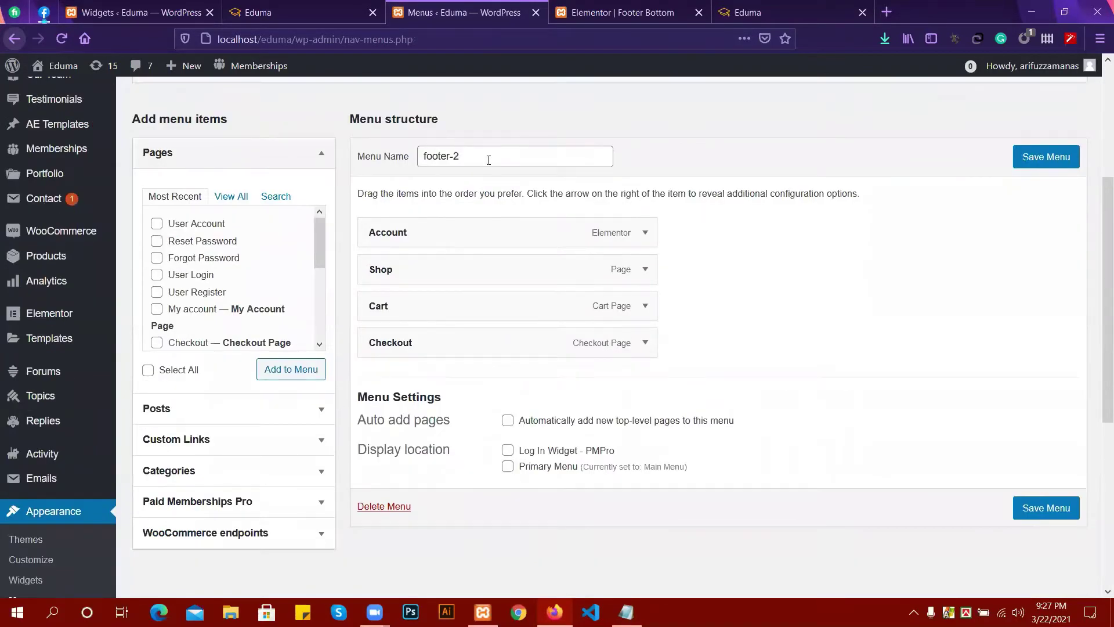
{"action": "scroll", "coordinate": [488, 160], "scroll_direction": "up", "scroll_amount": 3}
{"action": "left_click", "coordinate": [311, 217]}
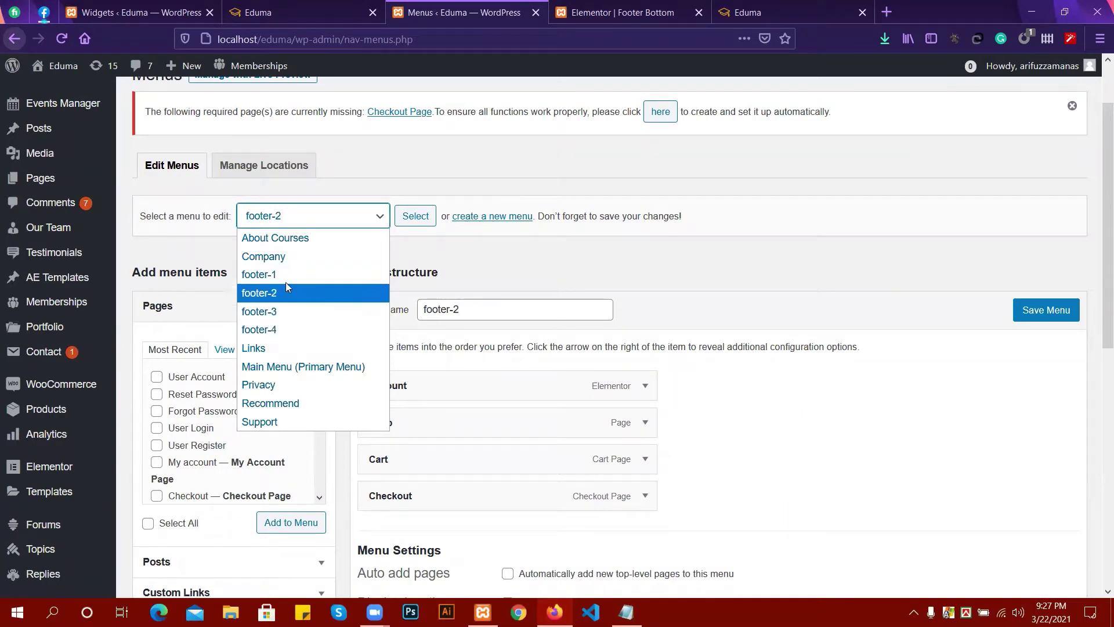
{"action": "left_click", "coordinate": [285, 276]}
{"action": "left_click", "coordinate": [406, 217]}
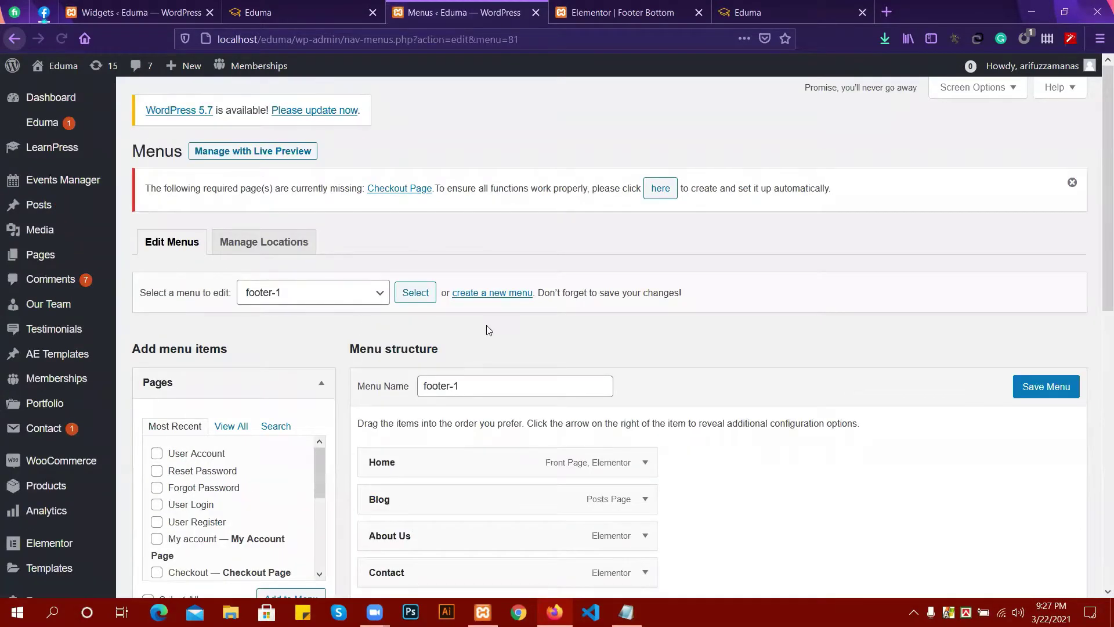
Look over the menu dropdown and the live site, then return to the Widgets page.
{"action": "scroll", "coordinate": [453, 330], "scroll_direction": "down", "scroll_amount": 2}
{"action": "scroll", "coordinate": [422, 375], "scroll_direction": "down", "scroll_amount": 2}
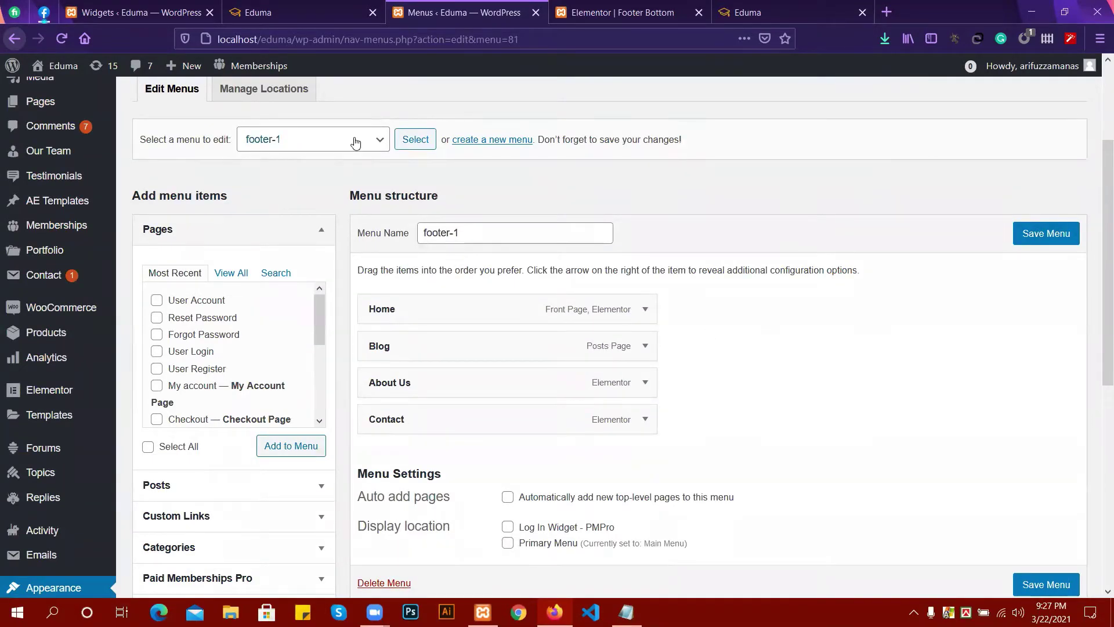
{"action": "left_click", "coordinate": [306, 139]}
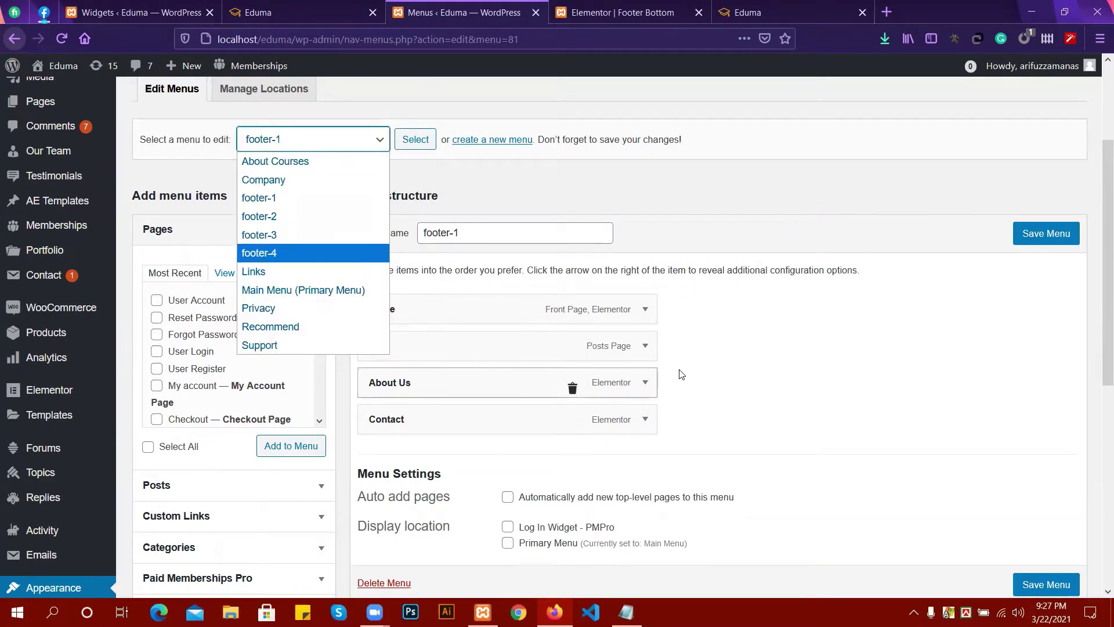
{"action": "left_click", "coordinate": [681, 340]}
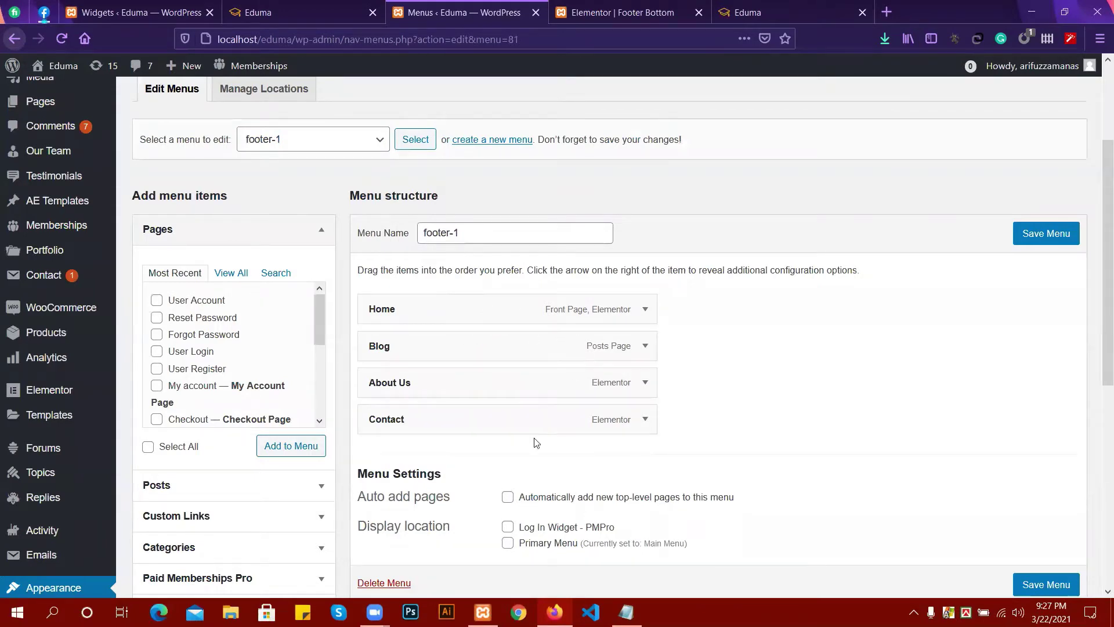
{"action": "left_click", "coordinate": [347, 7]}
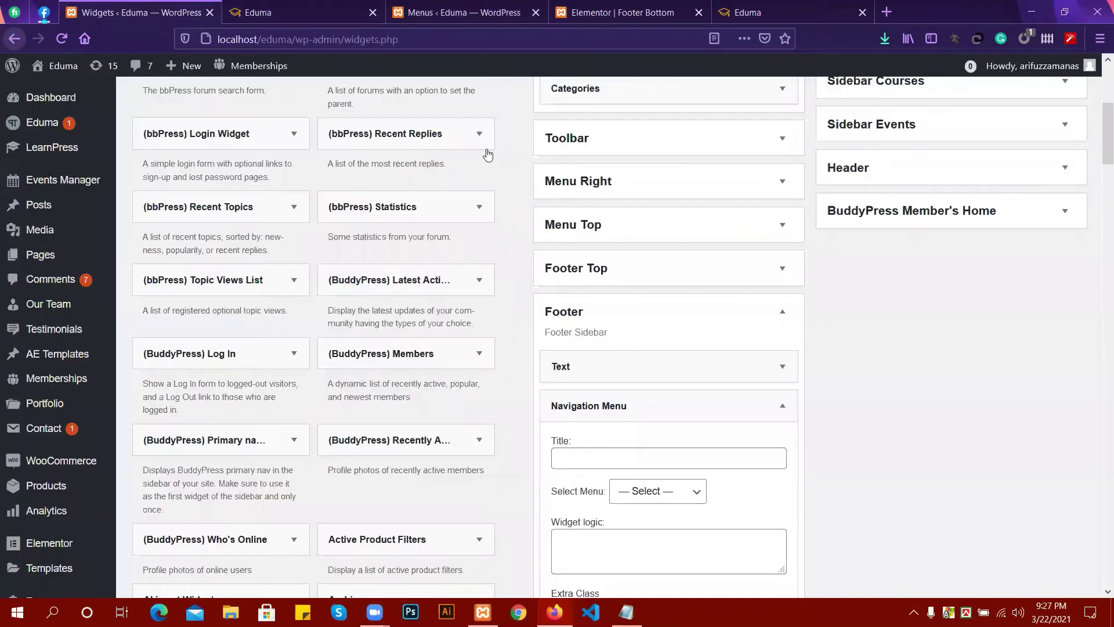
{"action": "left_click", "coordinate": [139, 12]}
Title the first Navigation Menu widget 'Company', assign the footer-1 menu, and save it.
{"action": "scroll", "coordinate": [737, 299], "scroll_direction": "up", "scroll_amount": 2}
{"action": "scroll", "coordinate": [721, 303], "scroll_direction": "down", "scroll_amount": 4}
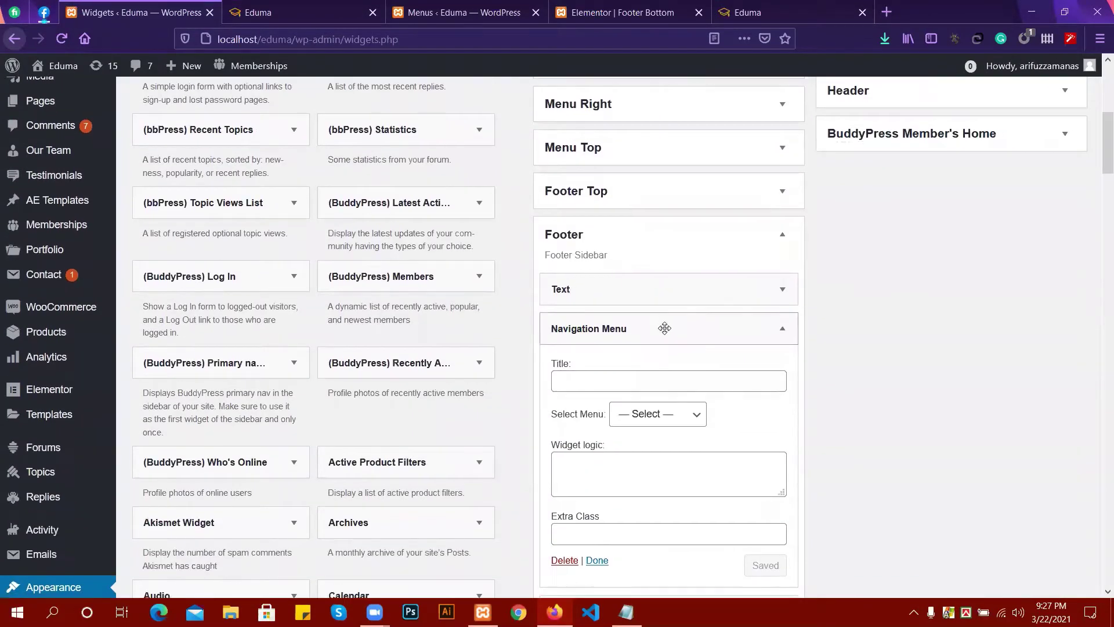
{"action": "scroll", "coordinate": [665, 329], "scroll_direction": "down", "scroll_amount": 3}
{"action": "left_click", "coordinate": [602, 229]}
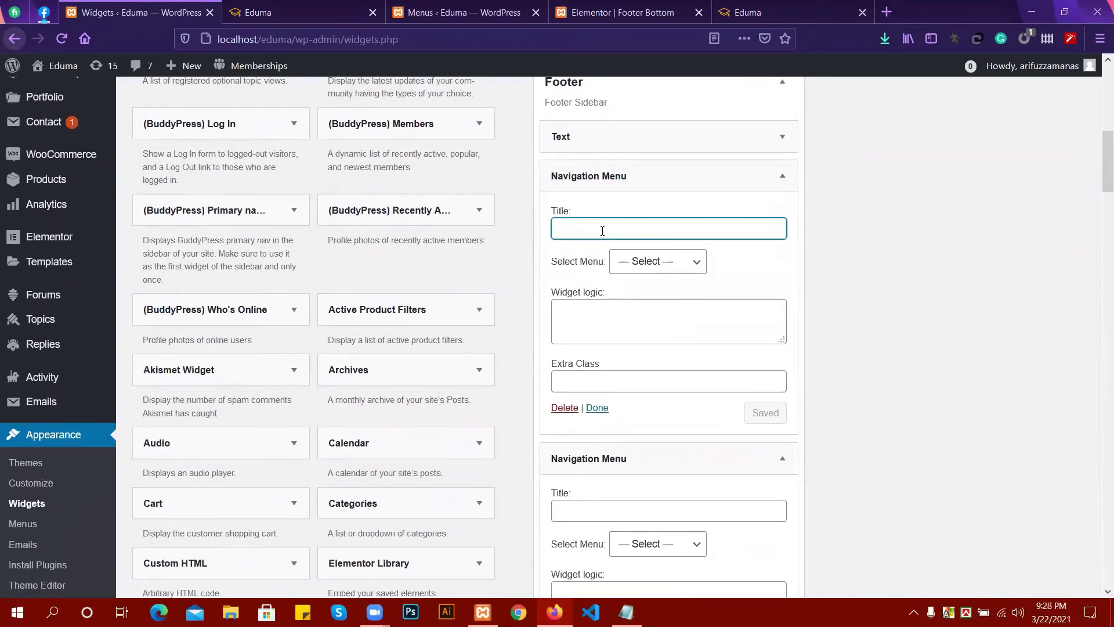
{"action": "type", "text": "company"}
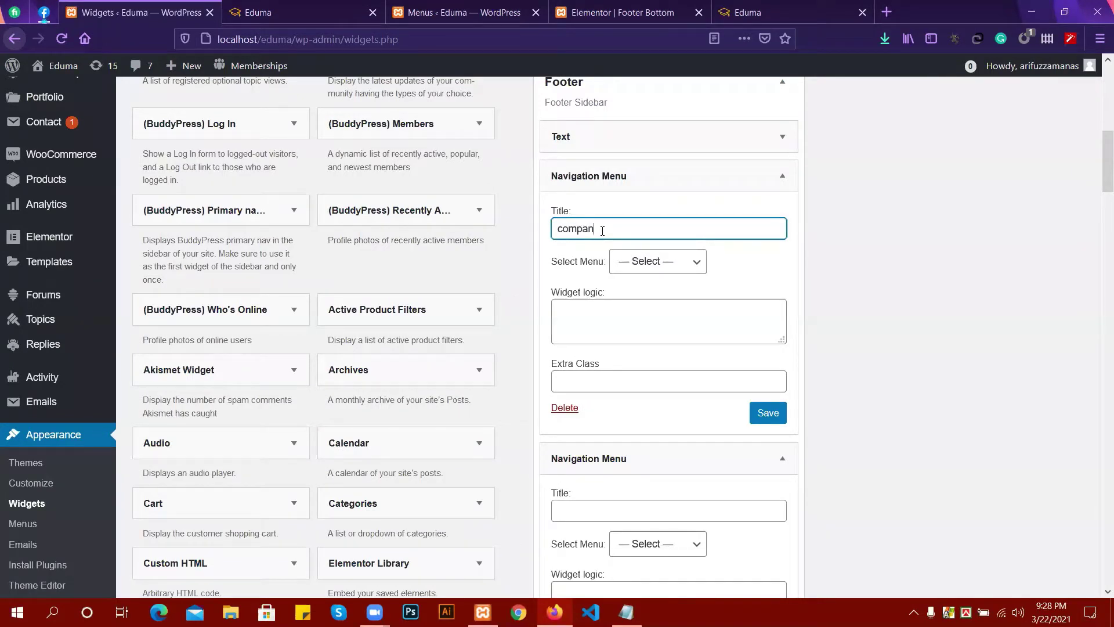
{"action": "left_click", "coordinate": [564, 228]}
{"action": "key", "text": "BackSpace"}
{"action": "type", "text": "C"}
{"action": "left_click", "coordinate": [662, 262]}
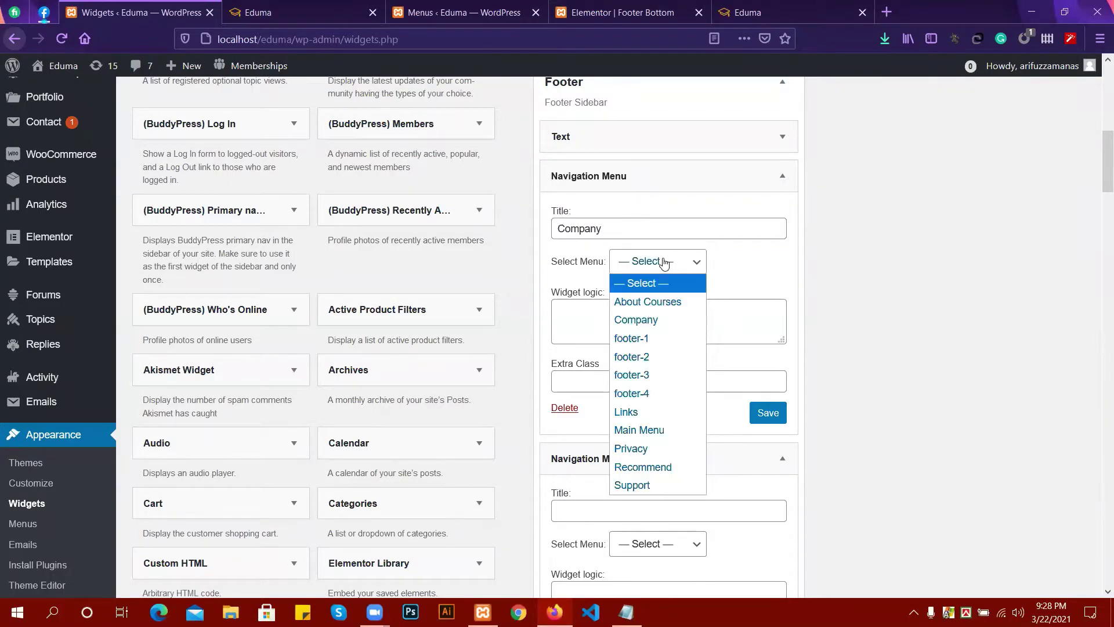
{"action": "left_click", "coordinate": [655, 336]}
{"action": "scroll", "coordinate": [614, 278], "scroll_direction": "down", "scroll_amount": 2}
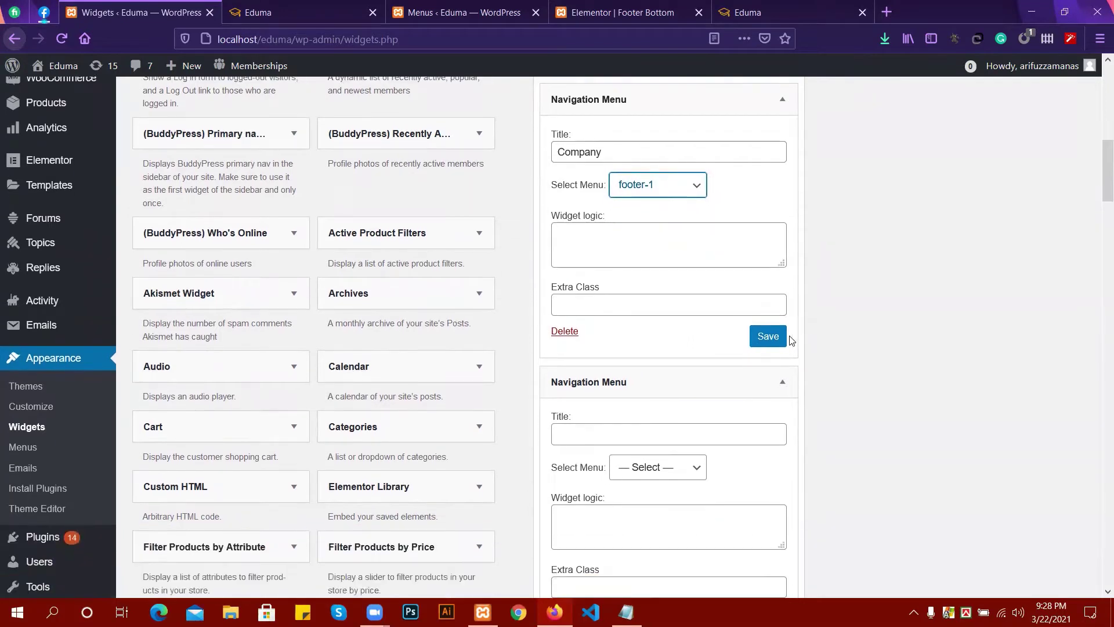
{"action": "left_click", "coordinate": [767, 336]}
Title the next Navigation Menu widget 'Accounts', assign footer-2, and save it.
{"action": "scroll", "coordinate": [586, 357], "scroll_direction": "down", "scroll_amount": 2}
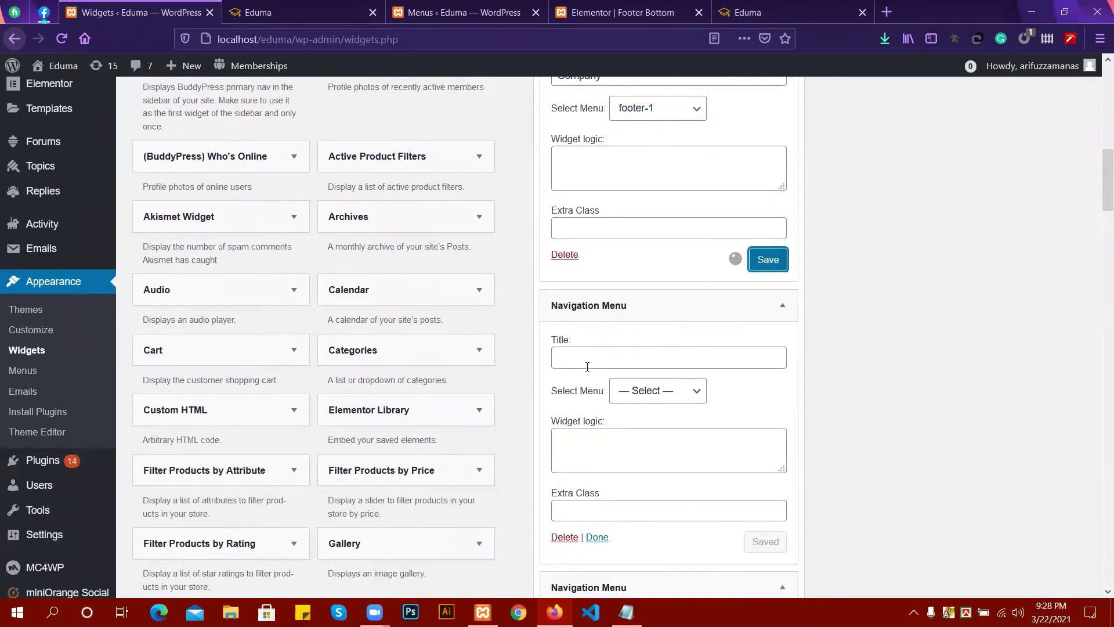
{"action": "left_click", "coordinate": [585, 354]}
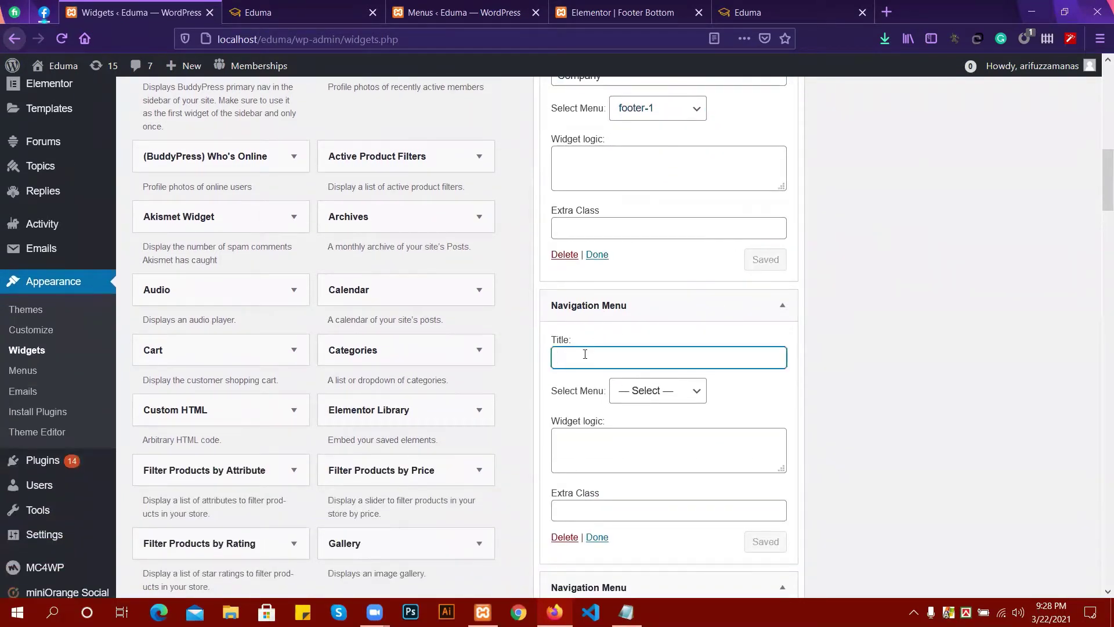
{"action": "type", "text": "Accounts"}
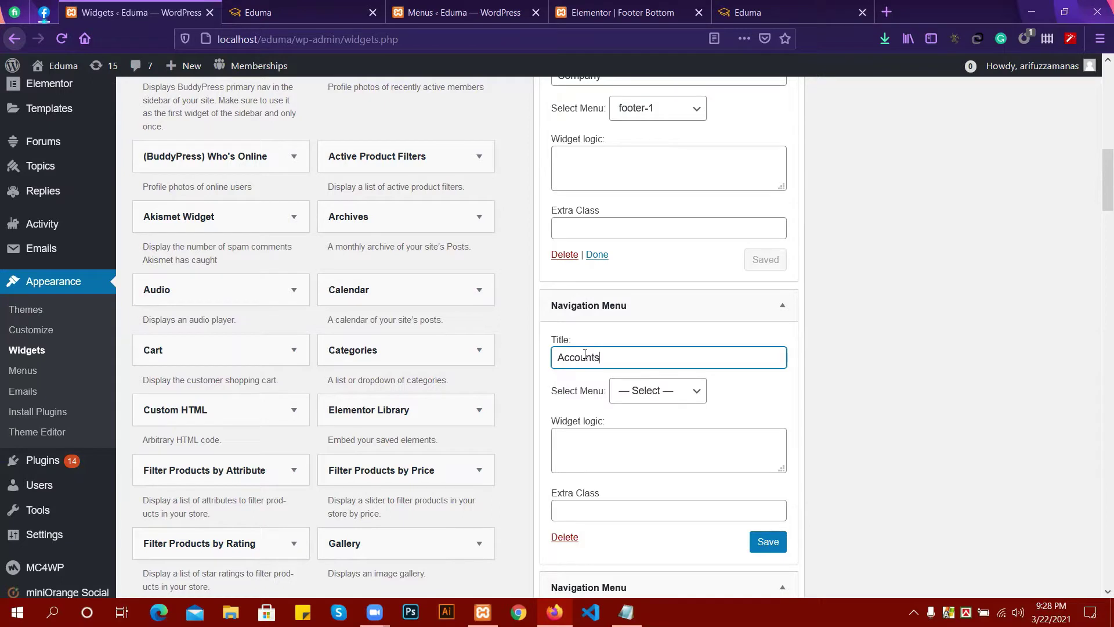
{"action": "left_click", "coordinate": [632, 406]}
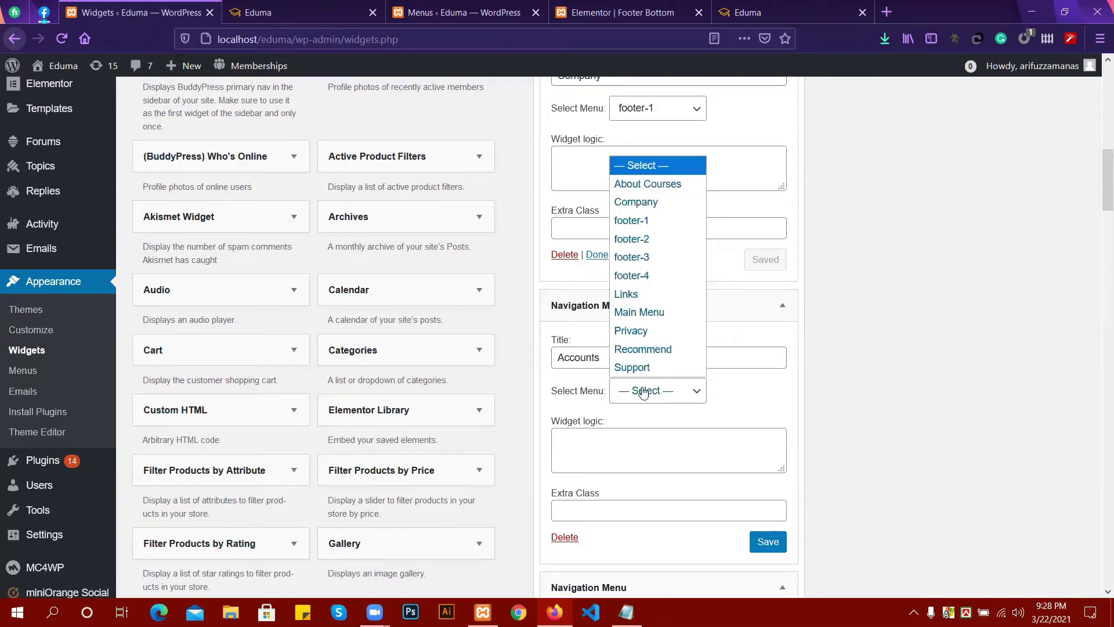
{"action": "left_click", "coordinate": [642, 247]}
{"action": "scroll", "coordinate": [629, 410], "scroll_direction": "down", "scroll_amount": 4}
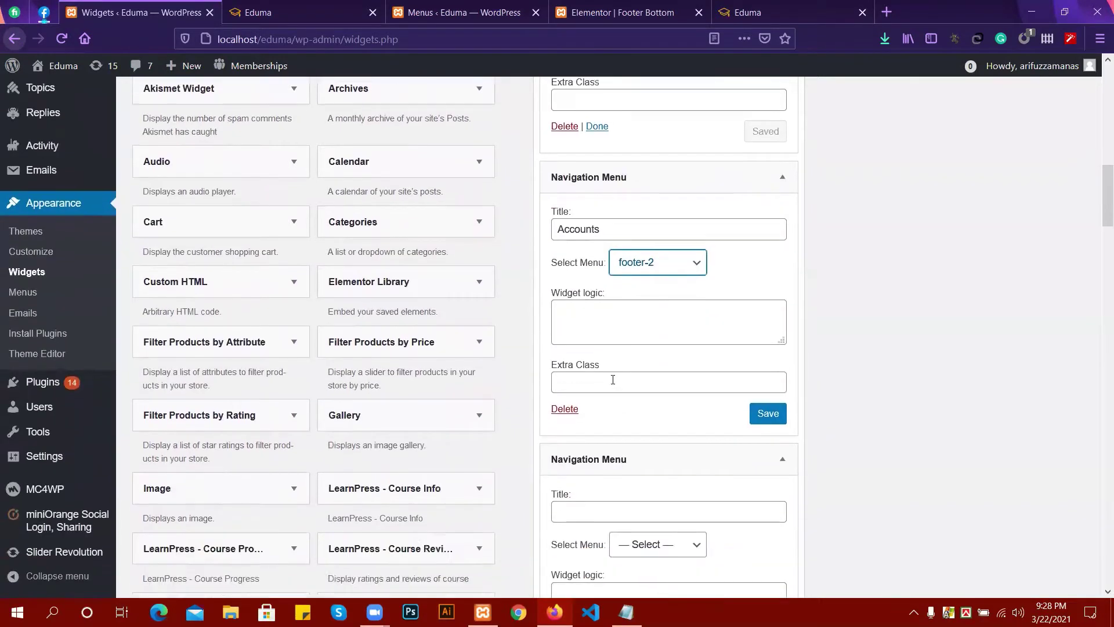
{"action": "scroll", "coordinate": [615, 381], "scroll_direction": "up", "scroll_amount": 1}
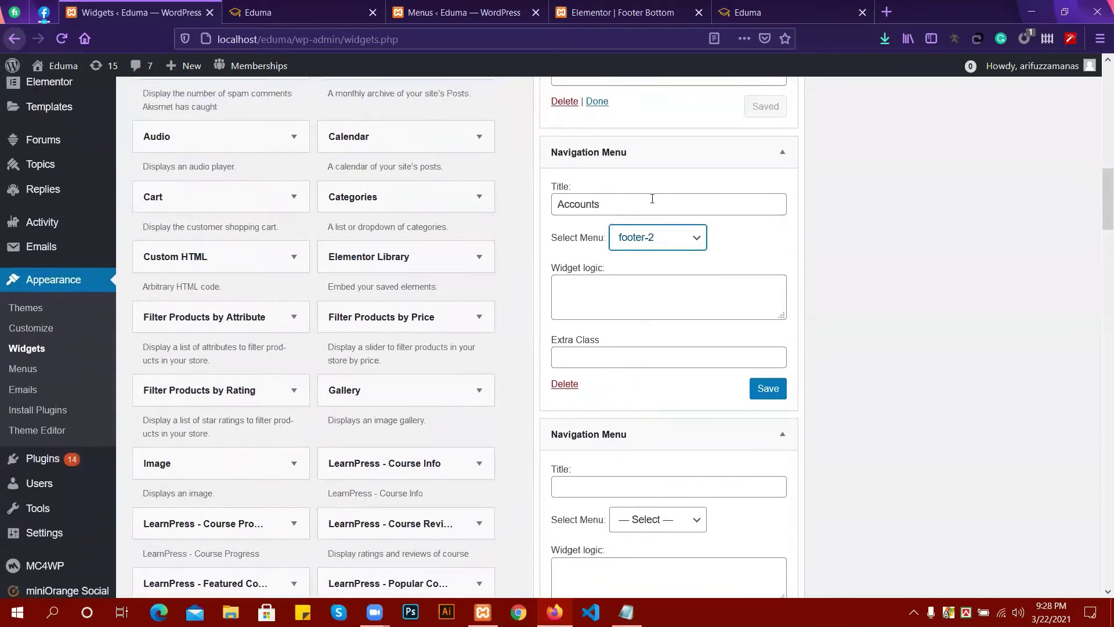
{"action": "left_click", "coordinate": [765, 390]}
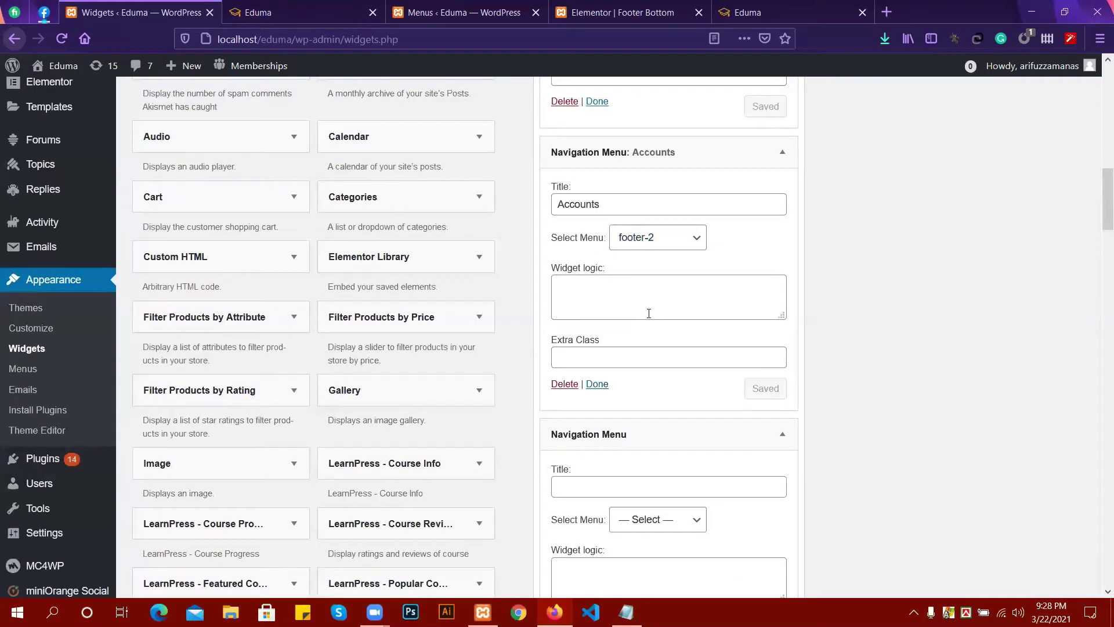
{"action": "scroll", "coordinate": [703, 311], "scroll_direction": "down", "scroll_amount": 2}
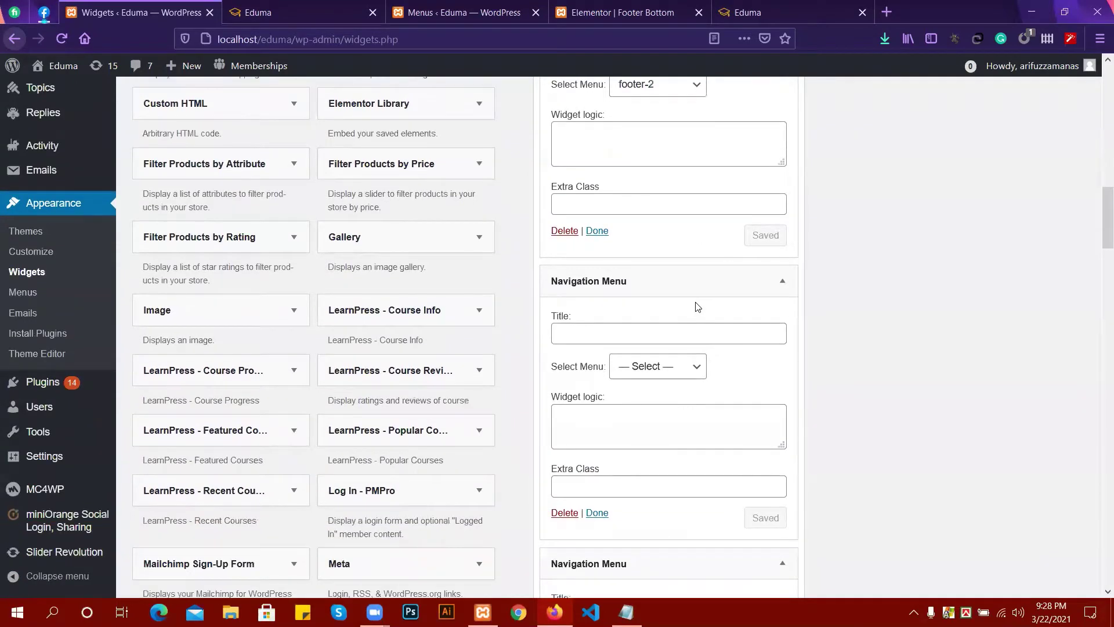
Title the third Navigation Menu widget 'Course', assign footer-3, and save it.
{"action": "scroll", "coordinate": [697, 306], "scroll_direction": "down", "scroll_amount": 1}
{"action": "left_click", "coordinate": [600, 262]}
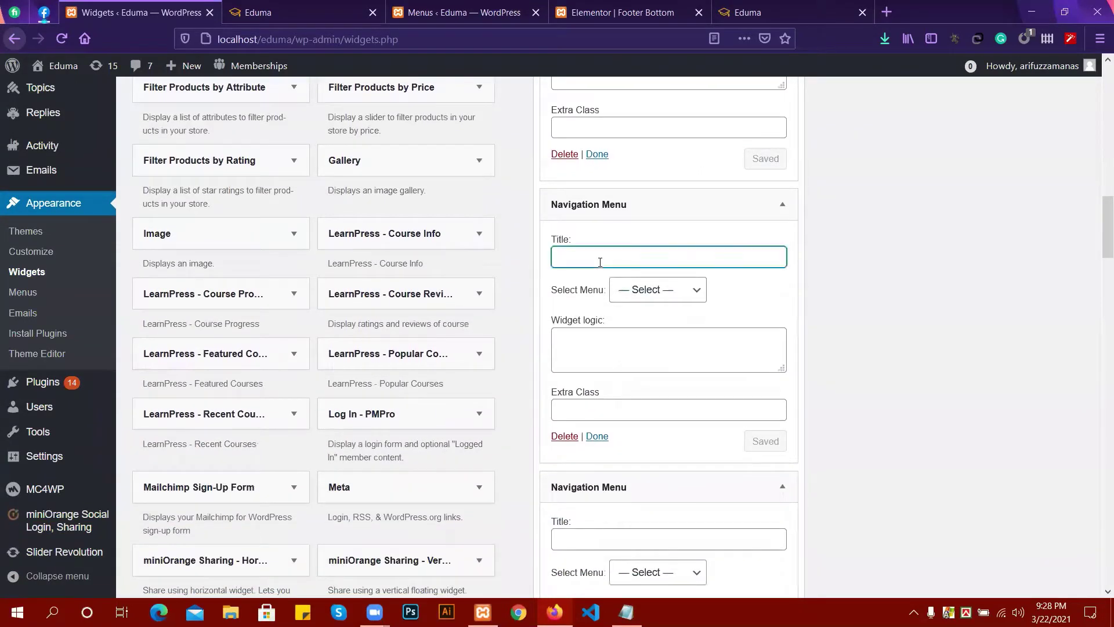
{"action": "type", "text": "Course"}
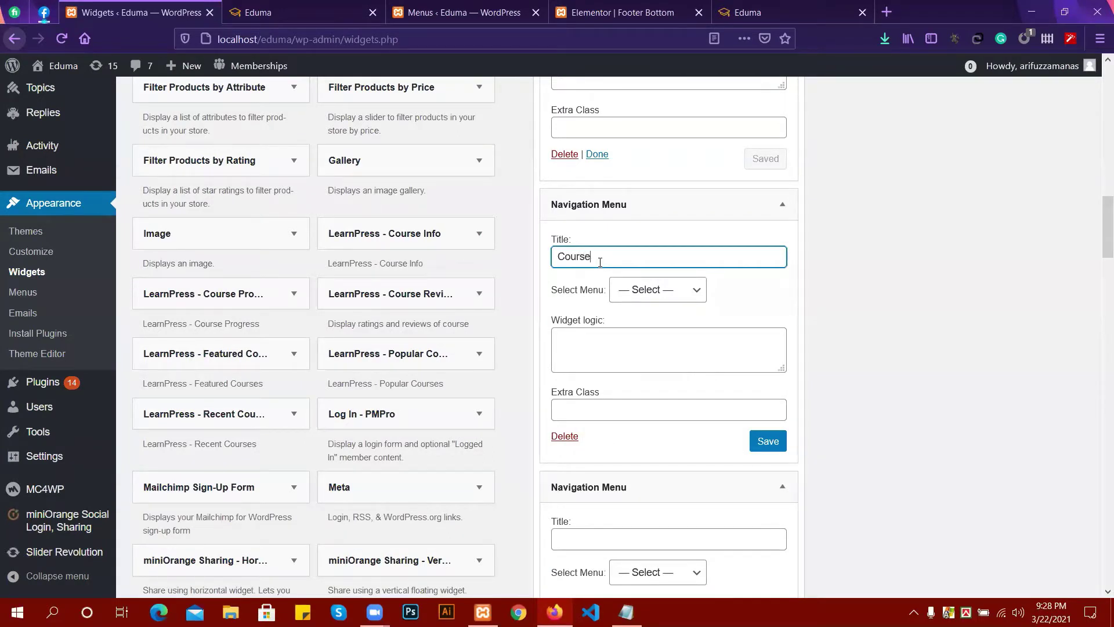
{"action": "left_click", "coordinate": [662, 292]}
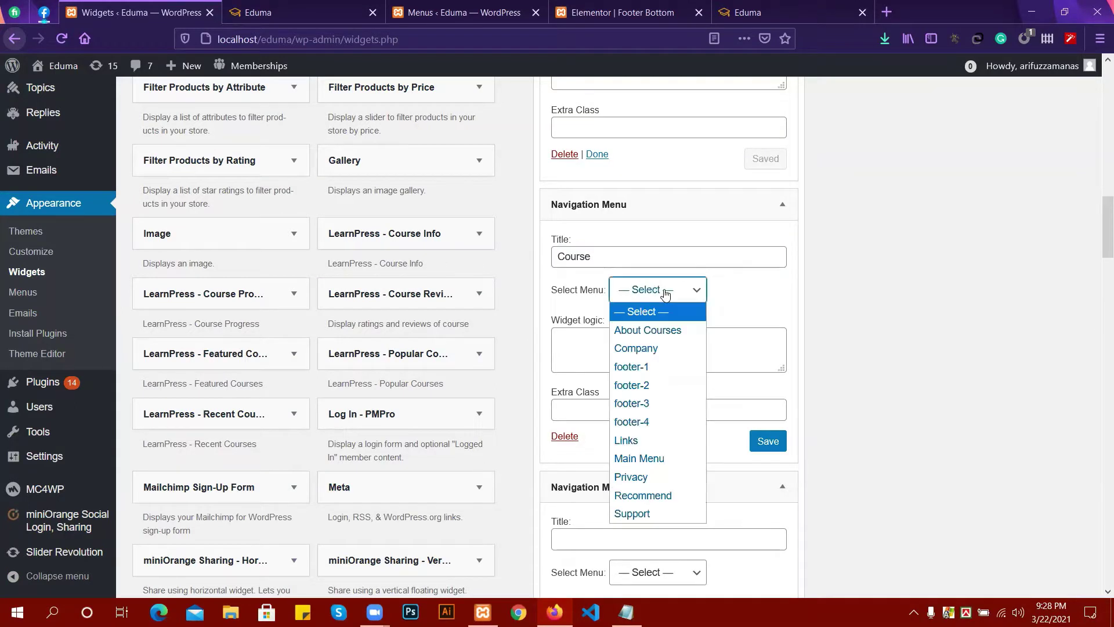
{"action": "left_click", "coordinate": [650, 403]}
{"action": "scroll", "coordinate": [730, 306], "scroll_direction": "down", "scroll_amount": 1}
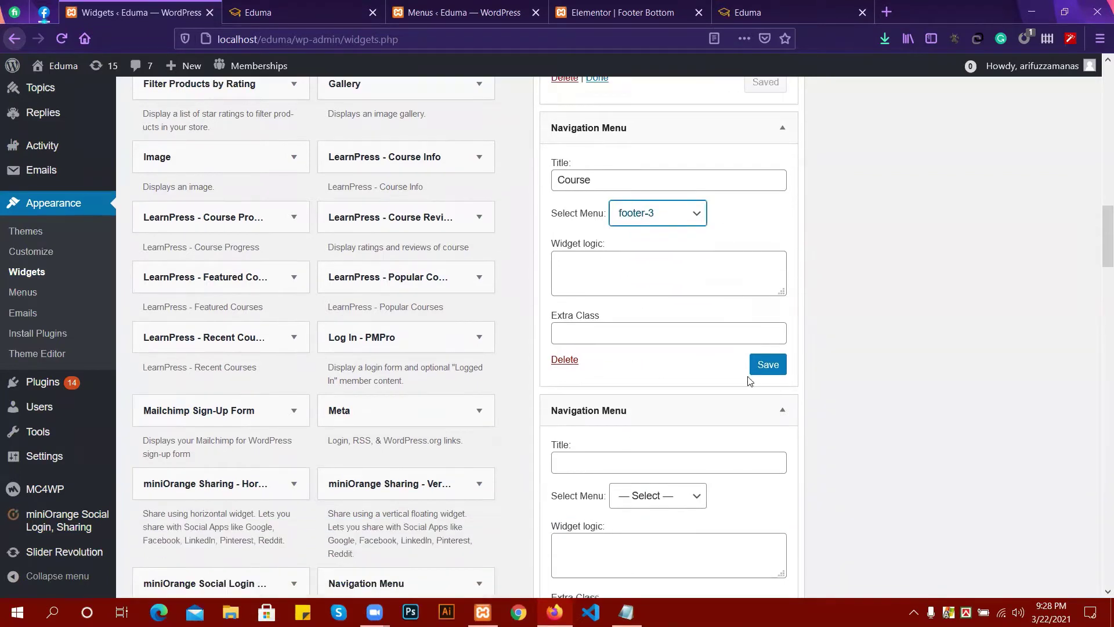
{"action": "left_click", "coordinate": [766, 367]}
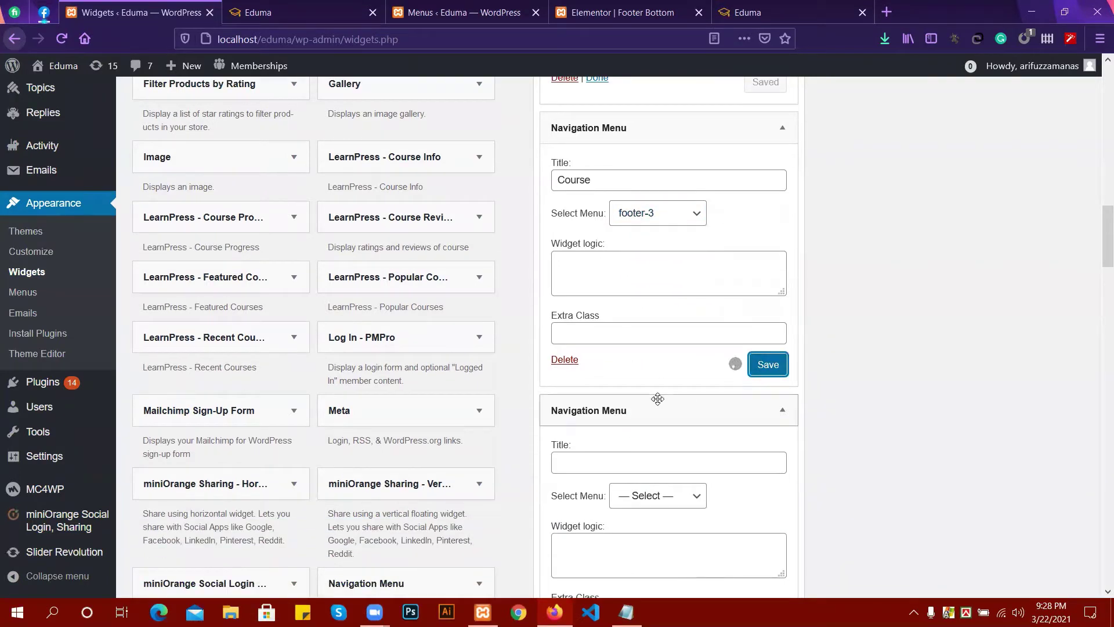
Title the fourth widget 'Profile', assign footer-4, save it, and glance at the live site.
{"action": "scroll", "coordinate": [618, 383], "scroll_direction": "down", "scroll_amount": 1}
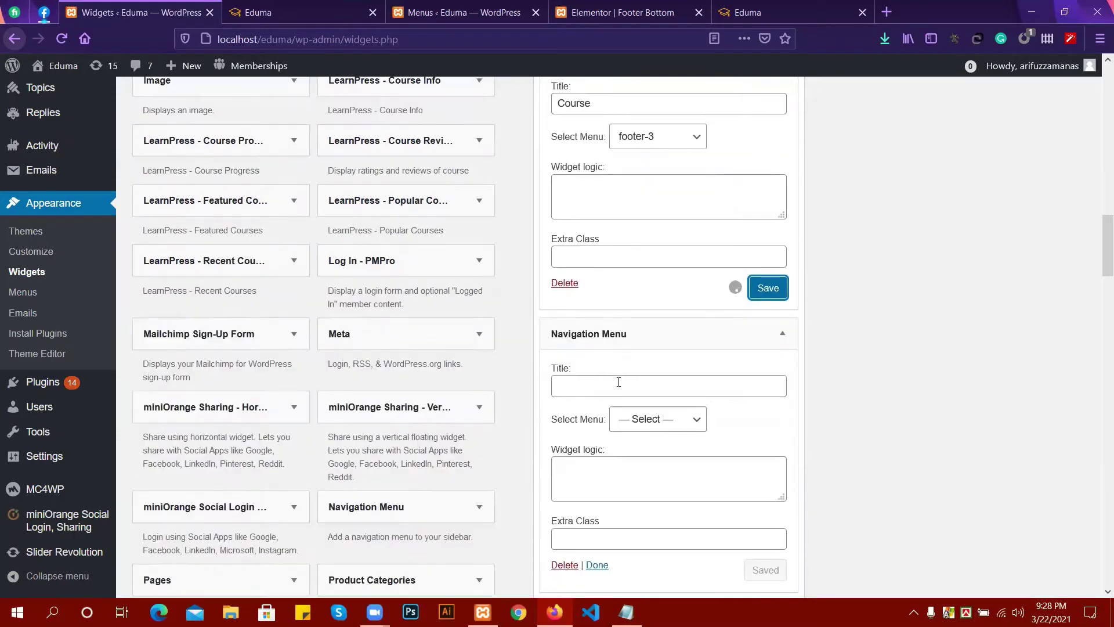
{"action": "left_click", "coordinate": [568, 385]}
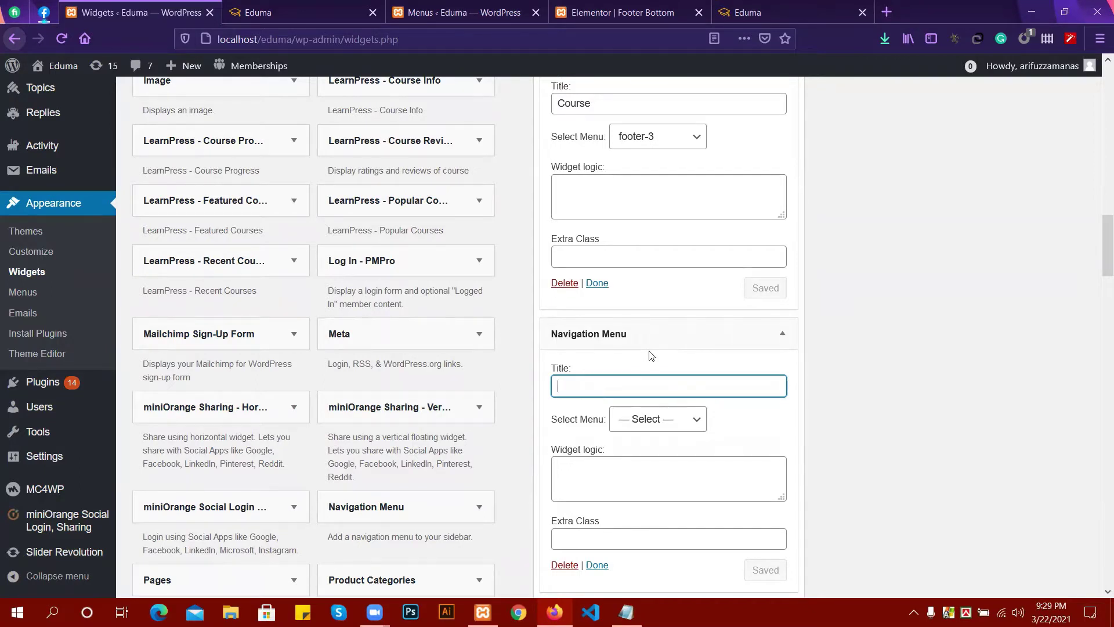
{"action": "type", "text": "A"}
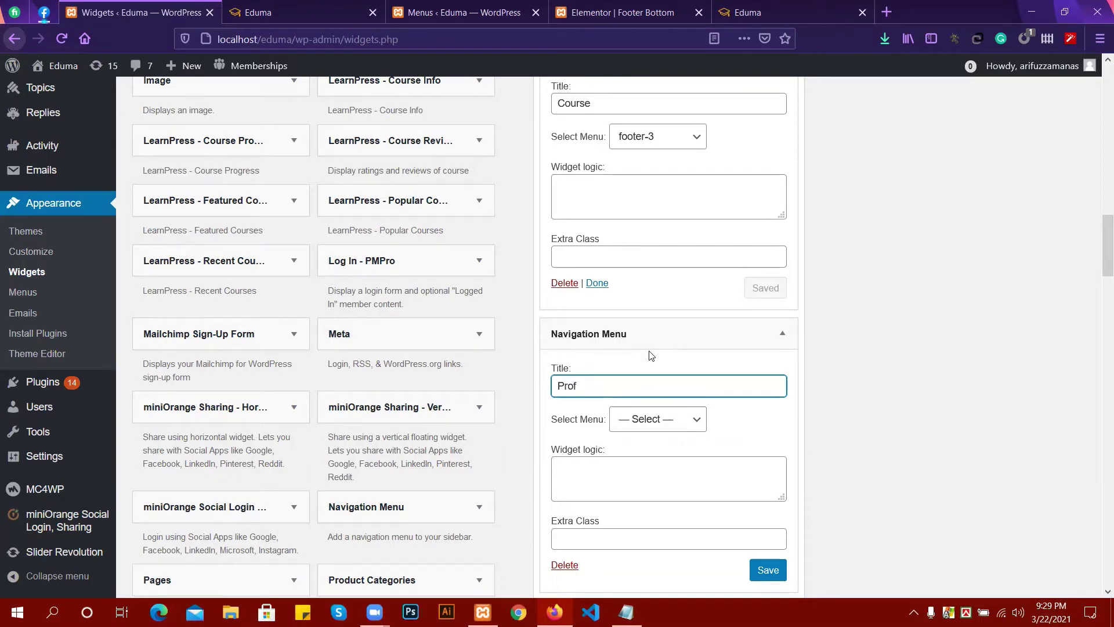
{"action": "left_click", "coordinate": [661, 419]}
{"action": "left_click", "coordinate": [639, 306]}
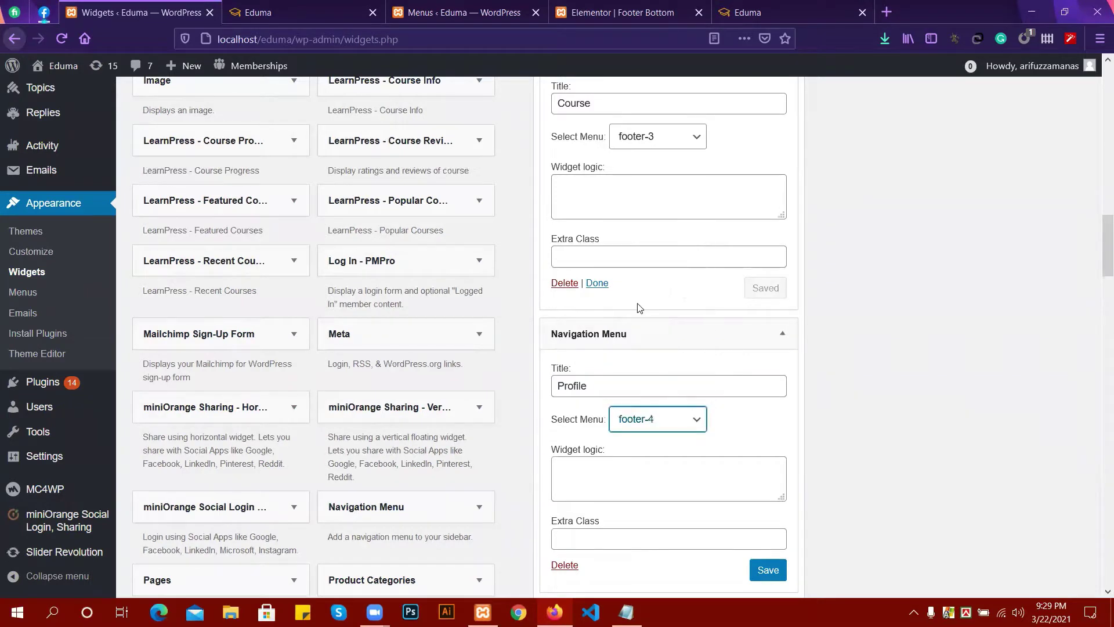
{"action": "scroll", "coordinate": [641, 318], "scroll_direction": "down", "scroll_amount": 4}
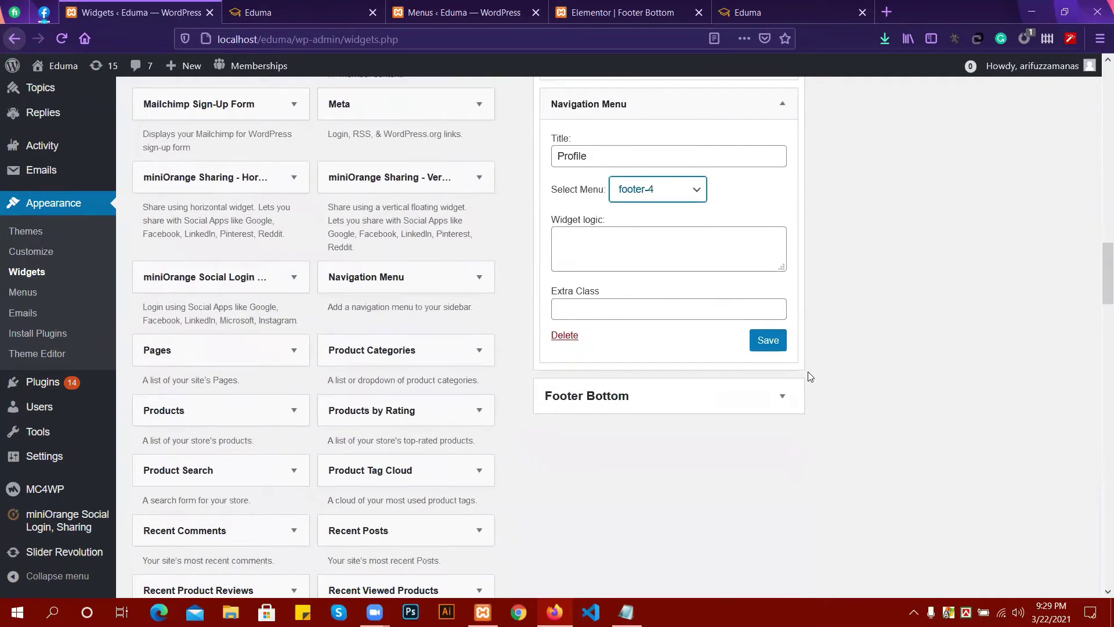
{"action": "left_click", "coordinate": [775, 348]}
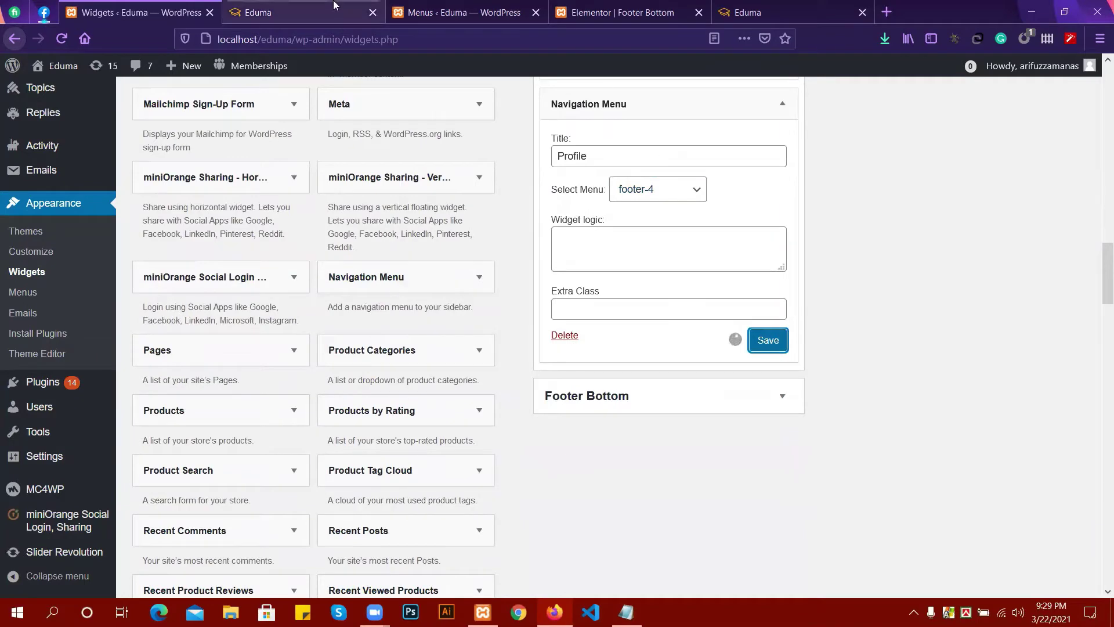
{"action": "left_click", "coordinate": [258, 12]}
{"action": "left_click", "coordinate": [482, 11]}
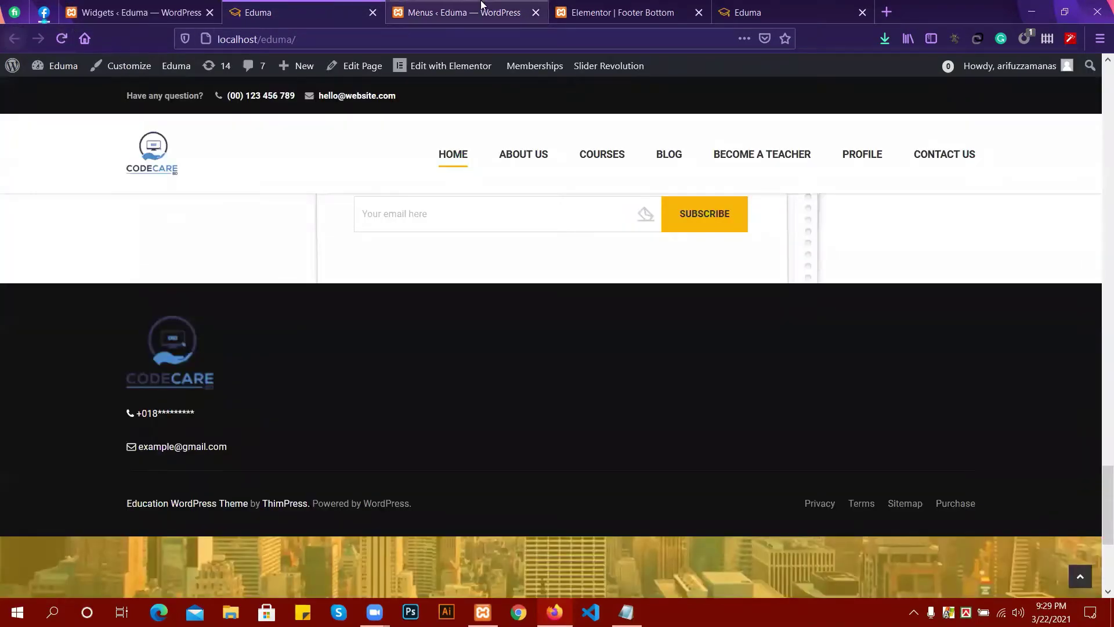
Reload the live Eduma site to see the COMPANY, ACCOUNTS and COURSE footer menus, then return to Widgets.
{"action": "left_click", "coordinate": [171, 13]}
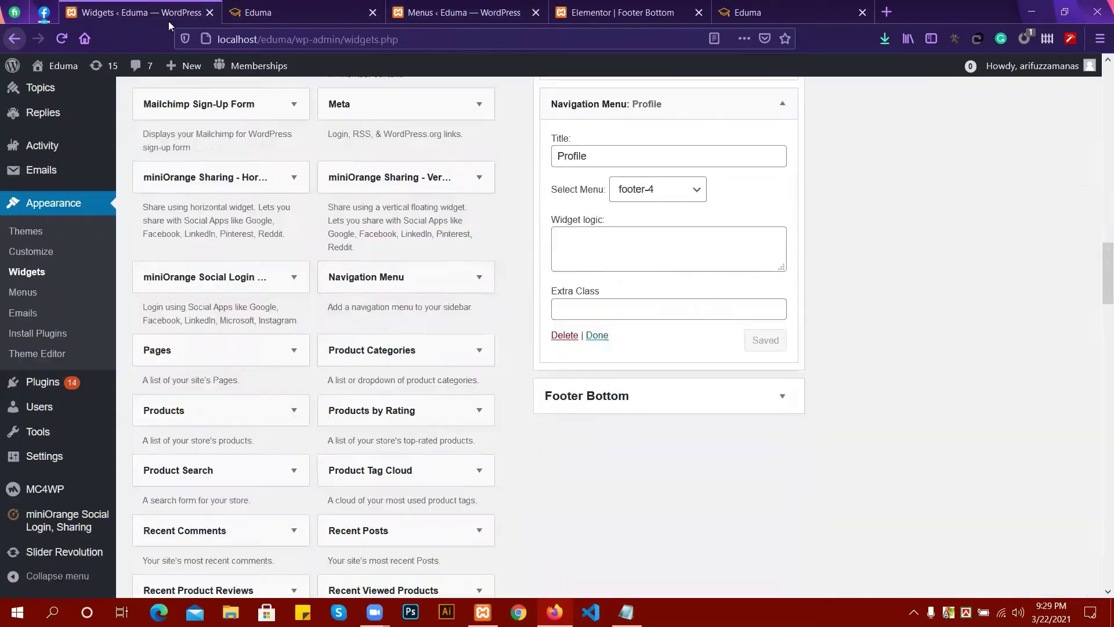
{"action": "left_click", "coordinate": [418, 5]}
{"action": "left_click", "coordinate": [258, 13]}
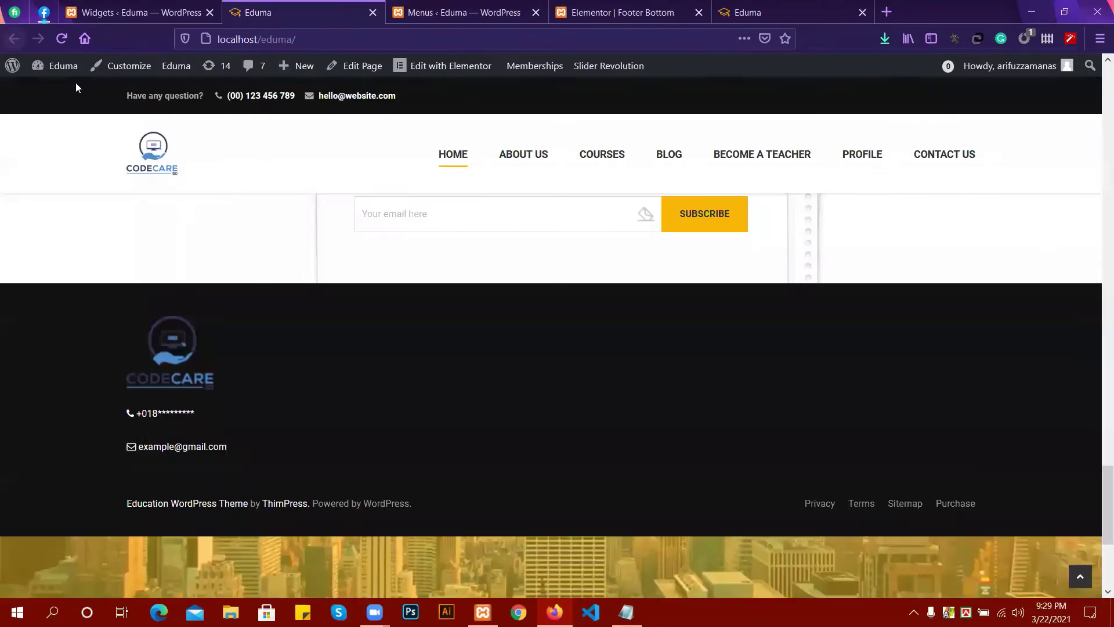
{"action": "left_click", "coordinate": [62, 39]}
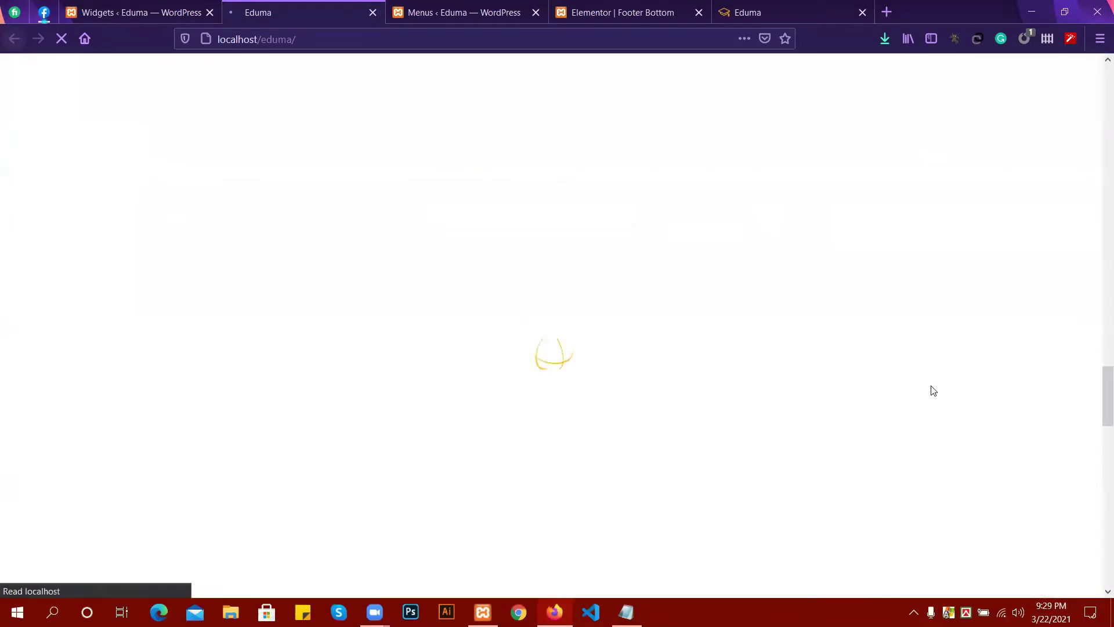
{"action": "scroll", "coordinate": [558, 416], "scroll_direction": "down", "scroll_amount": 5}
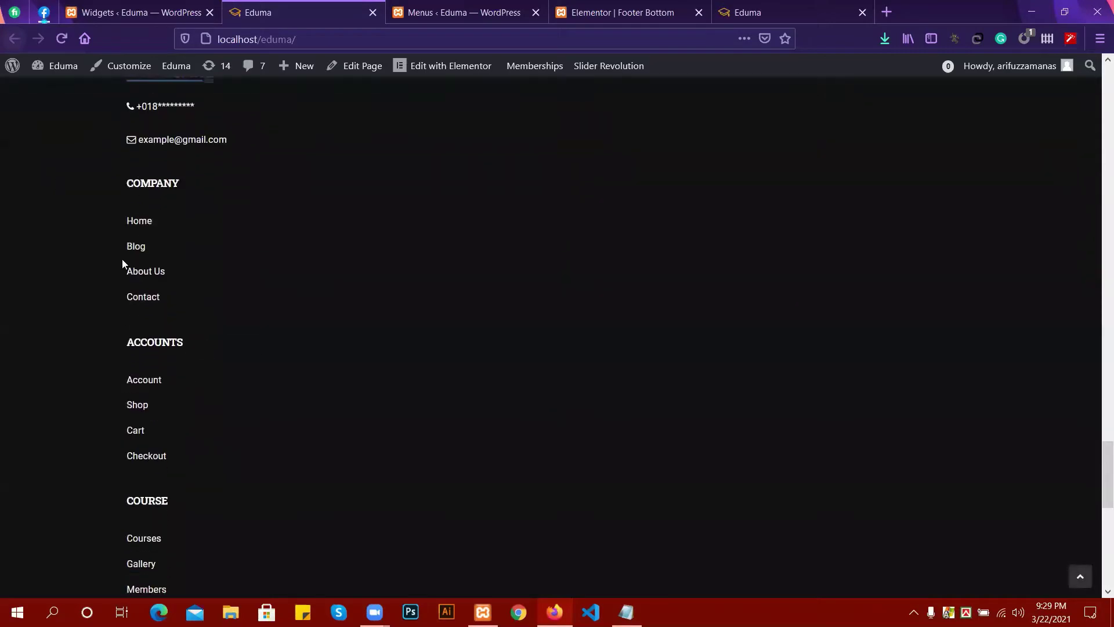
{"action": "left_click", "coordinate": [145, 13]}
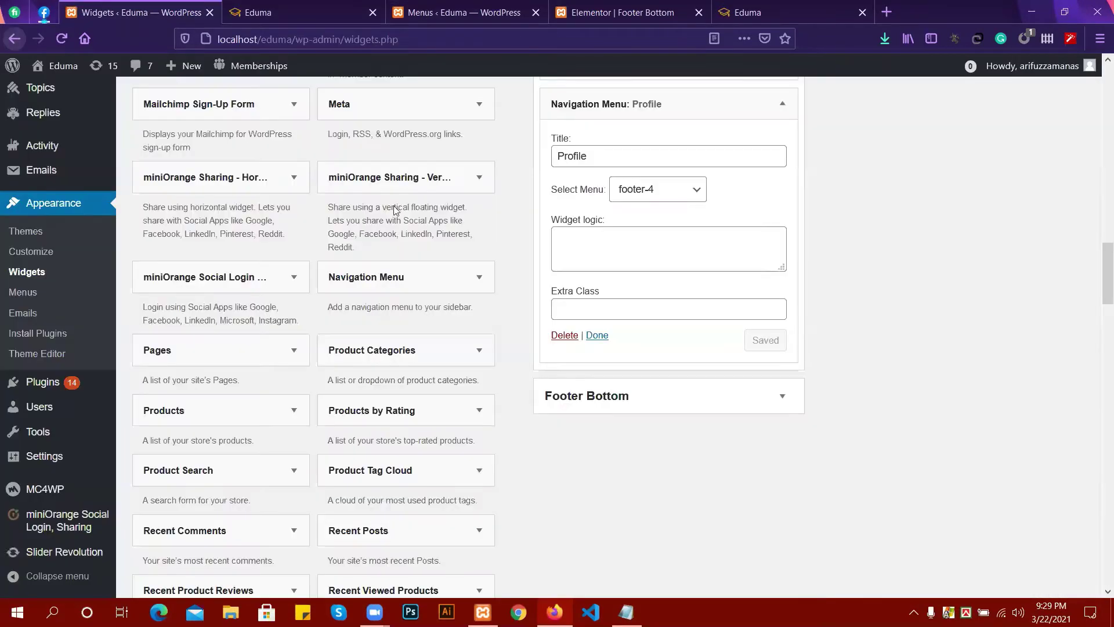
Enter col-sm-4 in the Footer Text widget's Extra Class field and save it.
{"action": "scroll", "coordinate": [694, 319], "scroll_direction": "up", "scroll_amount": 3}
{"action": "scroll", "coordinate": [694, 319], "scroll_direction": "up", "scroll_amount": 15}
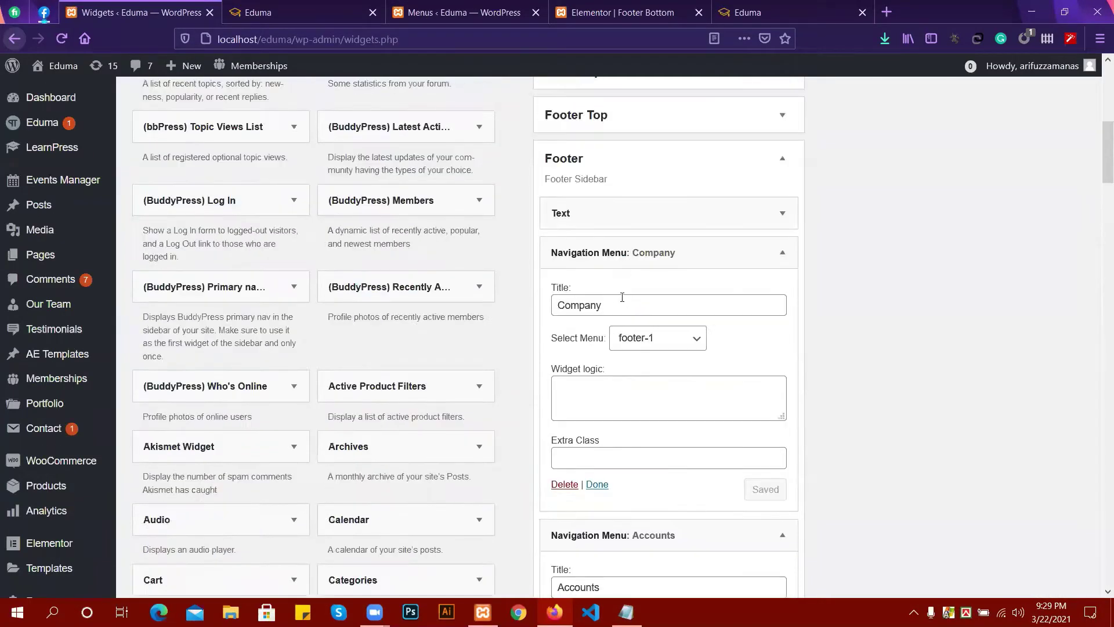
{"action": "left_click", "coordinate": [624, 363]}
{"action": "scroll", "coordinate": [624, 362], "scroll_direction": "down", "scroll_amount": 7}
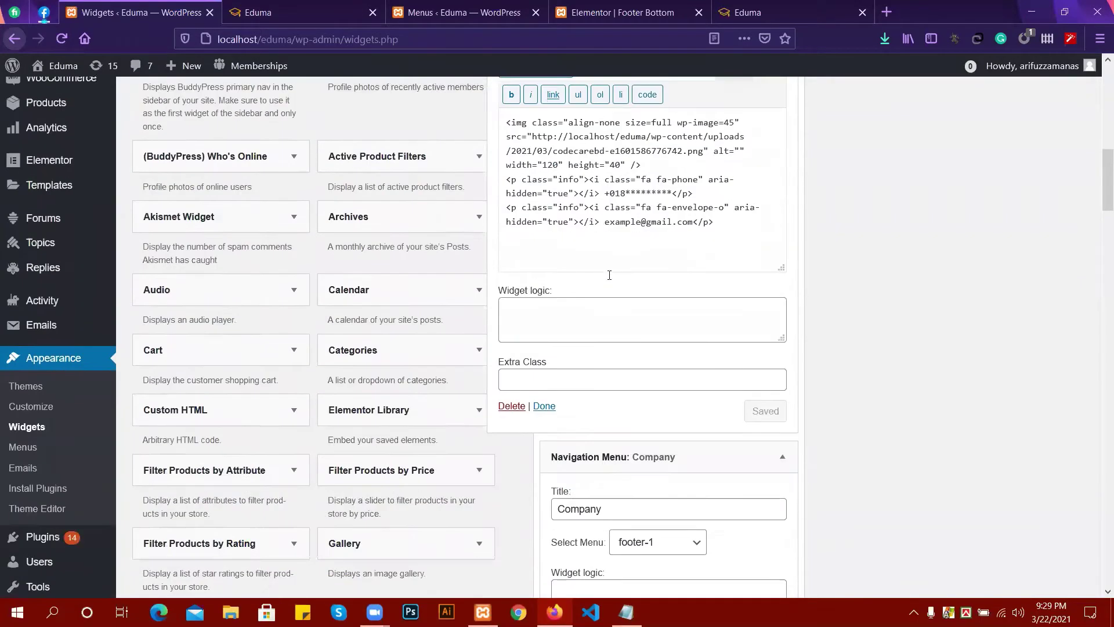
{"action": "left_click", "coordinate": [545, 383]}
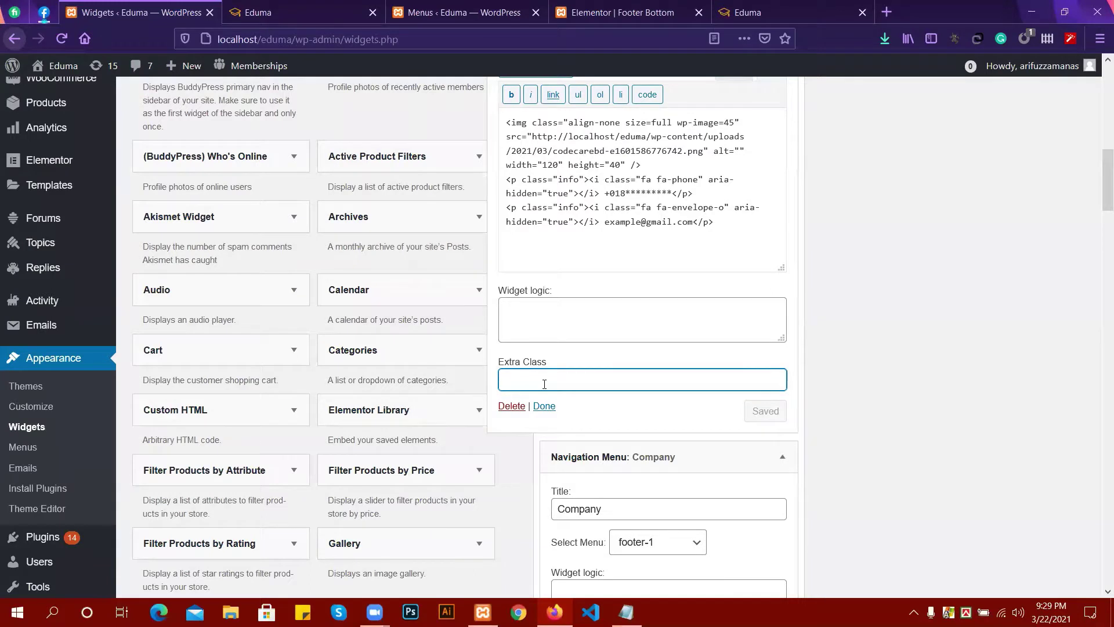
{"action": "type", "text": "col-sm-4"}
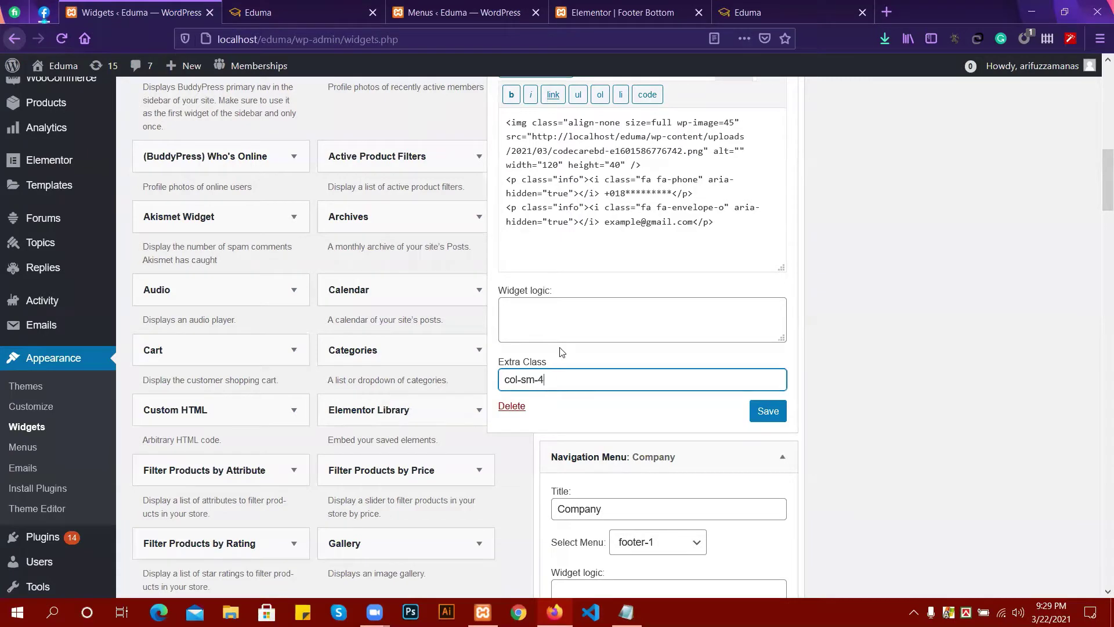
{"action": "scroll", "coordinate": [561, 348], "scroll_direction": "up", "scroll_amount": 4}
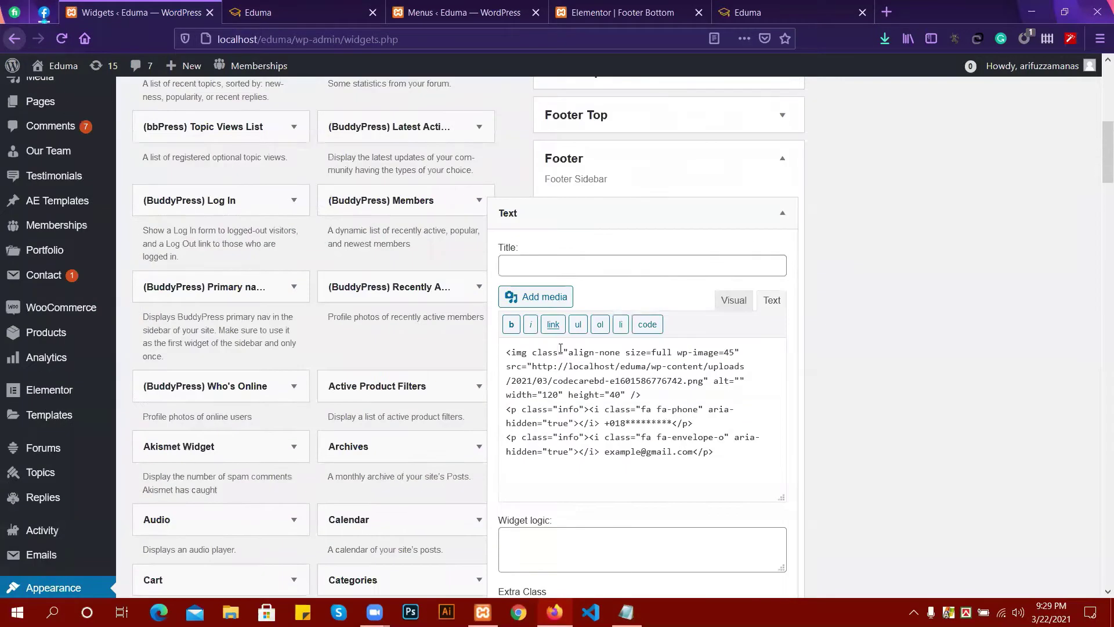
{"action": "scroll", "coordinate": [560, 348], "scroll_direction": "down", "scroll_amount": 1}
{"action": "scroll", "coordinate": [672, 330], "scroll_direction": "down", "scroll_amount": 1}
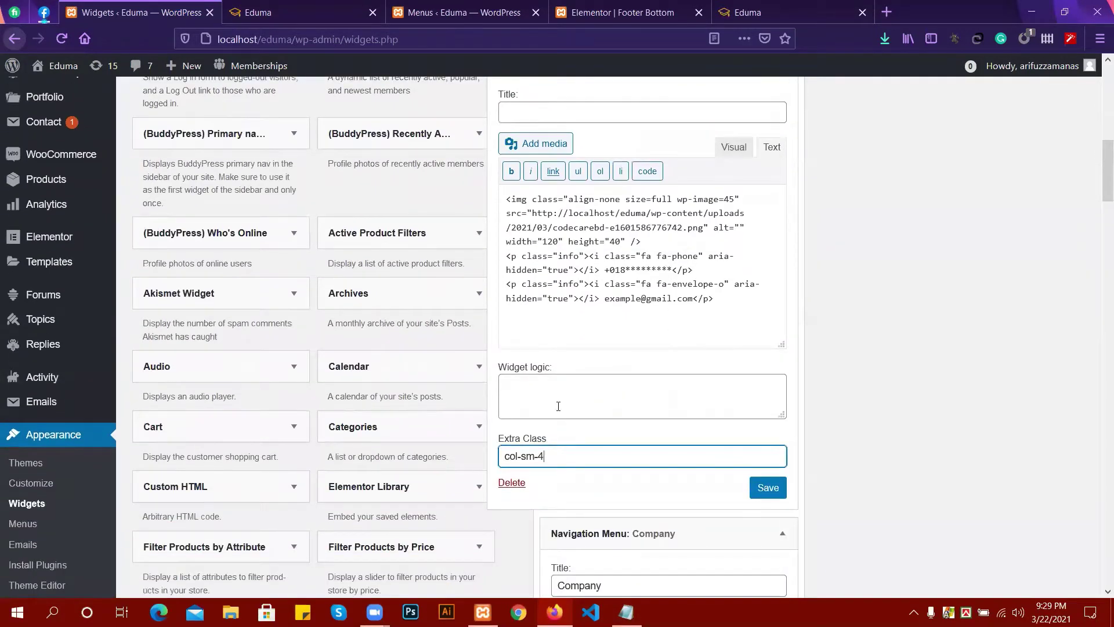
{"action": "scroll", "coordinate": [558, 406], "scroll_direction": "down", "scroll_amount": 2}
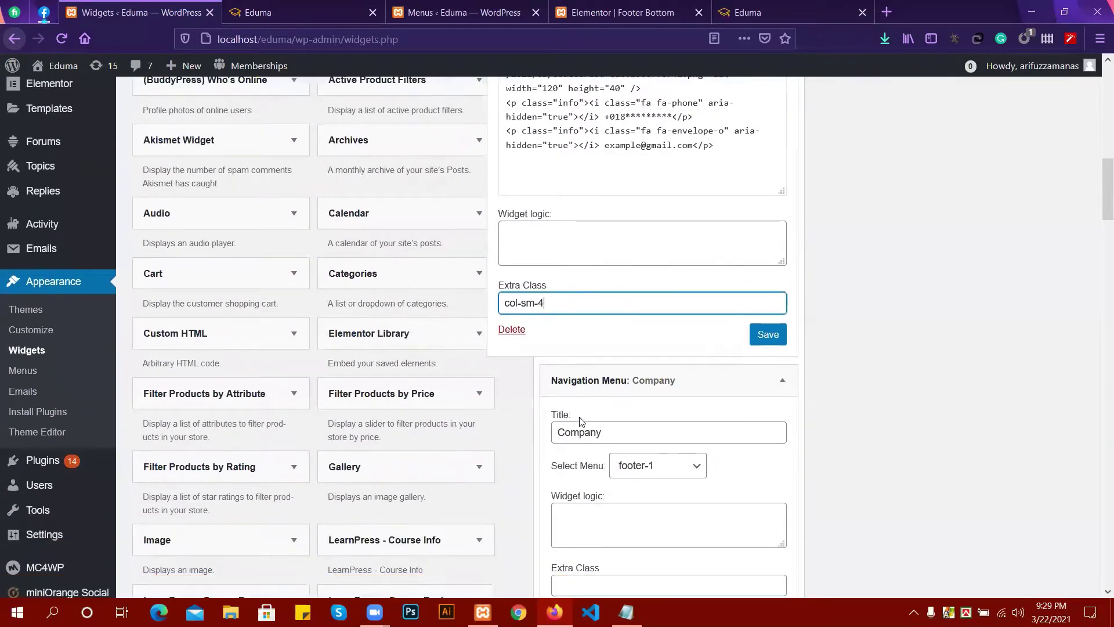
{"action": "left_click", "coordinate": [757, 331]}
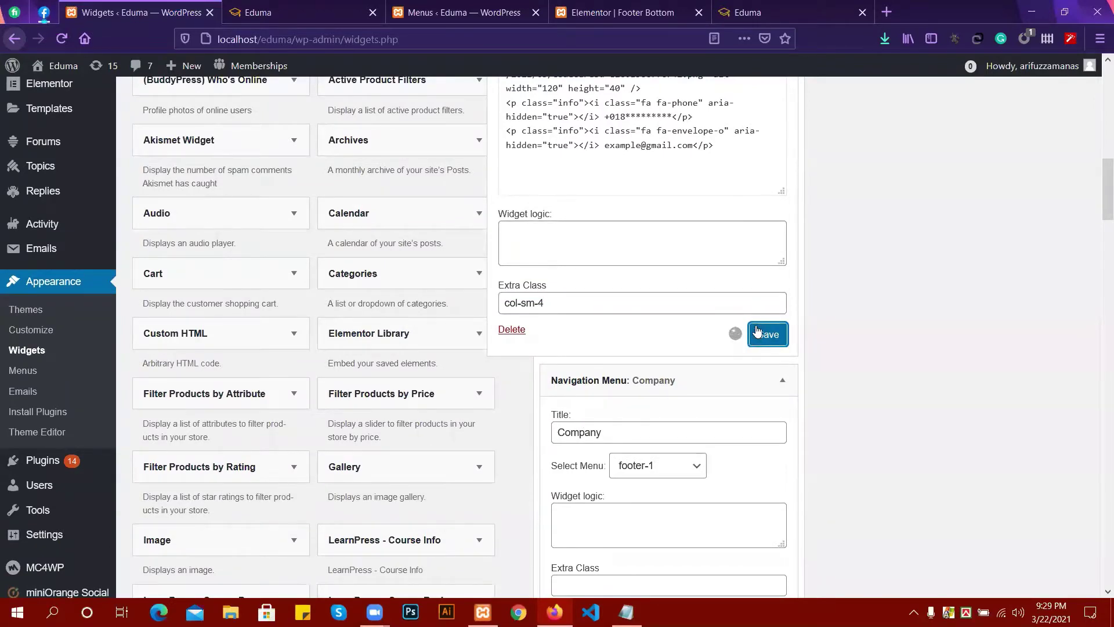
{"action": "scroll", "coordinate": [670, 342], "scroll_direction": "down", "scroll_amount": 2}
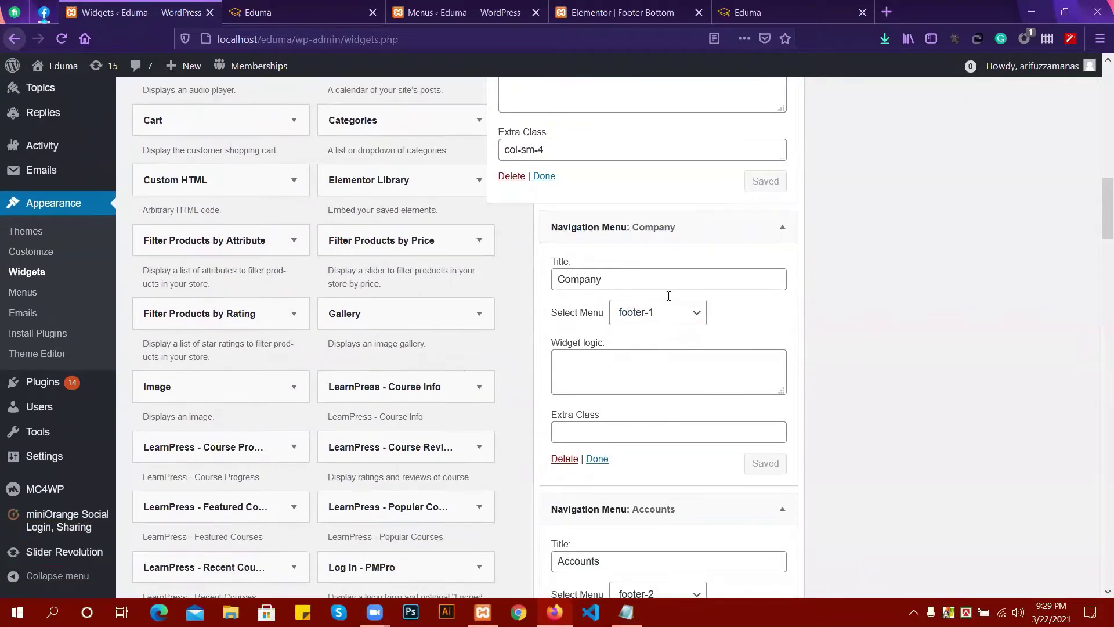
Set the Company widget's Extra Class to col-sm-2 and save it.
{"action": "scroll", "coordinate": [638, 363], "scroll_direction": "down", "scroll_amount": 1}
{"action": "left_click", "coordinate": [597, 351]}
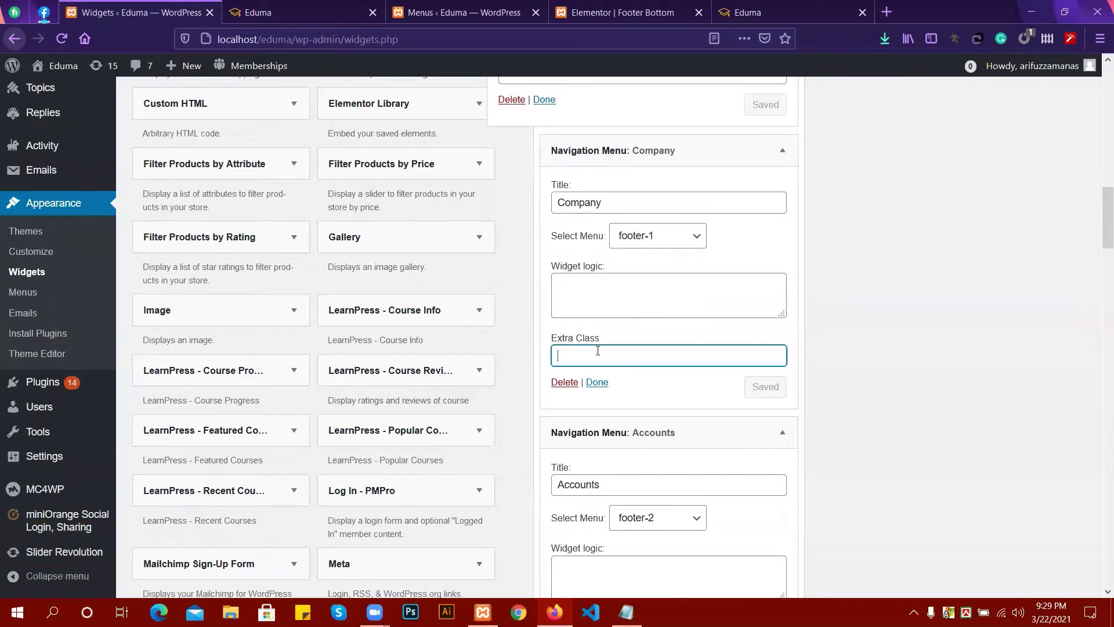
{"action": "type", "text": "col-sm-2"}
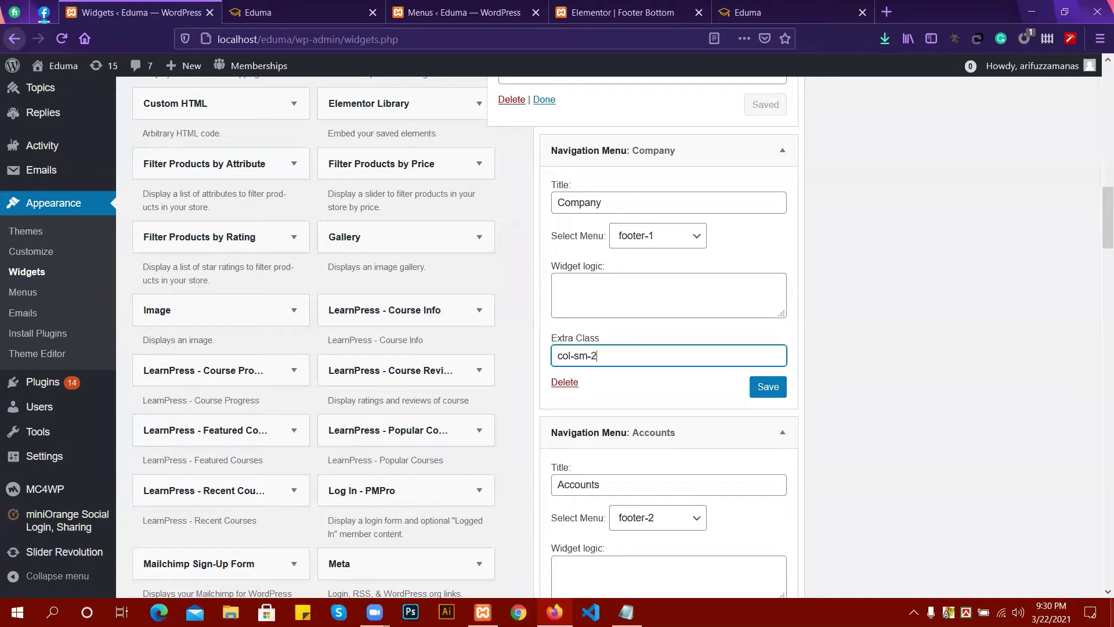
{"action": "left_click_drag", "start_coordinate": [598, 351], "coordinate": [560, 352]}
{"action": "key", "text": "ctrl+c"}
{"action": "left_click", "coordinate": [769, 386]}
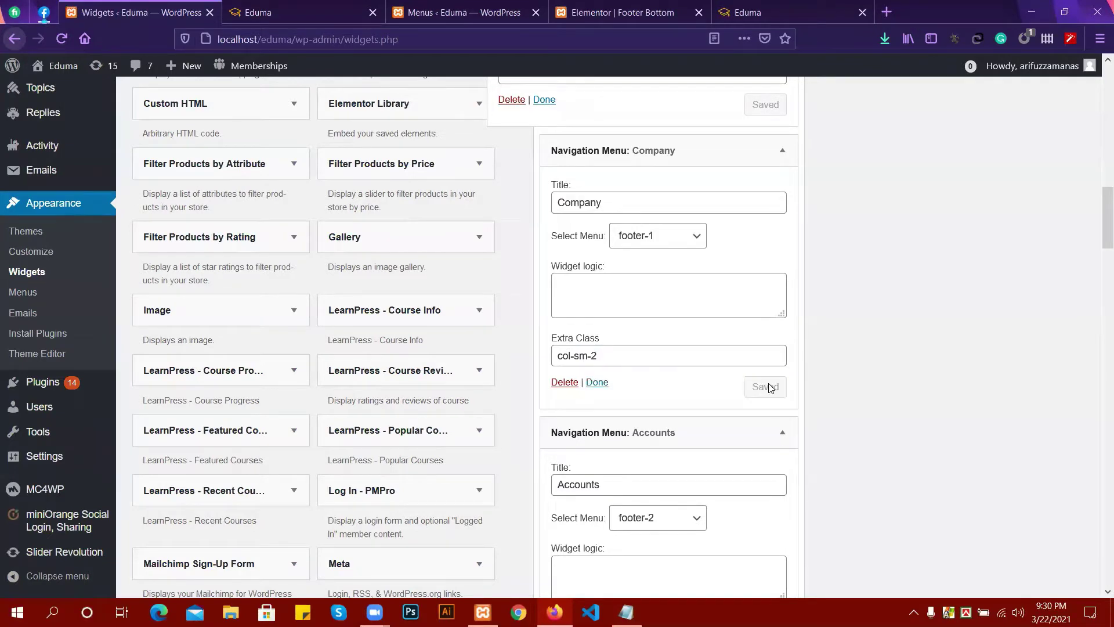
{"action": "scroll", "coordinate": [597, 322], "scroll_direction": "down", "scroll_amount": 1}
{"action": "left_click", "coordinate": [597, 306]}
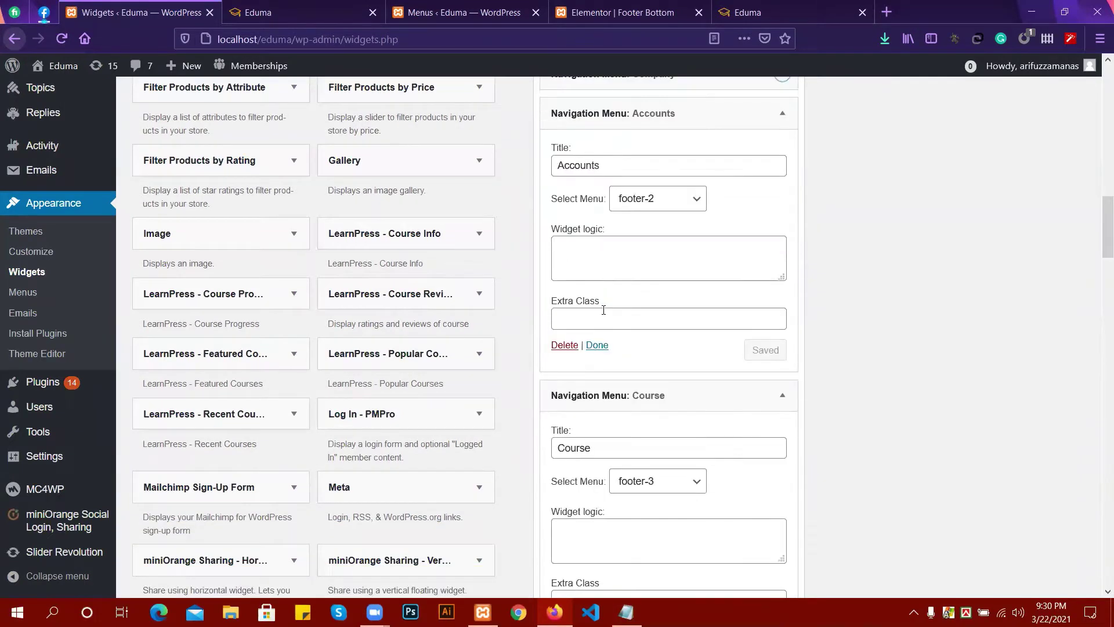
Paste col-sm-2 into the Accounts and Course widgets' Extra Class fields and save each.
{"action": "scroll", "coordinate": [639, 342], "scroll_direction": "up", "scroll_amount": 3}
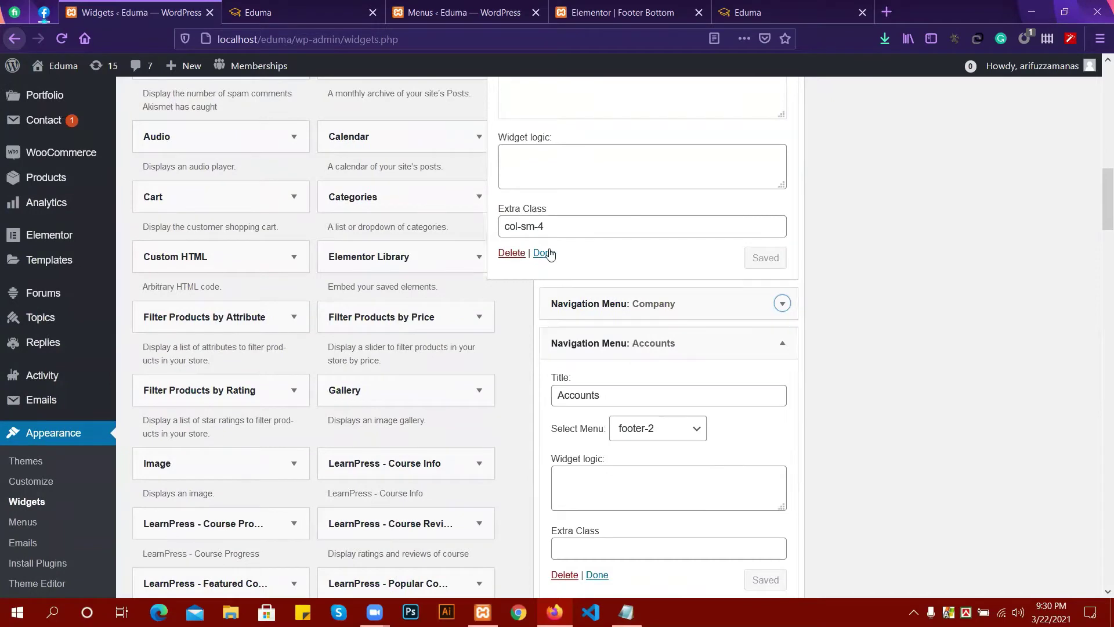
{"action": "left_click", "coordinate": [545, 252]}
{"action": "scroll", "coordinate": [631, 275], "scroll_direction": "up", "scroll_amount": 5}
{"action": "scroll", "coordinate": [630, 313], "scroll_direction": "down", "scroll_amount": 1}
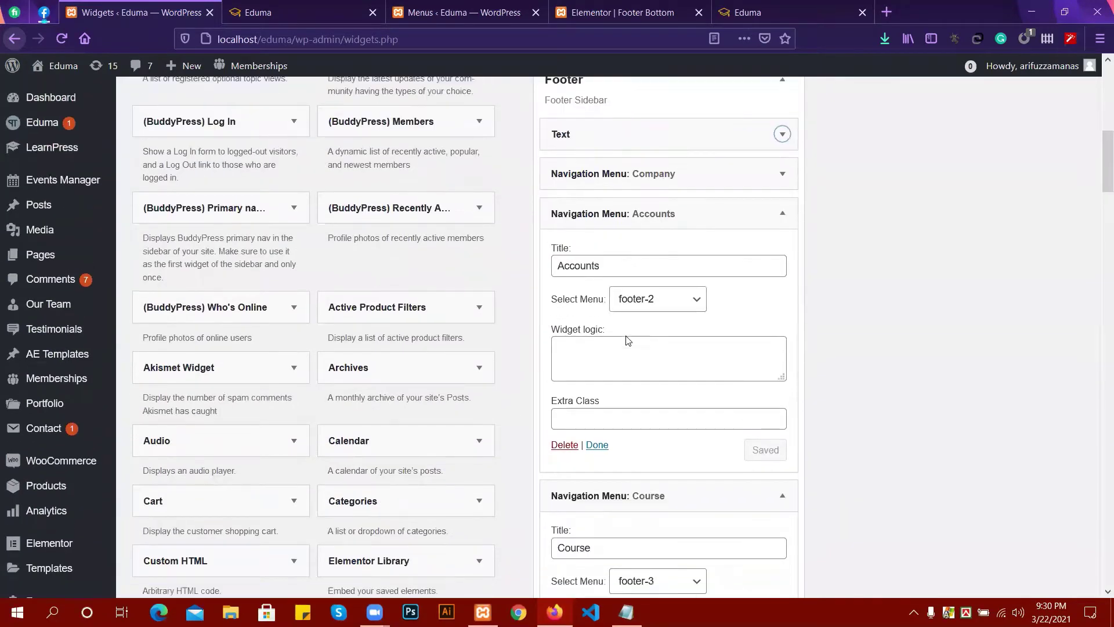
{"action": "left_click", "coordinate": [599, 346]}
{"action": "key", "text": "ctrl+v"}
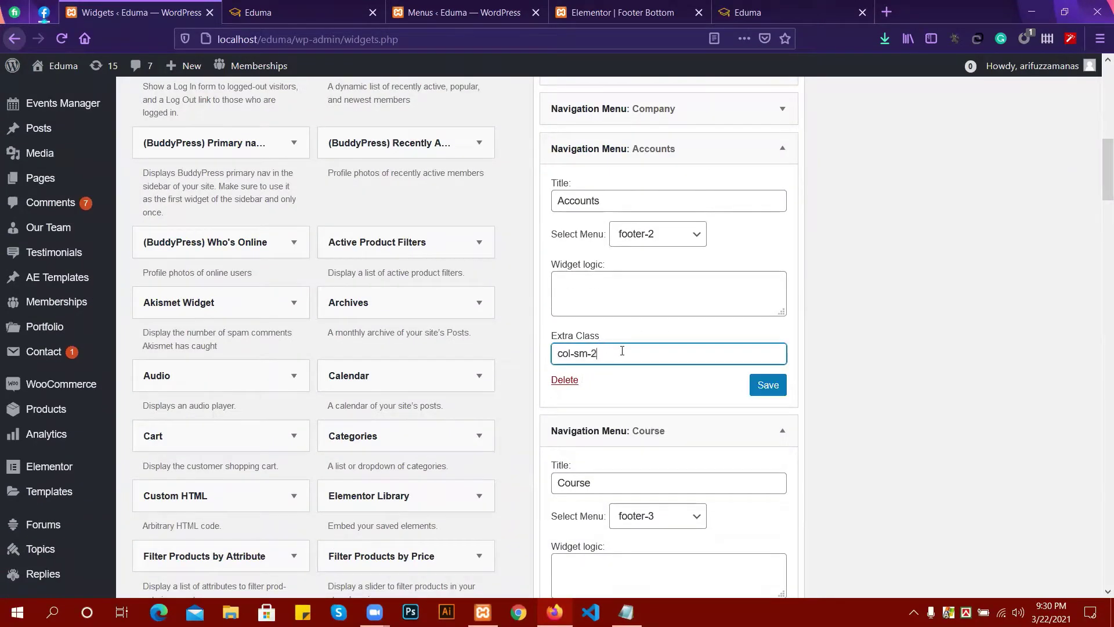
{"action": "left_click", "coordinate": [780, 387]}
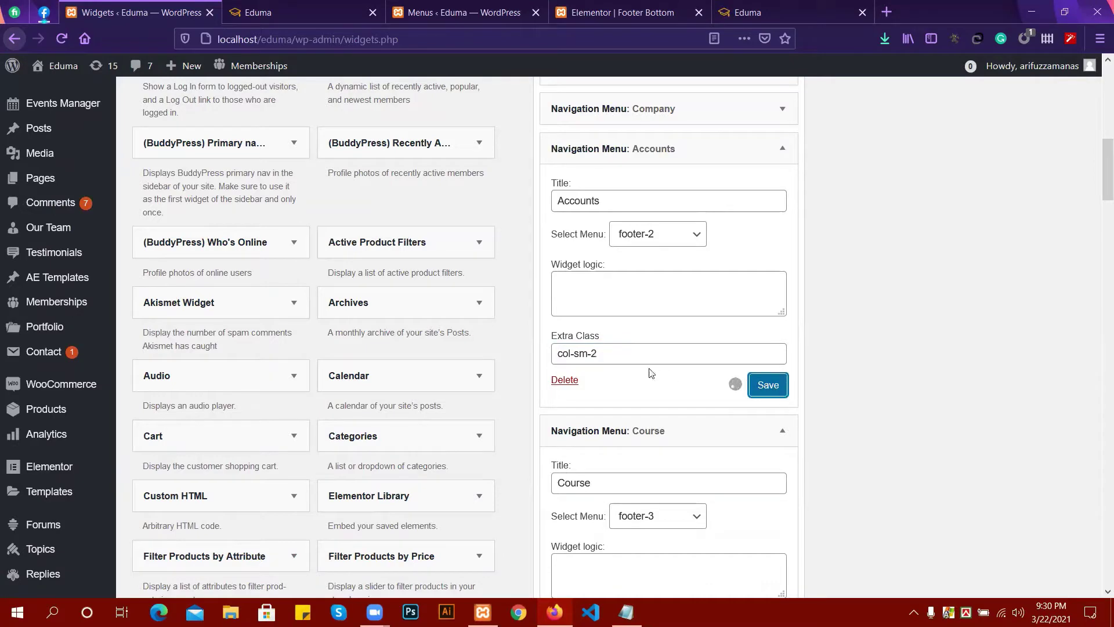
{"action": "scroll", "coordinate": [650, 307], "scroll_direction": "down", "scroll_amount": 3}
{"action": "left_click", "coordinate": [588, 482]}
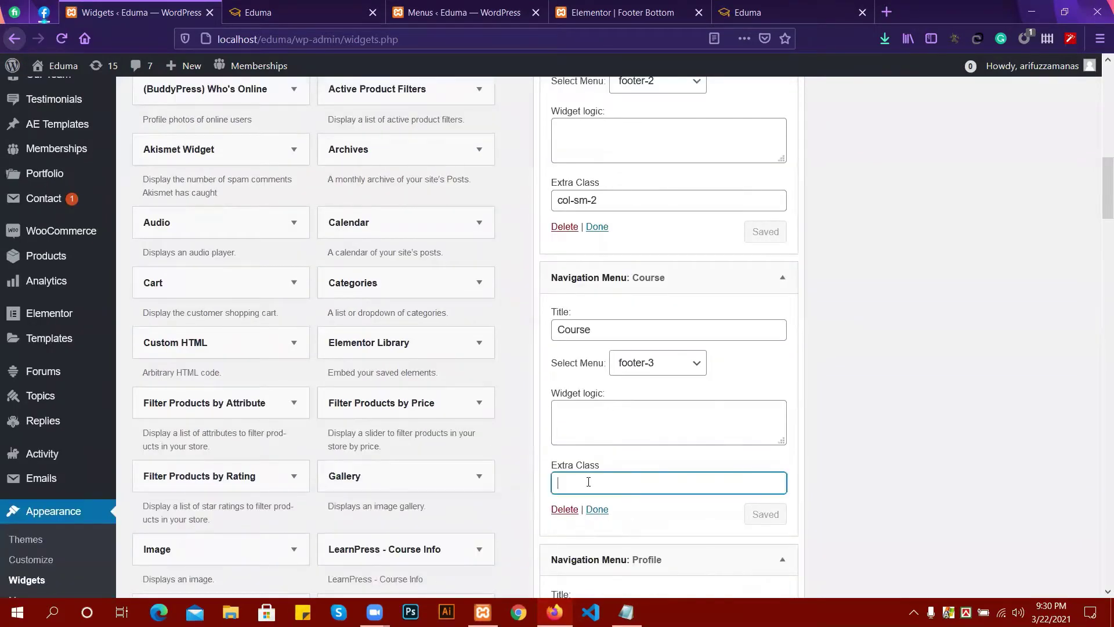
{"action": "key", "text": "ctrl+v"}
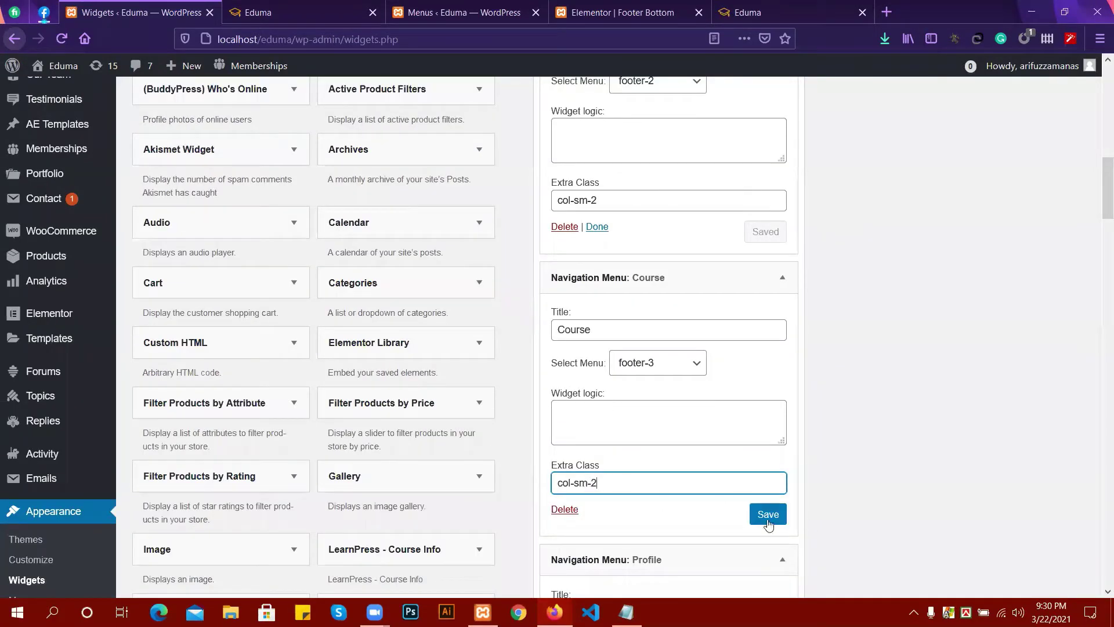
{"action": "left_click", "coordinate": [767, 521]}
Paste col-sm-2 into the Profile widget's Extra Class field and save it.
{"action": "scroll", "coordinate": [732, 460], "scroll_direction": "up", "scroll_amount": 5}
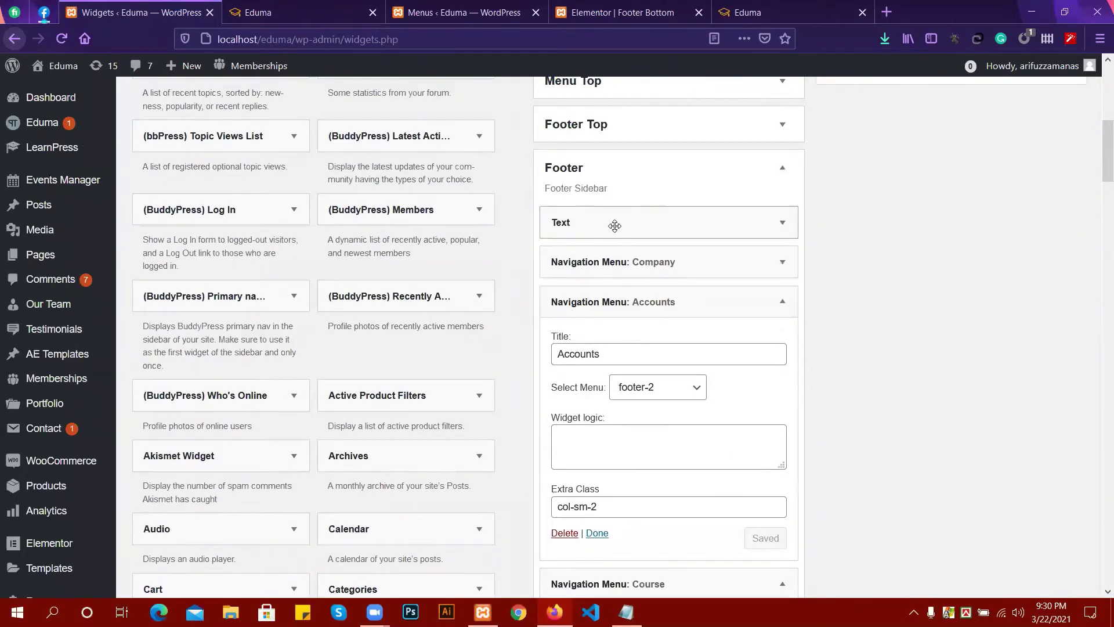
{"action": "left_click", "coordinate": [680, 223]}
{"action": "left_click", "coordinate": [627, 223]}
{"action": "left_click", "coordinate": [653, 302]}
{"action": "scroll", "coordinate": [652, 302], "scroll_direction": "down", "scroll_amount": 4}
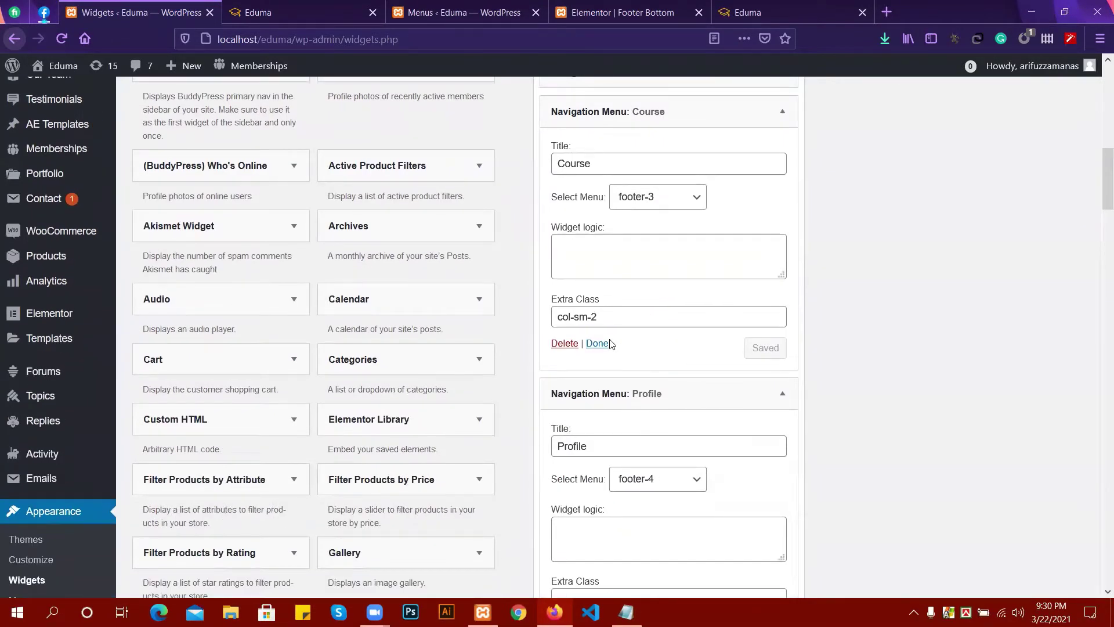
{"action": "left_click", "coordinate": [597, 342]}
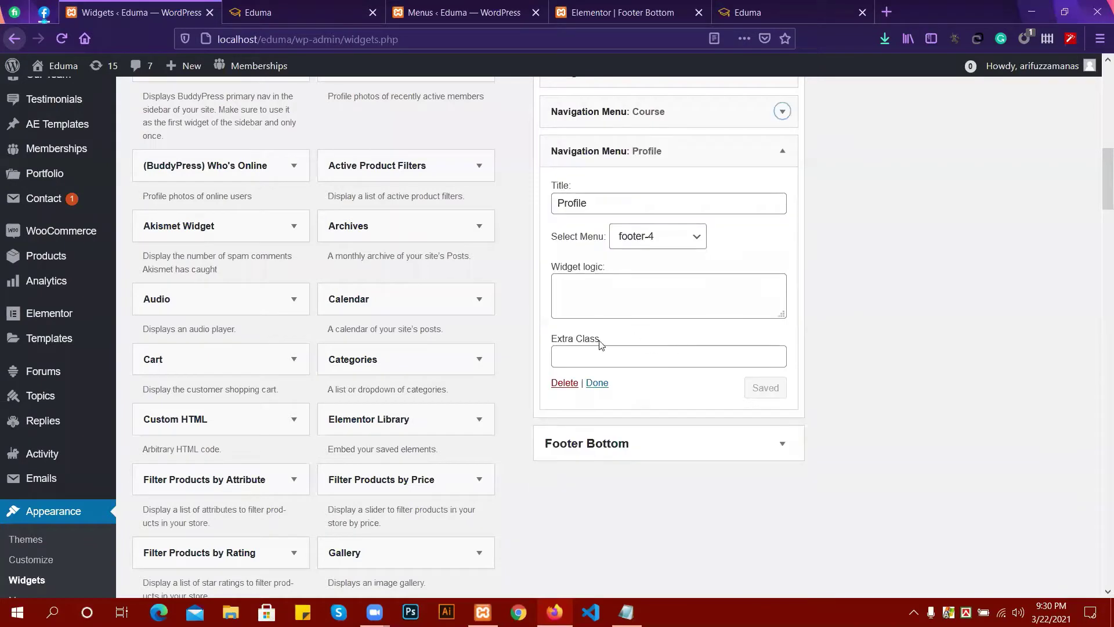
{"action": "left_click", "coordinate": [594, 356]}
{"action": "key", "text": "ctrl+v"}
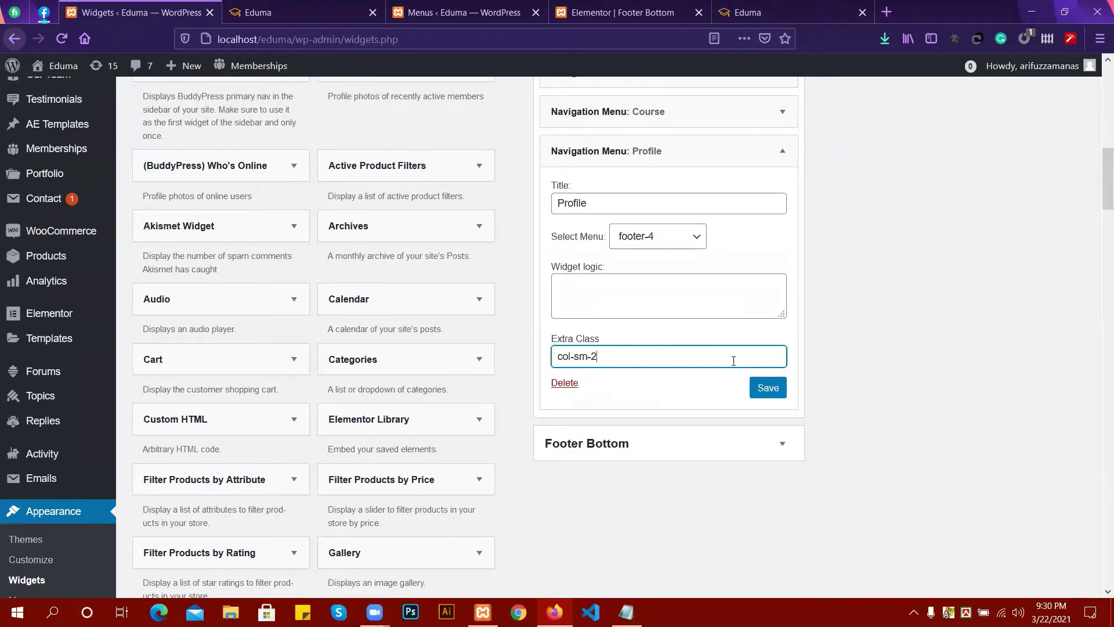
{"action": "left_click", "coordinate": [765, 387]}
{"action": "scroll", "coordinate": [677, 350], "scroll_direction": "up", "scroll_amount": 4}
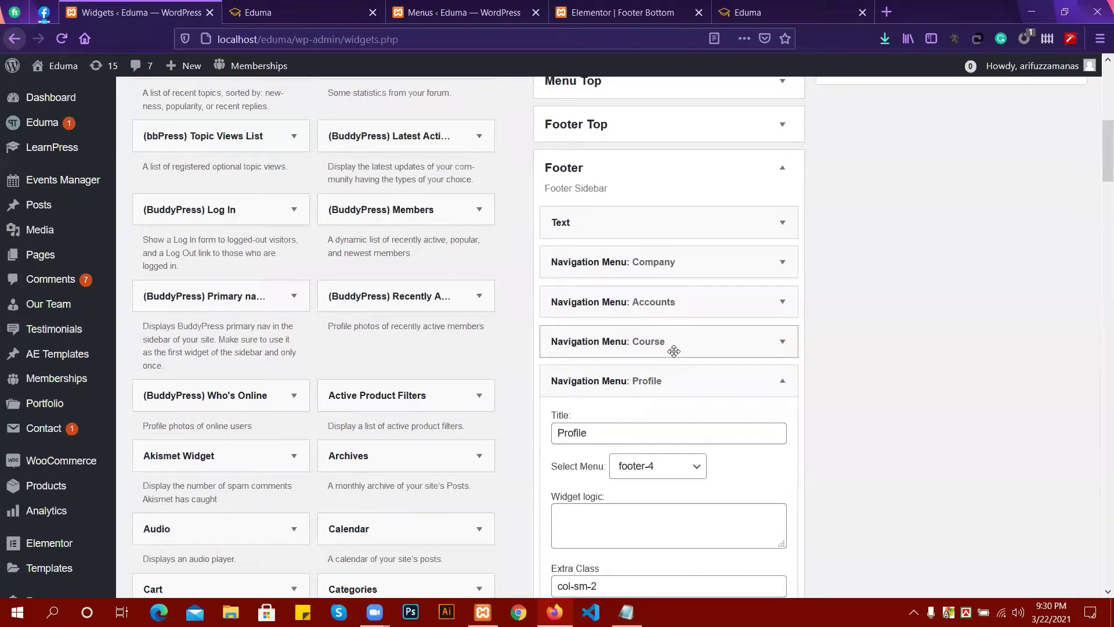
Reload the live site to check the side-by-side footer columns, then open footer-1's menu editor.
{"action": "left_click", "coordinate": [301, 8]}
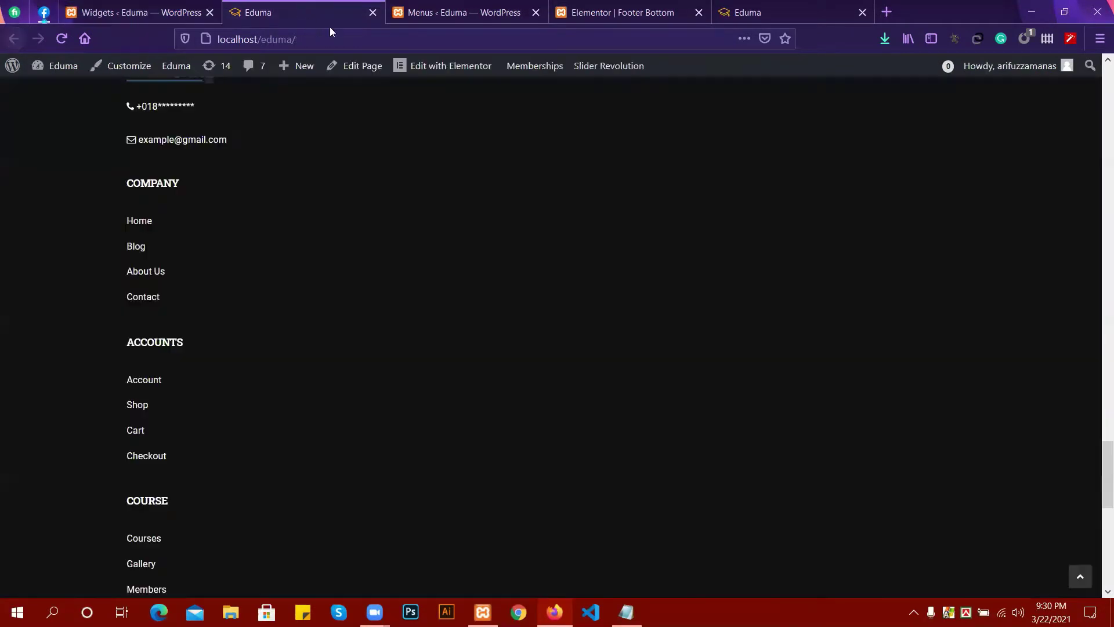
{"action": "left_click", "coordinate": [60, 39]}
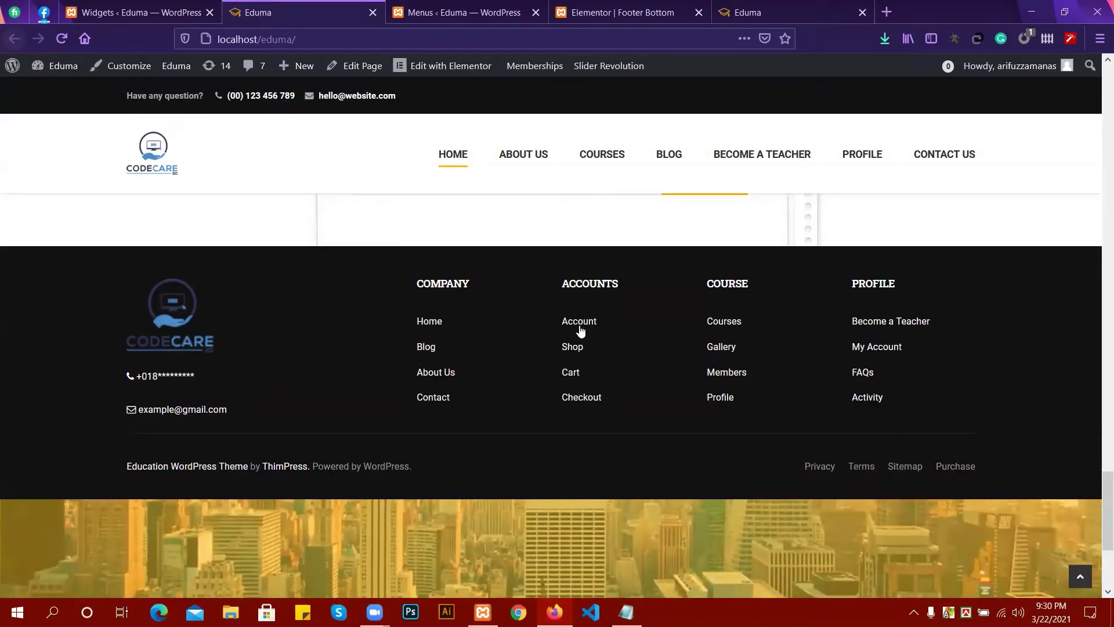
{"action": "left_click", "coordinate": [445, 16]}
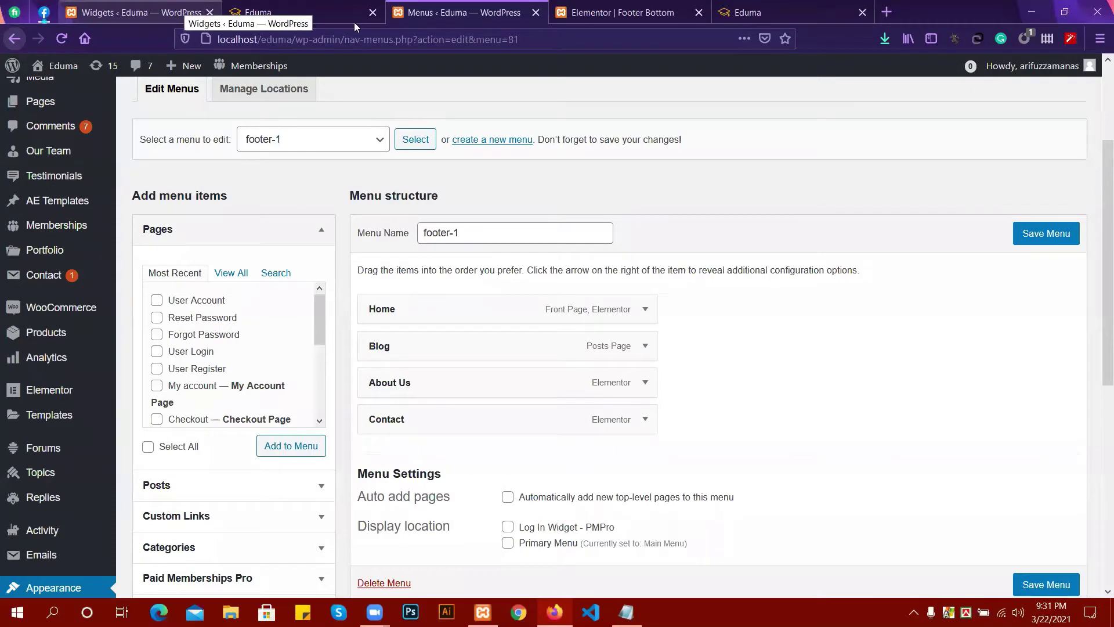
{"action": "left_click", "coordinate": [331, 14]}
{"action": "left_click", "coordinate": [116, 16]}
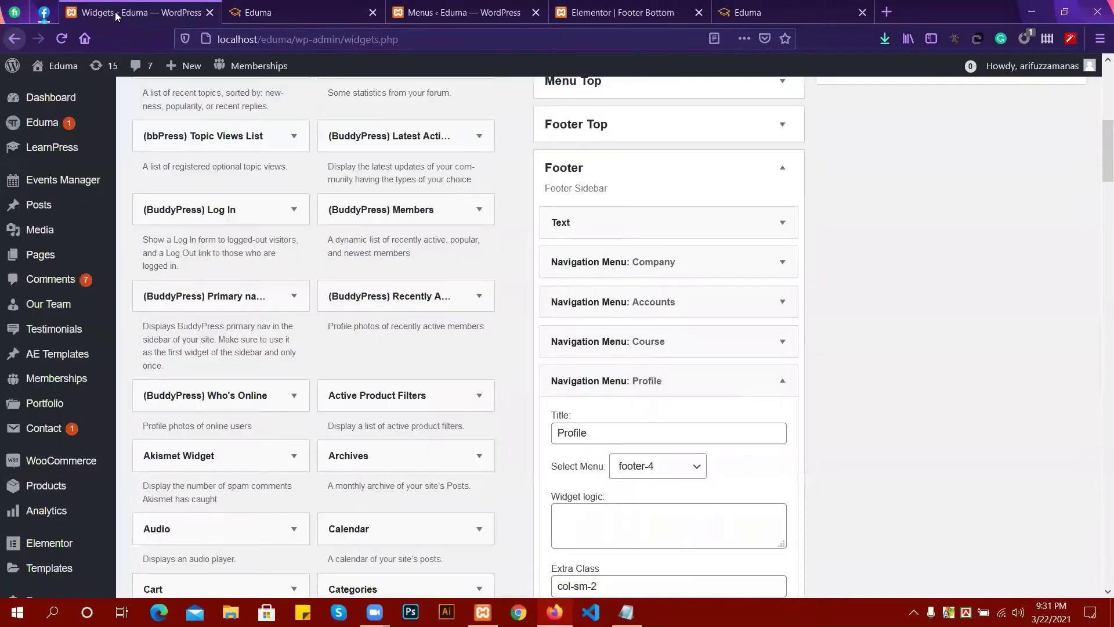
{"action": "left_click", "coordinate": [782, 382]}
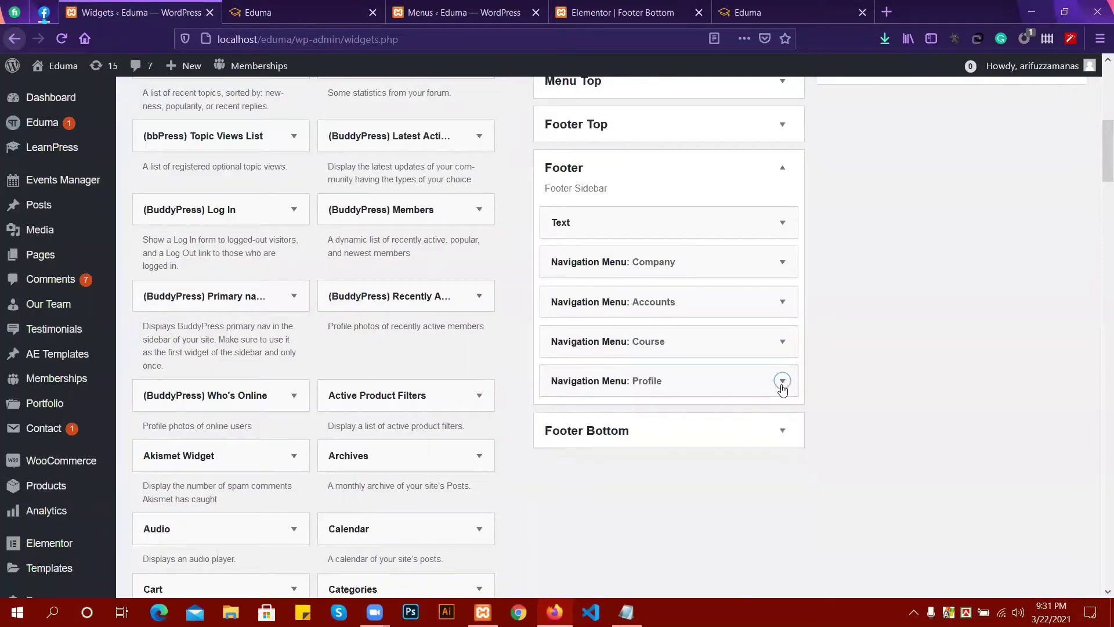
{"action": "scroll", "coordinate": [713, 402], "scroll_direction": "down", "scroll_amount": 2}
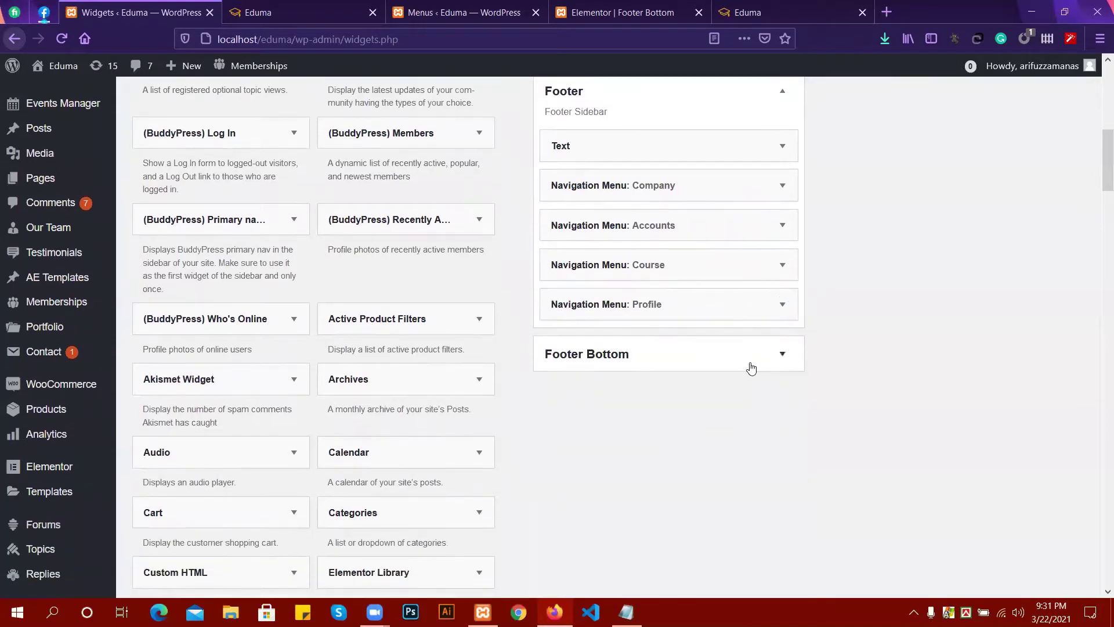
{"action": "left_click", "coordinate": [750, 365]}
{"action": "left_click", "coordinate": [628, 410]}
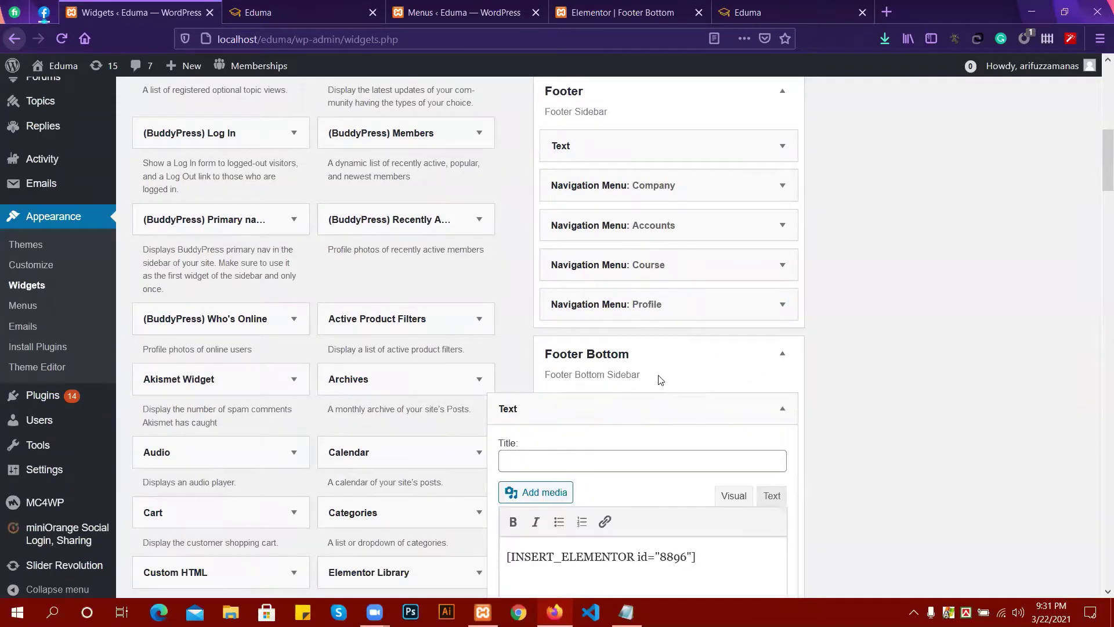
{"action": "scroll", "coordinate": [774, 397], "scroll_direction": "down", "scroll_amount": 3}
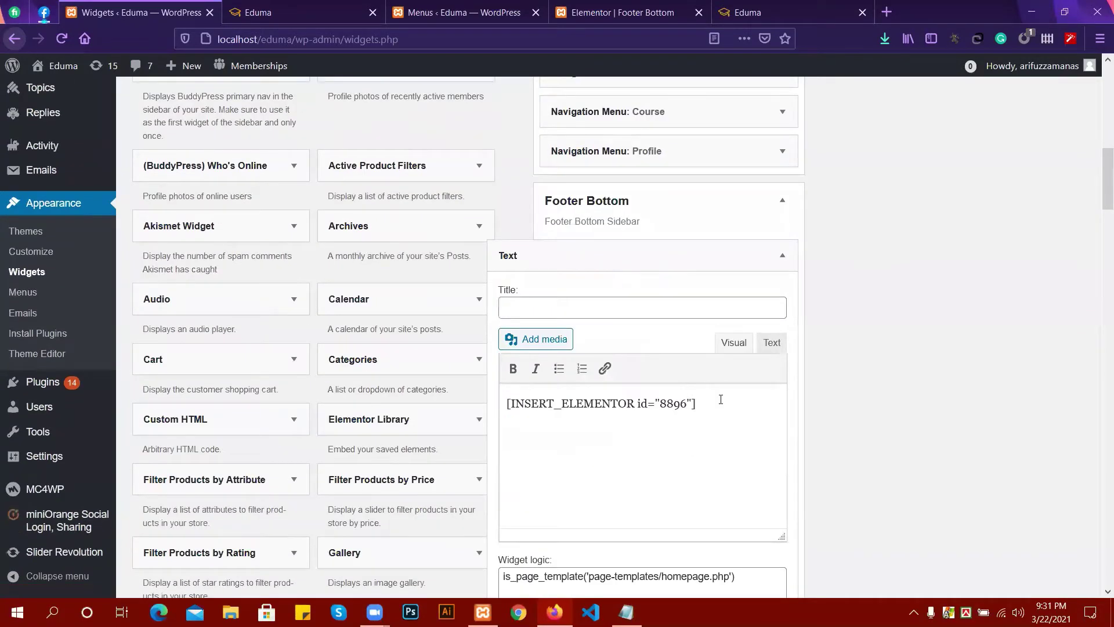
{"action": "scroll", "coordinate": [720, 399], "scroll_direction": "up", "scroll_amount": 2}
{"action": "left_click", "coordinate": [712, 335]}
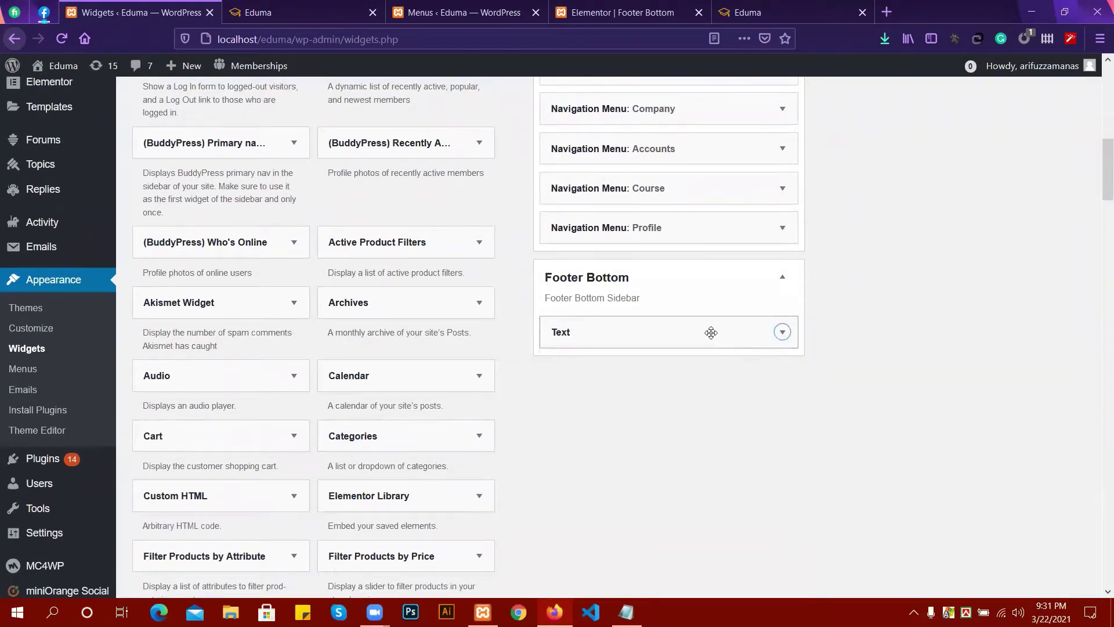
{"action": "scroll", "coordinate": [711, 331], "scroll_direction": "up", "scroll_amount": 2}
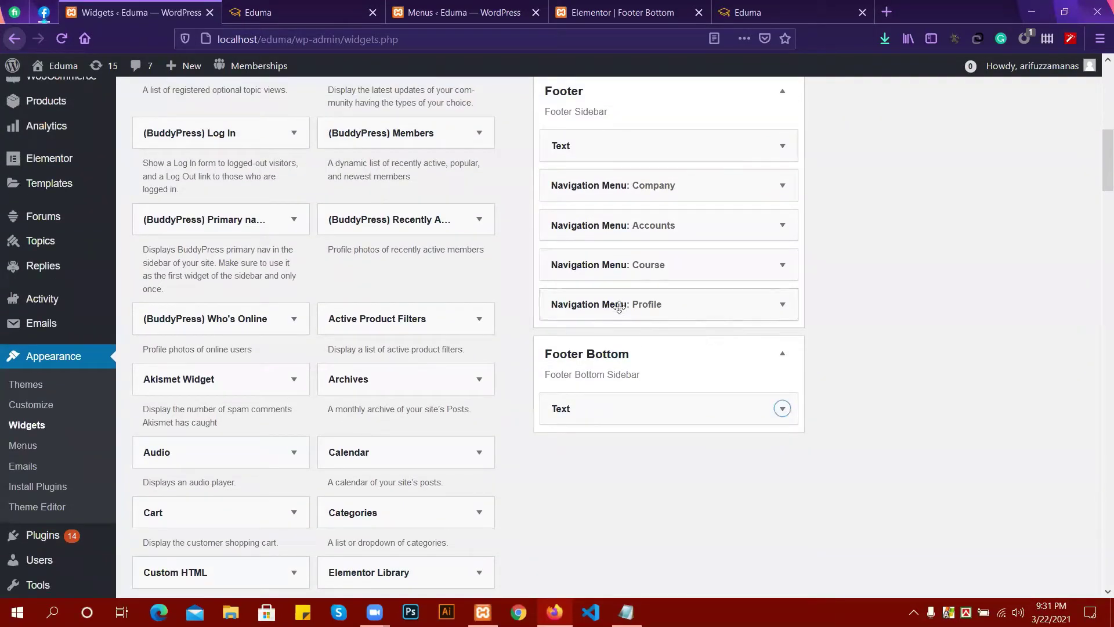
{"action": "left_click", "coordinate": [453, 12]}
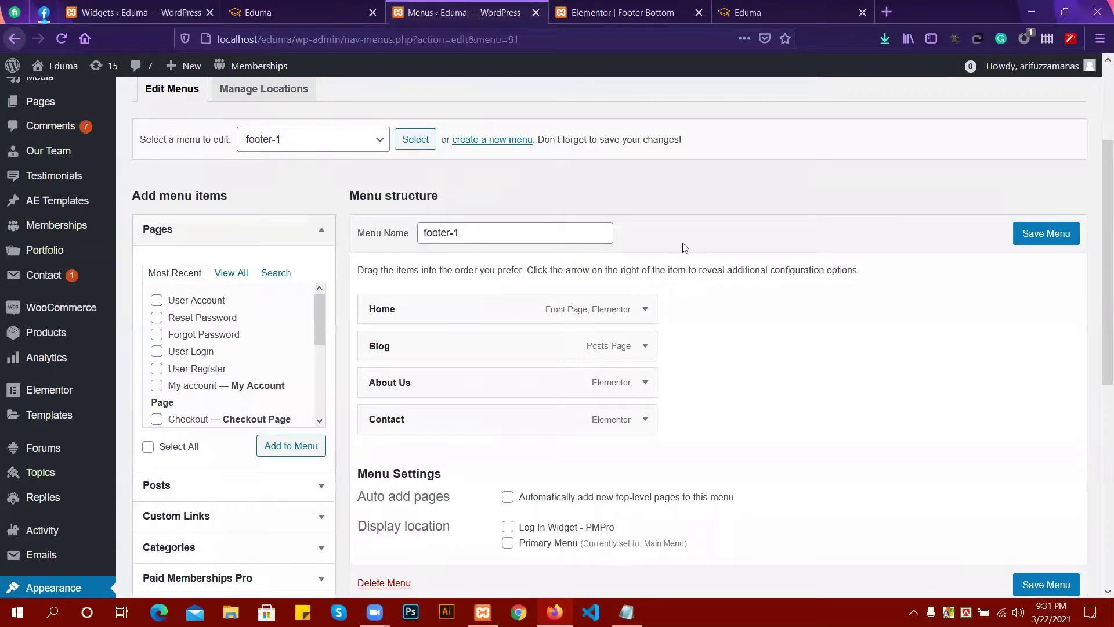
{"action": "left_click", "coordinate": [325, 13]}
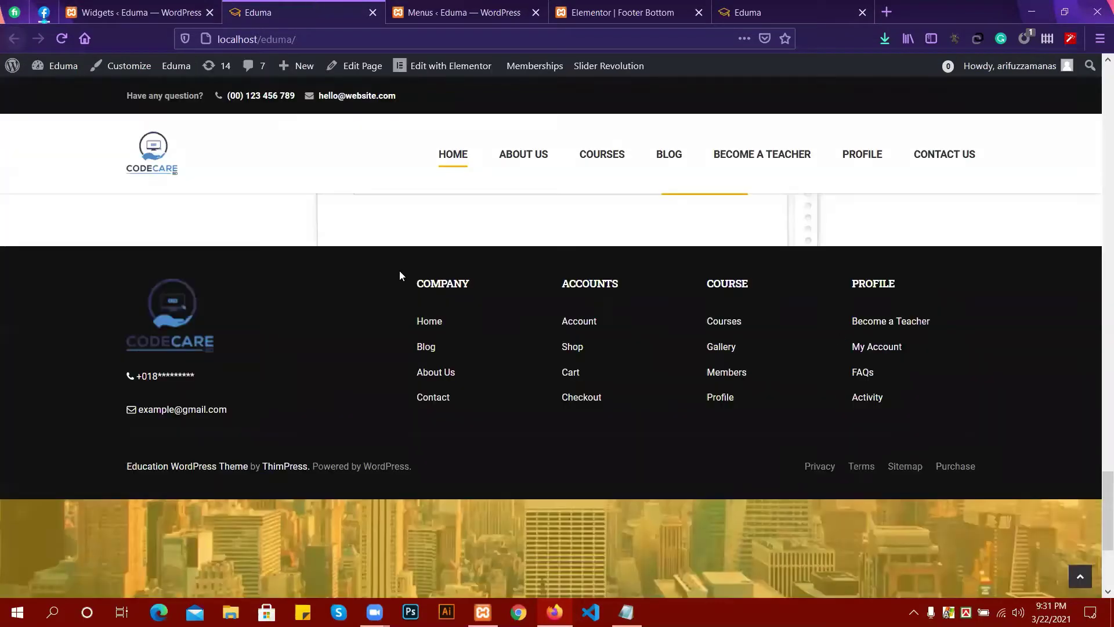
Scroll the live site to inspect the city-skyline 'Become An Instructor?' footer, then return to Widgets.
{"action": "scroll", "coordinate": [401, 273], "scroll_direction": "down", "scroll_amount": 3}
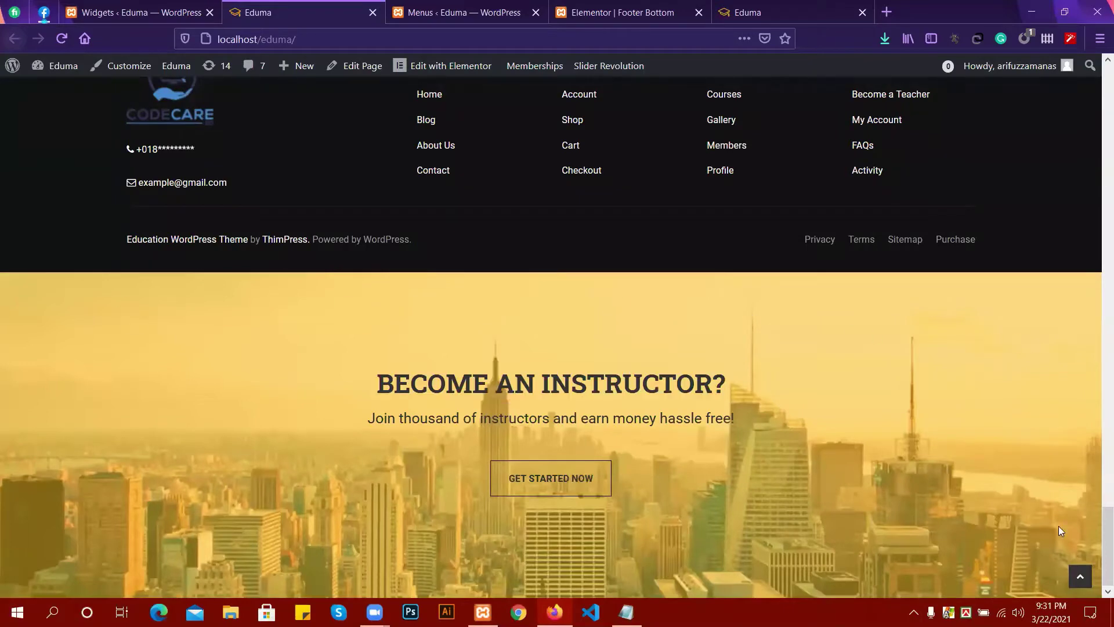
{"action": "scroll", "coordinate": [570, 411], "scroll_direction": "up", "scroll_amount": 1}
{"action": "scroll", "coordinate": [152, 336], "scroll_direction": "down", "scroll_amount": 1}
{"action": "left_click", "coordinate": [184, 13]}
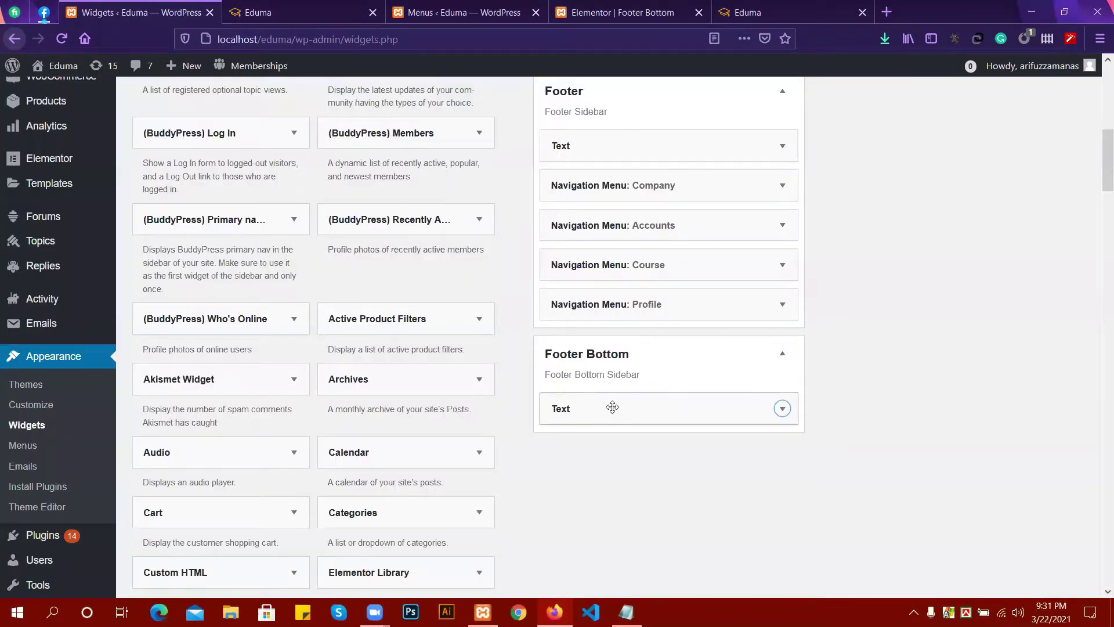
Leave the Widgets page for the All AE Templates list under the AE Templates sidebar menu.
{"action": "left_click", "coordinate": [662, 304]}
{"action": "left_click", "coordinate": [661, 303]}
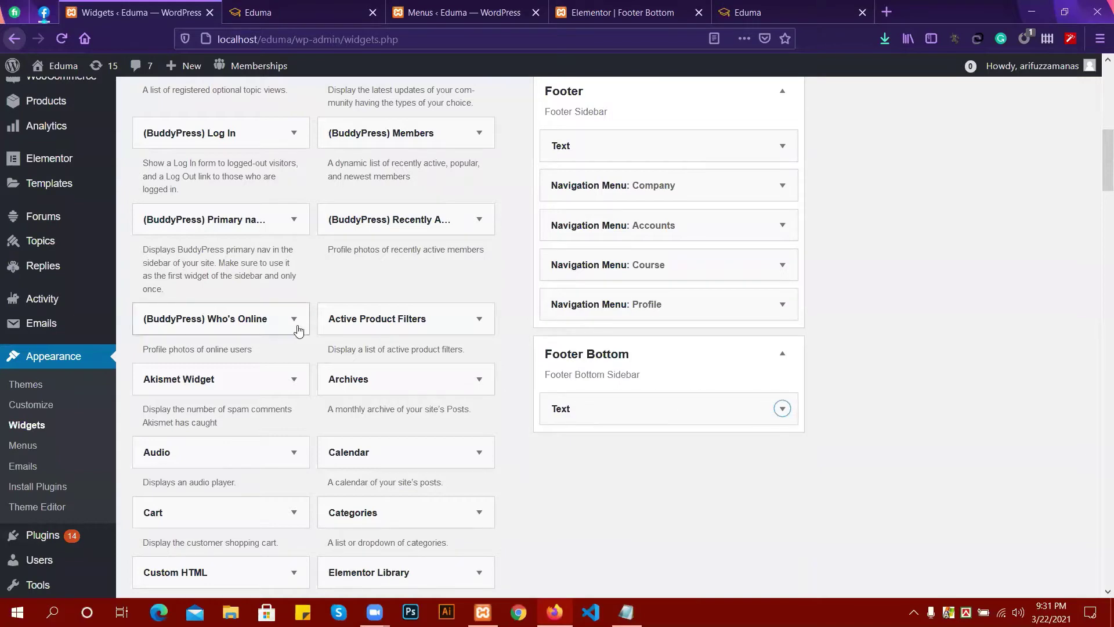
{"action": "scroll", "coordinate": [14, 282], "scroll_direction": "up", "scroll_amount": 2}
{"action": "scroll", "coordinate": [271, 296], "scroll_direction": "up", "scroll_amount": 4}
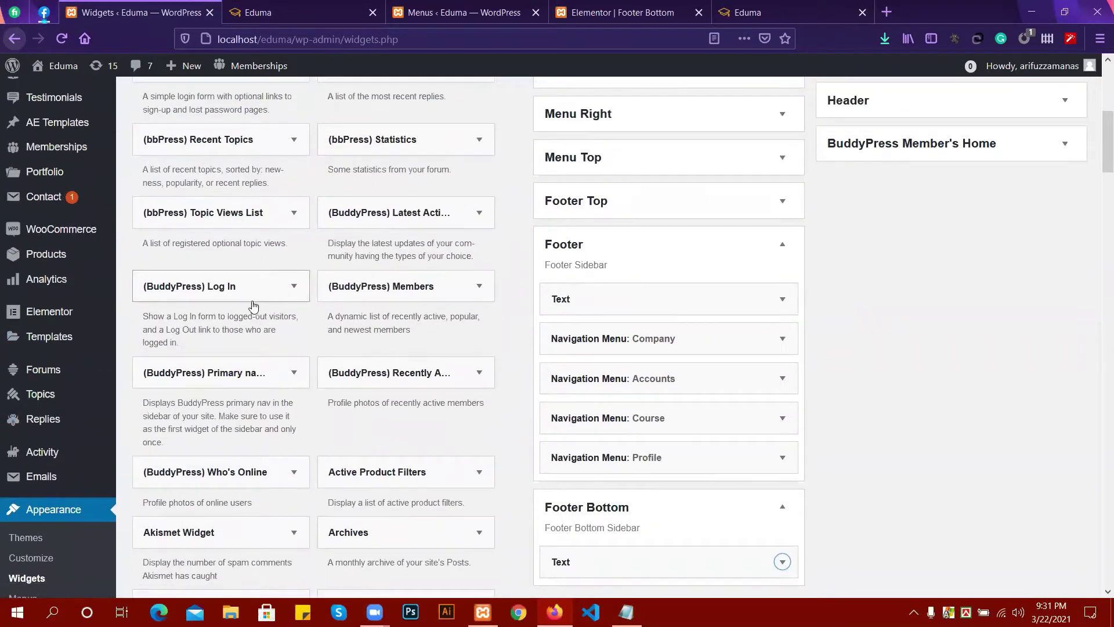
{"action": "scroll", "coordinate": [151, 295], "scroll_direction": "up", "scroll_amount": 4}
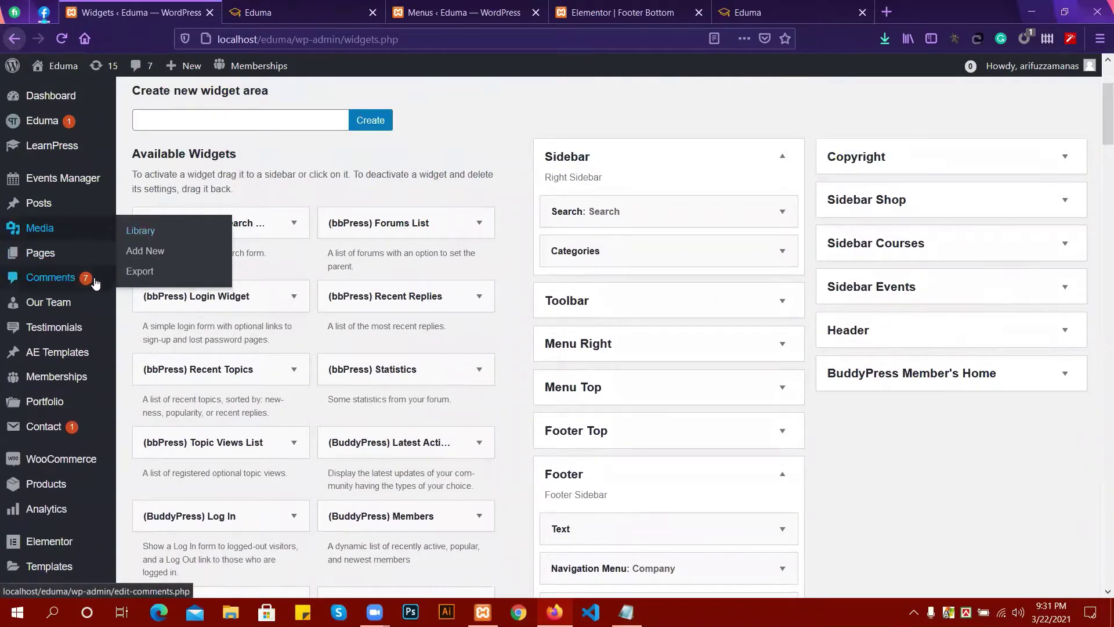
{"action": "mouse_move", "coordinate": [61, 356]}
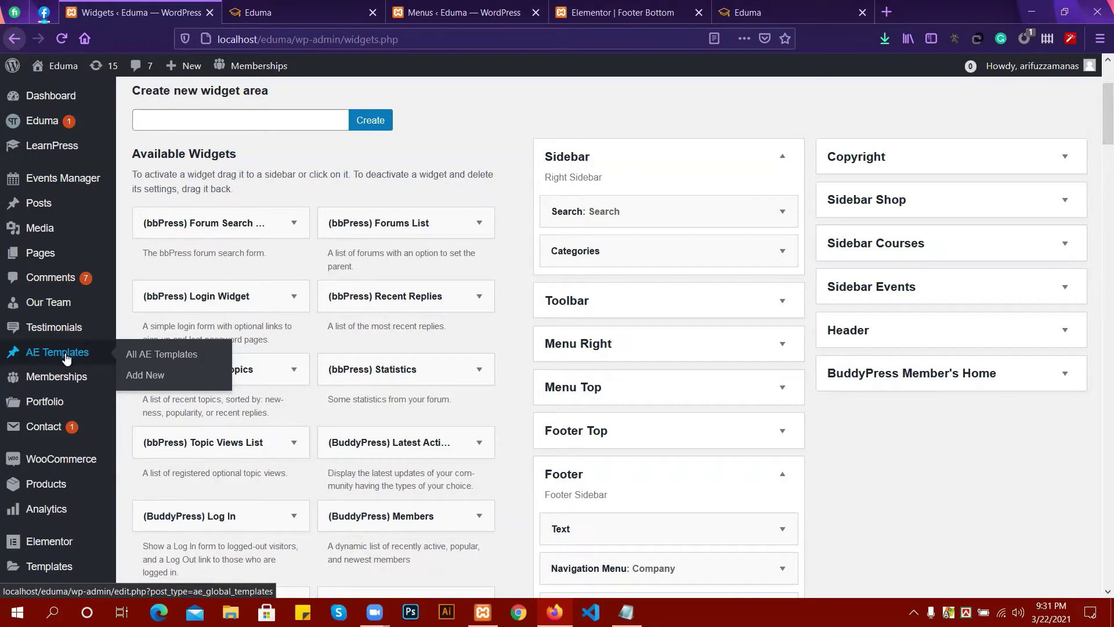
{"action": "left_click", "coordinate": [154, 361]}
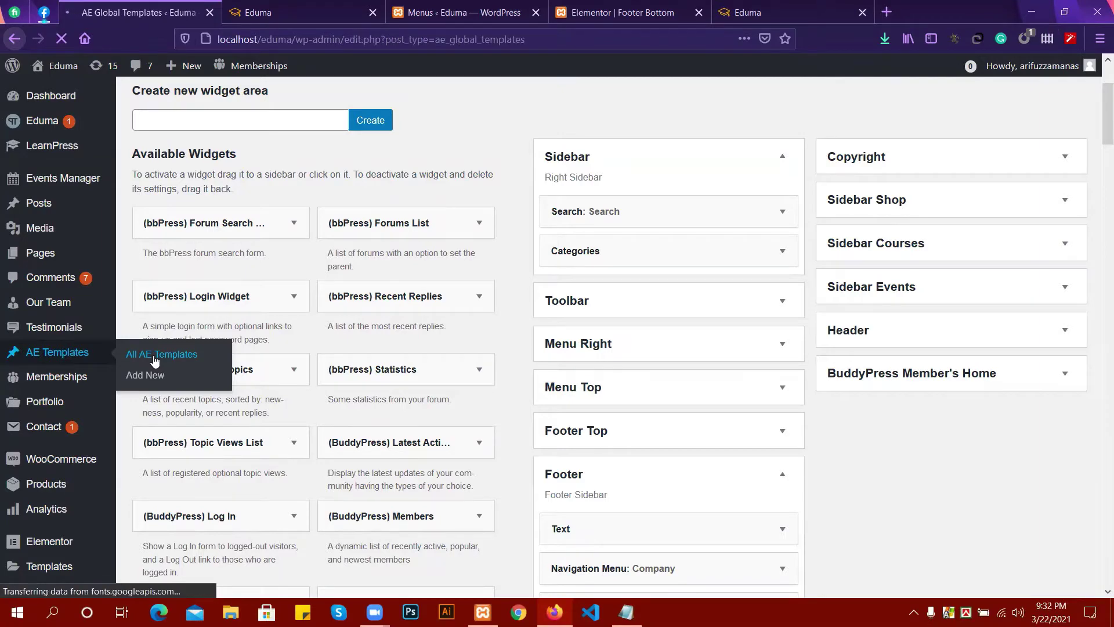
Select the Footer Bottom template's full shortcode.
{"action": "scroll", "coordinate": [736, 379], "scroll_direction": "down", "scroll_amount": 2}
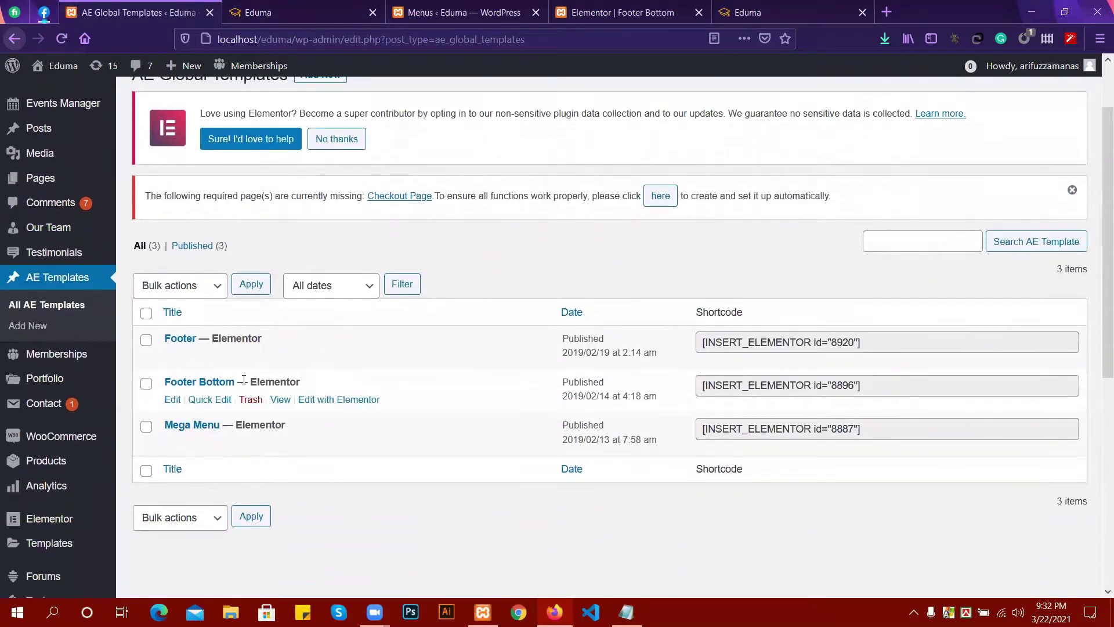
{"action": "left_click", "coordinate": [816, 386]}
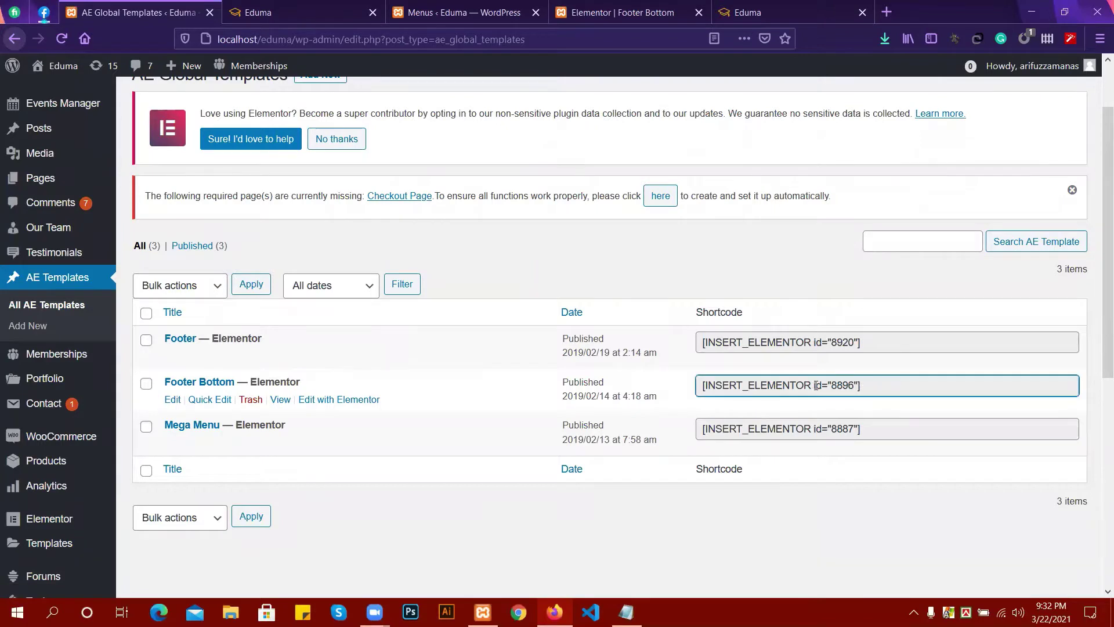
{"action": "left_click_drag", "start_coordinate": [861, 385], "coordinate": [677, 384]}
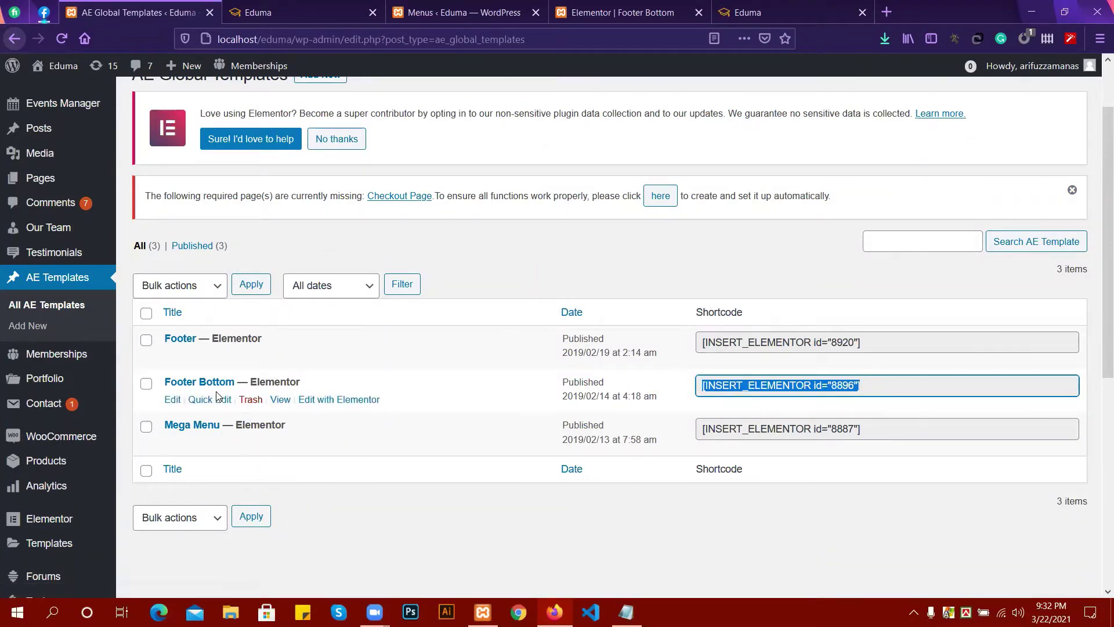
Preview Footer Bottom in a new tab, then return and start a new AE template.
{"action": "right_click", "coordinate": [321, 404]}
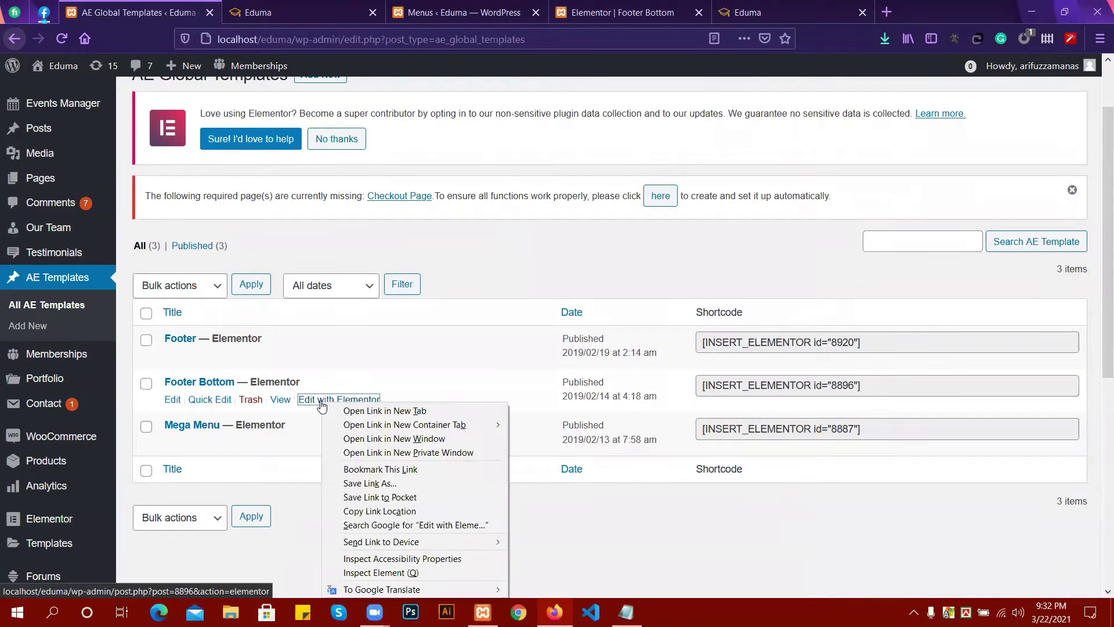
{"action": "left_click", "coordinate": [279, 405]}
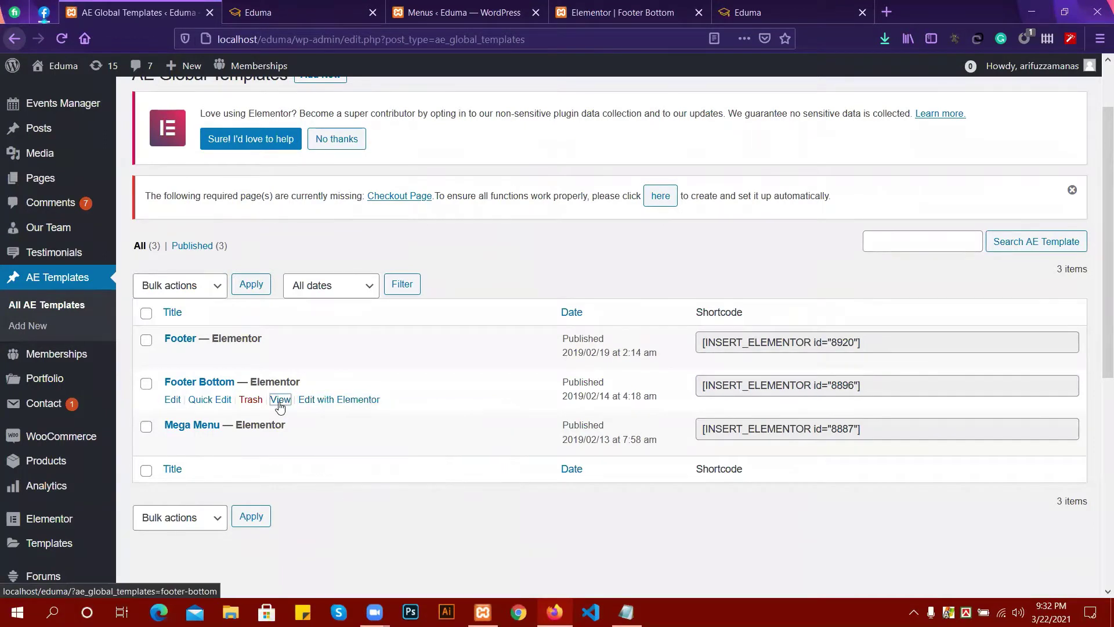
{"action": "right_click", "coordinate": [279, 405]}
{"action": "left_click", "coordinate": [302, 412]}
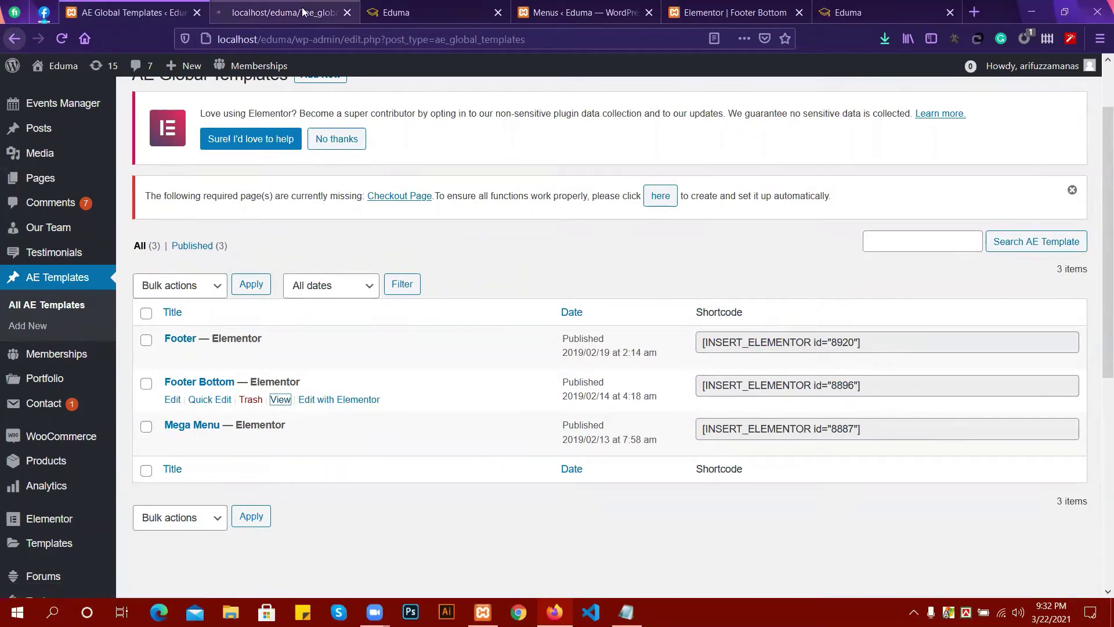
{"action": "left_click", "coordinate": [301, 7]}
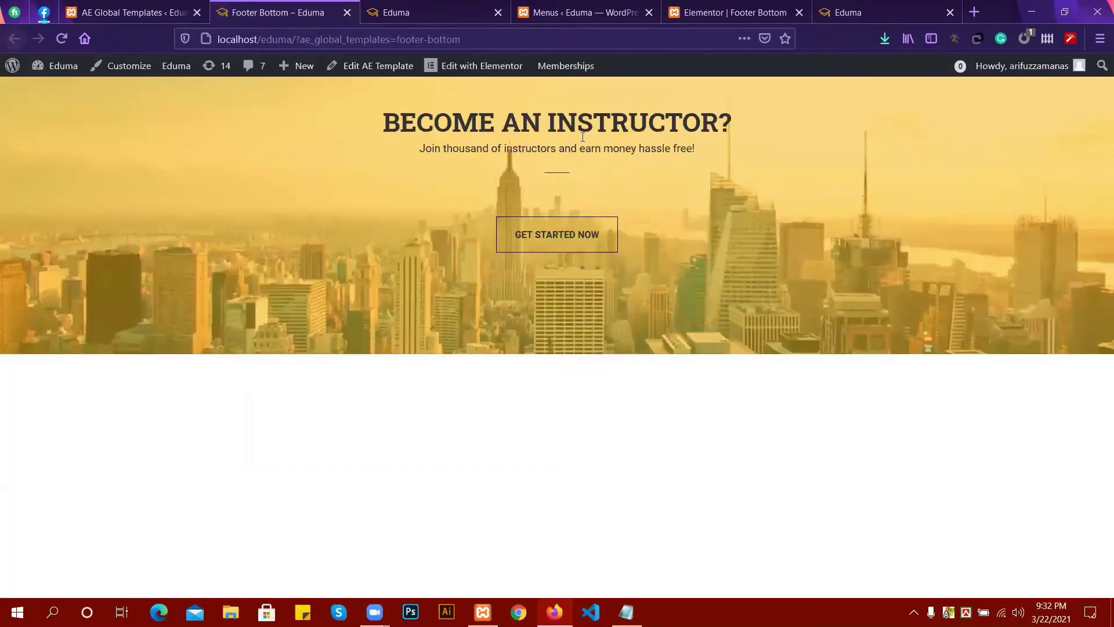
{"action": "left_click", "coordinate": [151, 9]}
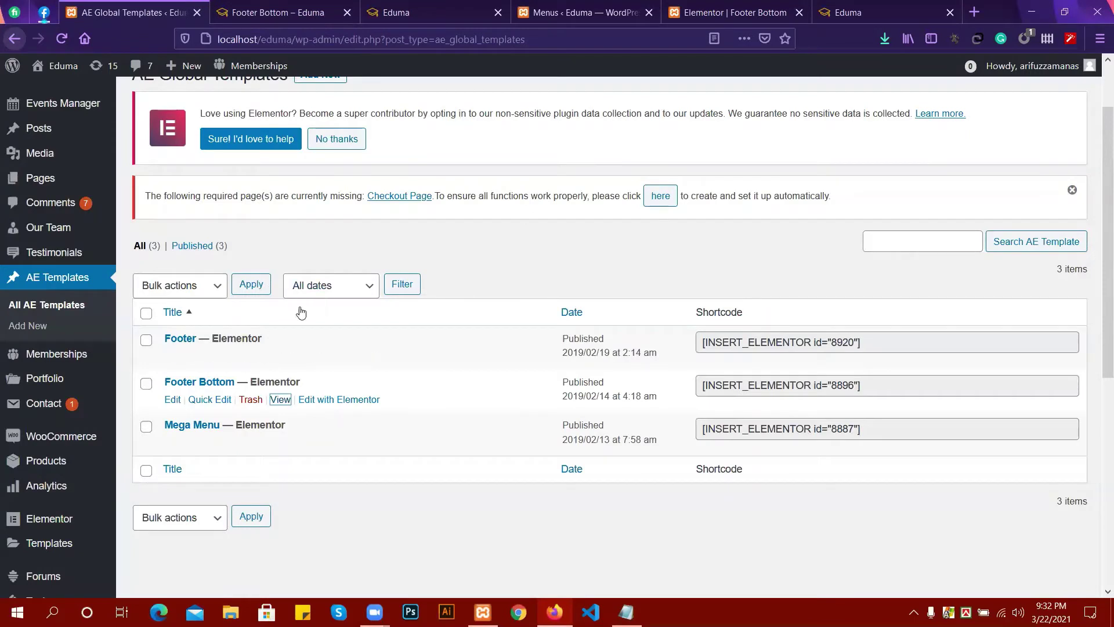
{"action": "scroll", "coordinate": [310, 324], "scroll_direction": "up", "scroll_amount": 2}
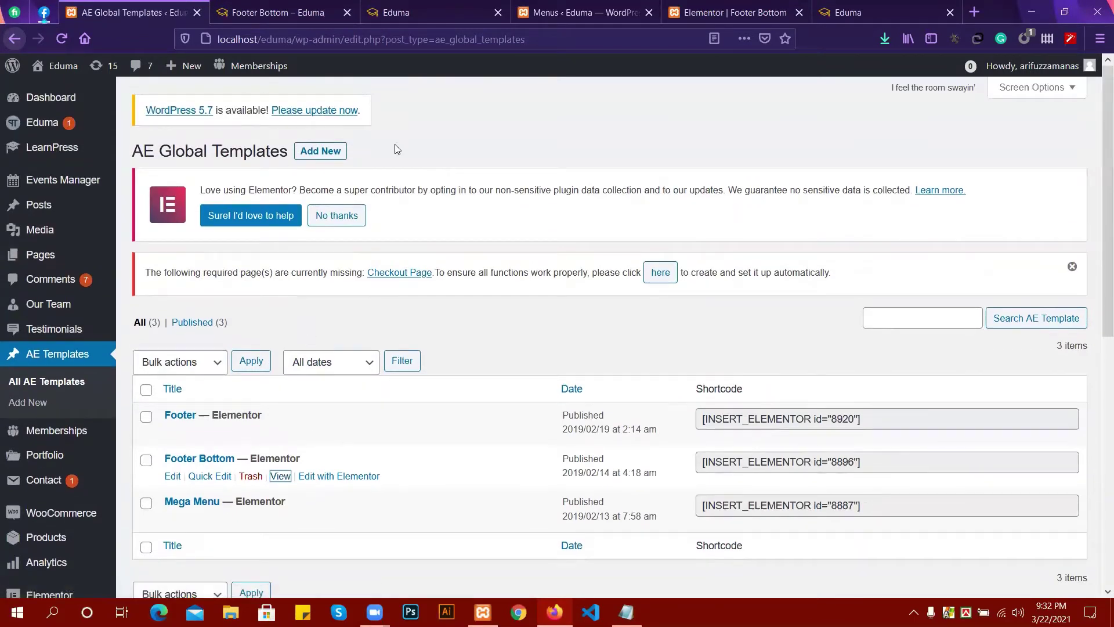
{"action": "left_click", "coordinate": [328, 152]}
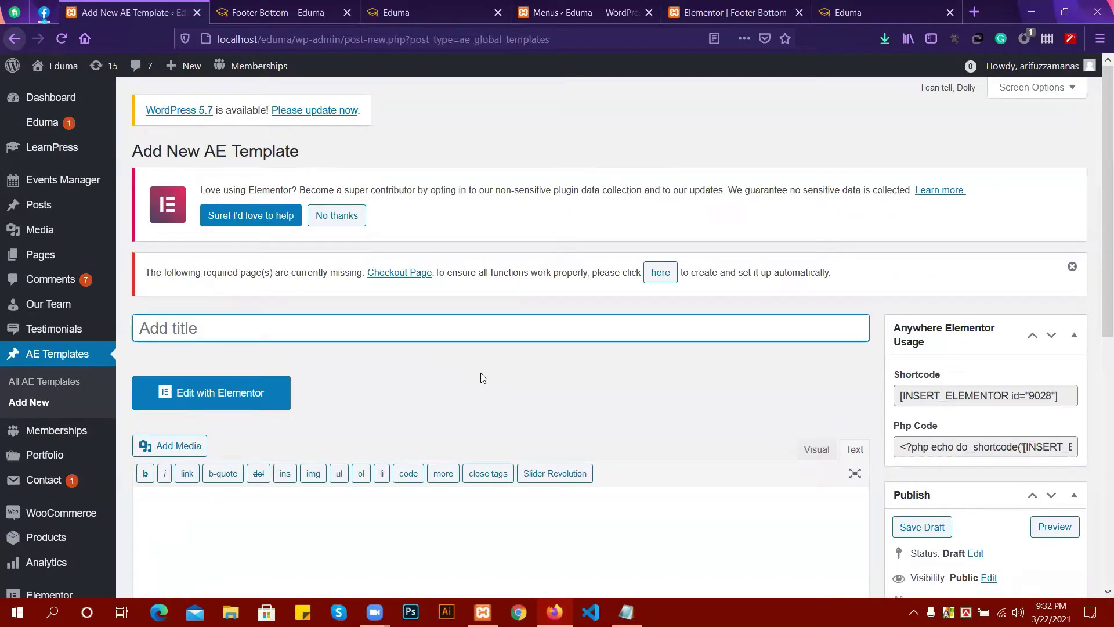
Title the new AE template 'footer-5' and launch Edit with Elementor.
{"action": "type", "text": "f"}
{"action": "type", "text": "ote"}
{"action": "key", "text": "BackSpace"}
{"action": "key", "text": "BackSpace"}
{"action": "type", "text": "oo"}
{"action": "key", "text": "BackSpace"}
{"action": "type", "text": "terw"}
{"action": "key", "text": "BackSpace"}
{"action": "type", "text": "-5"}
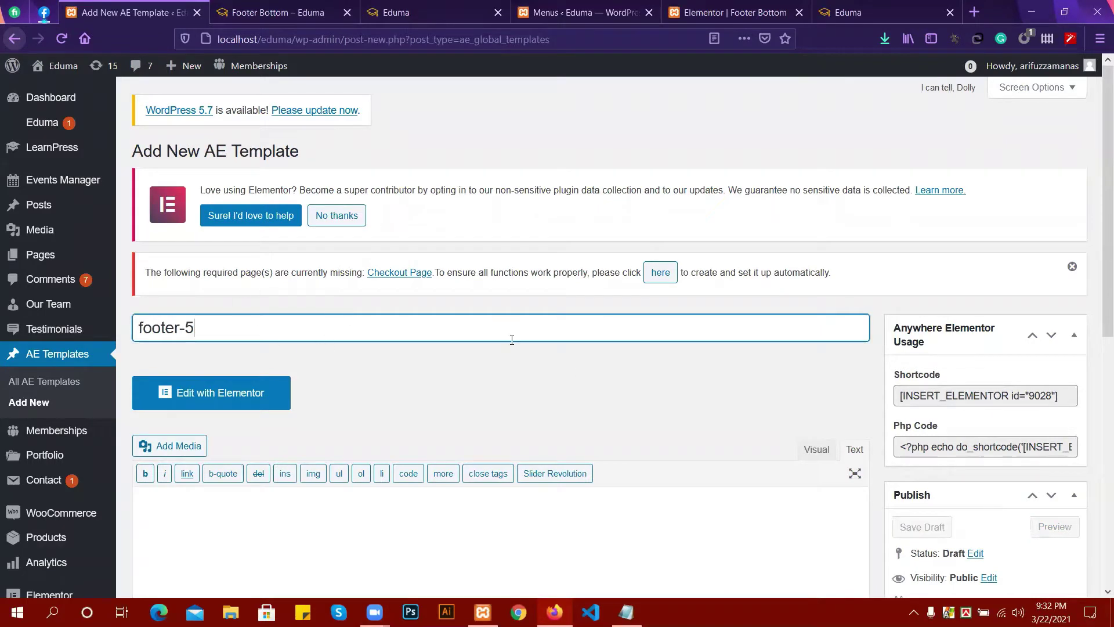
{"action": "scroll", "coordinate": [510, 341], "scroll_direction": "down", "scroll_amount": 4}
{"action": "scroll", "coordinate": [510, 340], "scroll_direction": "up", "scroll_amount": 4}
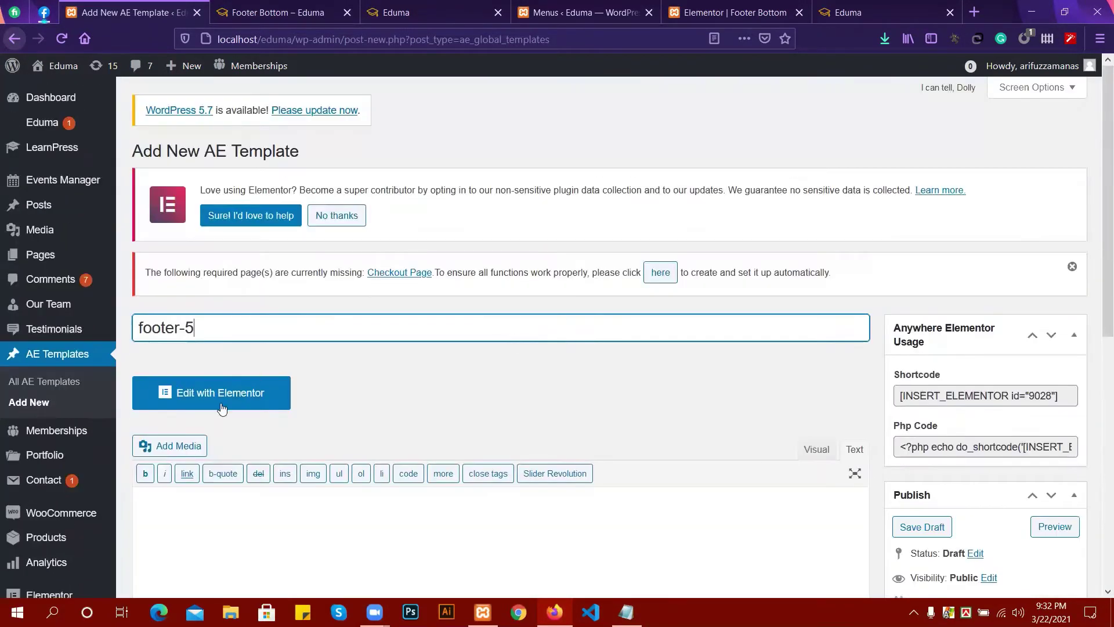
{"action": "left_click", "coordinate": [220, 407]}
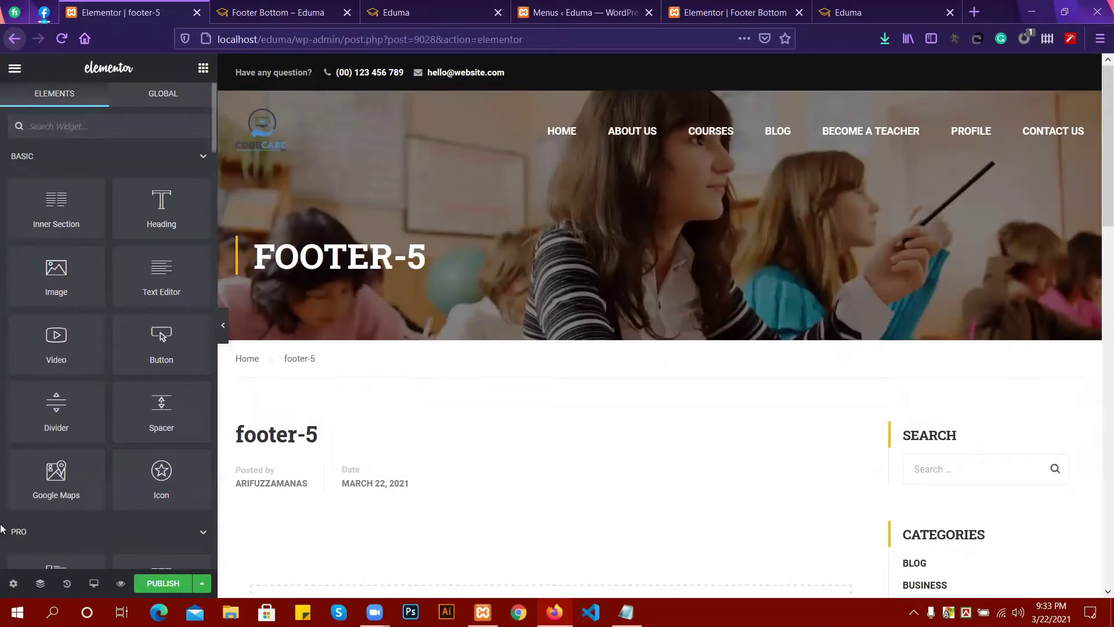
Set the footer-5 page layout to Elementor Canvas.
{"action": "scroll", "coordinate": [60, 496], "scroll_direction": "down", "scroll_amount": 1}
{"action": "scroll", "coordinate": [65, 488], "scroll_direction": "down", "scroll_amount": 1}
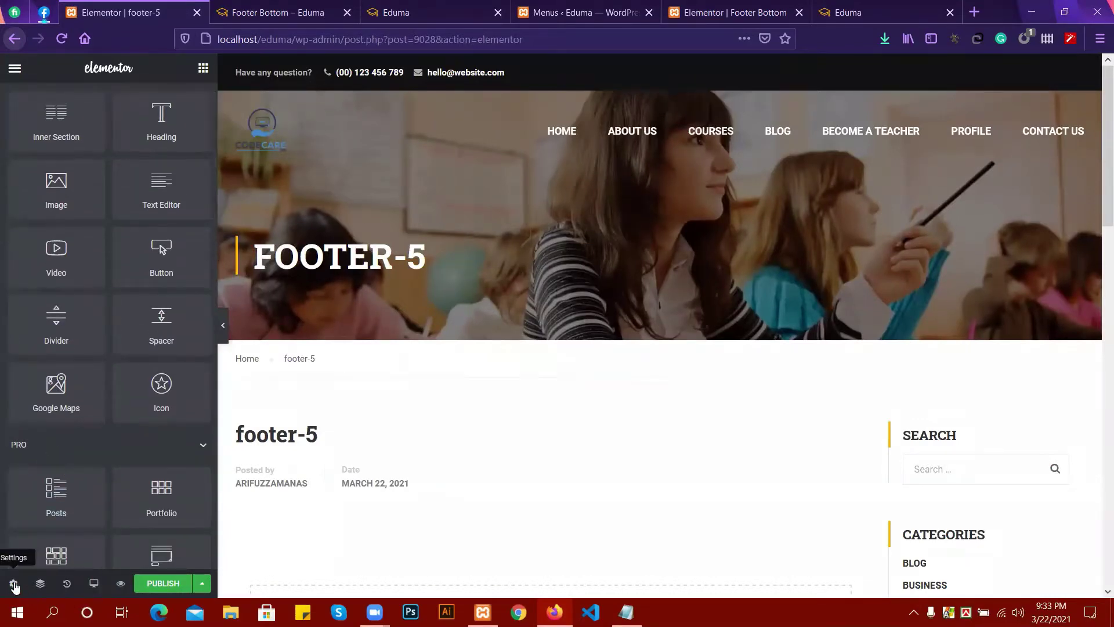
{"action": "left_click", "coordinate": [13, 583]}
{"action": "left_click", "coordinate": [152, 310]}
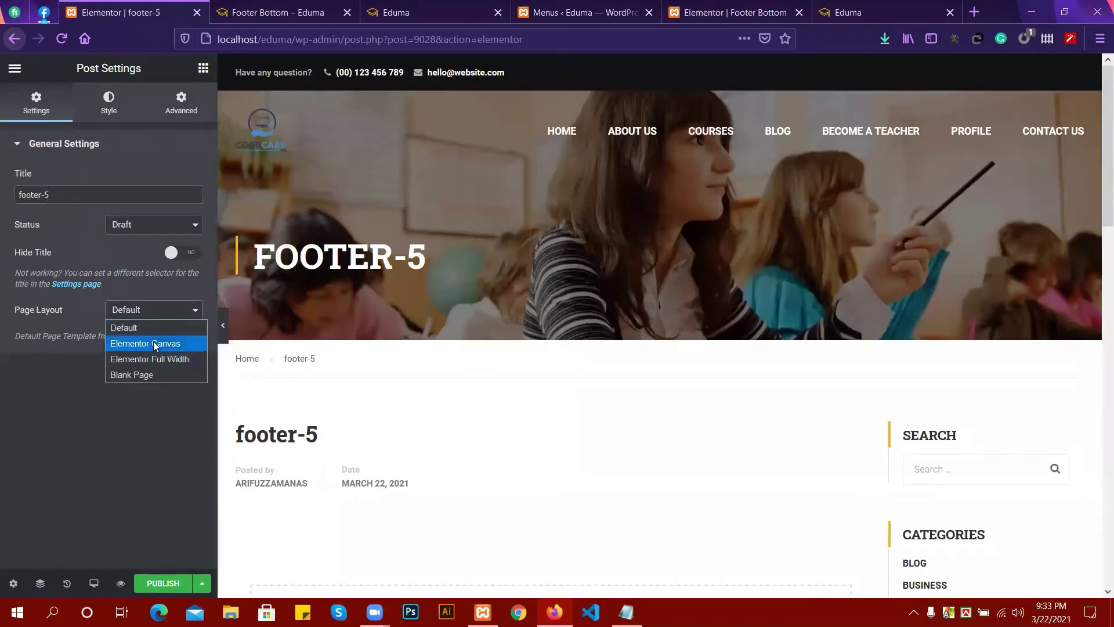
{"action": "left_click", "coordinate": [163, 359]}
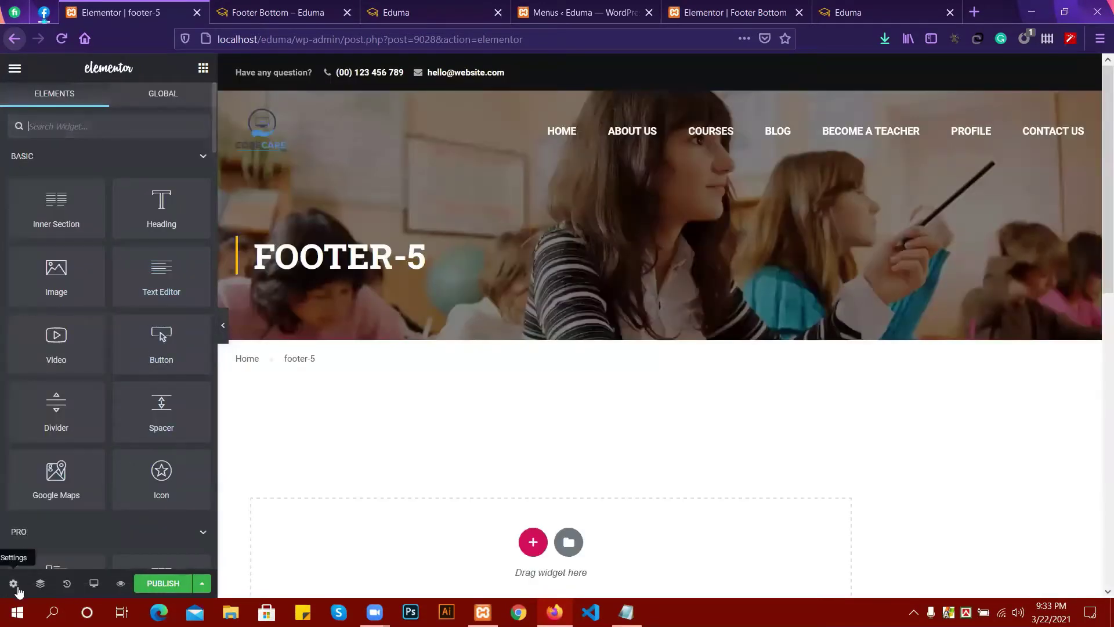
{"action": "left_click", "coordinate": [17, 585]}
{"action": "left_click", "coordinate": [146, 312]}
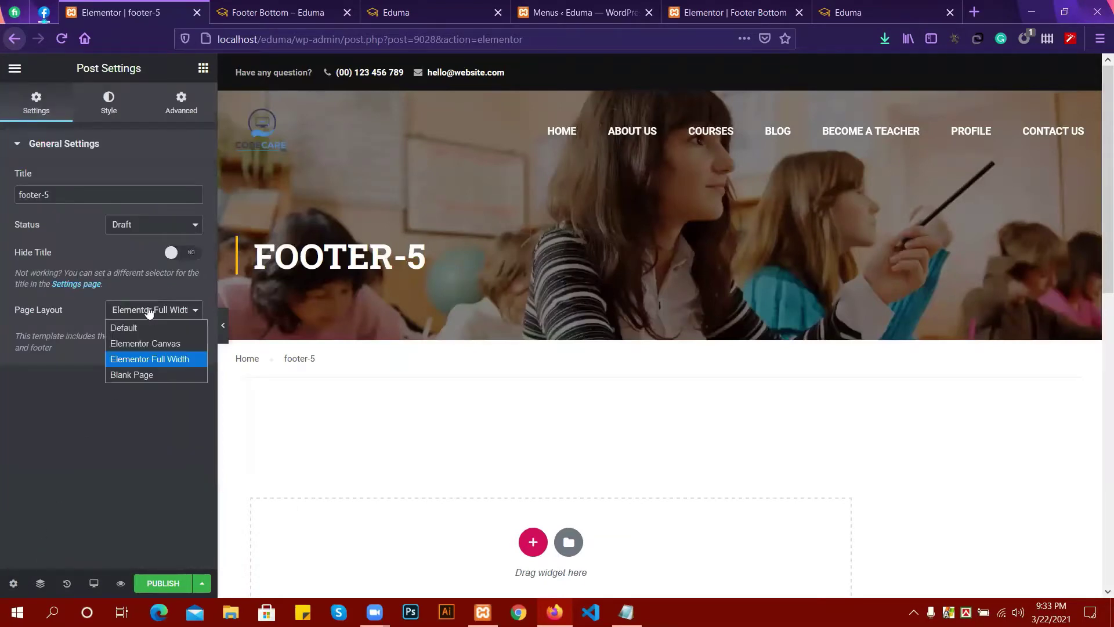
{"action": "left_click", "coordinate": [148, 347]}
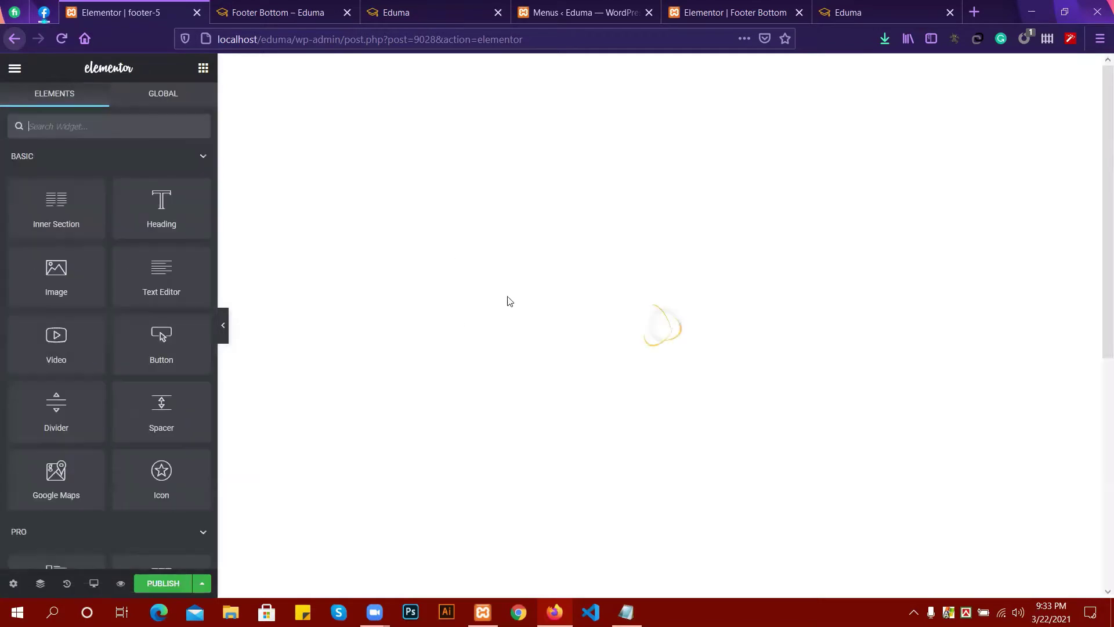
Turn on Hide Title and keep the page status as Draft.
{"action": "scroll", "coordinate": [542, 293], "scroll_direction": "down", "scroll_amount": 3}
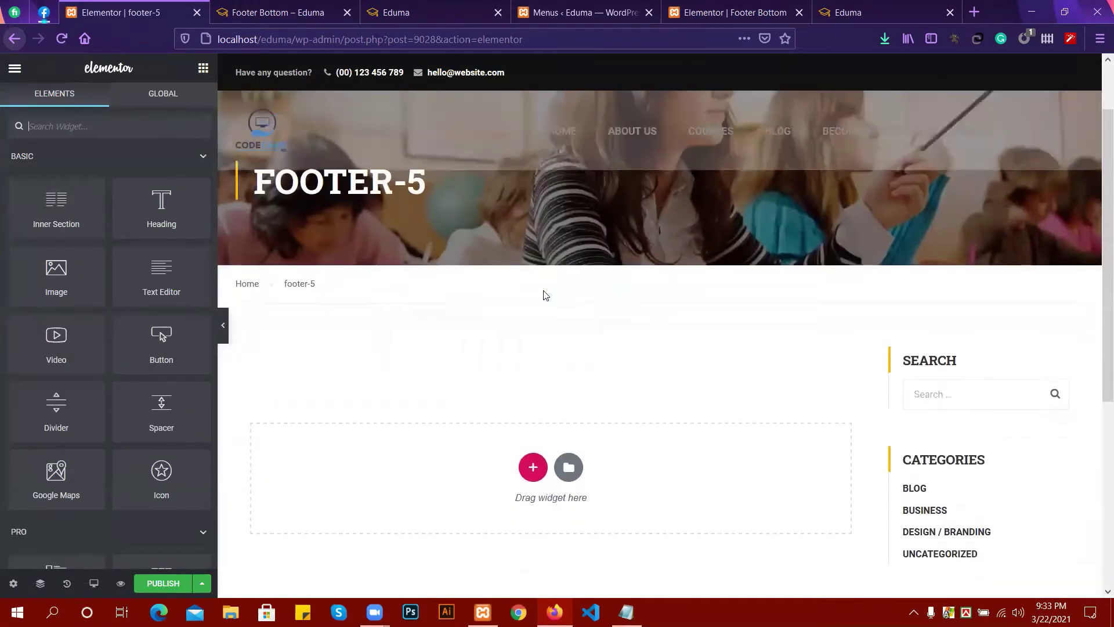
{"action": "scroll", "coordinate": [580, 297], "scroll_direction": "down", "scroll_amount": 2}
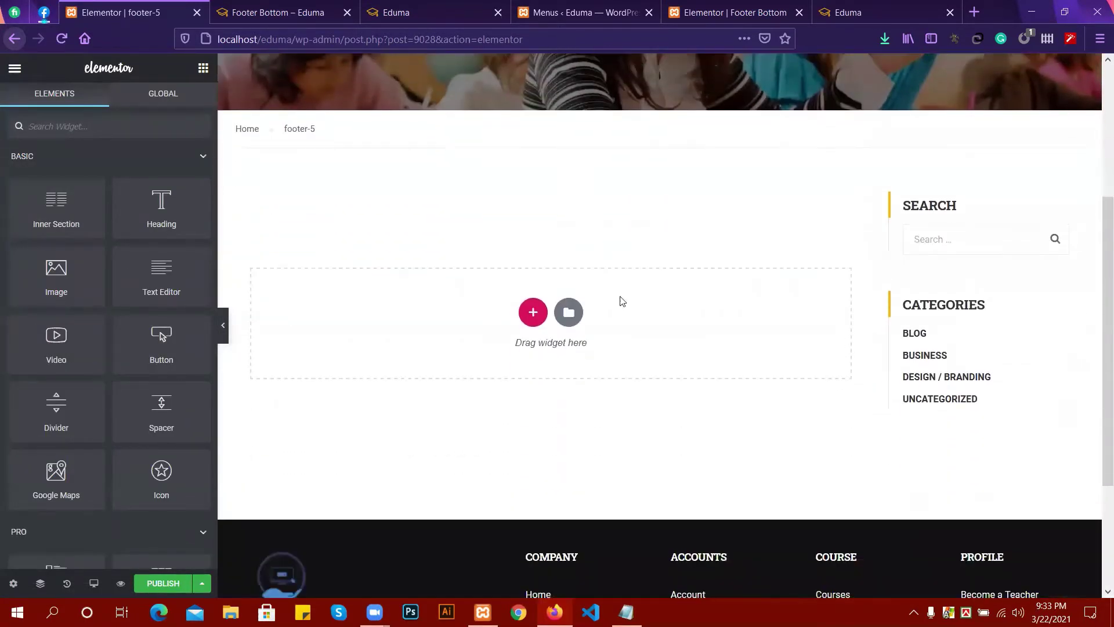
{"action": "scroll", "coordinate": [5, 499], "scroll_direction": "down", "scroll_amount": 1}
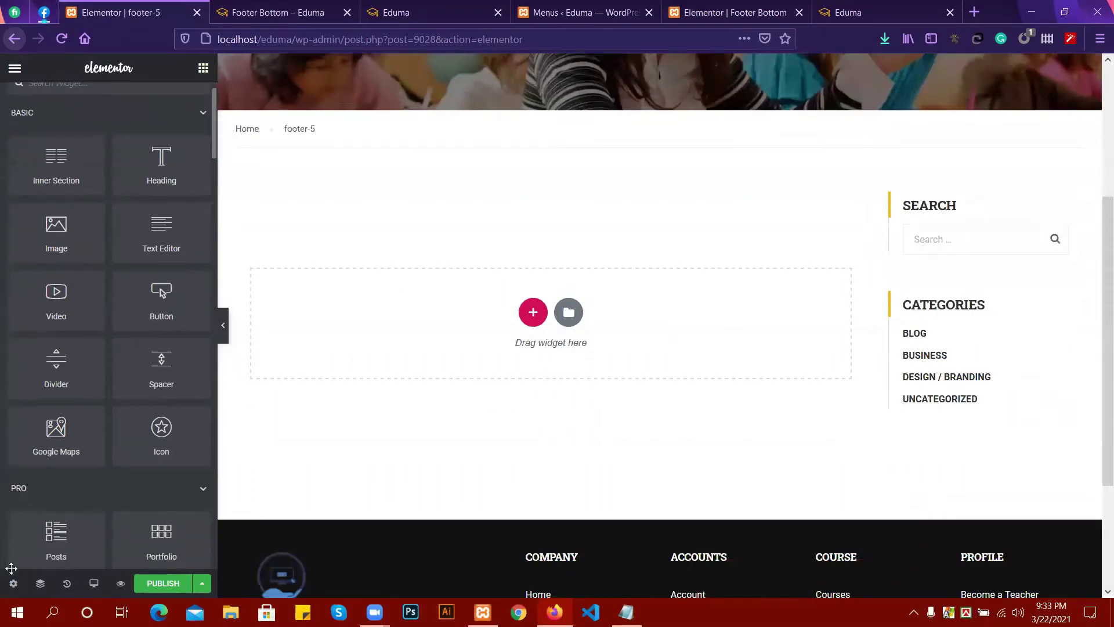
{"action": "left_click", "coordinate": [9, 586]}
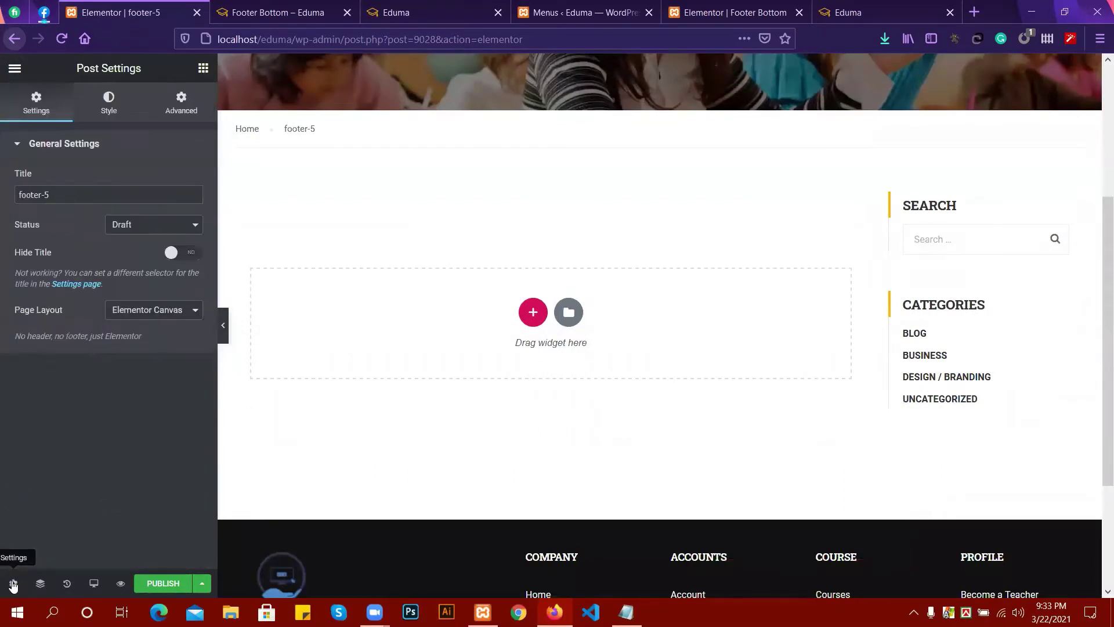
{"action": "left_click", "coordinate": [172, 254]}
{"action": "left_click", "coordinate": [152, 228]}
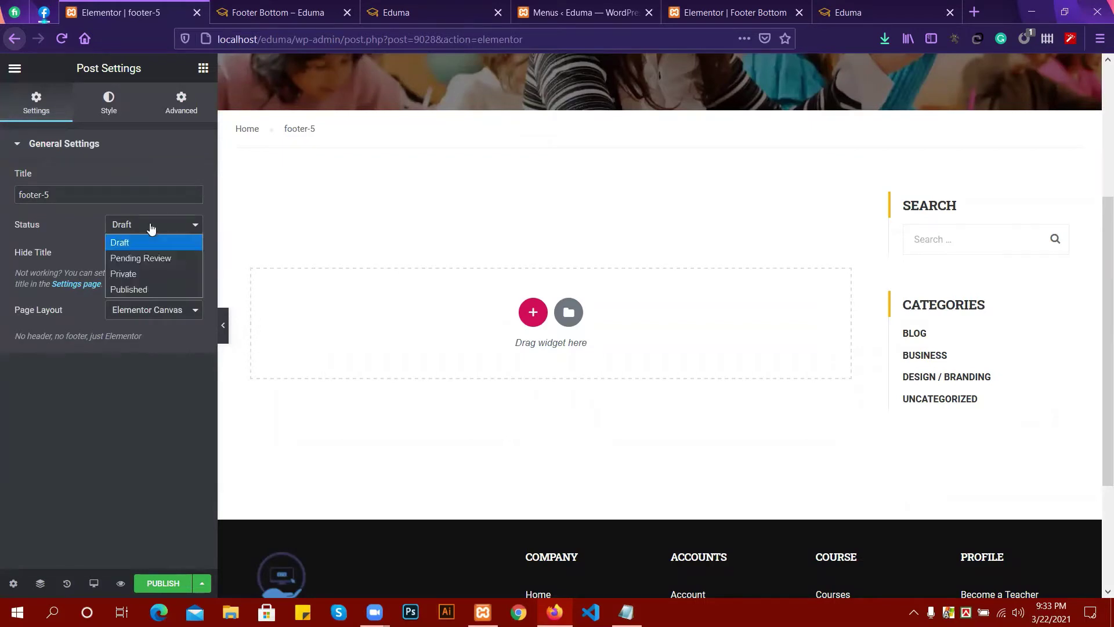
{"action": "left_click", "coordinate": [152, 228]}
{"action": "left_click", "coordinate": [152, 228]}
{"action": "left_click", "coordinate": [138, 231]}
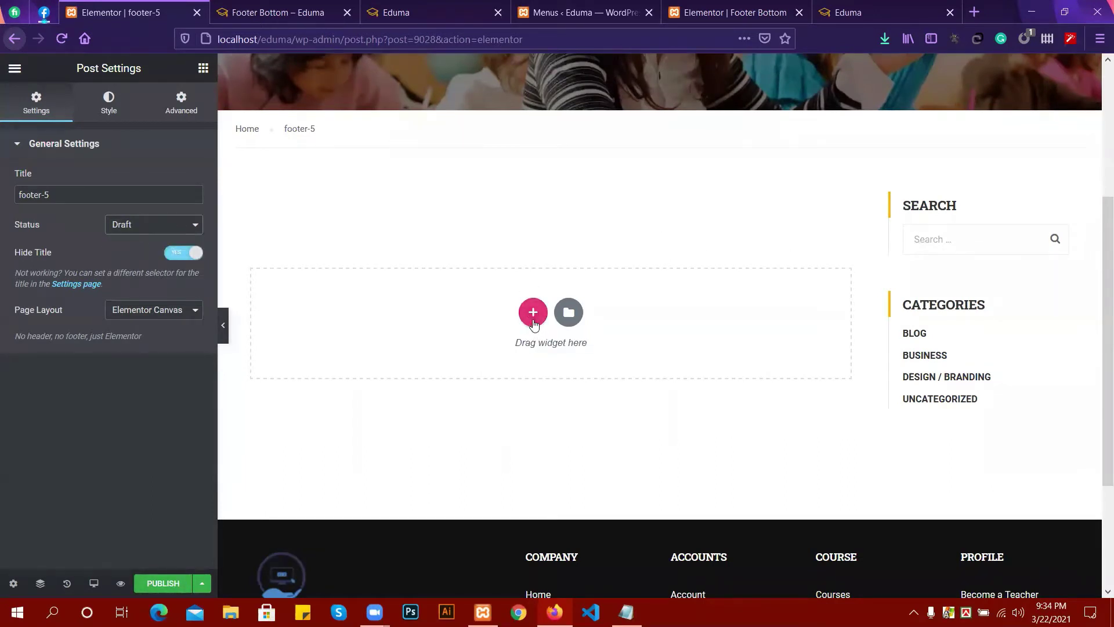
Add a one-column section with Full Width content and Stretch Section enabled.
{"action": "left_click", "coordinate": [534, 322]}
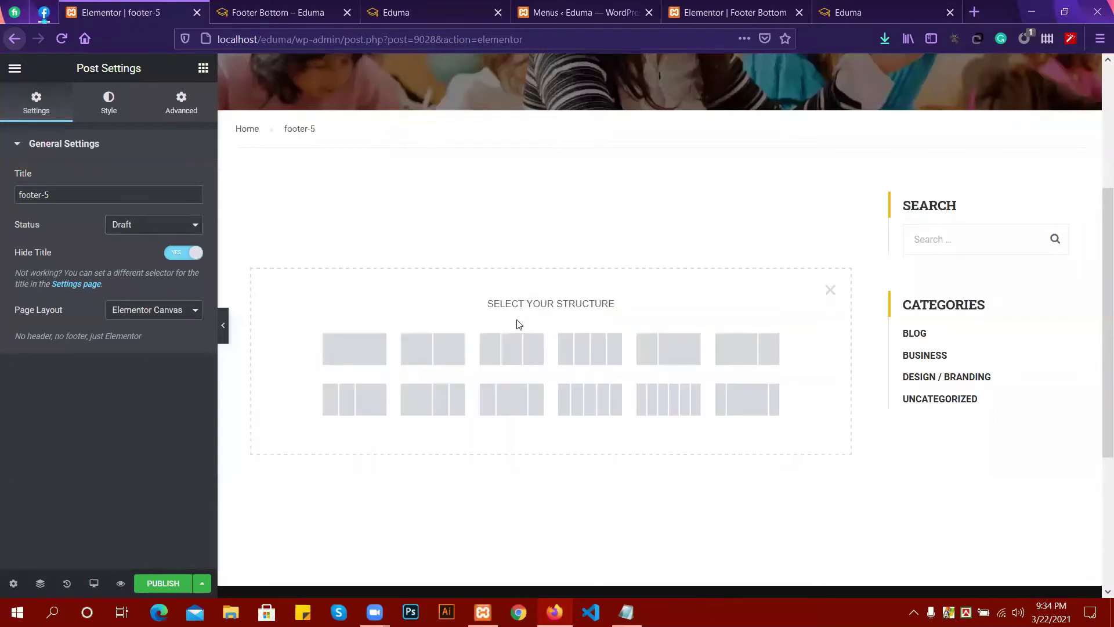
{"action": "left_click", "coordinate": [343, 350]}
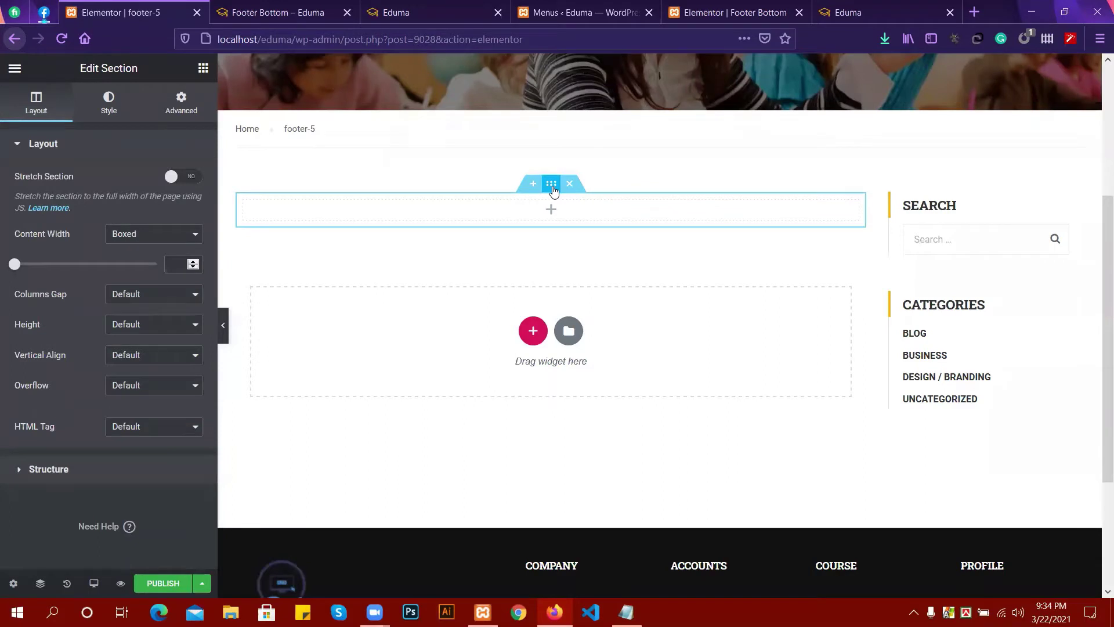
{"action": "left_click", "coordinate": [149, 234]}
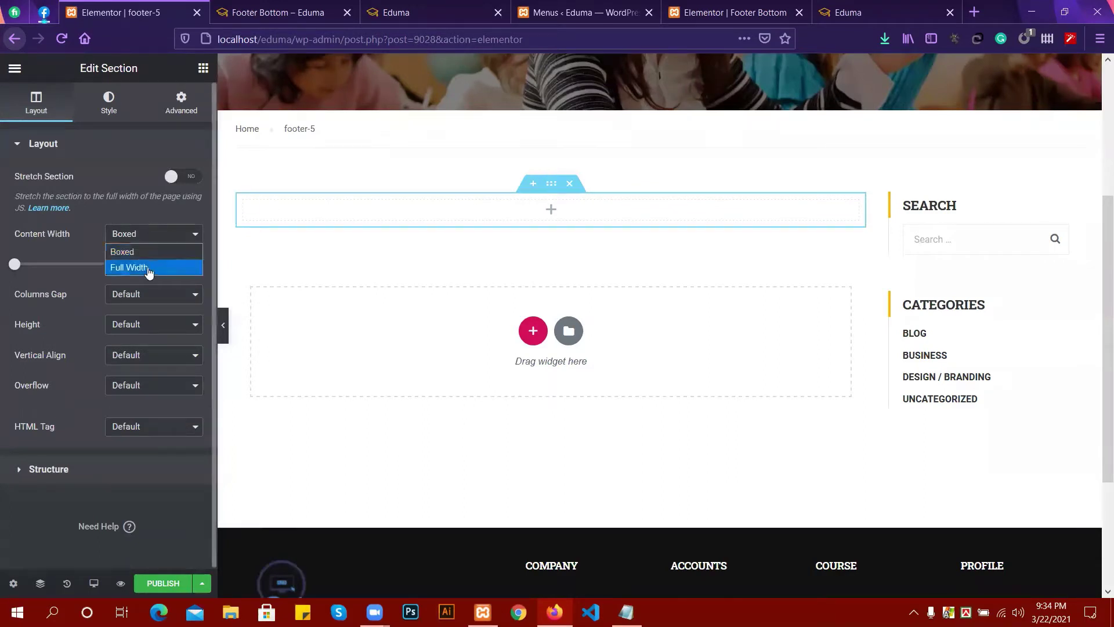
{"action": "left_click", "coordinate": [150, 269]}
{"action": "left_click", "coordinate": [182, 177]}
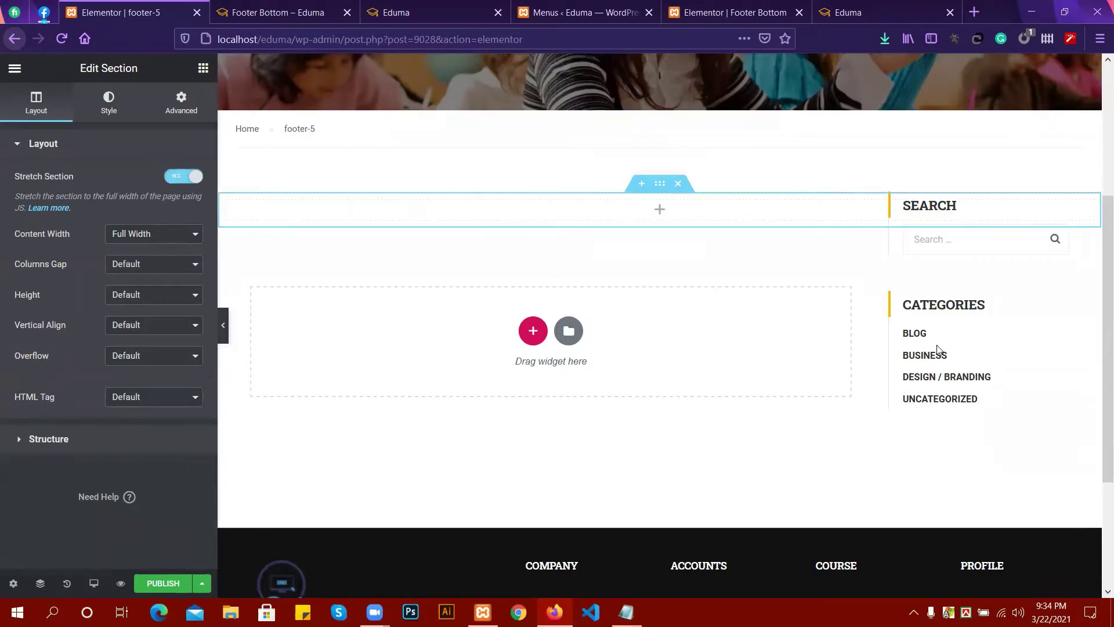
{"action": "scroll", "coordinate": [764, 346], "scroll_direction": "up", "scroll_amount": 3}
{"action": "scroll", "coordinate": [711, 333], "scroll_direction": "down", "scroll_amount": 1}
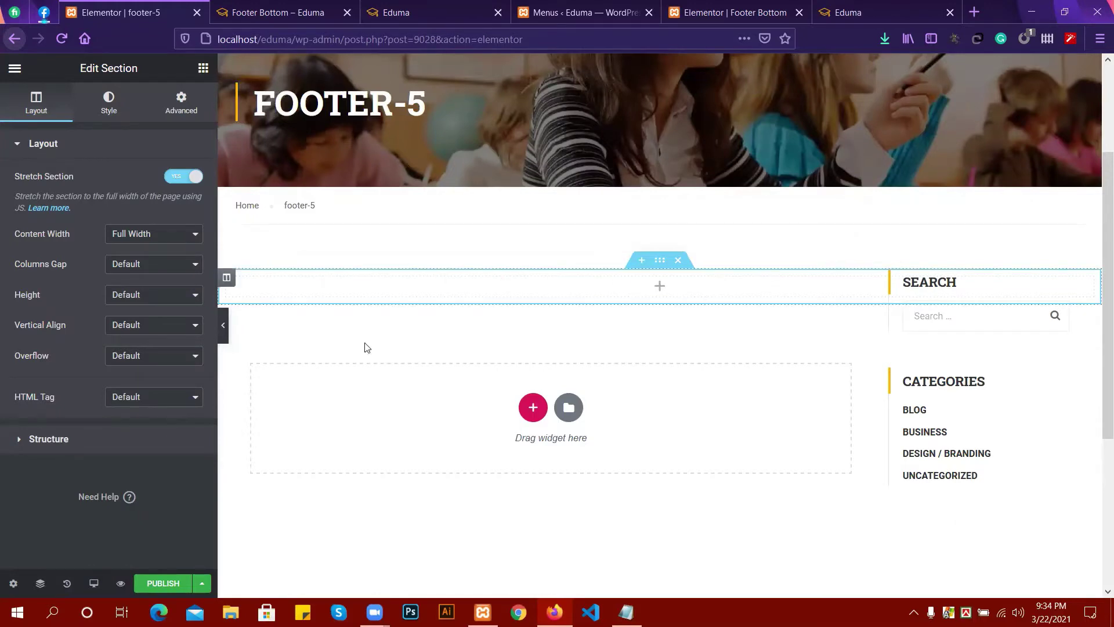
Give the section a Classic background and start choosing its image.
{"action": "left_click", "coordinate": [662, 288]}
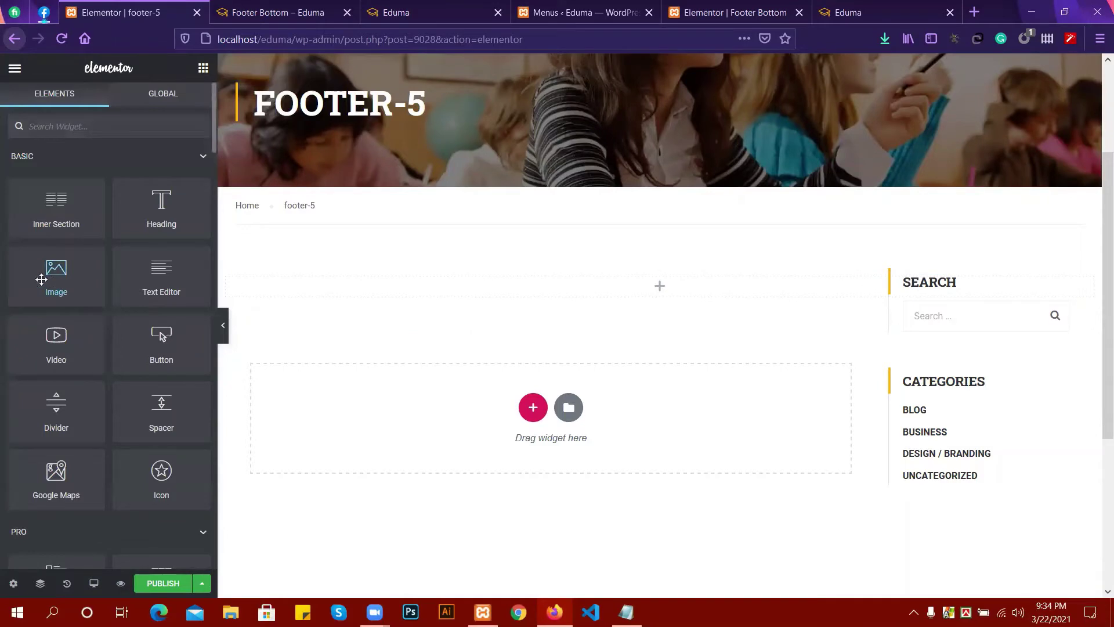
{"action": "left_click", "coordinate": [660, 260]}
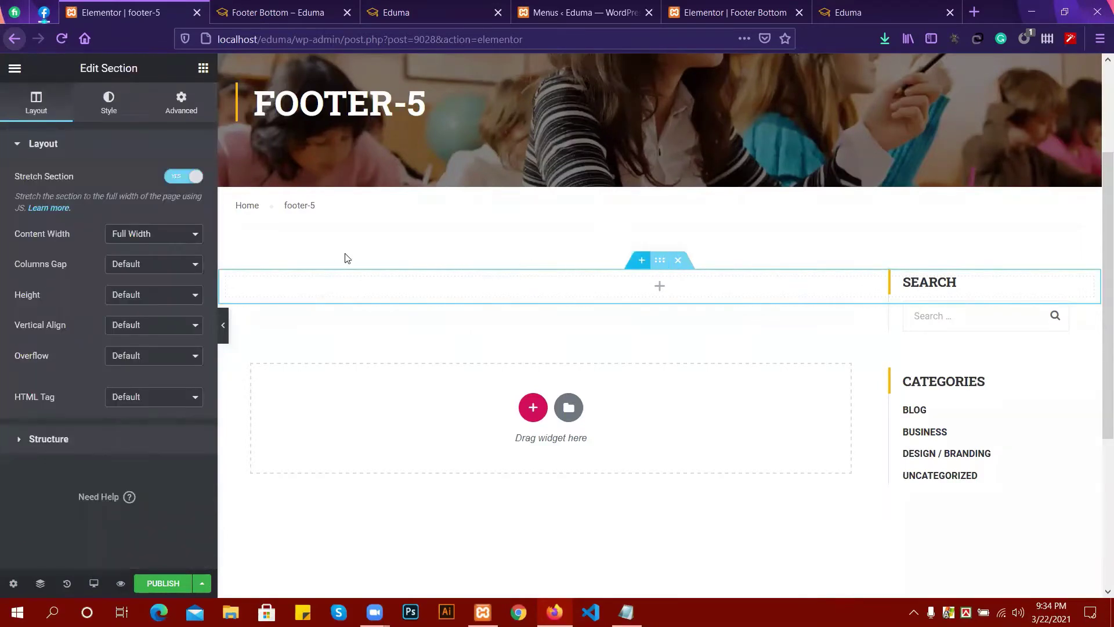
{"action": "left_click", "coordinate": [99, 113]}
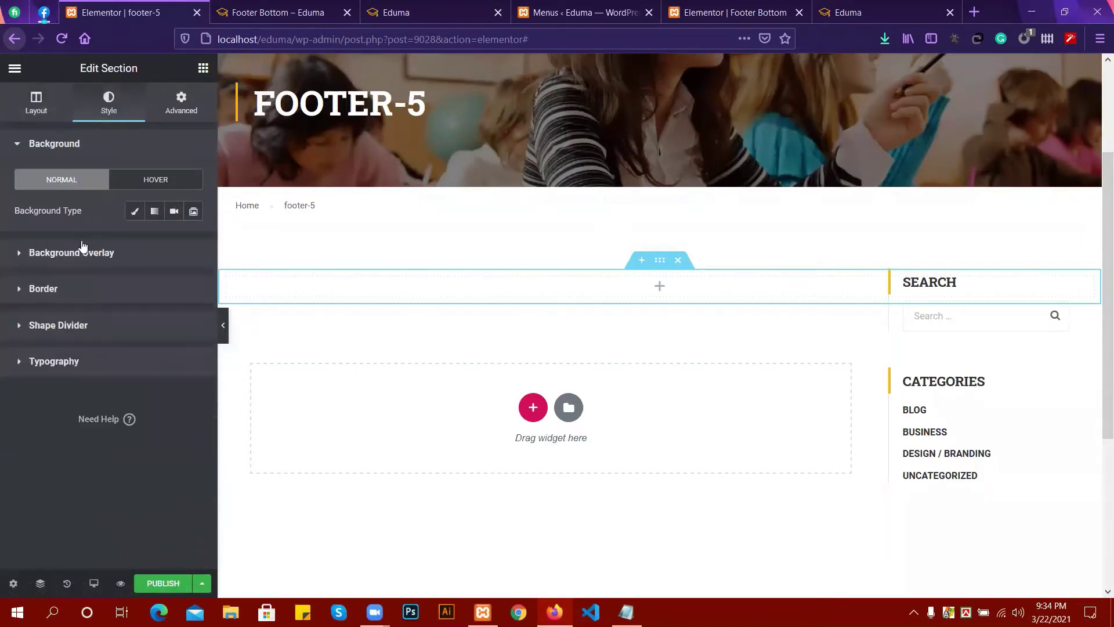
{"action": "left_click", "coordinate": [132, 212]}
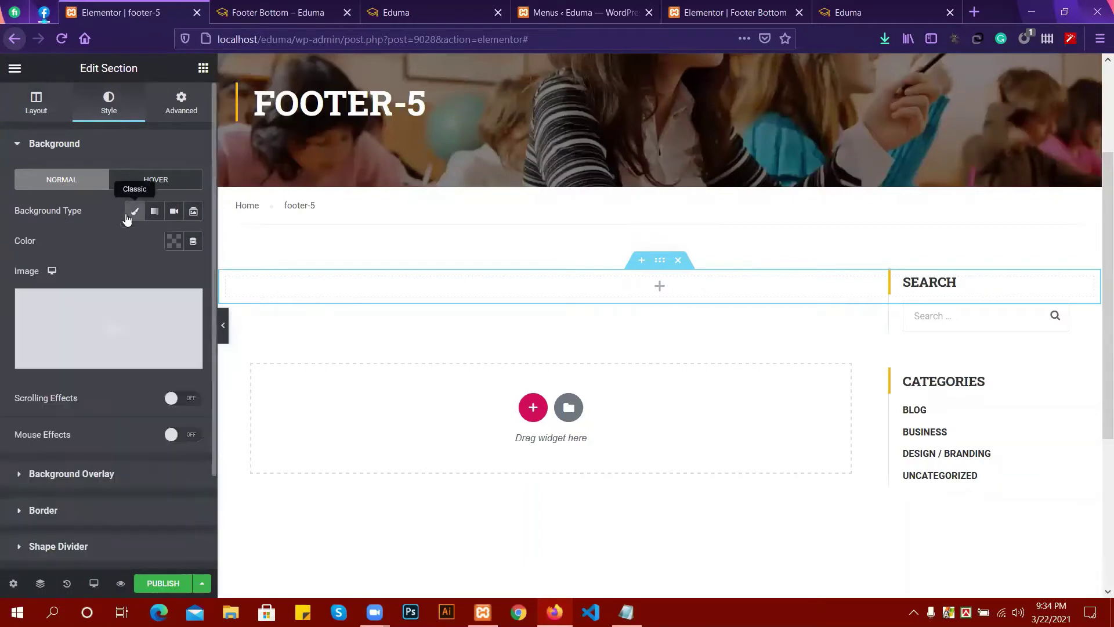
{"action": "left_click", "coordinate": [87, 321]}
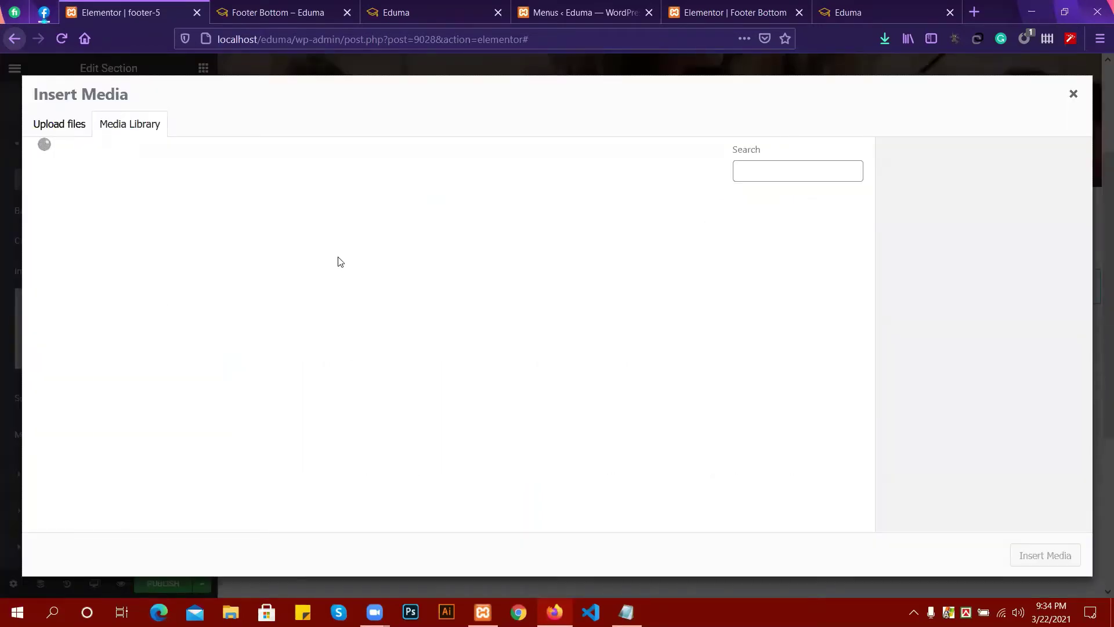
Insert the city skyline image bg-footer.jpg from the Media Library as the background.
{"action": "scroll", "coordinate": [468, 316], "scroll_direction": "down", "scroll_amount": 1}
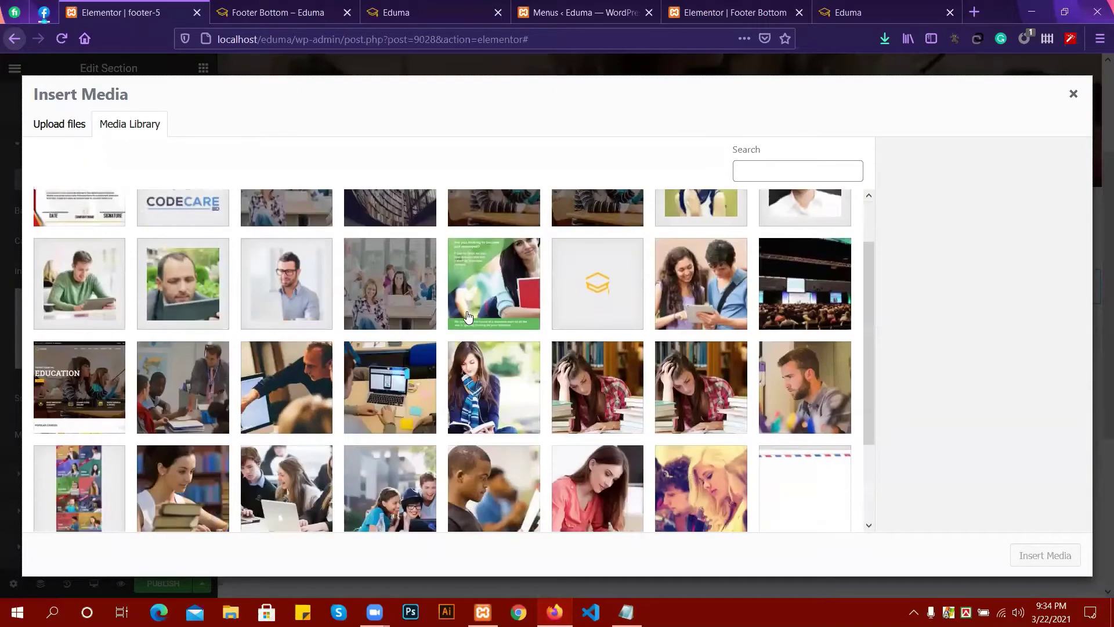
{"action": "scroll", "coordinate": [468, 316], "scroll_direction": "down", "scroll_amount": 2}
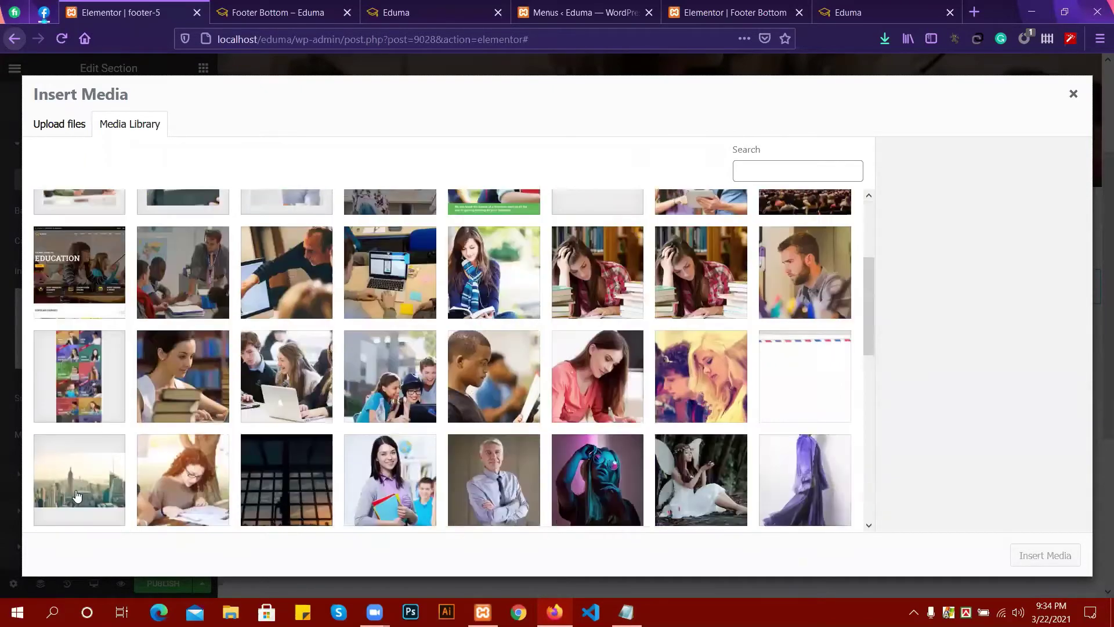
{"action": "left_click", "coordinate": [76, 496]}
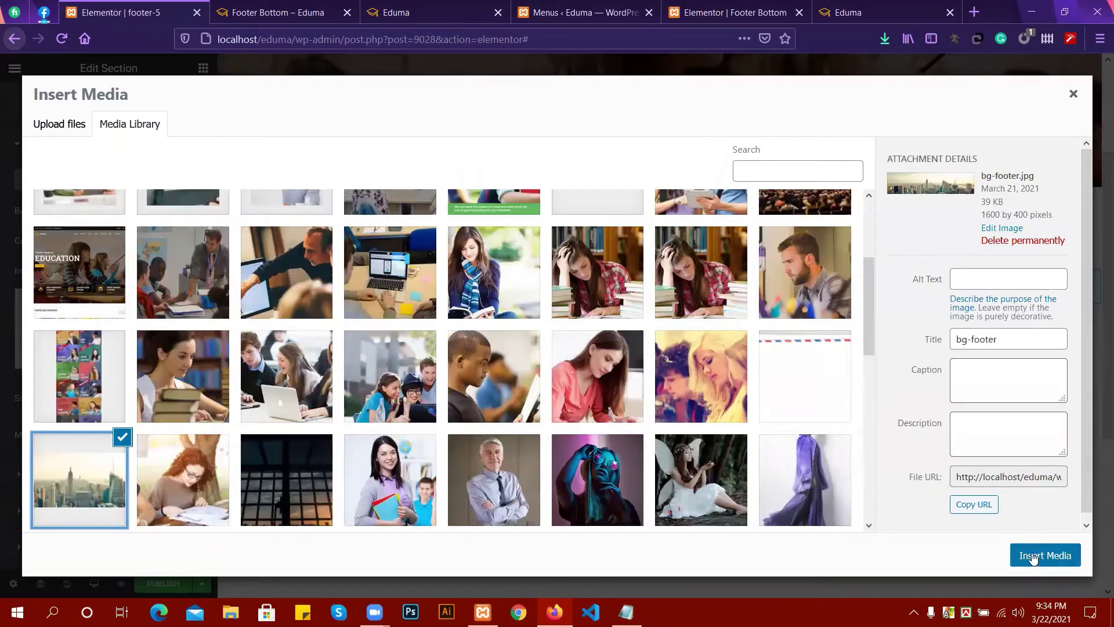
{"action": "left_click", "coordinate": [1038, 555]}
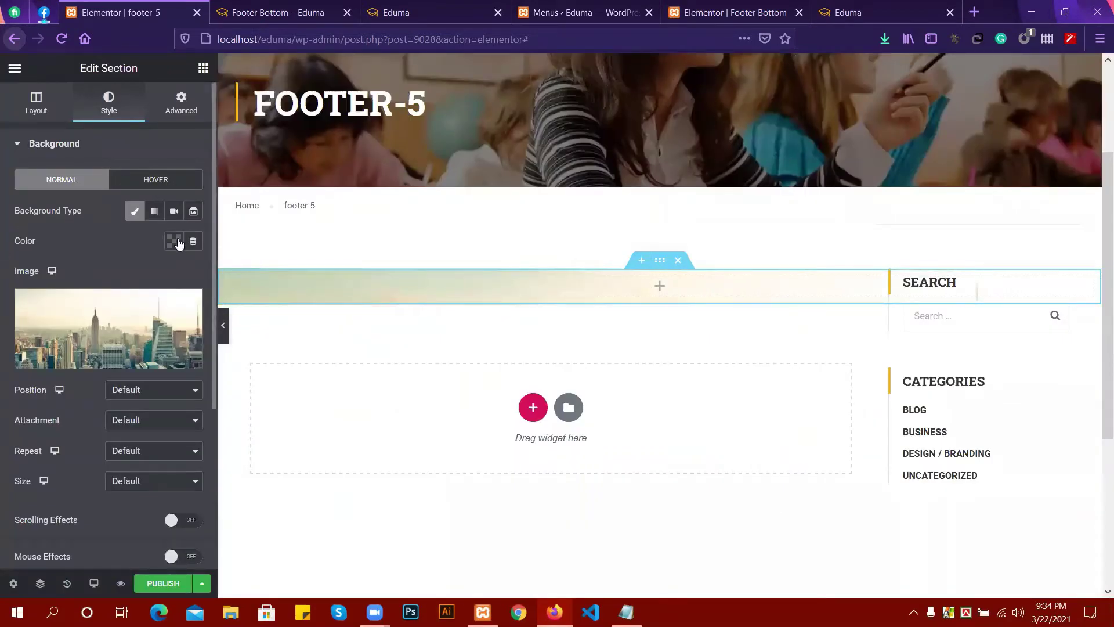
Set the background to Center Center position, No-repeat and Cover size.
{"action": "left_click", "coordinate": [60, 145]}
{"action": "left_click", "coordinate": [67, 181]}
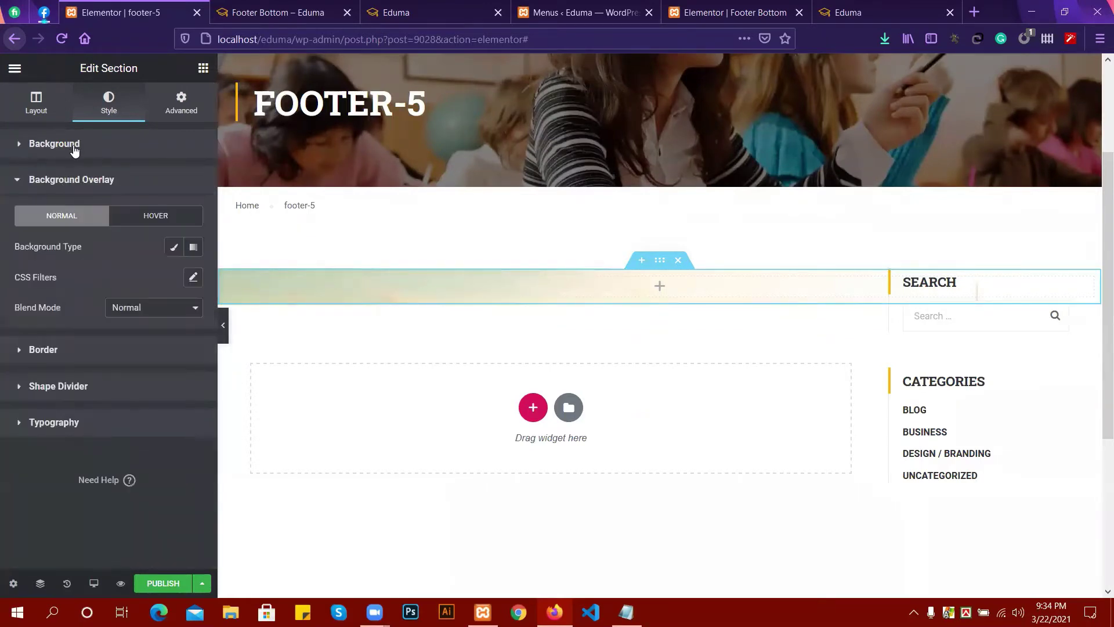
{"action": "left_click", "coordinate": [75, 150]}
{"action": "left_click", "coordinate": [134, 390]}
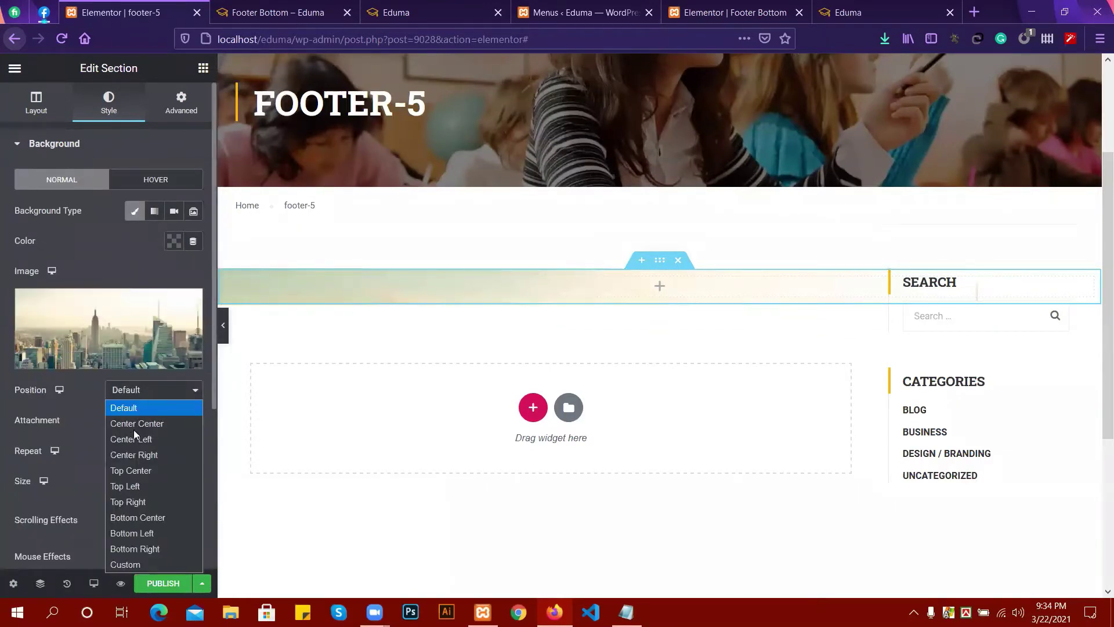
{"action": "left_click", "coordinate": [135, 429]}
{"action": "left_click", "coordinate": [135, 430]}
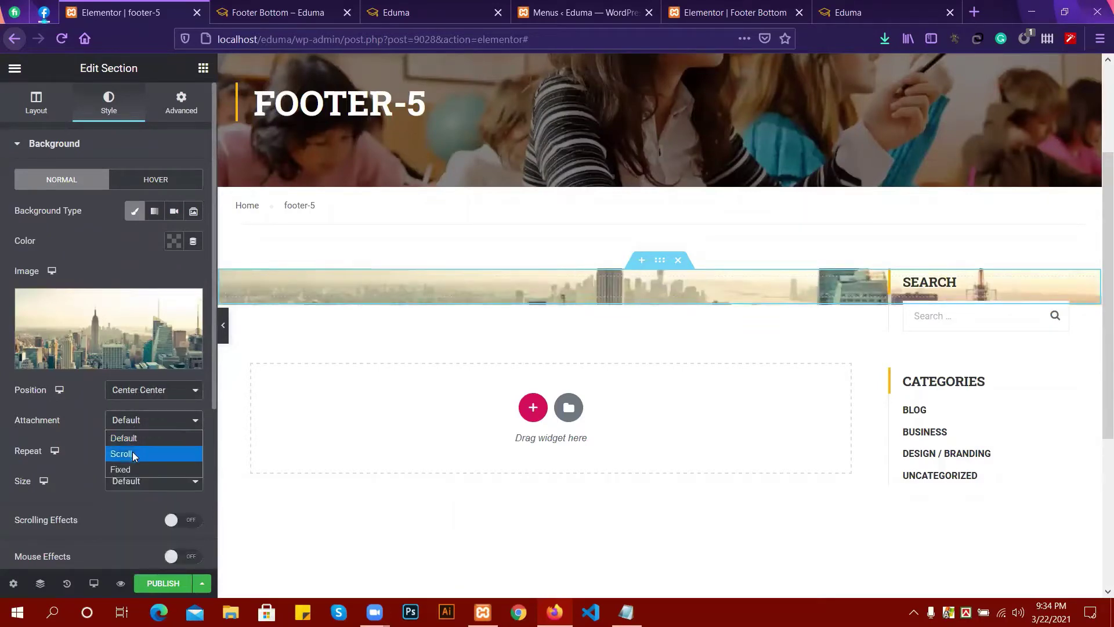
{"action": "left_click", "coordinate": [137, 422]}
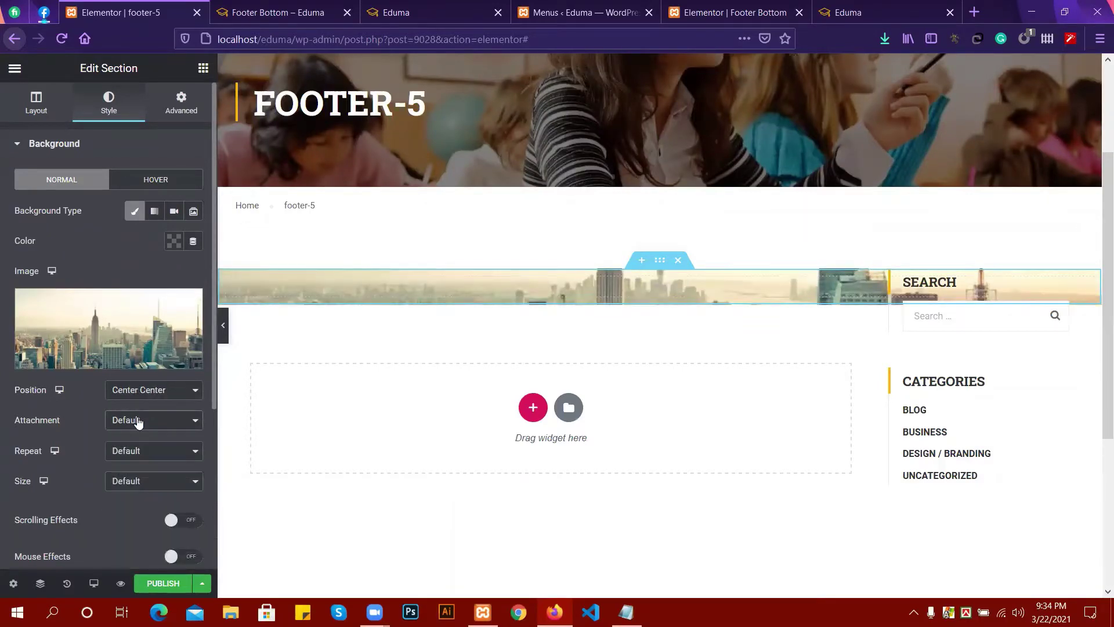
{"action": "left_click", "coordinate": [137, 451]}
{"action": "left_click", "coordinate": [139, 486]}
{"action": "left_click", "coordinate": [137, 482]}
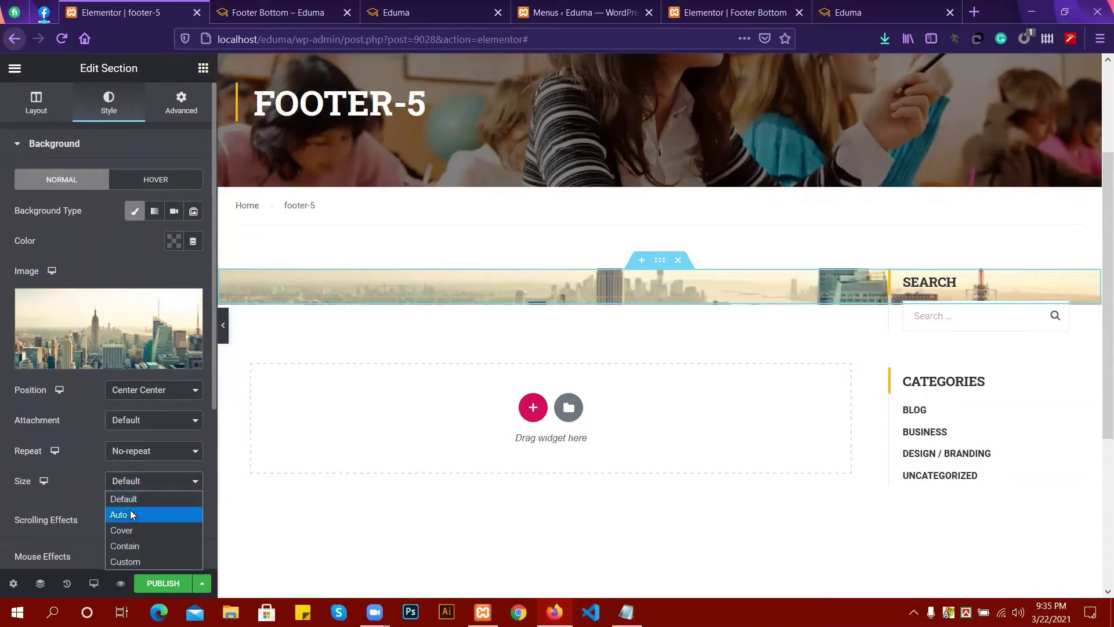
{"action": "left_click", "coordinate": [129, 529]}
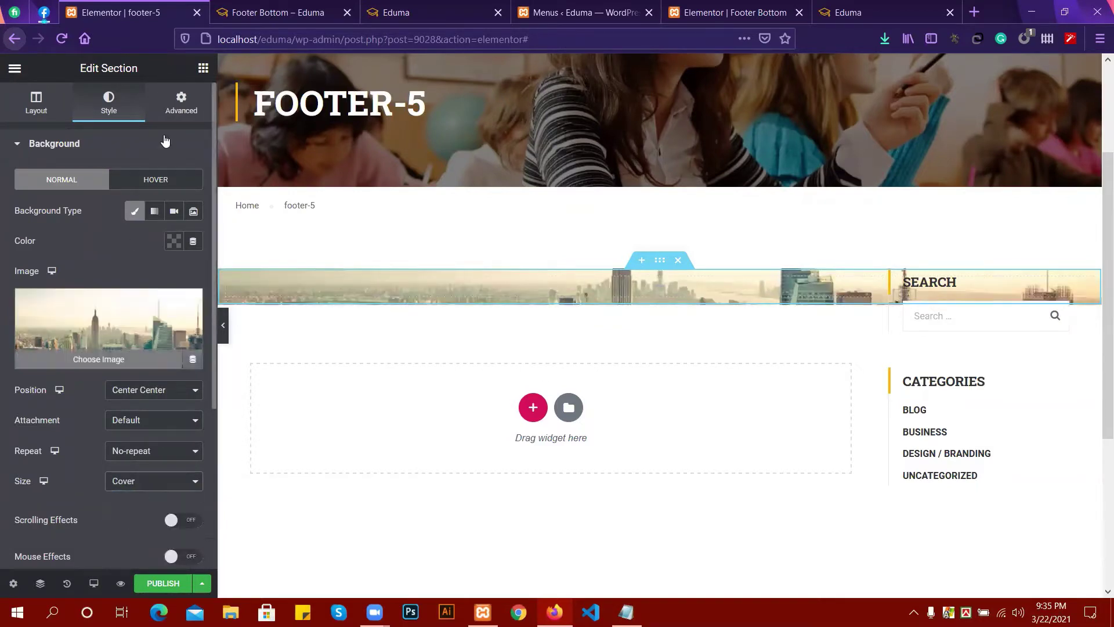
{"action": "left_click", "coordinate": [178, 105]}
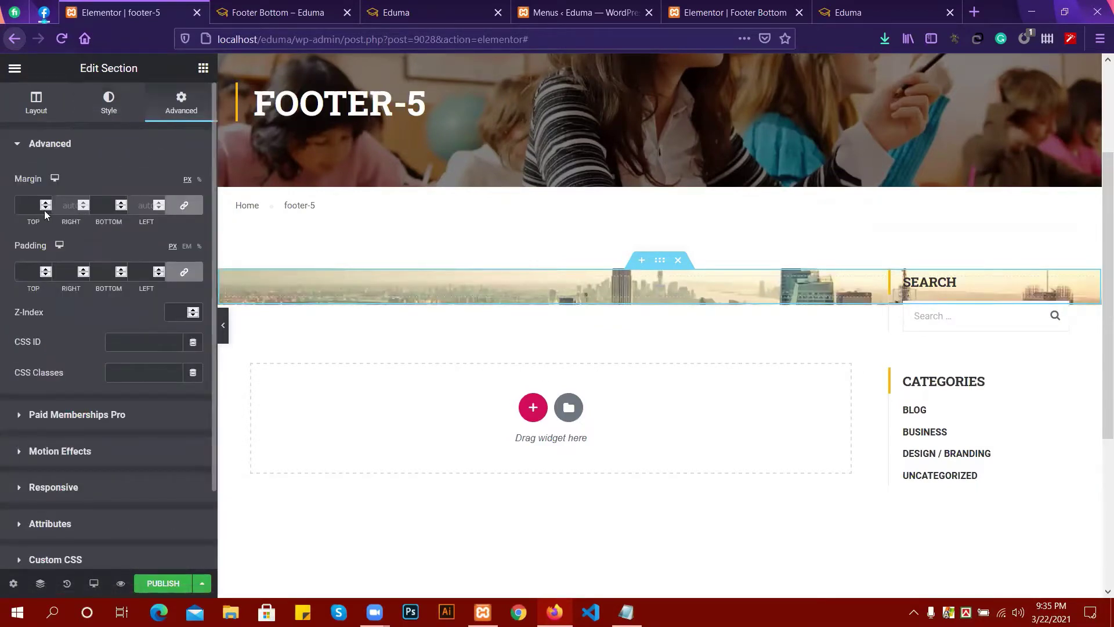
Set the section's padding to 20 px on all four sides.
{"action": "left_click", "coordinate": [184, 271]}
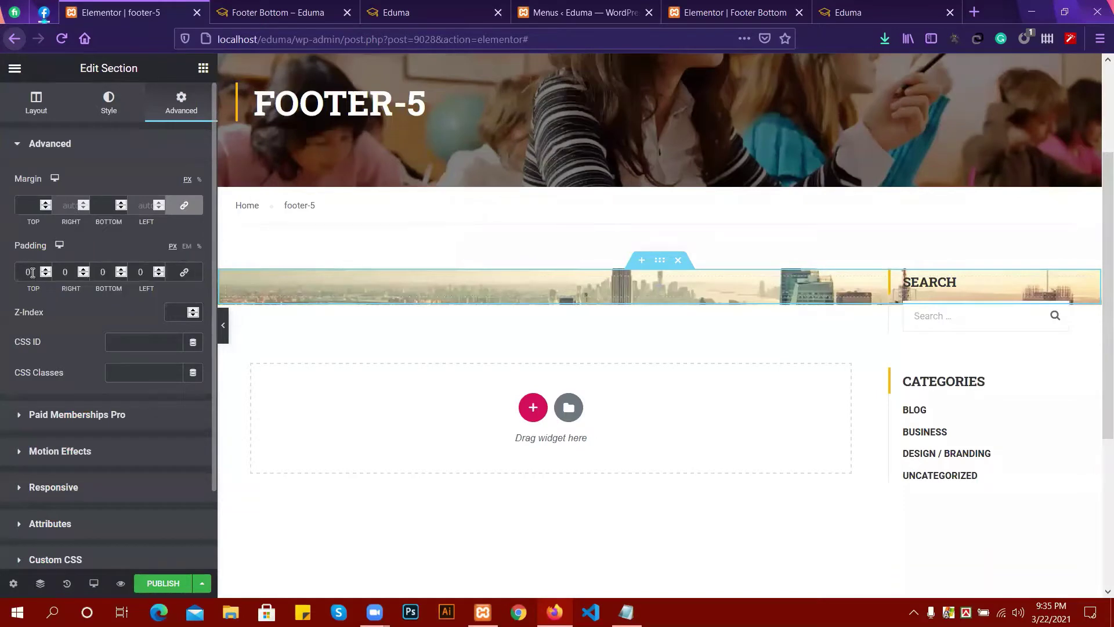
{"action": "type", "text": "300"}
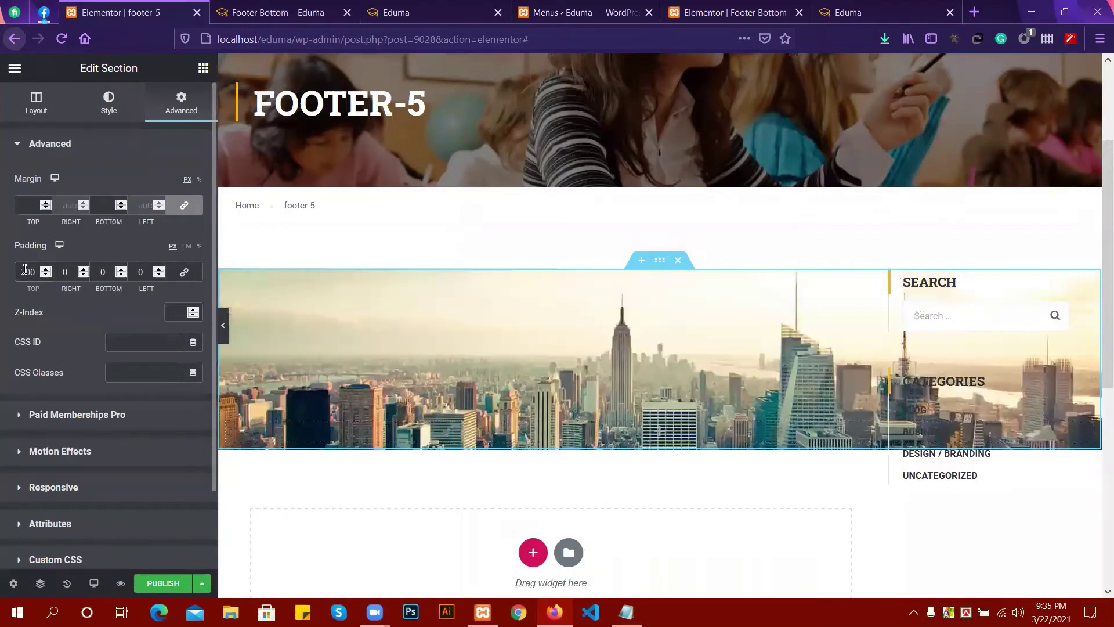
{"action": "key", "text": "BackSpace"}
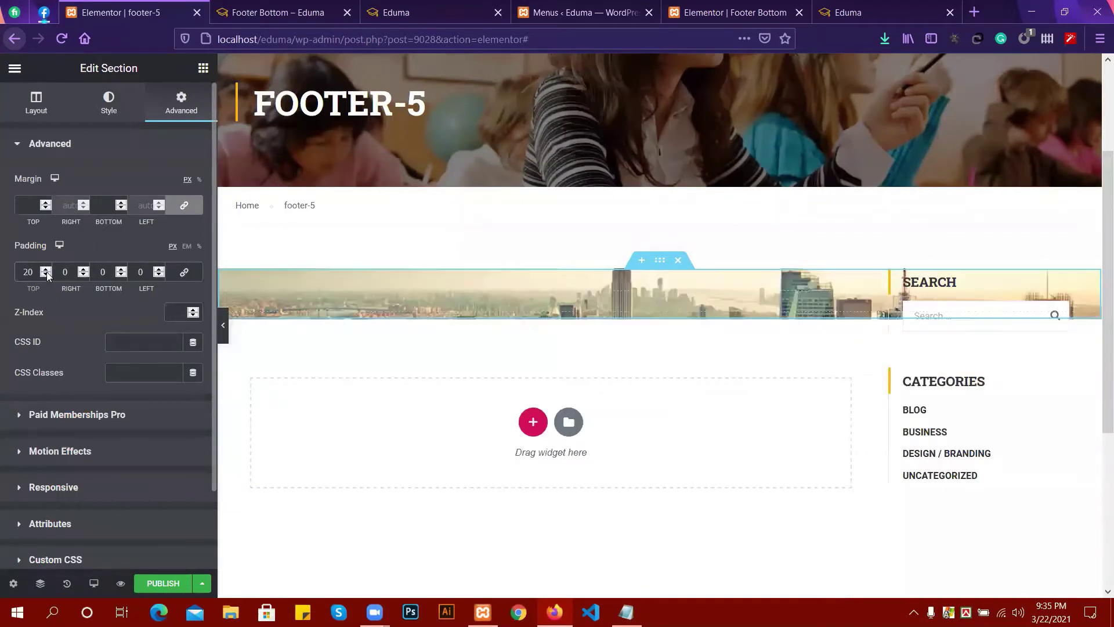
{"action": "left_click", "coordinate": [184, 272]}
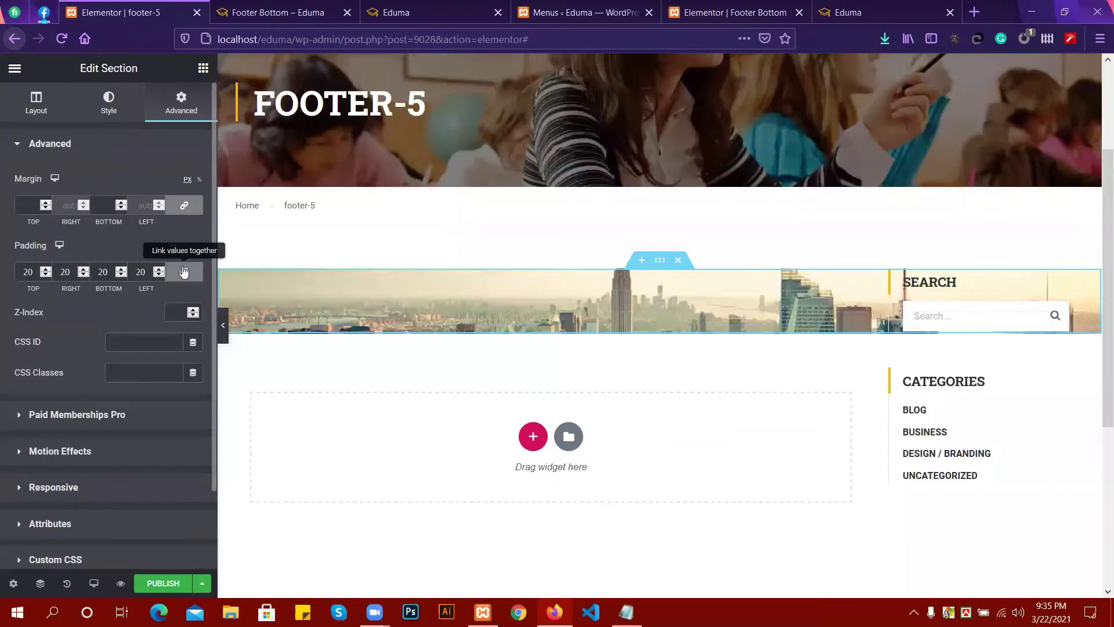
{"action": "left_click", "coordinate": [660, 305]}
{"action": "left_click_drag", "start_coordinate": [167, 213], "coordinate": [183, 235]}
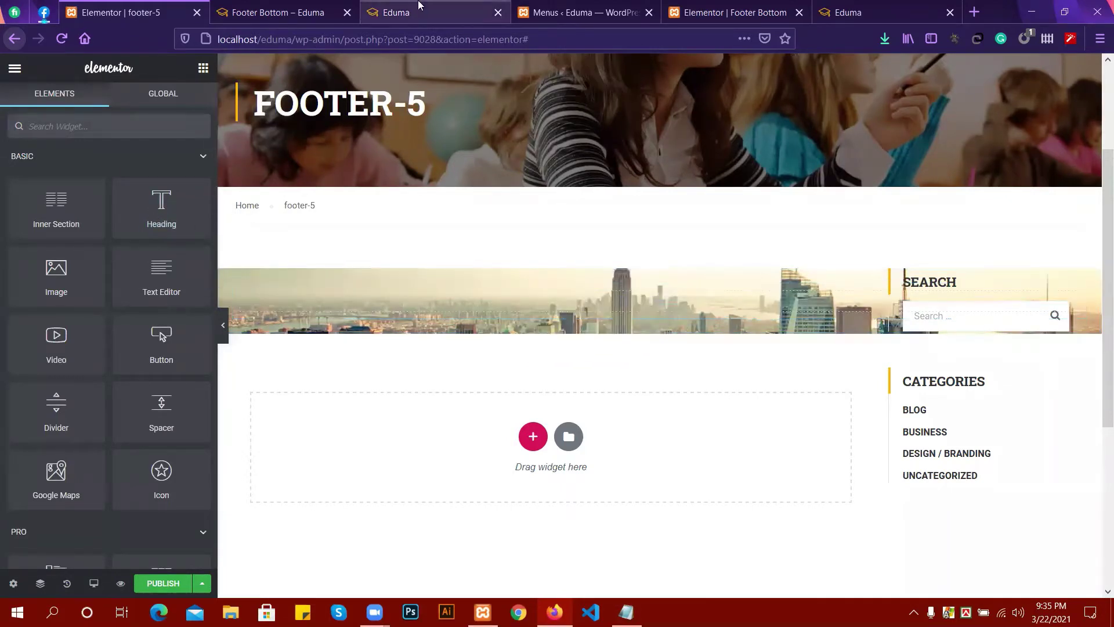
Select the live site's 'BECOME AN INSTRUCTOR?' heading, then drop a Heading widget into the skyline section.
{"action": "left_click", "coordinate": [418, 10]}
{"action": "left_click_drag", "start_coordinate": [399, 379], "coordinate": [744, 383]}
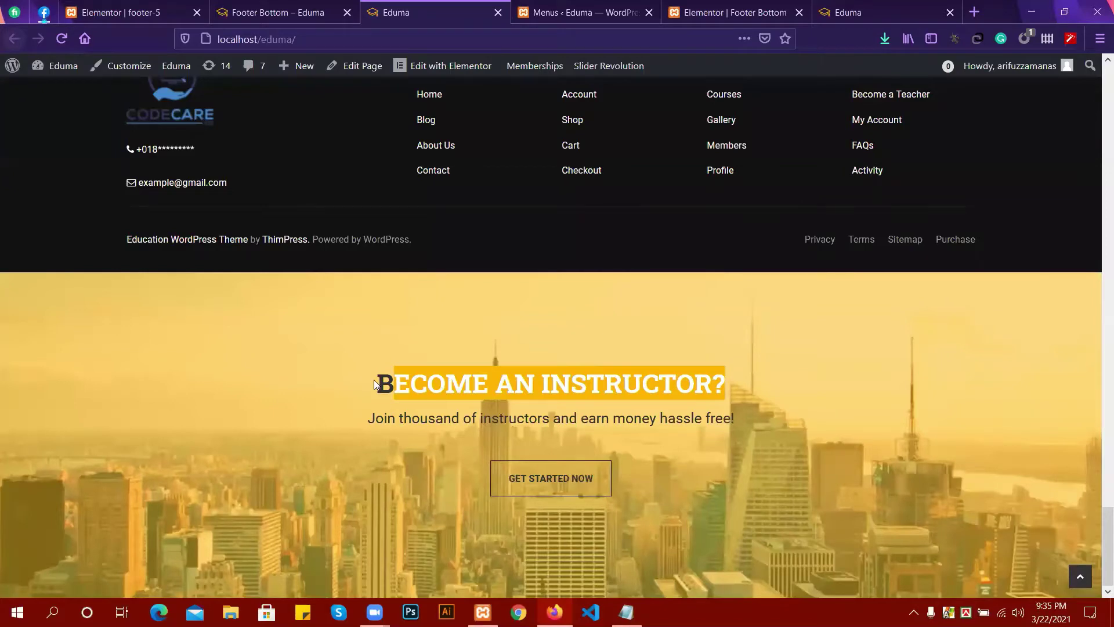
{"action": "left_click_drag", "start_coordinate": [374, 381], "coordinate": [729, 395]}
{"action": "left_click", "coordinate": [262, 12]}
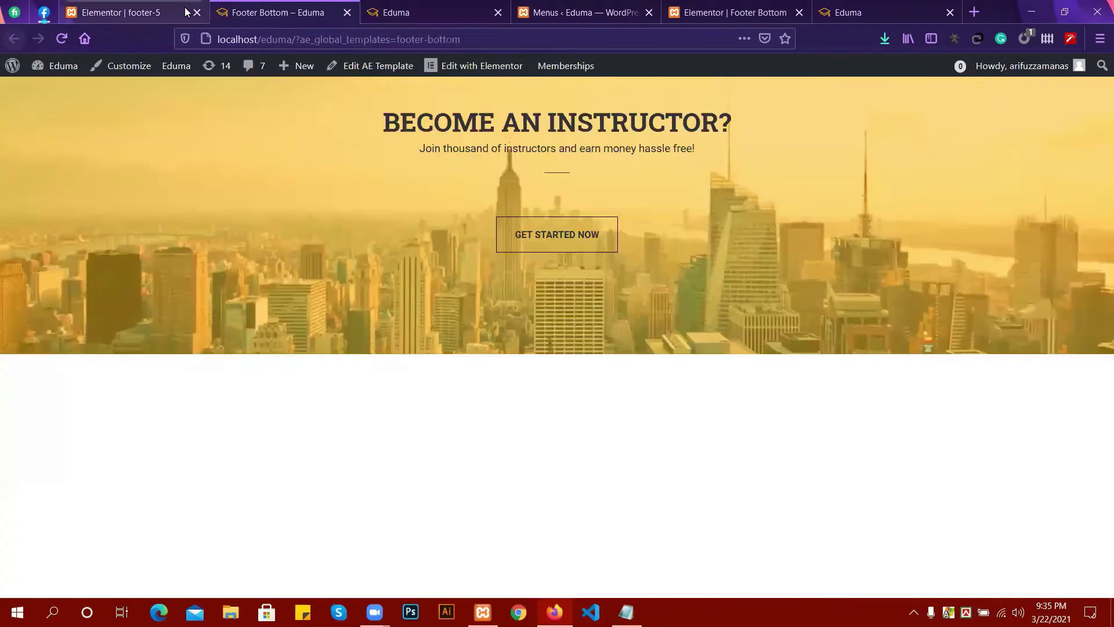
{"action": "left_click", "coordinate": [135, 11]}
{"action": "left_click_drag", "start_coordinate": [163, 206], "coordinate": [575, 301]}
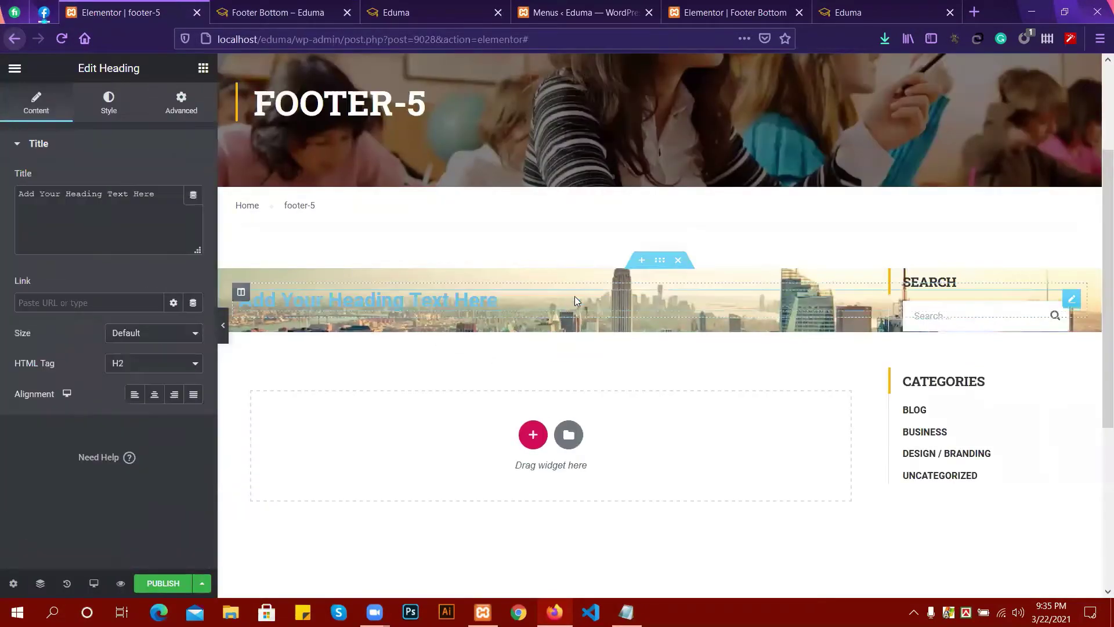
Replace the heading text with 'Become an instructor?' and set its size to XXL.
{"action": "triple_click", "coordinate": [128, 218]}
{"action": "type", "text": "Become an instructor?"}
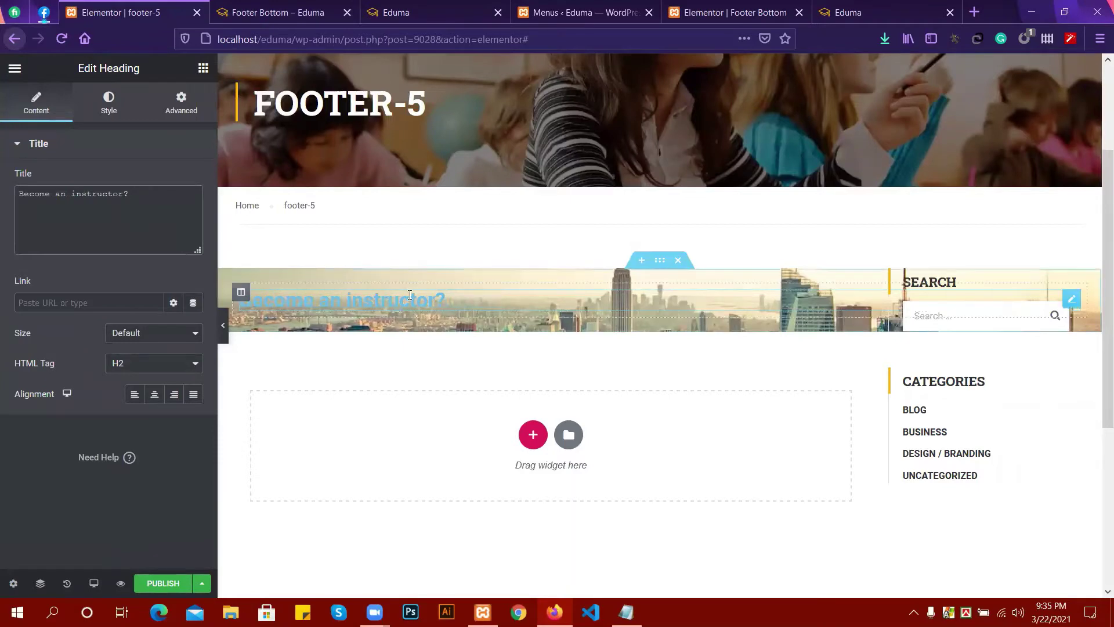
{"action": "left_click", "coordinate": [141, 362]}
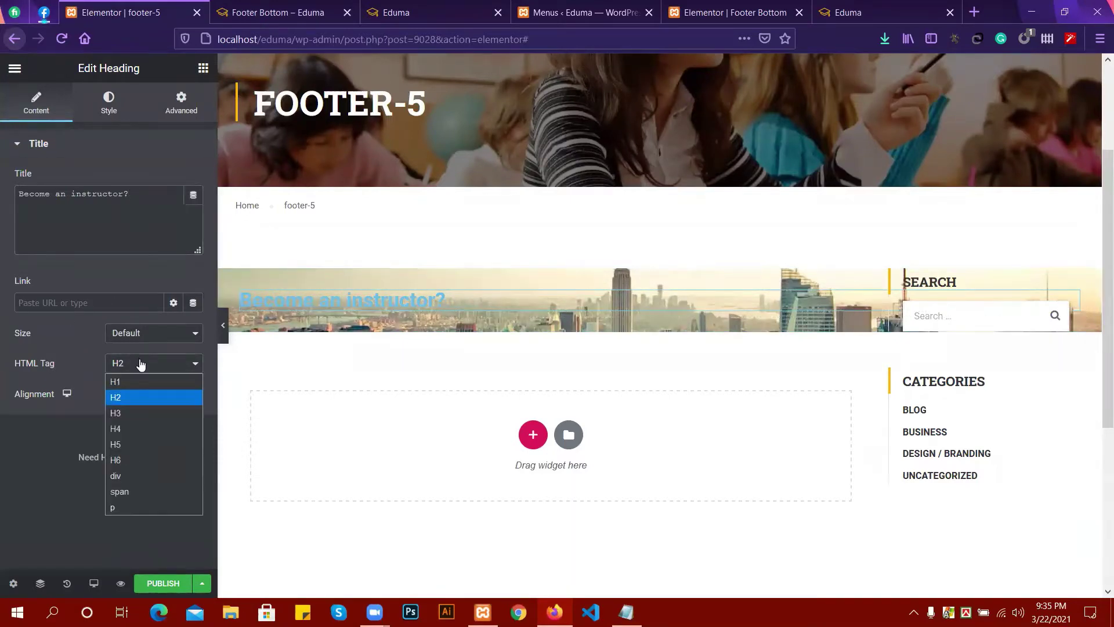
{"action": "left_click", "coordinate": [141, 363]}
{"action": "left_click", "coordinate": [139, 336]}
{"action": "left_click", "coordinate": [131, 427]}
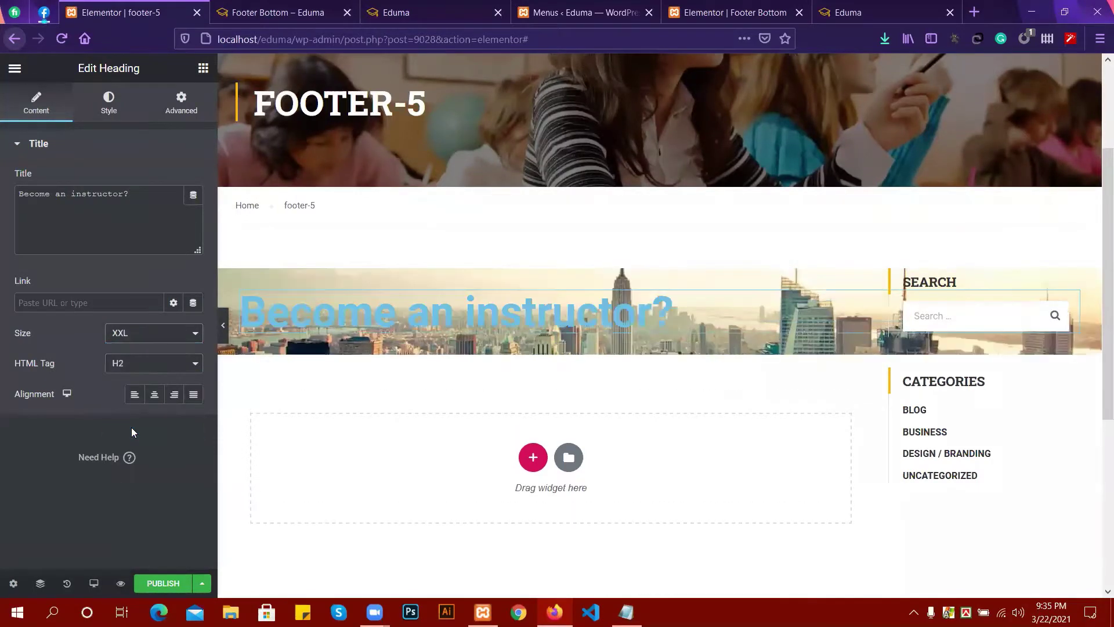
Set the heading text color to orange #FFAA00.
{"action": "left_click", "coordinate": [107, 110]}
{"action": "left_click", "coordinate": [173, 179]}
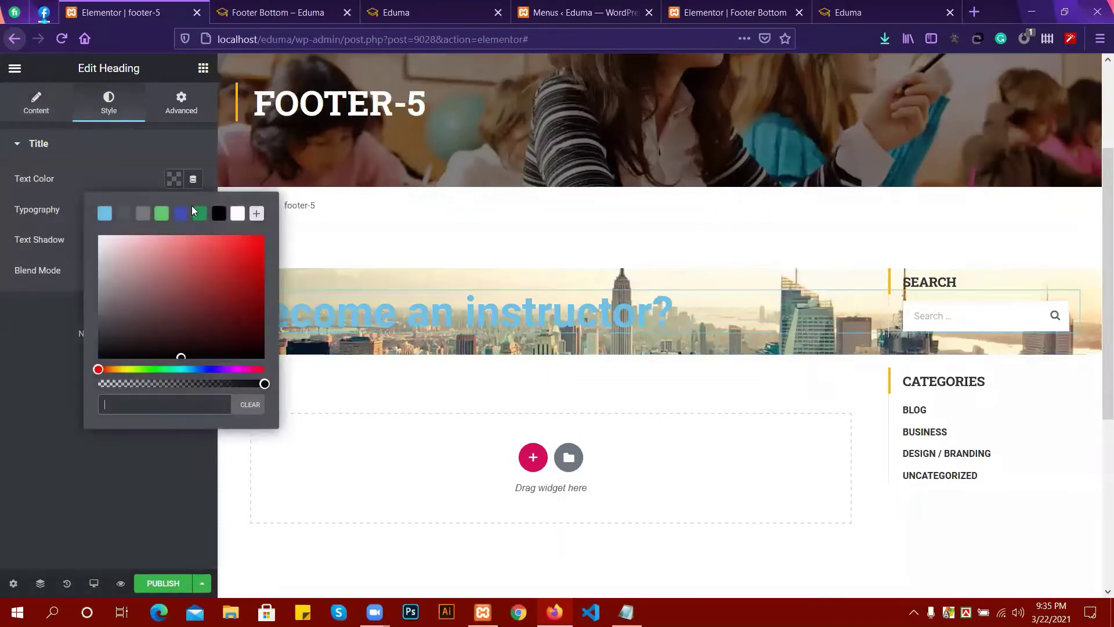
{"action": "left_click_drag", "start_coordinate": [111, 369], "coordinate": [116, 370]}
{"action": "left_click", "coordinate": [263, 239]}
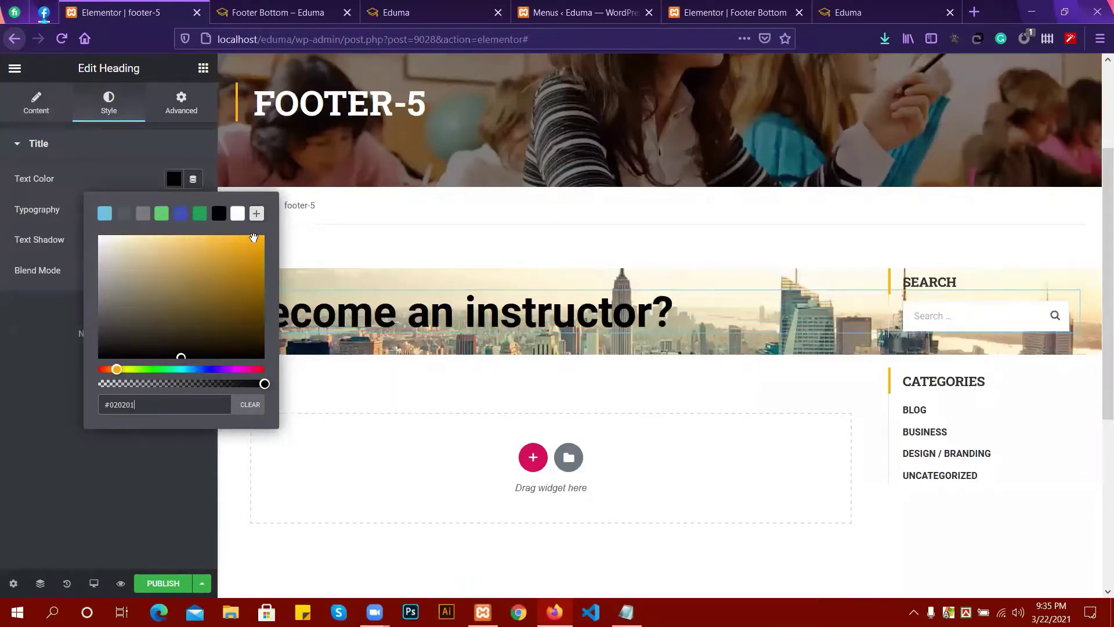
{"action": "left_click_drag", "start_coordinate": [267, 235], "coordinate": [265, 231]}
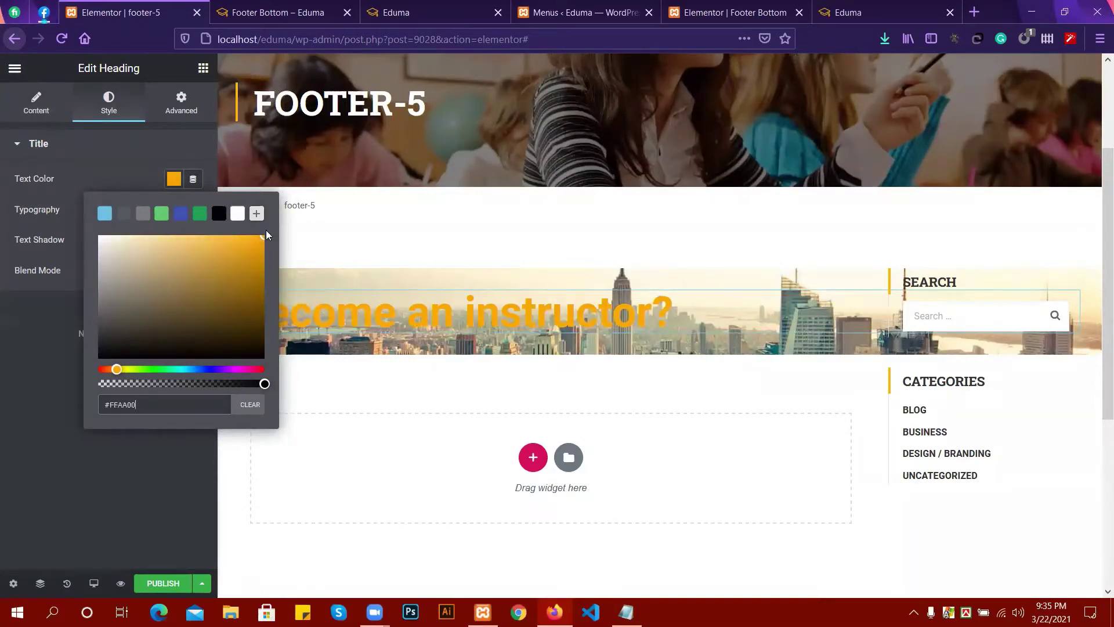
{"action": "left_click", "coordinate": [1, 369]}
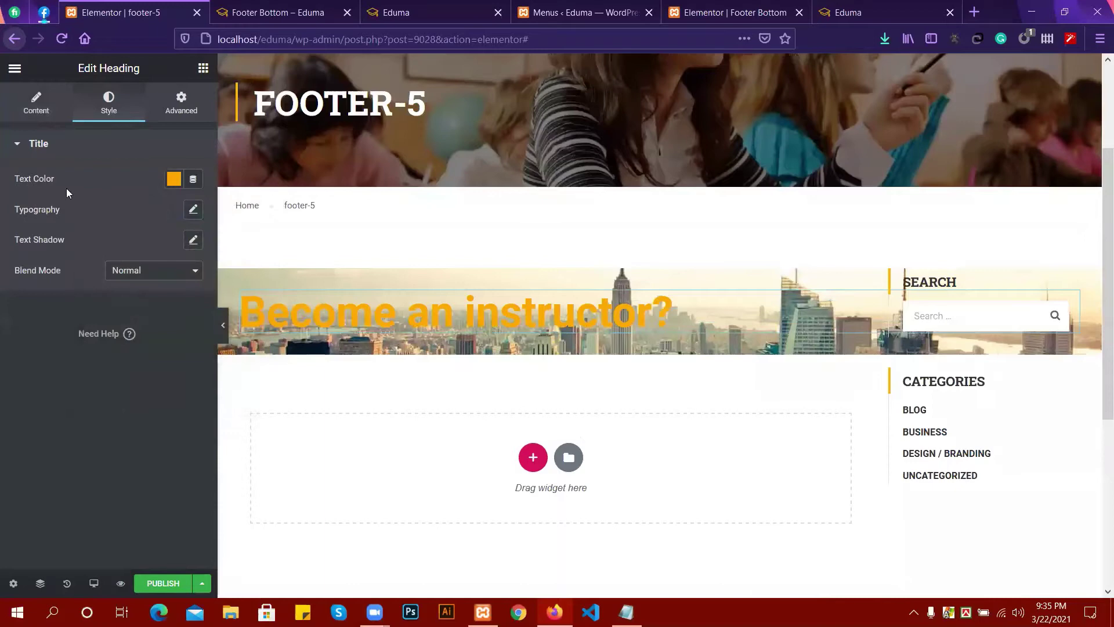
Set the heading typography to 55 px size with Capitalize transform.
{"action": "left_click", "coordinate": [193, 210]}
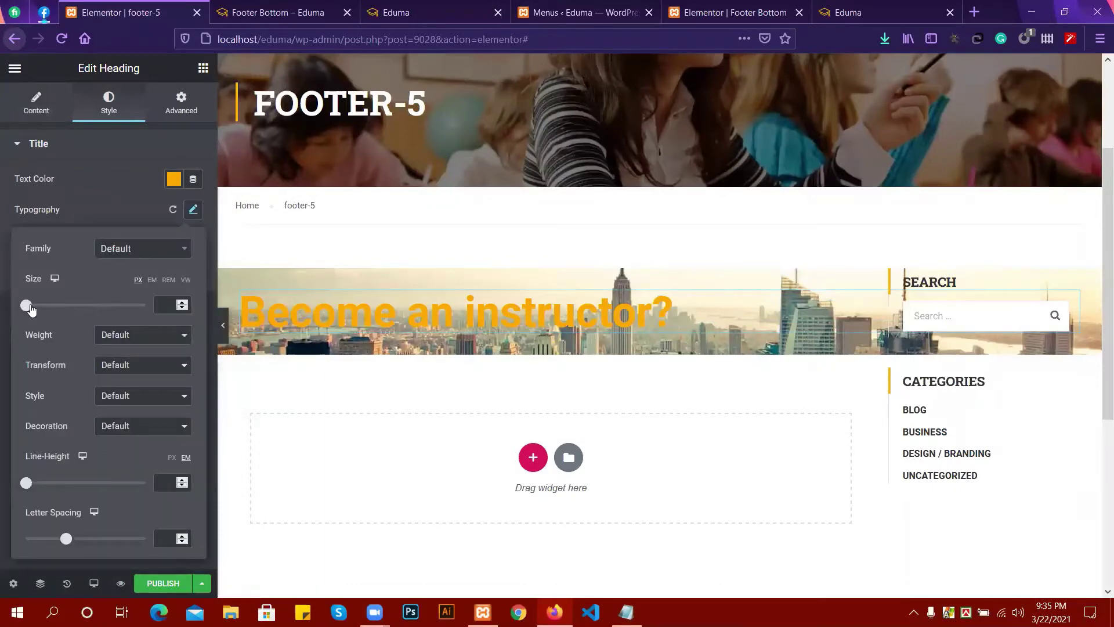
{"action": "left_click_drag", "start_coordinate": [32, 304], "coordinate": [60, 312]}
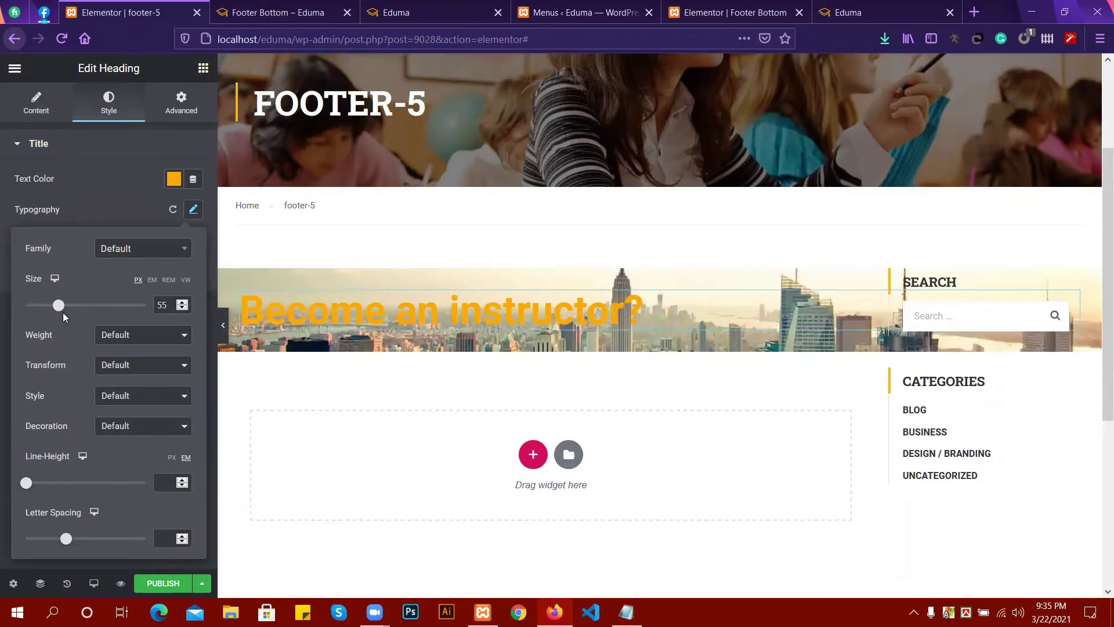
{"action": "left_click", "coordinate": [161, 341]}
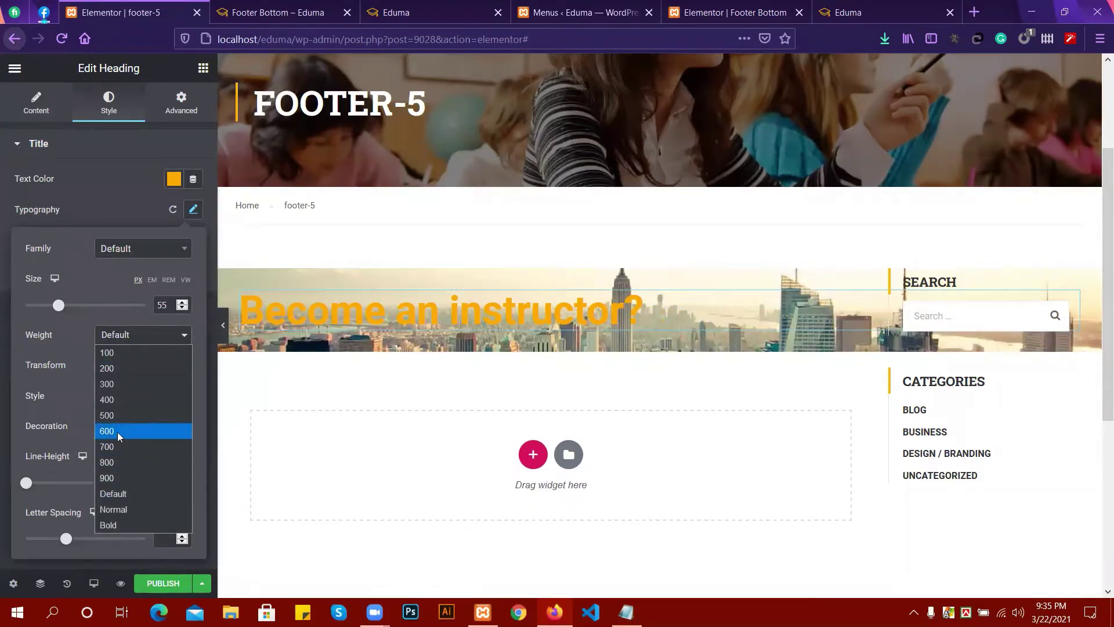
{"action": "left_click", "coordinate": [64, 322]}
{"action": "left_click", "coordinate": [160, 364]}
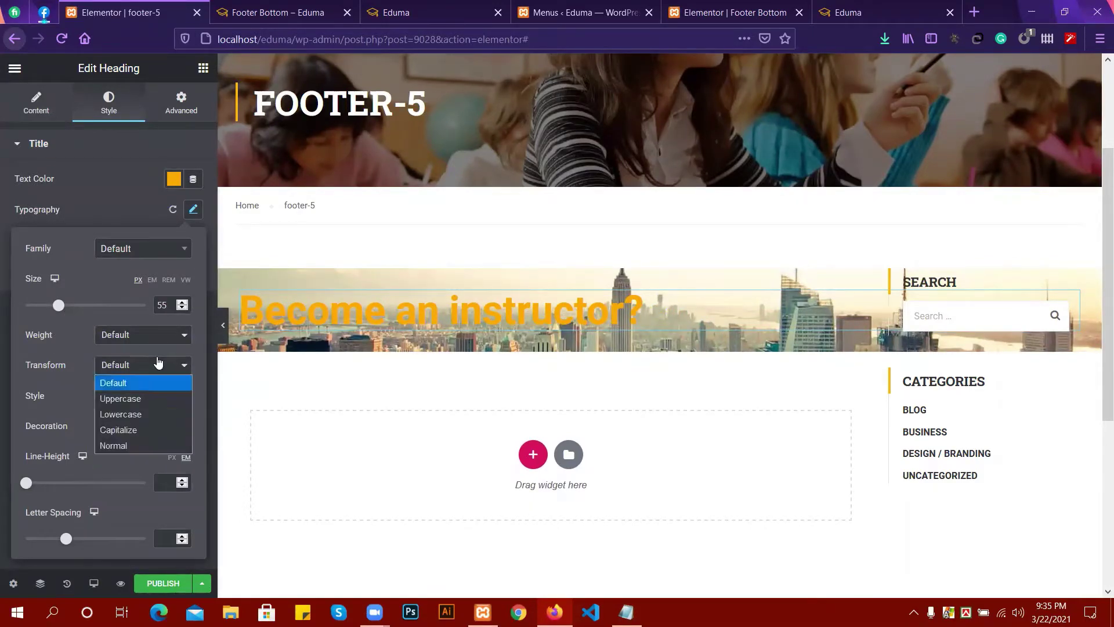
{"action": "left_click", "coordinate": [137, 399]}
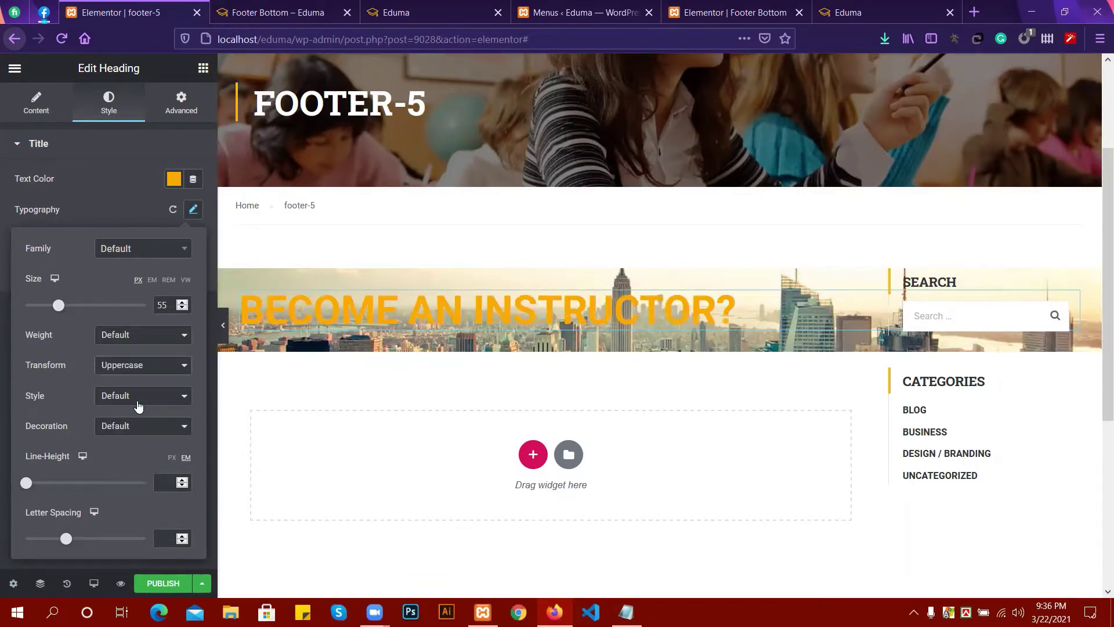
{"action": "left_click", "coordinate": [137, 366]}
{"action": "left_click", "coordinate": [134, 430]}
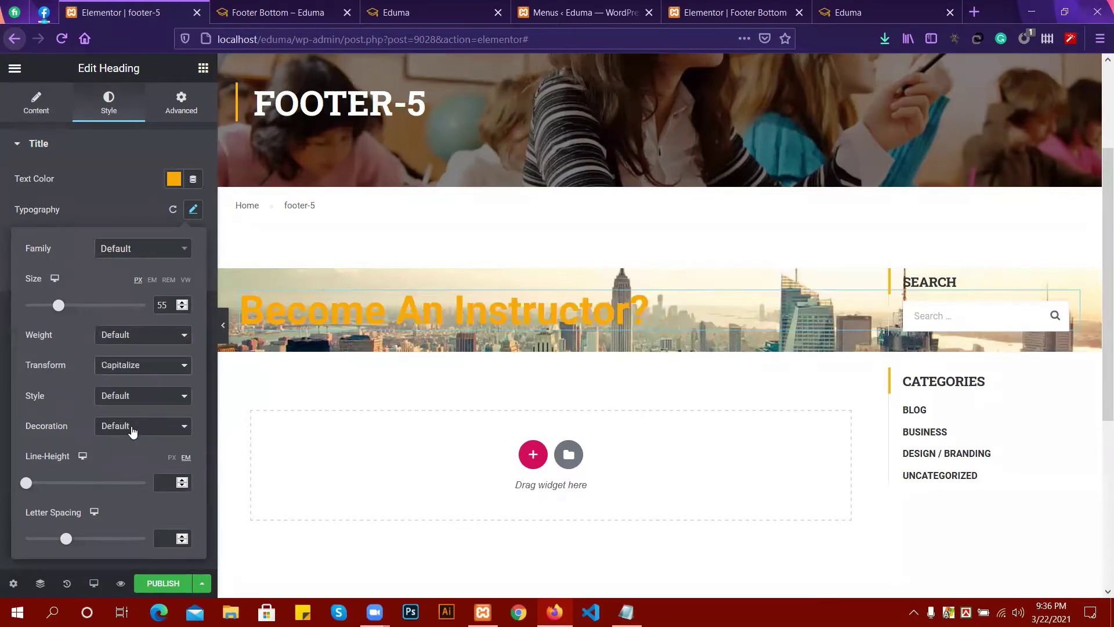
{"action": "left_click", "coordinate": [107, 402]}
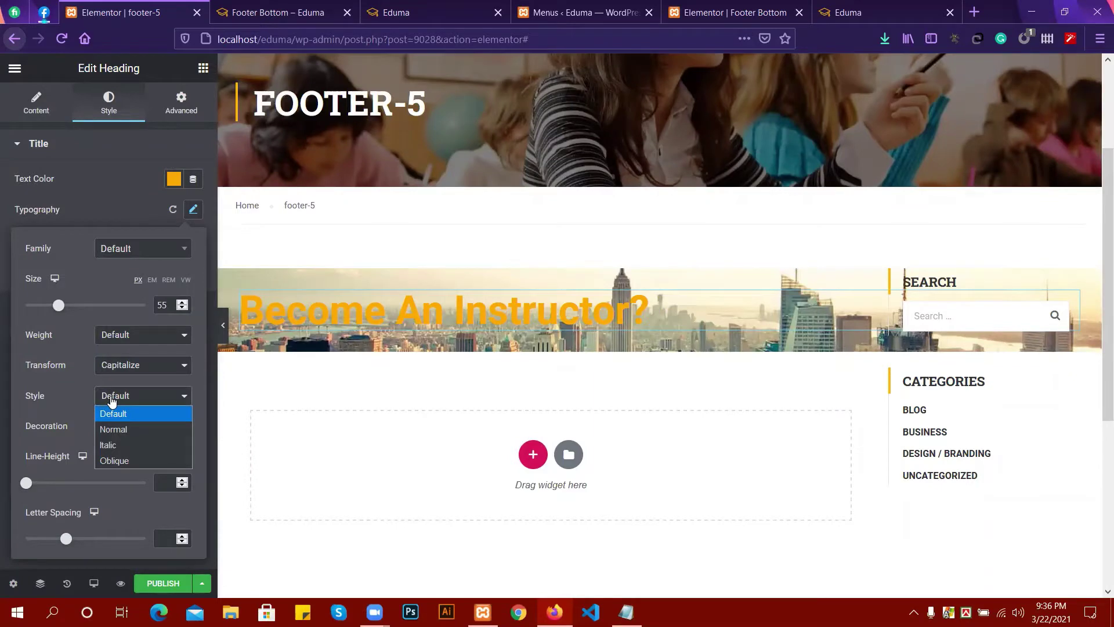
{"action": "left_click", "coordinate": [65, 394]}
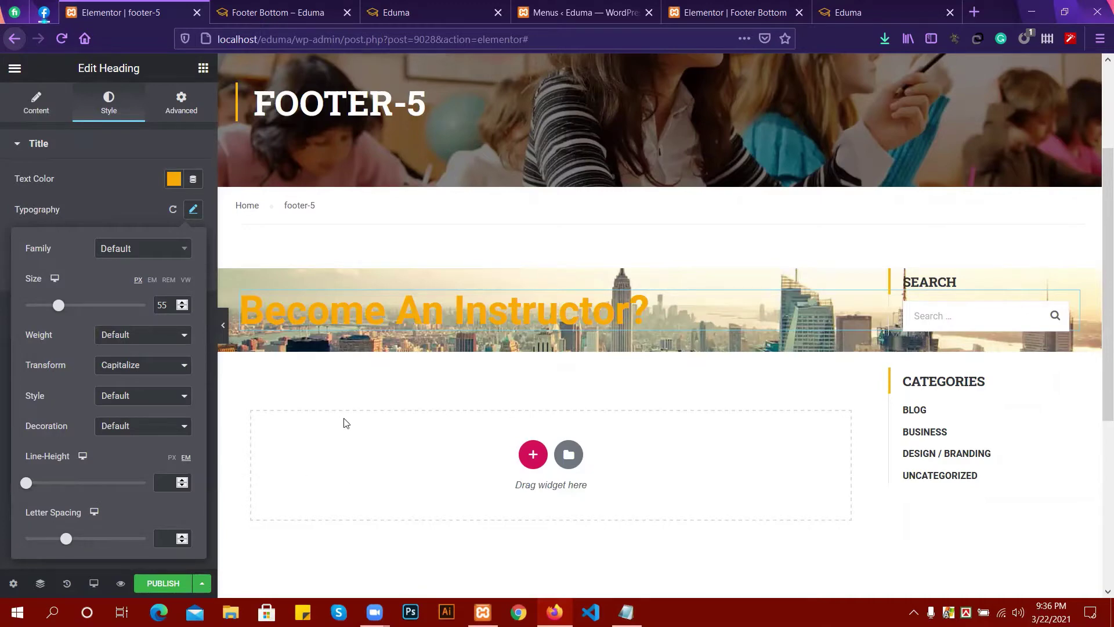
{"action": "left_click", "coordinate": [120, 249]}
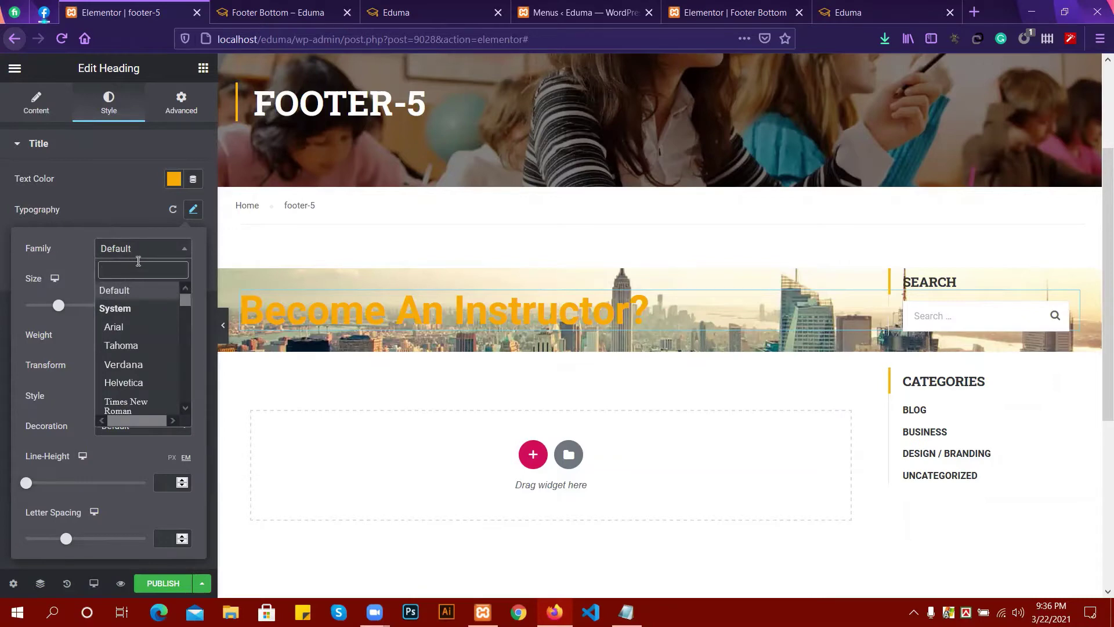
{"action": "left_click", "coordinate": [138, 251]}
{"action": "left_click", "coordinate": [118, 180]}
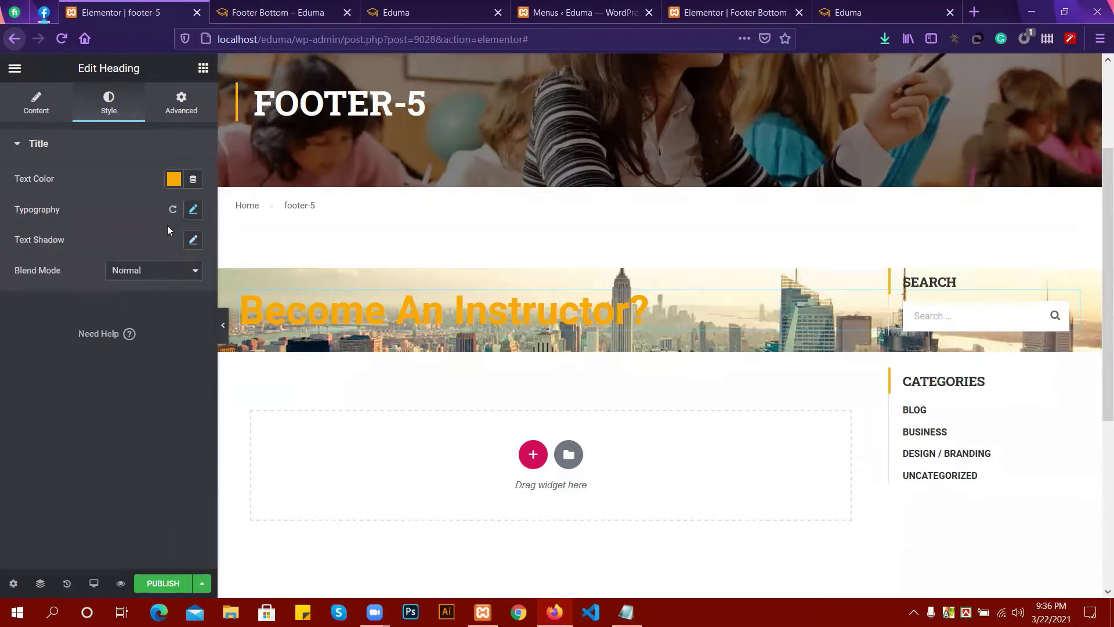
Set the orange 'Become An Instructor?' heading's alignment to Center in its Content settings.
{"action": "left_click", "coordinate": [30, 114]}
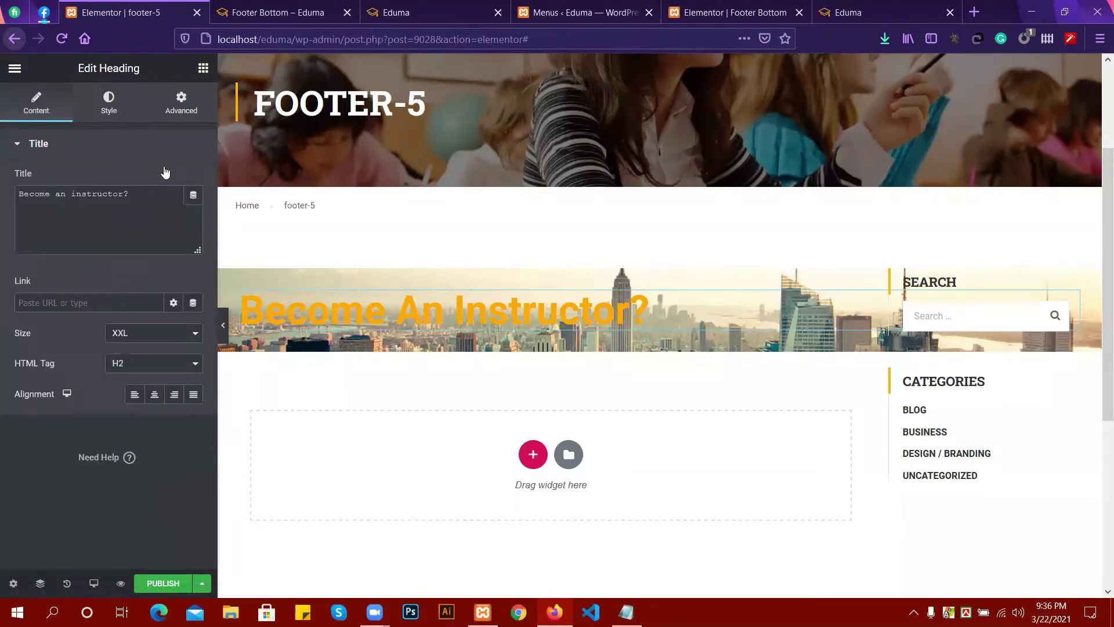
{"action": "left_click", "coordinate": [156, 396]}
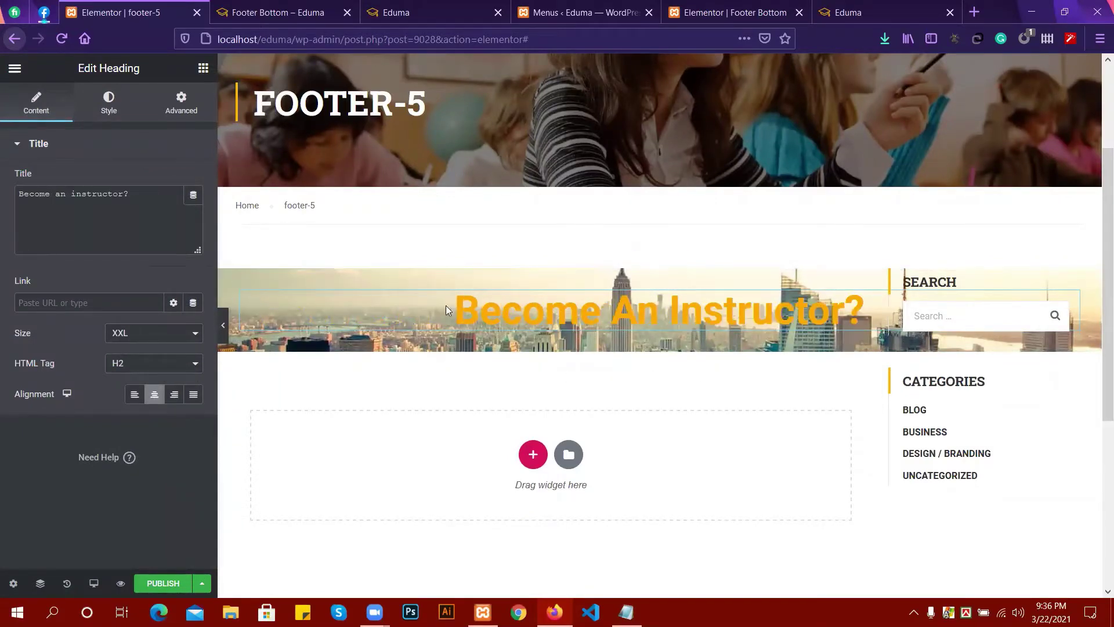
{"action": "left_click", "coordinate": [104, 116]}
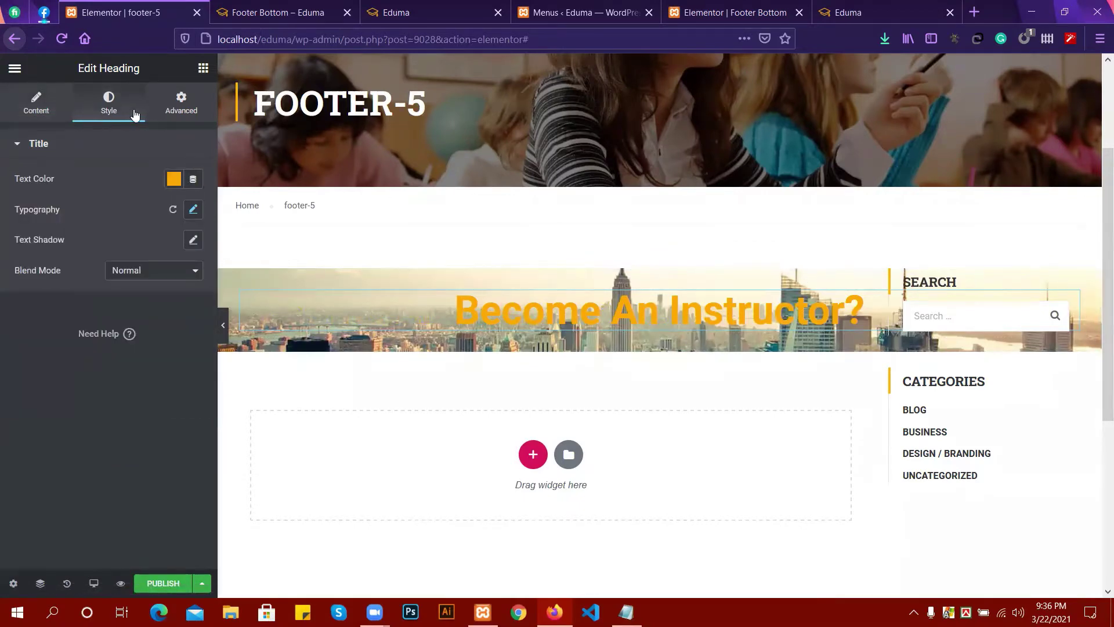
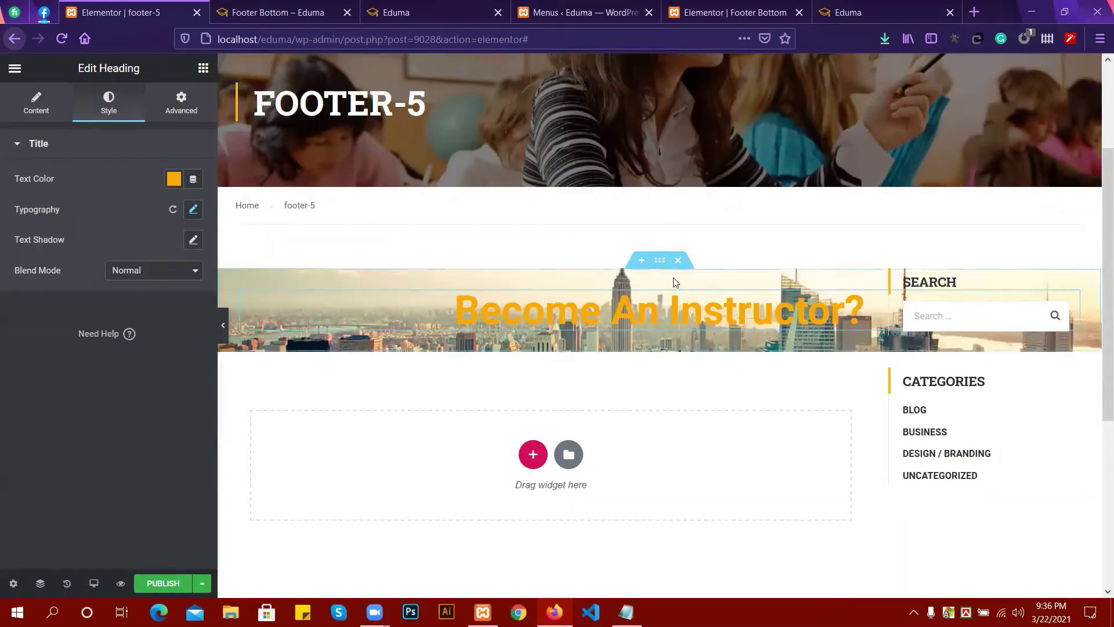
Give the city-image section a Classic black background overlay at 0.5 opacity.
{"action": "left_click", "coordinate": [659, 260]}
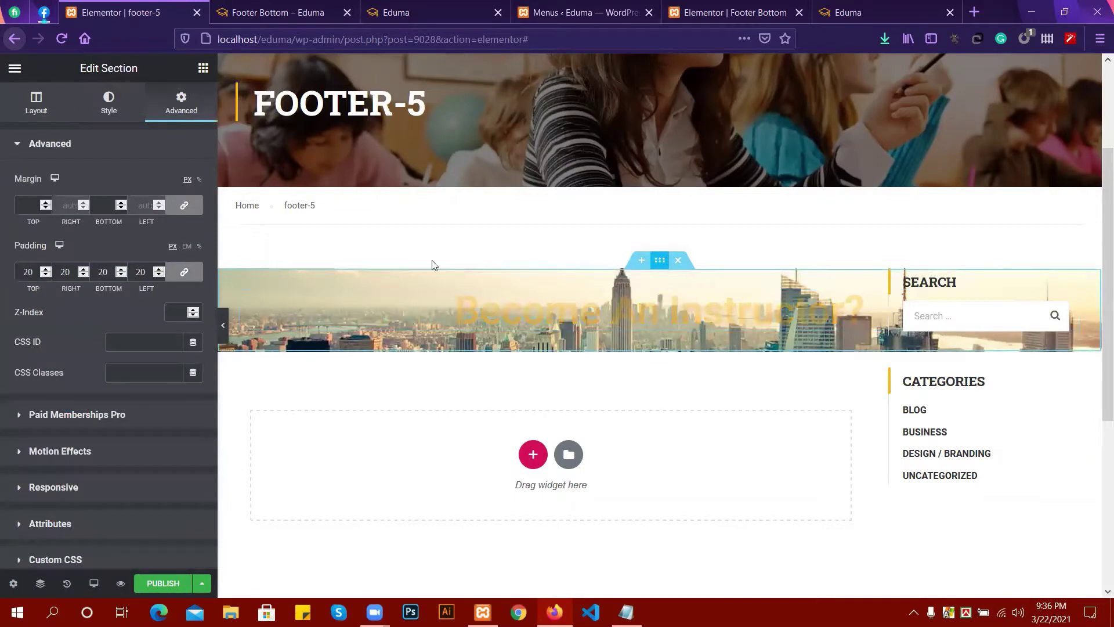
{"action": "left_click", "coordinate": [107, 112]}
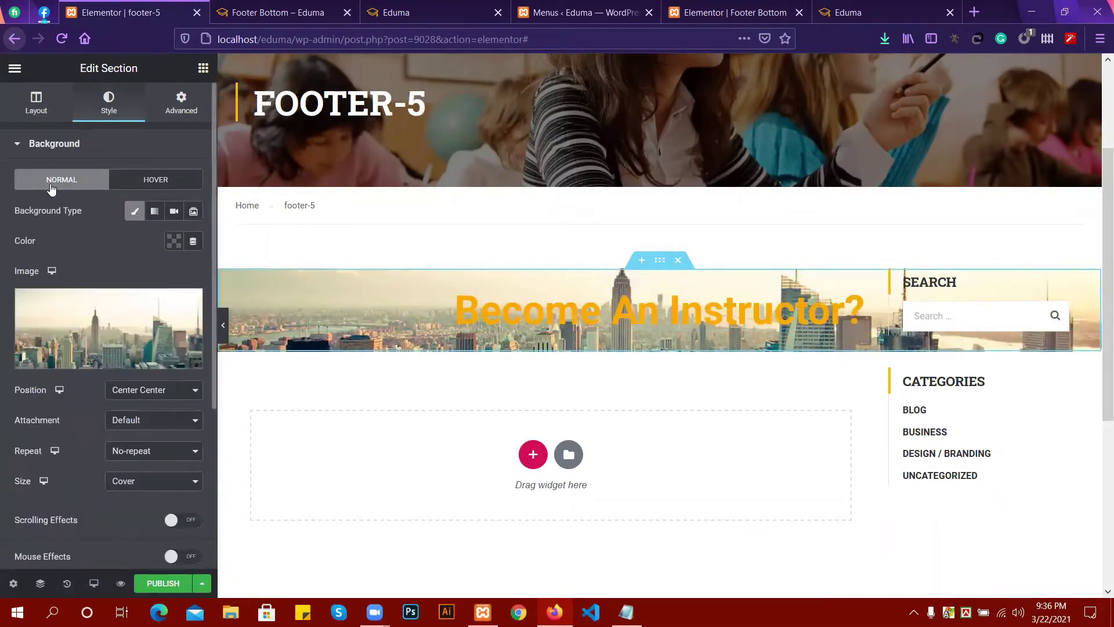
{"action": "left_click", "coordinate": [65, 145]}
{"action": "left_click", "coordinate": [66, 184]}
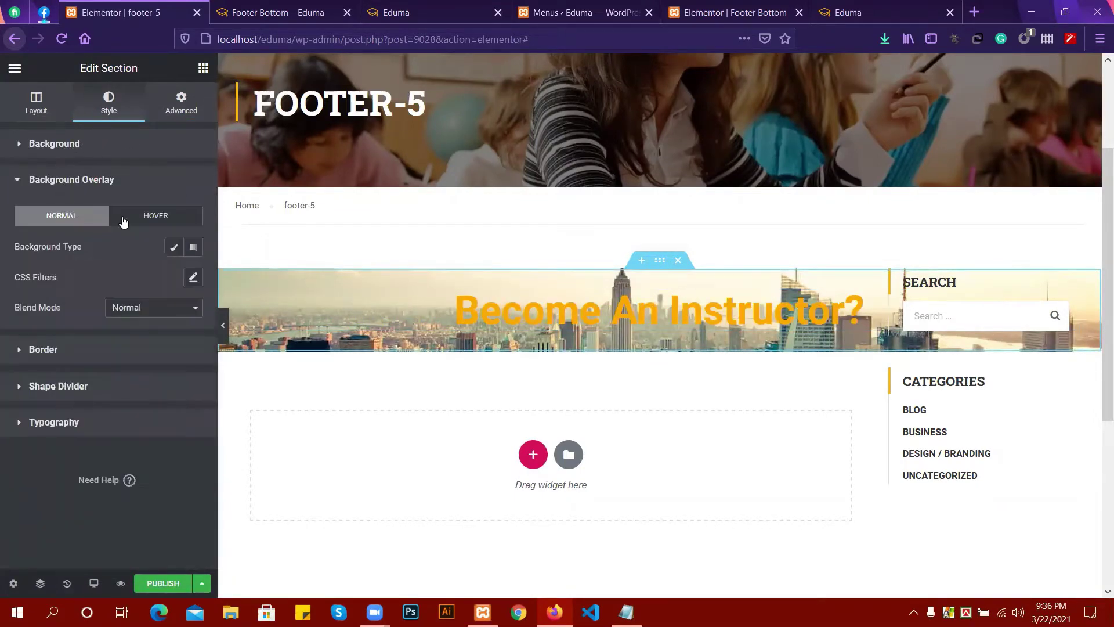
{"action": "left_click", "coordinate": [173, 246]}
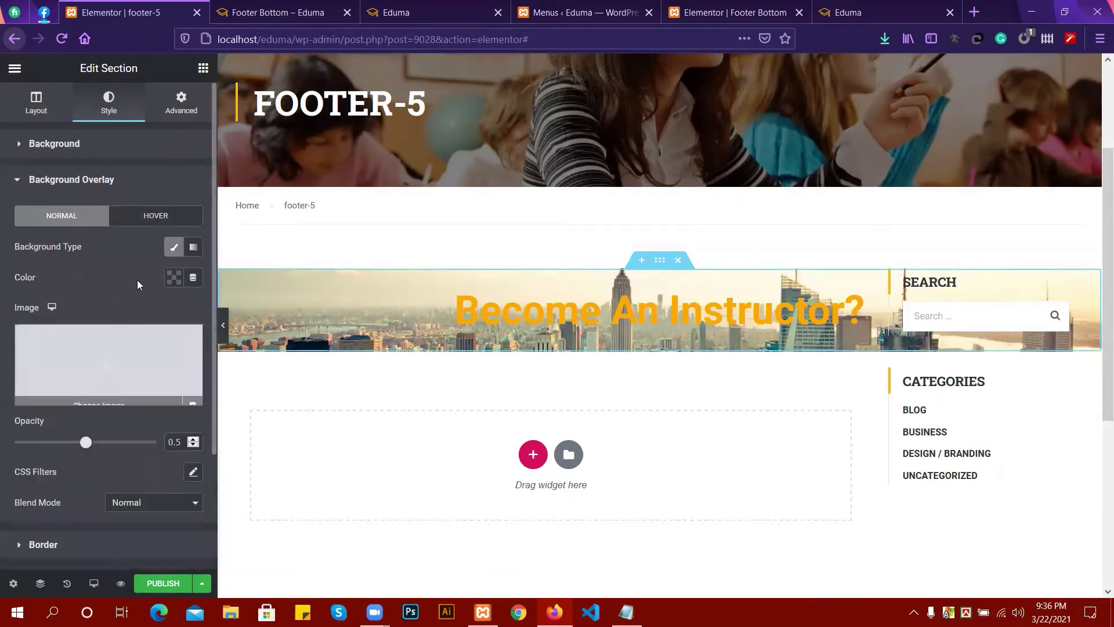
{"action": "left_click", "coordinate": [174, 277]}
{"action": "left_click", "coordinate": [219, 312]}
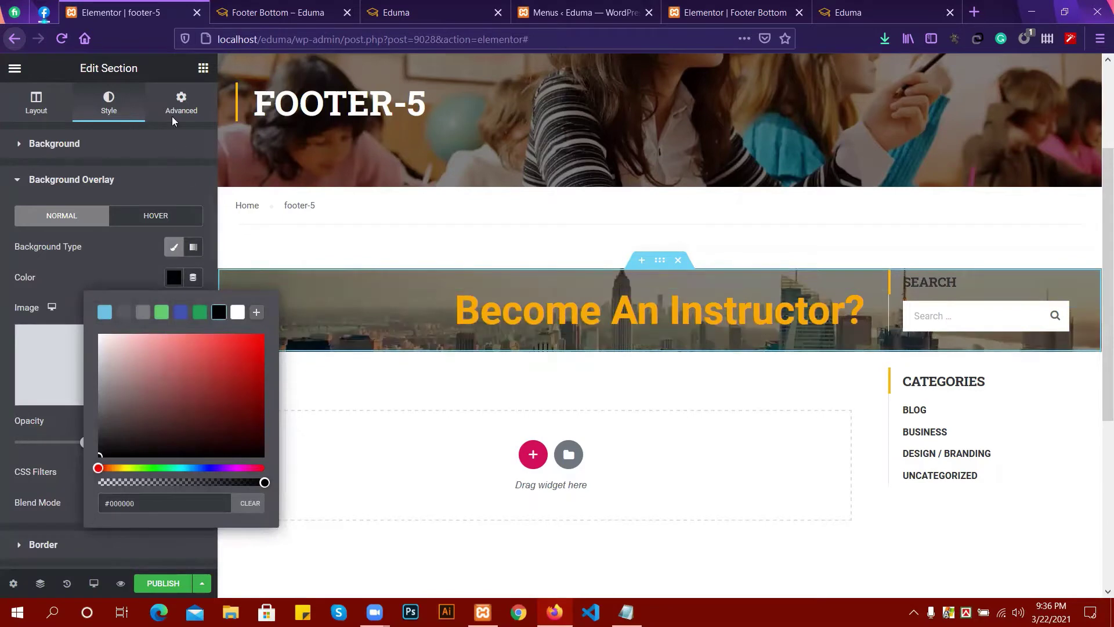
{"action": "left_click", "coordinate": [36, 103]}
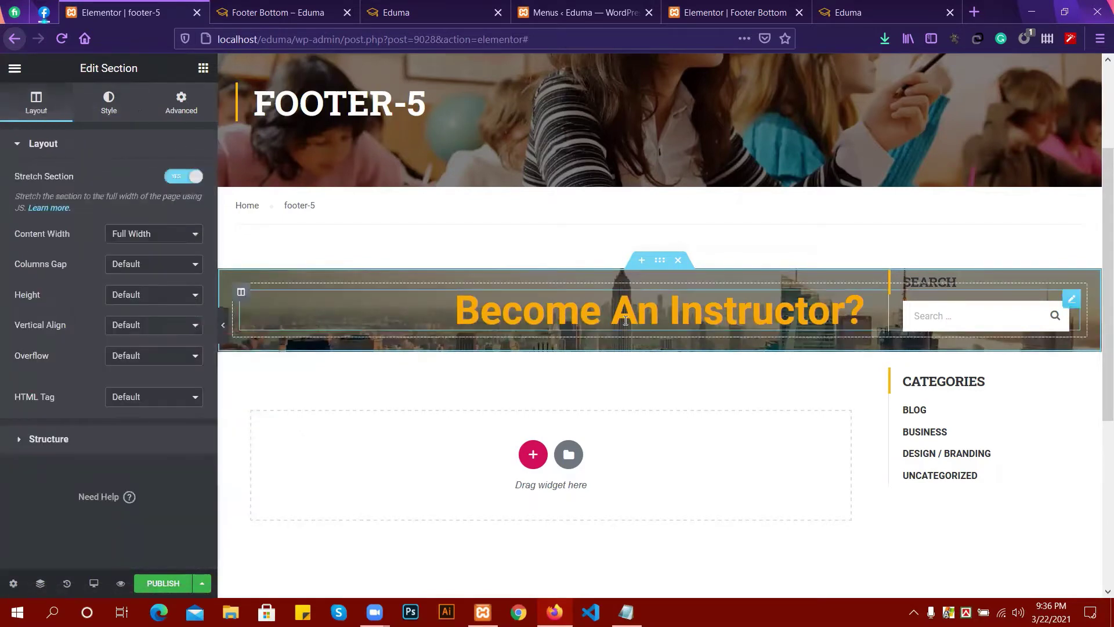
{"action": "left_click", "coordinate": [626, 319]}
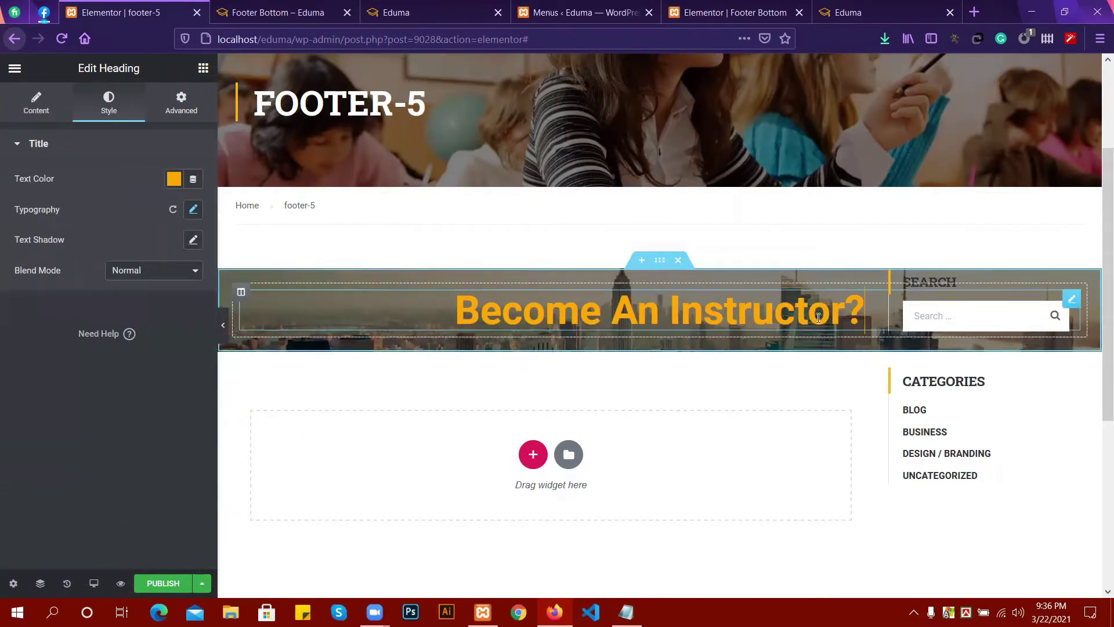
{"action": "left_click", "coordinate": [203, 68]}
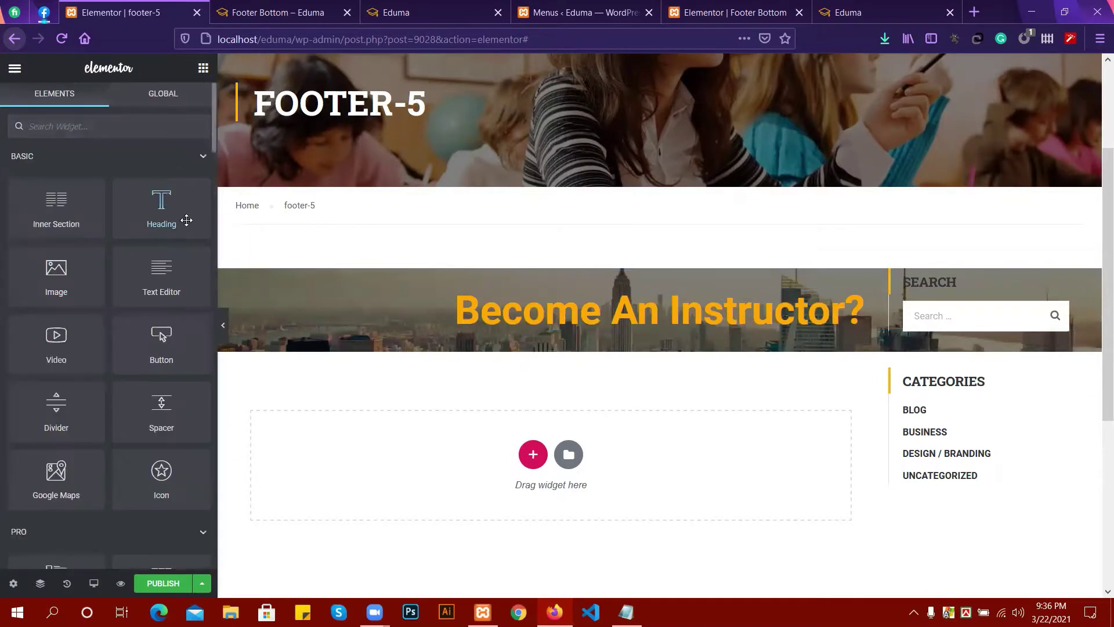
Add a Heading widget below the title and copy the subtitle line from the live site.
{"action": "left_click_drag", "start_coordinate": [184, 219], "coordinate": [566, 310]}
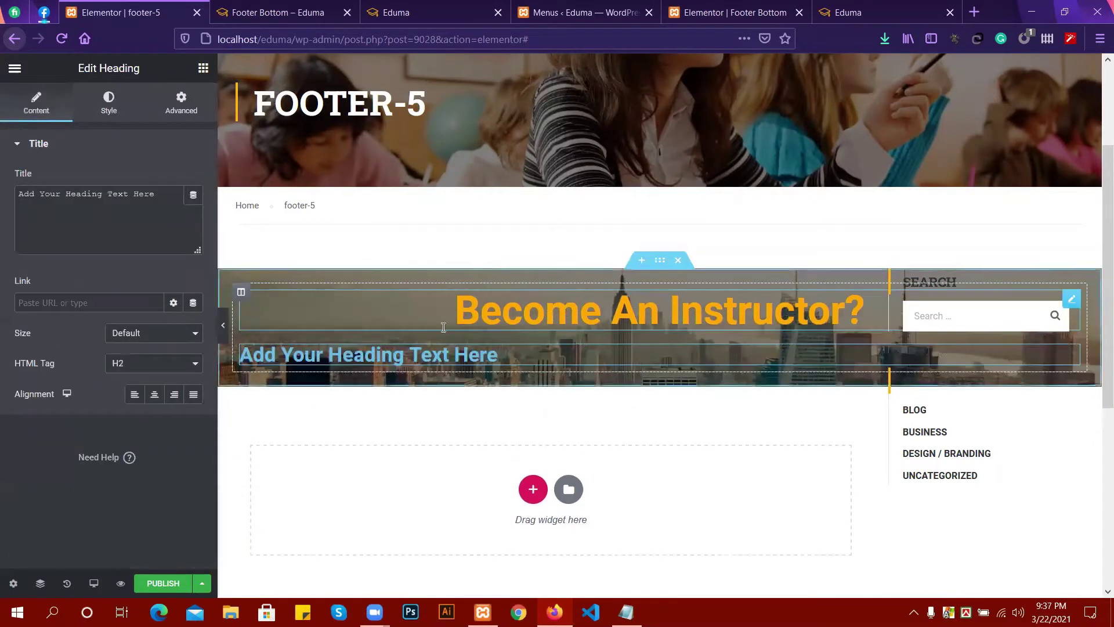
{"action": "left_click", "coordinate": [410, 5]}
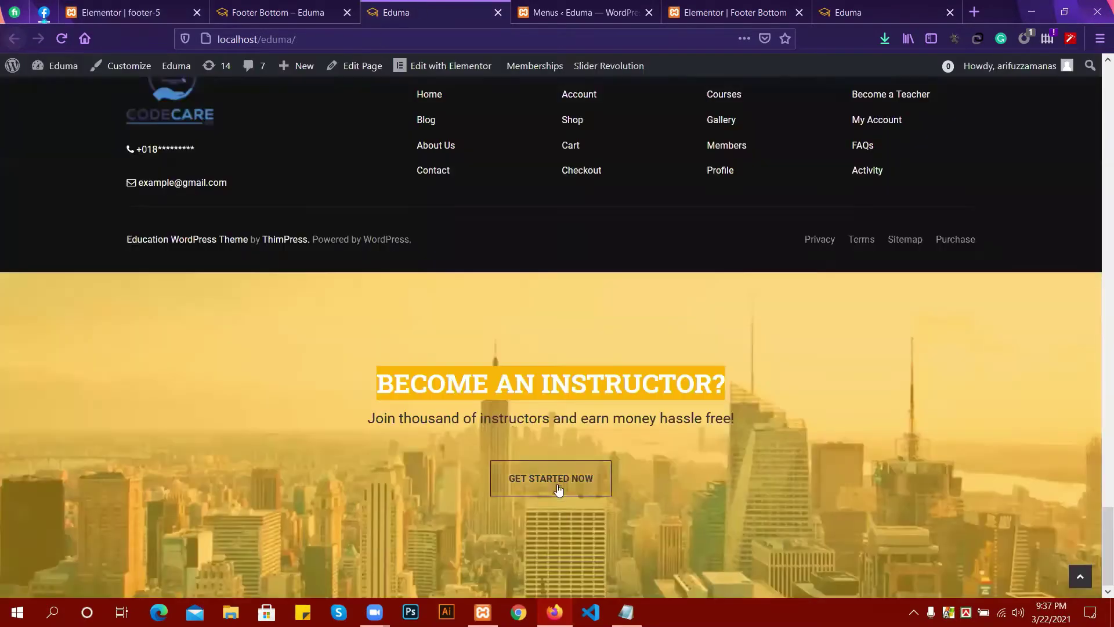
{"action": "left_click", "coordinate": [371, 419]}
{"action": "key", "text": "shift+Right"}
{"action": "key", "text": "shift+Right"}
{"action": "key", "text": "shift+Right"}
{"action": "key", "text": "shift+Right"}
{"action": "key", "text": "shift+Right"}
{"action": "key", "text": "shift+Right"}
{"action": "key", "text": "shift+Right"}
{"action": "key", "text": "shift+Right"}
{"action": "key", "text": "shift+Right"}
{"action": "key", "text": "shift+Right"}
{"action": "key", "text": "shift+Right"}
{"action": "key", "text": "shift+Right"}
{"action": "key", "text": "shift+Right"}
{"action": "key", "text": "shift+Right"}
{"action": "key", "text": "shift+Right"}
{"action": "key", "text": "shift+Right"}
{"action": "key", "text": "shift+Right"}
{"action": "key", "text": "shift+Right"}
{"action": "key", "text": "shift+Right"}
{"action": "key", "text": "shift+Right"}
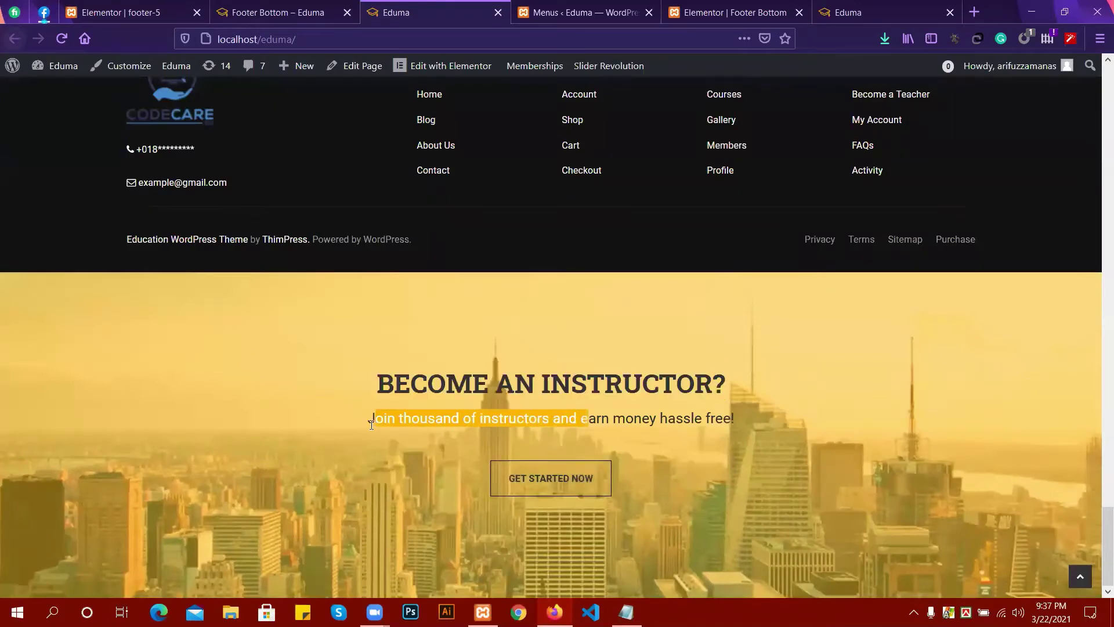
{"action": "left_click_drag", "start_coordinate": [396, 419], "coordinate": [737, 419]}
{"action": "key", "text": "ctrl+c"}
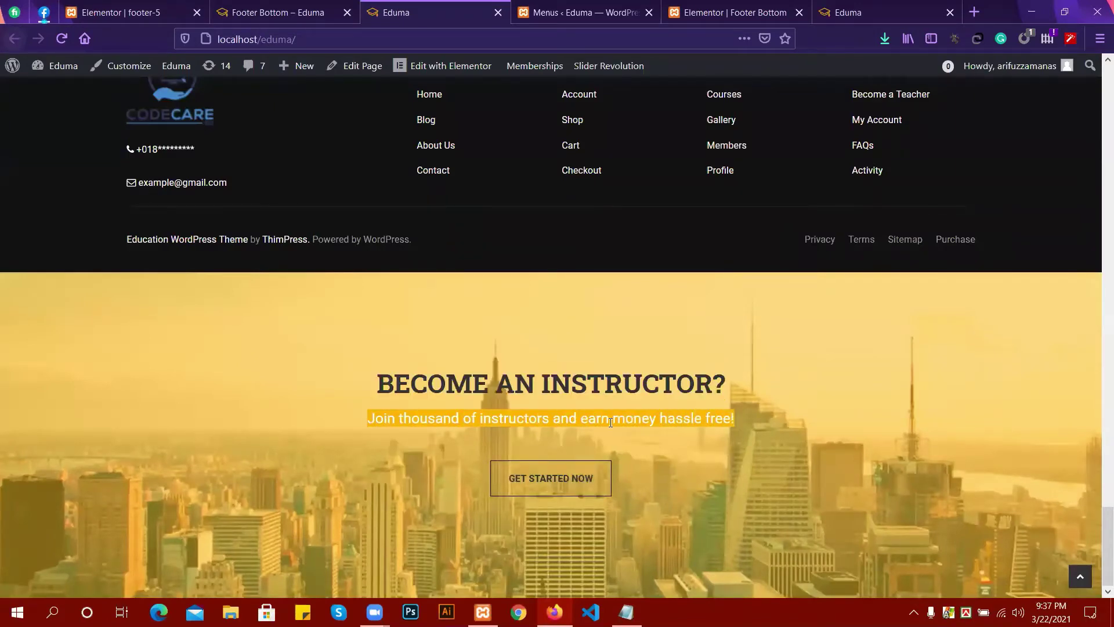
{"action": "left_click", "coordinate": [227, 6]}
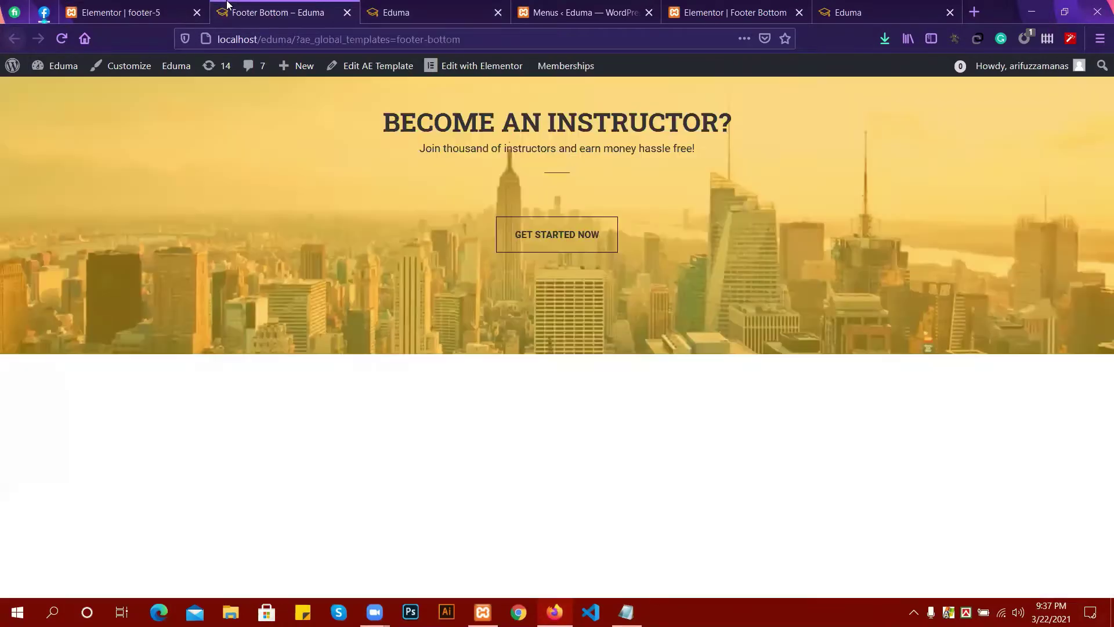
{"action": "left_click", "coordinate": [101, 5]}
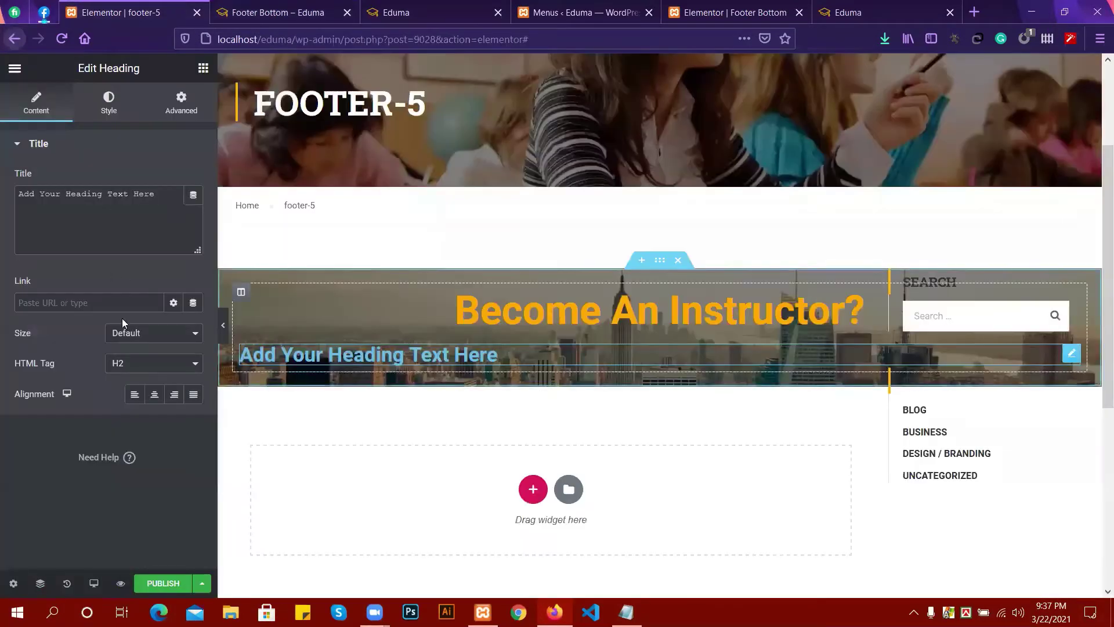
Make the heading read 'Join thousand of instructors and earn money hassle free!' as a centred H3.
{"action": "left_click_drag", "start_coordinate": [168, 194], "coordinate": [6, 197]}
{"action": "key", "text": "ctrl+v"}
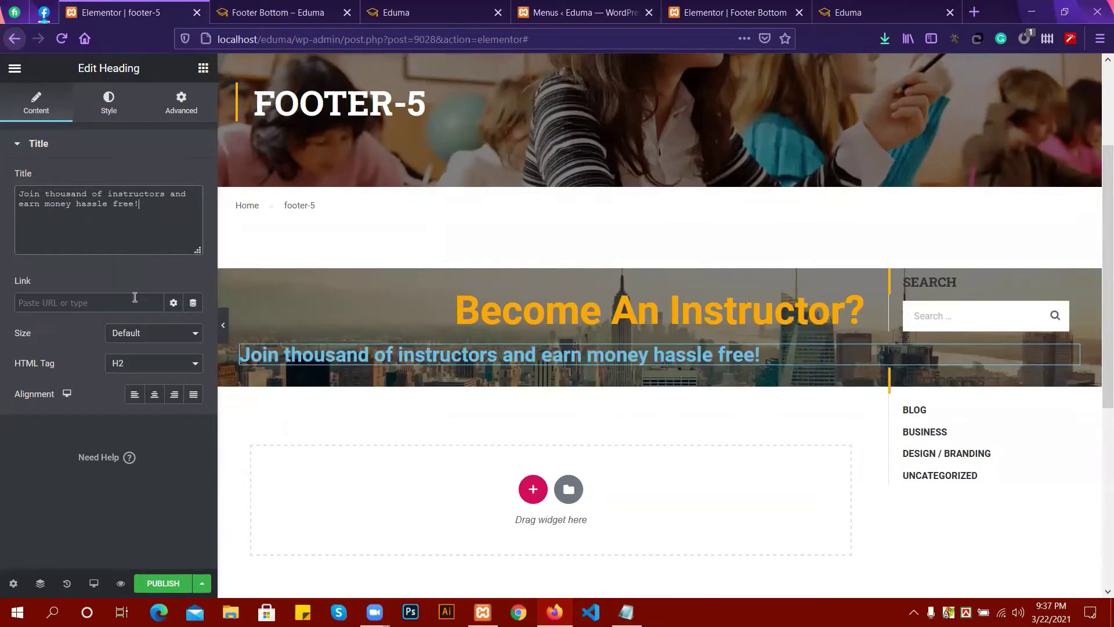
{"action": "left_click", "coordinate": [144, 357]}
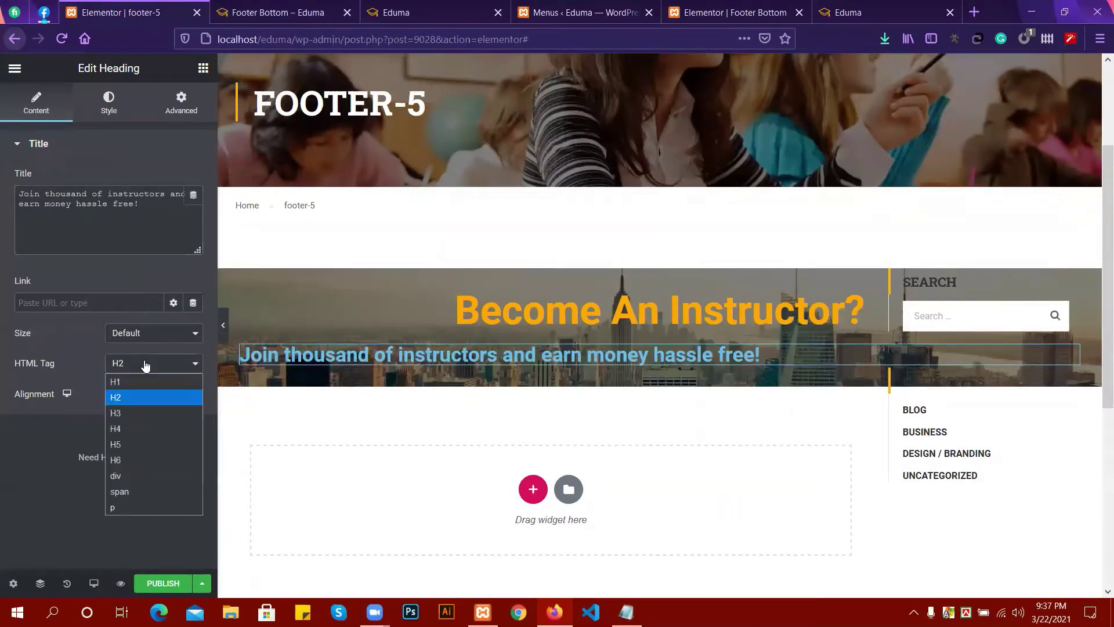
{"action": "left_click", "coordinate": [127, 411]}
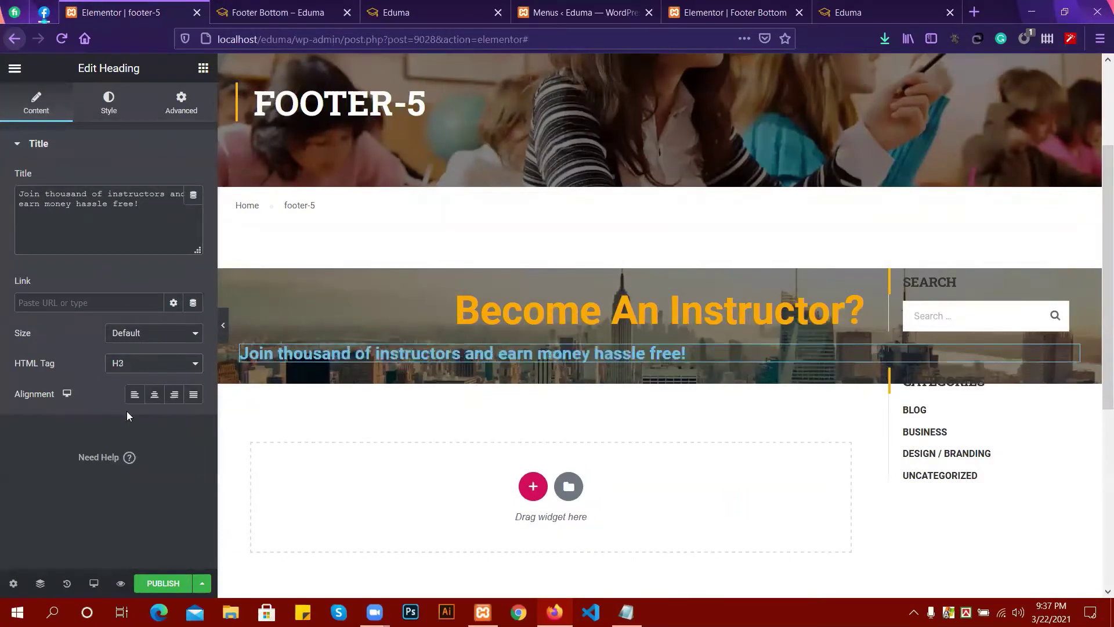
{"action": "left_click", "coordinate": [155, 394]}
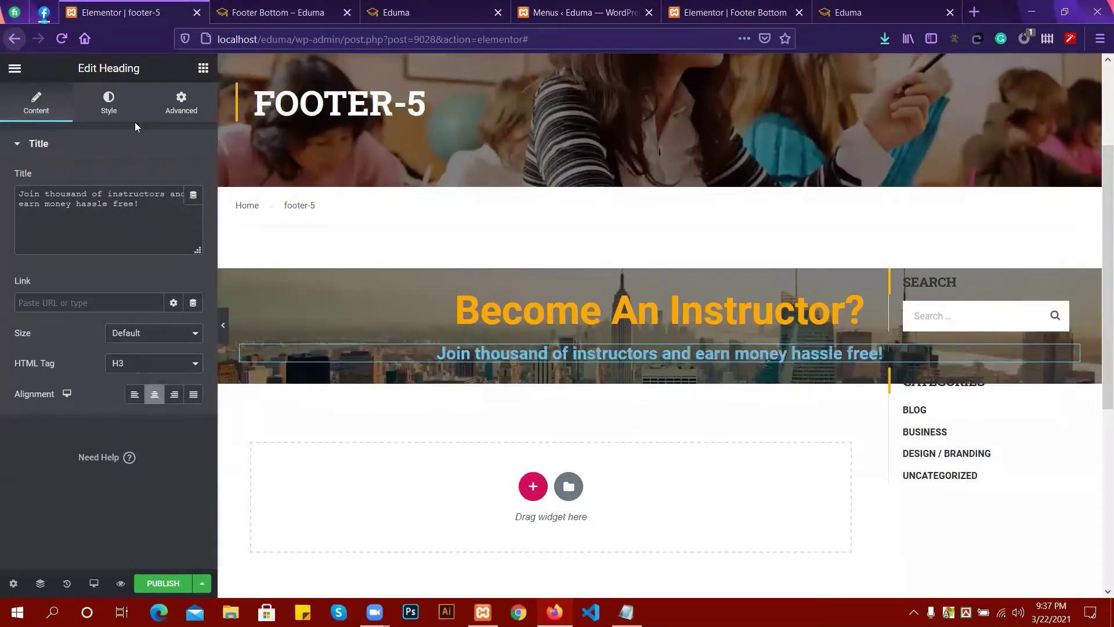
{"action": "left_click", "coordinate": [119, 107]}
Set the subheading text colour to orange #FF8F00 and compare it with the live Footer Bottom page.
{"action": "left_click", "coordinate": [176, 182]}
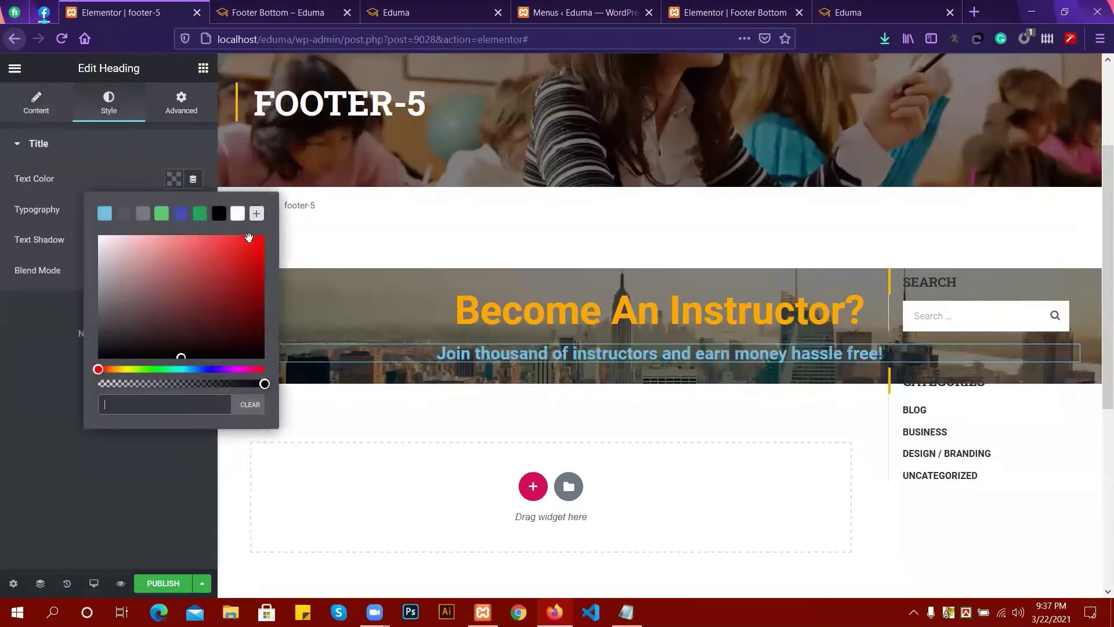
{"action": "left_click", "coordinate": [113, 369]}
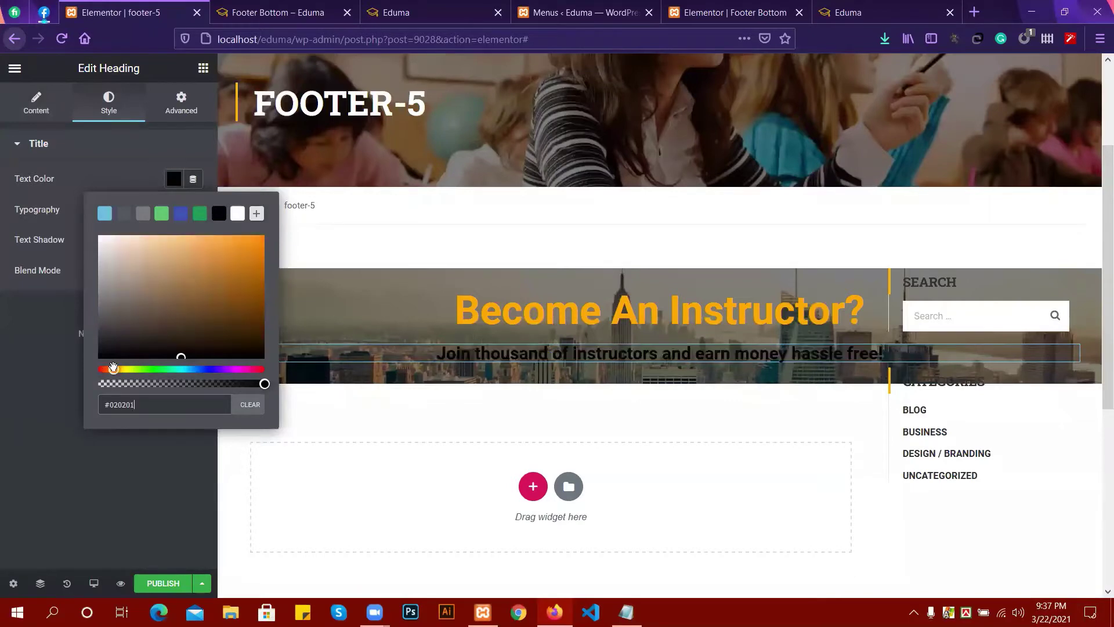
{"action": "left_click_drag", "start_coordinate": [206, 277], "coordinate": [269, 233]}
{"action": "left_click", "coordinate": [155, 405]}
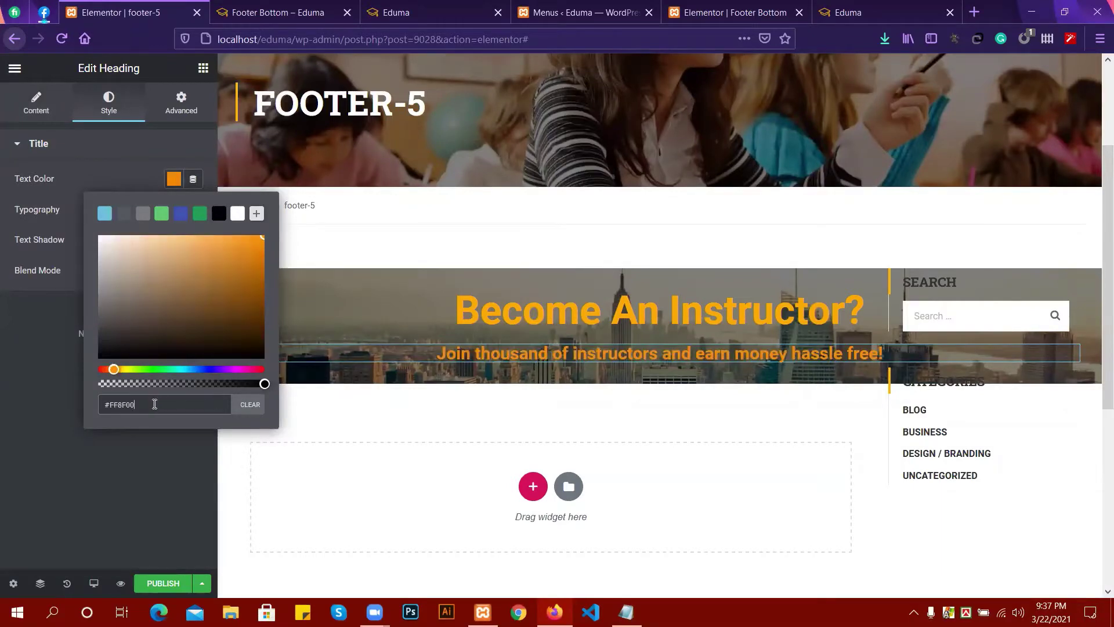
{"action": "left_click", "coordinate": [64, 413]}
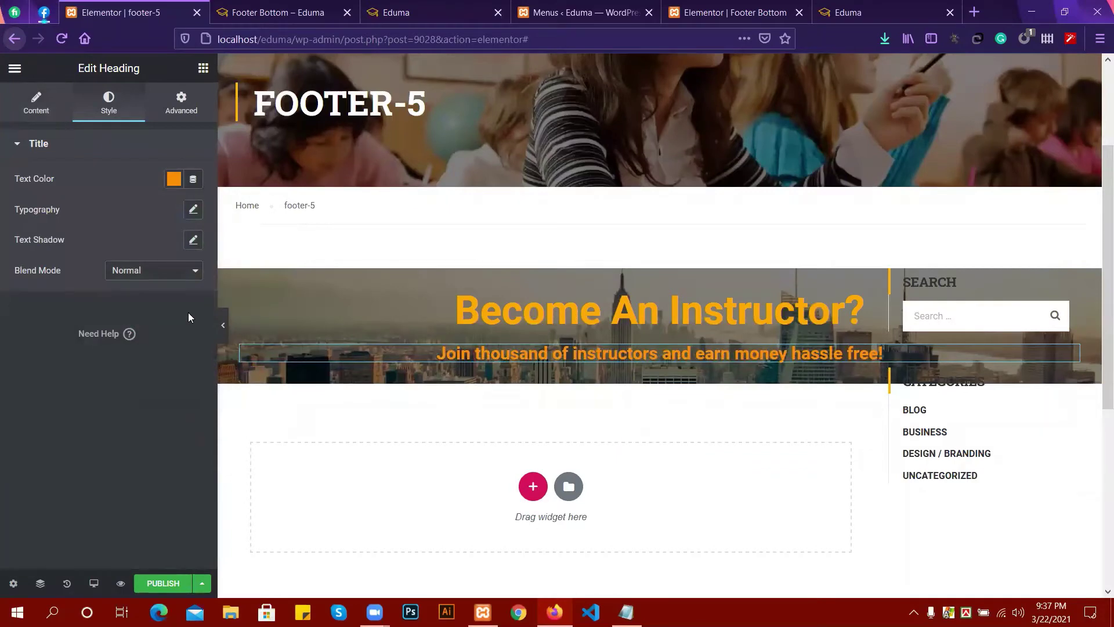
{"action": "left_click", "coordinate": [304, 18]}
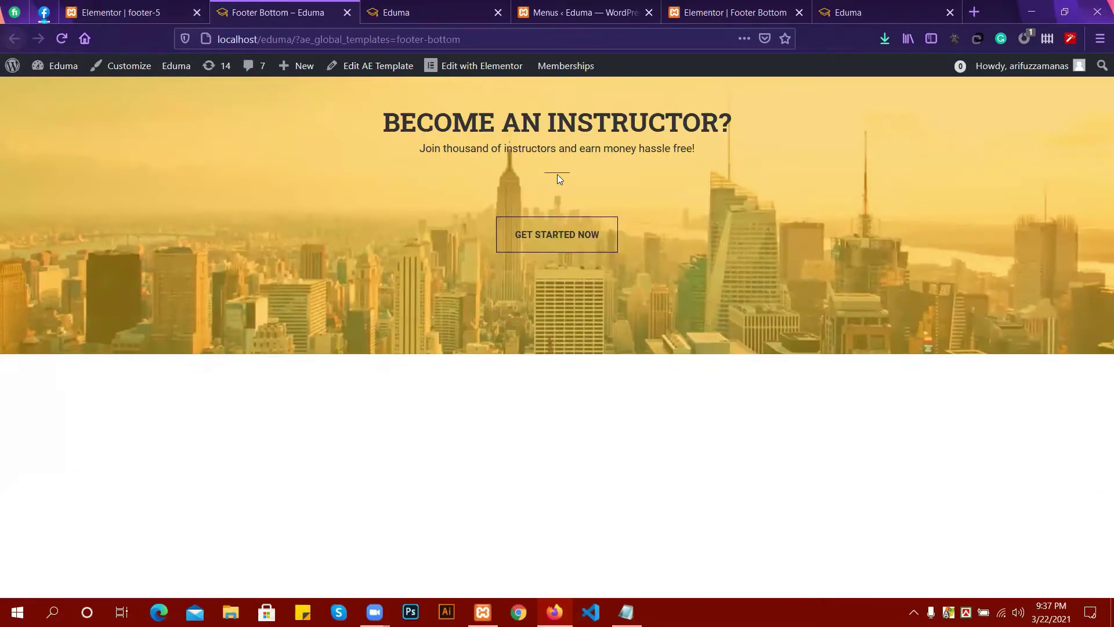
{"action": "left_click", "coordinate": [165, 8]}
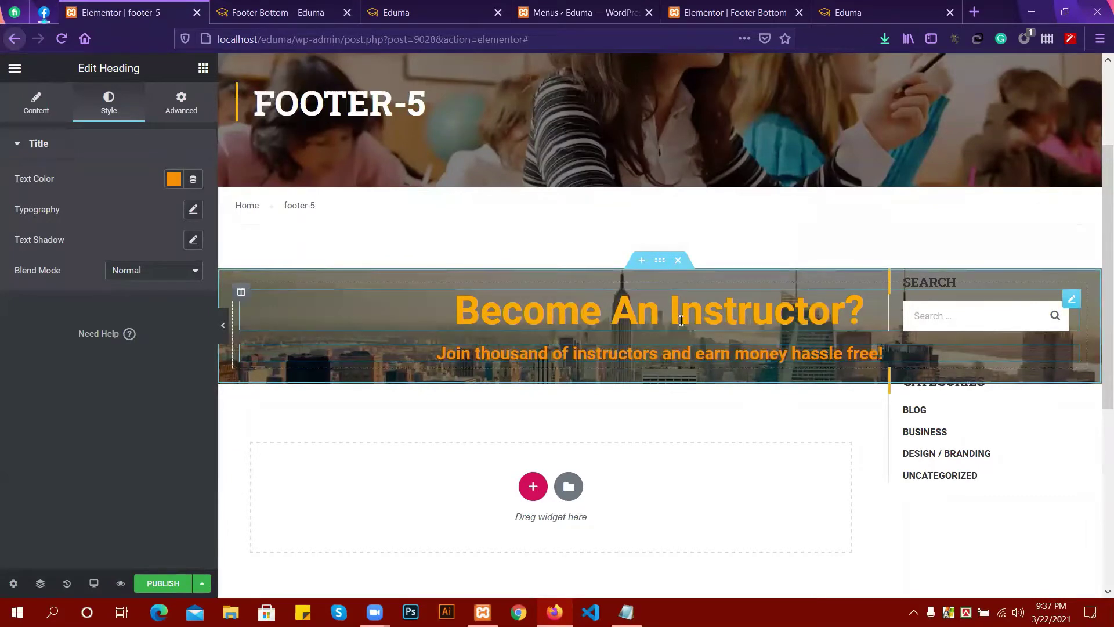
Add a Thim: Heading widget to the banner titled 'Become an instructor?'.
{"action": "left_click", "coordinate": [203, 68]}
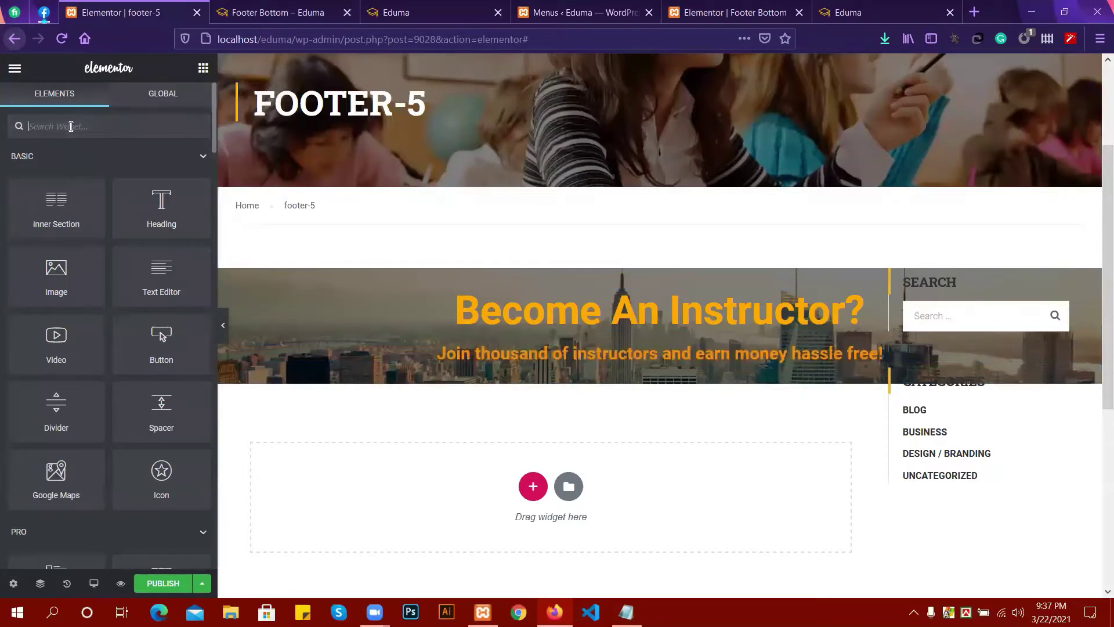
{"action": "type", "text": "he"}
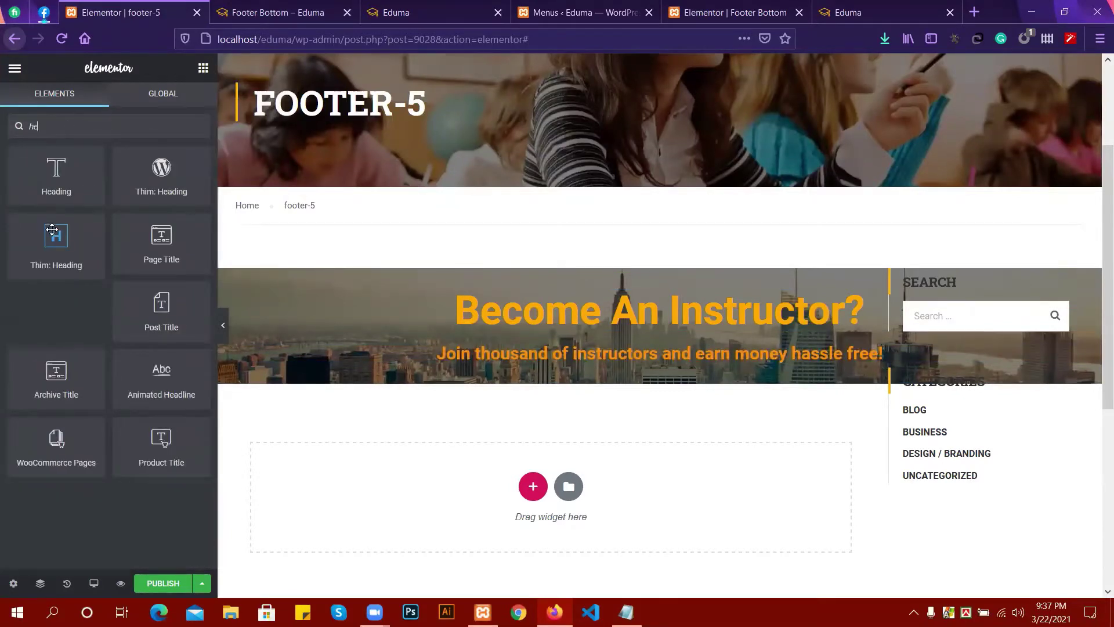
{"action": "left_click_drag", "start_coordinate": [54, 233], "coordinate": [622, 293]}
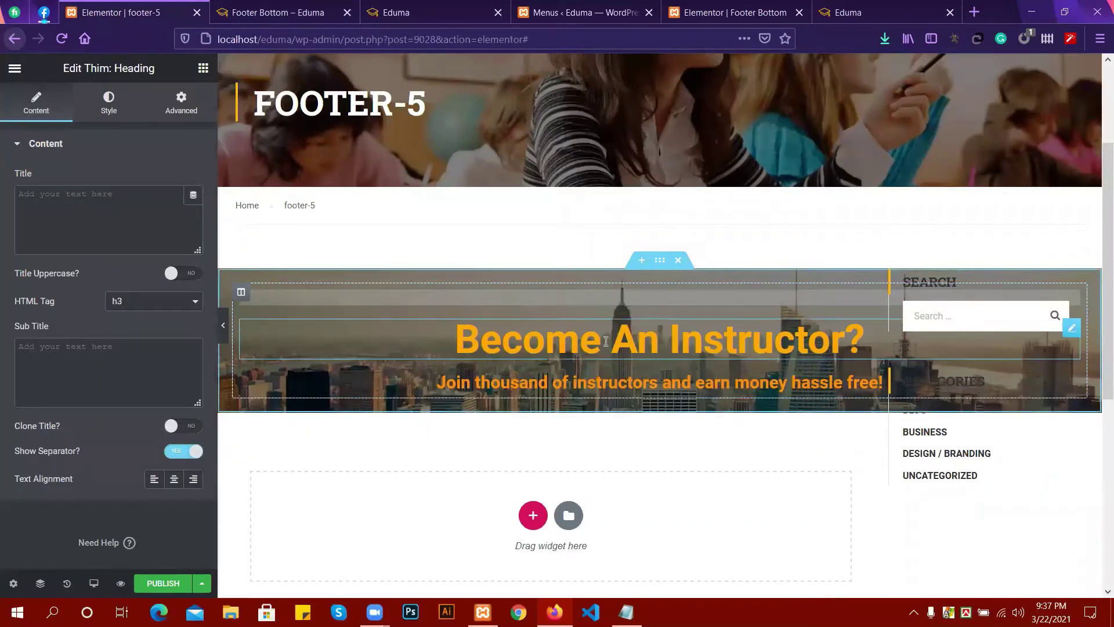
{"action": "left_click", "coordinate": [629, 349]}
{"action": "left_click_drag", "start_coordinate": [866, 394], "coordinate": [421, 401]}
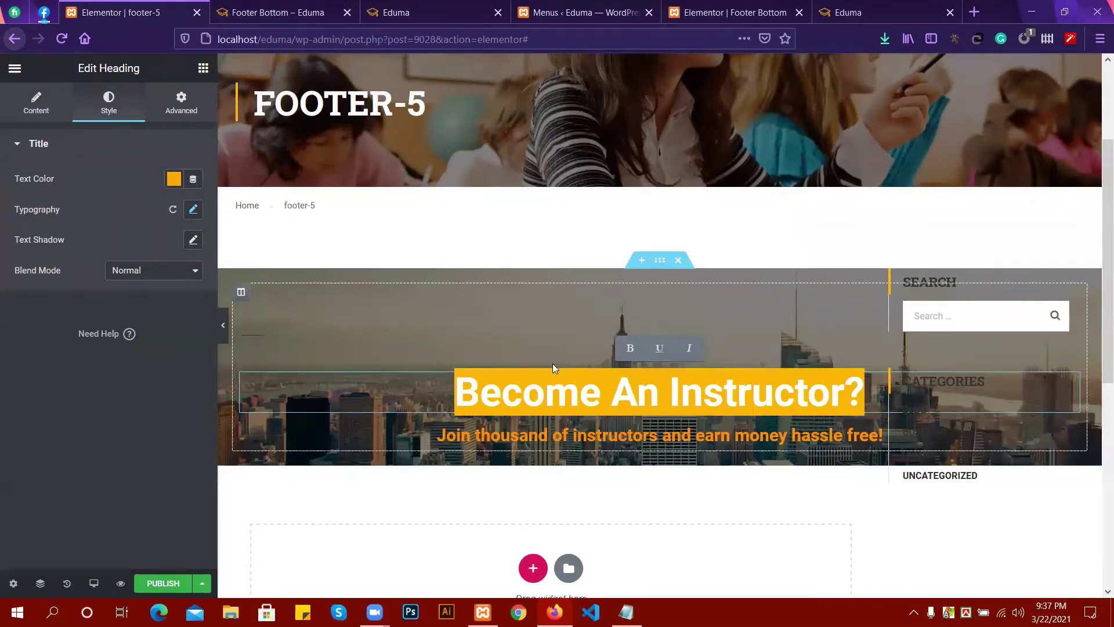
{"action": "left_click", "coordinate": [499, 312]}
{"action": "left_click", "coordinate": [73, 203]}
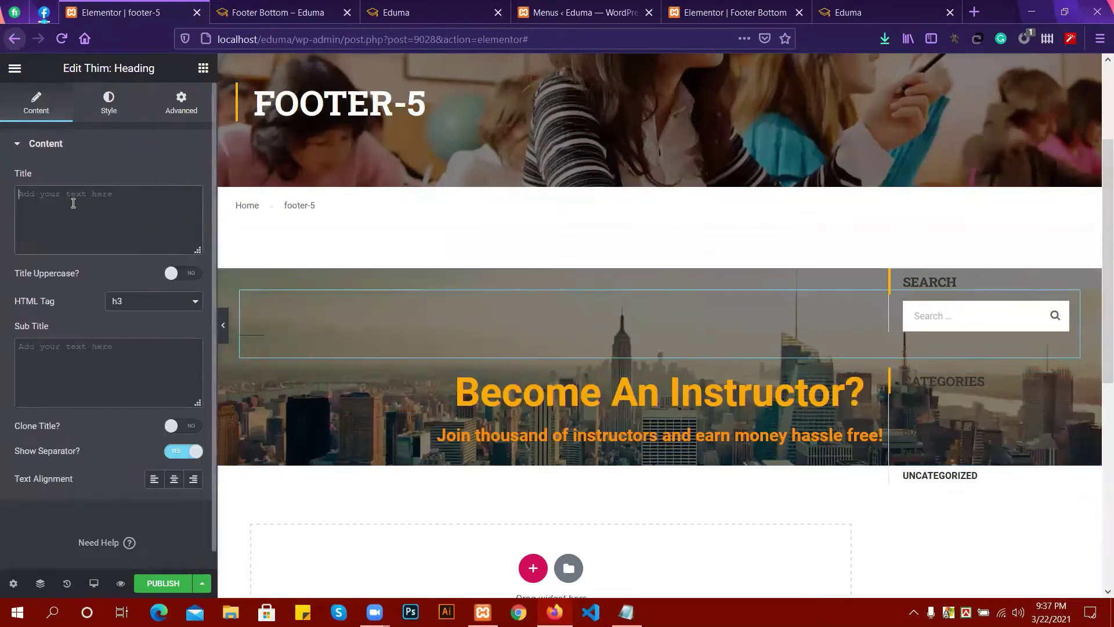
{"action": "type", "text": "Become an instructor?"}
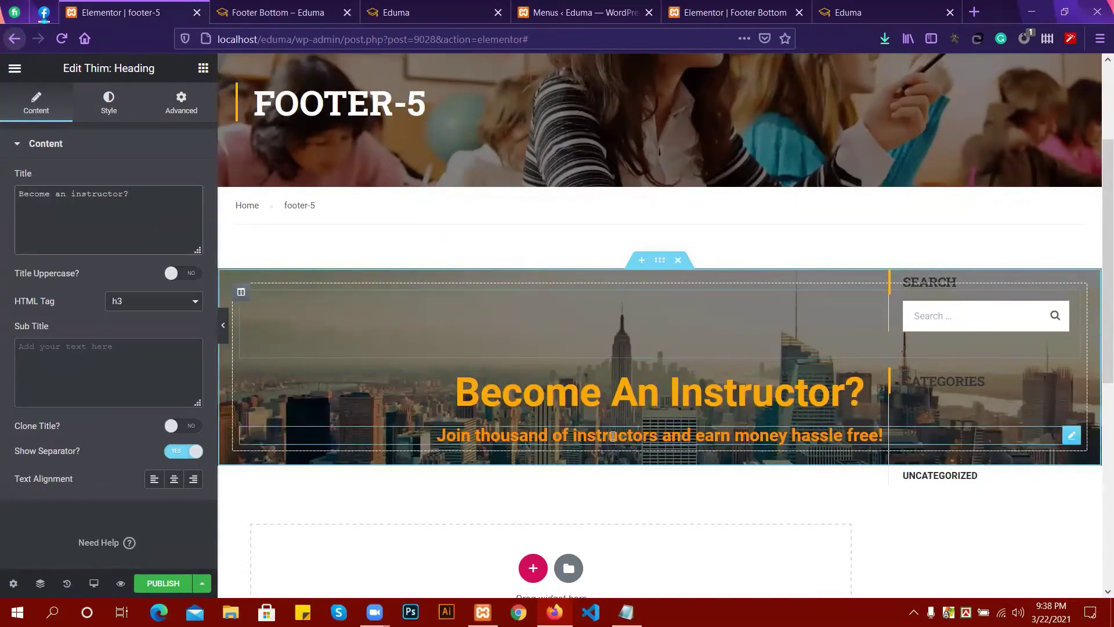
Copy the orange tagline and paste it as the Thim Heading's subtitle.
{"action": "left_click", "coordinate": [614, 434]}
{"action": "triple_click", "coordinate": [613, 436]}
{"action": "key", "text": "ctrl+c"}
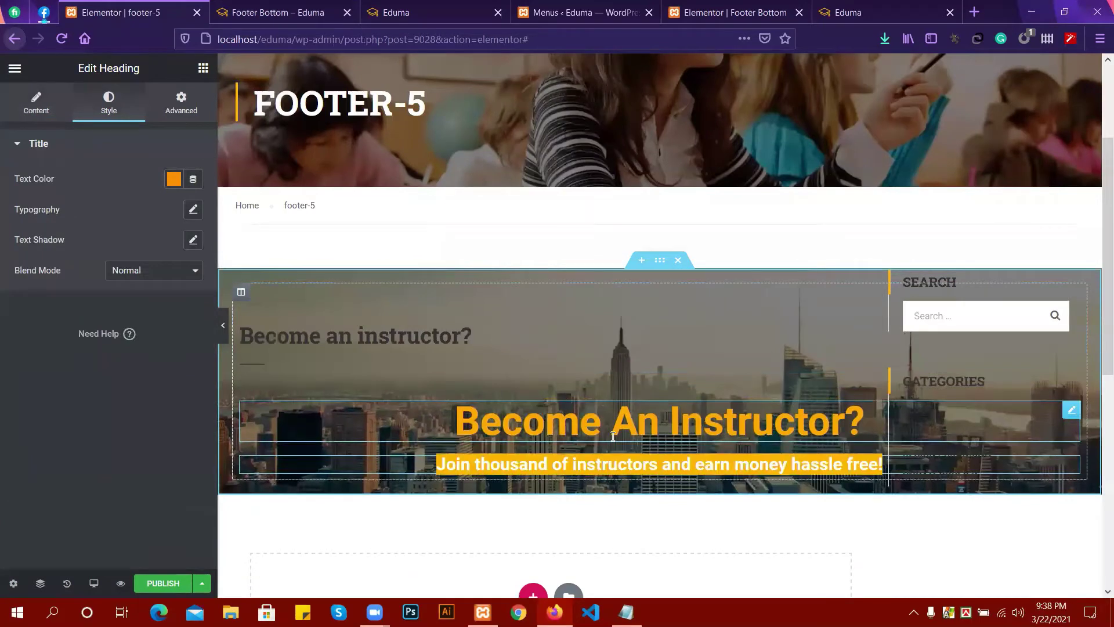
{"action": "left_click", "coordinate": [617, 346]}
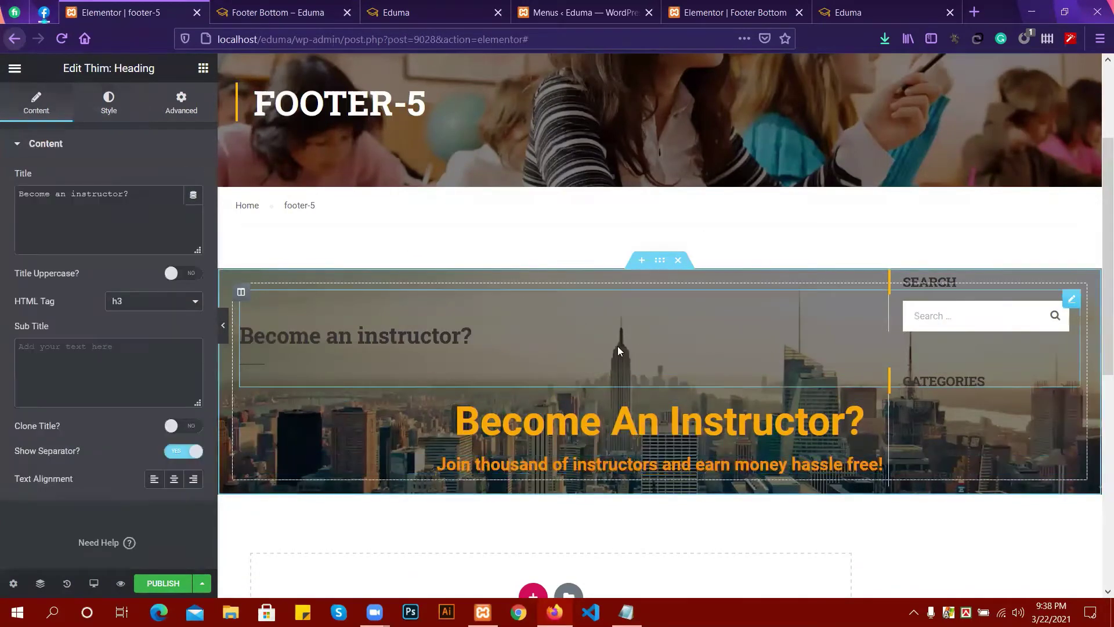
{"action": "left_click", "coordinate": [61, 194]}
{"action": "left_click", "coordinate": [58, 355]}
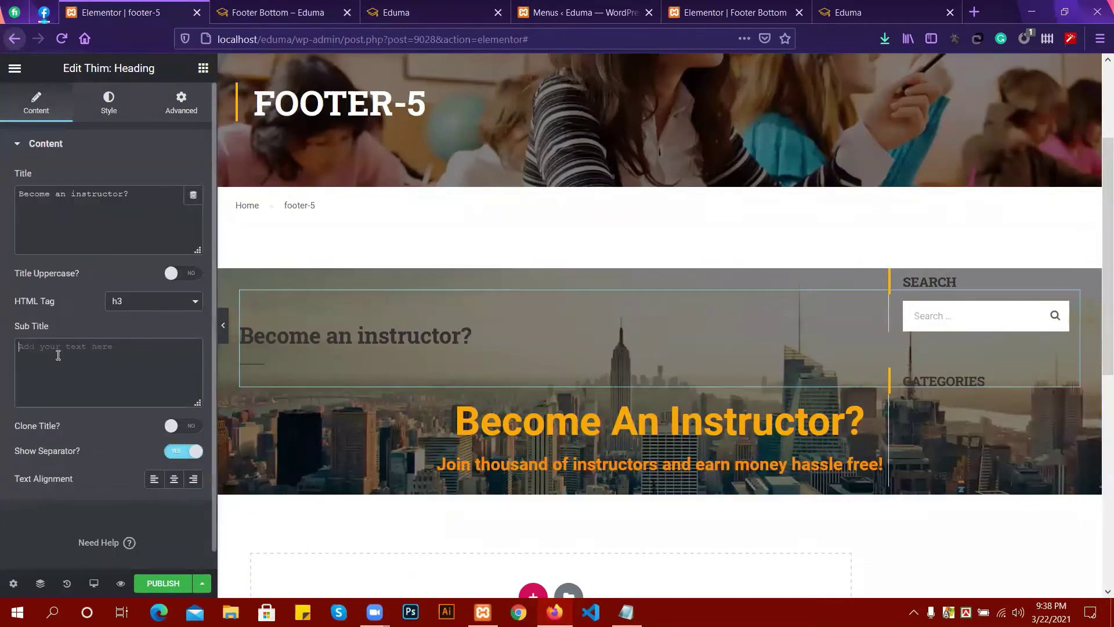
{"action": "key", "text": "ctrl+v"}
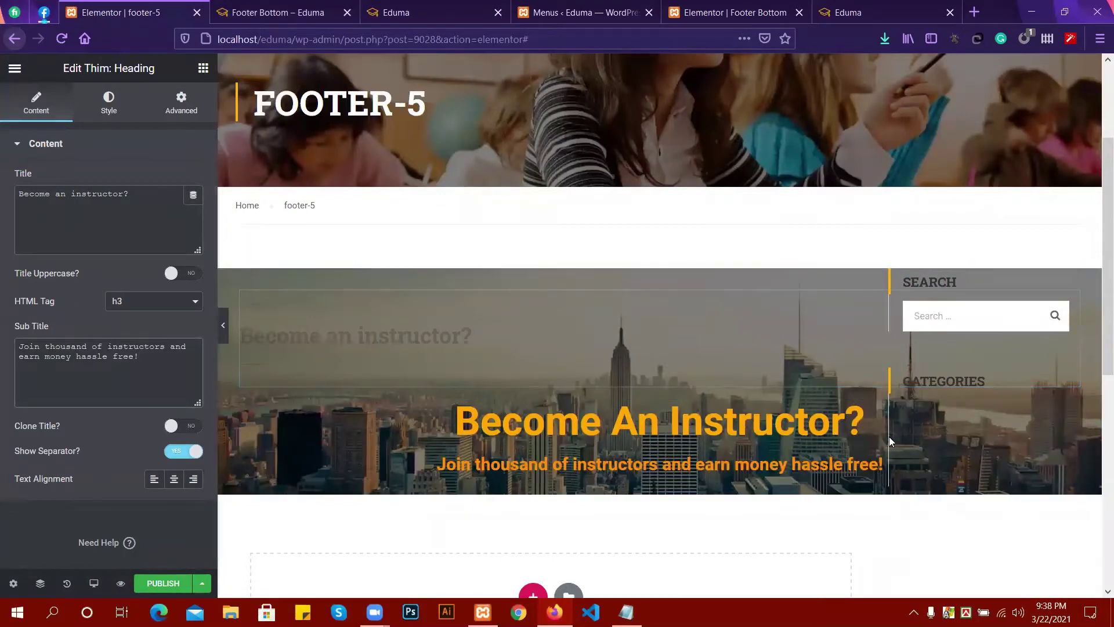
Delete the orange 'Become An Instructor?' heading and its orange tagline.
{"action": "right_click", "coordinate": [847, 423]}
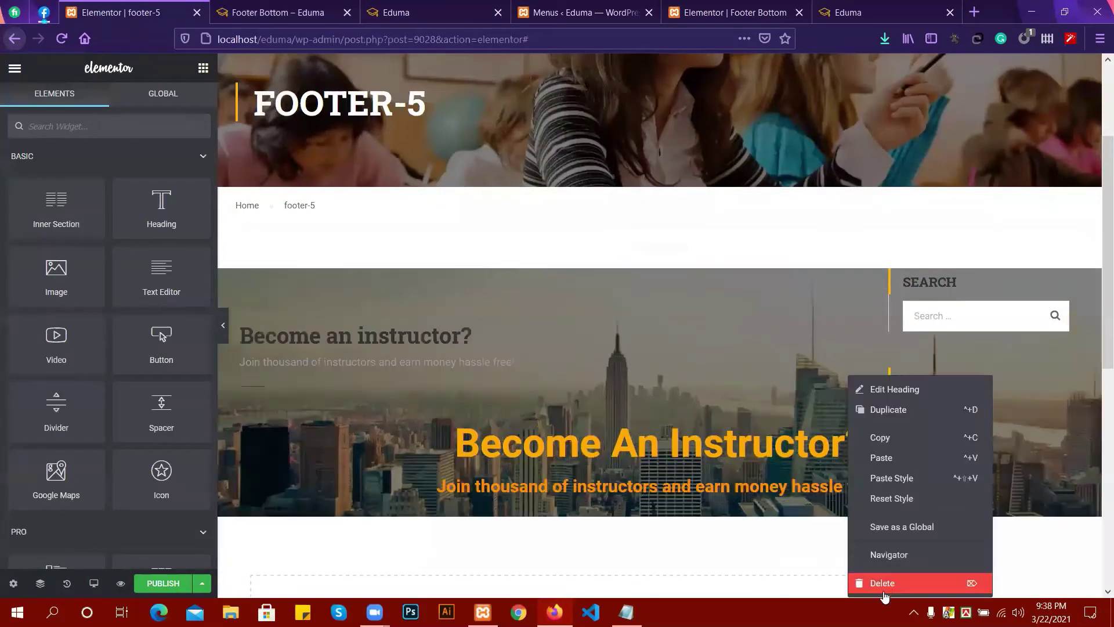
{"action": "left_click", "coordinate": [876, 579]}
{"action": "right_click", "coordinate": [812, 427]}
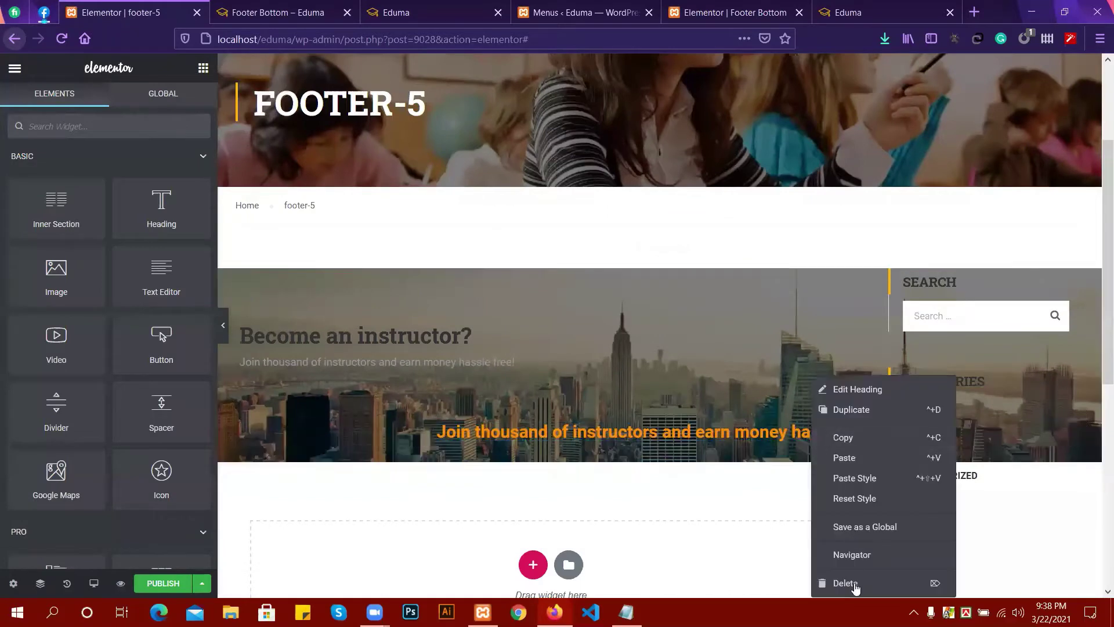
{"action": "left_click", "coordinate": [854, 583]}
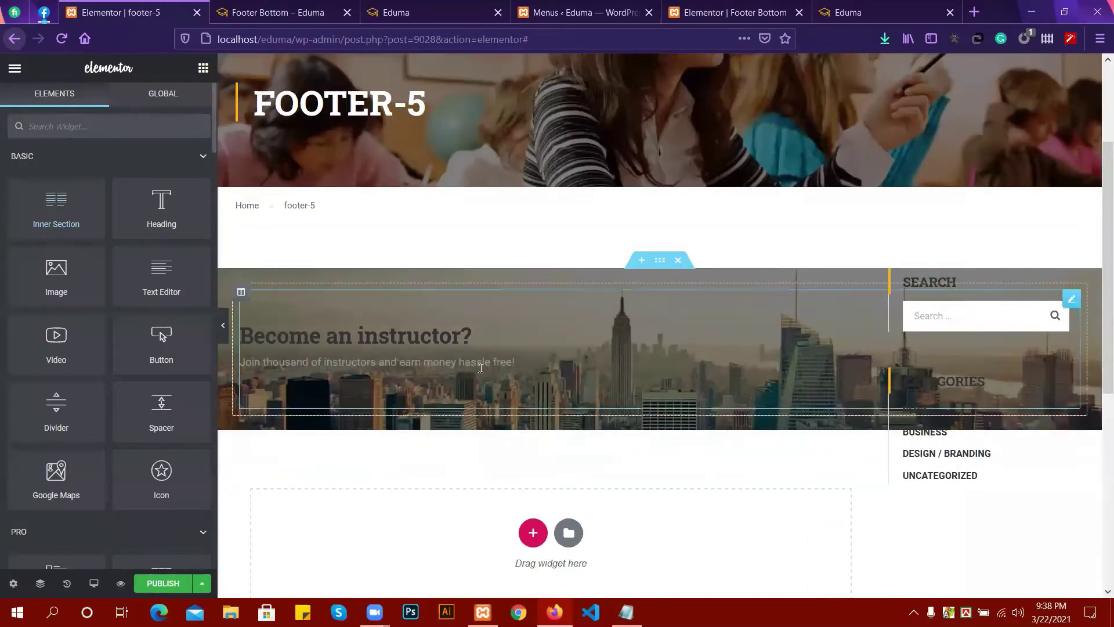
Centre-align the Thim Heading's title and subtitle.
{"action": "left_click", "coordinate": [480, 363]}
{"action": "left_click", "coordinate": [184, 452]}
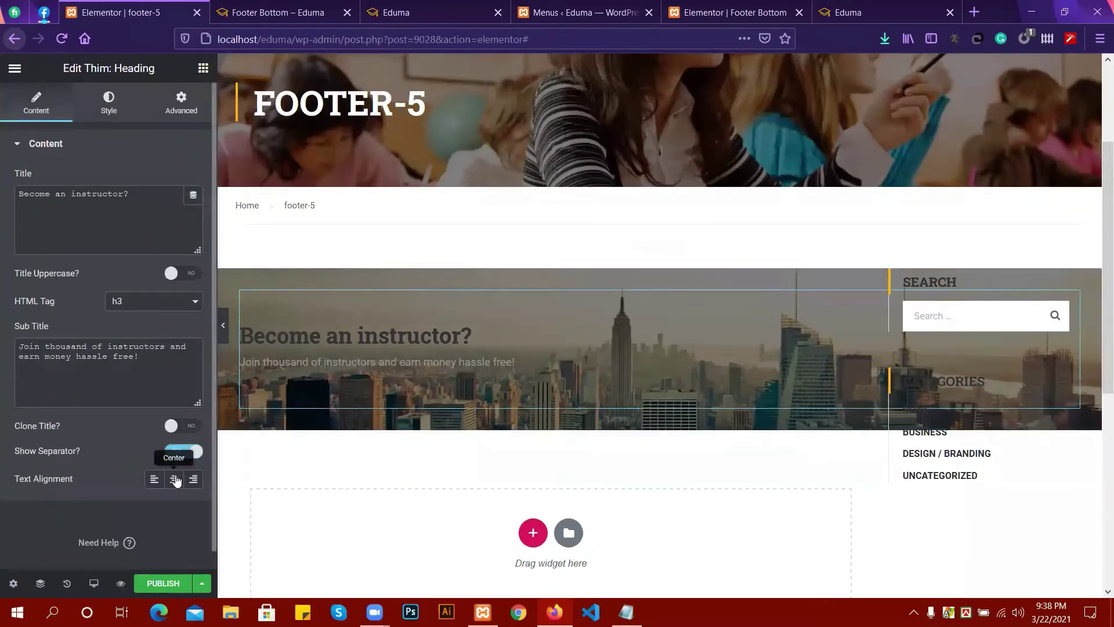
{"action": "left_click", "coordinate": [174, 478]}
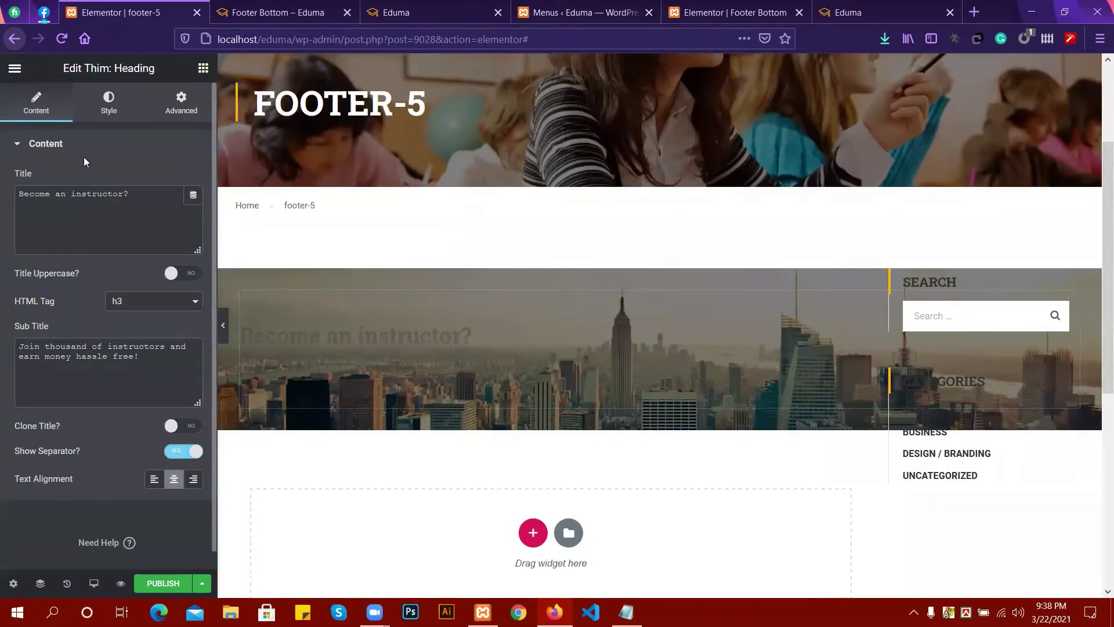
{"action": "left_click", "coordinate": [107, 104]}
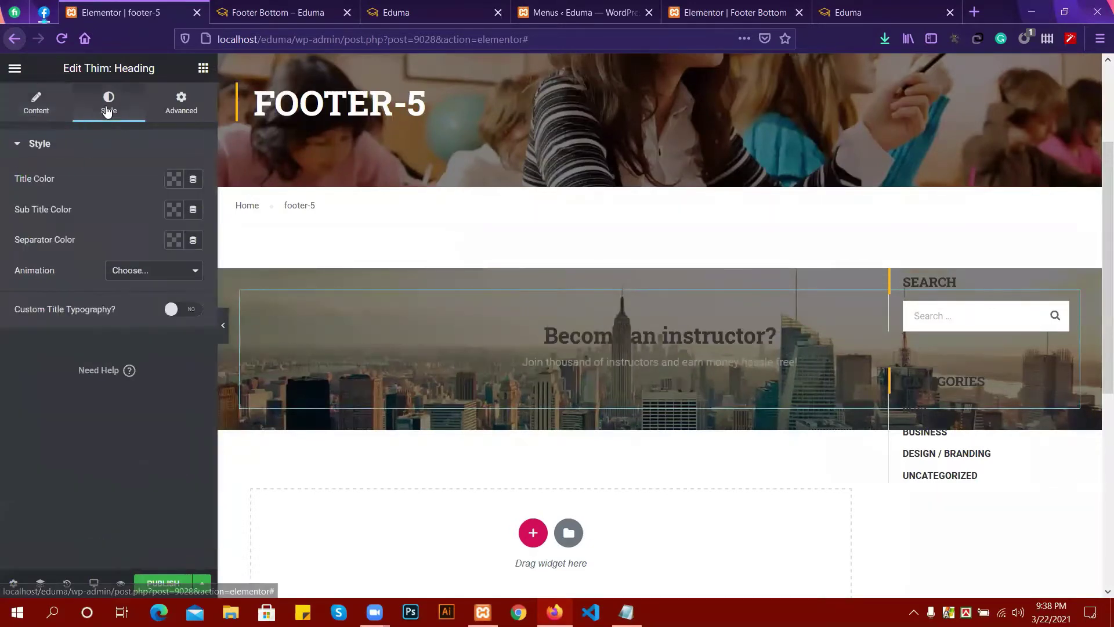
{"action": "left_click", "coordinate": [174, 180]}
Colour the heading title orange #FFB000 and paste the same code as the subtitle colour.
{"action": "left_click", "coordinate": [118, 327]}
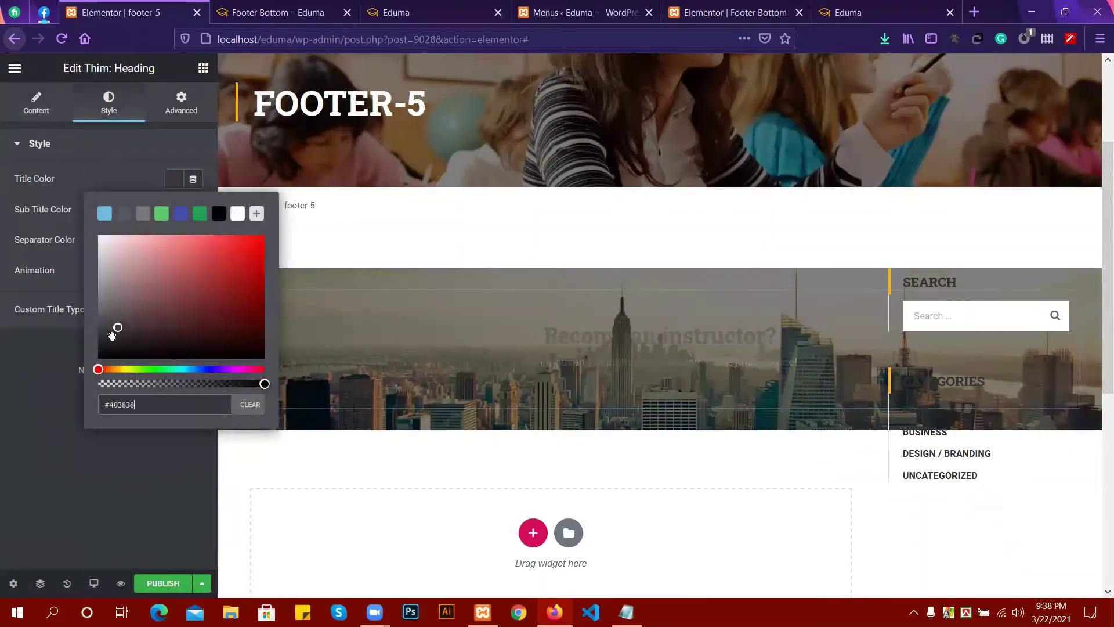
{"action": "left_click_drag", "start_coordinate": [100, 369], "coordinate": [275, 236]}
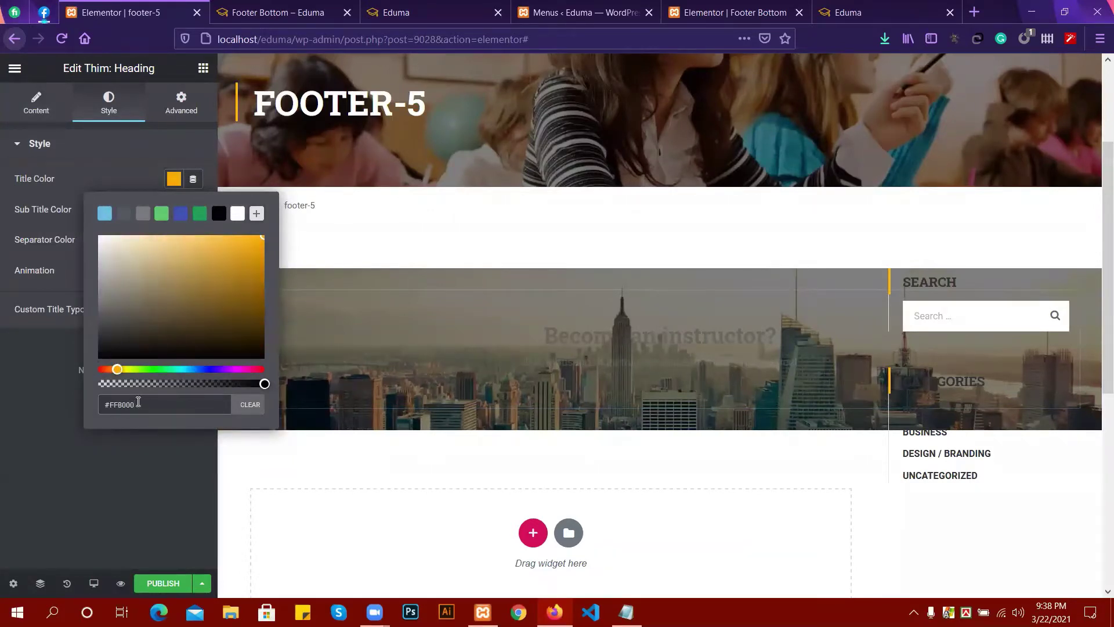
{"action": "left_click_drag", "start_coordinate": [137, 405], "coordinate": [88, 404]}
{"action": "key", "text": "ctrl+c"}
{"action": "left_click", "coordinate": [11, 386]}
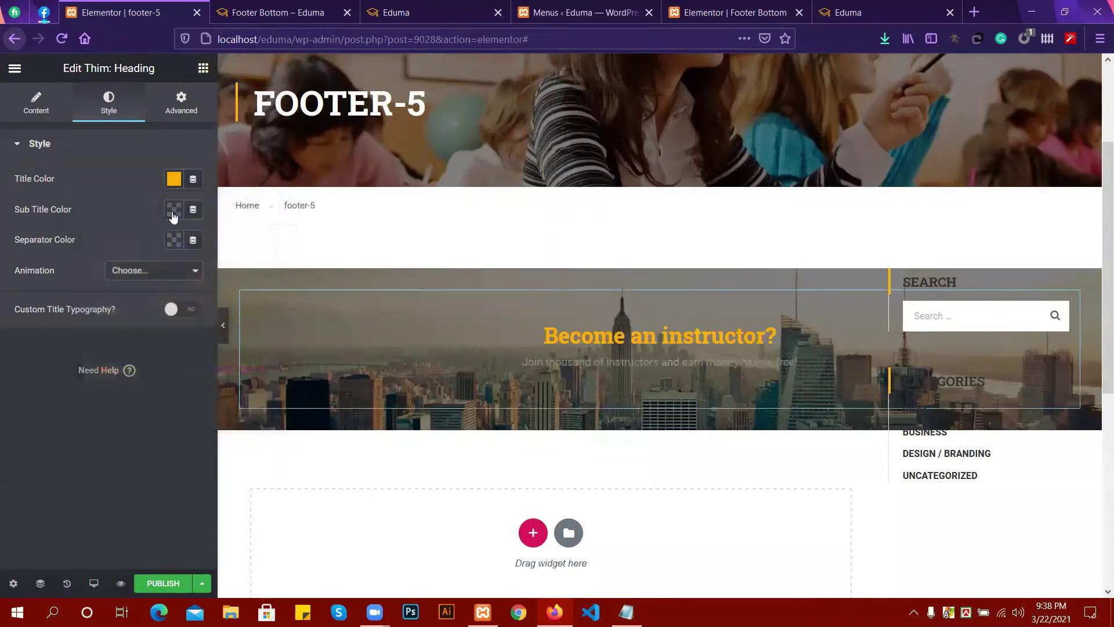
{"action": "left_click", "coordinate": [174, 209]}
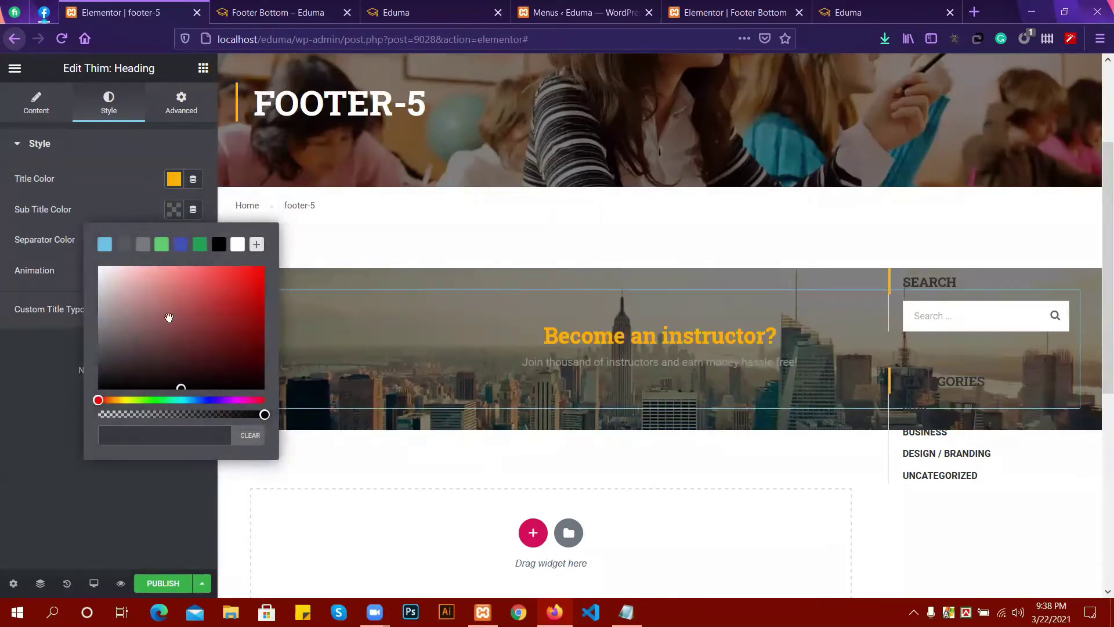
{"action": "key", "text": "ctrl+v"}
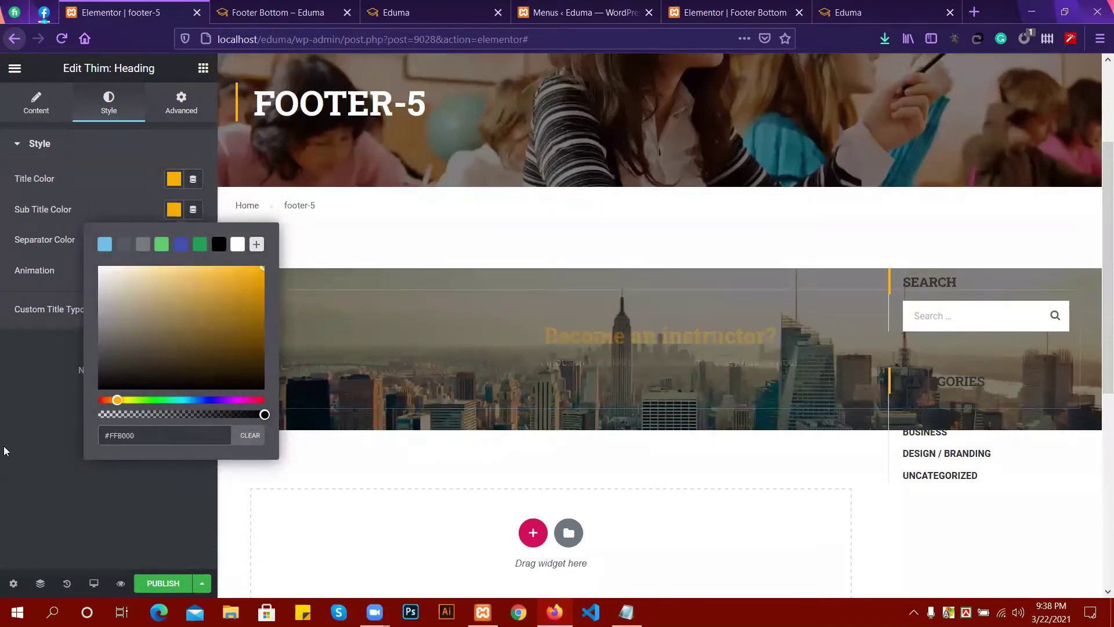
{"action": "left_click", "coordinate": [6, 444]}
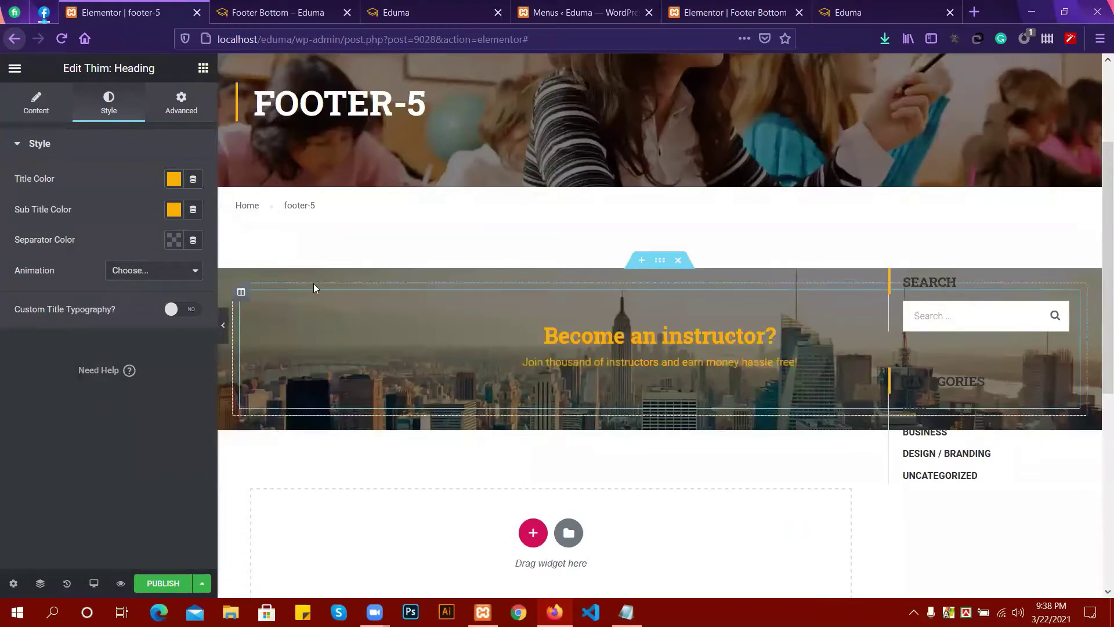
Set the heading's separator colour to black.
{"action": "left_click", "coordinate": [174, 240]}
{"action": "left_click", "coordinate": [218, 275]}
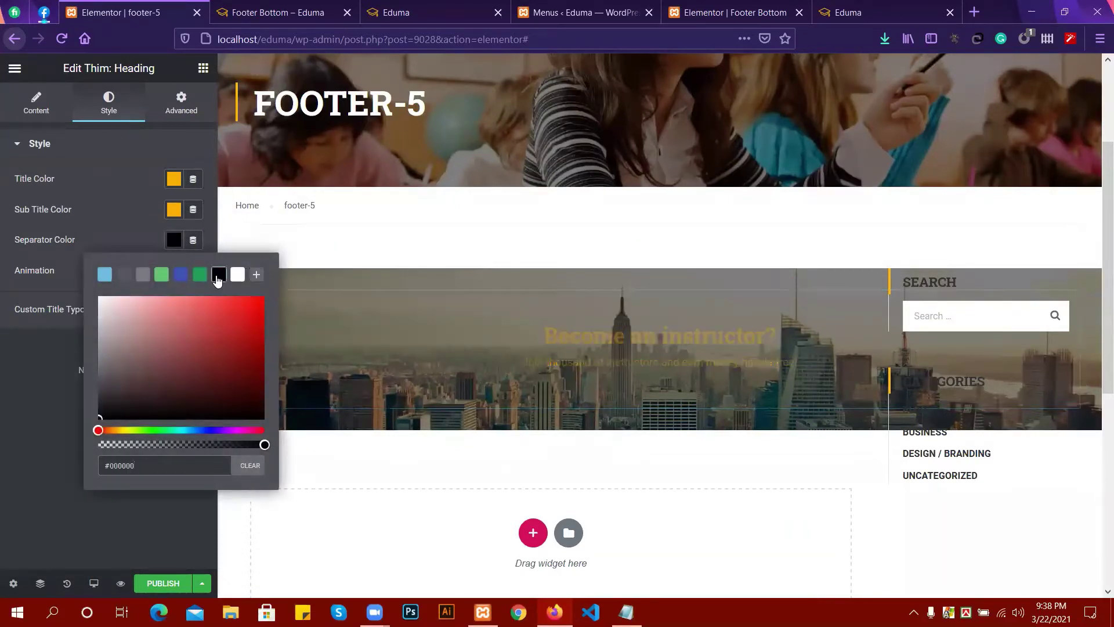
{"action": "left_click", "coordinate": [30, 352]}
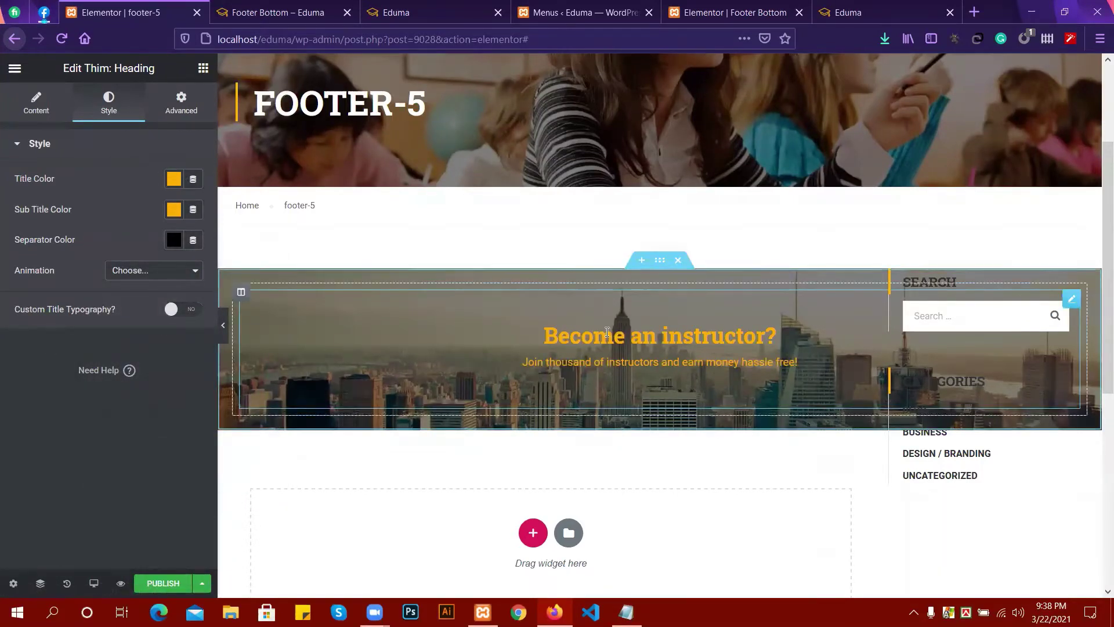
Enable Custom Title Typography and set the title font size to 50, leaving weight and style unchanged.
{"action": "left_click", "coordinate": [170, 311]}
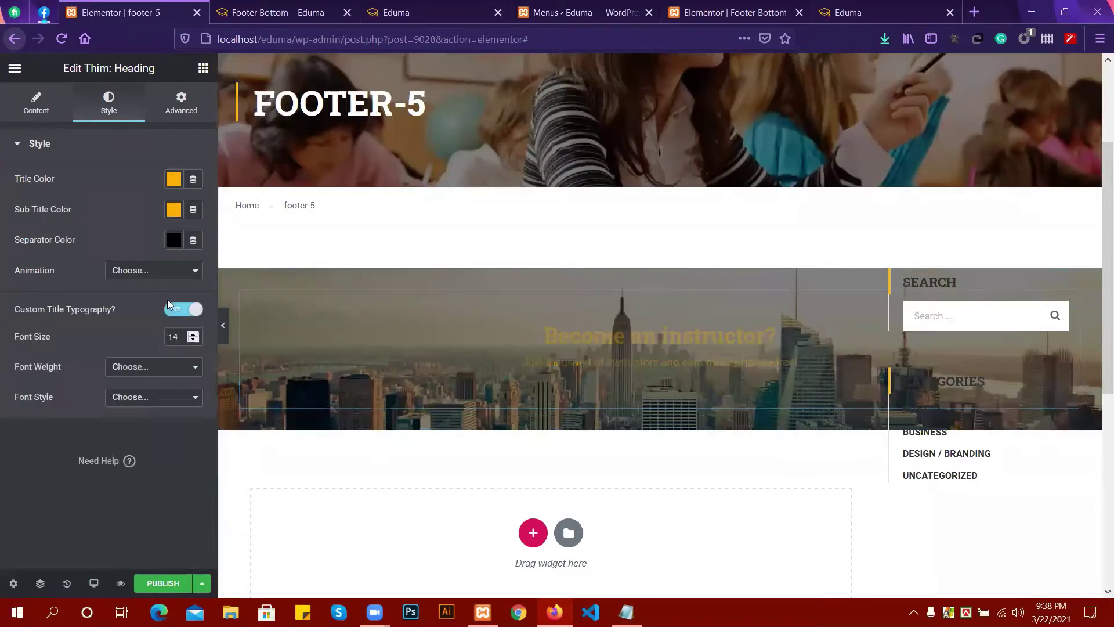
{"action": "left_click", "coordinate": [194, 334]}
{"action": "left_click", "coordinate": [194, 334]}
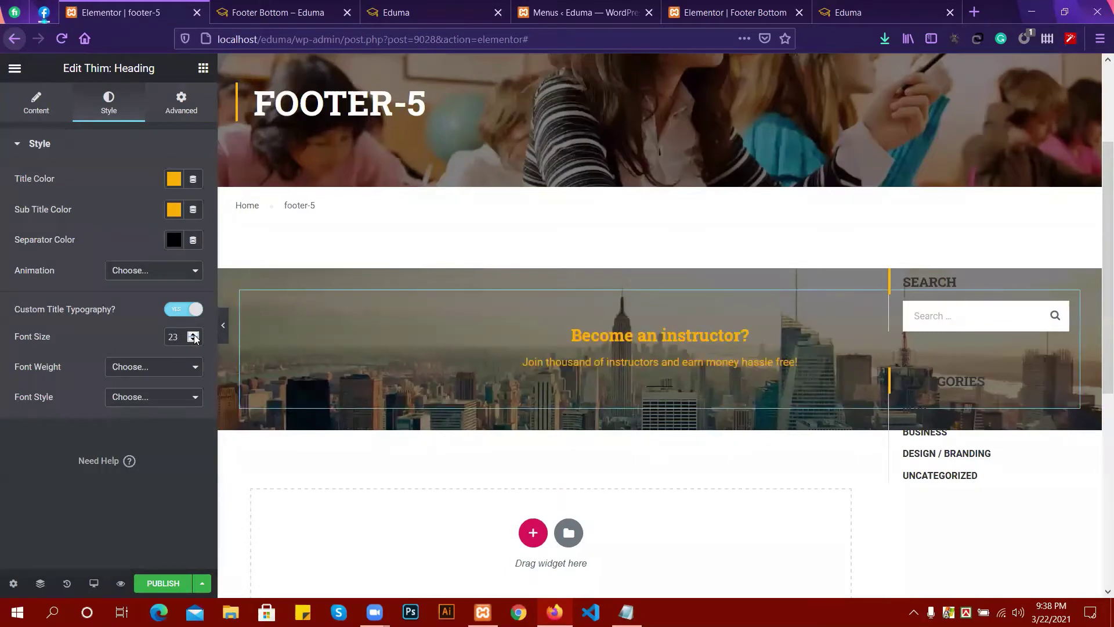
{"action": "left_click", "coordinate": [194, 334]}
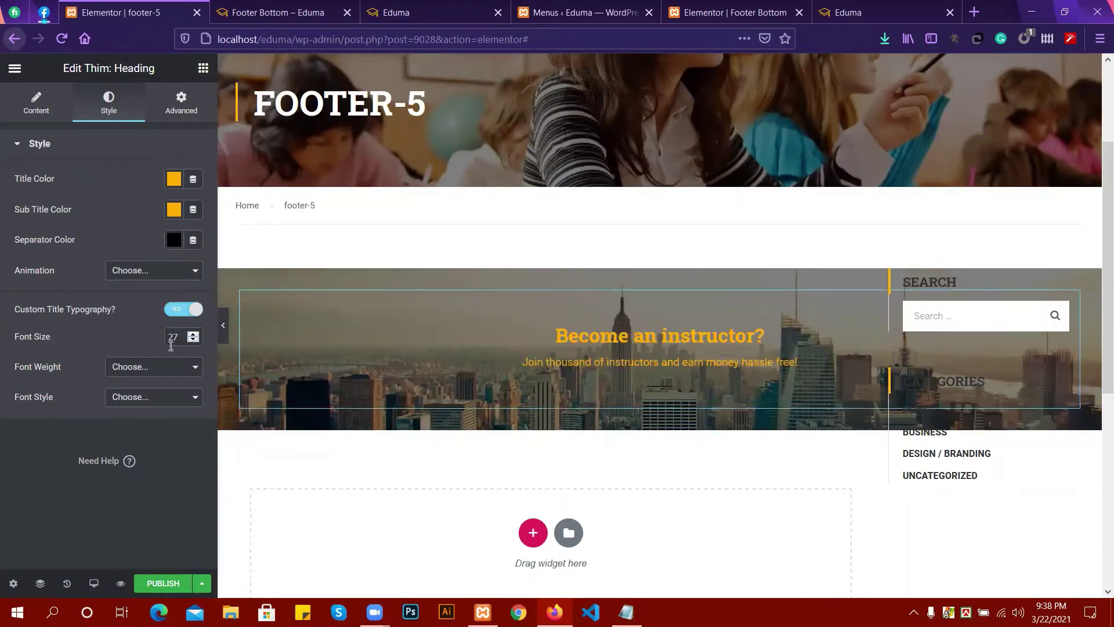
{"action": "double_click", "coordinate": [181, 337]}
{"action": "type", "text": "50"}
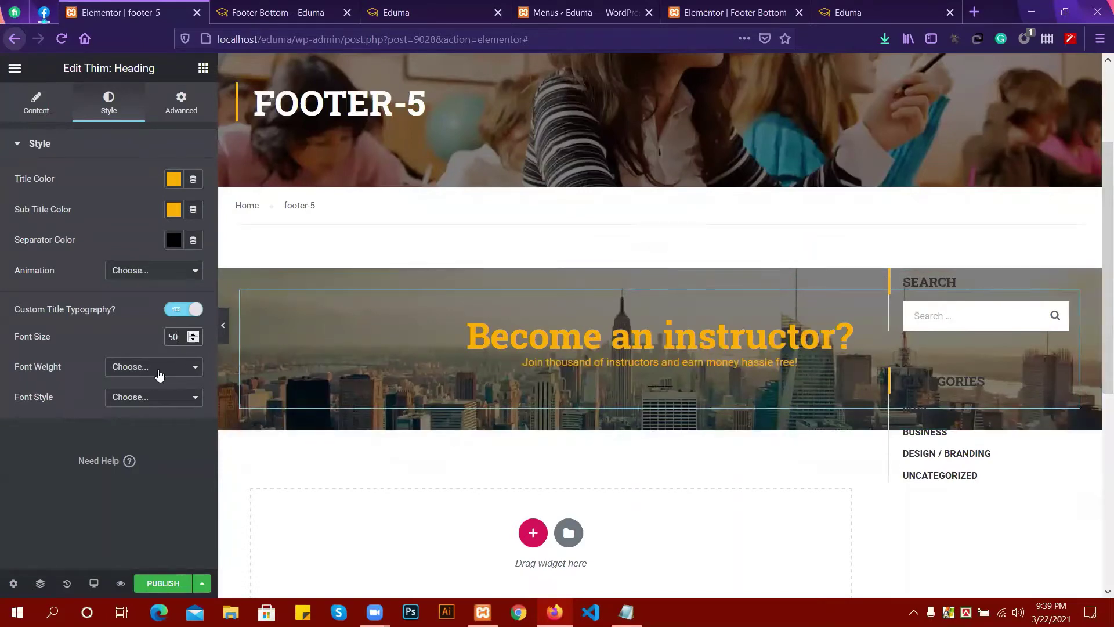
{"action": "left_click", "coordinate": [149, 395]}
{"action": "left_click", "coordinate": [149, 395]}
{"action": "left_click", "coordinate": [149, 371]}
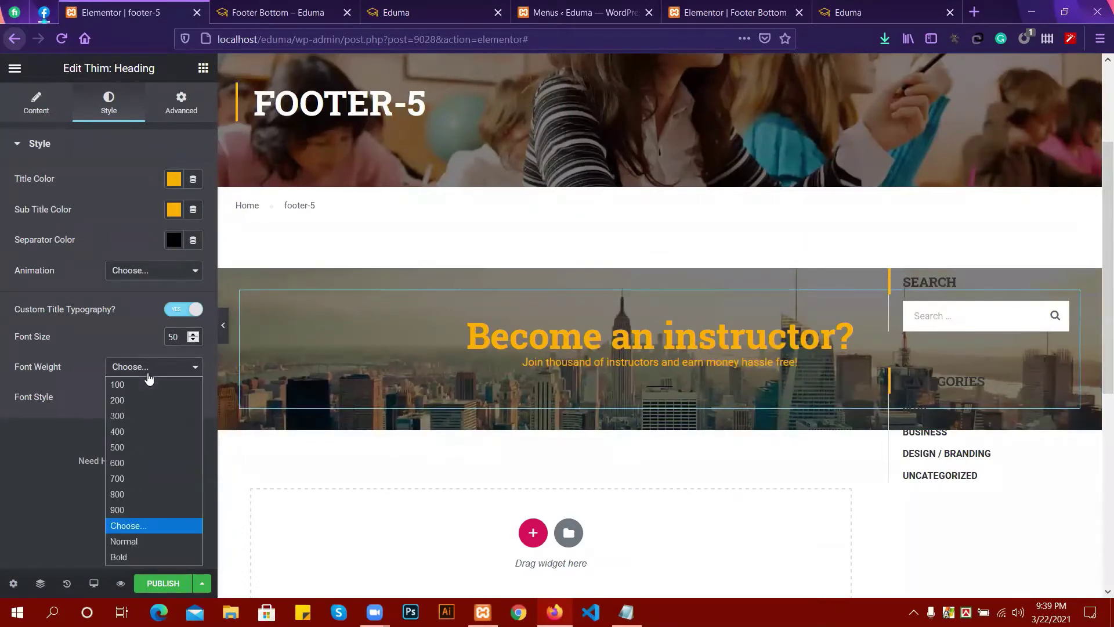
{"action": "left_click", "coordinate": [29, 490]}
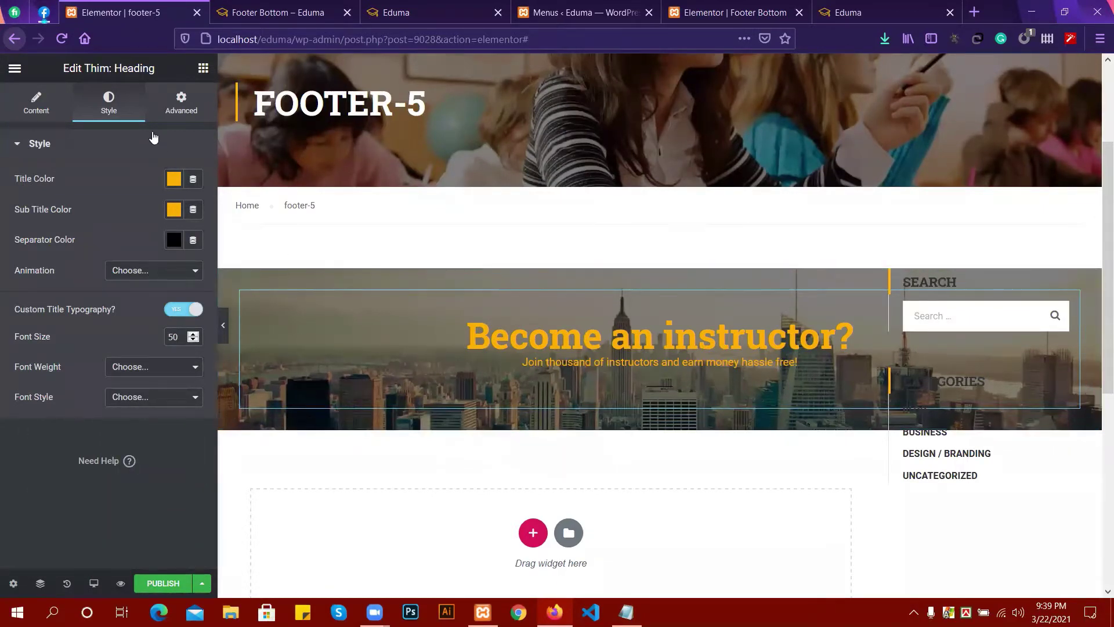
{"action": "left_click", "coordinate": [165, 112]}
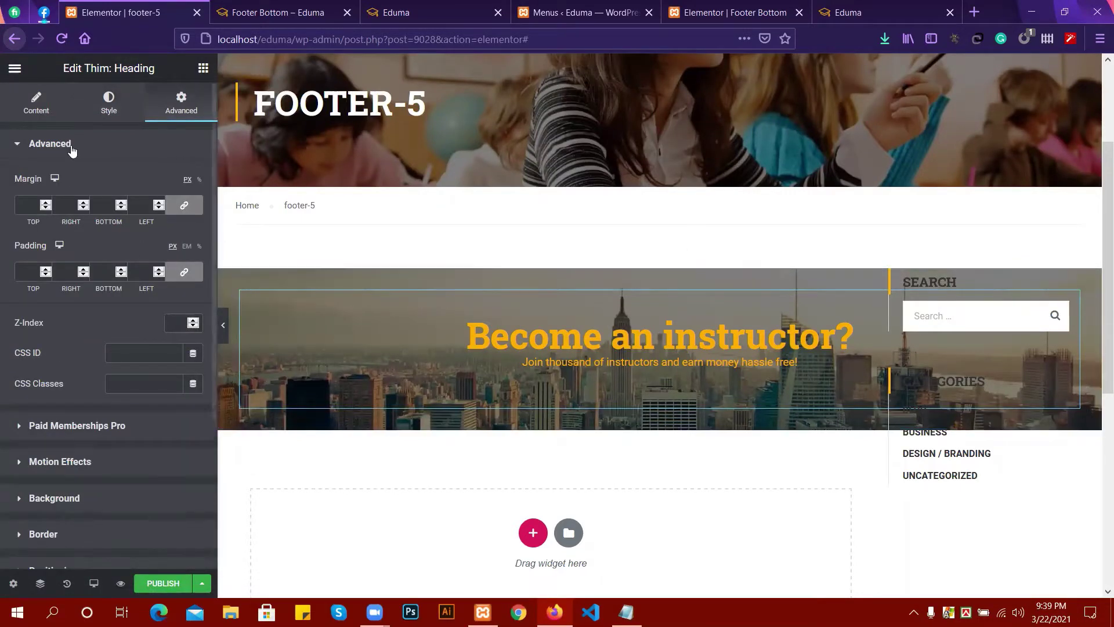
{"action": "left_click", "coordinate": [110, 112]}
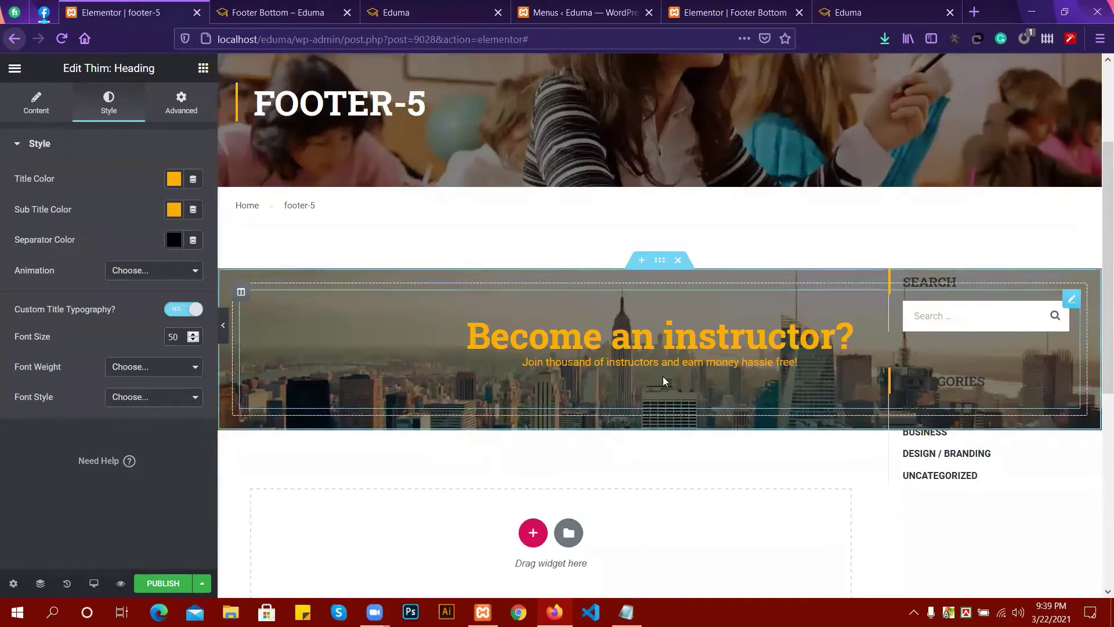
{"action": "left_click", "coordinate": [434, 10]}
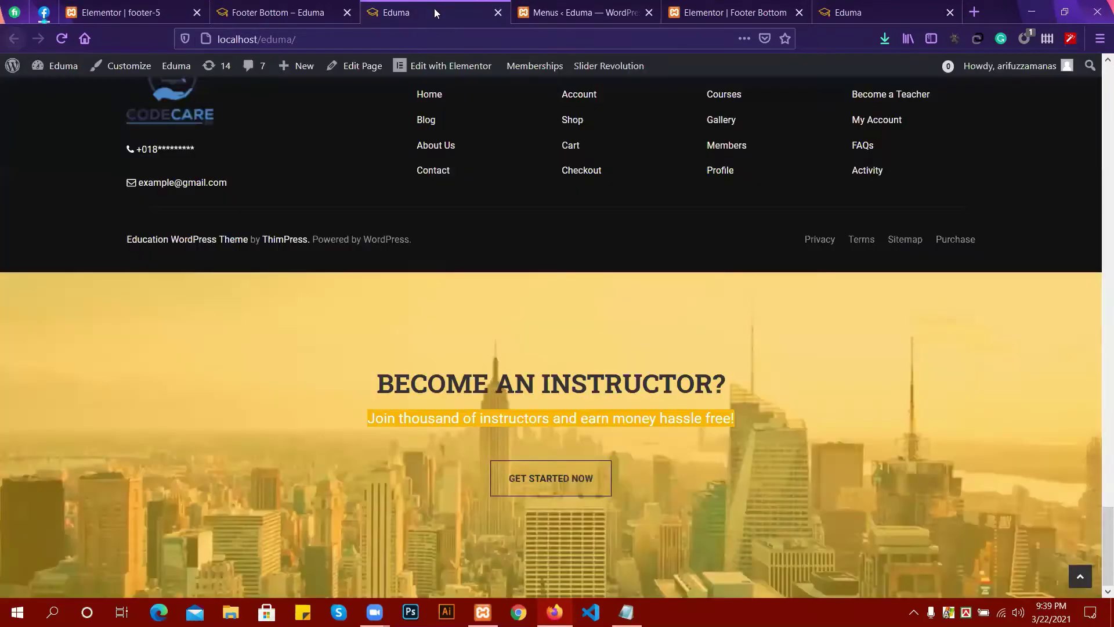
{"action": "left_click", "coordinate": [274, 7]}
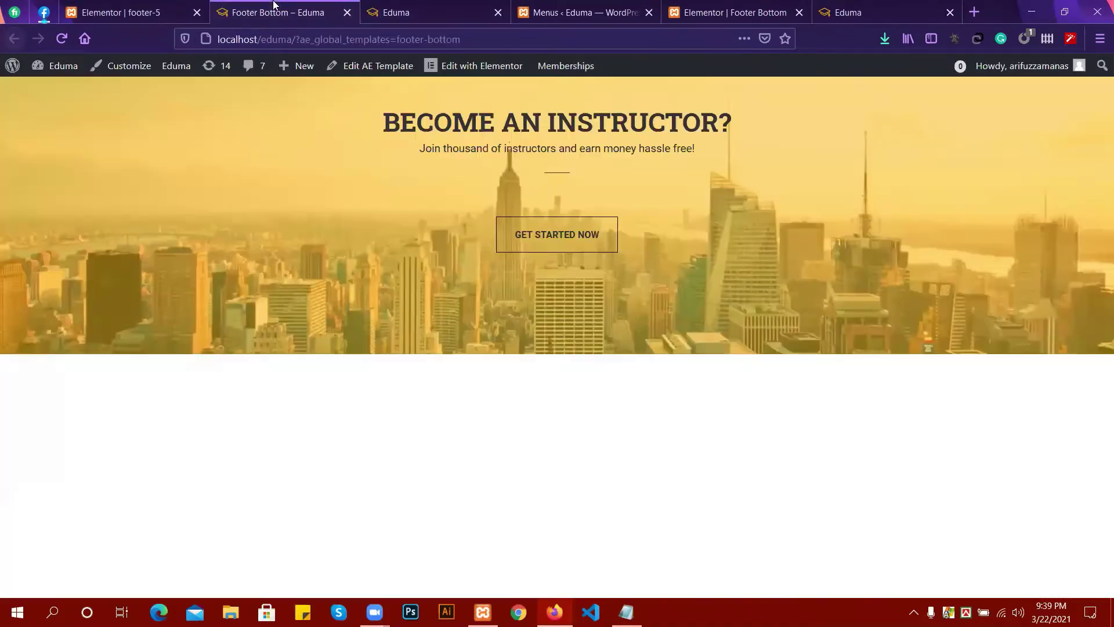
{"action": "left_click", "coordinate": [398, 7]}
{"action": "left_click", "coordinate": [141, 8]}
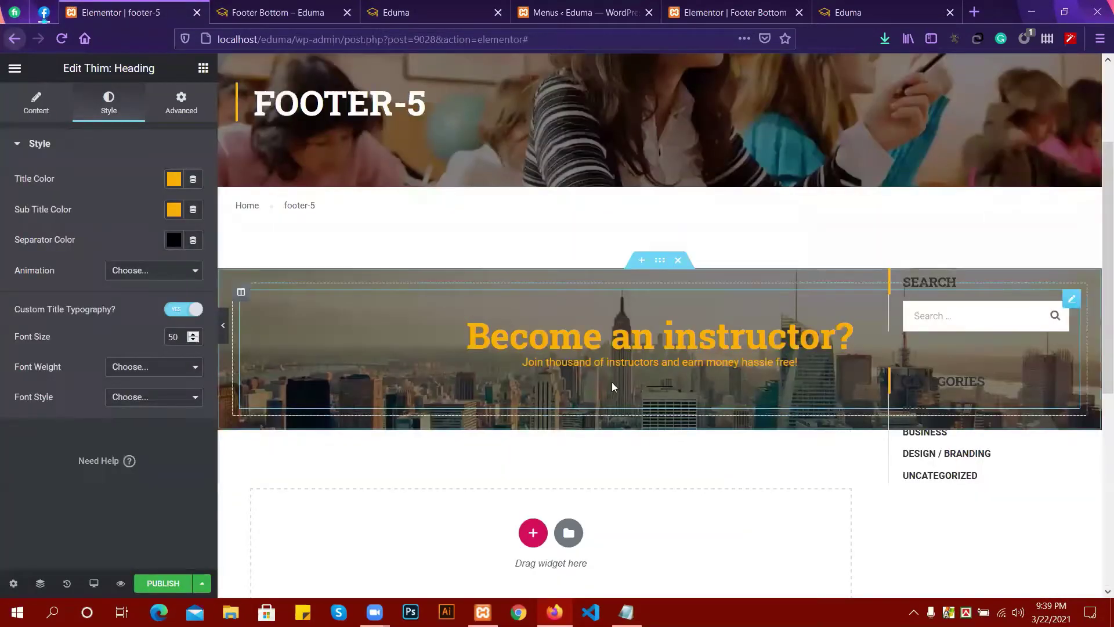
{"action": "left_click", "coordinate": [260, 5]}
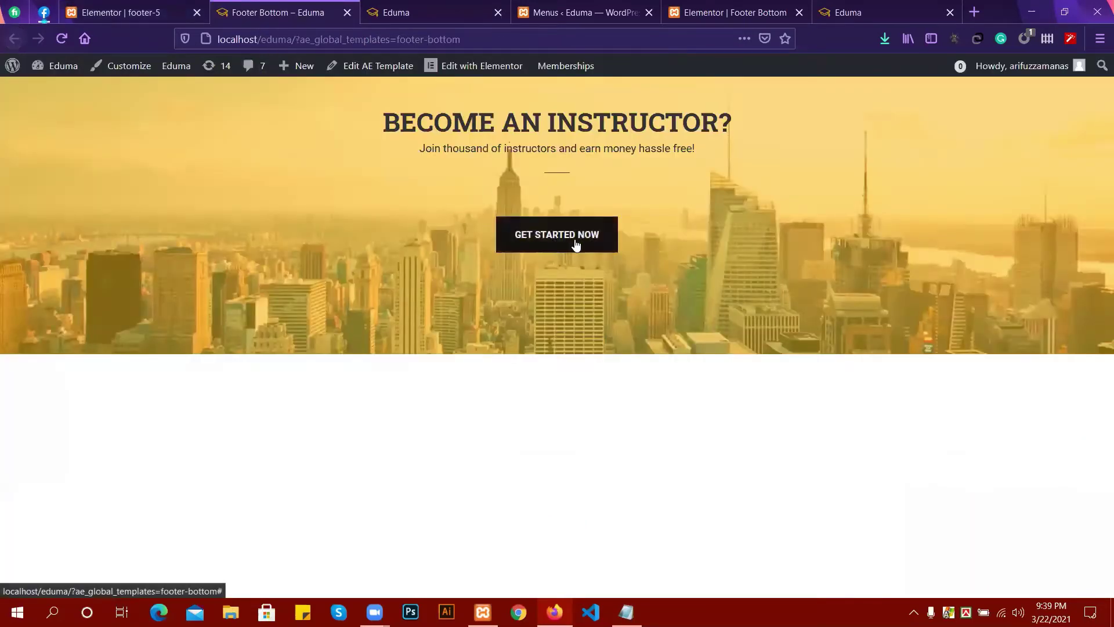
{"action": "left_click", "coordinate": [163, 11]}
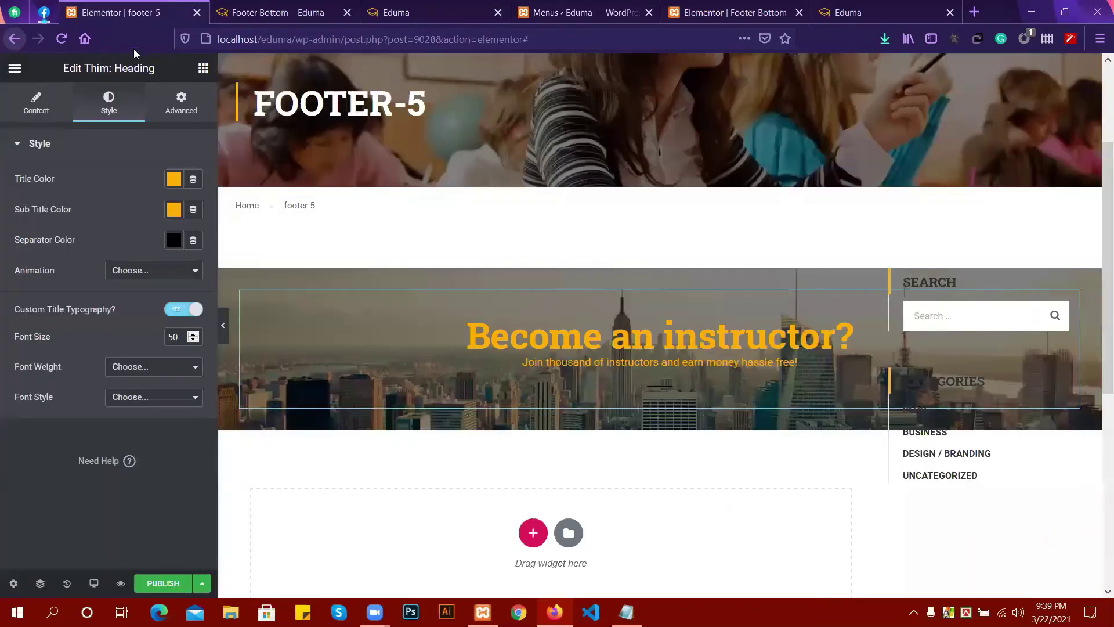
{"action": "left_click", "coordinate": [203, 68]}
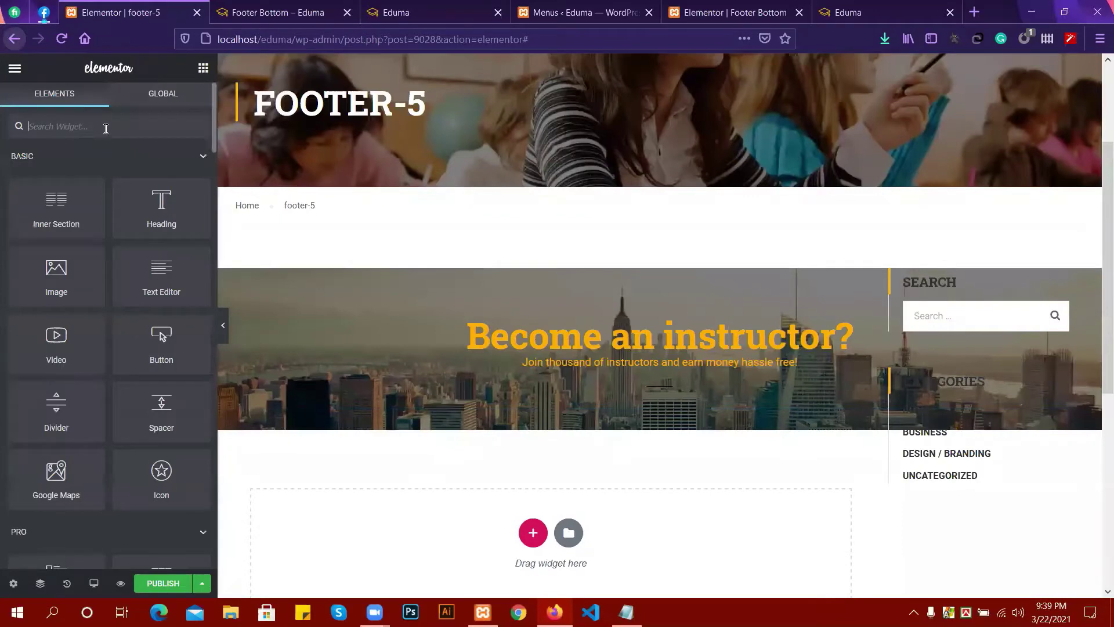
Add a centred Button widget under the banner text labelled 'Get Started Now'.
{"action": "type", "text": "butt"}
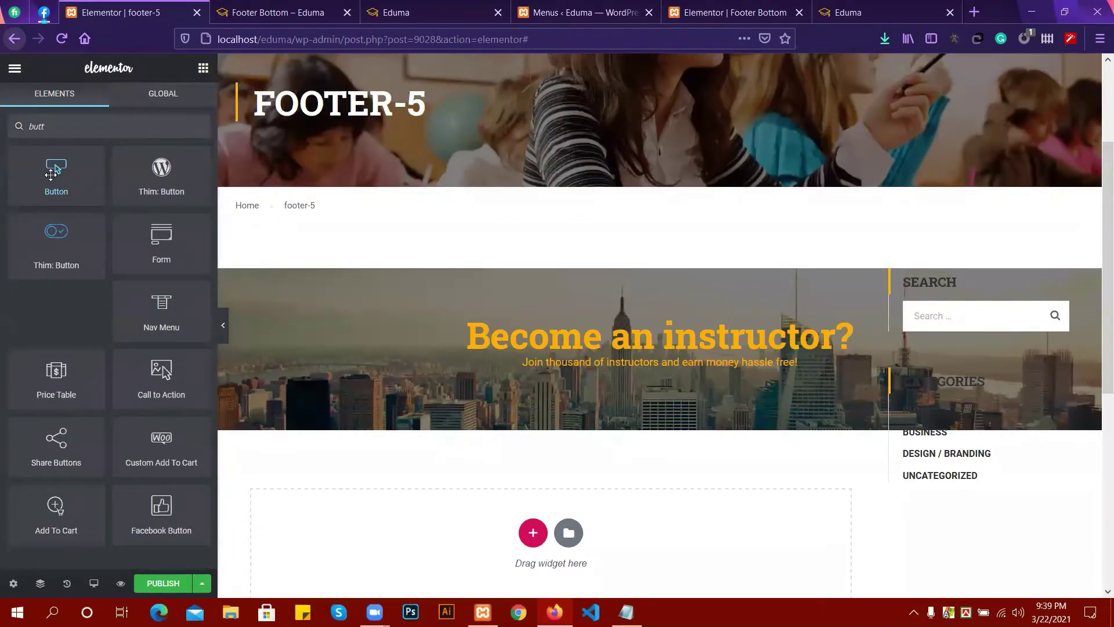
{"action": "left_click_drag", "start_coordinate": [51, 174], "coordinate": [630, 394]}
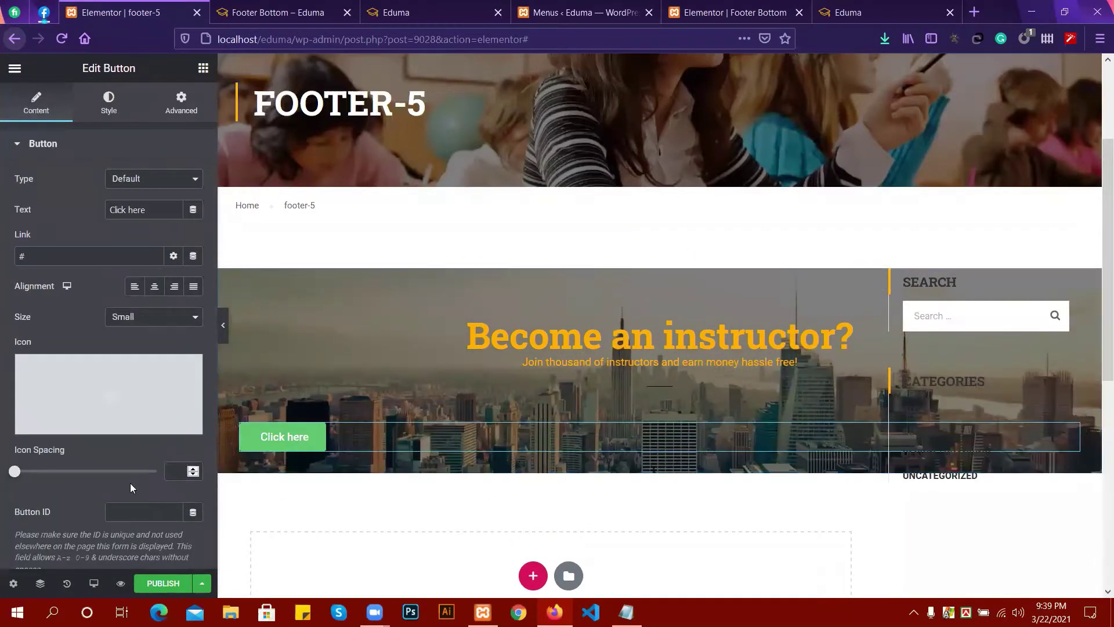
{"action": "left_click", "coordinate": [156, 288]}
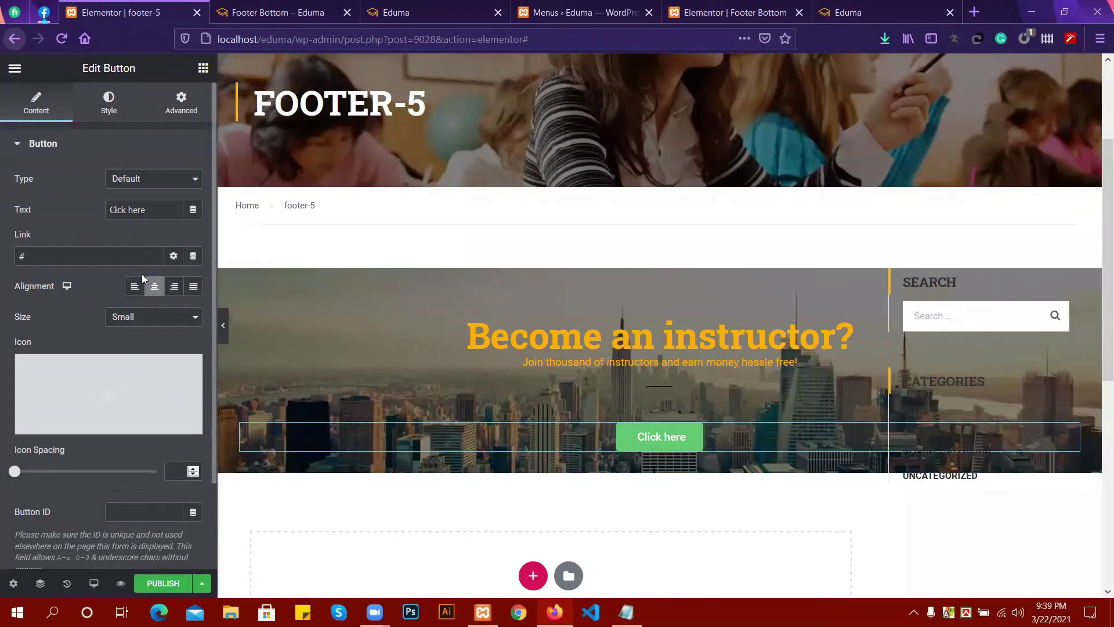
{"action": "left_click_drag", "start_coordinate": [152, 210], "coordinate": [66, 214]}
{"action": "key", "text": "BackSpace"}
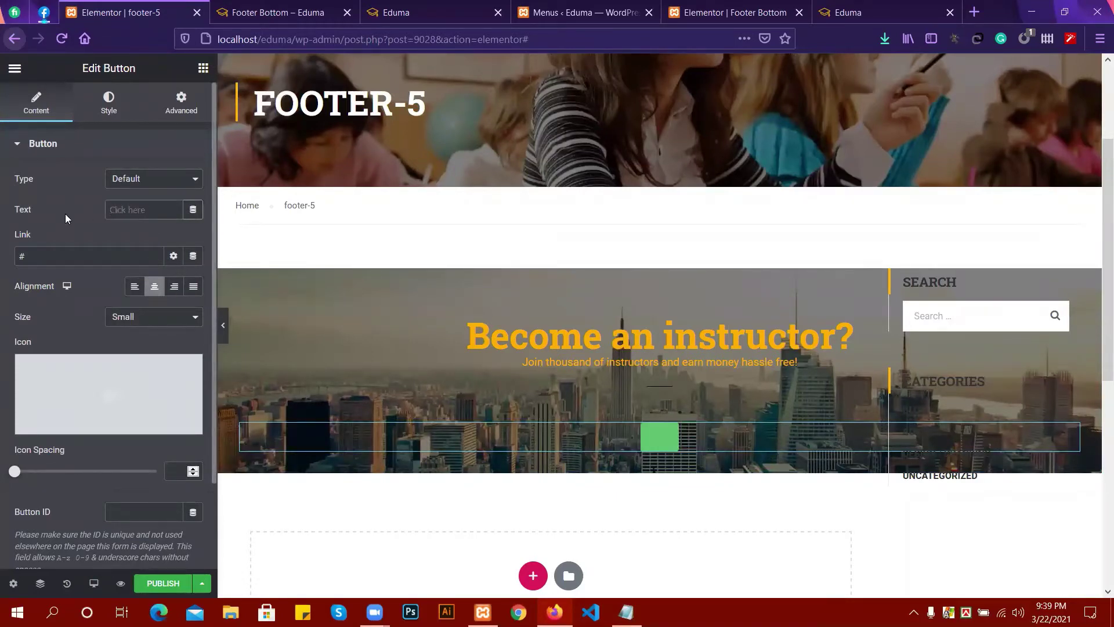
{"action": "left_click", "coordinate": [273, 9]}
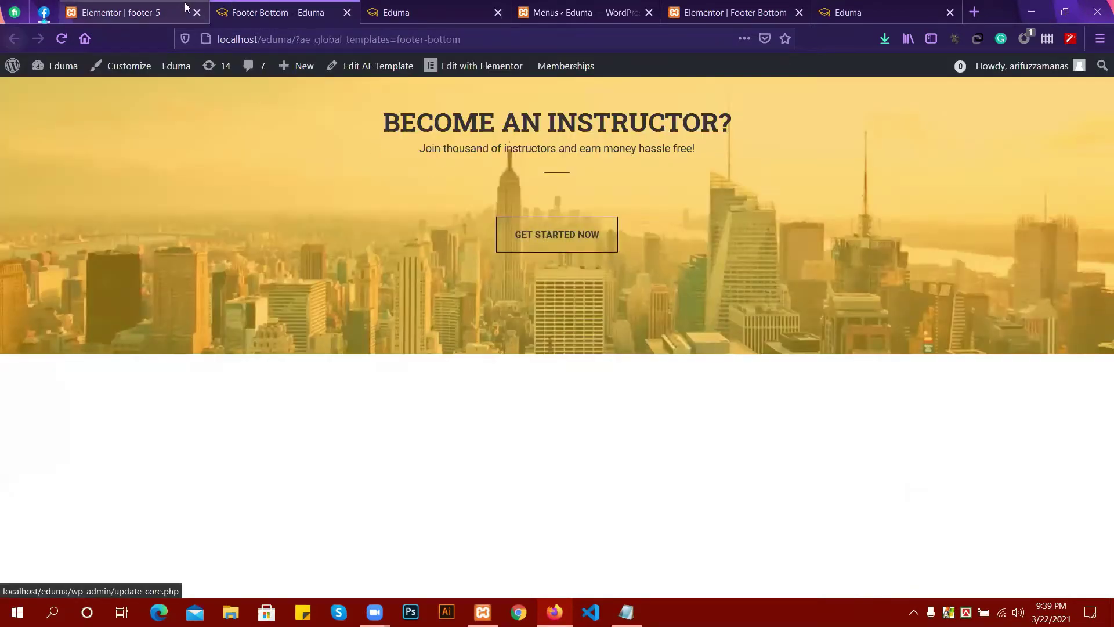
{"action": "key", "text": "ctrl+shift+Tab"}
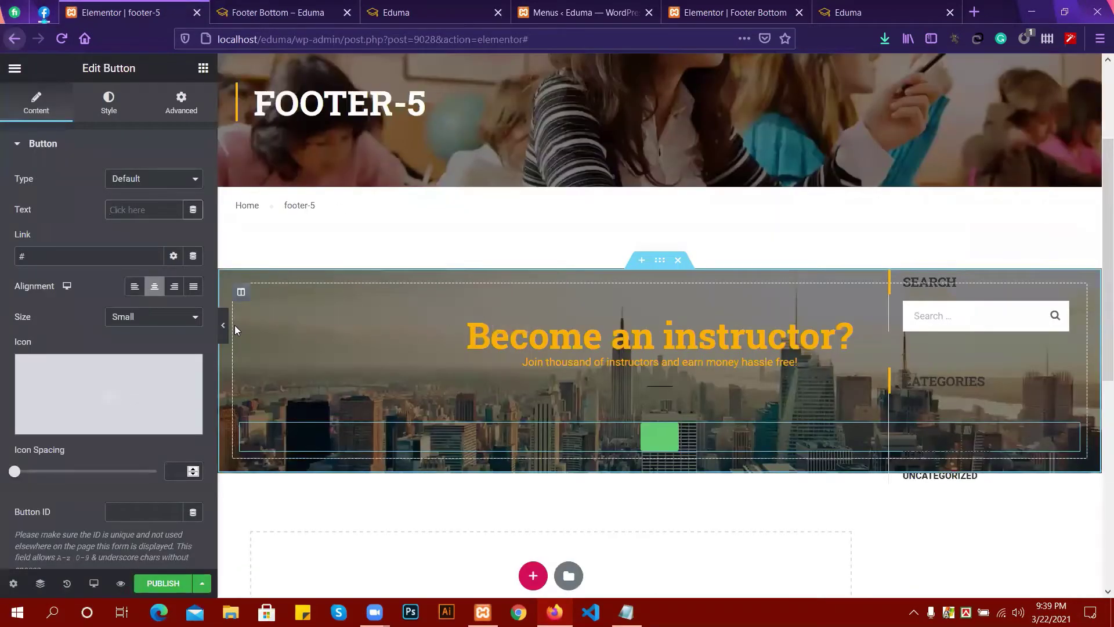
{"action": "type", "text": "Get"}
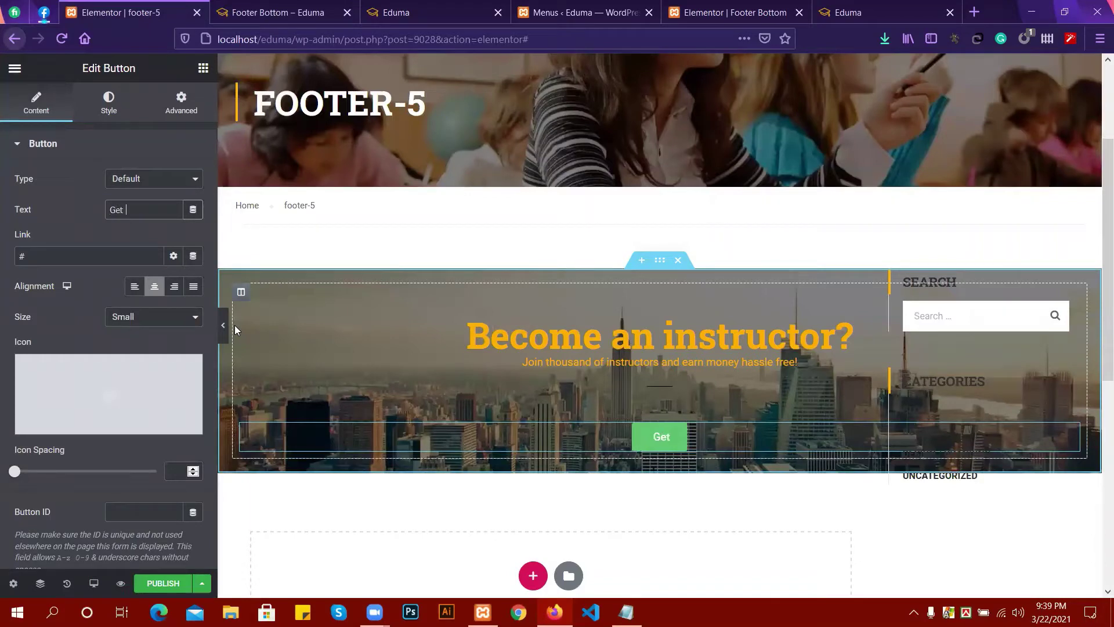
{"action": "type", "text": " Stat"}
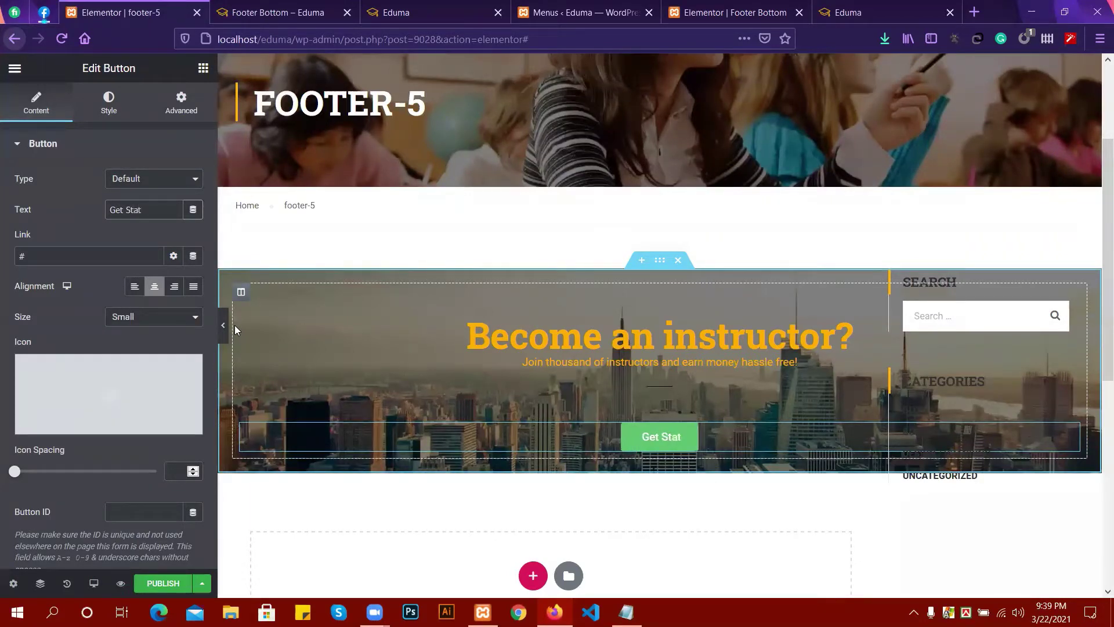
{"action": "key", "text": "BackSpace"}
{"action": "type", "text": "rted"}
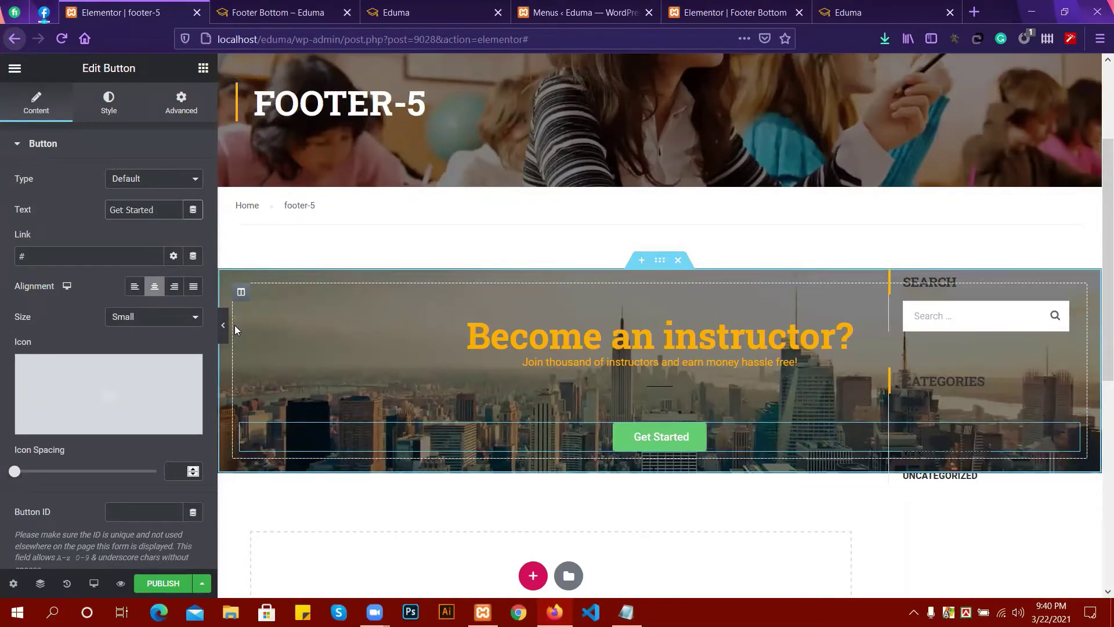
{"action": "type", "text": " Now"}
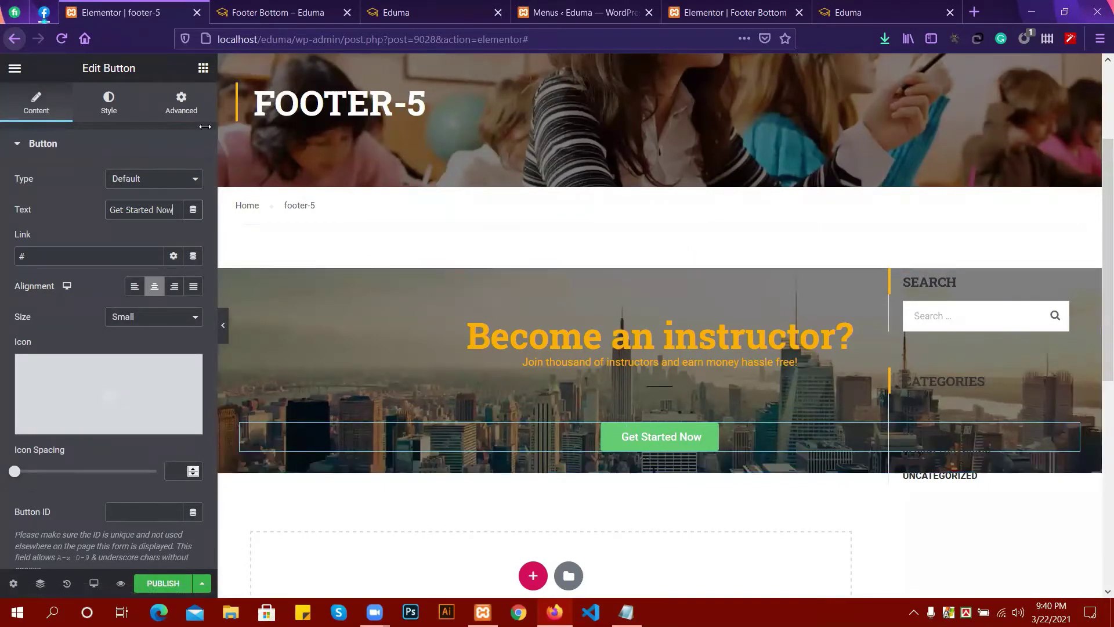
Set the button's text colour to black.
{"action": "left_click", "coordinate": [110, 107]}
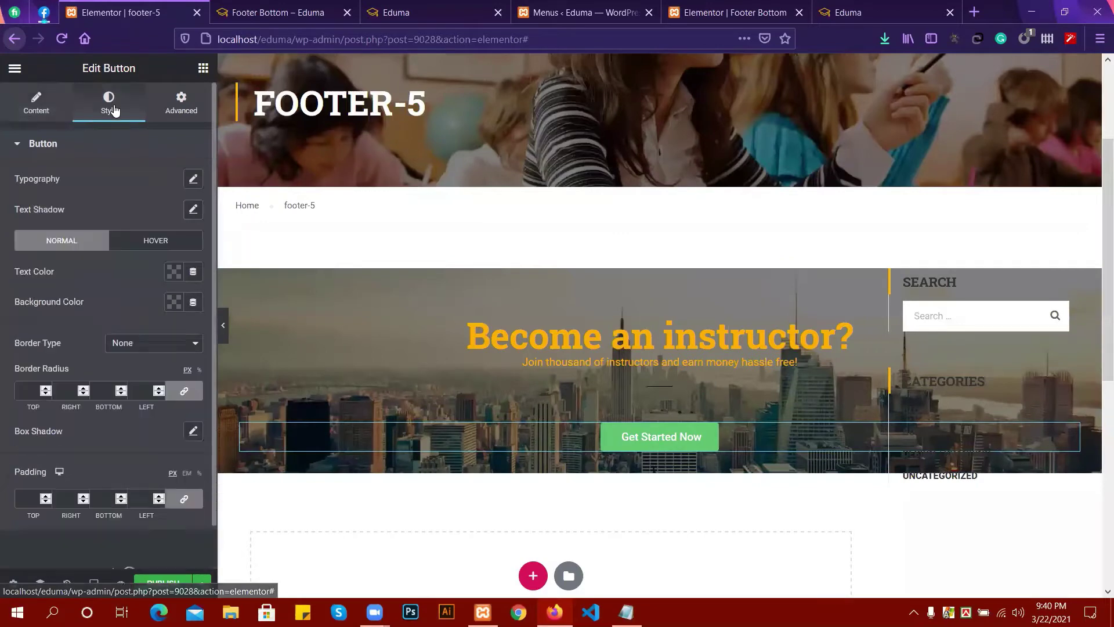
{"action": "left_click", "coordinate": [45, 109]}
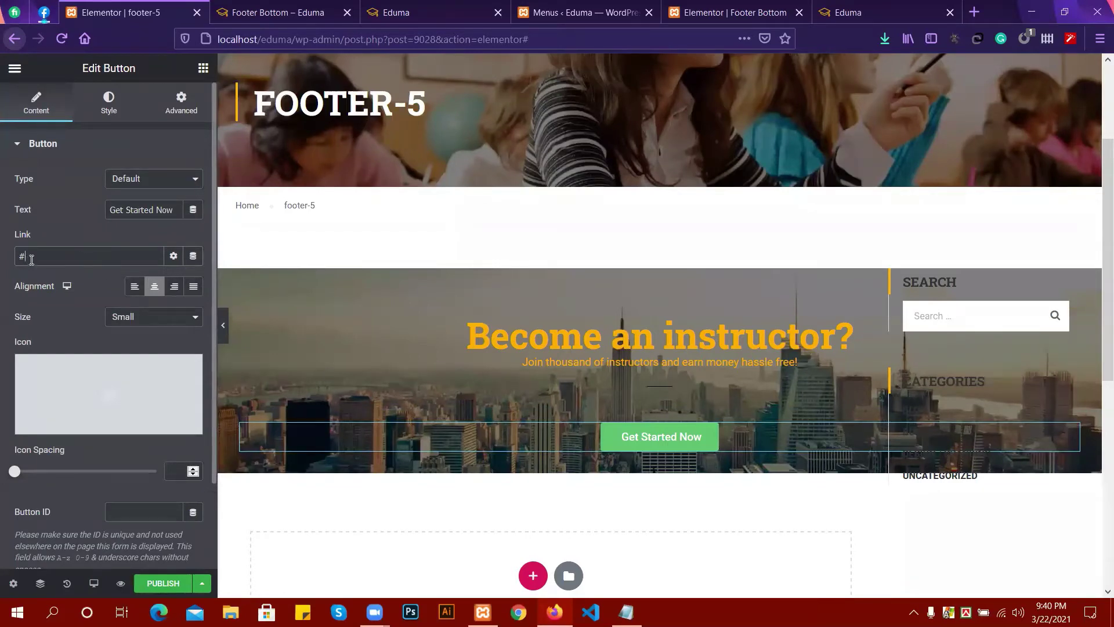
{"action": "left_click", "coordinate": [109, 103]}
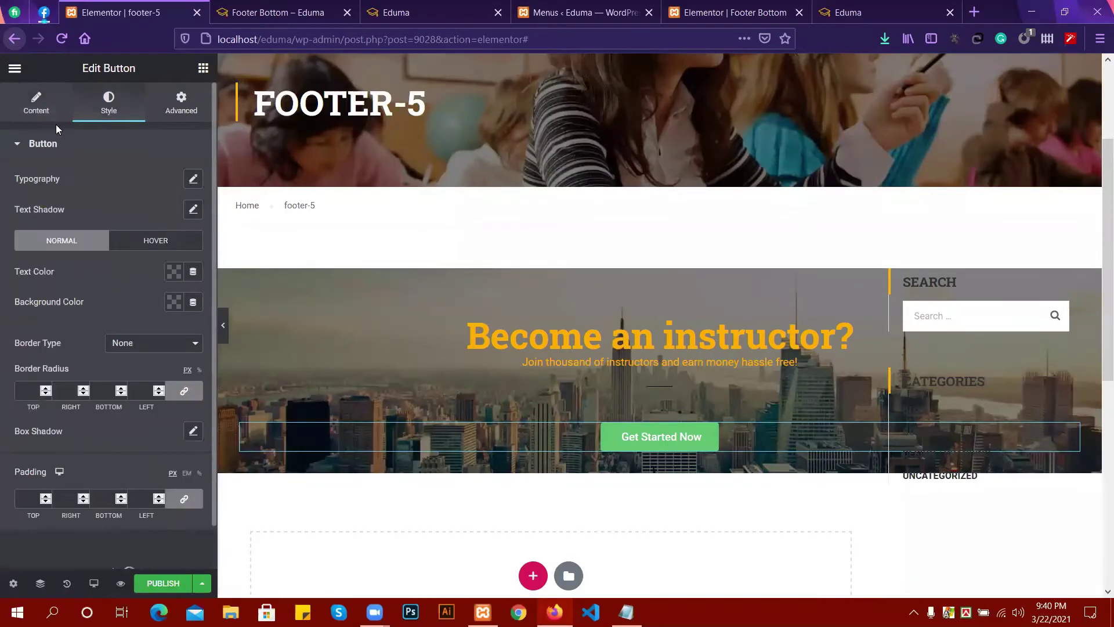
{"action": "left_click", "coordinate": [172, 273]}
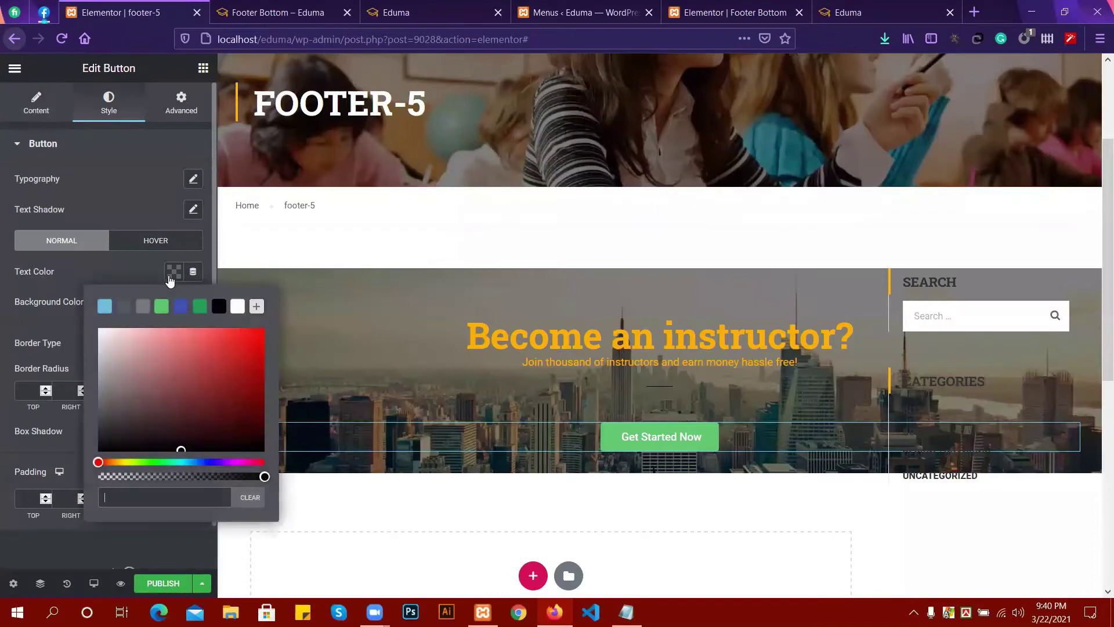
{"action": "left_click", "coordinate": [219, 314]}
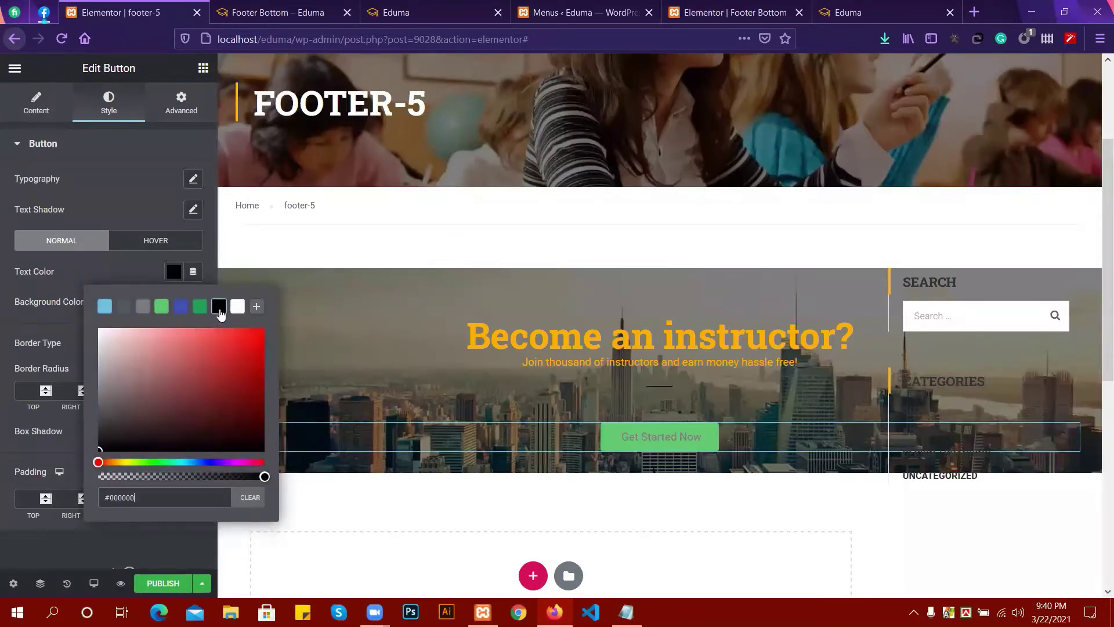
{"action": "left_click", "coordinate": [70, 269]}
Give the button a red background with alpha dragged to zero, making it transparent (#CC494900).
{"action": "left_click", "coordinate": [173, 302]}
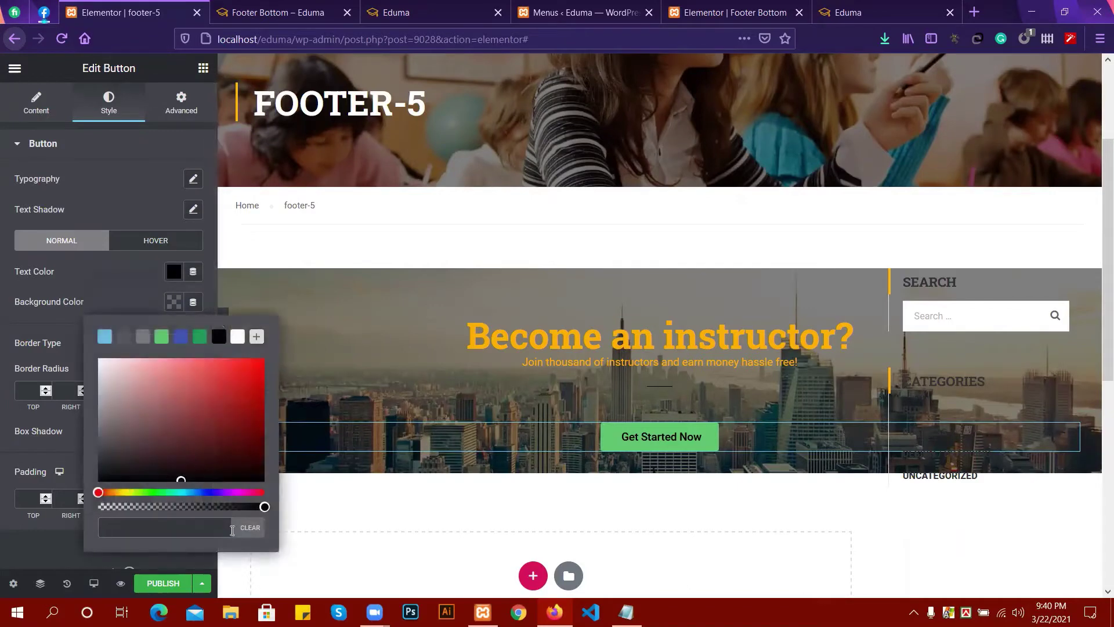
{"action": "left_click", "coordinate": [126, 266]}
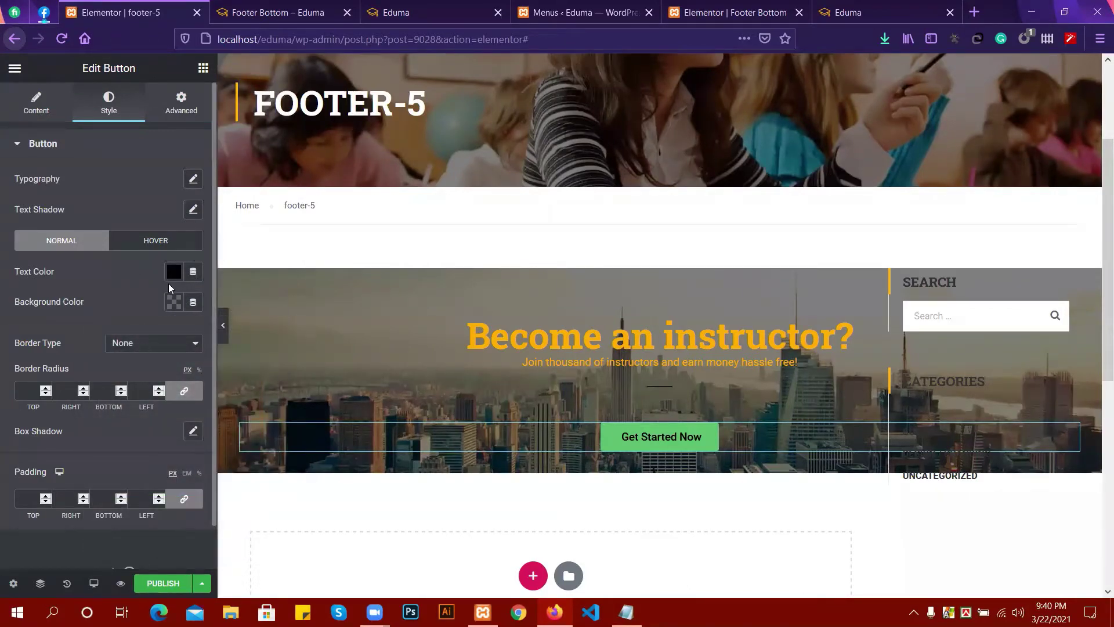
{"action": "left_click", "coordinate": [174, 303]}
{"action": "left_click", "coordinate": [205, 382]}
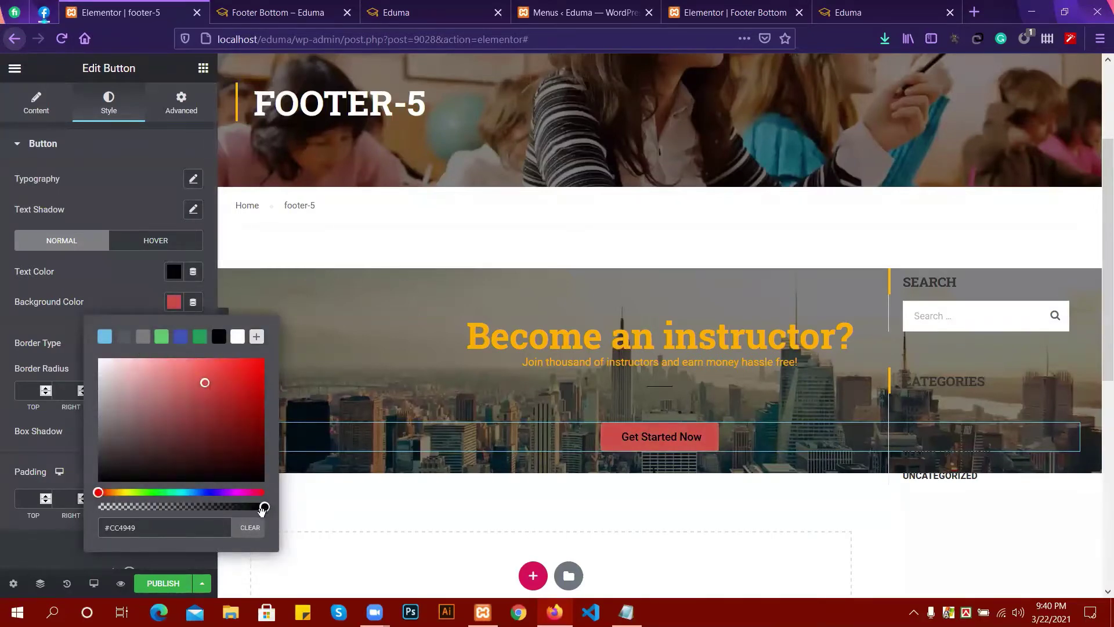
{"action": "left_click_drag", "start_coordinate": [264, 509], "coordinate": [92, 517]}
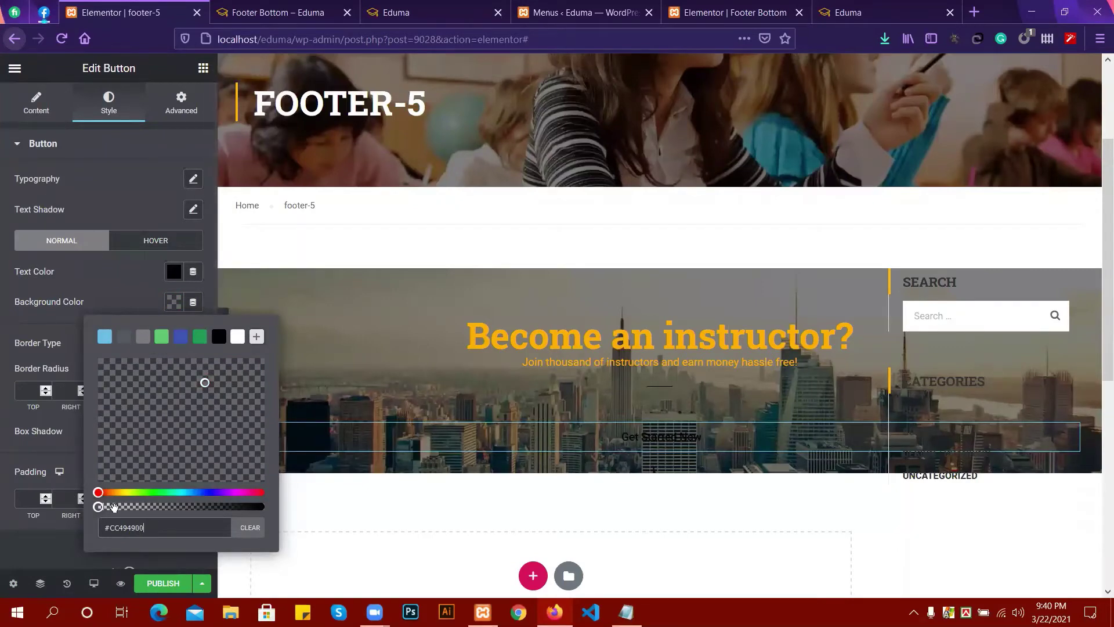
{"action": "mouse_move", "coordinate": [112, 505]}
{"action": "left_mouse_down"}
{"action": "mouse_move", "coordinate": [156, 508]}
{"action": "mouse_move", "coordinate": [99, 507]}
{"action": "left_mouse_up"}
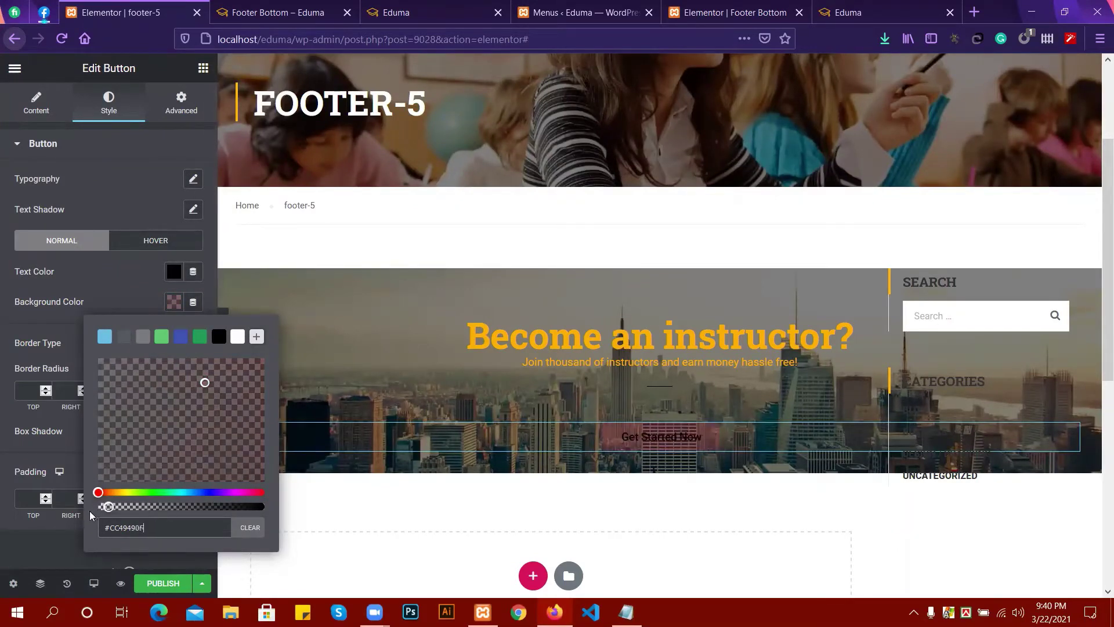
Keep the button background transparent, set a Solid border, and make the text white.
{"action": "left_click", "coordinate": [125, 270]}
{"action": "left_click", "coordinate": [140, 343]}
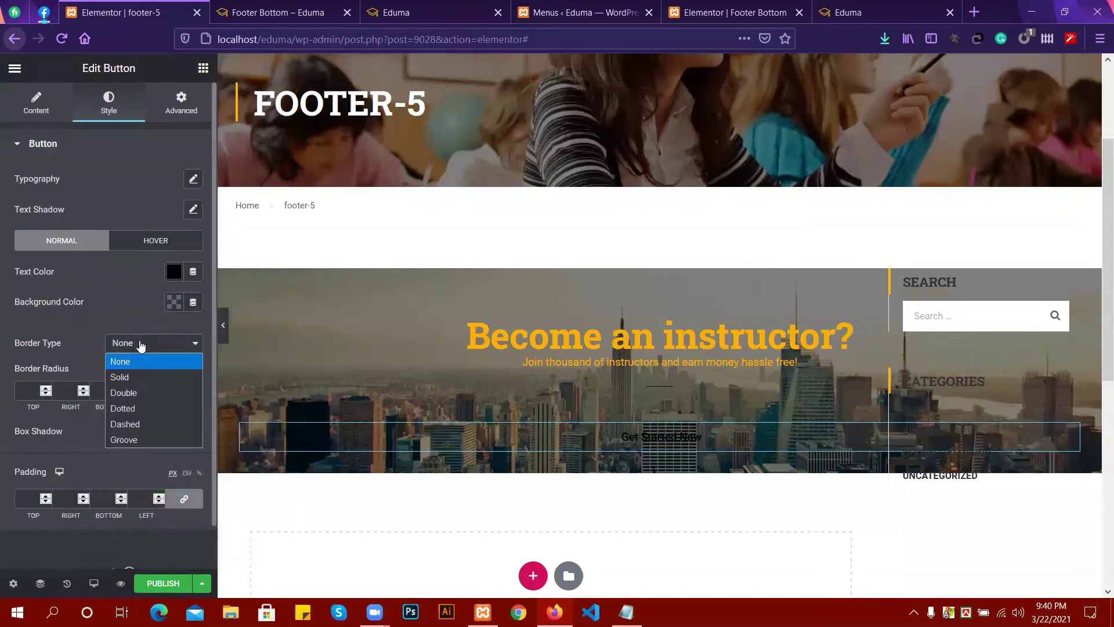
{"action": "left_click", "coordinate": [135, 377]}
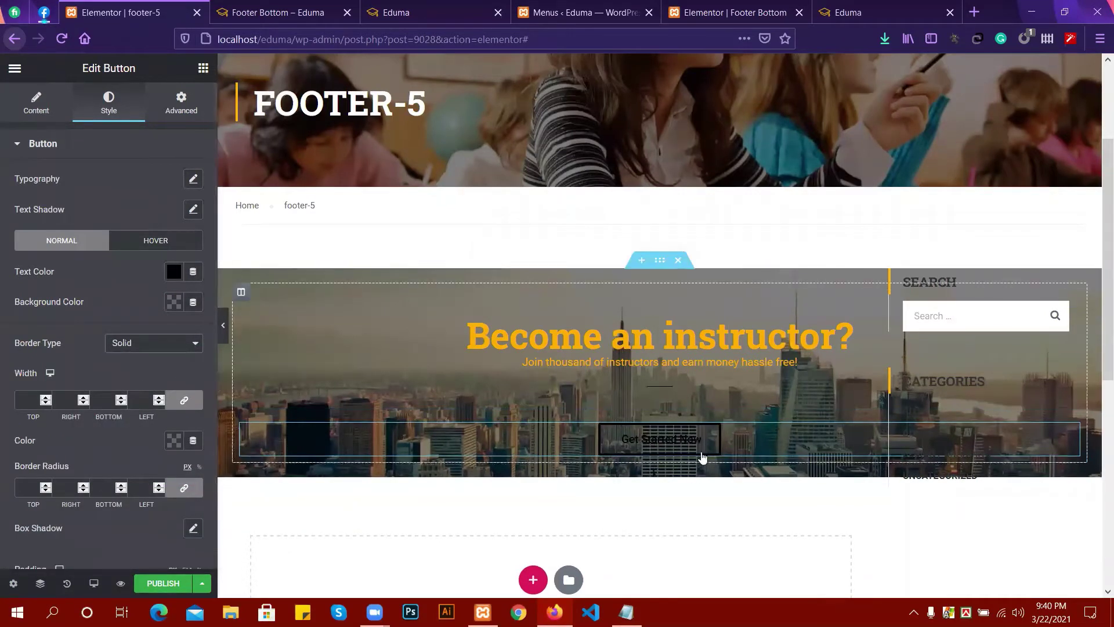
{"action": "left_click", "coordinate": [174, 272]}
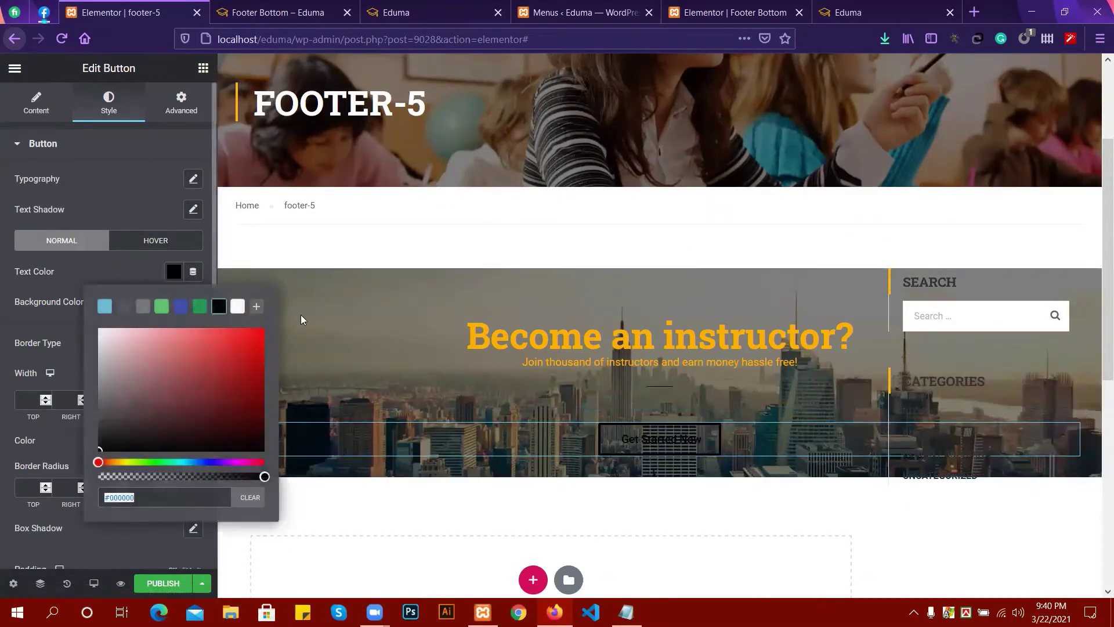
{"action": "left_click", "coordinate": [238, 306]}
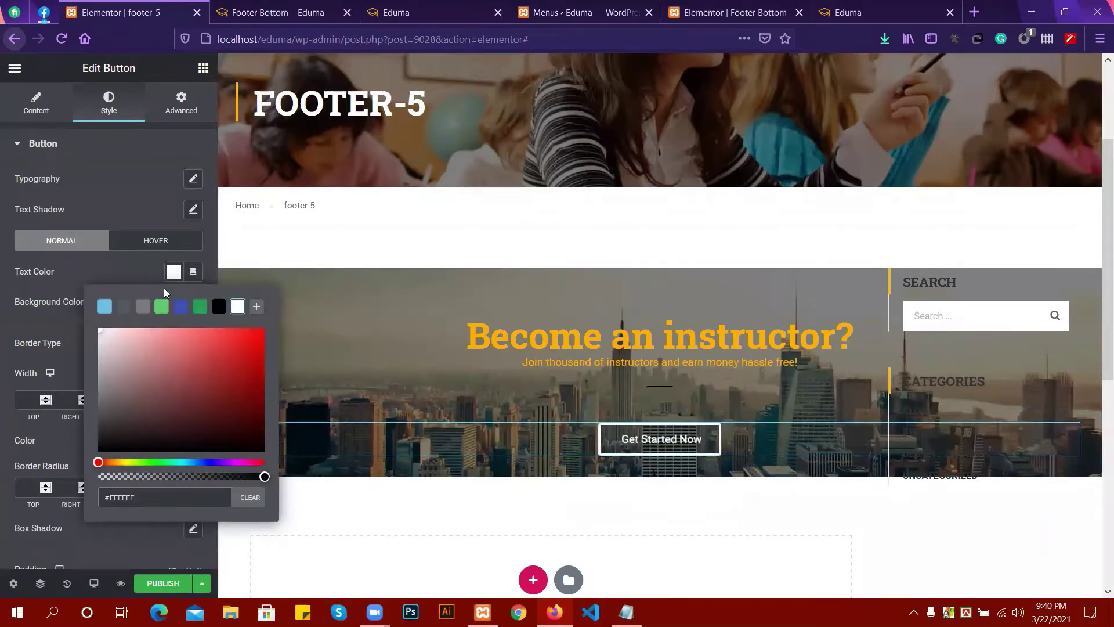
{"action": "left_click", "coordinate": [135, 257]}
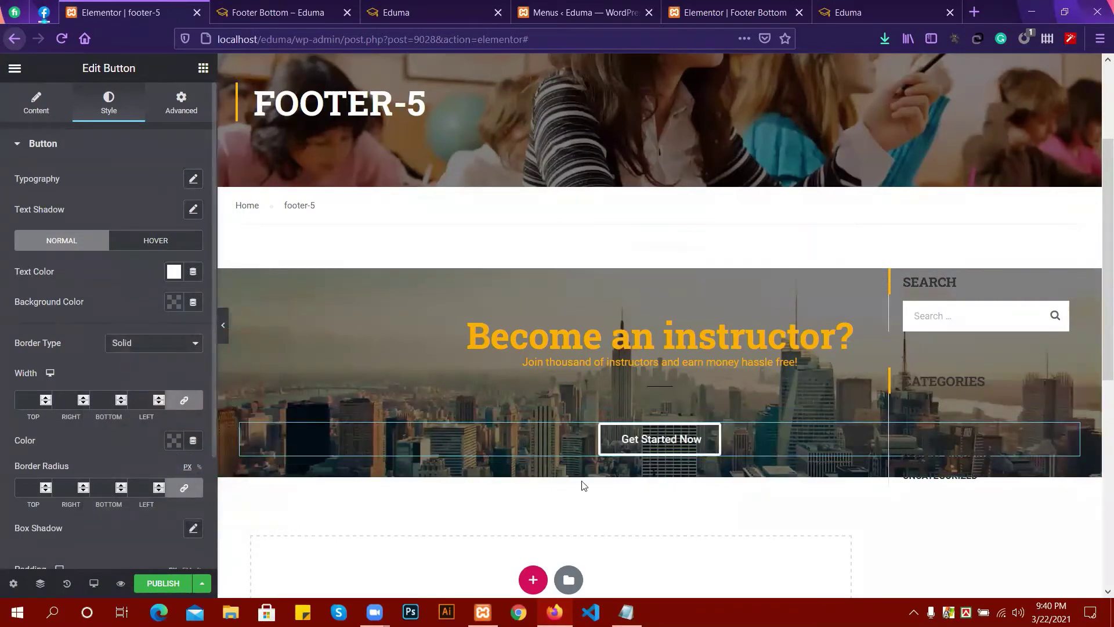
Set the button's border colour to near-black #030303.
{"action": "scroll", "coordinate": [90, 482], "scroll_direction": "down", "scroll_amount": 1}
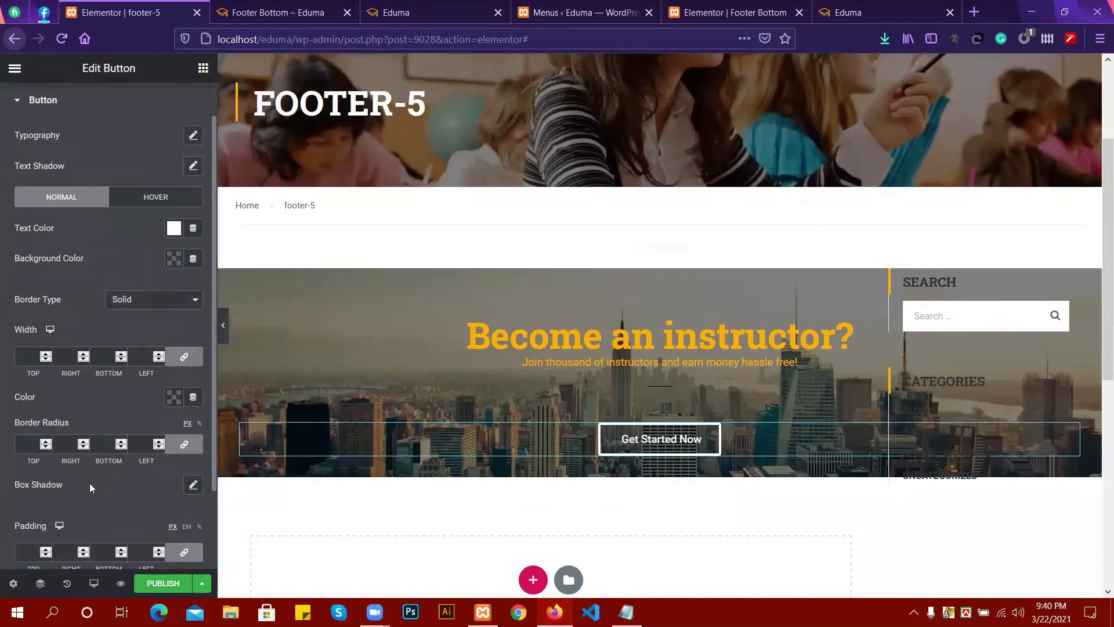
{"action": "scroll", "coordinate": [89, 483], "scroll_direction": "down", "scroll_amount": 1}
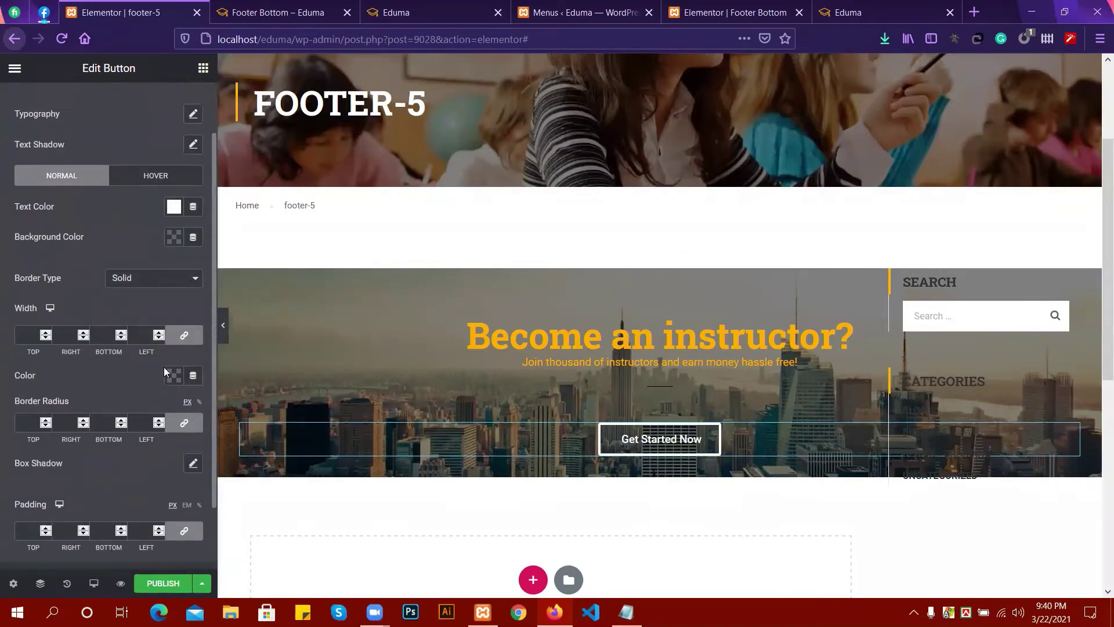
{"action": "left_click", "coordinate": [173, 376]}
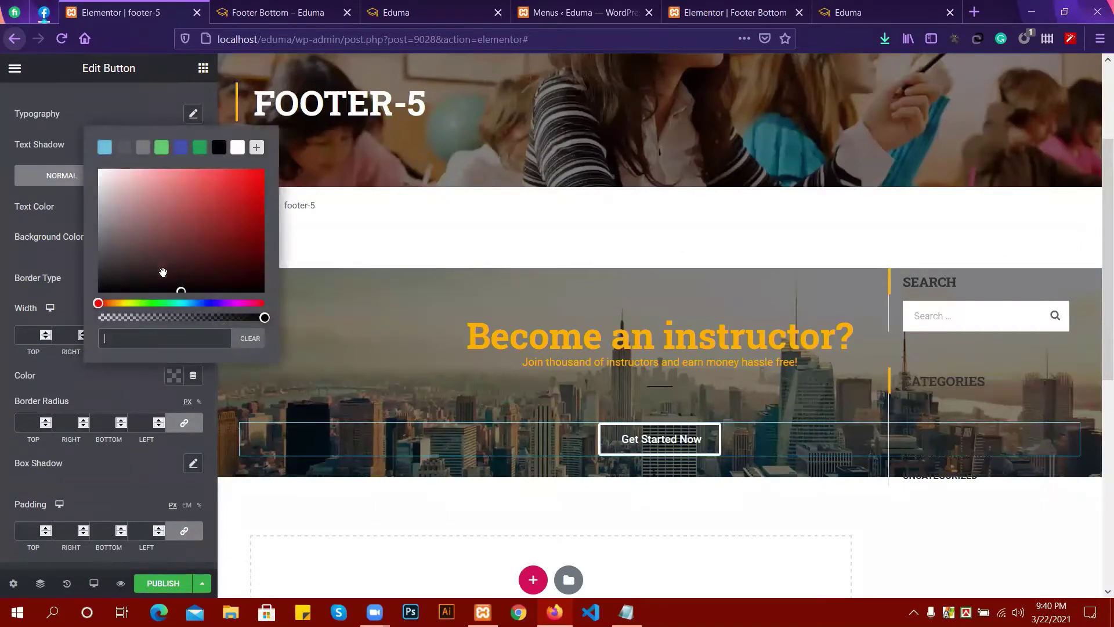
{"action": "left_click_drag", "start_coordinate": [180, 289], "coordinate": [91, 290]}
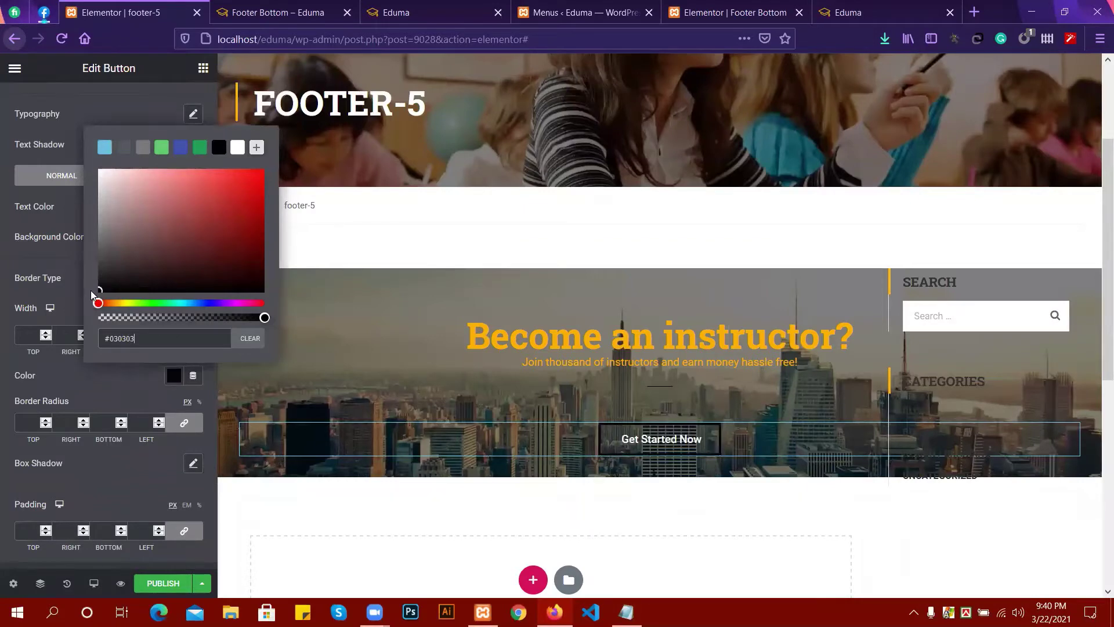
{"action": "left_click", "coordinate": [129, 389]}
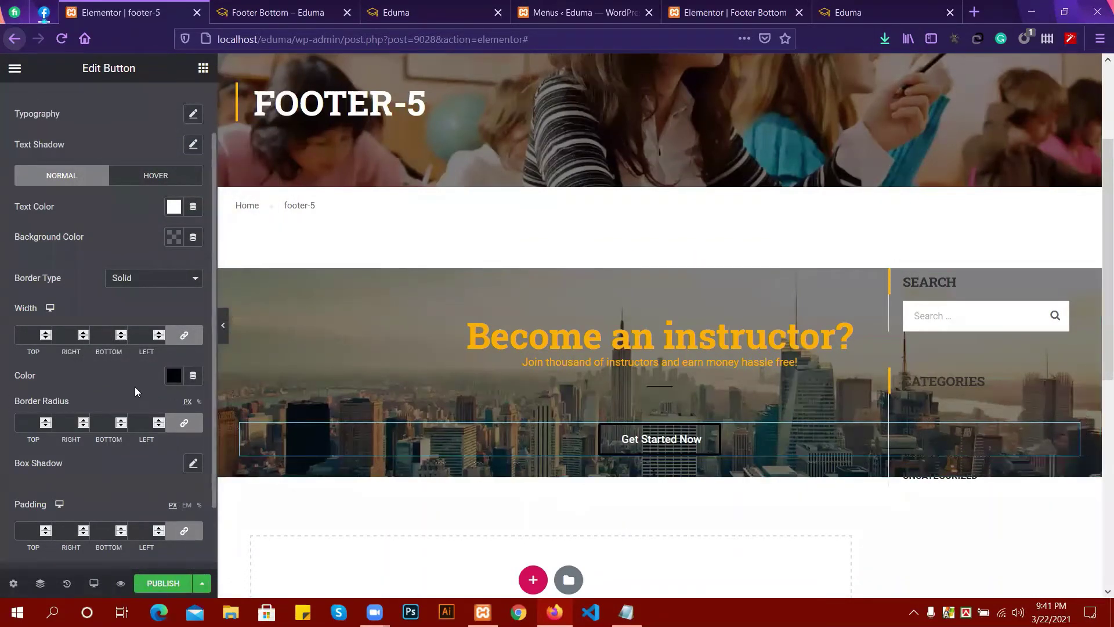
{"action": "scroll", "coordinate": [135, 387], "scroll_direction": "up", "scroll_amount": 2}
Make the Get Started Now button's normal-state text colour black.
{"action": "left_click", "coordinate": [139, 204]}
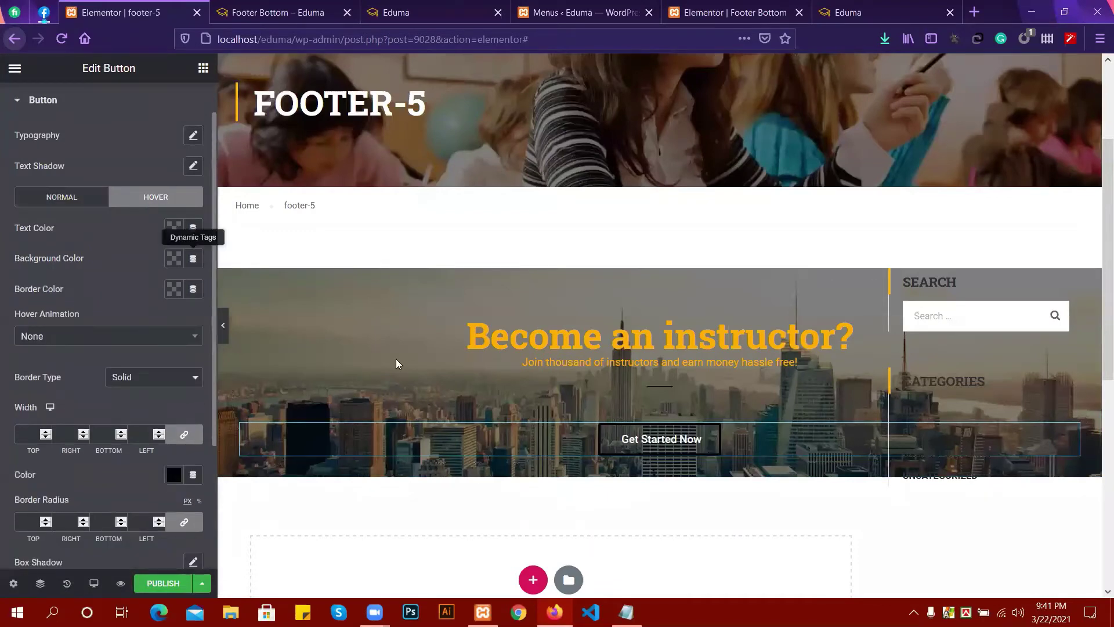
{"action": "left_click", "coordinate": [173, 229]}
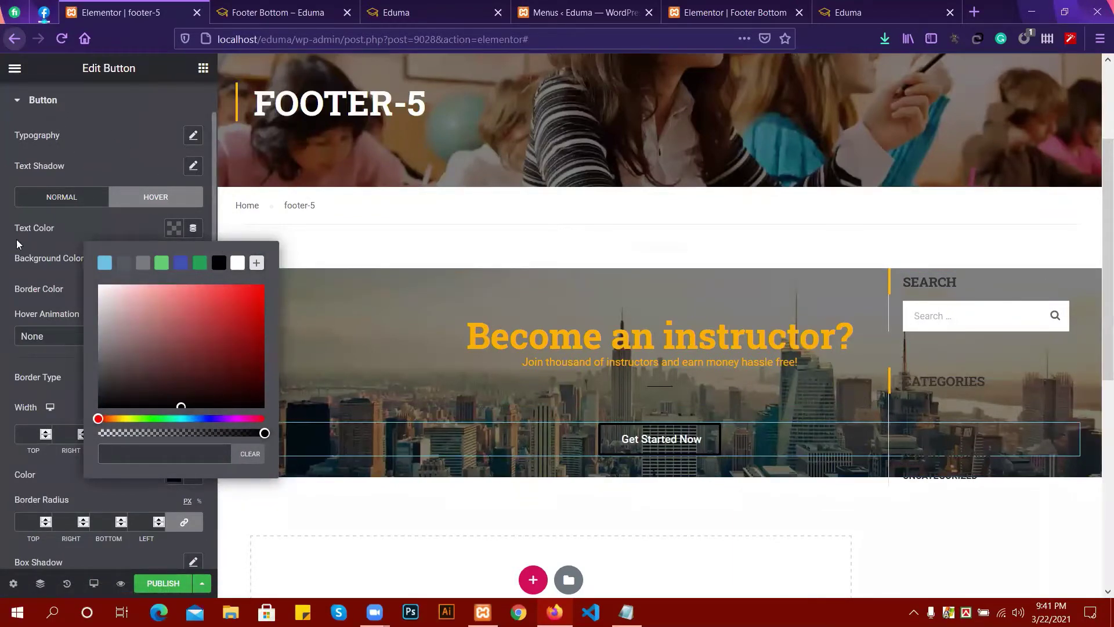
{"action": "left_click", "coordinate": [89, 153]}
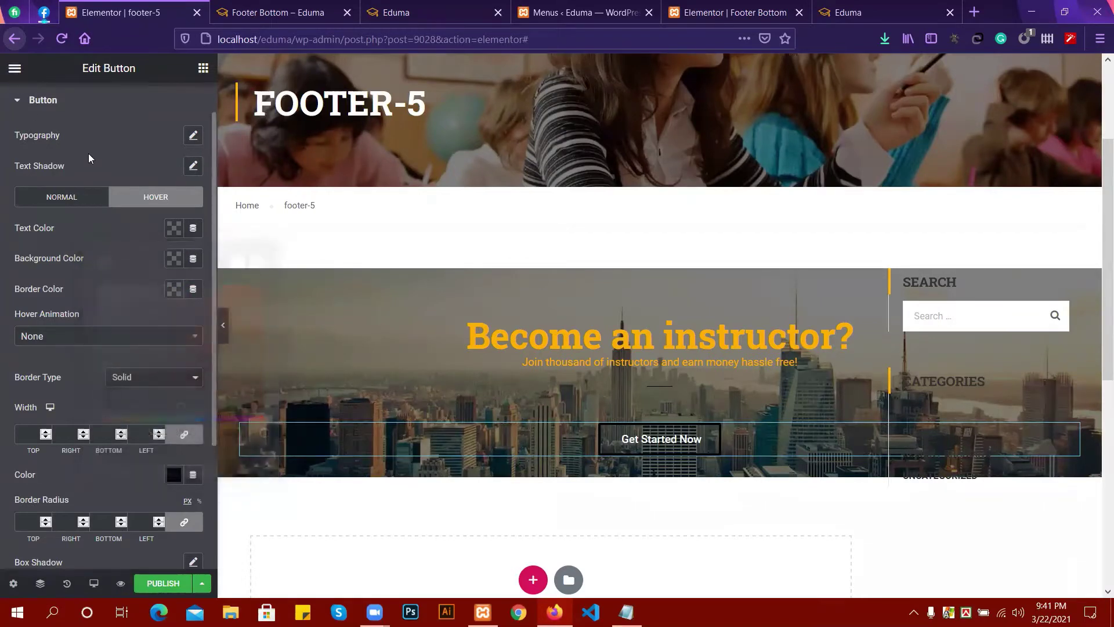
{"action": "scroll", "coordinate": [94, 357], "scroll_direction": "up", "scroll_amount": 1}
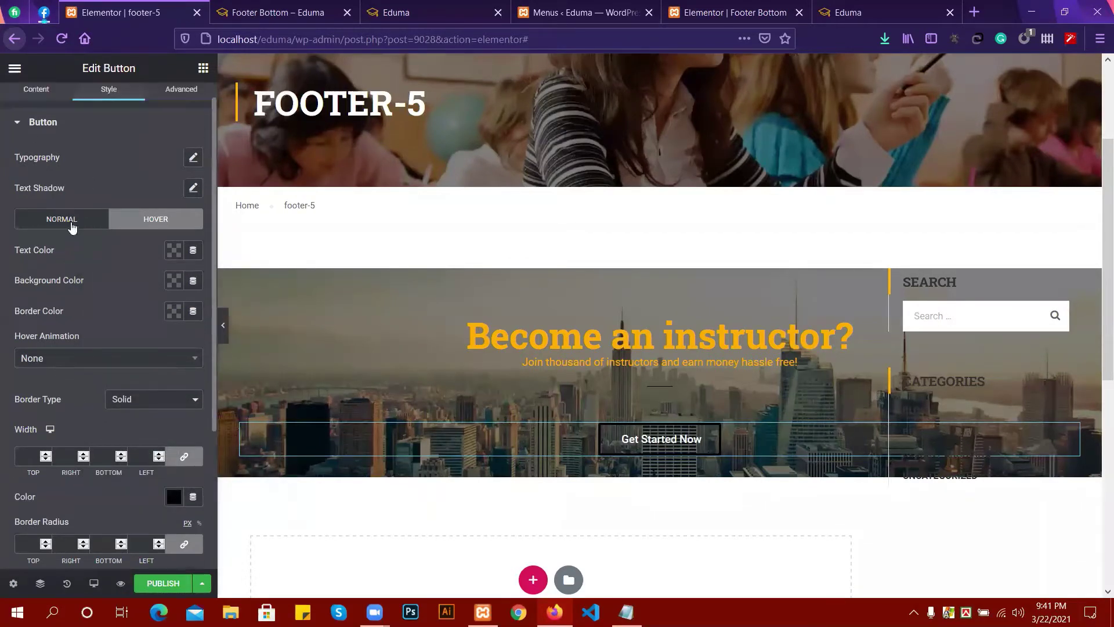
{"action": "left_click", "coordinate": [69, 221]}
{"action": "left_click", "coordinate": [174, 250]}
{"action": "left_click", "coordinate": [218, 287]}
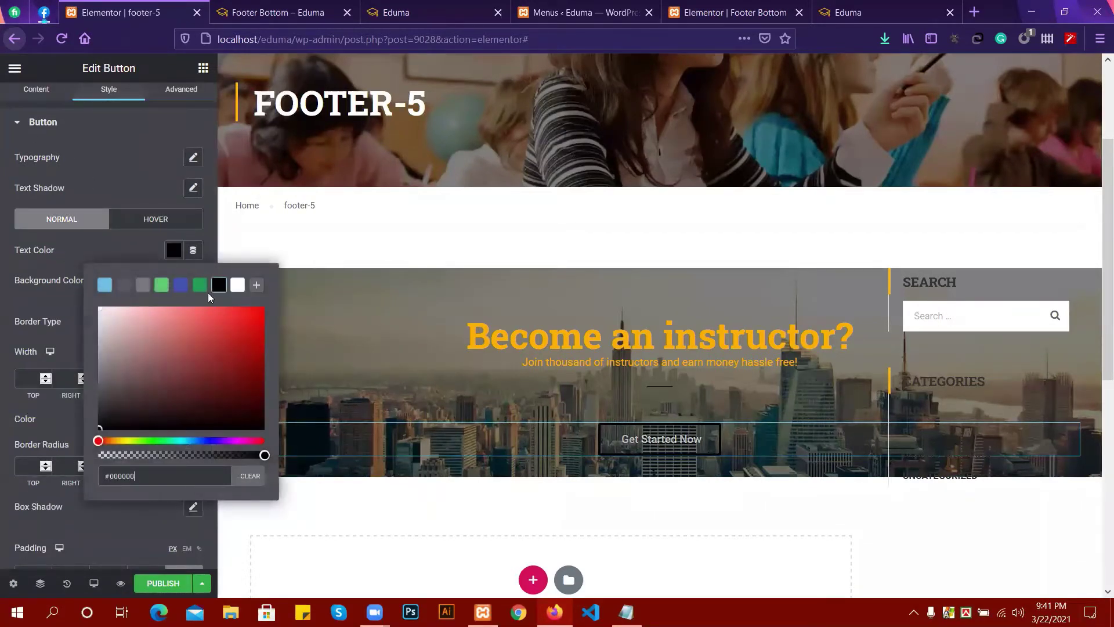
{"action": "left_click", "coordinate": [123, 240]}
Give the button white hover text on a black hover background, then publish.
{"action": "left_click", "coordinate": [156, 220]}
{"action": "left_click", "coordinate": [173, 250]}
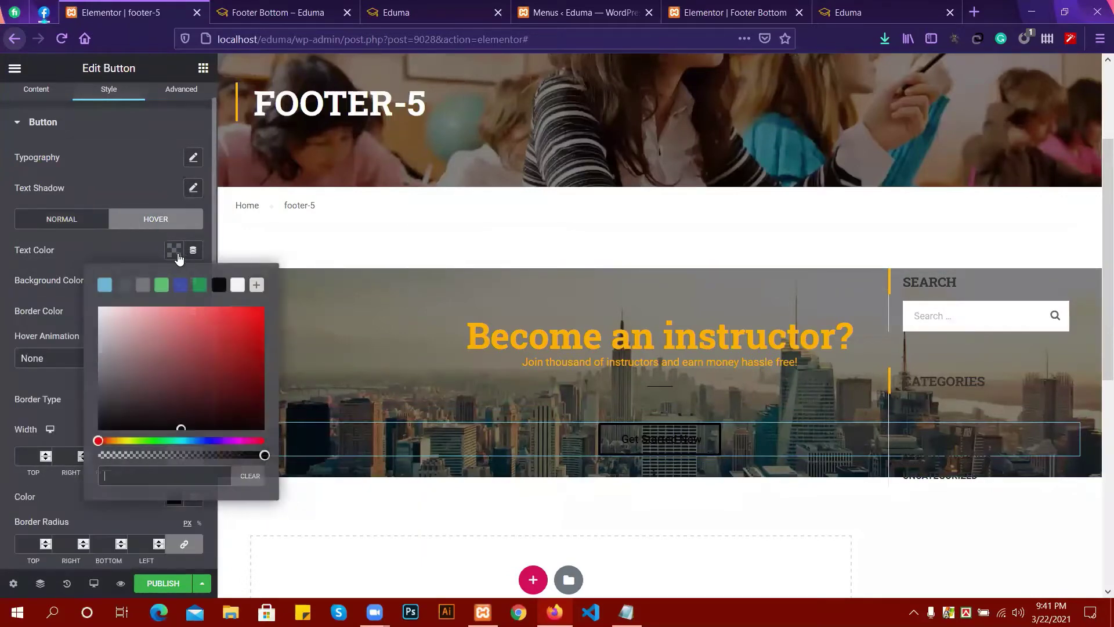
{"action": "left_click", "coordinate": [237, 284]}
{"action": "left_click", "coordinate": [97, 259]}
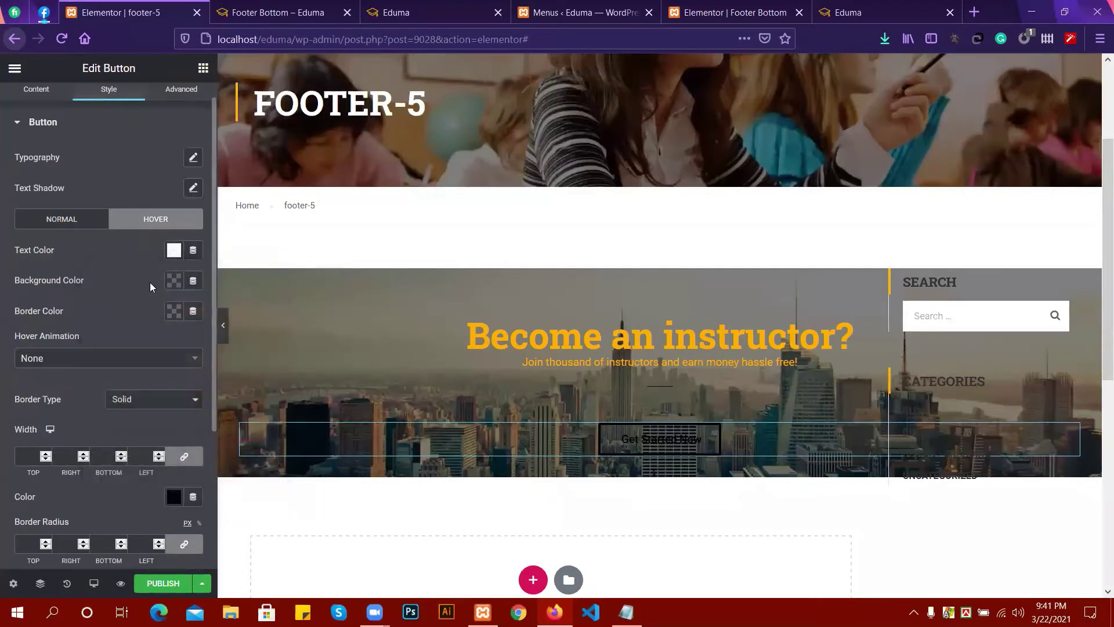
{"action": "left_click", "coordinate": [174, 283]}
{"action": "left_click", "coordinate": [218, 315]}
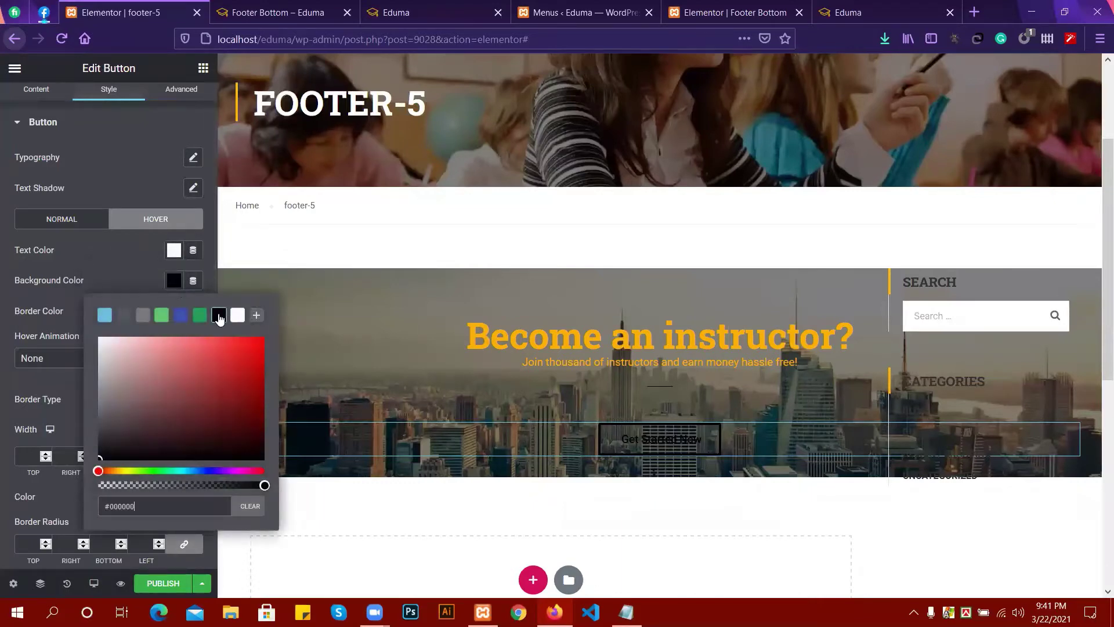
{"action": "left_click", "coordinate": [126, 259]}
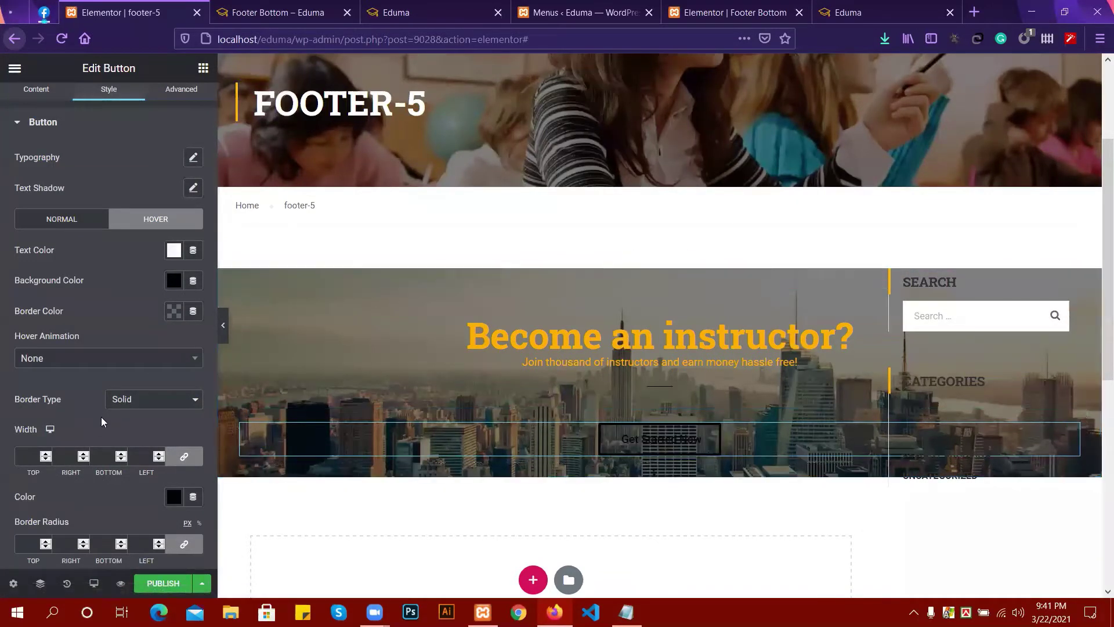
{"action": "left_click", "coordinate": [163, 583]}
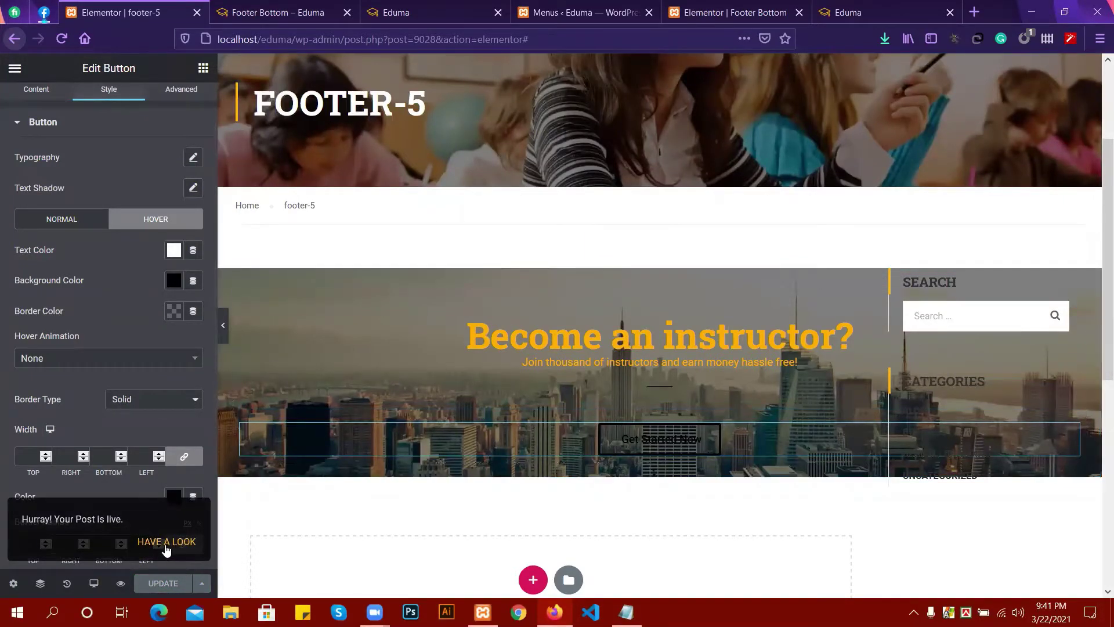
Preview the footer-5 changes in a new tab, scroll through them, and return to the editor.
{"action": "right_click", "coordinate": [123, 586]}
{"action": "left_click", "coordinate": [121, 586]}
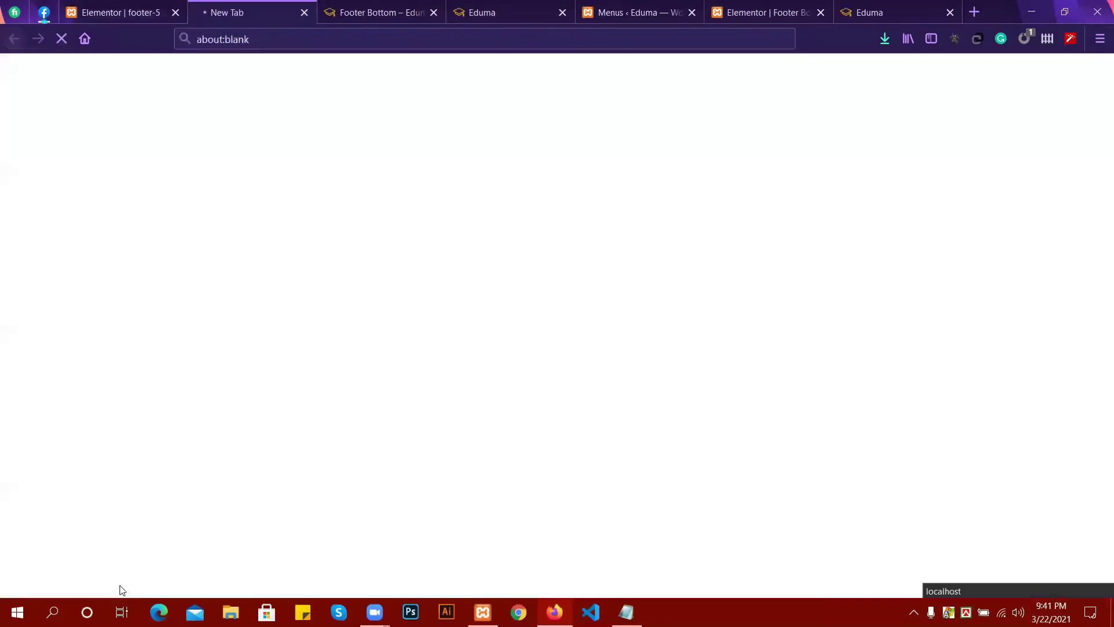
{"action": "left_click", "coordinate": [128, 13]}
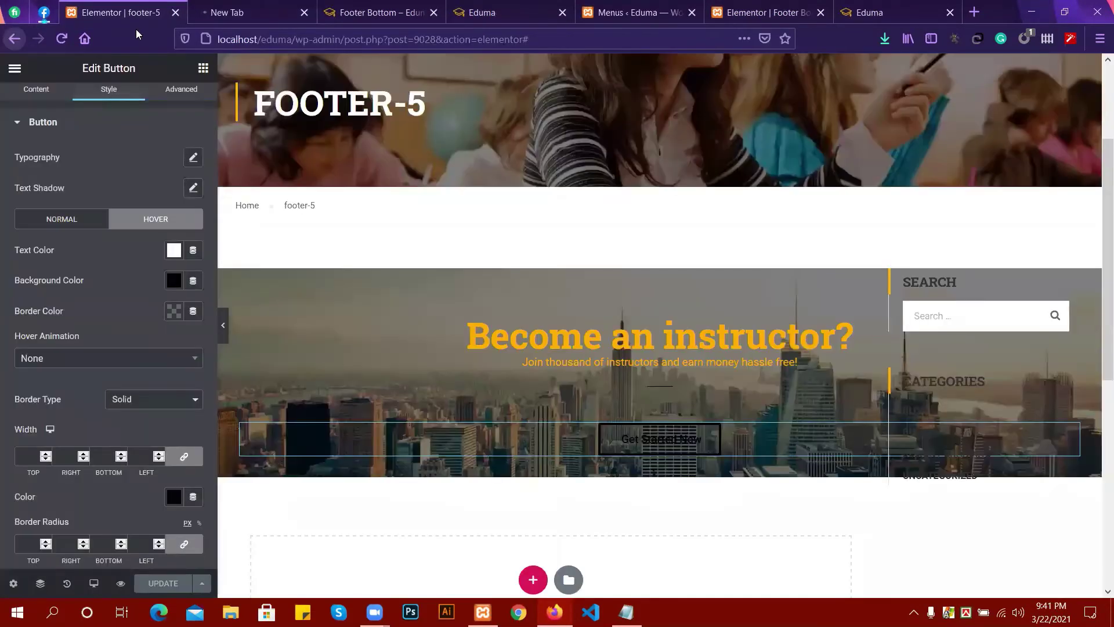
{"action": "left_click", "coordinate": [230, 12]}
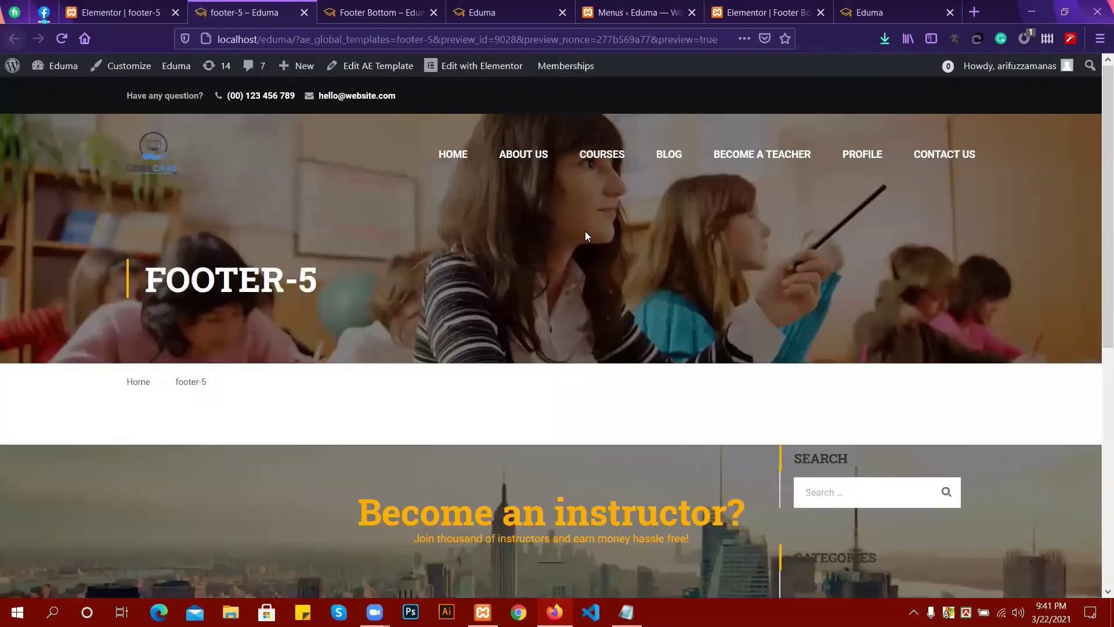
{"action": "scroll", "coordinate": [576, 248], "scroll_direction": "down", "scroll_amount": 4}
{"action": "scroll", "coordinate": [577, 248], "scroll_direction": "up", "scroll_amount": 3}
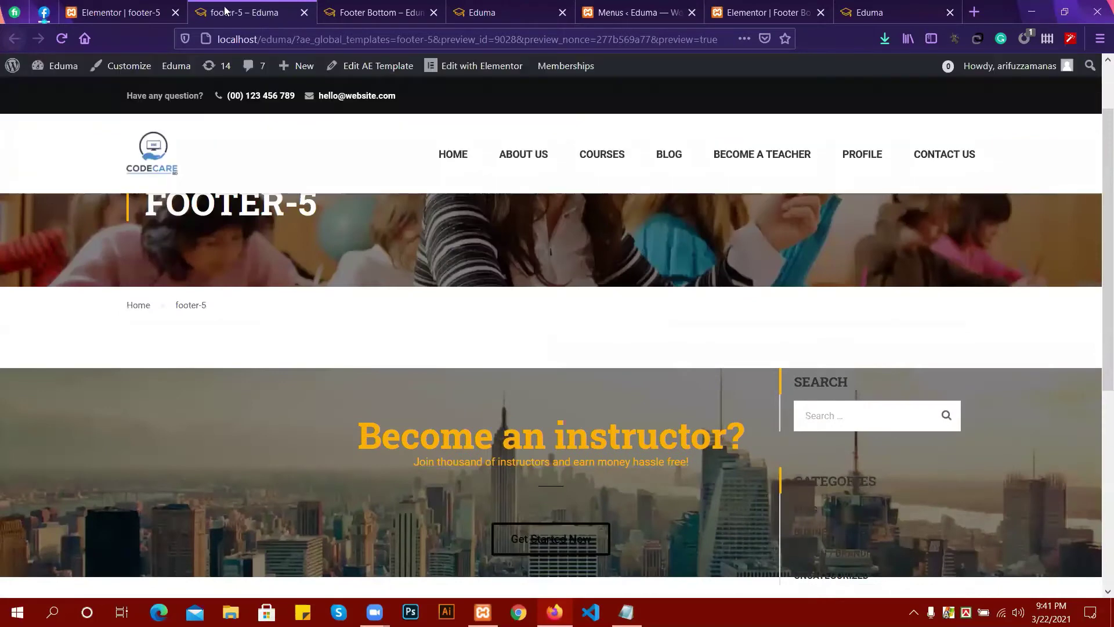
{"action": "left_click", "coordinate": [120, 12]}
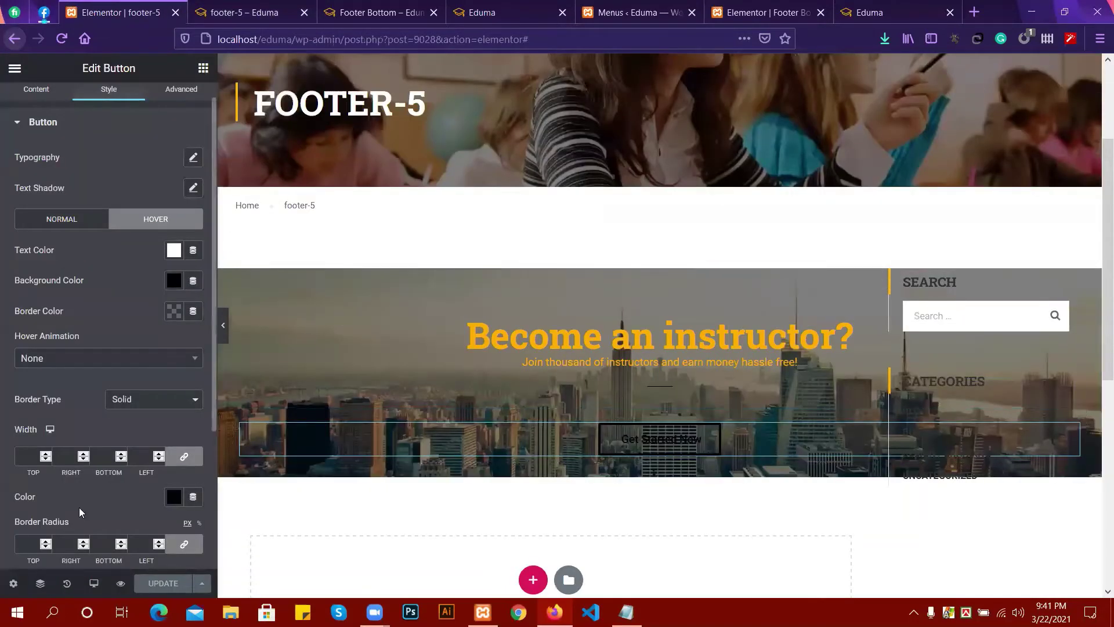
Switch Hide Title to No in the footer-5 page settings.
{"action": "scroll", "coordinate": [79, 507], "scroll_direction": "down", "scroll_amount": 1}
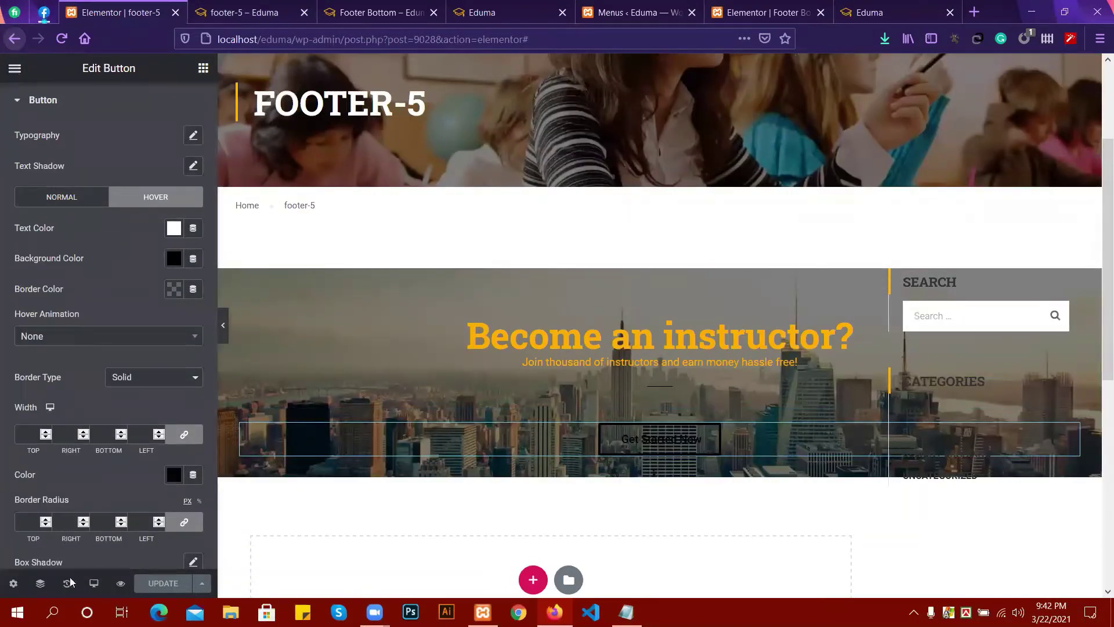
{"action": "left_click", "coordinate": [14, 583]}
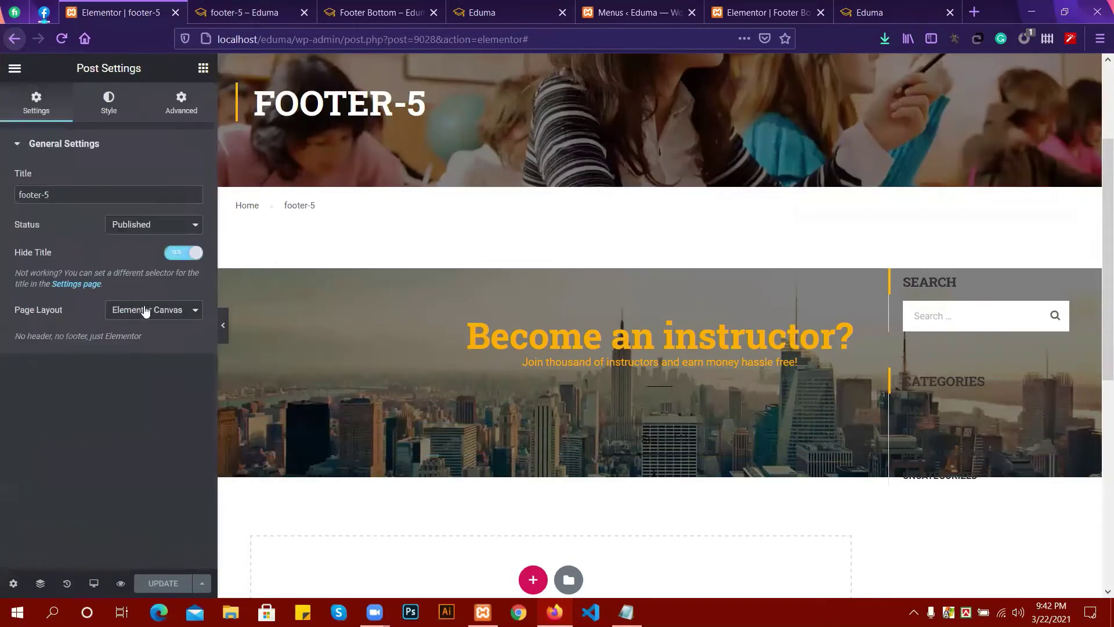
{"action": "left_click", "coordinate": [179, 255]}
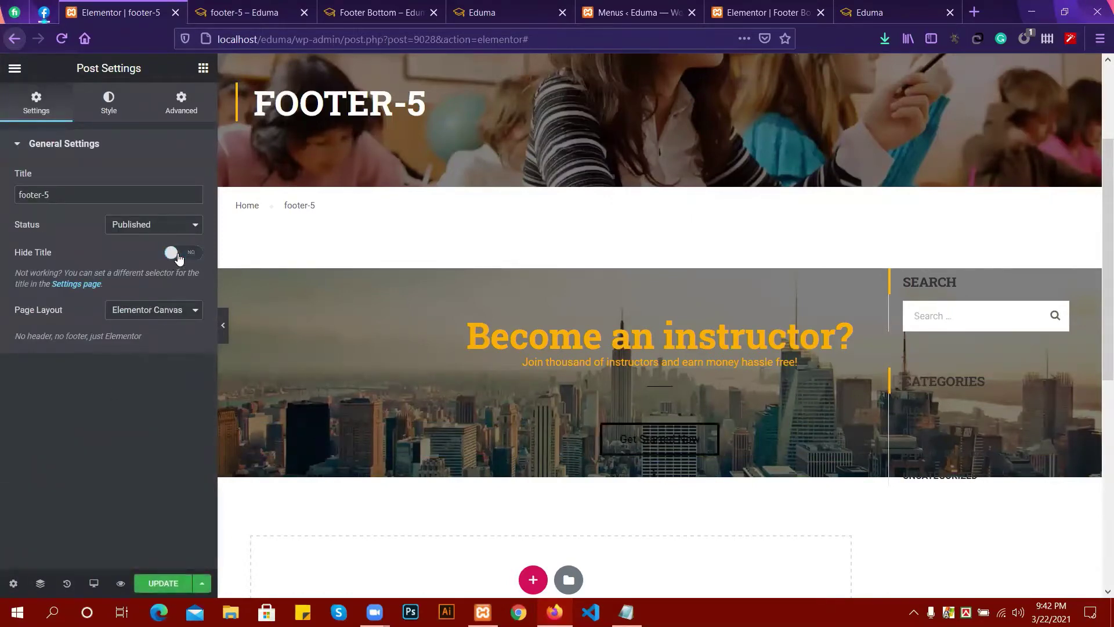
Check the Page Layout options, leaving the layout on Elementor Canvas.
{"action": "left_click", "coordinate": [156, 312]}
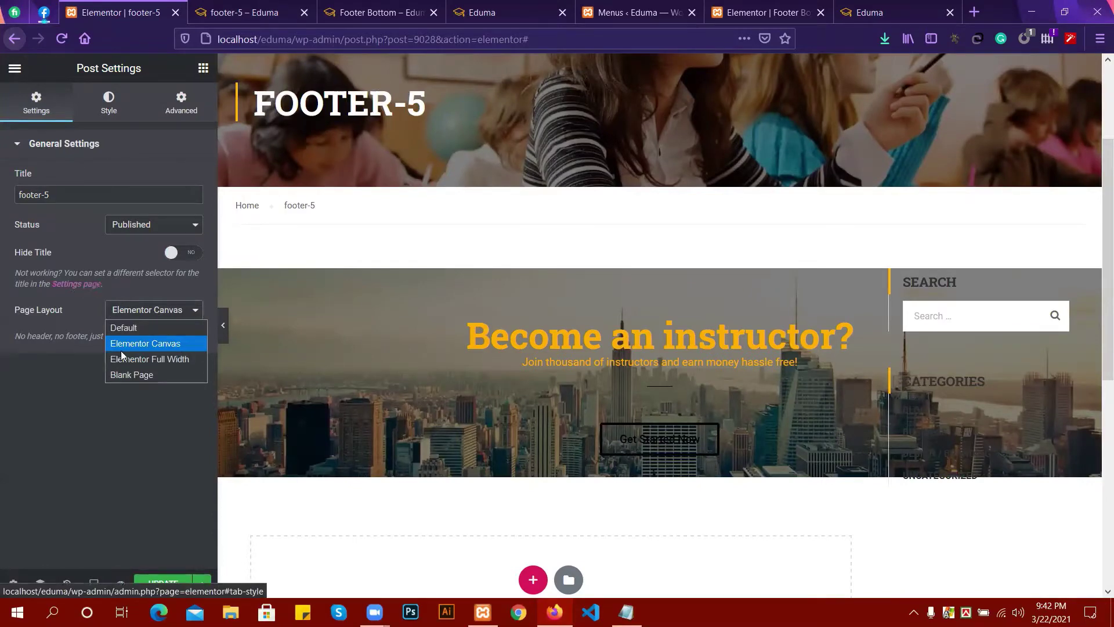
{"action": "left_click", "coordinate": [80, 375]}
{"action": "left_click", "coordinate": [149, 310]}
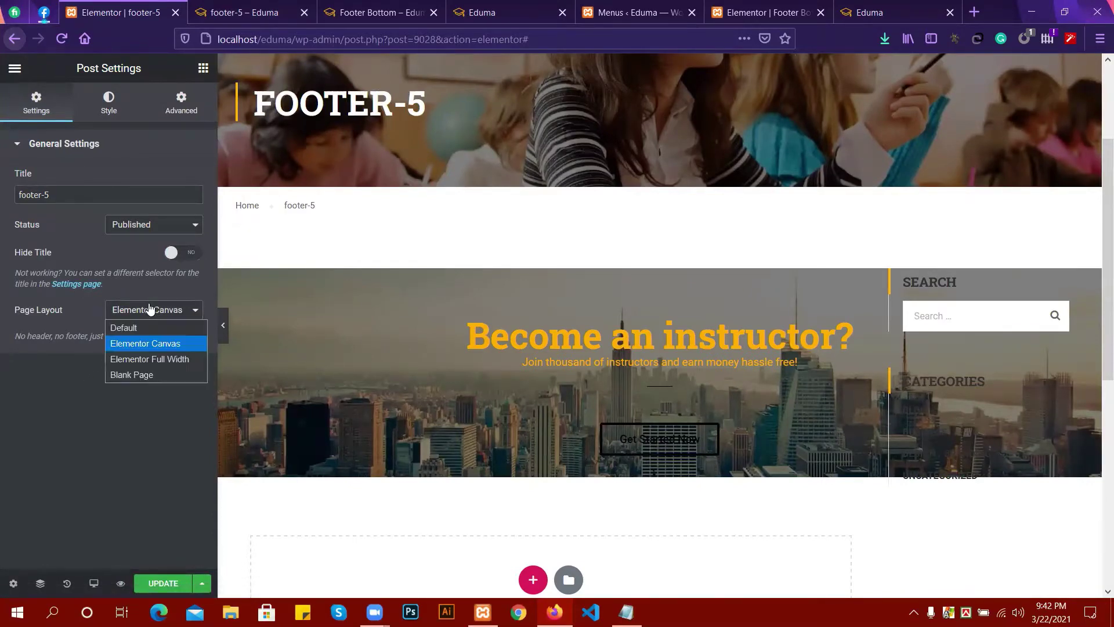
{"action": "left_click", "coordinate": [153, 345]}
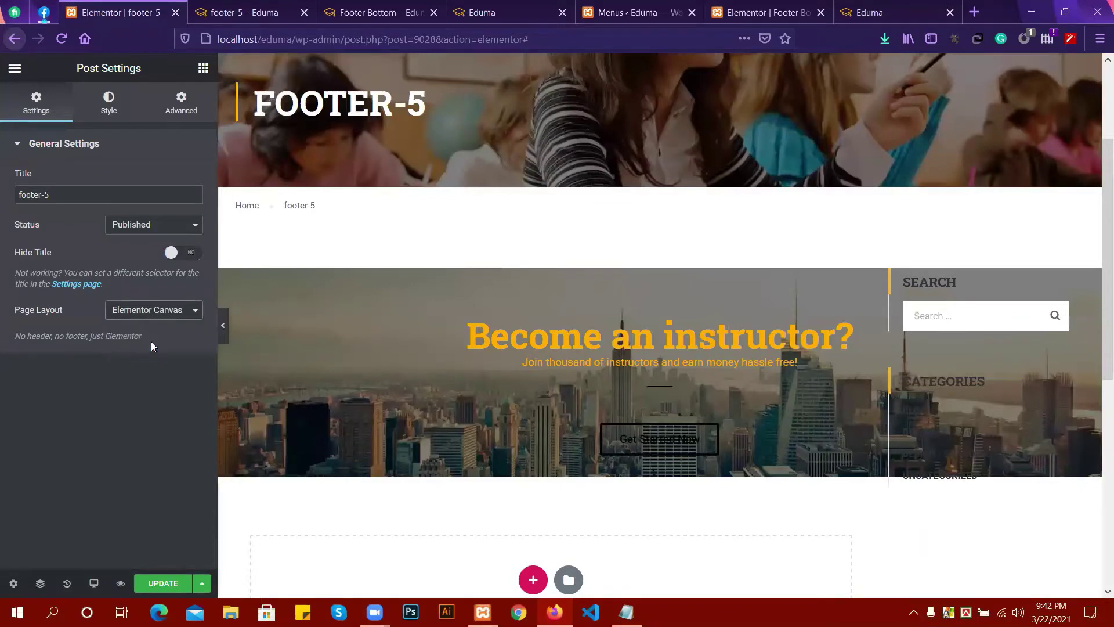
Look through the page's Style and Custom CSS settings, then reopen the Page Layout list.
{"action": "left_click", "coordinate": [127, 109]}
{"action": "left_click", "coordinate": [178, 105]}
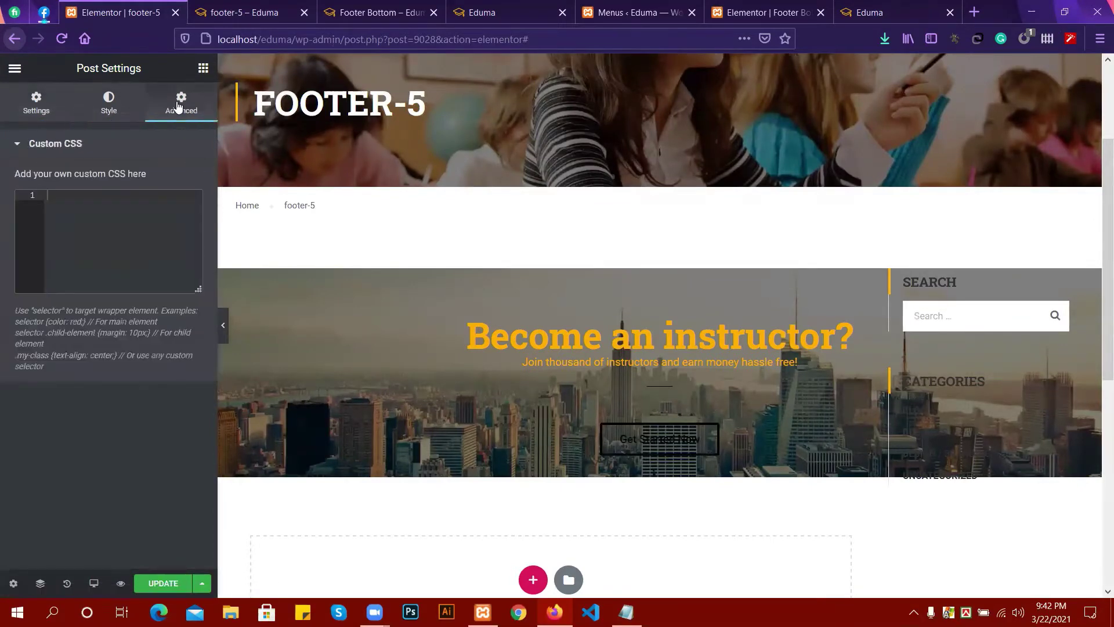
{"action": "left_click", "coordinate": [109, 105]}
{"action": "left_click", "coordinate": [35, 107]}
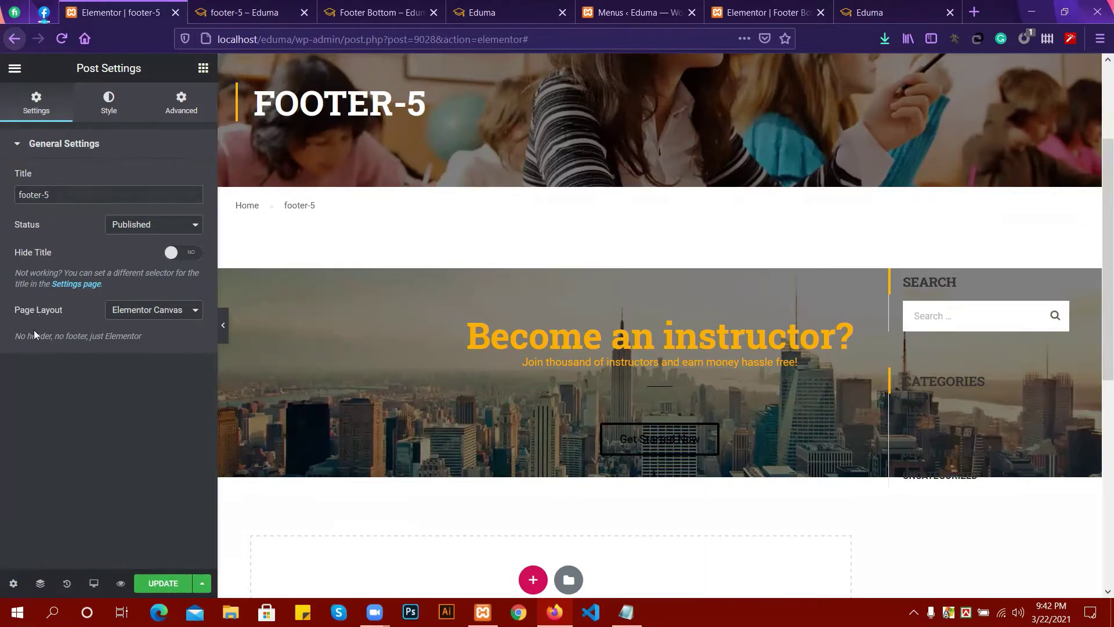
{"action": "left_click", "coordinate": [145, 315]}
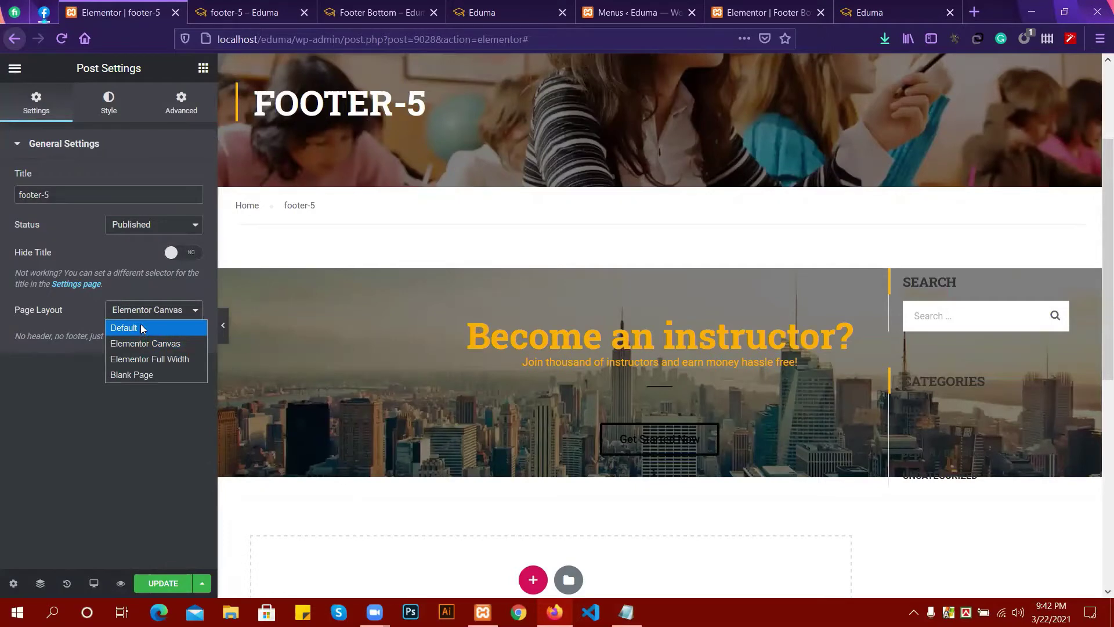
Change the page layout to Blank Page and scroll through the resulting preview.
{"action": "left_click", "coordinate": [140, 372]}
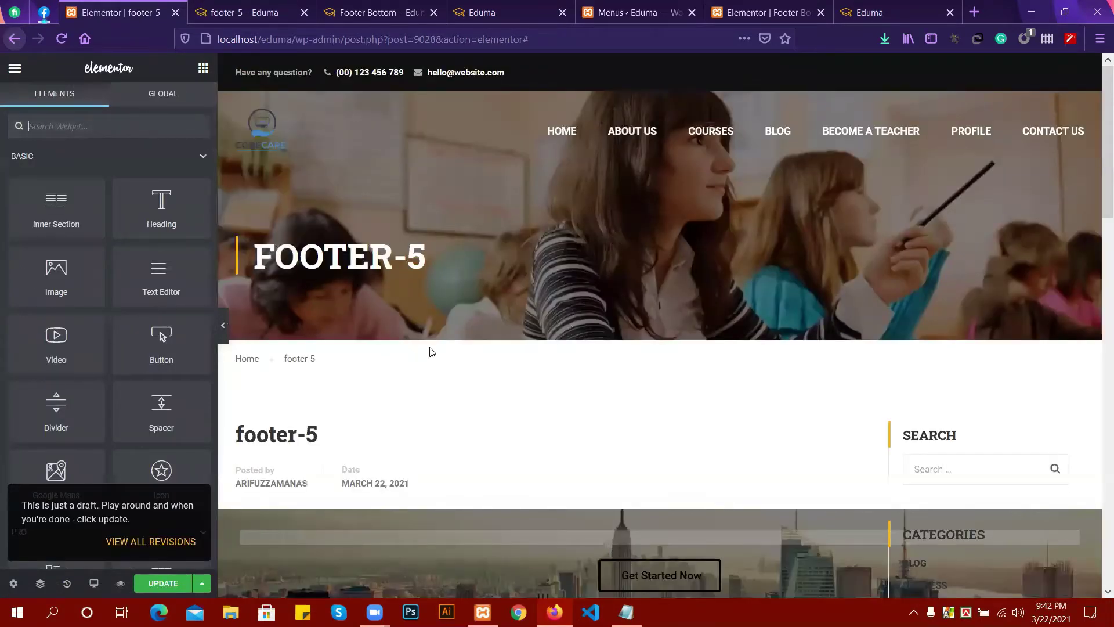
{"action": "scroll", "coordinate": [438, 351], "scroll_direction": "down", "scroll_amount": 4}
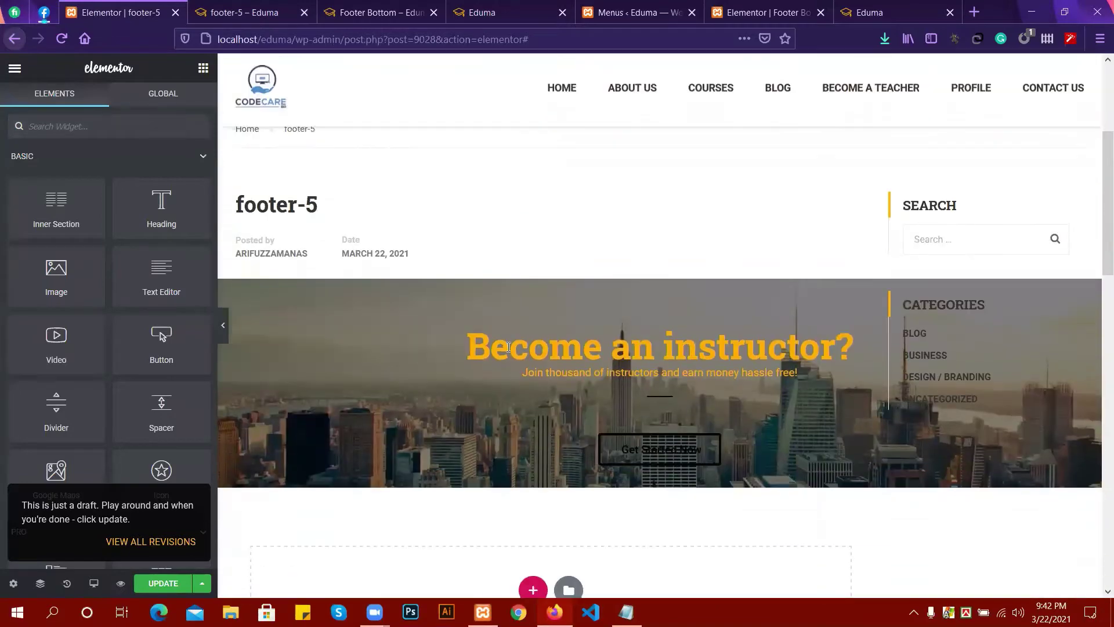
{"action": "scroll", "coordinate": [507, 347], "scroll_direction": "down", "scroll_amount": 10}
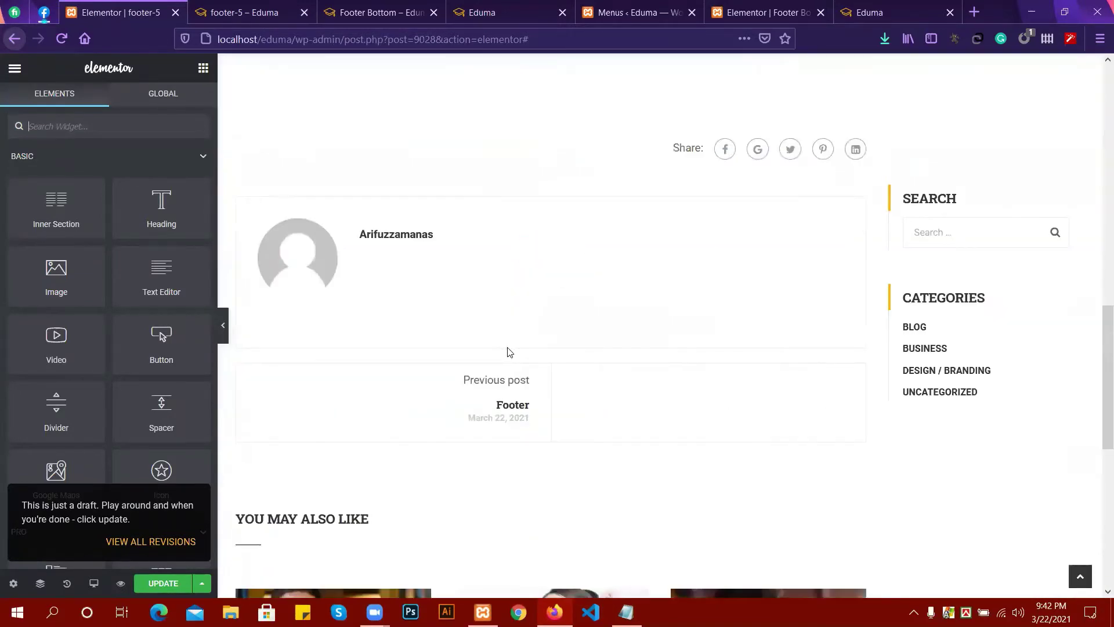
{"action": "scroll", "coordinate": [508, 351], "scroll_direction": "down", "scroll_amount": 8}
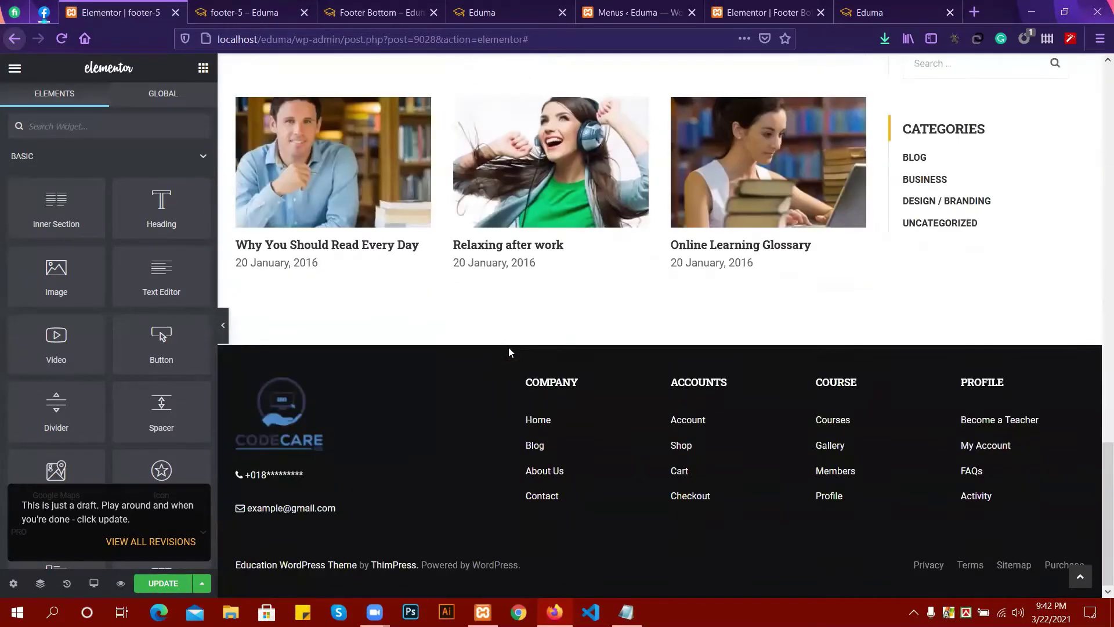
{"action": "left_click", "coordinate": [13, 583]}
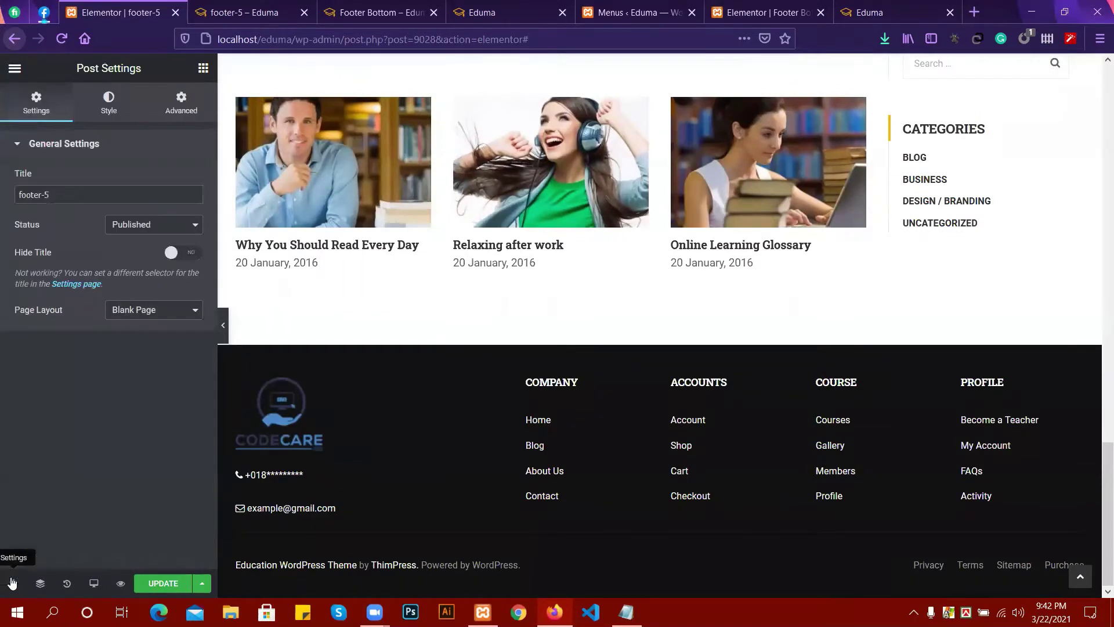
{"action": "left_click", "coordinate": [165, 311]}
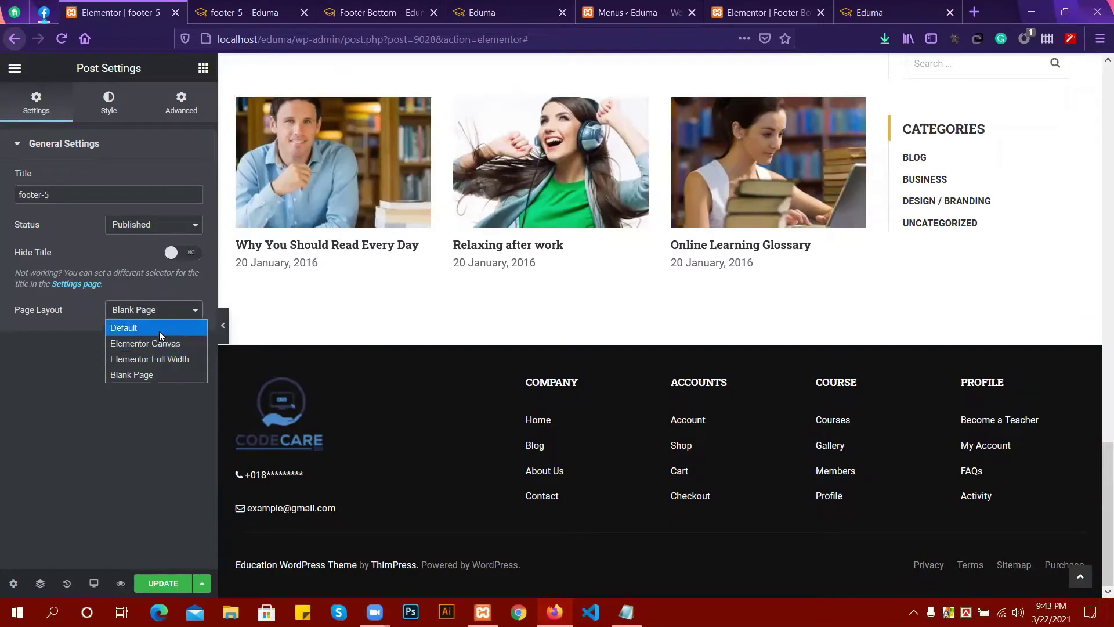
Leave the Elementor editor for the AE Templates screen and select the new template's shortcode.
{"action": "left_click", "coordinate": [19, 44]}
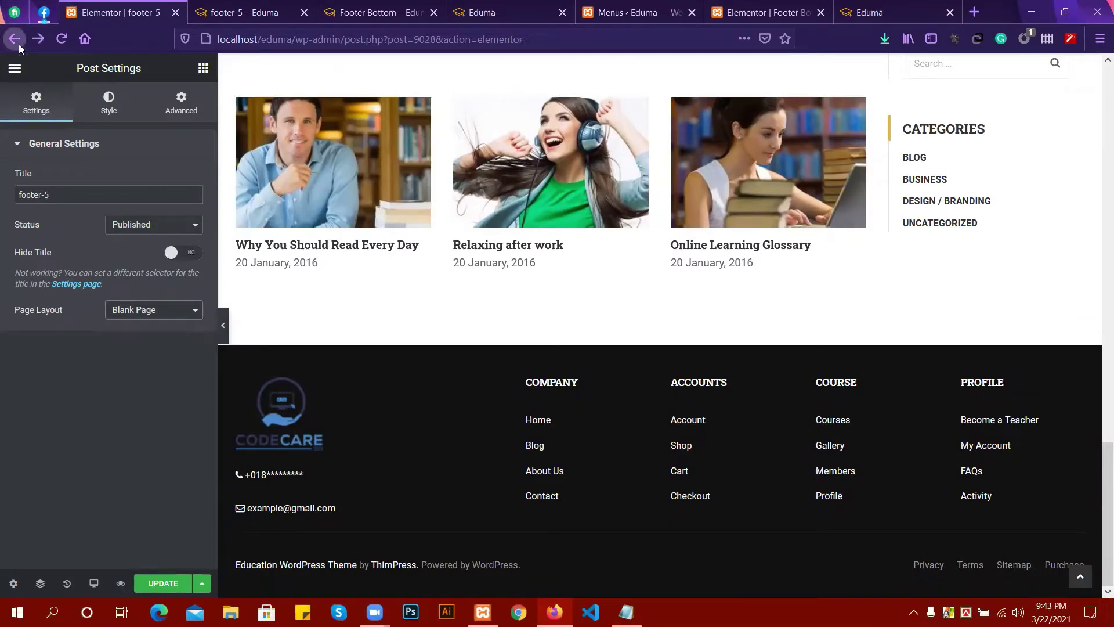
{"action": "left_click", "coordinate": [18, 44]}
{"action": "left_click", "coordinate": [653, 285]}
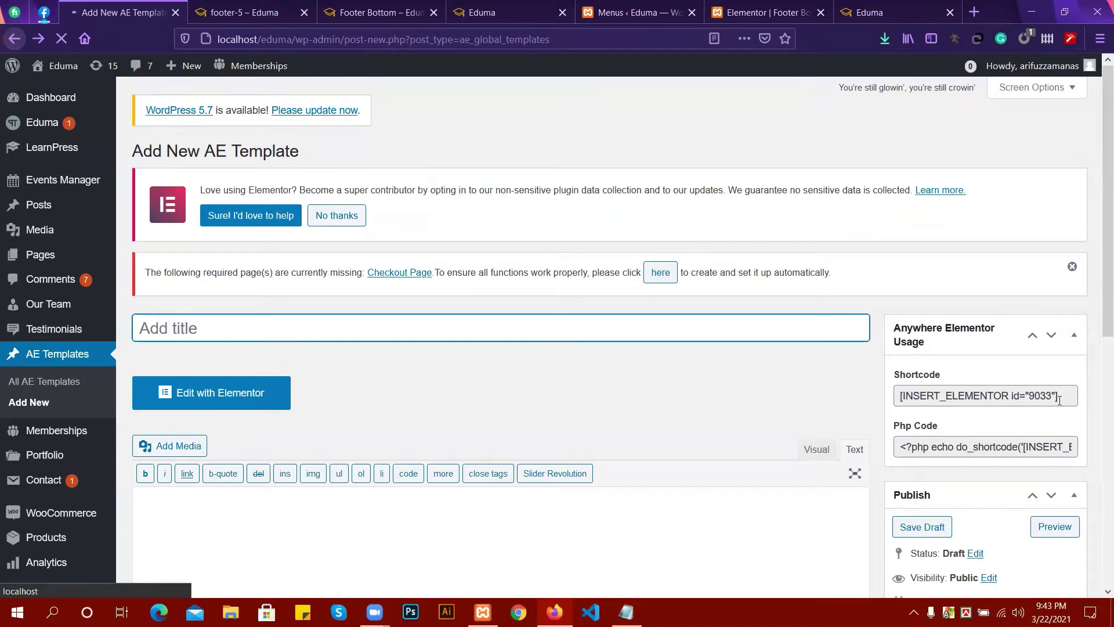
{"action": "left_click_drag", "start_coordinate": [1058, 400], "coordinate": [189, 291]}
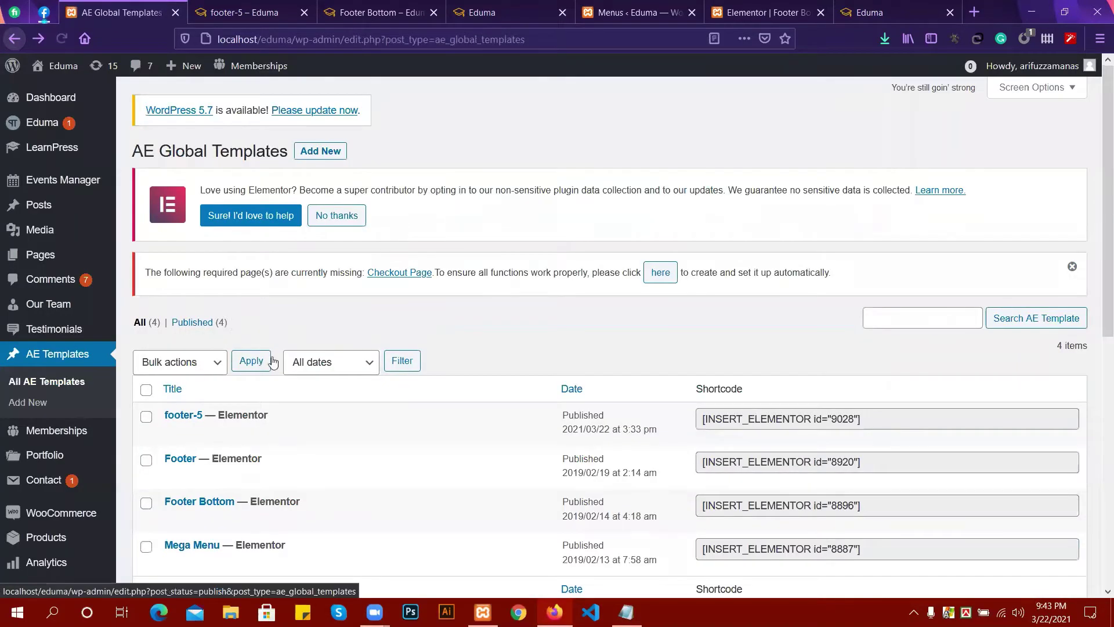
Select the full Footer Bottom template shortcode in the AE Templates list to copy it.
{"action": "scroll", "coordinate": [186, 279], "scroll_direction": "down", "scroll_amount": 3}
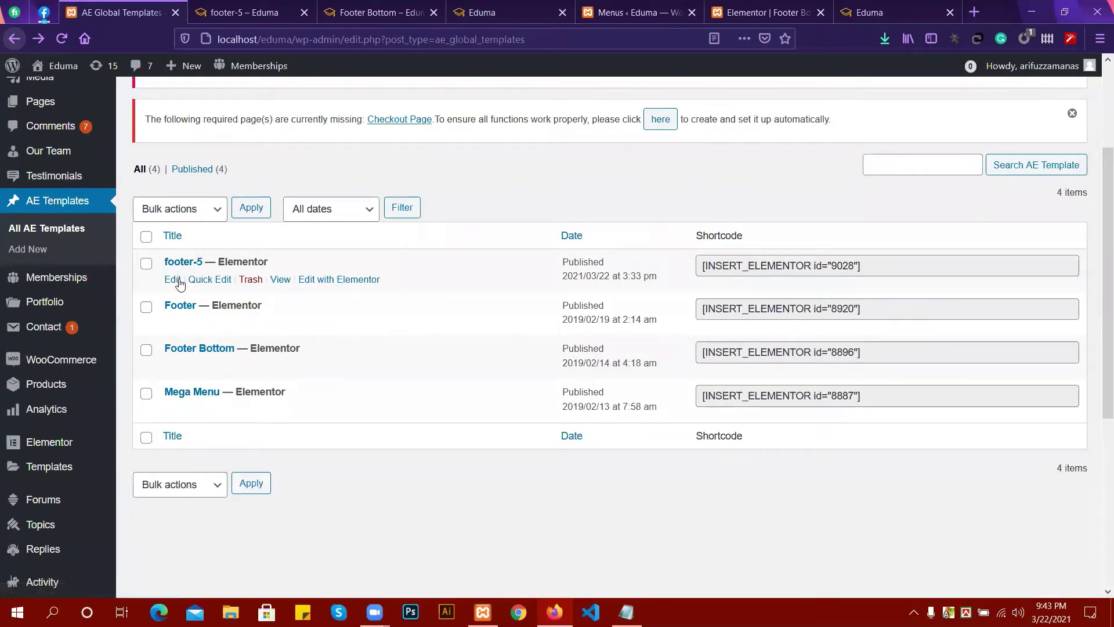
{"action": "left_click_drag", "start_coordinate": [863, 265], "coordinate": [681, 275]}
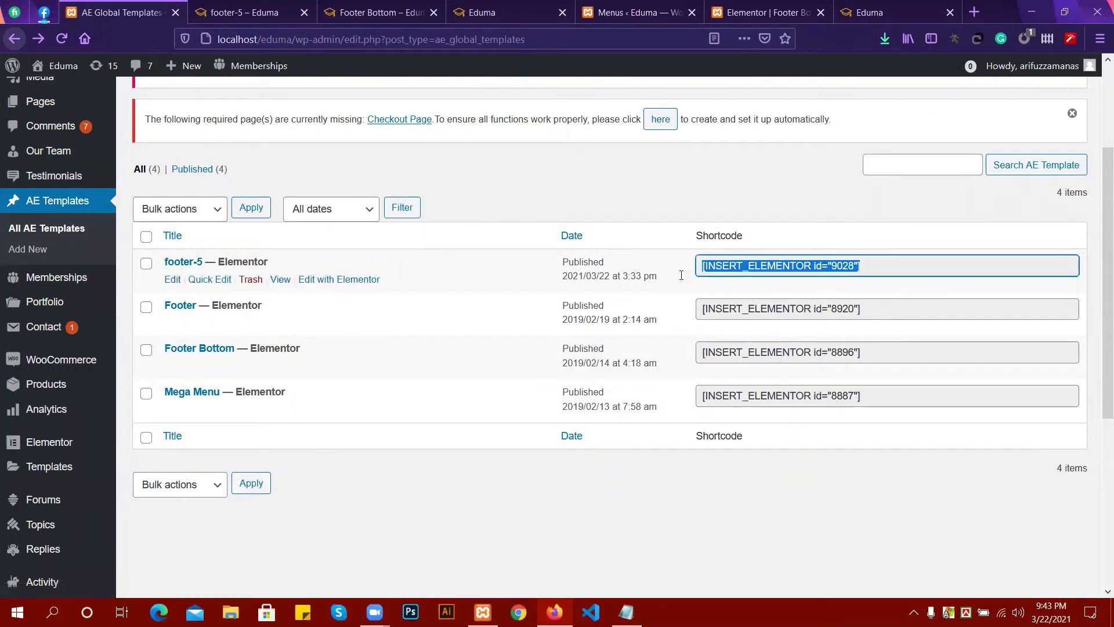
{"action": "left_click", "coordinate": [890, 266]}
{"action": "left_click_drag", "start_coordinate": [864, 266], "coordinate": [703, 277]}
{"action": "left_click", "coordinate": [842, 308]}
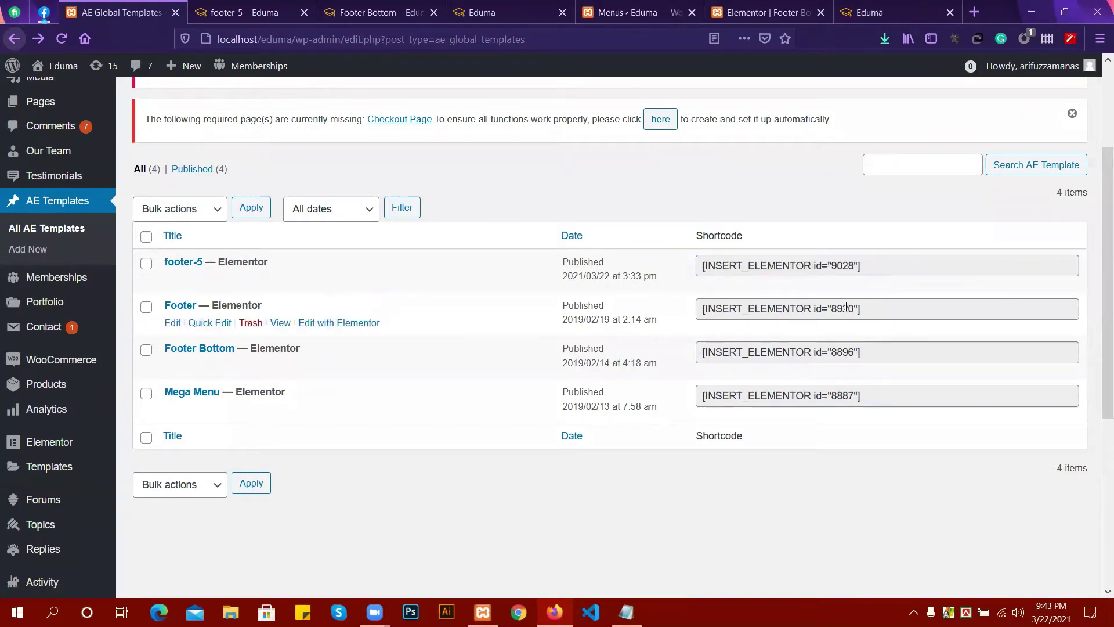
{"action": "left_click", "coordinate": [868, 354]}
{"action": "left_click_drag", "start_coordinate": [868, 354], "coordinate": [636, 351]}
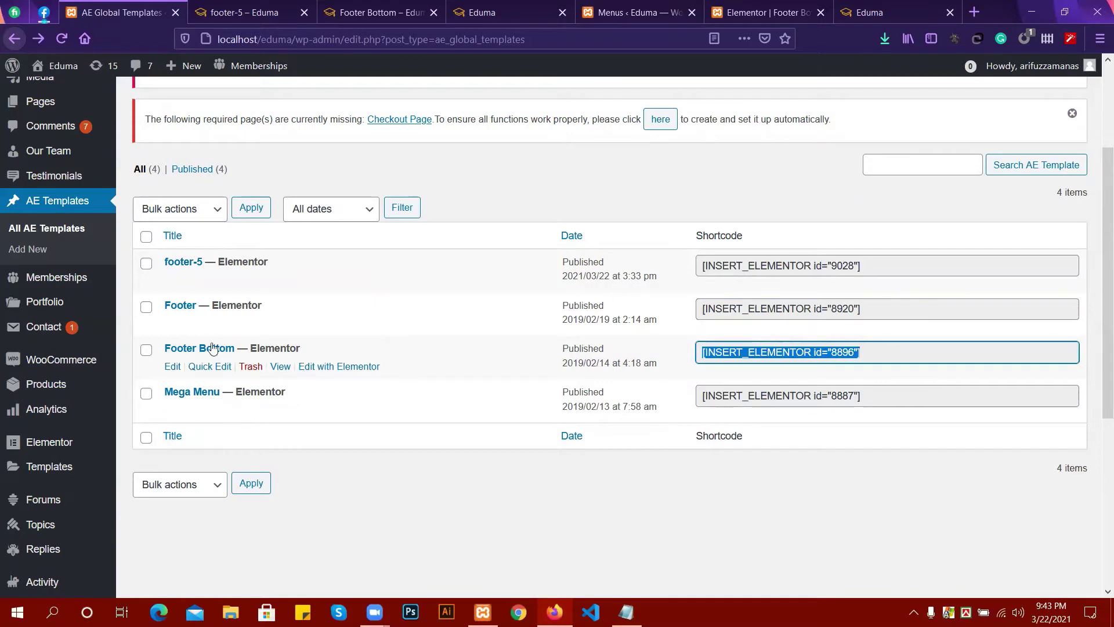
{"action": "left_click", "coordinate": [876, 354]}
{"action": "left_click_drag", "start_coordinate": [876, 355], "coordinate": [701, 347]}
Close the footer-5 preview tab and go back to the AE Global Templates list.
{"action": "left_click", "coordinate": [386, 11]}
{"action": "left_click", "coordinate": [261, 7]}
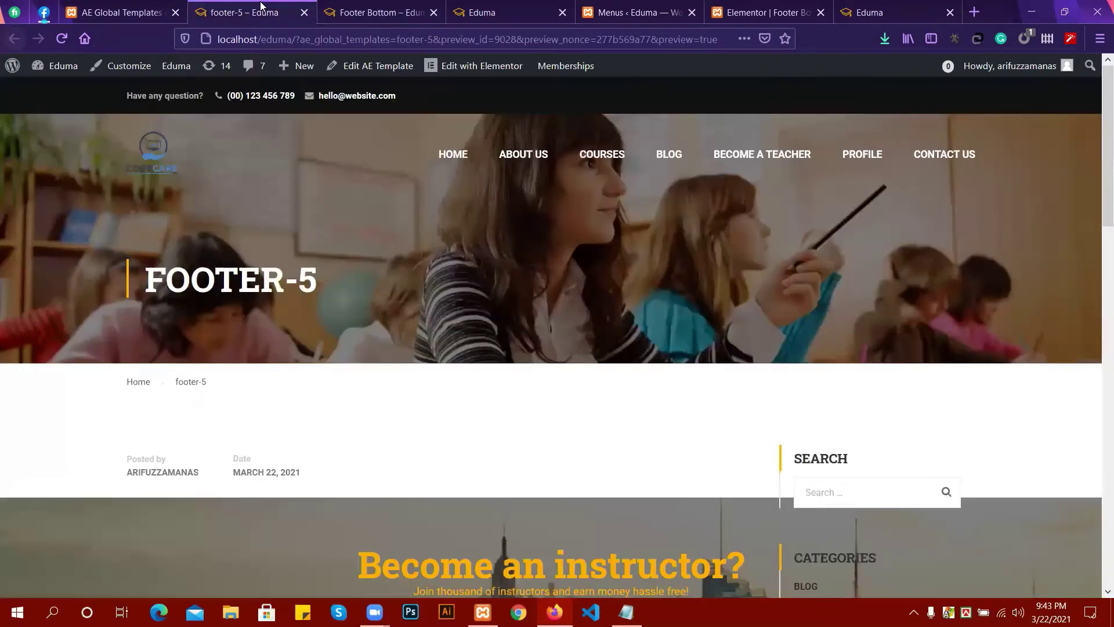
{"action": "left_click", "coordinate": [386, 11]}
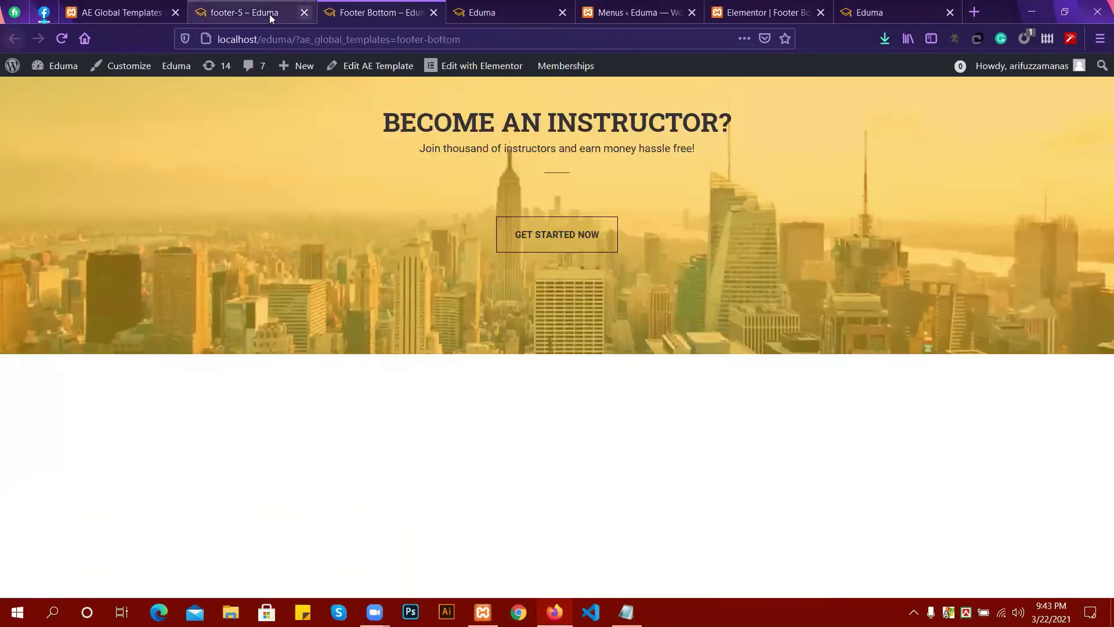
{"action": "left_click", "coordinate": [280, 14]}
{"action": "left_click", "coordinate": [304, 12]}
{"action": "left_click", "coordinate": [130, 9]}
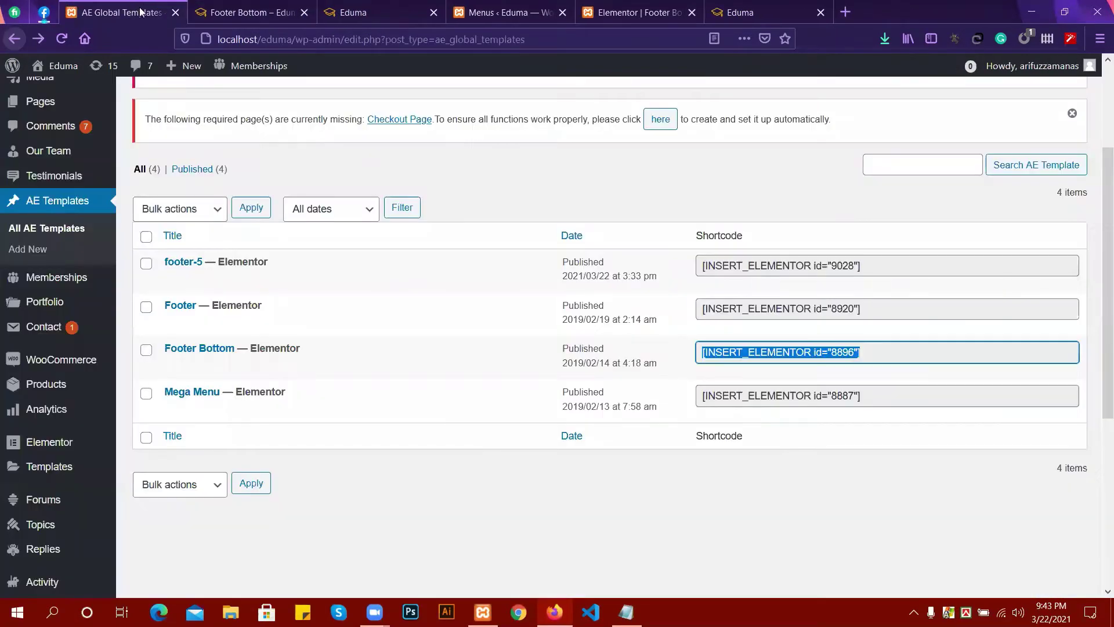
{"action": "scroll", "coordinate": [16, 464], "scroll_direction": "down", "scroll_amount": 3}
Under Appearance > Widgets, delete the Text widget holding the 8896 shortcode from Footer Bottom.
{"action": "mouse_move", "coordinate": [17, 495]}
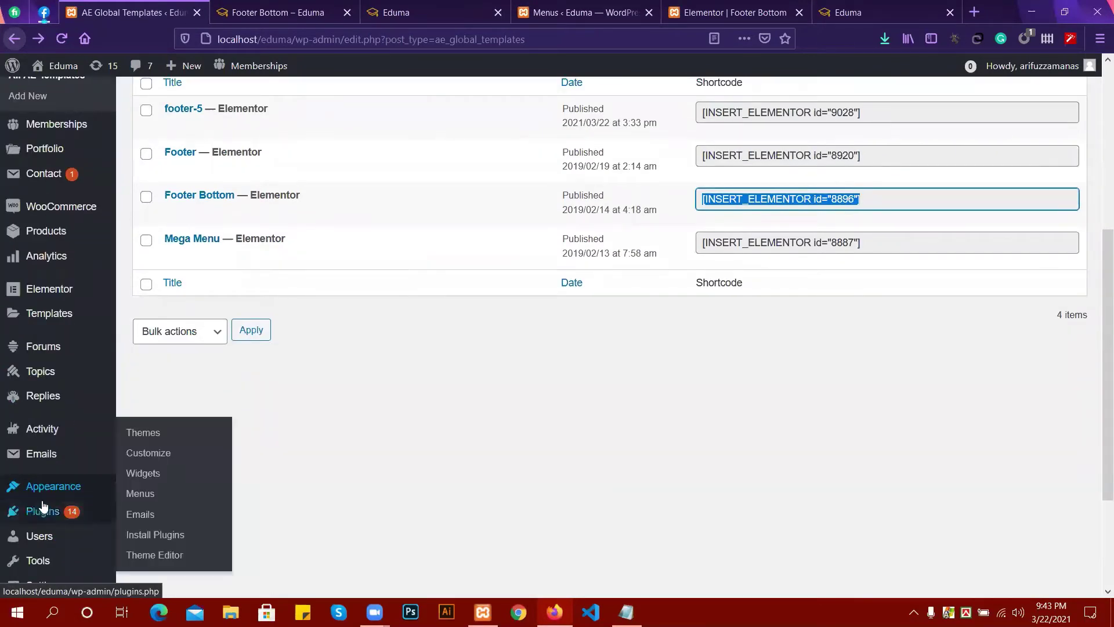
{"action": "left_click", "coordinate": [138, 481]}
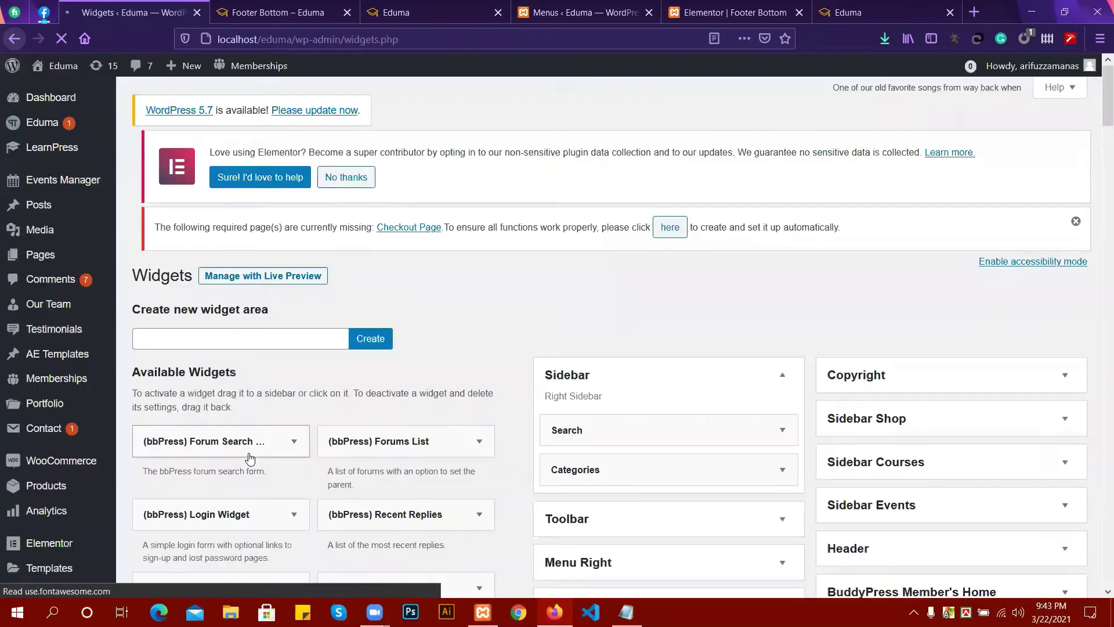
{"action": "scroll", "coordinate": [626, 336], "scroll_direction": "down", "scroll_amount": 6}
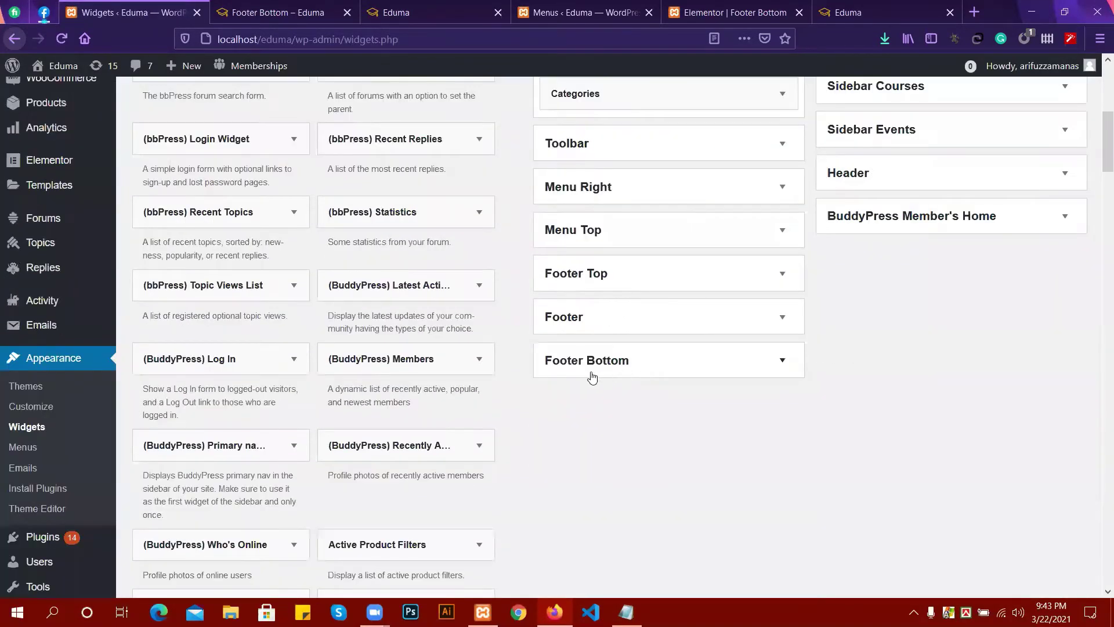
{"action": "left_click", "coordinate": [591, 375]}
{"action": "left_click", "coordinate": [756, 415]}
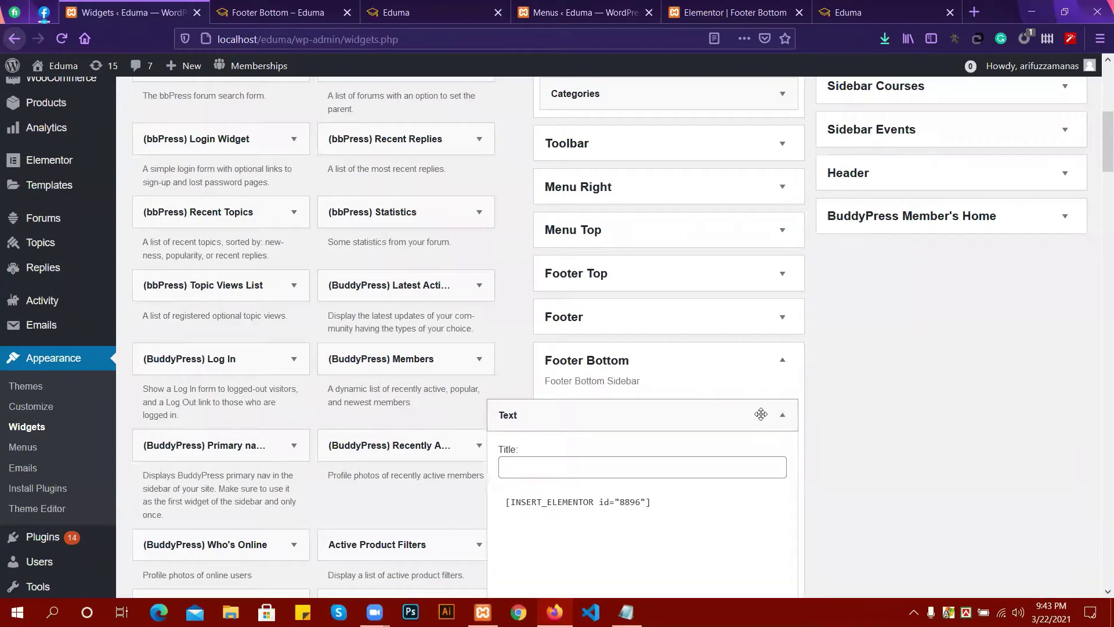
{"action": "scroll", "coordinate": [559, 505], "scroll_direction": "down", "scroll_amount": 5}
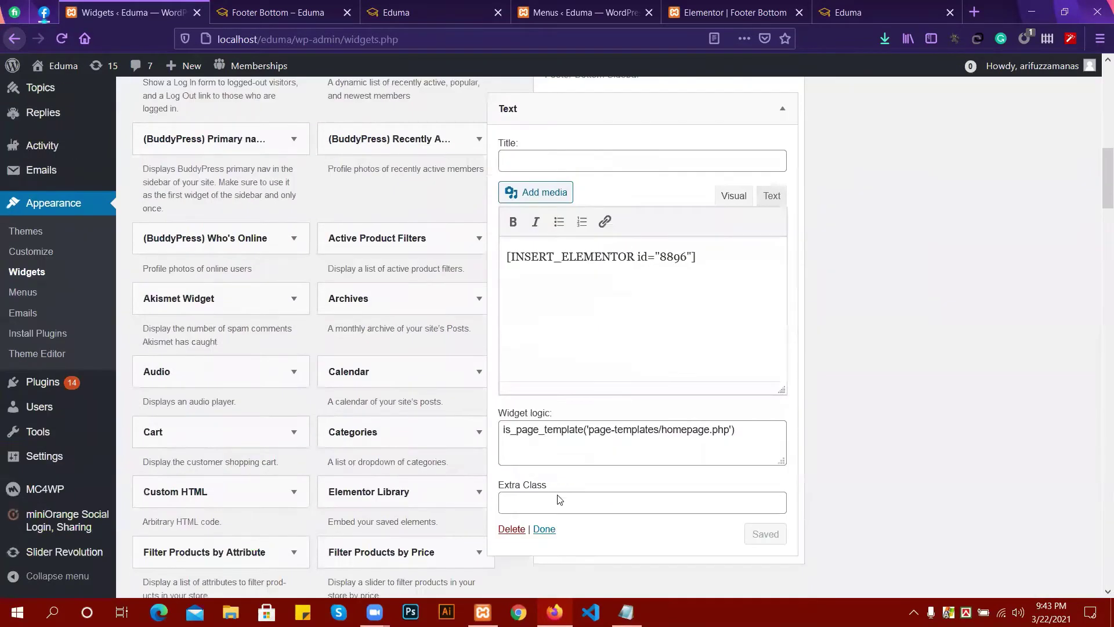
{"action": "left_click", "coordinate": [511, 528]}
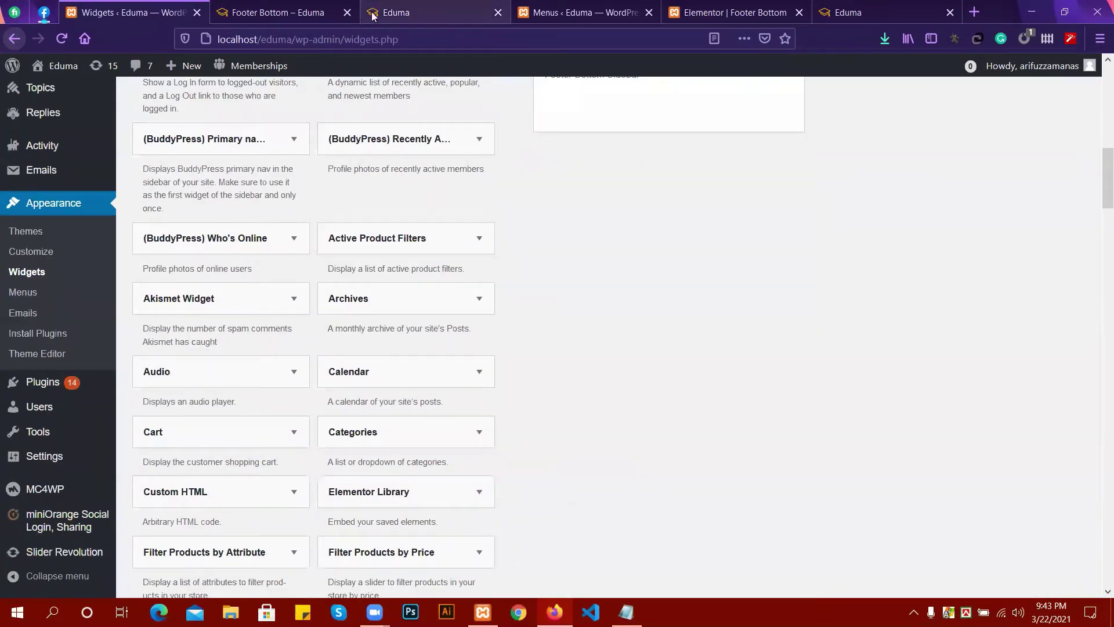
{"action": "left_click", "coordinate": [380, 16]}
Close the Footer Bottom preview tab, reload the Eduma homepage, and check its footer.
{"action": "left_click", "coordinate": [347, 12]}
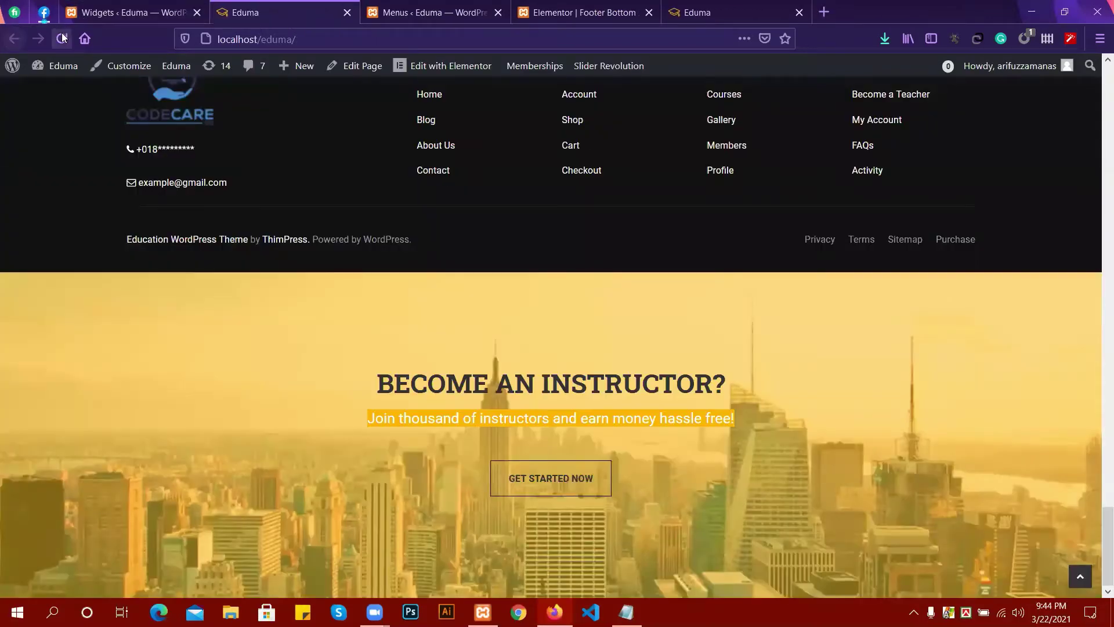
{"action": "key", "text": "F5"}
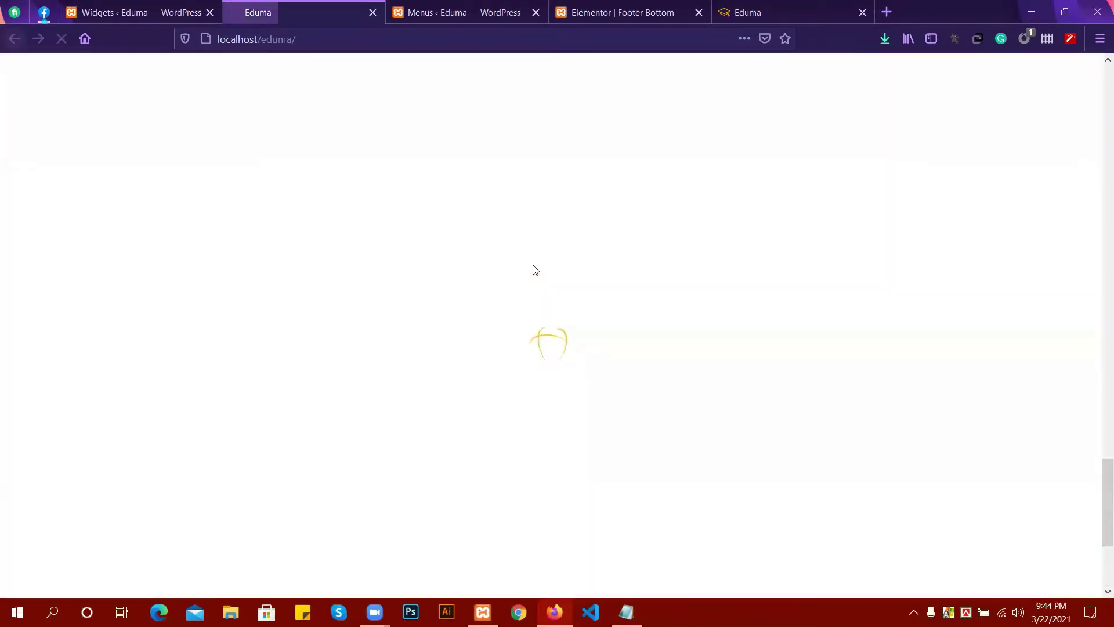
{"action": "scroll", "coordinate": [638, 401], "scroll_direction": "down", "scroll_amount": 5}
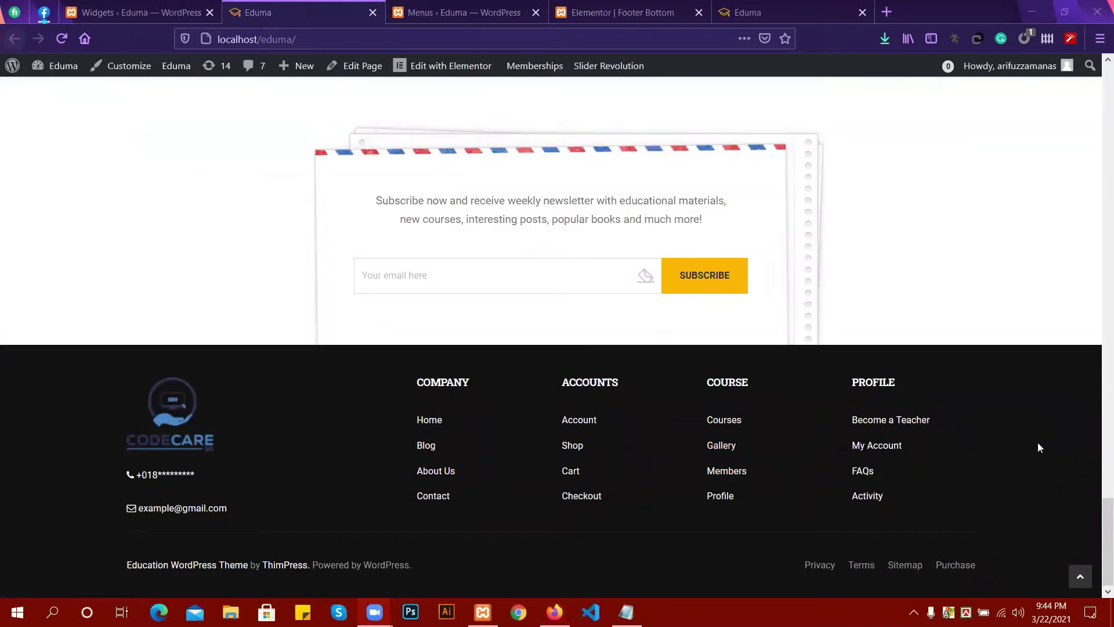
{"action": "scroll", "coordinate": [725, 496], "scroll_direction": "up", "scroll_amount": 3}
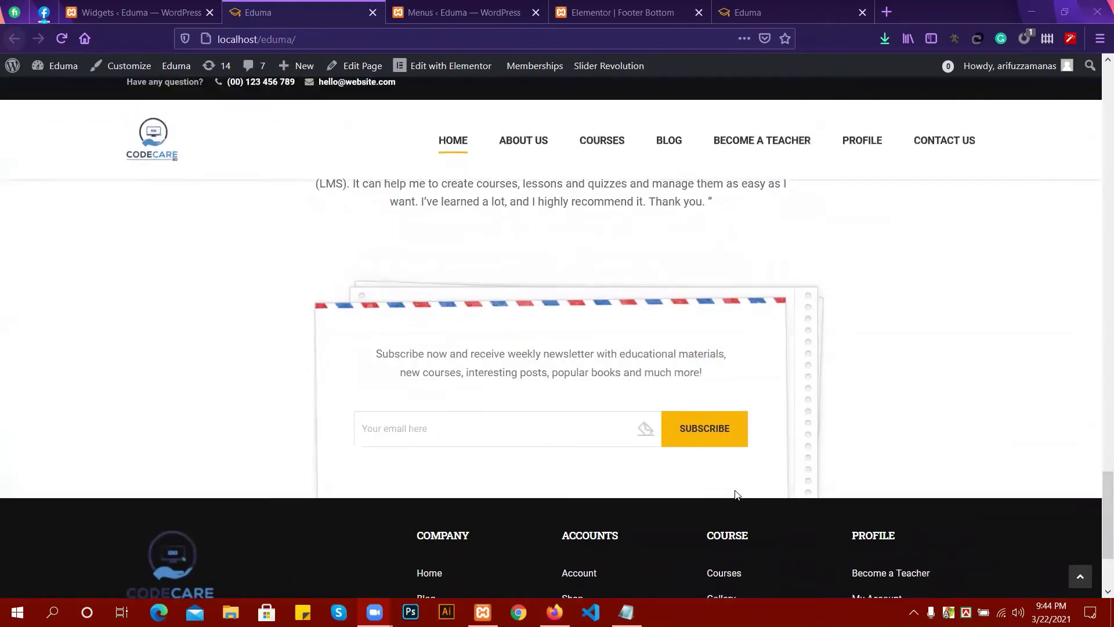
{"action": "scroll", "coordinate": [709, 500], "scroll_direction": "down", "scroll_amount": 3}
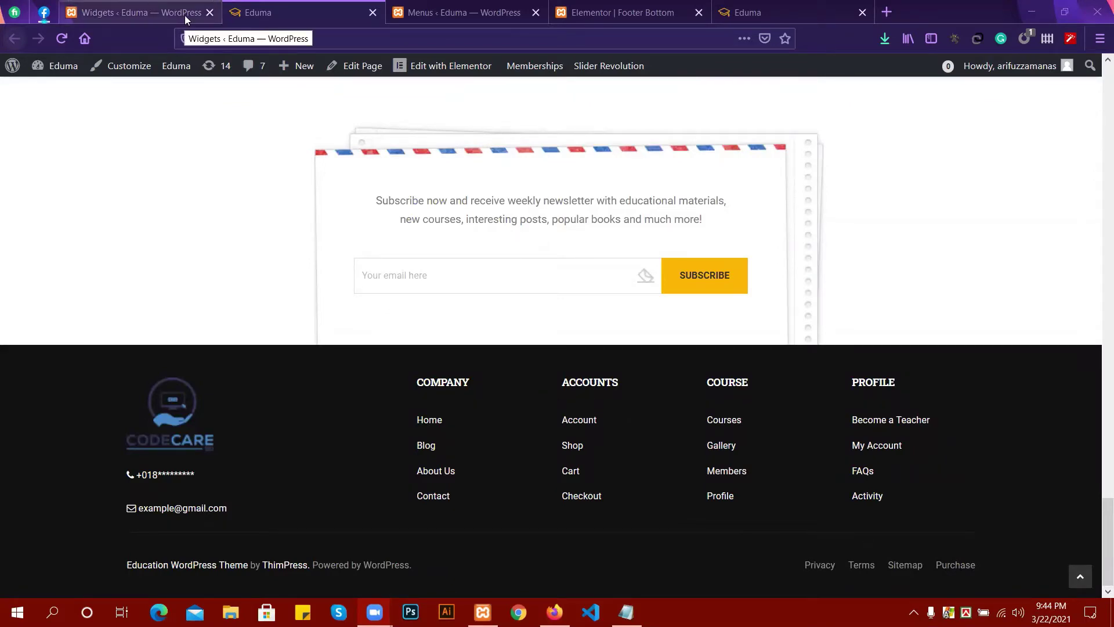
{"action": "left_click", "coordinate": [160, 4]}
Add a new Text widget to the Footer Bottom widget area.
{"action": "scroll", "coordinate": [661, 244], "scroll_direction": "up", "scroll_amount": 4}
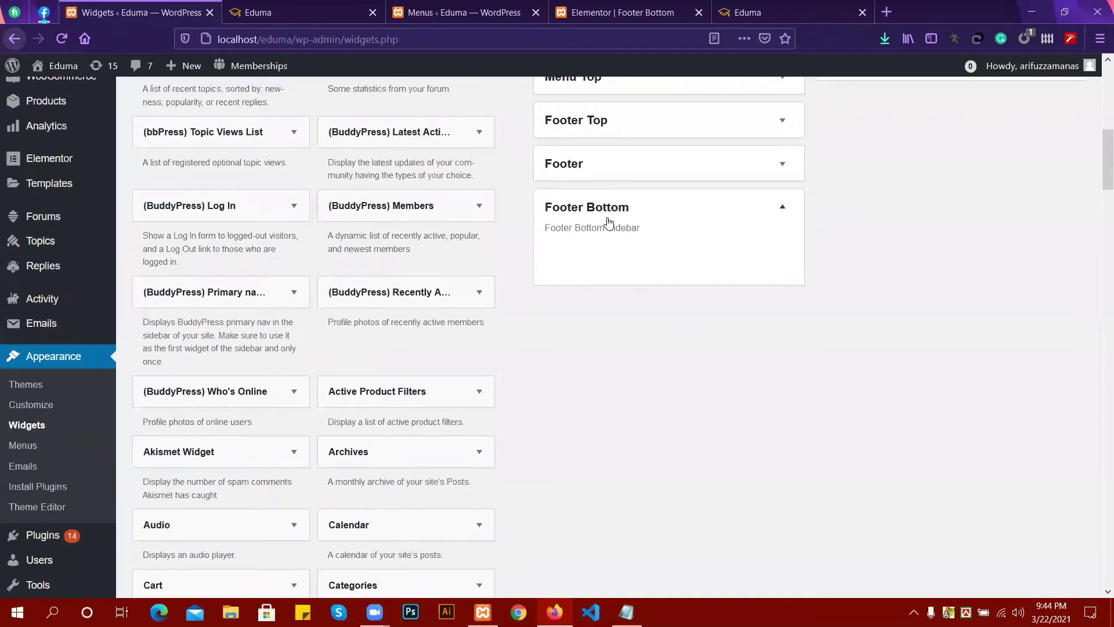
{"action": "scroll", "coordinate": [249, 443], "scroll_direction": "down", "scroll_amount": 4}
{"action": "scroll", "coordinate": [206, 447], "scroll_direction": "down", "scroll_amount": 15}
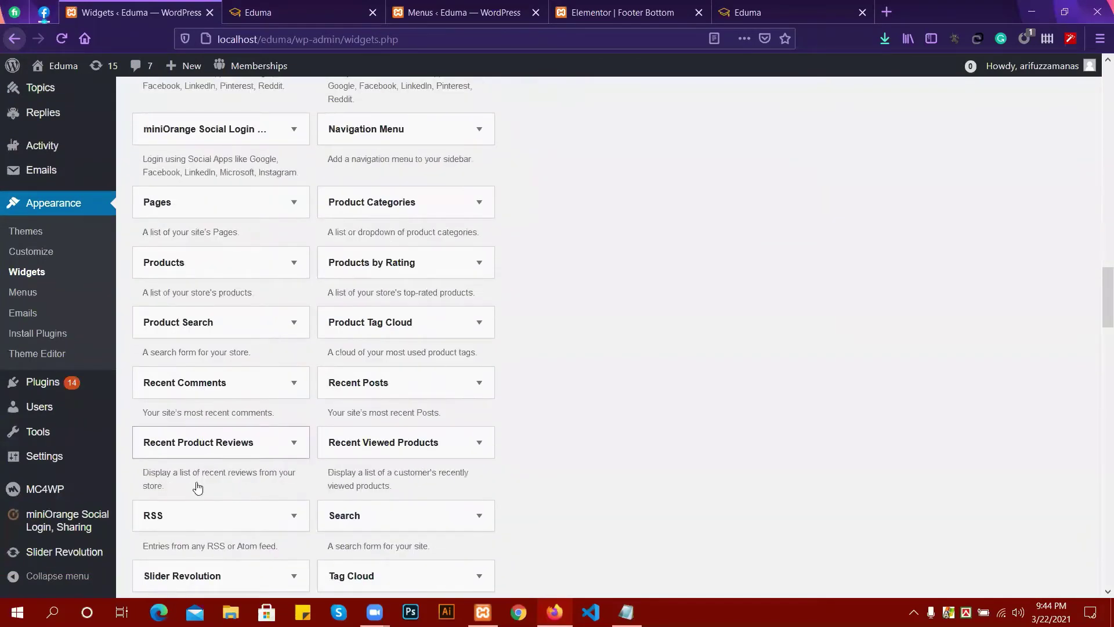
{"action": "scroll", "coordinate": [196, 488], "scroll_direction": "down", "scroll_amount": 8}
{"action": "left_click", "coordinate": [216, 190]}
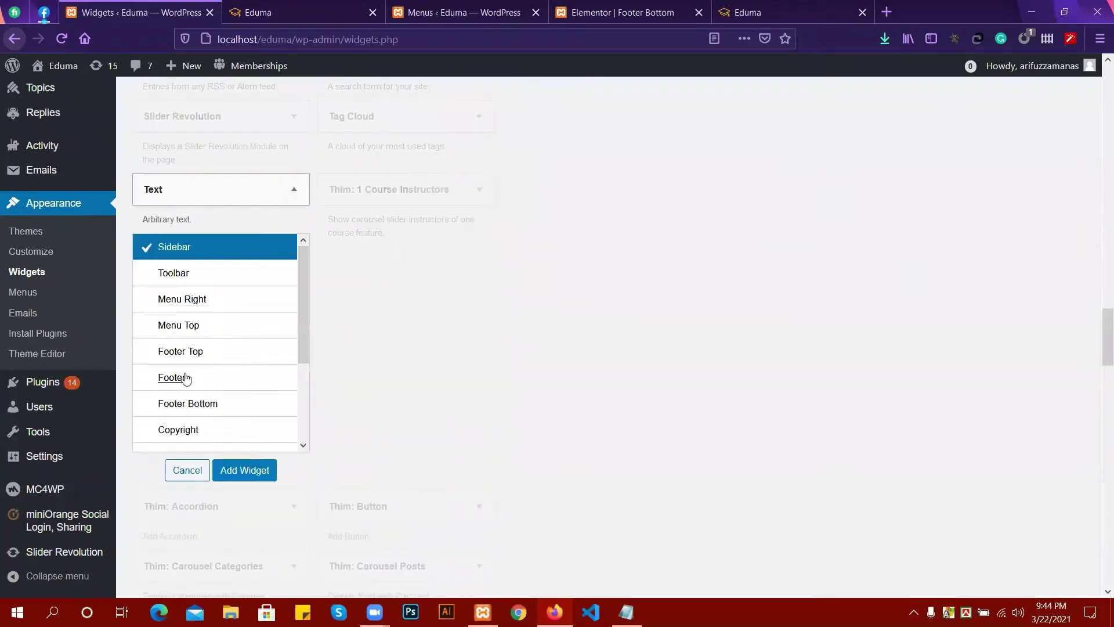
{"action": "left_click", "coordinate": [189, 404]}
{"action": "left_click", "coordinate": [245, 470]}
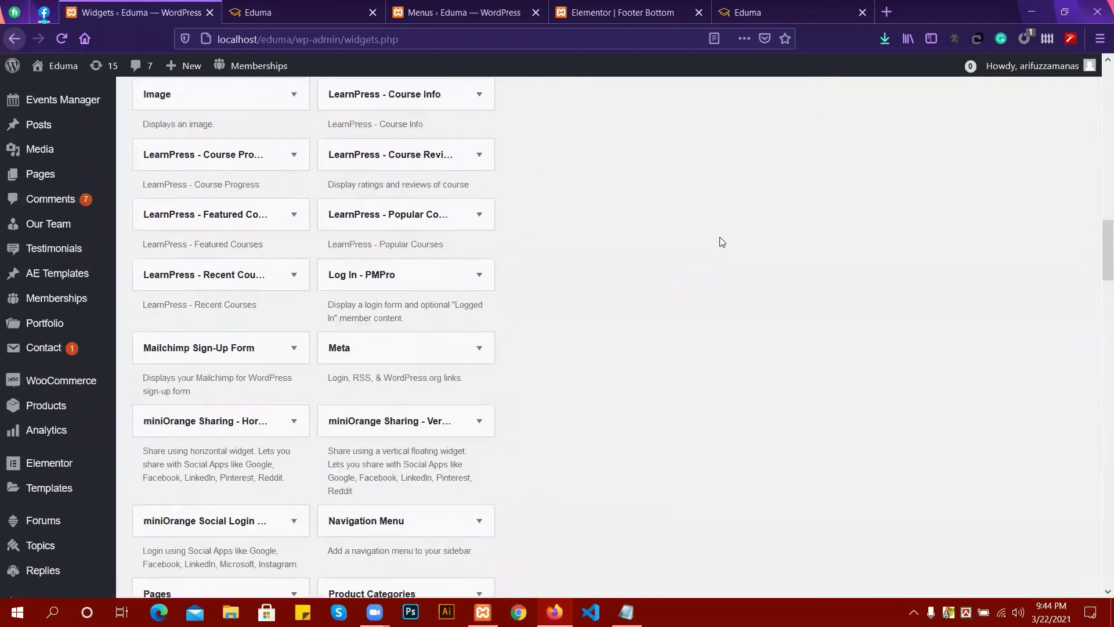
Paste [INSERT_ELEMENTOR id="8896"] into the widget's Text tab, save it, and reload the homepage.
{"action": "scroll", "coordinate": [525, 225], "scroll_direction": "up", "scroll_amount": 4}
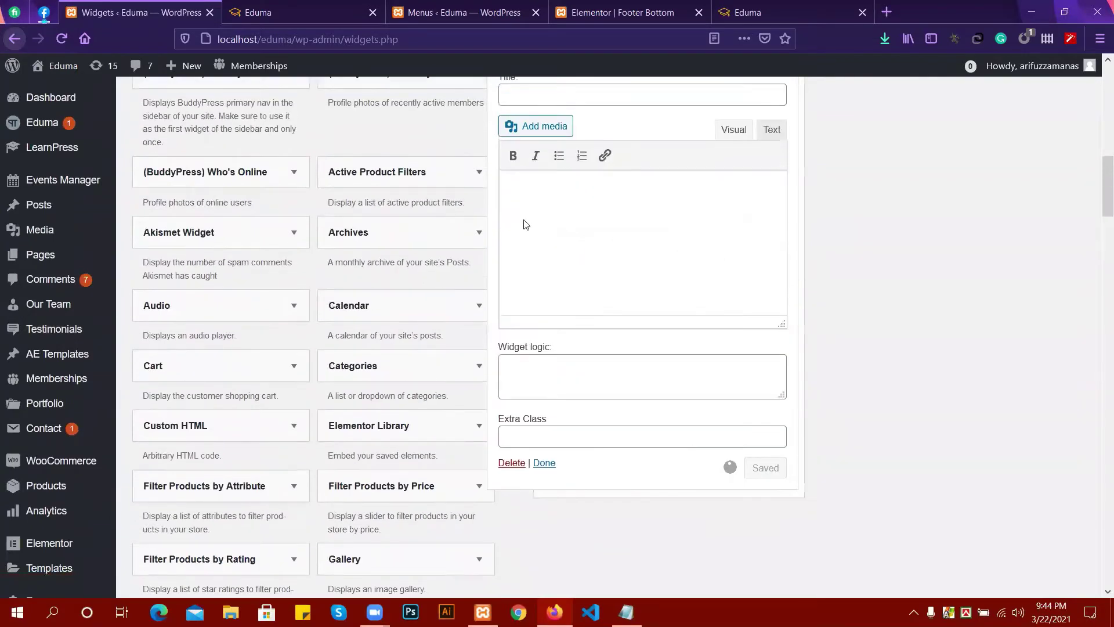
{"action": "left_click", "coordinate": [774, 131]}
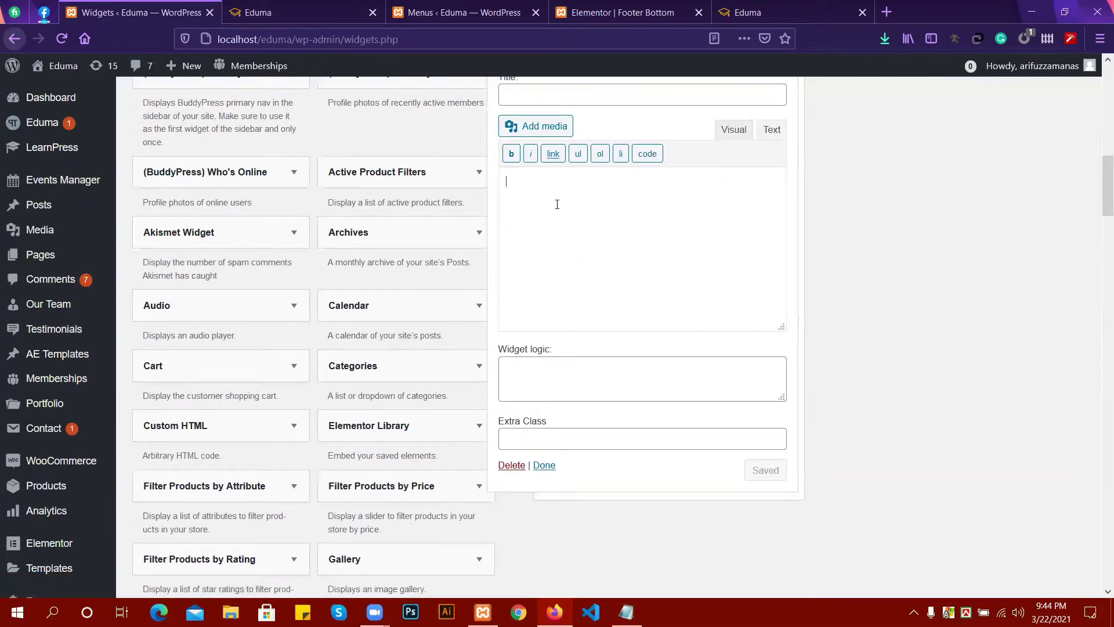
{"action": "type", "text": "[INSERT_ELEMENTOR id=\"8896\"]"}
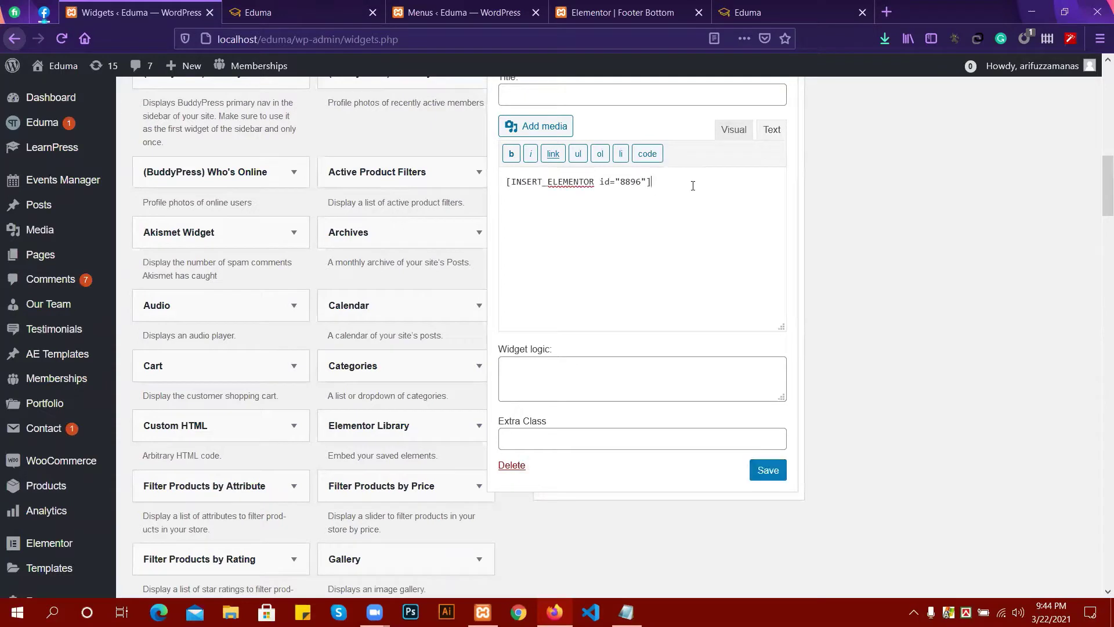
{"action": "left_click", "coordinate": [765, 473]}
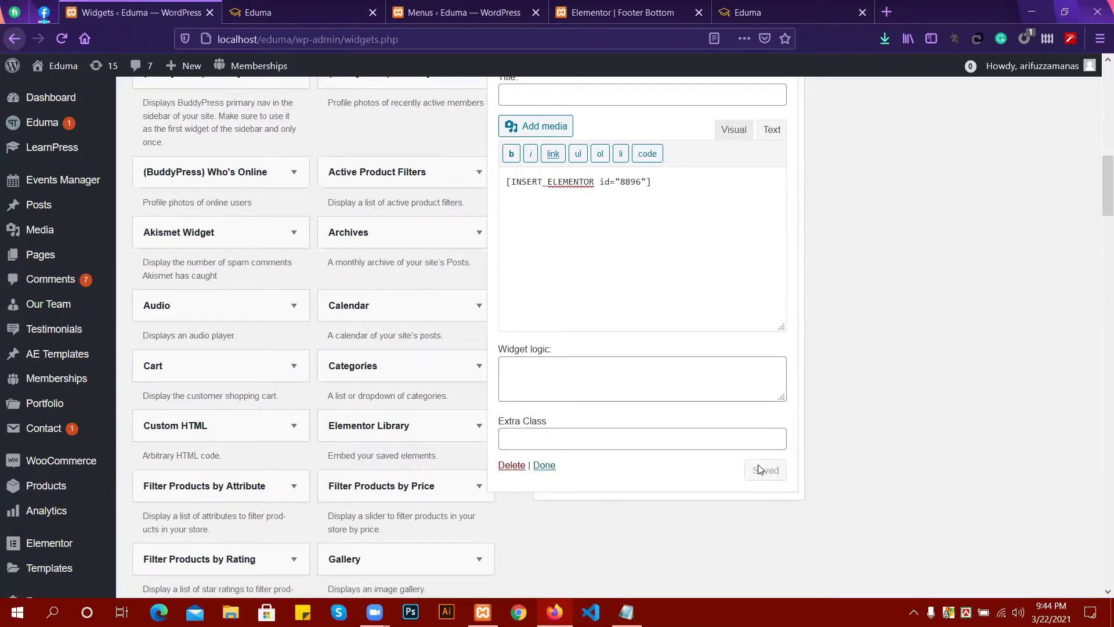
{"action": "left_click", "coordinate": [545, 466]}
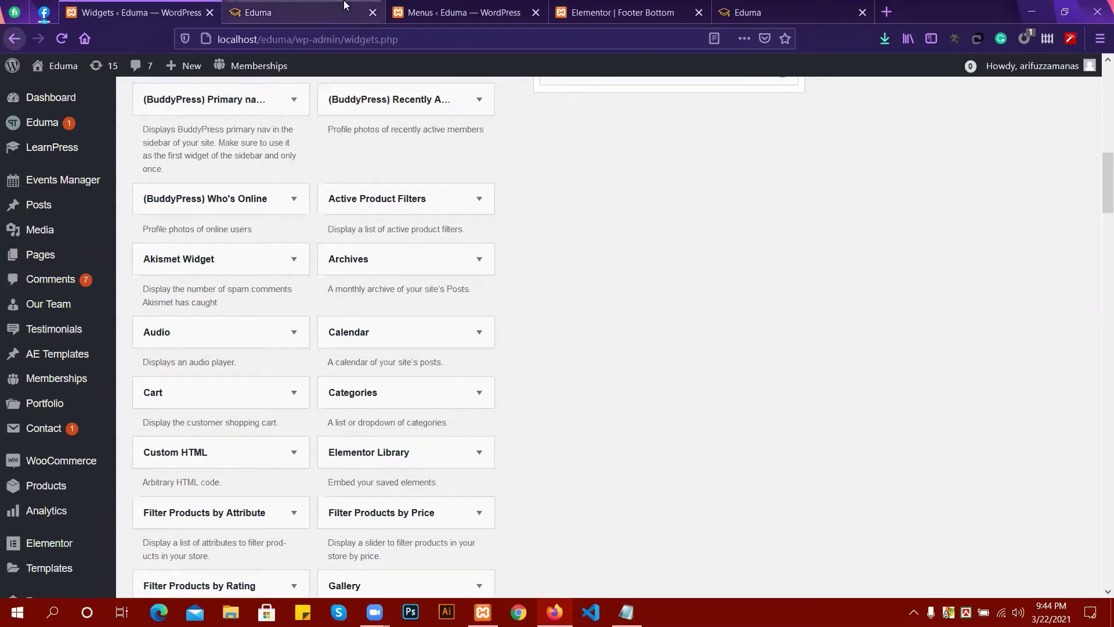
{"action": "left_click", "coordinate": [341, 7]}
{"action": "left_click", "coordinate": [63, 38]}
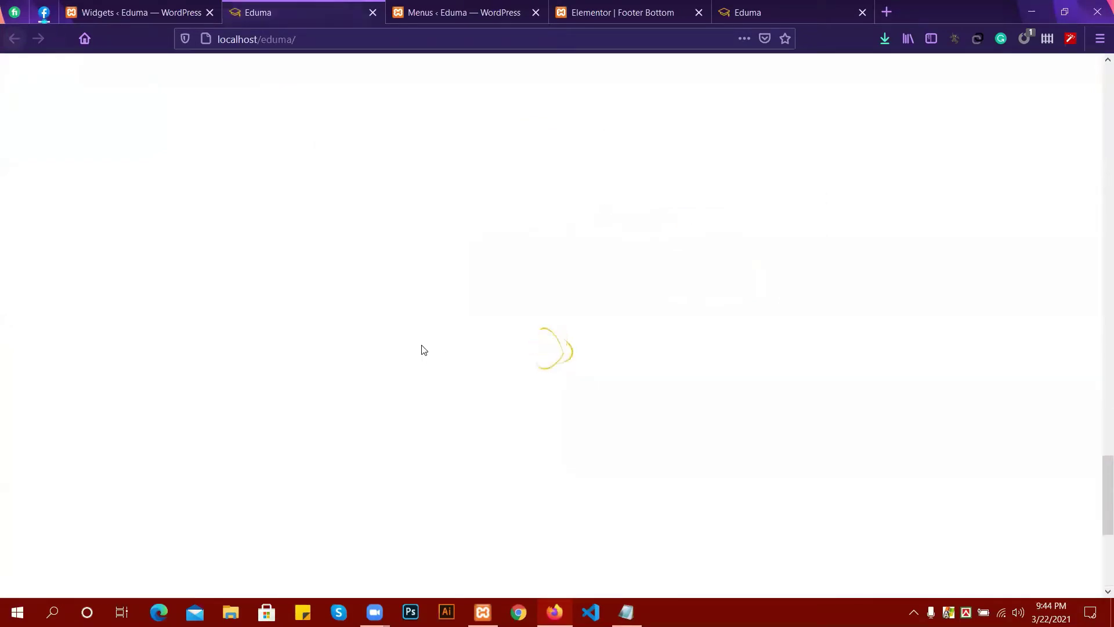
Compare the homepage footer showing the instructor banner with the Widgets page.
{"action": "scroll", "coordinate": [424, 345], "scroll_direction": "down", "scroll_amount": 5}
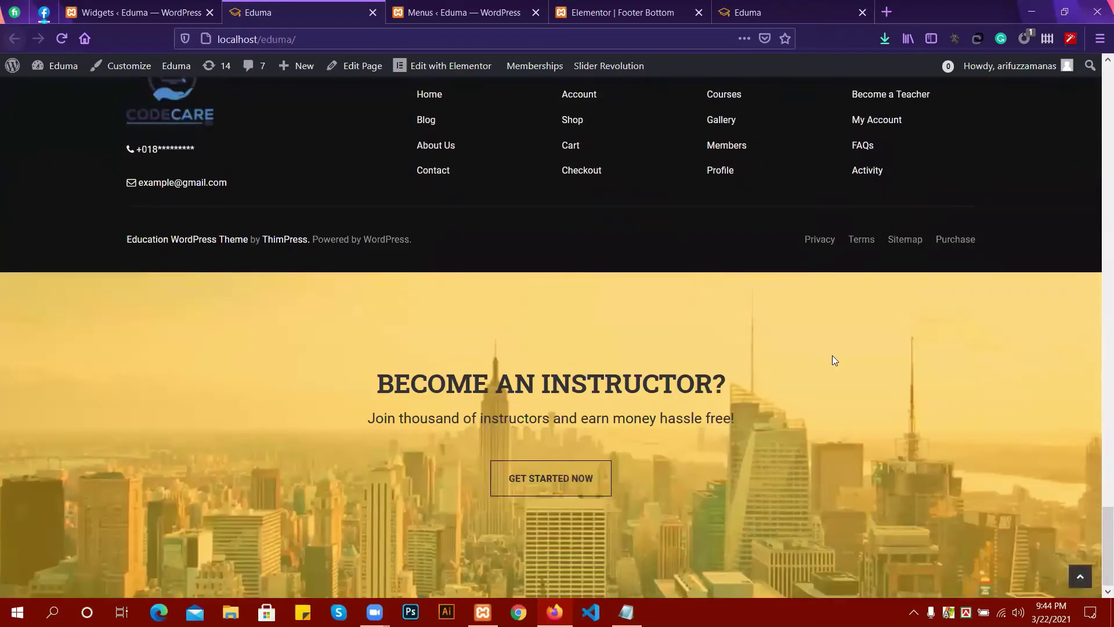
{"action": "scroll", "coordinate": [589, 390], "scroll_direction": "up", "scroll_amount": 4}
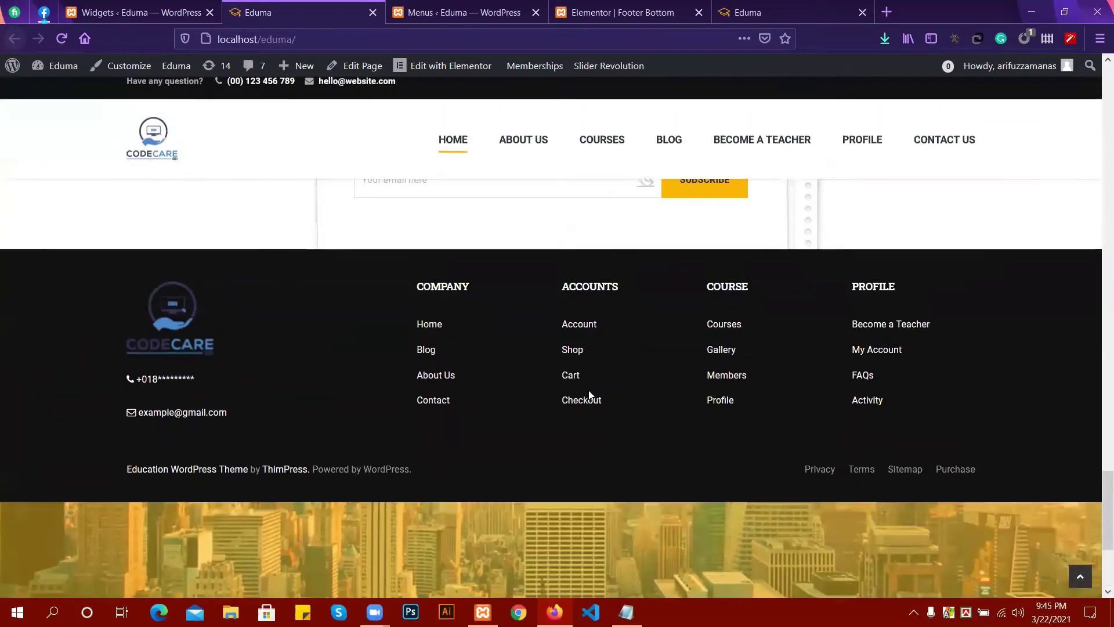
{"action": "scroll", "coordinate": [365, 370], "scroll_direction": "down", "scroll_amount": 4}
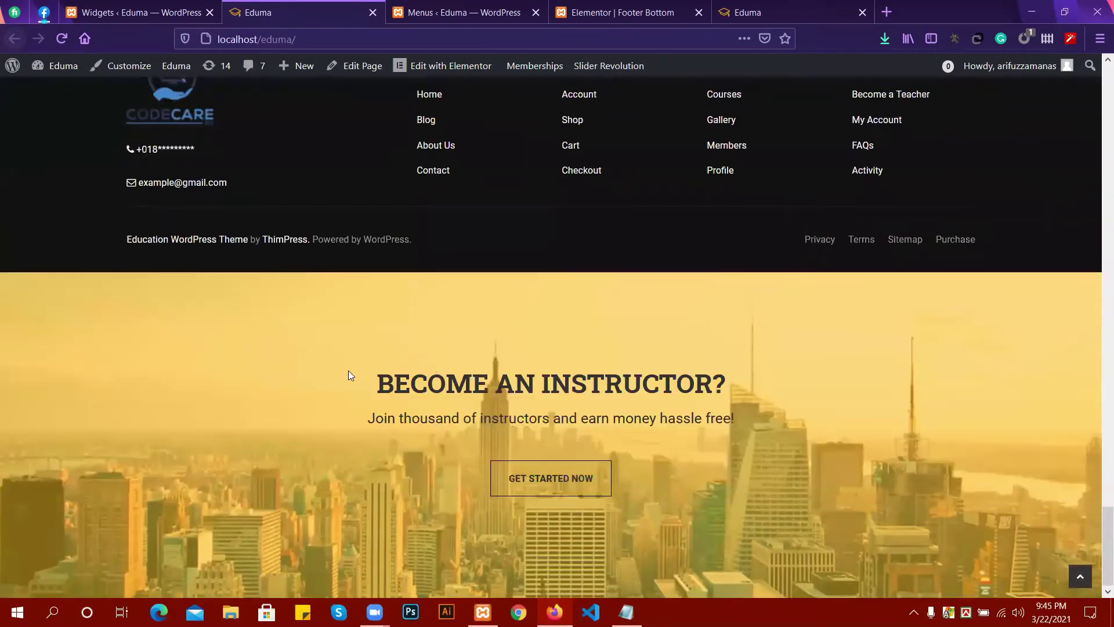
{"action": "scroll", "coordinate": [347, 372], "scroll_direction": "up", "scroll_amount": 10}
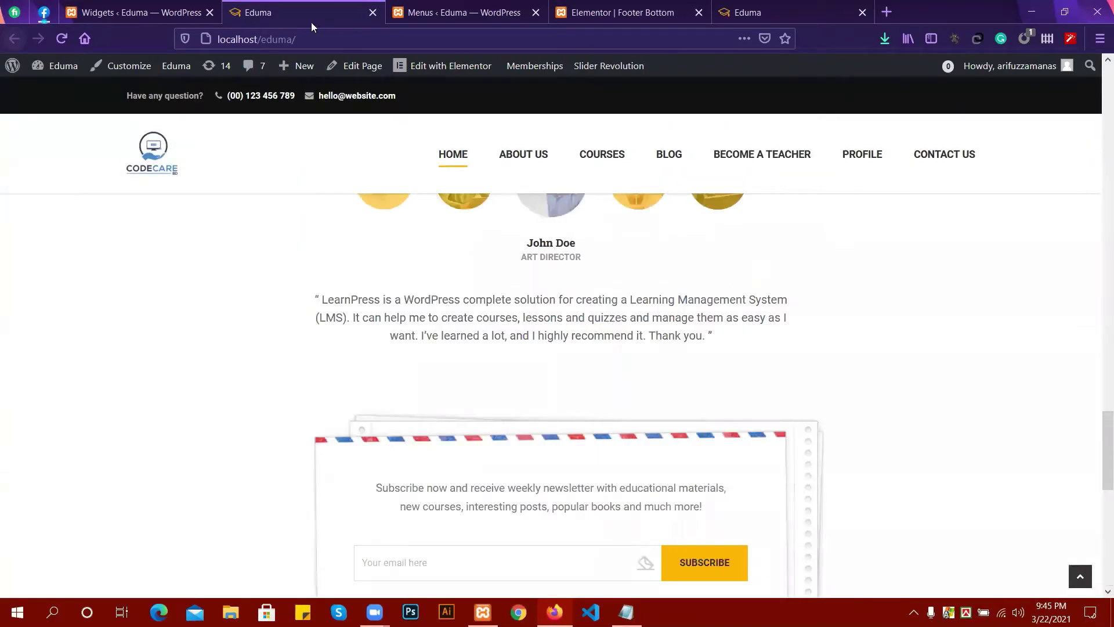
{"action": "left_click", "coordinate": [139, 5]}
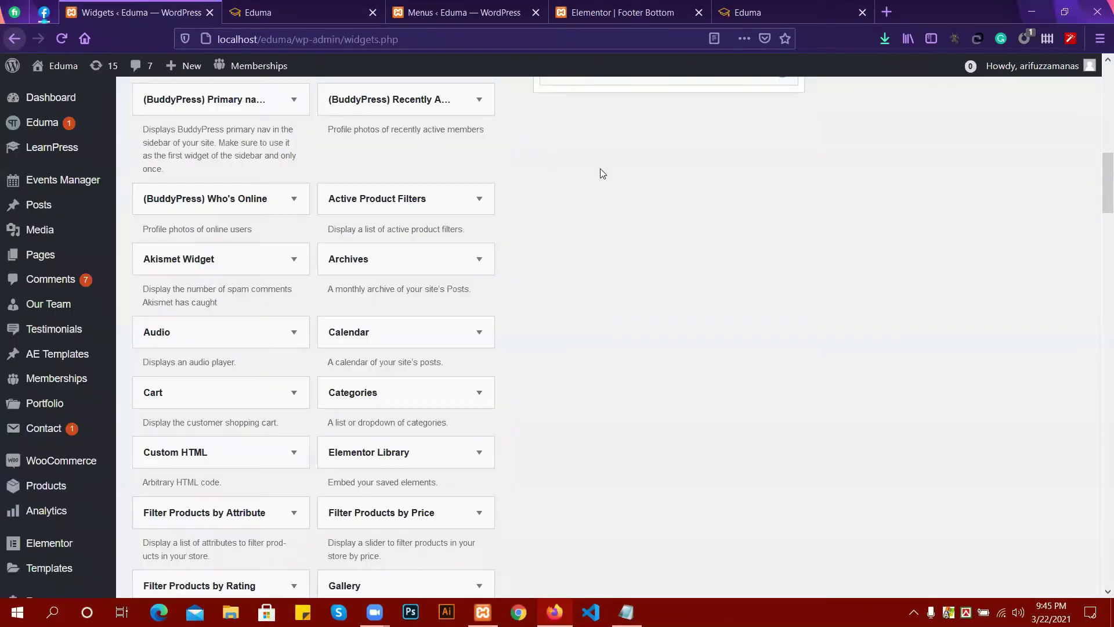
{"action": "scroll", "coordinate": [600, 169], "scroll_direction": "up", "scroll_amount": 5}
{"action": "left_click", "coordinate": [294, 5]}
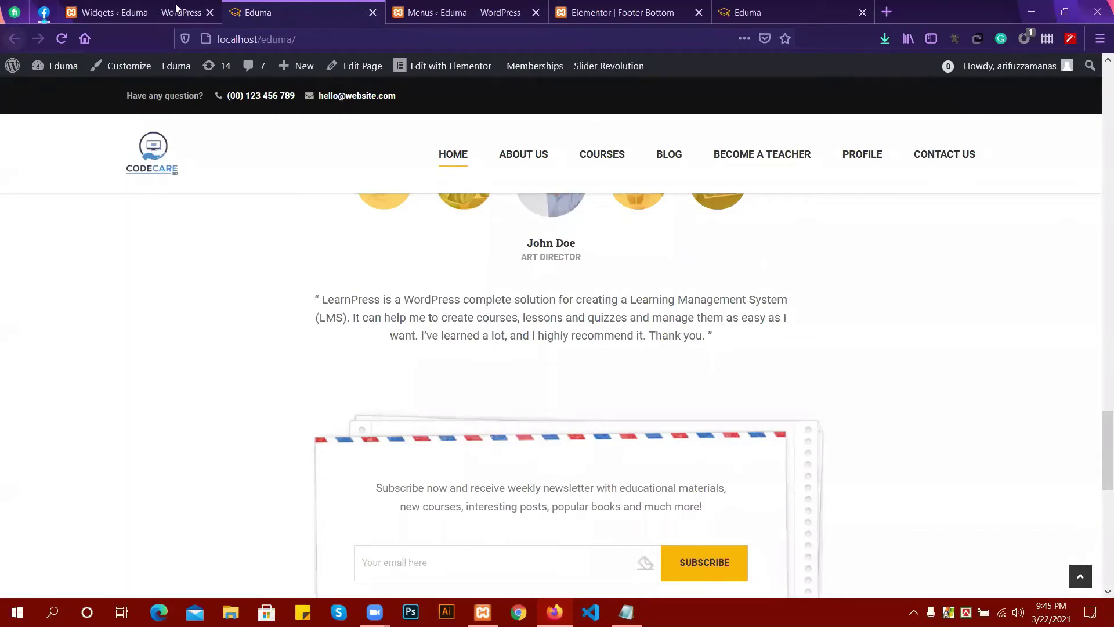
{"action": "left_click", "coordinate": [177, 8]}
{"action": "scroll", "coordinate": [755, 273], "scroll_direction": "up", "scroll_amount": 3}
Bring up the footer-1 menu in Appearance > Menus to review its Home, Blog, About Us and Contact items.
{"action": "scroll", "coordinate": [748, 275], "scroll_direction": "down", "scroll_amount": 3}
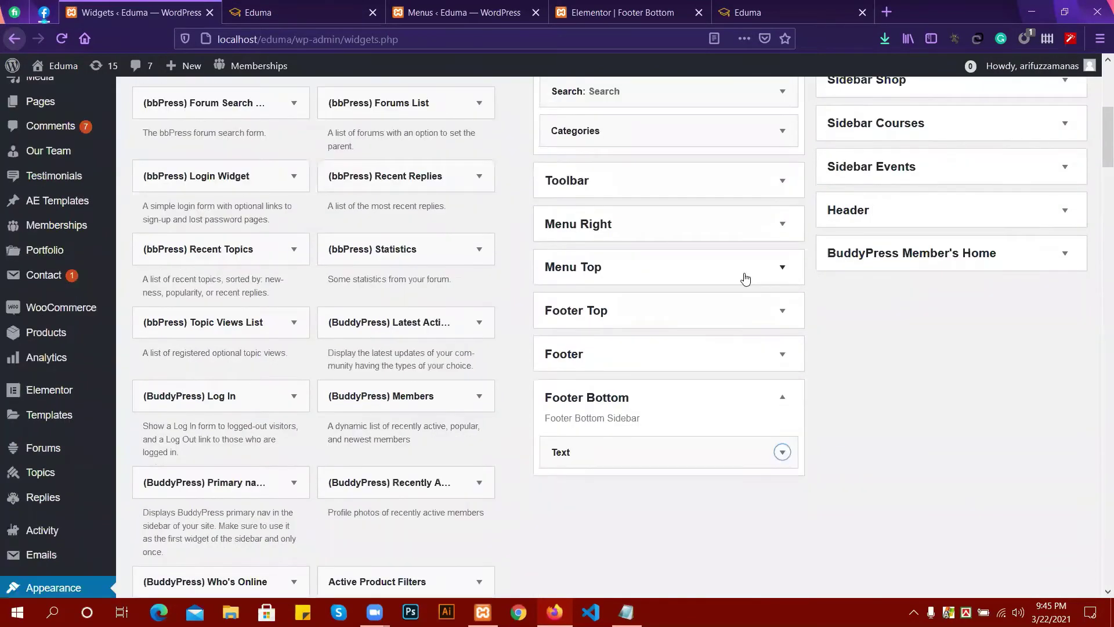
{"action": "scroll", "coordinate": [737, 279], "scroll_direction": "up", "scroll_amount": 2}
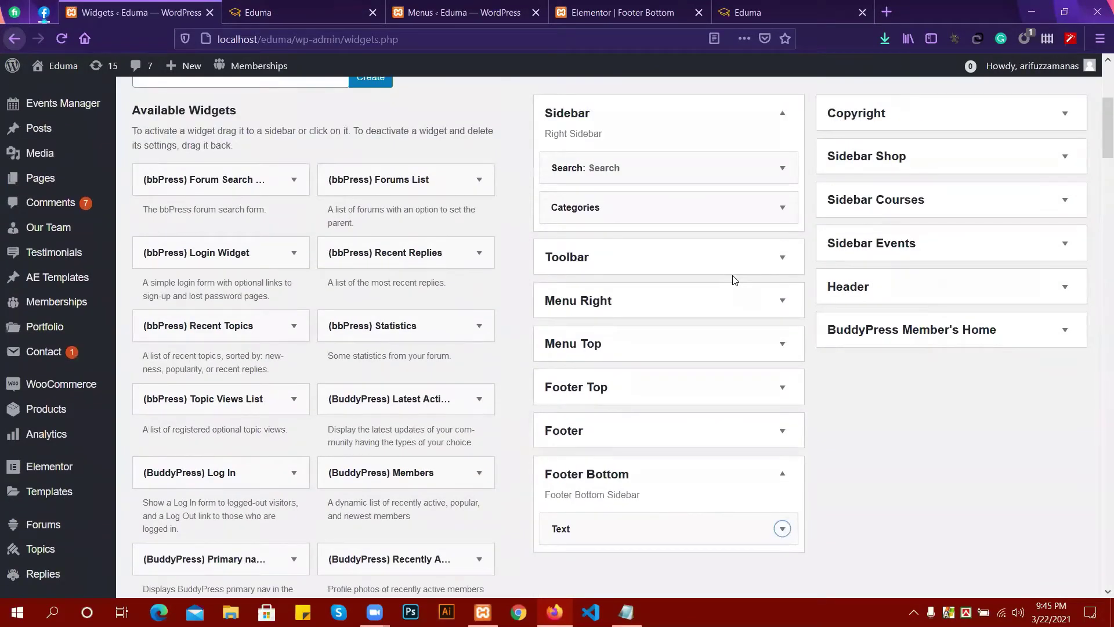
{"action": "left_click", "coordinate": [368, 5]}
{"action": "left_click", "coordinate": [434, 7]}
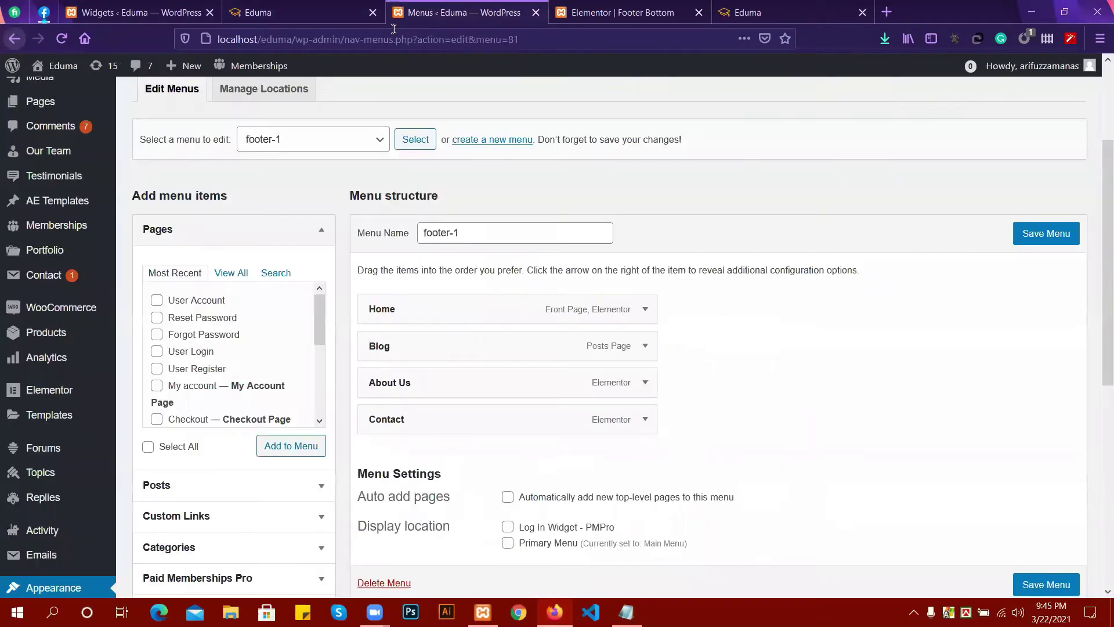
{"action": "scroll", "coordinate": [46, 152], "scroll_direction": "up", "scroll_amount": 2}
Glance at the Footer Bottom template in Elementor, then return to the footer-1 menu editor.
{"action": "mouse_move", "coordinate": [70, 164]}
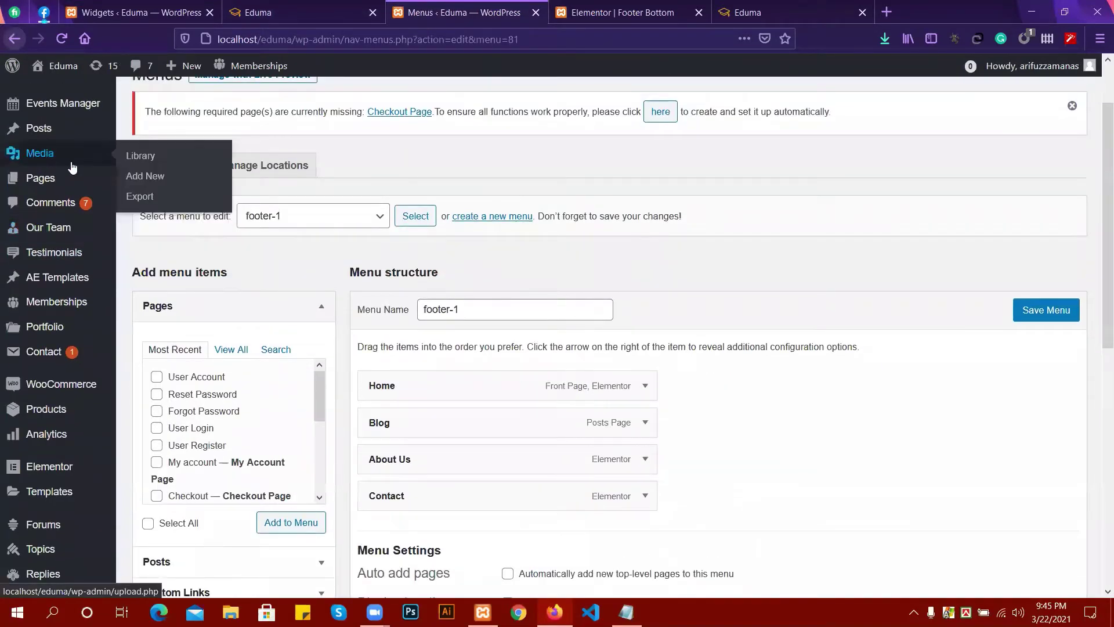
{"action": "left_click", "coordinate": [578, 14]}
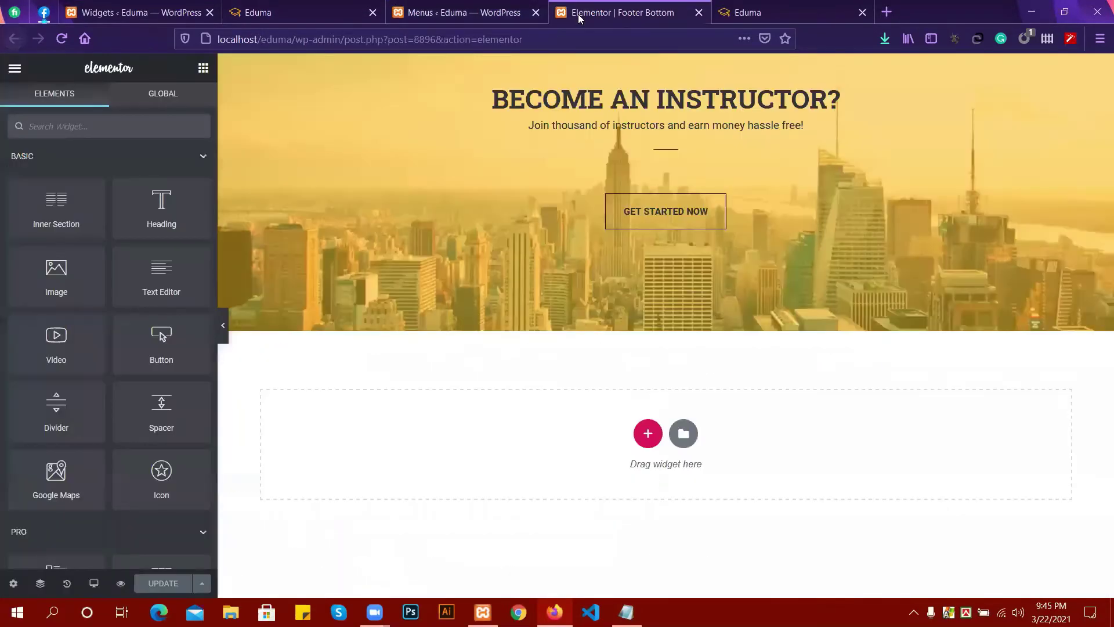
{"action": "left_click", "coordinate": [438, 16]}
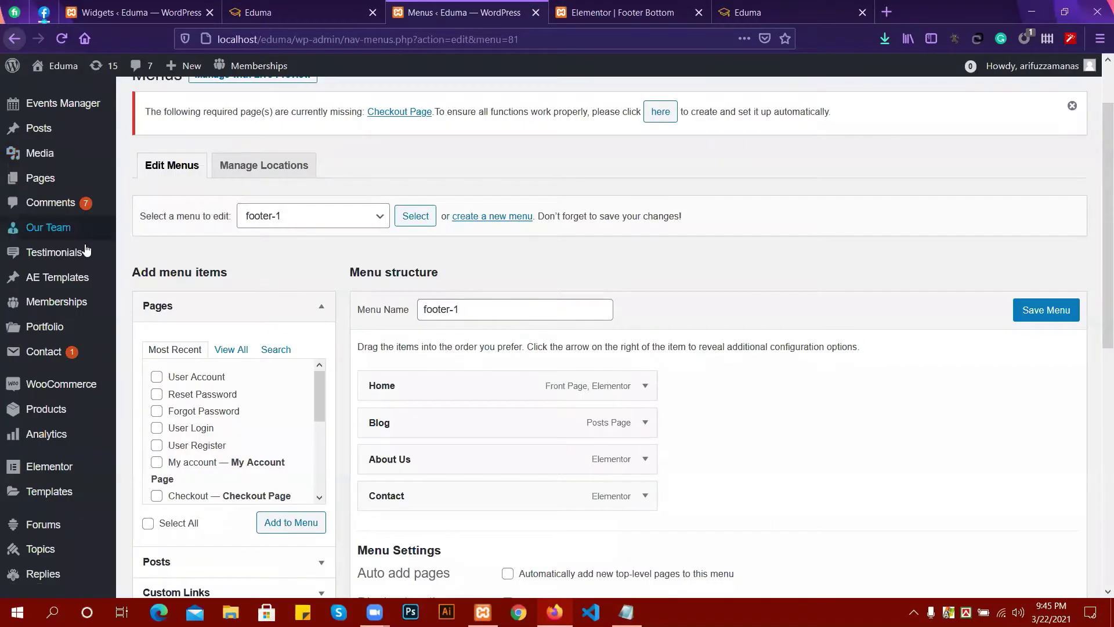
{"action": "scroll", "coordinate": [40, 251], "scroll_direction": "up", "scroll_amount": 2}
Open the site's All Courses page, scroll through its 18 course results, and return to Widgets.
{"action": "left_click", "coordinate": [298, 11]}
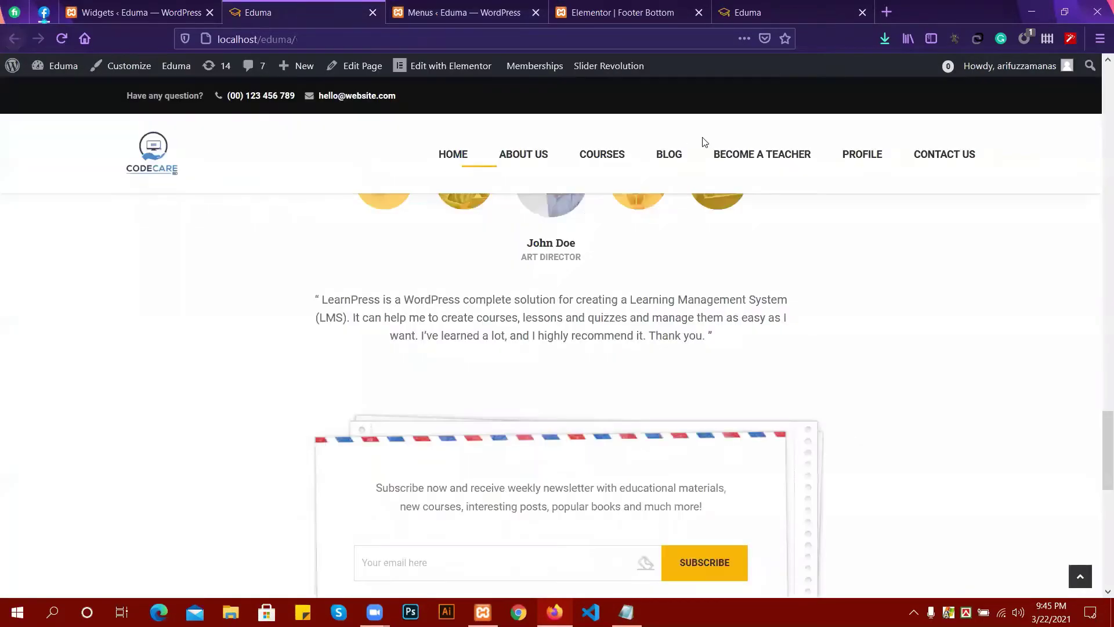
{"action": "scroll", "coordinate": [639, 232], "scroll_direction": "up", "scroll_amount": 5}
{"action": "scroll", "coordinate": [630, 251], "scroll_direction": "up", "scroll_amount": 5}
{"action": "scroll", "coordinate": [597, 157], "scroll_direction": "up", "scroll_amount": 1}
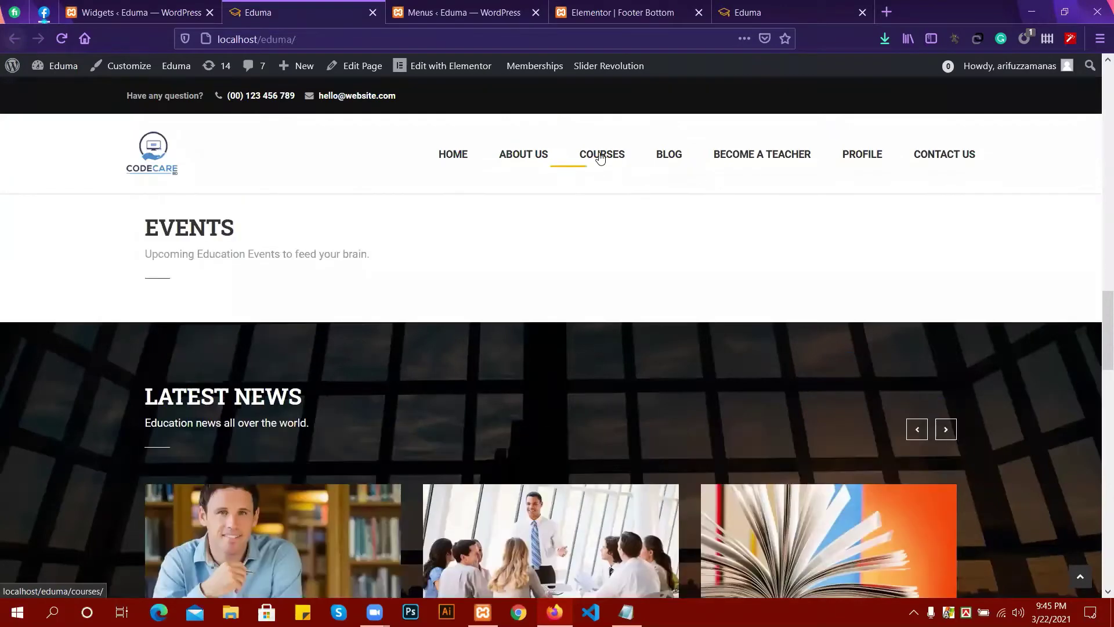
{"action": "left_click", "coordinate": [601, 156]}
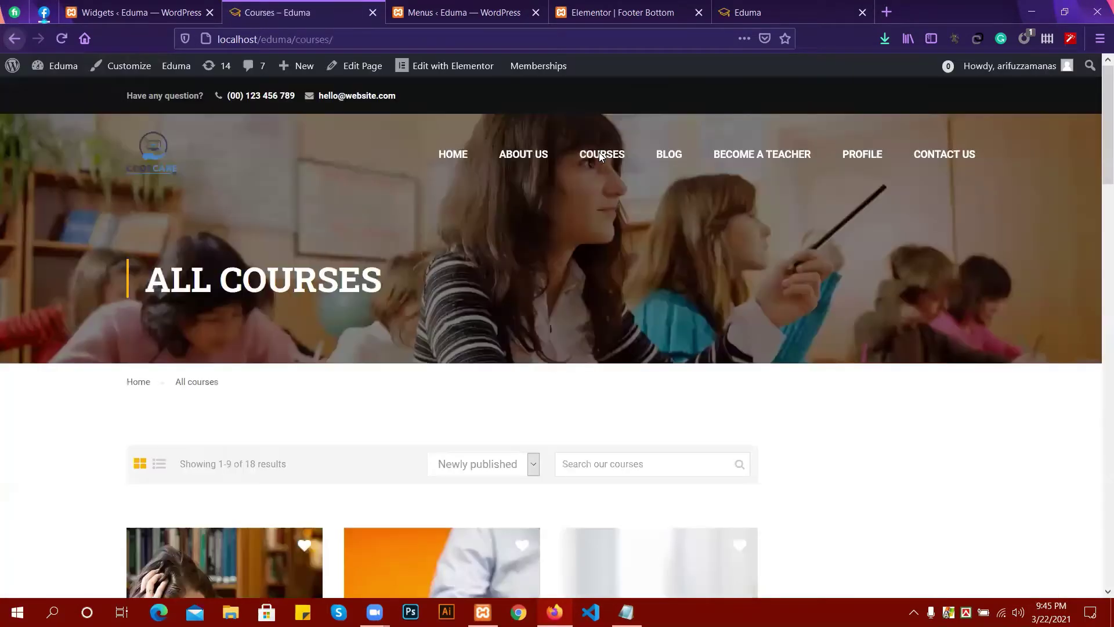
{"action": "scroll", "coordinate": [840, 405], "scroll_direction": "down", "scroll_amount": 4}
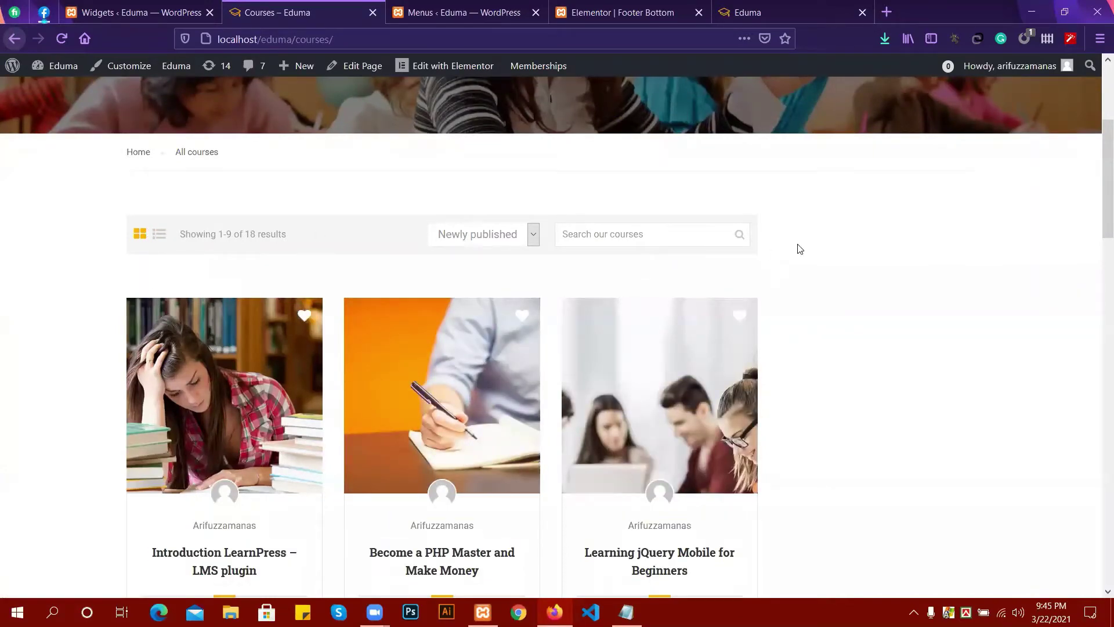
{"action": "scroll", "coordinate": [807, 248], "scroll_direction": "down", "scroll_amount": 4}
{"action": "scroll", "coordinate": [865, 343], "scroll_direction": "down", "scroll_amount": 14}
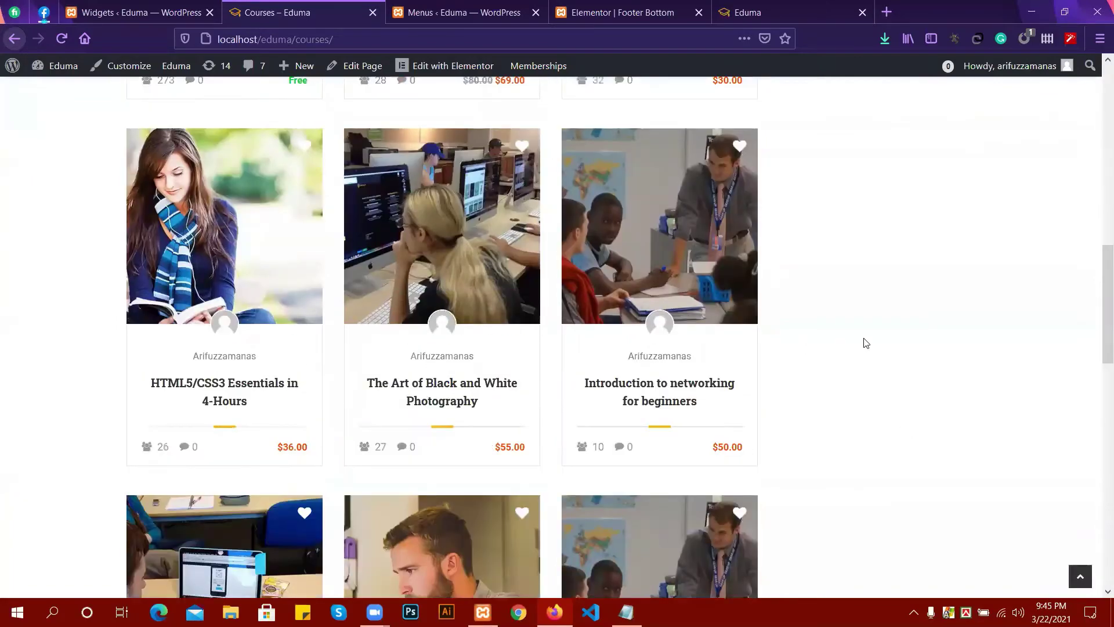
{"action": "scroll", "coordinate": [893, 351], "scroll_direction": "up", "scroll_amount": 3}
{"action": "scroll", "coordinate": [893, 352], "scroll_direction": "up", "scroll_amount": 18}
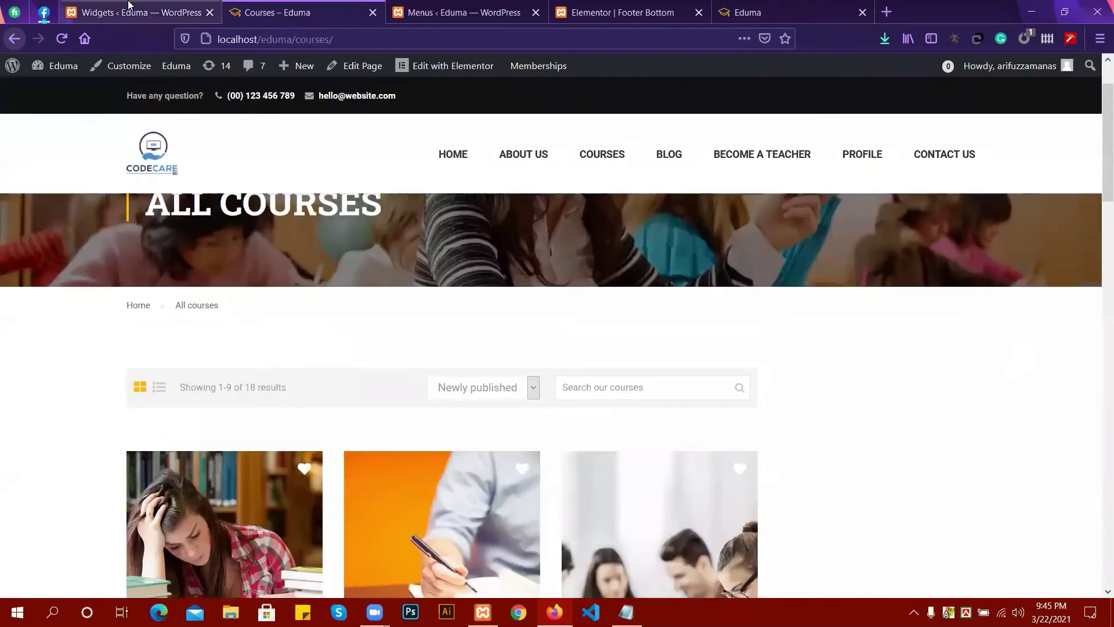
{"action": "left_click", "coordinate": [128, 7]}
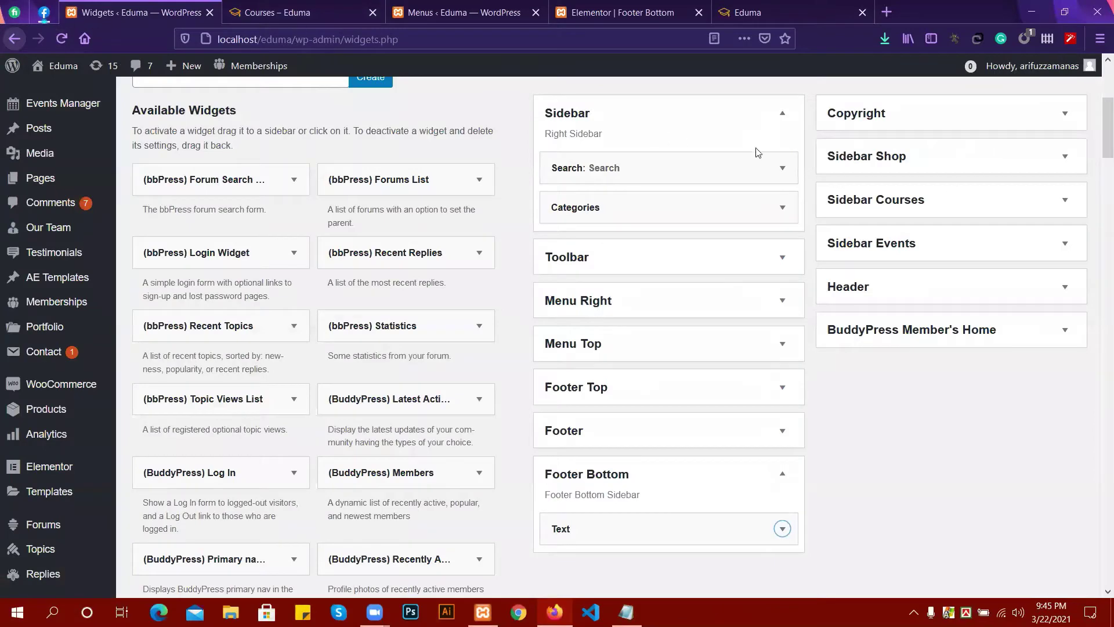
Expand the Sidebar Courses widget area on the Widgets page.
{"action": "scroll", "coordinate": [685, 194], "scroll_direction": "up", "scroll_amount": 3}
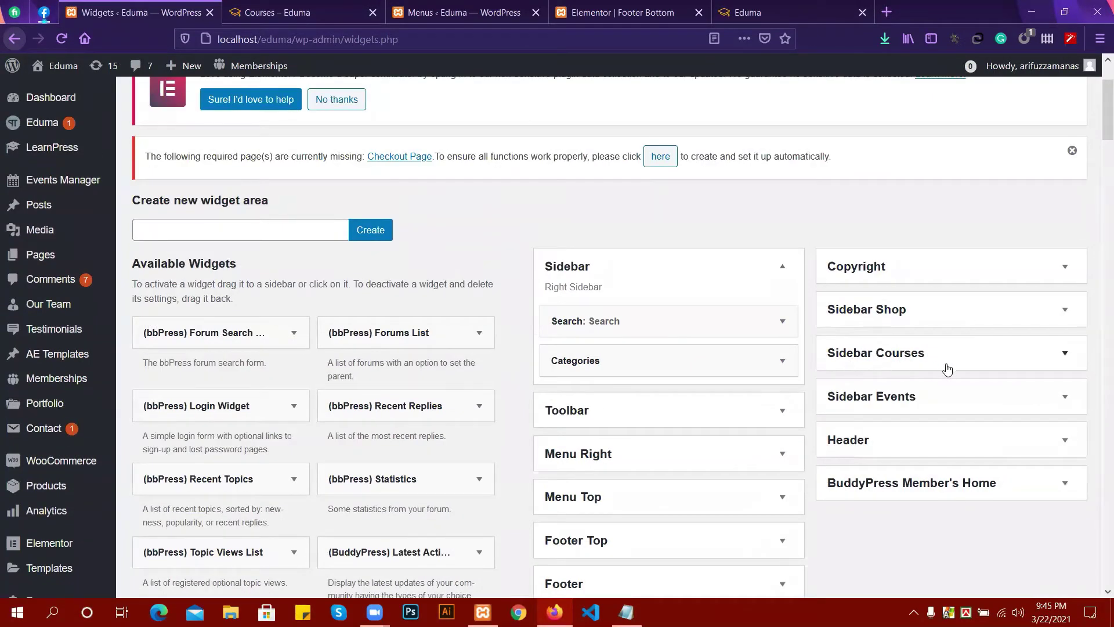
{"action": "left_click", "coordinate": [947, 369]}
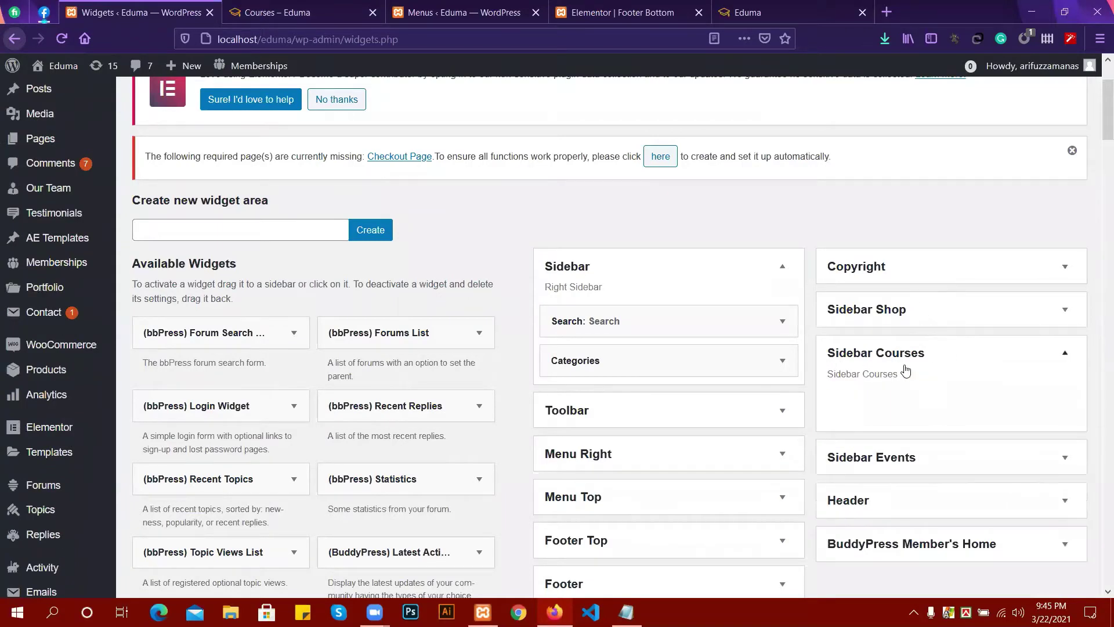
{"action": "scroll", "coordinate": [187, 295], "scroll_direction": "down", "scroll_amount": 3}
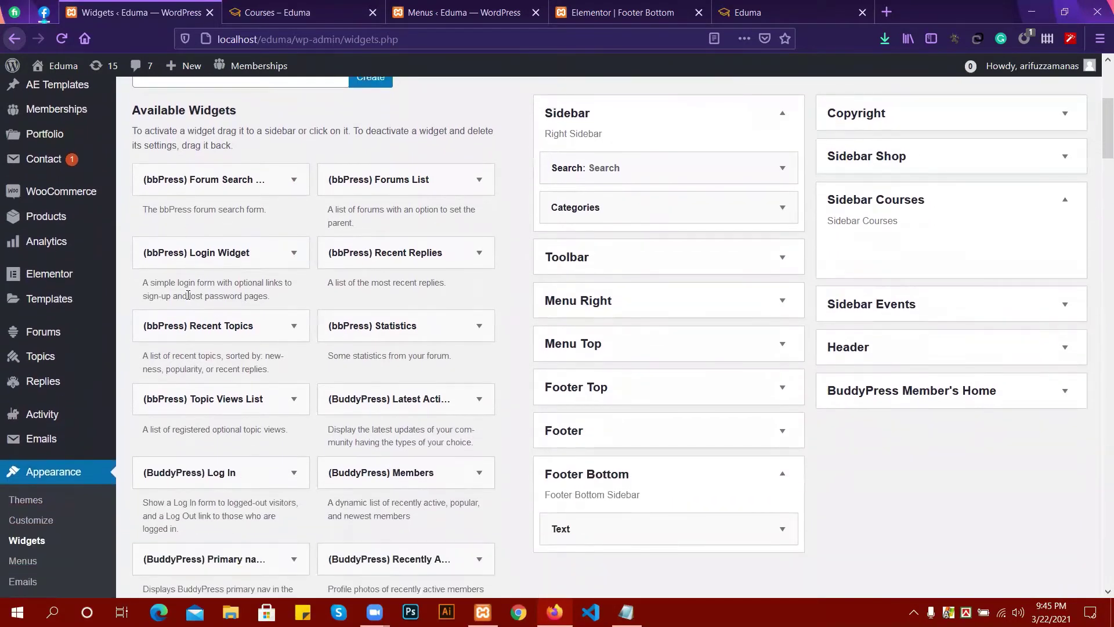
{"action": "scroll", "coordinate": [188, 295], "scroll_direction": "down", "scroll_amount": 8}
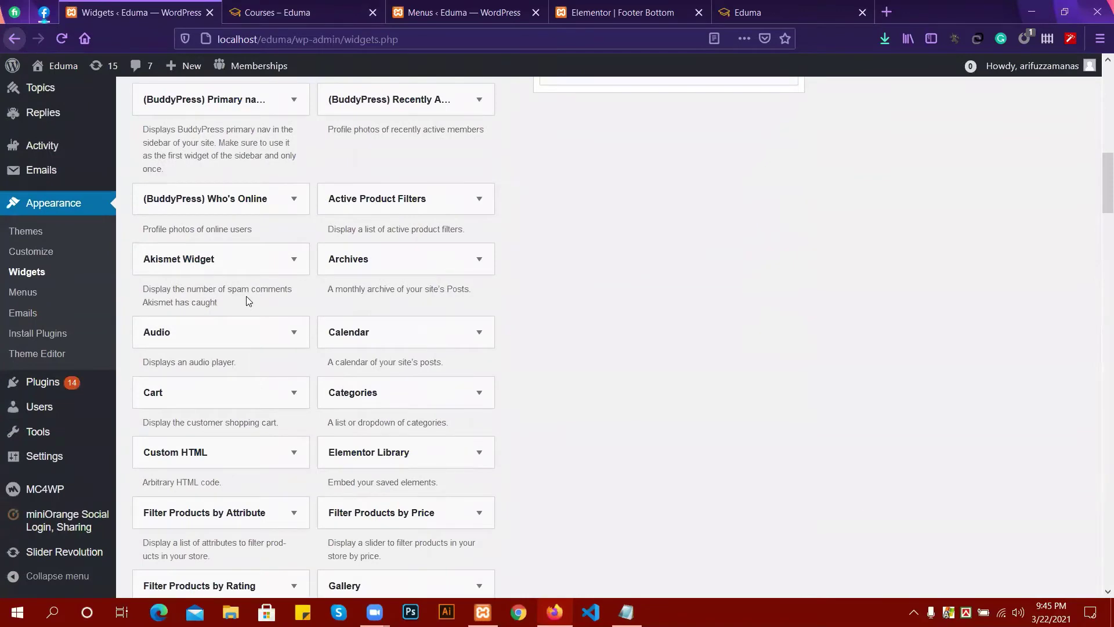
{"action": "scroll", "coordinate": [443, 333], "scroll_direction": "down", "scroll_amount": 7}
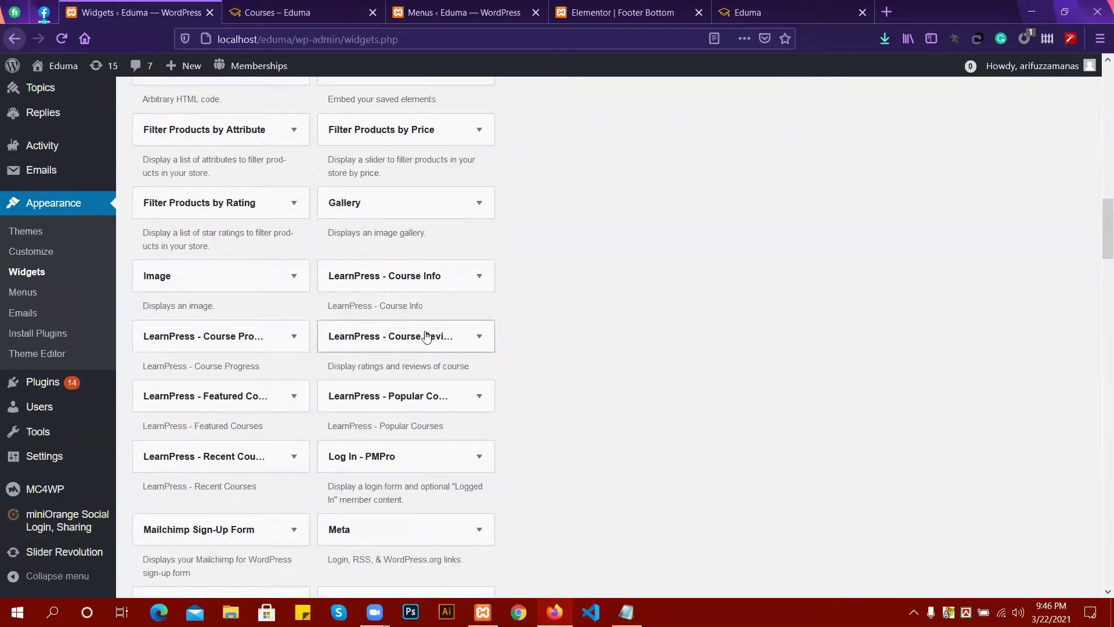
{"action": "scroll", "coordinate": [441, 325], "scroll_direction": "down", "scroll_amount": 1}
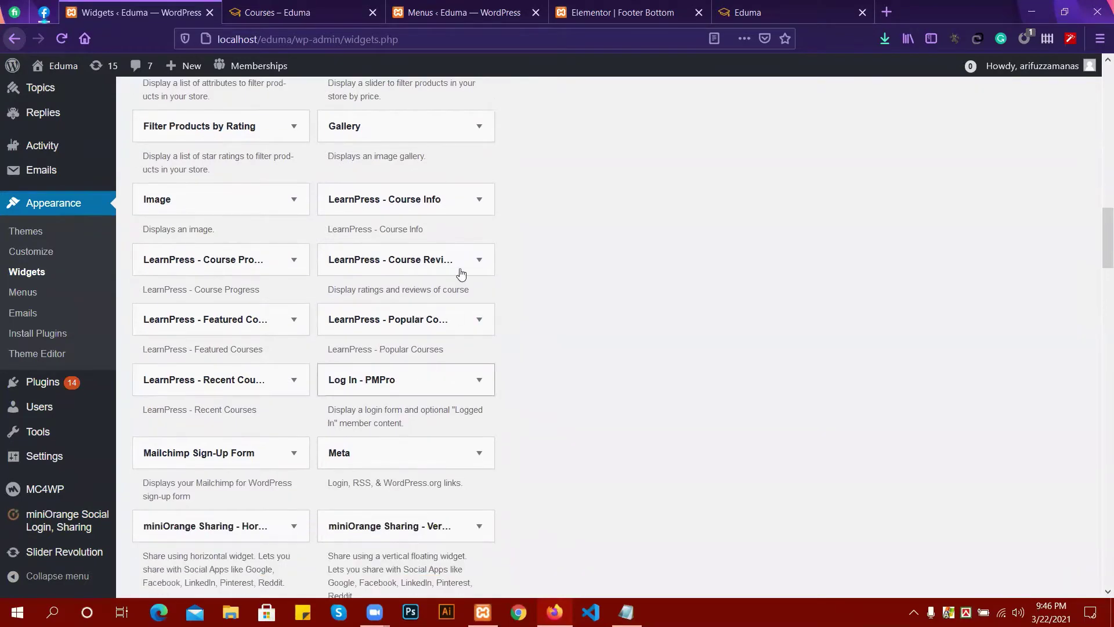
Scroll through the All Courses page again, then go back to the Widgets admin page.
{"action": "left_click", "coordinate": [313, 13]}
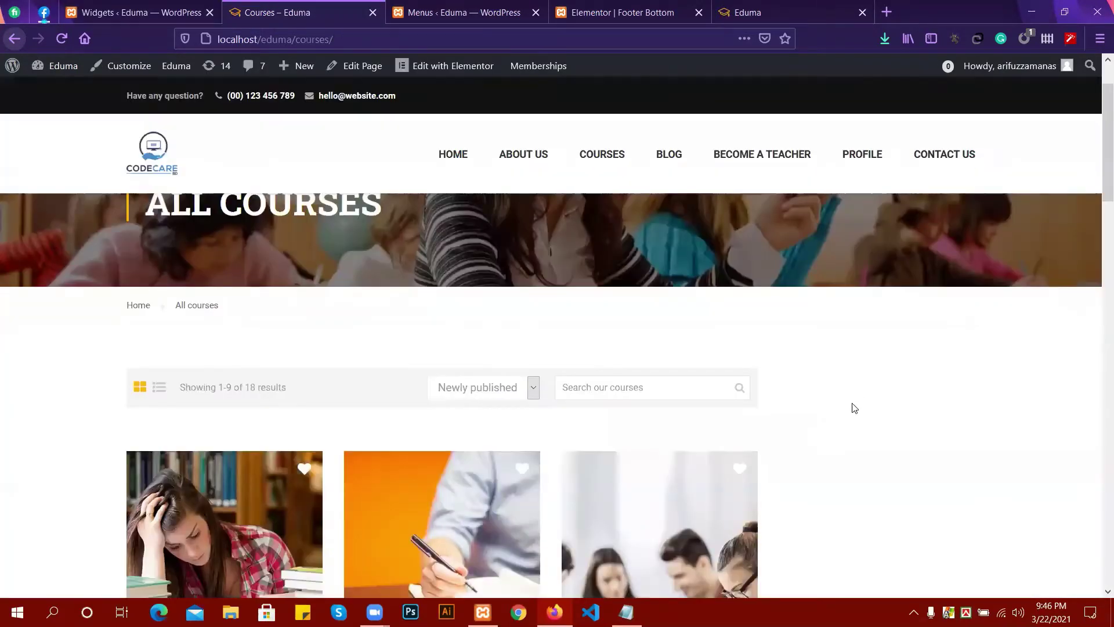
{"action": "scroll", "coordinate": [861, 416], "scroll_direction": "down", "scroll_amount": 1}
{"action": "scroll", "coordinate": [876, 383], "scroll_direction": "down", "scroll_amount": 2}
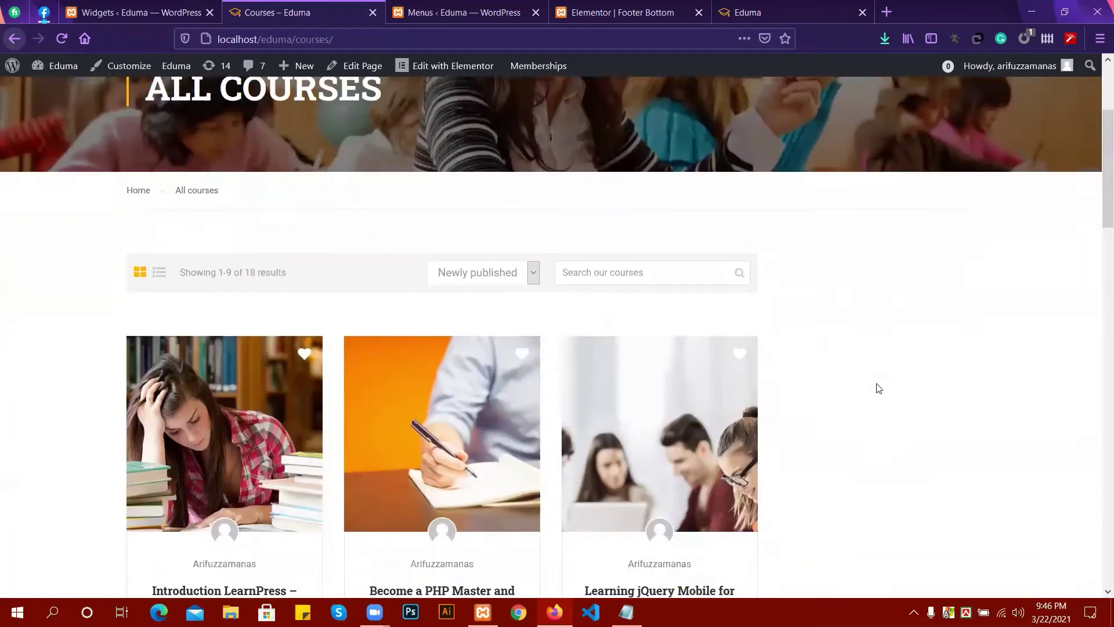
{"action": "scroll", "coordinate": [831, 430], "scroll_direction": "down", "scroll_amount": 2}
{"action": "scroll", "coordinate": [831, 404], "scroll_direction": "down", "scroll_amount": 1}
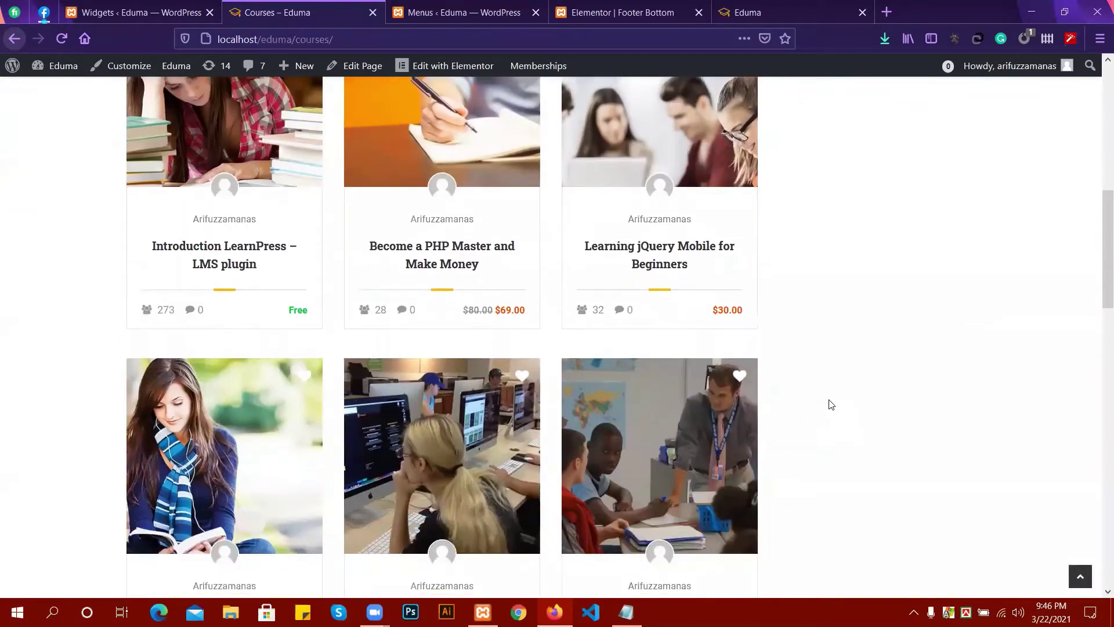
{"action": "left_click", "coordinate": [136, 12]}
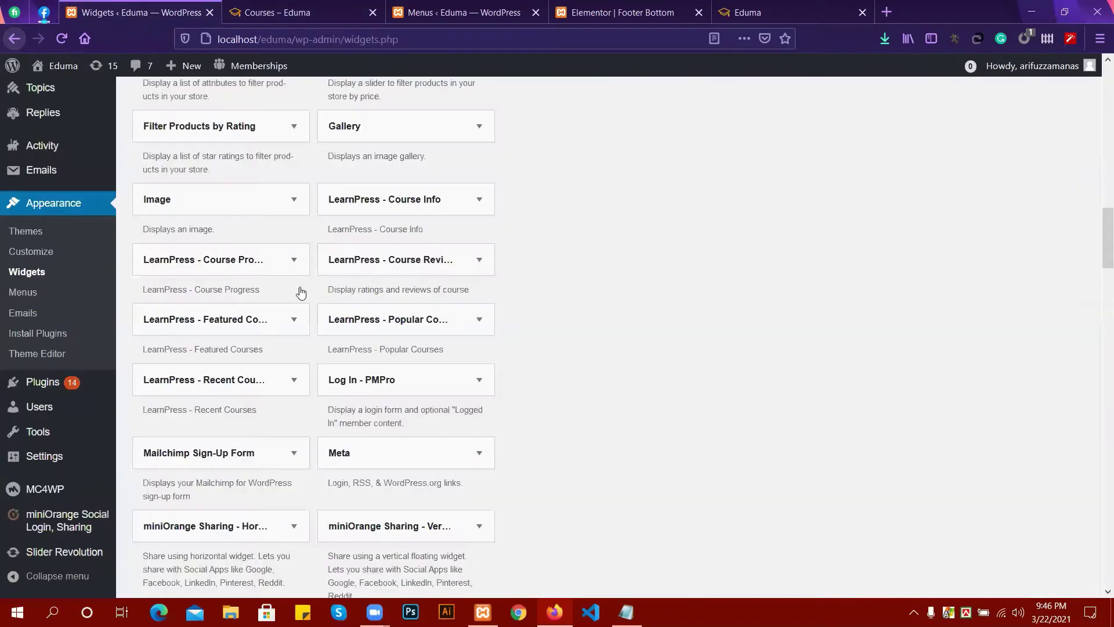
Scroll the Available Widgets list down to the Thim: Course Categories and Thim: Courses entries.
{"action": "scroll", "coordinate": [285, 290], "scroll_direction": "down", "scroll_amount": 1}
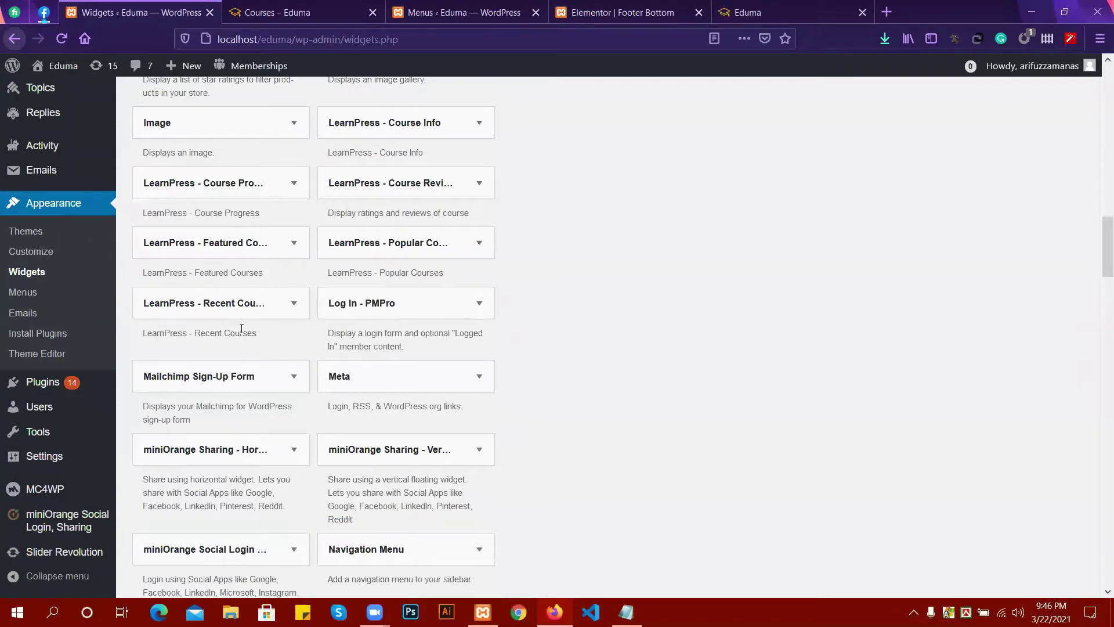
{"action": "scroll", "coordinate": [322, 333], "scroll_direction": "down", "scroll_amount": 1}
{"action": "scroll", "coordinate": [322, 333], "scroll_direction": "down", "scroll_amount": 5}
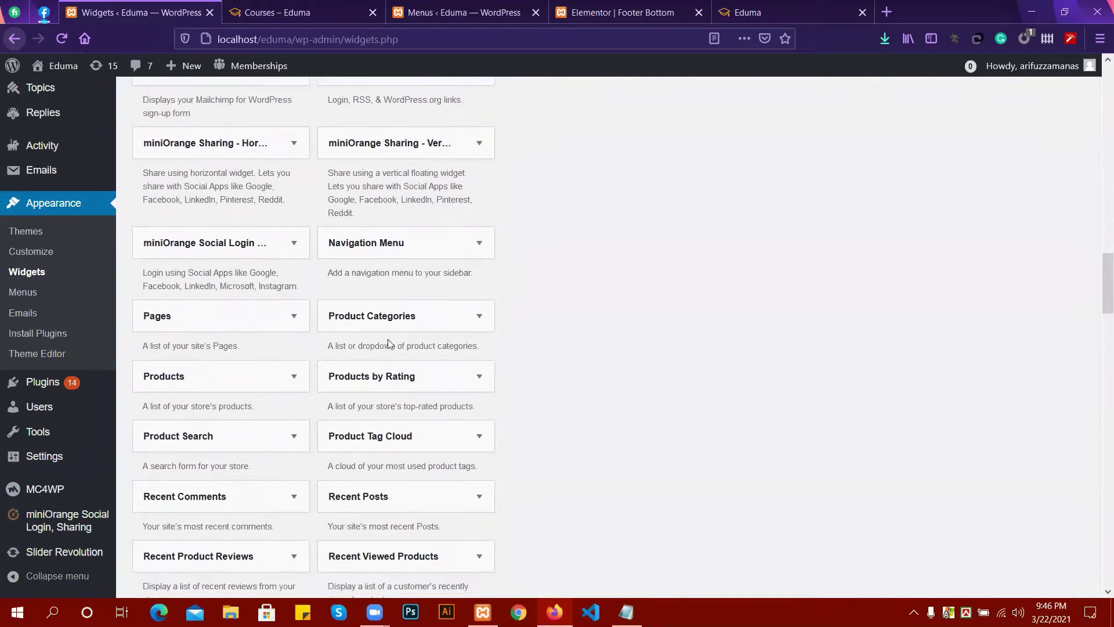
{"action": "scroll", "coordinate": [356, 340], "scroll_direction": "down", "scroll_amount": 1}
{"action": "scroll", "coordinate": [429, 381], "scroll_direction": "down", "scroll_amount": 3}
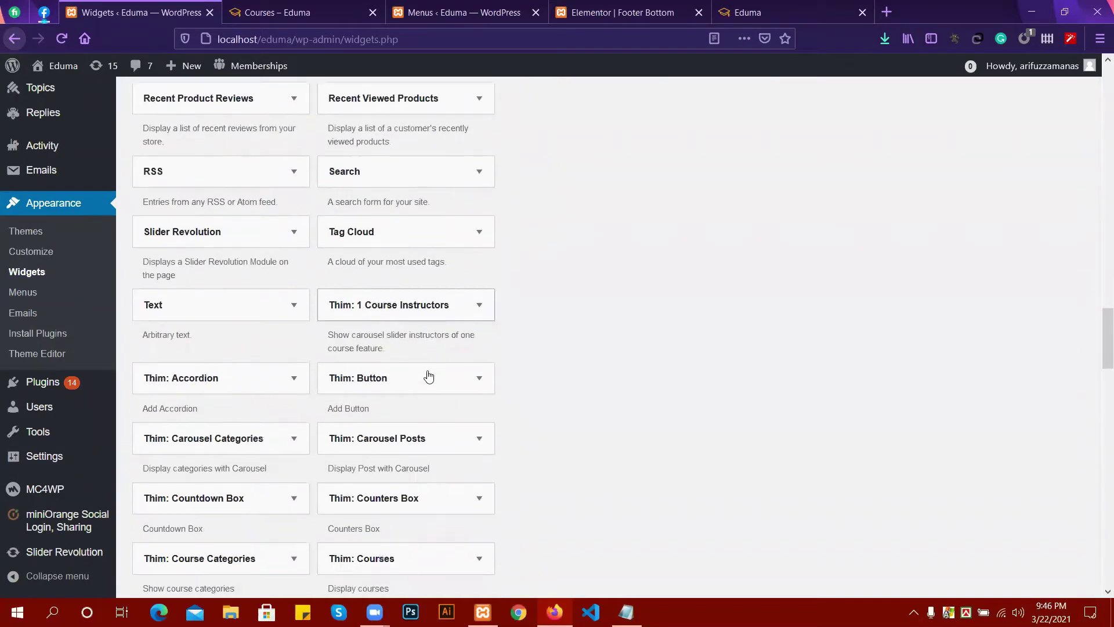
{"action": "scroll", "coordinate": [444, 314], "scroll_direction": "down", "scroll_amount": 1}
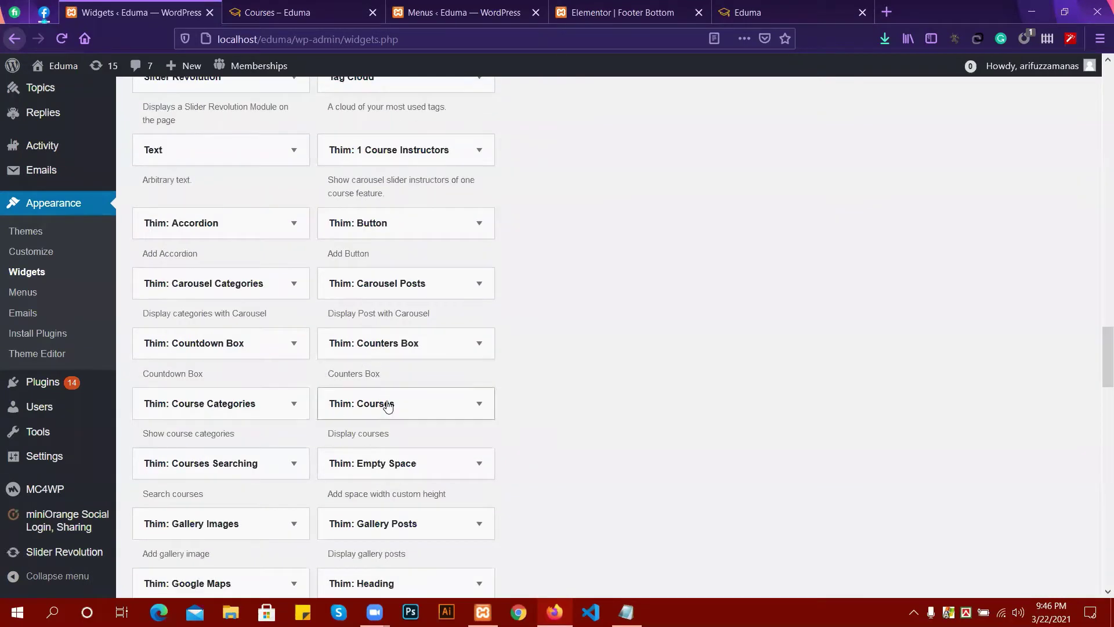
{"action": "scroll", "coordinate": [414, 410], "scroll_direction": "down", "scroll_amount": 2}
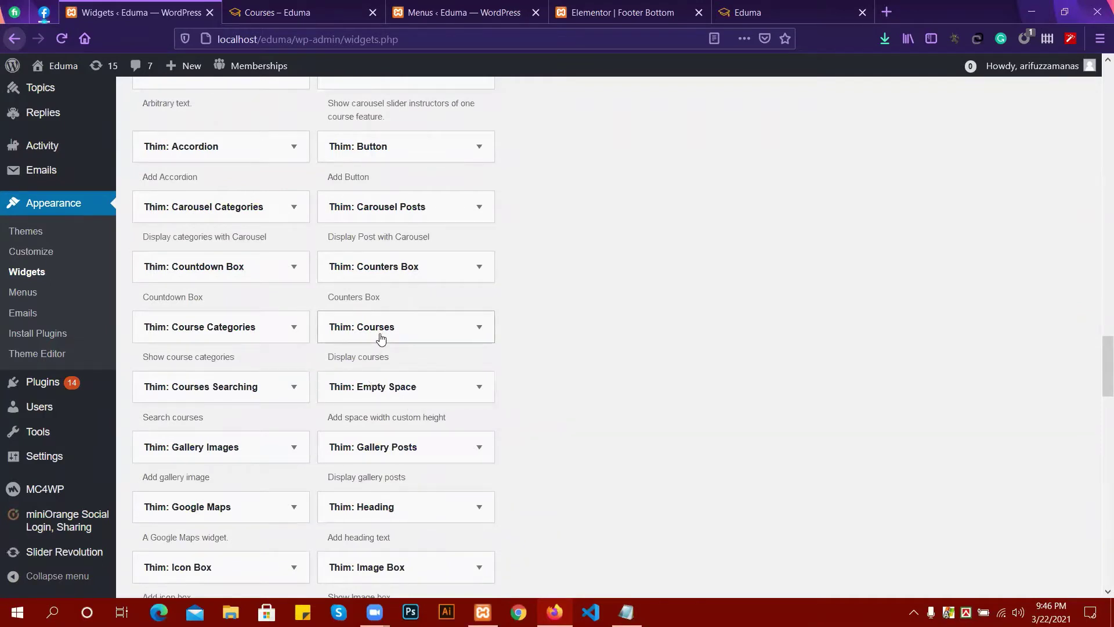
Add the Thim: Course Categories widget to the Sidebar Courses area.
{"action": "left_click", "coordinate": [225, 334]}
{"action": "scroll", "coordinate": [218, 434], "scroll_direction": "down", "scroll_amount": 3}
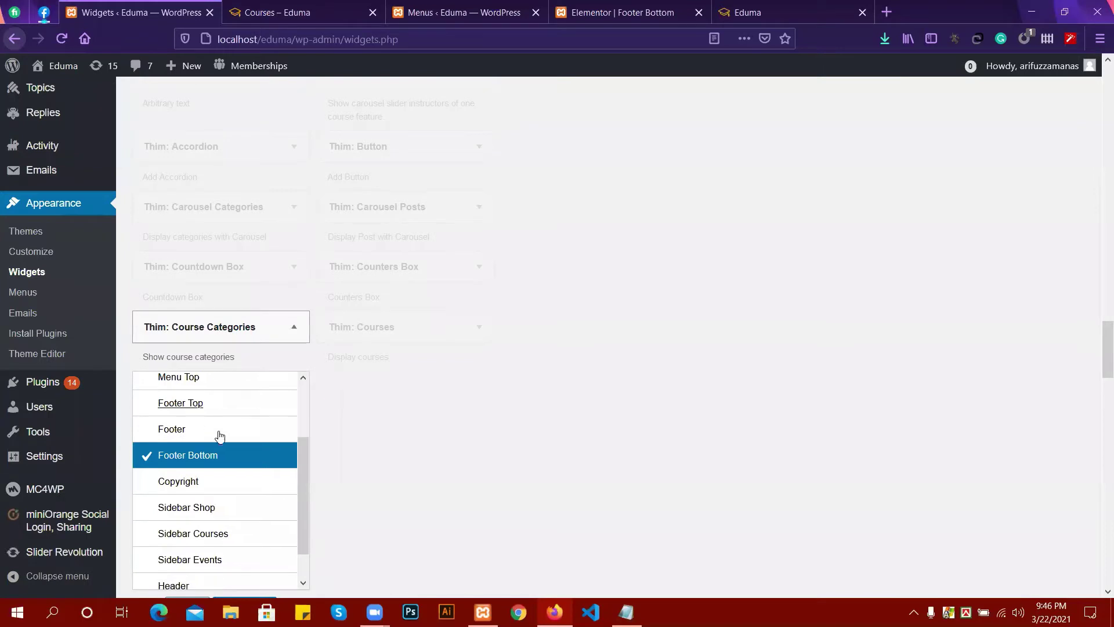
{"action": "left_click", "coordinate": [205, 498]}
{"action": "scroll", "coordinate": [488, 444], "scroll_direction": "down", "scroll_amount": 1}
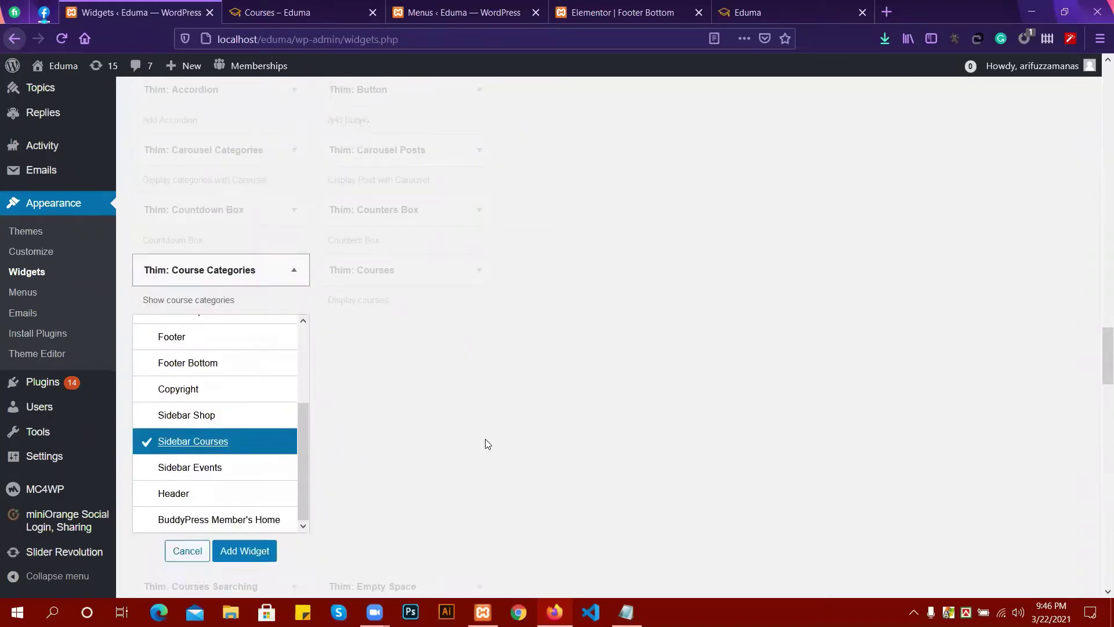
{"action": "scroll", "coordinate": [488, 444], "scroll_direction": "down", "scroll_amount": 2}
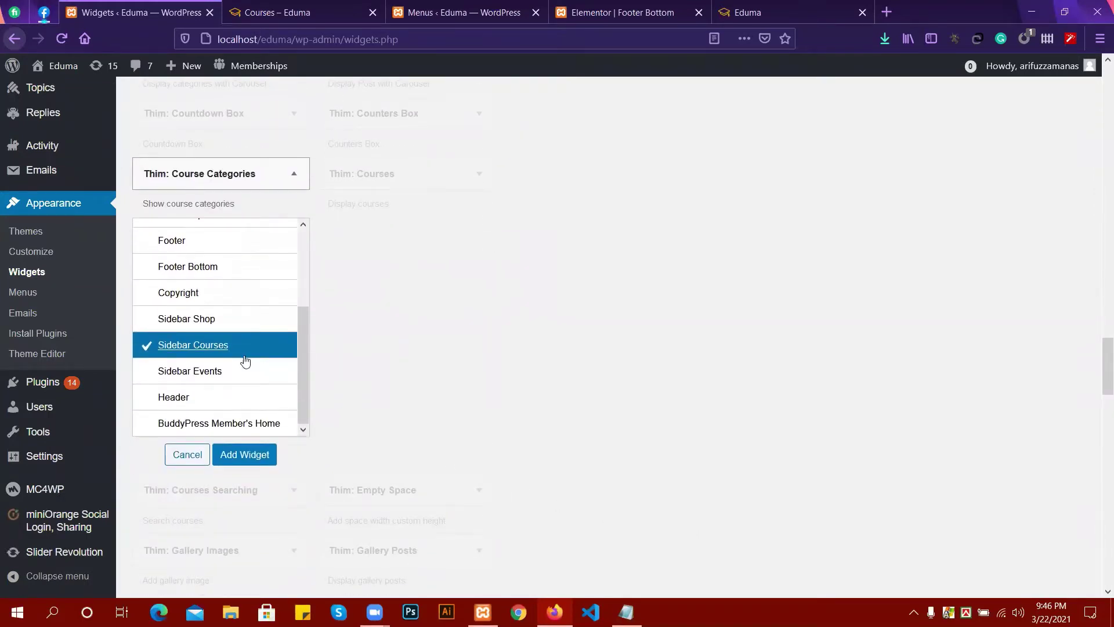
{"action": "left_click", "coordinate": [244, 453]}
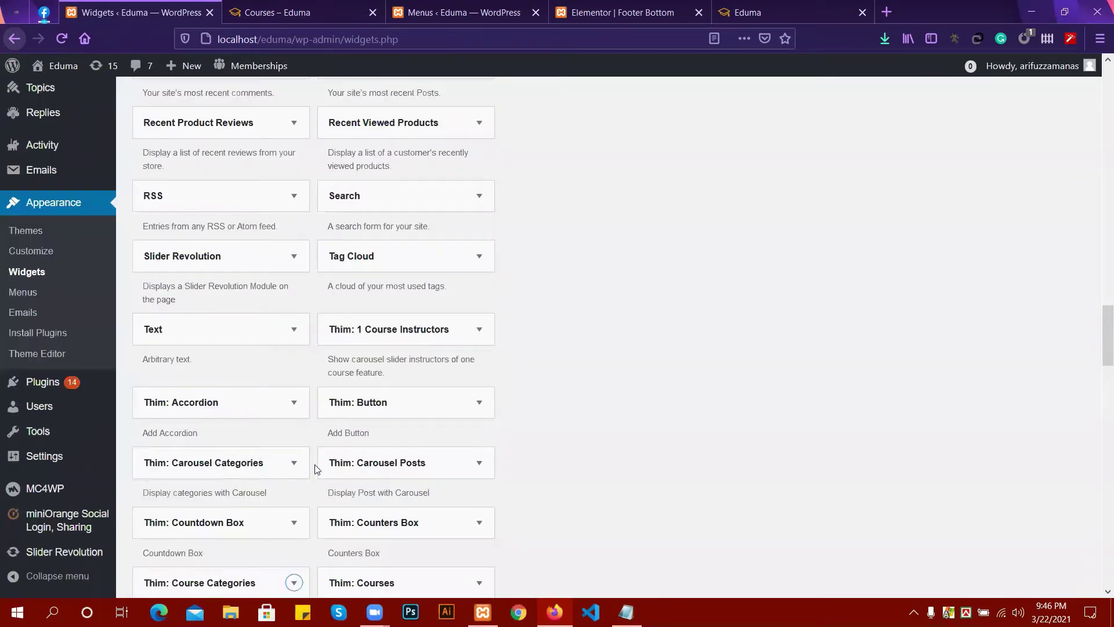
Add the Thim: Courses widget to Sidebar Courses, where it defaults to a 'Latest Courses' heading.
{"action": "scroll", "coordinate": [331, 432], "scroll_direction": "down", "scroll_amount": 2}
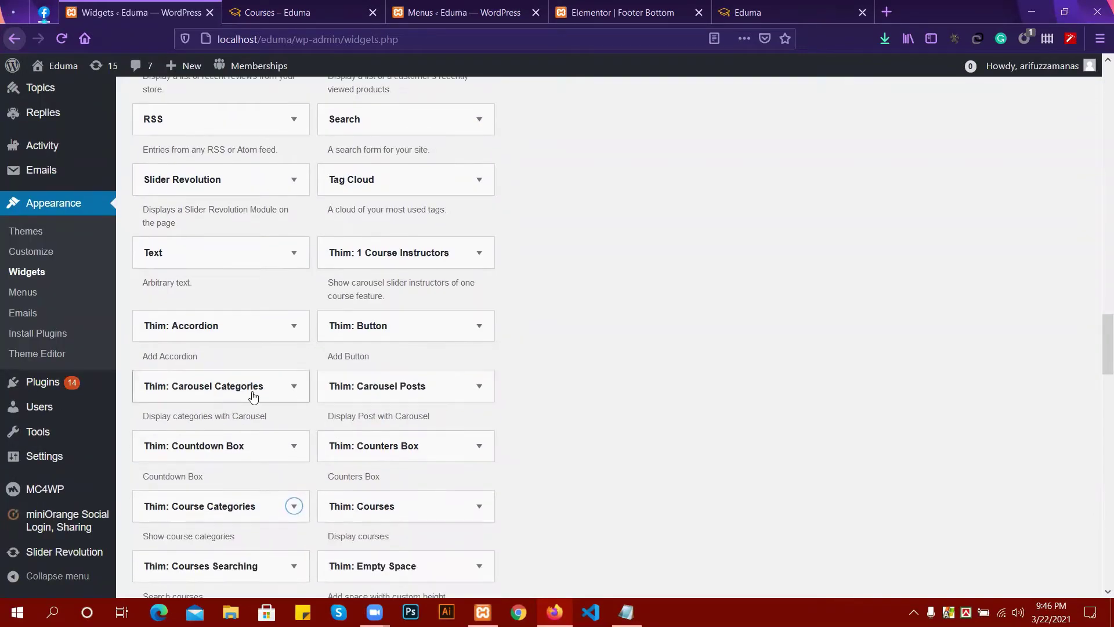
{"action": "scroll", "coordinate": [834, 332], "scroll_direction": "up", "scroll_amount": 20}
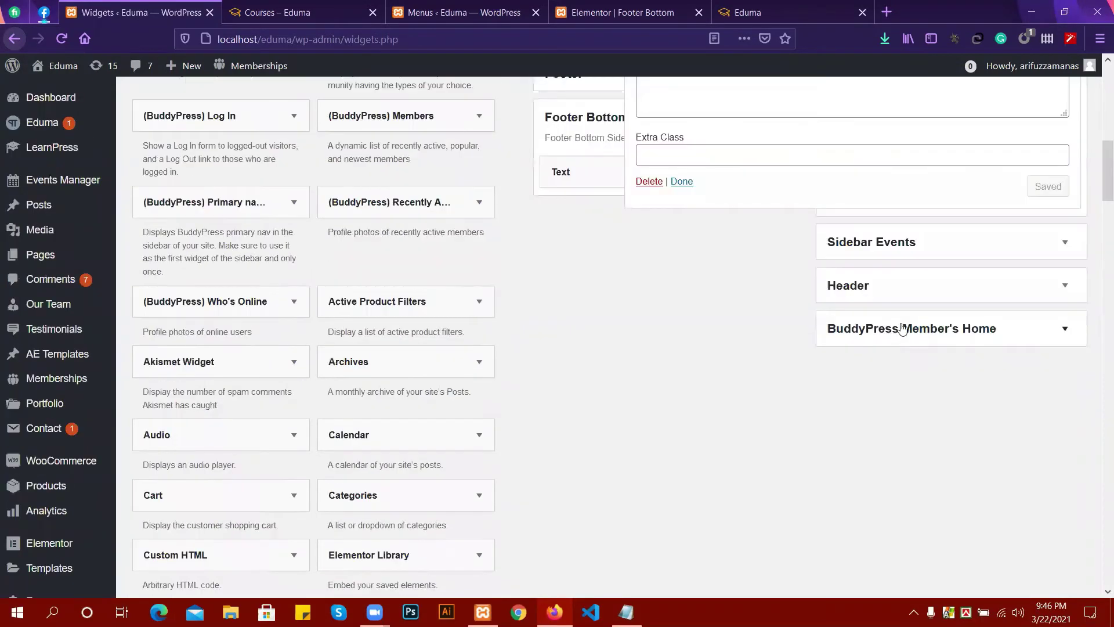
{"action": "scroll", "coordinate": [828, 305], "scroll_direction": "up", "scroll_amount": 5}
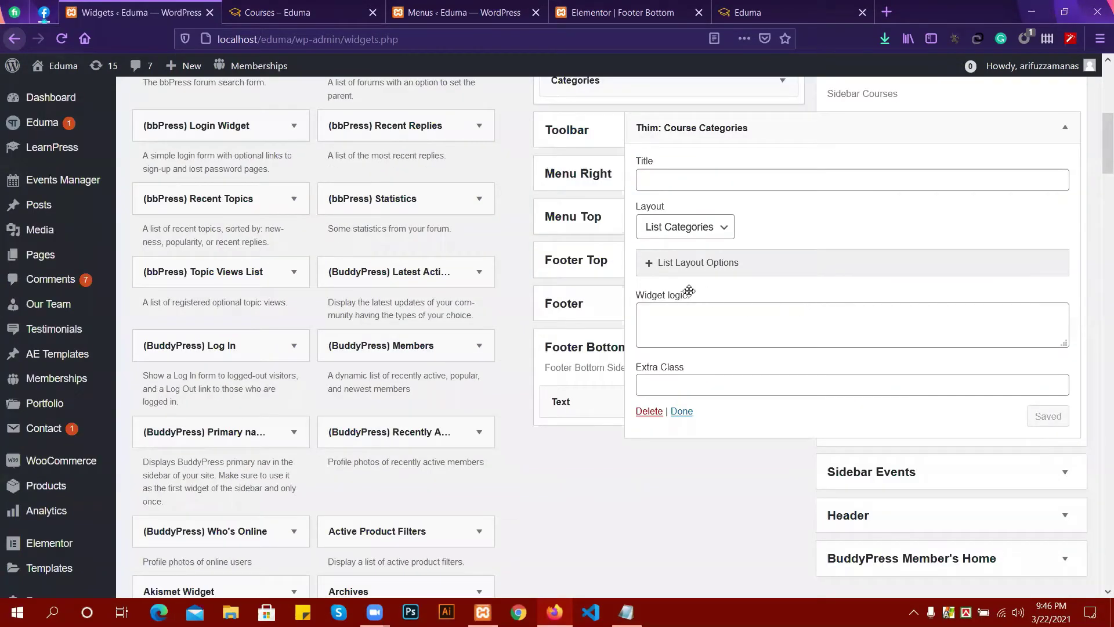
{"action": "scroll", "coordinate": [766, 293], "scroll_direction": "up", "scroll_amount": 2}
{"action": "scroll", "coordinate": [528, 324], "scroll_direction": "down", "scroll_amount": 6}
{"action": "scroll", "coordinate": [382, 323], "scroll_direction": "down", "scroll_amount": 10}
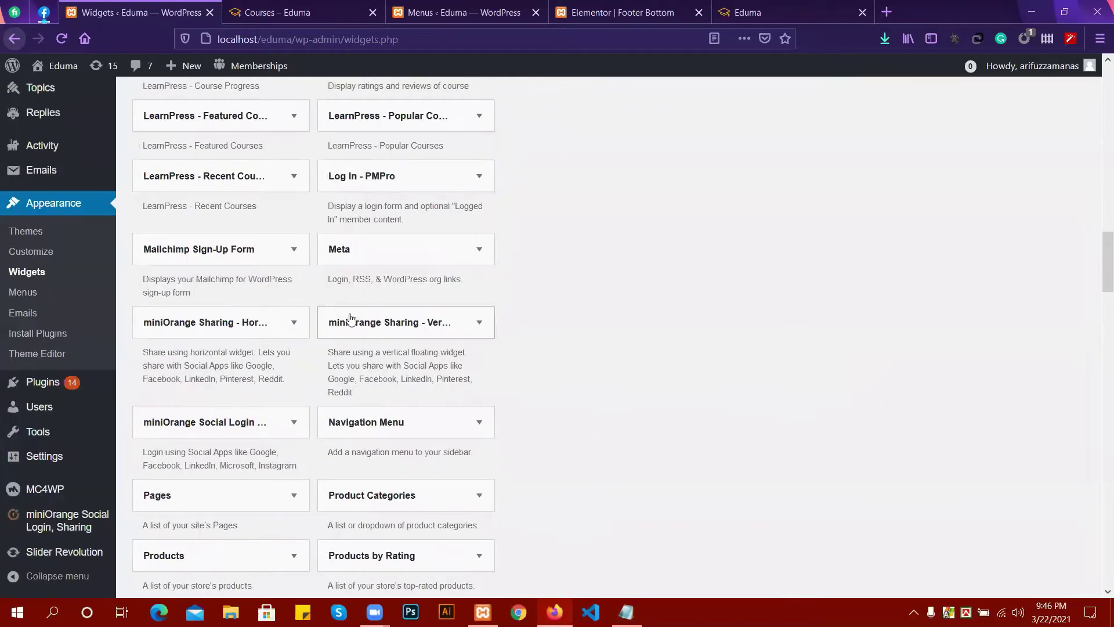
{"action": "scroll", "coordinate": [295, 320], "scroll_direction": "down", "scroll_amount": 3}
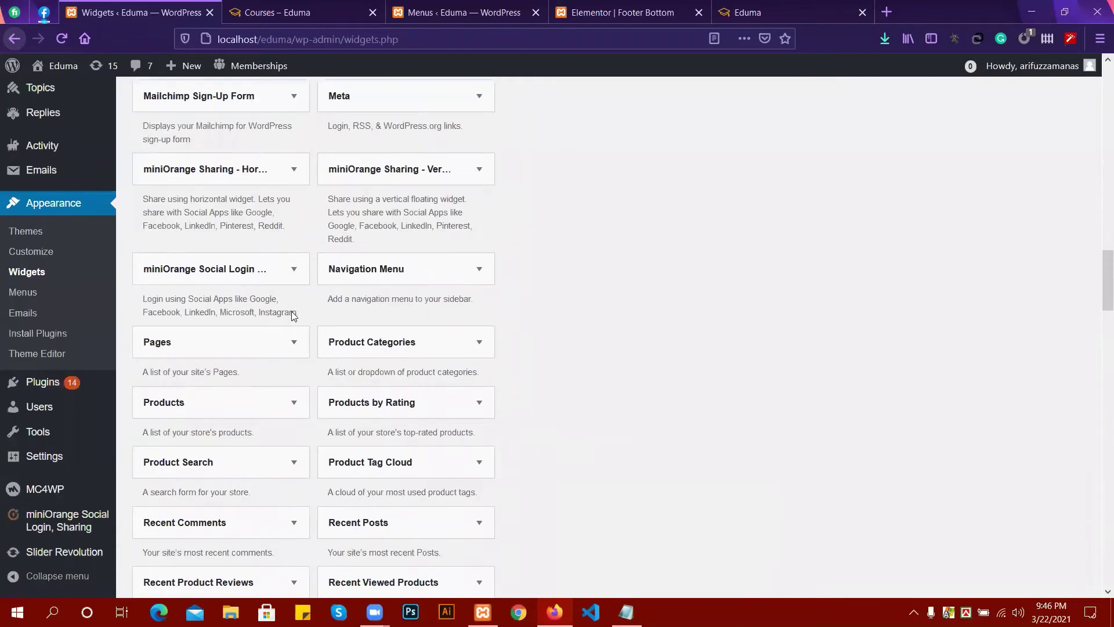
{"action": "scroll", "coordinate": [293, 315], "scroll_direction": "down", "scroll_amount": 14}
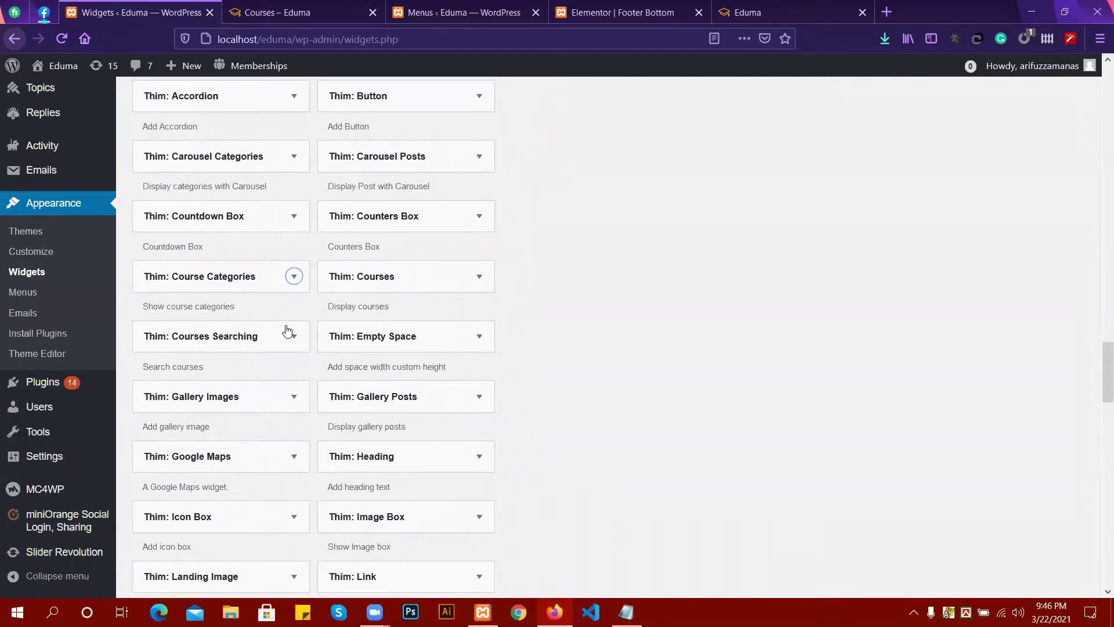
{"action": "left_click", "coordinate": [383, 285]}
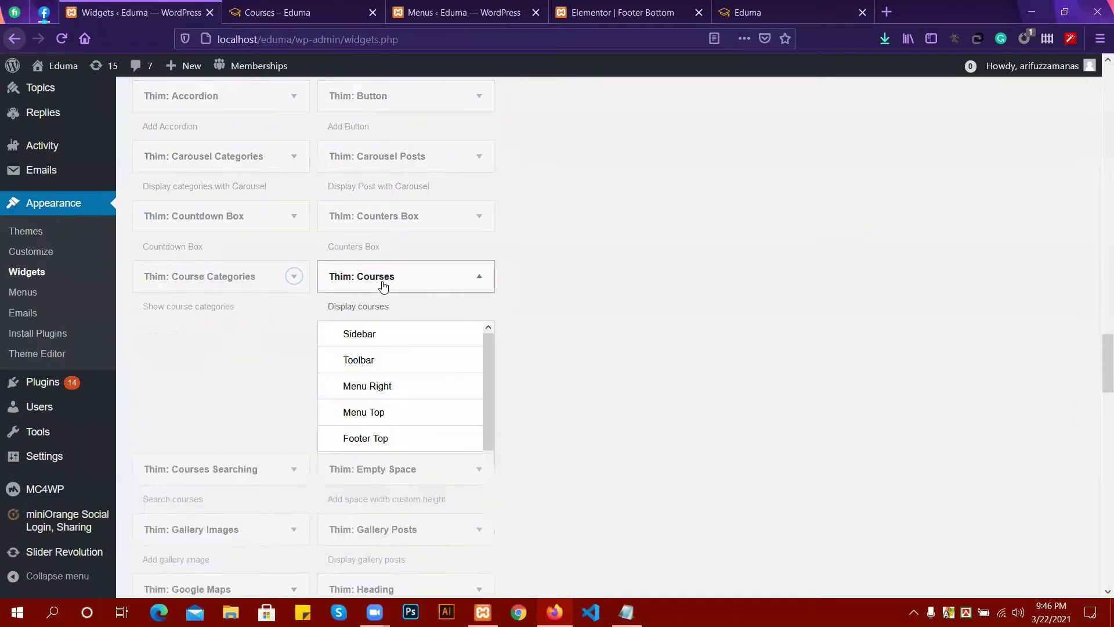
{"action": "scroll", "coordinate": [395, 325], "scroll_direction": "down", "scroll_amount": 3}
{"action": "scroll", "coordinate": [381, 335], "scroll_direction": "down", "scroll_amount": 2}
{"action": "scroll", "coordinate": [381, 335], "scroll_direction": "down", "scroll_amount": 2}
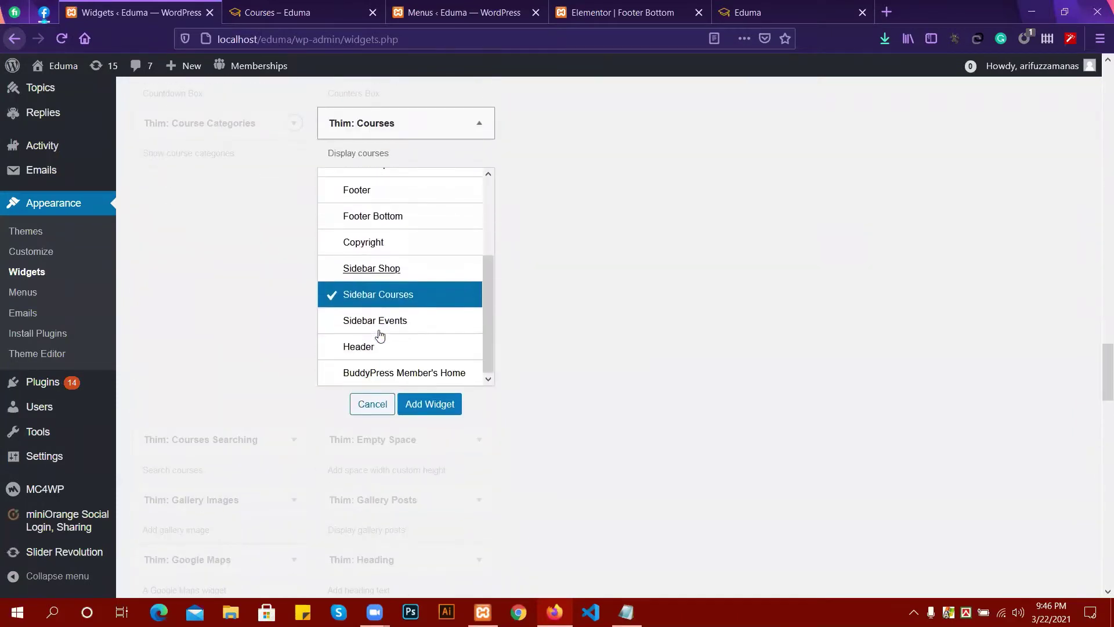
{"action": "left_click", "coordinate": [432, 405]}
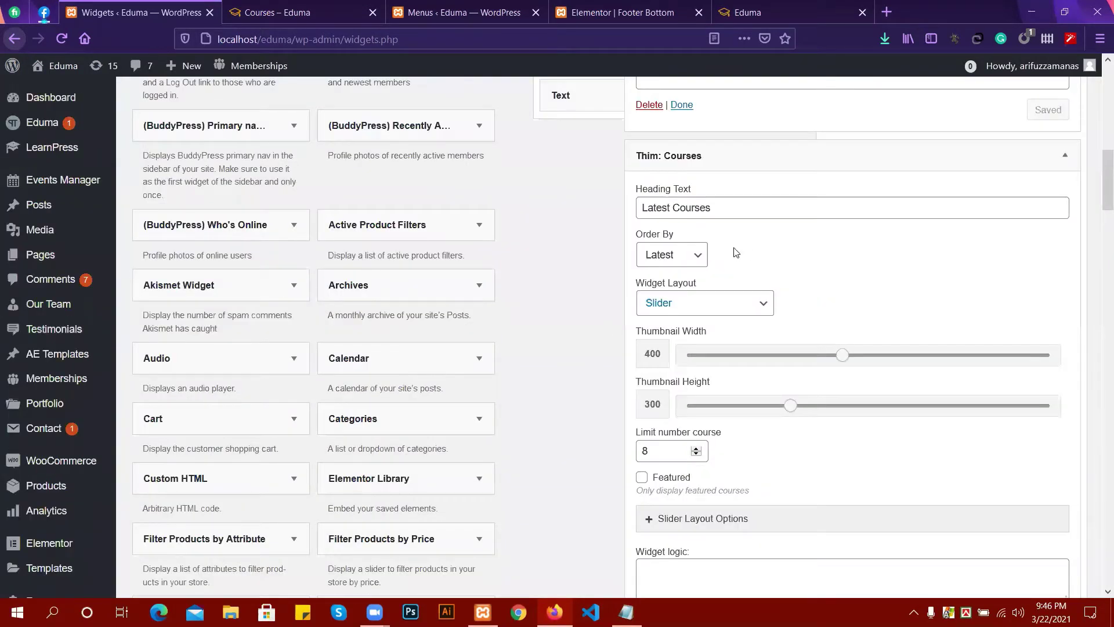
{"action": "scroll", "coordinate": [731, 248], "scroll_direction": "up", "scroll_amount": 6}
{"action": "scroll", "coordinate": [731, 248], "scroll_direction": "up", "scroll_amount": 5}
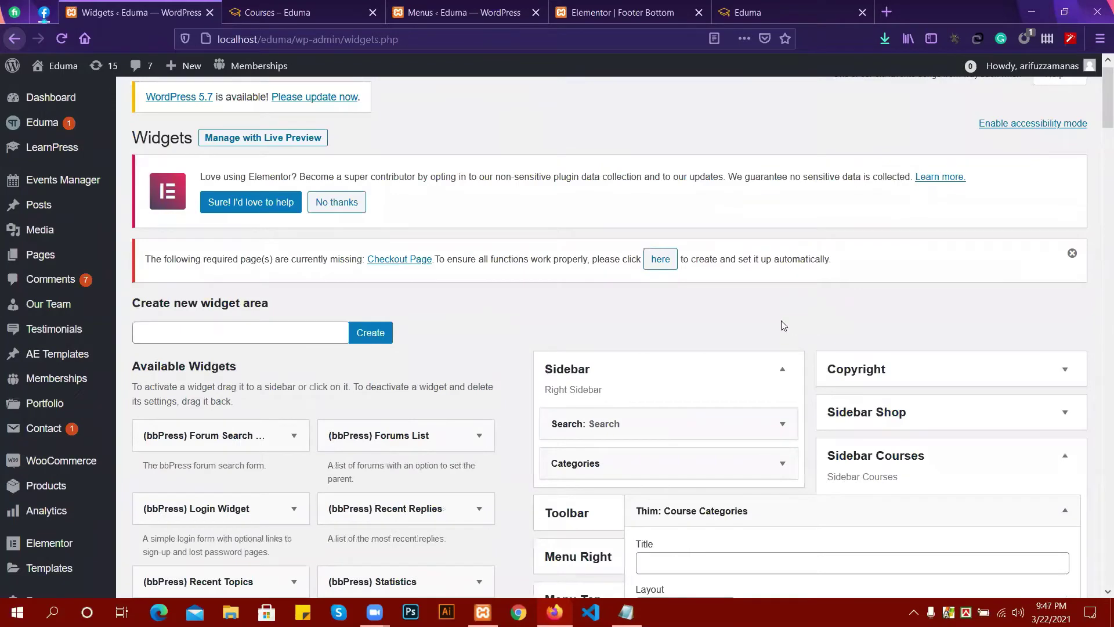
Enter 'Course Categories' as the widget title, confirm the List Categories layout, and save.
{"action": "scroll", "coordinate": [784, 324], "scroll_direction": "down", "scroll_amount": 4}
{"action": "left_click", "coordinate": [682, 335]}
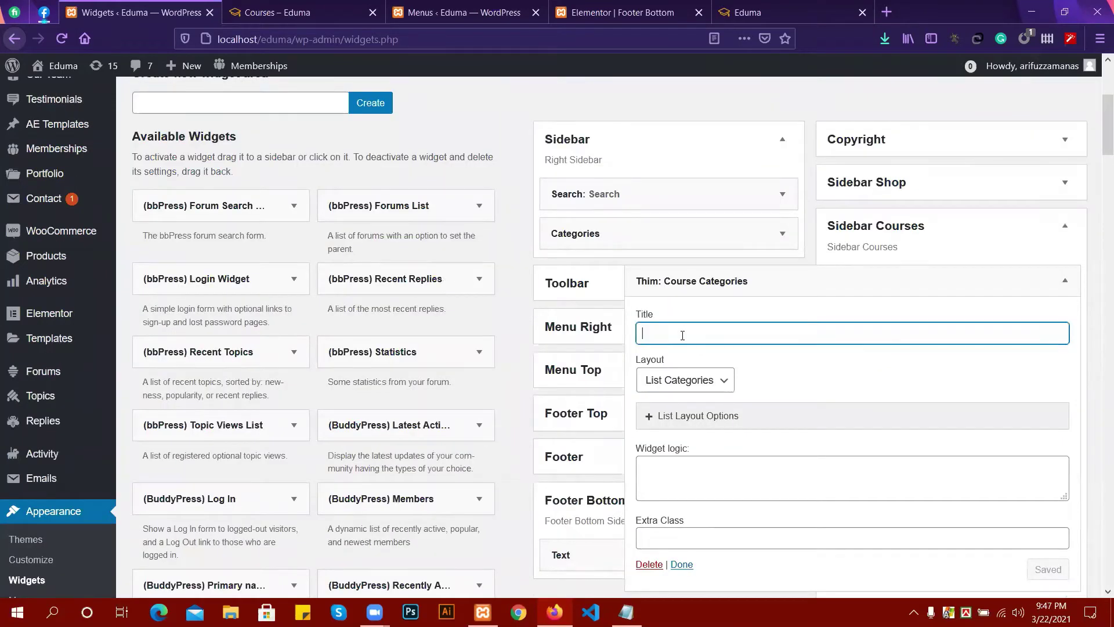
{"action": "type", "text": "Course Categories"}
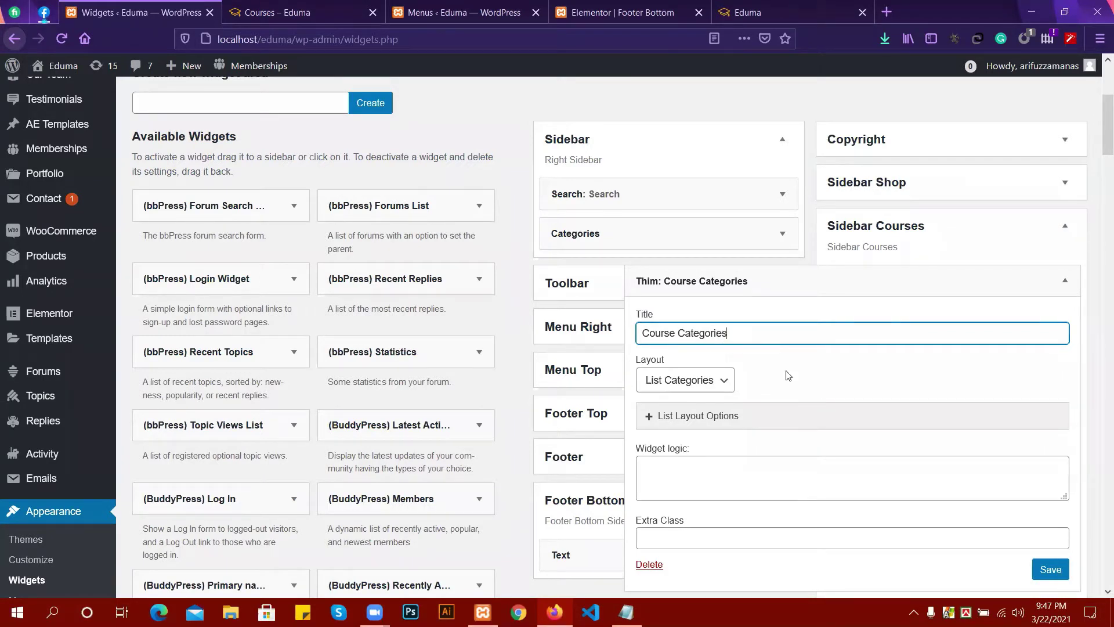
{"action": "left_click", "coordinate": [717, 381]}
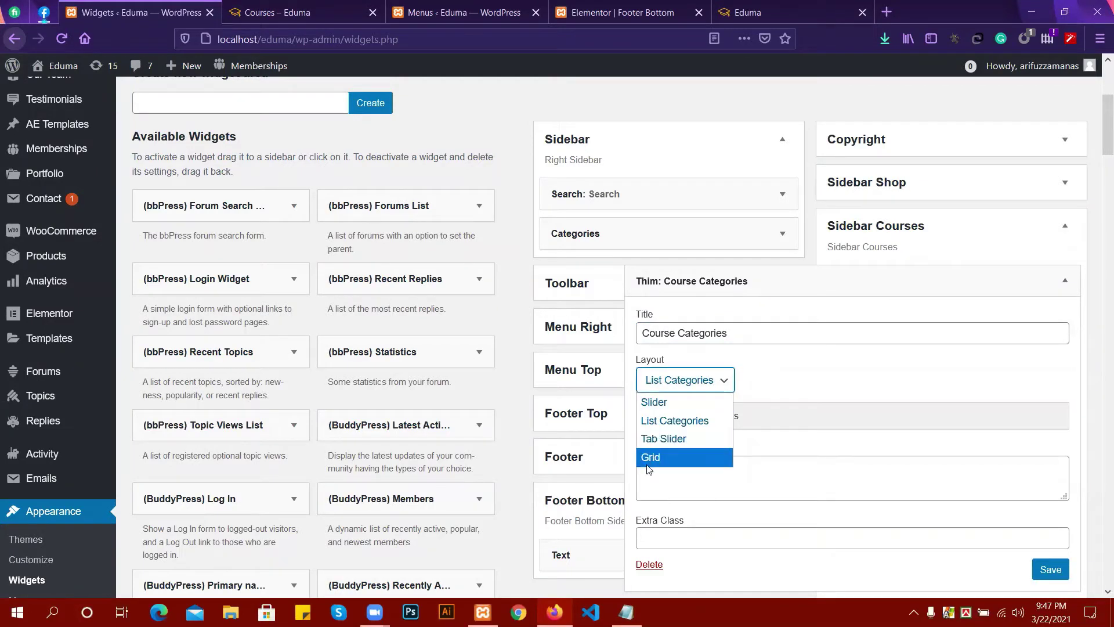
{"action": "left_click", "coordinate": [789, 386]}
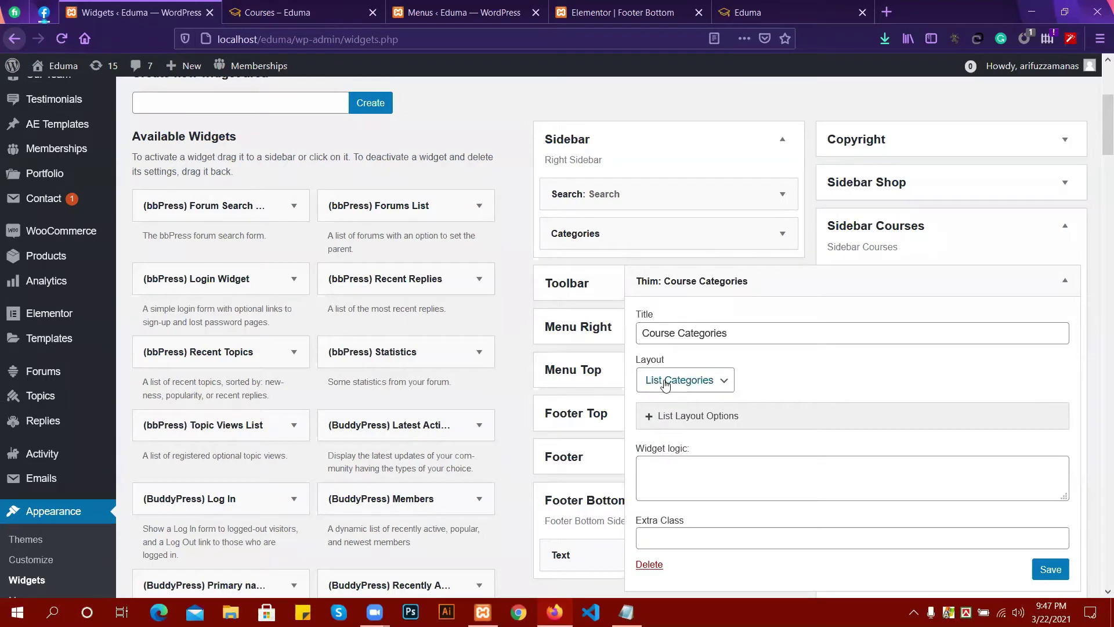
{"action": "left_click", "coordinate": [665, 384]}
{"action": "left_click", "coordinate": [668, 427]}
{"action": "scroll", "coordinate": [783, 365], "scroll_direction": "down", "scroll_amount": 2}
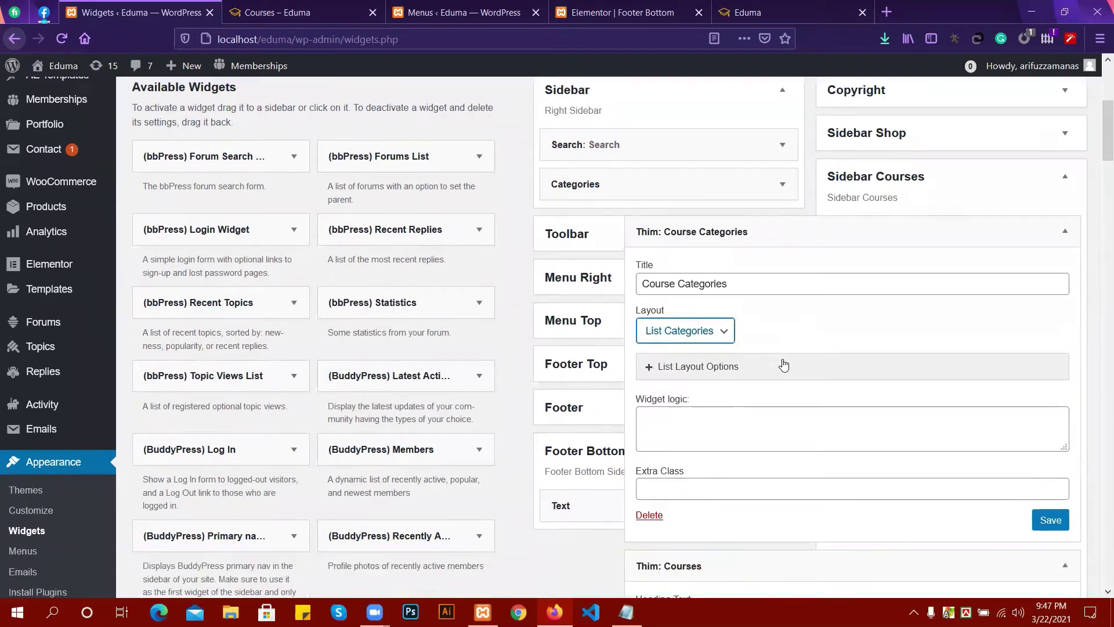
{"action": "scroll", "coordinate": [783, 364], "scroll_direction": "down", "scroll_amount": 3}
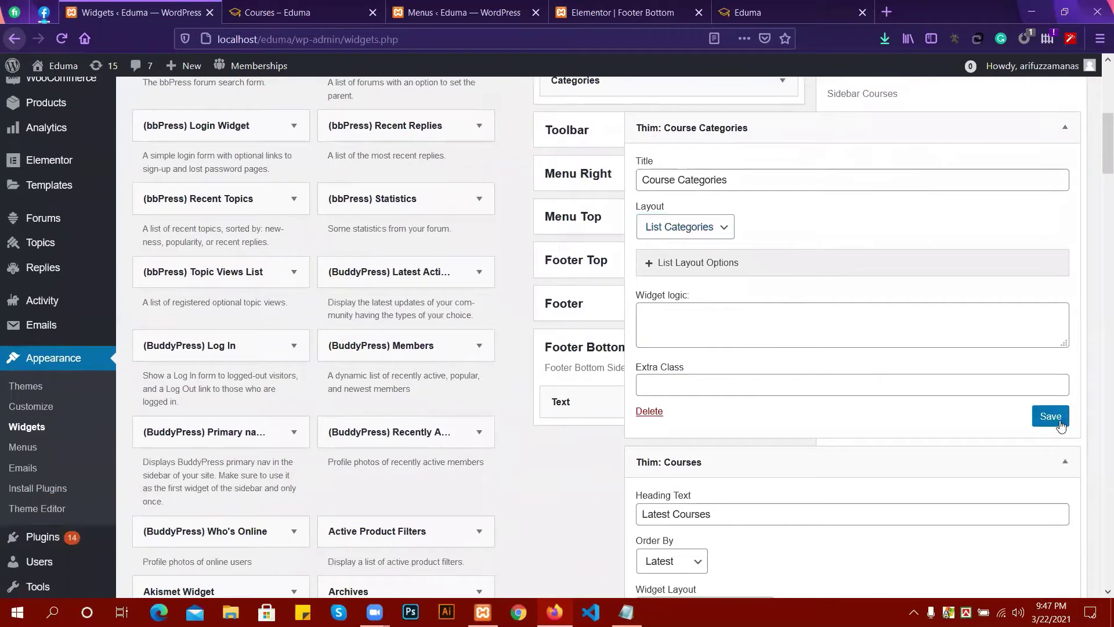
{"action": "left_click", "coordinate": [1059, 424]}
Review the Thim: Courses widget's 'Latest Courses' heading and keep Latest as the course order.
{"action": "scroll", "coordinate": [699, 358], "scroll_direction": "down", "scroll_amount": 4}
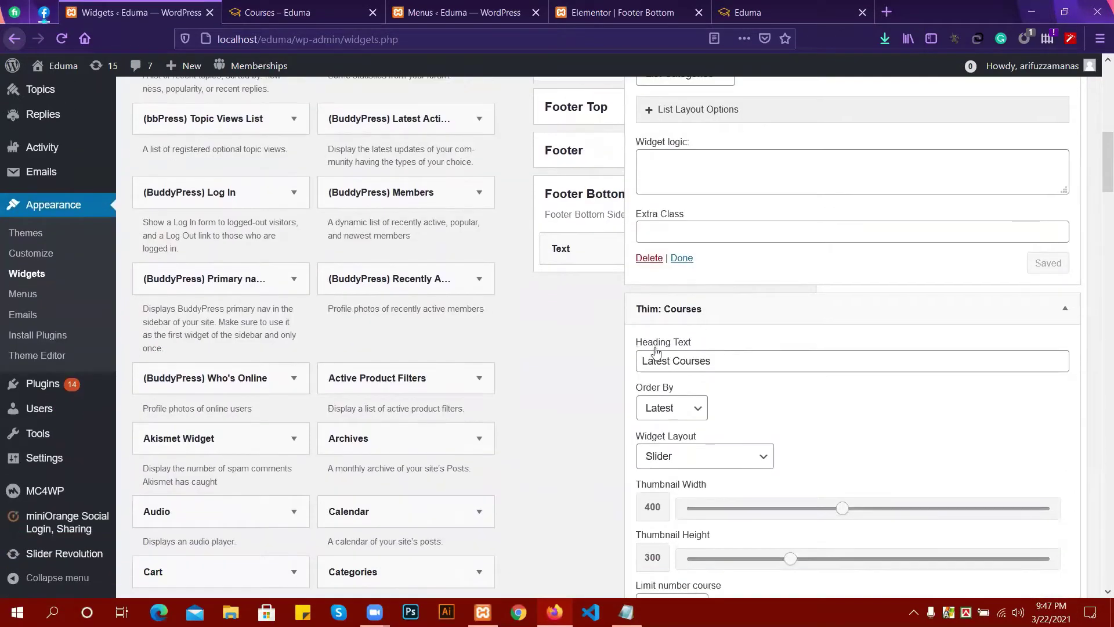
{"action": "scroll", "coordinate": [723, 323], "scroll_direction": "down", "scroll_amount": 2}
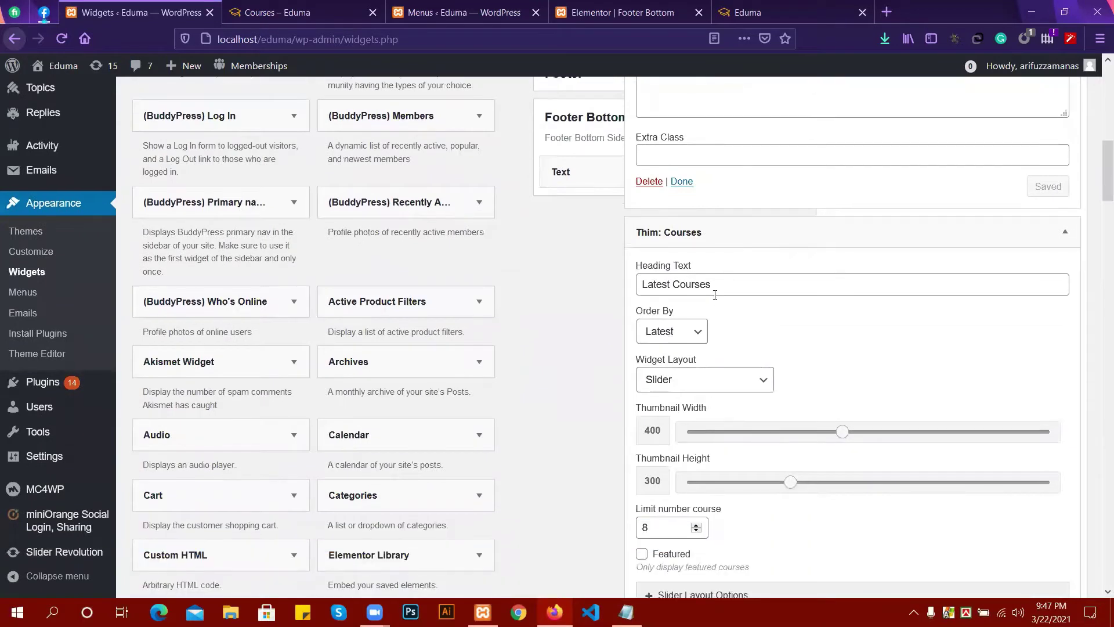
{"action": "left_click", "coordinate": [715, 289]}
{"action": "left_click", "coordinate": [667, 331]}
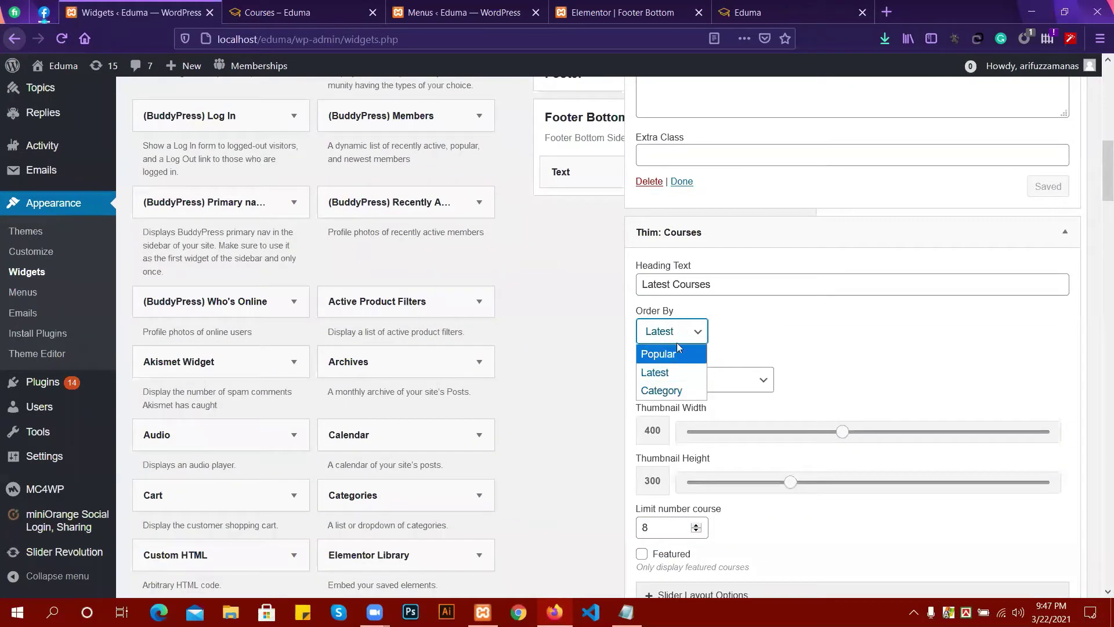
{"action": "left_click", "coordinate": [725, 281]}
{"action": "left_click_drag", "start_coordinate": [726, 281], "coordinate": [638, 296]}
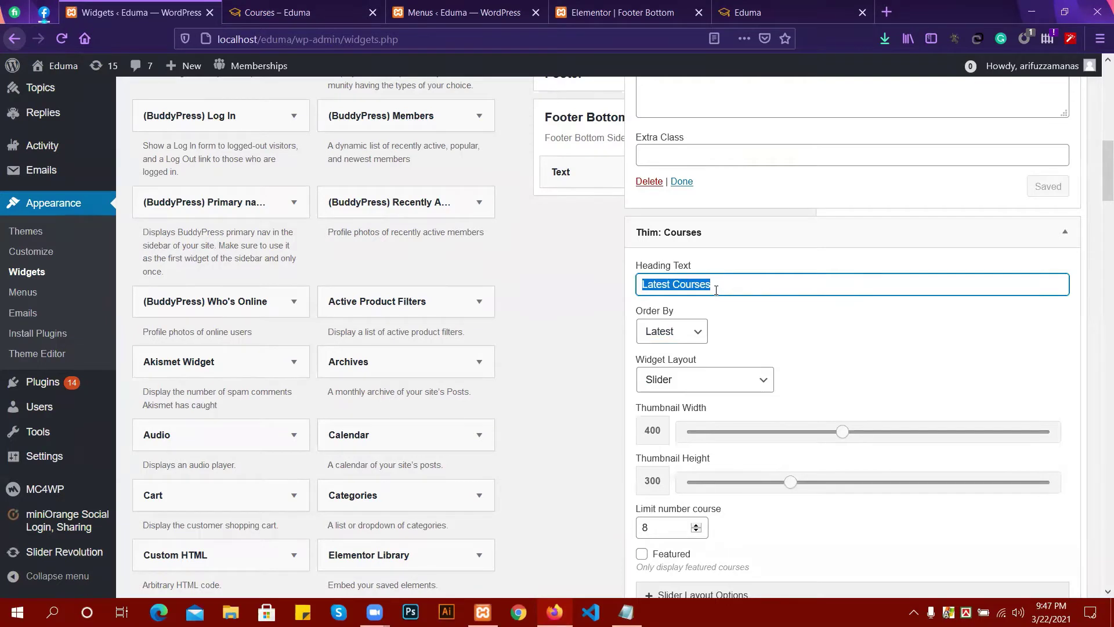
{"action": "scroll", "coordinate": [725, 302], "scroll_direction": "down", "scroll_amount": 2}
{"action": "left_click", "coordinate": [668, 258]}
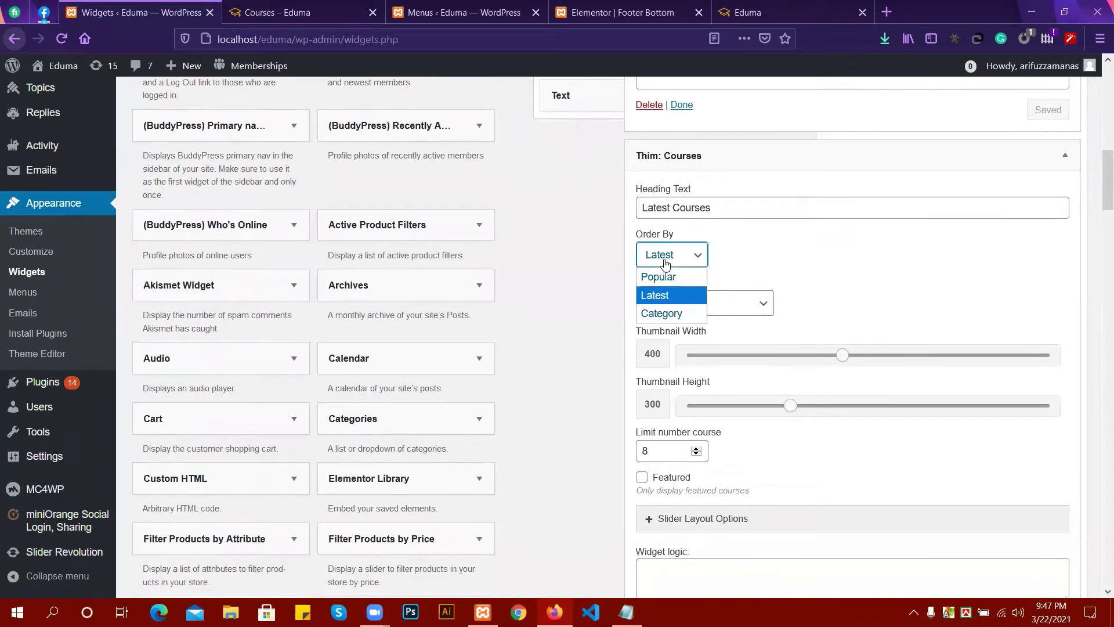
{"action": "left_click", "coordinate": [660, 301]}
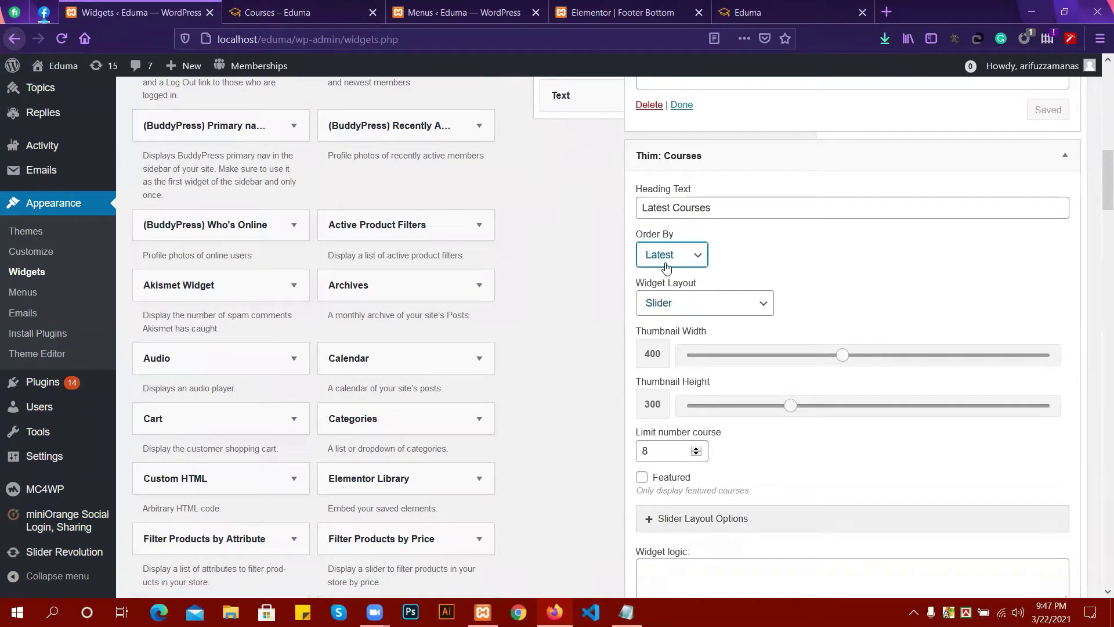
Reduce the number of courses shown to 6, save the widget, and collapse it.
{"action": "scroll", "coordinate": [816, 270], "scroll_direction": "down", "scroll_amount": 2}
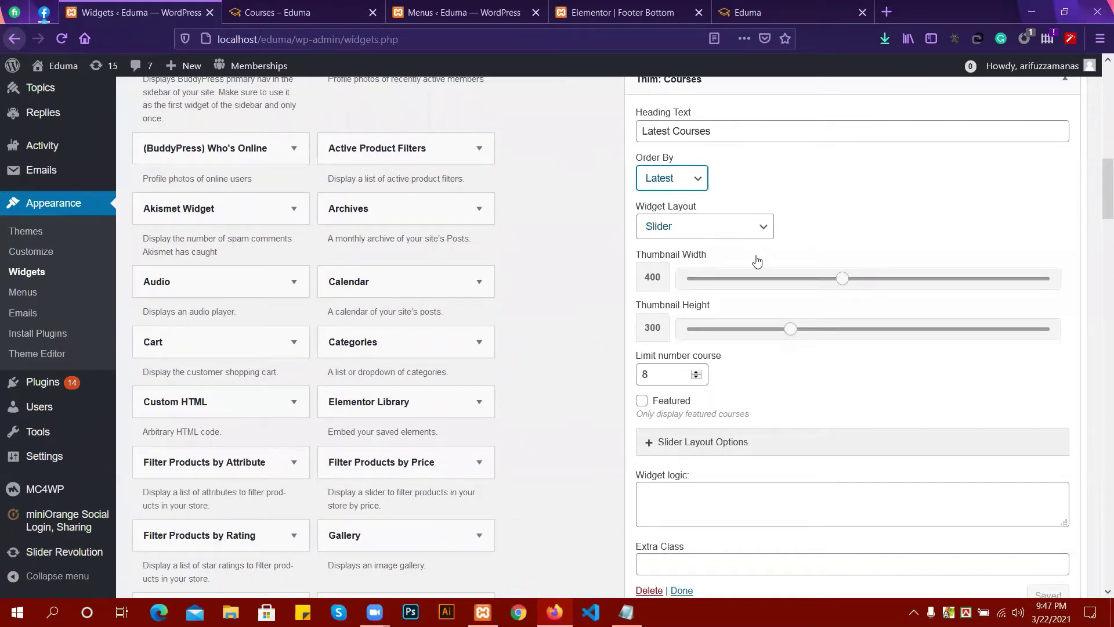
{"action": "scroll", "coordinate": [679, 279], "scroll_direction": "down", "scroll_amount": 2}
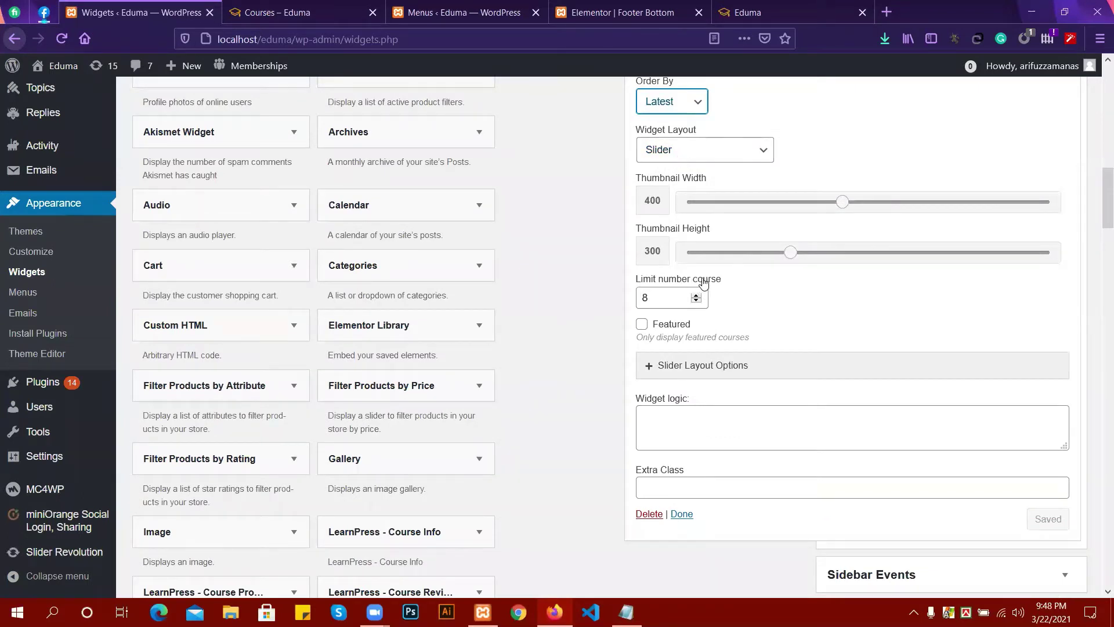
{"action": "left_click", "coordinate": [699, 302]}
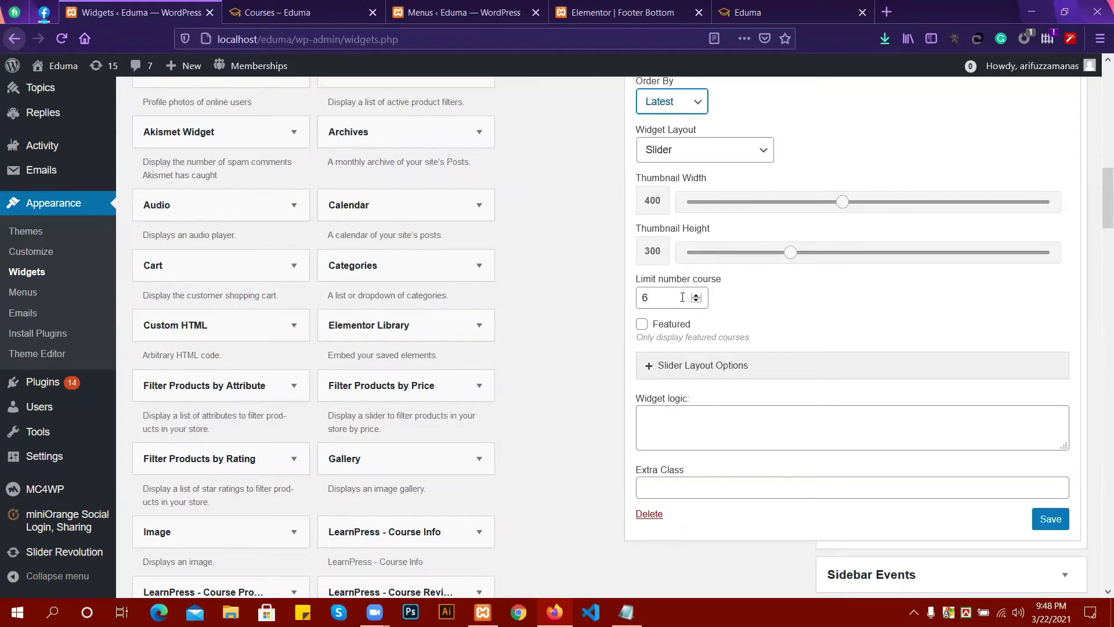
{"action": "scroll", "coordinate": [773, 360], "scroll_direction": "down", "scroll_amount": 3}
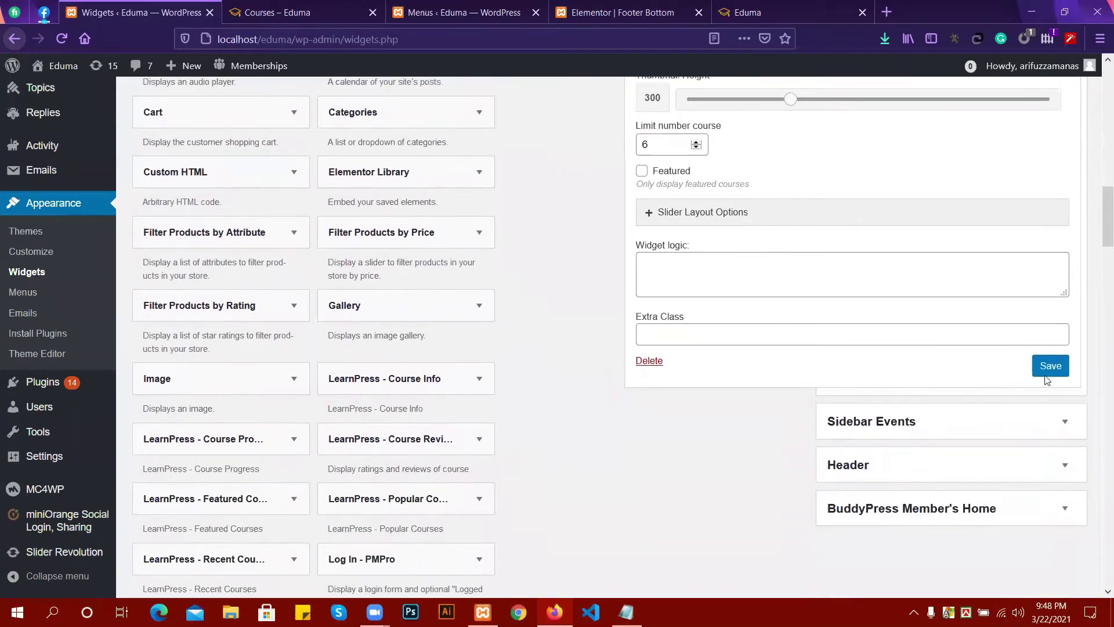
{"action": "left_click", "coordinate": [1044, 367]}
{"action": "left_click", "coordinate": [685, 361]}
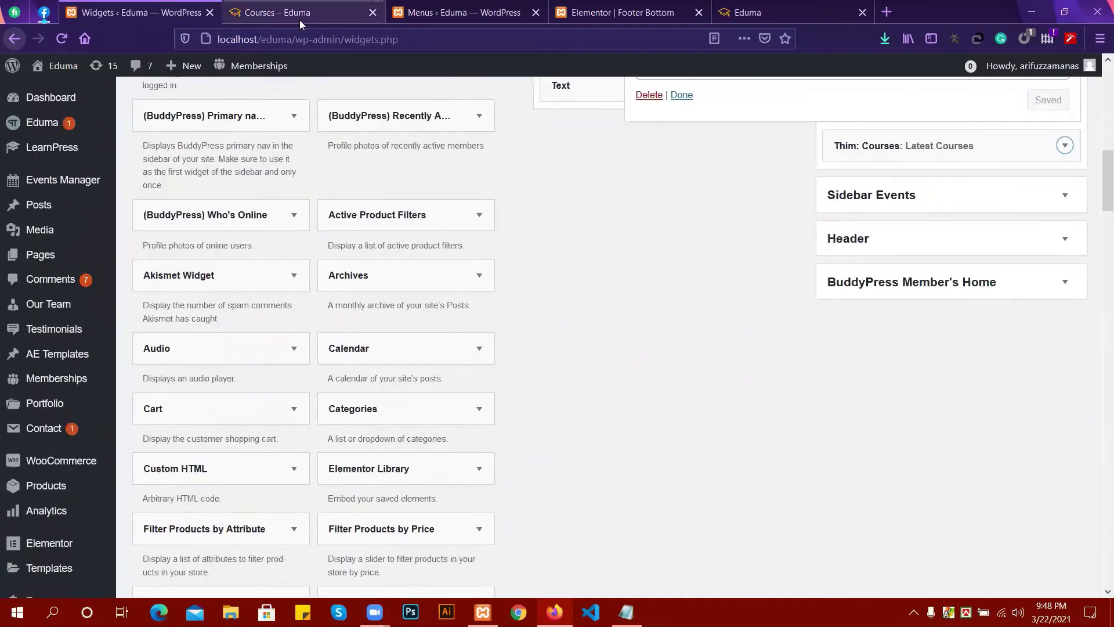
{"action": "left_click", "coordinate": [300, 14]}
{"action": "left_click", "coordinate": [61, 38]}
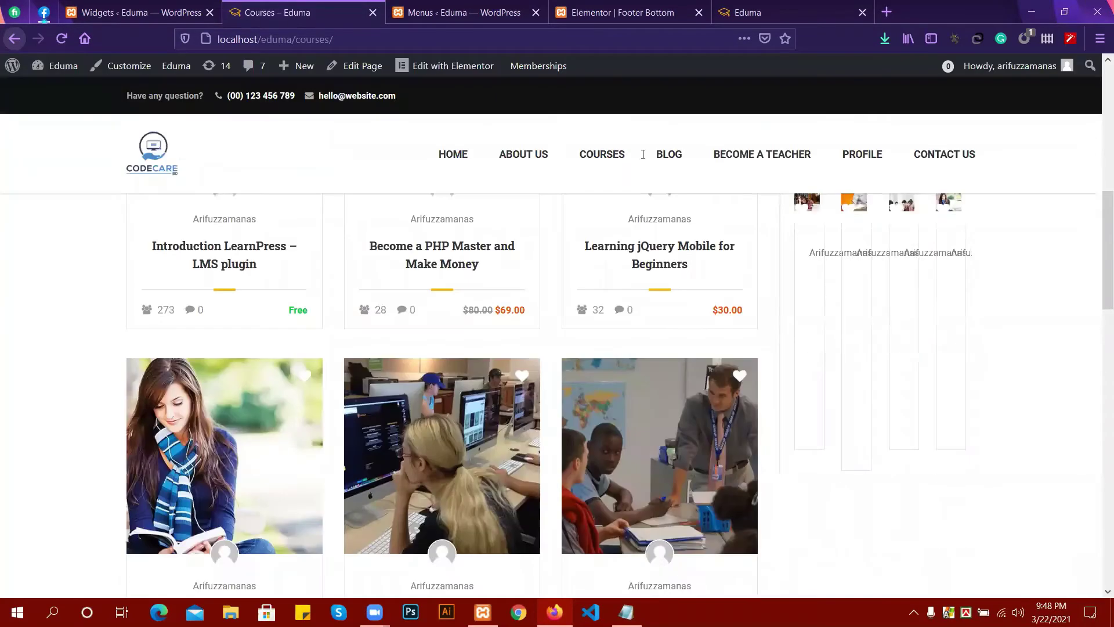
{"action": "scroll", "coordinate": [835, 255], "scroll_direction": "up", "scroll_amount": 3}
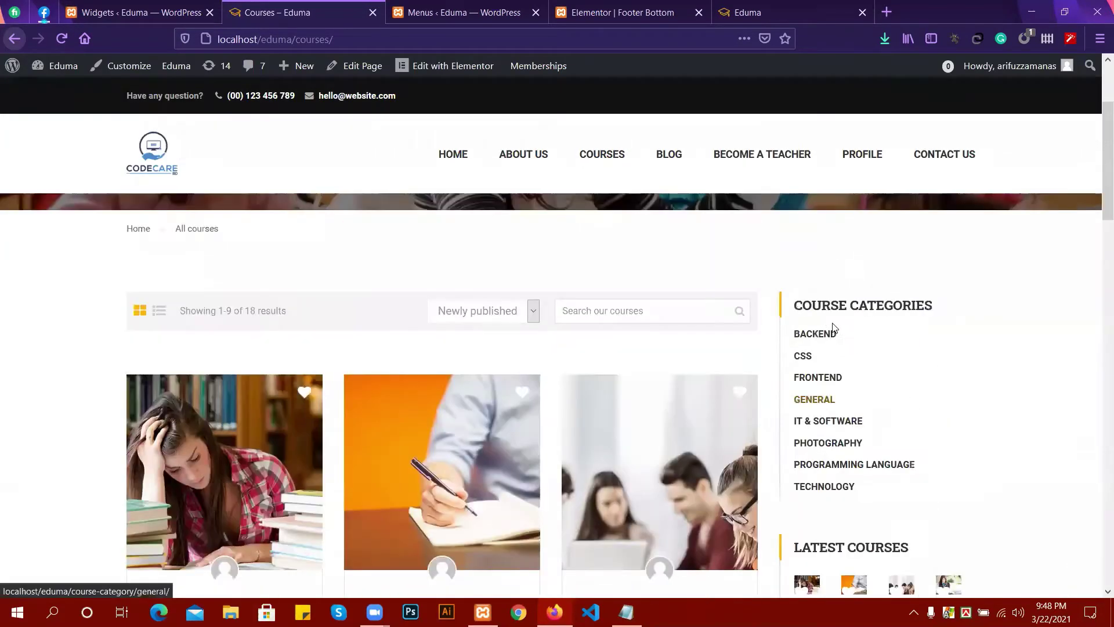
{"action": "scroll", "coordinate": [867, 413], "scroll_direction": "down", "scroll_amount": 5}
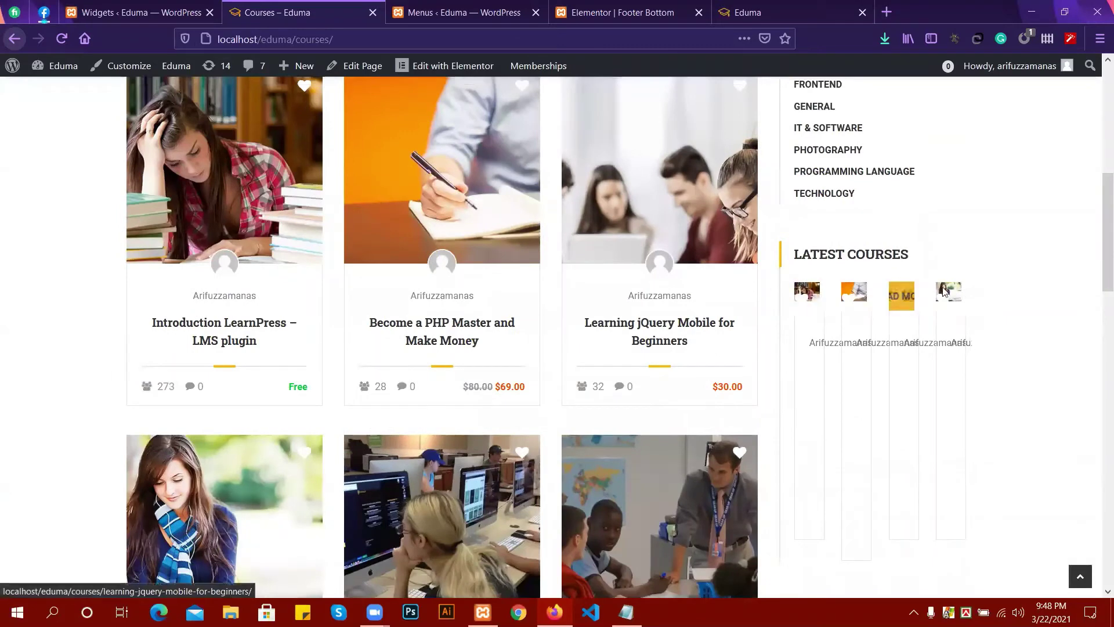
{"action": "left_click", "coordinate": [218, 10]}
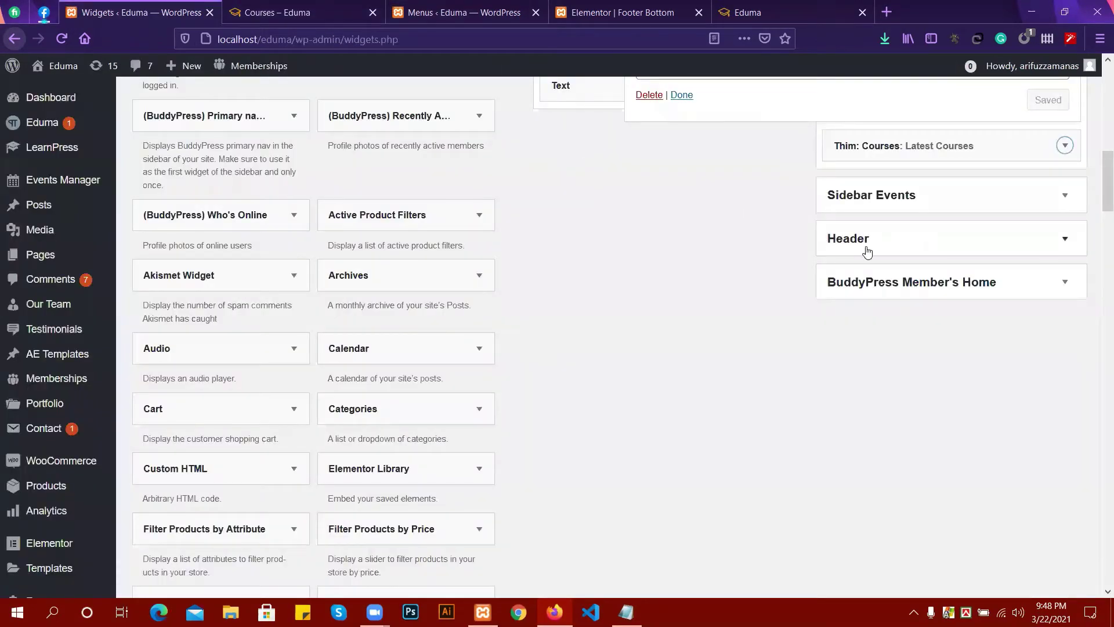
Set the Latest Courses widget layout to List Sidebar, save it, and switch to the Courses page.
{"action": "scroll", "coordinate": [865, 249], "scroll_direction": "up", "scroll_amount": 5}
{"action": "left_click", "coordinate": [949, 375]}
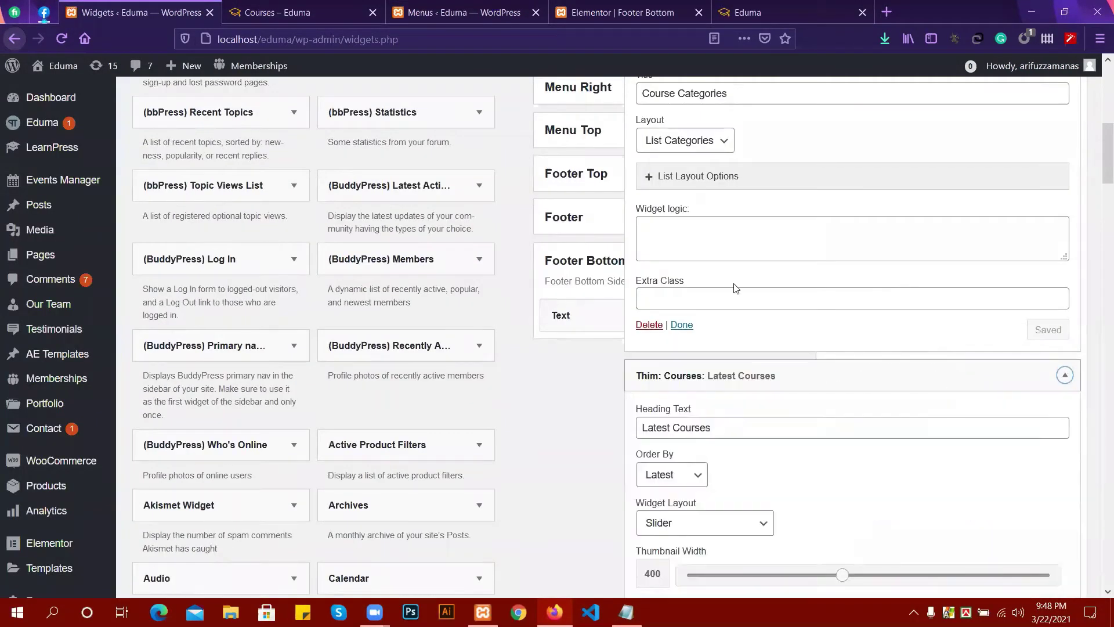
{"action": "scroll", "coordinate": [714, 291], "scroll_direction": "down", "scroll_amount": 4}
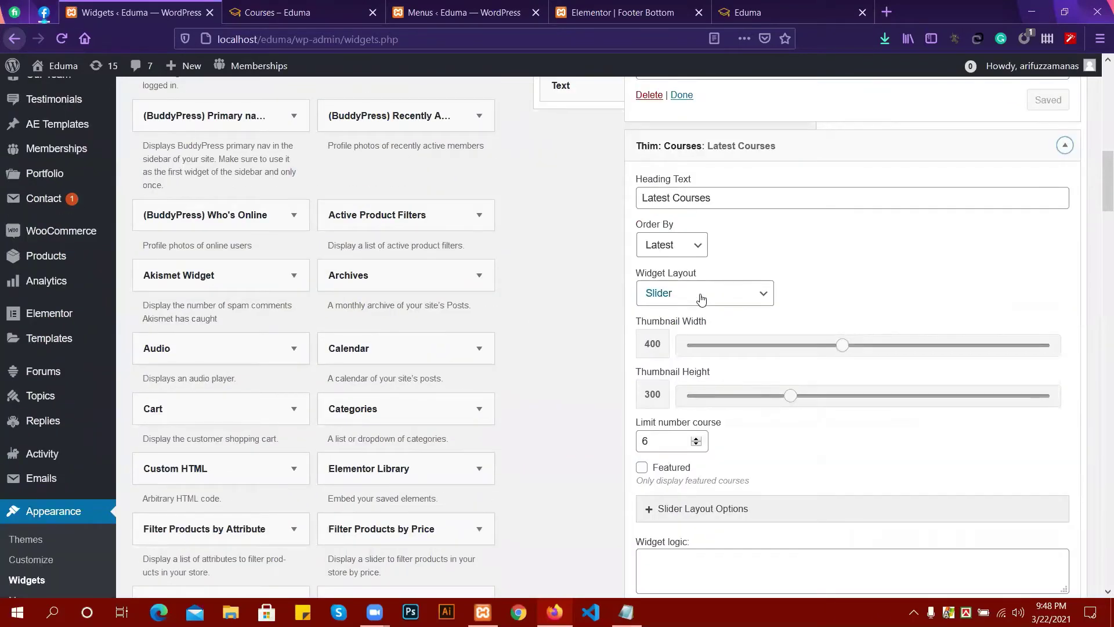
{"action": "left_click", "coordinate": [714, 302]}
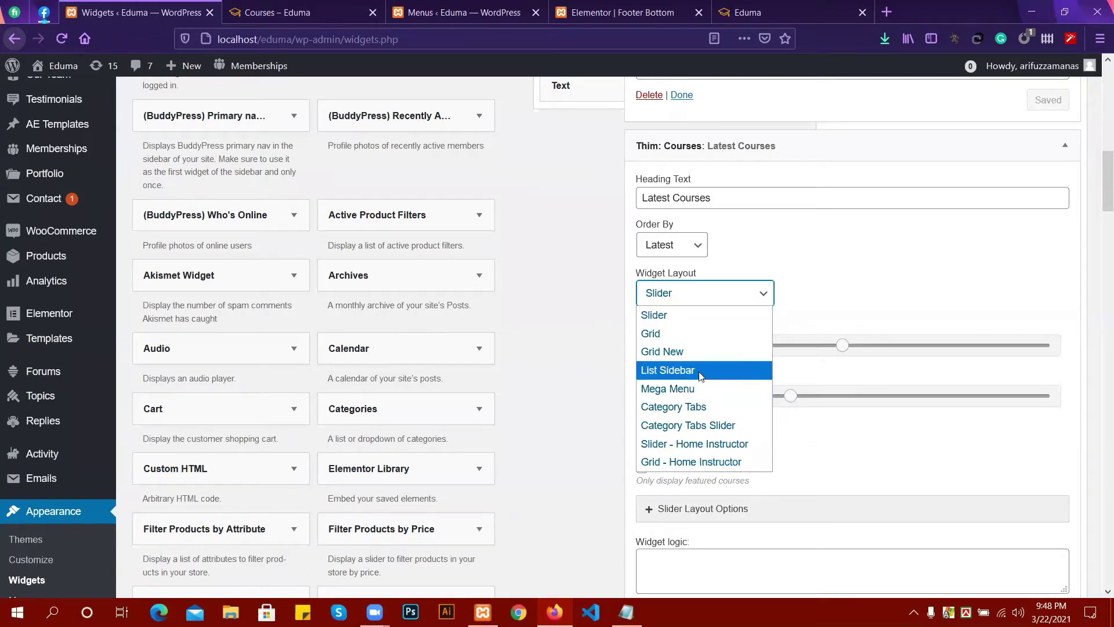
{"action": "left_click", "coordinate": [690, 375]}
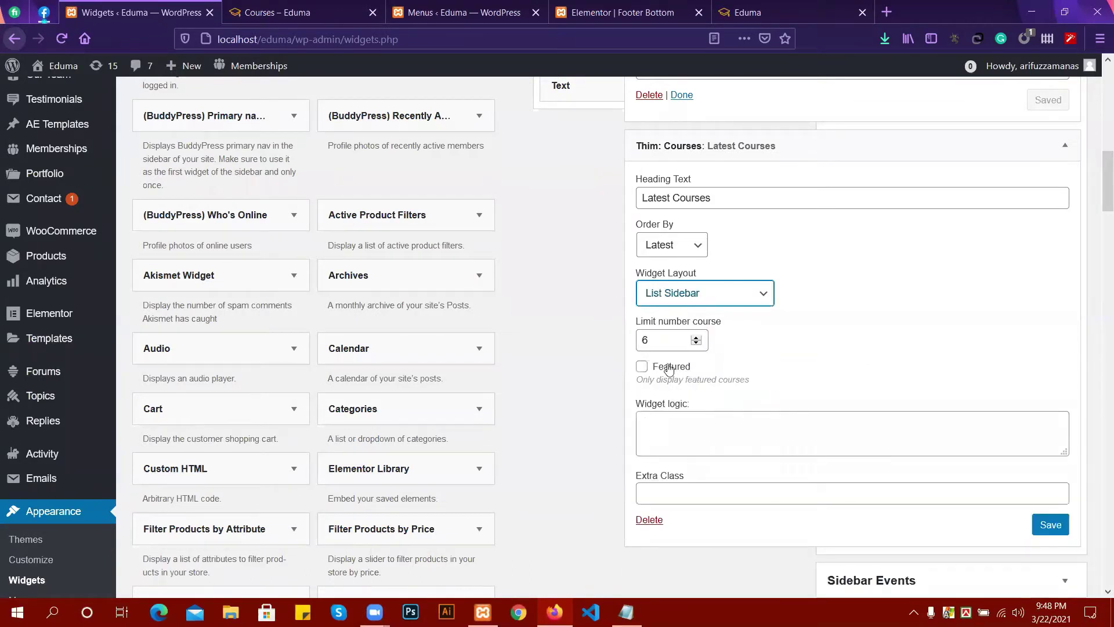
{"action": "left_click", "coordinate": [1041, 527]}
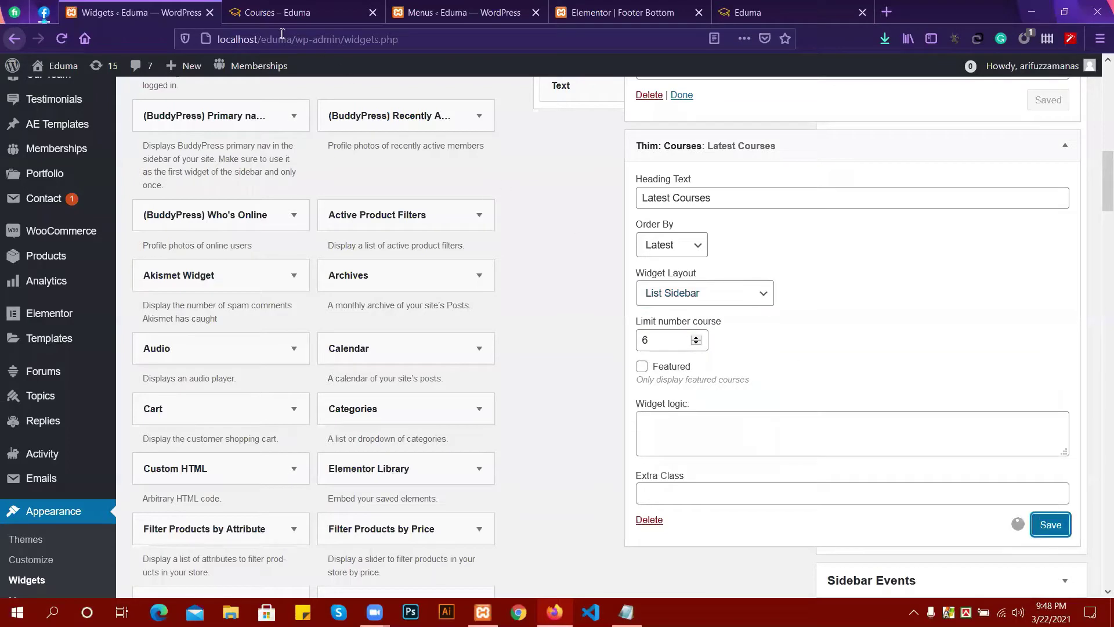
{"action": "left_click", "coordinate": [259, 13]}
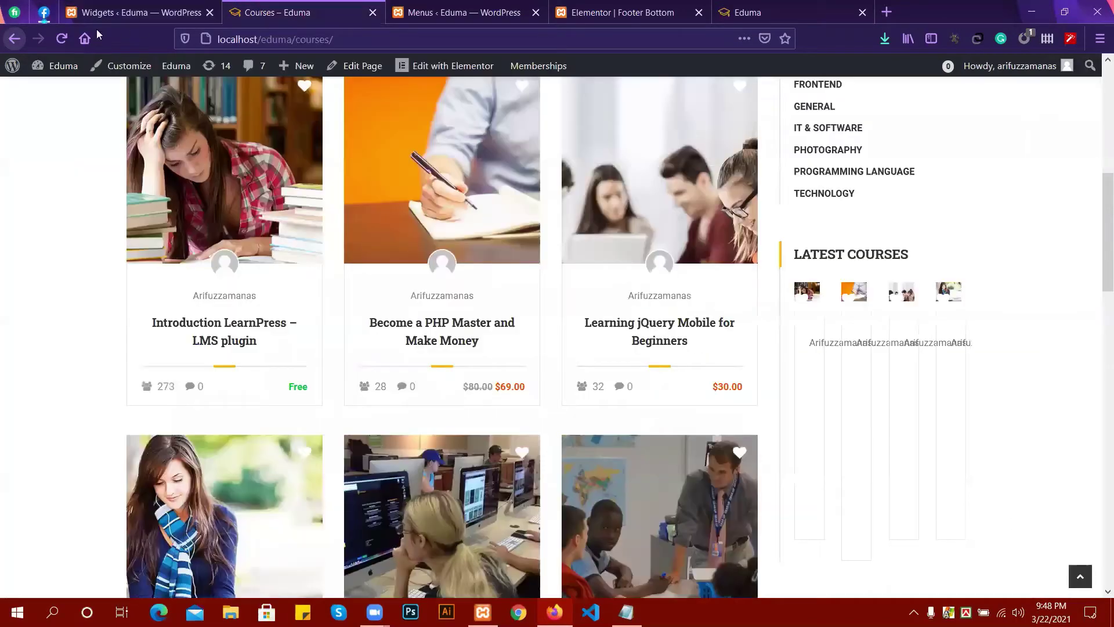
Reload the All Courses page and scroll through it to check the updated sidebar.
{"action": "left_click", "coordinate": [61, 39]}
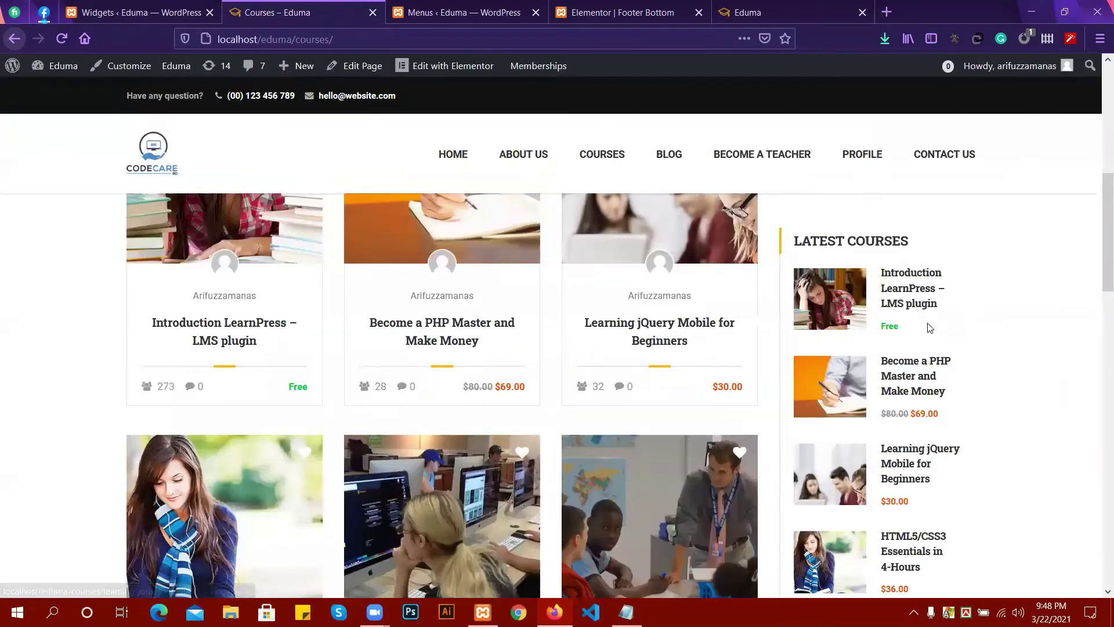
{"action": "scroll", "coordinate": [870, 290], "scroll_direction": "down", "scroll_amount": 2}
{"action": "scroll", "coordinate": [848, 270], "scroll_direction": "down", "scroll_amount": 3}
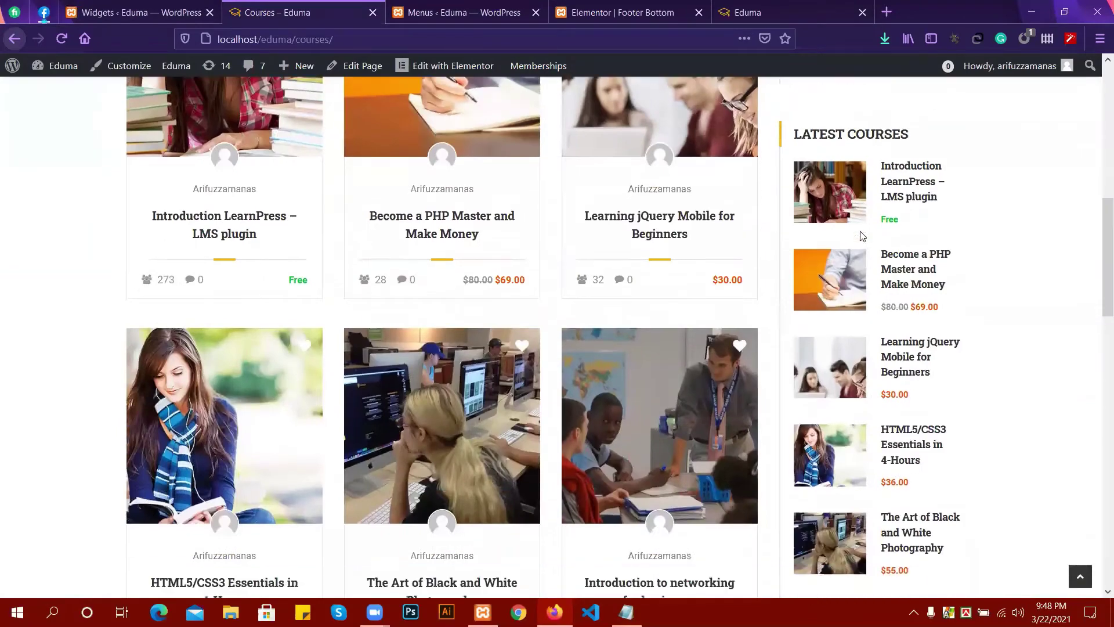
{"action": "scroll", "coordinate": [898, 492], "scroll_direction": "down", "scroll_amount": 6}
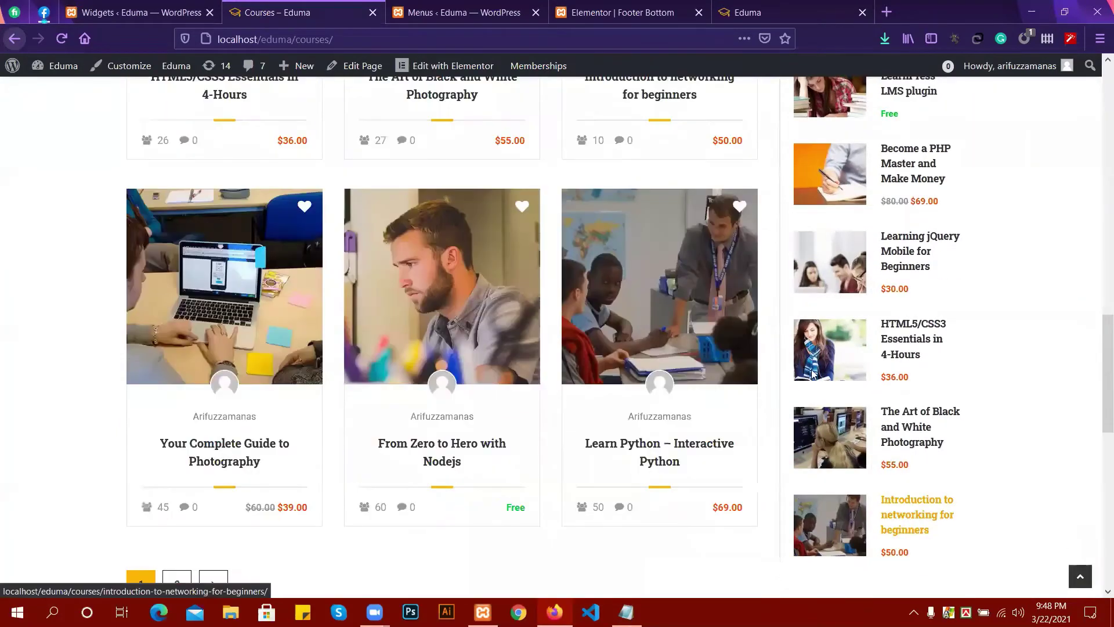
{"action": "scroll", "coordinate": [864, 359], "scroll_direction": "up", "scroll_amount": 4}
{"action": "scroll", "coordinate": [931, 324], "scroll_direction": "up", "scroll_amount": 5}
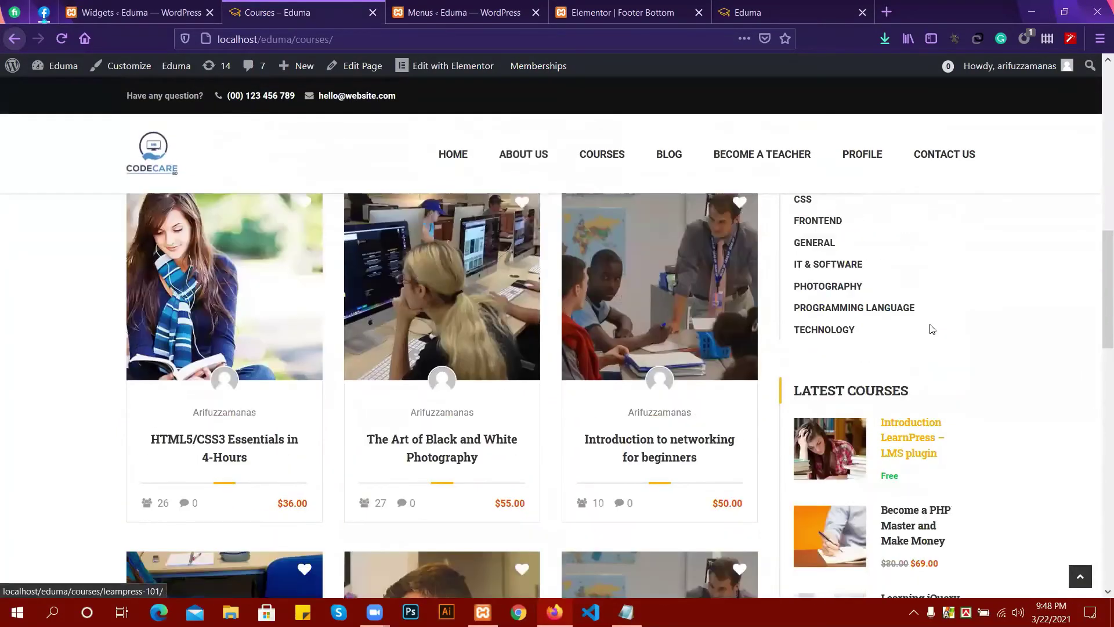
{"action": "scroll", "coordinate": [931, 322], "scroll_direction": "up", "scroll_amount": 4}
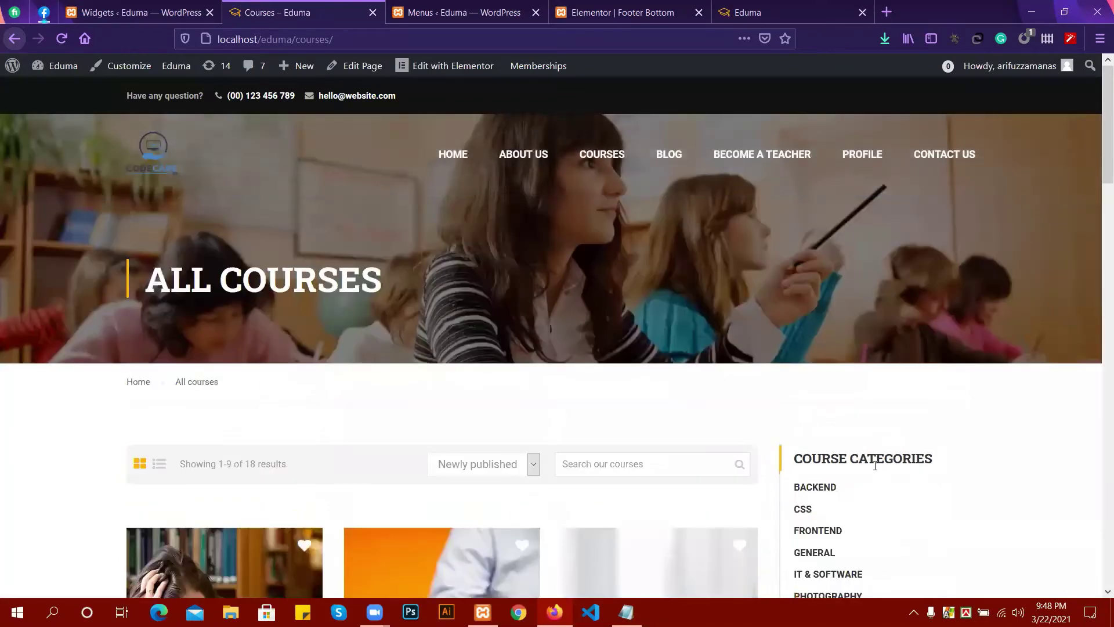
{"action": "scroll", "coordinate": [879, 458], "scroll_direction": "down", "scroll_amount": 5}
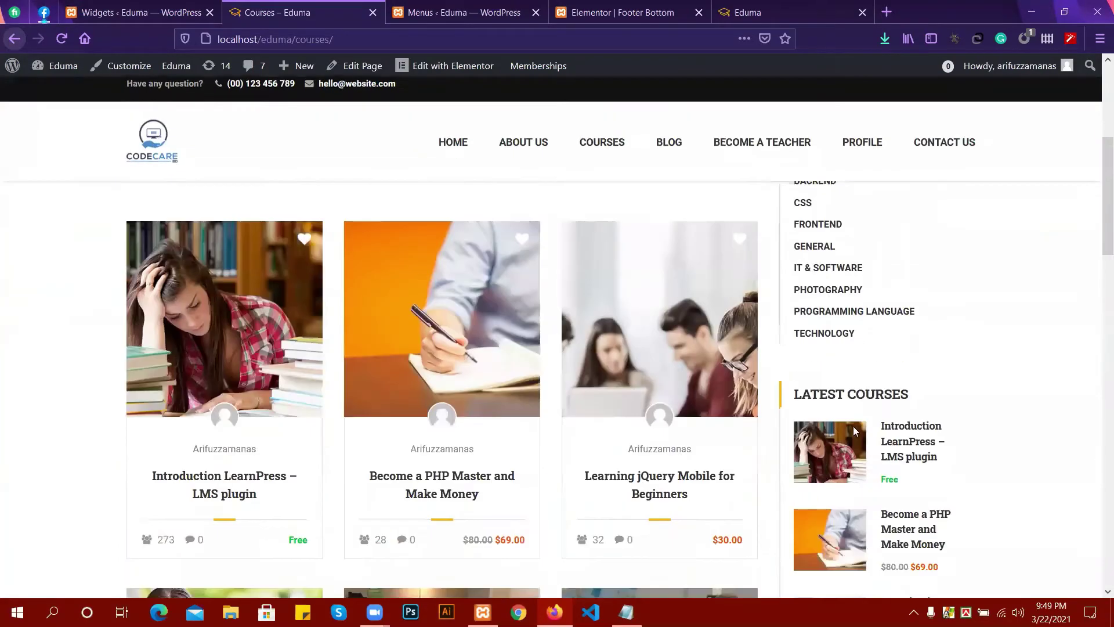
{"action": "scroll", "coordinate": [746, 337], "scroll_direction": "up", "scroll_amount": 5}
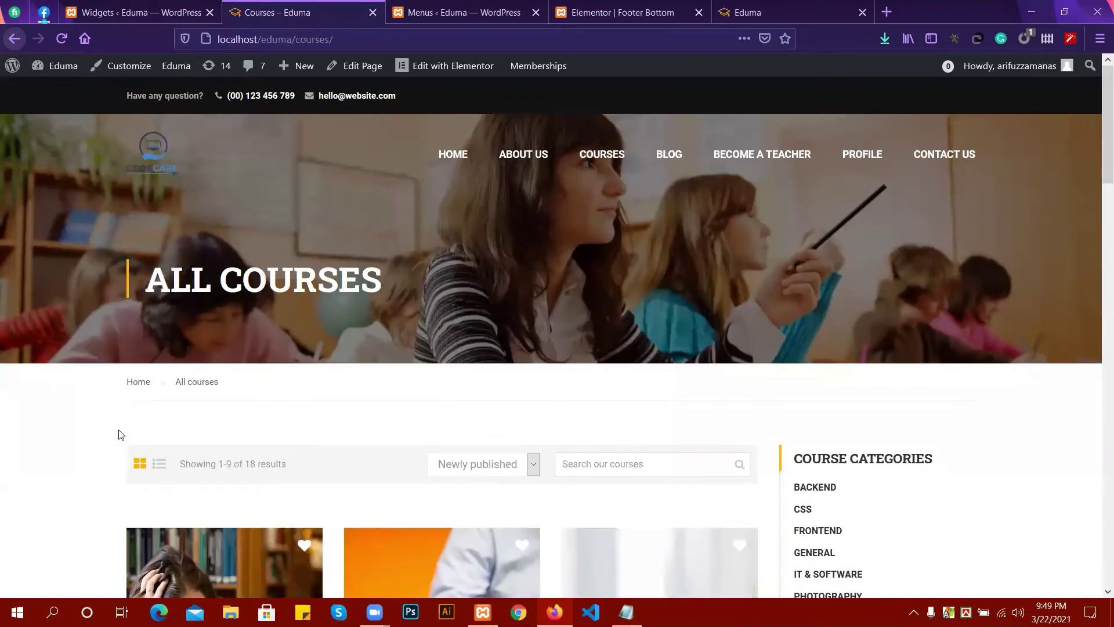
Inspect the sidebar's Course Categories list (Backend through Technology) and the Latest Courses thumbnails below it.
{"action": "left_click_drag", "start_coordinate": [759, 427], "coordinate": [778, 480]}
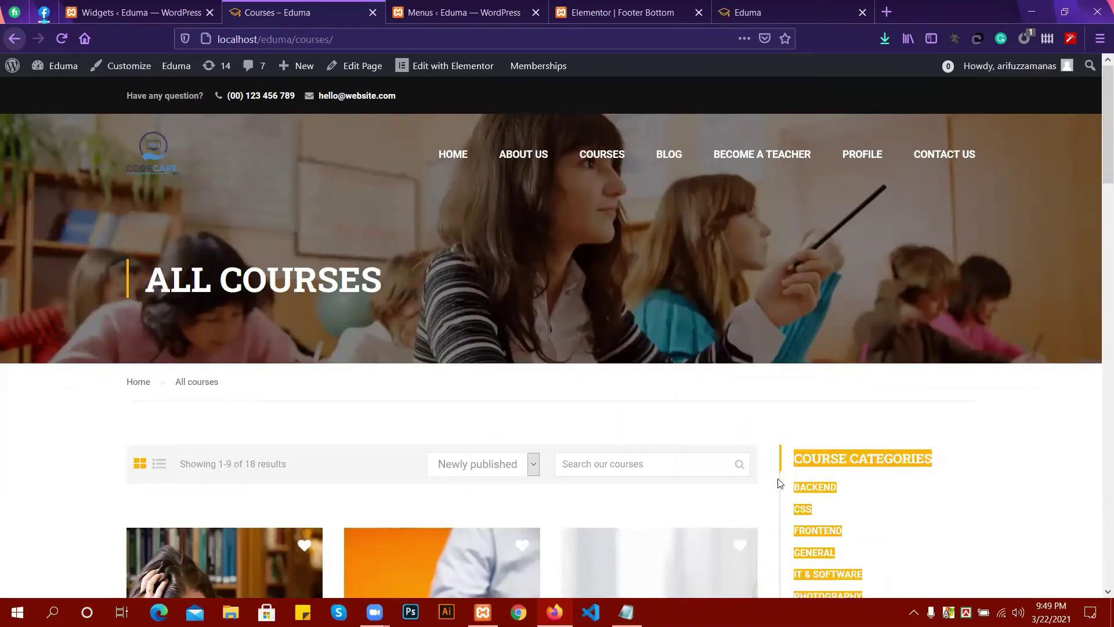
{"action": "left_click", "coordinate": [425, 485]}
{"action": "left_click", "coordinate": [503, 469]}
{"action": "left_click", "coordinate": [192, 504]}
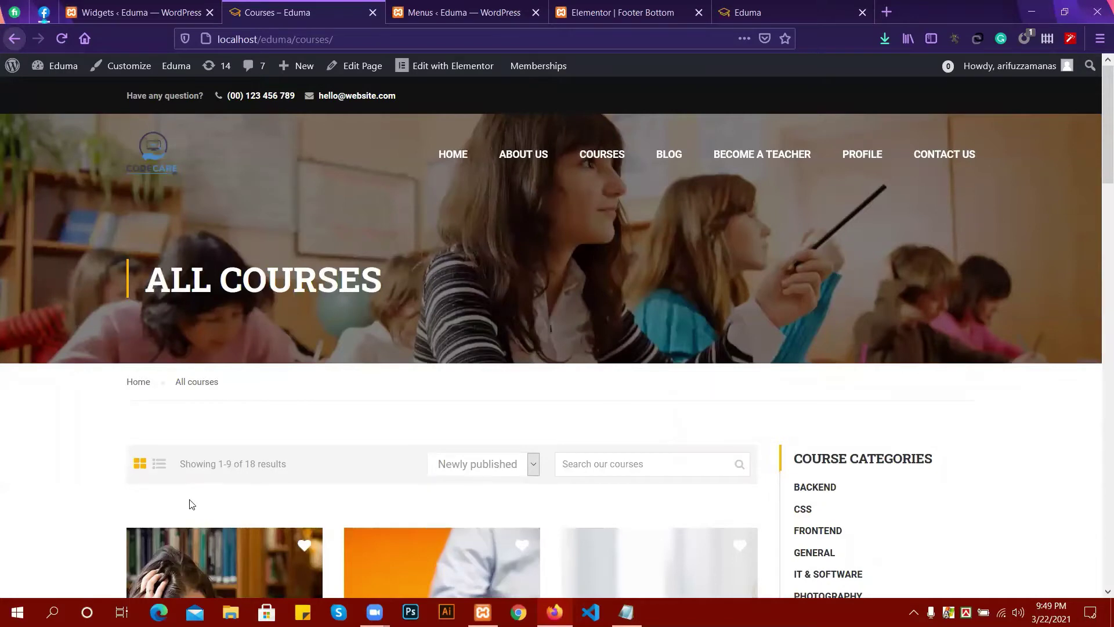
{"action": "left_click", "coordinate": [636, 461]}
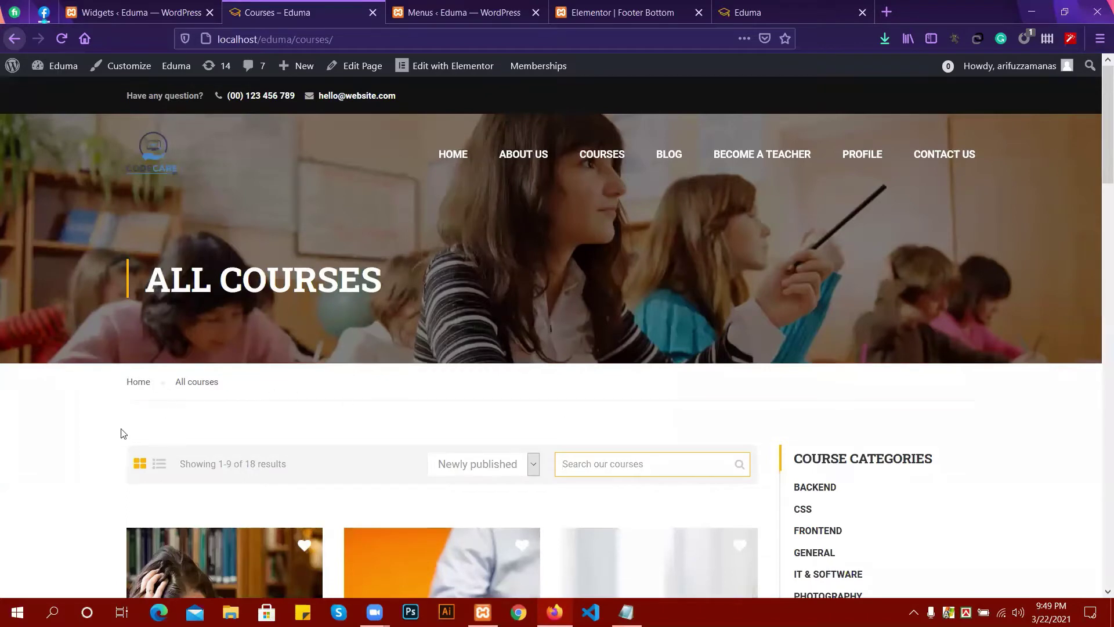
{"action": "left_click_drag", "start_coordinate": [694, 423], "coordinate": [682, 506]}
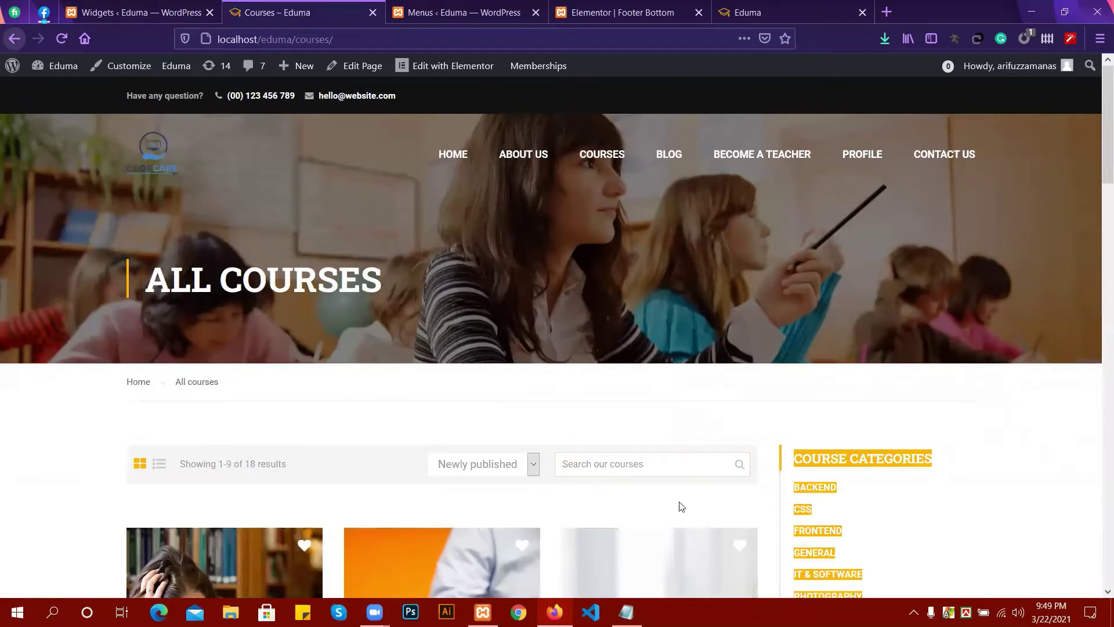
{"action": "left_click", "coordinate": [94, 450]}
{"action": "scroll", "coordinate": [174, 423], "scroll_direction": "down", "scroll_amount": 1}
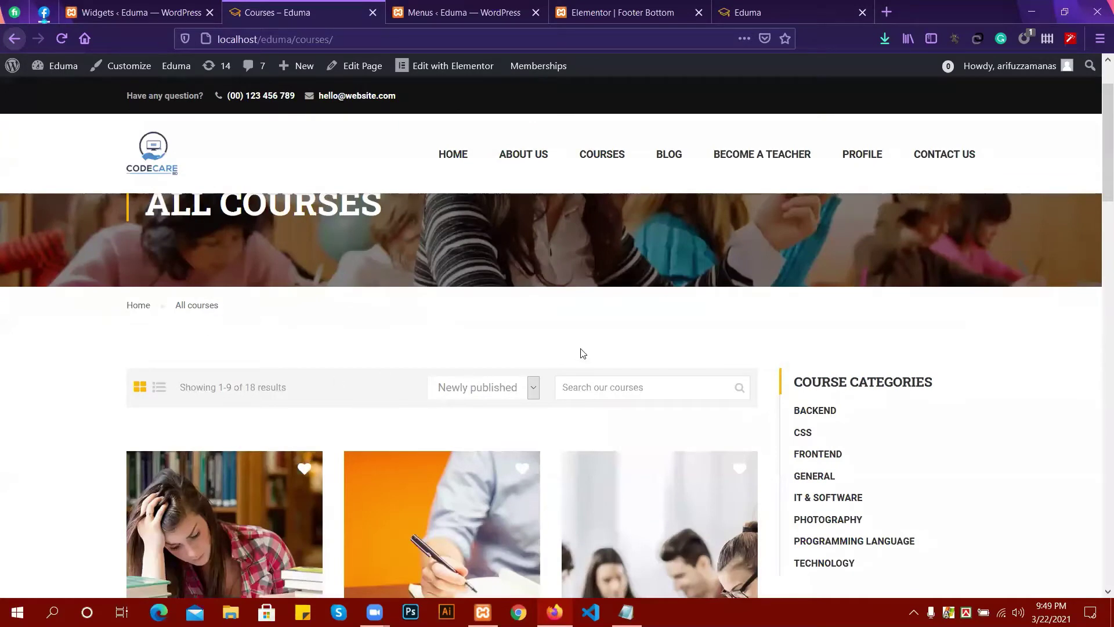
{"action": "scroll", "coordinate": [569, 315], "scroll_direction": "down", "scroll_amount": 1}
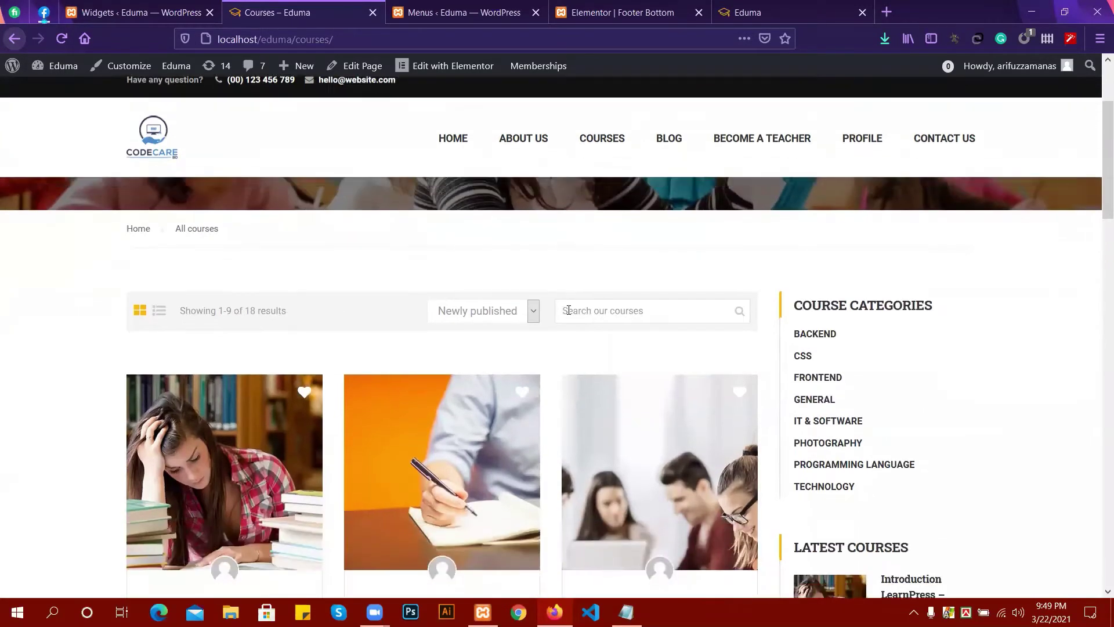
{"action": "scroll", "coordinate": [467, 293], "scroll_direction": "up", "scroll_amount": 1}
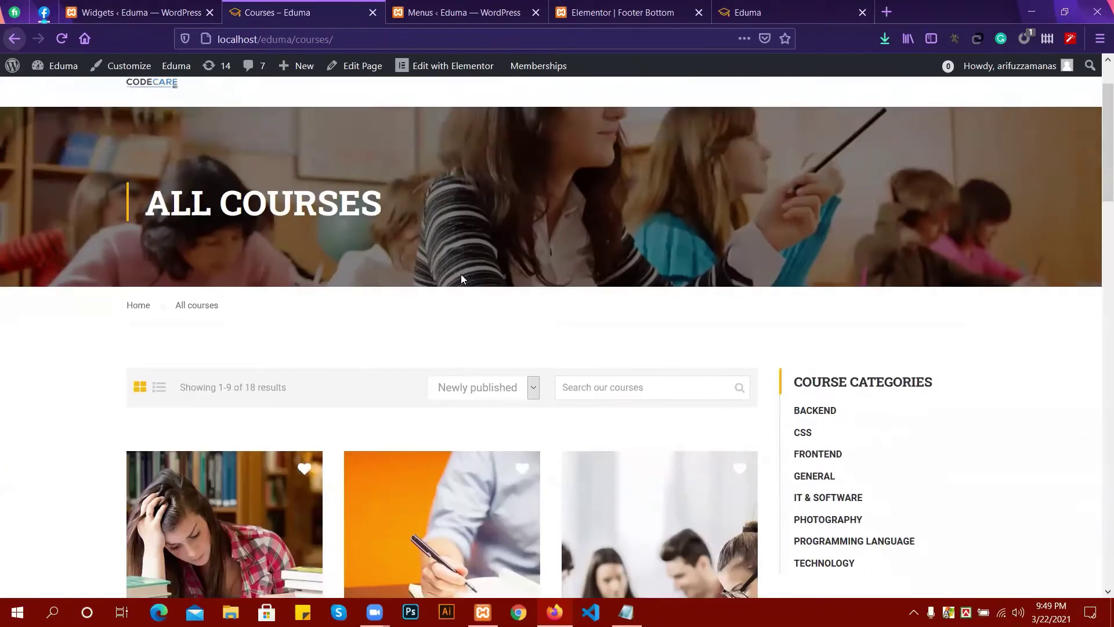
{"action": "scroll", "coordinate": [133, 81], "scroll_direction": "up", "scroll_amount": 1}
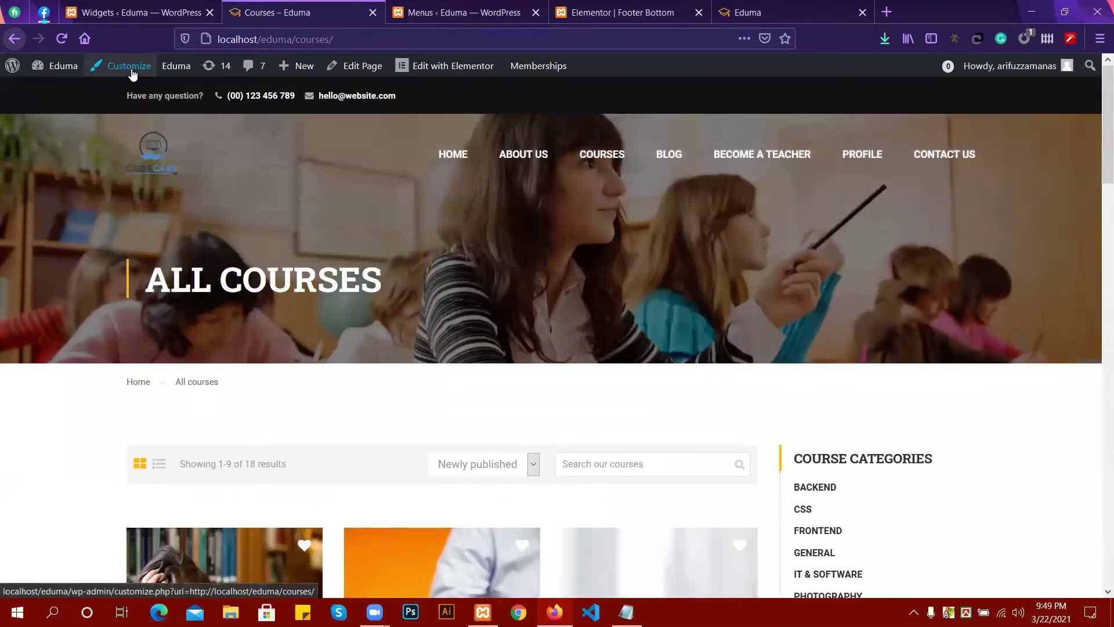
Open the admin bar's Customize link in a new browser tab and switch to it.
{"action": "right_click", "coordinate": [132, 71]}
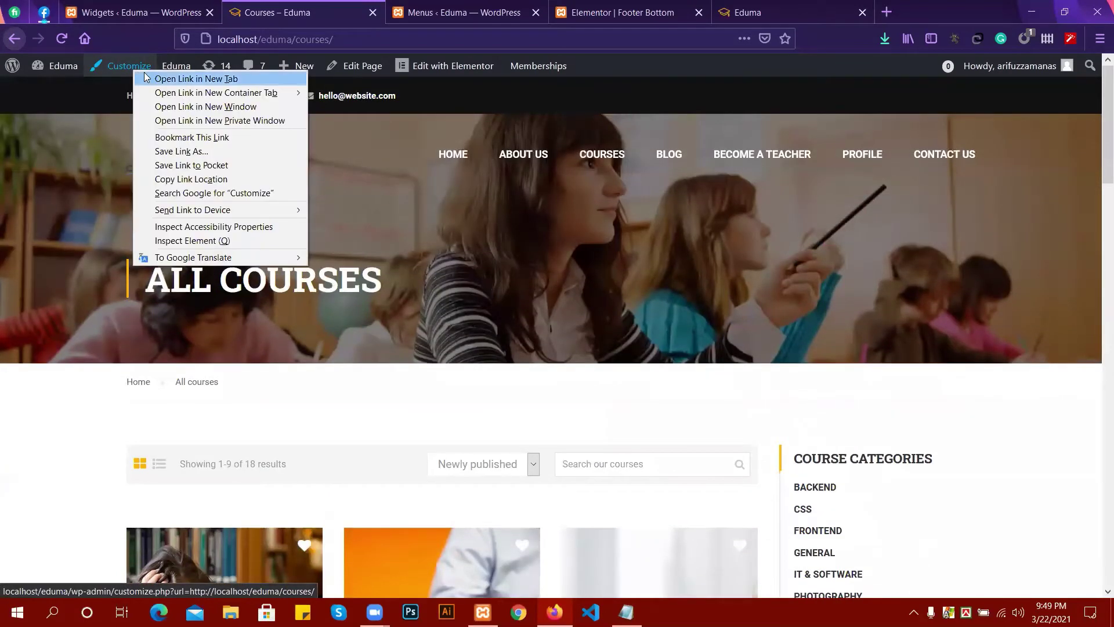
{"action": "left_click", "coordinate": [168, 78]}
{"action": "left_click", "coordinate": [433, 12]}
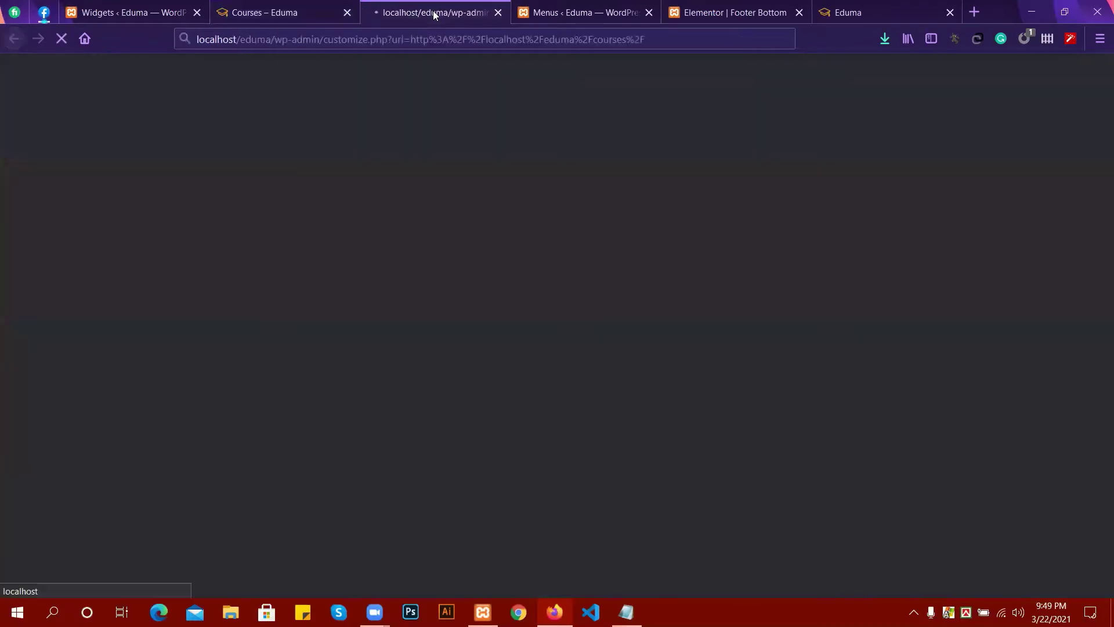
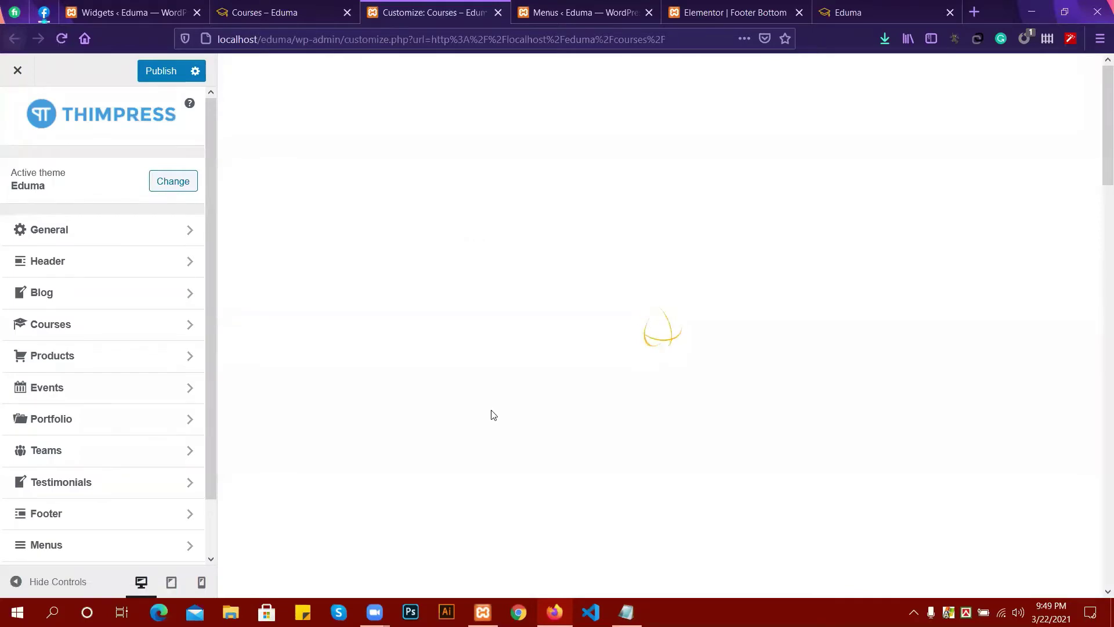
Open the Customizer's Courses panel to show its Archive, Single, Collection and Features groups.
{"action": "scroll", "coordinate": [499, 406], "scroll_direction": "down", "scroll_amount": 3}
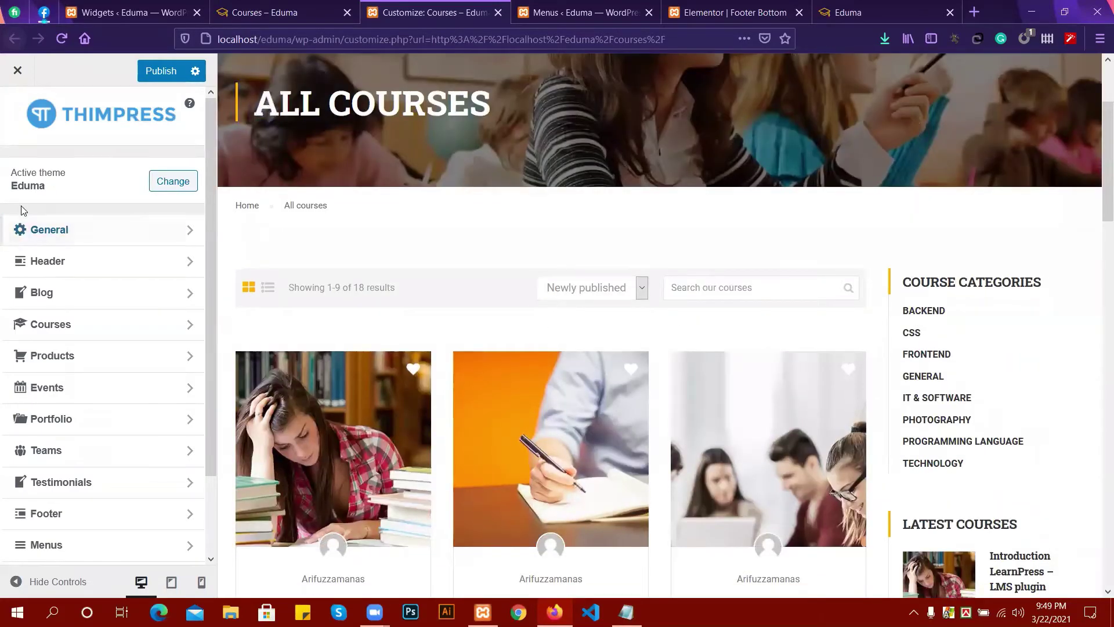
{"action": "left_click", "coordinate": [63, 326]}
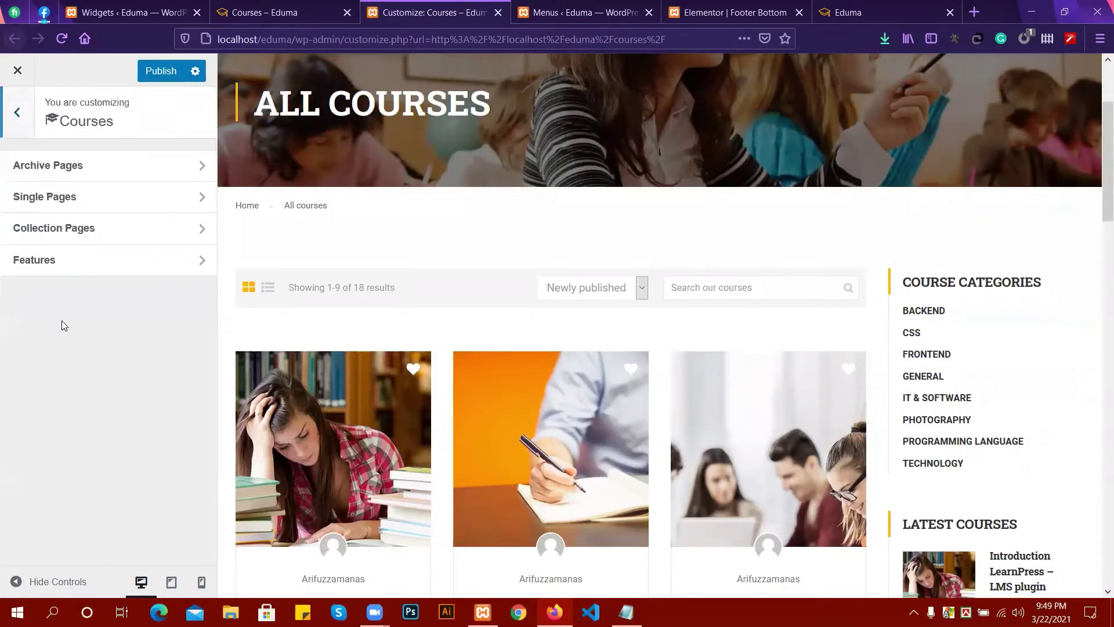
{"action": "left_click", "coordinate": [16, 115]}
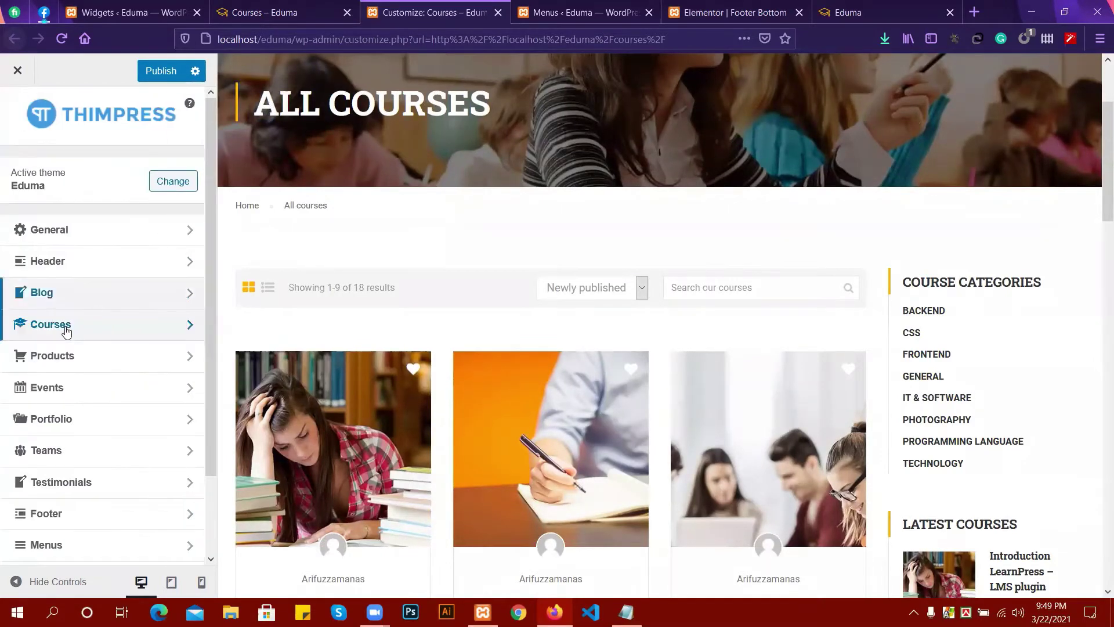
{"action": "left_click", "coordinate": [64, 325]}
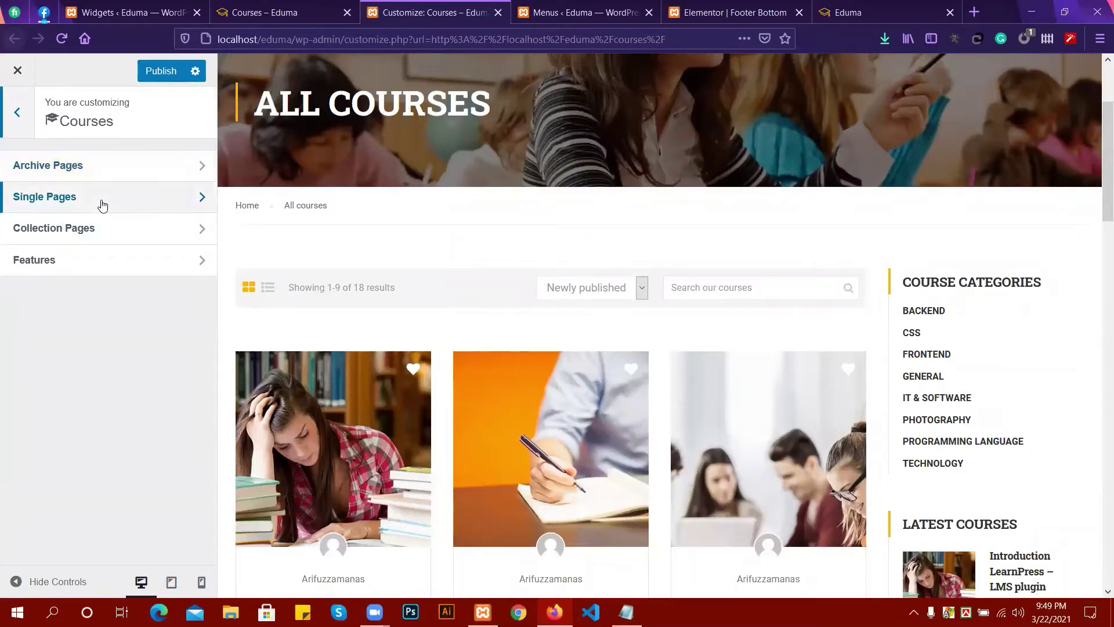
Open the Courses Archive Pages settings and scroll down to the Display Courses Filter options.
{"action": "left_click", "coordinate": [90, 168]}
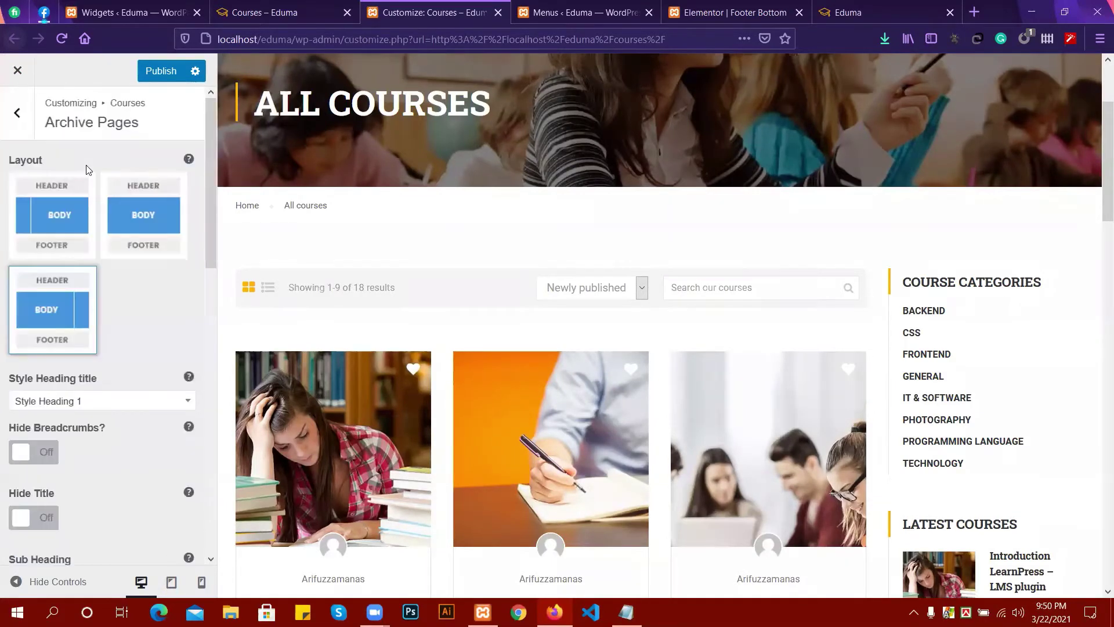
{"action": "scroll", "coordinate": [121, 216], "scroll_direction": "down", "scroll_amount": 5}
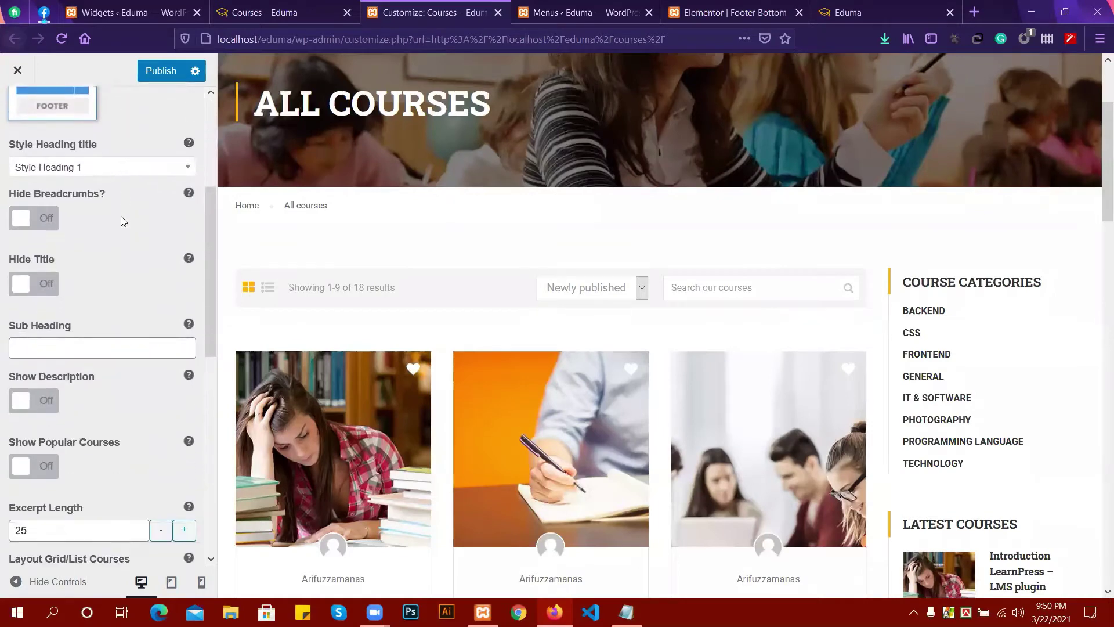
{"action": "scroll", "coordinate": [122, 221], "scroll_direction": "down", "scroll_amount": 9}
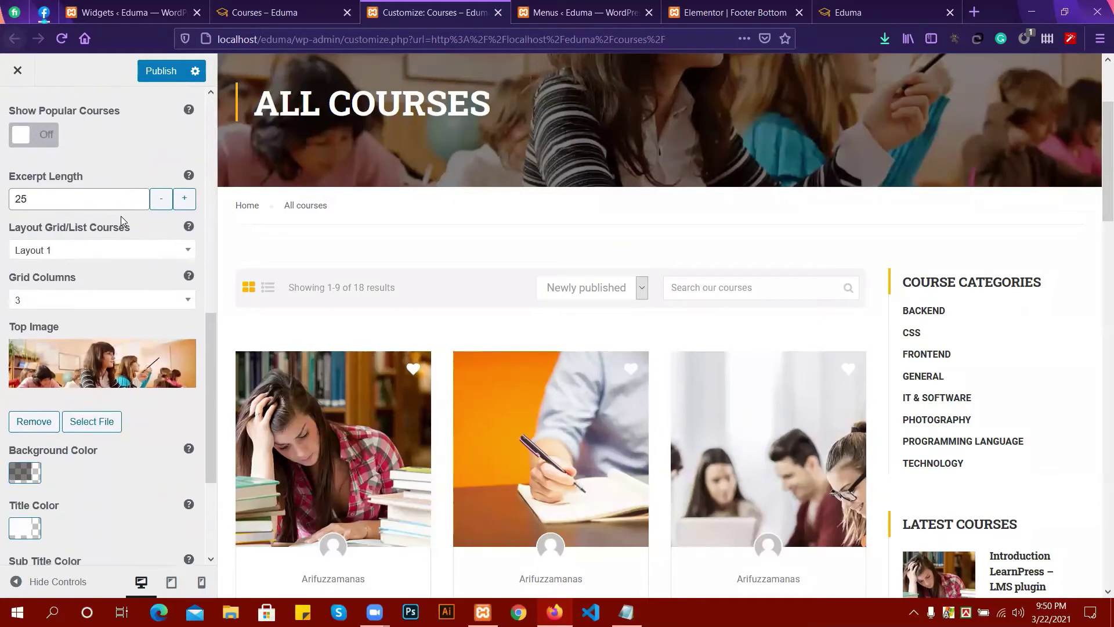
{"action": "scroll", "coordinate": [122, 220], "scroll_direction": "down", "scroll_amount": 1}
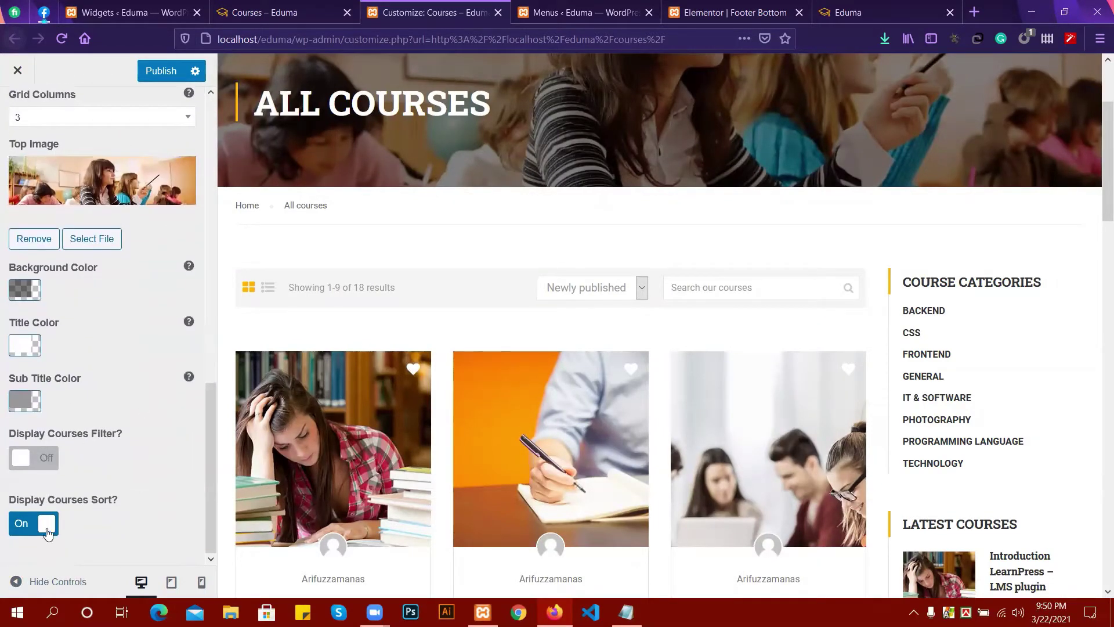
{"action": "scroll", "coordinate": [118, 493], "scroll_direction": "up", "scroll_amount": 2}
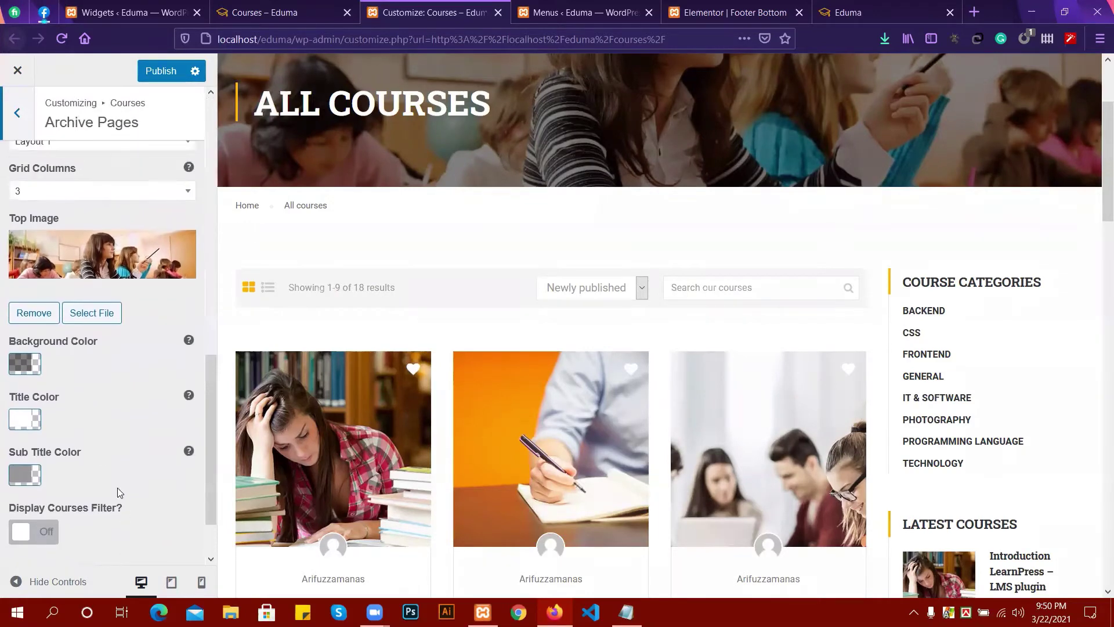
{"action": "scroll", "coordinate": [115, 487], "scroll_direction": "down", "scroll_amount": 1}
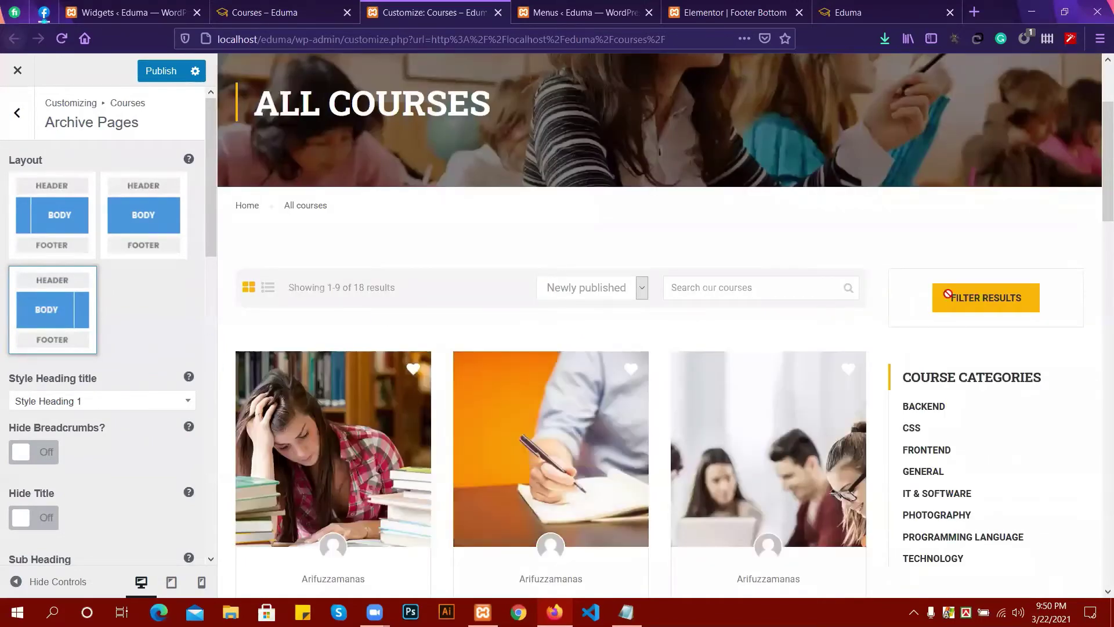
{"action": "scroll", "coordinate": [355, 358], "scroll_direction": "down", "scroll_amount": 1}
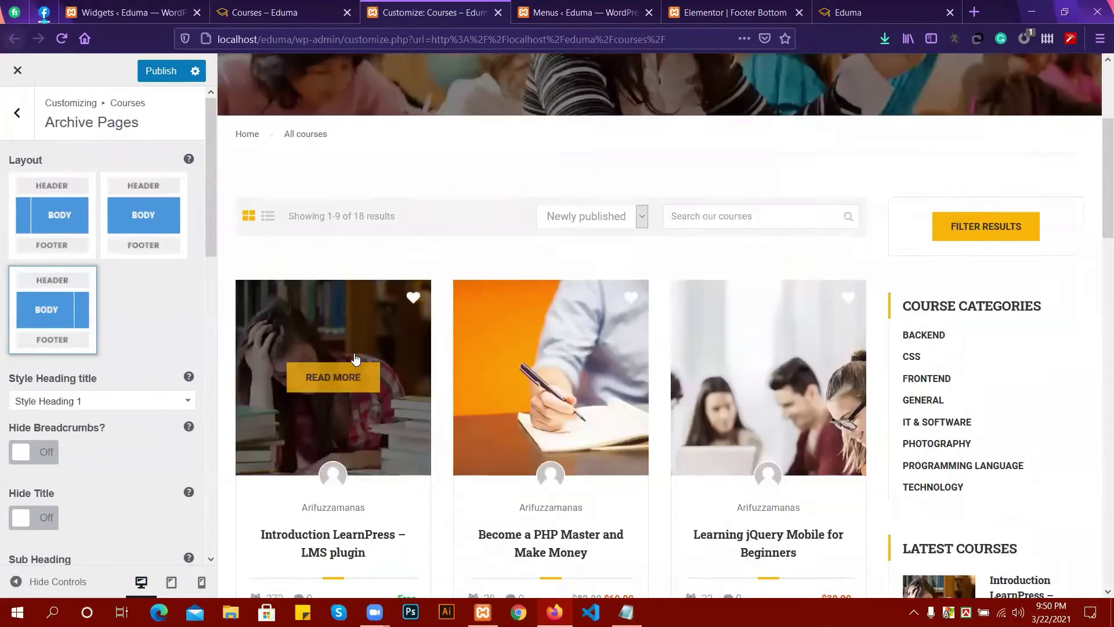
{"action": "scroll", "coordinate": [356, 359], "scroll_direction": "down", "scroll_amount": 2}
{"action": "scroll", "coordinate": [101, 418], "scroll_direction": "down", "scroll_amount": 2}
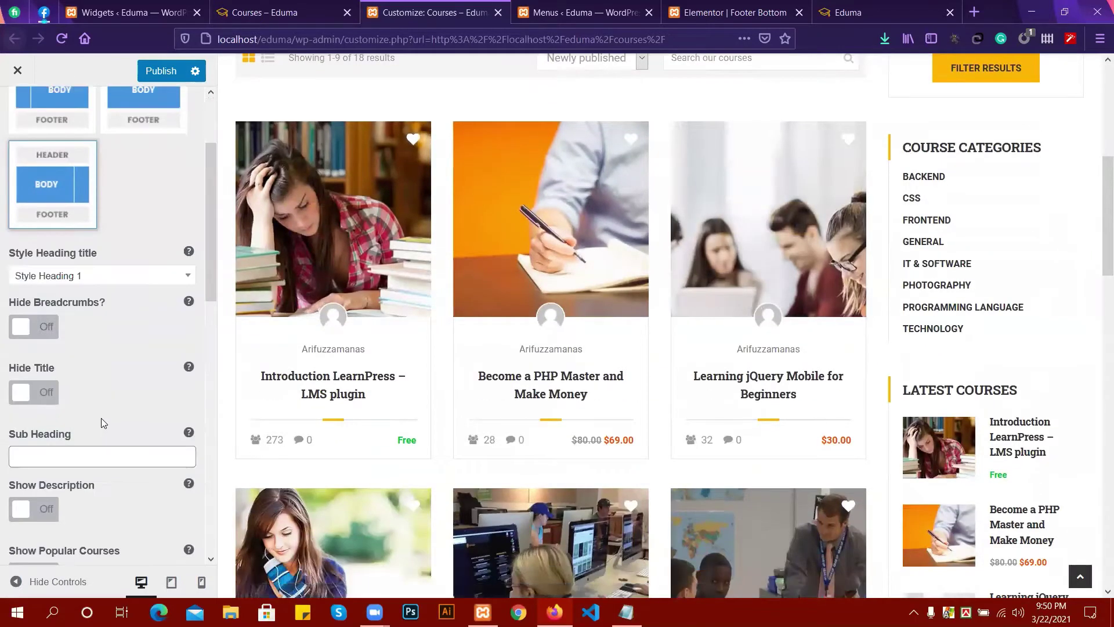
{"action": "scroll", "coordinate": [102, 418], "scroll_direction": "down", "scroll_amount": 5}
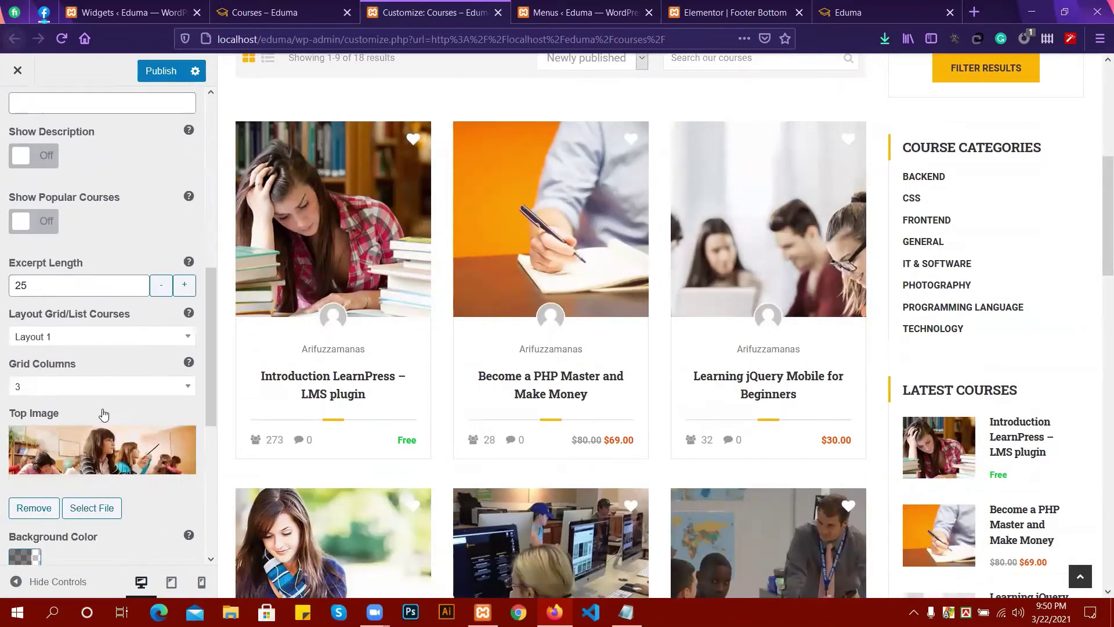
{"action": "scroll", "coordinate": [103, 414], "scroll_direction": "down", "scroll_amount": 5}
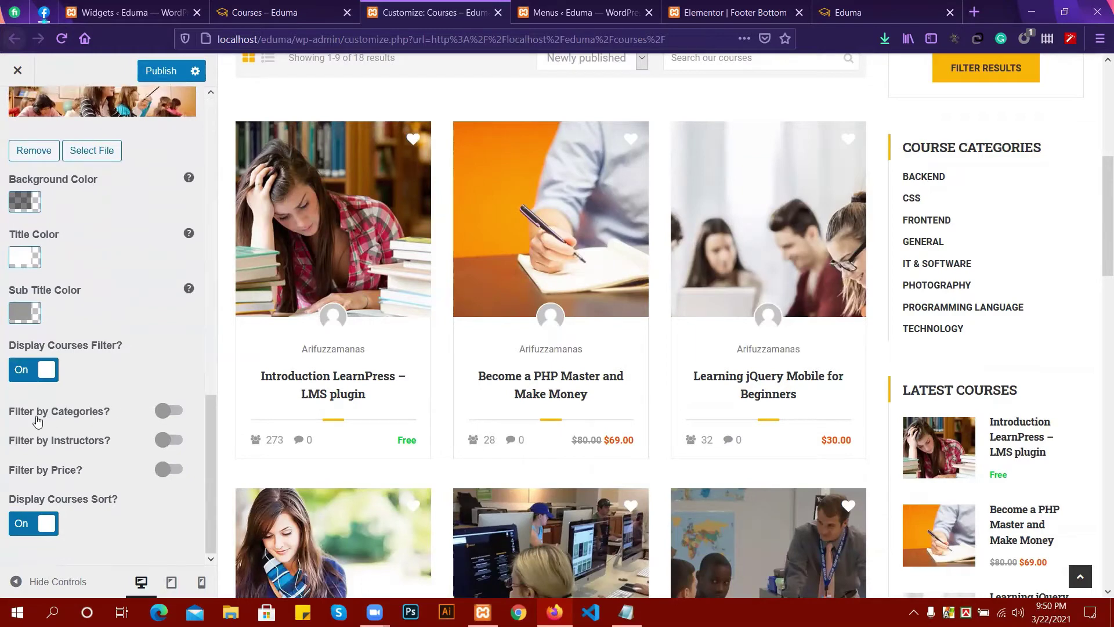
Turn on Filter by Categories, Filter by Instructors and Filter by Price for the course archive.
{"action": "left_click", "coordinate": [168, 411]}
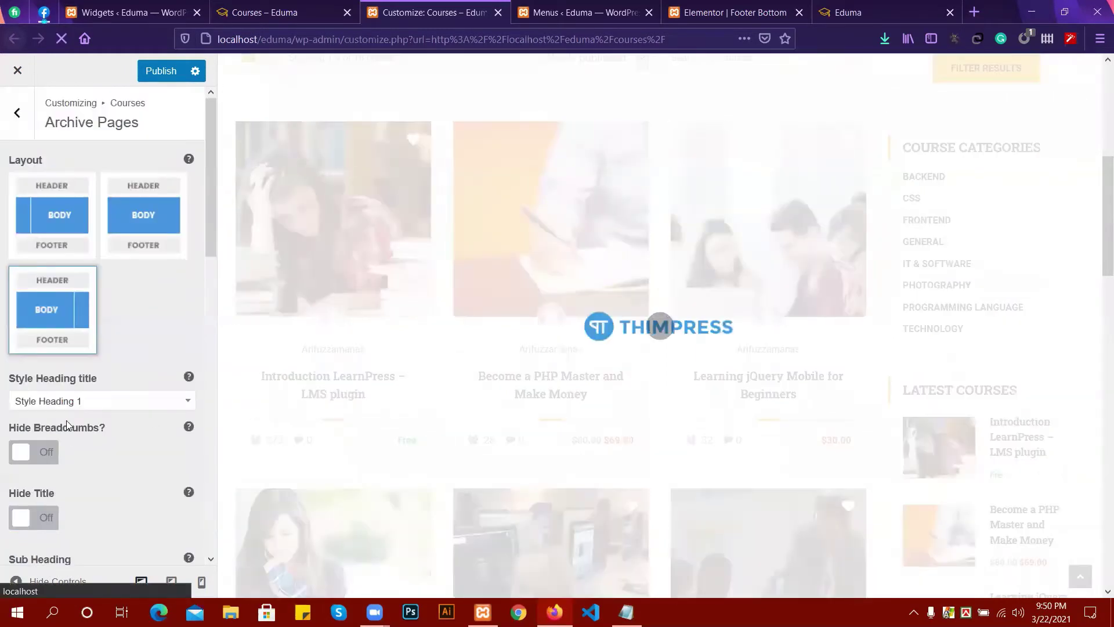
{"action": "scroll", "coordinate": [66, 420], "scroll_direction": "down", "scroll_amount": 10}
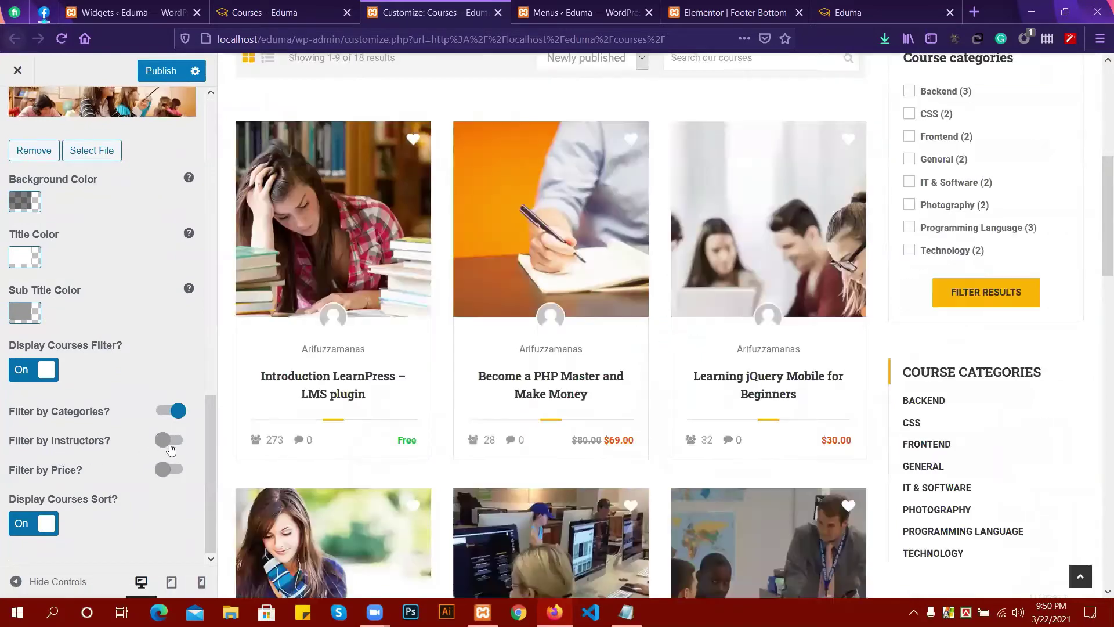
{"action": "left_click", "coordinate": [171, 443]}
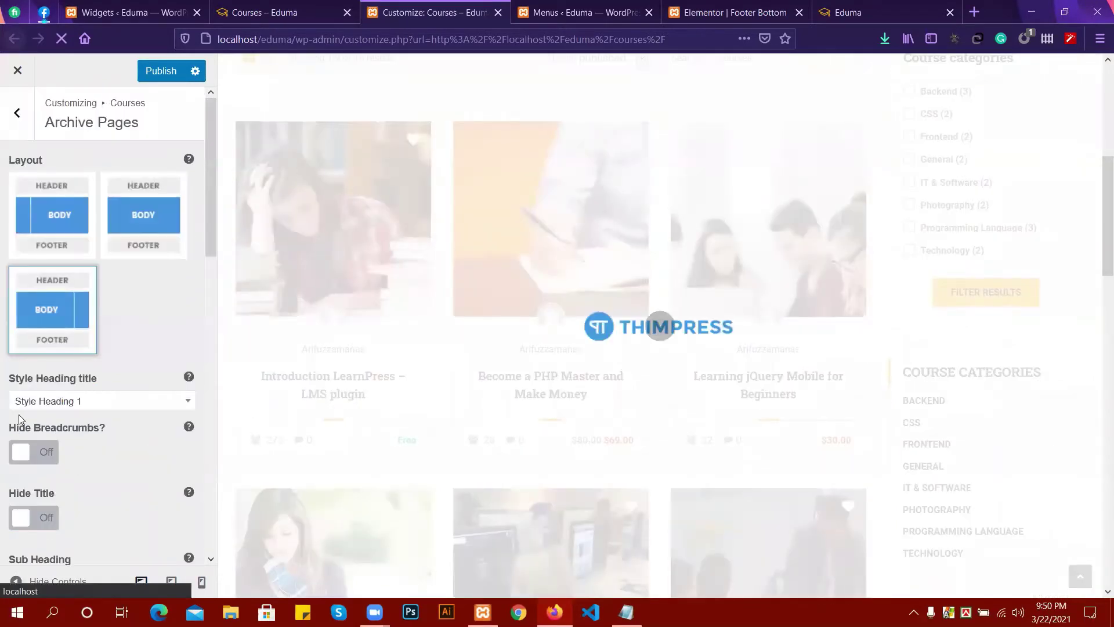
{"action": "scroll", "coordinate": [18, 414], "scroll_direction": "down", "scroll_amount": 4}
{"action": "scroll", "coordinate": [18, 414], "scroll_direction": "down", "scroll_amount": 9}
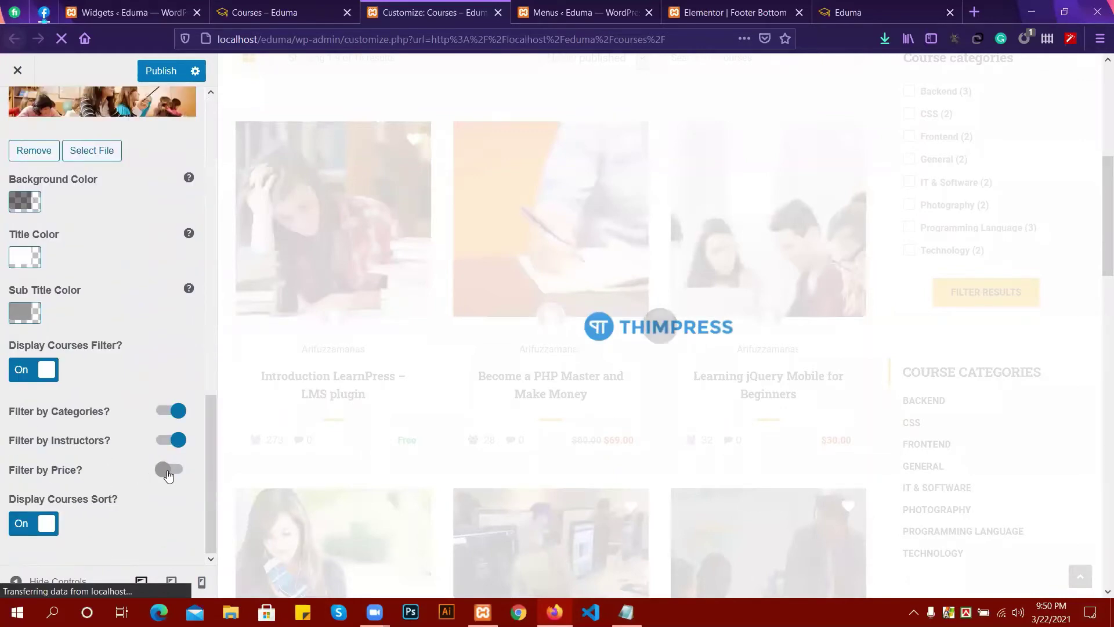
{"action": "left_click", "coordinate": [168, 470]}
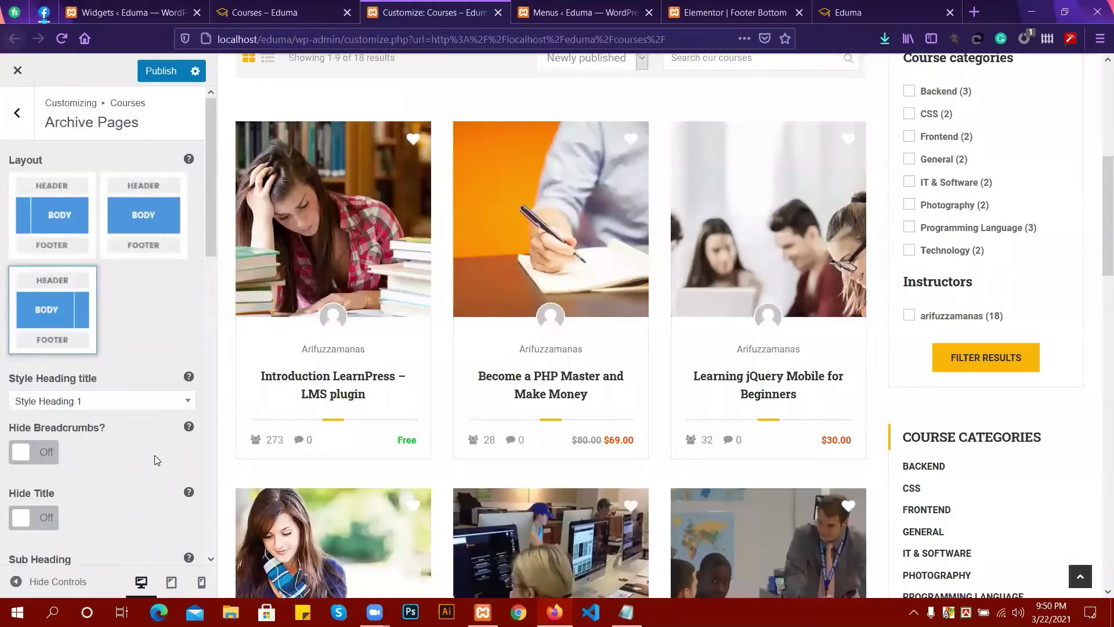
{"action": "scroll", "coordinate": [49, 430], "scroll_direction": "down", "scroll_amount": 3}
{"action": "scroll", "coordinate": [163, 471], "scroll_direction": "down", "scroll_amount": 8}
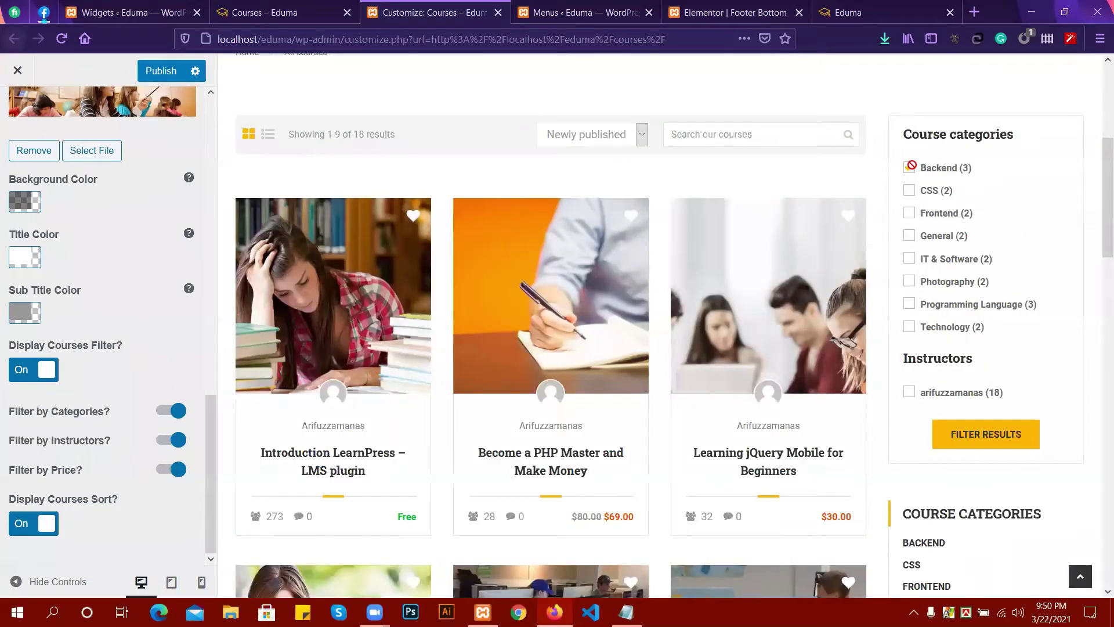
Test the preview's filter box by ticking and unticking the CSS and Backend category checkboxes.
{"action": "left_click", "coordinate": [911, 190]}
{"action": "left_click", "coordinate": [909, 170]}
{"action": "left_click", "coordinate": [908, 189]}
{"action": "scroll", "coordinate": [946, 359], "scroll_direction": "down", "scroll_amount": 2}
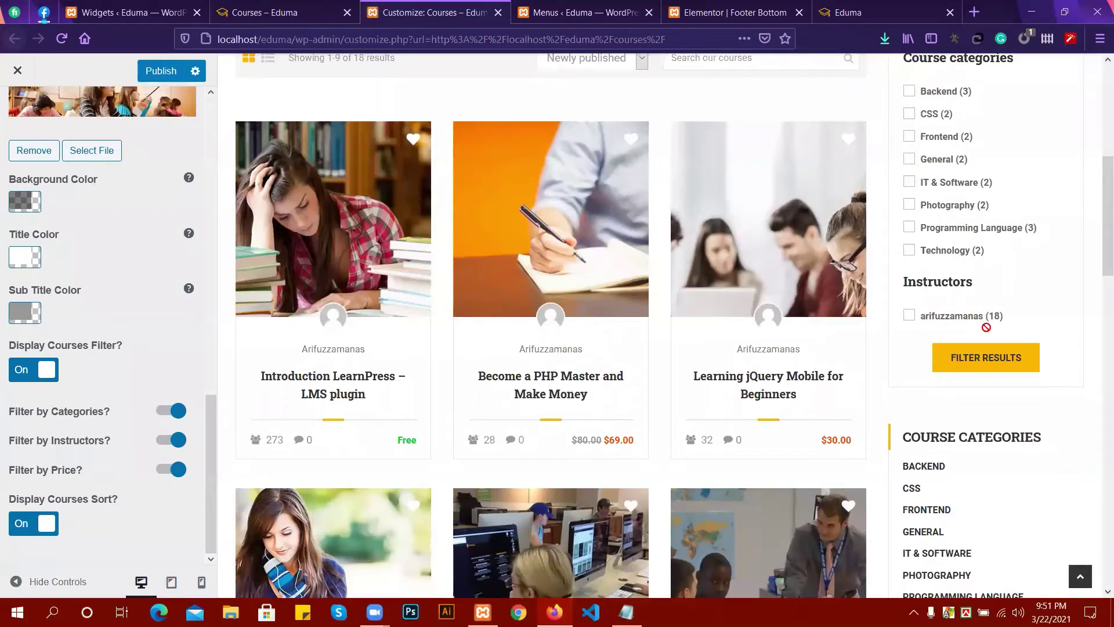
{"action": "scroll", "coordinate": [975, 330], "scroll_direction": "down", "scroll_amount": 2}
{"action": "scroll", "coordinate": [944, 339], "scroll_direction": "down", "scroll_amount": 3}
{"action": "scroll", "coordinate": [944, 340], "scroll_direction": "up", "scroll_amount": 10}
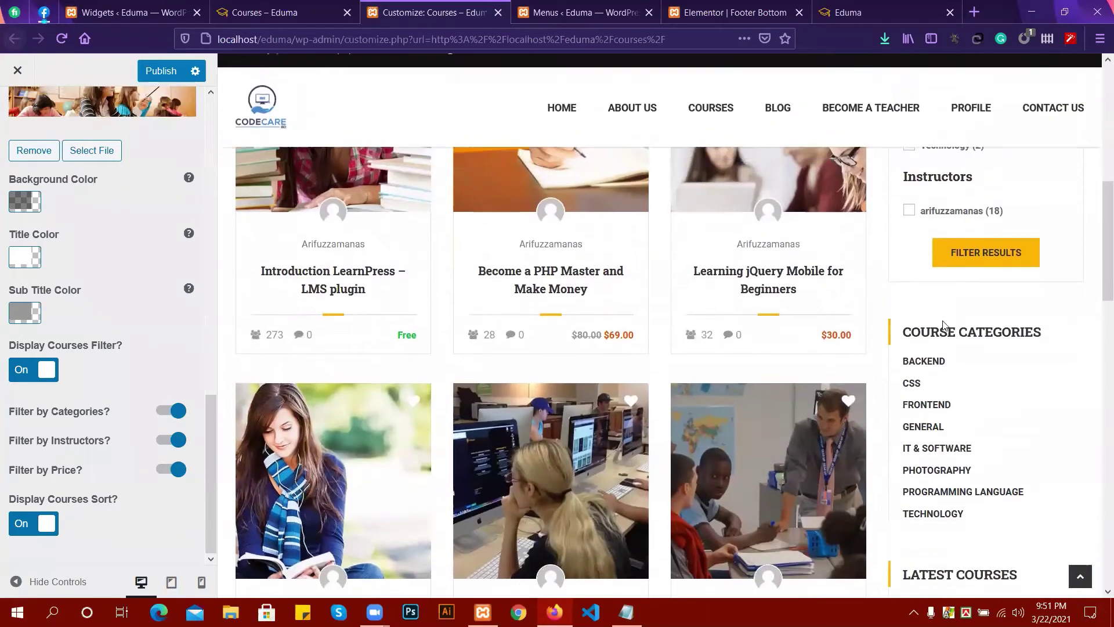
{"action": "scroll", "coordinate": [940, 323], "scroll_direction": "up", "scroll_amount": 2}
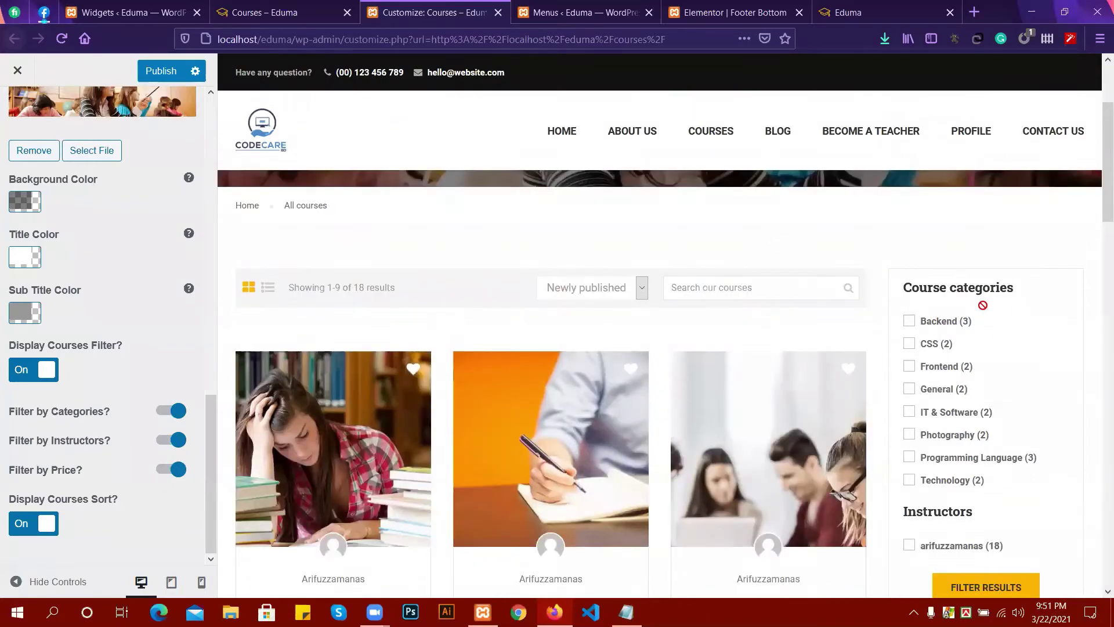
{"action": "scroll", "coordinate": [982, 305], "scroll_direction": "down", "scroll_amount": 6}
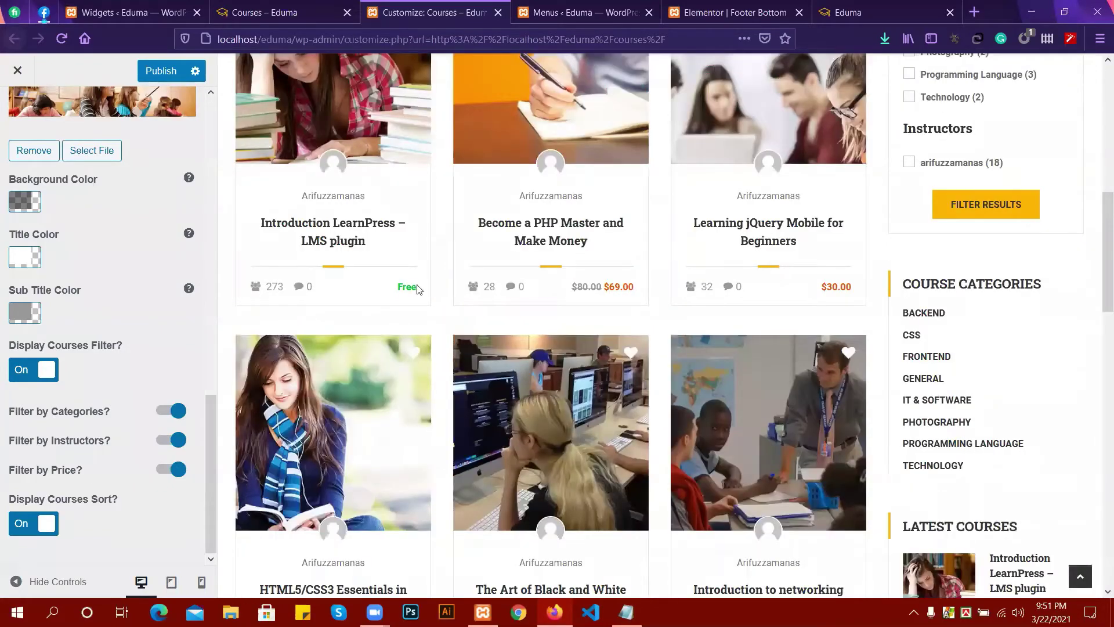
{"action": "scroll", "coordinate": [418, 289], "scroll_direction": "up", "scroll_amount": 3}
{"action": "scroll", "coordinate": [162, 271], "scroll_direction": "up", "scroll_amount": 5}
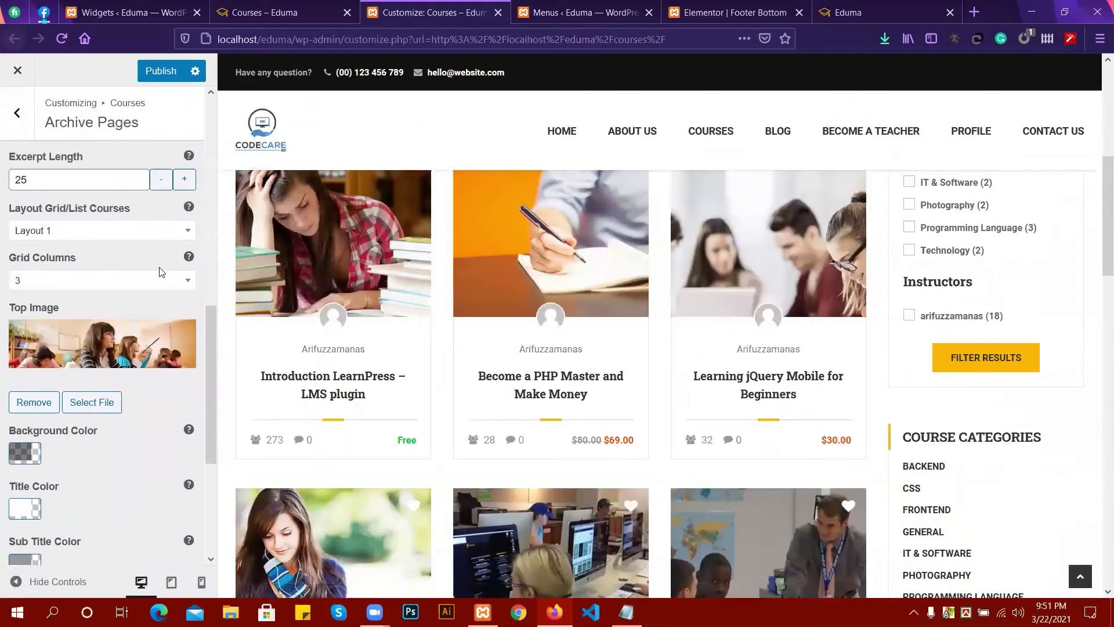
{"action": "scroll", "coordinate": [455, 230], "scroll_direction": "up", "scroll_amount": 5}
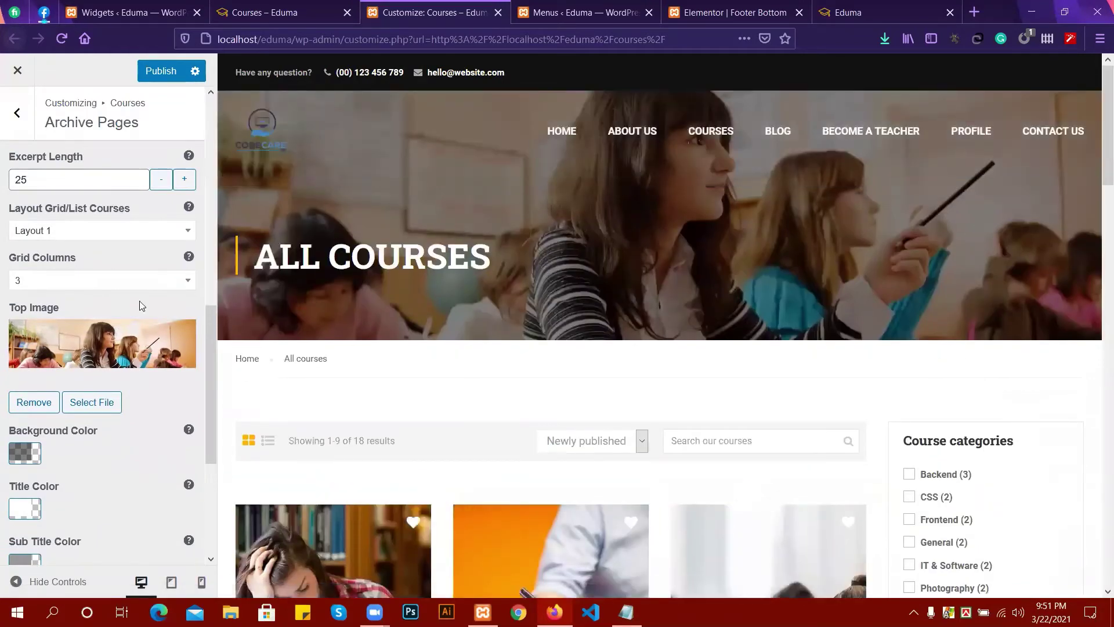
{"action": "scroll", "coordinate": [56, 228], "scroll_direction": "up", "scroll_amount": 2}
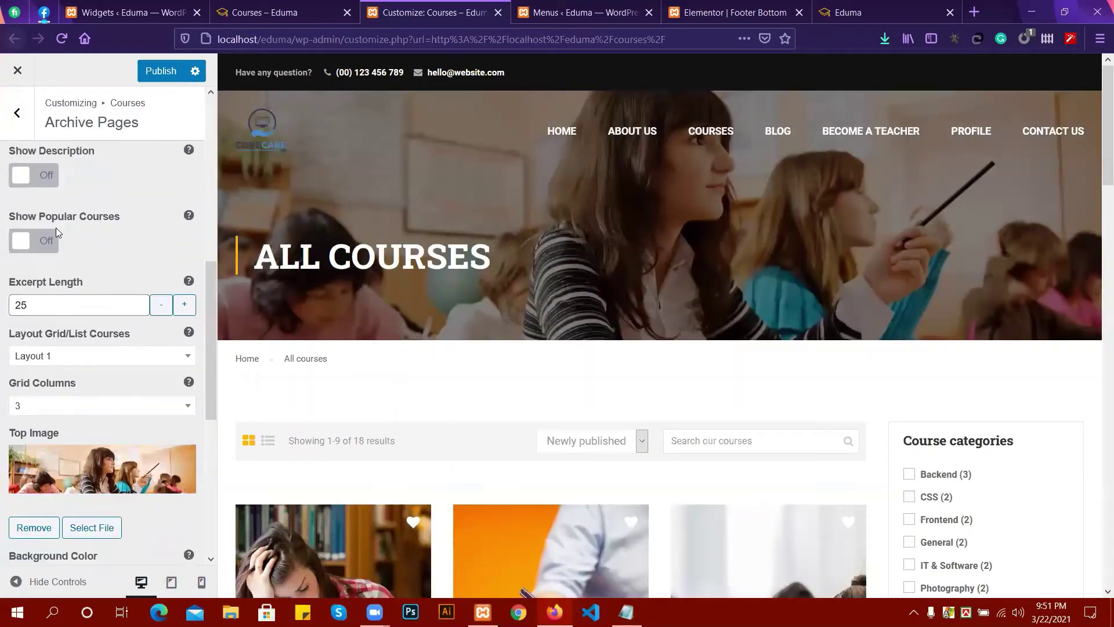
{"action": "scroll", "coordinate": [75, 284], "scroll_direction": "down", "scroll_amount": 3}
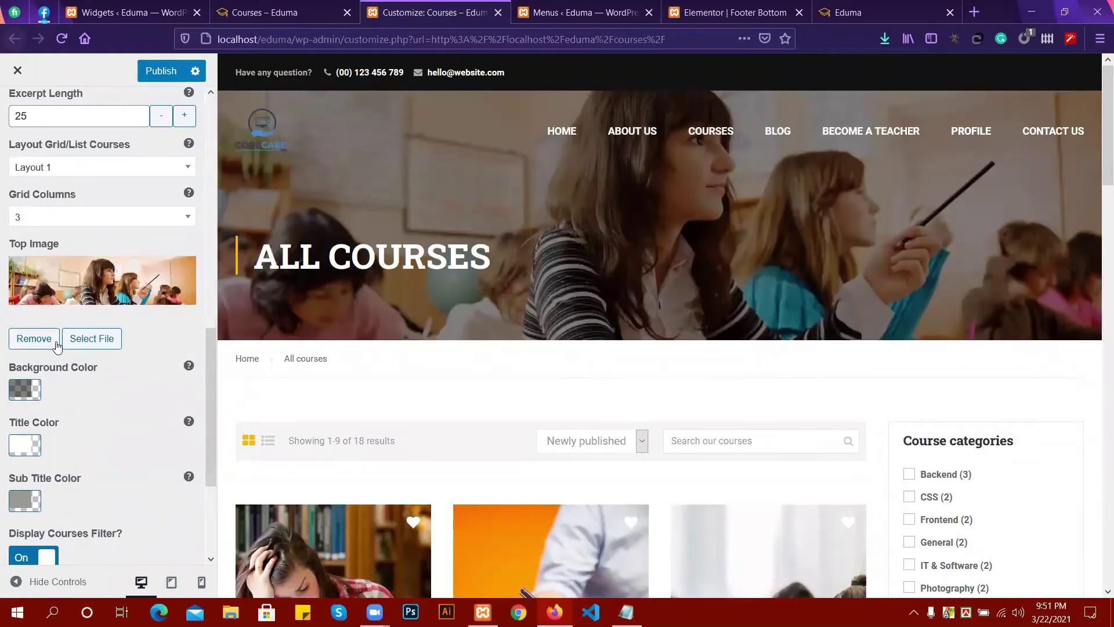
Replace the course archive's Top Image with event-2.jpg from the Media Library.
{"action": "left_click", "coordinate": [93, 339]}
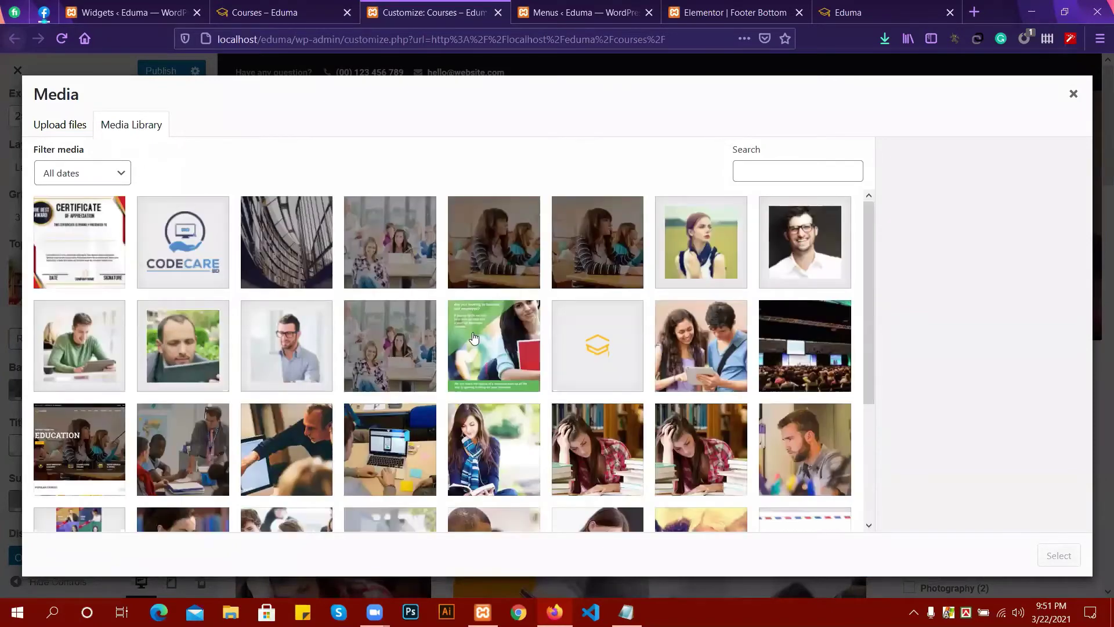
{"action": "scroll", "coordinate": [473, 336], "scroll_direction": "down", "scroll_amount": 1}
{"action": "scroll", "coordinate": [488, 339], "scroll_direction": "down", "scroll_amount": 2}
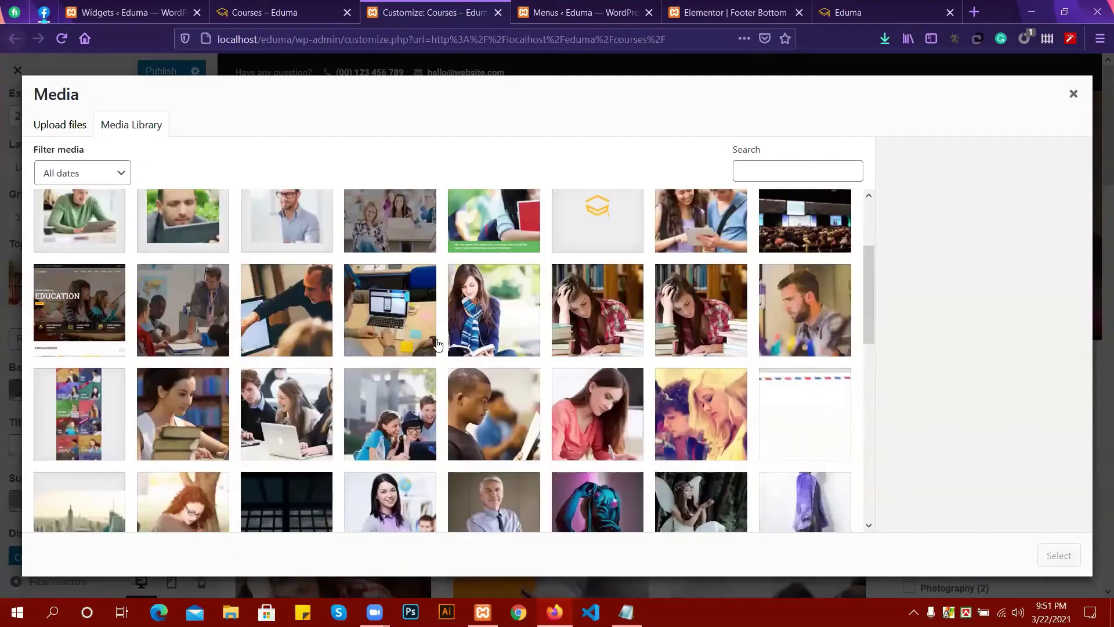
{"action": "scroll", "coordinate": [432, 344], "scroll_direction": "down", "scroll_amount": 2}
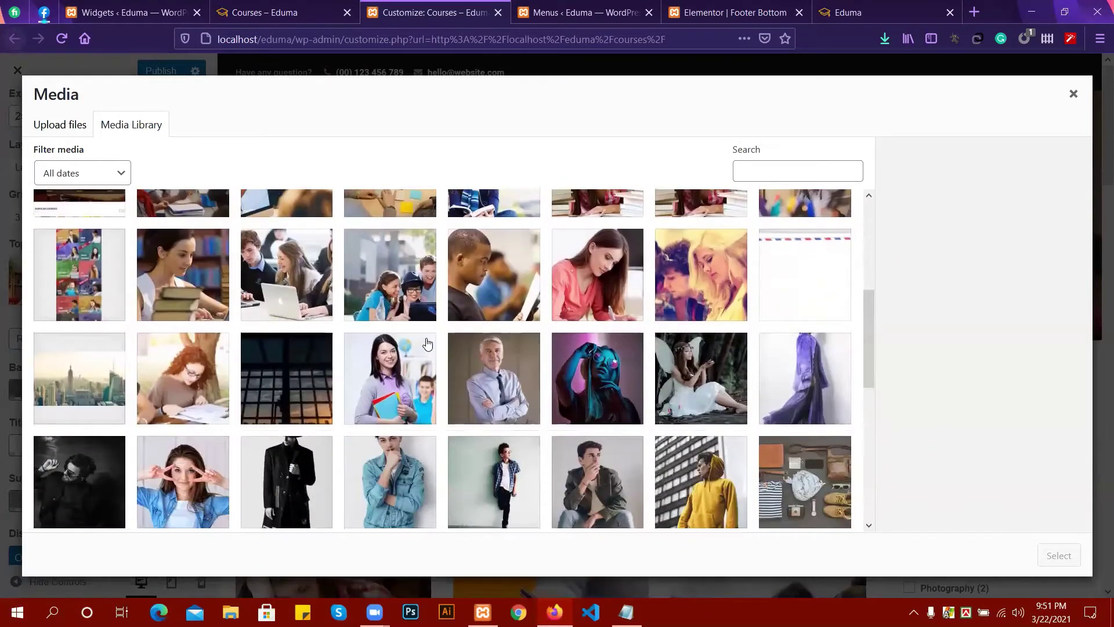
{"action": "scroll", "coordinate": [426, 343], "scroll_direction": "down", "scroll_amount": 6}
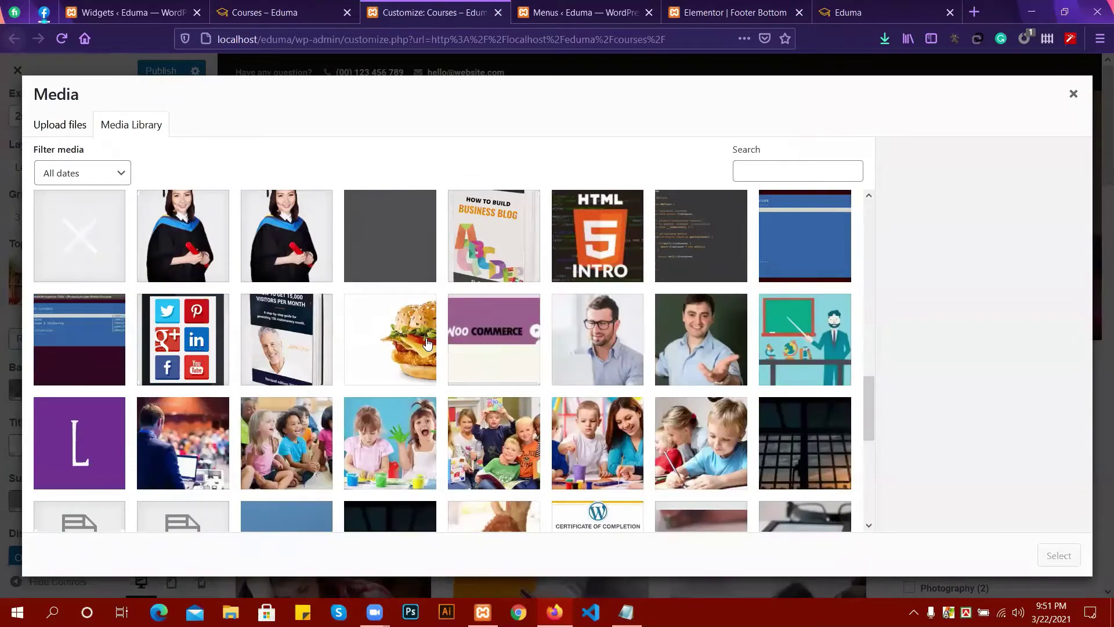
{"action": "scroll", "coordinate": [426, 344], "scroll_direction": "down", "scroll_amount": 3}
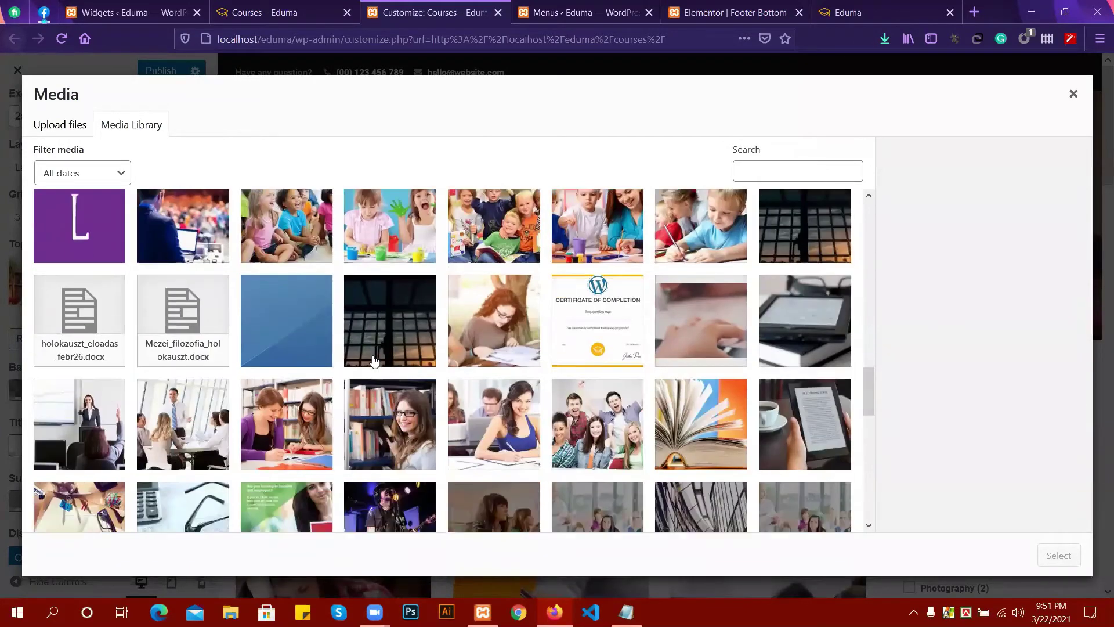
{"action": "scroll", "coordinate": [374, 361], "scroll_direction": "down", "scroll_amount": 4}
{"action": "scroll", "coordinate": [393, 340], "scroll_direction": "down", "scroll_amount": 2}
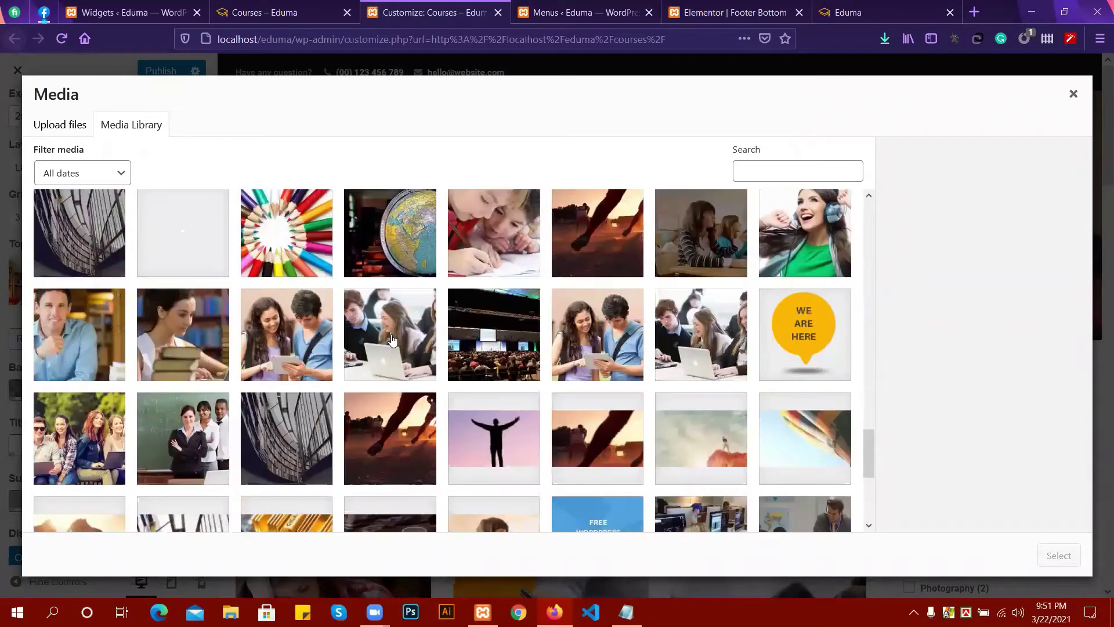
{"action": "scroll", "coordinate": [392, 338], "scroll_direction": "down", "scroll_amount": 2}
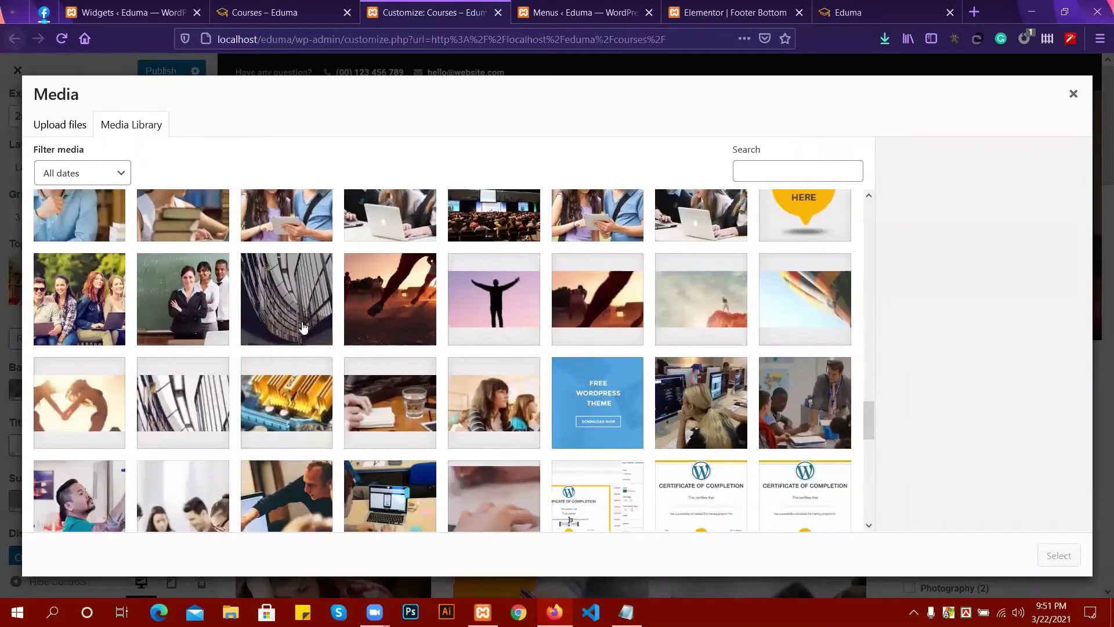
{"action": "scroll", "coordinate": [303, 326], "scroll_direction": "down", "scroll_amount": 1}
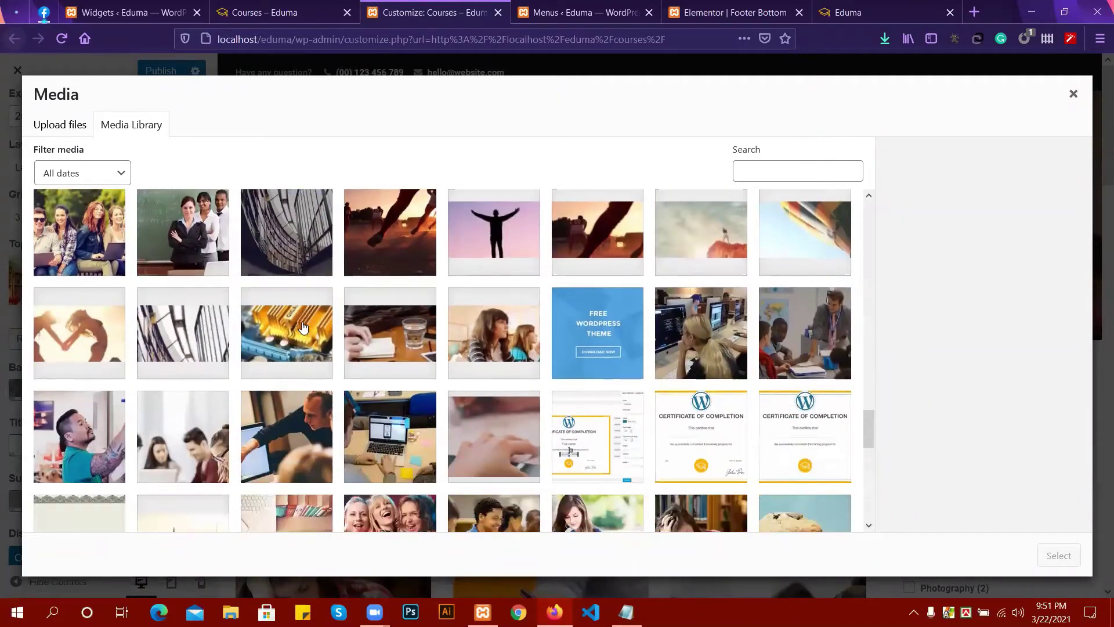
{"action": "scroll", "coordinate": [303, 327], "scroll_direction": "down", "scroll_amount": 2}
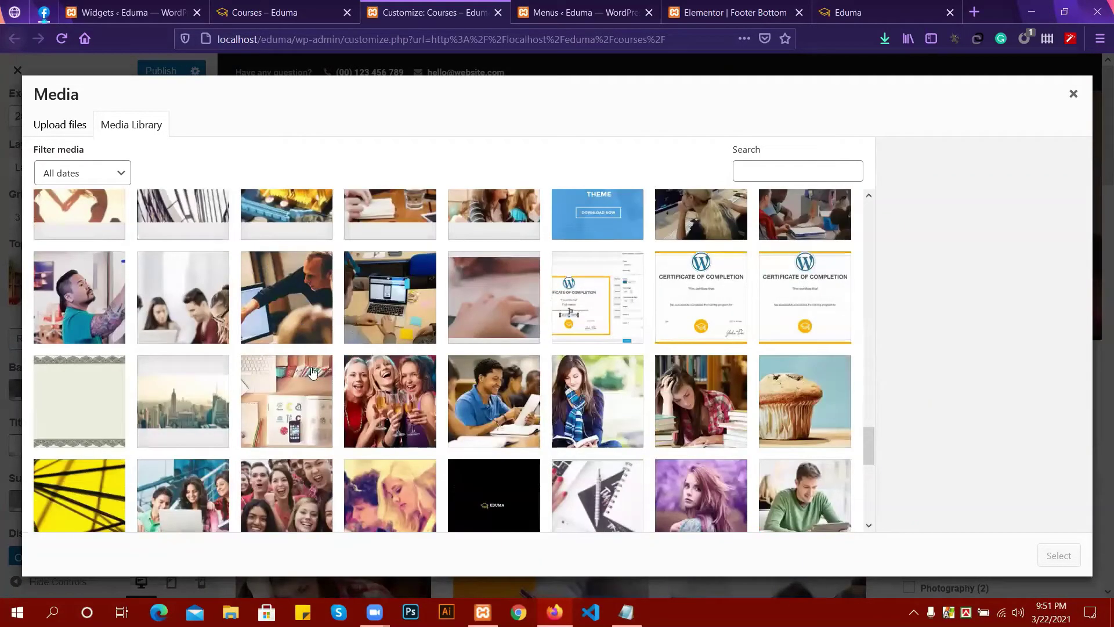
{"action": "left_click", "coordinate": [288, 397]}
{"action": "scroll", "coordinate": [848, 422], "scroll_direction": "down", "scroll_amount": 2}
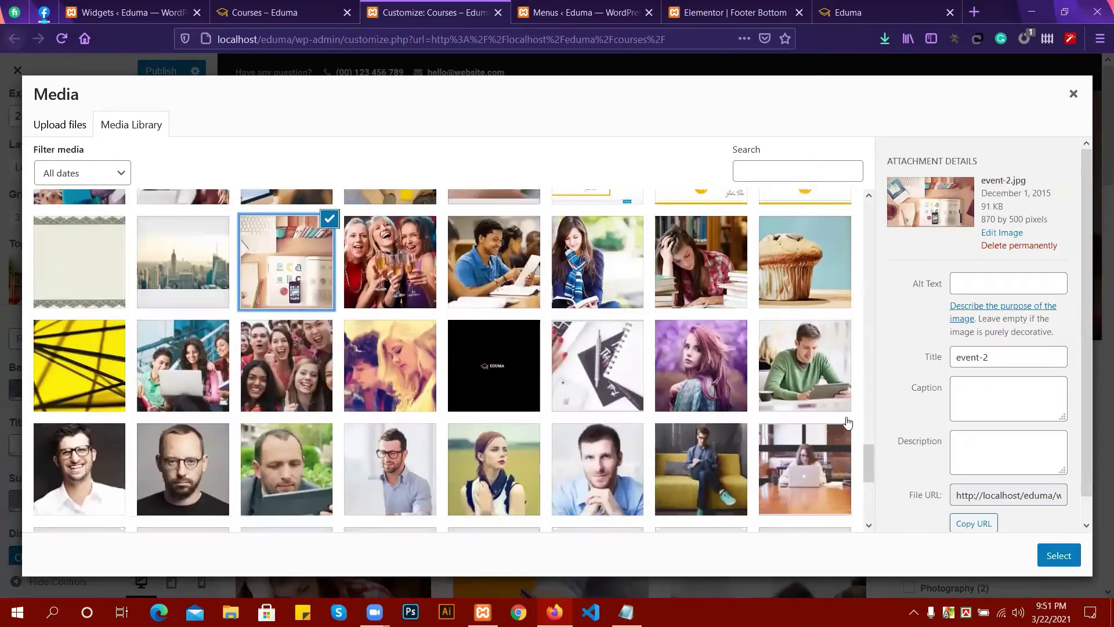
{"action": "left_click", "coordinate": [1060, 557]}
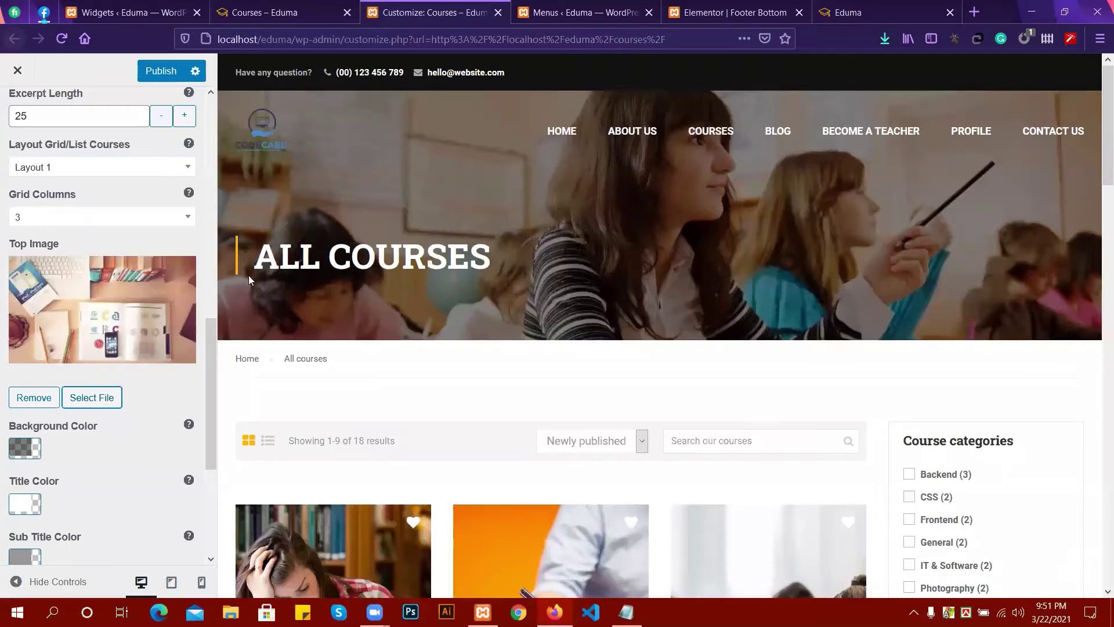
Publish the Customizer changes, including the event-2.jpg archive top image.
{"action": "left_click", "coordinate": [155, 71]}
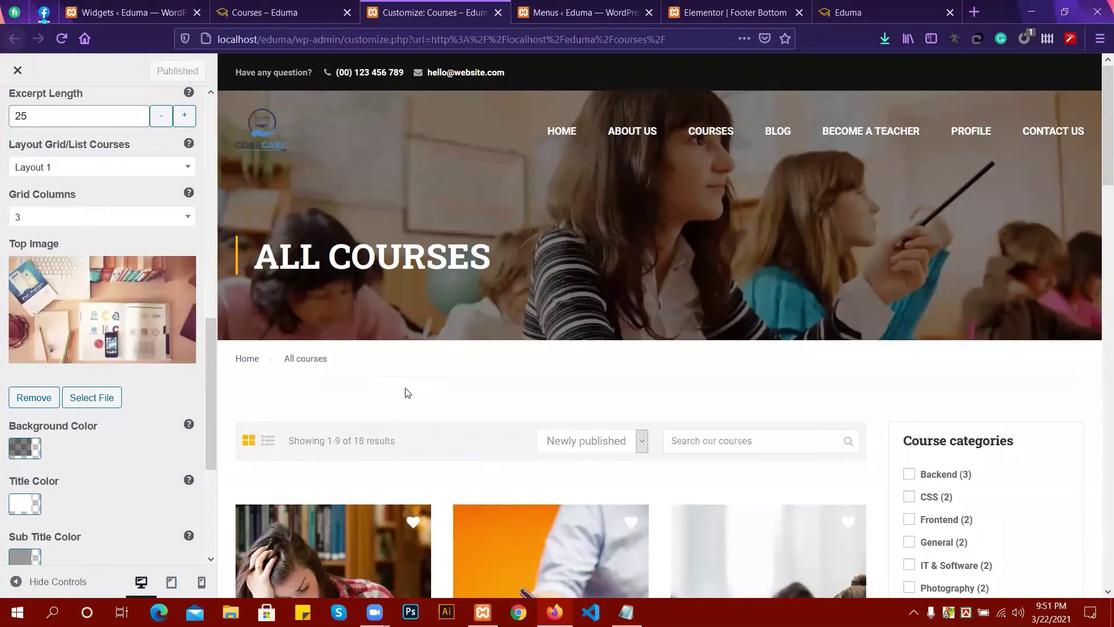
{"action": "scroll", "coordinate": [41, 286], "scroll_direction": "up", "scroll_amount": 6}
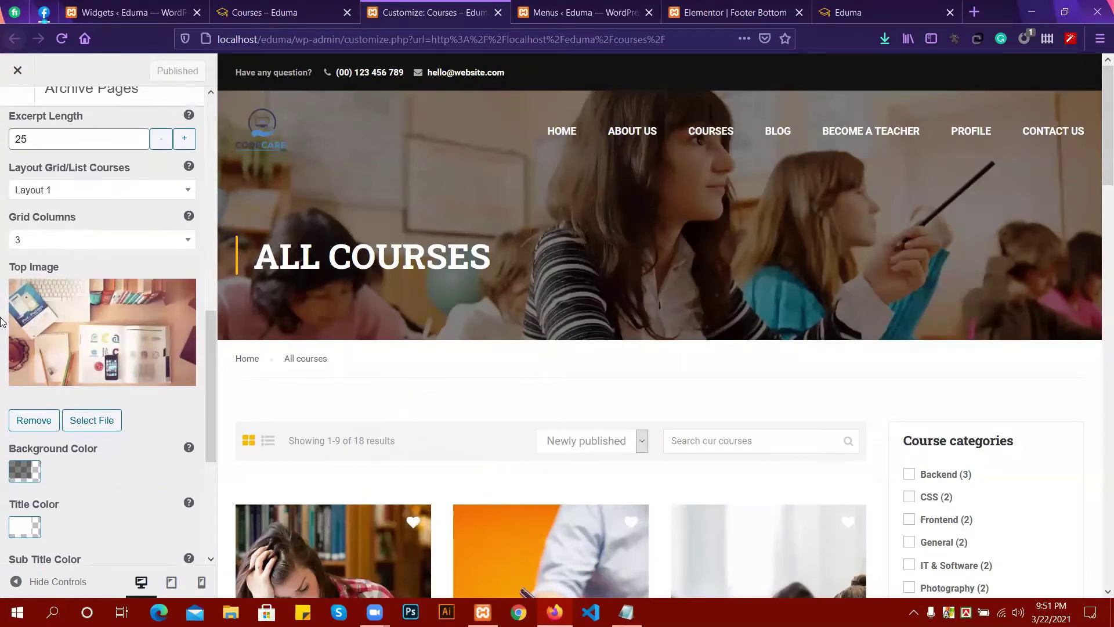
{"action": "scroll", "coordinate": [25, 316], "scroll_direction": "up", "scroll_amount": 4}
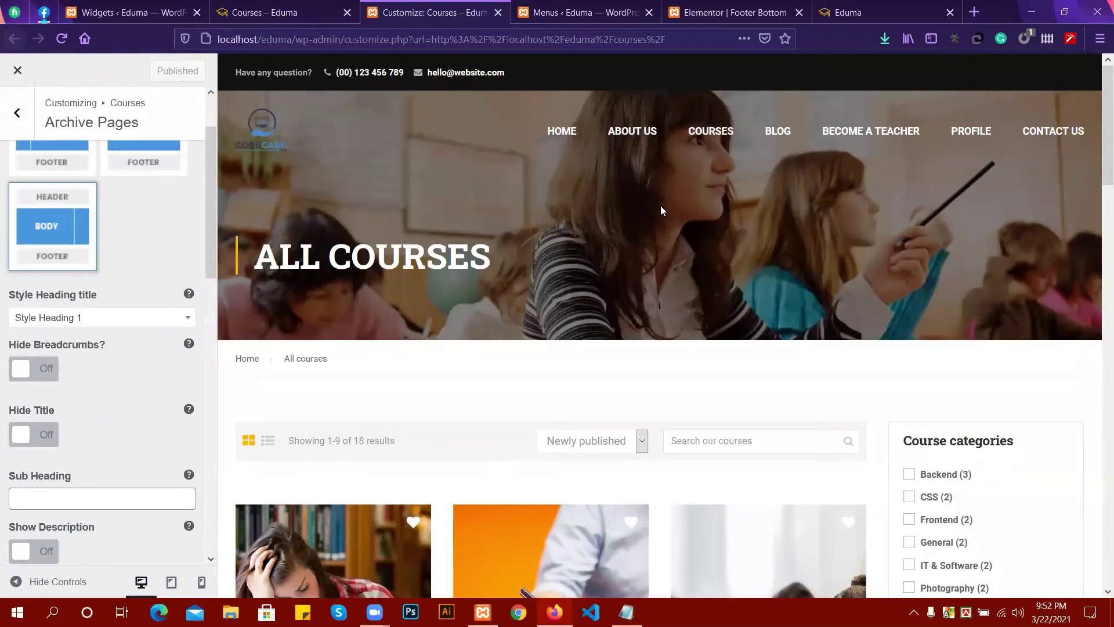
{"action": "scroll", "coordinate": [138, 223], "scroll_direction": "up", "scroll_amount": 2}
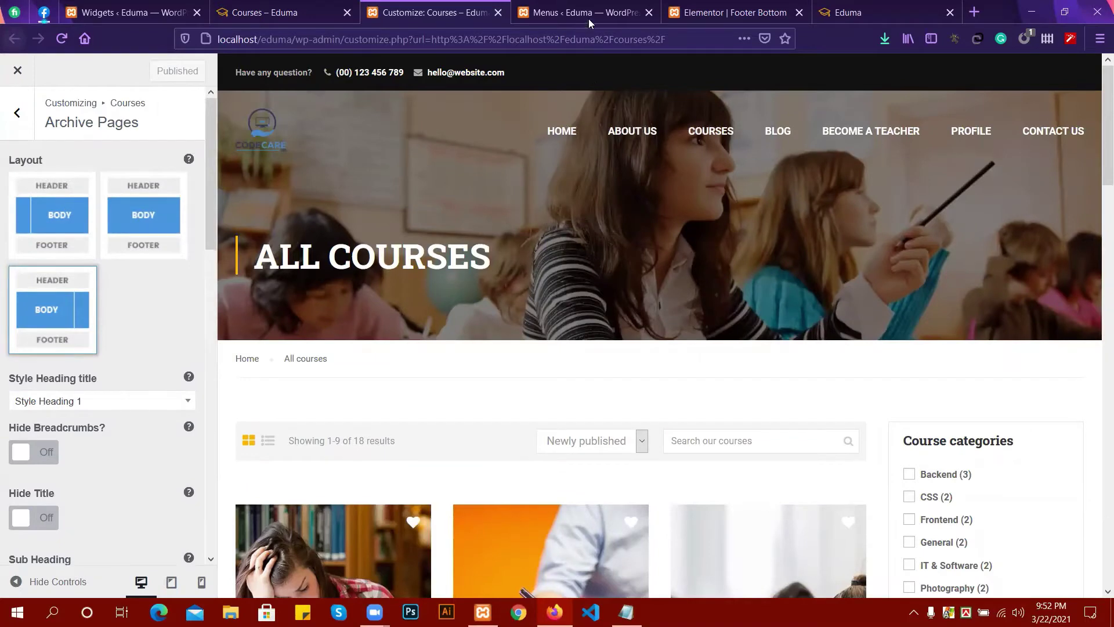
Reload the front-end Courses – Eduma page to see the new desk-photo banner.
{"action": "left_click", "coordinate": [273, 12]}
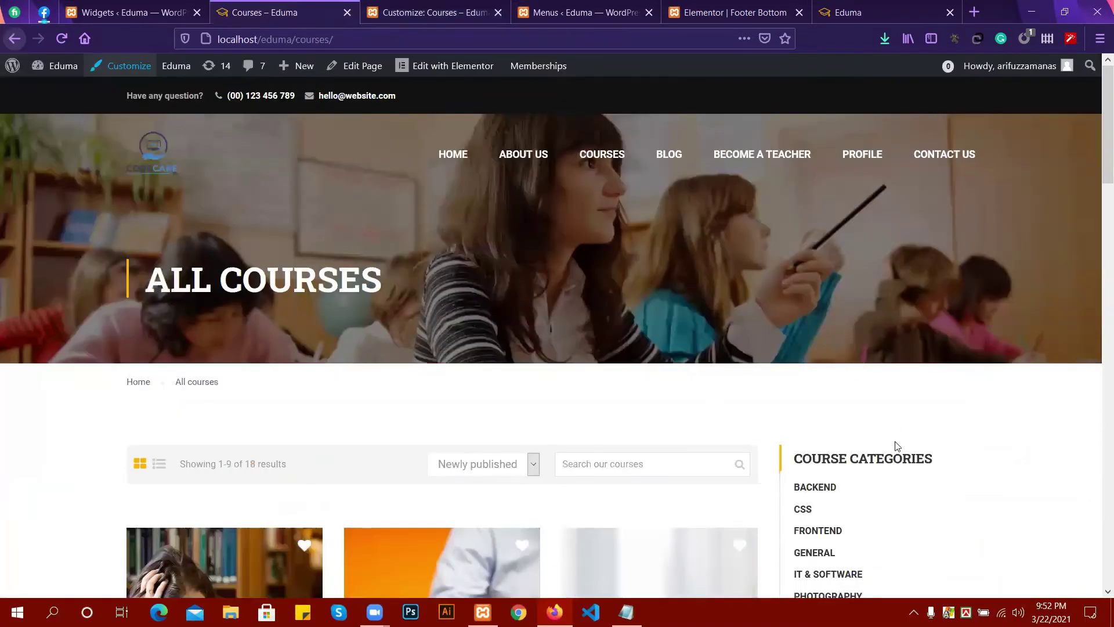
{"action": "left_click", "coordinate": [63, 39]}
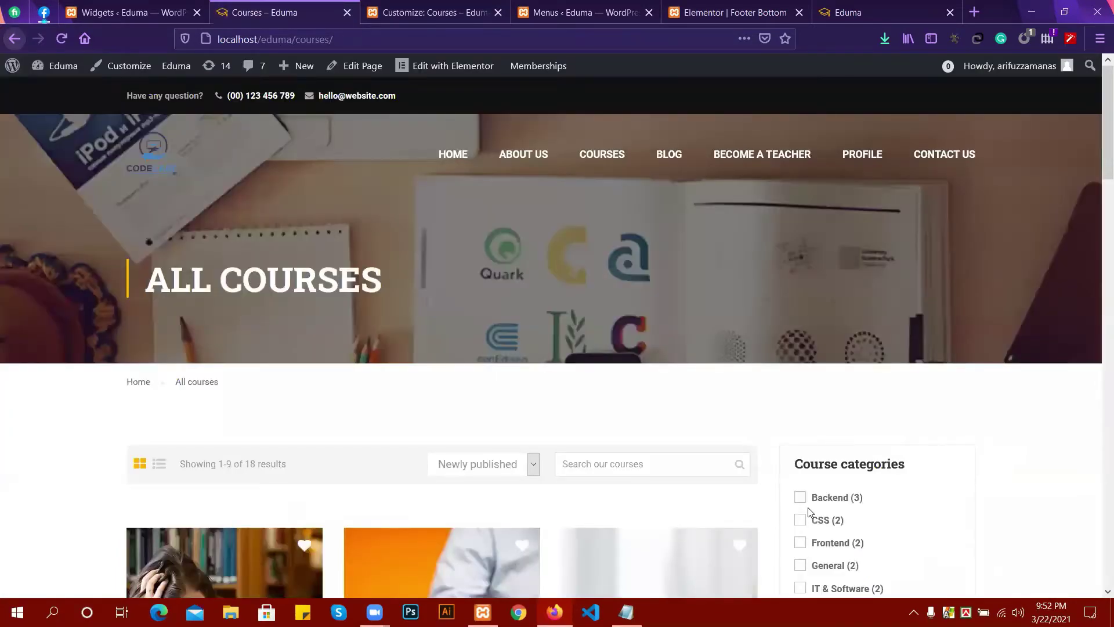
{"action": "scroll", "coordinate": [636, 269], "scroll_direction": "down", "scroll_amount": 3}
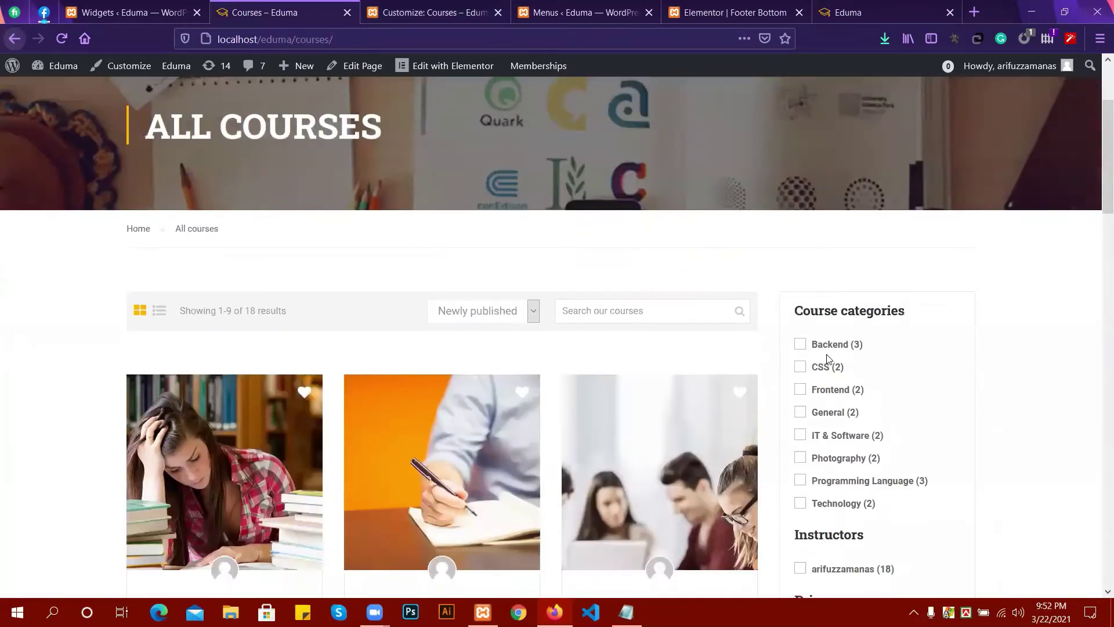
{"action": "scroll", "coordinate": [803, 359], "scroll_direction": "down", "scroll_amount": 5}
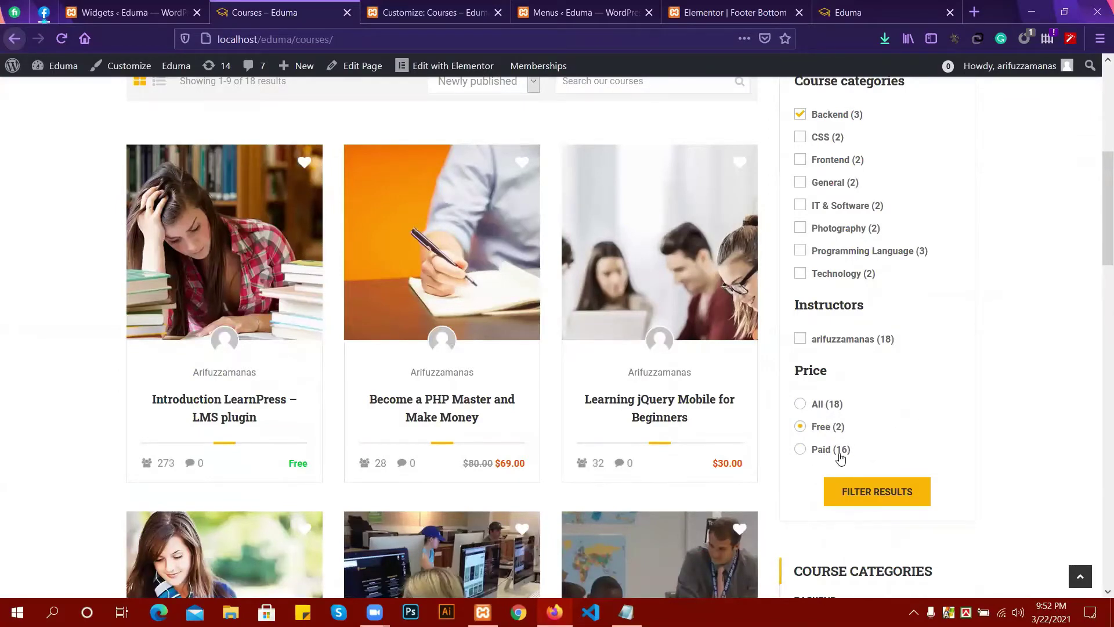
Filter the course list by the Free price only, narrowing the results to 2 courses.
{"action": "left_click", "coordinate": [891, 496]}
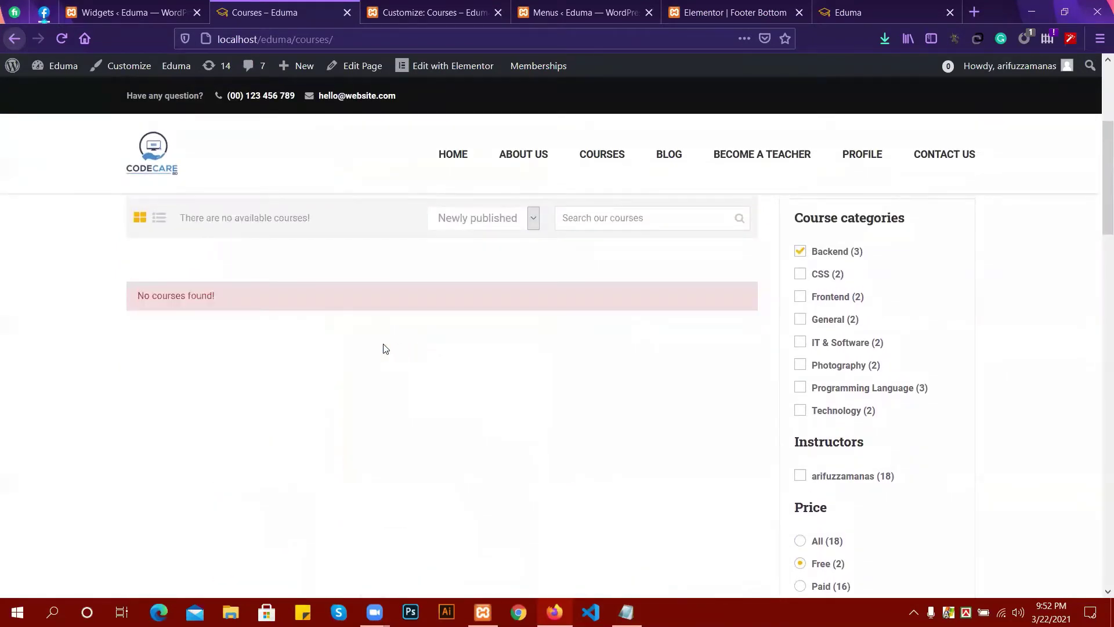
{"action": "scroll", "coordinate": [882, 441], "scroll_direction": "down", "scroll_amount": 2}
{"action": "scroll", "coordinate": [838, 435], "scroll_direction": "up", "scroll_amount": 2}
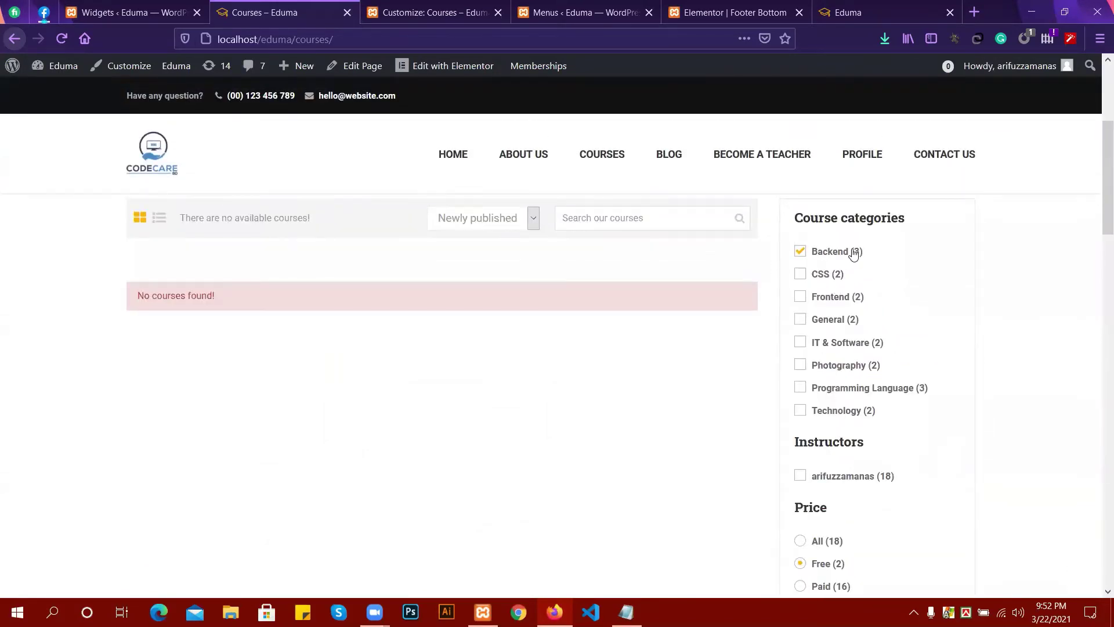
{"action": "scroll", "coordinate": [862, 268], "scroll_direction": "down", "scroll_amount": 2}
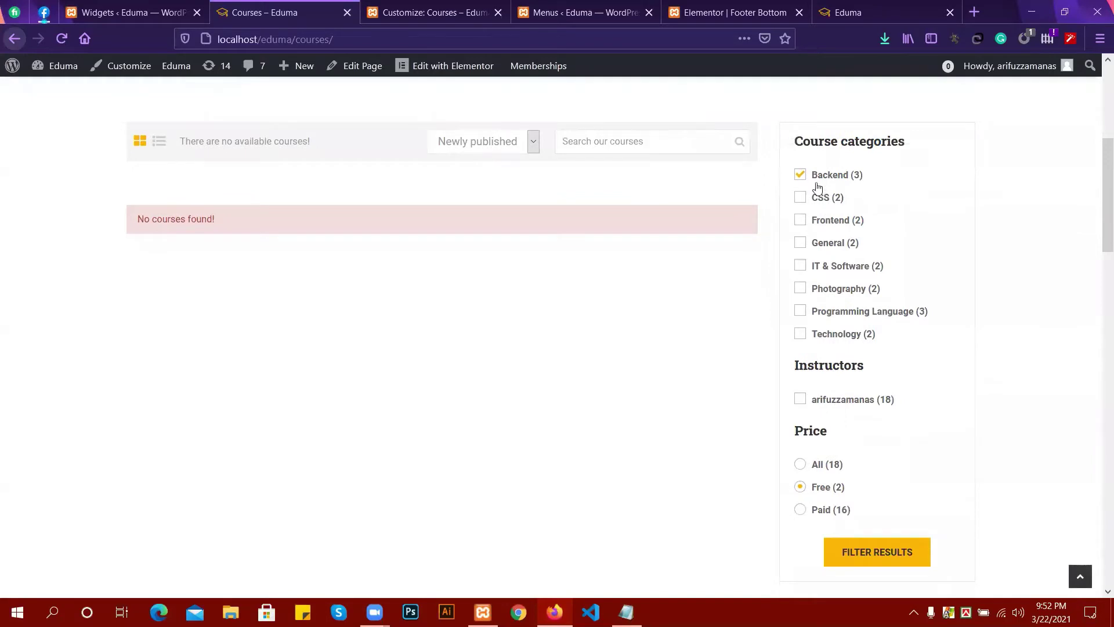
{"action": "left_click", "coordinate": [882, 572]}
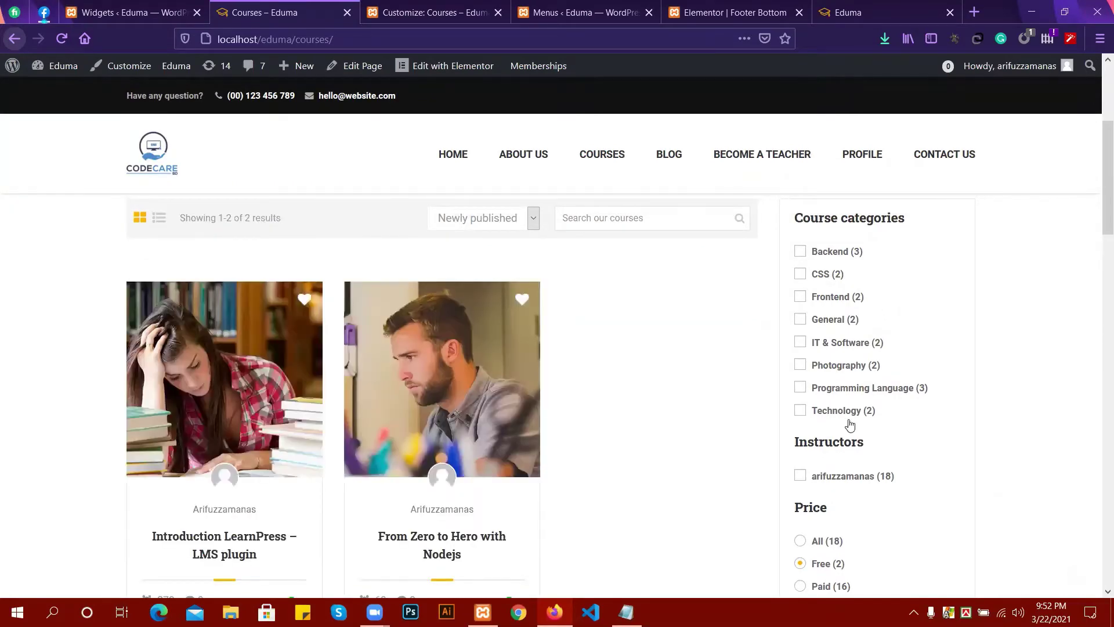
{"action": "scroll", "coordinate": [839, 404], "scroll_direction": "down", "scroll_amount": 3}
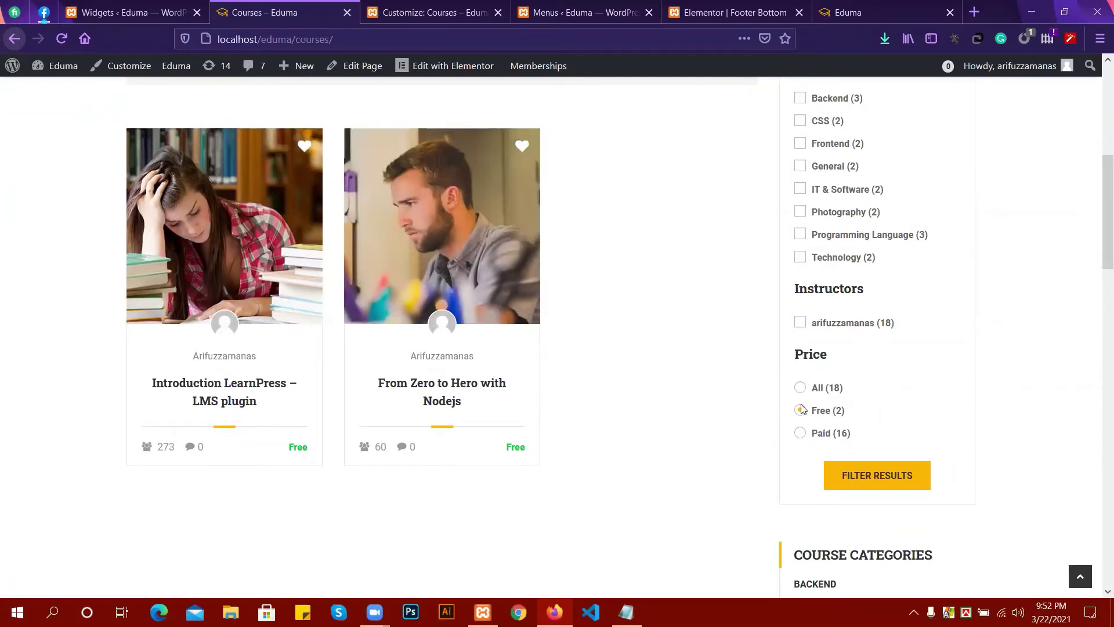
{"action": "scroll", "coordinate": [409, 310], "scroll_direction": "up", "scroll_amount": 6}
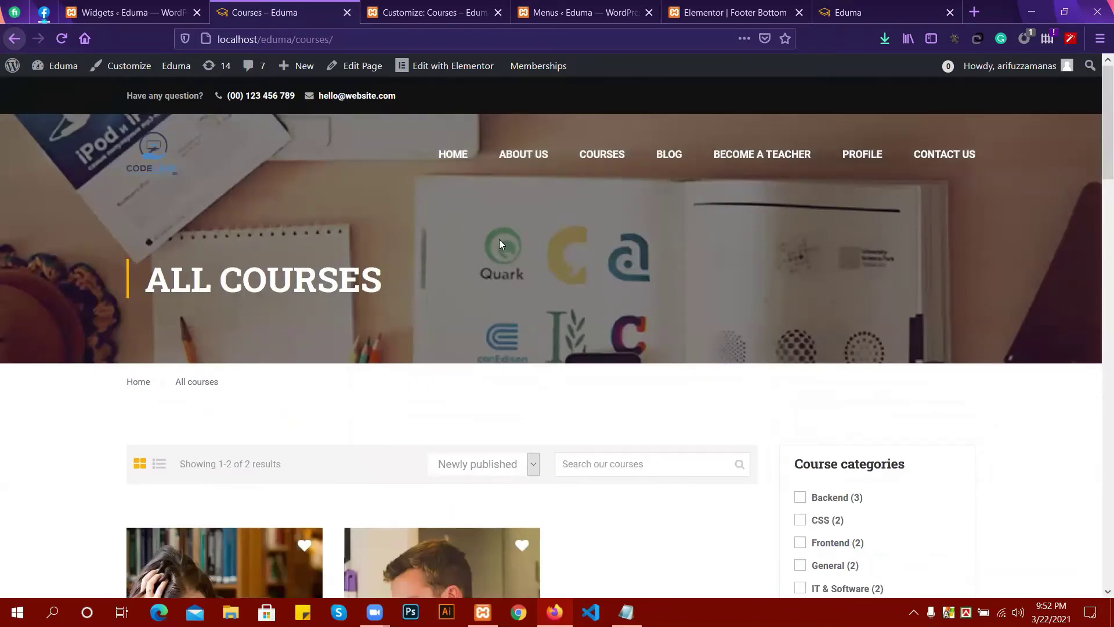
{"action": "scroll", "coordinate": [499, 239], "scroll_direction": "down", "scroll_amount": 3}
Open the Introduction LearnPress – LMS plugin course and review its Free price, video and warnings.
{"action": "left_click", "coordinate": [301, 430]}
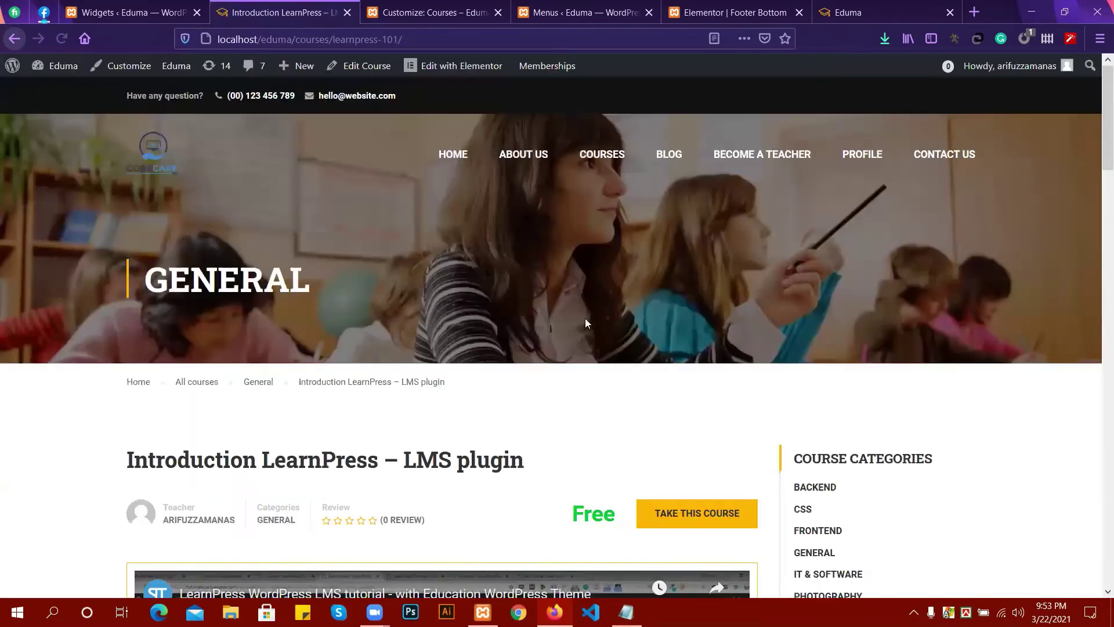
{"action": "scroll", "coordinate": [712, 311], "scroll_direction": "down", "scroll_amount": 5}
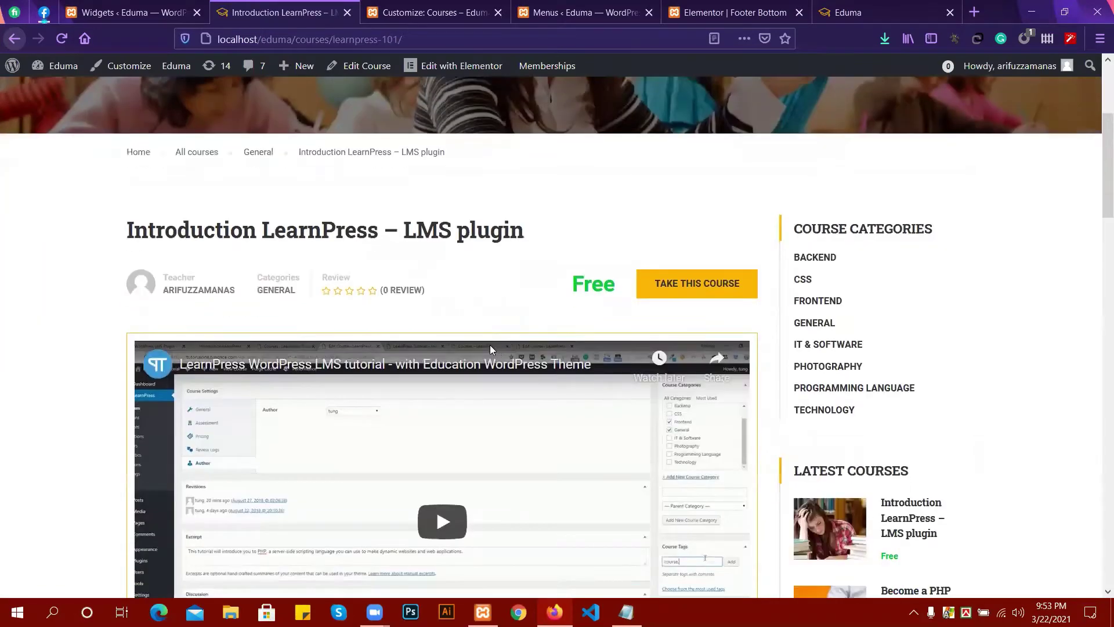
{"action": "scroll", "coordinate": [644, 219], "scroll_direction": "down", "scroll_amount": 4}
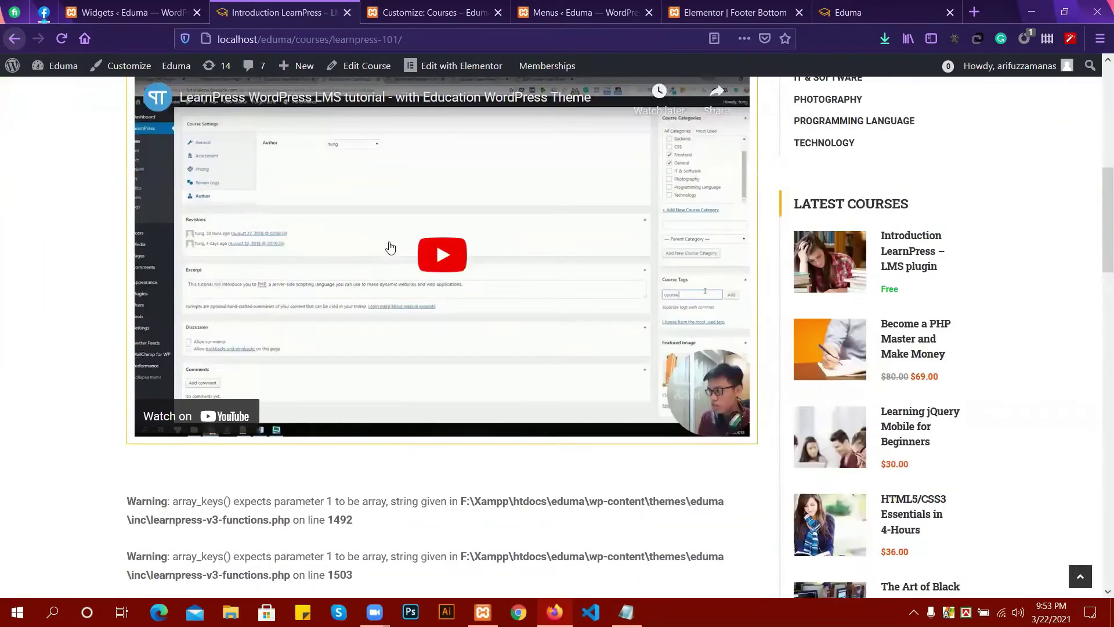
{"action": "scroll", "coordinate": [390, 248], "scroll_direction": "down", "scroll_amount": 3}
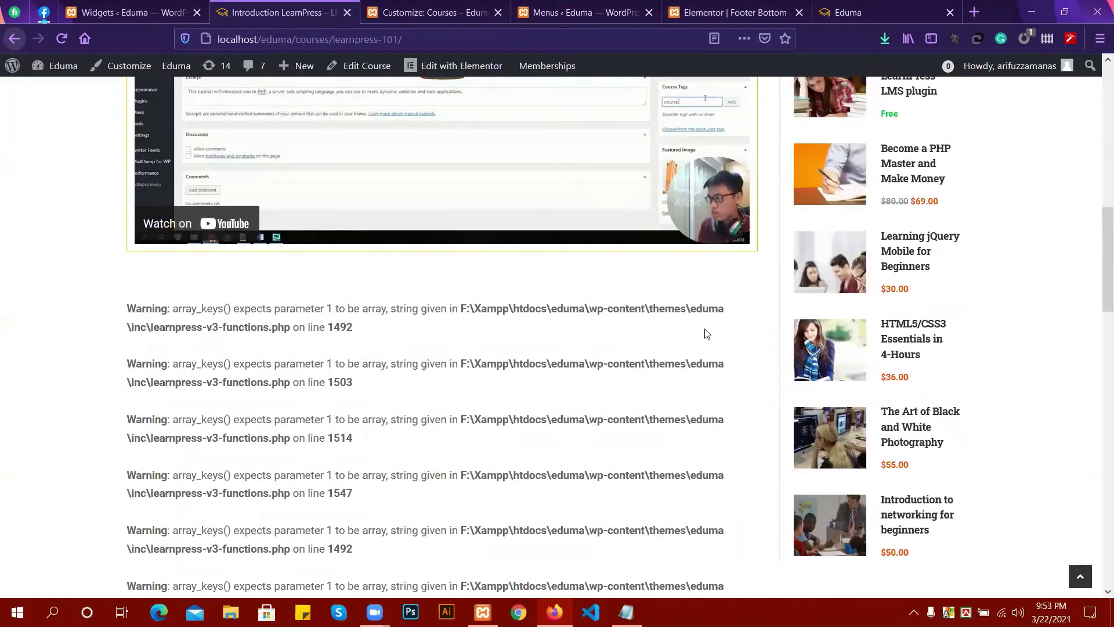
{"action": "scroll", "coordinate": [431, 269], "scroll_direction": "down", "scroll_amount": 6}
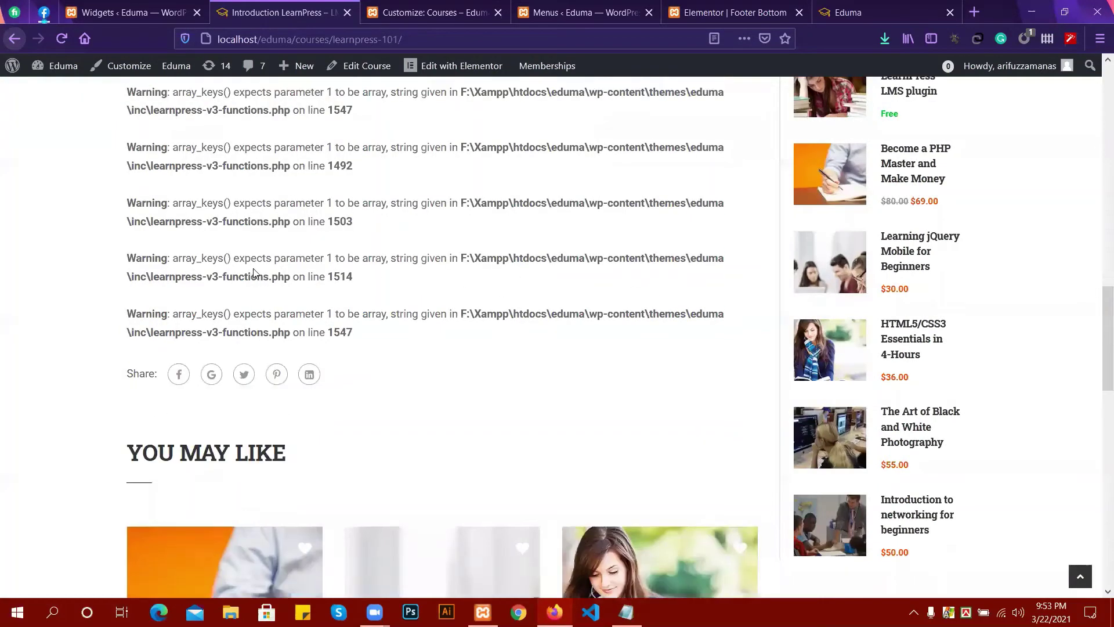
{"action": "scroll", "coordinate": [390, 317], "scroll_direction": "up", "scroll_amount": 6}
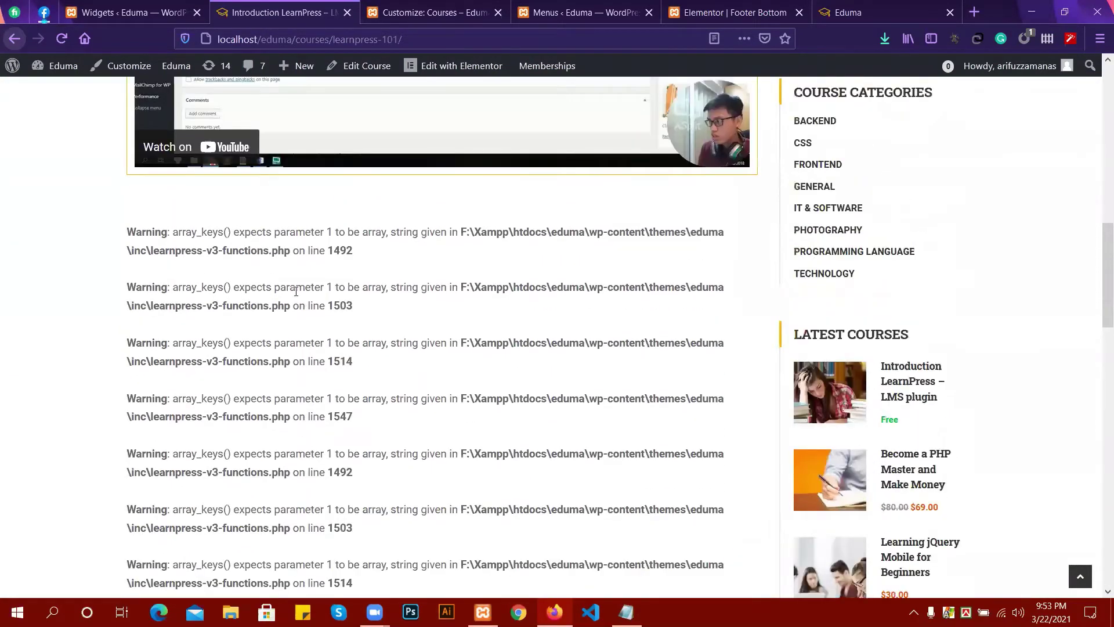
{"action": "scroll", "coordinate": [288, 281], "scroll_direction": "up", "scroll_amount": 2}
{"action": "scroll", "coordinate": [323, 357], "scroll_direction": "down", "scroll_amount": 7}
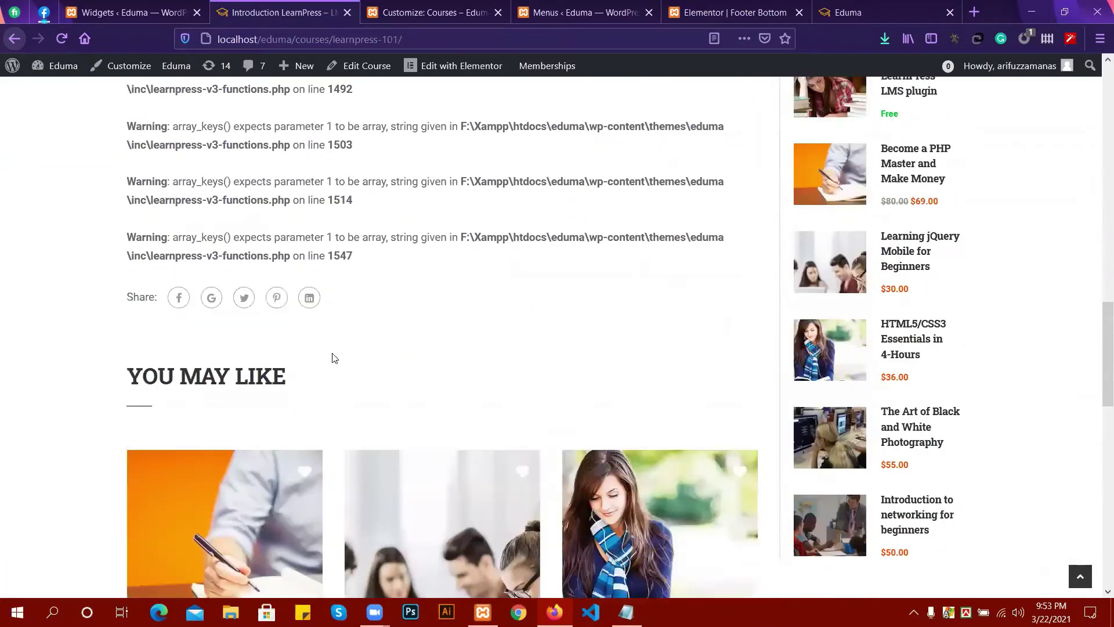
{"action": "scroll", "coordinate": [331, 356], "scroll_direction": "up", "scroll_amount": 5}
{"action": "scroll", "coordinate": [280, 335], "scroll_direction": "up", "scroll_amount": 5}
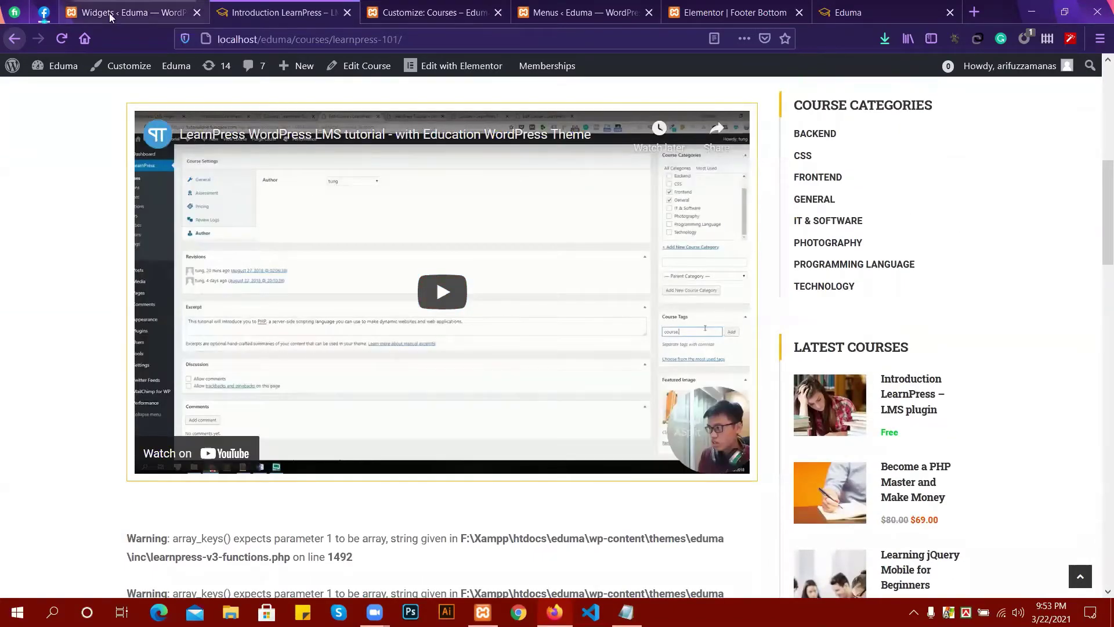
Return to the Customizer and open the Courses Single Pages settings.
{"action": "left_click", "coordinate": [385, 12]}
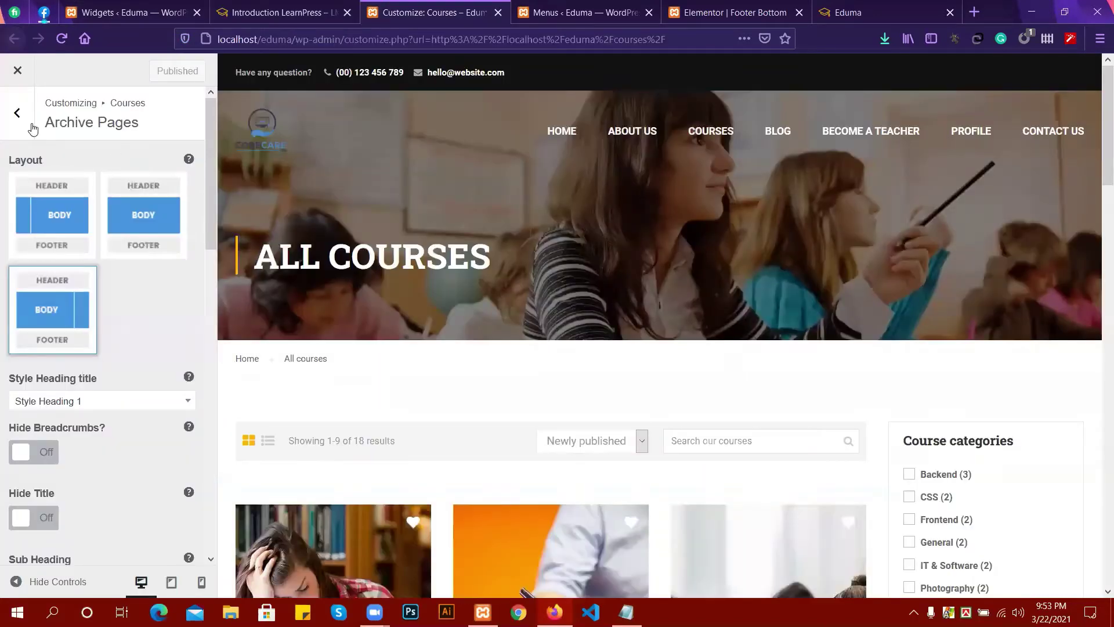
{"action": "left_click", "coordinate": [17, 113]}
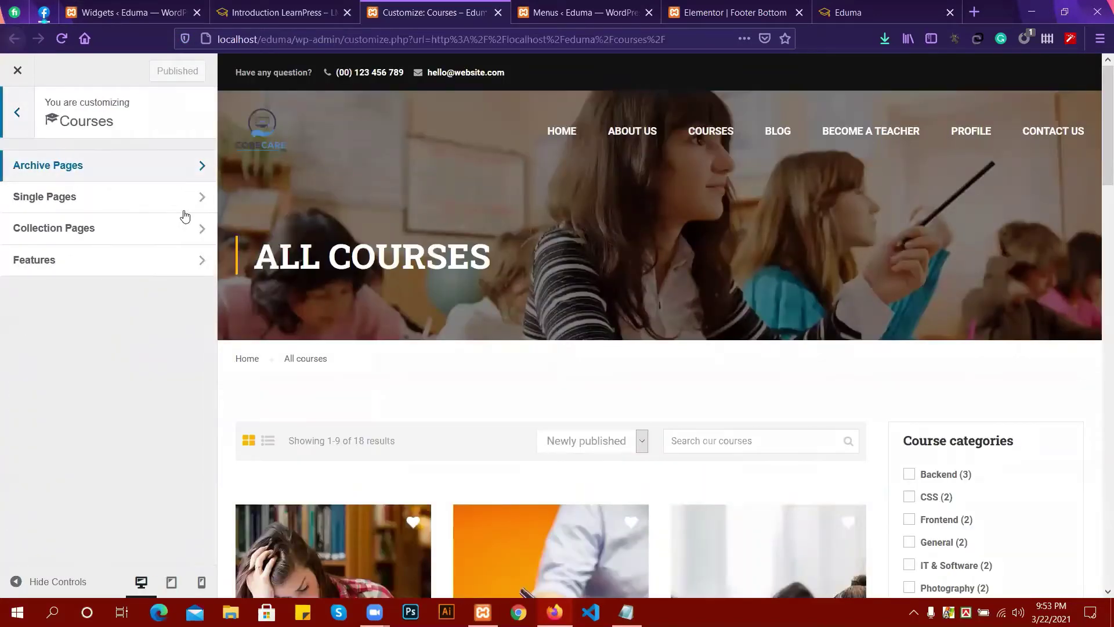
{"action": "left_click", "coordinate": [46, 198]}
{"action": "scroll", "coordinate": [102, 432], "scroll_direction": "down", "scroll_amount": 3}
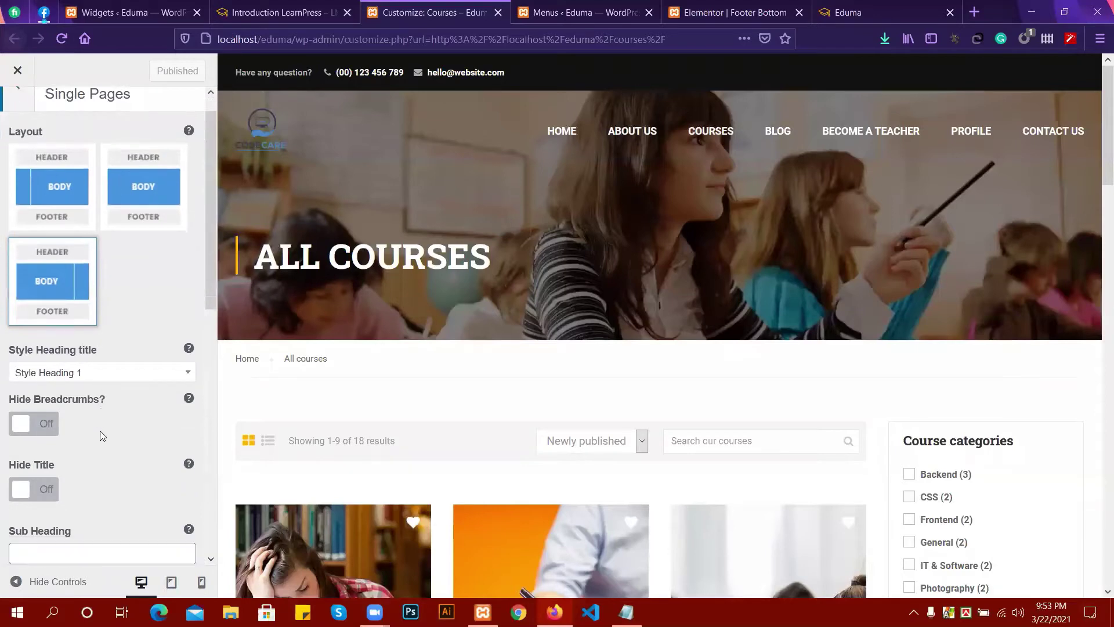
{"action": "scroll", "coordinate": [101, 435], "scroll_direction": "down", "scroll_amount": 7}
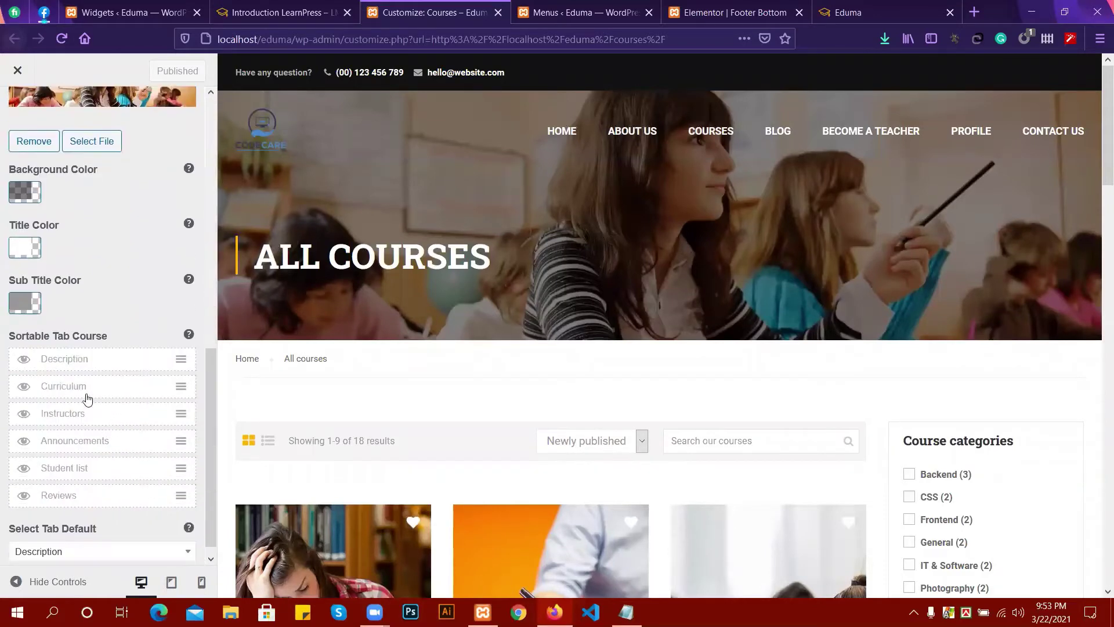
Show the Description, Curriculum, Instructors, Announcements and Reviews tabs and publish, leaving Student list hidden.
{"action": "left_click", "coordinate": [24, 359]}
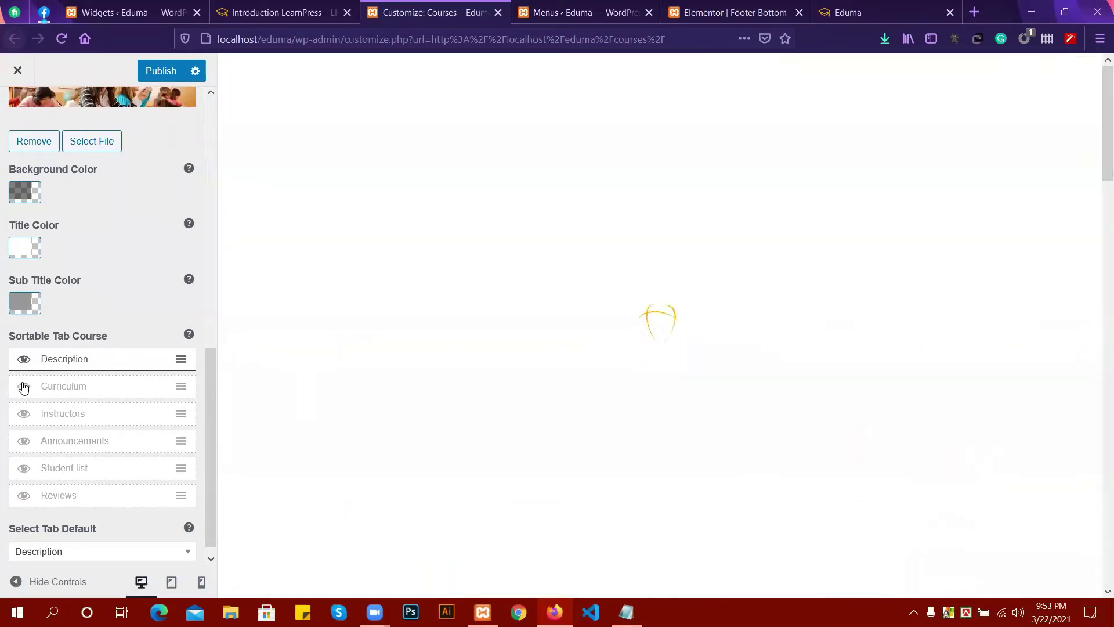
{"action": "left_click", "coordinate": [24, 386]}
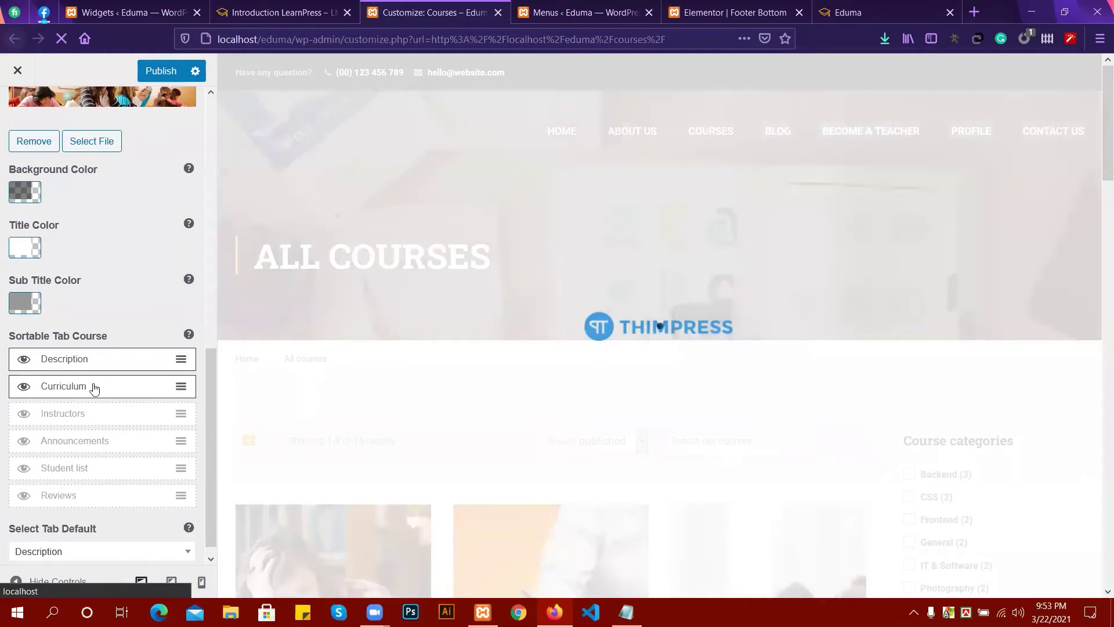
{"action": "left_click", "coordinate": [23, 416]}
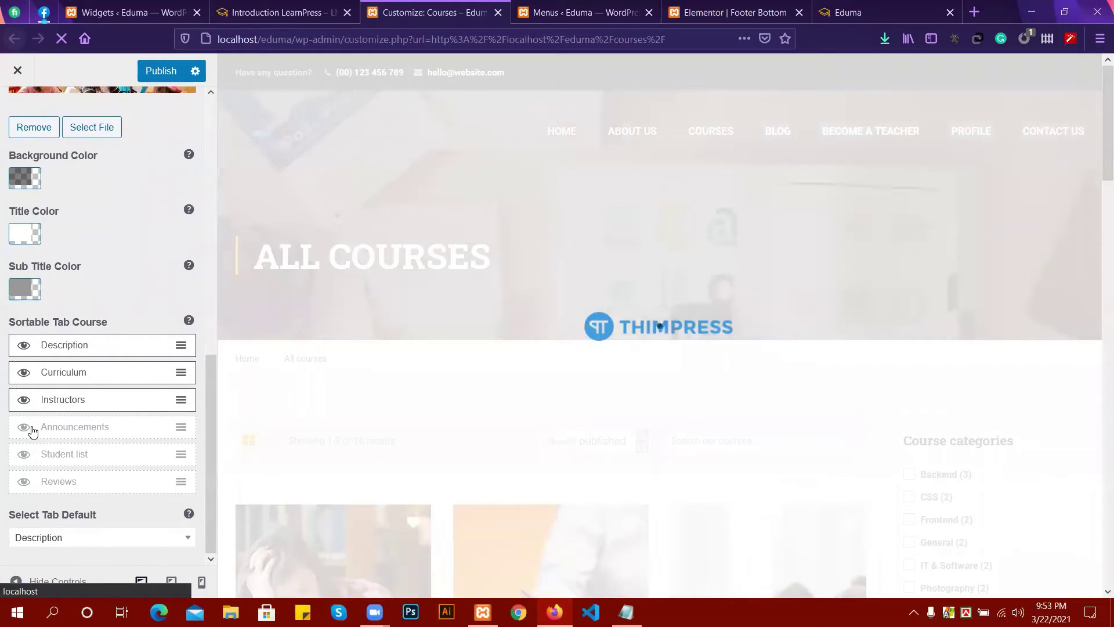
{"action": "left_click", "coordinate": [30, 428]}
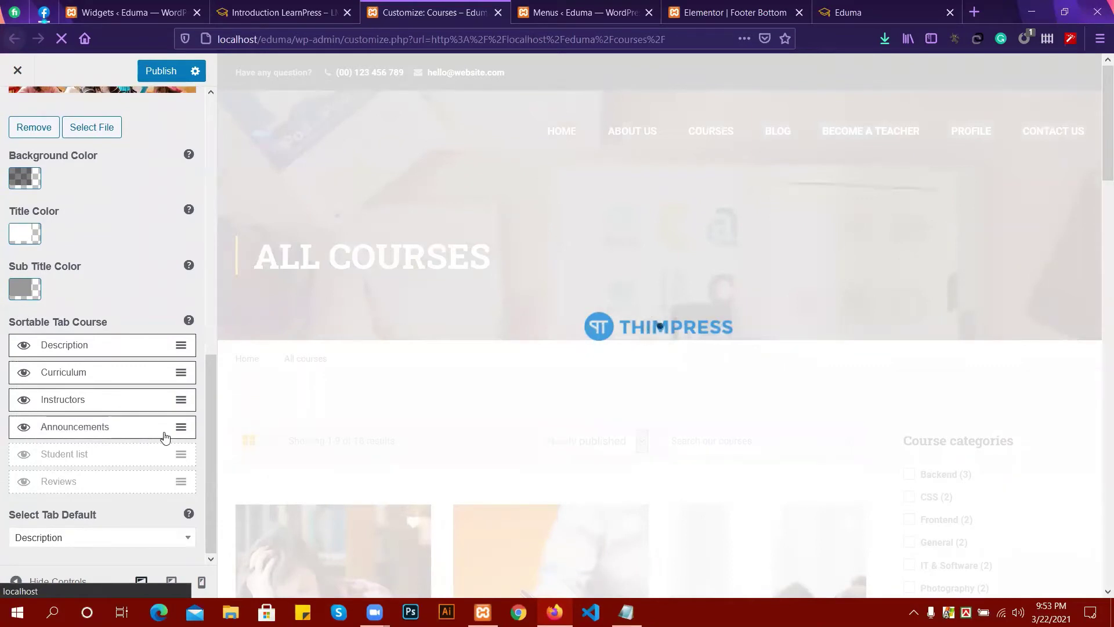
{"action": "left_click", "coordinate": [26, 482]}
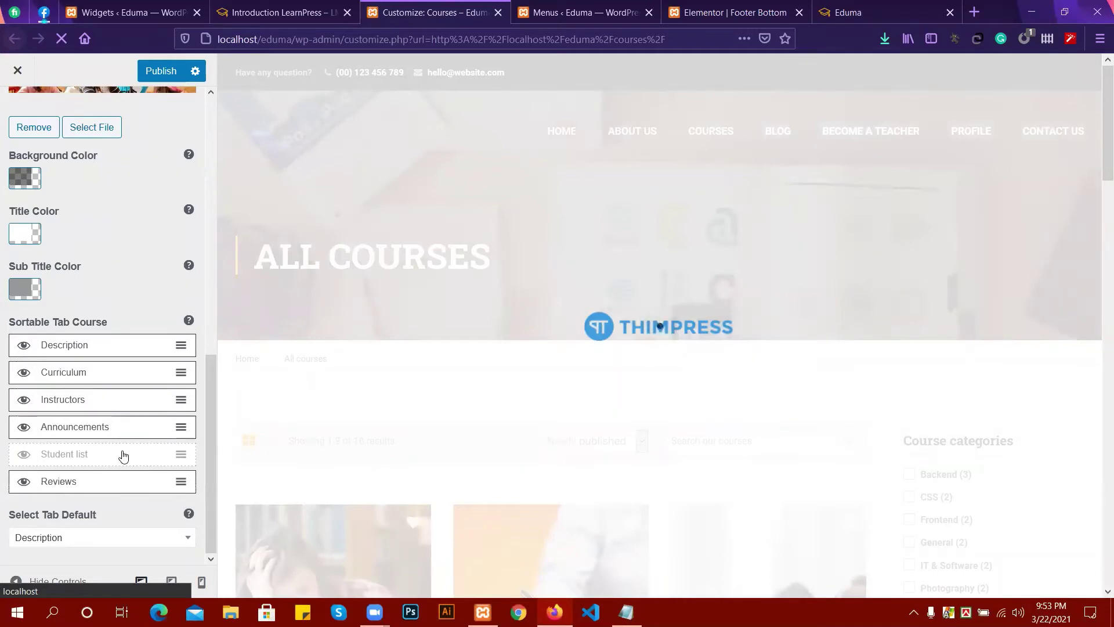
{"action": "left_click", "coordinate": [158, 74]}
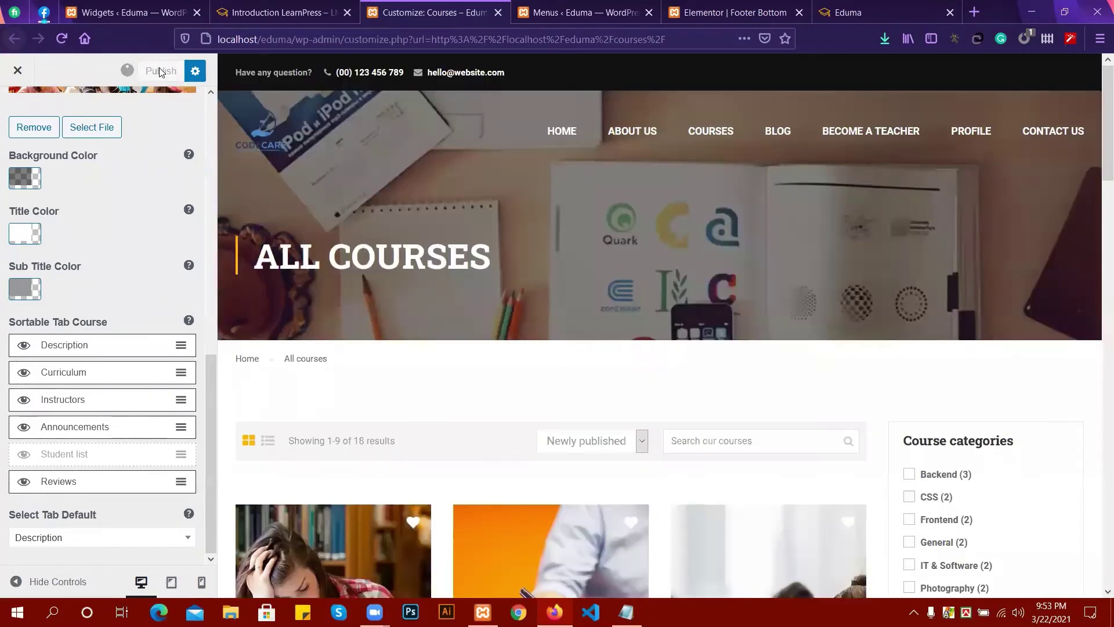
{"action": "scroll", "coordinate": [570, 179], "scroll_direction": "down", "scroll_amount": 3}
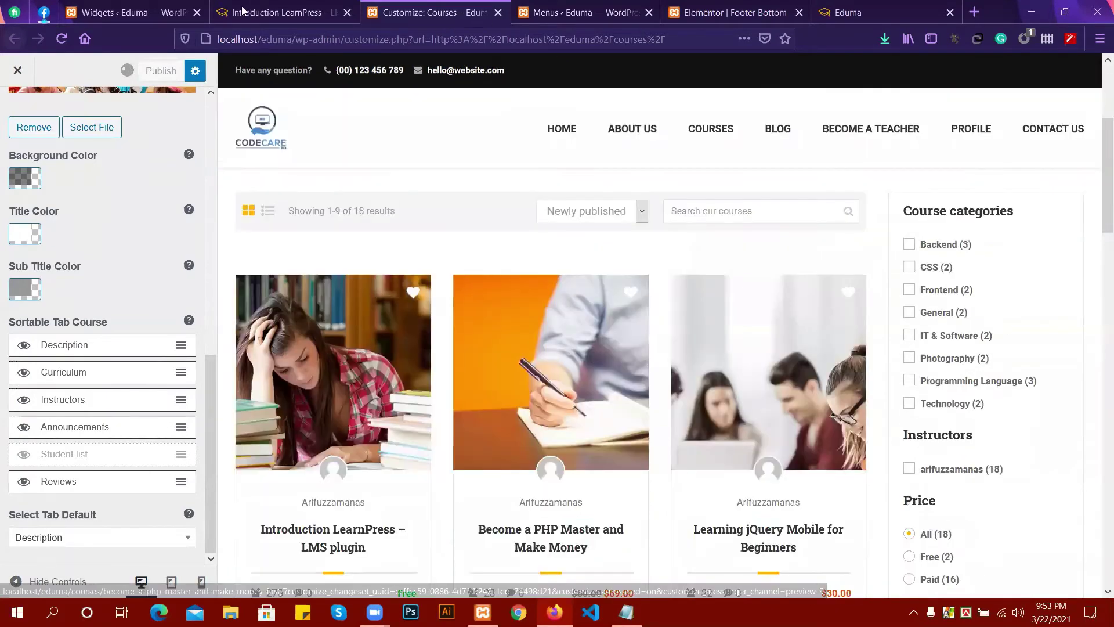
Reload the Introduction LearnPress course page and browse its Curriculum, Instructor and Reviews tabs.
{"action": "left_click", "coordinate": [243, 14]}
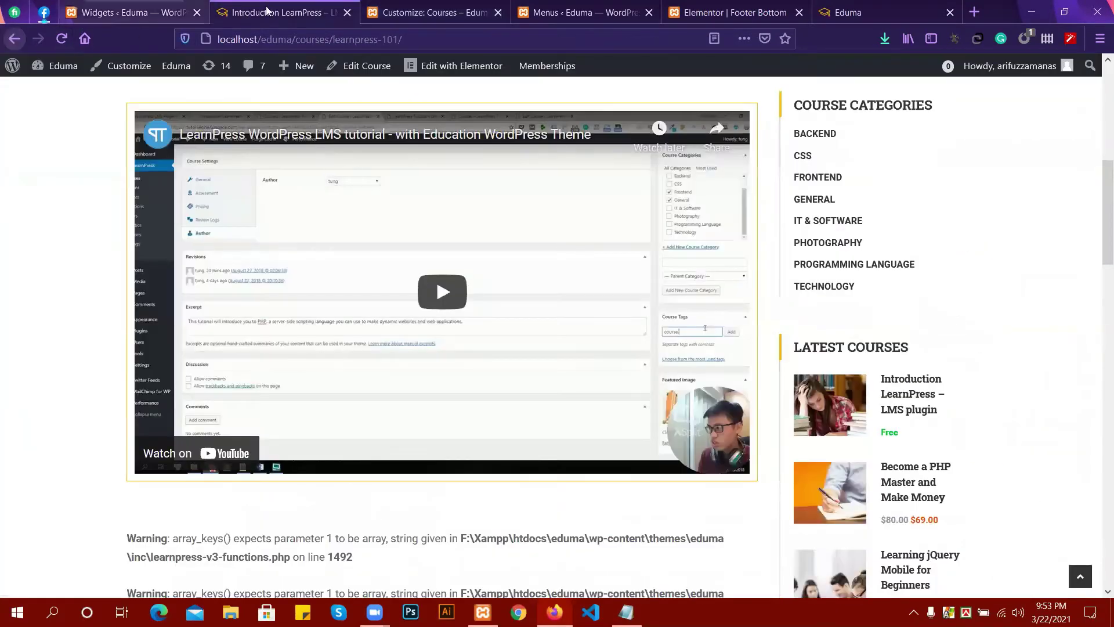
{"action": "left_click", "coordinate": [430, 12]}
{"action": "left_click", "coordinate": [288, 8]}
{"action": "left_click", "coordinate": [63, 36]}
{"action": "scroll", "coordinate": [323, 244], "scroll_direction": "down", "scroll_amount": 4}
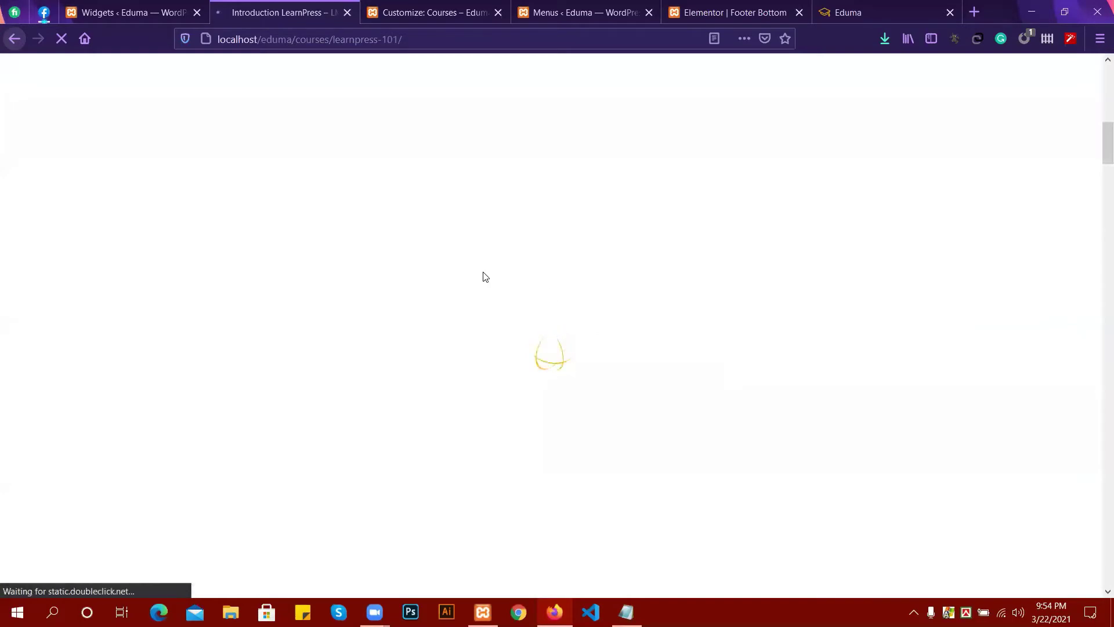
{"action": "scroll", "coordinate": [485, 277], "scroll_direction": "down", "scroll_amount": 1}
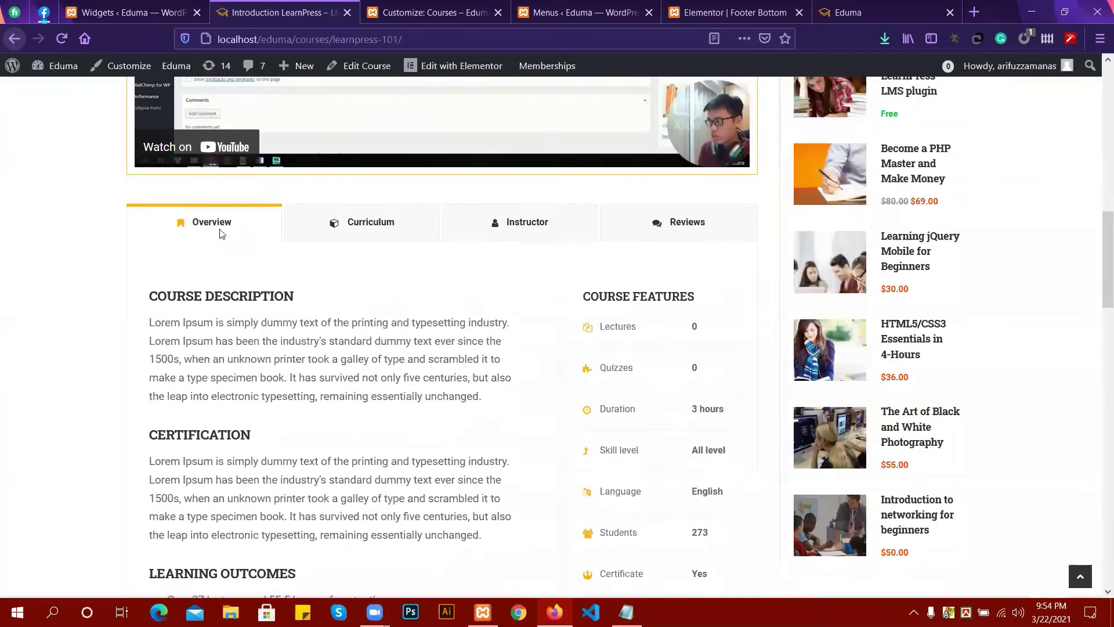
{"action": "left_click", "coordinate": [347, 229]}
{"action": "left_click", "coordinate": [540, 229]}
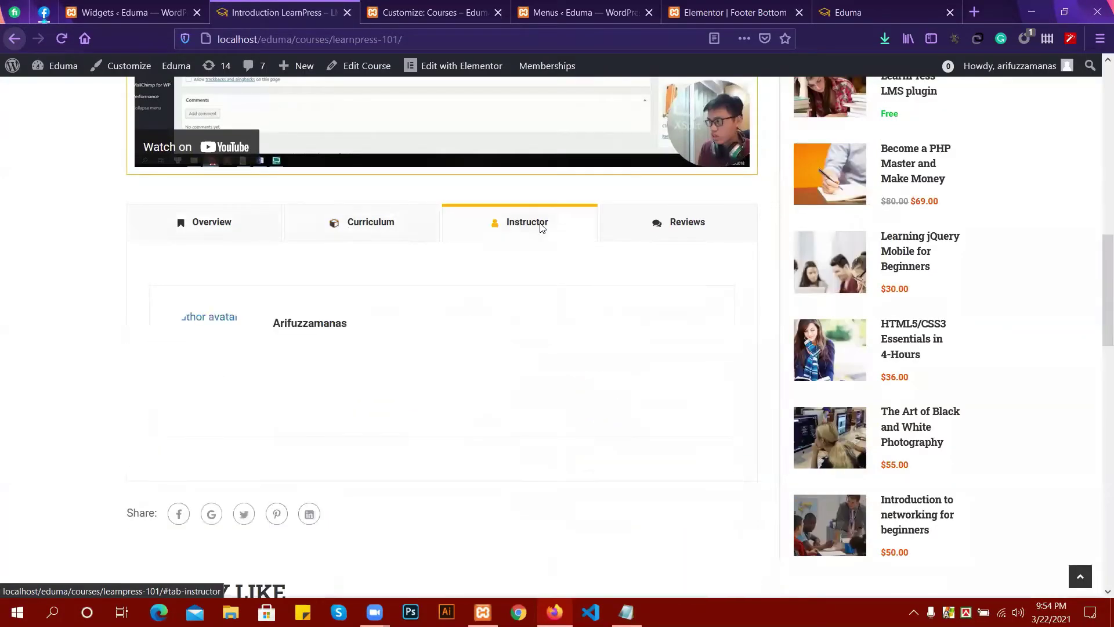
{"action": "left_click", "coordinate": [673, 228]}
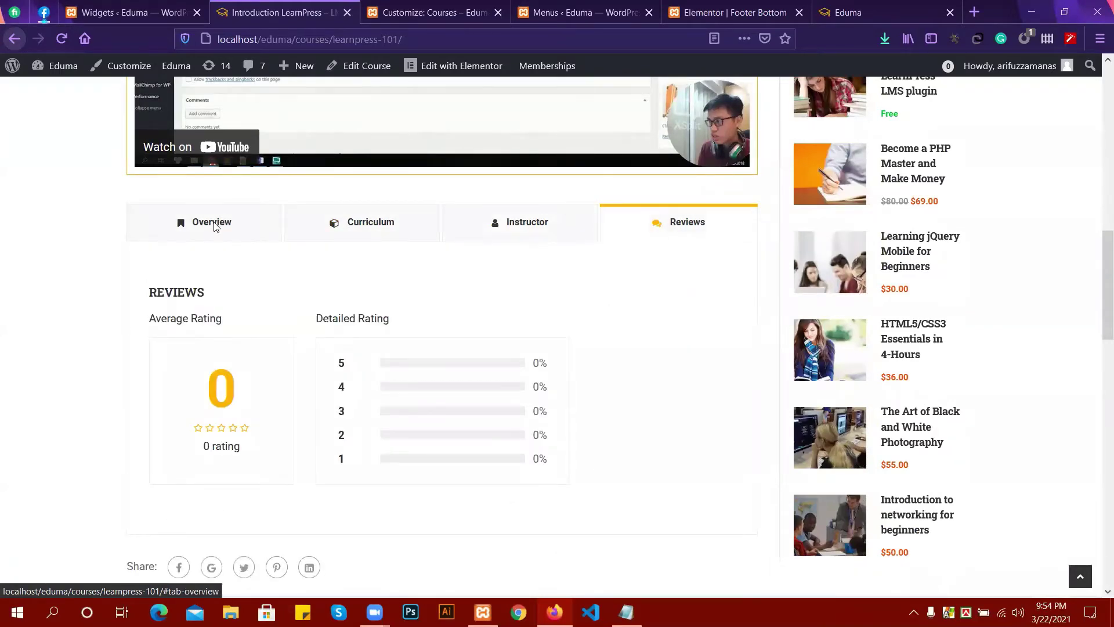
{"action": "left_click", "coordinate": [203, 222]}
After a trip to the customizer, recheck the course's Instructor, Reviews, Overview and Curriculum tabs.
{"action": "left_click", "coordinate": [392, 8]}
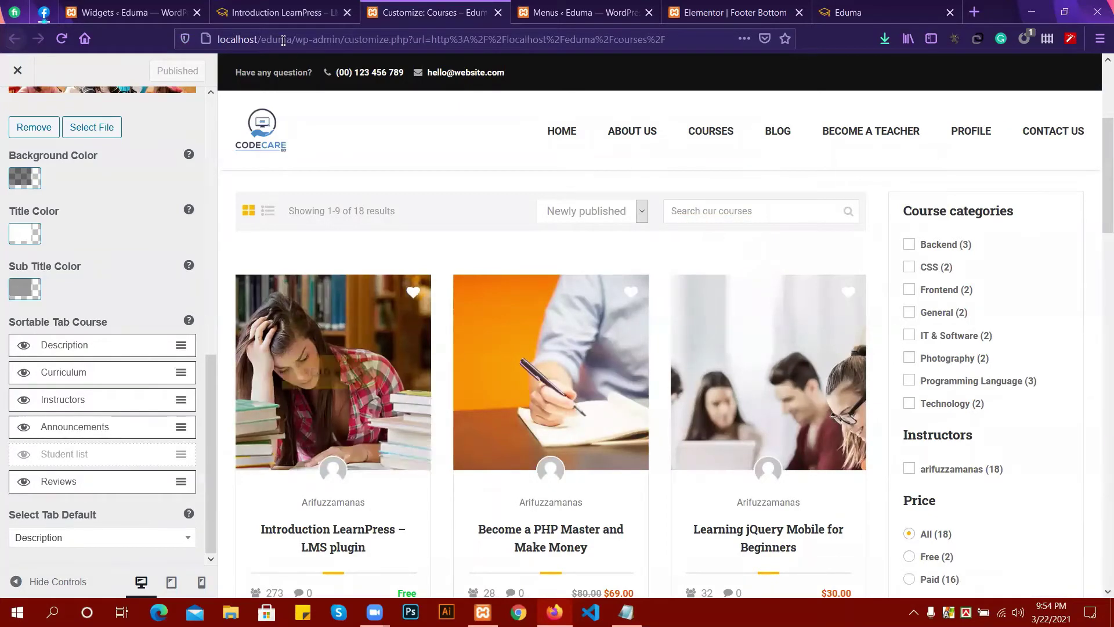
{"action": "left_click", "coordinate": [276, 22]}
{"action": "scroll", "coordinate": [306, 298], "scroll_direction": "up", "scroll_amount": 2}
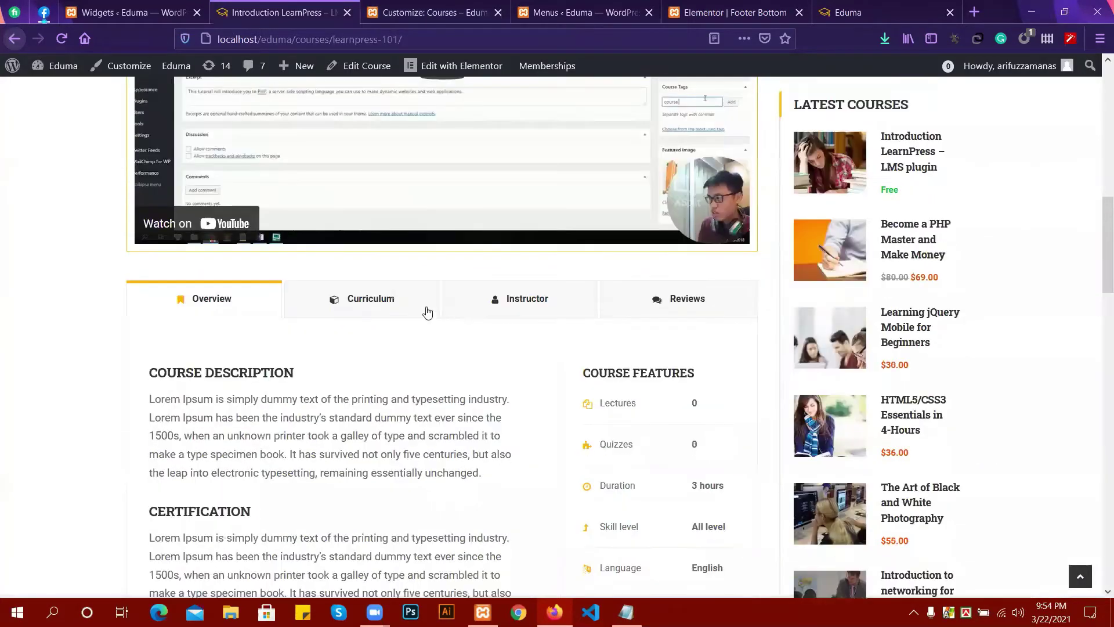
{"action": "left_click", "coordinate": [530, 298]}
{"action": "left_click", "coordinate": [673, 304]}
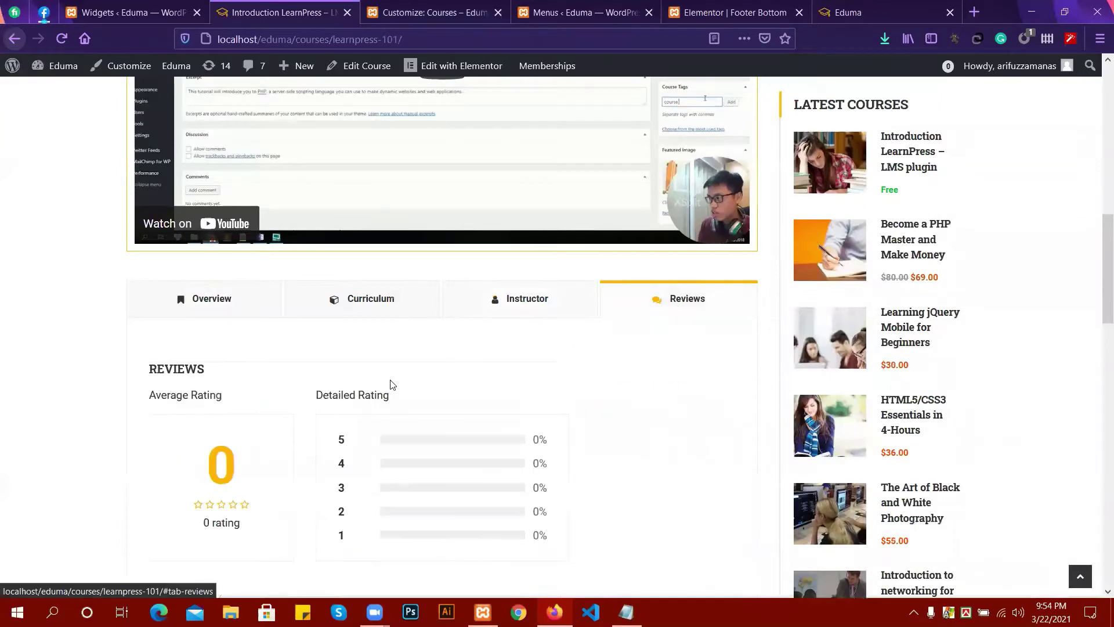
{"action": "scroll", "coordinate": [390, 385], "scroll_direction": "down", "scroll_amount": 7}
{"action": "scroll", "coordinate": [293, 343], "scroll_direction": "down", "scroll_amount": 5}
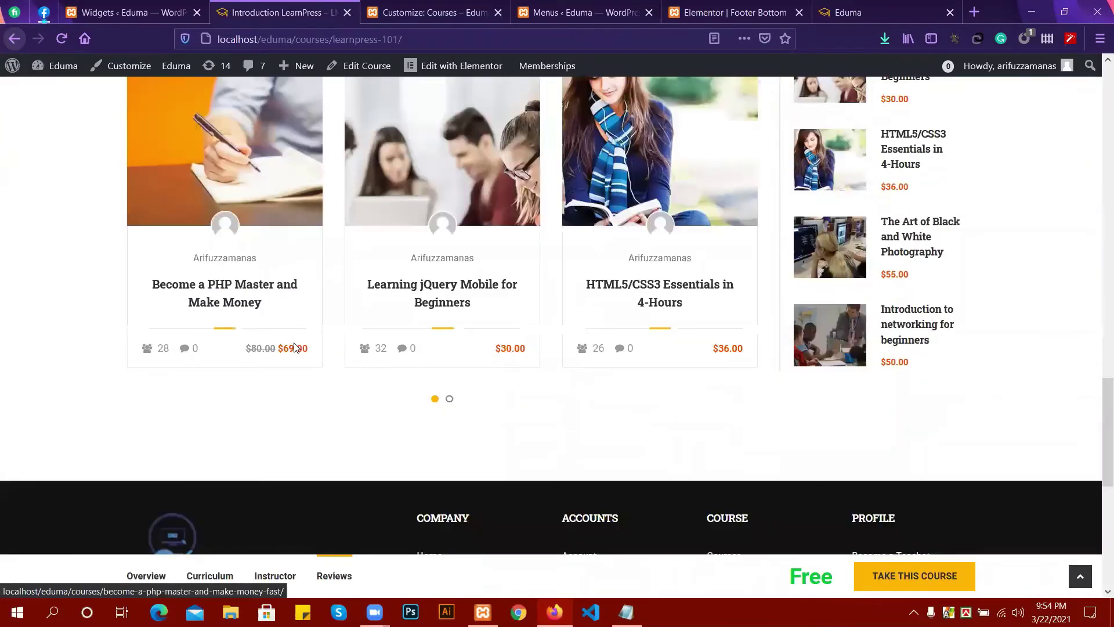
{"action": "scroll", "coordinate": [294, 348], "scroll_direction": "up", "scroll_amount": 3}
{"action": "scroll", "coordinate": [439, 291], "scroll_direction": "up", "scroll_amount": 7}
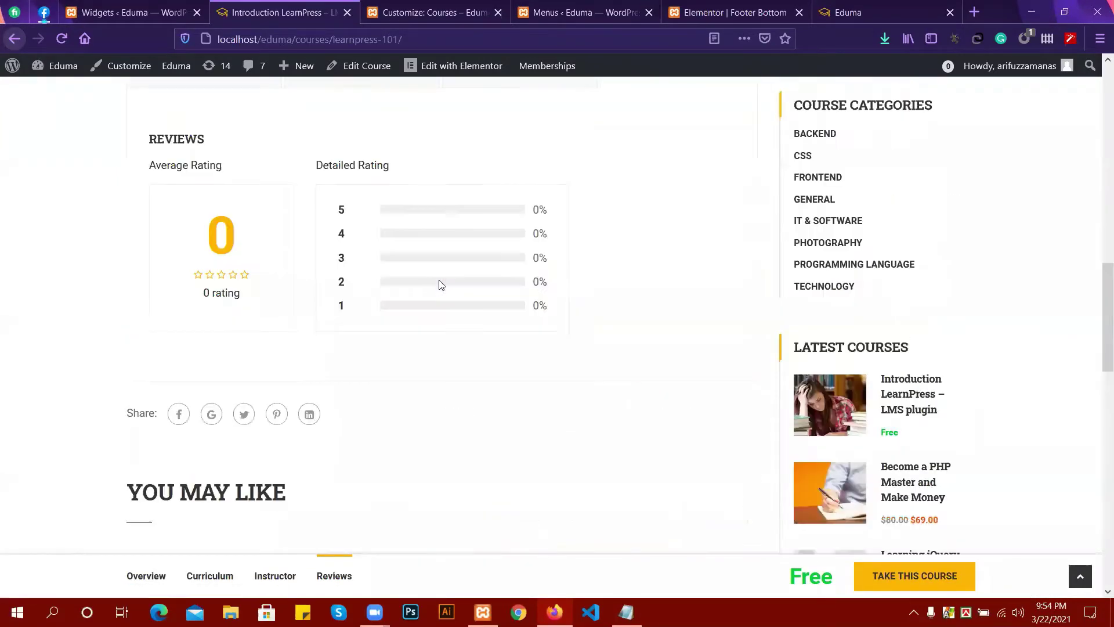
{"action": "scroll", "coordinate": [298, 267], "scroll_direction": "up", "scroll_amount": 5}
{"action": "scroll", "coordinate": [297, 273], "scroll_direction": "up", "scroll_amount": 5}
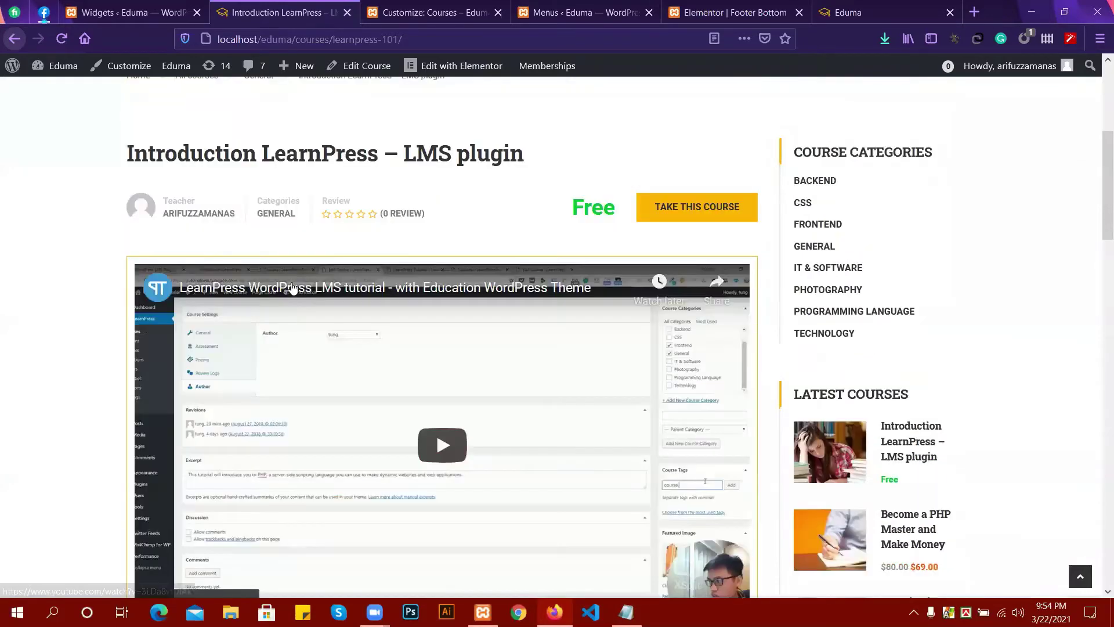
{"action": "scroll", "coordinate": [443, 341], "scroll_direction": "down", "scroll_amount": 1}
{"action": "scroll", "coordinate": [442, 340], "scroll_direction": "down", "scroll_amount": 4}
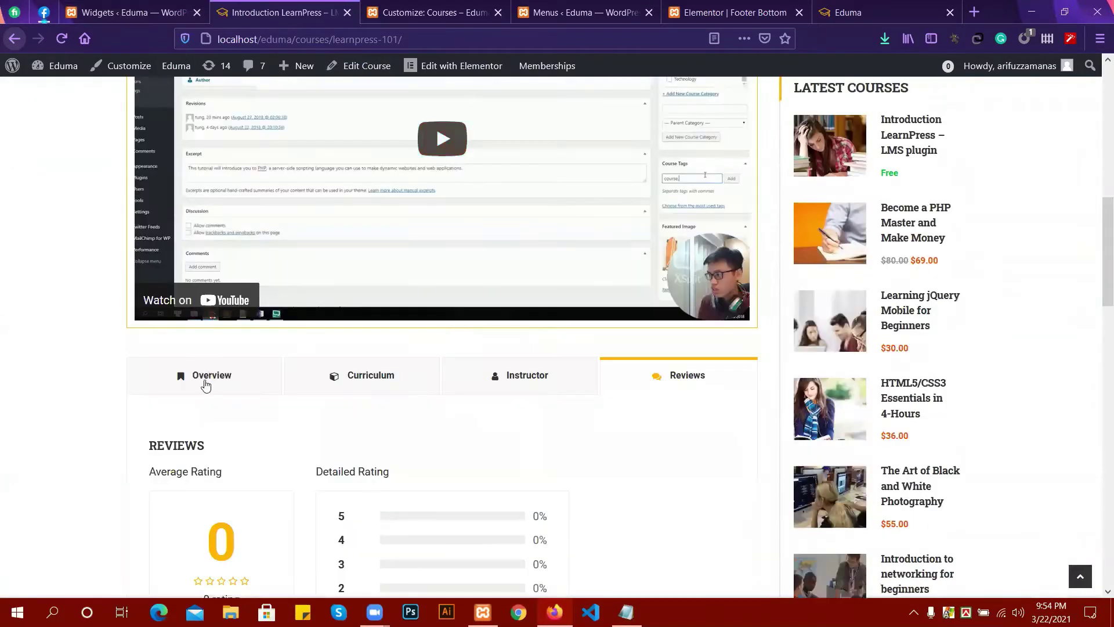
{"action": "left_click", "coordinate": [207, 383]}
{"action": "left_click", "coordinate": [312, 386]}
{"action": "left_click", "coordinate": [549, 397]}
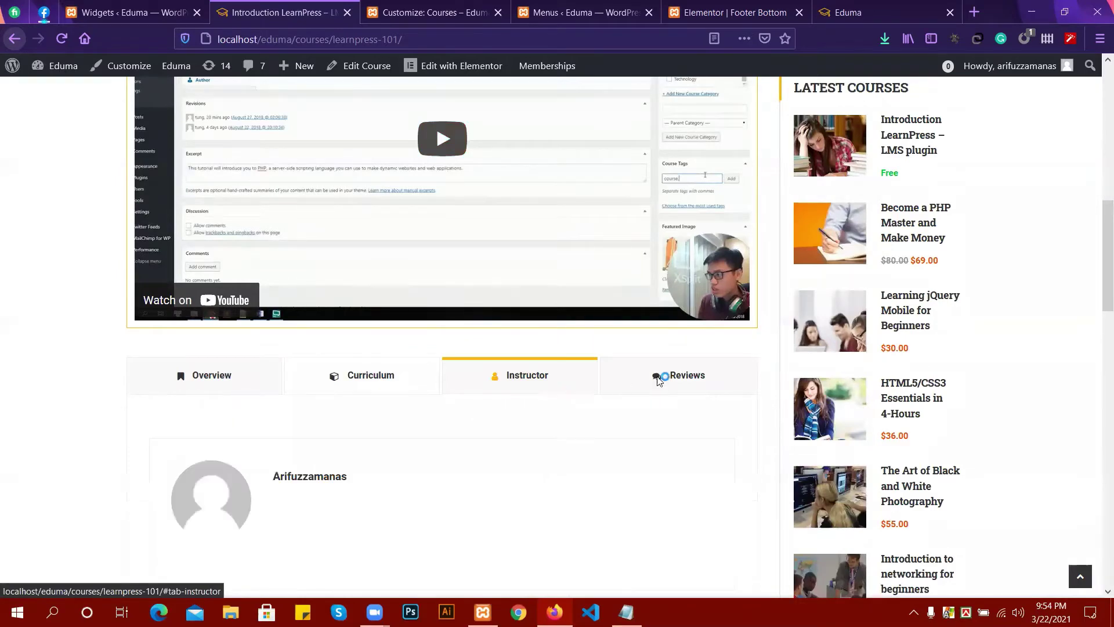
Visit the widgets admin page, then return to the customizer's course settings sections list.
{"action": "left_click", "coordinate": [141, 7]}
{"action": "left_click", "coordinate": [363, 7]}
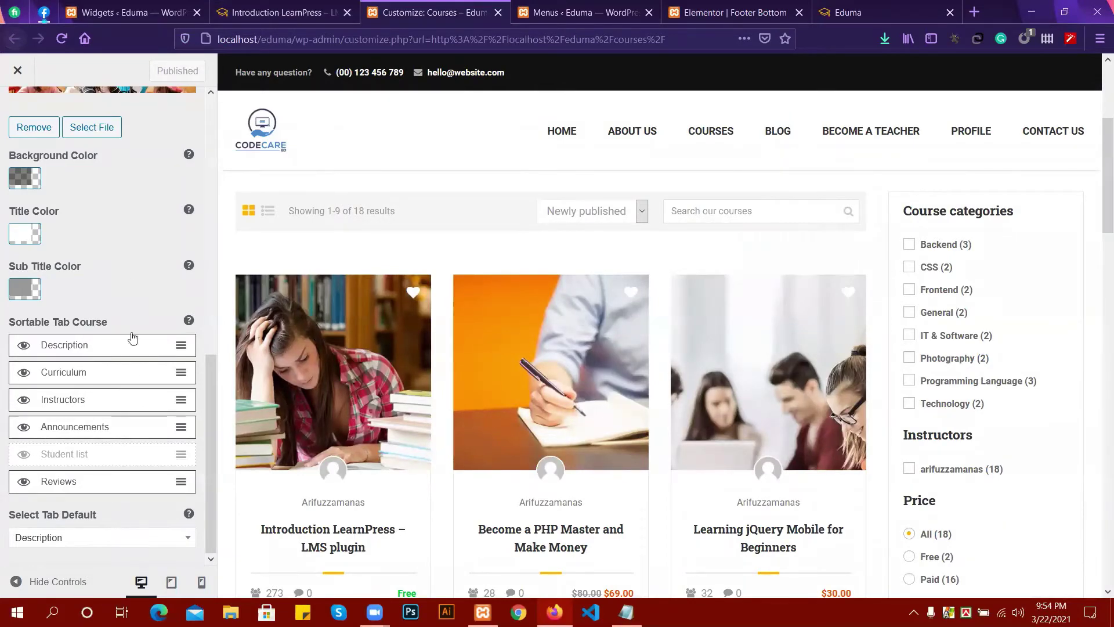
{"action": "scroll", "coordinate": [119, 208], "scroll_direction": "up", "scroll_amount": 5}
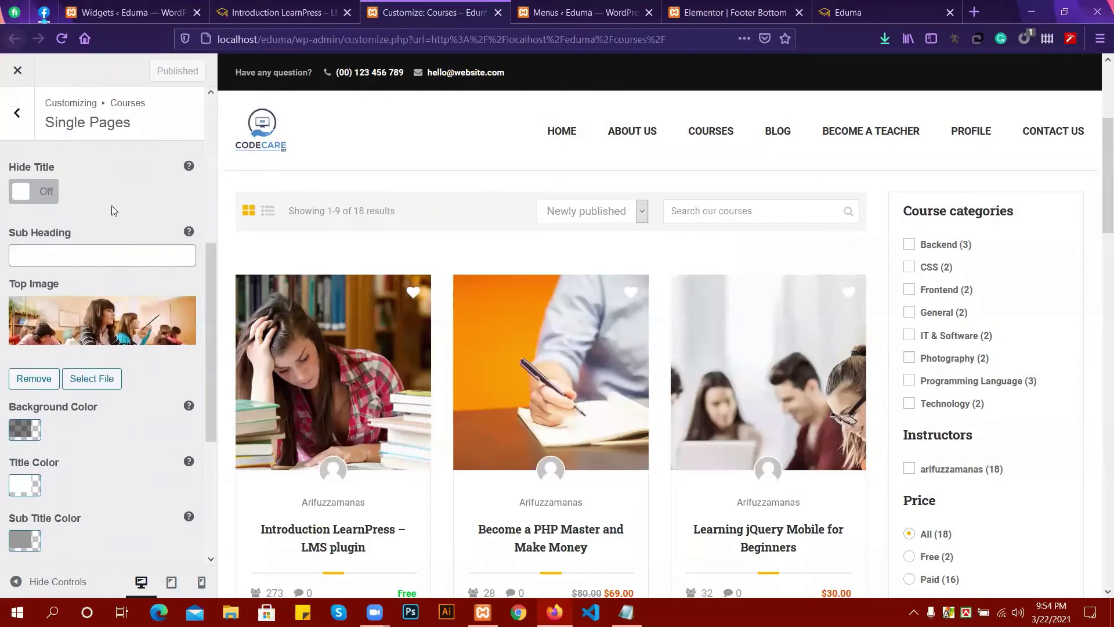
{"action": "left_click", "coordinate": [13, 121]}
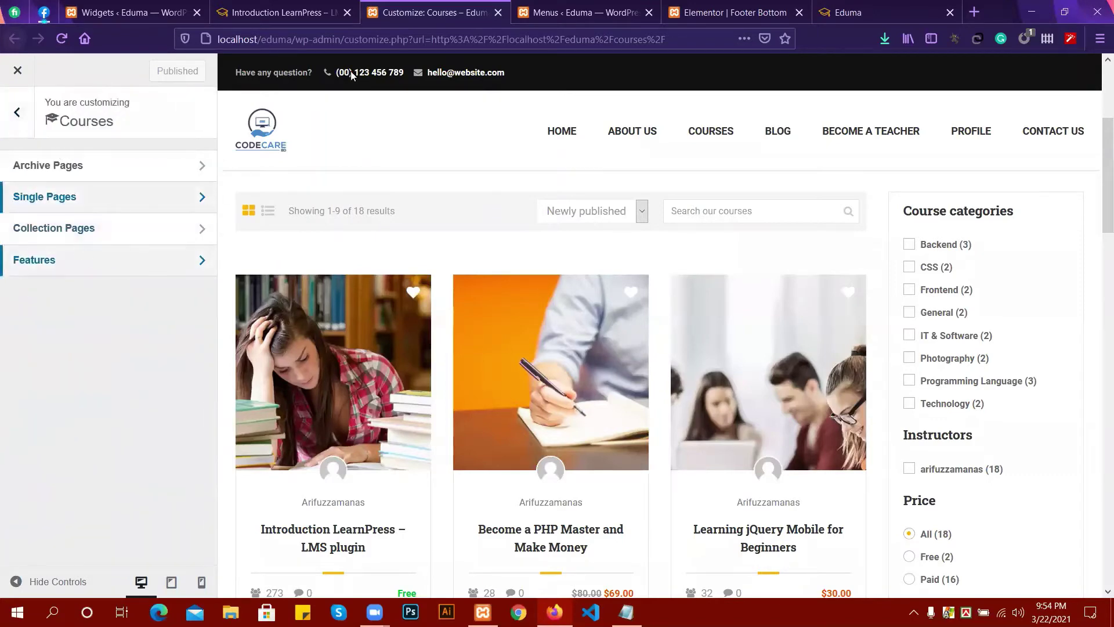
Reopen the Introduction LearnPress course page and show its Overview tab.
{"action": "left_click", "coordinate": [292, 7]}
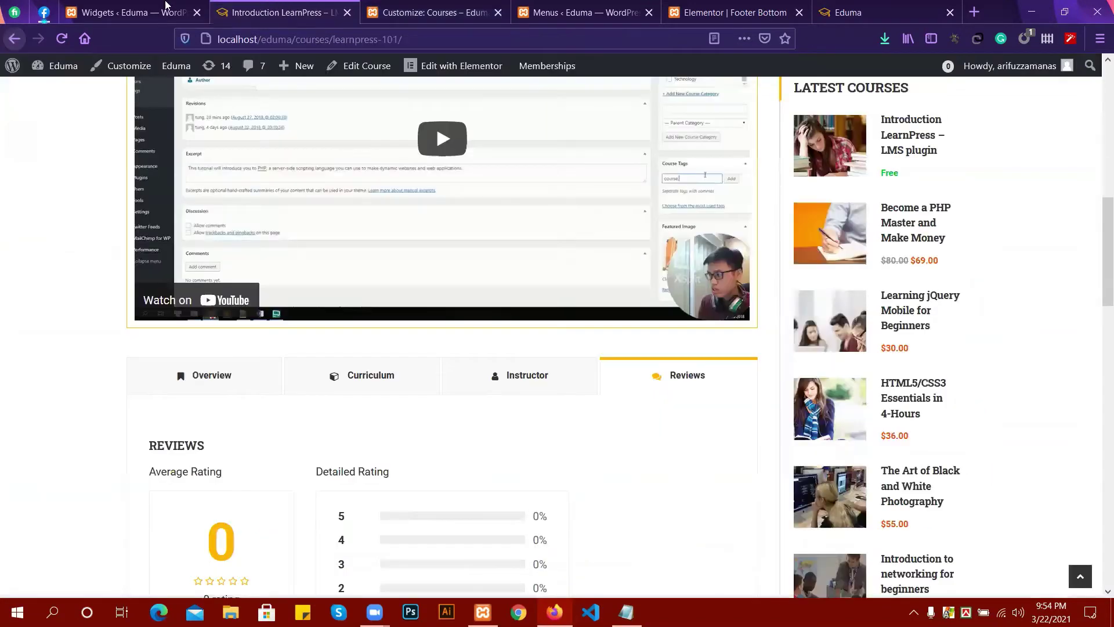
{"action": "left_click", "coordinate": [439, 8]}
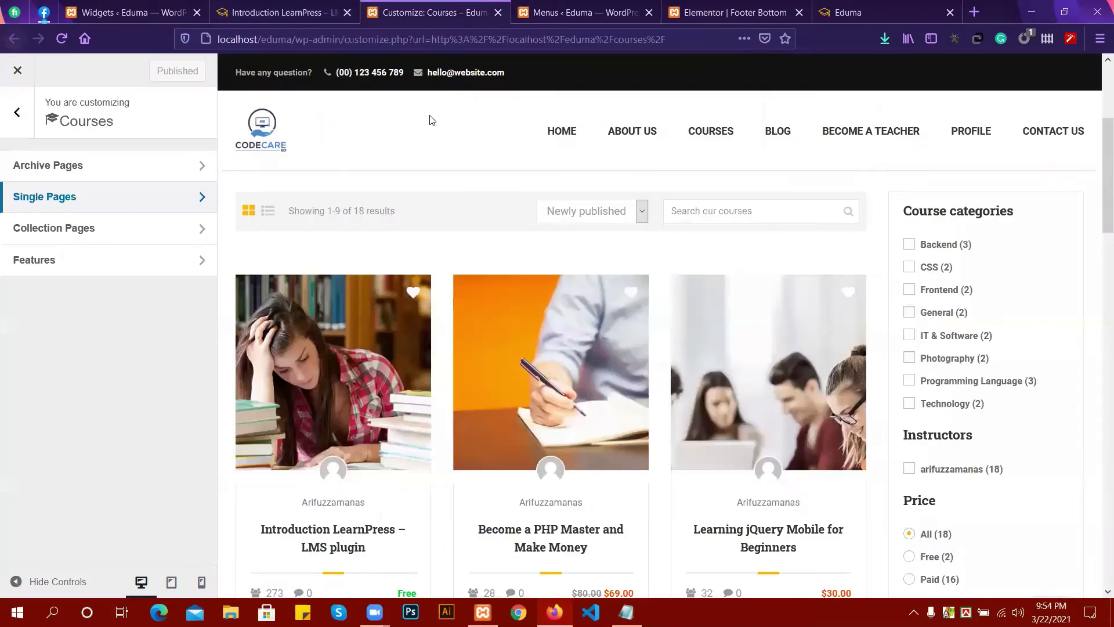
{"action": "left_click", "coordinate": [295, 7]}
{"action": "scroll", "coordinate": [545, 260], "scroll_direction": "up", "scroll_amount": 5}
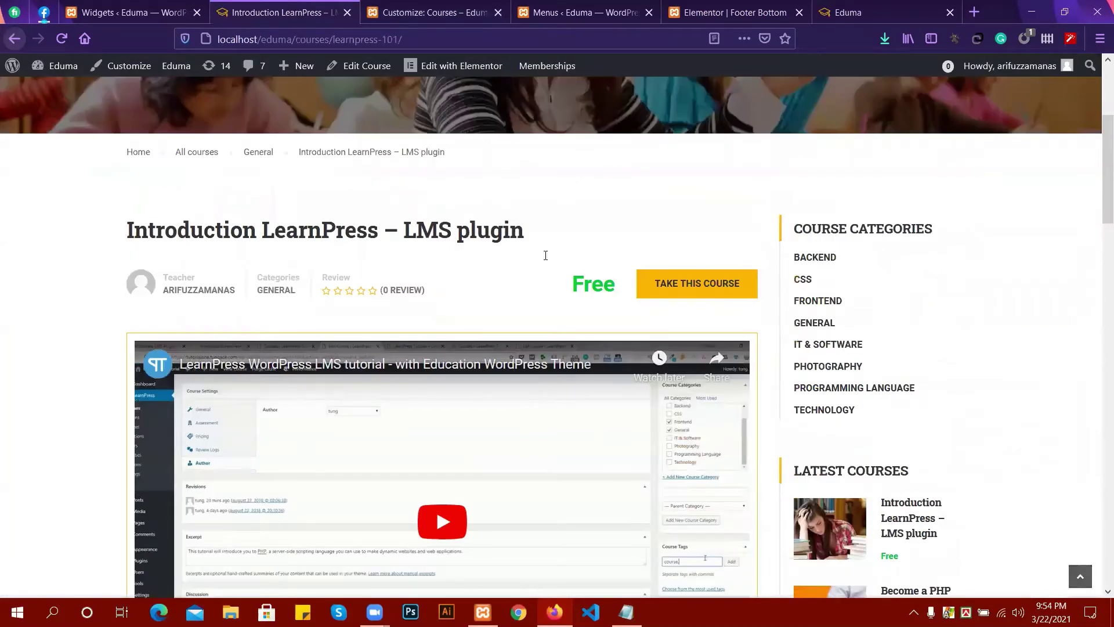
{"action": "scroll", "coordinate": [545, 255], "scroll_direction": "down", "scroll_amount": 7}
{"action": "scroll", "coordinate": [544, 248], "scroll_direction": "up", "scroll_amount": 1}
{"action": "left_click", "coordinate": [259, 300]}
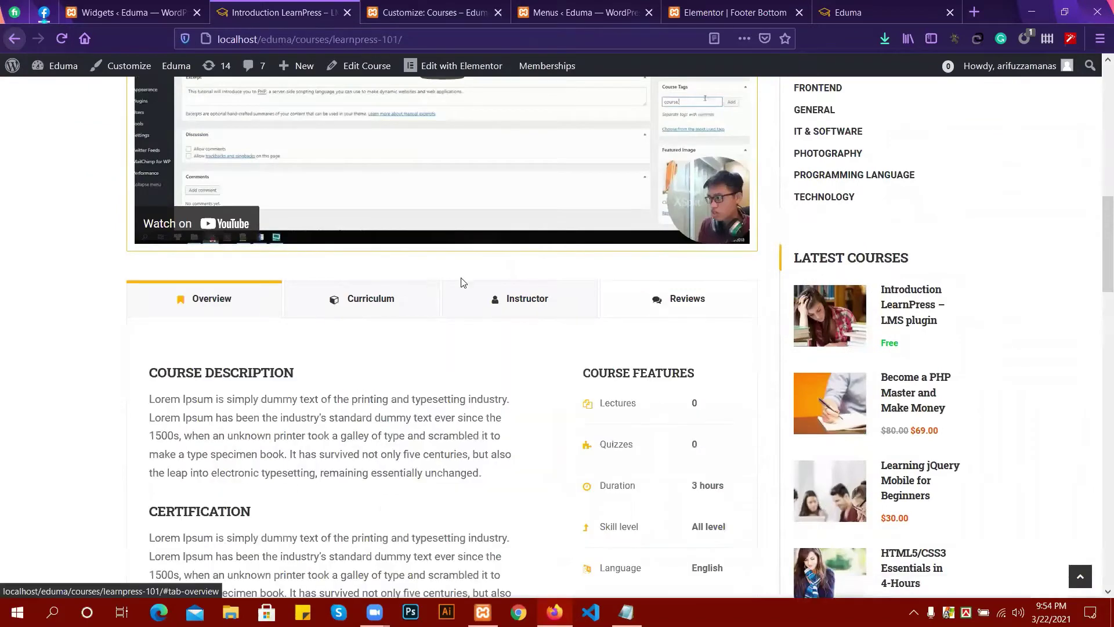
{"action": "scroll", "coordinate": [462, 282], "scroll_direction": "up", "scroll_amount": 1}
{"action": "scroll", "coordinate": [511, 299], "scroll_direction": "down", "scroll_amount": 3}
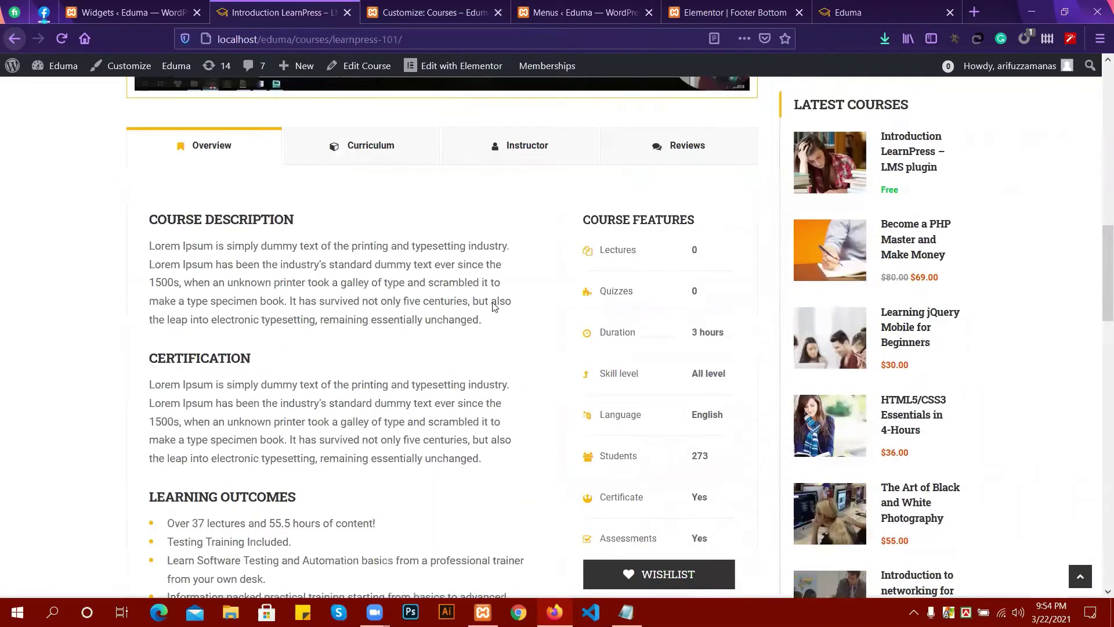
{"action": "scroll", "coordinate": [493, 306], "scroll_direction": "down", "scroll_amount": 4}
{"action": "scroll", "coordinate": [668, 244], "scroll_direction": "up", "scroll_amount": 8}
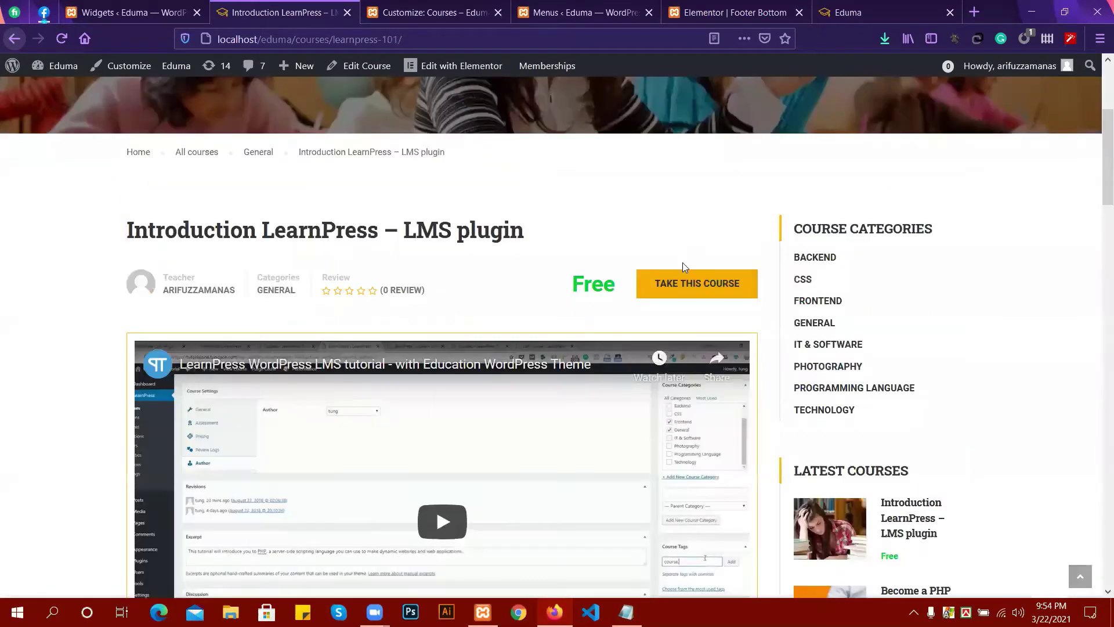
Take the free course with TAKE THIS COURSE, then scroll through its Overview details.
{"action": "left_click", "coordinate": [672, 293]}
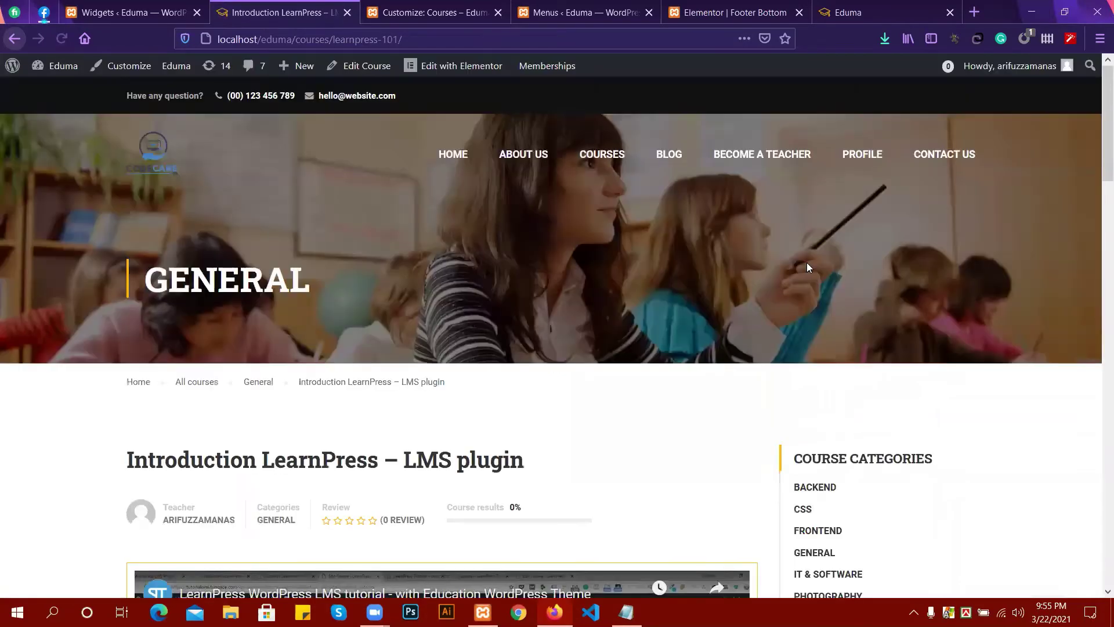
{"action": "scroll", "coordinate": [723, 451], "scroll_direction": "down", "scroll_amount": 3}
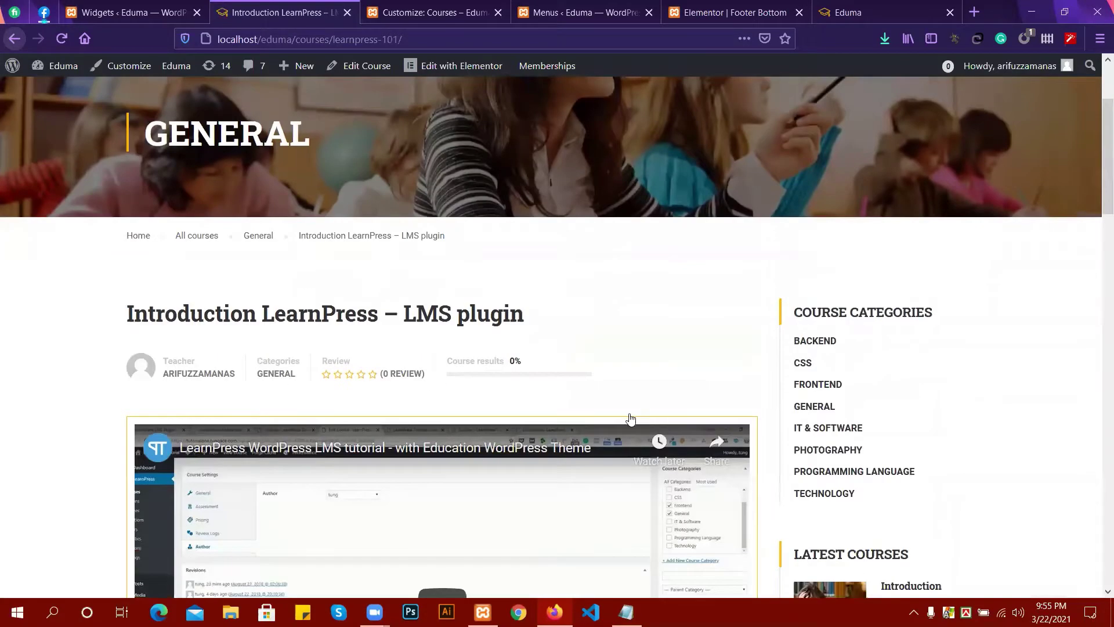
{"action": "scroll", "coordinate": [638, 417], "scroll_direction": "down", "scroll_amount": 8}
{"action": "left_click", "coordinate": [238, 311]}
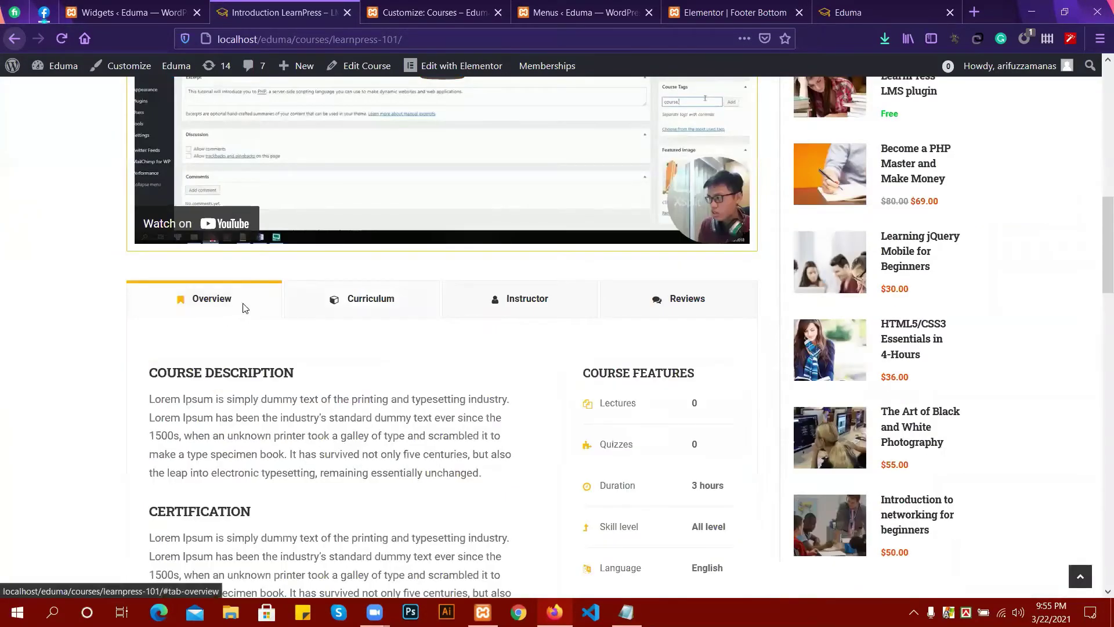
{"action": "scroll", "coordinate": [386, 408], "scroll_direction": "down", "scroll_amount": 3}
{"action": "scroll", "coordinate": [371, 417], "scroll_direction": "up", "scroll_amount": 4}
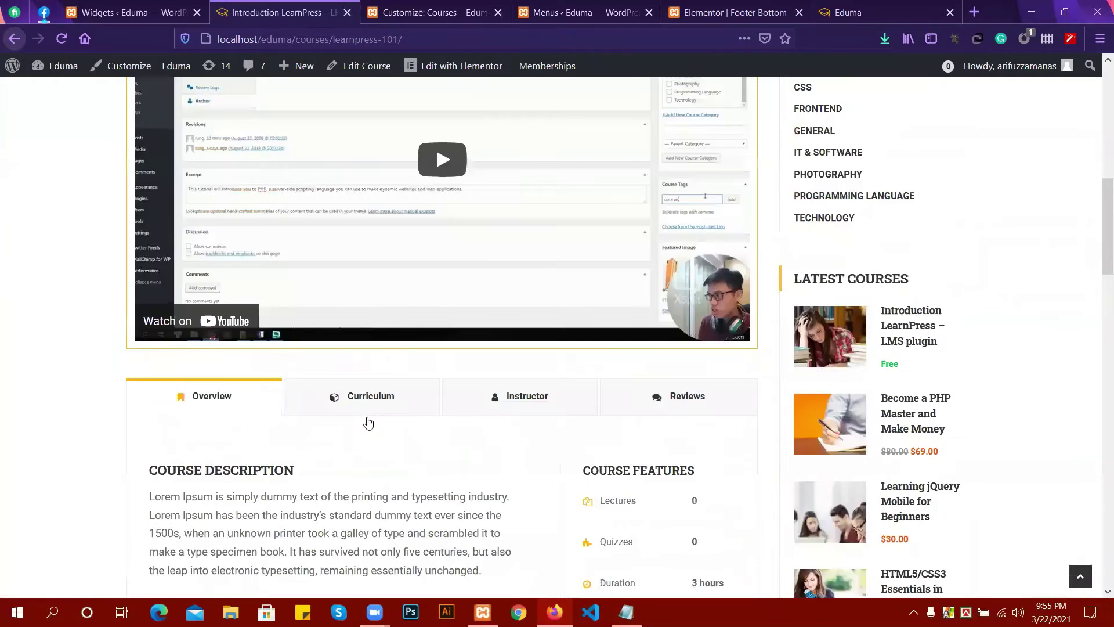
{"action": "scroll", "coordinate": [368, 422], "scroll_direction": "up", "scroll_amount": 6}
{"action": "scroll", "coordinate": [637, 321], "scroll_direction": "down", "scroll_amount": 3}
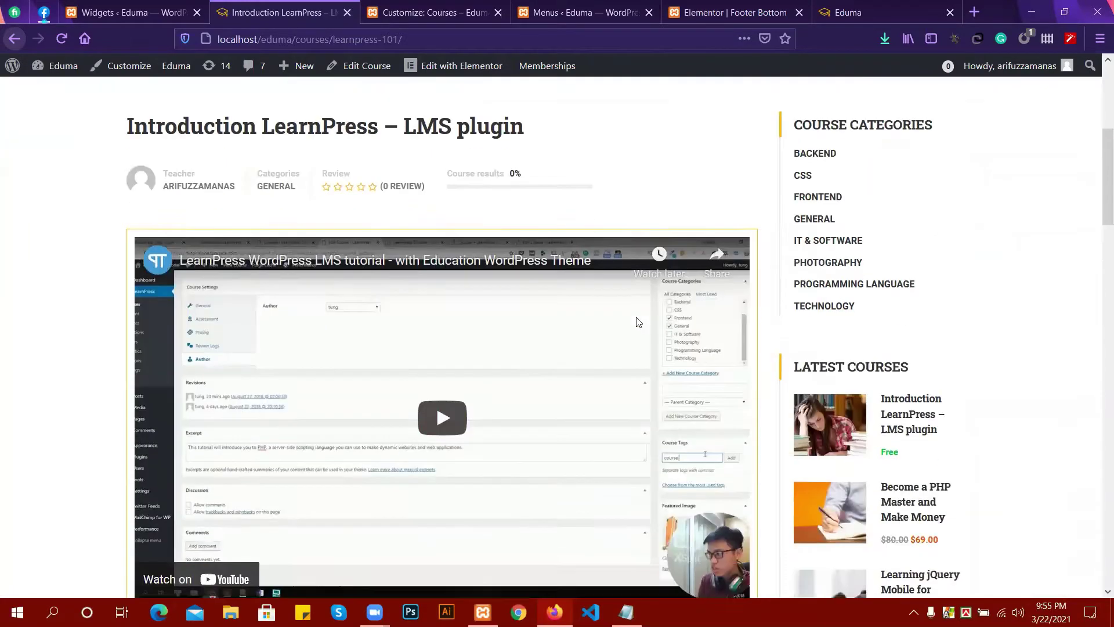
{"action": "scroll", "coordinate": [580, 337], "scroll_direction": "down", "scroll_amount": 4}
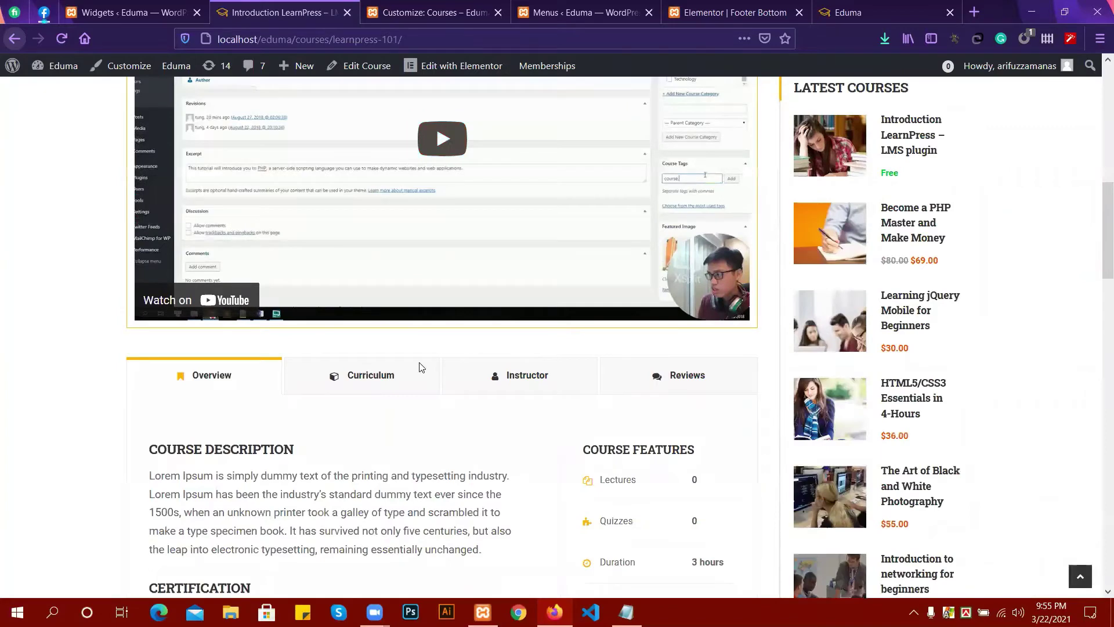
{"action": "scroll", "coordinate": [421, 366], "scroll_direction": "down", "scroll_amount": 6}
{"action": "scroll", "coordinate": [421, 365], "scroll_direction": "down", "scroll_amount": 2}
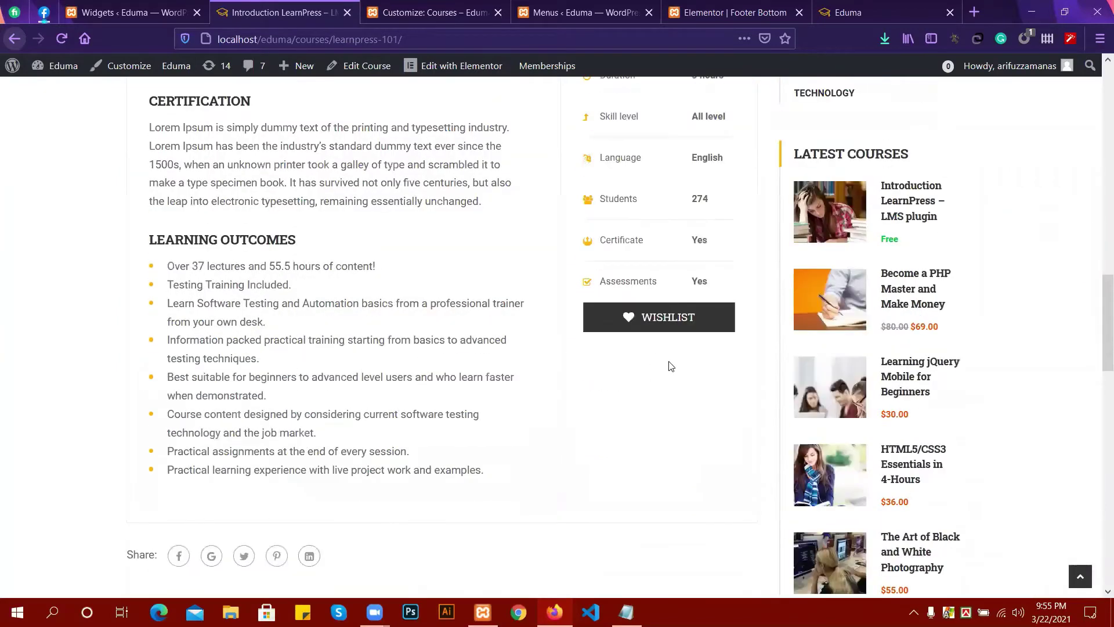
{"action": "scroll", "coordinate": [546, 370], "scroll_direction": "up", "scroll_amount": 1}
{"action": "scroll", "coordinate": [406, 348], "scroll_direction": "down", "scroll_amount": 3}
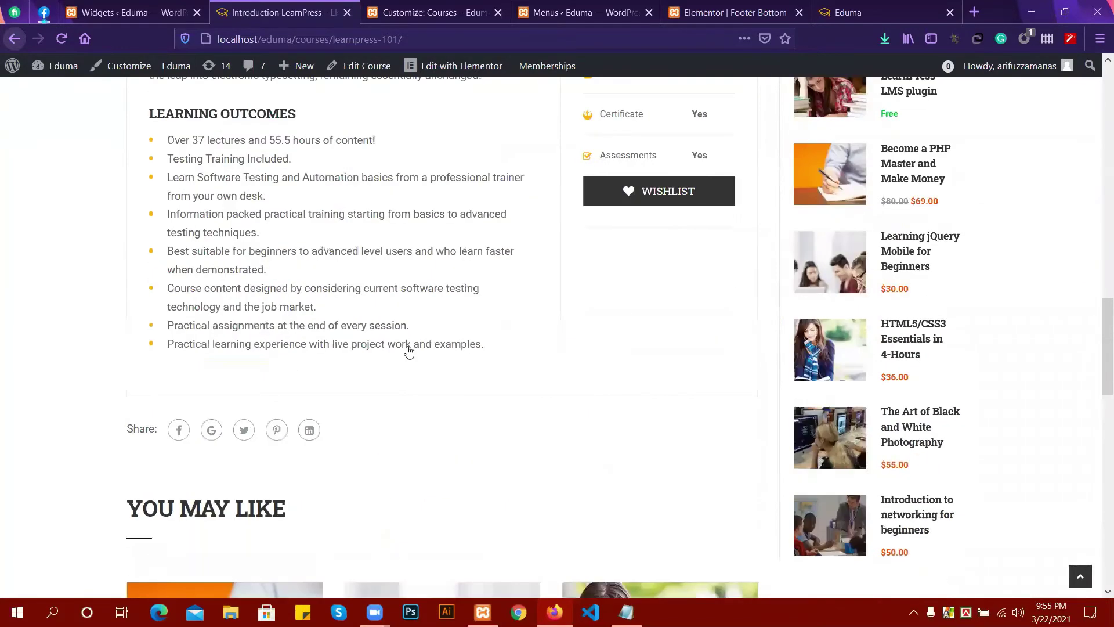
{"action": "scroll", "coordinate": [410, 350], "scroll_direction": "down", "scroll_amount": 10}
{"action": "scroll", "coordinate": [618, 391], "scroll_direction": "up", "scroll_amount": 7}
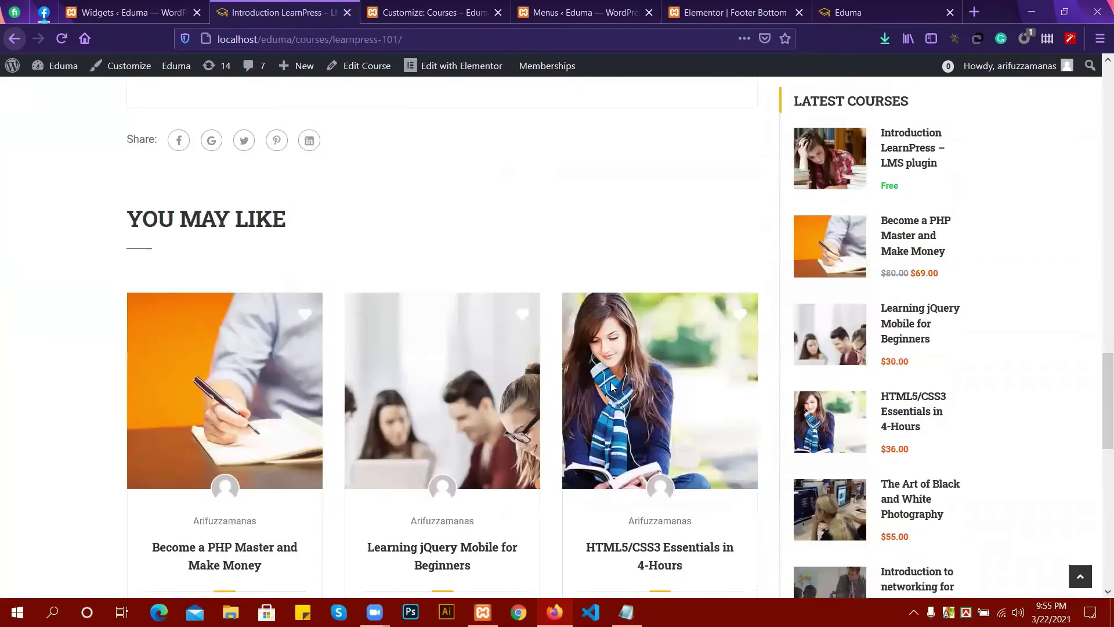
{"action": "scroll", "coordinate": [600, 362], "scroll_direction": "up", "scroll_amount": 15}
{"action": "scroll", "coordinate": [567, 331], "scroll_direction": "up", "scroll_amount": 6}
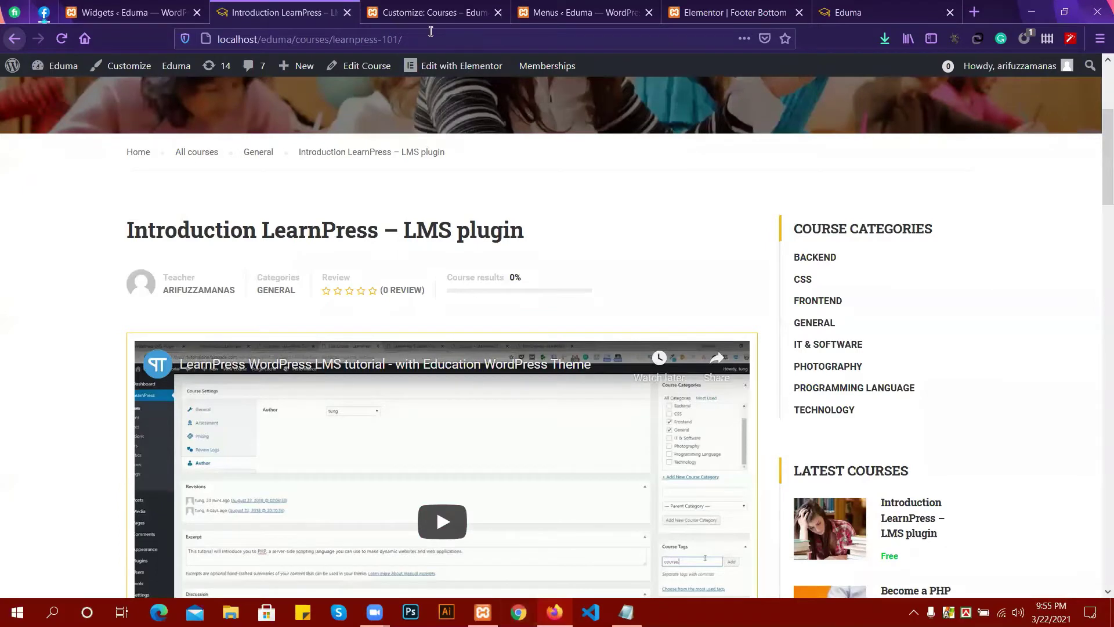
Paste the Firefox address localhost/eduma/courses/learnpress-101/ into Chrome's omnibox and load it.
{"action": "left_click", "coordinate": [220, 39]}
{"action": "key", "text": "ctrl+c"}
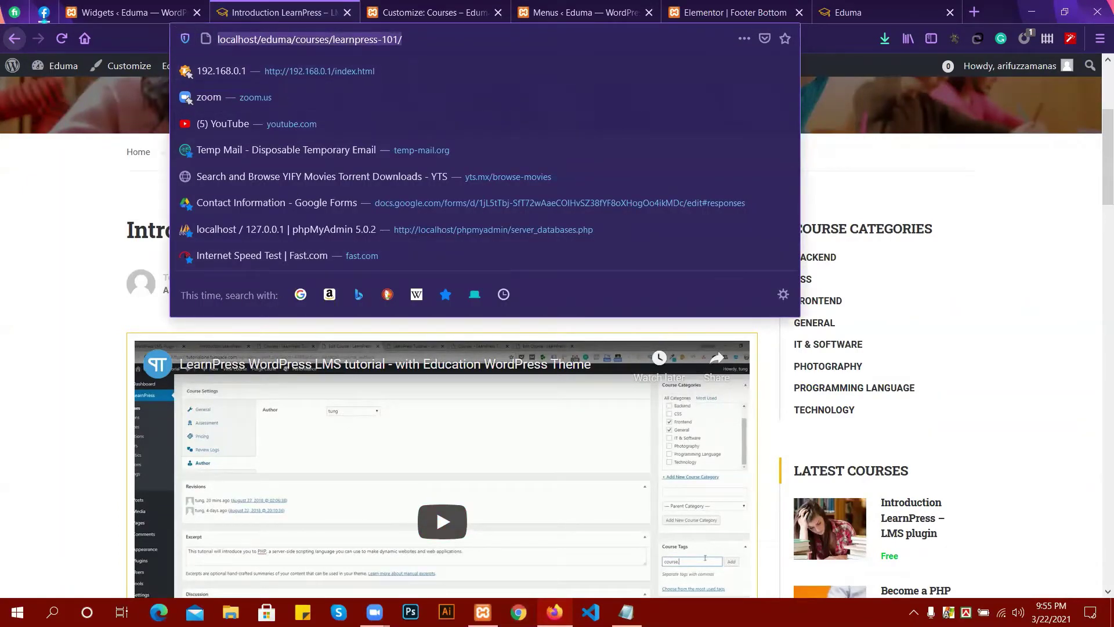
{"action": "left_click", "coordinate": [518, 613]}
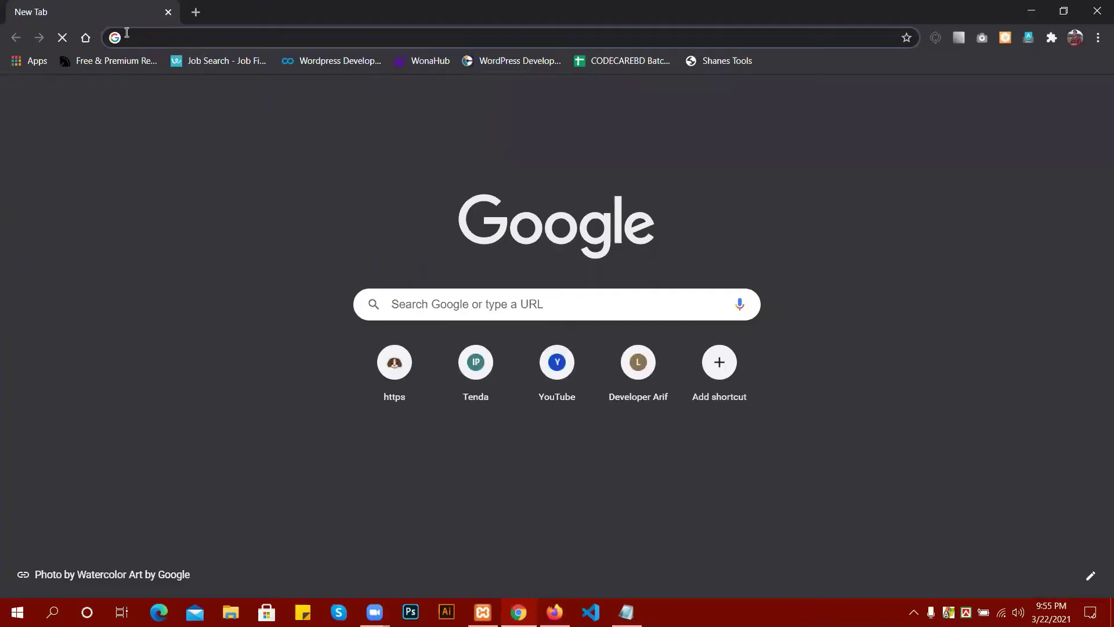
{"action": "left_click", "coordinate": [134, 38]}
{"action": "key", "text": "ctrl+v"}
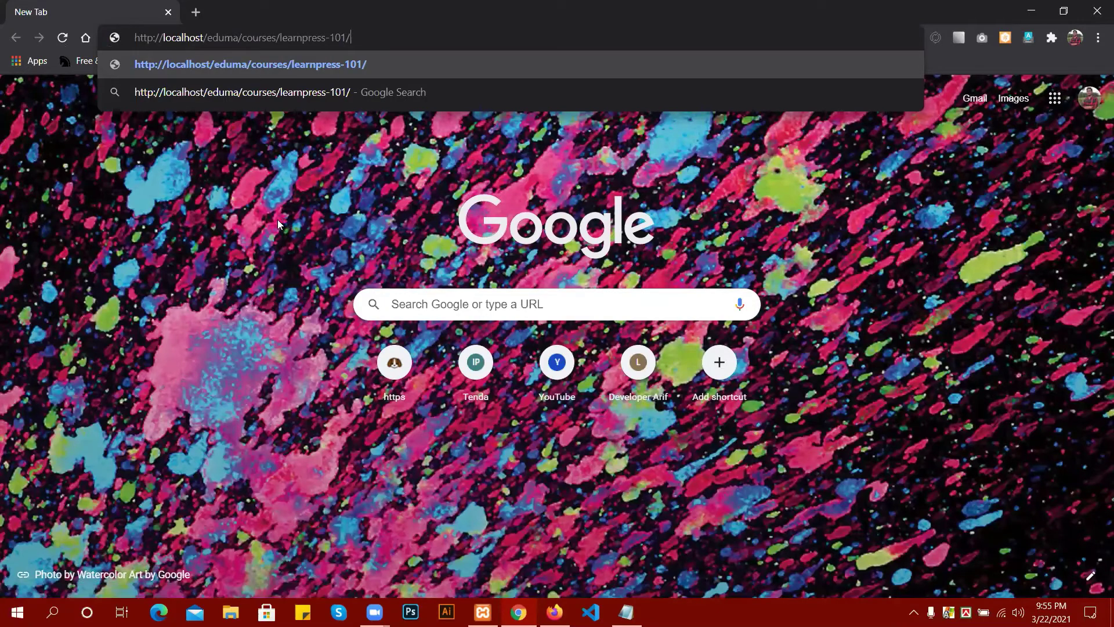
{"action": "left_click", "coordinate": [278, 220]}
{"action": "left_click", "coordinate": [352, 36]}
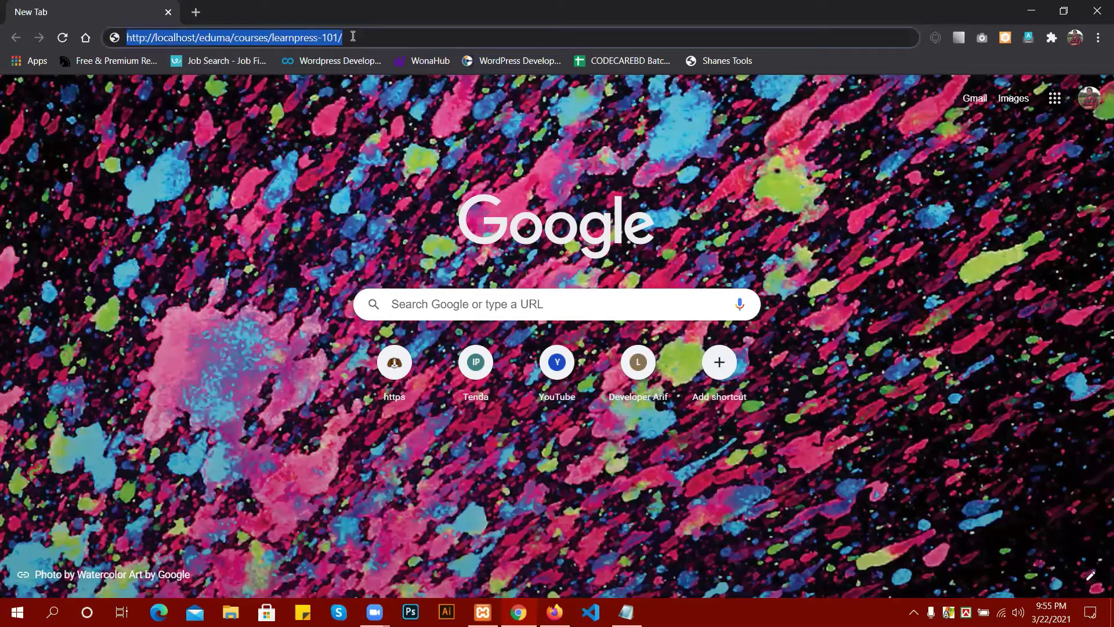
{"action": "key", "text": "Return"}
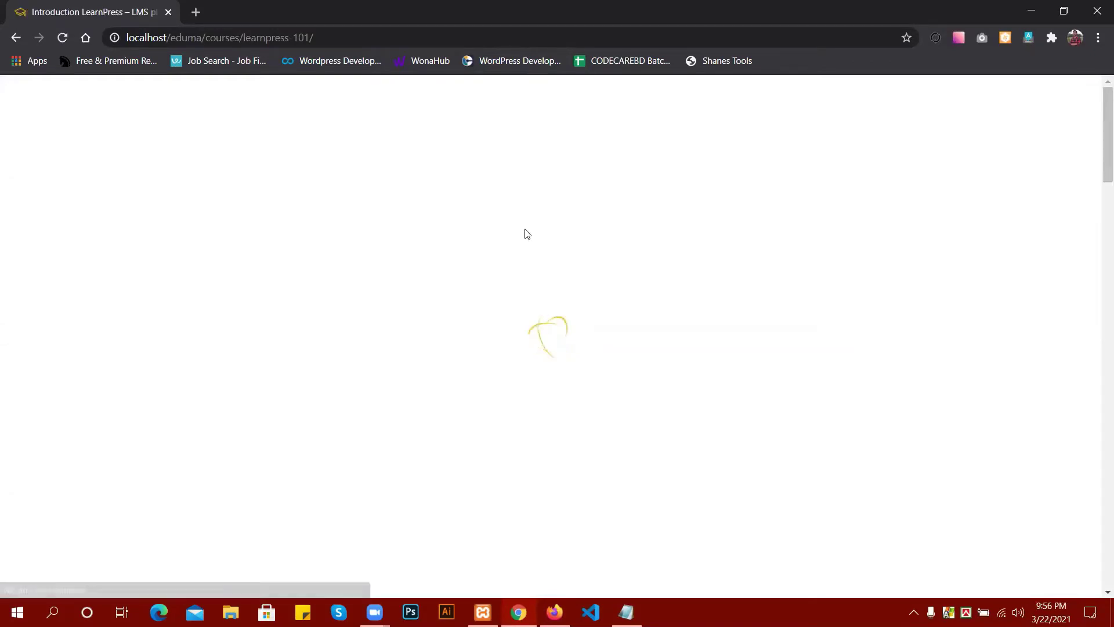
In Chrome, browse All Courses and open the Become a PHP Master and Make Money course.
{"action": "scroll", "coordinate": [722, 353], "scroll_direction": "down", "scroll_amount": 3}
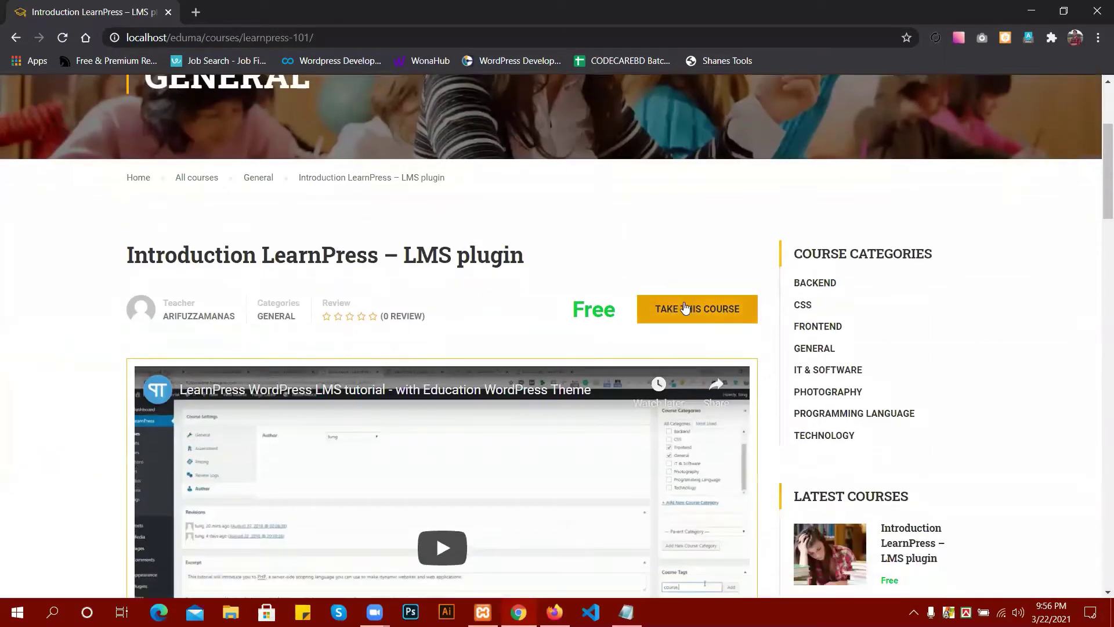
{"action": "scroll", "coordinate": [358, 308], "scroll_direction": "down", "scroll_amount": 5}
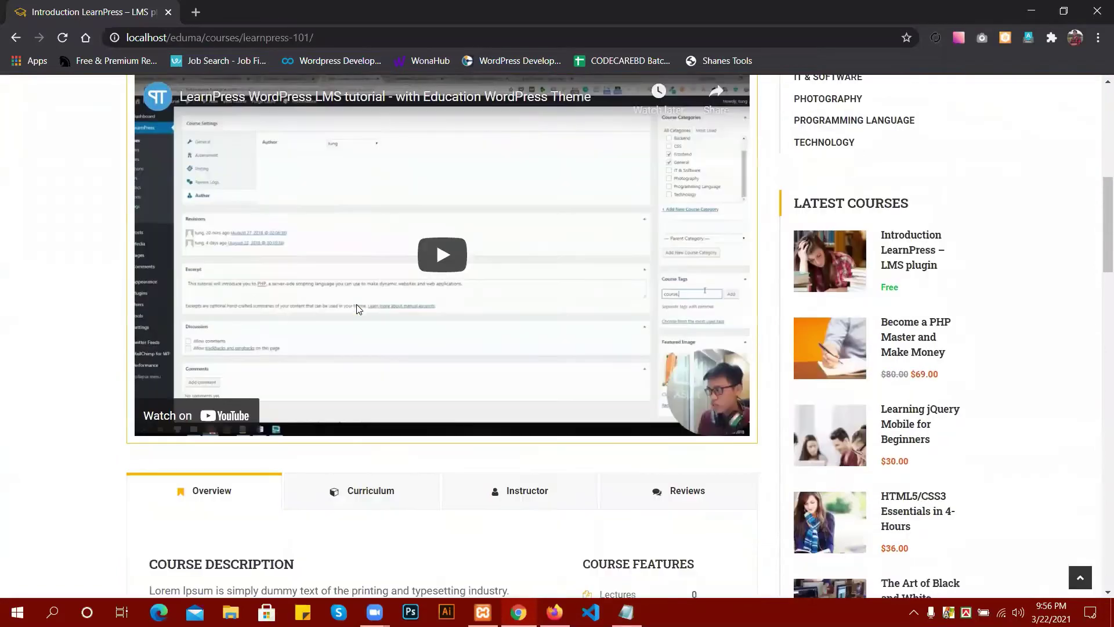
{"action": "scroll", "coordinate": [358, 308], "scroll_direction": "up", "scroll_amount": 1}
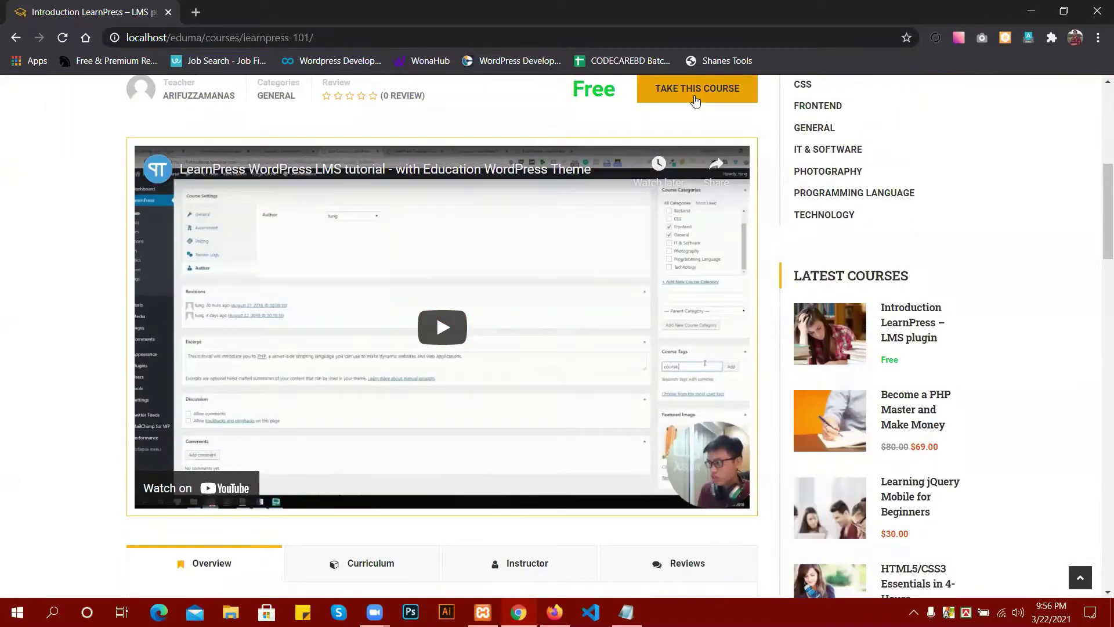
{"action": "scroll", "coordinate": [695, 101], "scroll_direction": "up", "scroll_amount": 2}
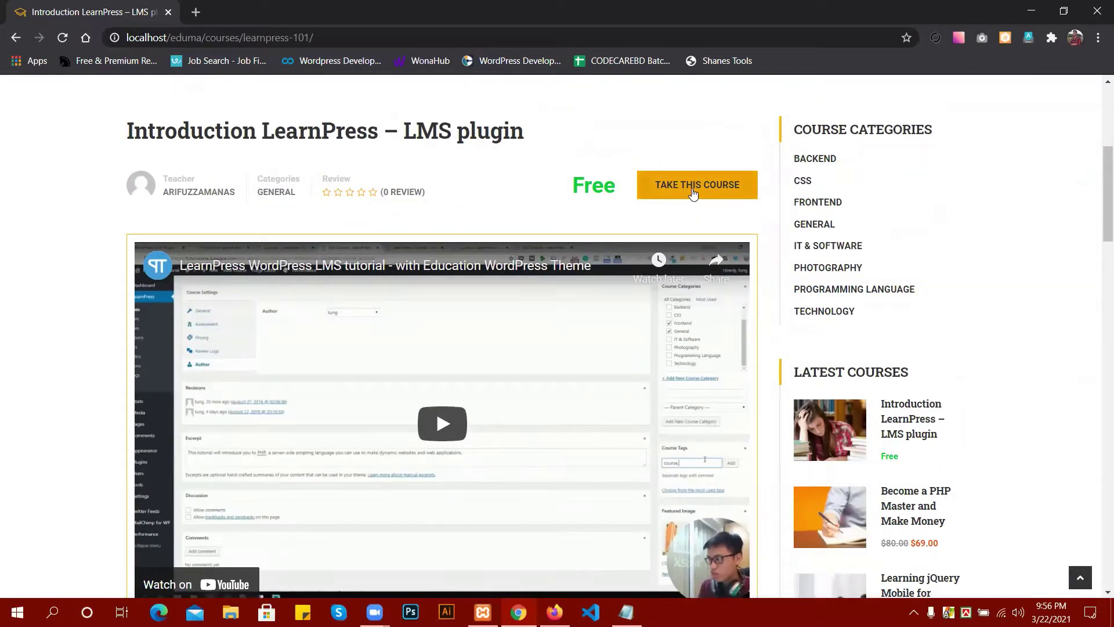
{"action": "scroll", "coordinate": [508, 189], "scroll_direction": "up", "scroll_amount": 5}
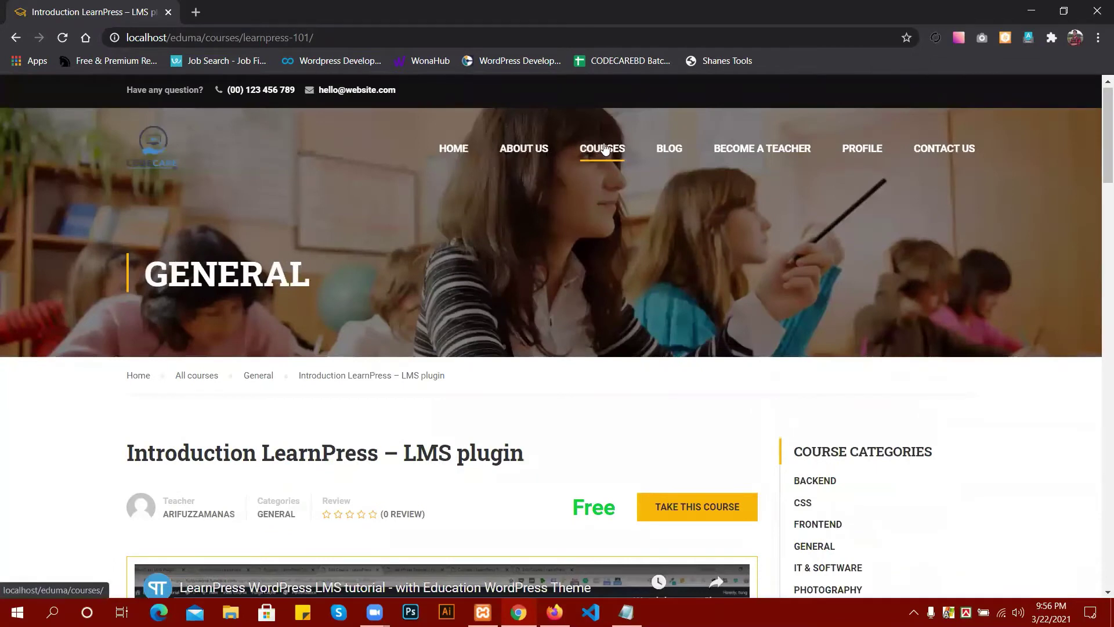
{"action": "left_click", "coordinate": [605, 150]}
{"action": "scroll", "coordinate": [694, 266], "scroll_direction": "down", "scroll_amount": 5}
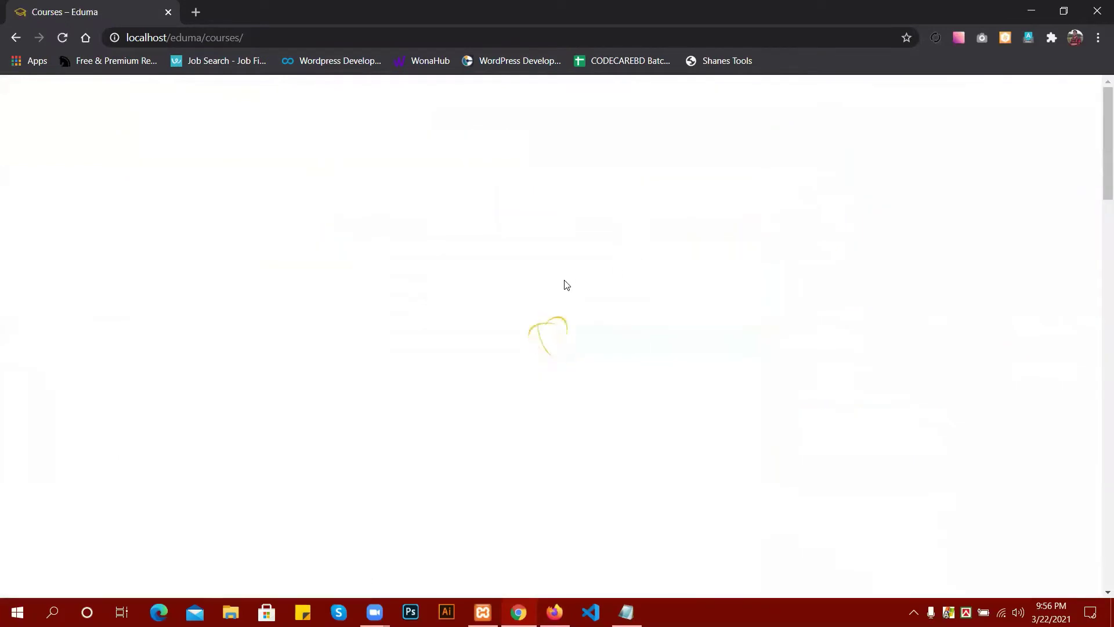
{"action": "scroll", "coordinate": [599, 296], "scroll_direction": "down", "scroll_amount": 3}
{"action": "scroll", "coordinate": [601, 300], "scroll_direction": "down", "scroll_amount": 5}
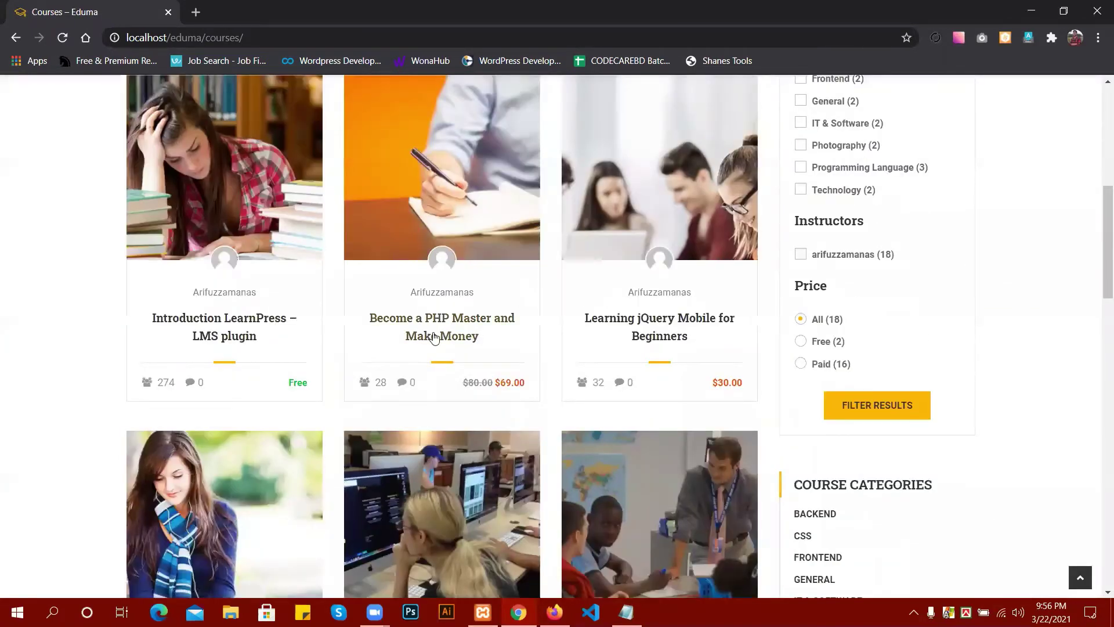
{"action": "left_click", "coordinate": [432, 337]}
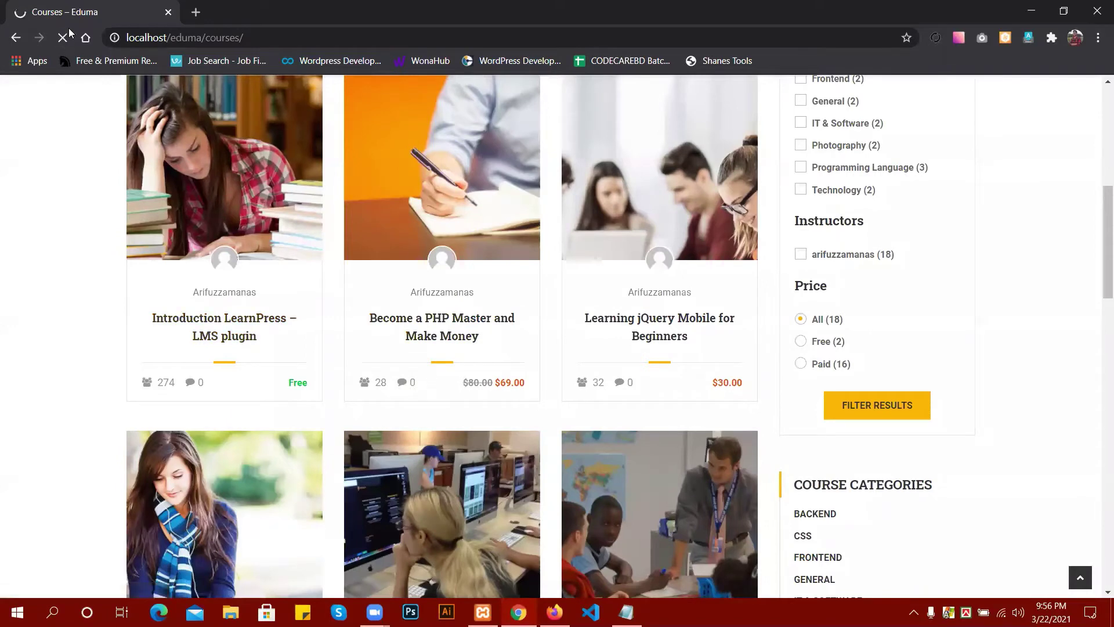
Open the Introduction LearnPress course, play and pause its intro video, then switch to Firefox.
{"action": "left_click", "coordinate": [237, 322]}
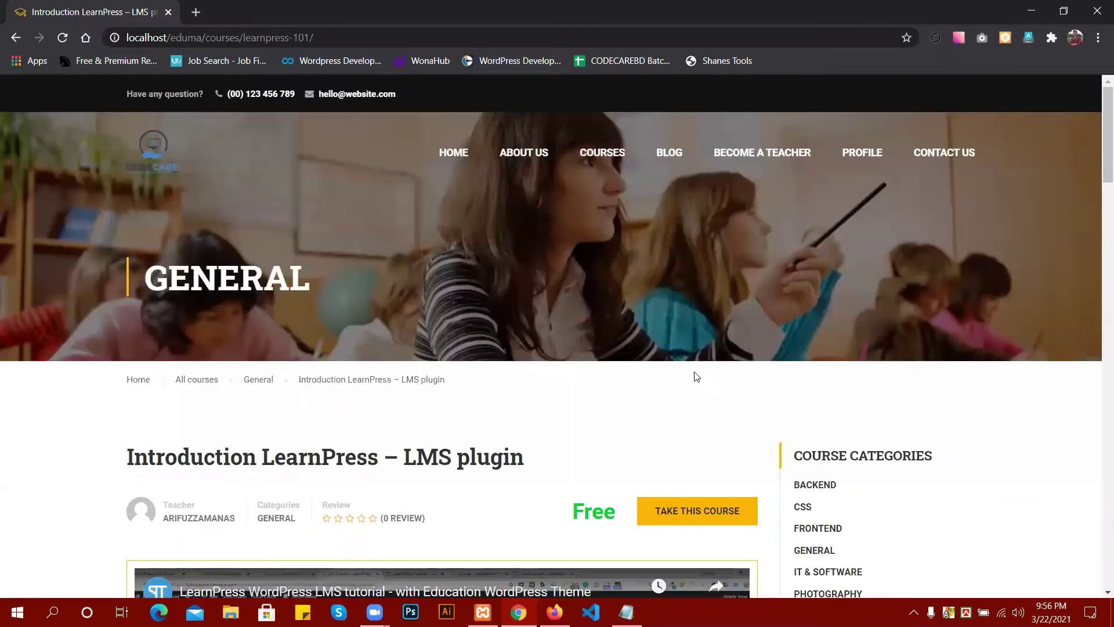
{"action": "scroll", "coordinate": [665, 370], "scroll_direction": "down", "scroll_amount": 3}
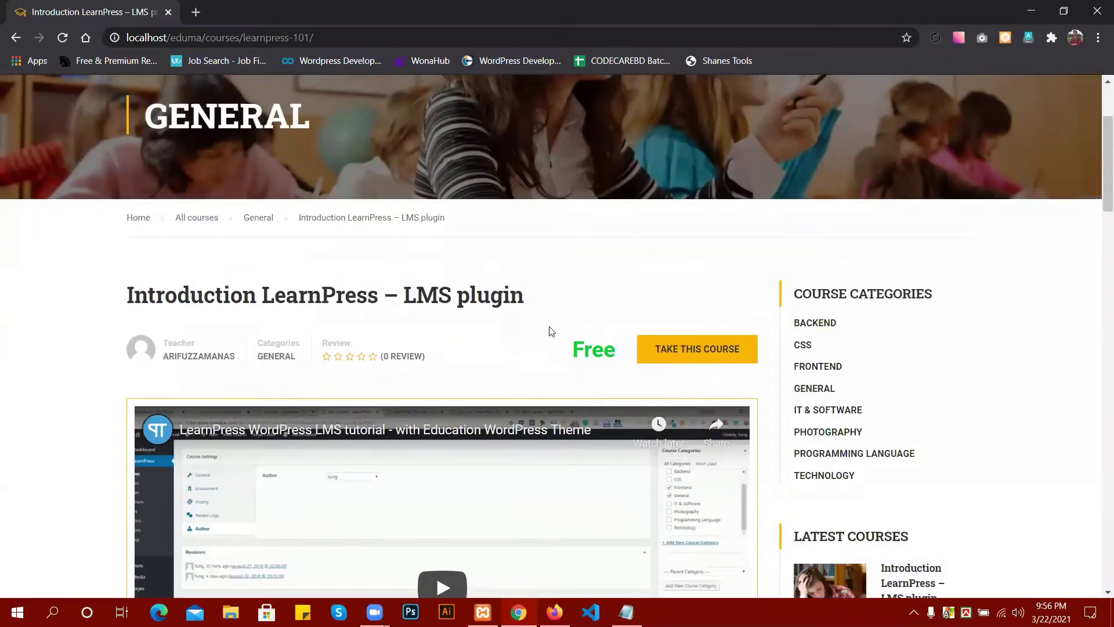
{"action": "scroll", "coordinate": [549, 328], "scroll_direction": "down", "scroll_amount": 1}
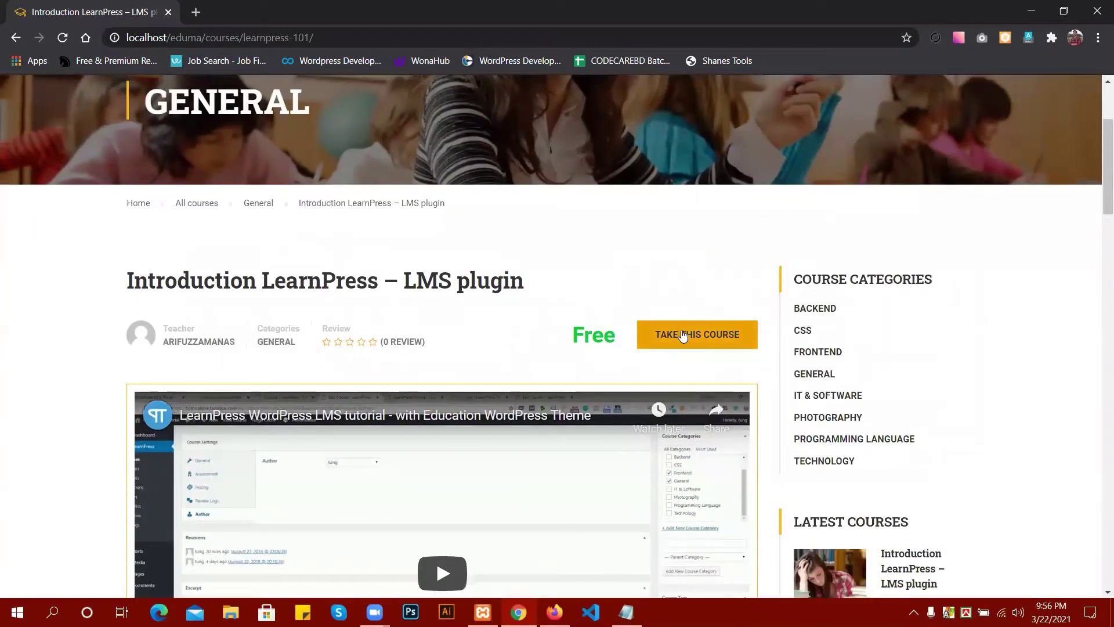
{"action": "scroll", "coordinate": [684, 342], "scroll_direction": "down", "scroll_amount": 2}
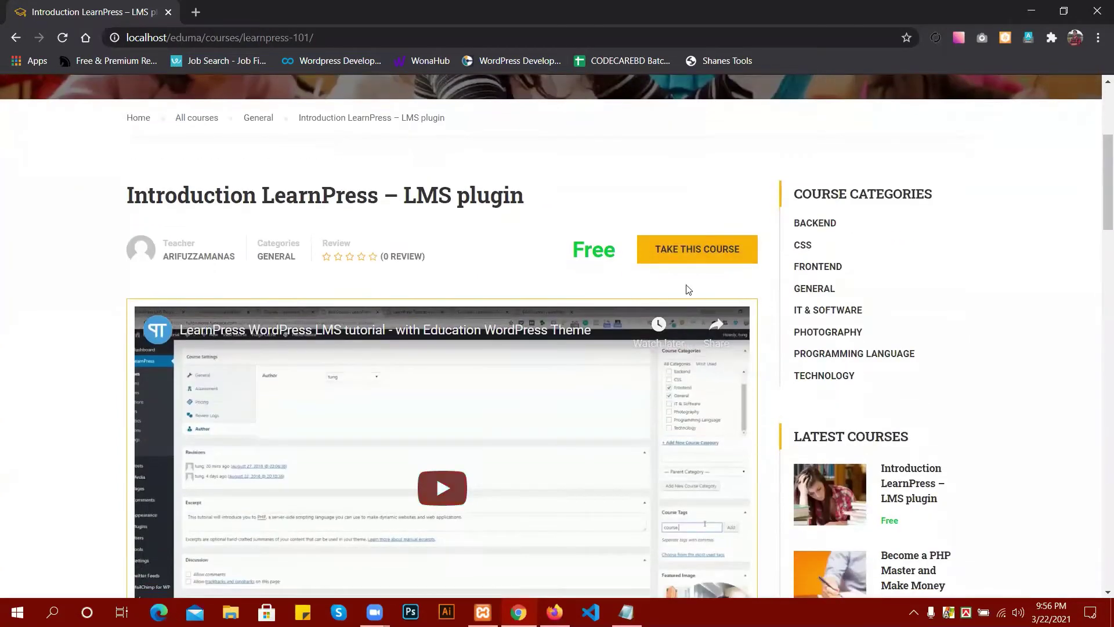
{"action": "scroll", "coordinate": [621, 350], "scroll_direction": "down", "scroll_amount": 4}
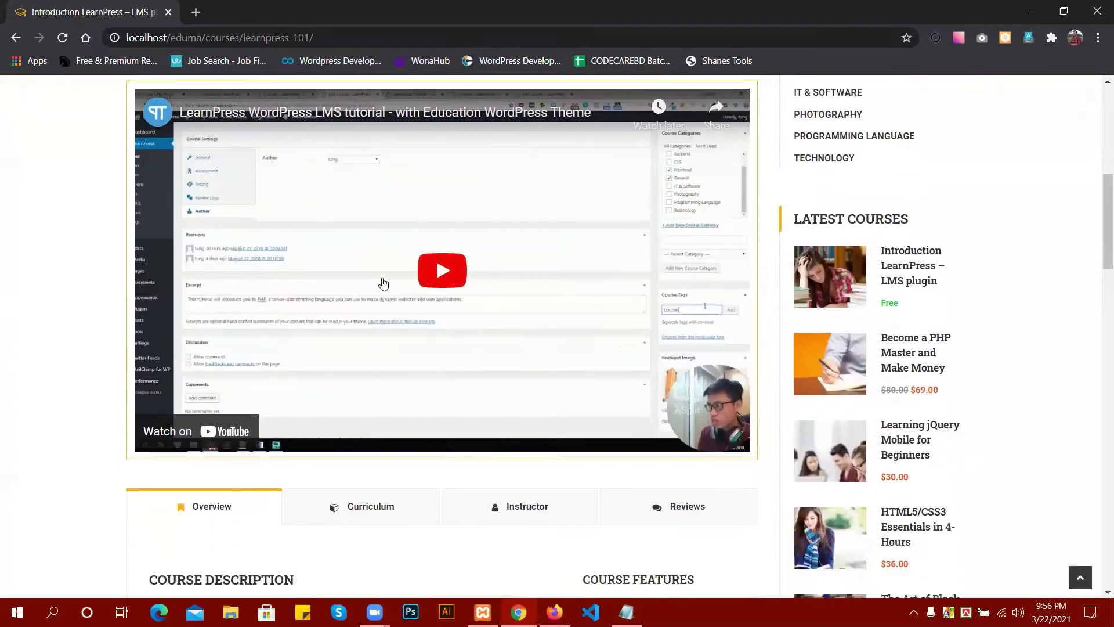
{"action": "left_click", "coordinate": [447, 270]}
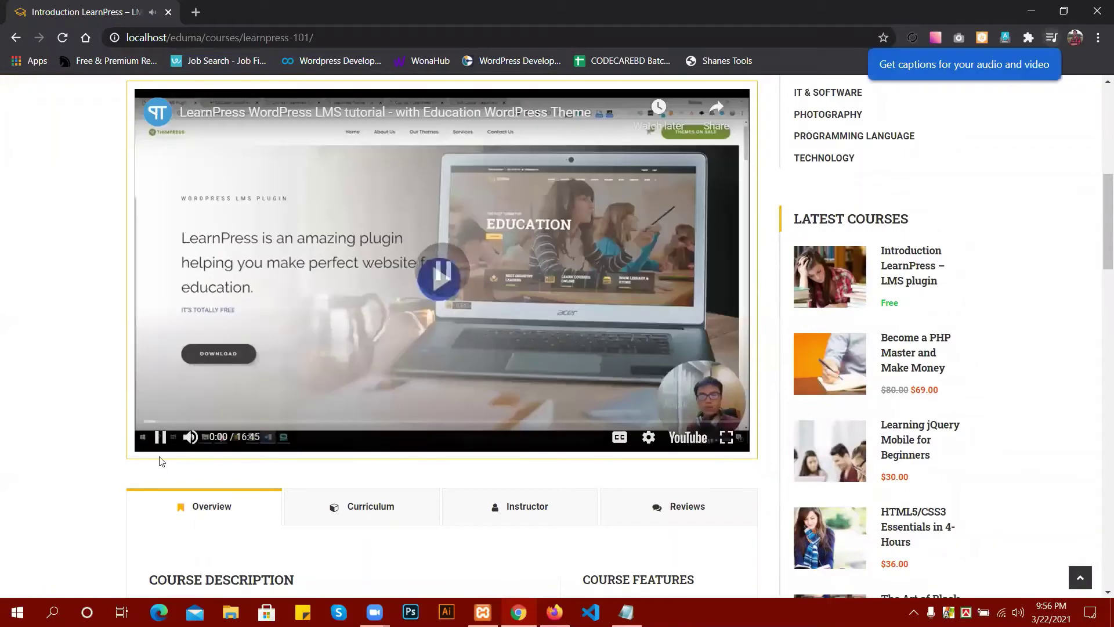
{"action": "left_click", "coordinate": [160, 436]}
{"action": "scroll", "coordinate": [452, 377], "scroll_direction": "up", "scroll_amount": 2}
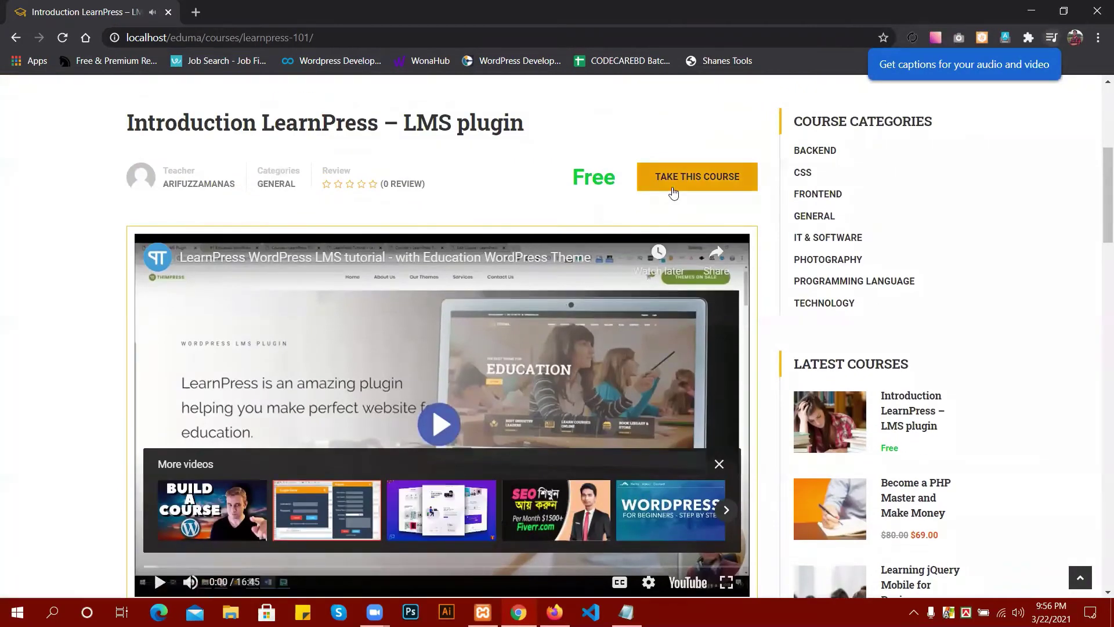
{"action": "scroll", "coordinate": [676, 177], "scroll_direction": "down", "scroll_amount": 8}
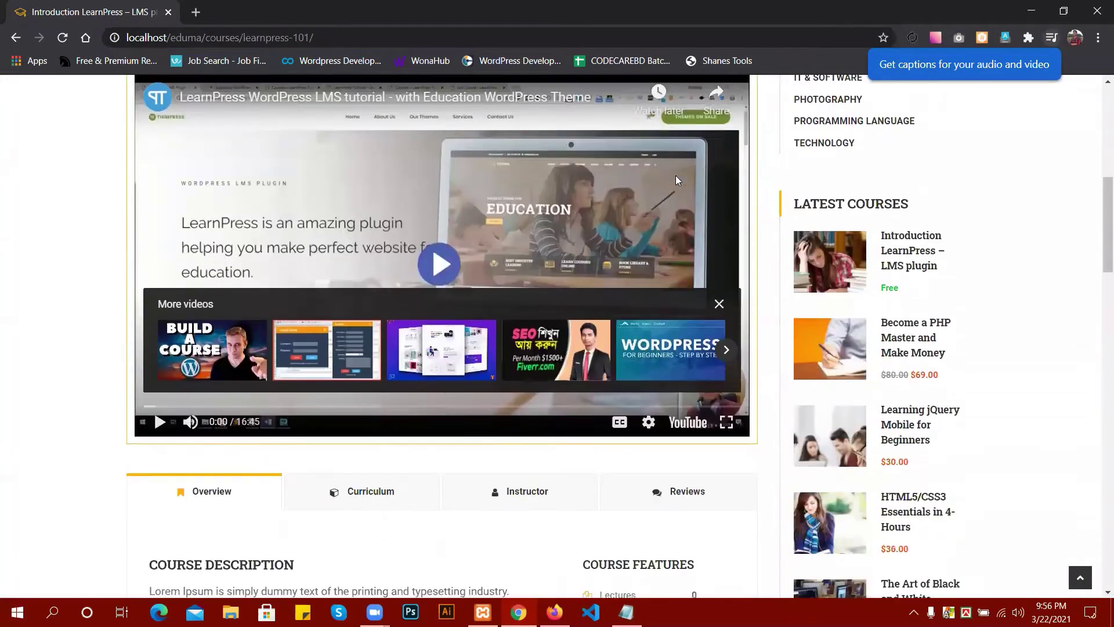
{"action": "scroll", "coordinate": [475, 244], "scroll_direction": "down", "scroll_amount": 1}
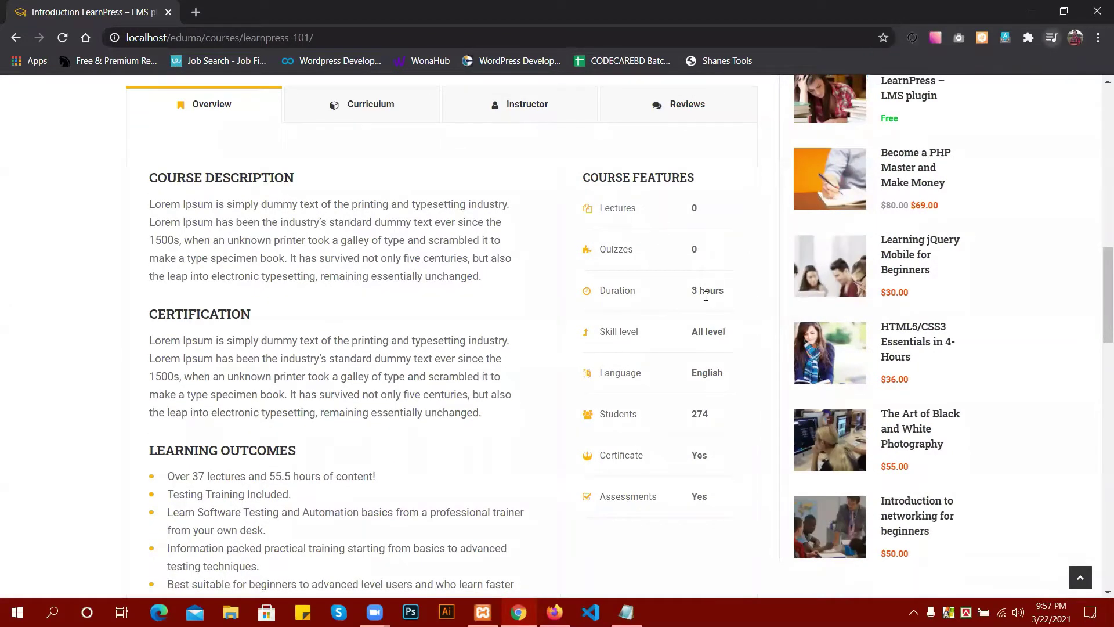
{"action": "scroll", "coordinate": [705, 331], "scroll_direction": "up", "scroll_amount": 6}
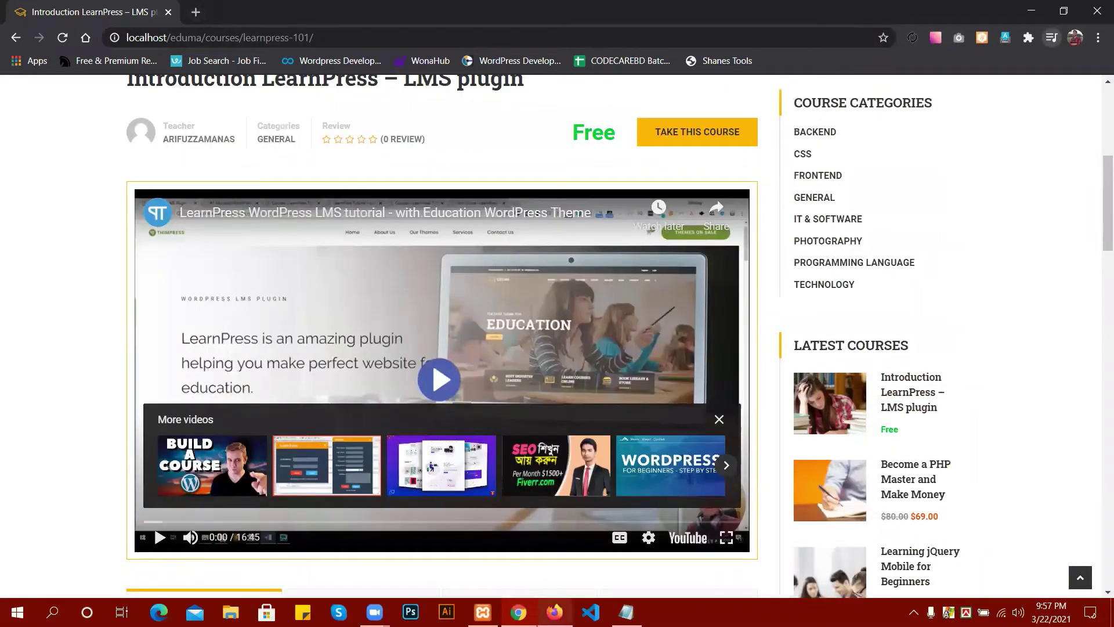
{"action": "key", "text": "alt+Tab"}
{"action": "scroll", "coordinate": [516, 279], "scroll_direction": "up", "scroll_amount": 4}
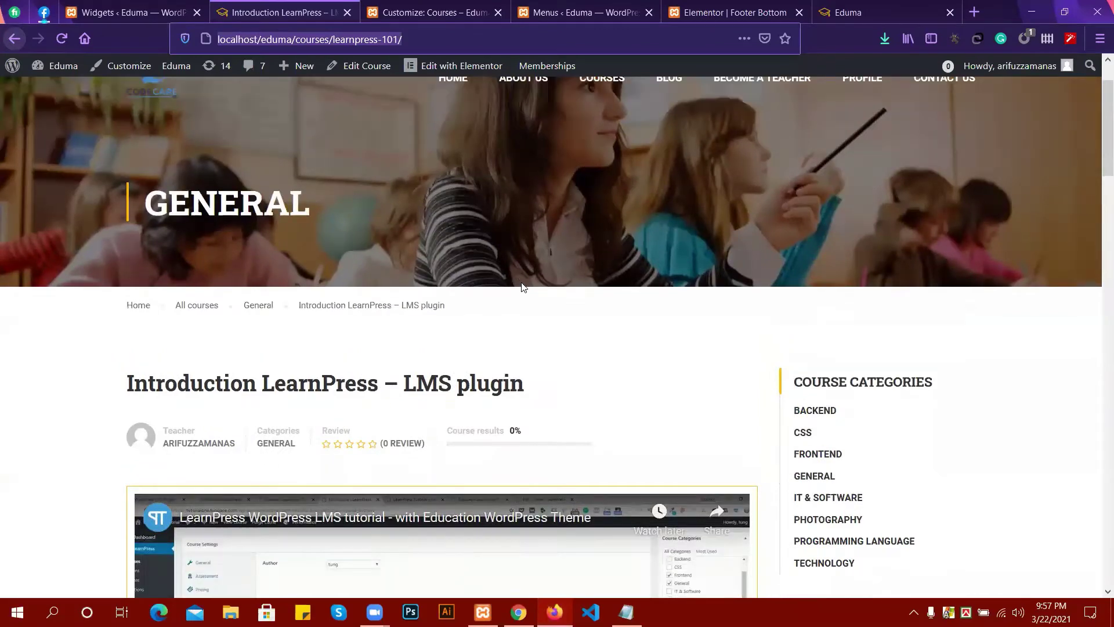
Go back to the All Courses listing, then switch to the Menus – Eduma admin tab.
{"action": "scroll", "coordinate": [753, 380], "scroll_direction": "down", "scroll_amount": 3}
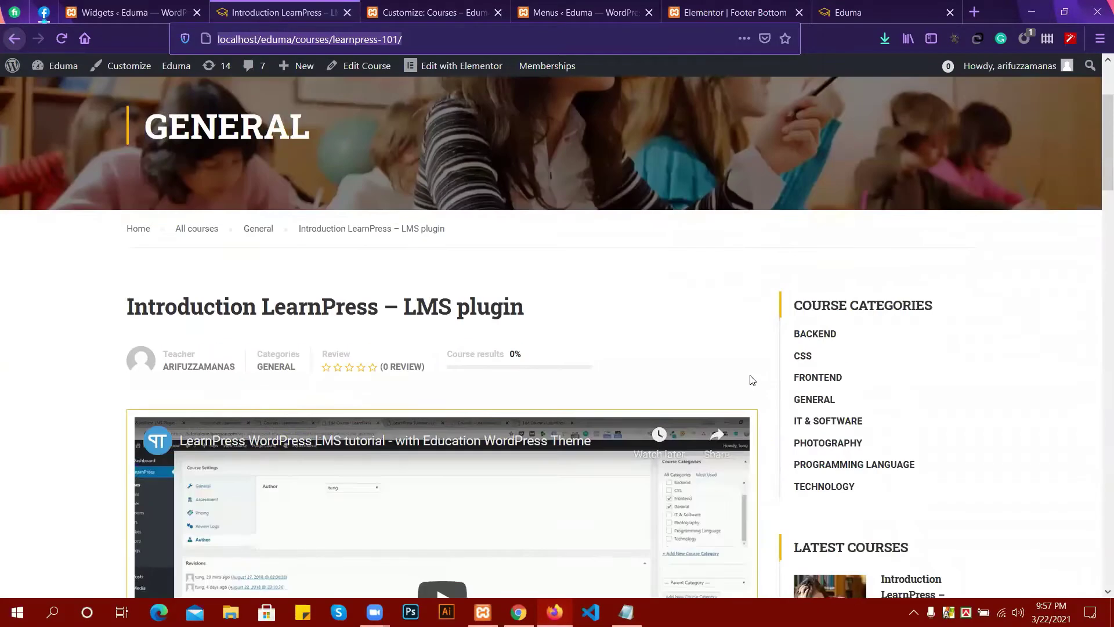
{"action": "scroll", "coordinate": [815, 384], "scroll_direction": "down", "scroll_amount": 3}
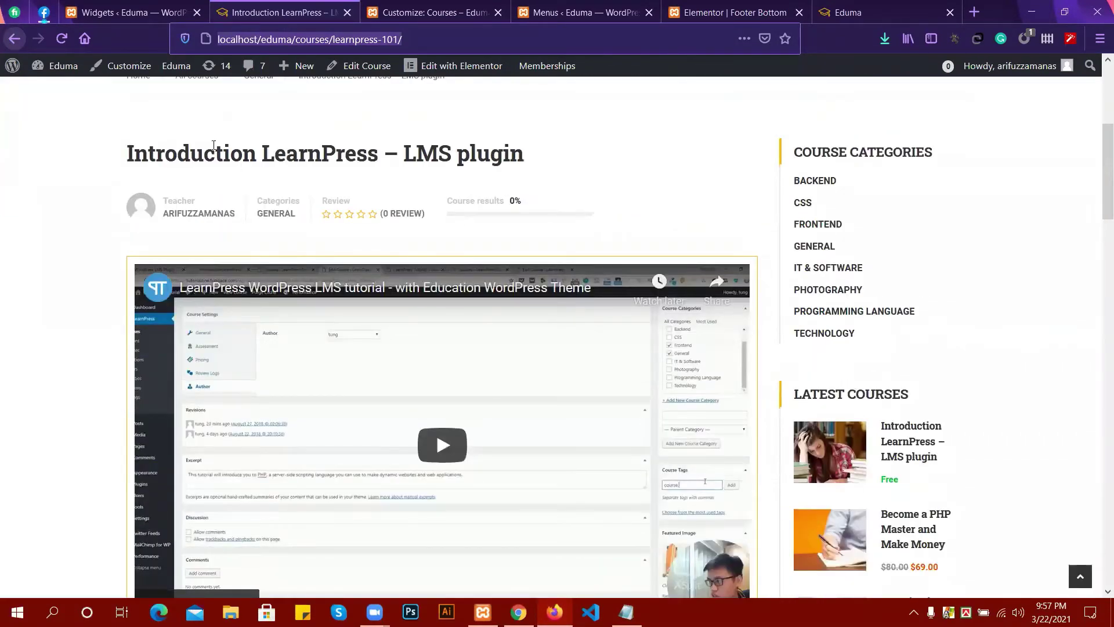
{"action": "left_click", "coordinate": [15, 39]}
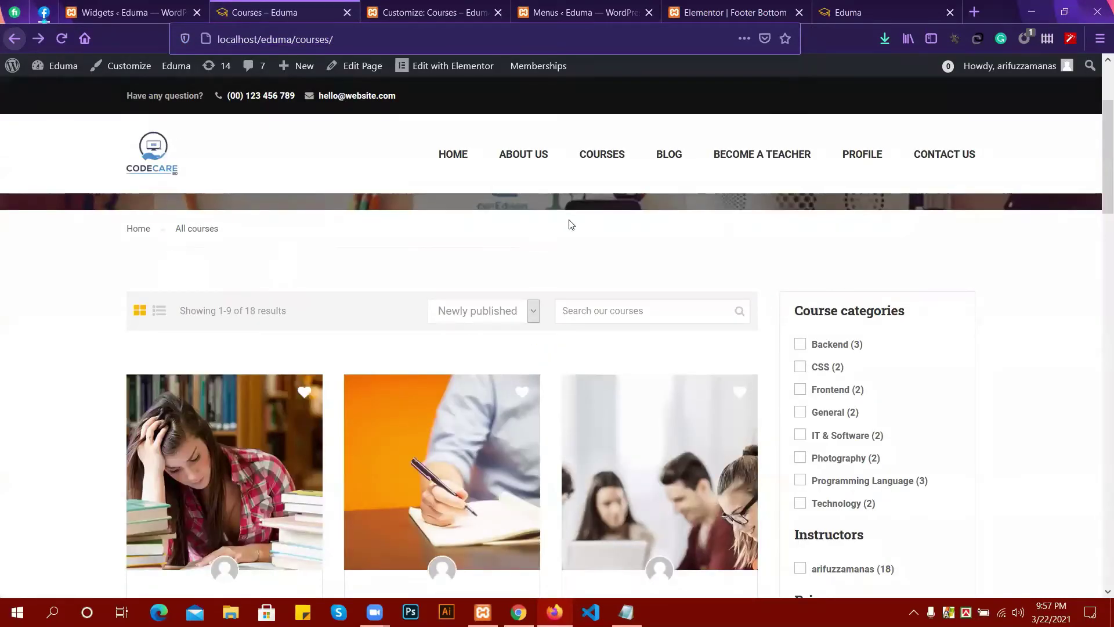
{"action": "scroll", "coordinate": [577, 216], "scroll_direction": "up", "scroll_amount": 1}
{"action": "scroll", "coordinate": [577, 216], "scroll_direction": "up", "scroll_amount": 1}
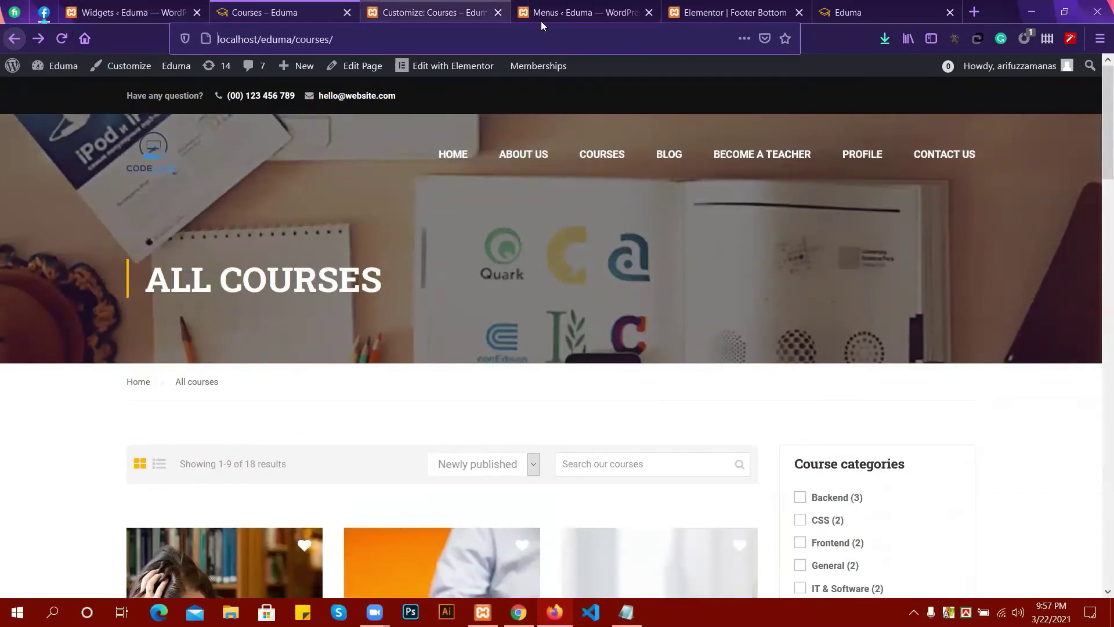
{"action": "left_click", "coordinate": [555, 12]}
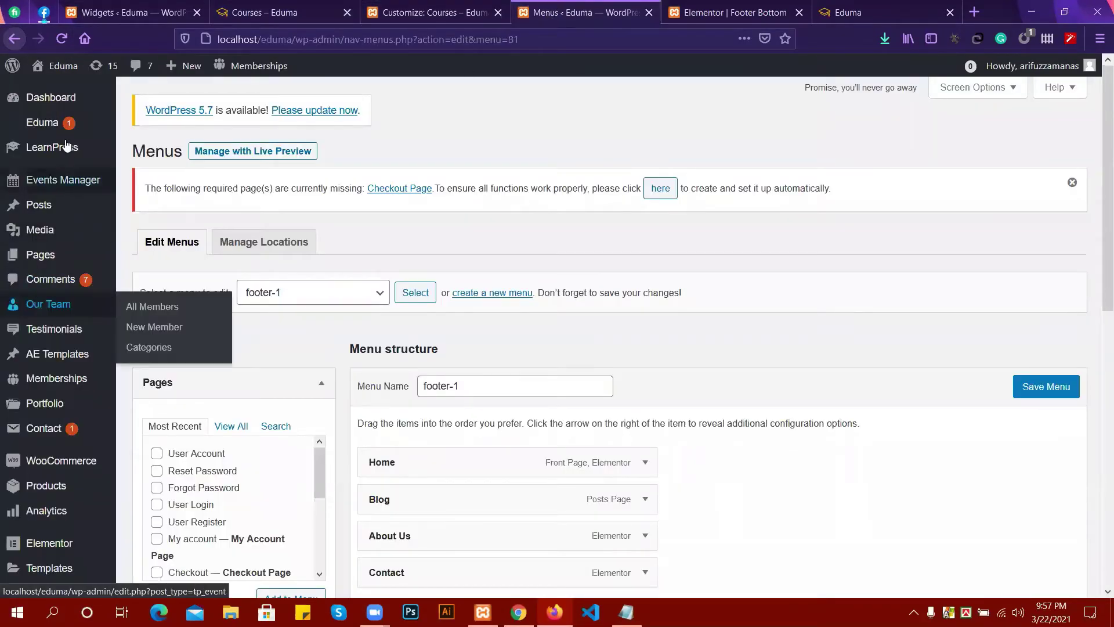
Open LearnPress > Courses from the admin sidebar and review the 19-course list.
{"action": "mouse_move", "coordinate": [63, 157]}
{"action": "left_click", "coordinate": [144, 155]}
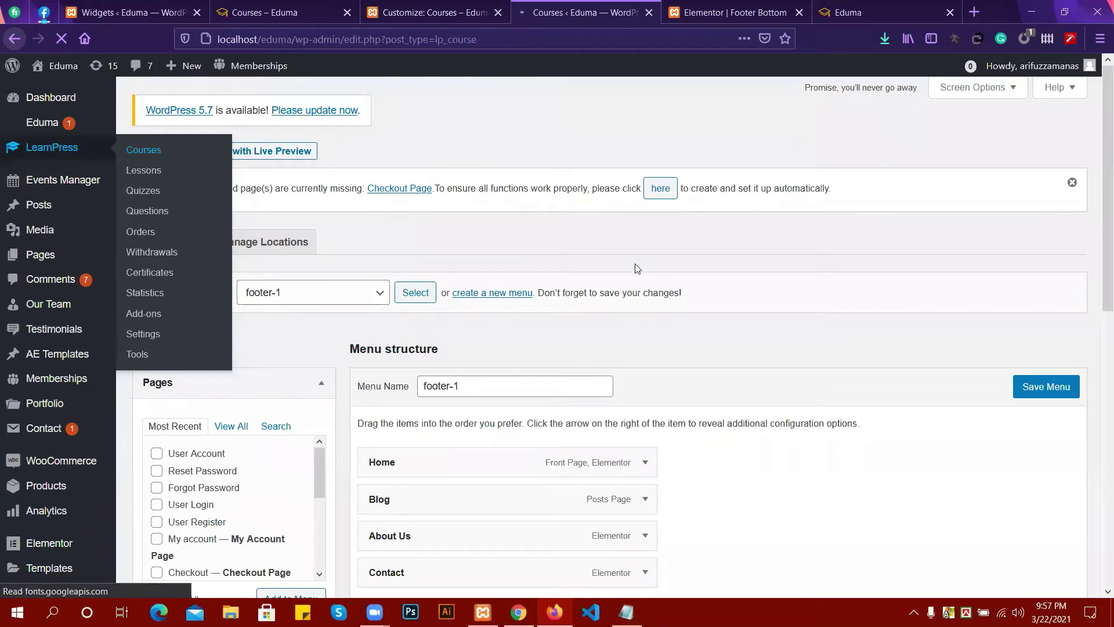
{"action": "scroll", "coordinate": [286, 405], "scroll_direction": "down", "scroll_amount": 1}
{"action": "scroll", "coordinate": [285, 406], "scroll_direction": "down", "scroll_amount": 1}
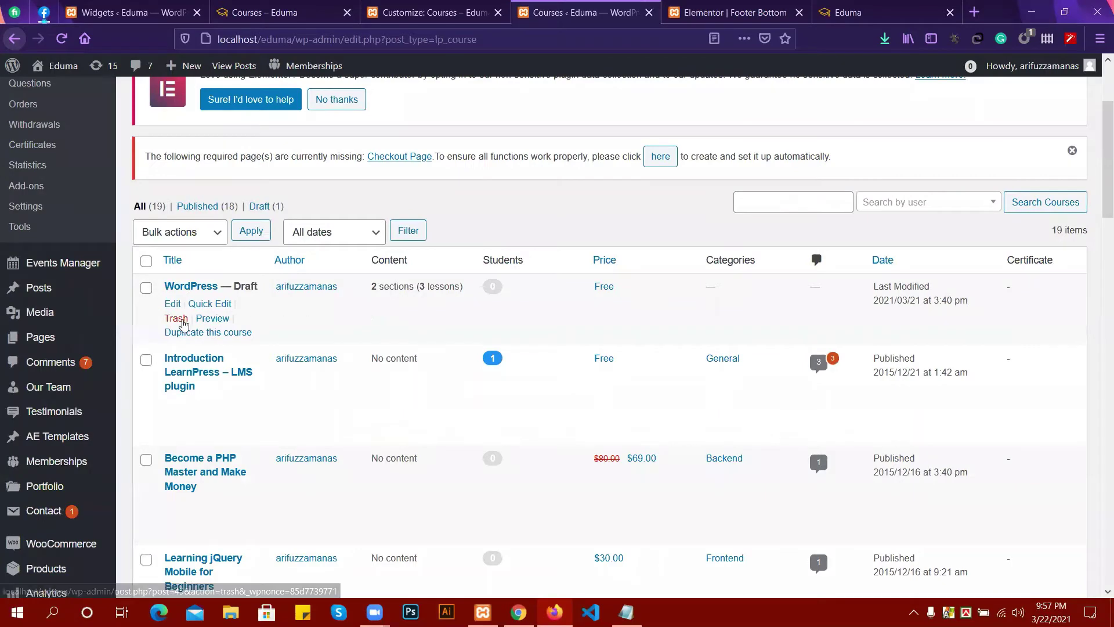
{"action": "scroll", "coordinate": [328, 449], "scroll_direction": "up", "scroll_amount": 3}
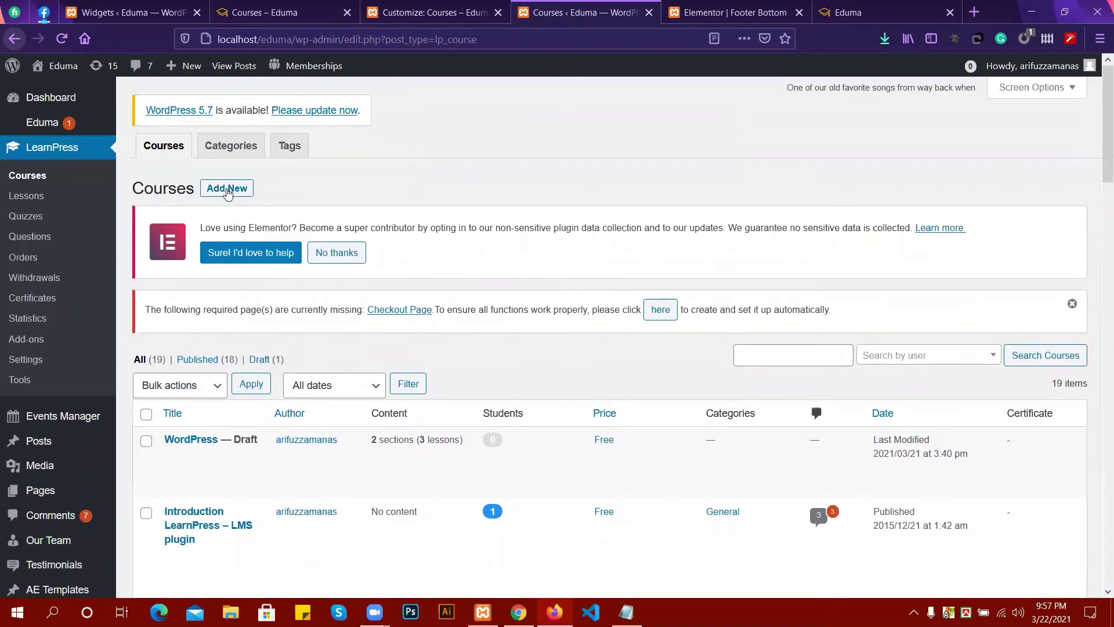
Add a new course titled 'html', publish it, and check the front-end courses page.
{"action": "left_click", "coordinate": [226, 189]}
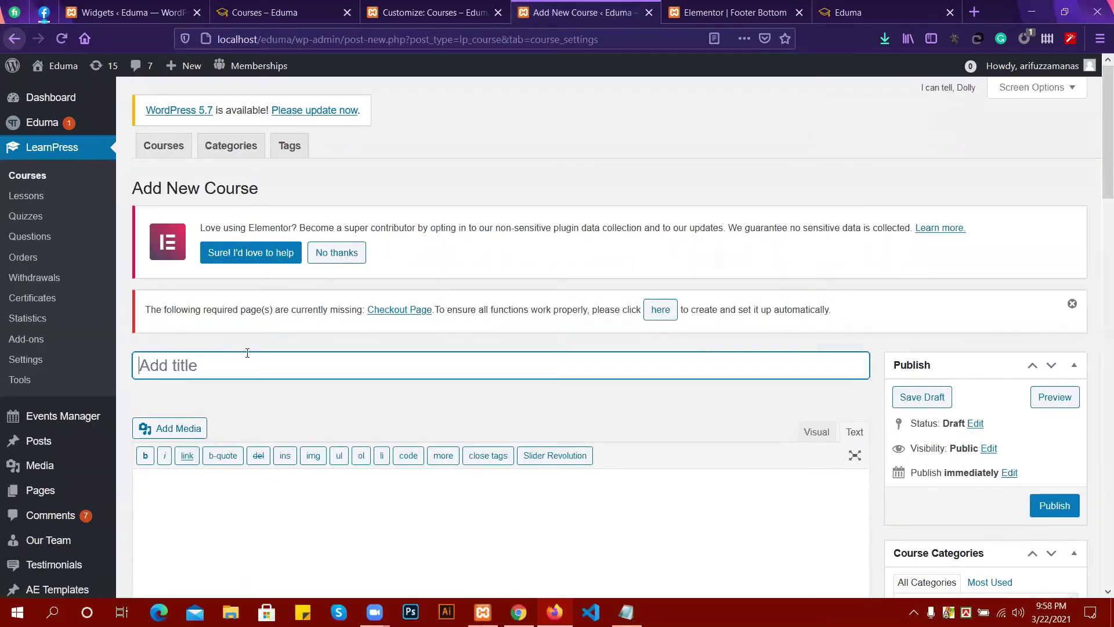
{"action": "type", "text": "html"}
{"action": "scroll", "coordinate": [372, 355], "scroll_direction": "down", "scroll_amount": 2}
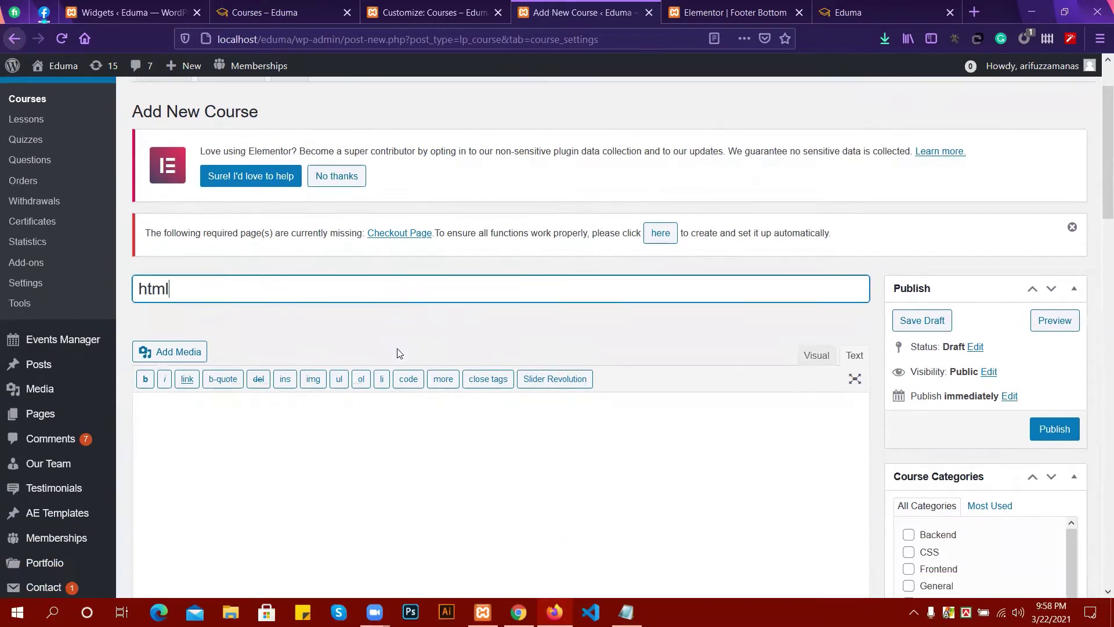
{"action": "left_click", "coordinate": [1056, 428]}
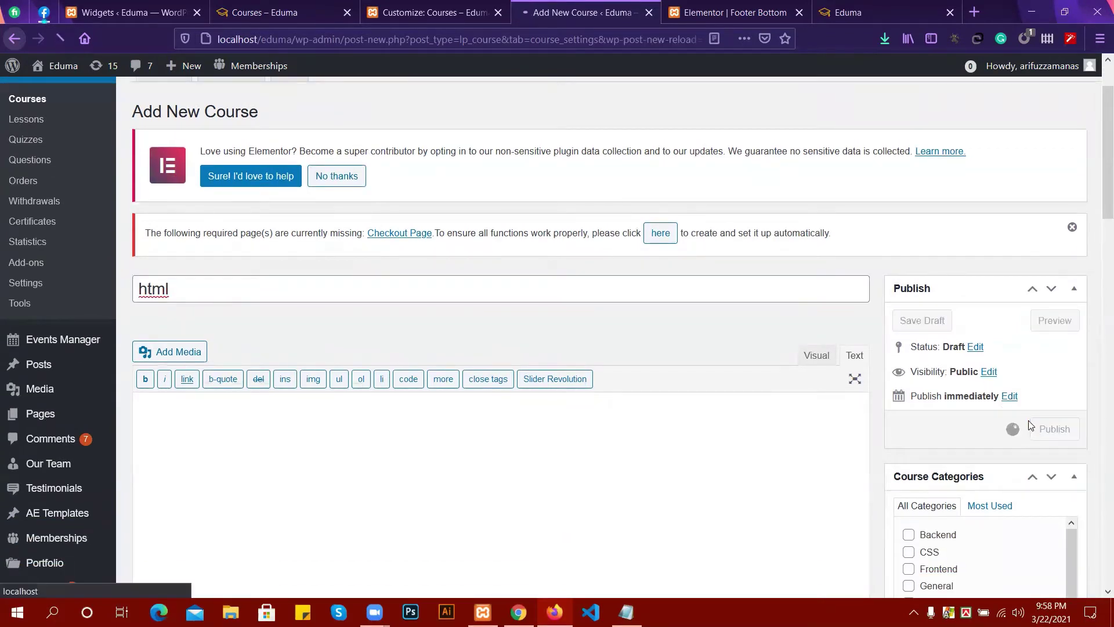
{"action": "scroll", "coordinate": [175, 316], "scroll_direction": "up", "scroll_amount": 2}
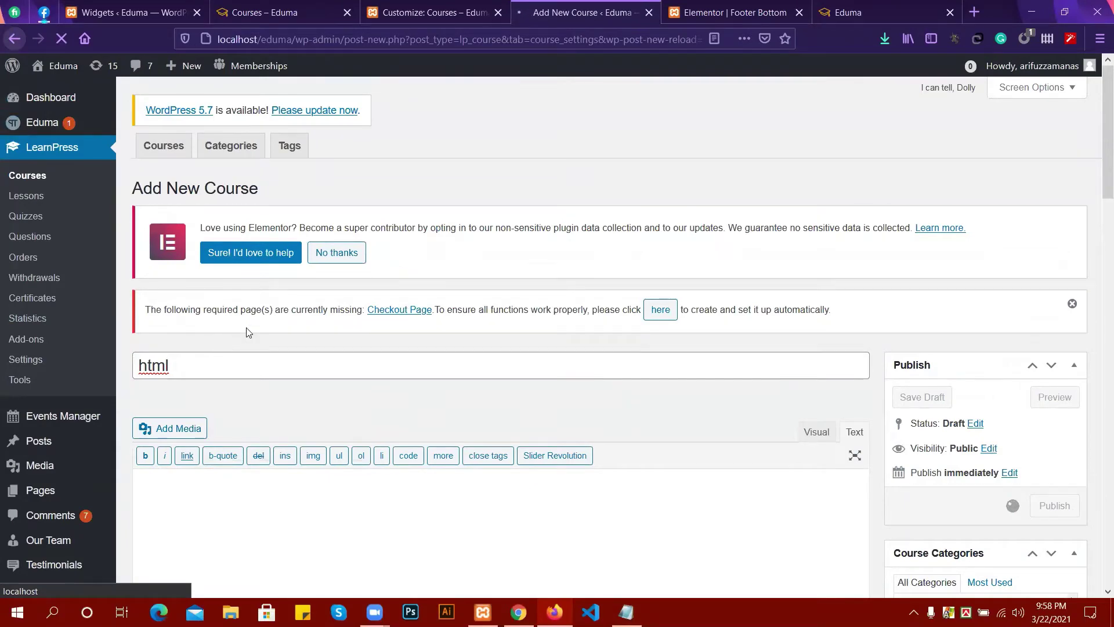
{"action": "left_click", "coordinate": [283, 12]}
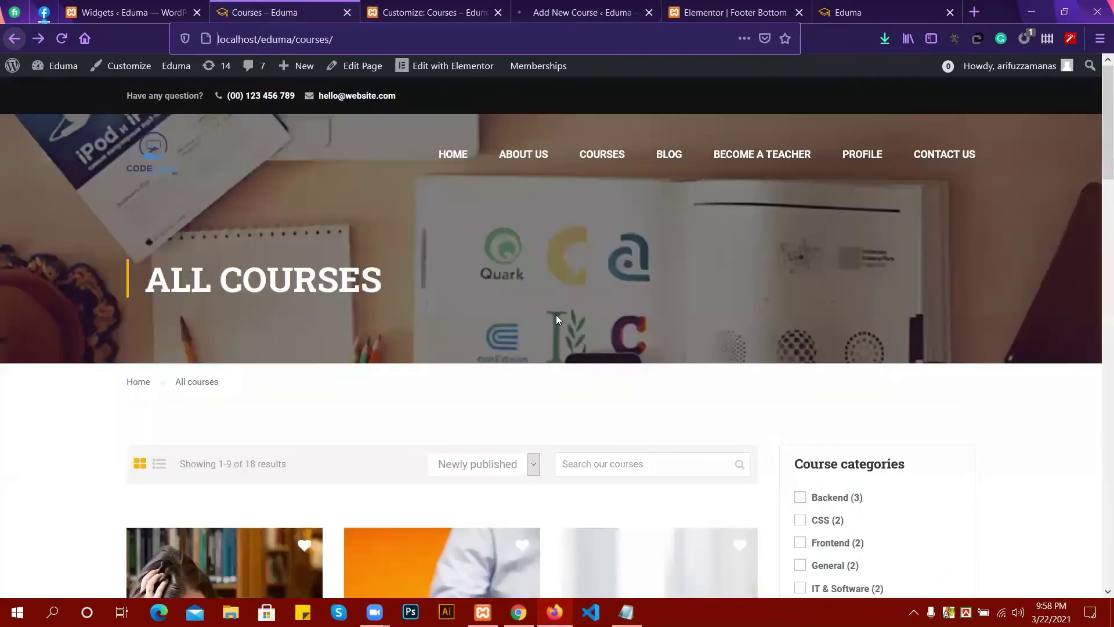
{"action": "scroll", "coordinate": [267, 522], "scroll_direction": "down", "scroll_amount": 4}
{"action": "scroll", "coordinate": [232, 525], "scroll_direction": "down", "scroll_amount": 3}
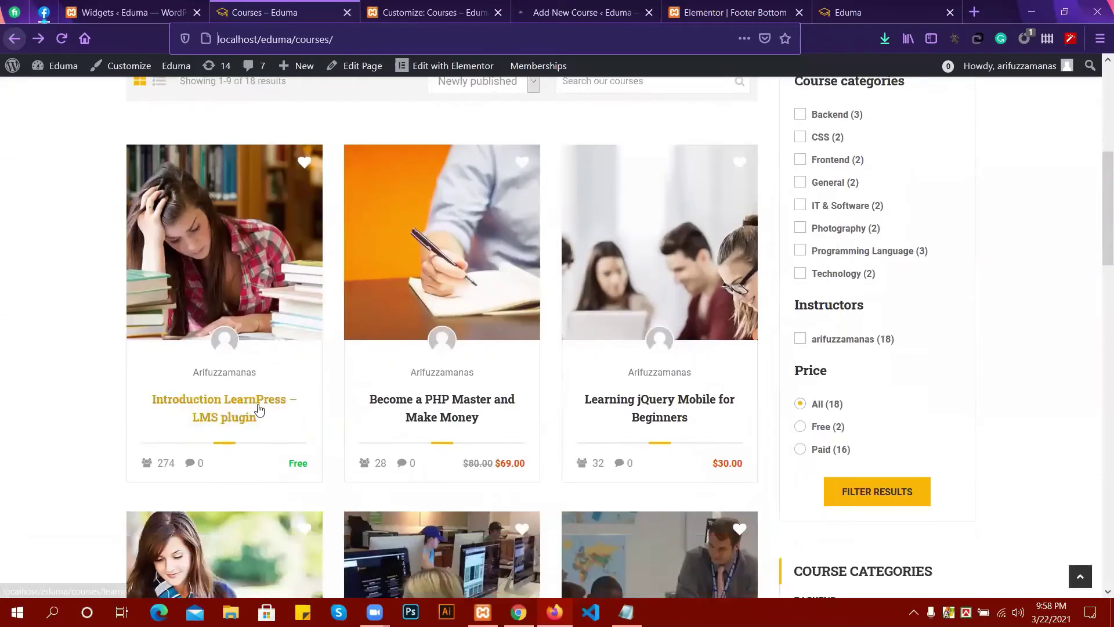
{"action": "left_click", "coordinate": [580, 13]}
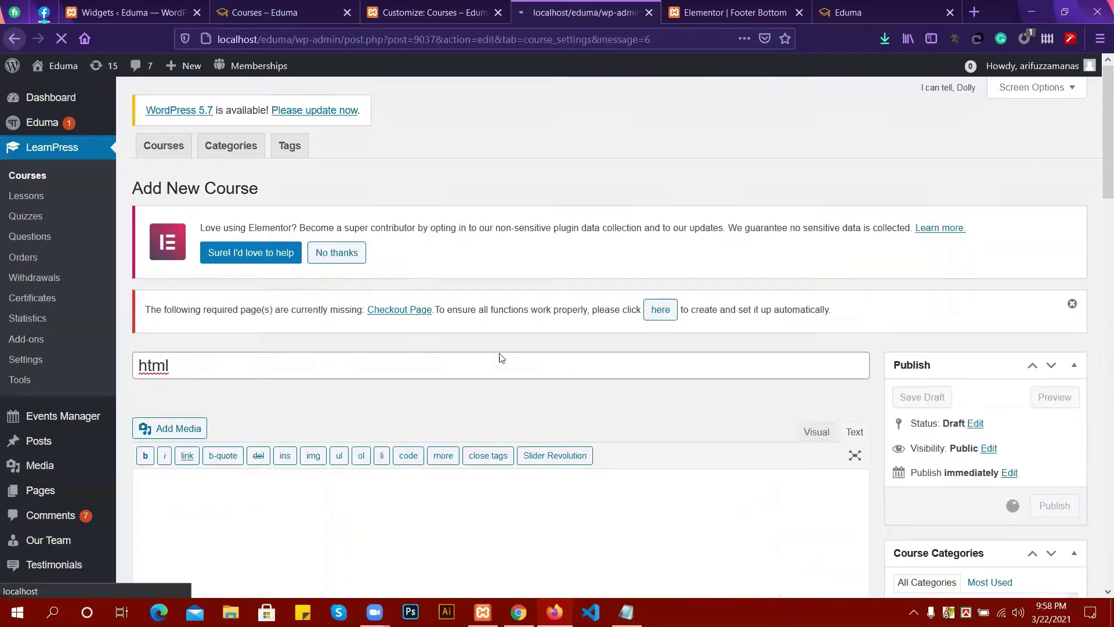
{"action": "scroll", "coordinate": [224, 354], "scroll_direction": "down", "scroll_amount": 5}
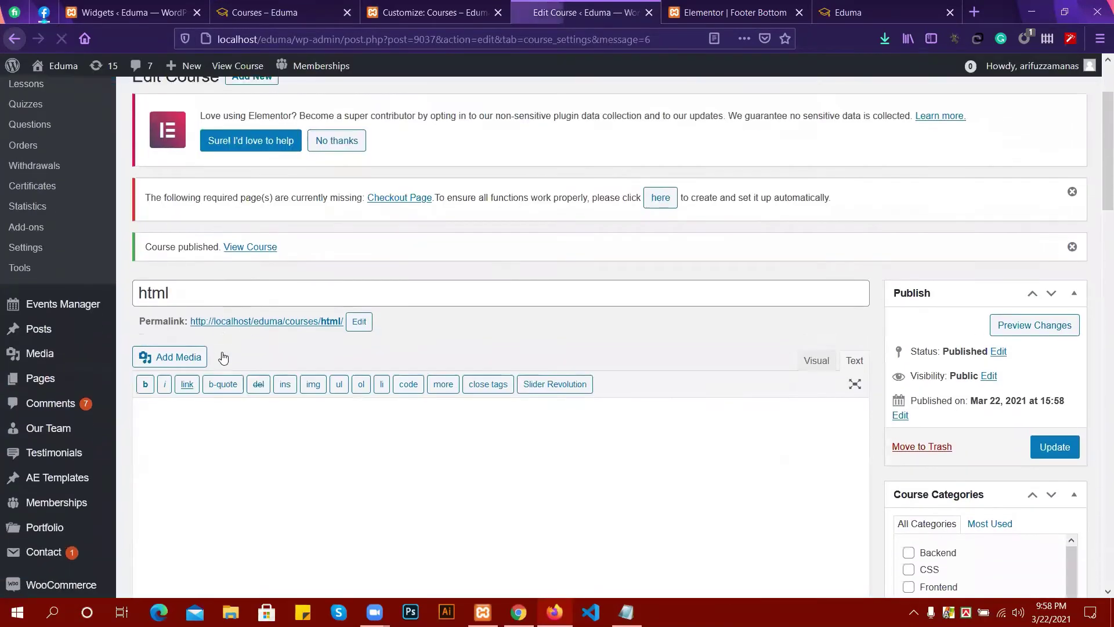
Tick the CSS course category and switch the 10-unit duration from Week(s) to Minute(s).
{"action": "scroll", "coordinate": [726, 342], "scroll_direction": "down", "scroll_amount": 3}
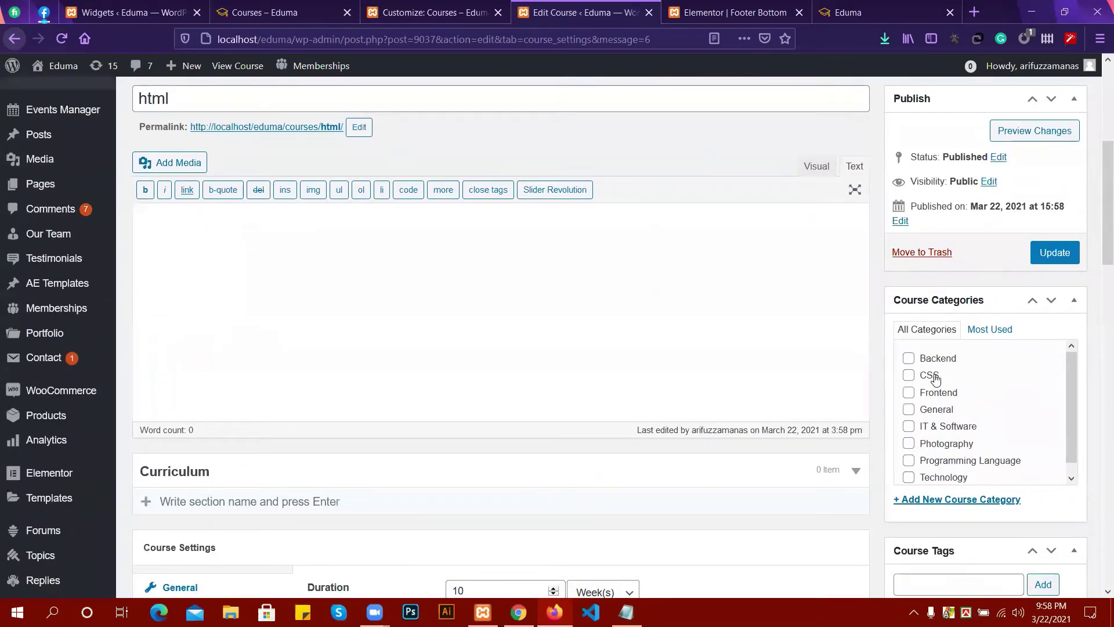
{"action": "left_click", "coordinate": [908, 376]}
{"action": "scroll", "coordinate": [352, 378], "scroll_direction": "down", "scroll_amount": 4}
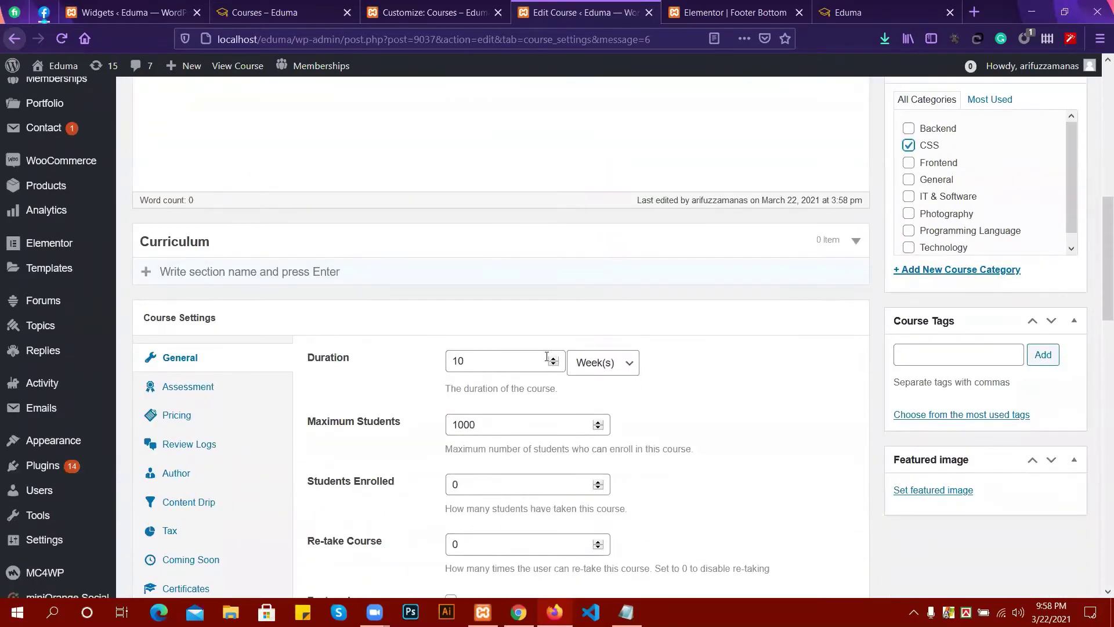
{"action": "left_click", "coordinate": [615, 365]}
{"action": "left_click", "coordinate": [594, 382]}
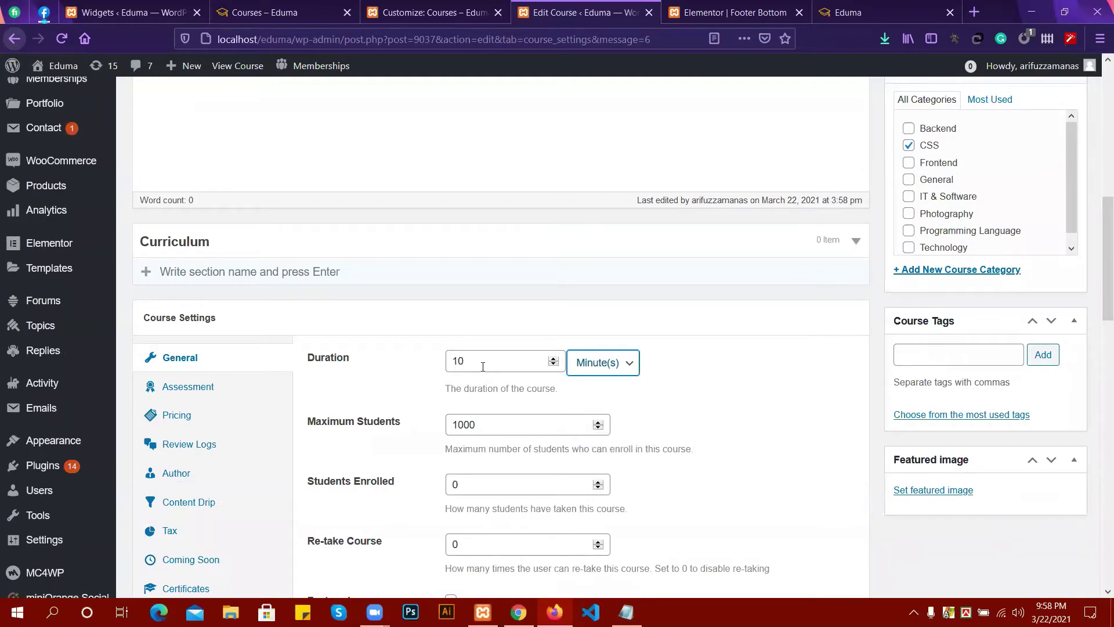
{"action": "scroll", "coordinate": [482, 366], "scroll_direction": "up", "scroll_amount": 4}
{"action": "scroll", "coordinate": [343, 411], "scroll_direction": "down", "scroll_amount": 1}
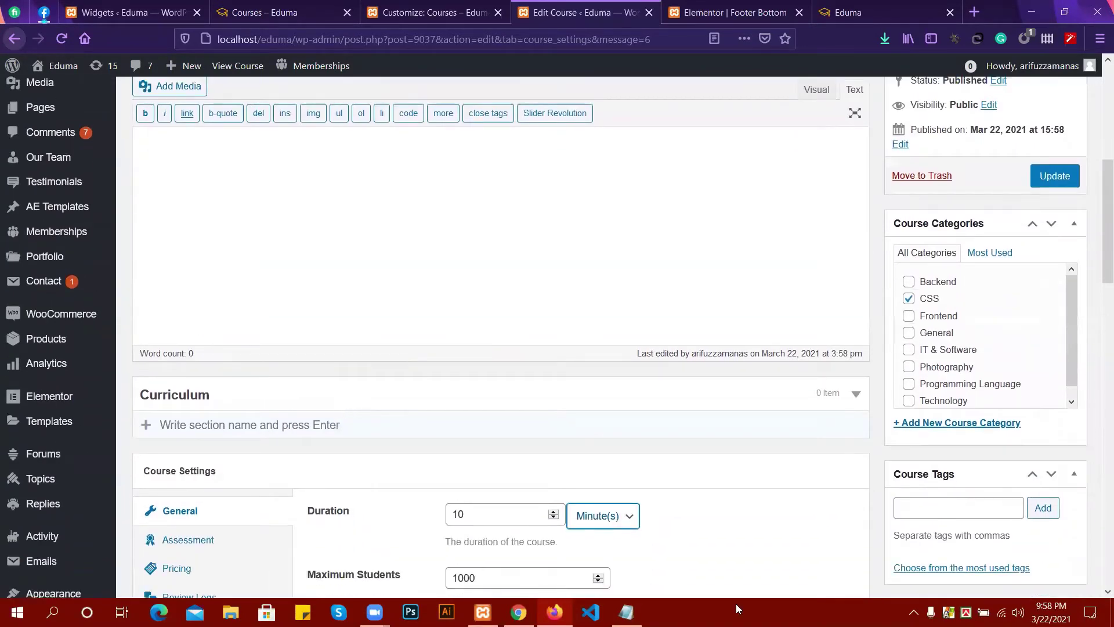
{"action": "left_click", "coordinate": [264, 214]}
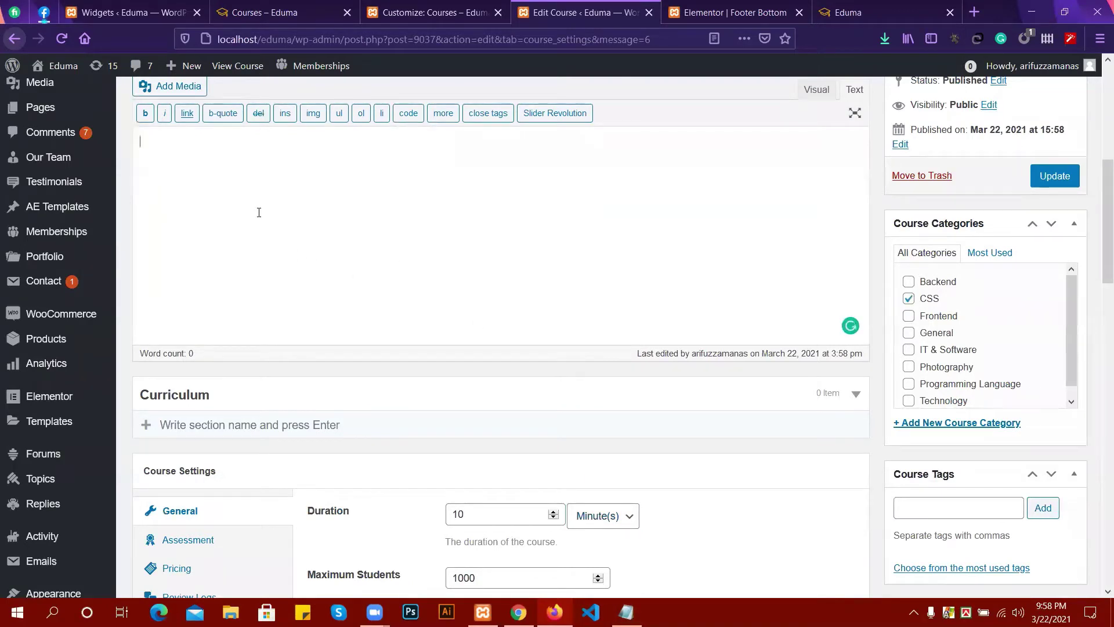
Type 'lorem' into the content editor and create the curriculum section 'Step 1'.
{"action": "type", "text": "lorem"}
{"action": "left_click", "coordinate": [261, 425]}
{"action": "type", "text": "i"}
{"action": "key", "text": "BackSpace"}
{"action": "type", "text": "Step 1"}
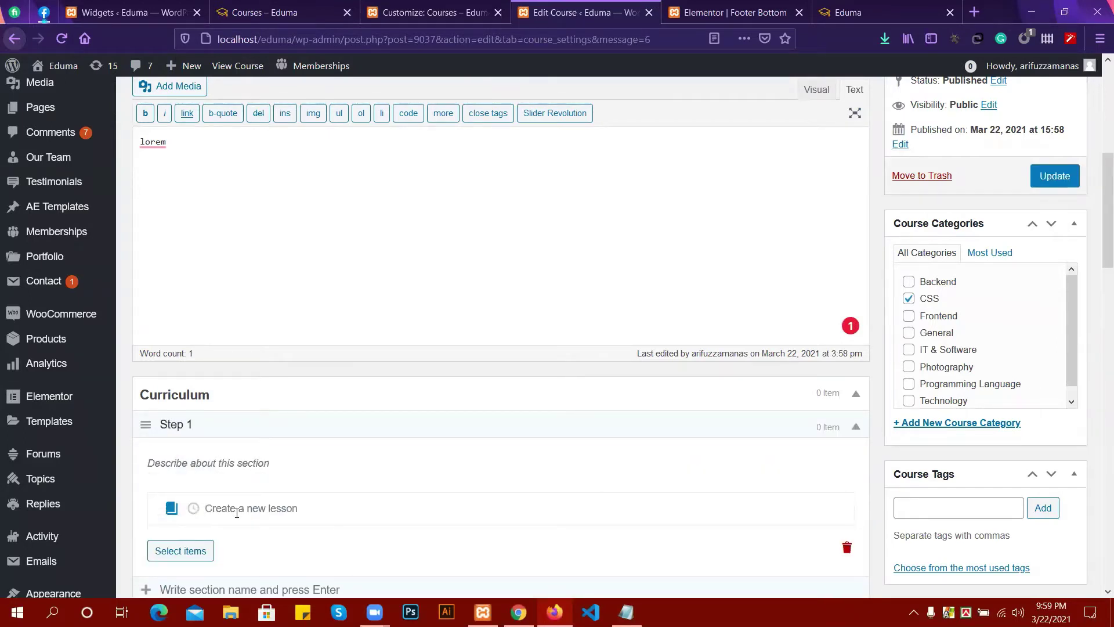
{"action": "scroll", "coordinate": [348, 427], "scroll_direction": "down", "scroll_amount": 5}
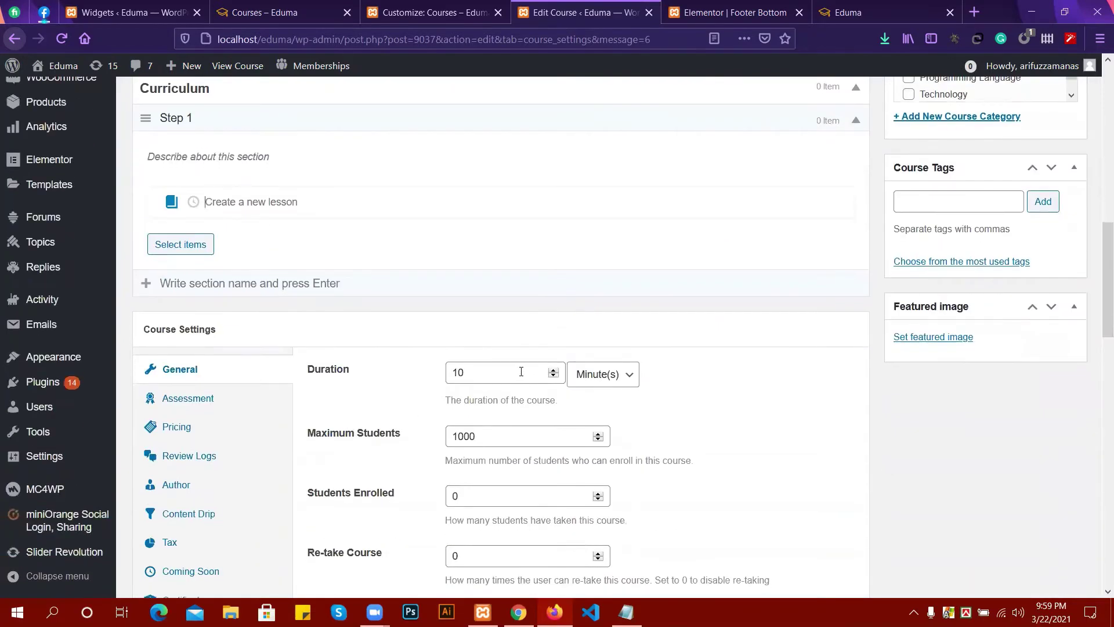
Change the course Duration value to 15.
{"action": "left_click", "coordinate": [514, 372]}
{"action": "key", "text": "BackSpace"}
{"action": "type", "text": "5"}
{"action": "scroll", "coordinate": [337, 325], "scroll_direction": "up", "scroll_amount": 1}
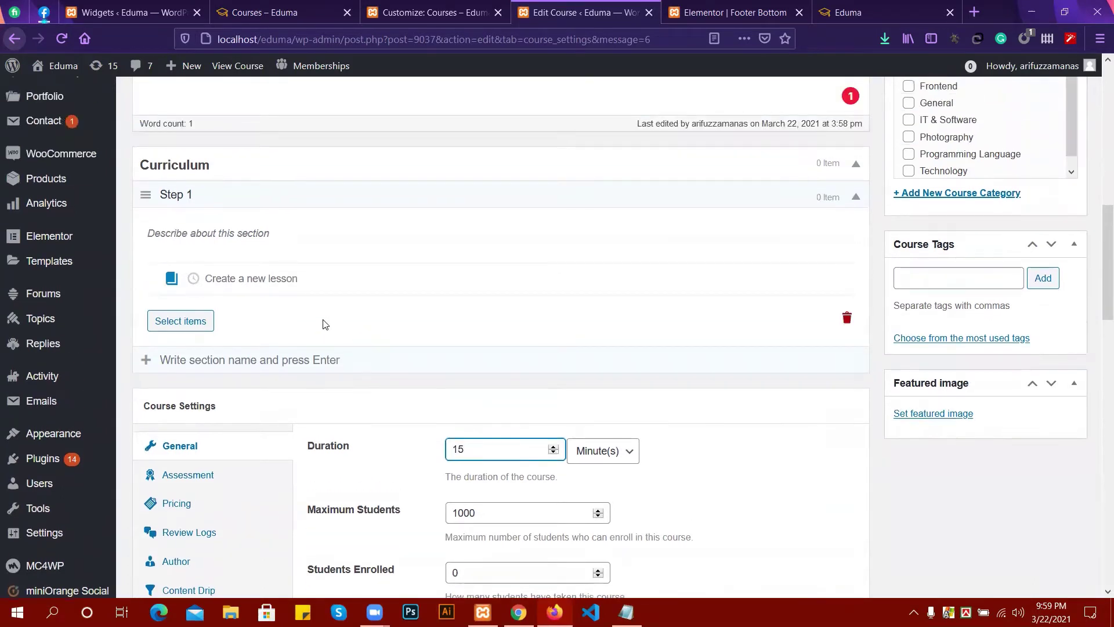
Add lesson1 and lesson2 to the Step 1 section of the curriculum.
{"action": "left_click", "coordinate": [211, 283]}
{"action": "type", "text": "le"}
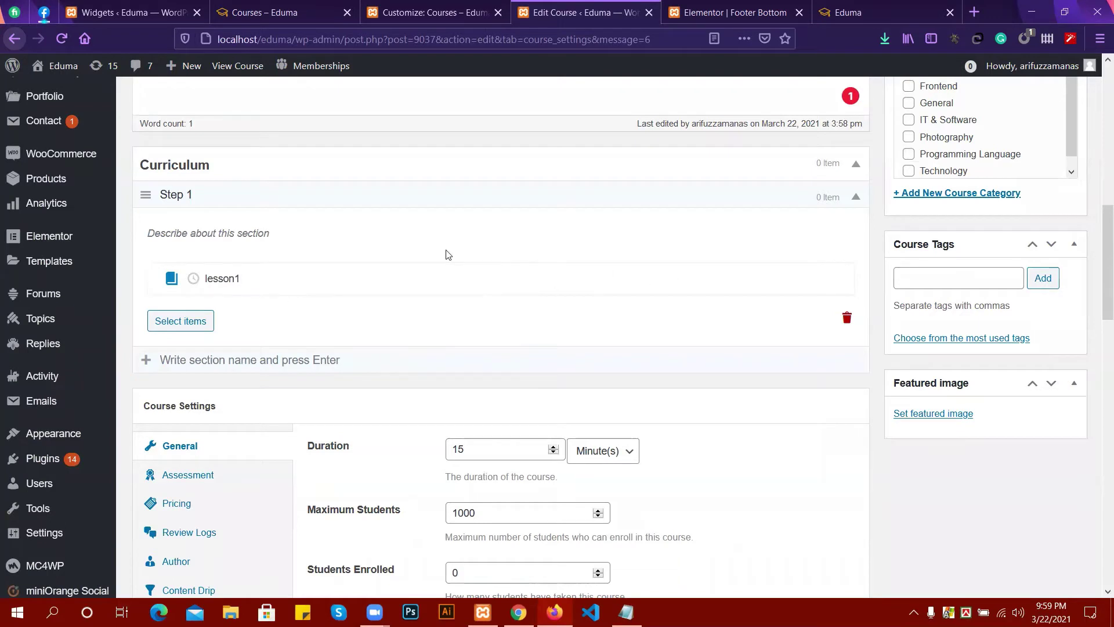
{"action": "type", "text": "sson1"}
{"action": "key", "text": "Return"}
{"action": "scroll", "coordinate": [258, 301], "scroll_direction": "down", "scroll_amount": 1}
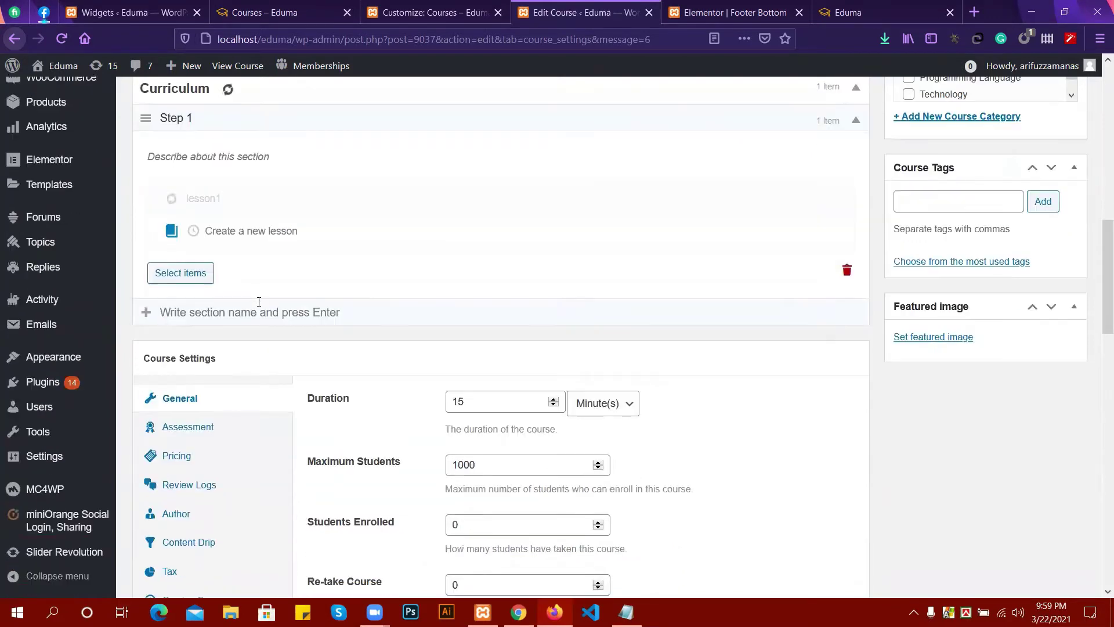
{"action": "left_click", "coordinate": [210, 229]}
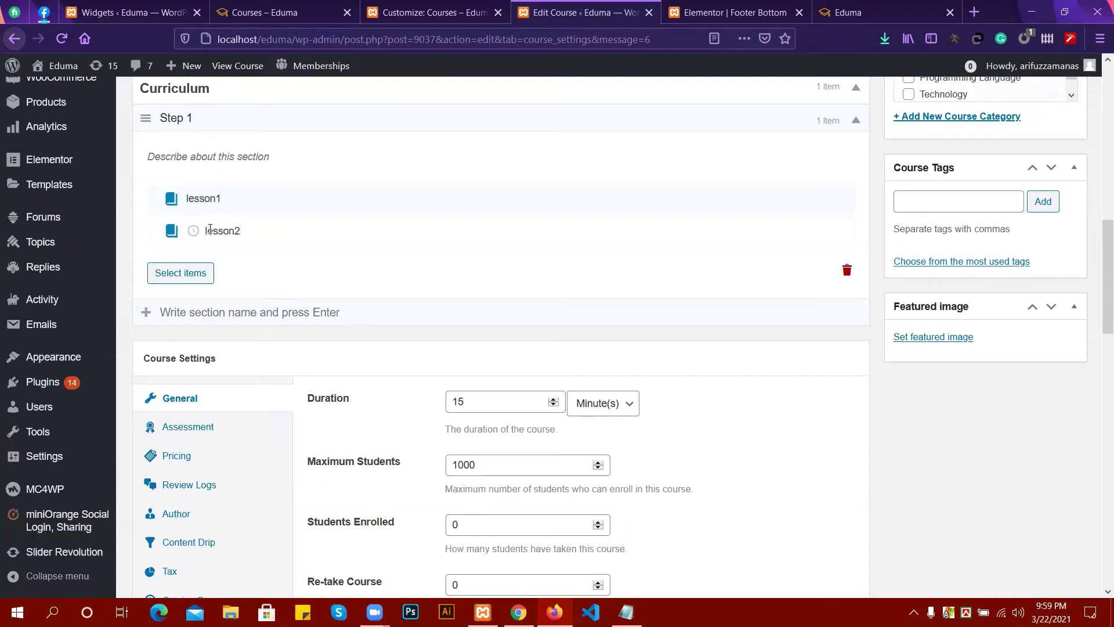
{"action": "key", "text": "Return"}
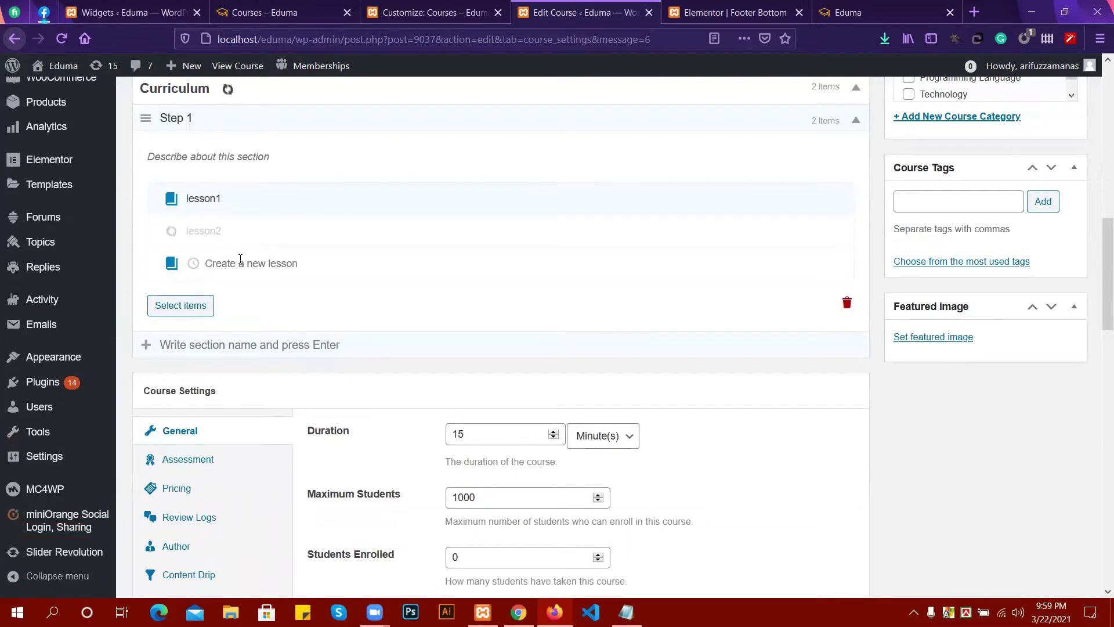
Create a 'Step 2' section and add lesson 3 to it.
{"action": "left_click", "coordinate": [233, 338]}
{"action": "type", "text": "sTEP"}
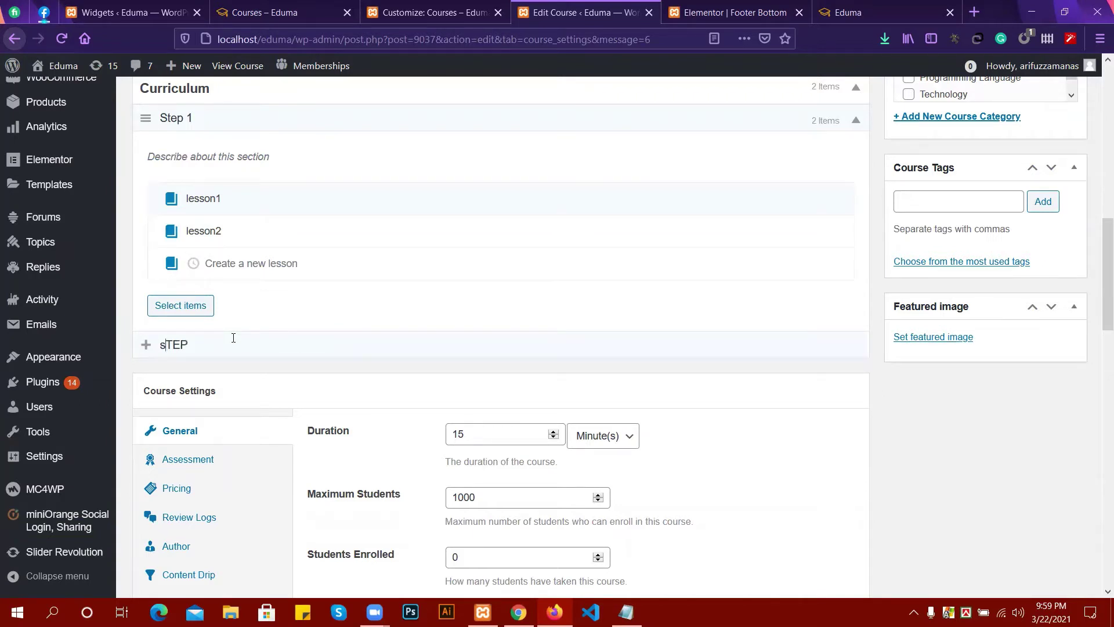
{"action": "key", "text": "BackSpace"}
{"action": "key", "text": "BackSpace"}
{"action": "key", "text": "BackSpace"}
{"action": "key", "text": "BackSpace"}
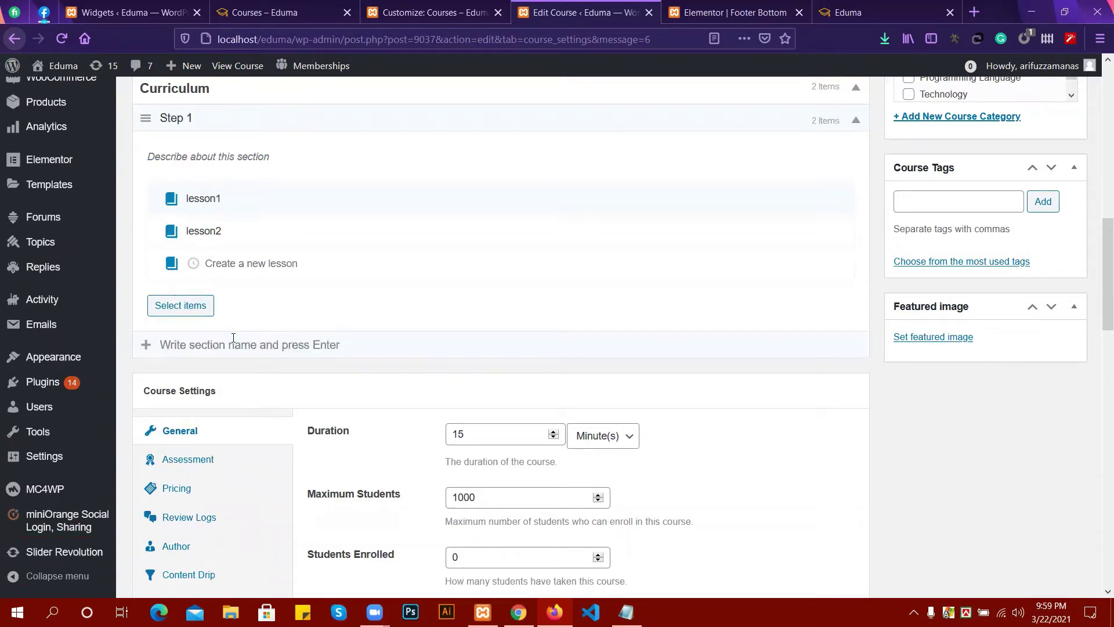
{"action": "type", "text": "Step"}
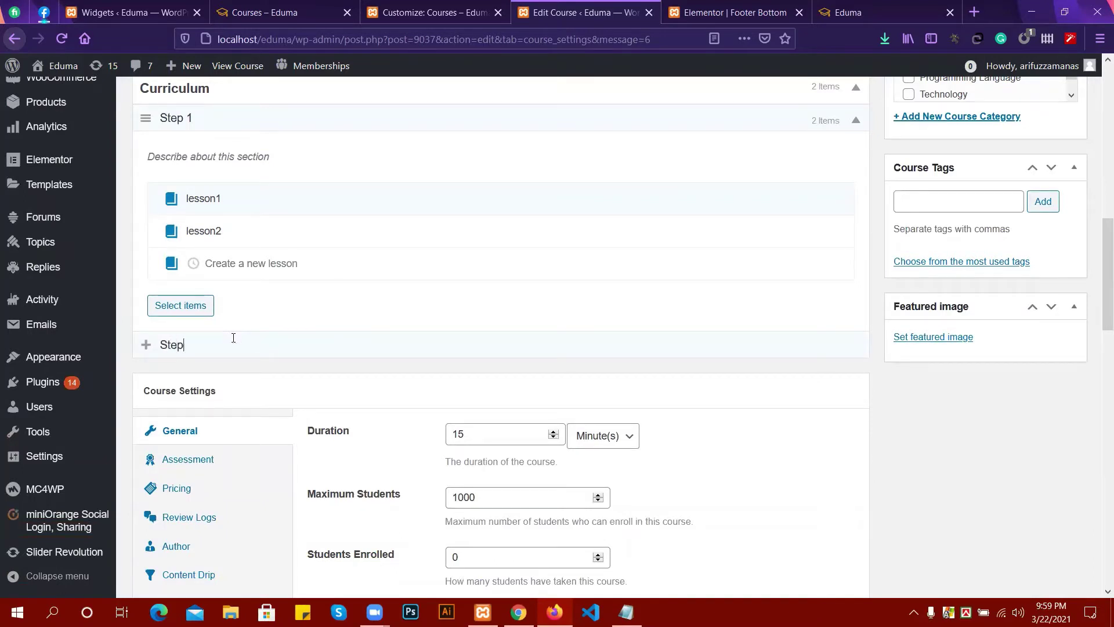
{"action": "type", "text": " 2"}
{"action": "key", "text": "Return"}
{"action": "scroll", "coordinate": [238, 349], "scroll_direction": "down", "scroll_amount": 1}
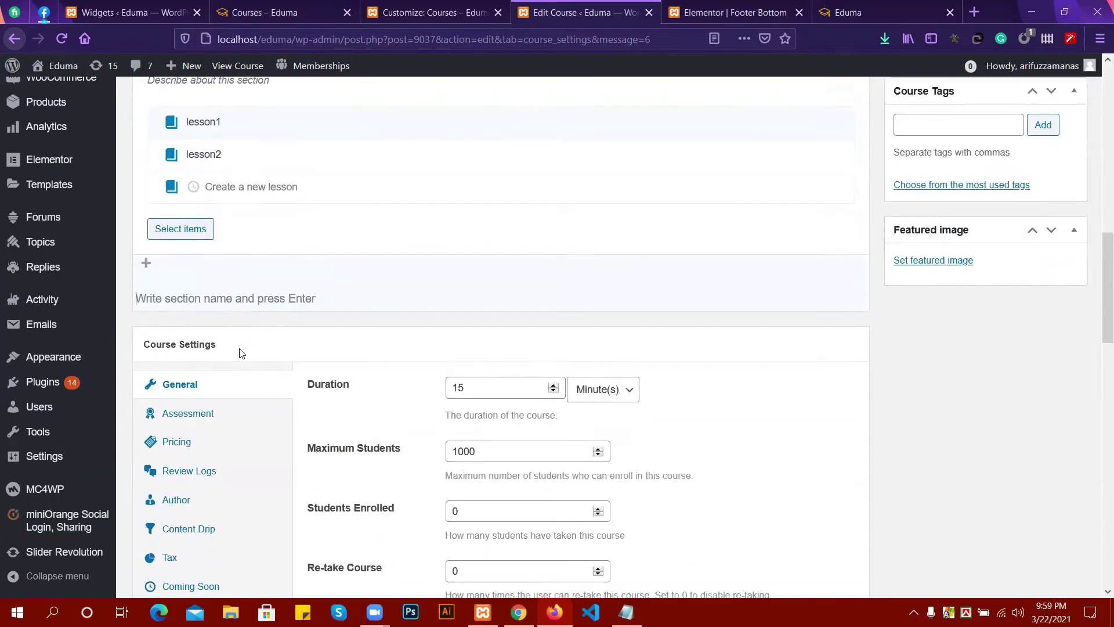
{"action": "type", "text": "lesson 3"}
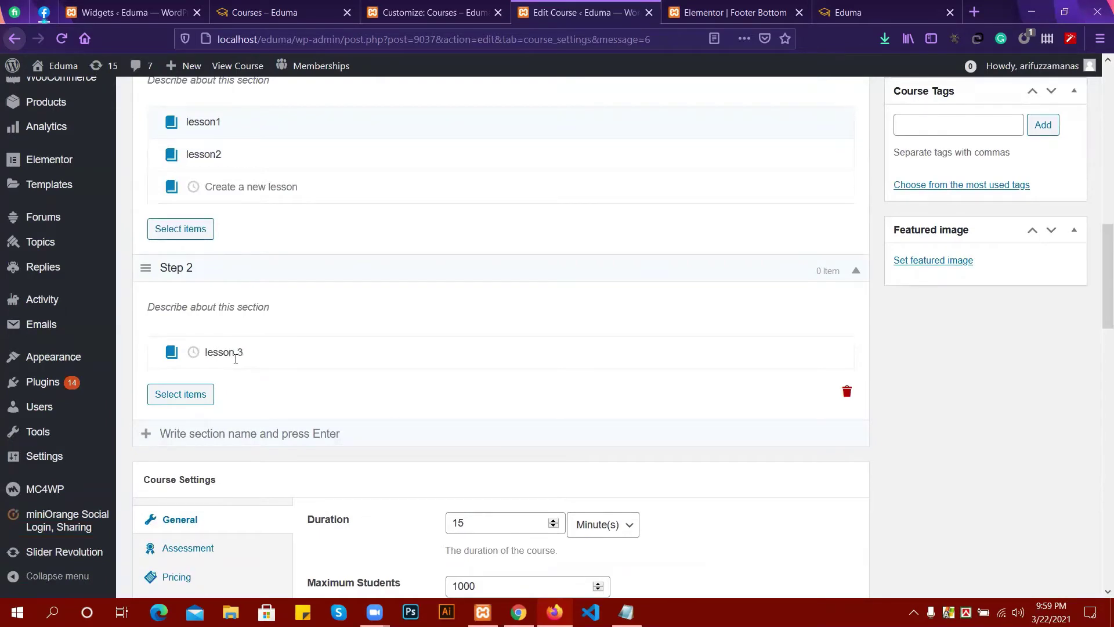
{"action": "key", "text": "Return"}
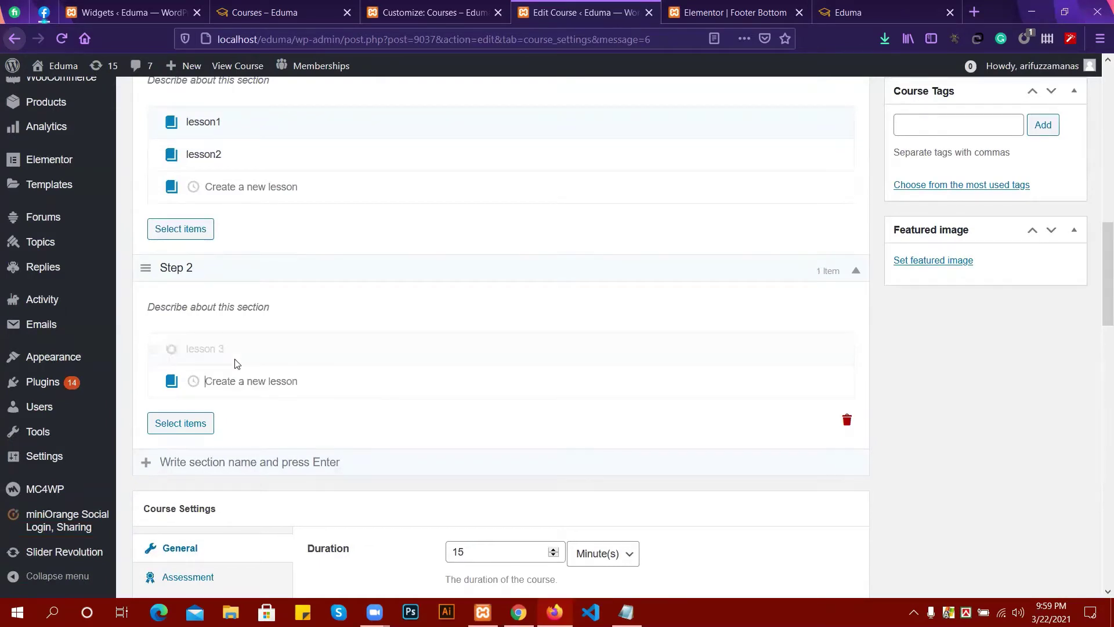
{"action": "scroll", "coordinate": [400, 315], "scroll_direction": "down", "scroll_amount": 5}
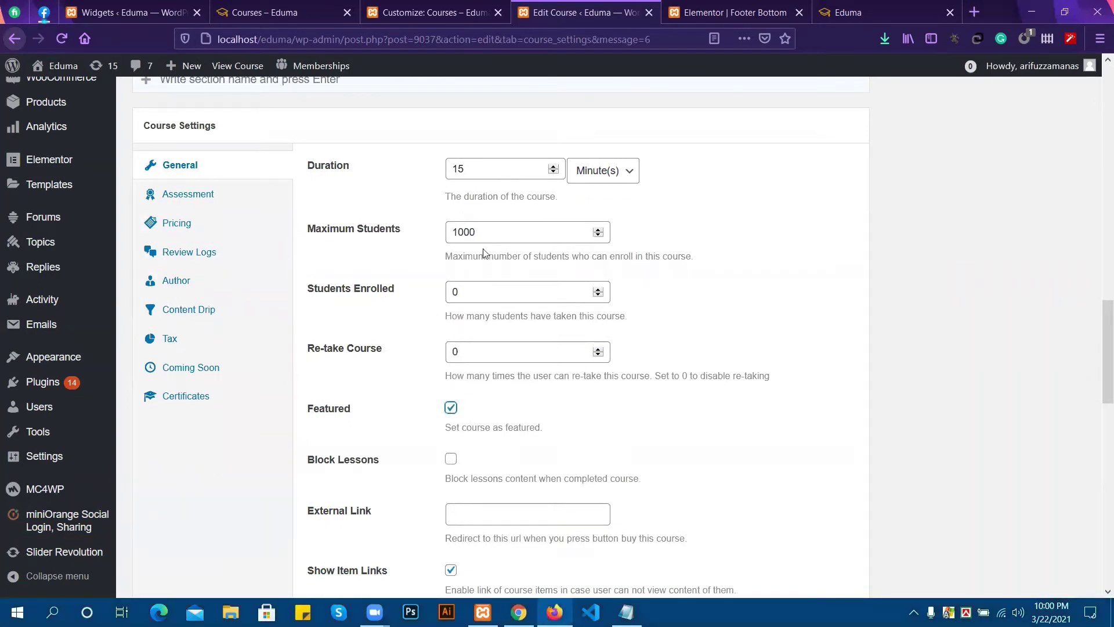
Set Maximum Students to 10000 and Students Enrolled to 10 in the course's General settings.
{"action": "left_click", "coordinate": [485, 233]}
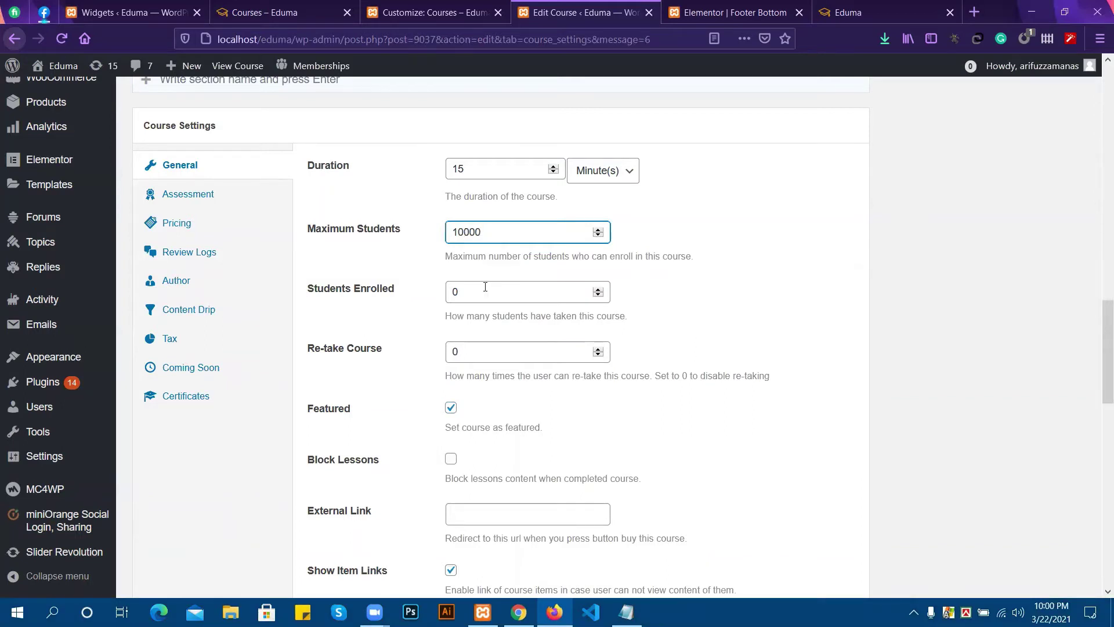
{"action": "left_click", "coordinate": [465, 291]}
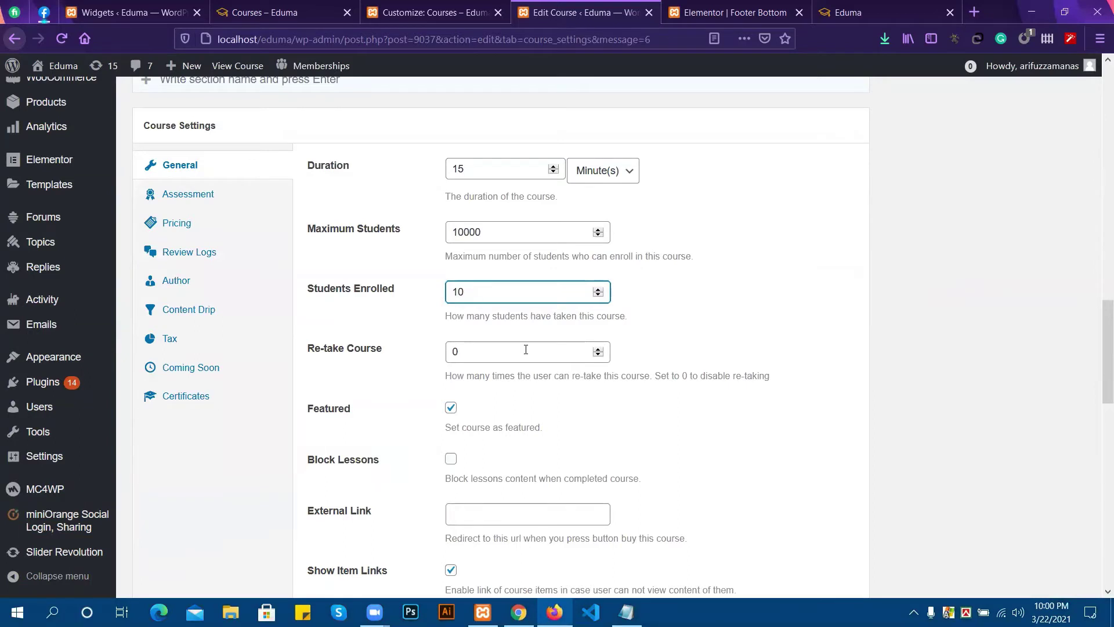
{"action": "scroll", "coordinate": [526, 349], "scroll_direction": "down", "scroll_amount": 2}
{"action": "scroll", "coordinate": [486, 306], "scroll_direction": "down", "scroll_amount": 2}
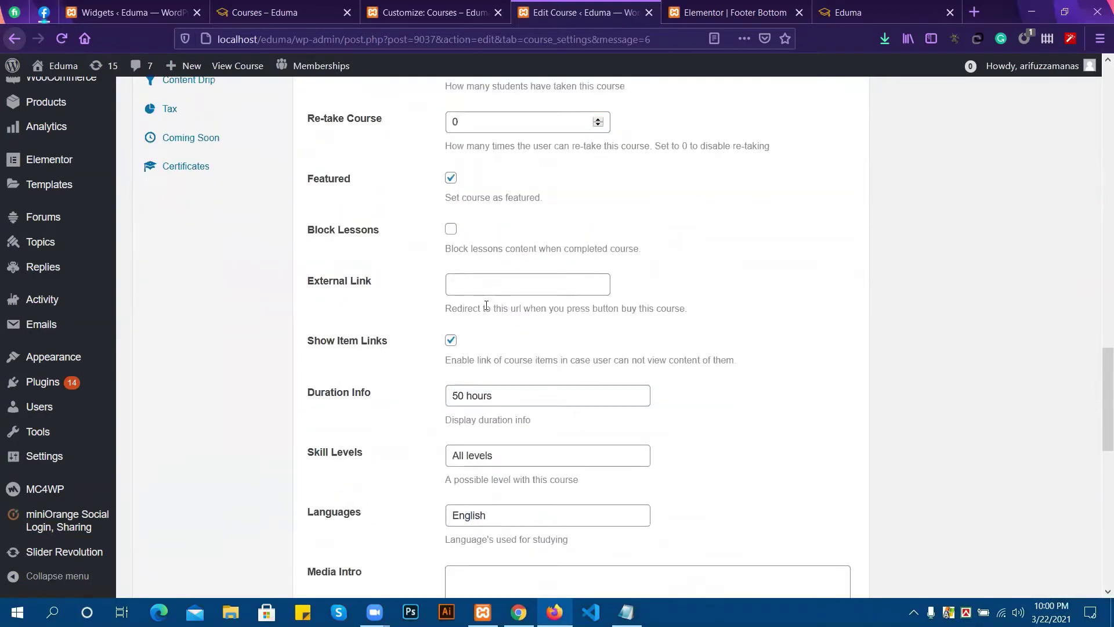
{"action": "scroll", "coordinate": [487, 306], "scroll_direction": "down", "scroll_amount": 2}
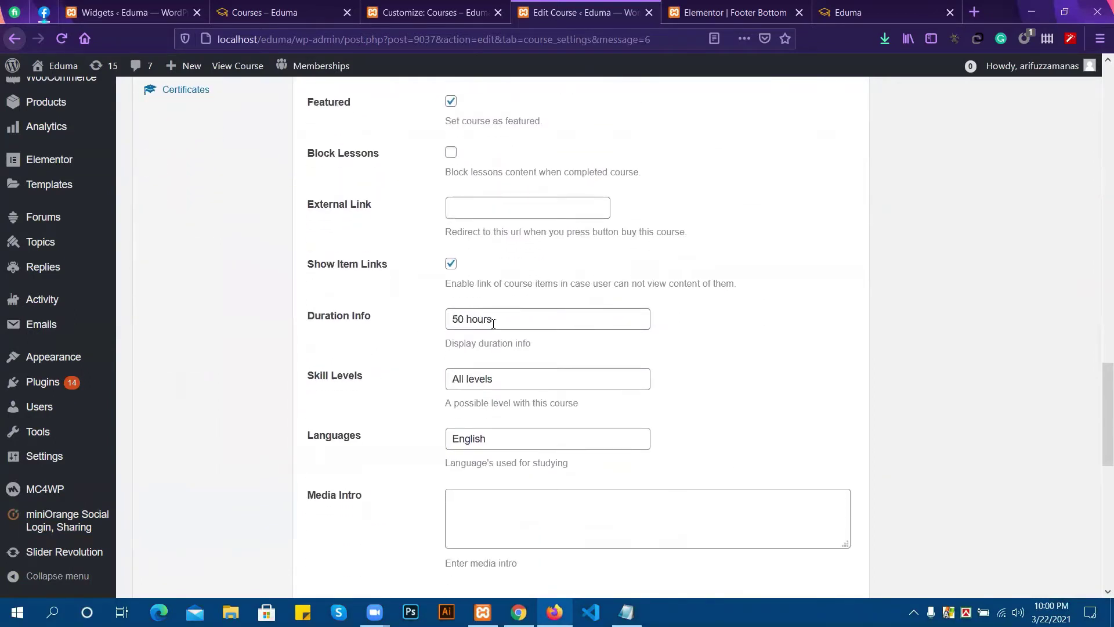
{"action": "scroll", "coordinate": [548, 360], "scroll_direction": "down", "scroll_amount": 2}
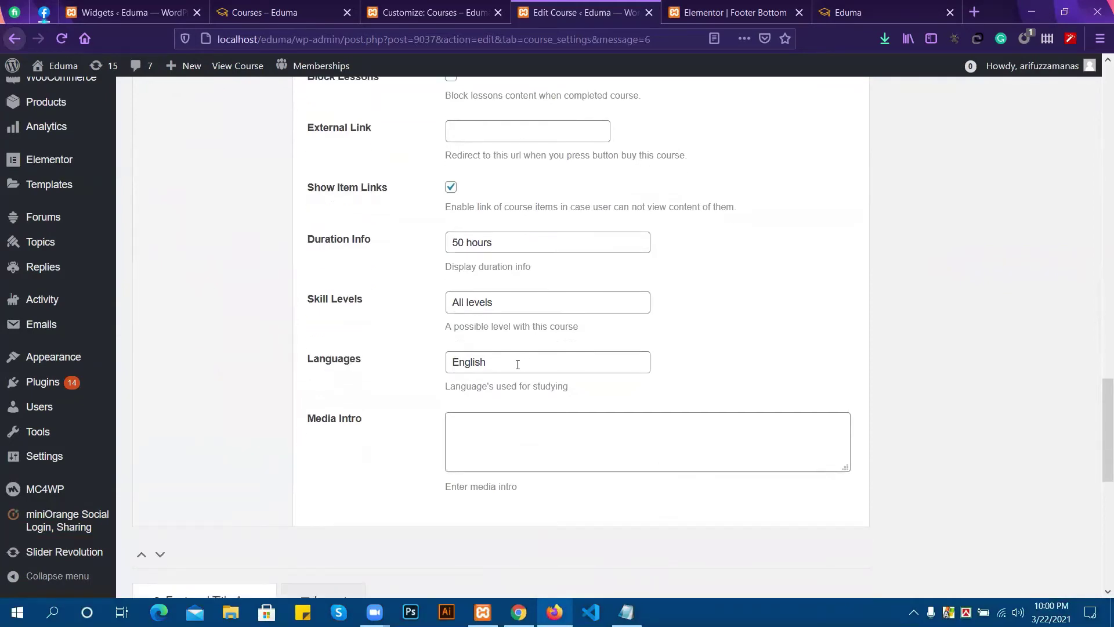
{"action": "scroll", "coordinate": [518, 364], "scroll_direction": "down", "scroll_amount": 2}
{"action": "scroll", "coordinate": [282, 300], "scroll_direction": "up", "scroll_amount": 5}
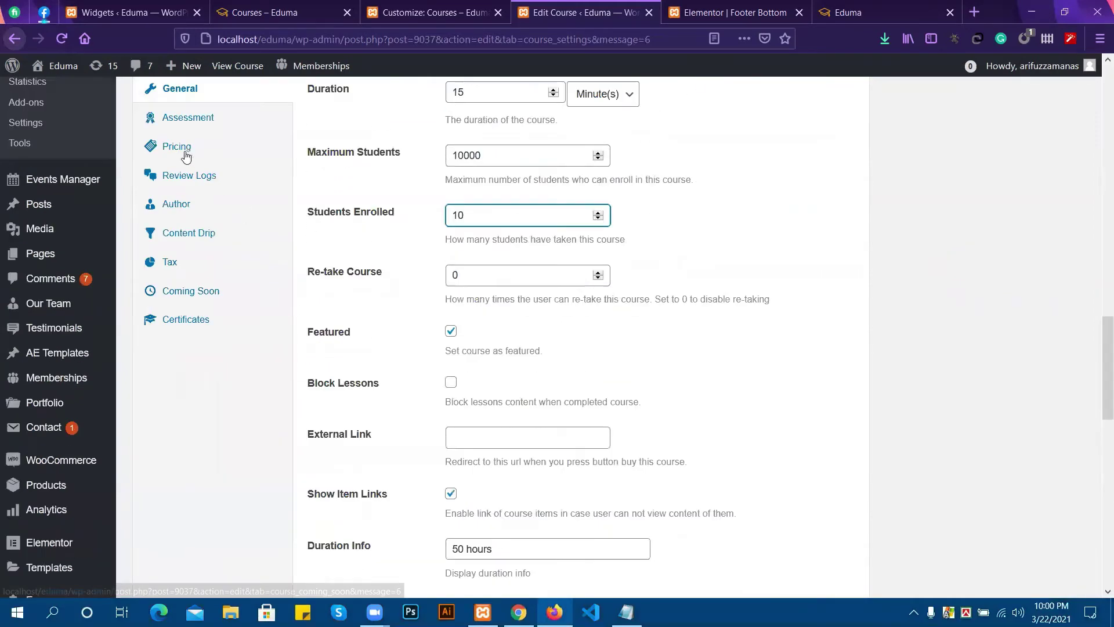
{"action": "left_click", "coordinate": [185, 154]}
{"action": "left_click", "coordinate": [199, 120]}
{"action": "scroll", "coordinate": [453, 232], "scroll_direction": "up", "scroll_amount": 4}
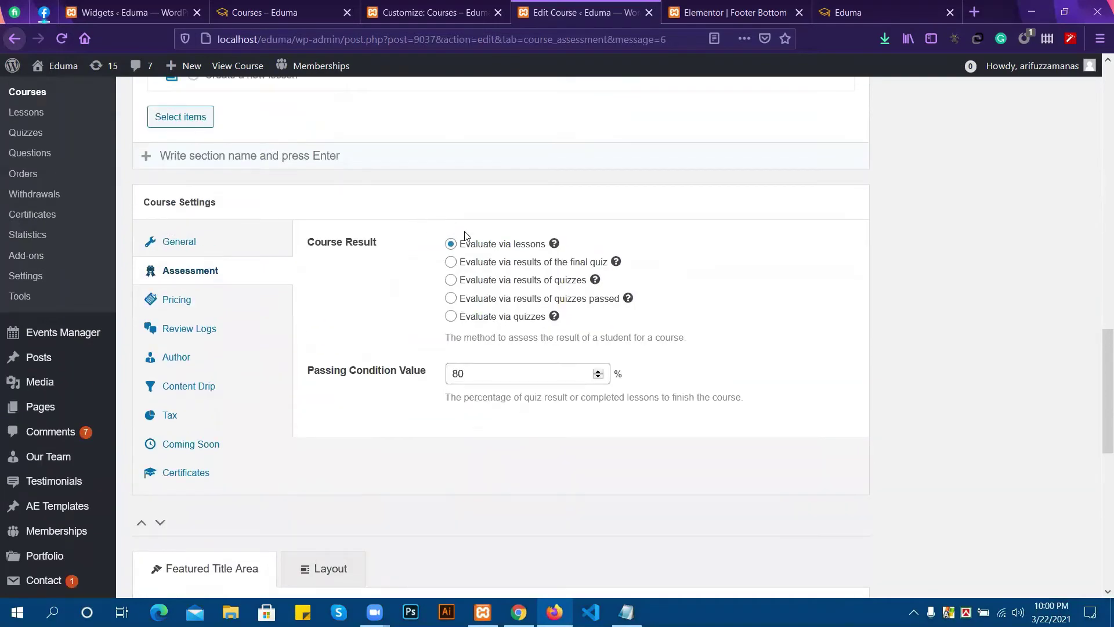
{"action": "left_click", "coordinate": [168, 300]}
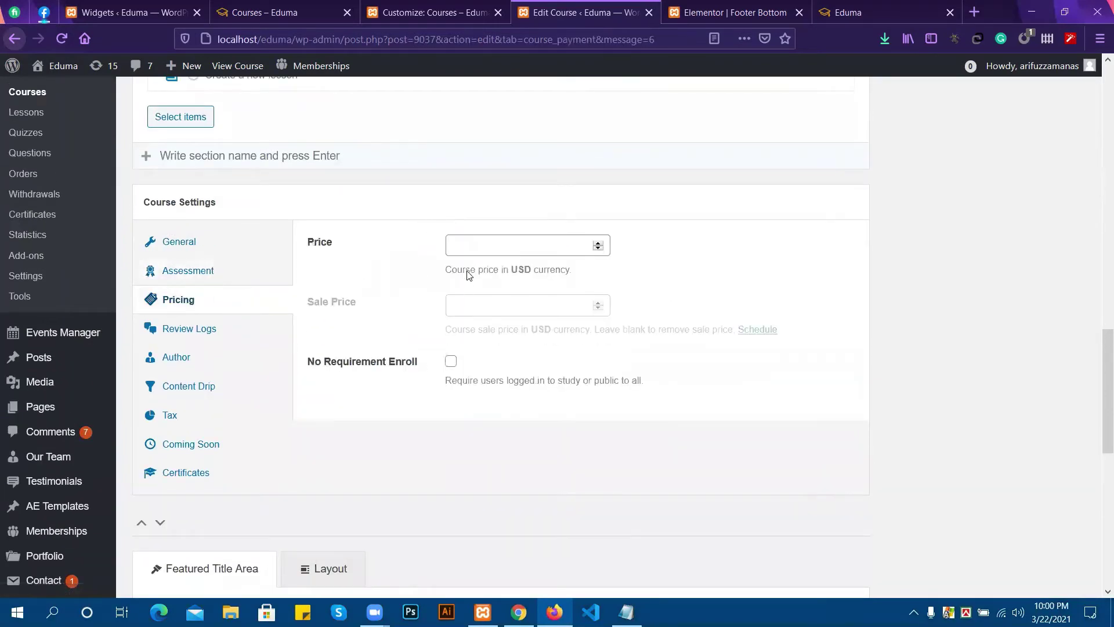
{"action": "left_click", "coordinate": [185, 330]}
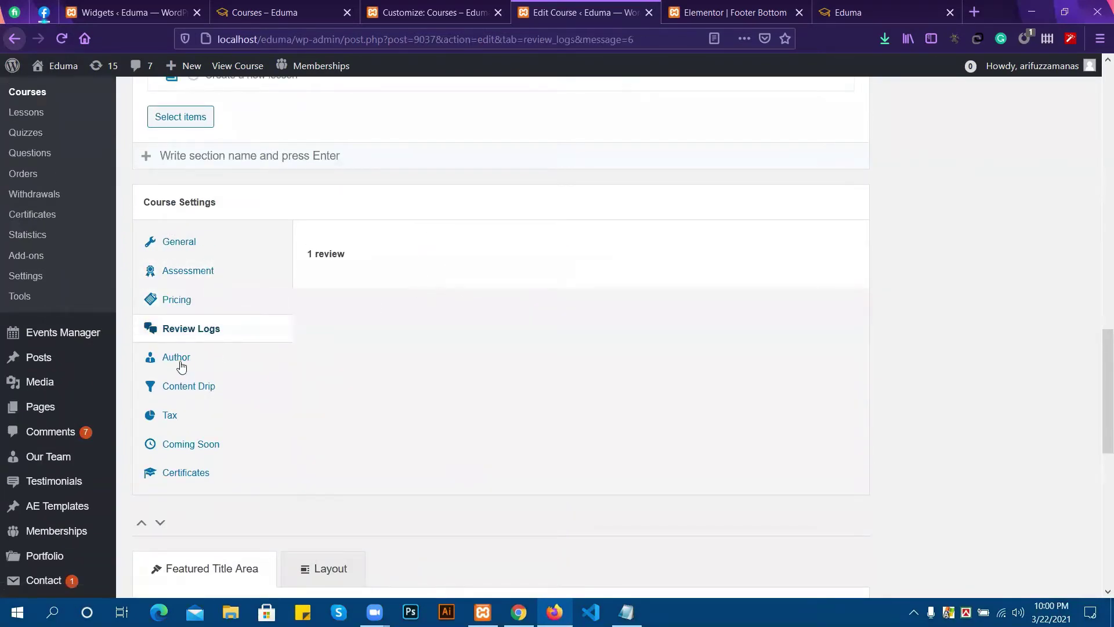
{"action": "left_click", "coordinate": [181, 361]}
{"action": "left_click", "coordinate": [514, 249]}
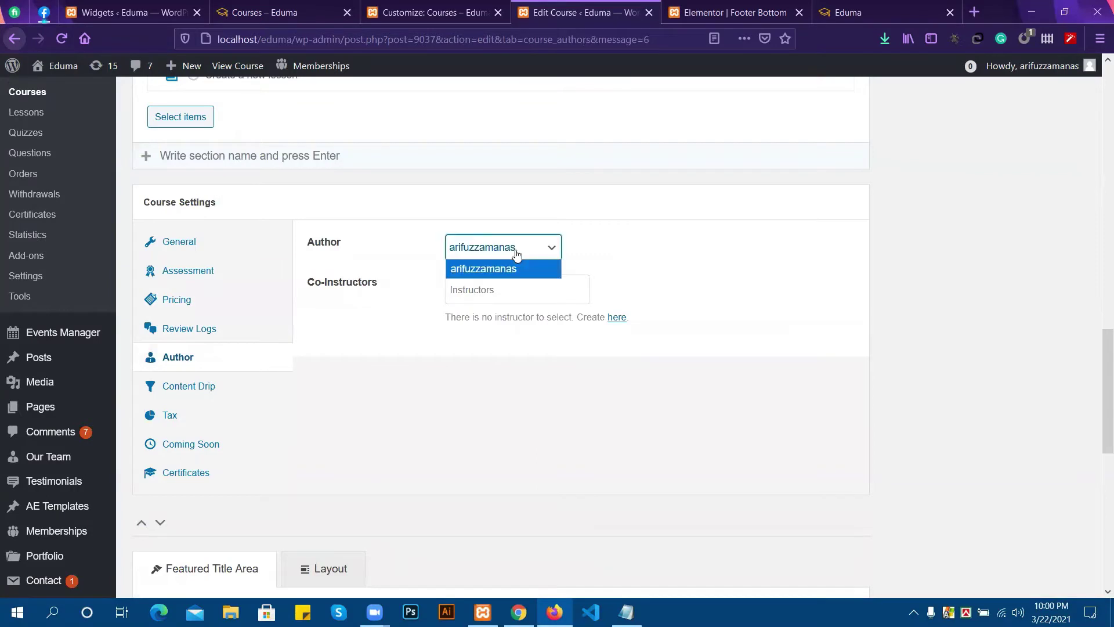
{"action": "left_click", "coordinate": [498, 267]}
{"action": "left_click", "coordinate": [184, 388]}
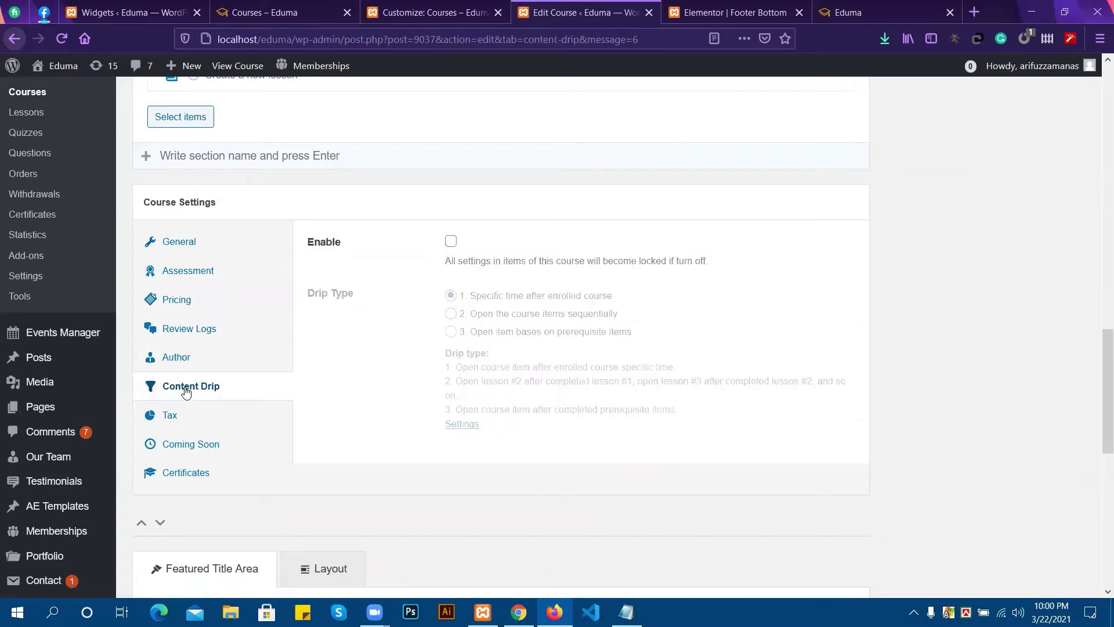
{"action": "left_click", "coordinate": [167, 418]}
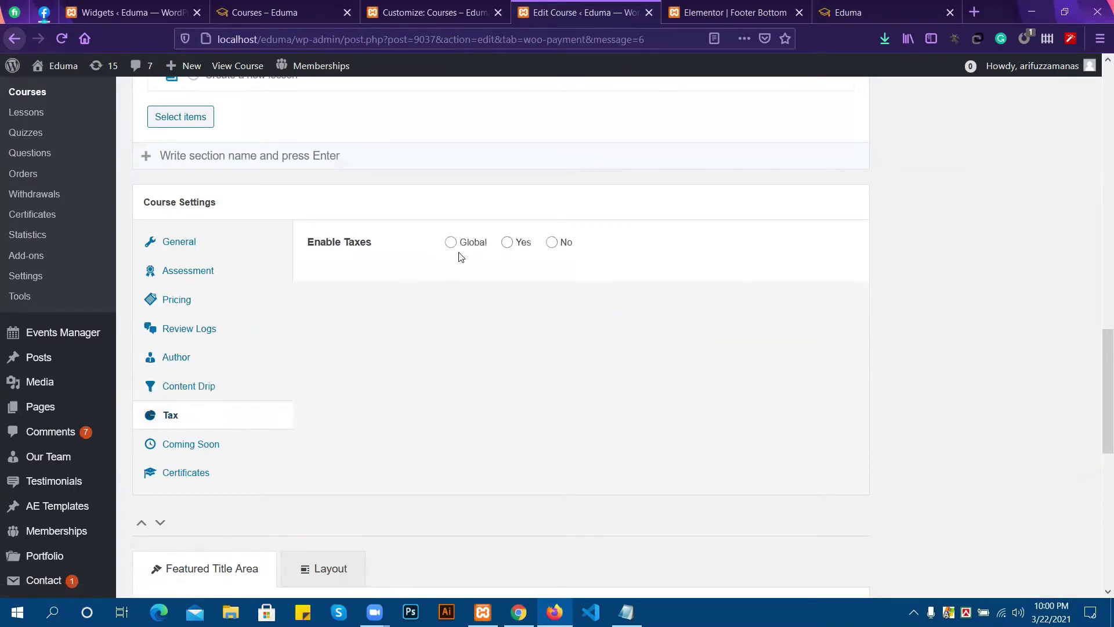
{"action": "left_click", "coordinate": [450, 242]}
{"action": "left_click", "coordinate": [187, 444]}
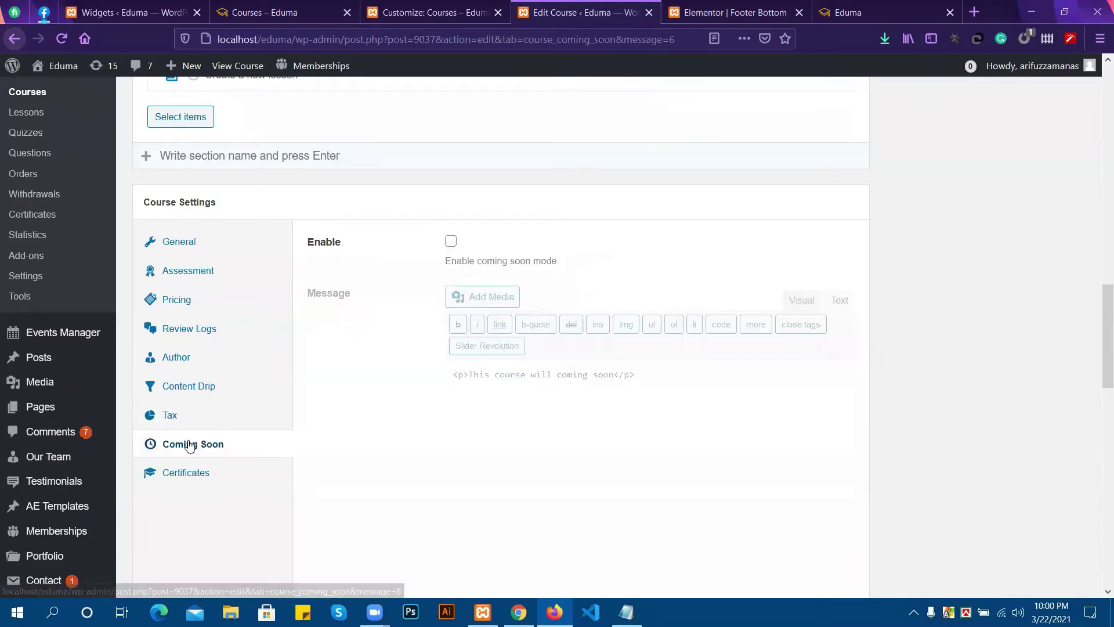
{"action": "left_click", "coordinate": [189, 299]}
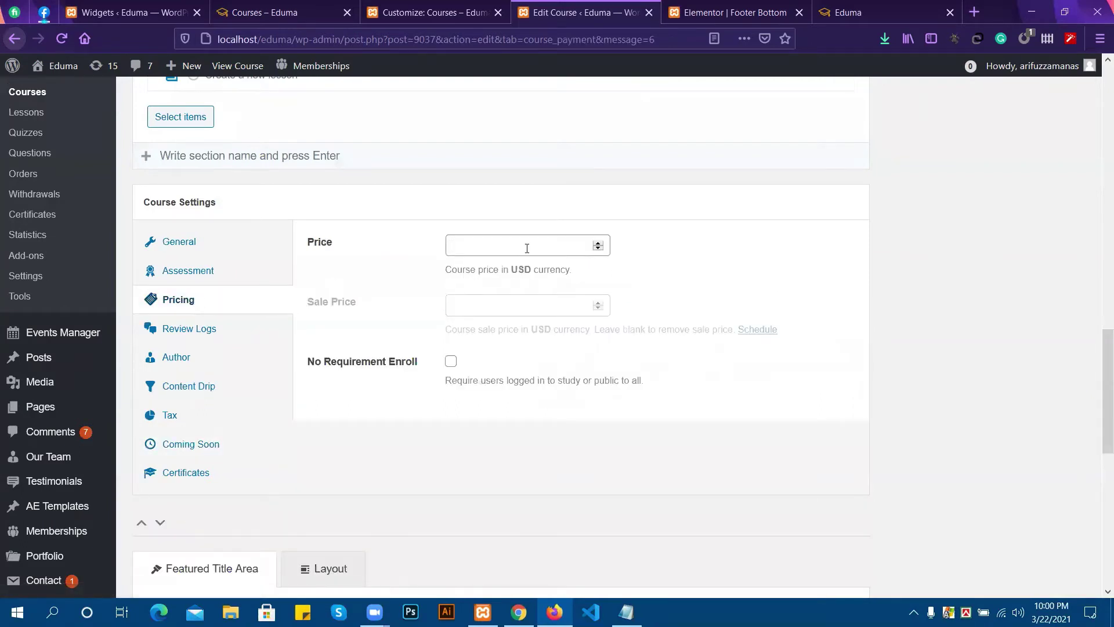
{"action": "left_click", "coordinate": [186, 474]}
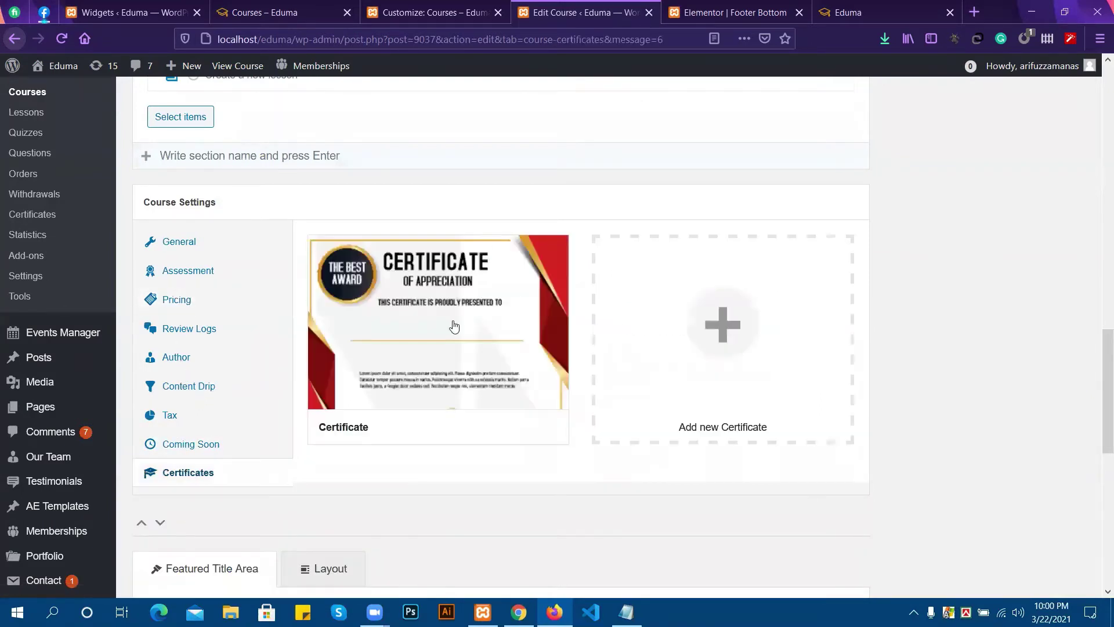
{"action": "left_click", "coordinate": [179, 241]}
{"action": "scroll", "coordinate": [184, 247], "scroll_direction": "up", "scroll_amount": 5}
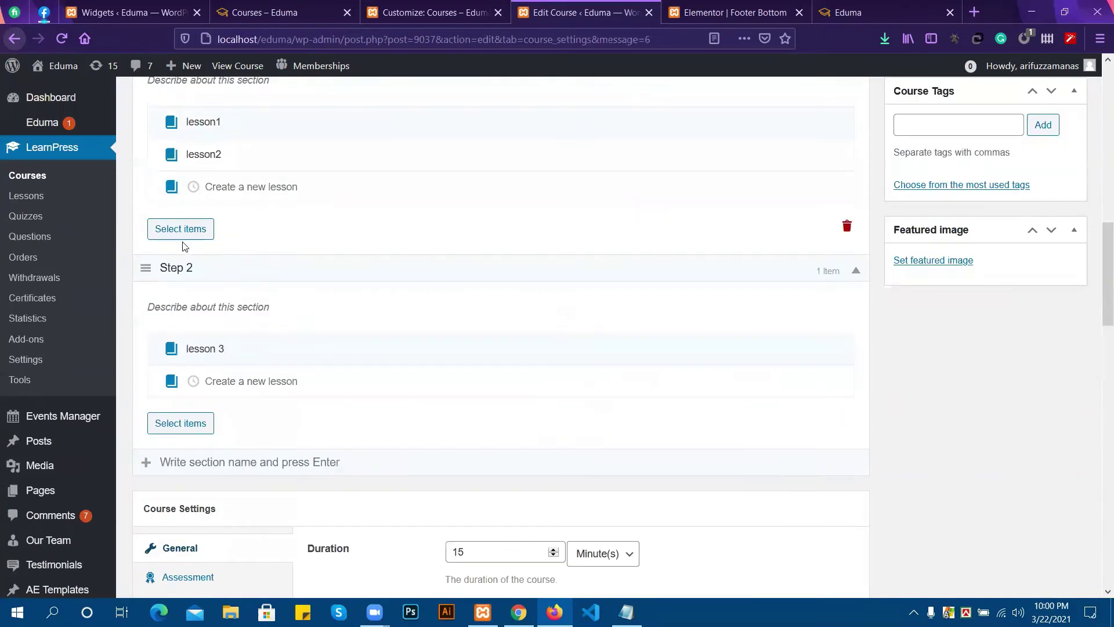
{"action": "scroll", "coordinate": [269, 429], "scroll_direction": "up", "scroll_amount": 8}
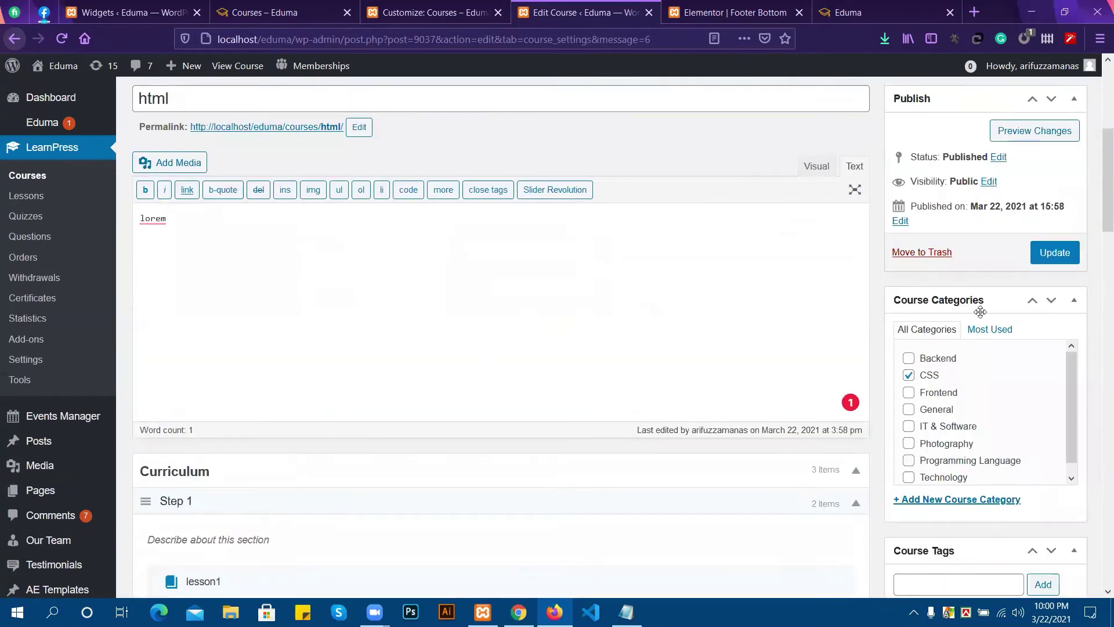
Update the html course from the Publish box to store its curriculum and settings.
{"action": "left_click", "coordinate": [1054, 252]}
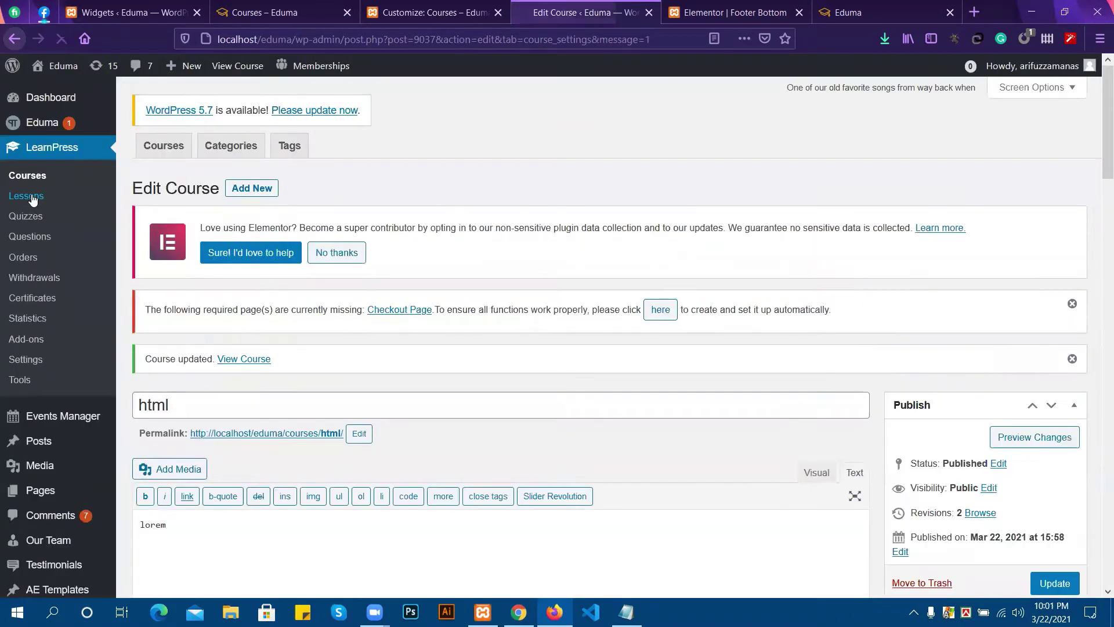
Open lesson1 from the LearnPress Lessons list in its Edit Lesson page.
{"action": "left_click", "coordinate": [32, 198]}
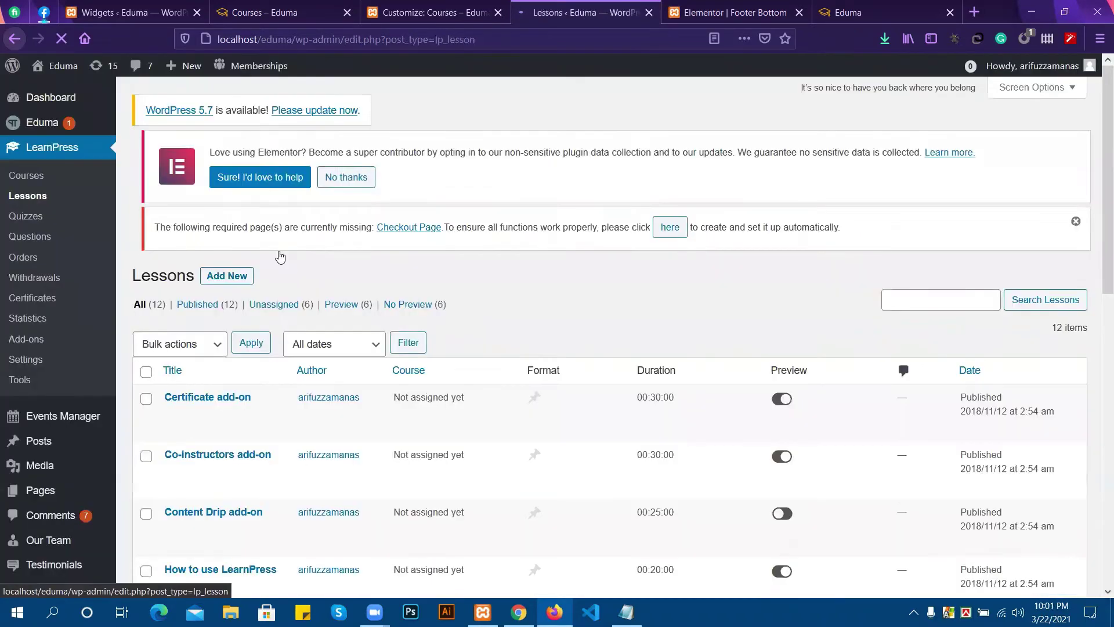
{"action": "scroll", "coordinate": [380, 335], "scroll_direction": "down", "scroll_amount": 2}
{"action": "scroll", "coordinate": [381, 338], "scroll_direction": "down", "scroll_amount": 1}
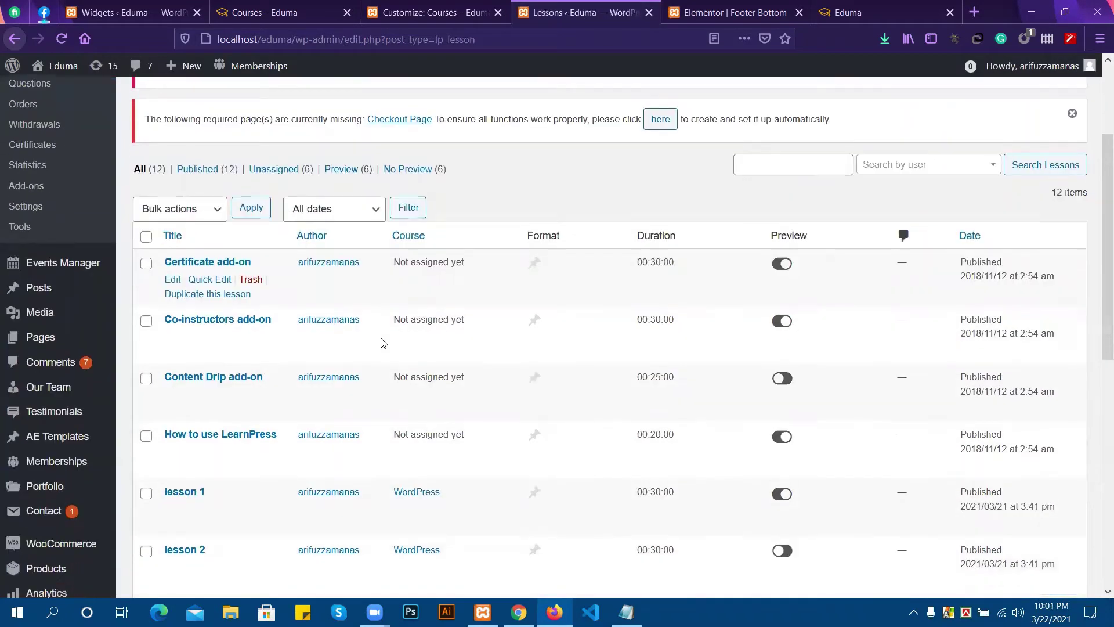
{"action": "scroll", "coordinate": [378, 345], "scroll_direction": "down", "scroll_amount": 3}
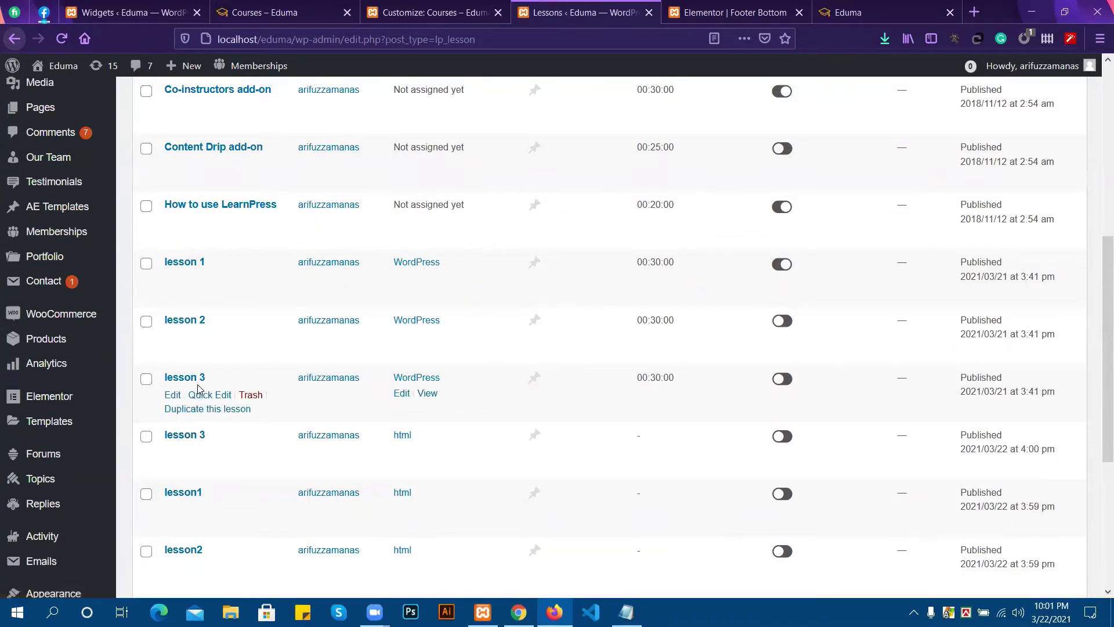
{"action": "scroll", "coordinate": [358, 441], "scroll_direction": "down", "scroll_amount": 1}
{"action": "scroll", "coordinate": [358, 440], "scroll_direction": "down", "scroll_amount": 2}
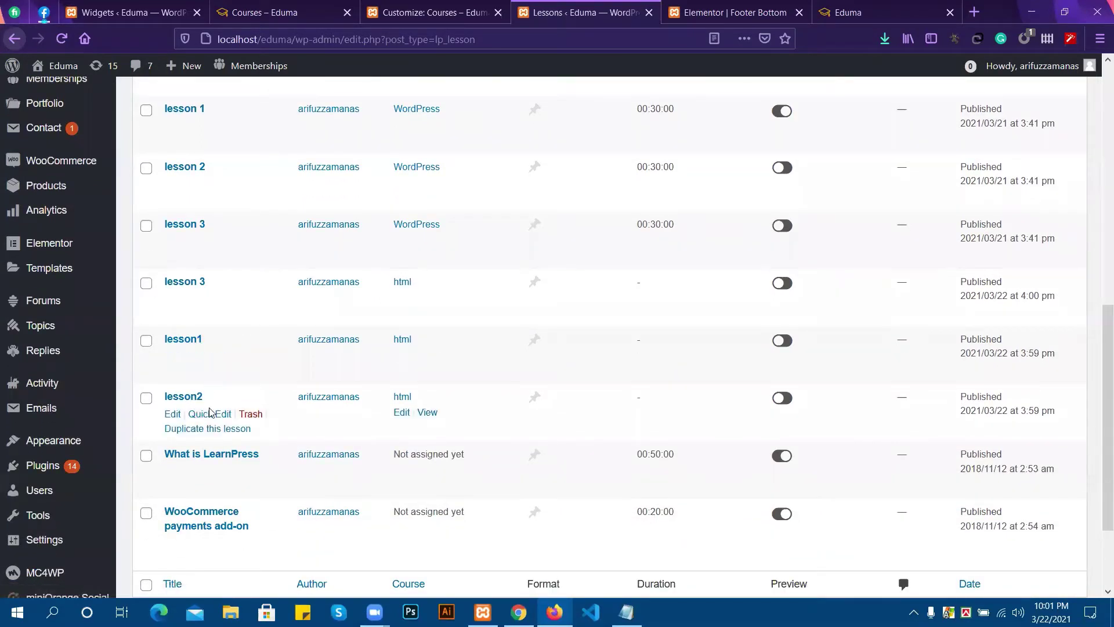
{"action": "left_click", "coordinate": [186, 340]}
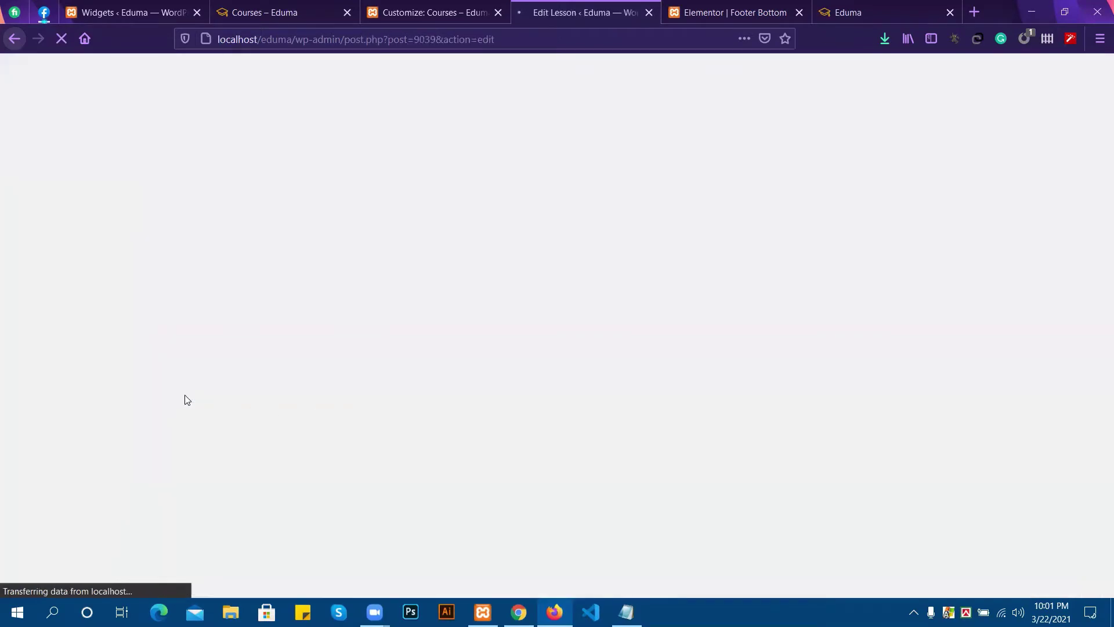
{"action": "right_click", "coordinate": [190, 398]}
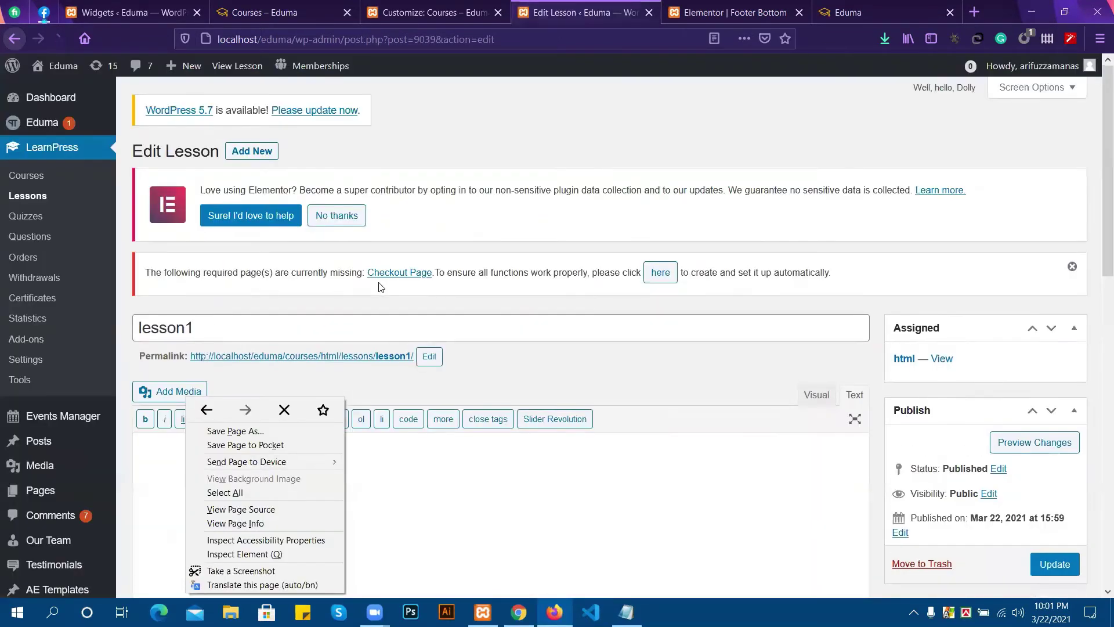
Set lesson1's duration to 5 and tick Preview Lesson.
{"action": "left_click", "coordinate": [380, 286]}
{"action": "scroll", "coordinate": [398, 326], "scroll_direction": "down", "scroll_amount": 6}
{"action": "scroll", "coordinate": [398, 335], "scroll_direction": "down", "scroll_amount": 1}
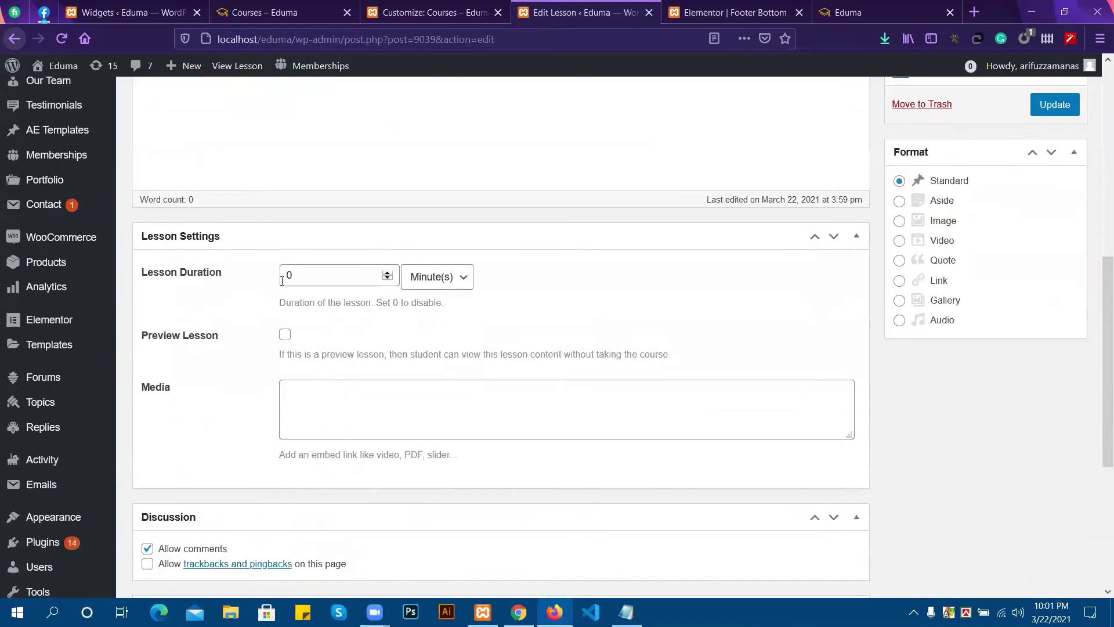
{"action": "left_click", "coordinate": [284, 272]}
{"action": "type", "text": "5"}
{"action": "scroll", "coordinate": [302, 283], "scroll_direction": "down", "scroll_amount": 1}
{"action": "left_click", "coordinate": [285, 258]}
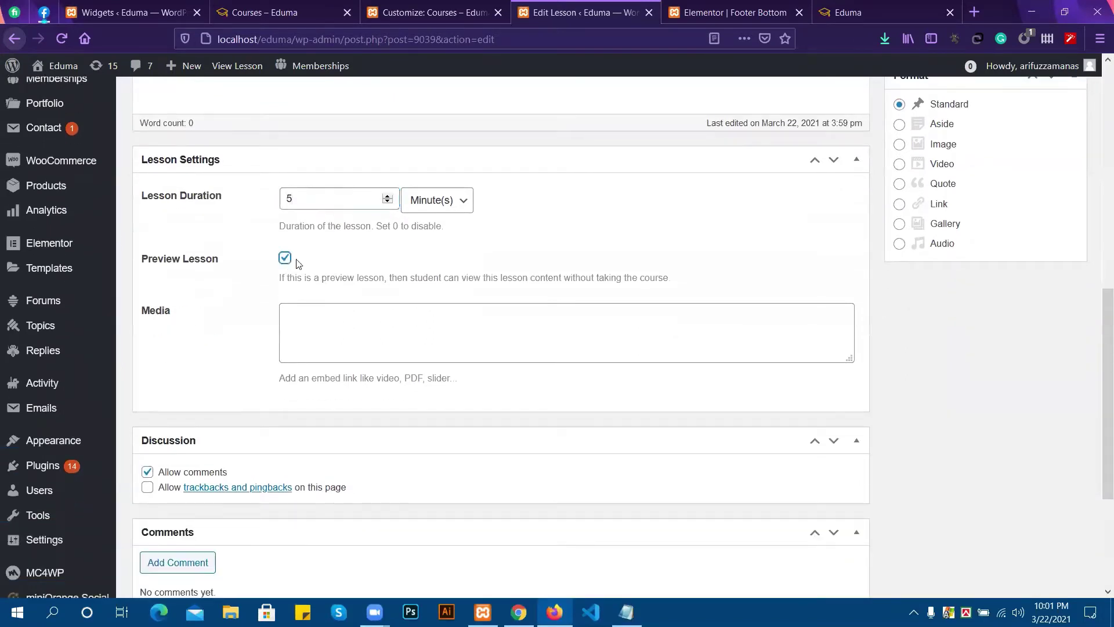
Save lesson1 and return to the Lessons list.
{"action": "scroll", "coordinate": [494, 266], "scroll_direction": "up", "scroll_amount": 1}
{"action": "scroll", "coordinate": [429, 249], "scroll_direction": "down", "scroll_amount": 4}
{"action": "scroll", "coordinate": [427, 249], "scroll_direction": "up", "scroll_amount": 10}
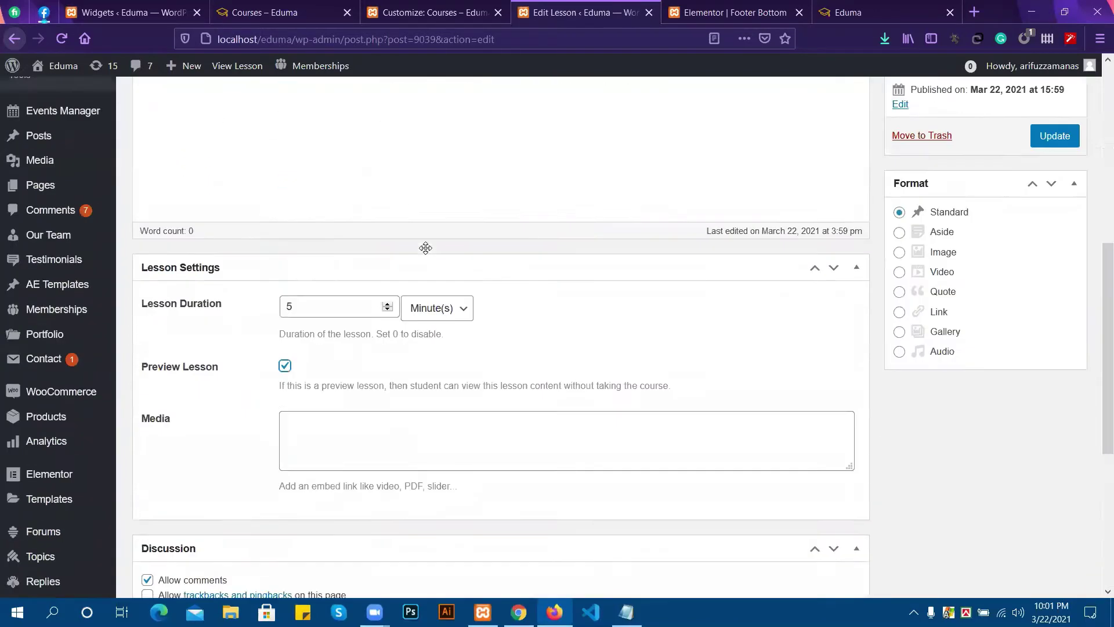
{"action": "left_click", "coordinate": [1042, 502]}
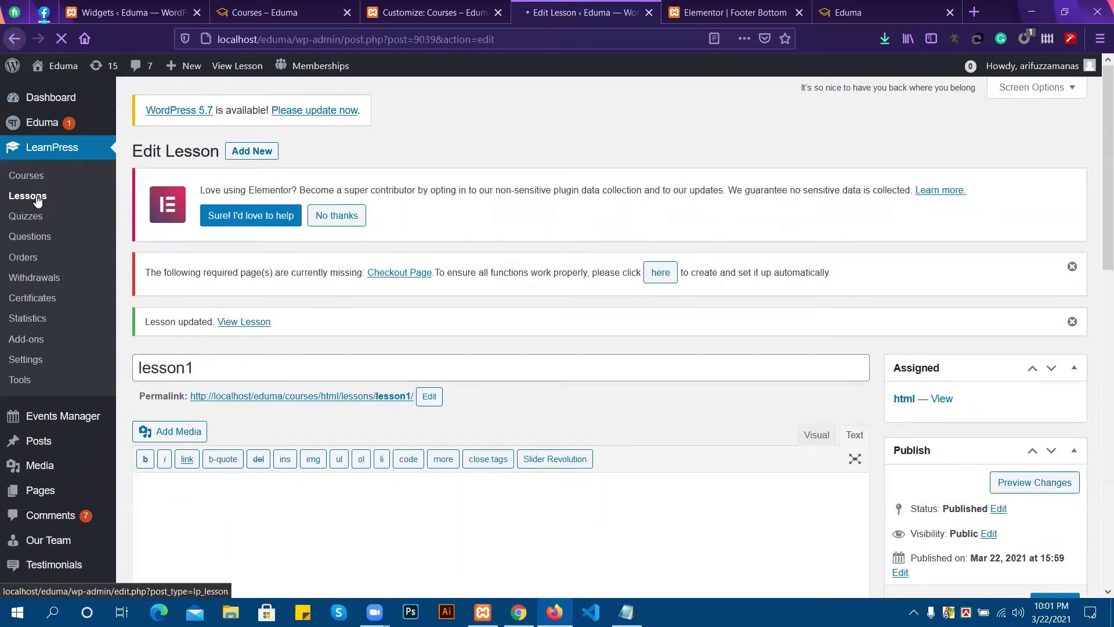
{"action": "left_click", "coordinate": [37, 199]}
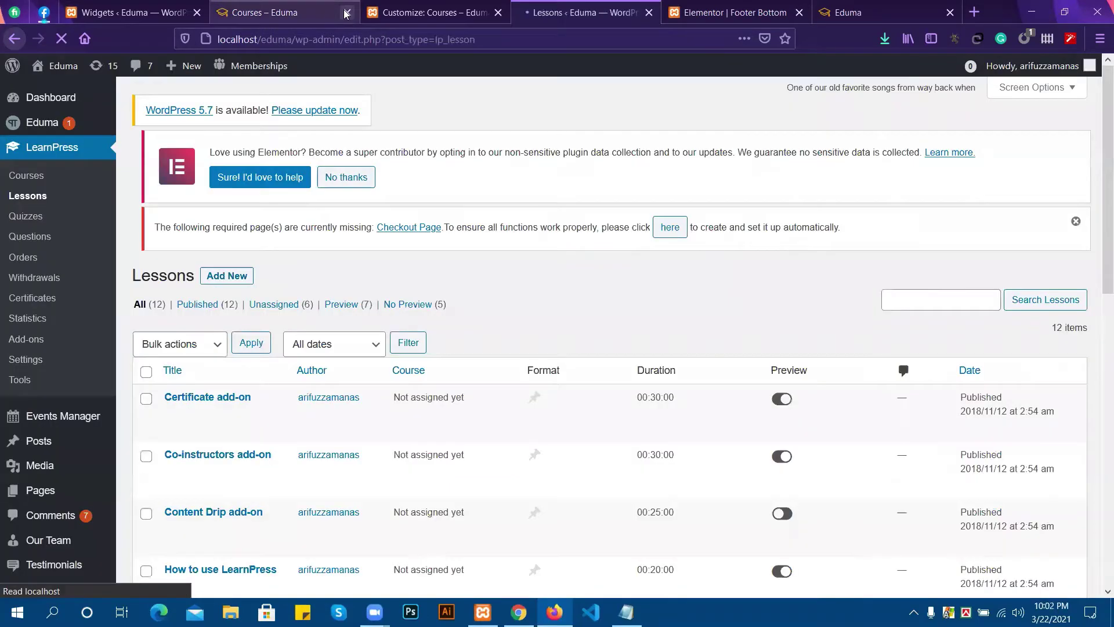
Close the Courses tab and open lesson2 and lesson 3 in new tabs.
{"action": "middle_click", "coordinate": [272, 14]}
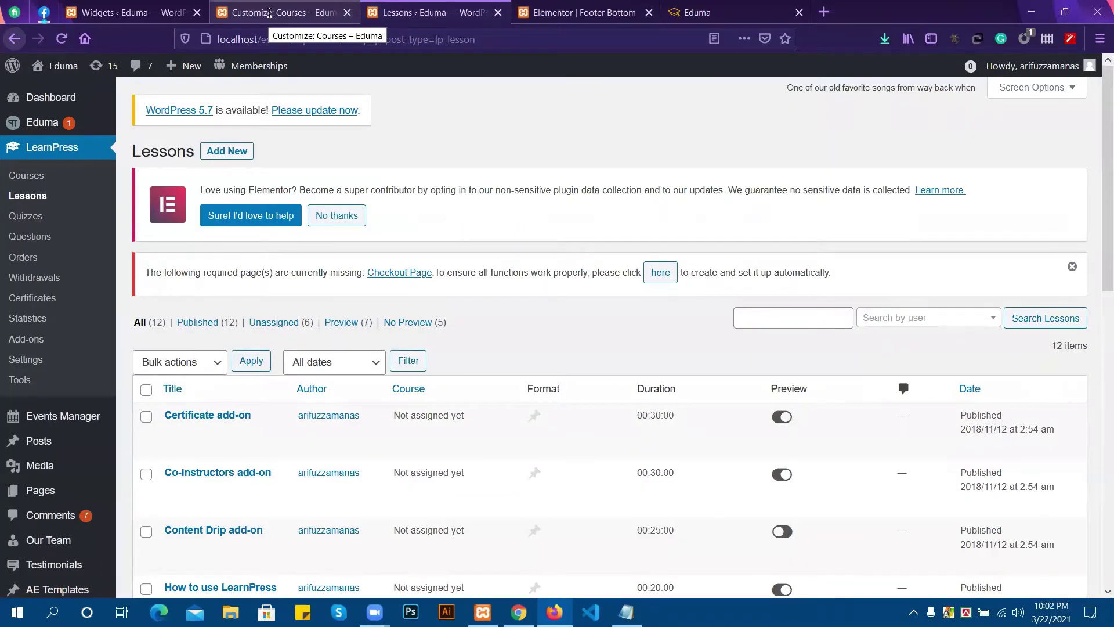
{"action": "scroll", "coordinate": [232, 348], "scroll_direction": "down", "scroll_amount": 10}
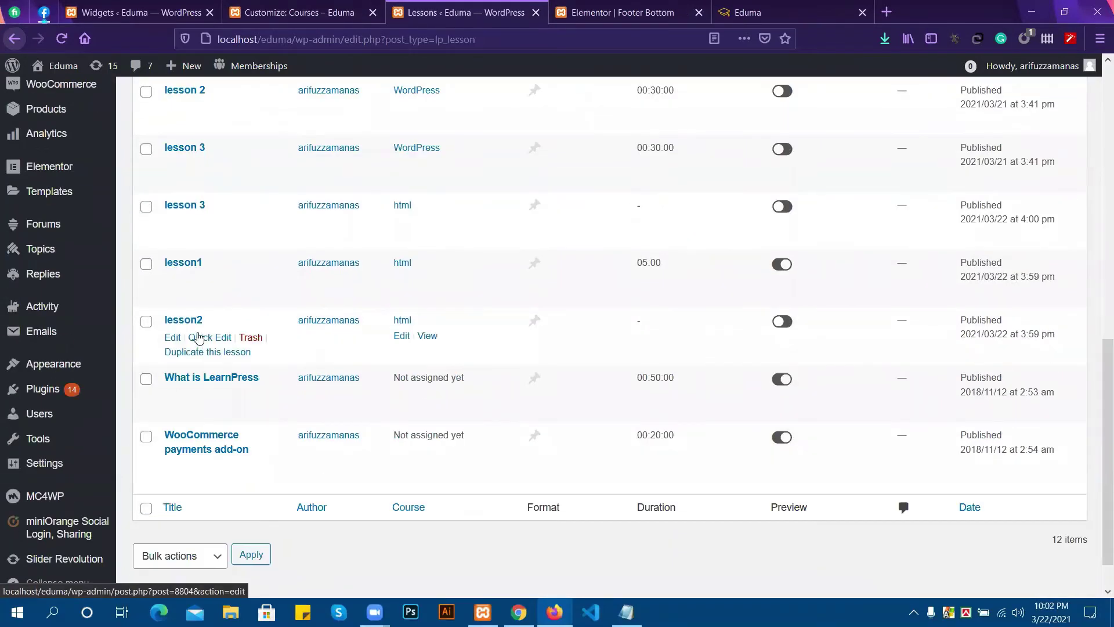
{"action": "right_click", "coordinate": [192, 322]}
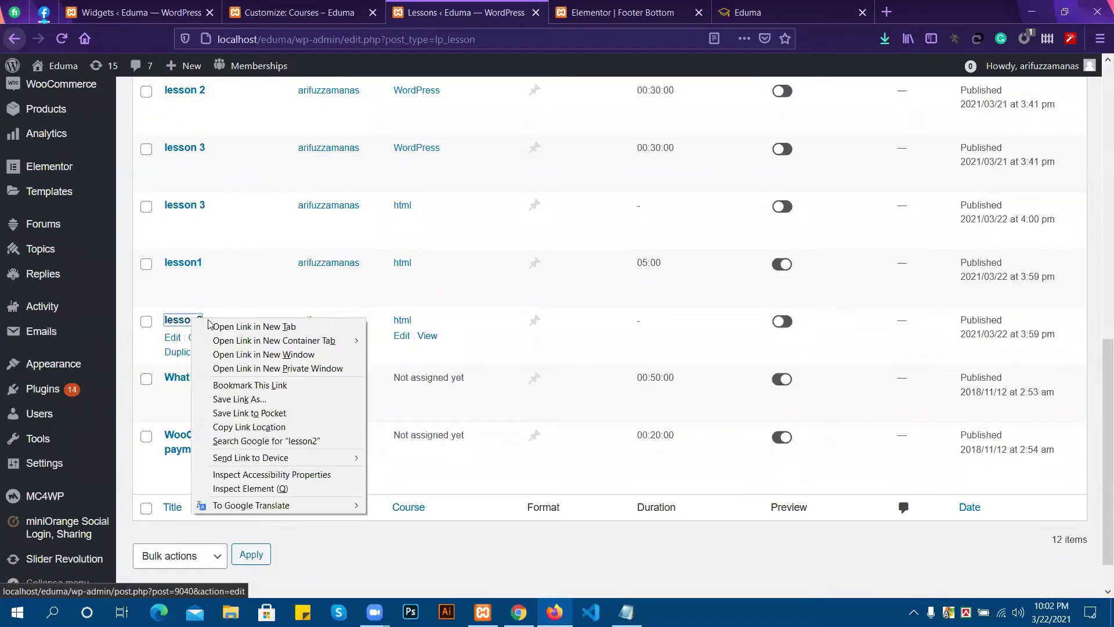
{"action": "left_click", "coordinate": [215, 328]}
{"action": "right_click", "coordinate": [192, 207]}
{"action": "left_click", "coordinate": [210, 218]}
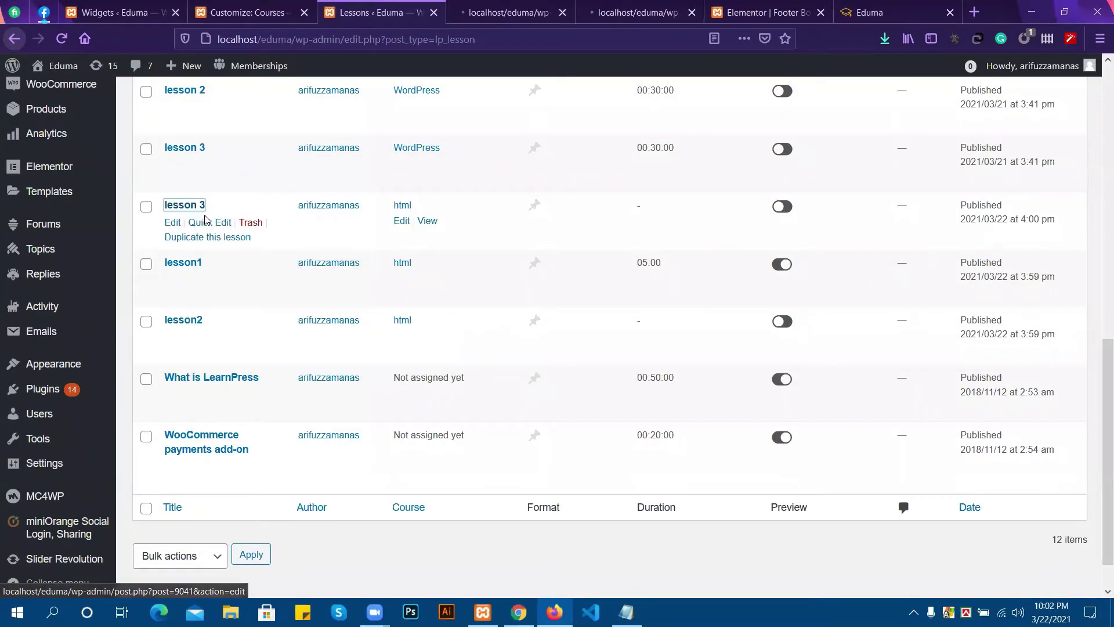
Set lesson2's duration to 5 minutes and update it, then move to lesson 3's tab.
{"action": "left_click", "coordinate": [524, 6]}
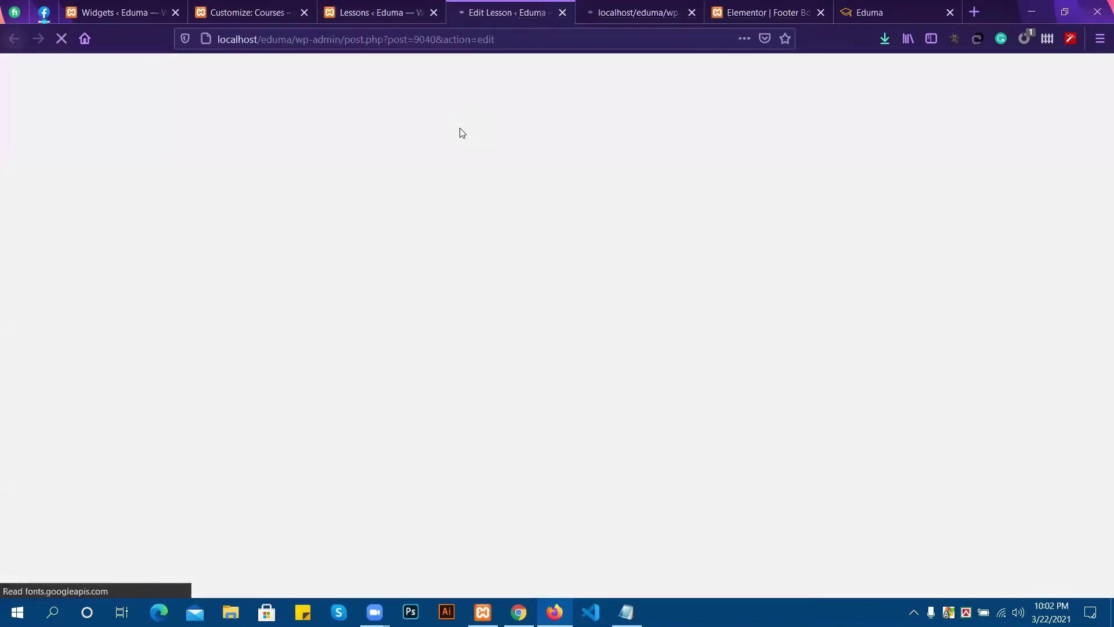
{"action": "scroll", "coordinate": [325, 313], "scroll_direction": "down", "scroll_amount": 4}
{"action": "scroll", "coordinate": [308, 360], "scroll_direction": "down", "scroll_amount": 2}
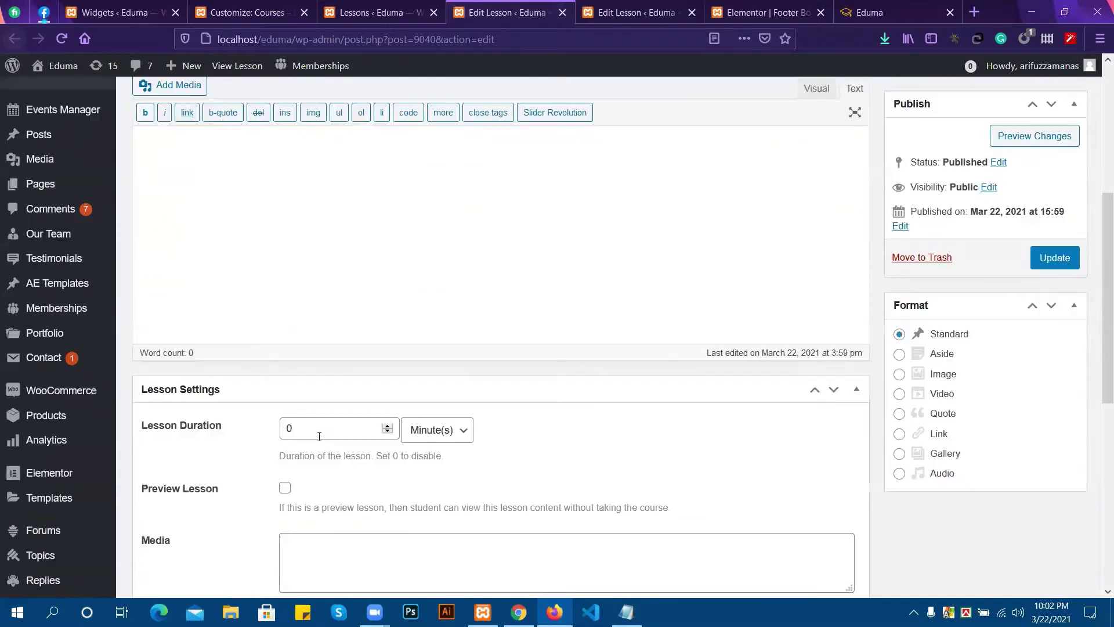
{"action": "left_click", "coordinate": [311, 436]}
{"action": "scroll", "coordinate": [421, 406], "scroll_direction": "down", "scroll_amount": 3}
{"action": "scroll", "coordinate": [449, 329], "scroll_direction": "down", "scroll_amount": 3}
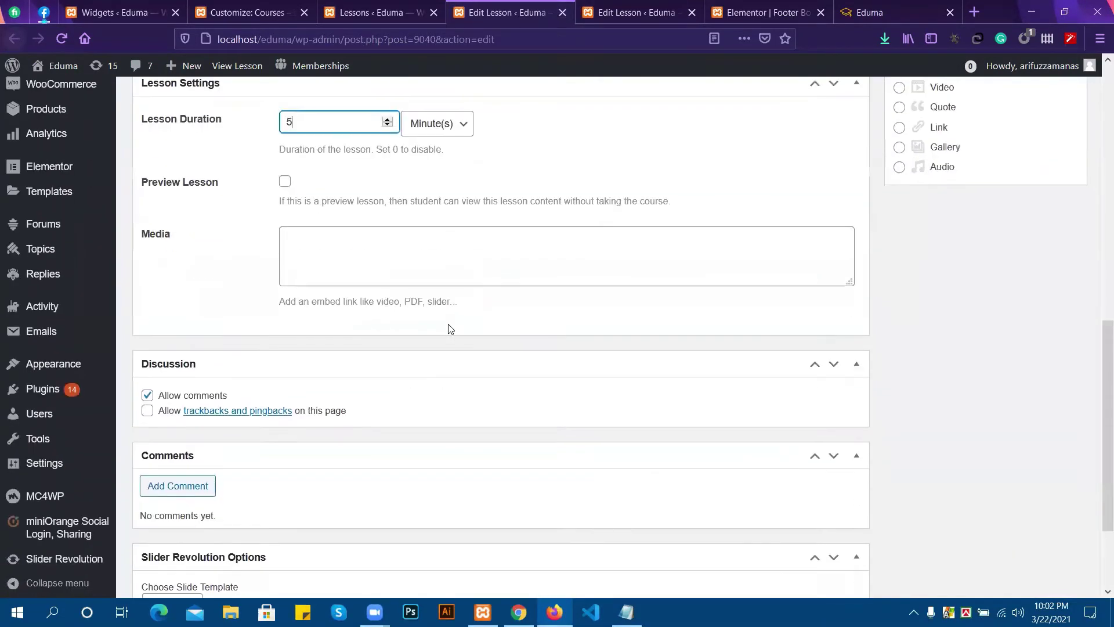
{"action": "scroll", "coordinate": [680, 240], "scroll_direction": "up", "scroll_amount": 6}
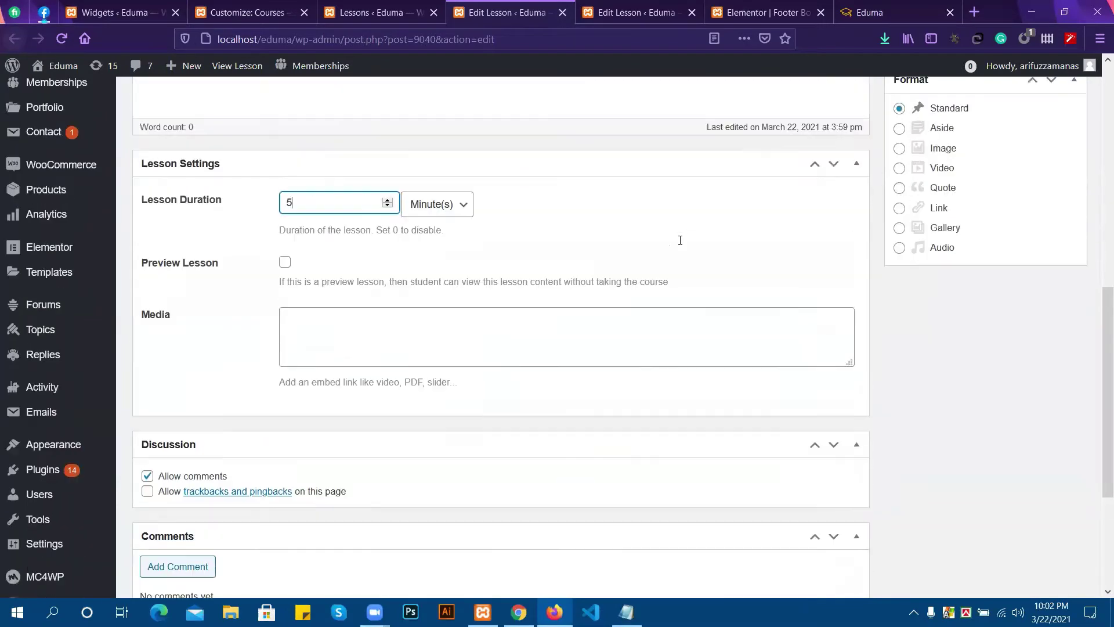
{"action": "left_click", "coordinate": [1034, 262]}
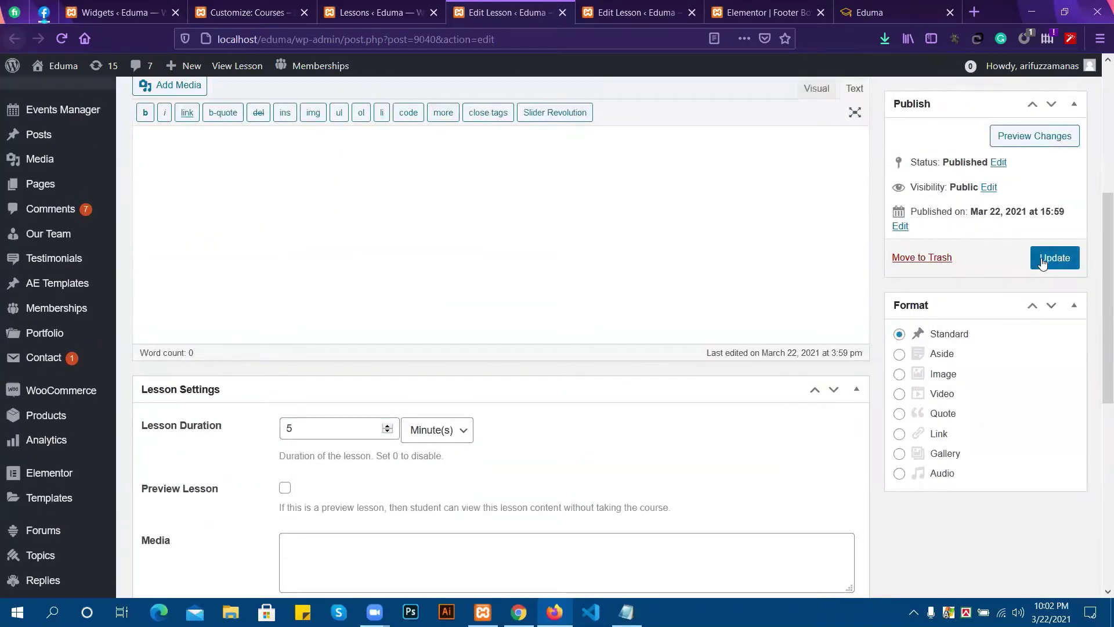
{"action": "left_click", "coordinate": [601, 17]}
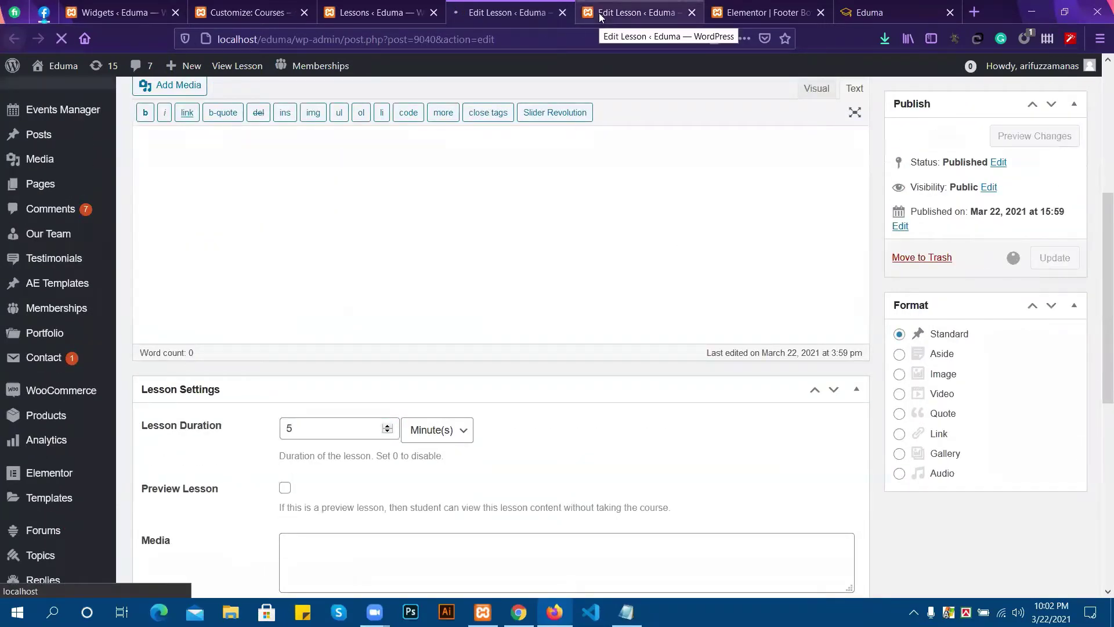
{"action": "scroll", "coordinate": [434, 290], "scroll_direction": "down", "scroll_amount": 5}
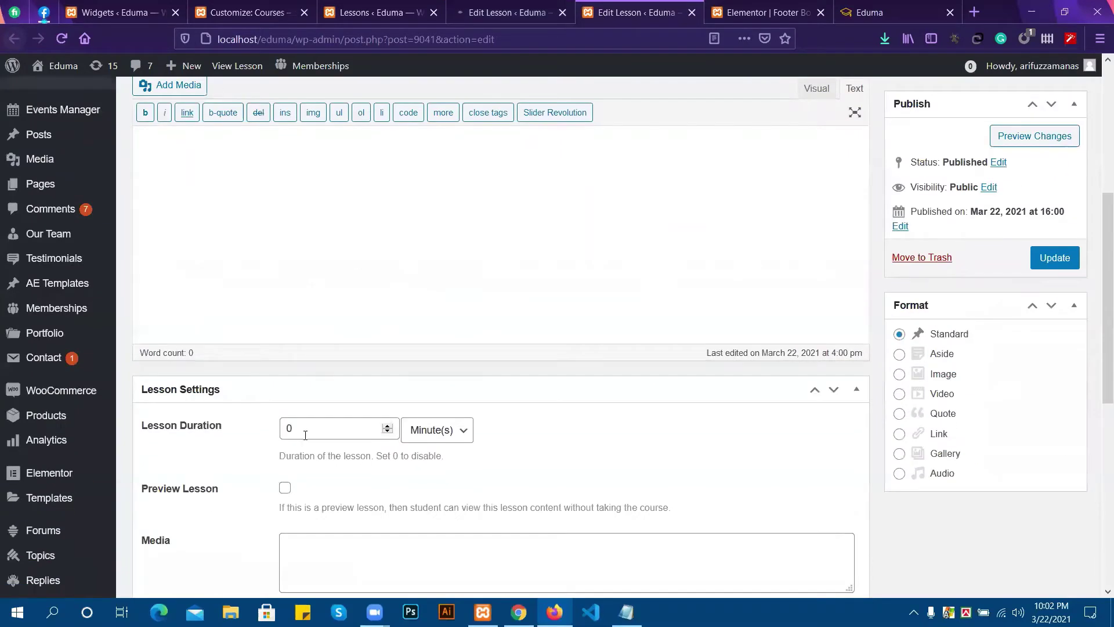
Replace lesson 3's duration with 5.
{"action": "left_click_drag", "start_coordinate": [305, 435], "coordinate": [282, 417]}
{"action": "type", "text": "5"}
{"action": "scroll", "coordinate": [270, 319], "scroll_direction": "down", "scroll_amount": 3}
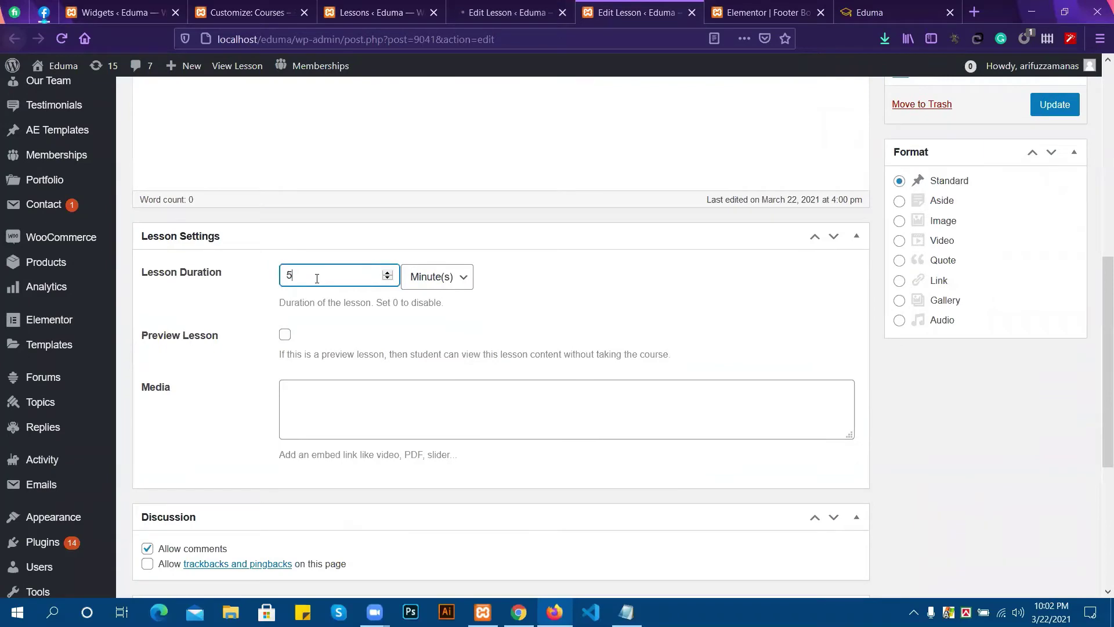
{"action": "scroll", "coordinate": [314, 273], "scroll_direction": "up", "scroll_amount": 1}
{"action": "scroll", "coordinate": [406, 203], "scroll_direction": "up", "scroll_amount": 1}
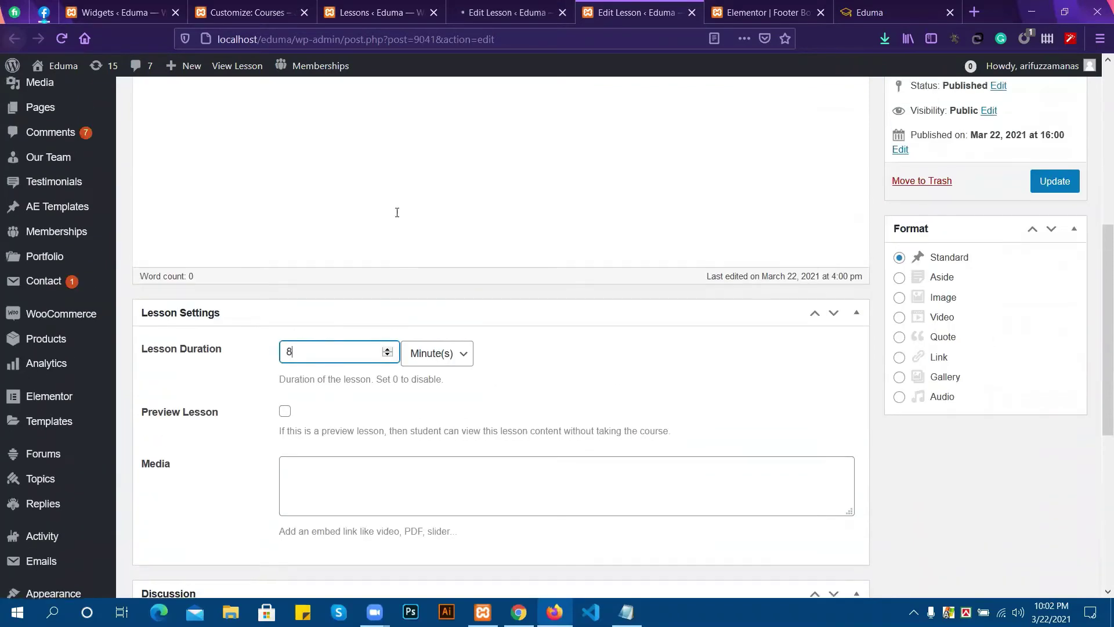
{"action": "scroll", "coordinate": [309, 350], "scroll_direction": "down", "scroll_amount": 3}
{"action": "scroll", "coordinate": [320, 244], "scroll_direction": "up", "scroll_amount": 3}
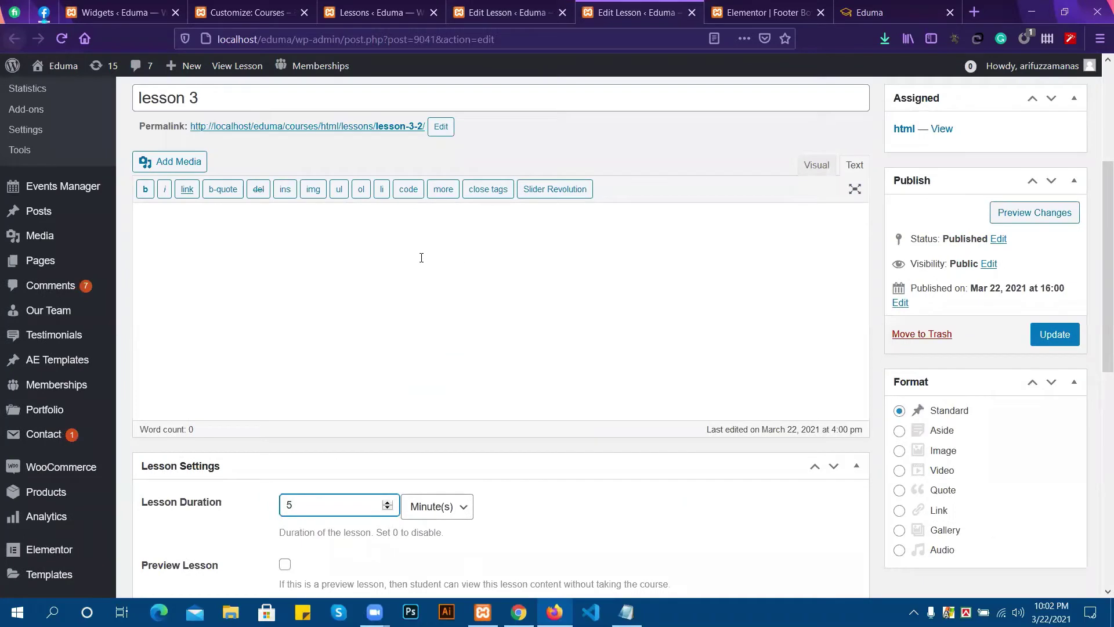
Set lesson 3's format to Video and save the lesson.
{"action": "left_click", "coordinate": [900, 471]}
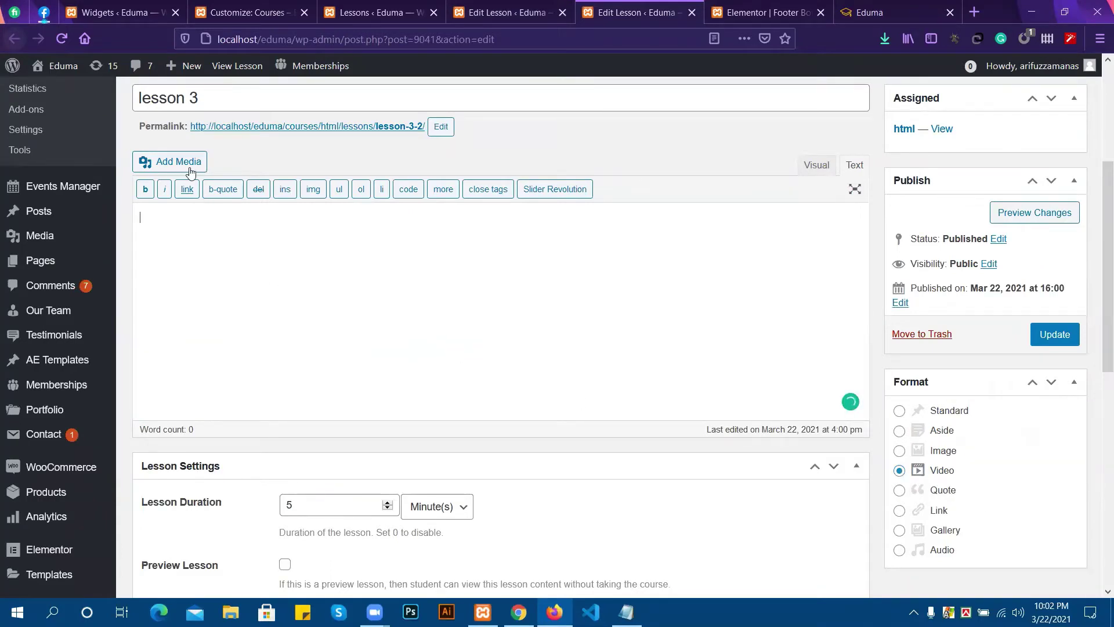
{"action": "scroll", "coordinate": [360, 338], "scroll_direction": "down", "scroll_amount": 3}
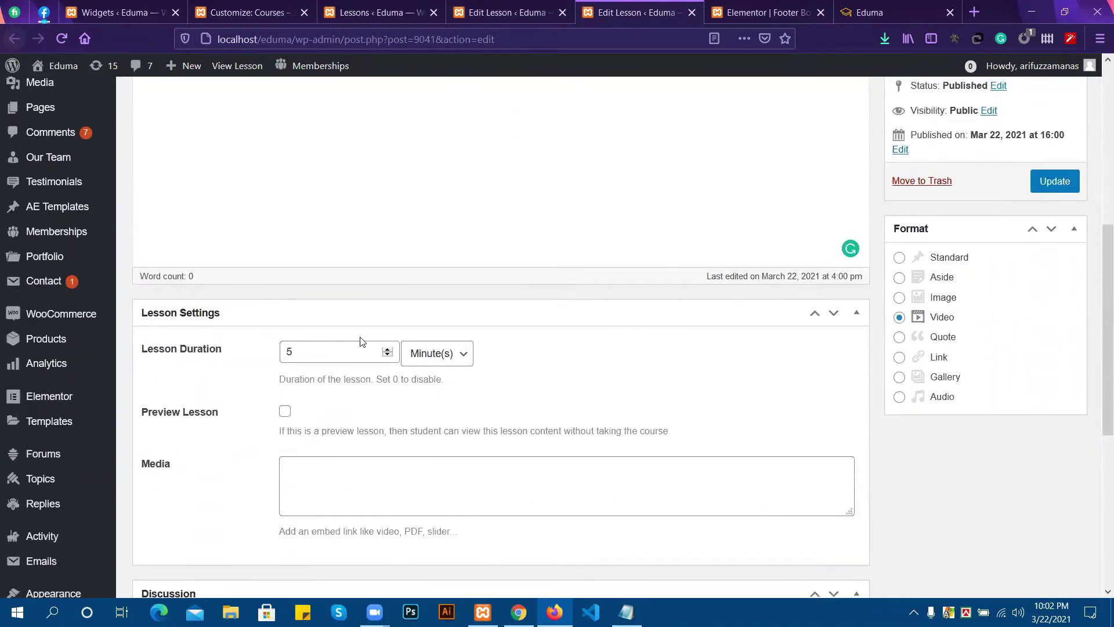
{"action": "scroll", "coordinate": [289, 219], "scroll_direction": "up", "scroll_amount": 2}
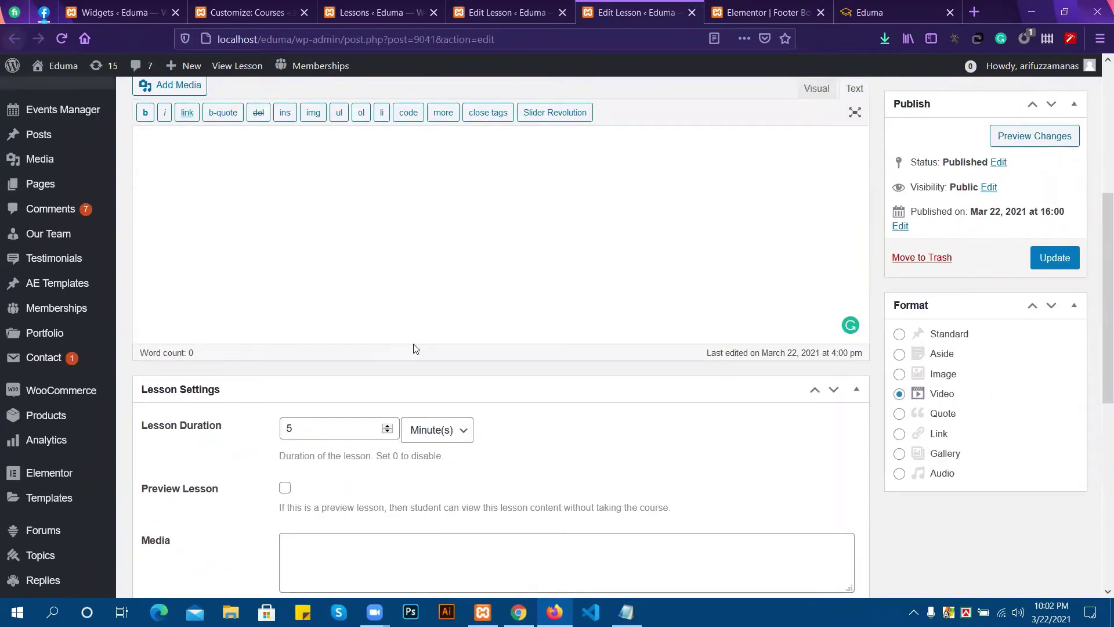
{"action": "scroll", "coordinate": [464, 332], "scroll_direction": "down", "scroll_amount": 4}
{"action": "scroll", "coordinate": [377, 290], "scroll_direction": "up", "scroll_amount": 4}
{"action": "scroll", "coordinate": [574, 285], "scroll_direction": "down", "scroll_amount": 2}
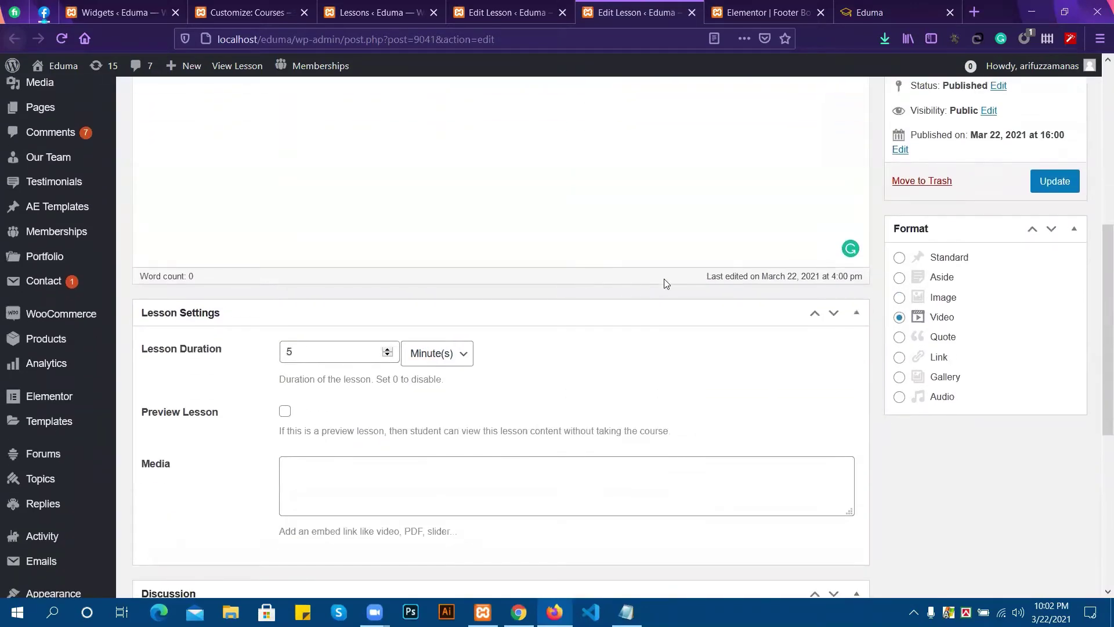
{"action": "scroll", "coordinate": [639, 413], "scroll_direction": "down", "scroll_amount": 2}
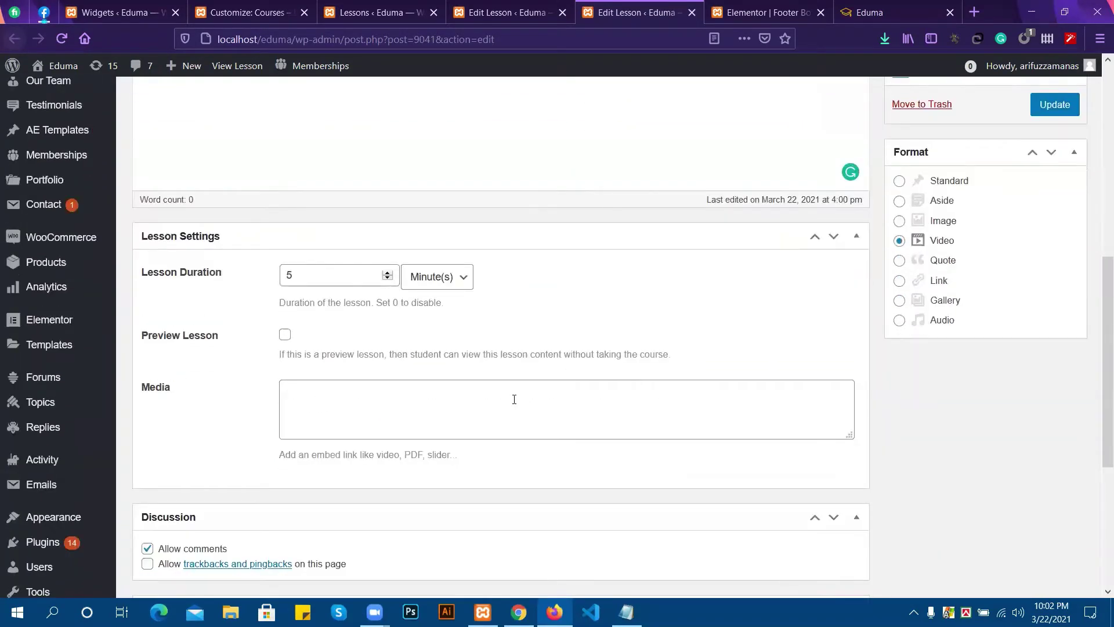
{"action": "scroll", "coordinate": [514, 399], "scroll_direction": "up", "scroll_amount": 3}
{"action": "left_click", "coordinate": [1055, 257]}
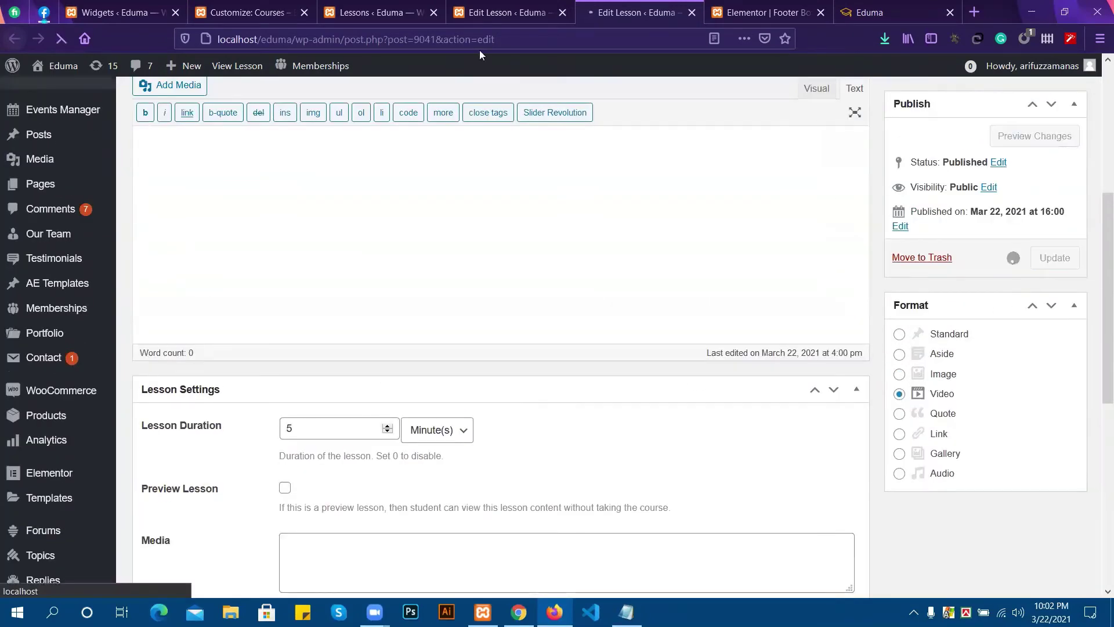
Save lesson2 once more and go back to the Lessons list.
{"action": "left_click", "coordinate": [489, 15]}
{"action": "scroll", "coordinate": [1048, 470], "scroll_direction": "down", "scroll_amount": 1}
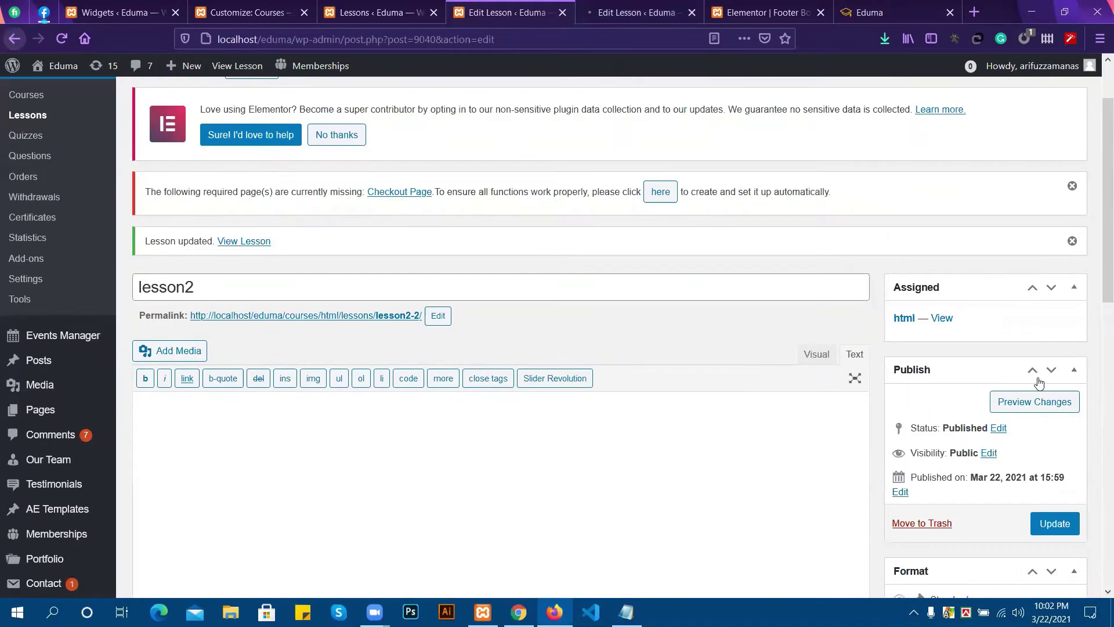
{"action": "scroll", "coordinate": [1039, 383], "scroll_direction": "down", "scroll_amount": 2}
{"action": "left_click", "coordinate": [1041, 375]}
{"action": "left_click", "coordinate": [377, 7]}
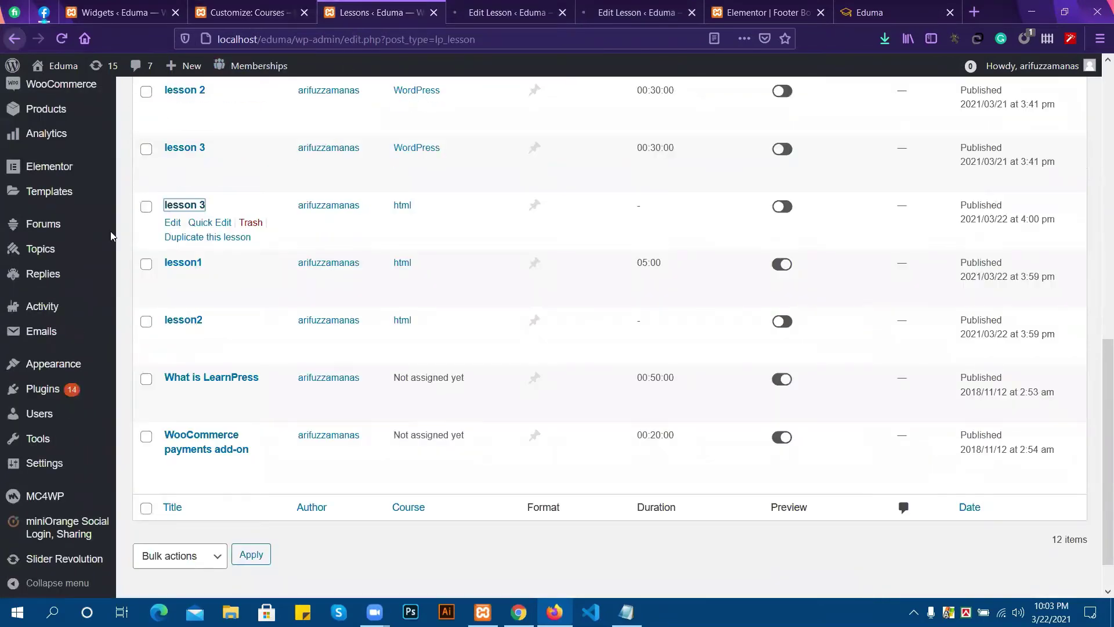
Go from the Lessons list to the LearnPress Quizzes list.
{"action": "mouse_move", "coordinate": [41, 248]}
{"action": "left_click", "coordinate": [249, 12]}
{"action": "left_click", "coordinate": [383, 8]}
{"action": "scroll", "coordinate": [84, 207], "scroll_direction": "up", "scroll_amount": 4}
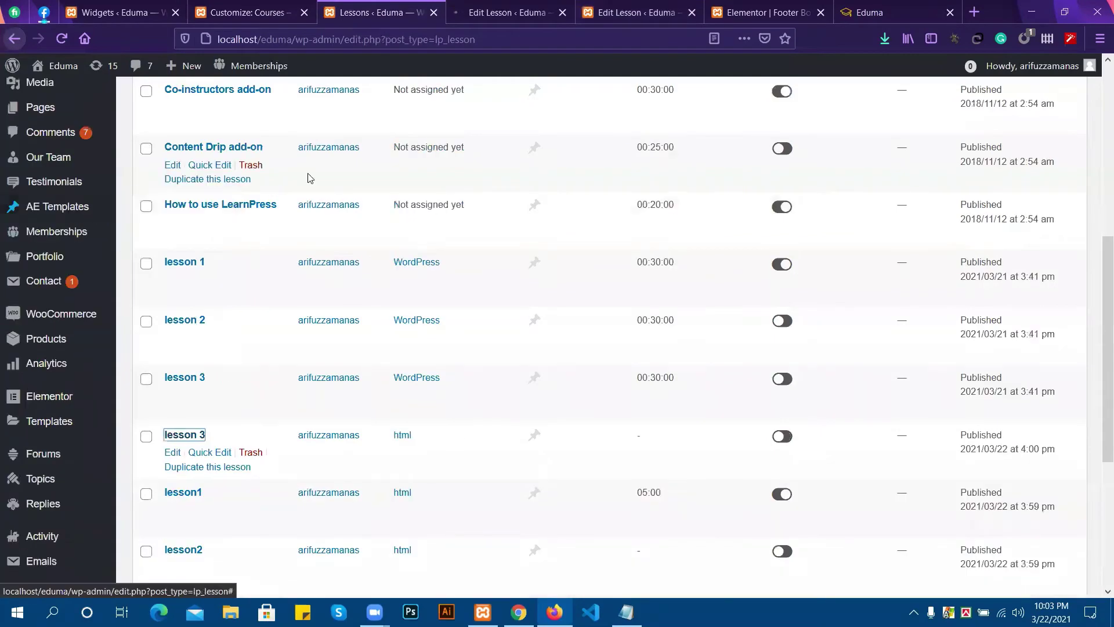
{"action": "scroll", "coordinate": [112, 168], "scroll_direction": "up", "scroll_amount": 5}
{"action": "scroll", "coordinate": [32, 220], "scroll_direction": "up", "scroll_amount": 2}
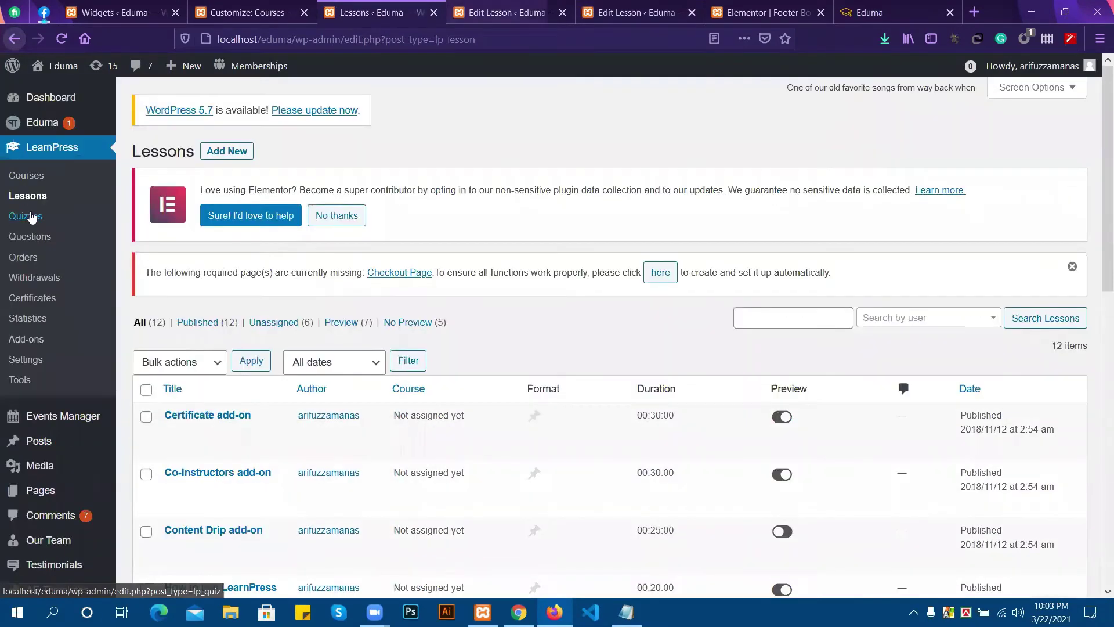
{"action": "left_click", "coordinate": [32, 217]}
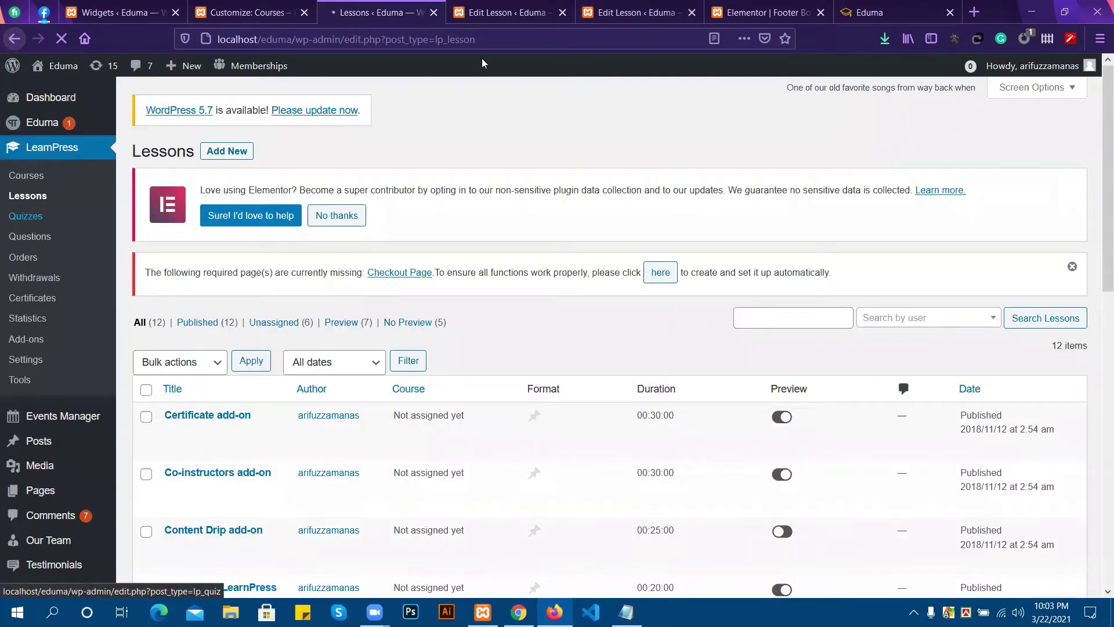
Close the leftover lesson editing tabs and the Elementor Footer Bottom editor.
{"action": "left_click", "coordinate": [560, 12]}
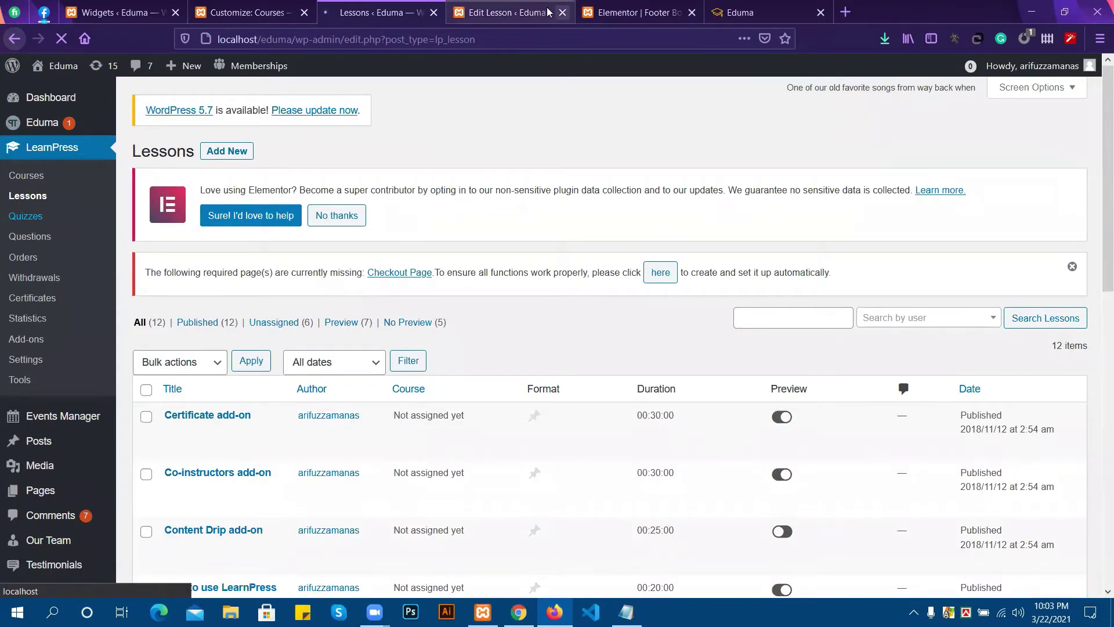
{"action": "left_click", "coordinate": [547, 11]}
{"action": "left_click", "coordinate": [562, 12]}
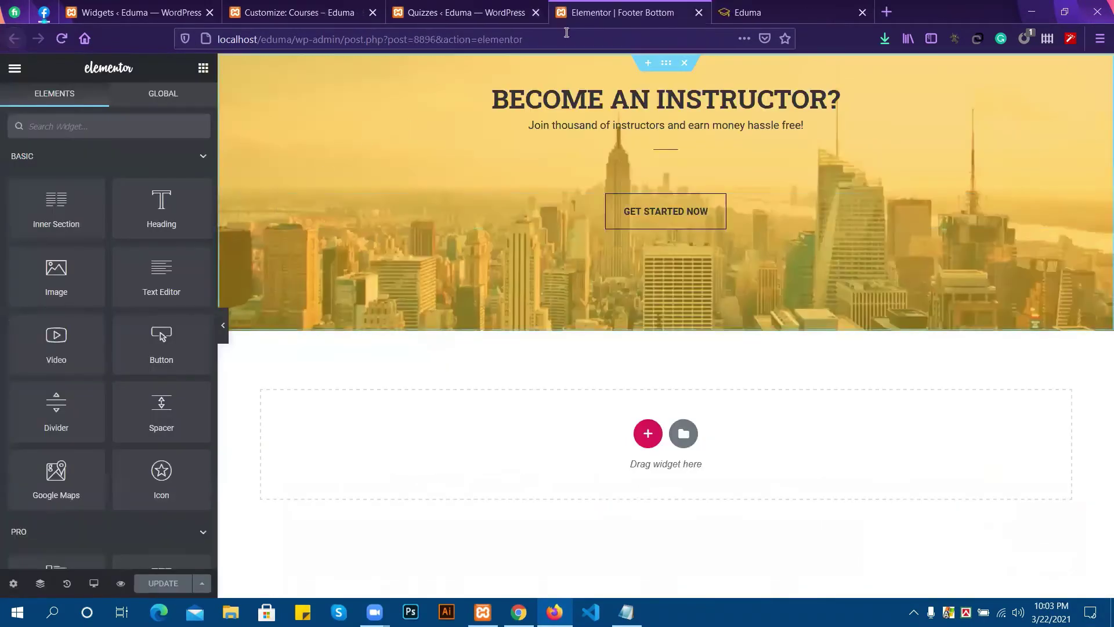
{"action": "left_click", "coordinate": [698, 12]}
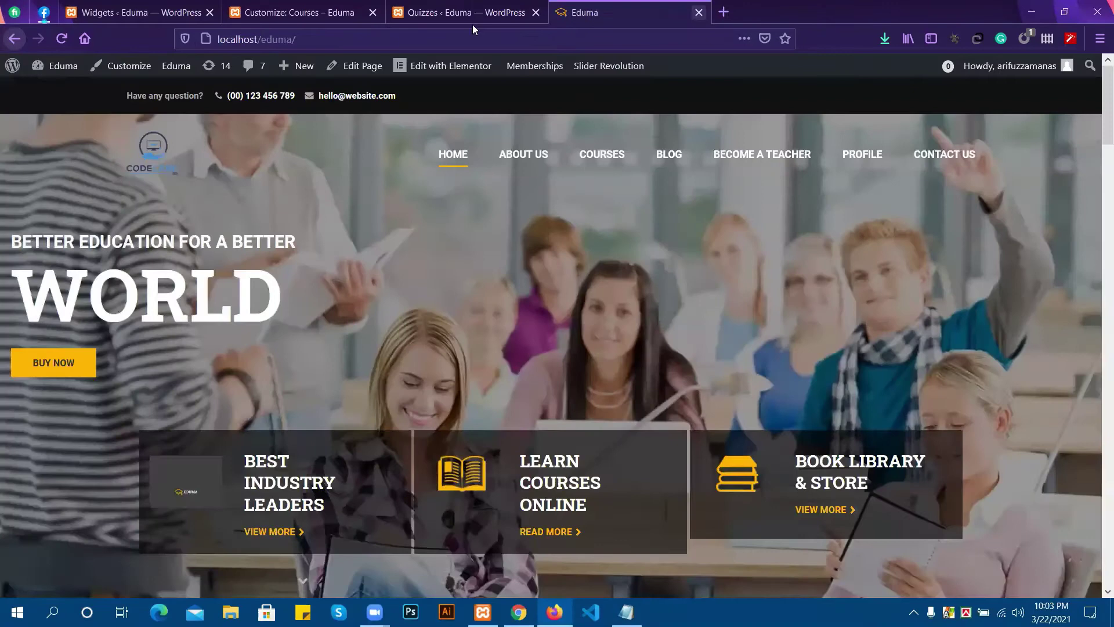
{"action": "left_click", "coordinate": [437, 15]}
Turn on preview for the 'Quizzes' quiz and open its editor in a new tab.
{"action": "scroll", "coordinate": [372, 336], "scroll_direction": "down", "scroll_amount": 2}
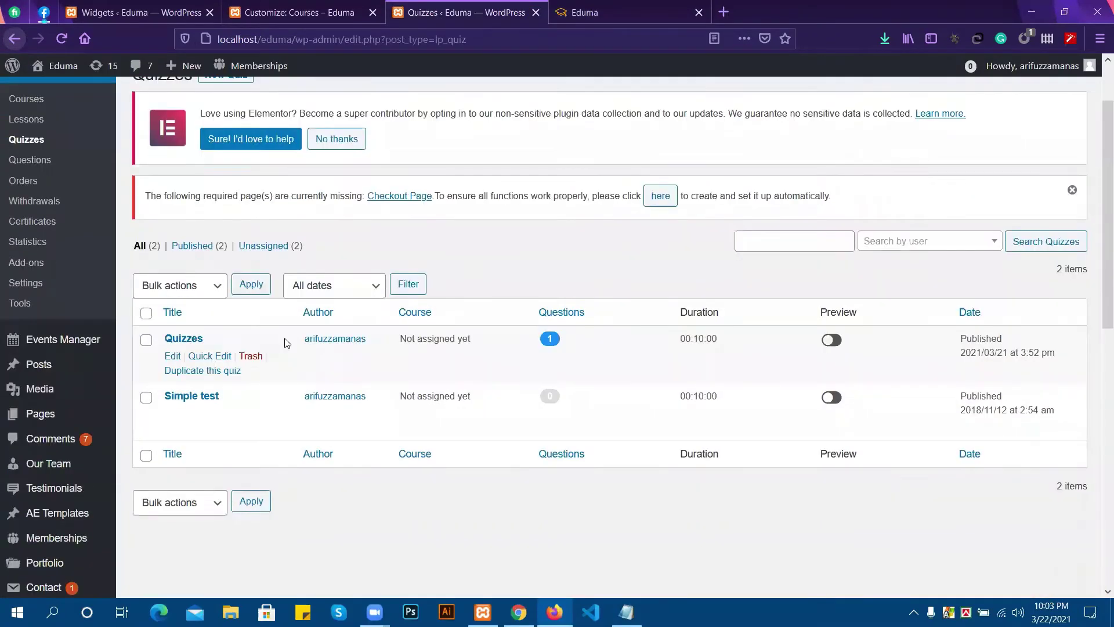
{"action": "left_click", "coordinate": [828, 343]}
{"action": "left_click", "coordinate": [828, 342]}
{"action": "left_click", "coordinate": [828, 342]}
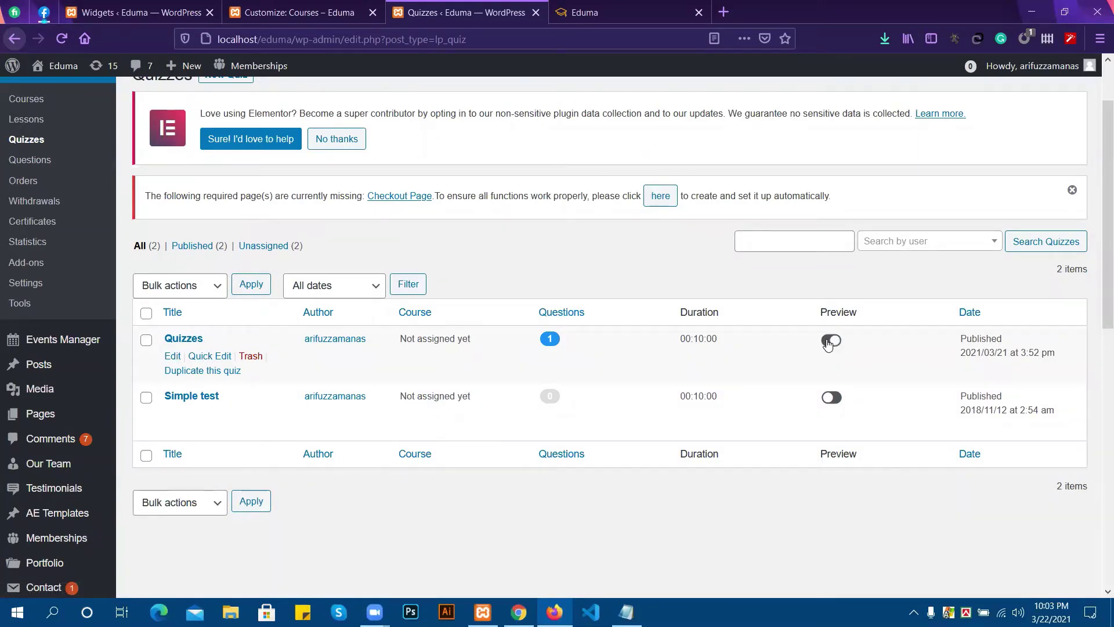
{"action": "right_click", "coordinate": [182, 343]}
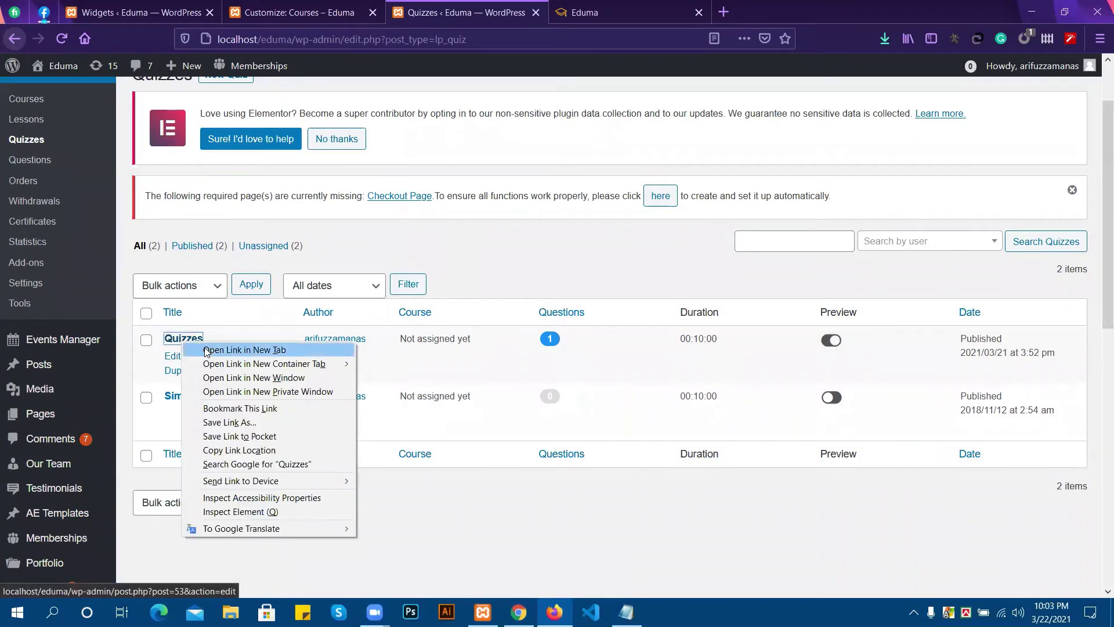
{"action": "left_click", "coordinate": [244, 350]}
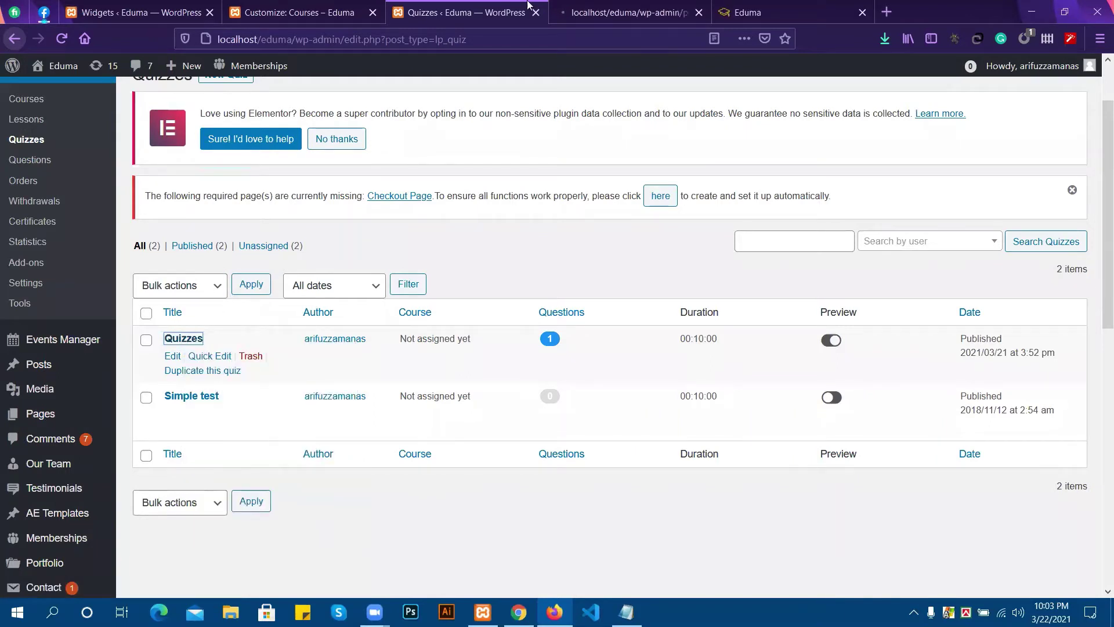
{"action": "left_click", "coordinate": [606, 6]}
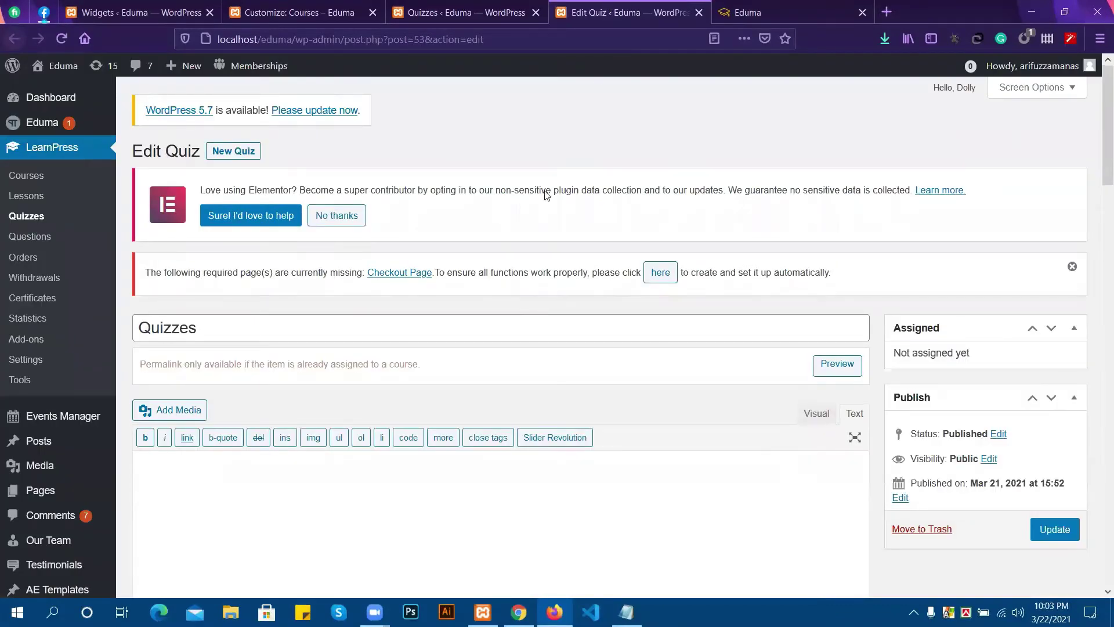
Review the 'What is wordpress?' question, update the Quizzes quiz, and head back to the quizzes list.
{"action": "scroll", "coordinate": [546, 195], "scroll_direction": "down", "scroll_amount": 8}
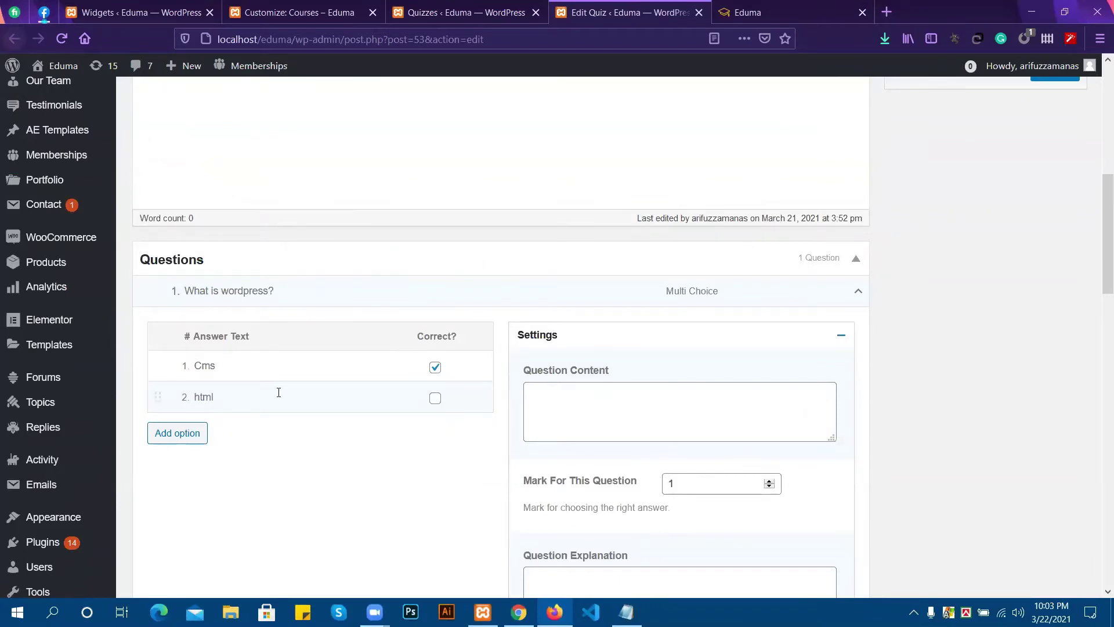
{"action": "scroll", "coordinate": [605, 398], "scroll_direction": "down", "scroll_amount": 3}
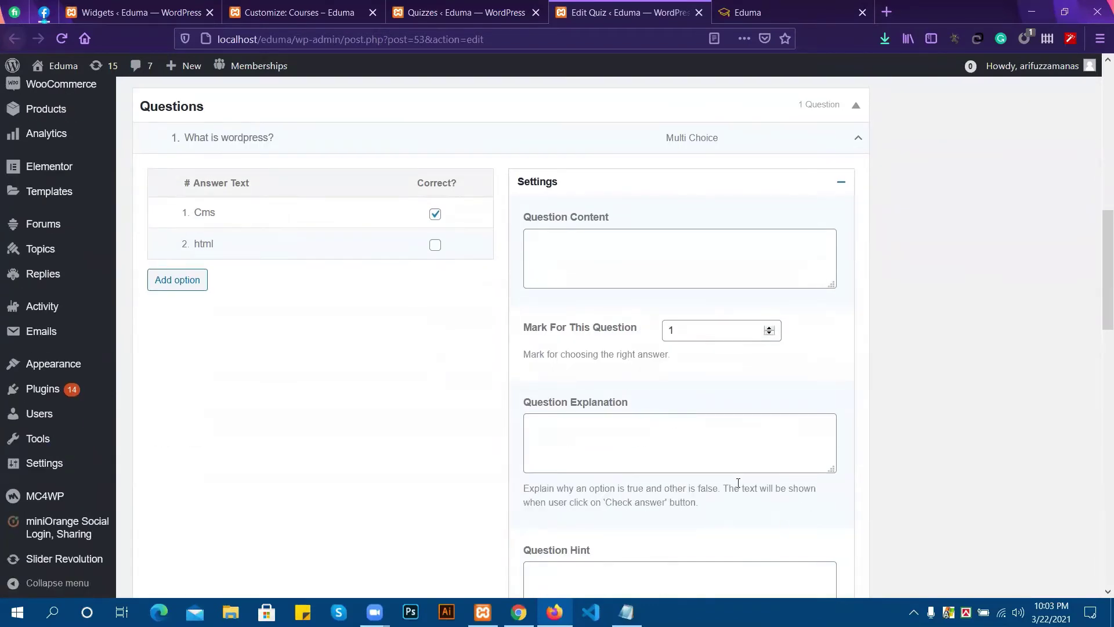
{"action": "scroll", "coordinate": [679, 448], "scroll_direction": "down", "scroll_amount": 4}
{"action": "scroll", "coordinate": [679, 448], "scroll_direction": "down", "scroll_amount": 4}
{"action": "scroll", "coordinate": [687, 445], "scroll_direction": "up", "scroll_amount": 8}
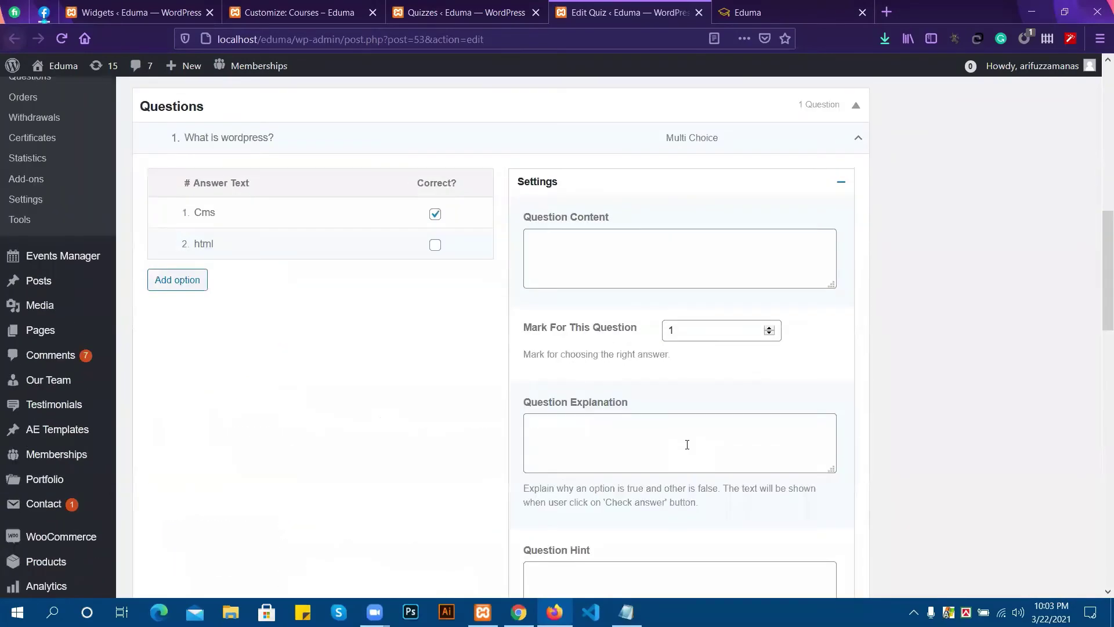
{"action": "scroll", "coordinate": [687, 444], "scroll_direction": "up", "scroll_amount": 10}
{"action": "left_click", "coordinate": [1056, 454]}
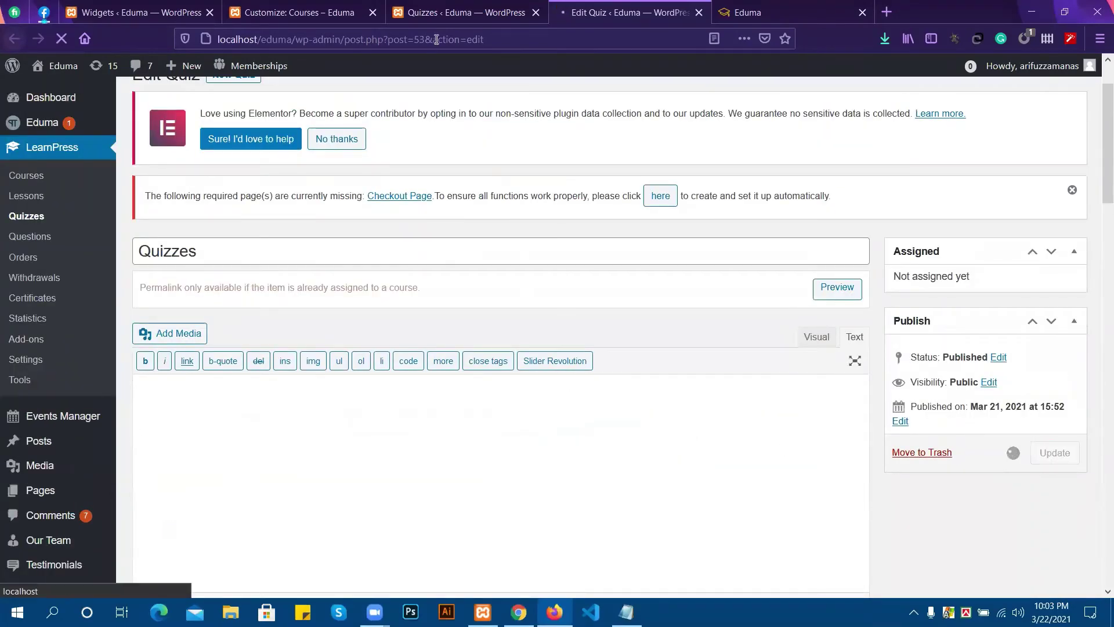
{"action": "left_click", "coordinate": [360, 12]}
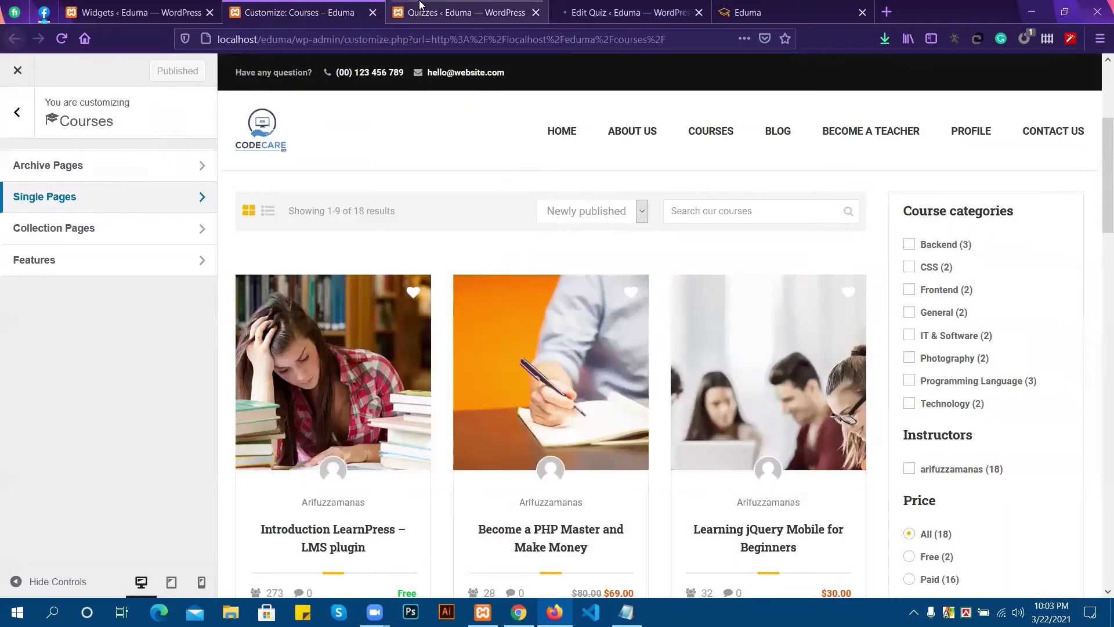
{"action": "left_click", "coordinate": [420, 8]}
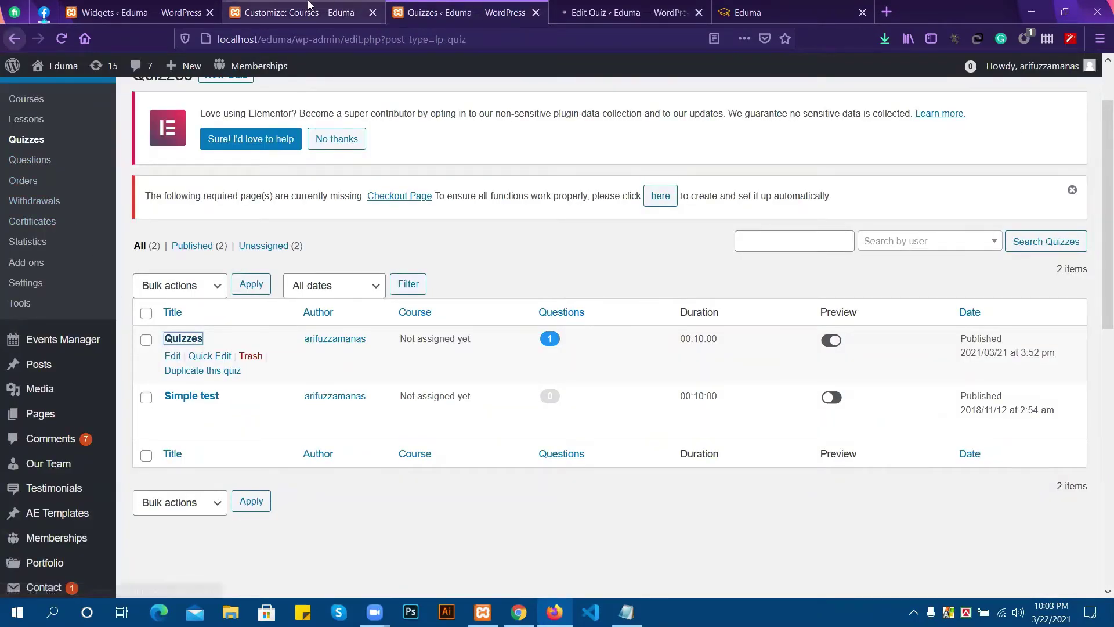
In Chrome, open the CSS category and then the html course page.
{"action": "key", "text": "alt+Tab"}
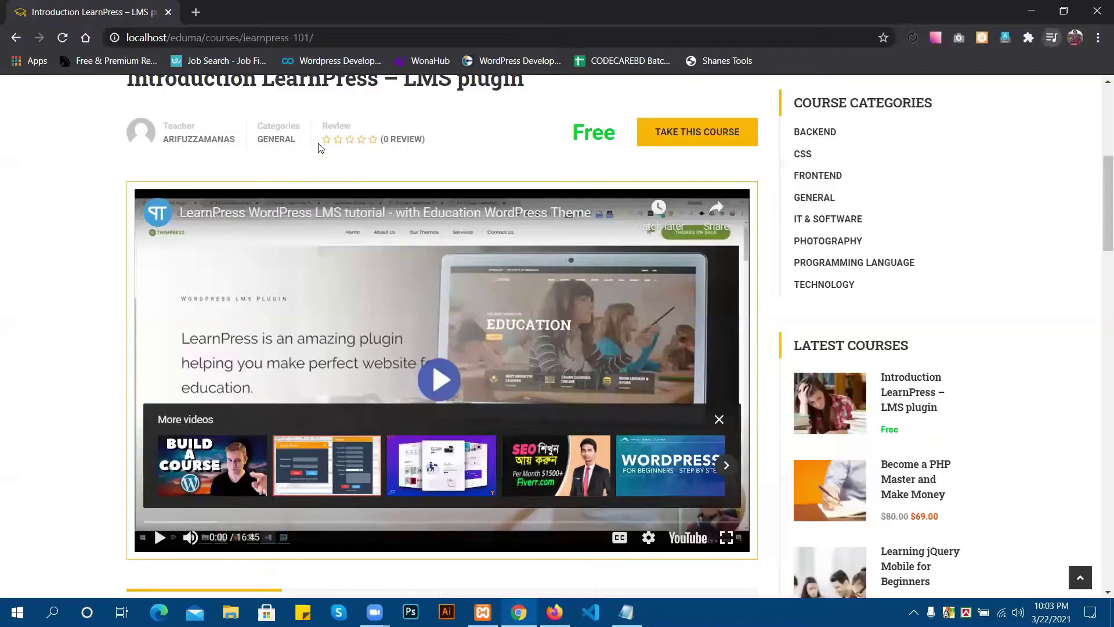
{"action": "scroll", "coordinate": [805, 354], "scroll_direction": "up", "scroll_amount": 4}
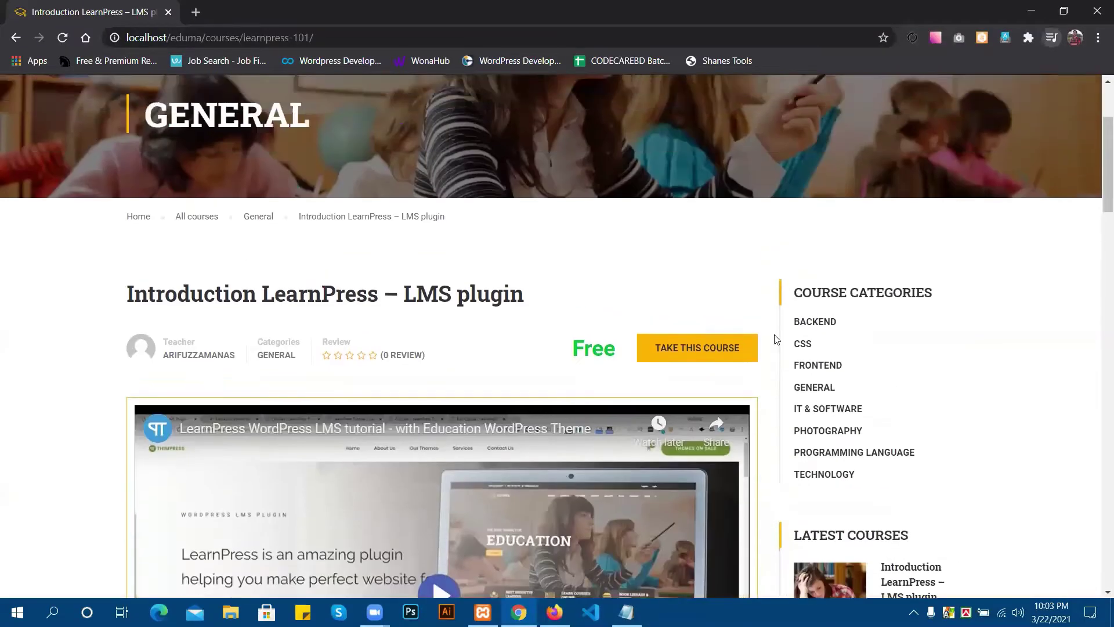
{"action": "left_click", "coordinate": [804, 344]}
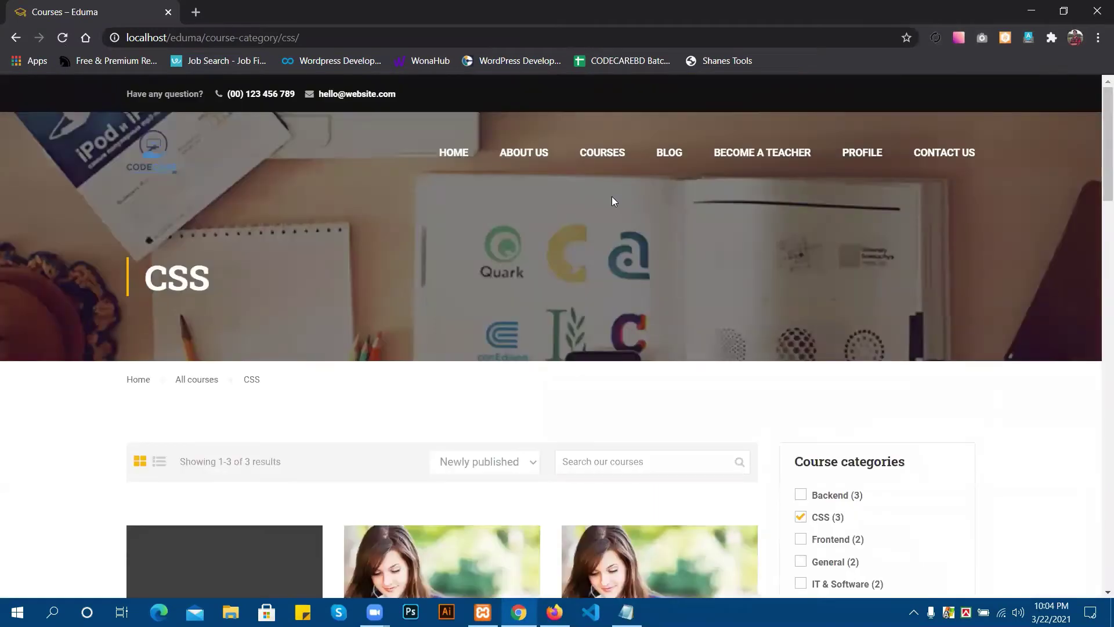
{"action": "scroll", "coordinate": [630, 250], "scroll_direction": "down", "scroll_amount": 8}
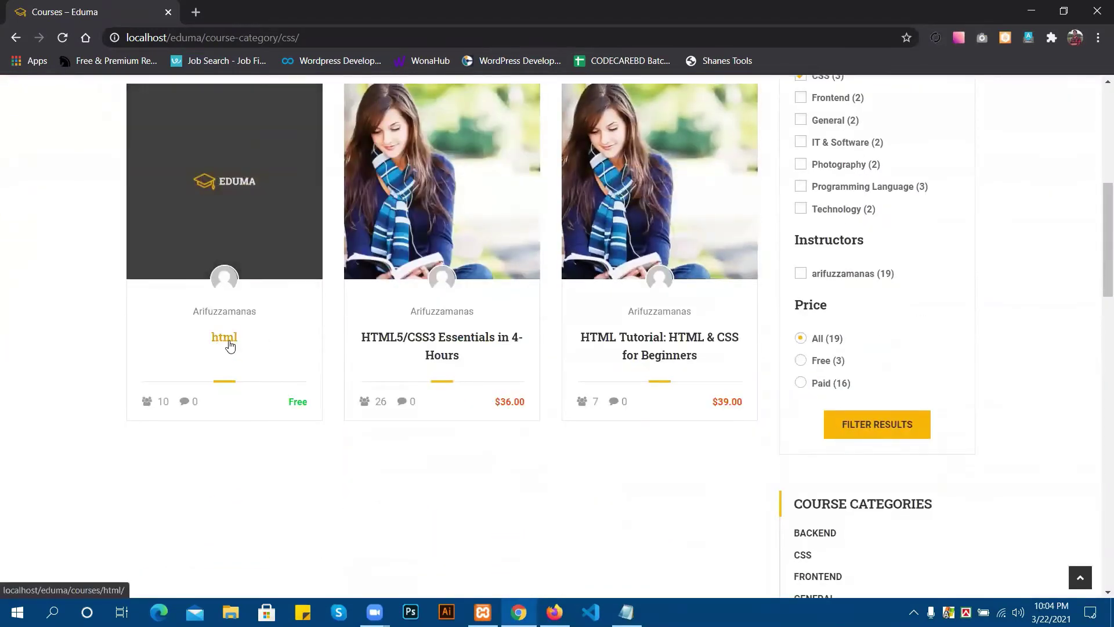
{"action": "left_click", "coordinate": [229, 341]}
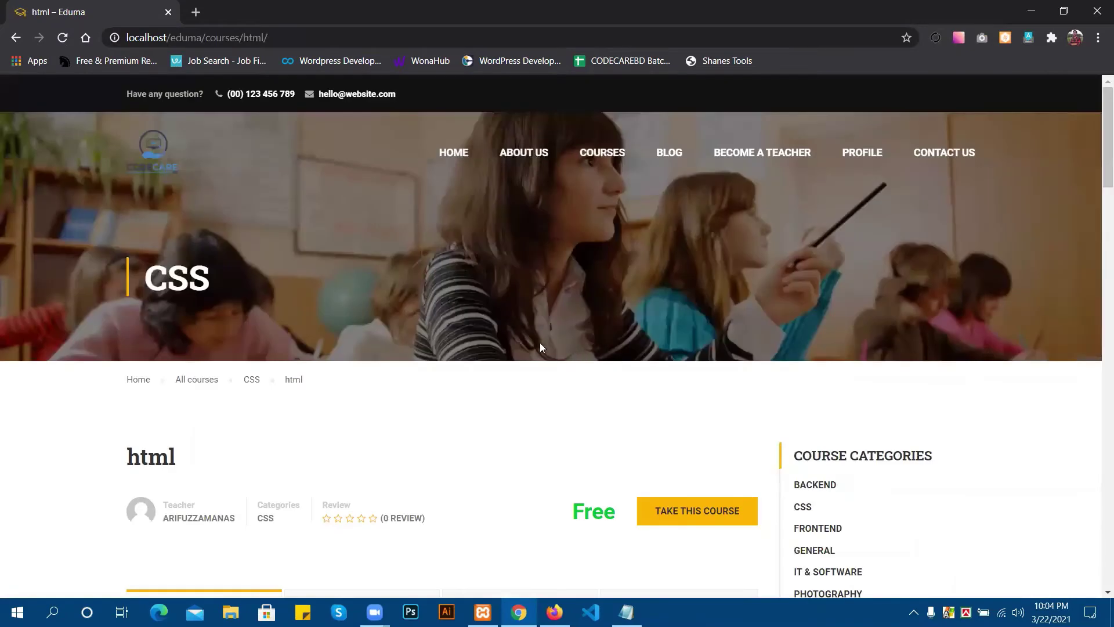
Show the Curriculum tab listing lesson1, lesson2 under Step 1 and lesson 3 under Step 2.
{"action": "scroll", "coordinate": [539, 342], "scroll_direction": "down", "scroll_amount": 3}
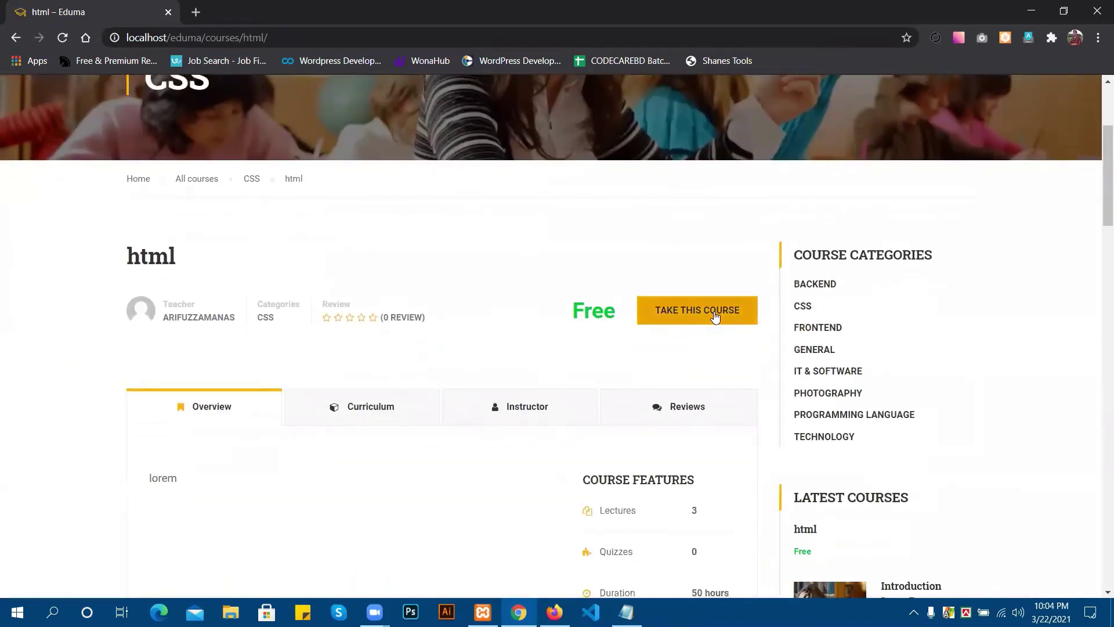
{"action": "scroll", "coordinate": [615, 316], "scroll_direction": "down", "scroll_amount": 1}
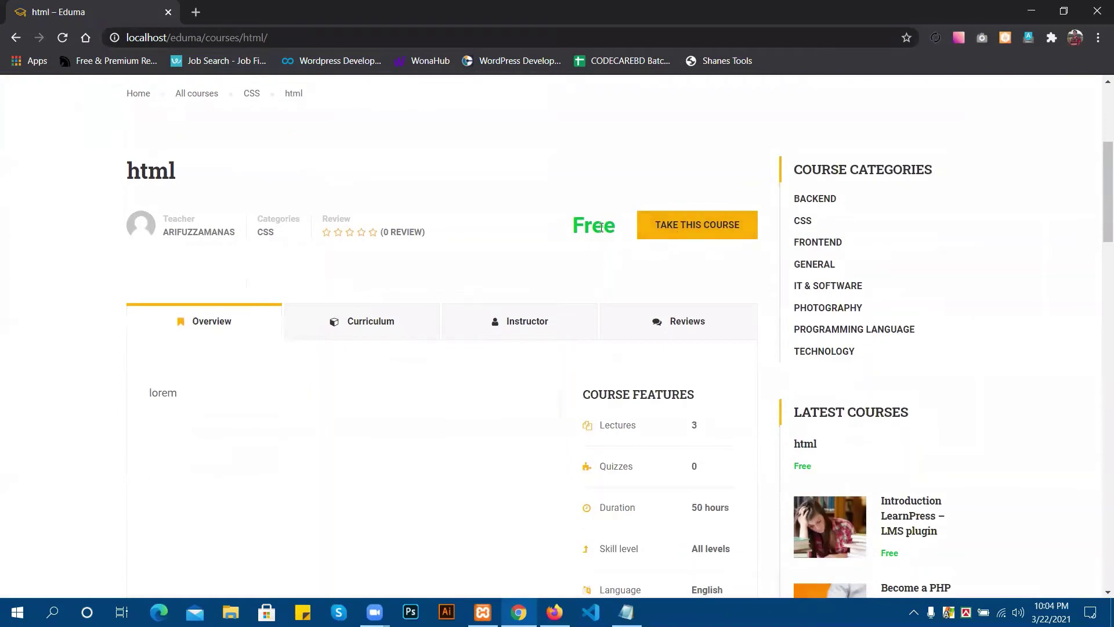
{"action": "scroll", "coordinate": [608, 229], "scroll_direction": "down", "scroll_amount": 8}
{"action": "scroll", "coordinate": [608, 232], "scroll_direction": "down", "scroll_amount": 10}
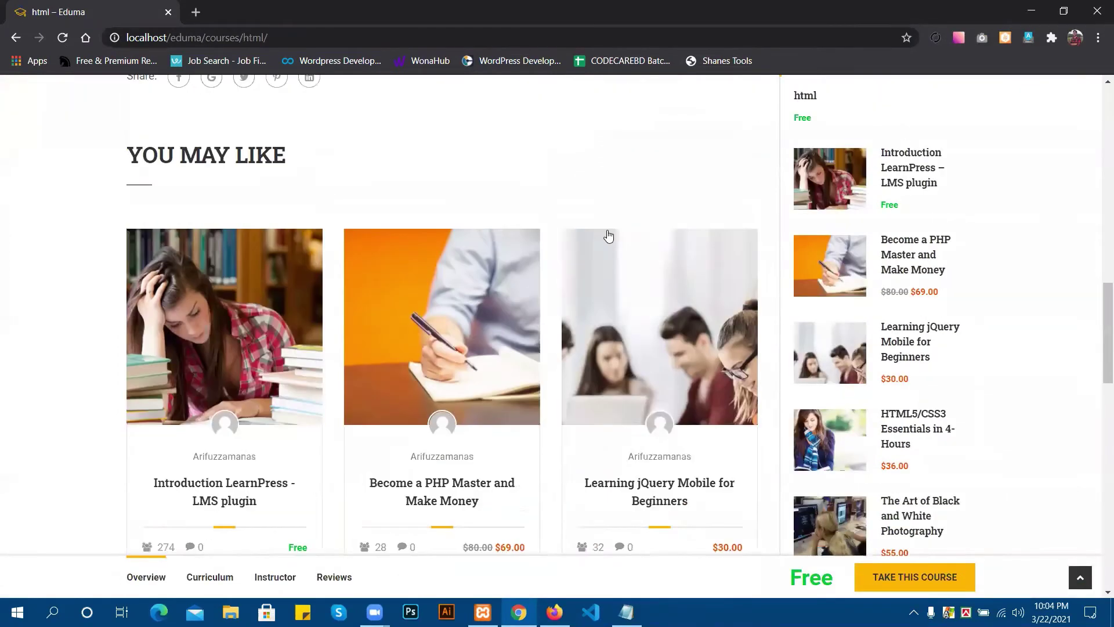
{"action": "scroll", "coordinate": [608, 231], "scroll_direction": "up", "scroll_amount": 18}
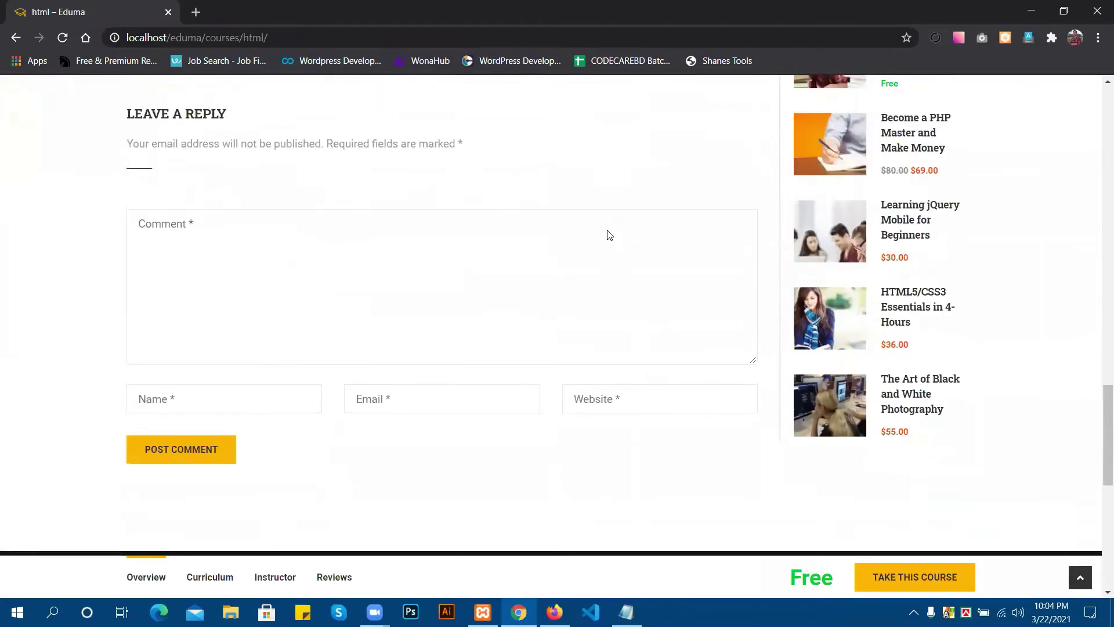
{"action": "scroll", "coordinate": [550, 260], "scroll_direction": "up", "scroll_amount": 3}
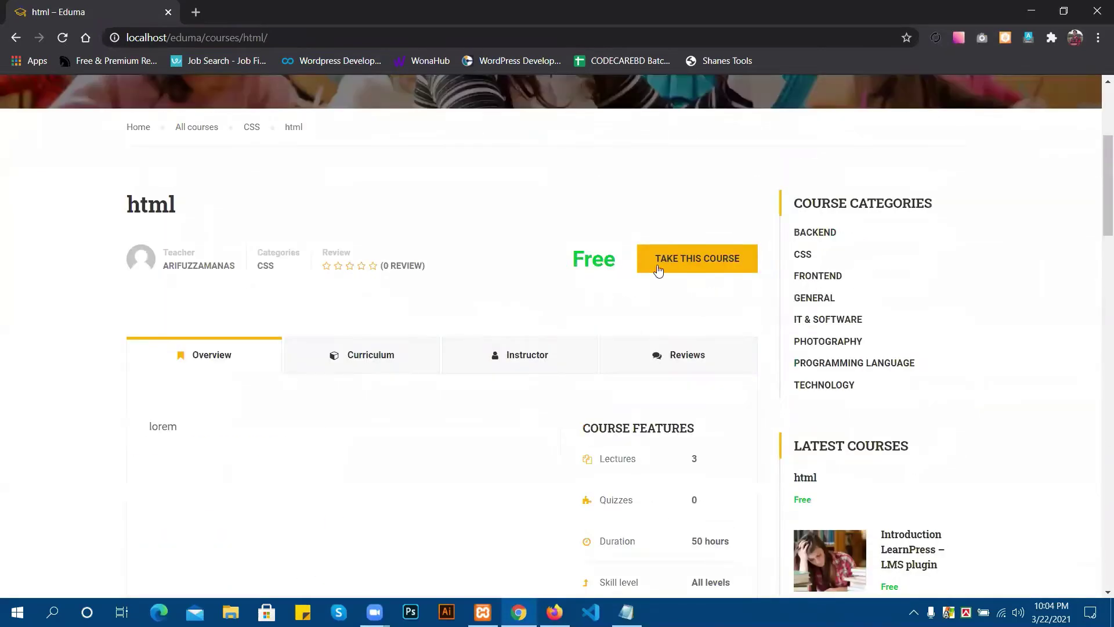
{"action": "left_click", "coordinate": [374, 359]}
{"action": "scroll", "coordinate": [388, 325], "scroll_direction": "down", "scroll_amount": 1}
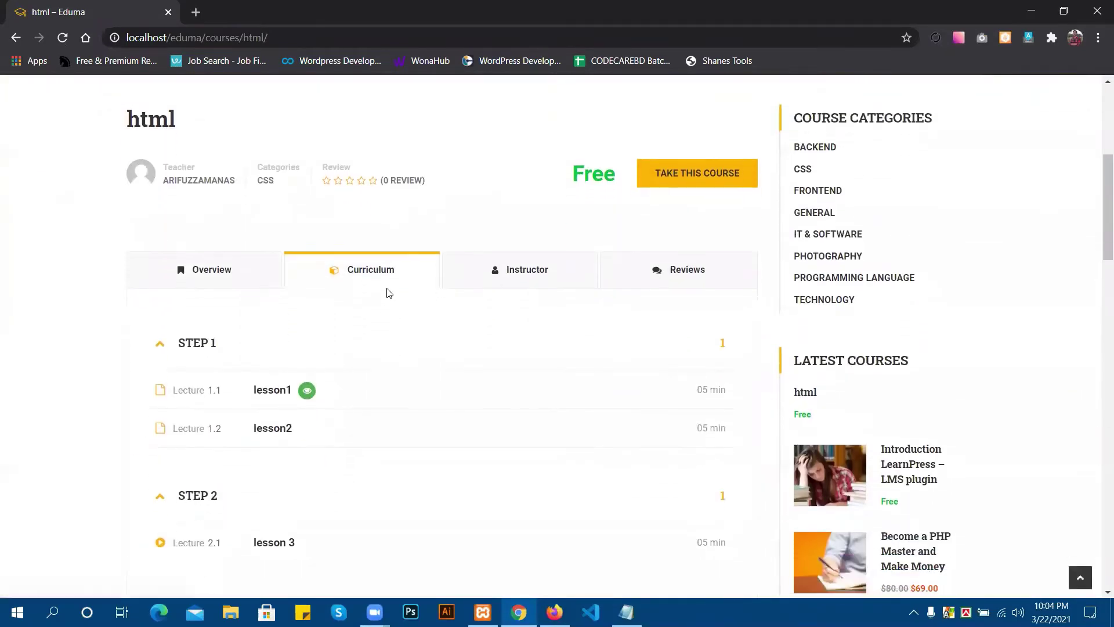
{"action": "scroll", "coordinate": [385, 273], "scroll_direction": "down", "scroll_amount": 1}
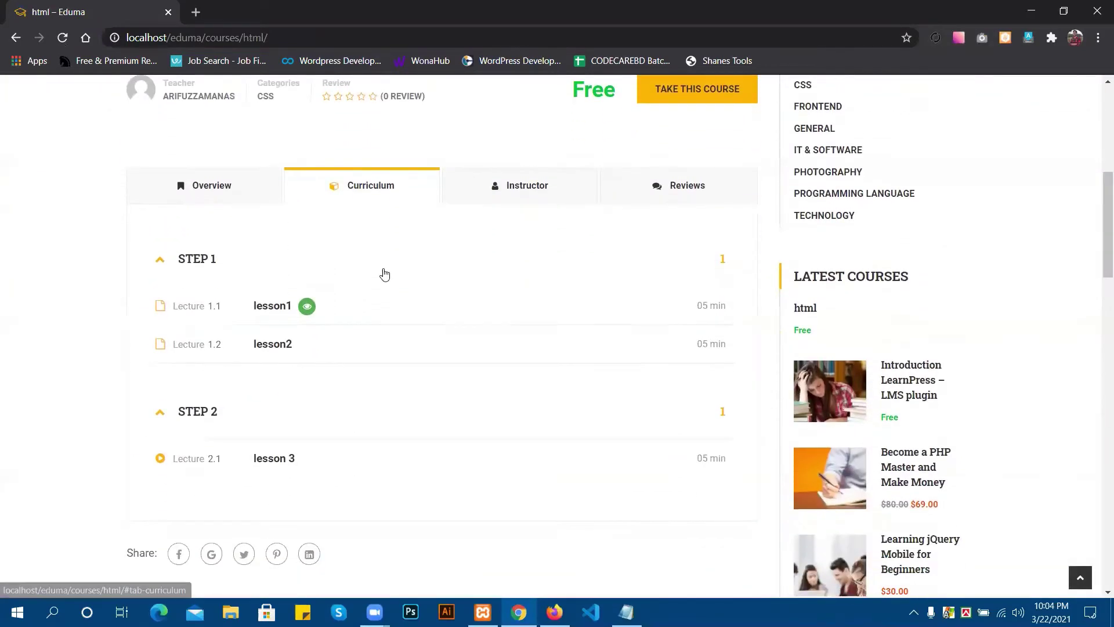
Open lesson1 of the html course and confirm it previews without logging in.
{"action": "left_click", "coordinate": [284, 309]}
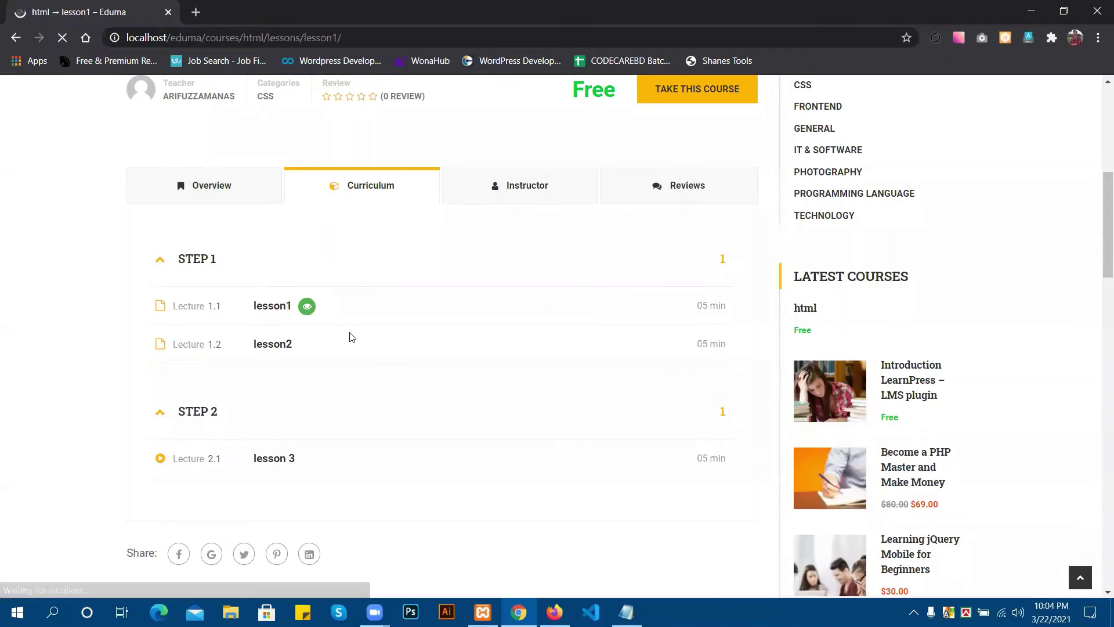
{"action": "scroll", "coordinate": [579, 336], "scroll_direction": "down", "scroll_amount": 2}
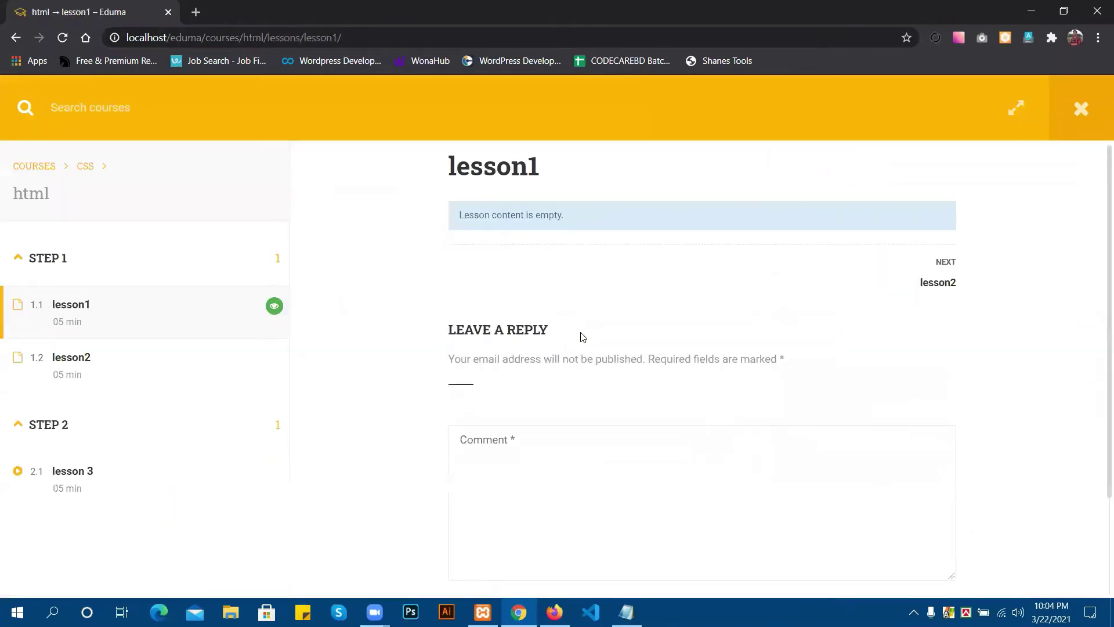
{"action": "scroll", "coordinate": [468, 323], "scroll_direction": "up", "scroll_amount": 2}
{"action": "scroll", "coordinate": [574, 269], "scroll_direction": "down", "scroll_amount": 2}
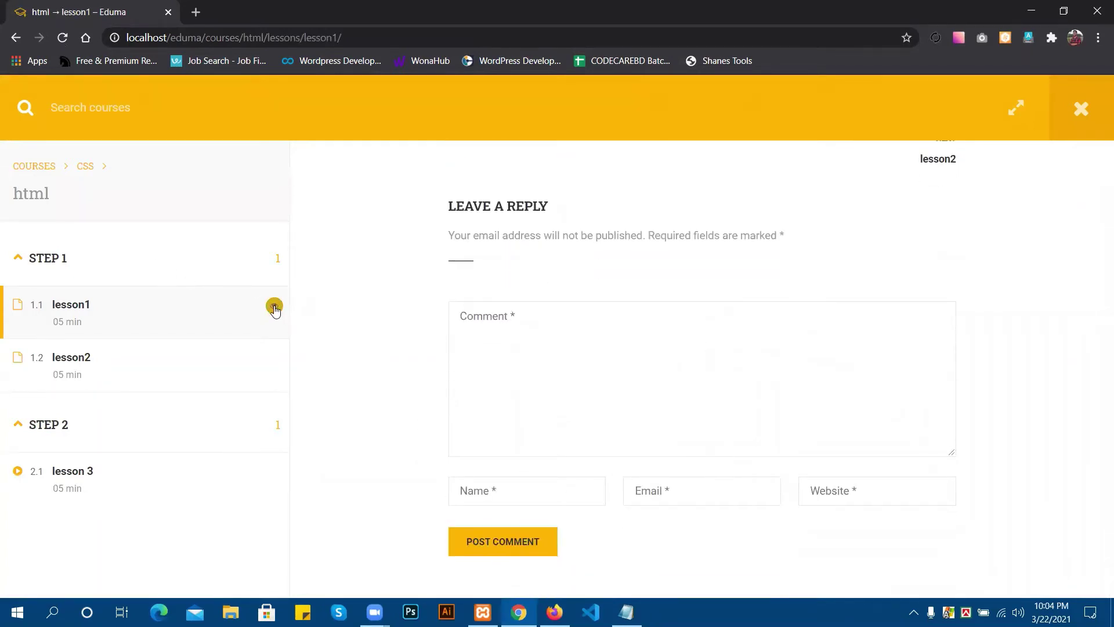
{"action": "left_click", "coordinate": [62, 304]}
Return to the html course curriculum and open lesson2 to check its protection.
{"action": "left_click", "coordinate": [16, 37]}
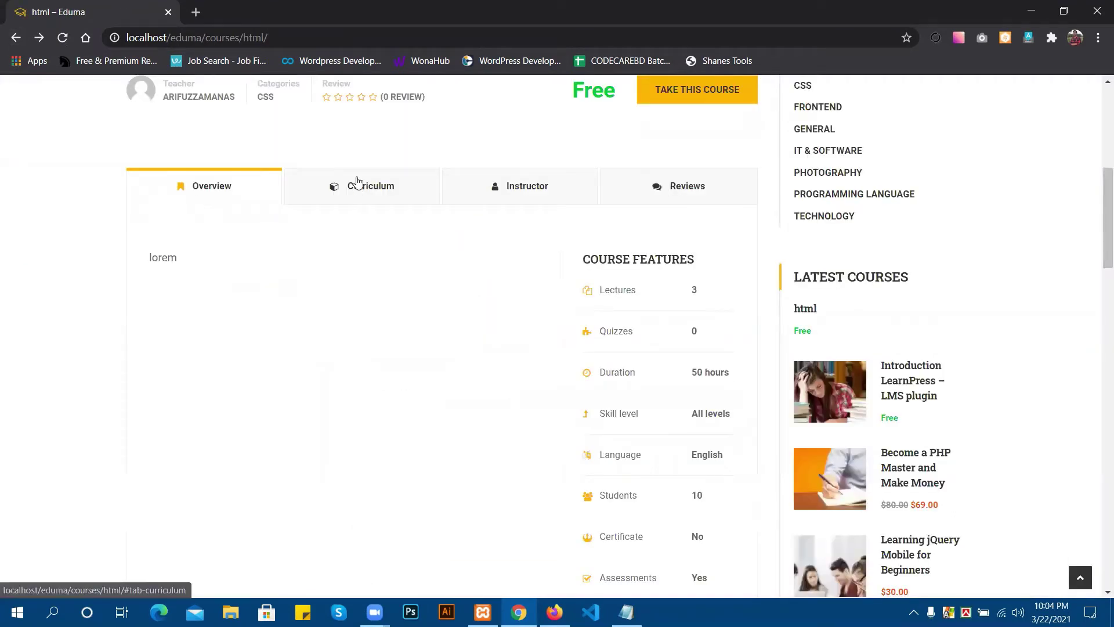
{"action": "left_click", "coordinate": [356, 183]}
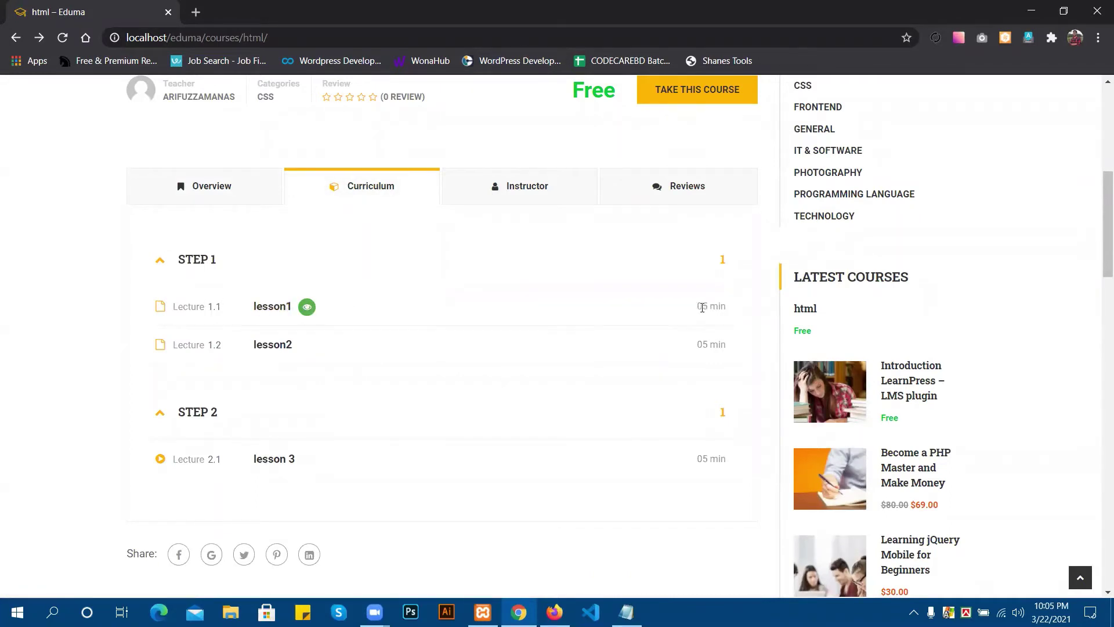
{"action": "scroll", "coordinate": [656, 303], "scroll_direction": "down", "scroll_amount": 1}
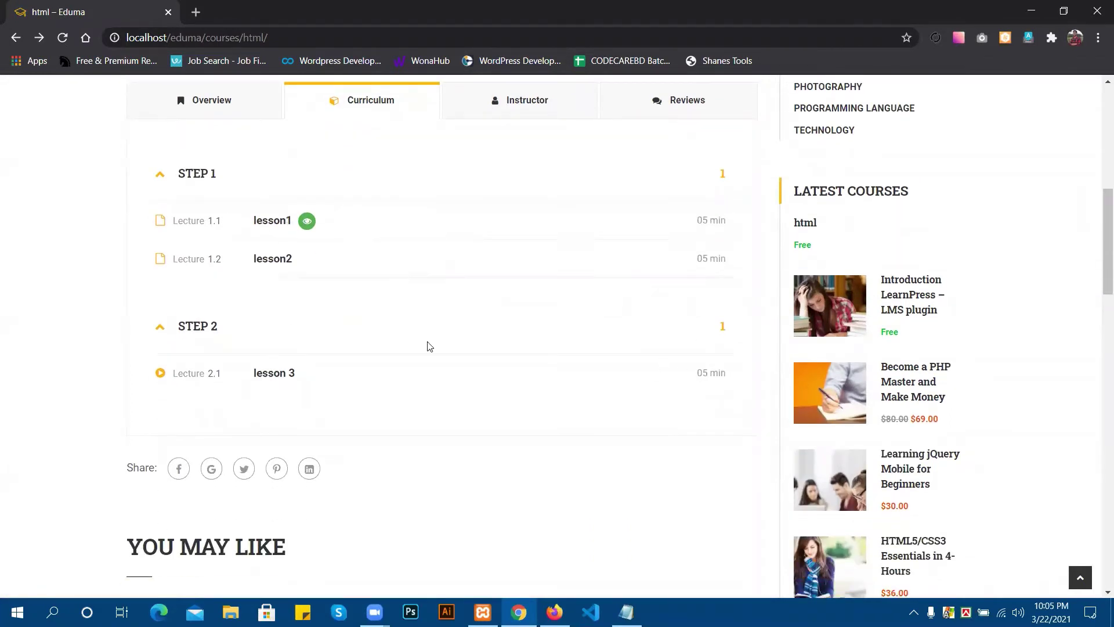
{"action": "left_click", "coordinate": [281, 262]}
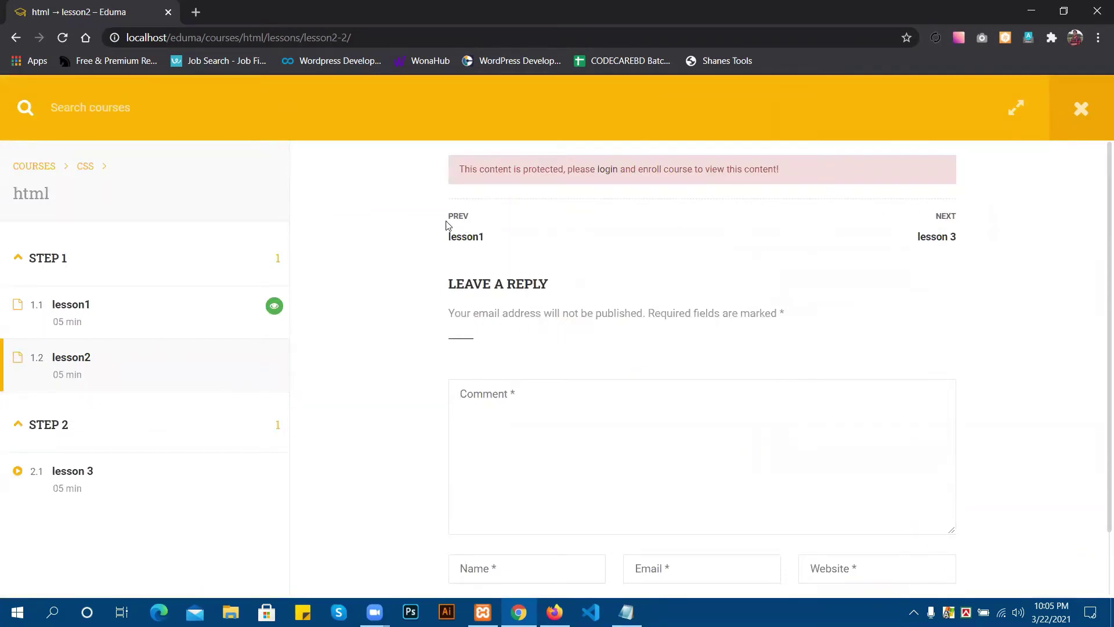
From lesson1, step through Next to lesson2 and lesson 3, confirming both require login.
{"action": "left_click", "coordinate": [274, 306]}
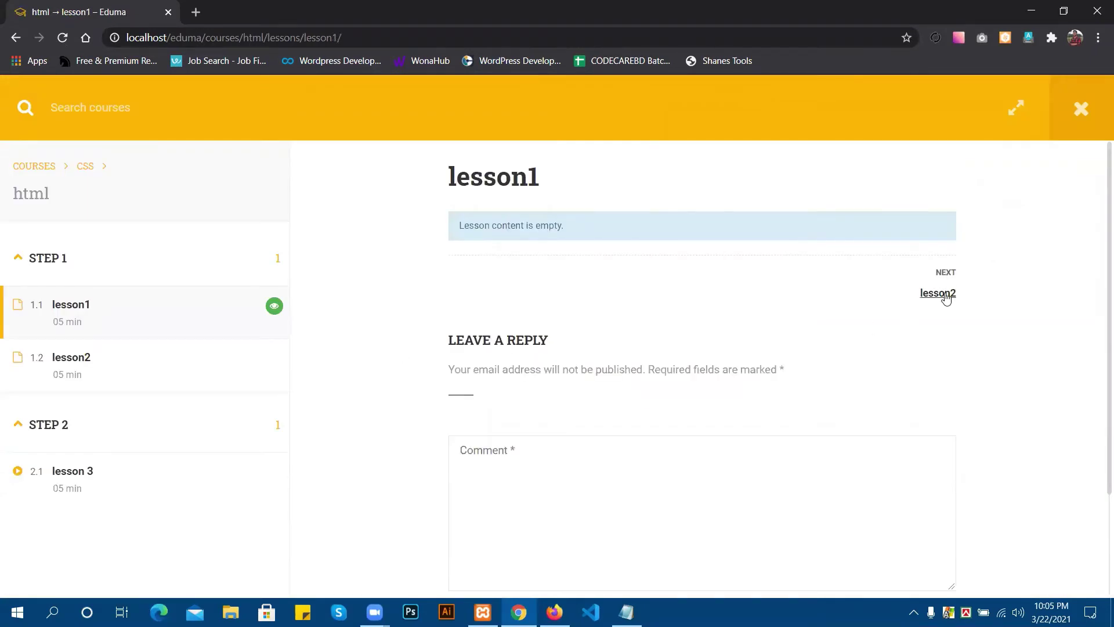
{"action": "left_click", "coordinate": [945, 296]}
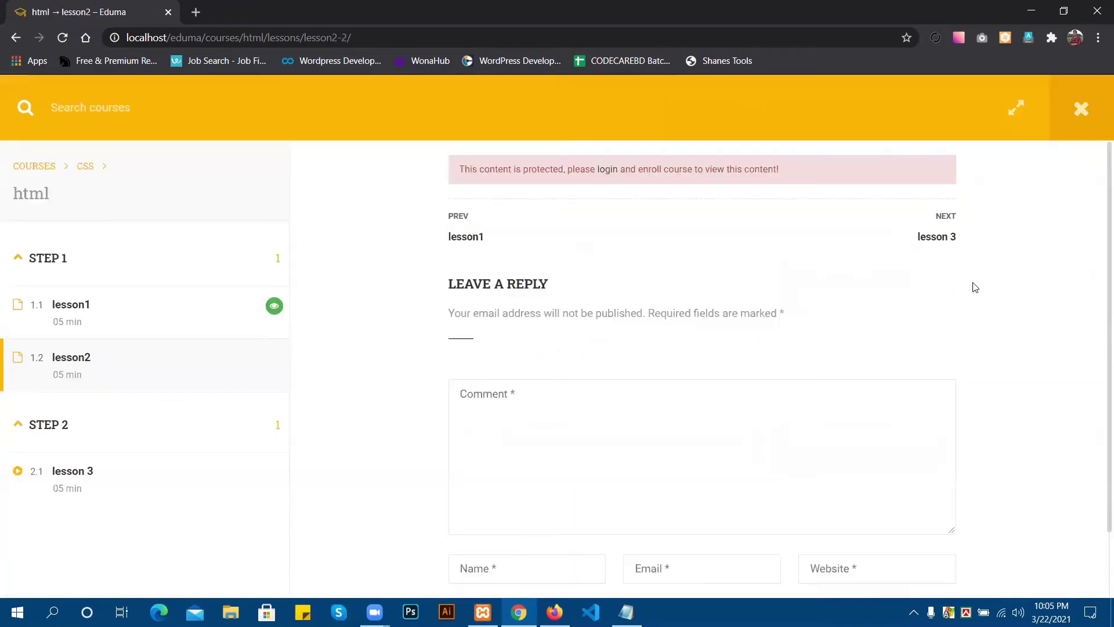
{"action": "left_click", "coordinate": [941, 242]}
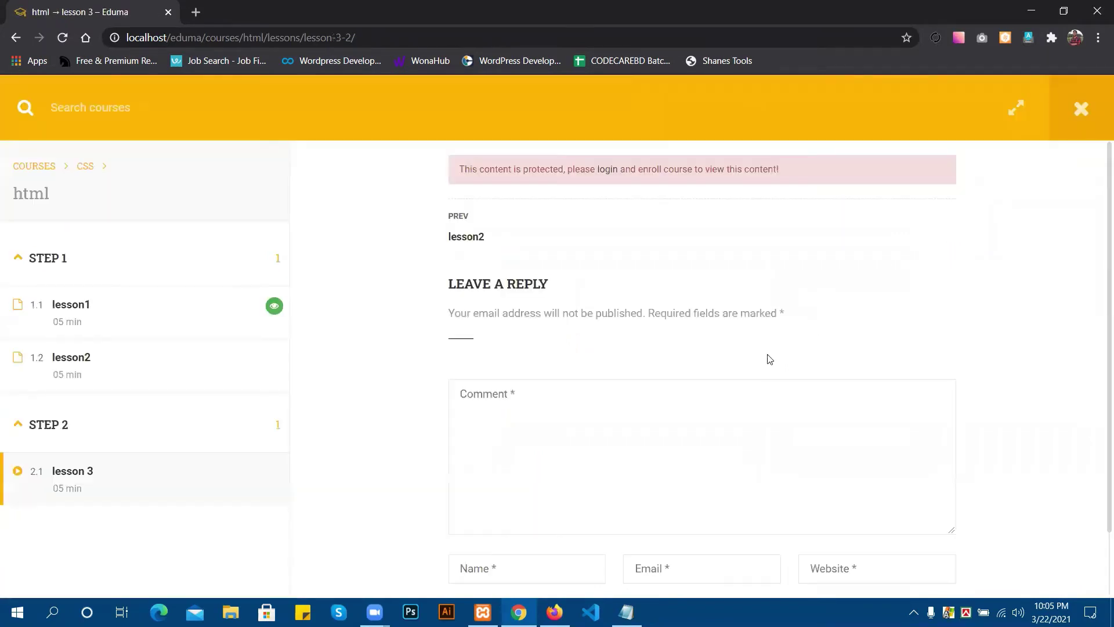
{"action": "scroll", "coordinate": [511, 387], "scroll_direction": "down", "scroll_amount": 1}
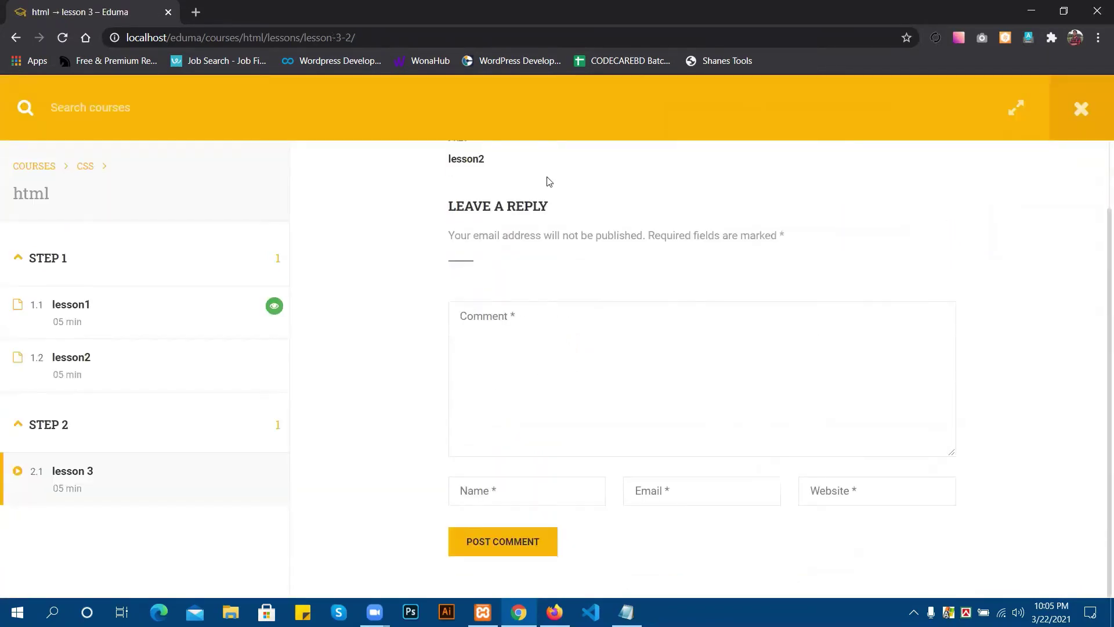
{"action": "scroll", "coordinate": [491, 191], "scroll_direction": "up", "scroll_amount": 1}
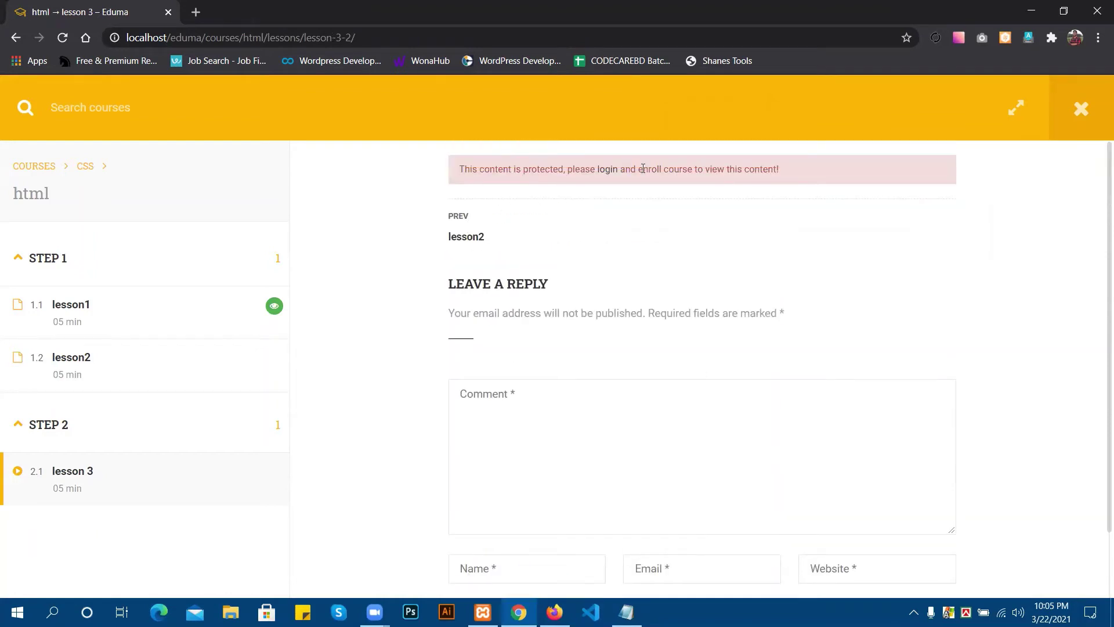
Follow lesson 3's login link to the Eduma Account page, then bring the logged-in Firefox window forward.
{"action": "left_click", "coordinate": [607, 170]}
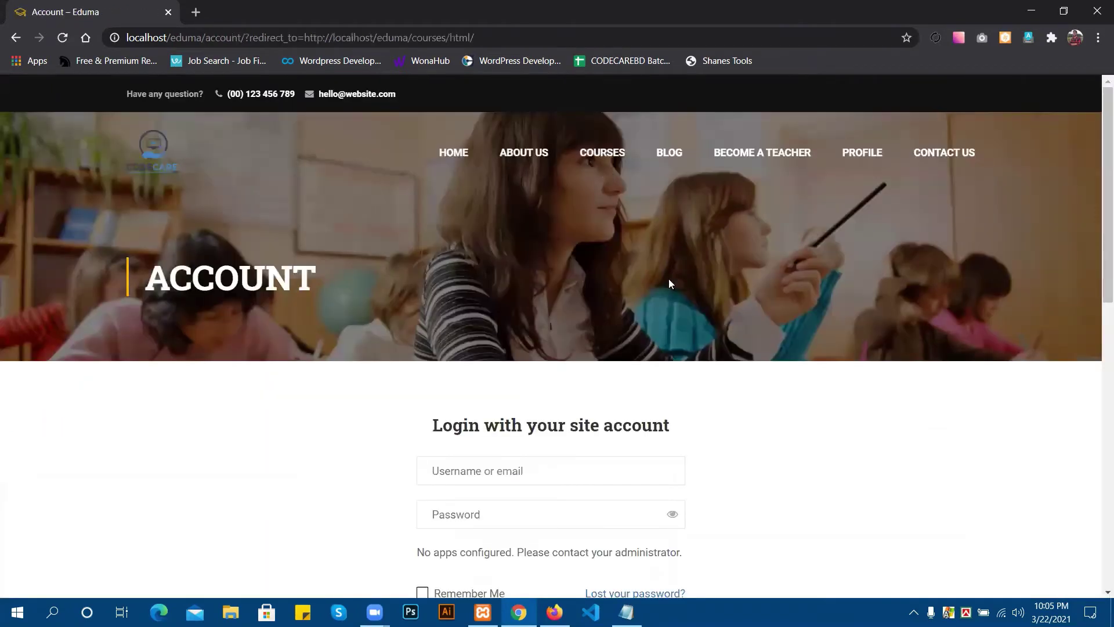
{"action": "scroll", "coordinate": [669, 283], "scroll_direction": "down", "scroll_amount": 5}
{"action": "left_click", "coordinate": [510, 200]}
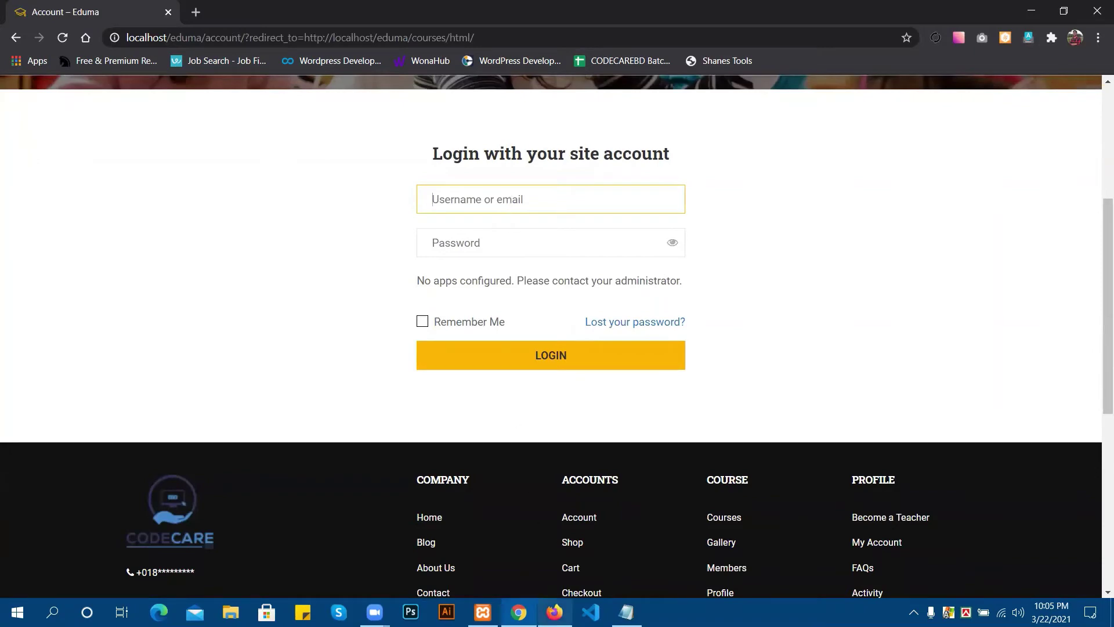
{"action": "left_click", "coordinate": [554, 612]}
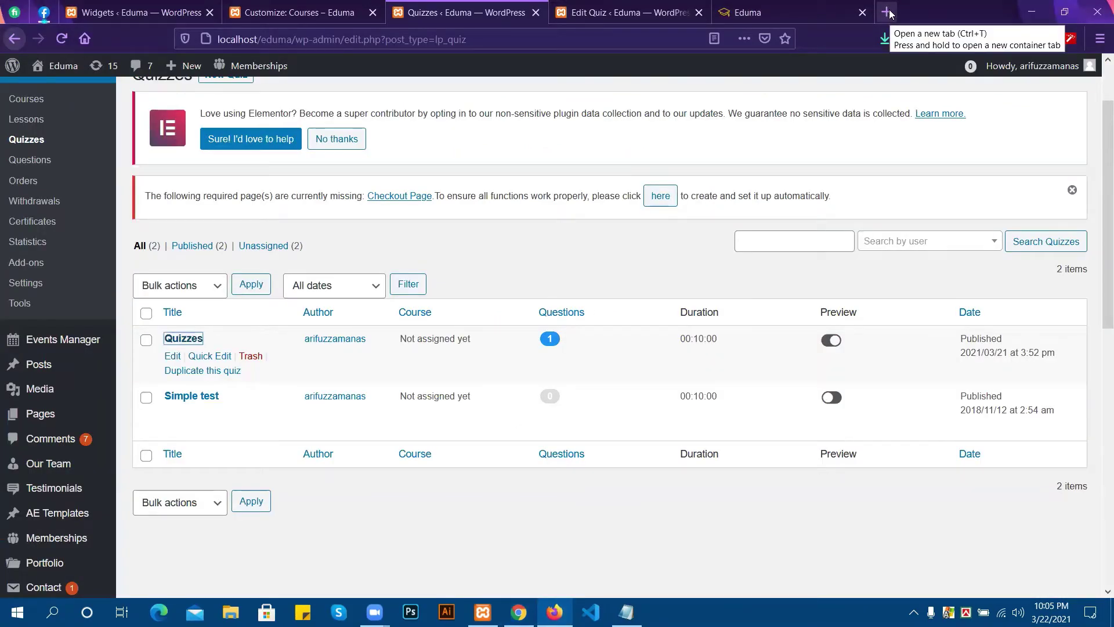
In Firefox, go to the Eduma site's courses listing and open the html course.
{"action": "left_click", "coordinate": [755, 13]}
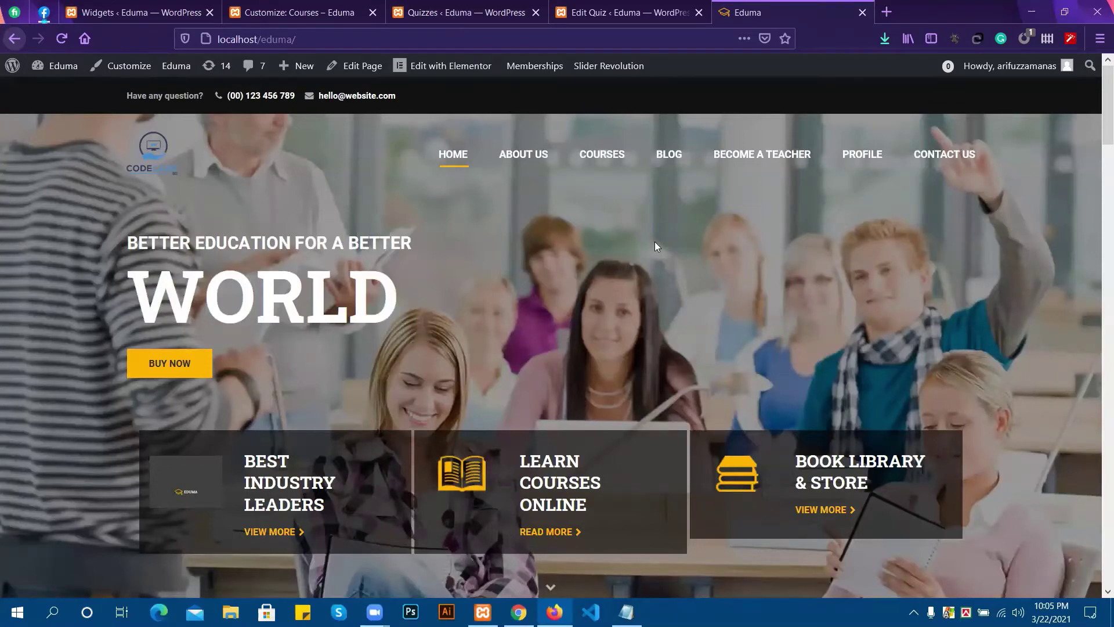
{"action": "scroll", "coordinate": [615, 165], "scroll_direction": "down", "scroll_amount": 2}
{"action": "left_click", "coordinate": [617, 158]}
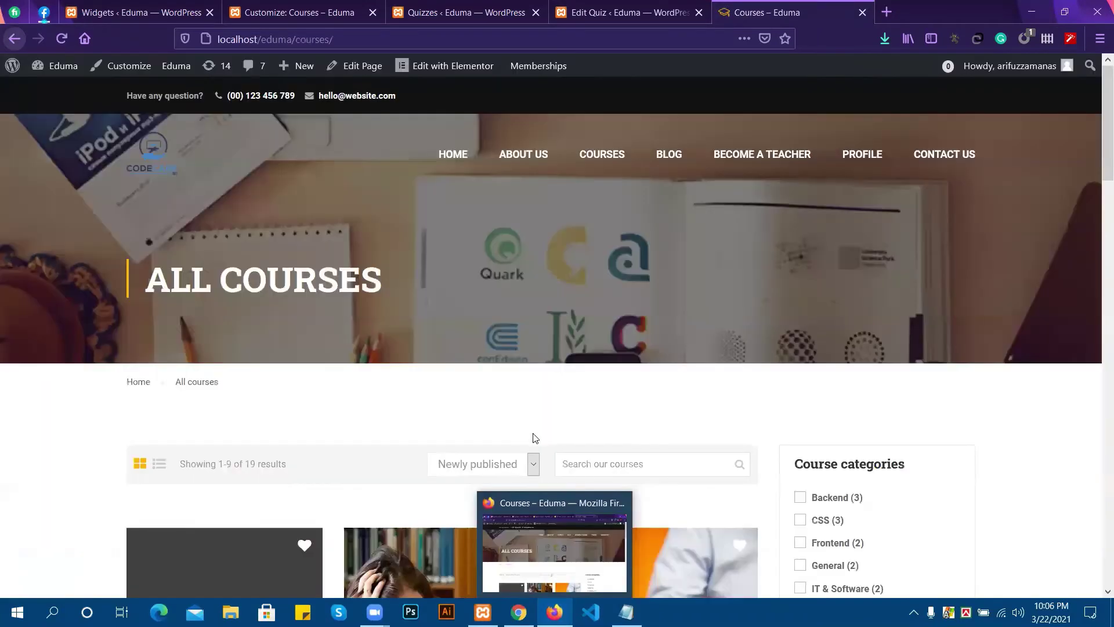
{"action": "scroll", "coordinate": [443, 289], "scroll_direction": "down", "scroll_amount": 4}
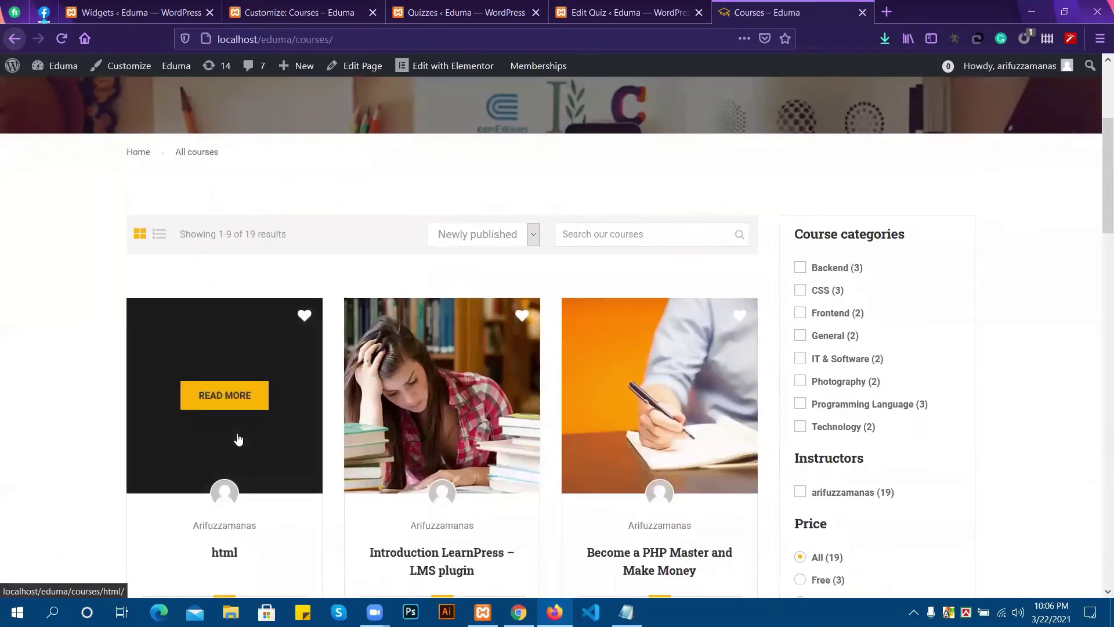
{"action": "left_click", "coordinate": [229, 394]}
Show the html course's Curriculum tab with its lesson list.
{"action": "scroll", "coordinate": [241, 533], "scroll_direction": "down", "scroll_amount": 3}
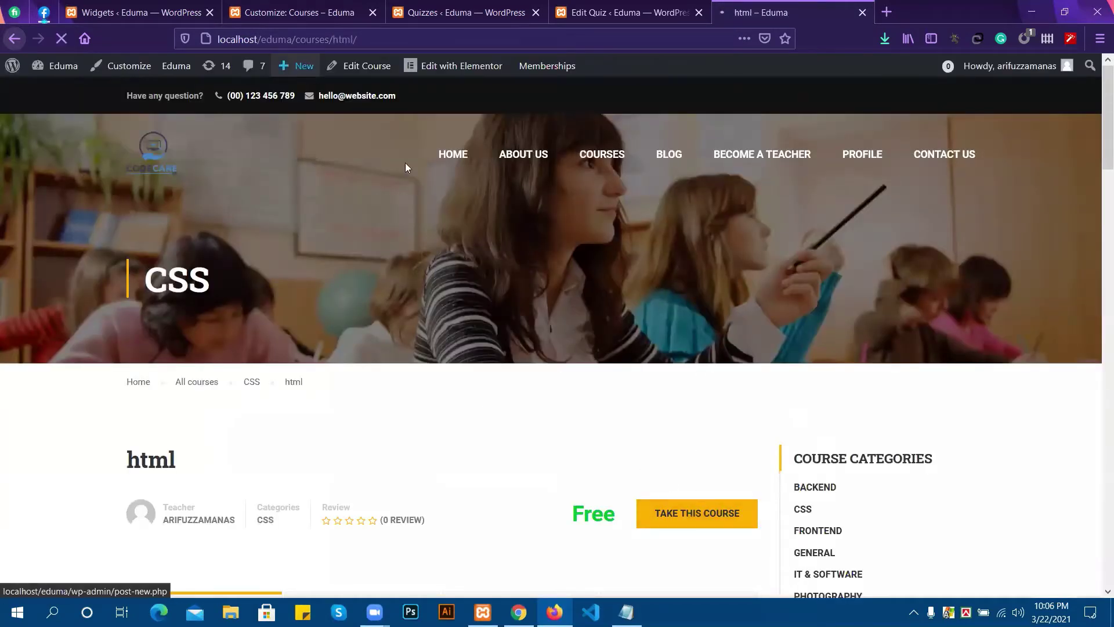
{"action": "scroll", "coordinate": [515, 223], "scroll_direction": "down", "scroll_amount": 2}
{"action": "scroll", "coordinate": [515, 222], "scroll_direction": "down", "scroll_amount": 3}
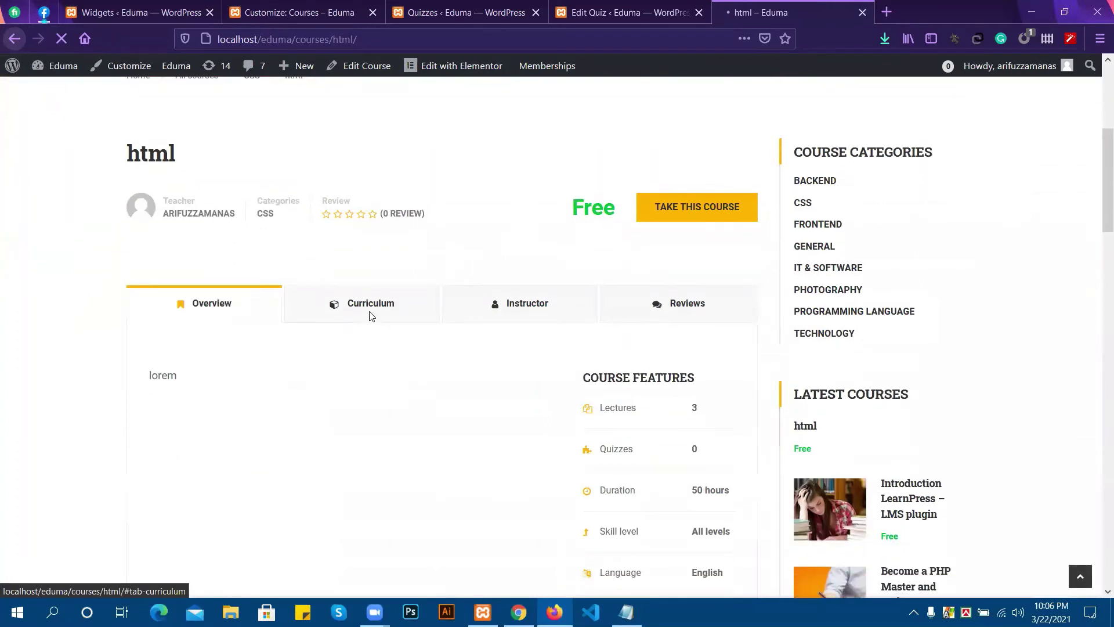
{"action": "left_click", "coordinate": [370, 313]}
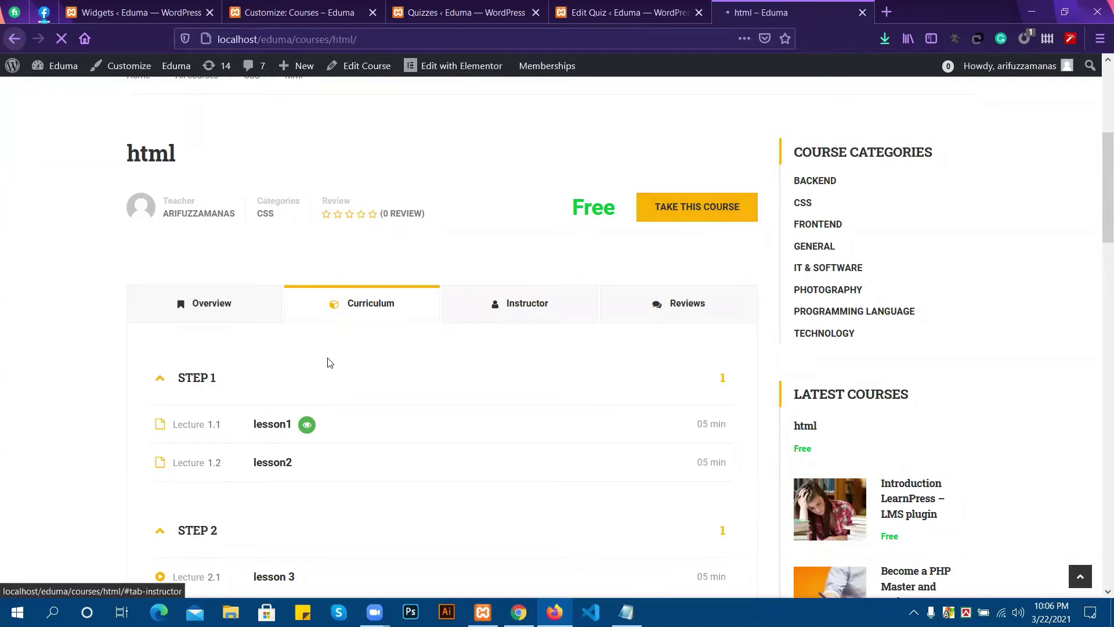
{"action": "scroll", "coordinate": [325, 363], "scroll_direction": "down", "scroll_amount": 1}
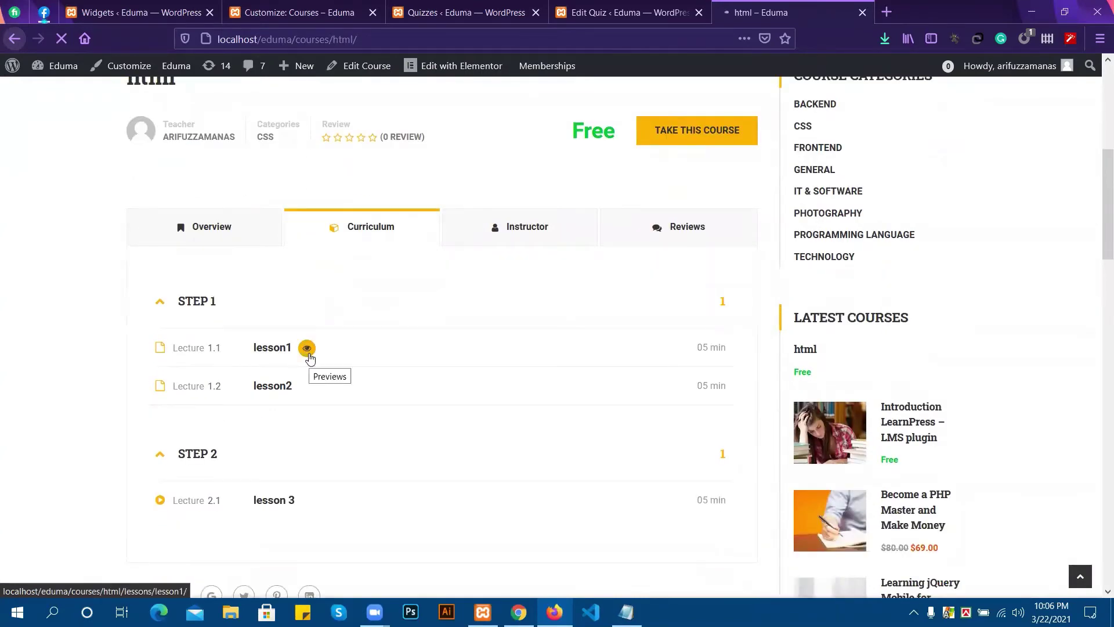
{"action": "scroll", "coordinate": [308, 356], "scroll_direction": "down", "scroll_amount": 2}
{"action": "scroll", "coordinate": [310, 357], "scroll_direction": "up", "scroll_amount": 2}
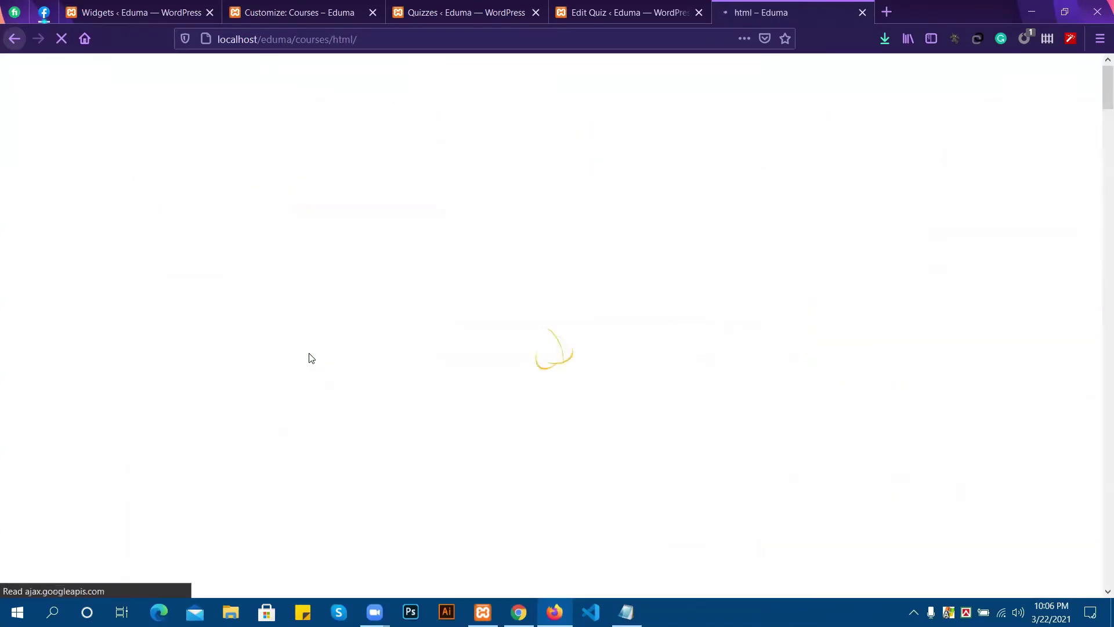
{"action": "scroll", "coordinate": [454, 344], "scroll_direction": "down", "scroll_amount": 6}
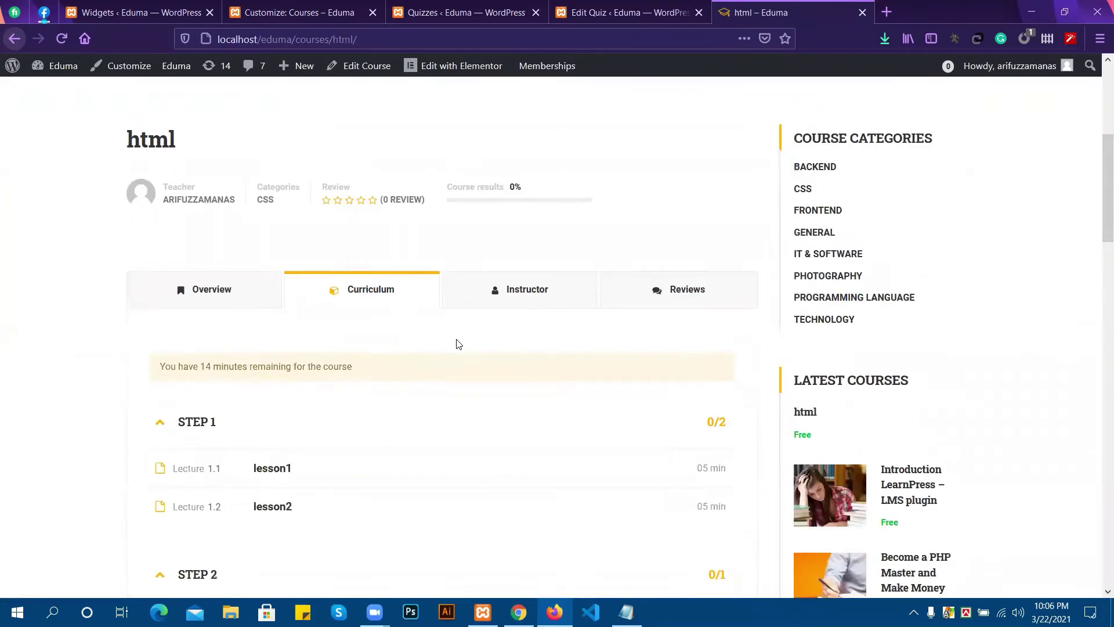
Open lesson1 as the enrolled user and press COMPLETE on it.
{"action": "left_click", "coordinate": [264, 331]}
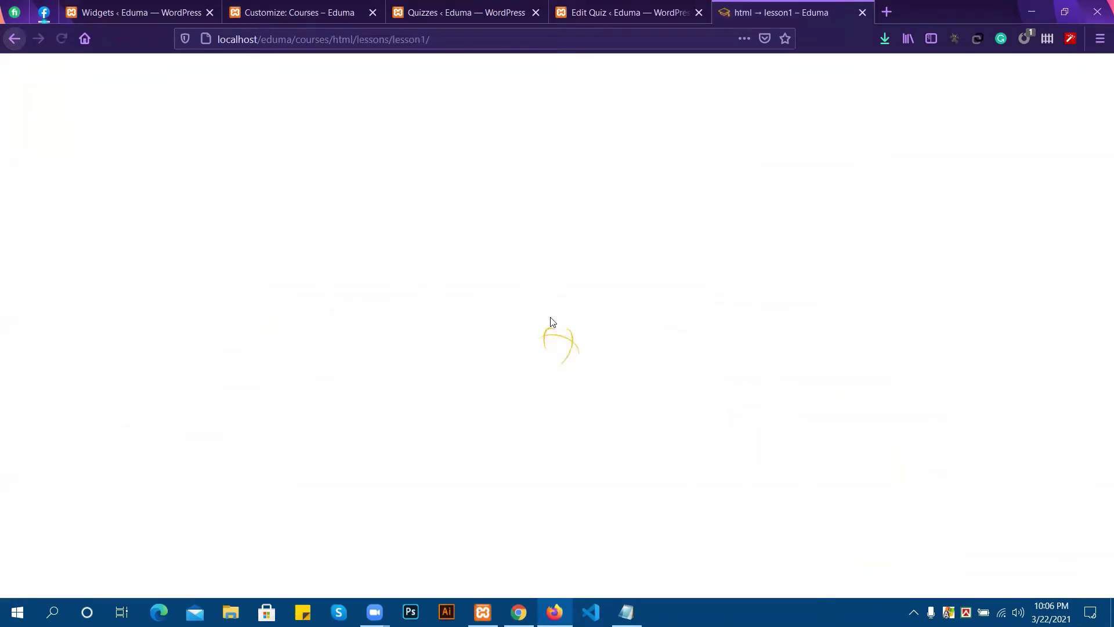
{"action": "scroll", "coordinate": [578, 328], "scroll_direction": "down", "scroll_amount": 1}
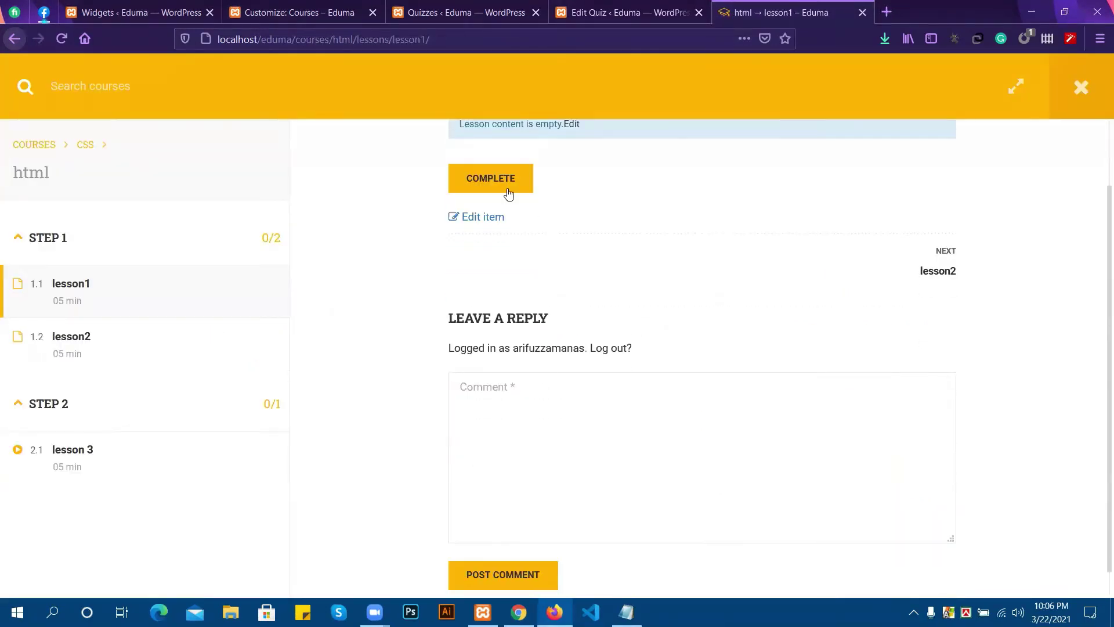
{"action": "scroll", "coordinate": [507, 191], "scroll_direction": "up", "scroll_amount": 1}
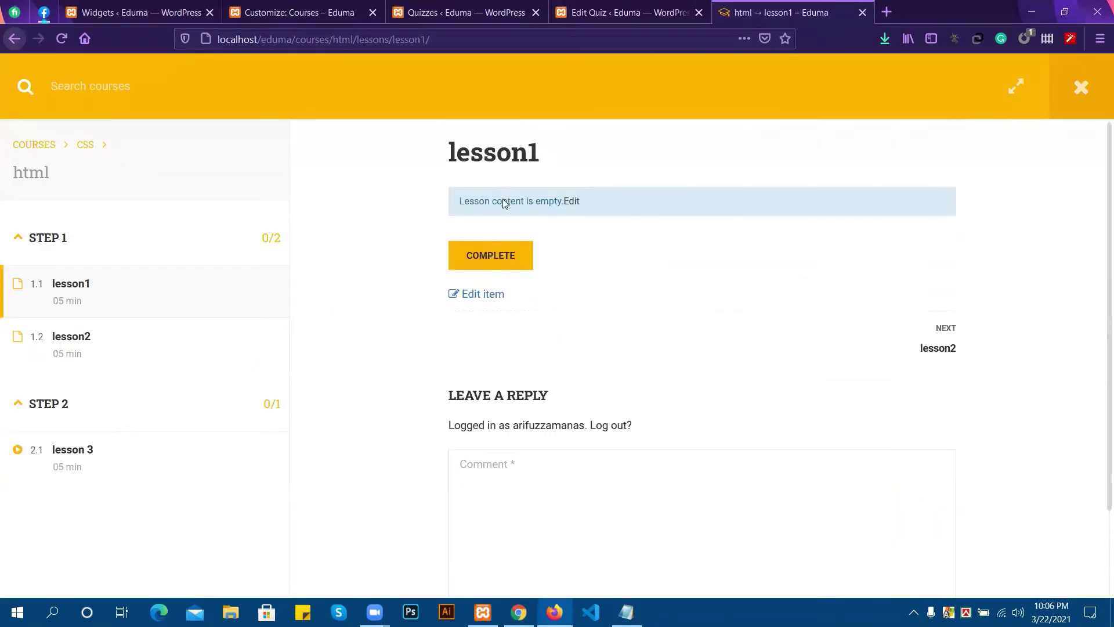
{"action": "left_click", "coordinate": [496, 269]}
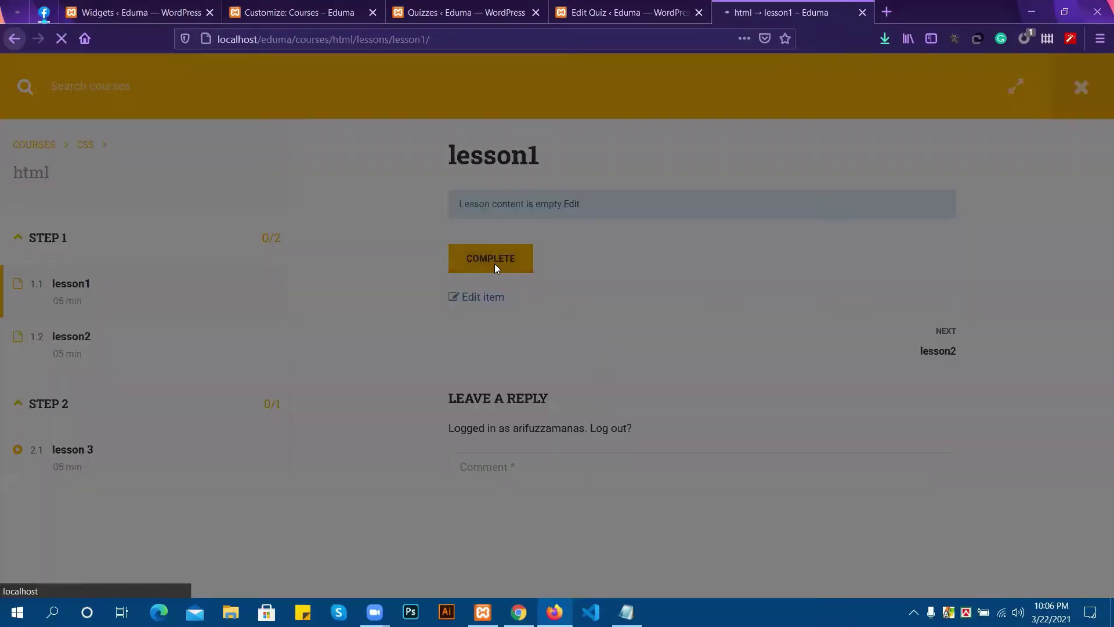
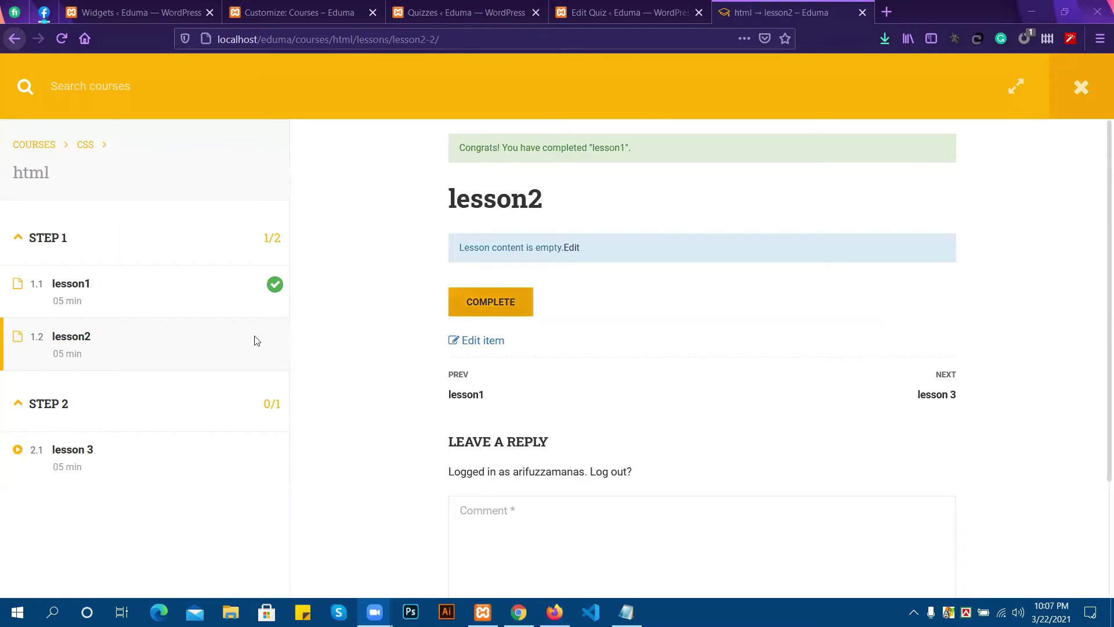
Mark lesson2 and lesson 3 COMPLETE, then press FINISH COURSE on the html course.
{"action": "left_click", "coordinate": [500, 308]}
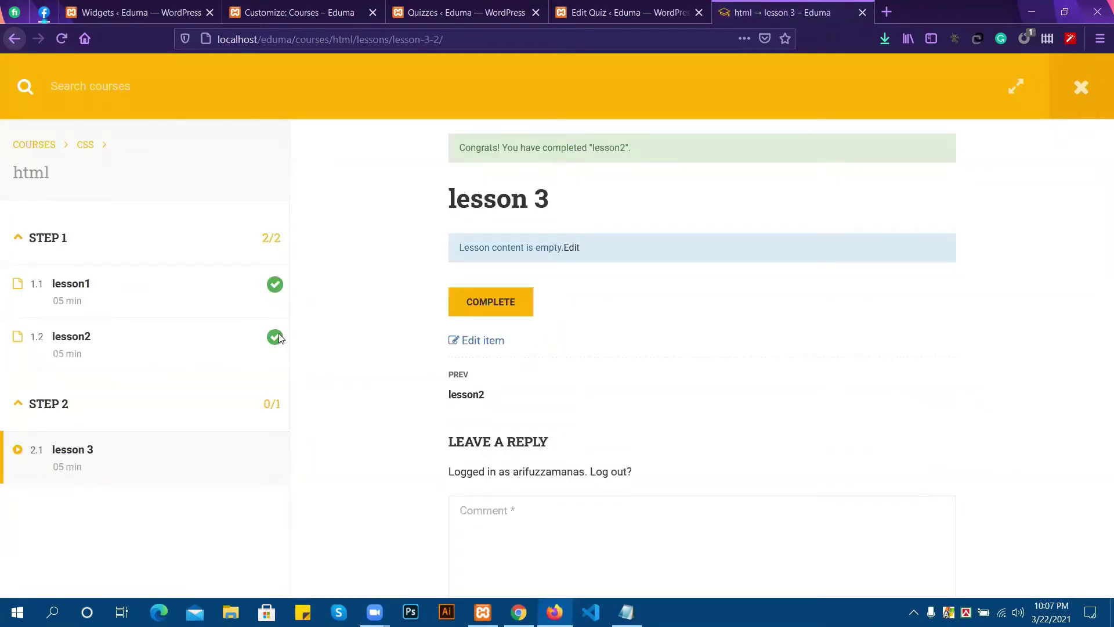
{"action": "left_click", "coordinate": [487, 313]}
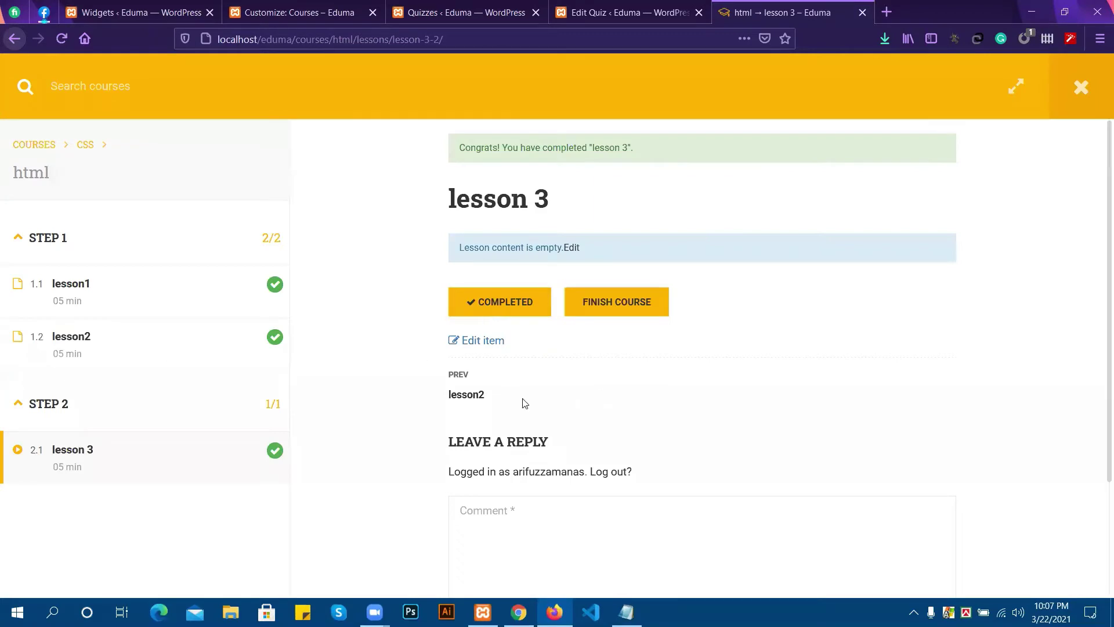
{"action": "scroll", "coordinate": [465, 384], "scroll_direction": "down", "scroll_amount": 2}
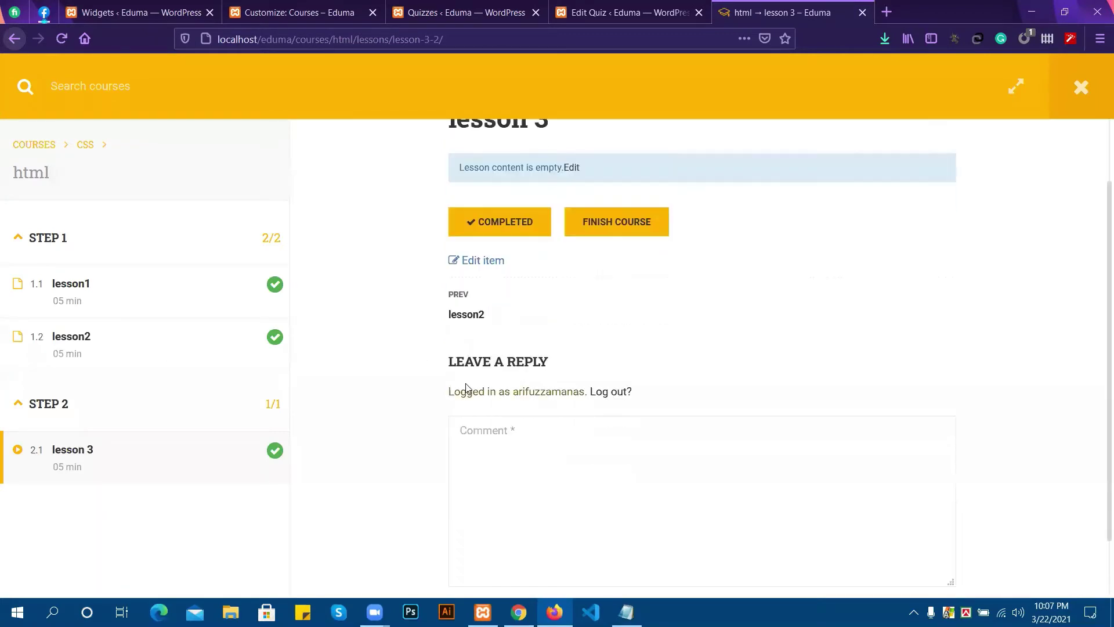
{"action": "left_click", "coordinate": [615, 231]}
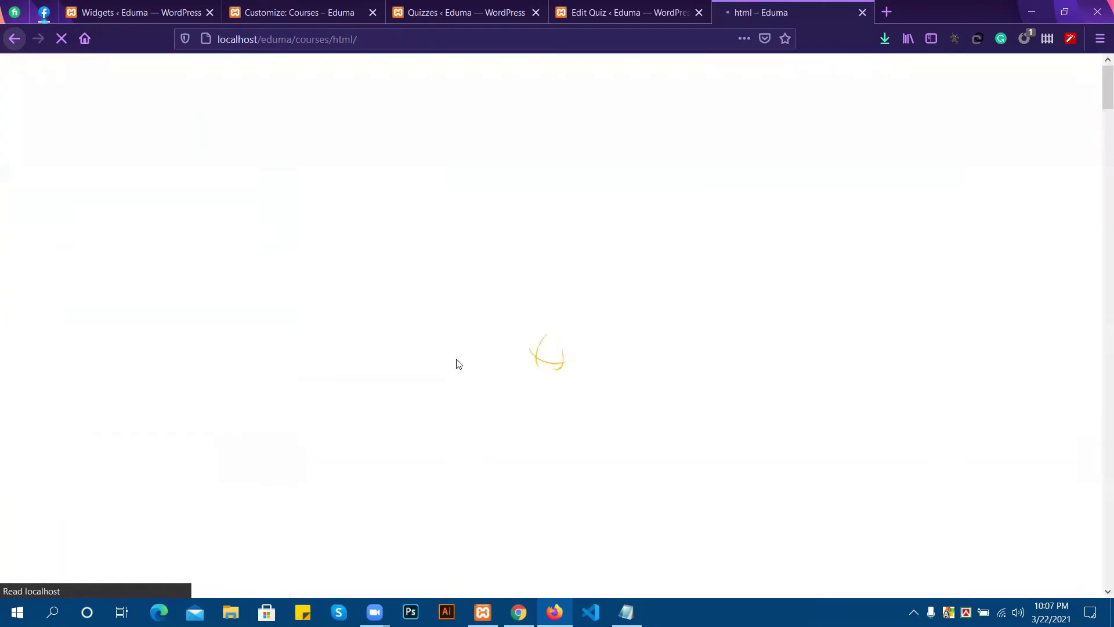
Review the finished html course's Instructor, Reviews and Curriculum tabs at 100%.
{"action": "scroll", "coordinate": [519, 348], "scroll_direction": "down", "scroll_amount": 5}
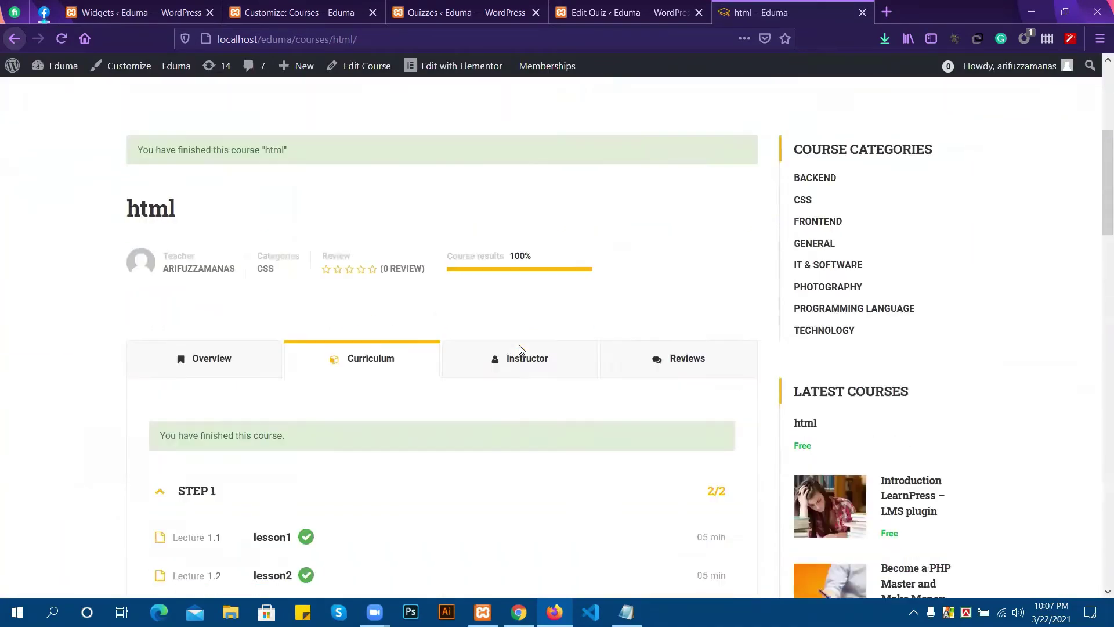
{"action": "scroll", "coordinate": [520, 348], "scroll_direction": "down", "scroll_amount": 5}
{"action": "scroll", "coordinate": [459, 348], "scroll_direction": "up", "scroll_amount": 4}
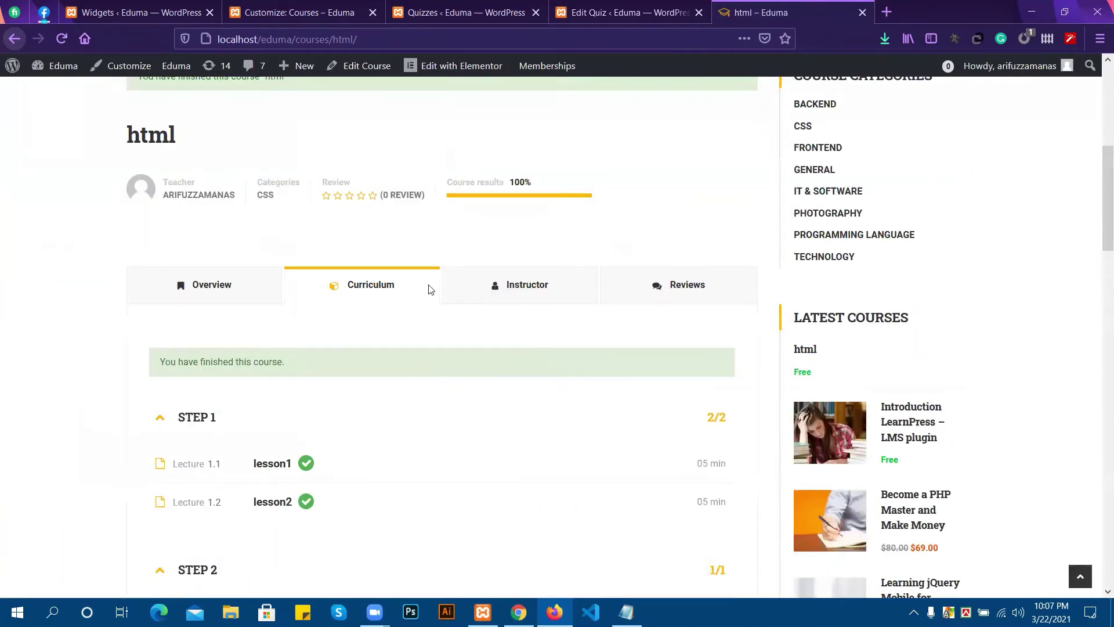
{"action": "left_click", "coordinate": [488, 292]}
{"action": "left_click", "coordinate": [651, 289]}
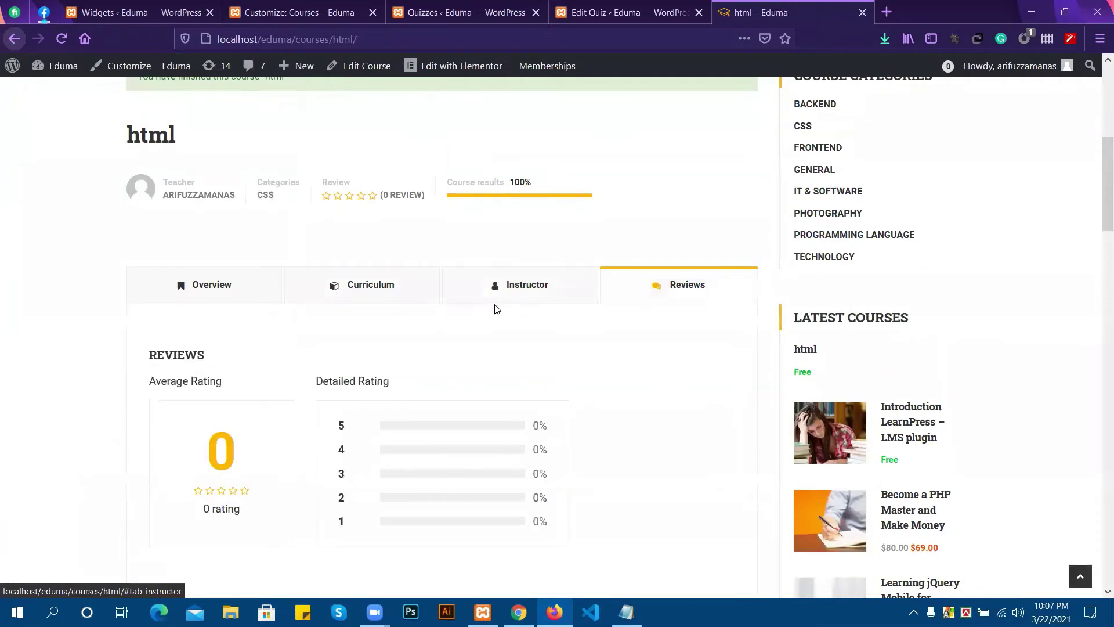
{"action": "scroll", "coordinate": [490, 308], "scroll_direction": "down", "scroll_amount": 5}
{"action": "scroll", "coordinate": [406, 261], "scroll_direction": "up", "scroll_amount": 5}
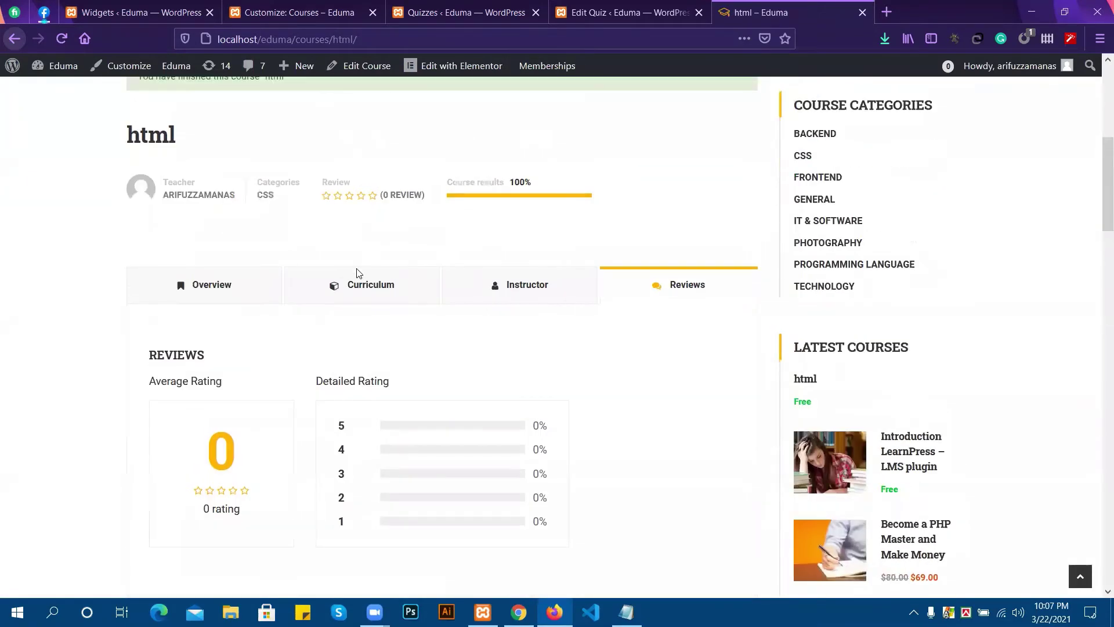
{"action": "left_click", "coordinate": [357, 273]}
{"action": "scroll", "coordinate": [400, 290], "scroll_direction": "down", "scroll_amount": 4}
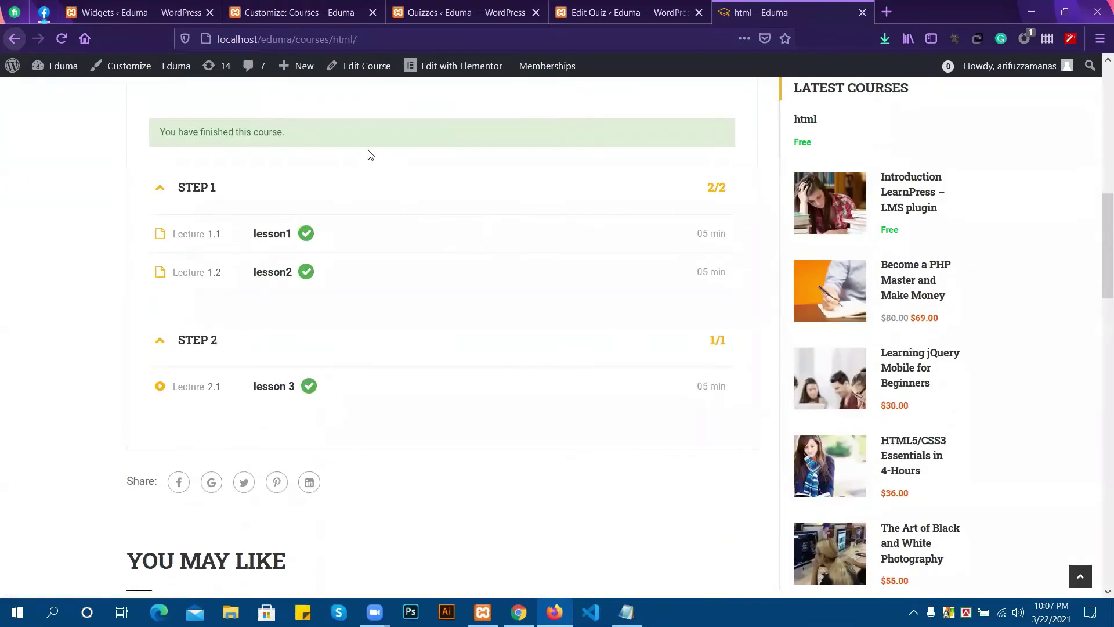
{"action": "scroll", "coordinate": [550, 129], "scroll_direction": "up", "scroll_amount": 5}
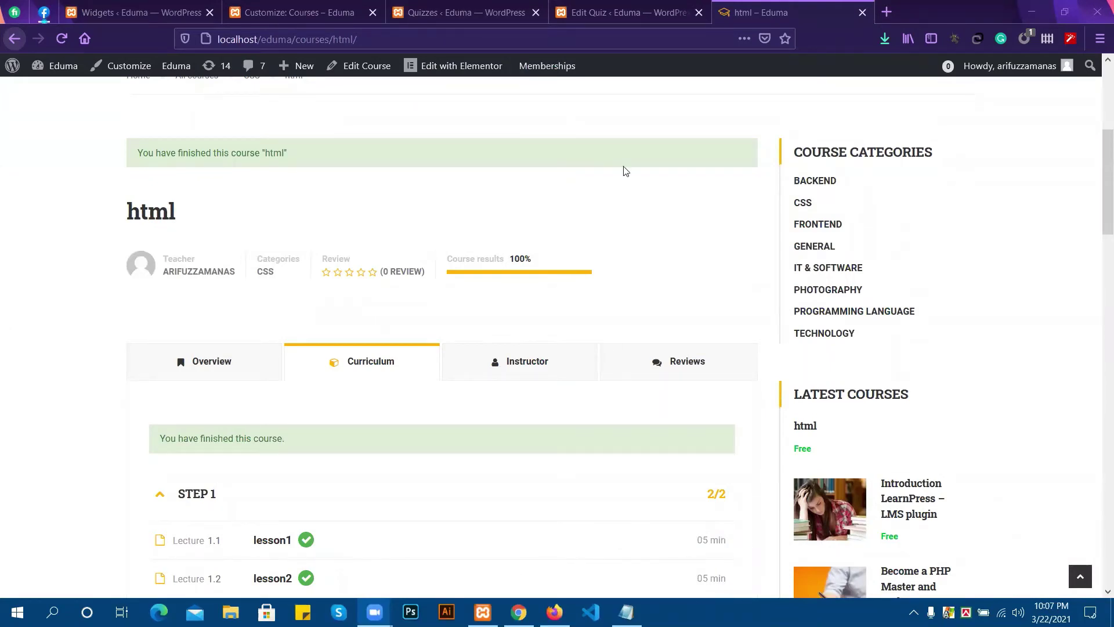
Glance over the quiz editor, course page and customizer tabs, ending on the Quizzes admin list.
{"action": "left_click", "coordinate": [436, 10]}
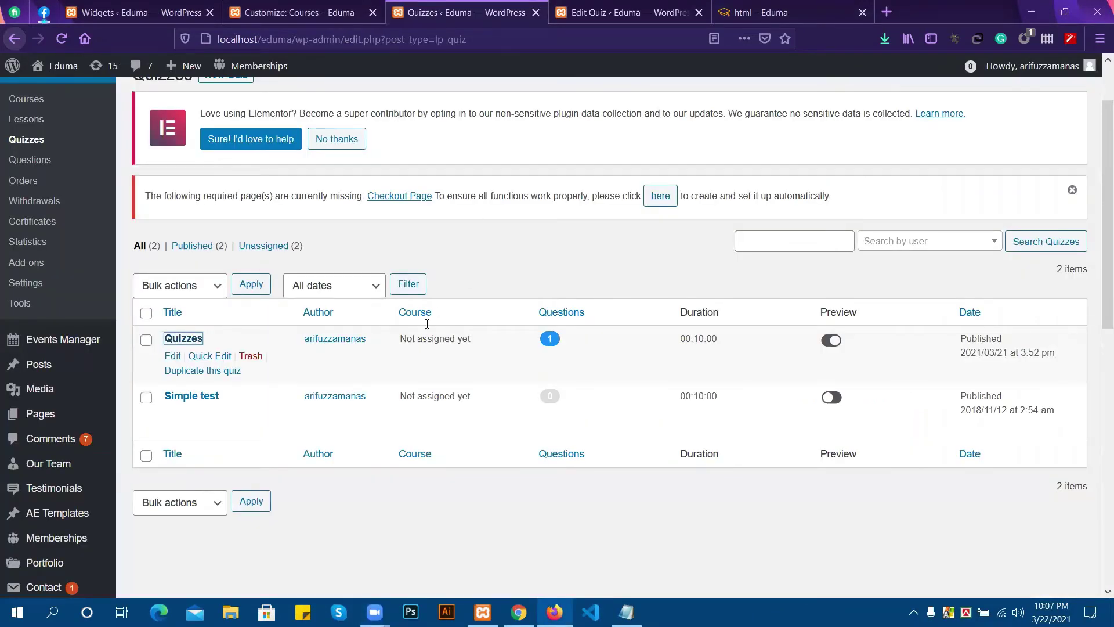
{"action": "left_click", "coordinate": [631, 9]}
{"action": "left_click", "coordinate": [749, 6]}
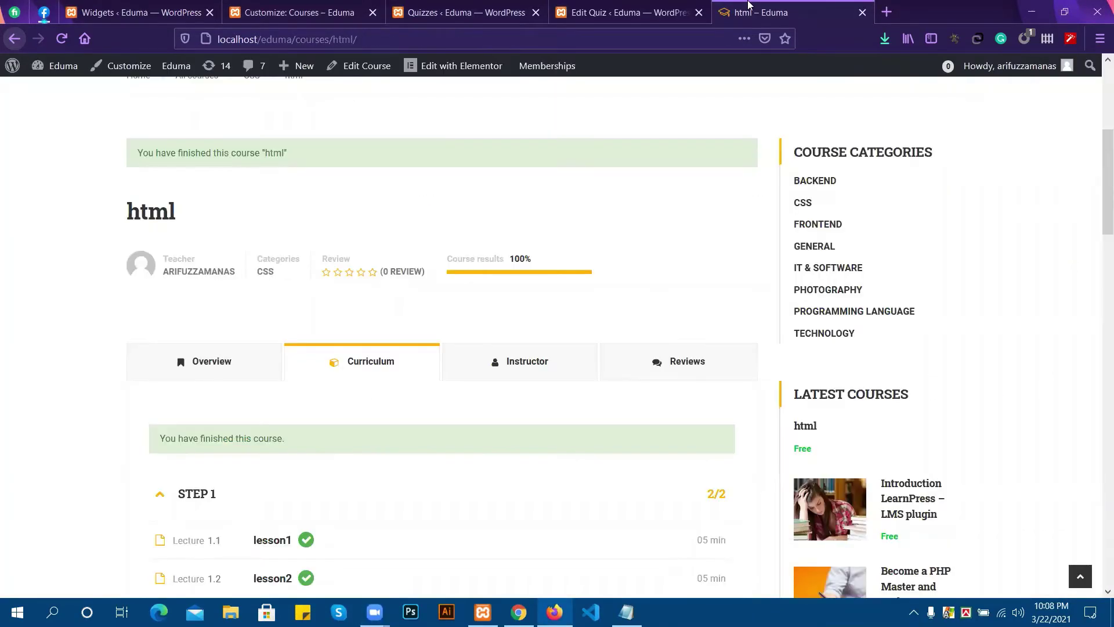
{"action": "scroll", "coordinate": [301, 375], "scroll_direction": "down", "scroll_amount": 1}
{"action": "scroll", "coordinate": [301, 375], "scroll_direction": "up", "scroll_amount": 3}
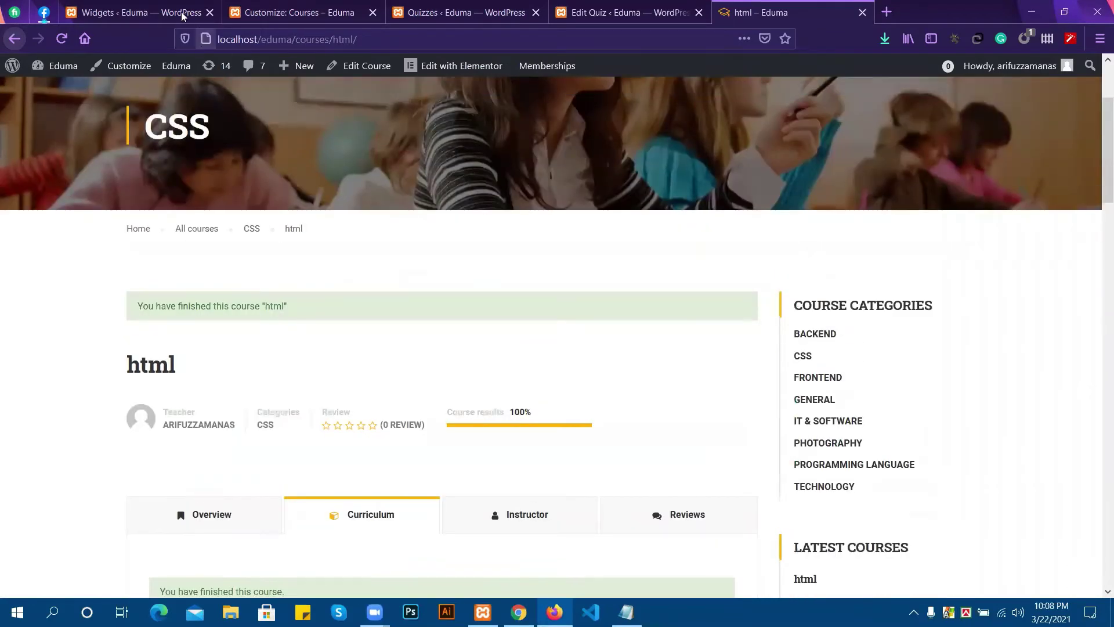
{"action": "left_click", "coordinate": [297, 9]}
{"action": "left_click", "coordinate": [439, 5]}
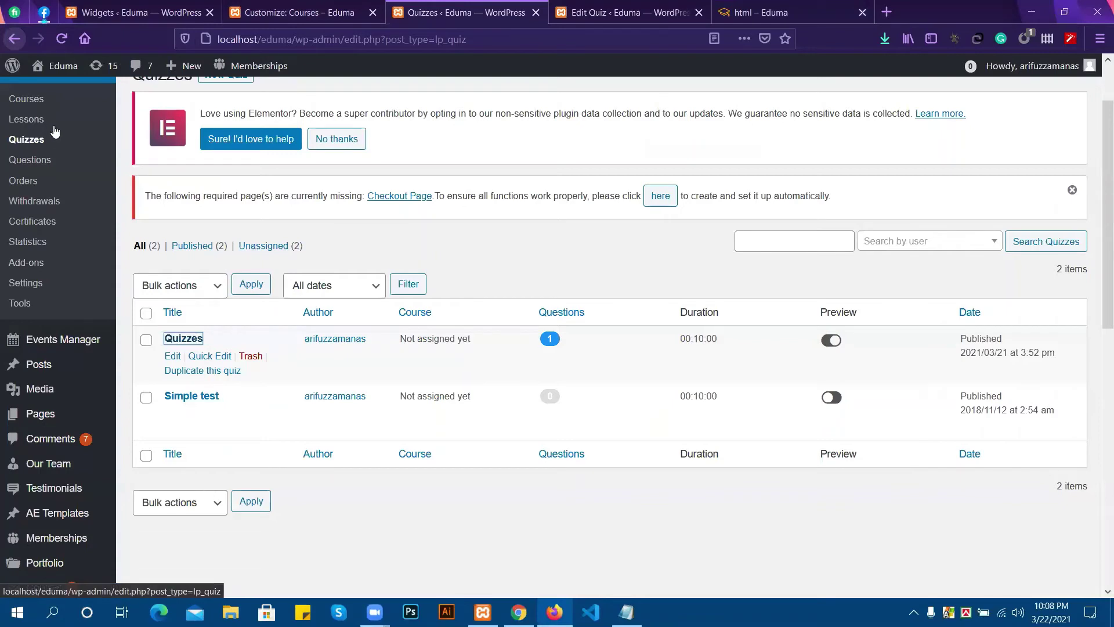
Open the html course for editing from the LearnPress Courses list.
{"action": "left_click", "coordinate": [32, 104]}
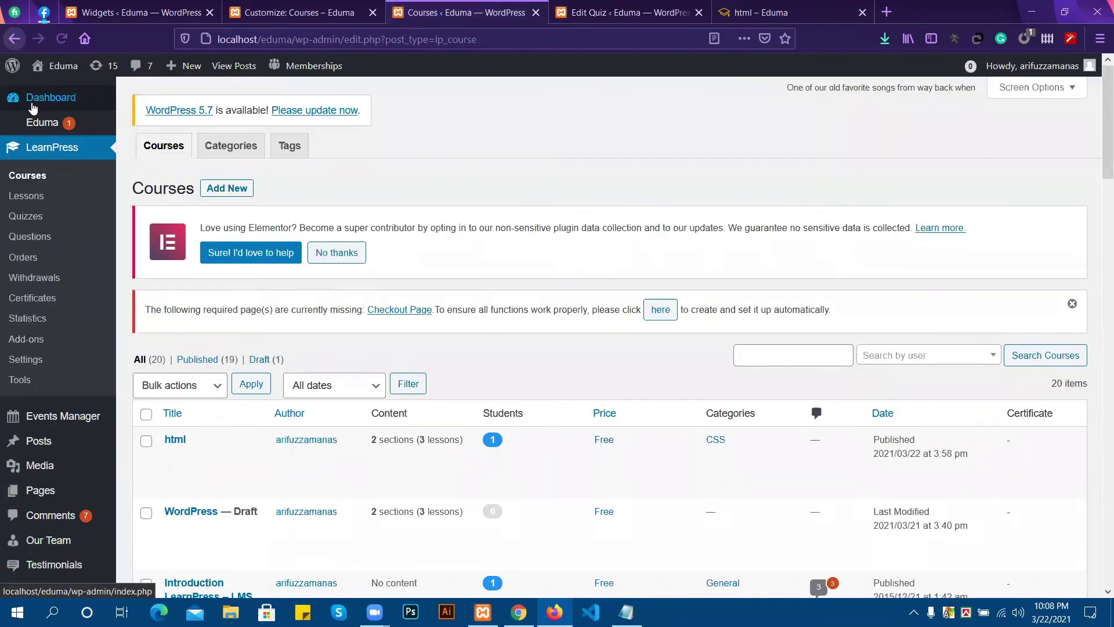
{"action": "scroll", "coordinate": [552, 472], "scroll_direction": "down", "scroll_amount": 4}
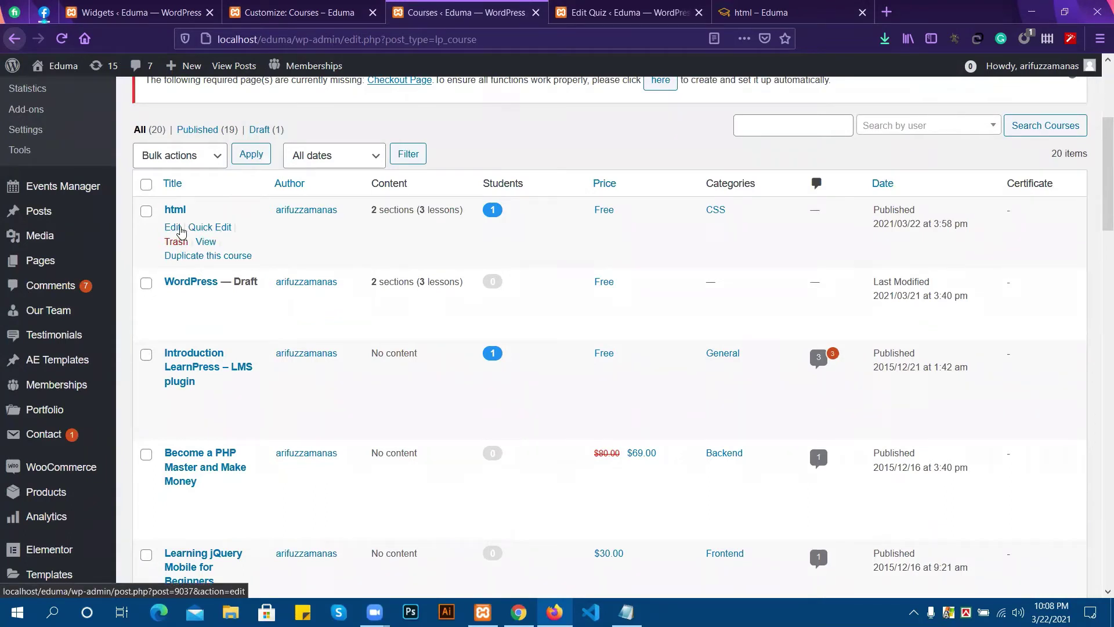
{"action": "left_click", "coordinate": [173, 228]}
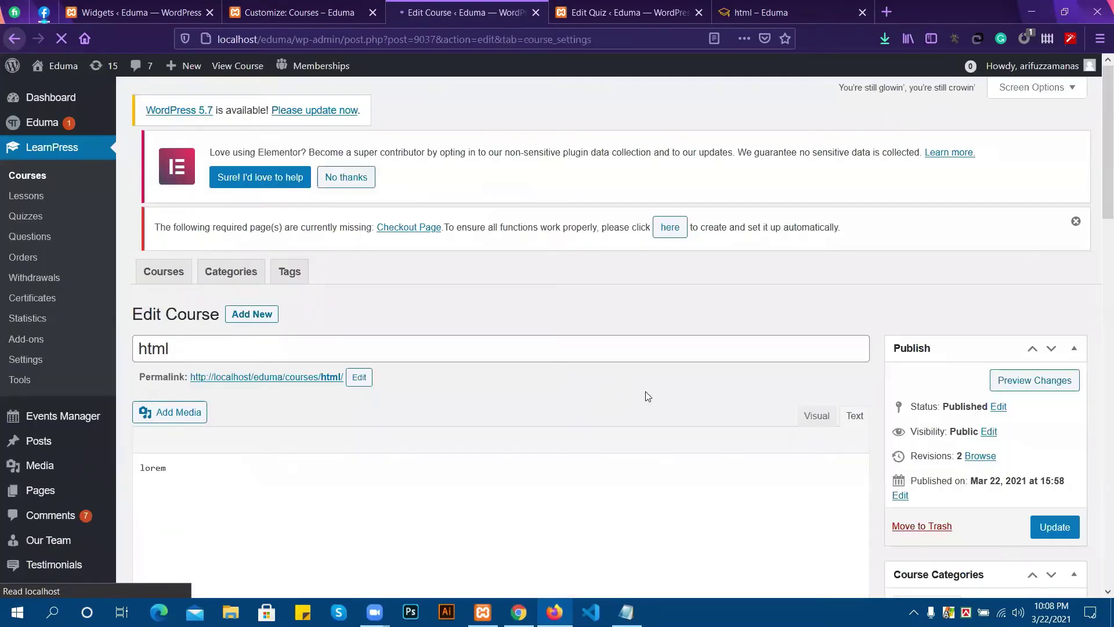
{"action": "scroll", "coordinate": [540, 397], "scroll_direction": "down", "scroll_amount": 1}
{"action": "scroll", "coordinate": [537, 392], "scroll_direction": "down", "scroll_amount": 15}
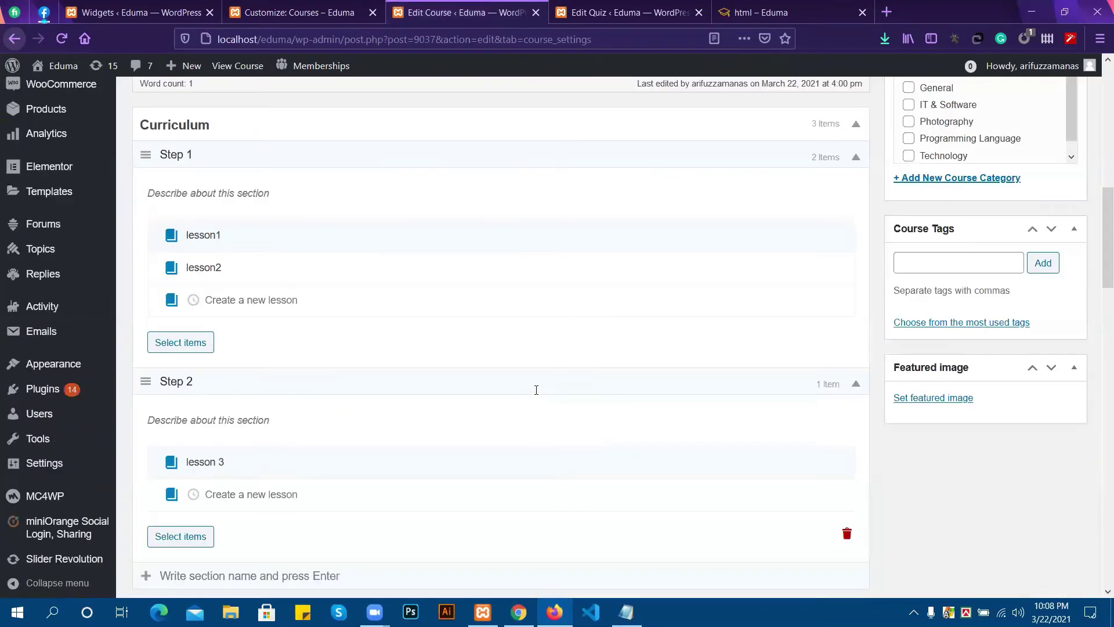
{"action": "scroll", "coordinate": [300, 354], "scroll_direction": "down", "scroll_amount": 2}
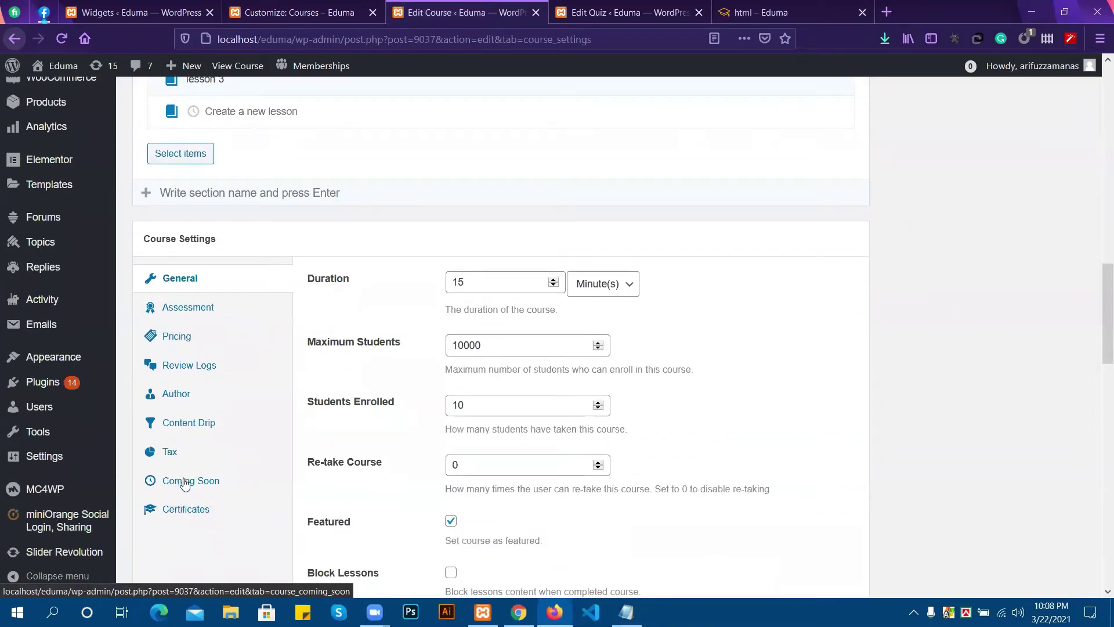
Browse the Certificate, Tax, Content Drip, Author, Review Logs and Pricing course settings.
{"action": "left_click", "coordinate": [192, 511]}
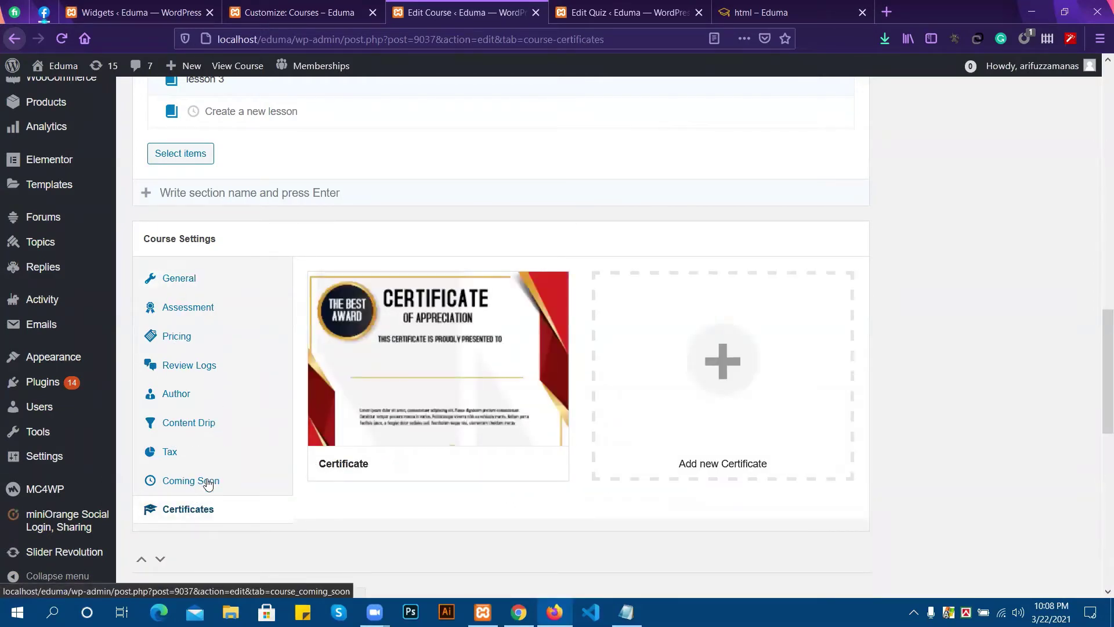
{"action": "left_click", "coordinate": [188, 453]}
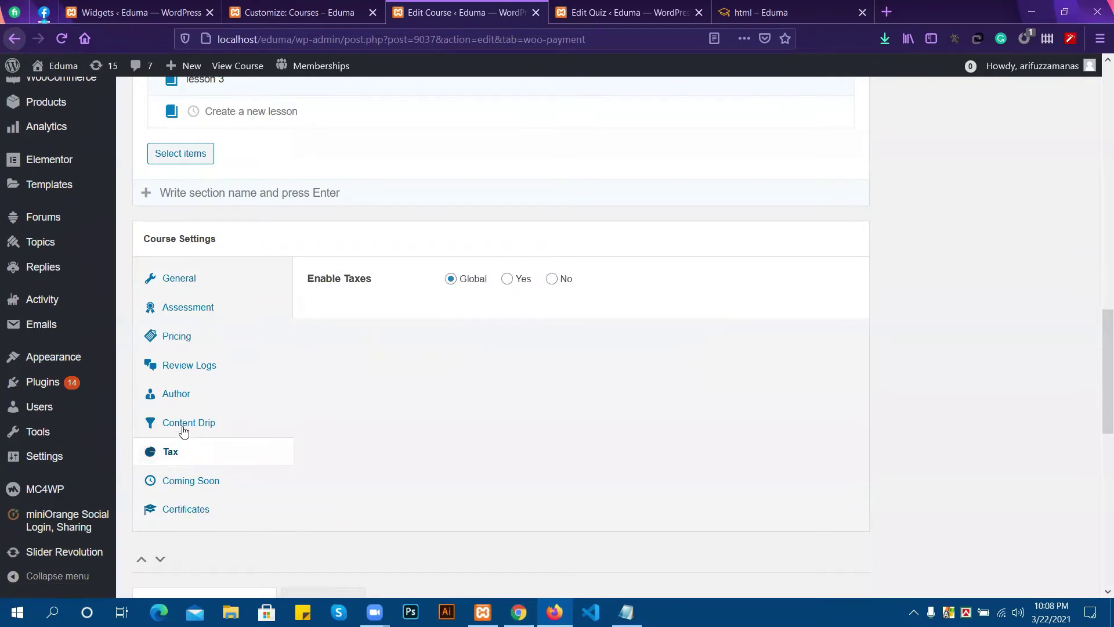
{"action": "left_click", "coordinate": [178, 429]}
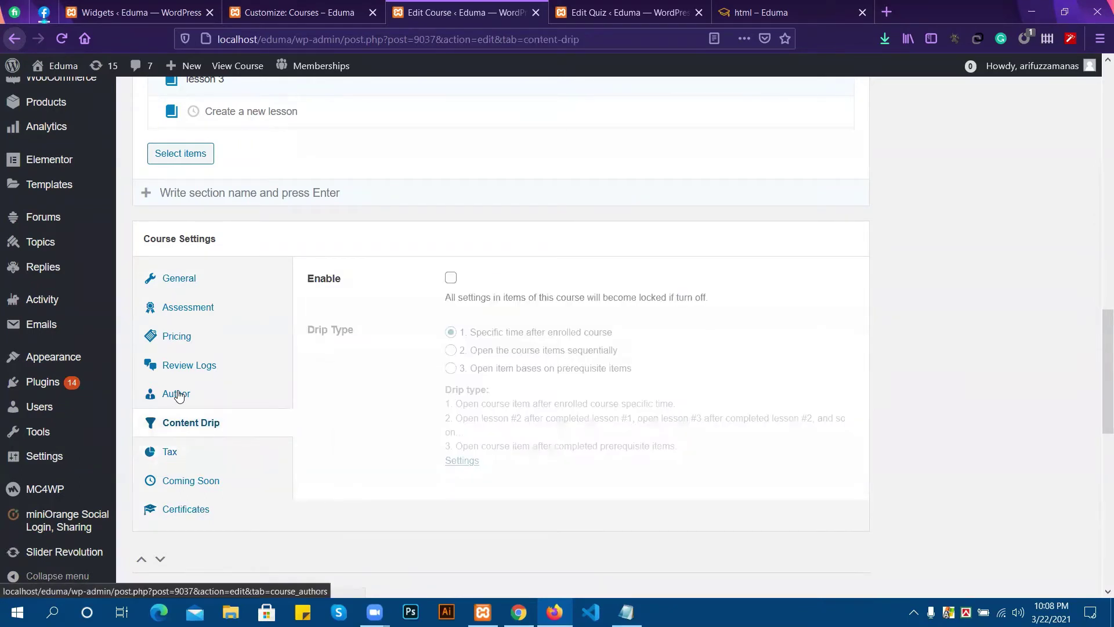
{"action": "left_click", "coordinate": [179, 395]}
{"action": "left_click", "coordinate": [186, 366]}
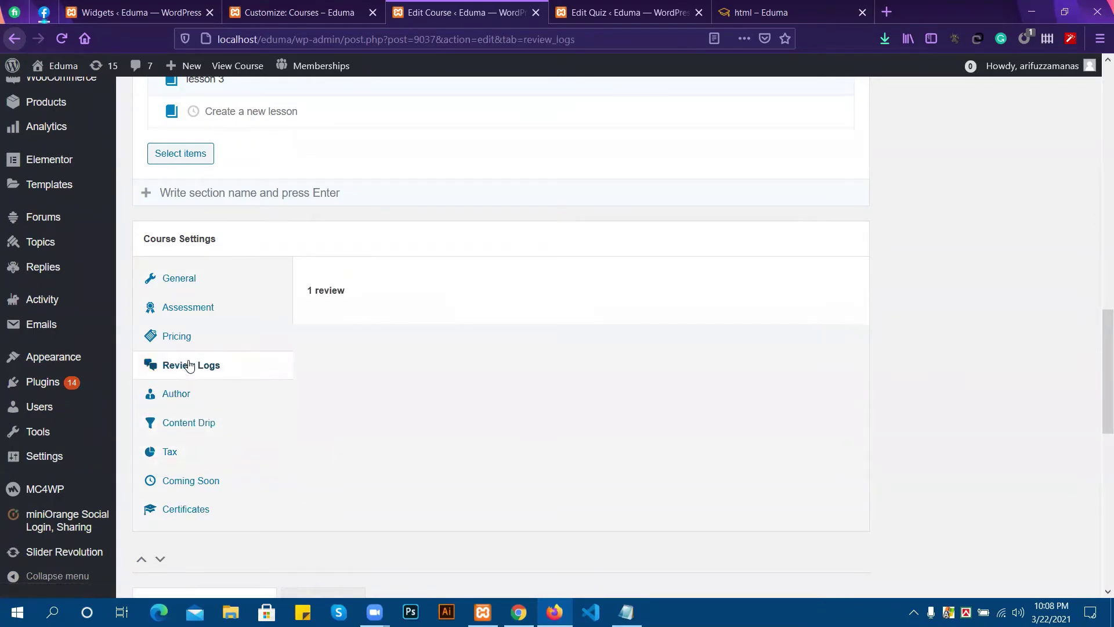
{"action": "left_click", "coordinate": [187, 335]}
In Assessment, select 'Evaluate via results of the final quiz'.
{"action": "left_click", "coordinate": [192, 314]}
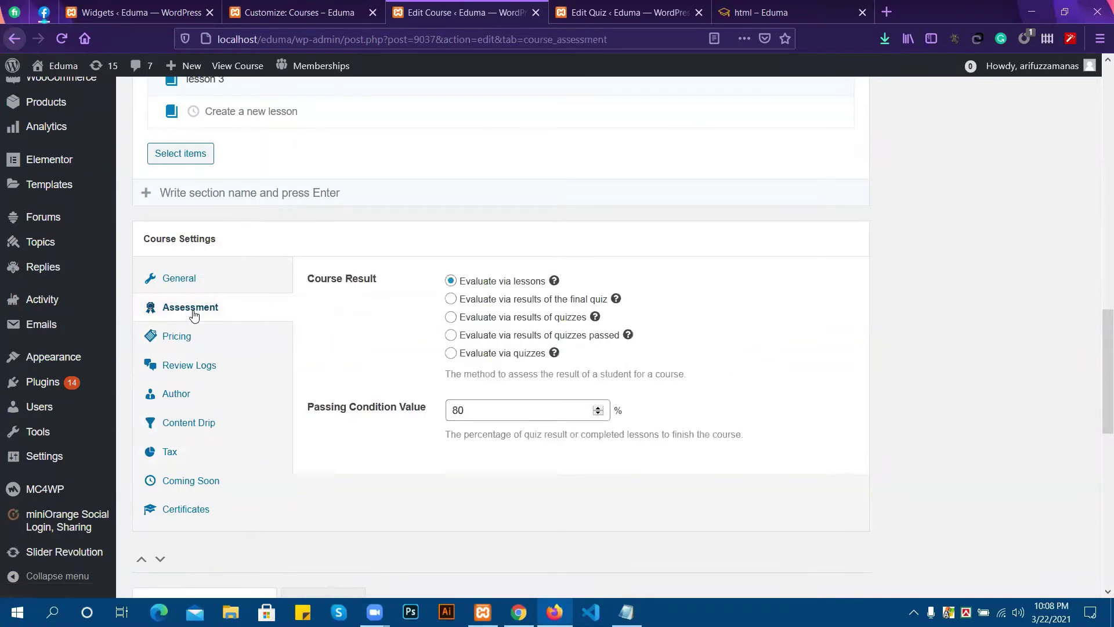
{"action": "left_click", "coordinate": [451, 299]}
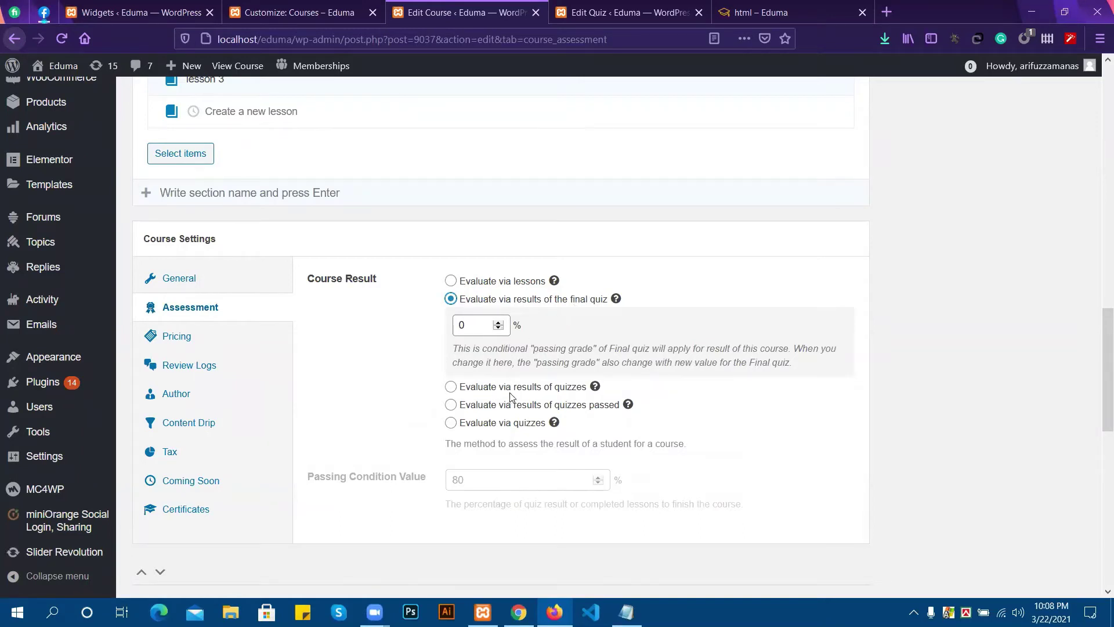
{"action": "mouse_move", "coordinate": [595, 386]}
{"action": "scroll", "coordinate": [539, 443], "scroll_direction": "down", "scroll_amount": 1}
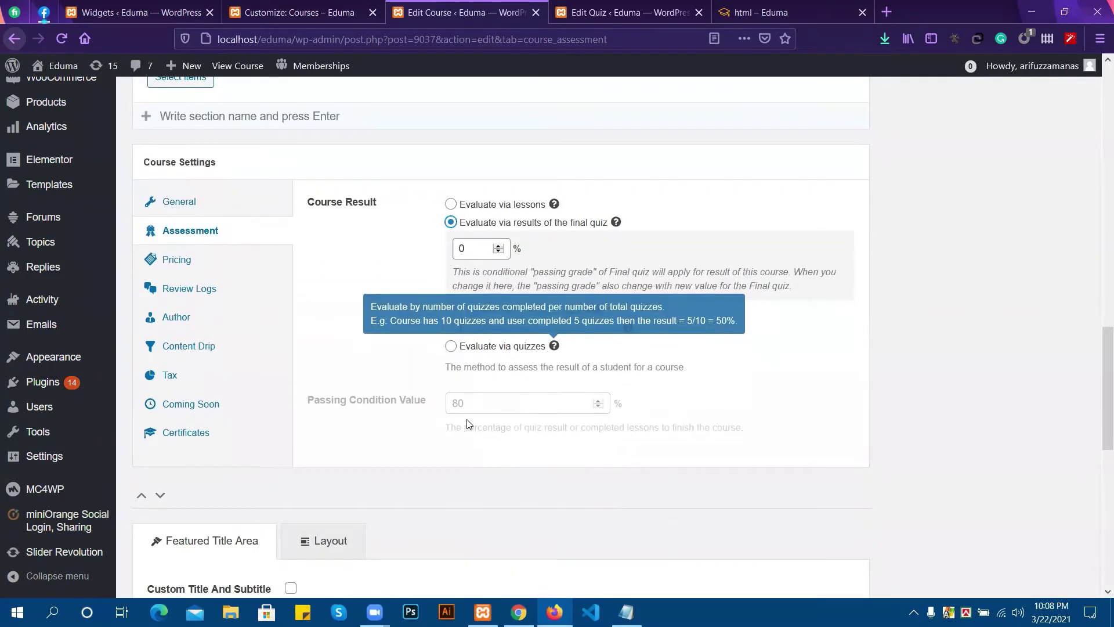
{"action": "scroll", "coordinate": [528, 422], "scroll_direction": "down", "scroll_amount": 1}
{"action": "scroll", "coordinate": [526, 425], "scroll_direction": "down", "scroll_amount": 5}
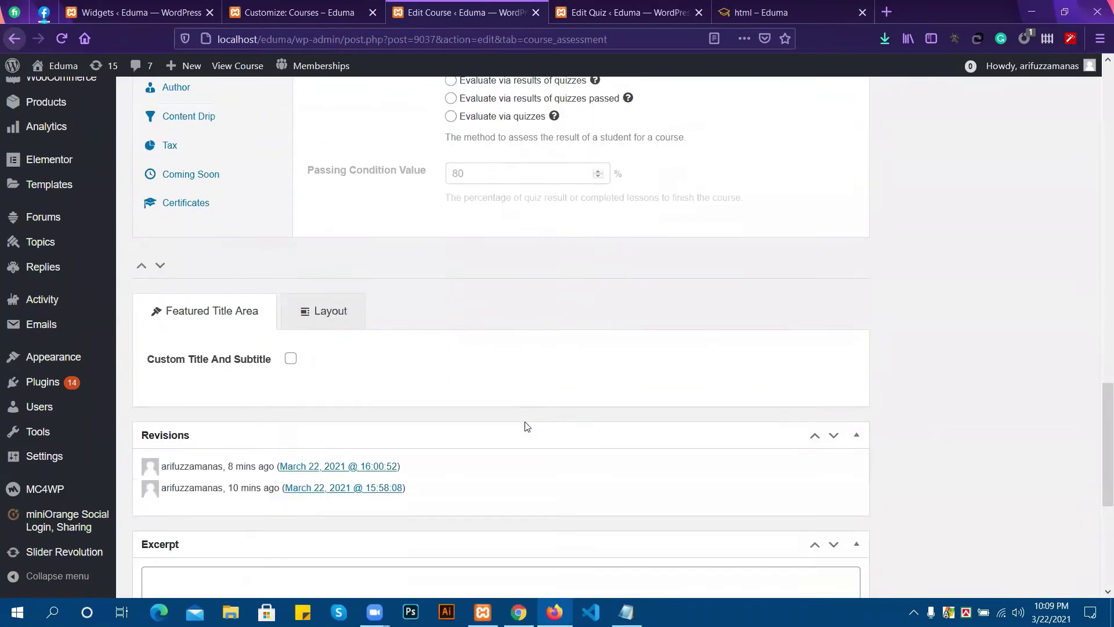
{"action": "scroll", "coordinate": [527, 427], "scroll_direction": "down", "scroll_amount": 1}
{"action": "scroll", "coordinate": [525, 423], "scroll_direction": "up", "scroll_amount": 5}
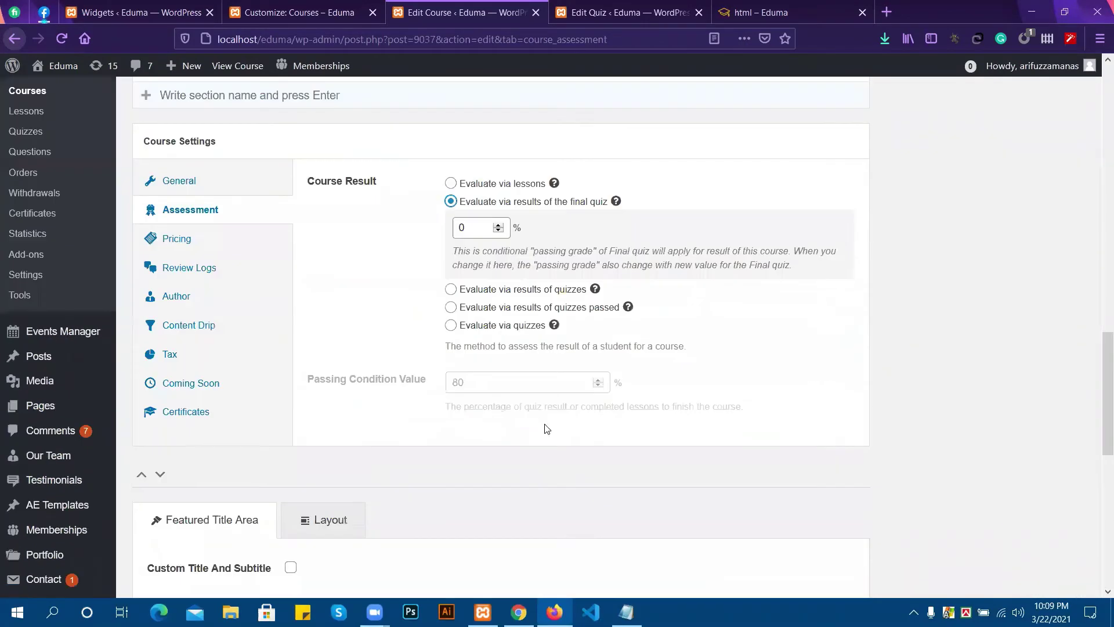
{"action": "scroll", "coordinate": [796, 395], "scroll_direction": "up", "scroll_amount": 5}
{"action": "scroll", "coordinate": [1019, 373], "scroll_direction": "up", "scroll_amount": 3}
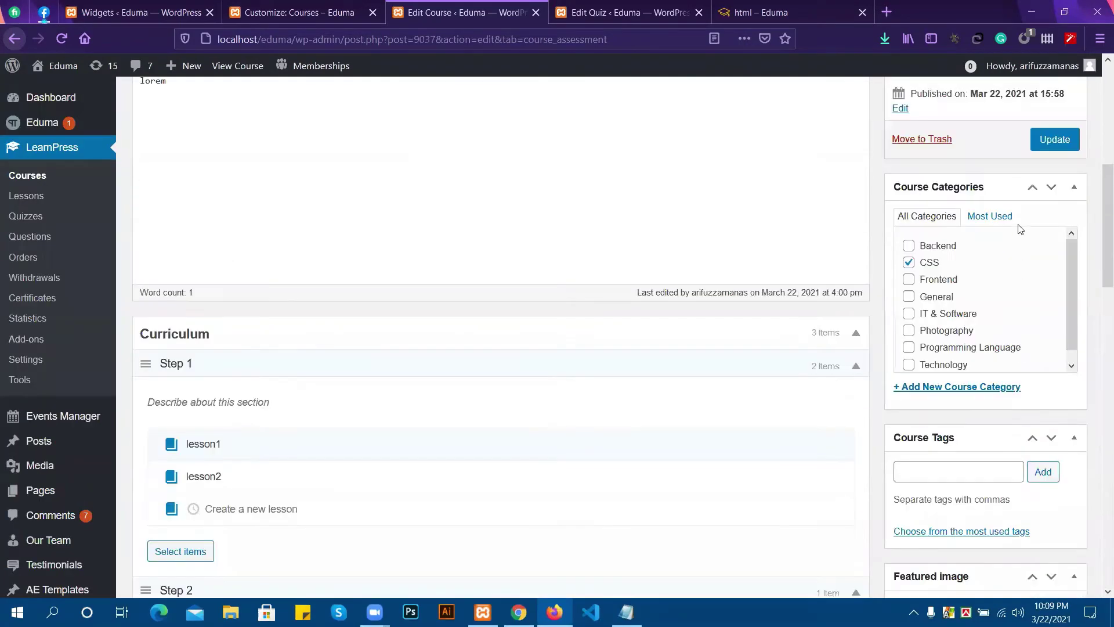
{"action": "scroll", "coordinate": [1010, 429], "scroll_direction": "up", "scroll_amount": 1}
{"action": "scroll", "coordinate": [1007, 435], "scroll_direction": "down", "scroll_amount": 6}
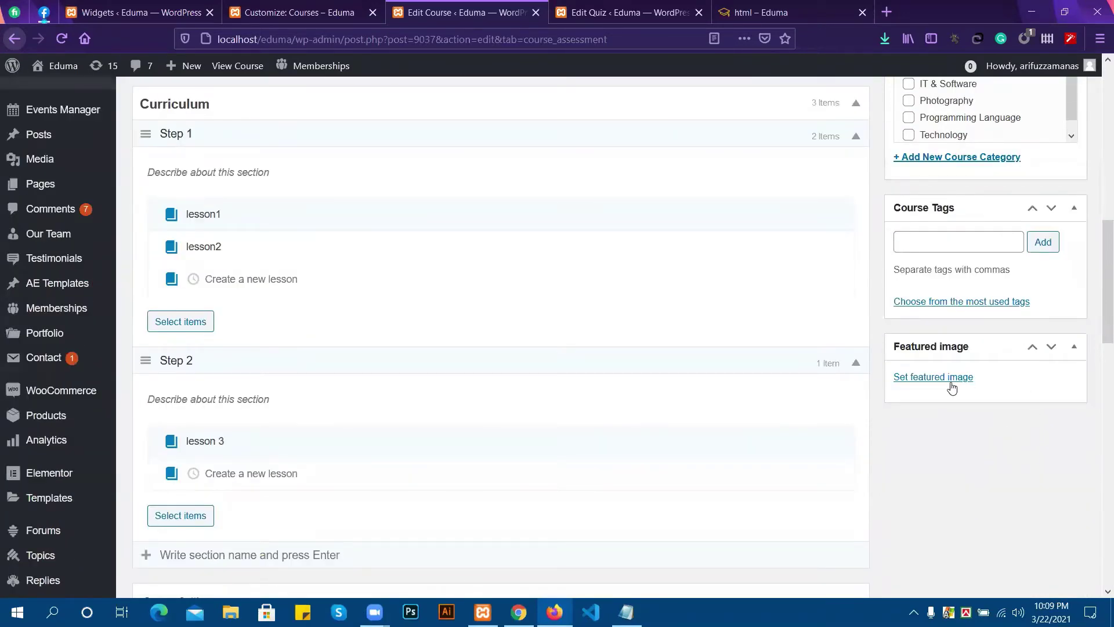
Set the green megamenu poster as the html course's featured image and Update the course.
{"action": "left_click", "coordinate": [933, 378]}
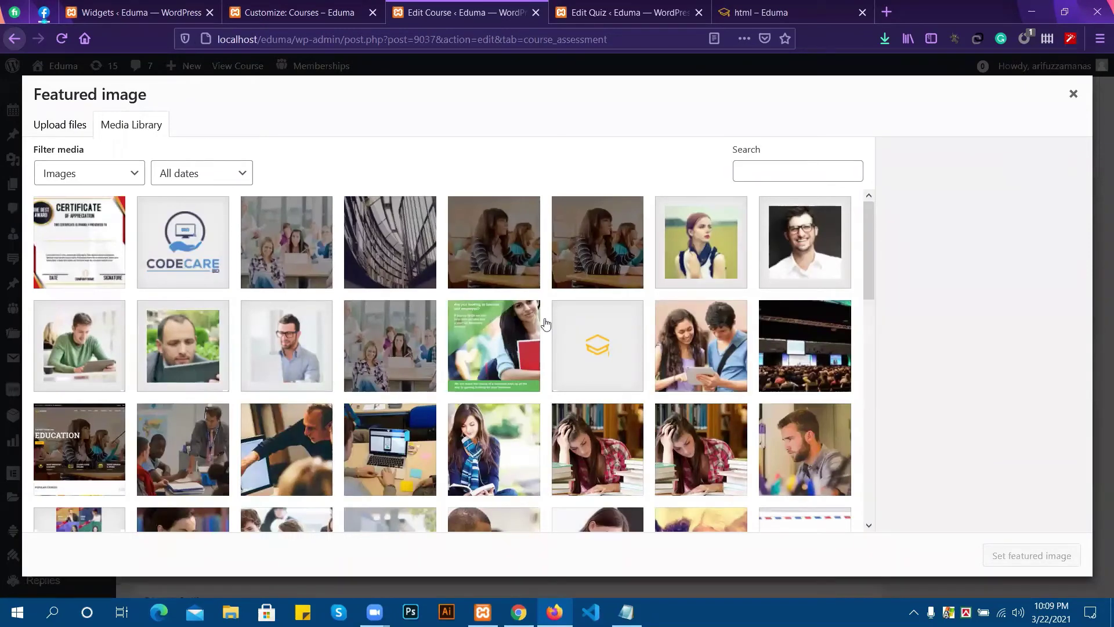
{"action": "left_click", "coordinate": [462, 378]}
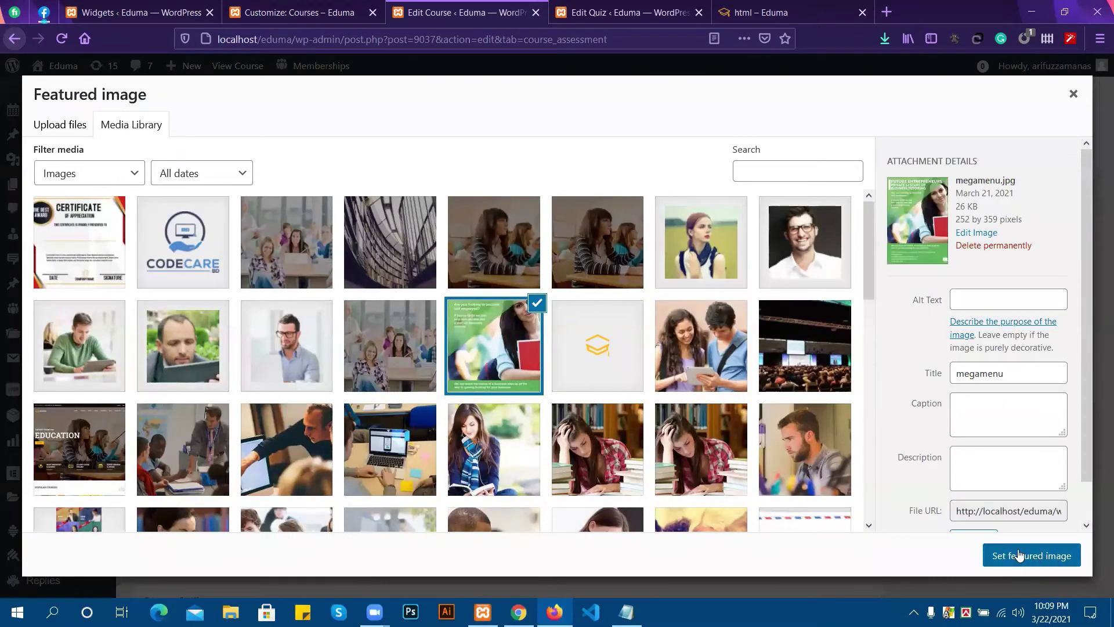
{"action": "left_click", "coordinate": [1022, 555]}
{"action": "scroll", "coordinate": [1049, 190], "scroll_direction": "up", "scroll_amount": 4}
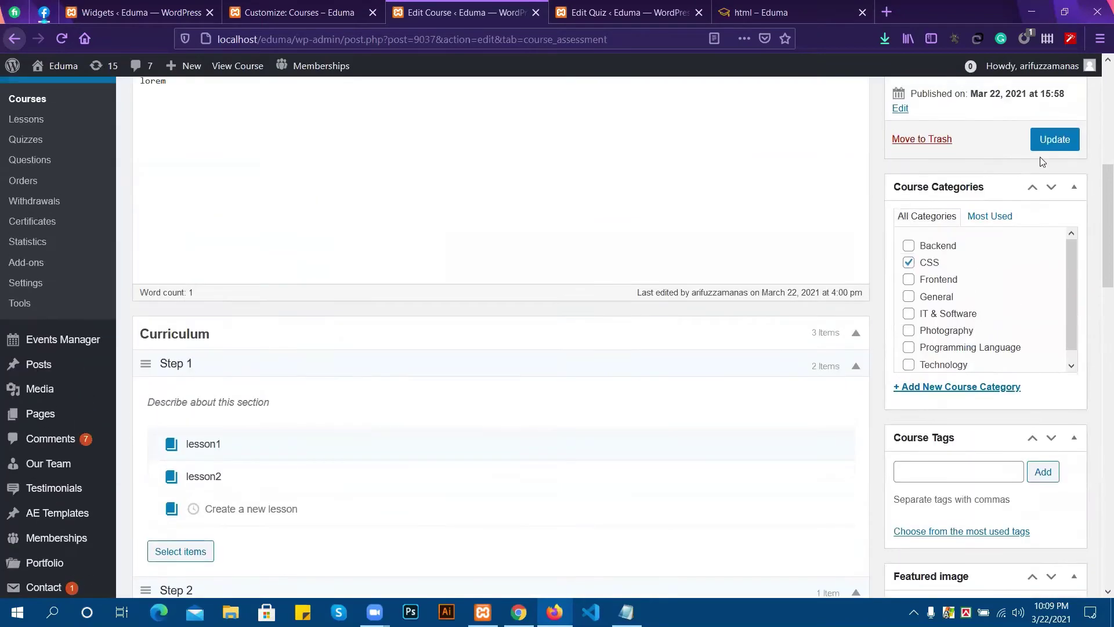
{"action": "left_click", "coordinate": [1047, 142]}
Reload the html – Eduma public course page to see the changes.
{"action": "left_click", "coordinate": [754, 12]}
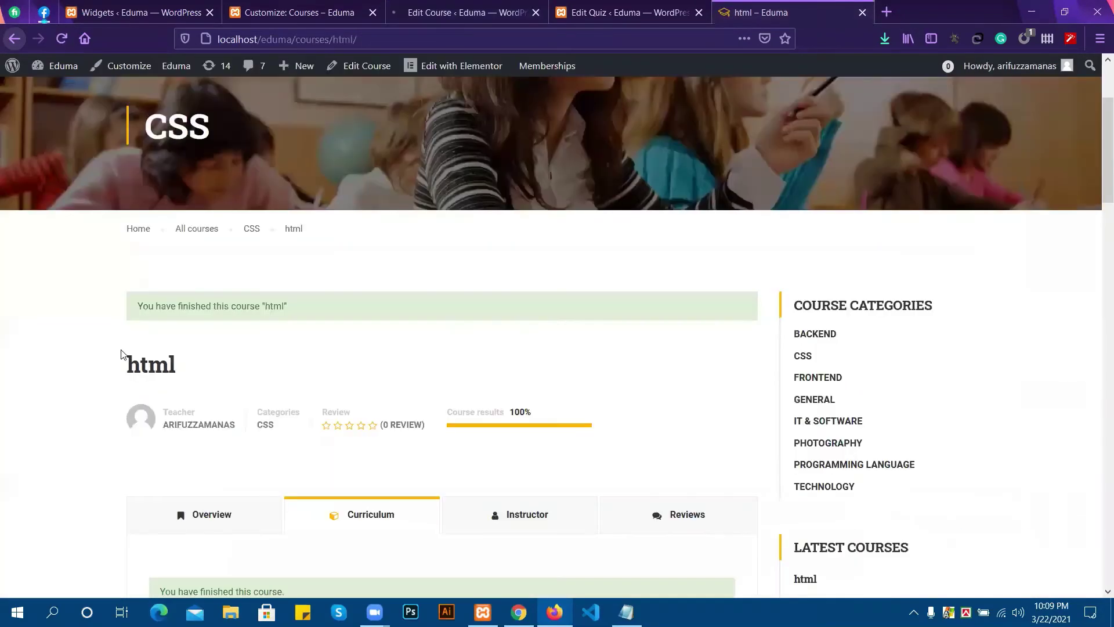
{"action": "scroll", "coordinate": [443, 337], "scroll_direction": "down", "scroll_amount": 1}
{"action": "scroll", "coordinate": [443, 335], "scroll_direction": "down", "scroll_amount": 4}
{"action": "scroll", "coordinate": [411, 311], "scroll_direction": "up", "scroll_amount": 3}
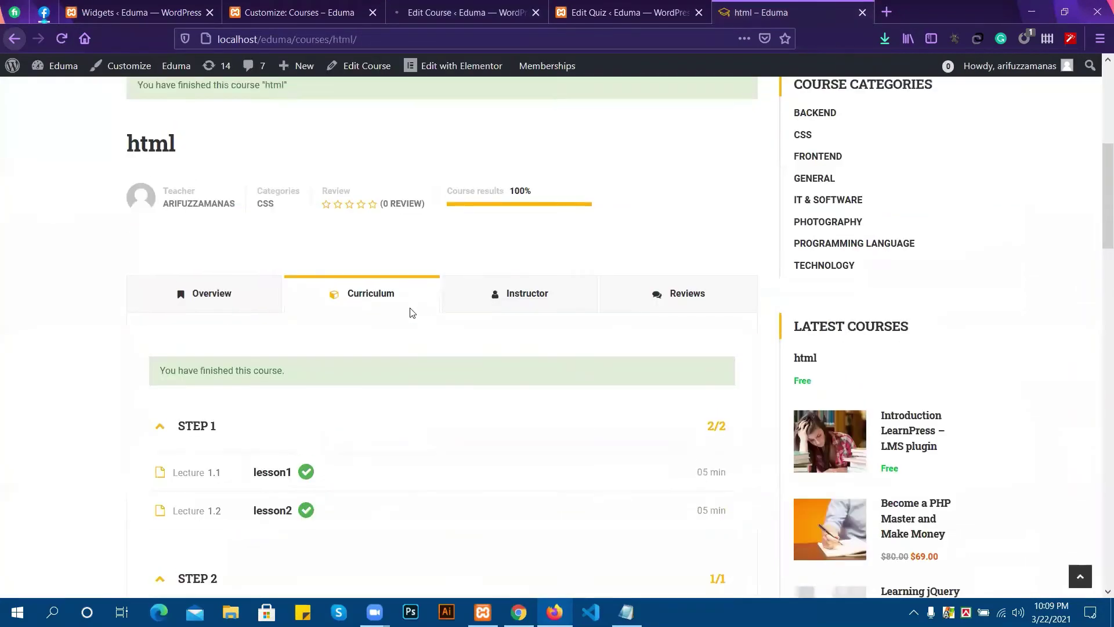
{"action": "left_click", "coordinate": [62, 37]}
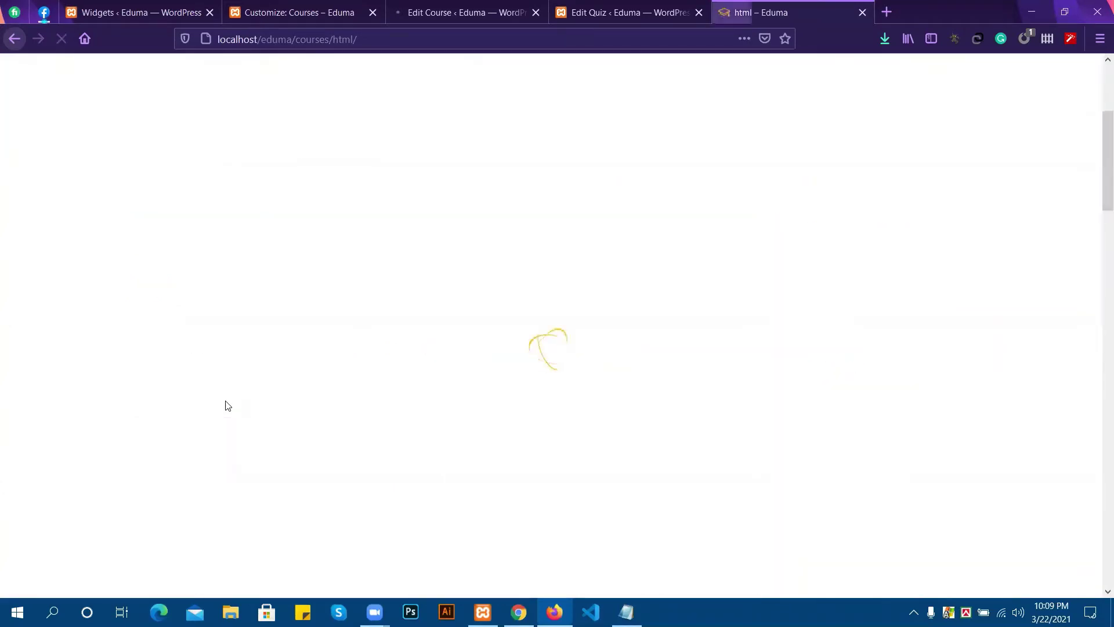
View lesson 3 from the html course page, then go back to the course.
{"action": "scroll", "coordinate": [444, 299], "scroll_direction": "down", "scroll_amount": 7}
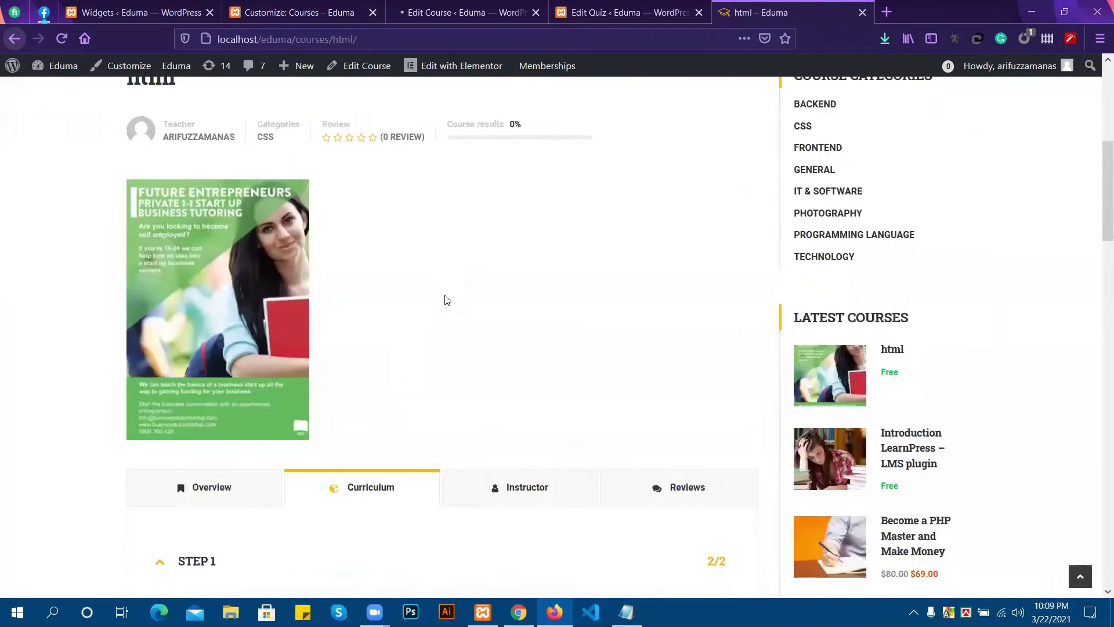
{"action": "scroll", "coordinate": [705, 304], "scroll_direction": "down", "scroll_amount": 1}
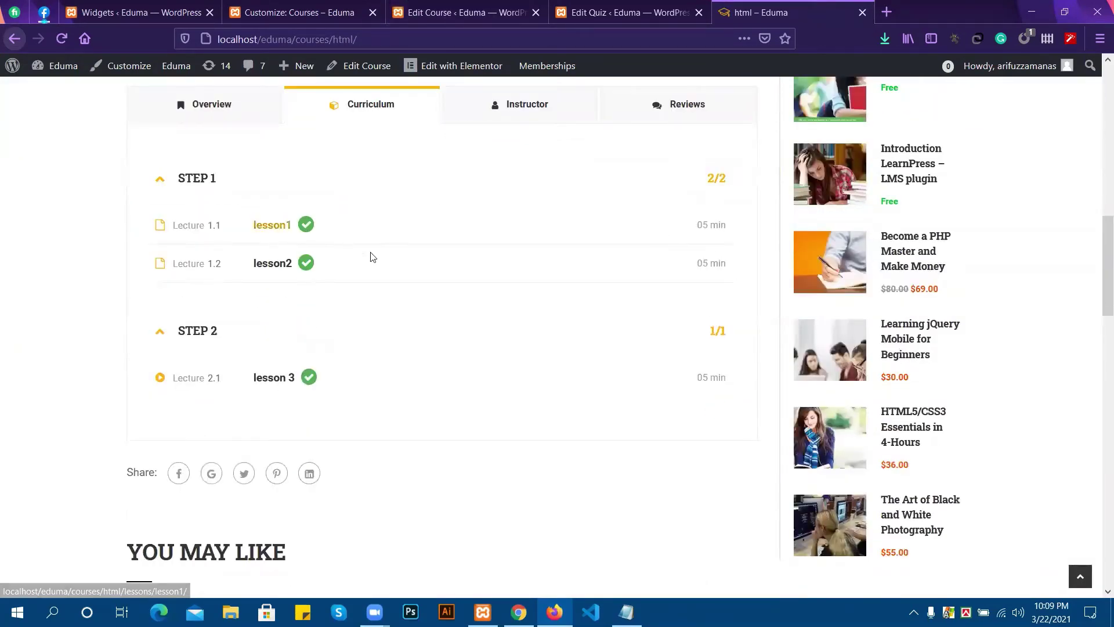
{"action": "scroll", "coordinate": [244, 316], "scroll_direction": "up", "scroll_amount": 1}
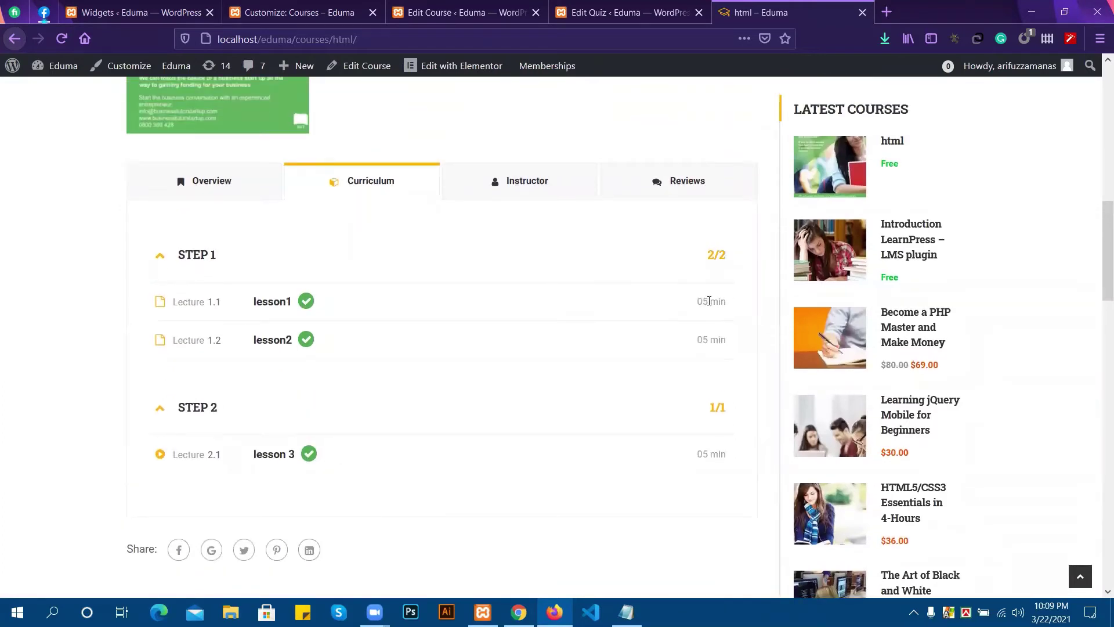
{"action": "left_click", "coordinate": [281, 458]}
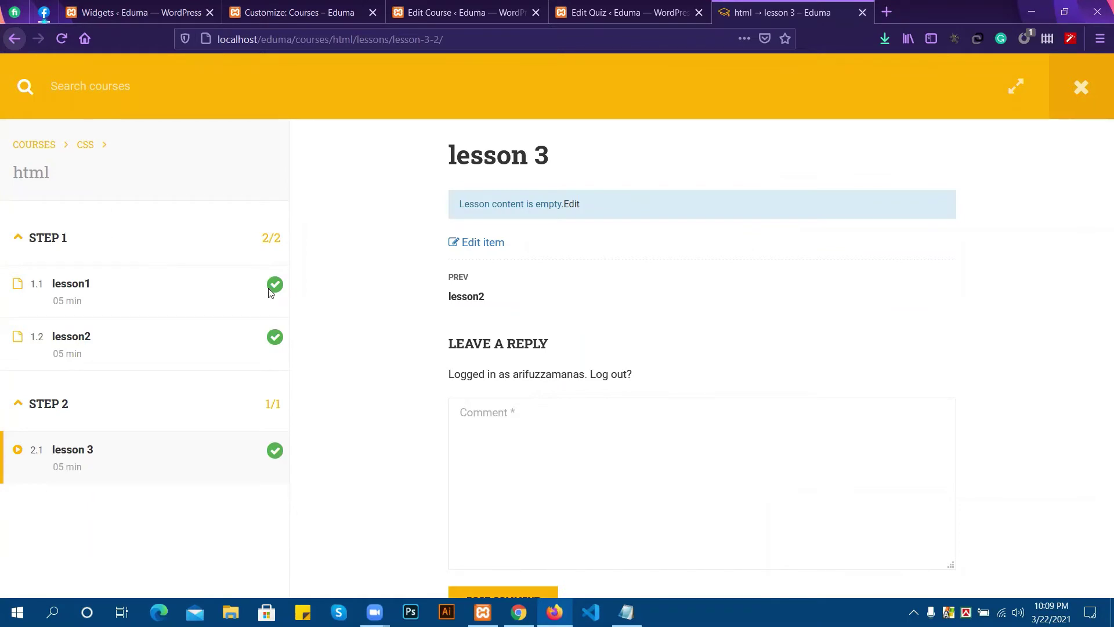
{"action": "scroll", "coordinate": [514, 299], "scroll_direction": "down", "scroll_amount": 1}
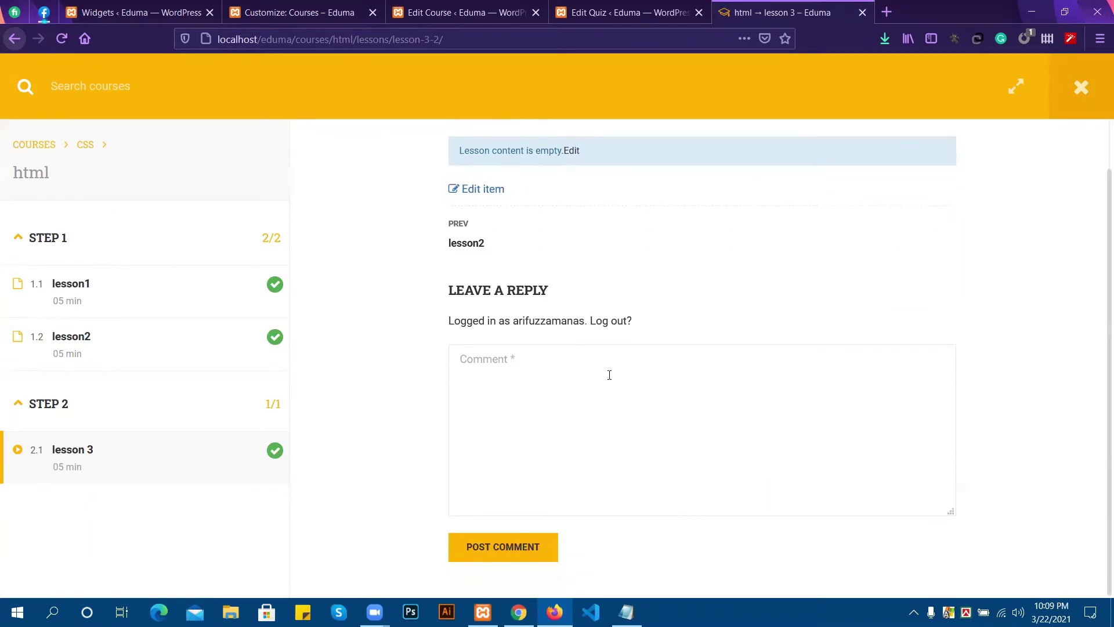
{"action": "left_click", "coordinate": [20, 39]}
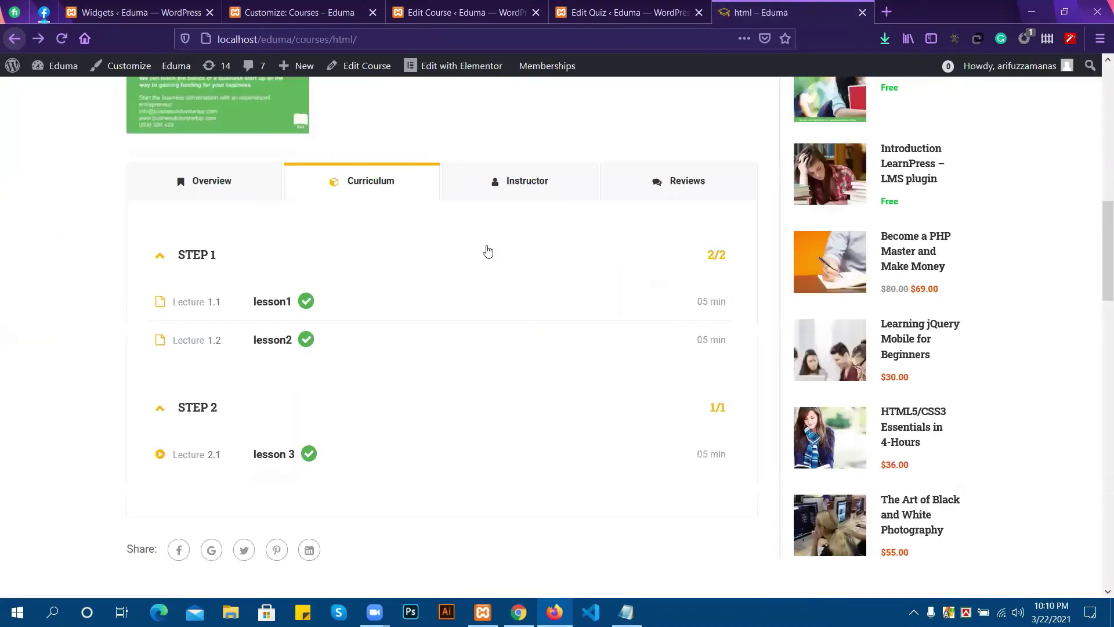
Check the Instructor and Reviews tabs and reload the course page, now showing 0% results.
{"action": "left_click", "coordinate": [498, 196]}
{"action": "left_click", "coordinate": [630, 187]}
{"action": "scroll", "coordinate": [600, 203], "scroll_direction": "up", "scroll_amount": 8}
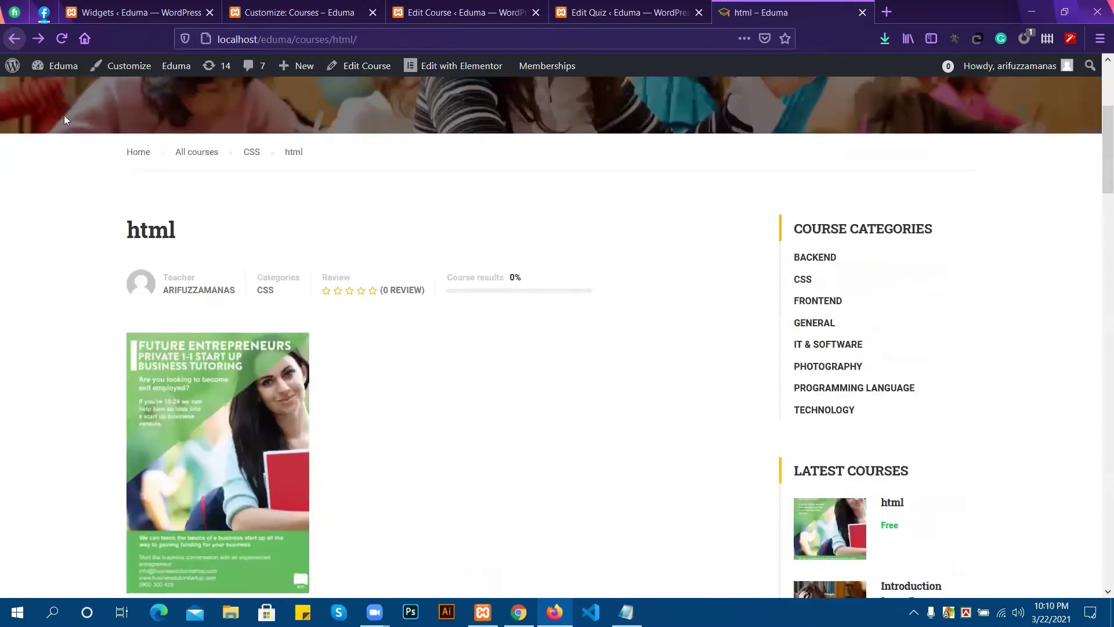
{"action": "left_click", "coordinate": [57, 41]}
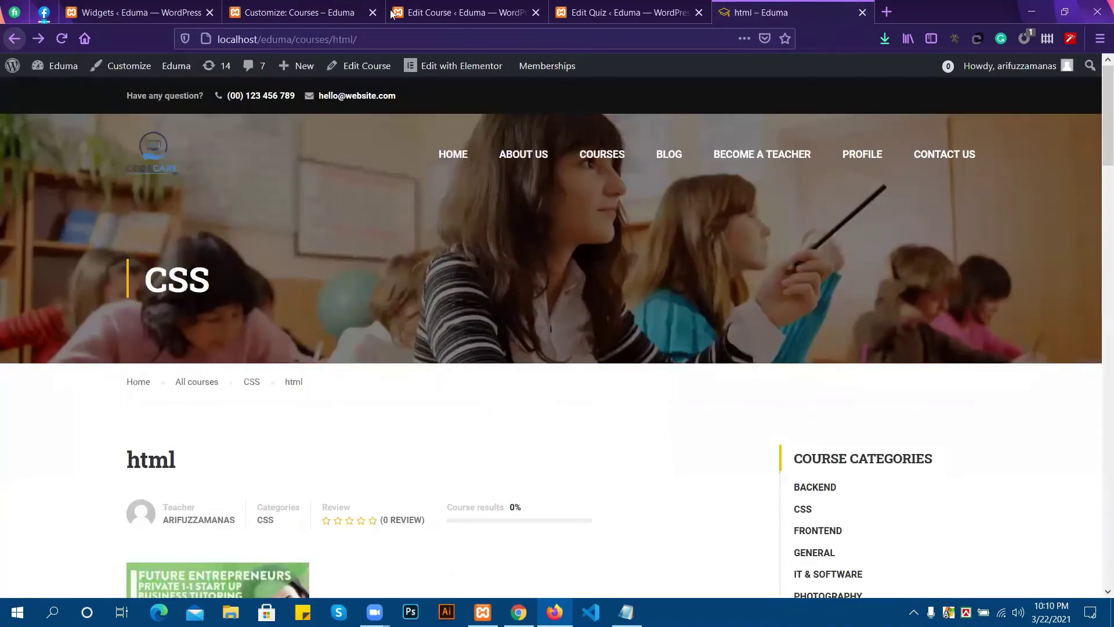
{"action": "left_click", "coordinate": [419, 13]}
Change the html course's Assessment to 'Evaluate via results of quizzes' with an 80% passing grade.
{"action": "scroll", "coordinate": [614, 254], "scroll_direction": "down", "scroll_amount": 10}
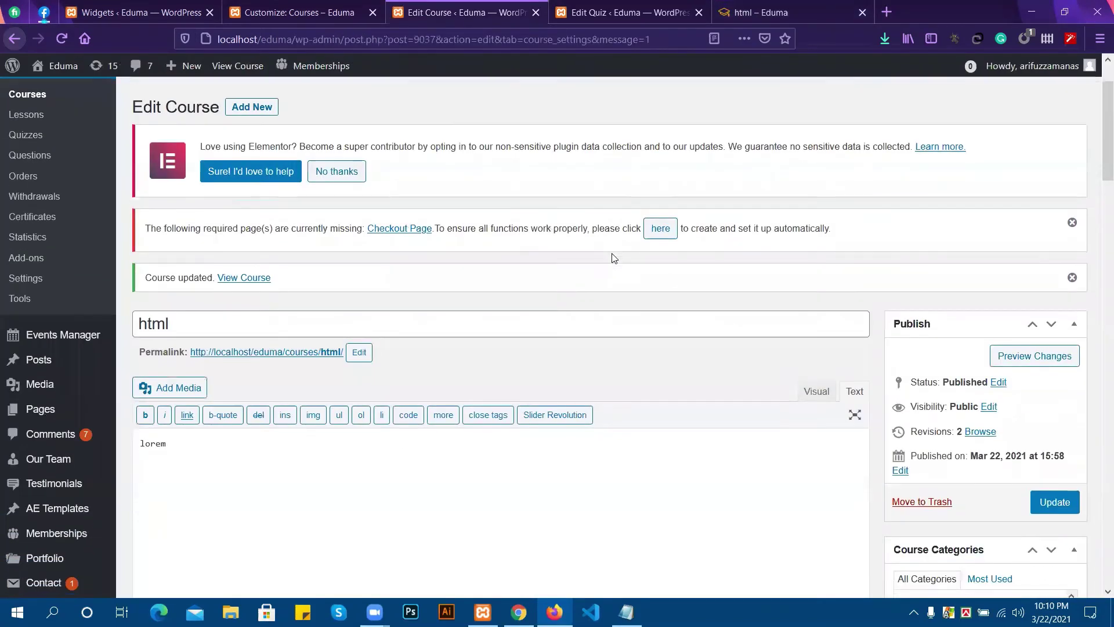
{"action": "scroll", "coordinate": [615, 354], "scroll_direction": "down", "scroll_amount": 7}
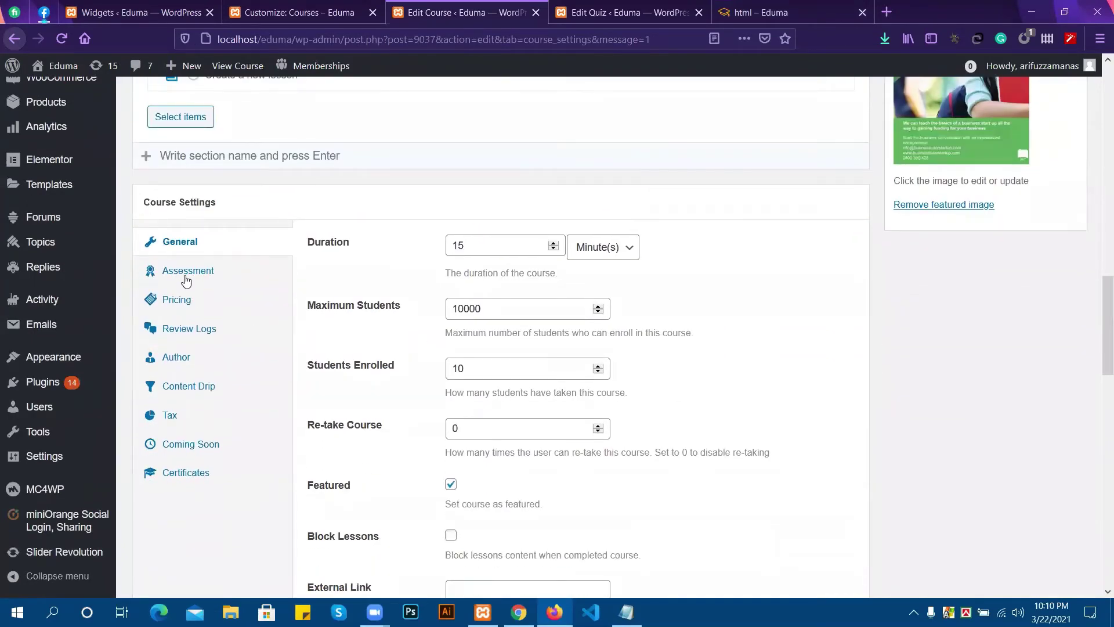
{"action": "left_click", "coordinate": [201, 275]}
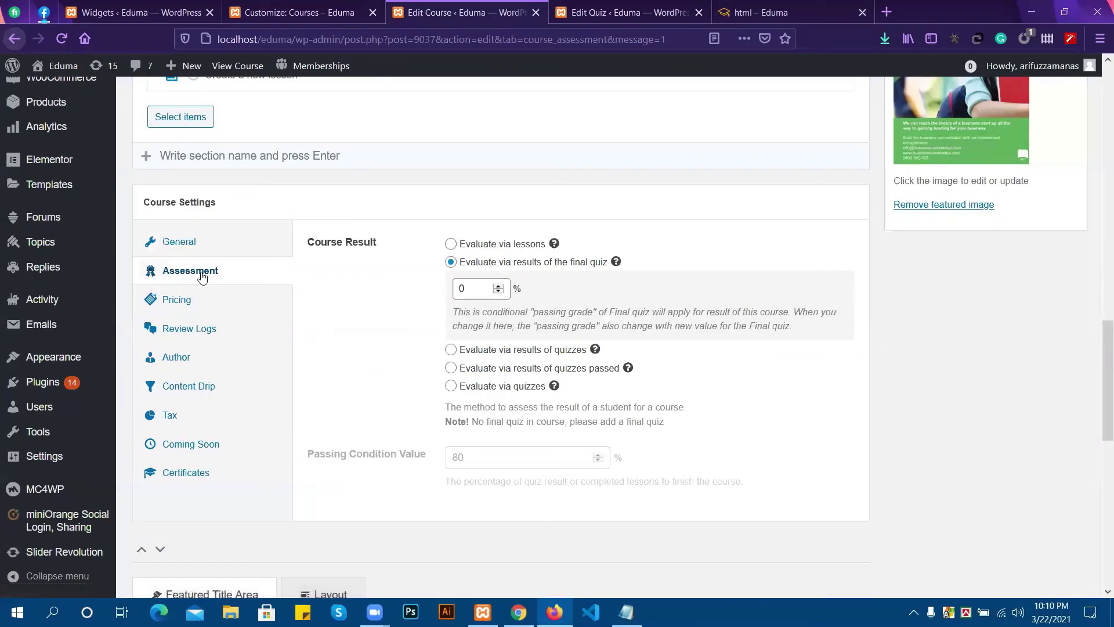
{"action": "left_click", "coordinate": [463, 289]}
{"action": "left_click", "coordinate": [560, 351]}
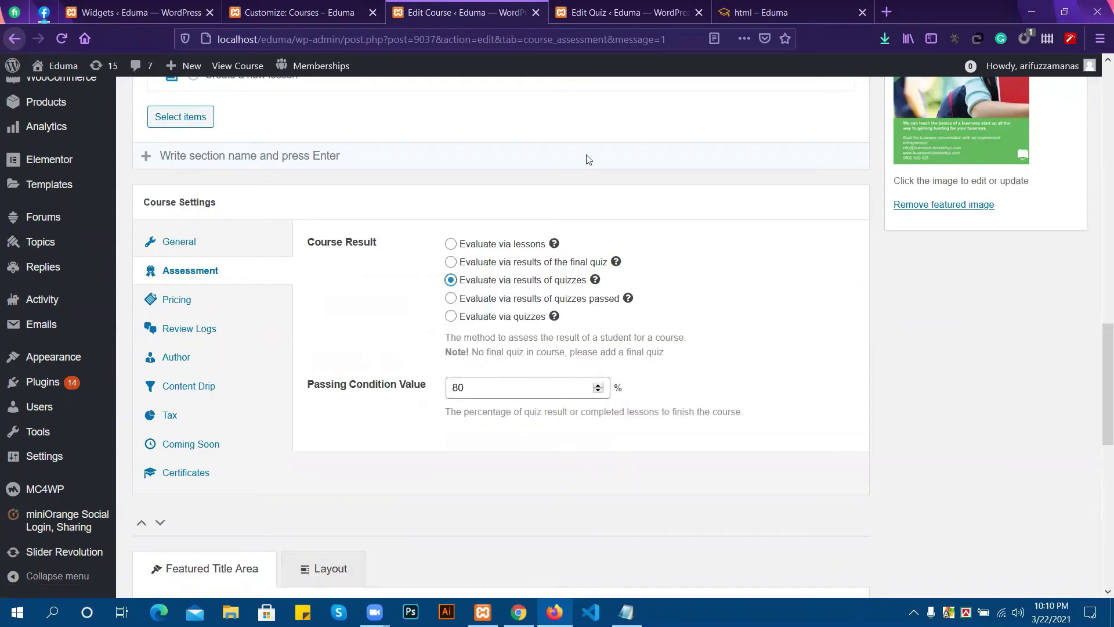
{"action": "scroll", "coordinate": [1021, 168], "scroll_direction": "up", "scroll_amount": 5}
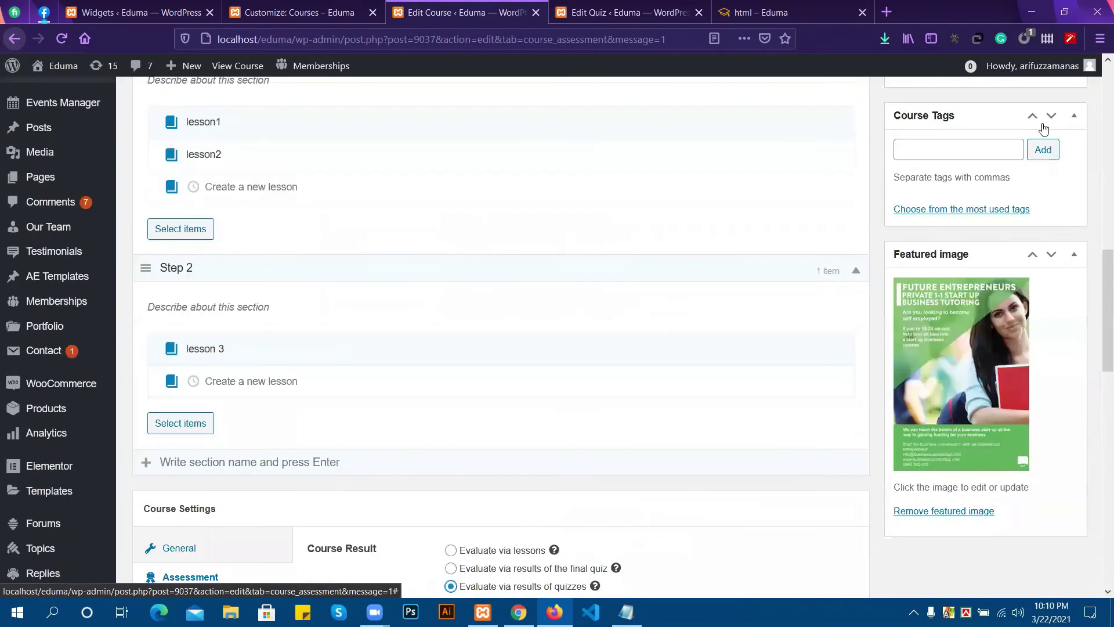
{"action": "scroll", "coordinate": [1042, 174], "scroll_direction": "up", "scroll_amount": 5}
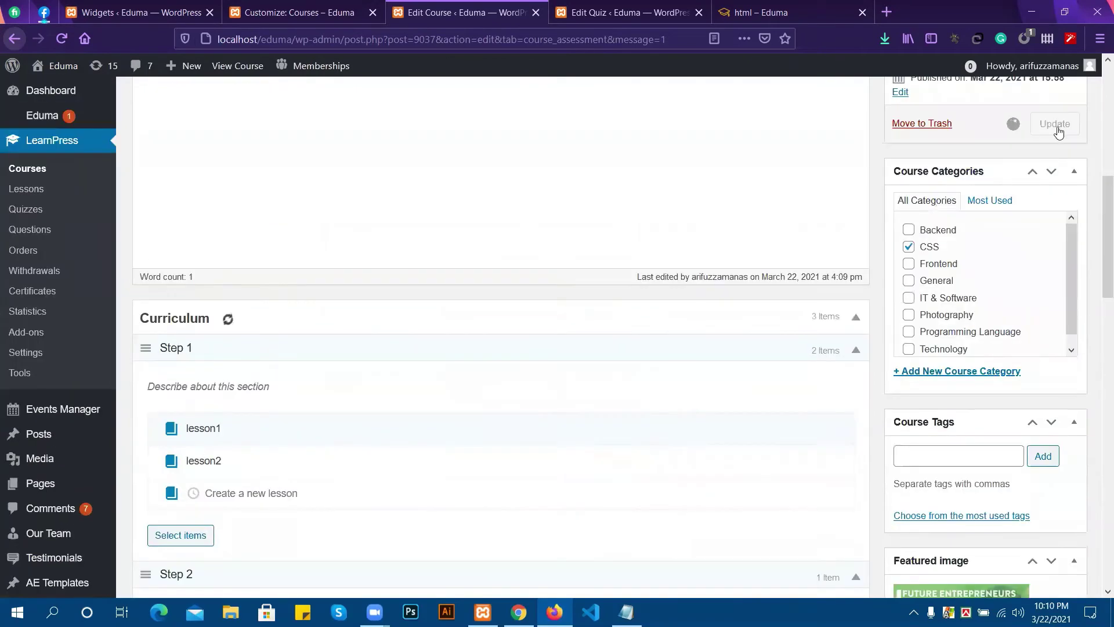
{"action": "left_click", "coordinate": [634, 7]}
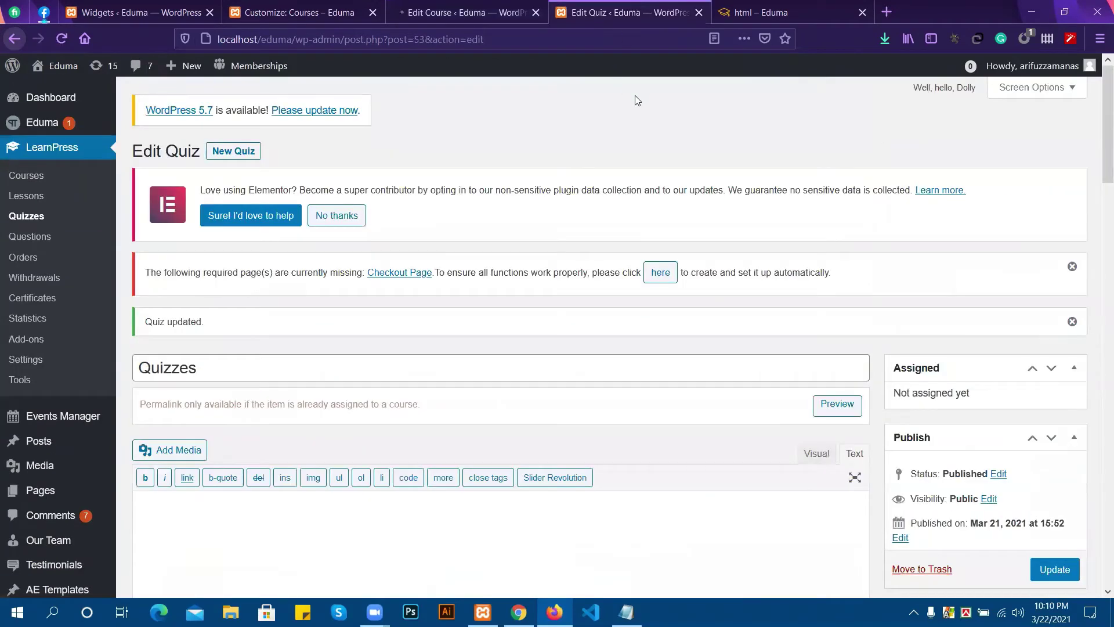
Open lesson1 of the html course and step Next through lesson2 and lesson 3.
{"action": "left_click", "coordinate": [746, 8]}
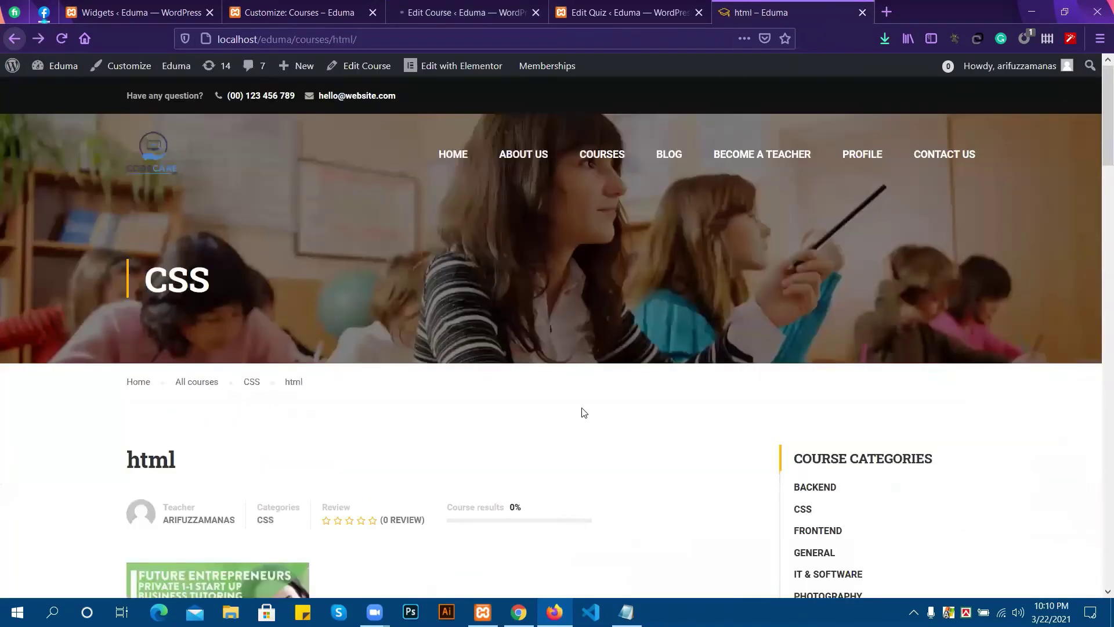
{"action": "scroll", "coordinate": [583, 412], "scroll_direction": "down", "scroll_amount": 10}
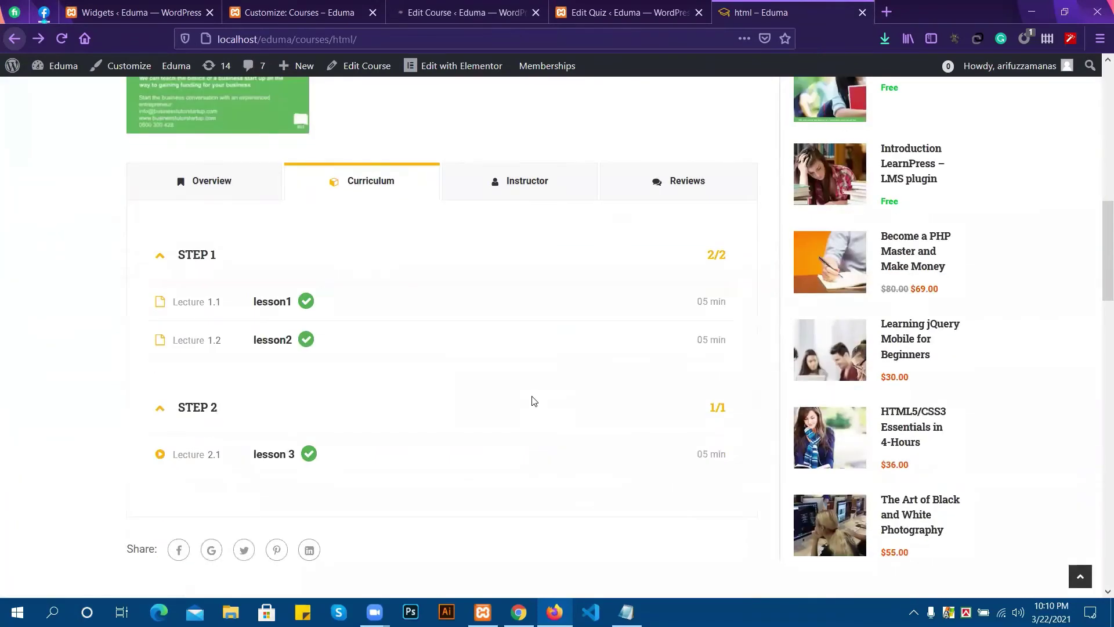
{"action": "scroll", "coordinate": [533, 400], "scroll_direction": "up", "scroll_amount": 1}
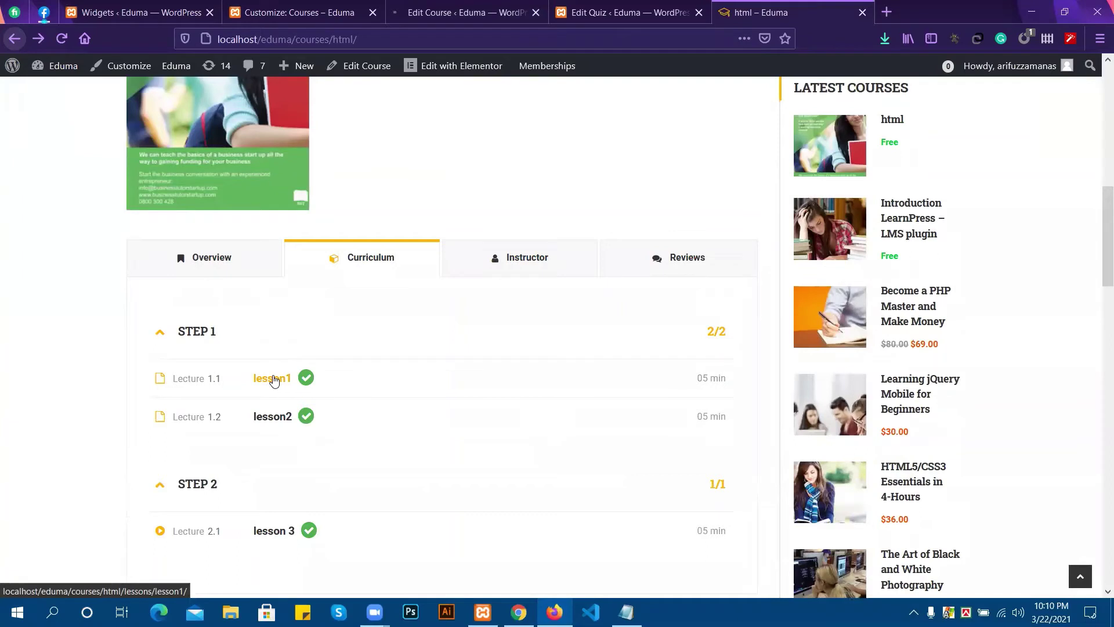
{"action": "right_click", "coordinate": [275, 381]}
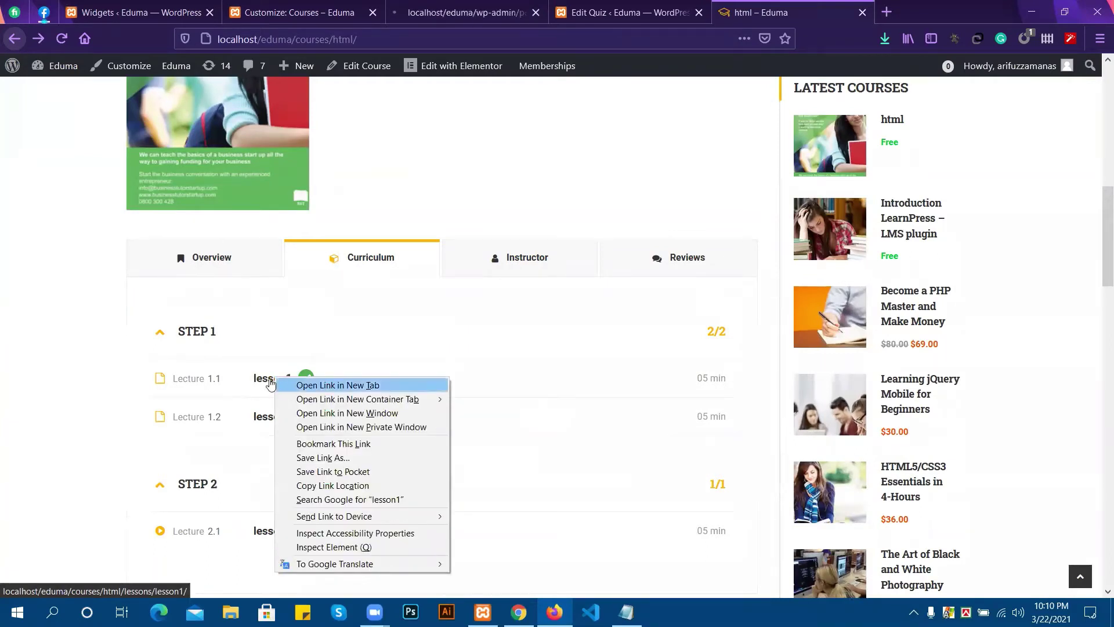
{"action": "left_click", "coordinate": [266, 382]}
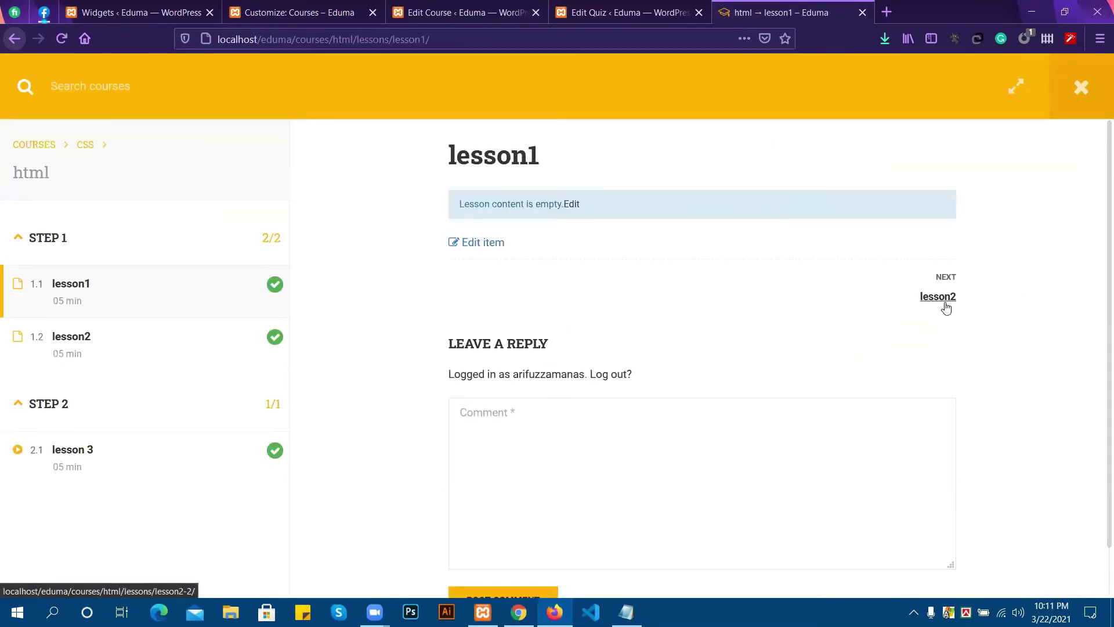
{"action": "left_click", "coordinate": [944, 303]}
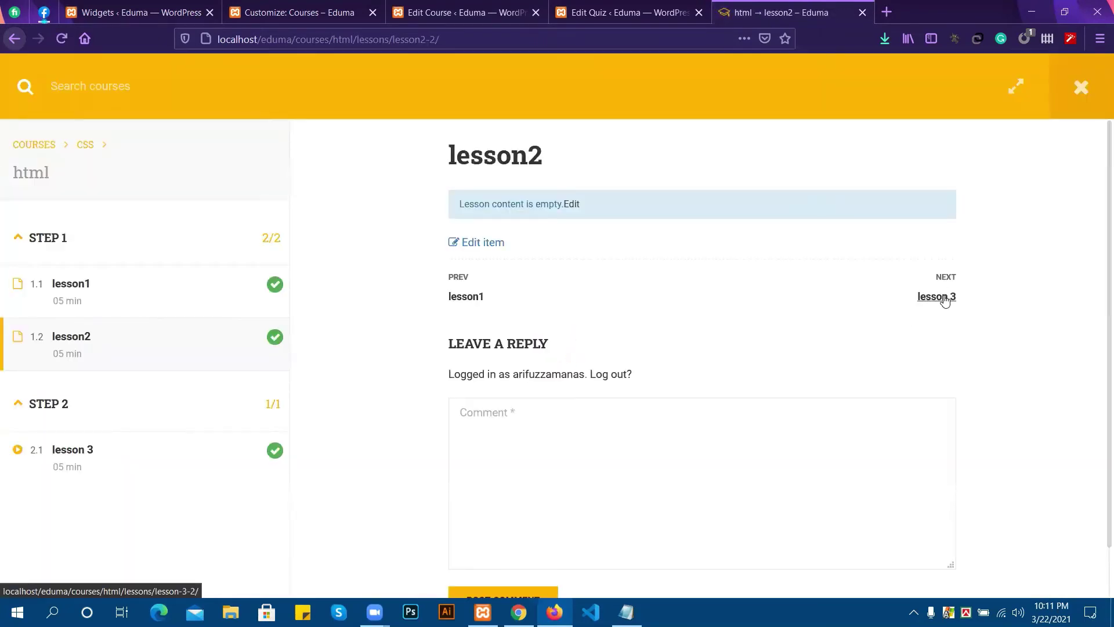
{"action": "left_click", "coordinate": [927, 302]}
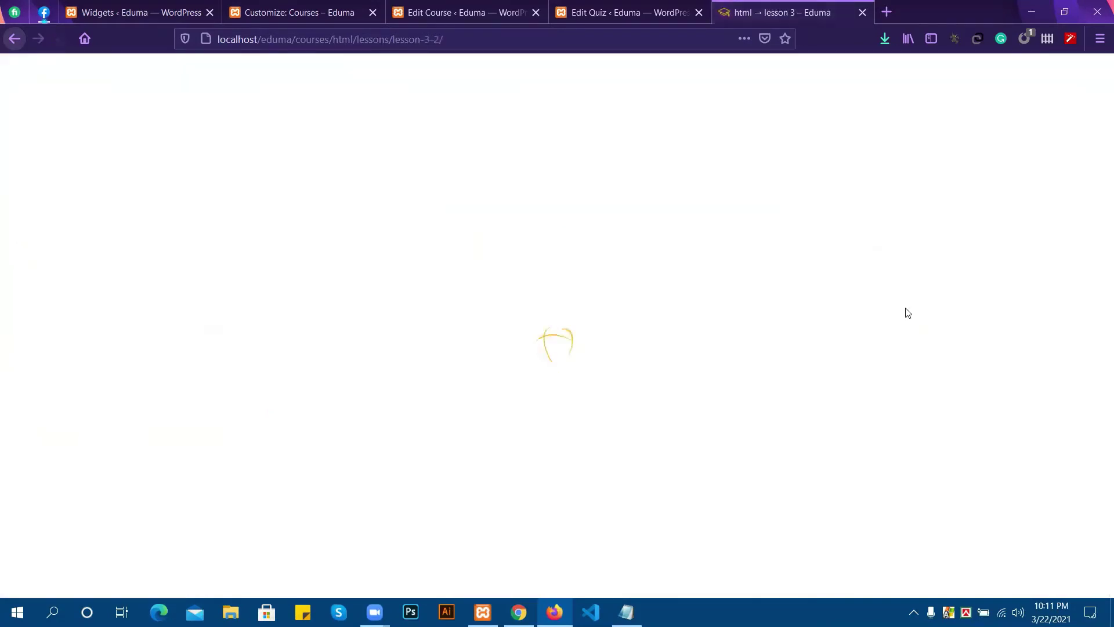
{"action": "scroll", "coordinate": [478, 408], "scroll_direction": "down", "scroll_amount": 2}
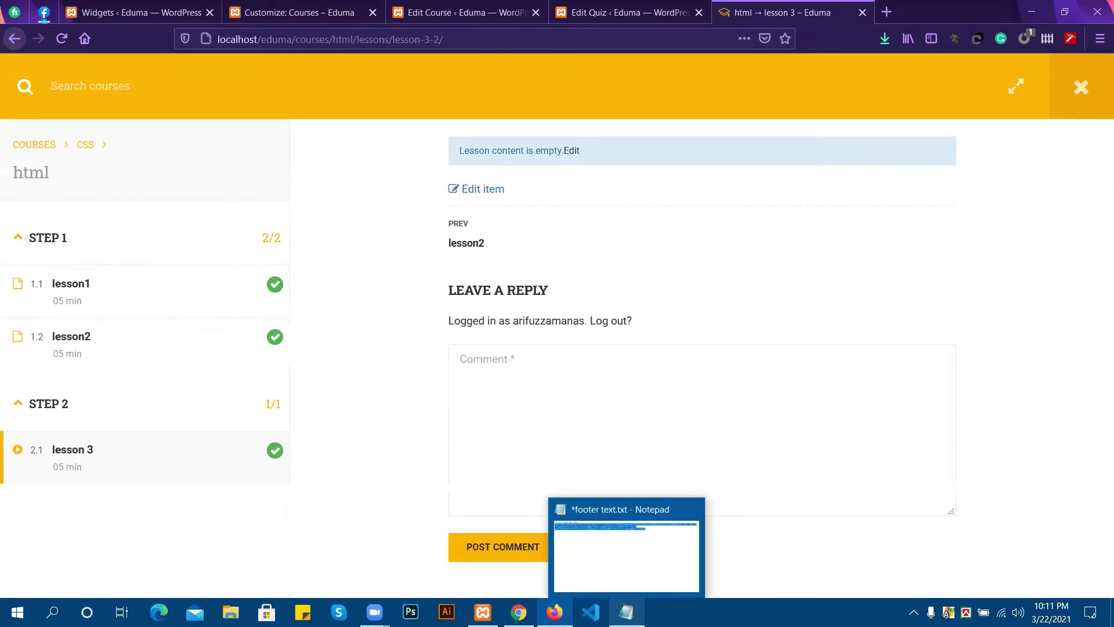
{"action": "left_click", "coordinate": [518, 612]}
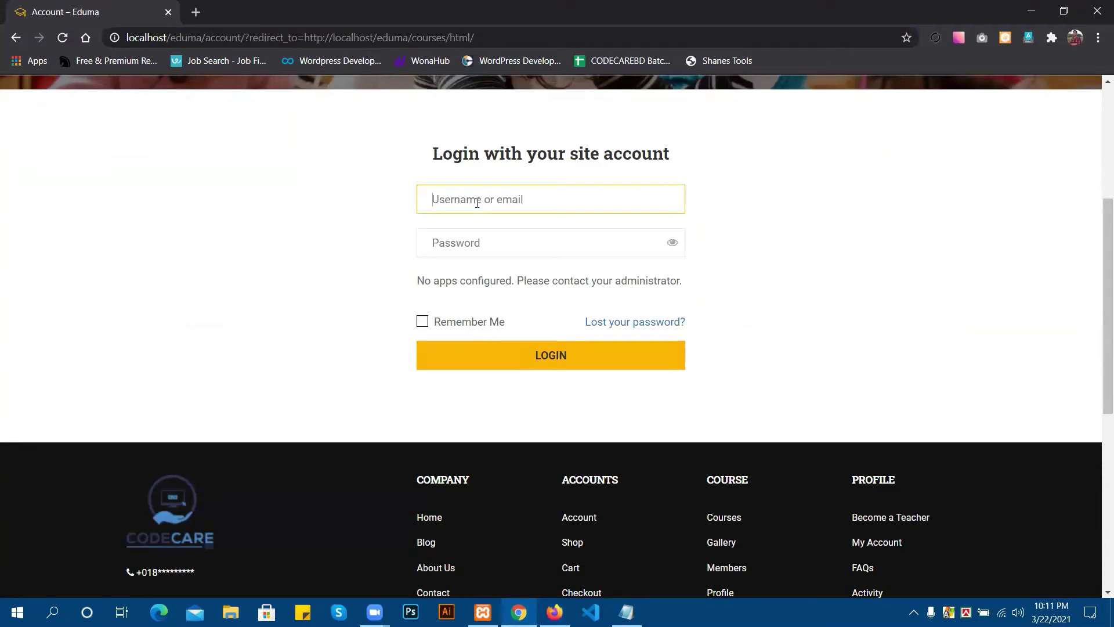
Enter a username and password on the Eduma login form; login fails as invalid.
{"action": "type", "text": "arif"}
{"action": "left_click", "coordinate": [472, 236]}
{"action": "type", "text": "12"}
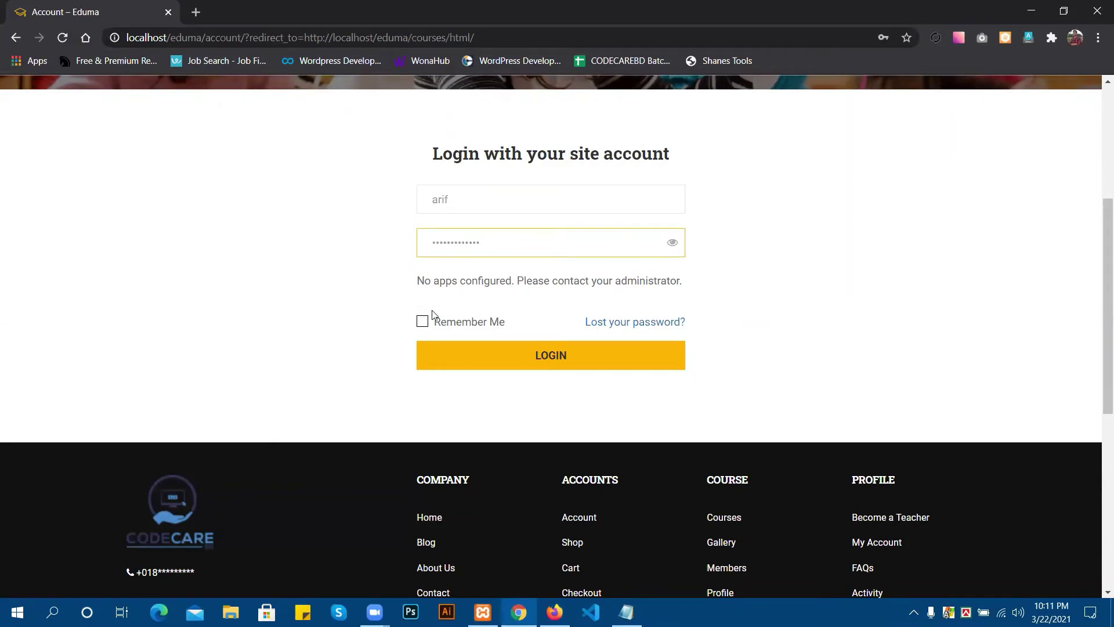
{"action": "left_click", "coordinate": [501, 347]}
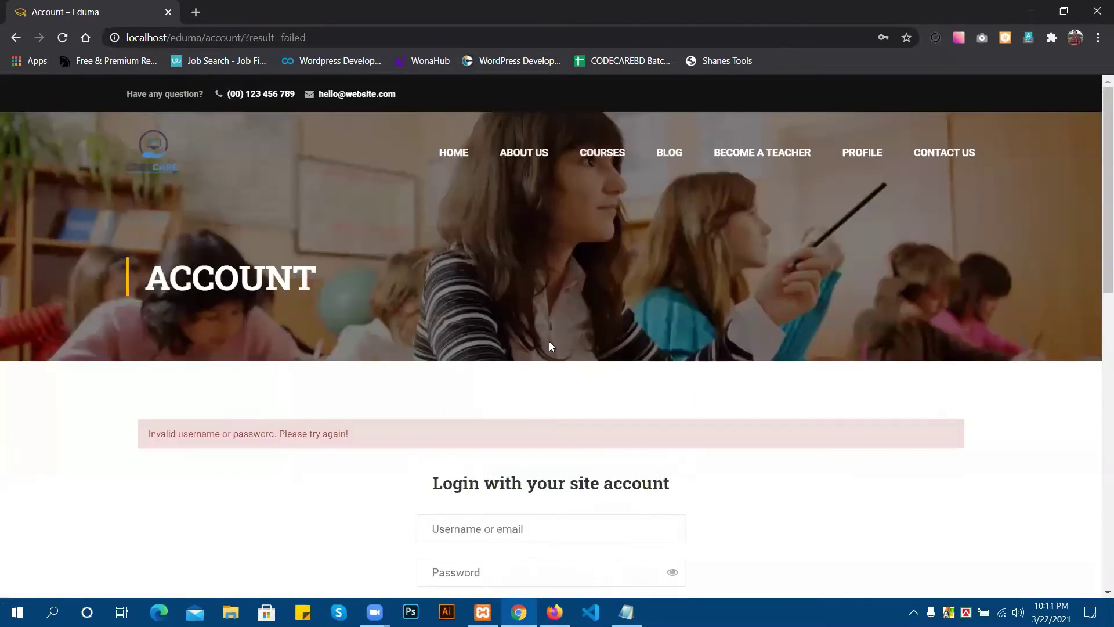
{"action": "scroll", "coordinate": [472, 455], "scroll_direction": "down", "scroll_amount": 10}
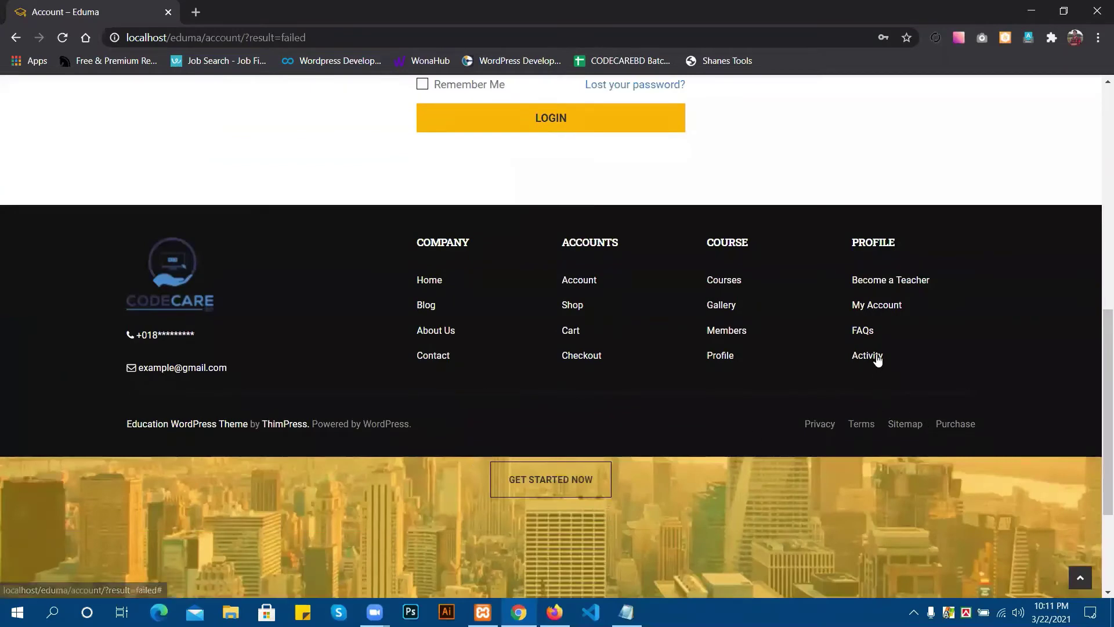
{"action": "scroll", "coordinate": [723, 377], "scroll_direction": "up", "scroll_amount": 10}
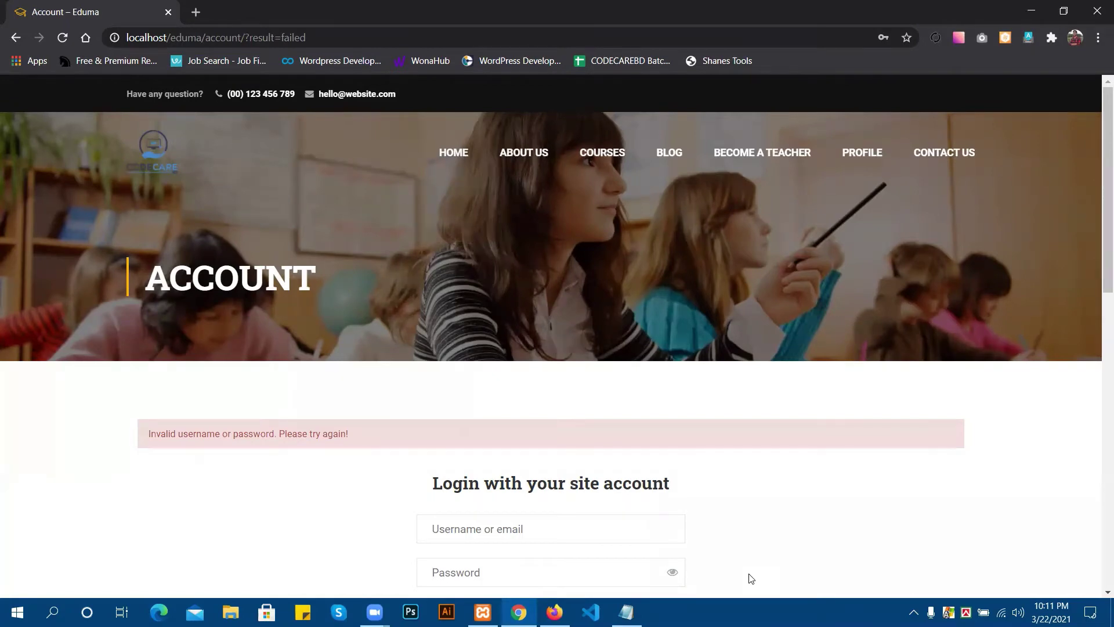
{"action": "left_click", "coordinate": [554, 613]}
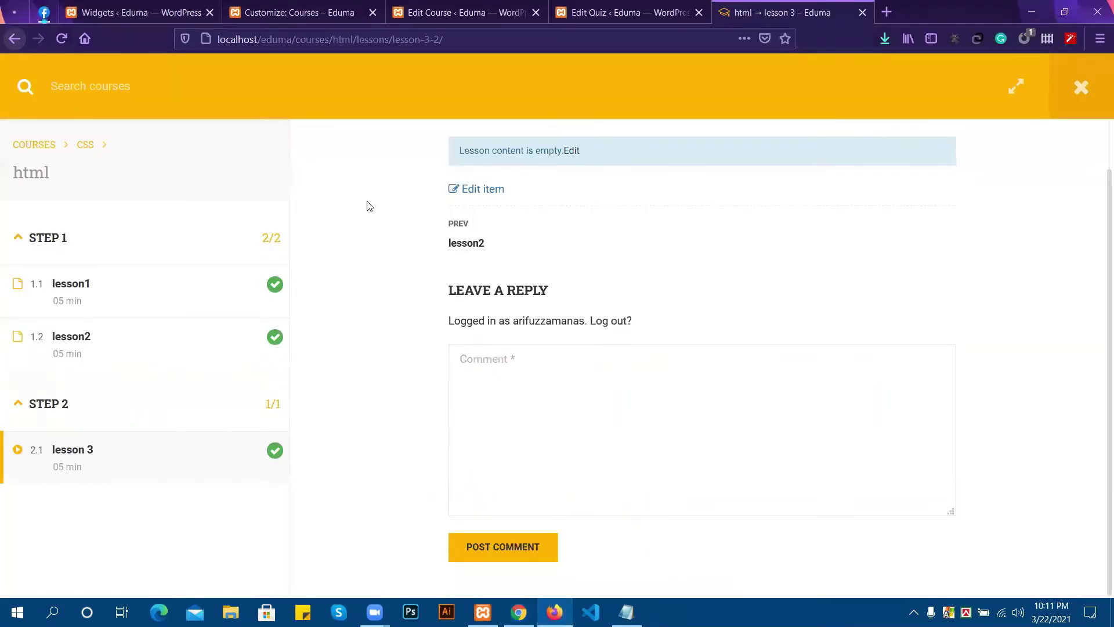
In the Widgets admin, collapse the Course Categories and Latest Courses widgets.
{"action": "left_click", "coordinate": [142, 12]}
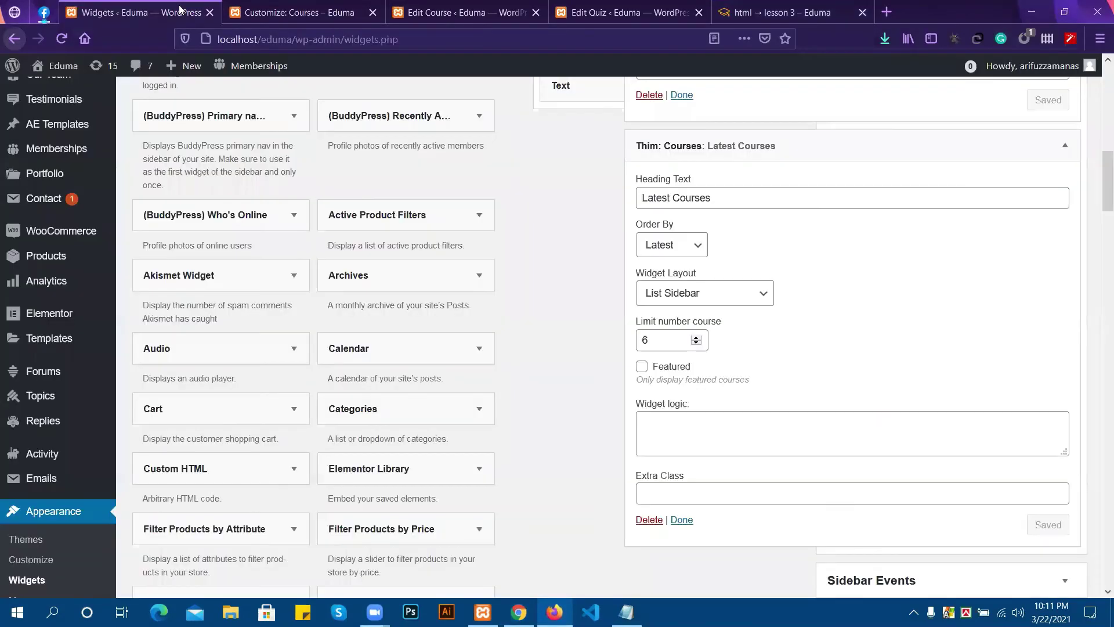
{"action": "scroll", "coordinate": [699, 207], "scroll_direction": "up", "scroll_amount": 5}
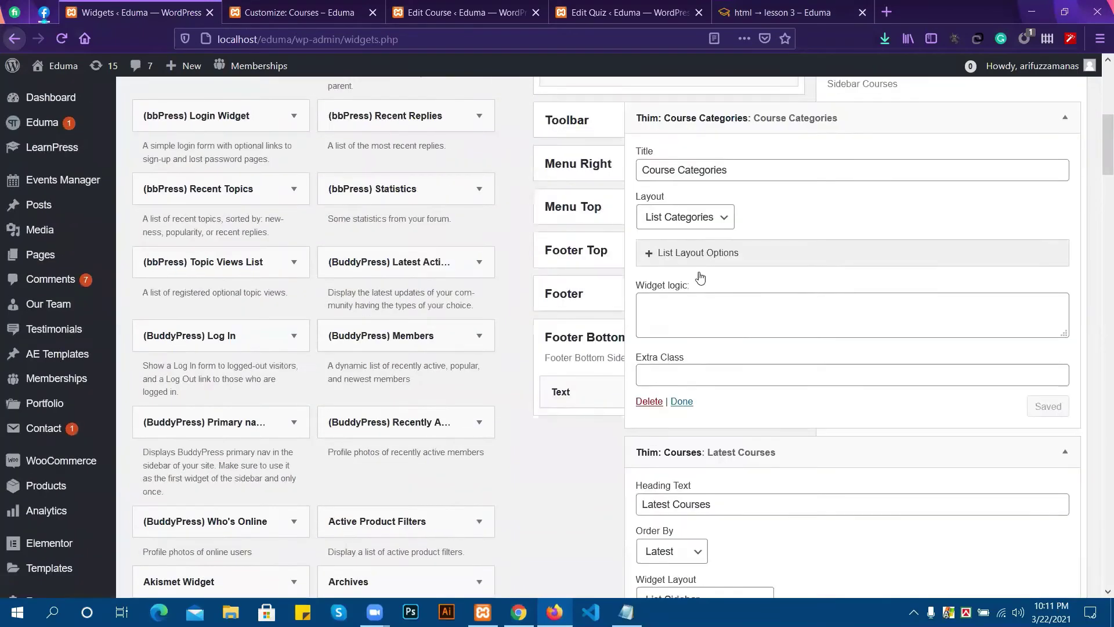
{"action": "scroll", "coordinate": [945, 207], "scroll_direction": "up", "scroll_amount": 2}
{"action": "left_click", "coordinate": [1036, 191]}
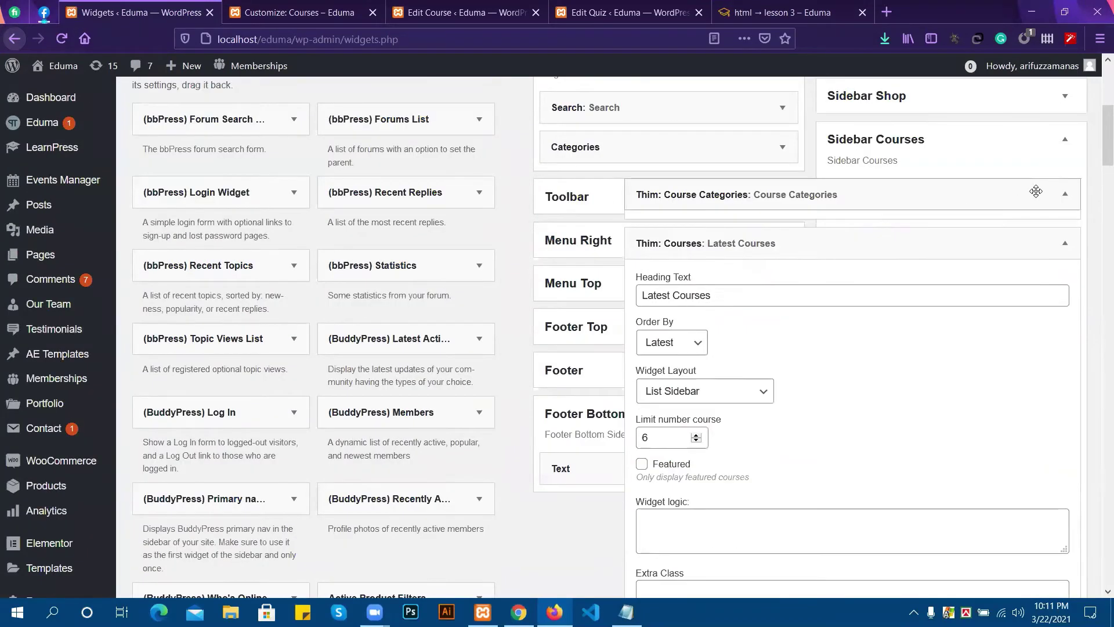
{"action": "left_click", "coordinate": [1059, 233]}
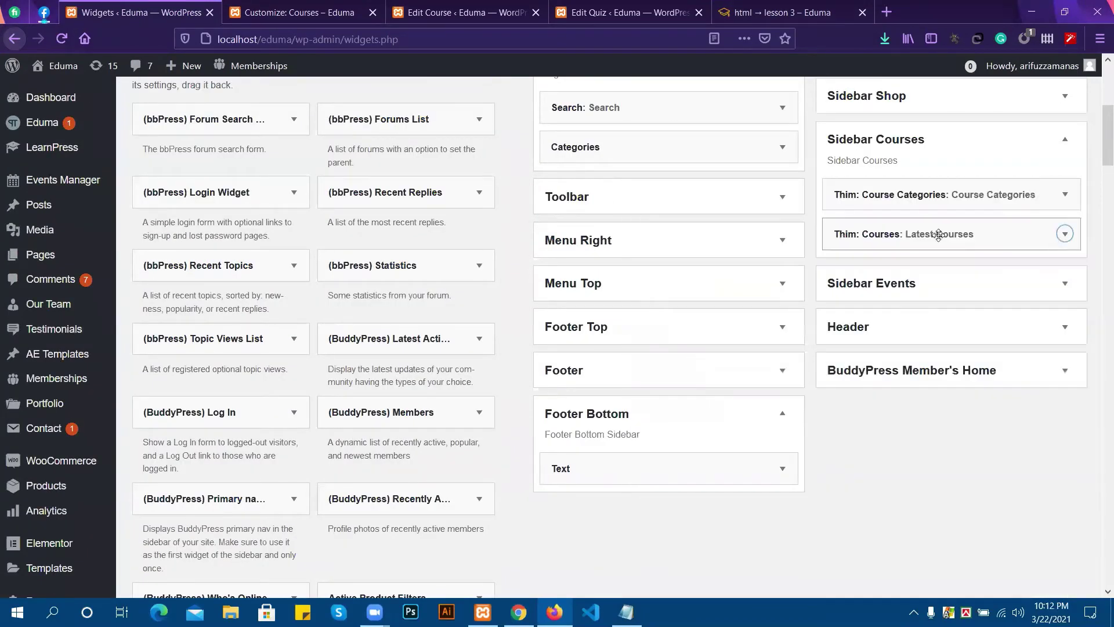
{"action": "scroll", "coordinate": [727, 347], "scroll_direction": "up", "scroll_amount": 5}
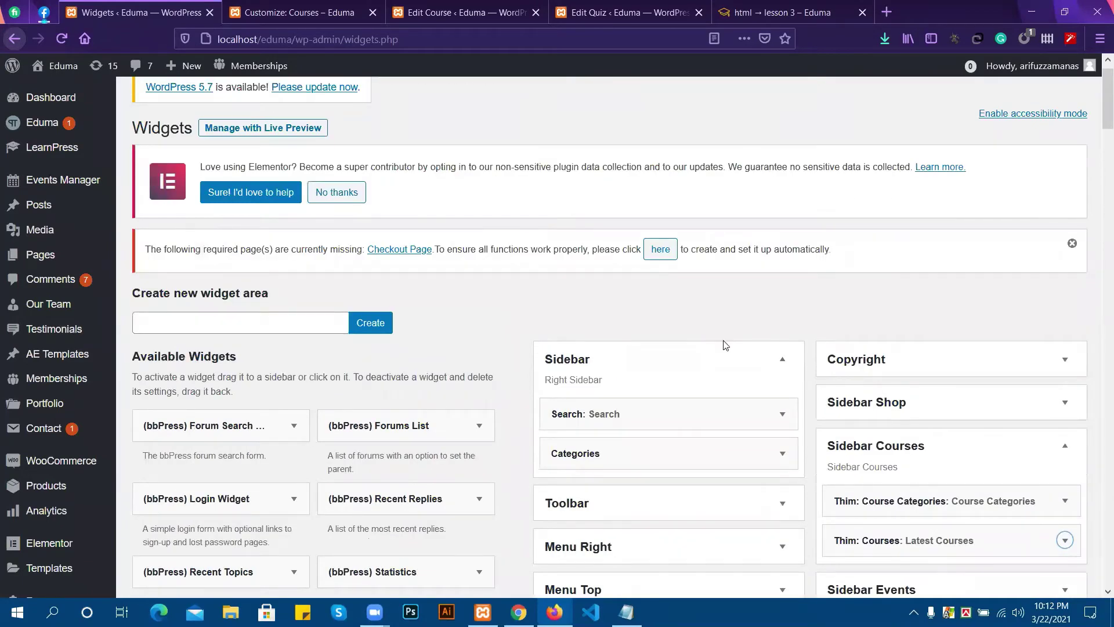
{"action": "scroll", "coordinate": [652, 304], "scroll_direction": "down", "scroll_amount": 2}
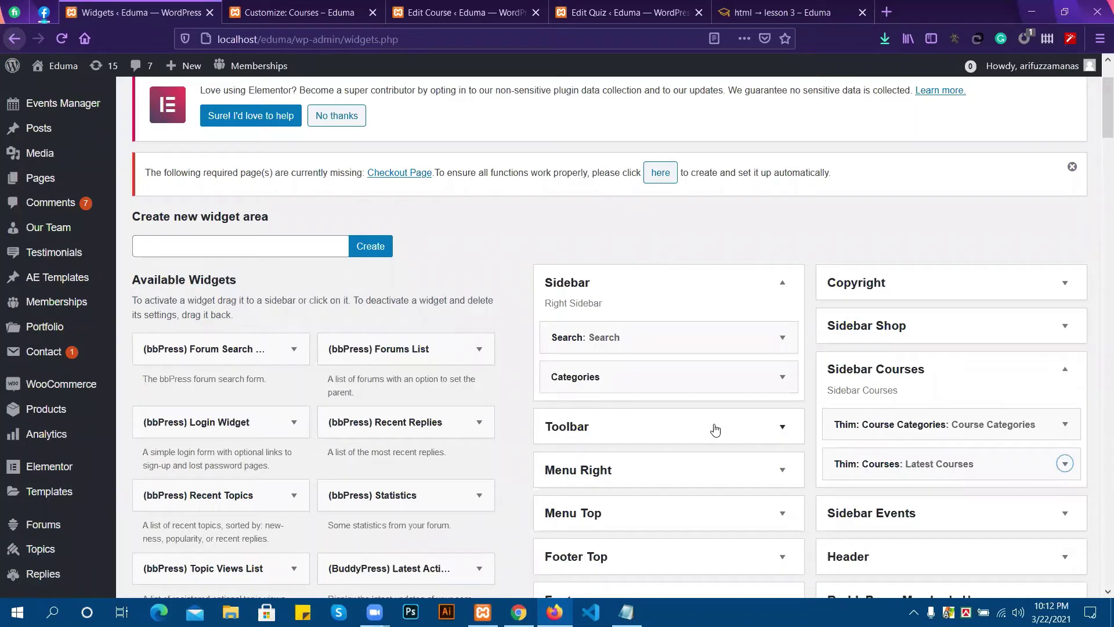
Expand the Toolbar area and check area choices for Log In - PMPro and Login Form.
{"action": "left_click", "coordinate": [614, 432]}
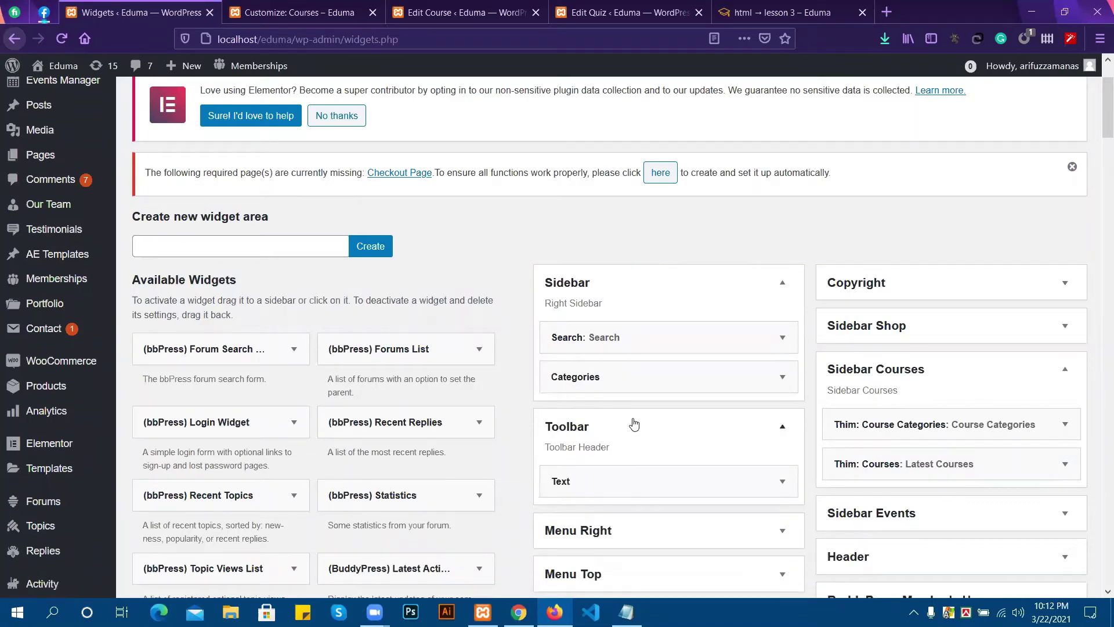
{"action": "scroll", "coordinate": [648, 410], "scroll_direction": "down", "scroll_amount": 2}
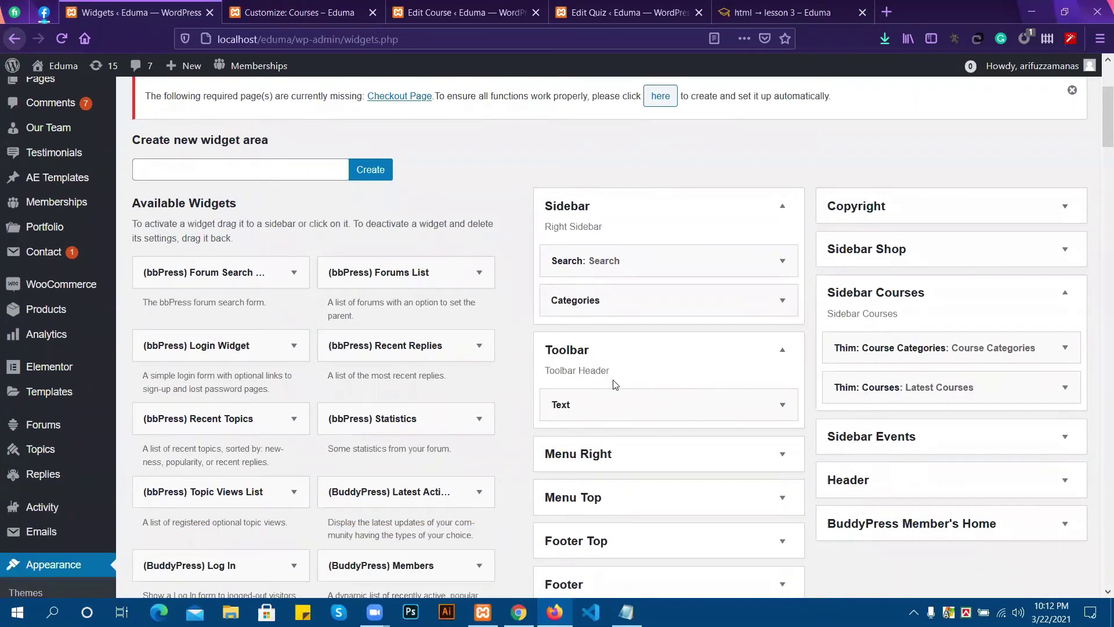
{"action": "scroll", "coordinate": [202, 445], "scroll_direction": "down", "scroll_amount": 5}
{"action": "scroll", "coordinate": [442, 447], "scroll_direction": "down", "scroll_amount": 6}
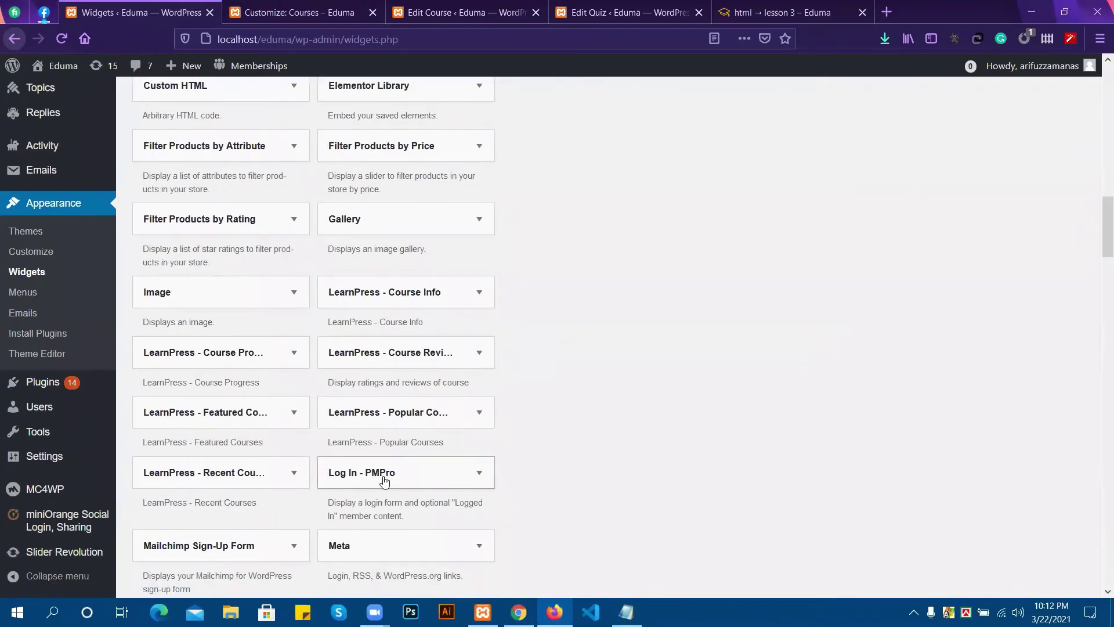
{"action": "scroll", "coordinate": [386, 473], "scroll_direction": "down", "scroll_amount": 1}
{"action": "left_click", "coordinate": [396, 400]}
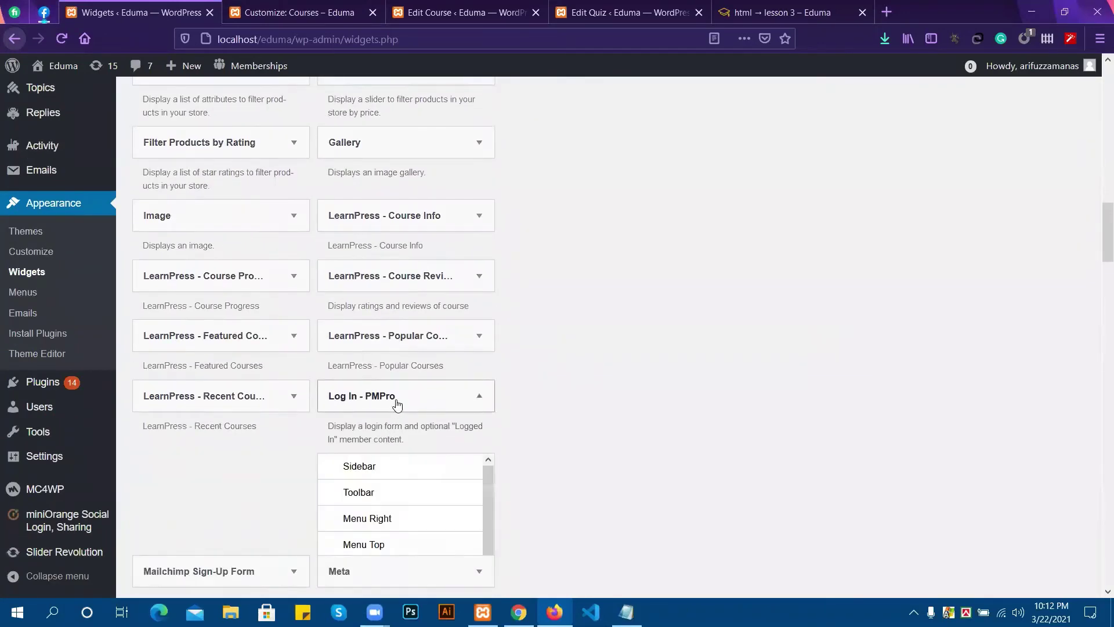
{"action": "left_click", "coordinate": [397, 400]}
{"action": "scroll", "coordinate": [397, 404], "scroll_direction": "down", "scroll_amount": 7}
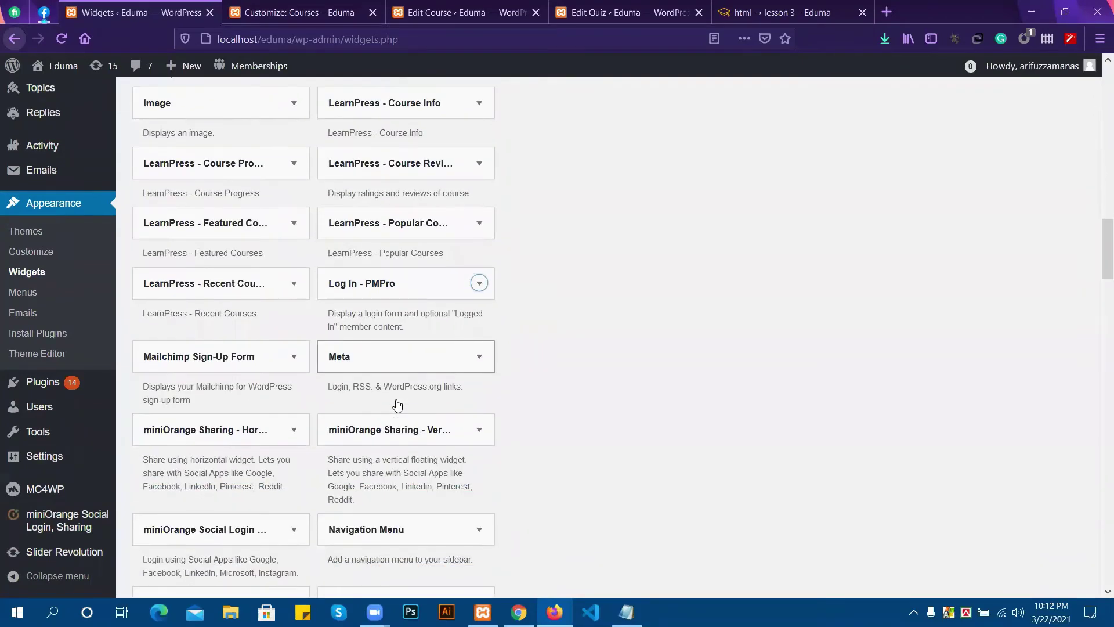
{"action": "scroll", "coordinate": [398, 404], "scroll_direction": "down", "scroll_amount": 10}
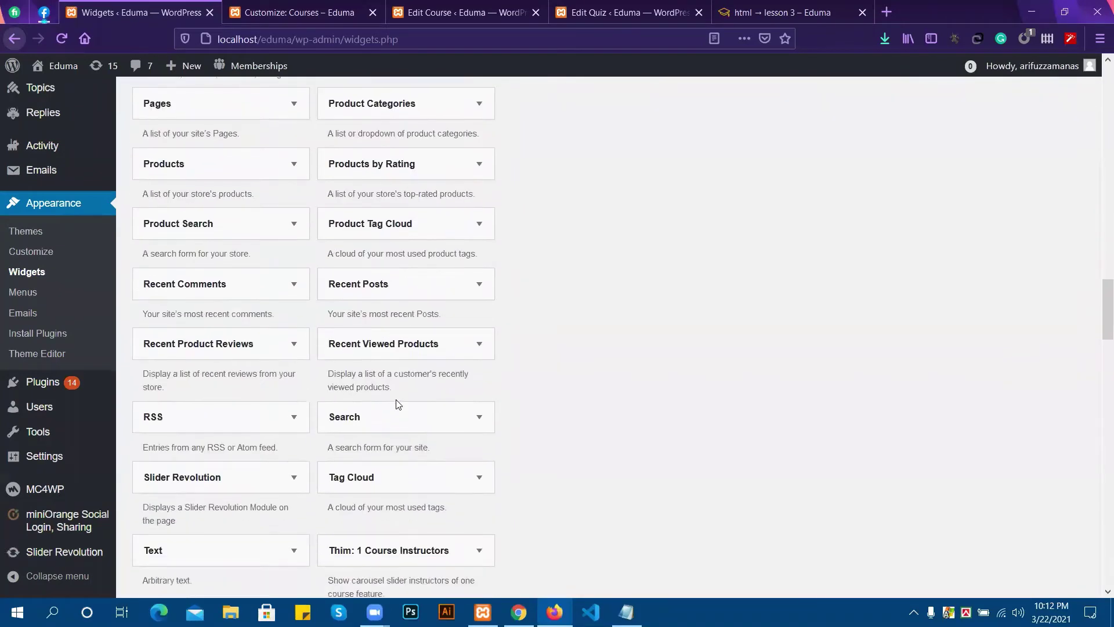
{"action": "scroll", "coordinate": [431, 416], "scroll_direction": "down", "scroll_amount": 3}
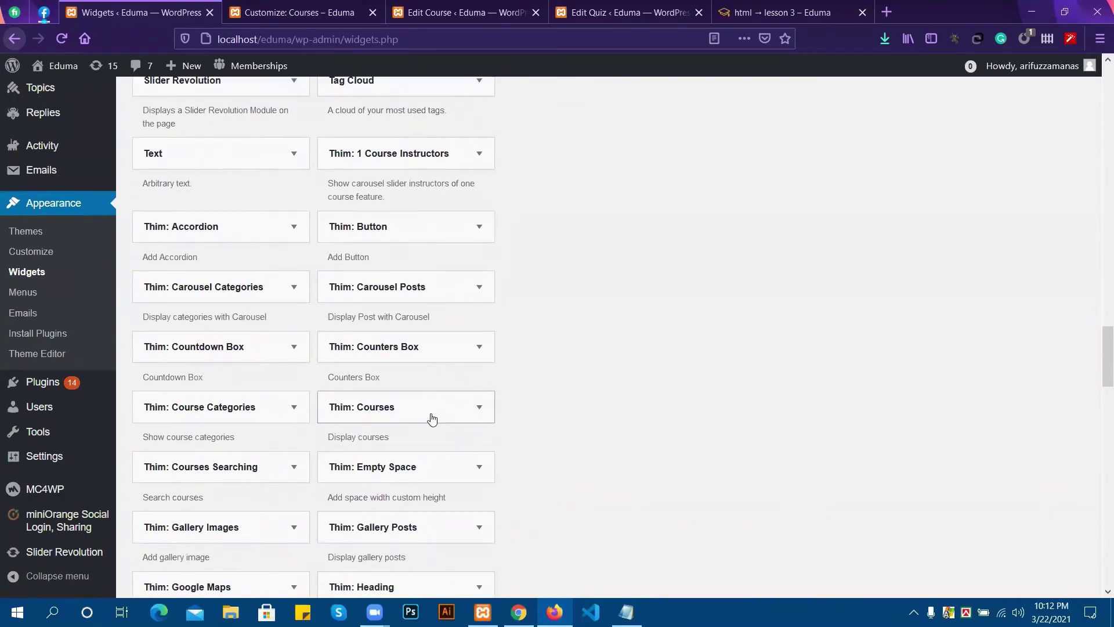
{"action": "scroll", "coordinate": [431, 417], "scroll_direction": "down", "scroll_amount": 3}
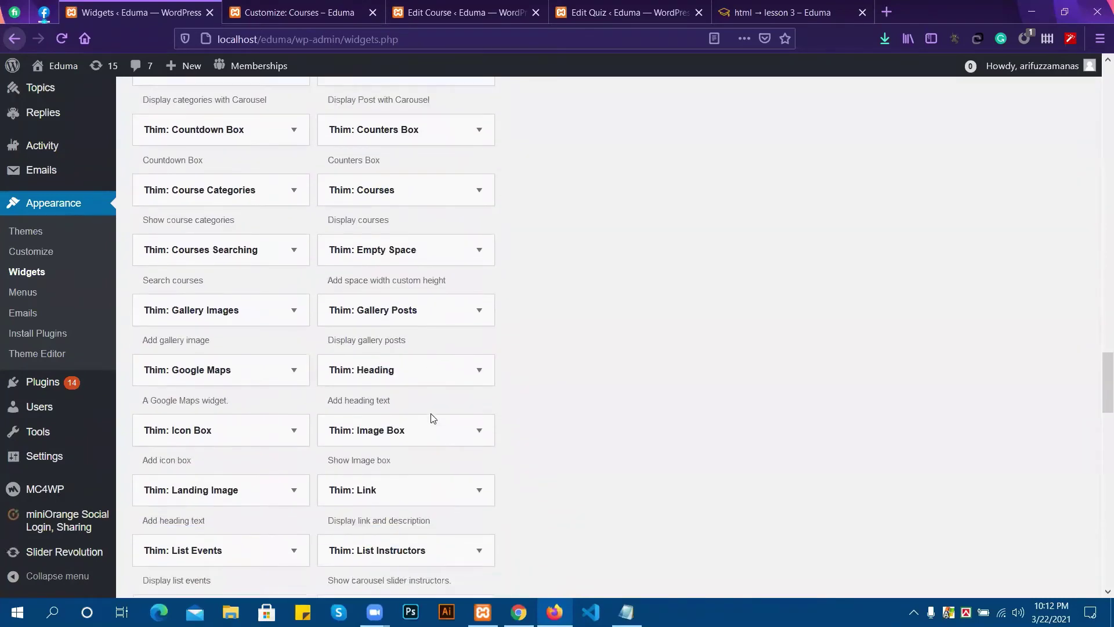
{"action": "scroll", "coordinate": [431, 418], "scroll_direction": "down", "scroll_amount": 3}
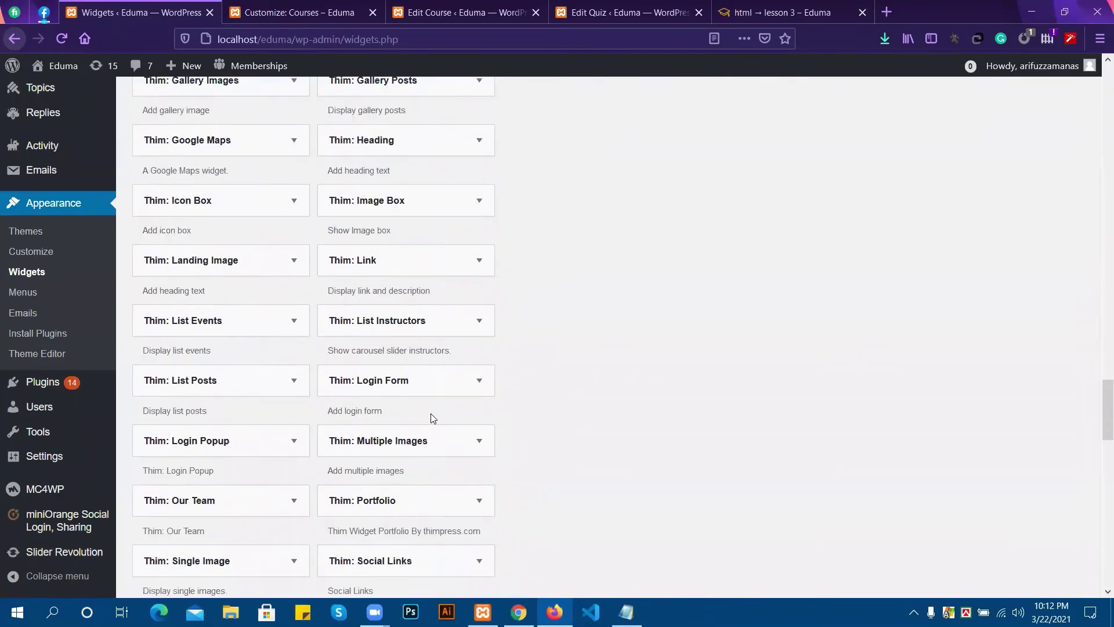
{"action": "left_click", "coordinate": [407, 388]}
{"action": "left_click", "coordinate": [407, 389]}
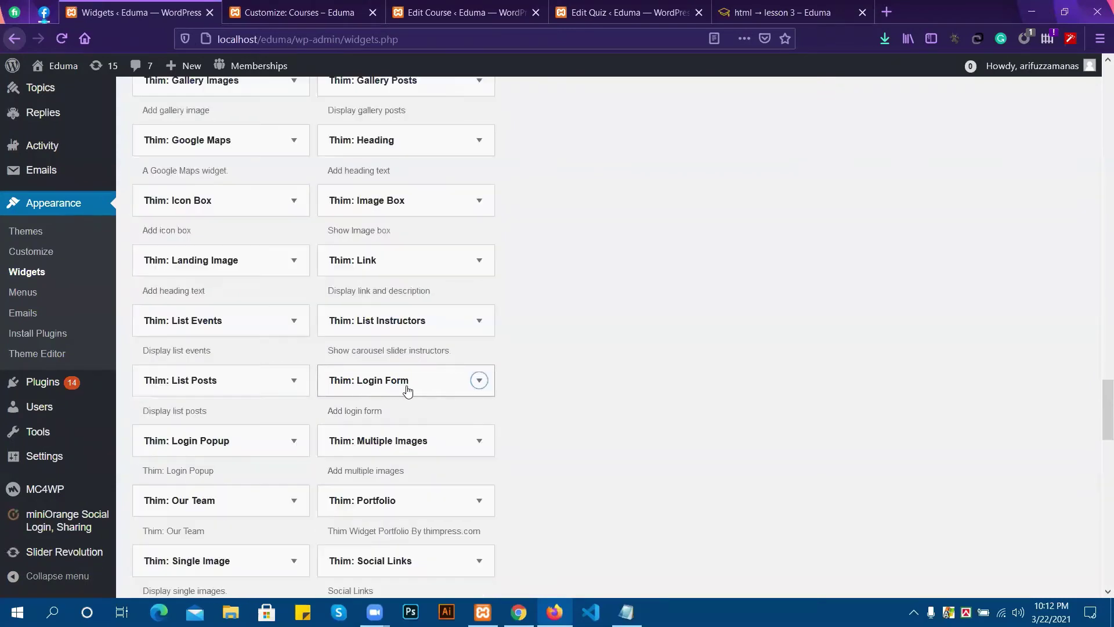
Add the Thim: Login Popup widget to the Toolbar area and collapse its settings.
{"action": "left_click", "coordinate": [221, 446]}
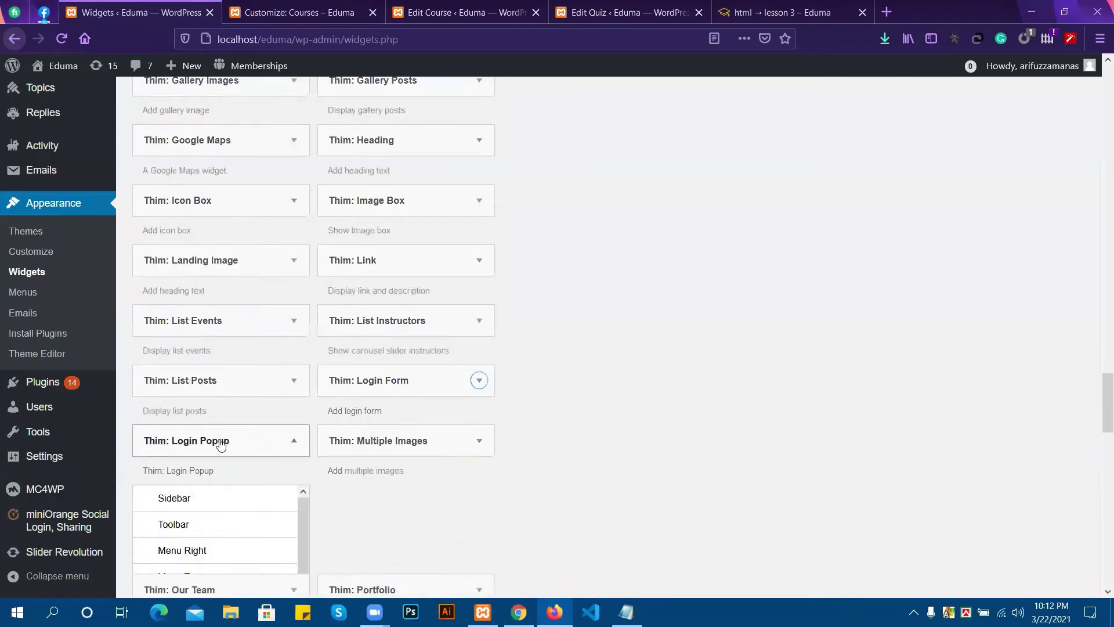
{"action": "scroll", "coordinate": [413, 338], "scroll_direction": "down", "scroll_amount": 5}
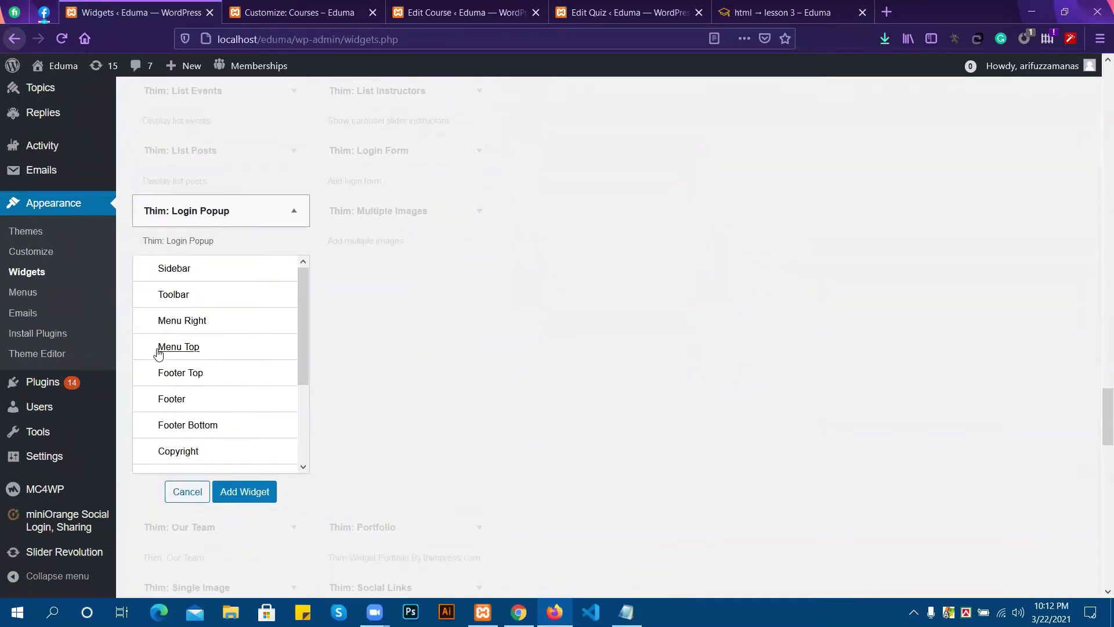
{"action": "left_click", "coordinate": [183, 299]}
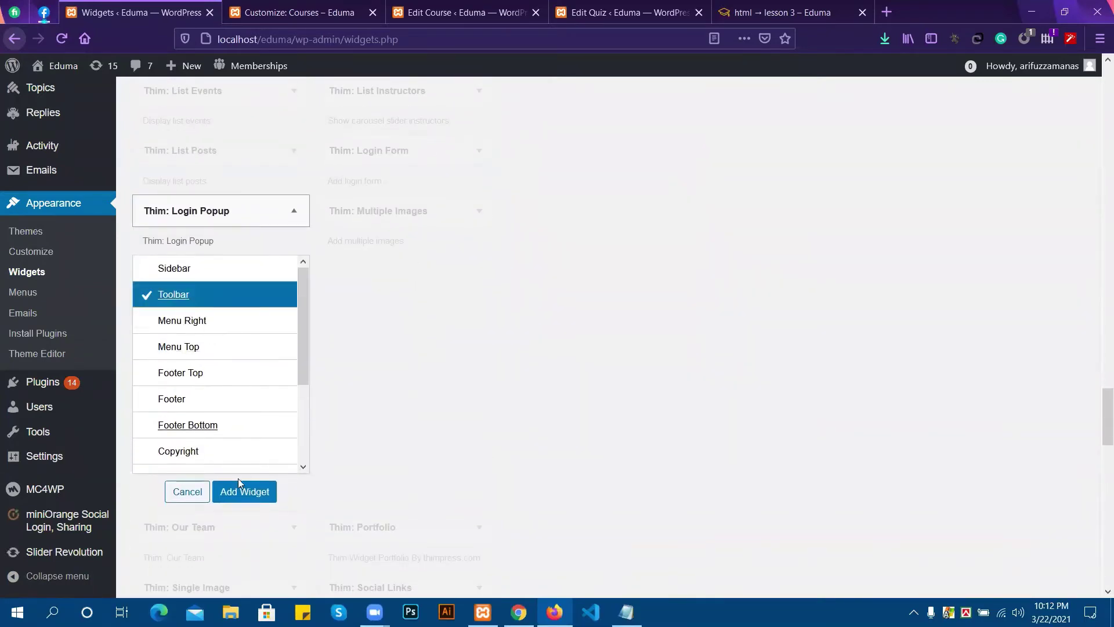
{"action": "left_click", "coordinate": [237, 490]}
{"action": "scroll", "coordinate": [667, 273], "scroll_direction": "up", "scroll_amount": 15}
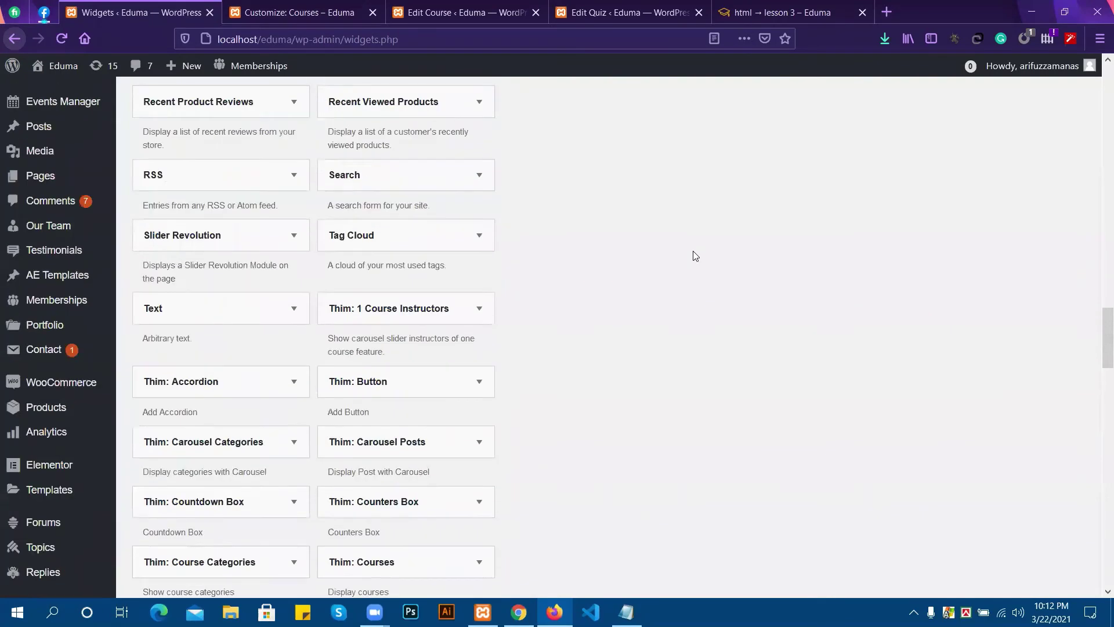
{"action": "scroll", "coordinate": [348, 430], "scroll_direction": "down", "scroll_amount": 8}
{"action": "scroll", "coordinate": [185, 464], "scroll_direction": "down", "scroll_amount": 15}
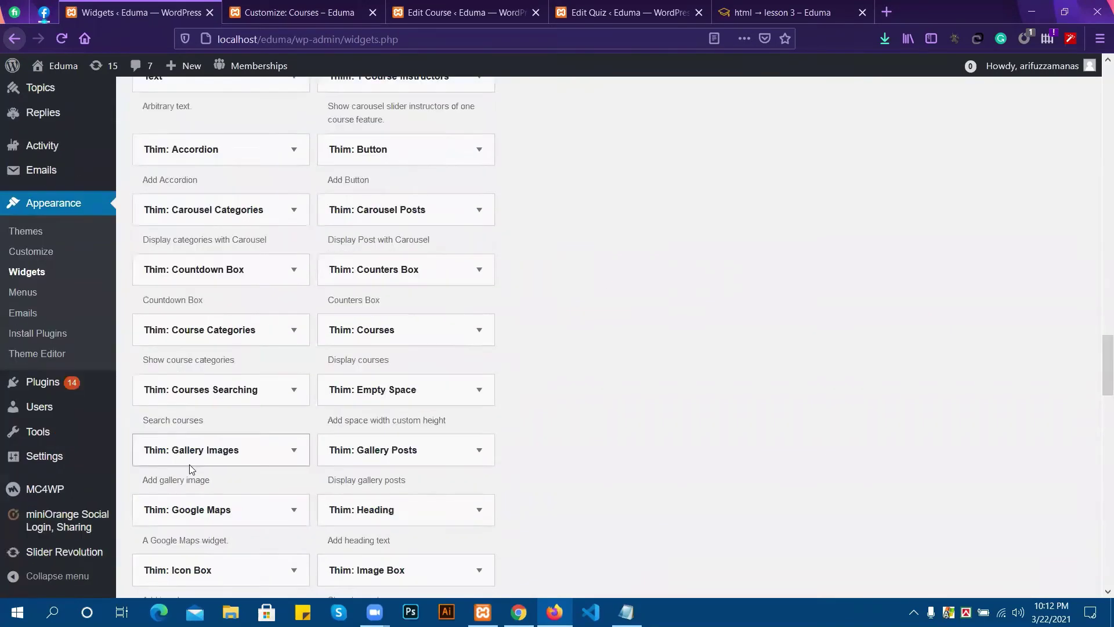
{"action": "scroll", "coordinate": [174, 331], "scroll_direction": "up", "scroll_amount": 2}
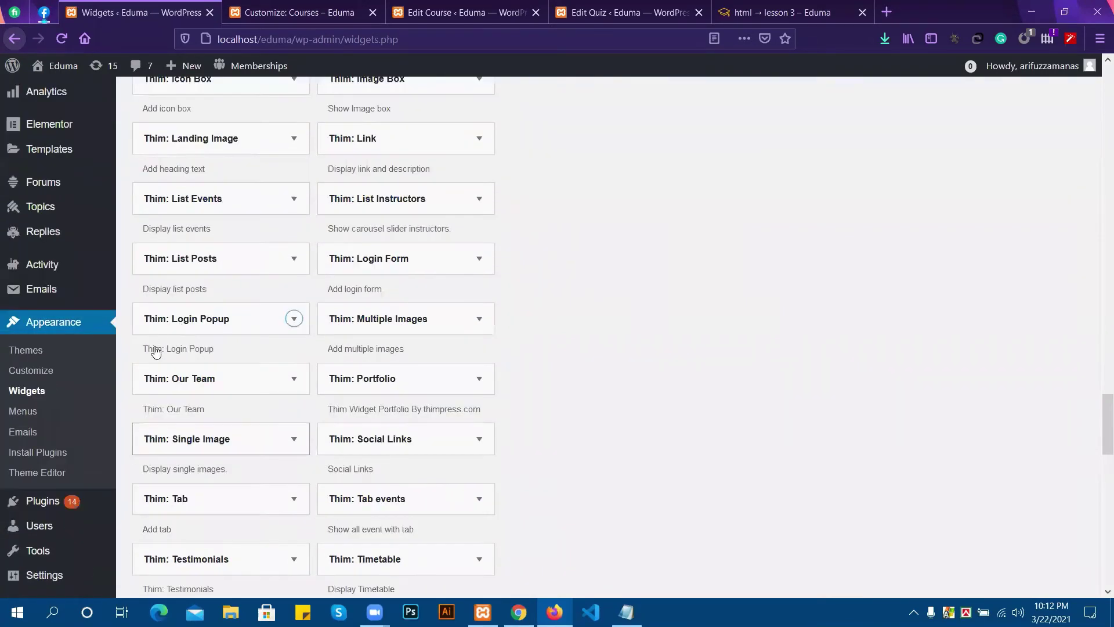
{"action": "scroll", "coordinate": [754, 345], "scroll_direction": "up", "scroll_amount": 7}
{"action": "scroll", "coordinate": [807, 345], "scroll_direction": "up", "scroll_amount": 15}
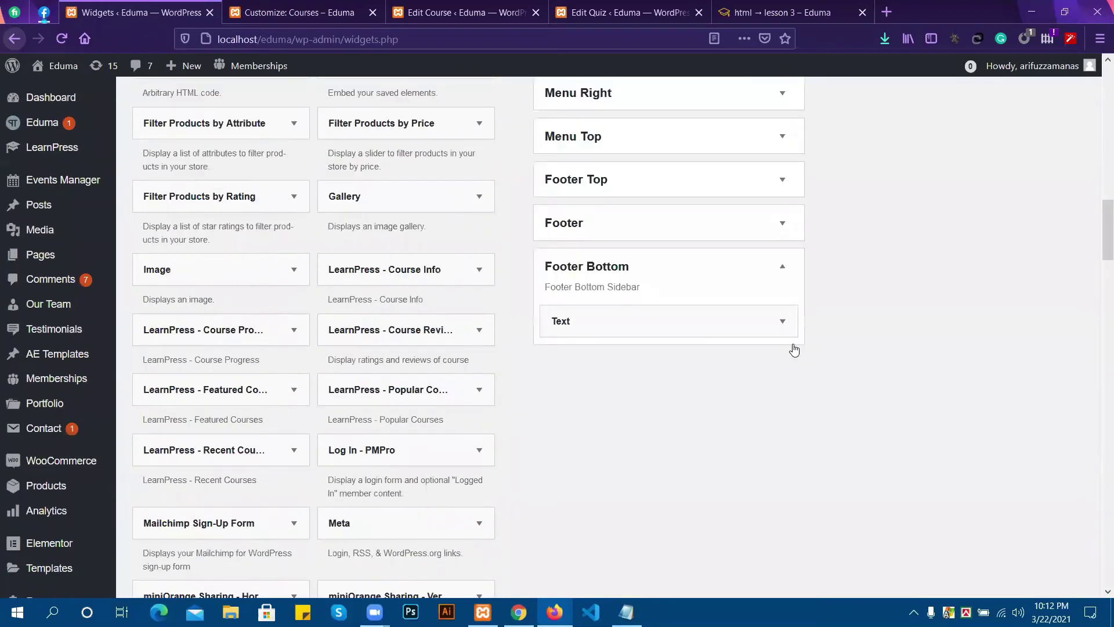
{"action": "scroll", "coordinate": [447, 228], "scroll_direction": "up", "scroll_amount": 3}
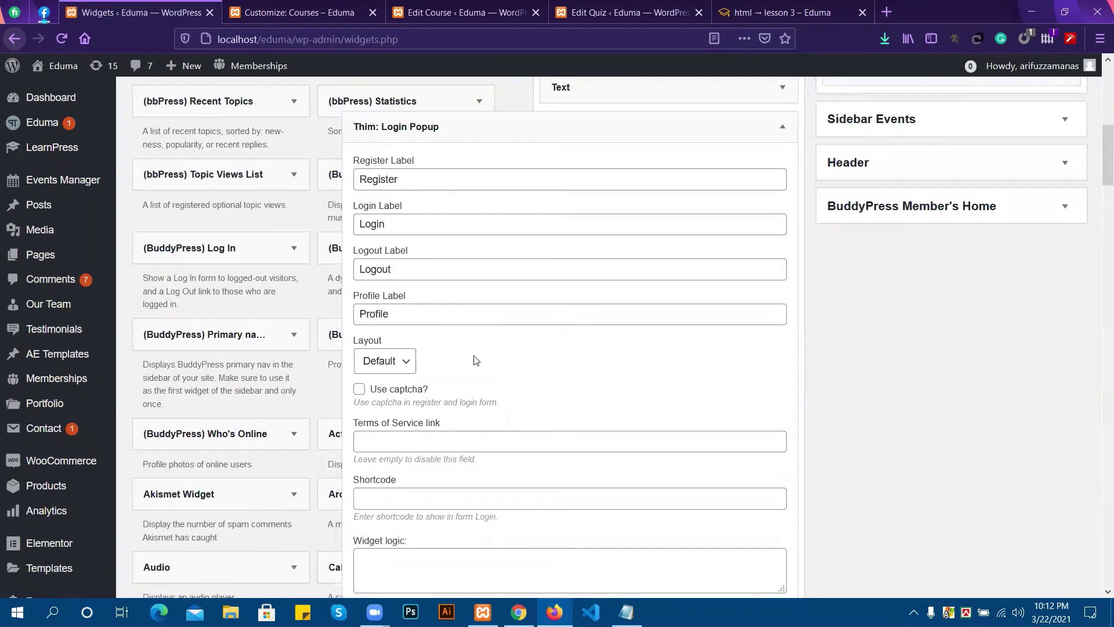
{"action": "scroll", "coordinate": [474, 360], "scroll_direction": "down", "scroll_amount": 5}
{"action": "left_click", "coordinate": [395, 425]}
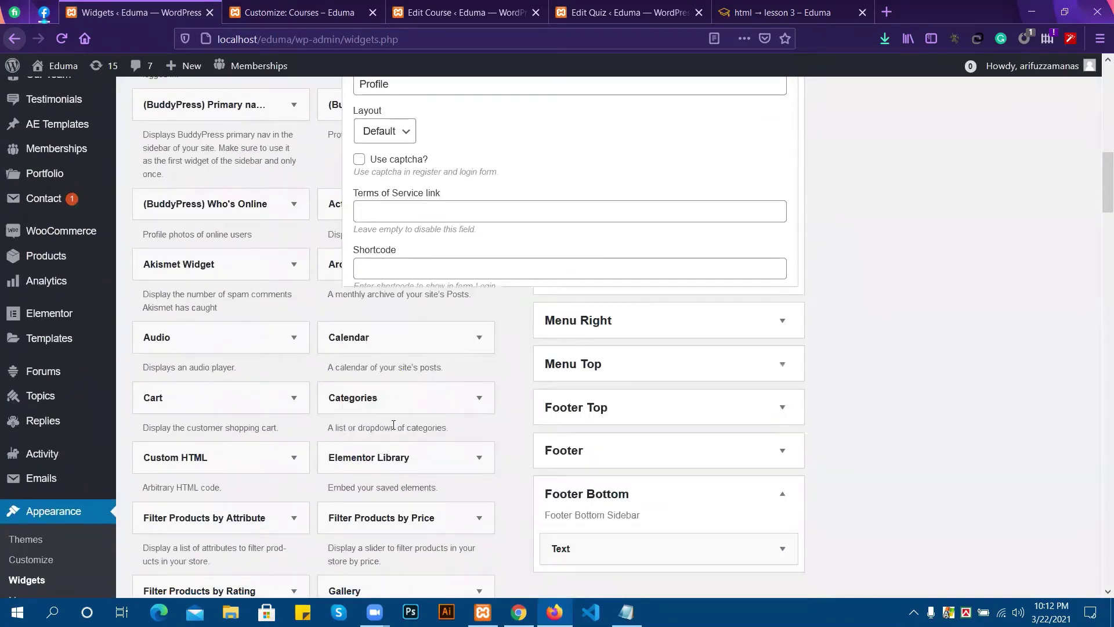
{"action": "scroll", "coordinate": [394, 426], "scroll_direction": "up", "scroll_amount": 3}
{"action": "scroll", "coordinate": [696, 480], "scroll_direction": "up", "scroll_amount": 3}
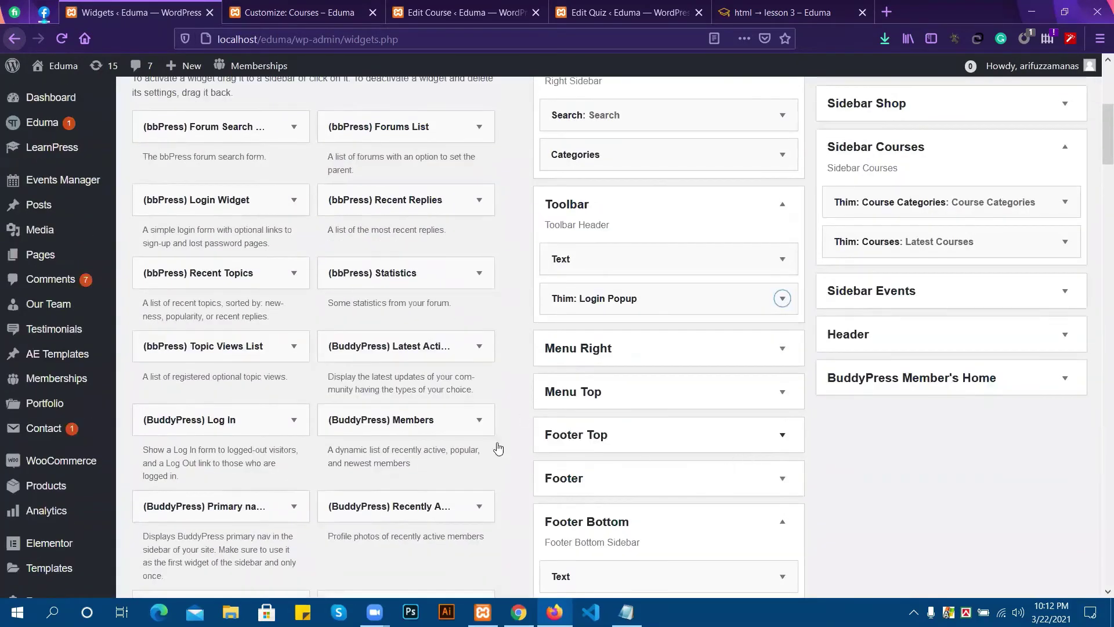
{"action": "left_click", "coordinate": [515, 612]}
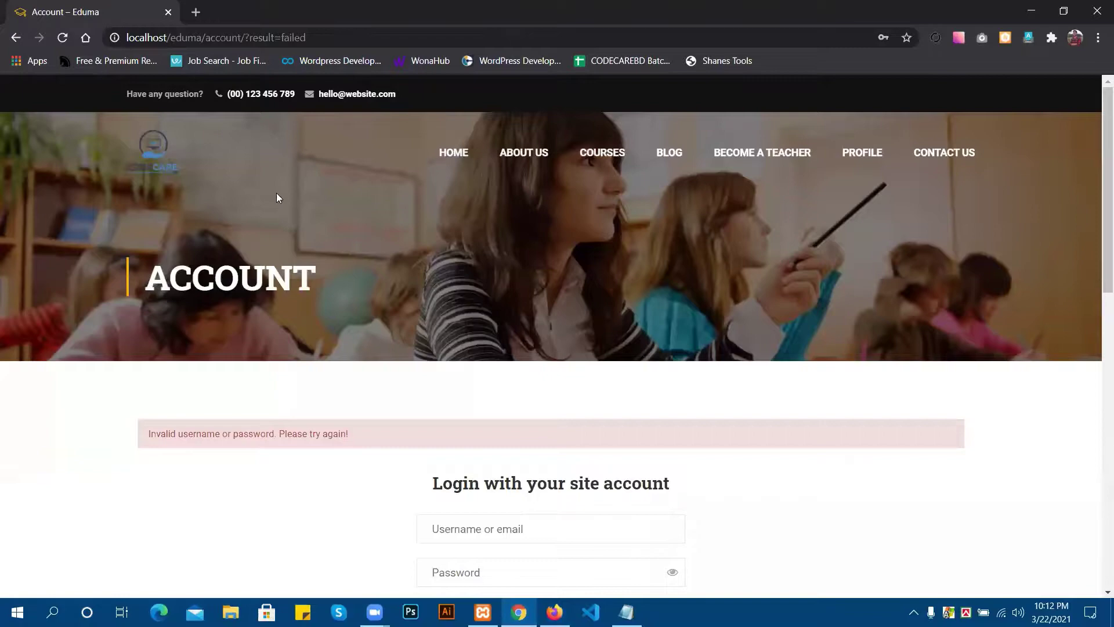
Reload the Eduma account login page and return to the Widgets admin.
{"action": "left_click", "coordinate": [67, 43]}
{"action": "left_click", "coordinate": [554, 612]}
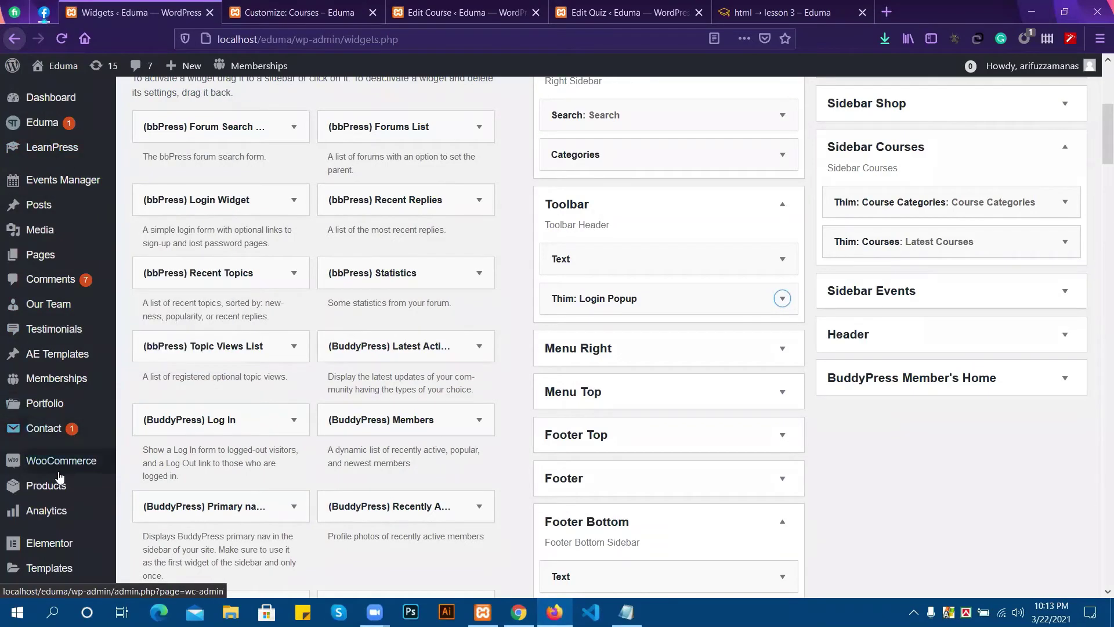
{"action": "scroll", "coordinate": [60, 500], "scroll_direction": "down", "scroll_amount": 2}
{"action": "scroll", "coordinate": [53, 510], "scroll_direction": "down", "scroll_amount": 3}
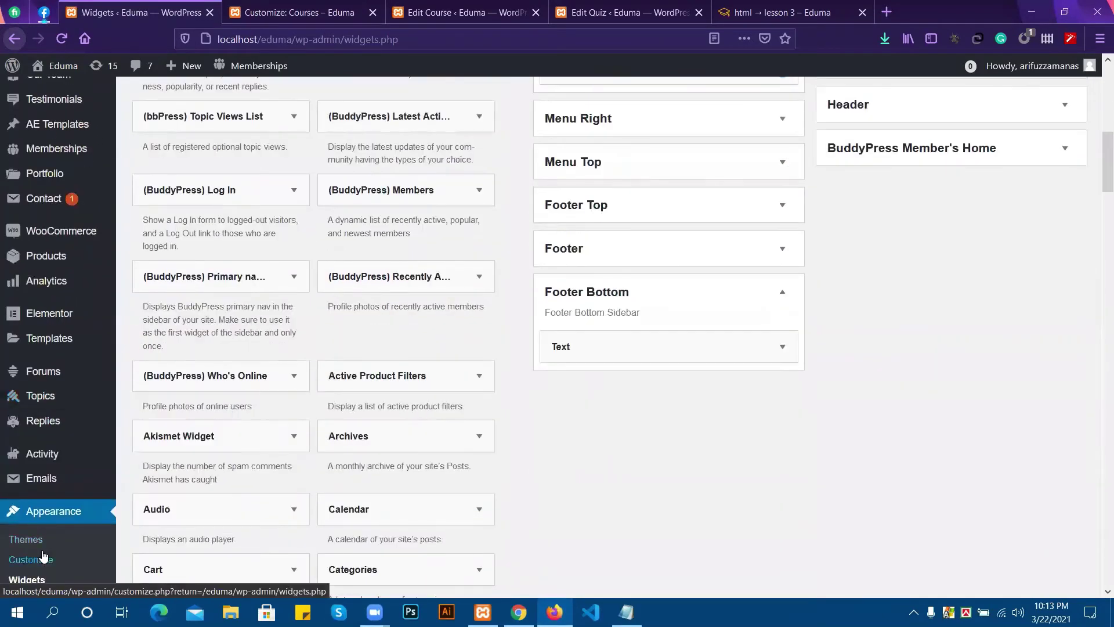
{"action": "scroll", "coordinate": [41, 532], "scroll_direction": "down", "scroll_amount": 5}
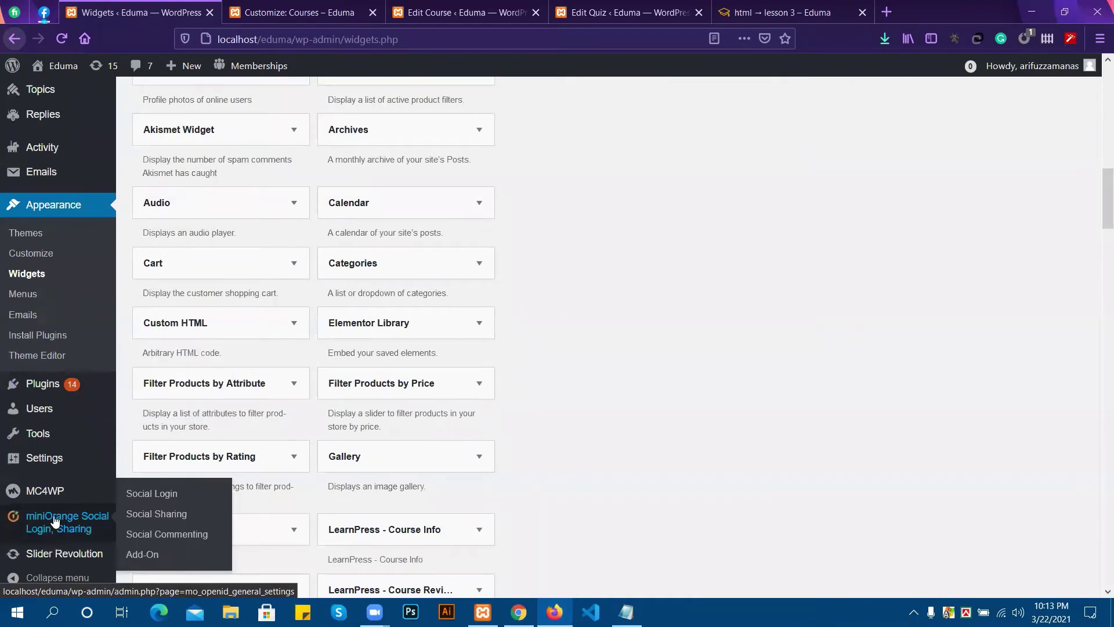
Open Settings > General in a new background tab.
{"action": "mouse_move", "coordinate": [41, 413]}
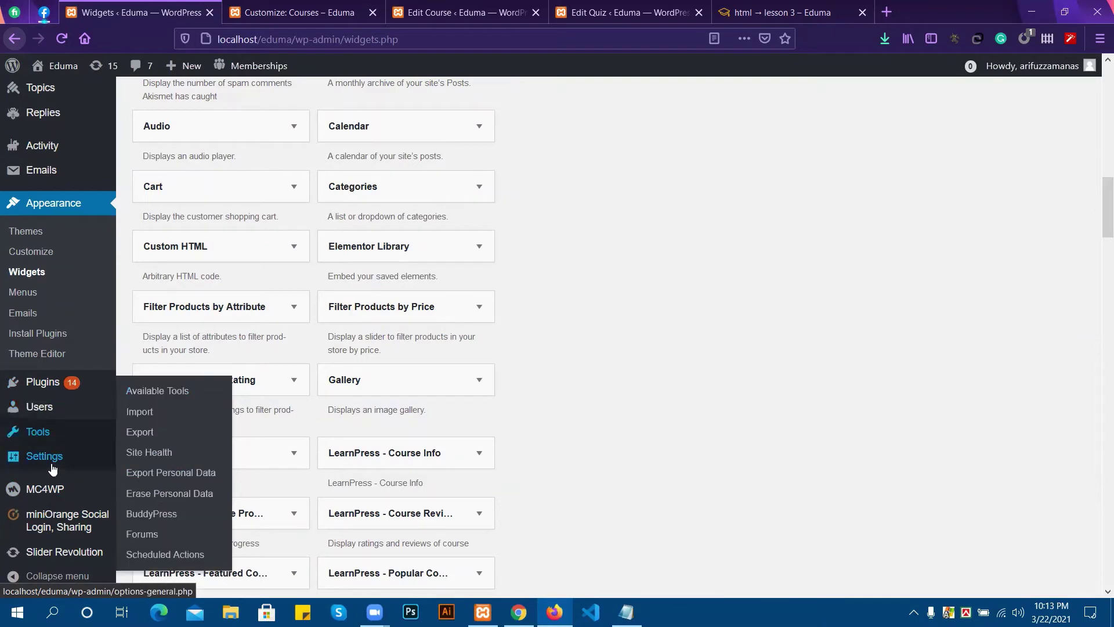
{"action": "mouse_move", "coordinate": [52, 468]}
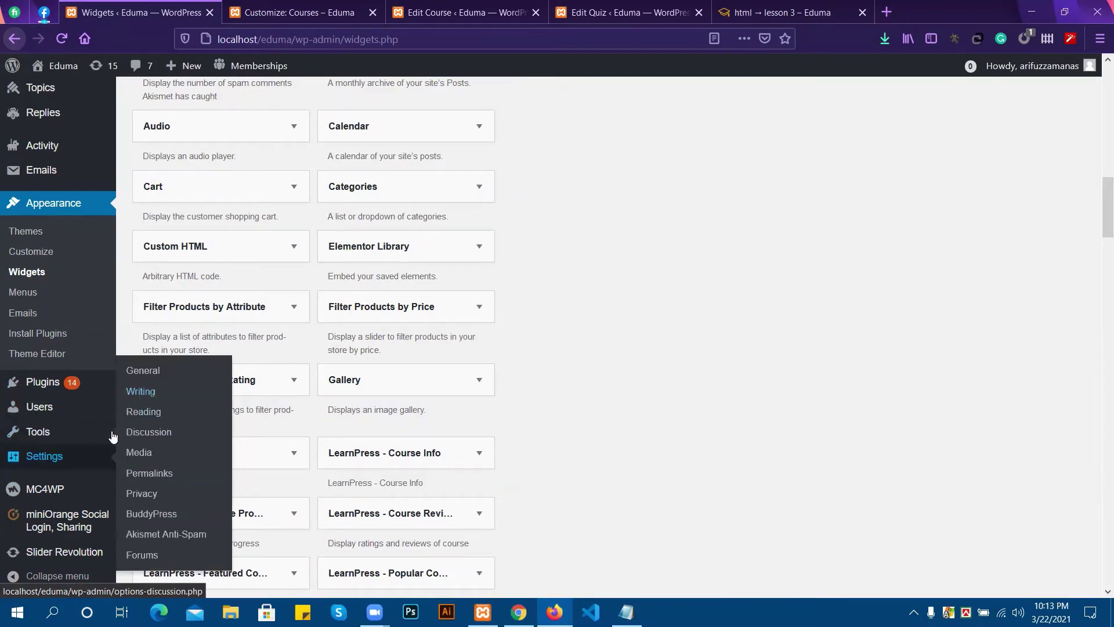
{"action": "right_click", "coordinate": [154, 370]}
{"action": "left_click", "coordinate": [166, 383]}
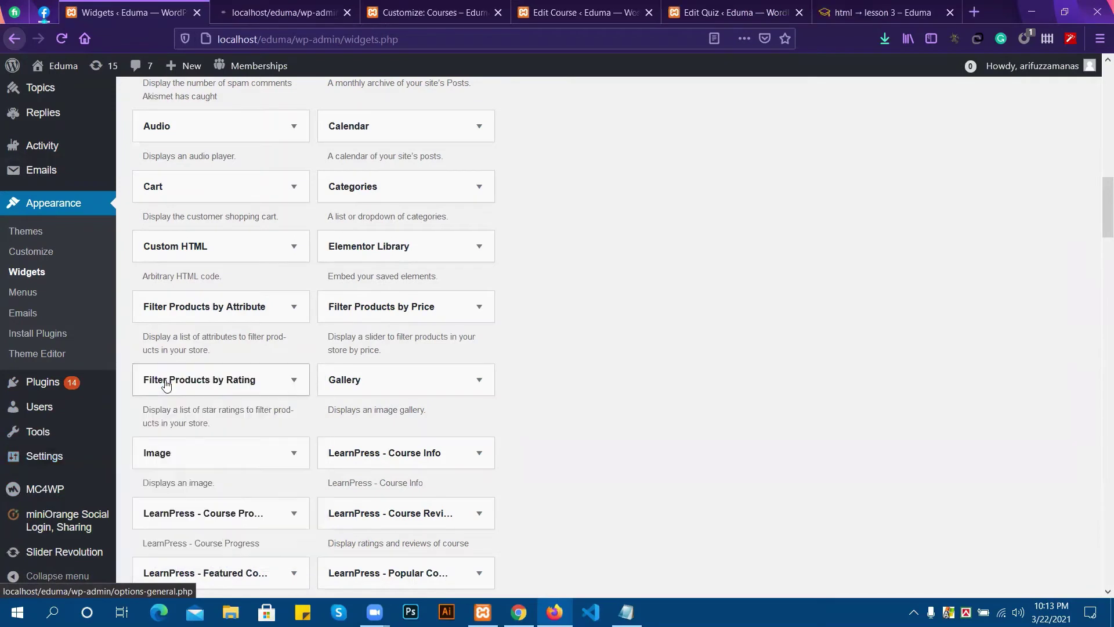
Save the General Settings with 'Anyone can register' ticked, then go back to the Eduma account page.
{"action": "left_click", "coordinate": [262, 12]}
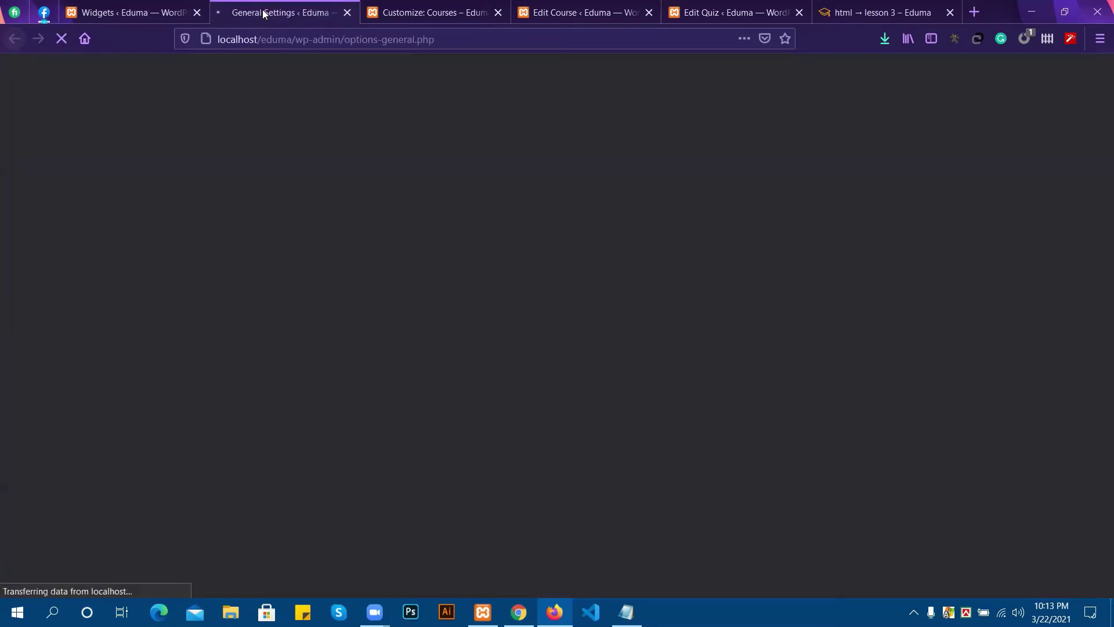
{"action": "scroll", "coordinate": [276, 355], "scroll_direction": "down", "scroll_amount": 5}
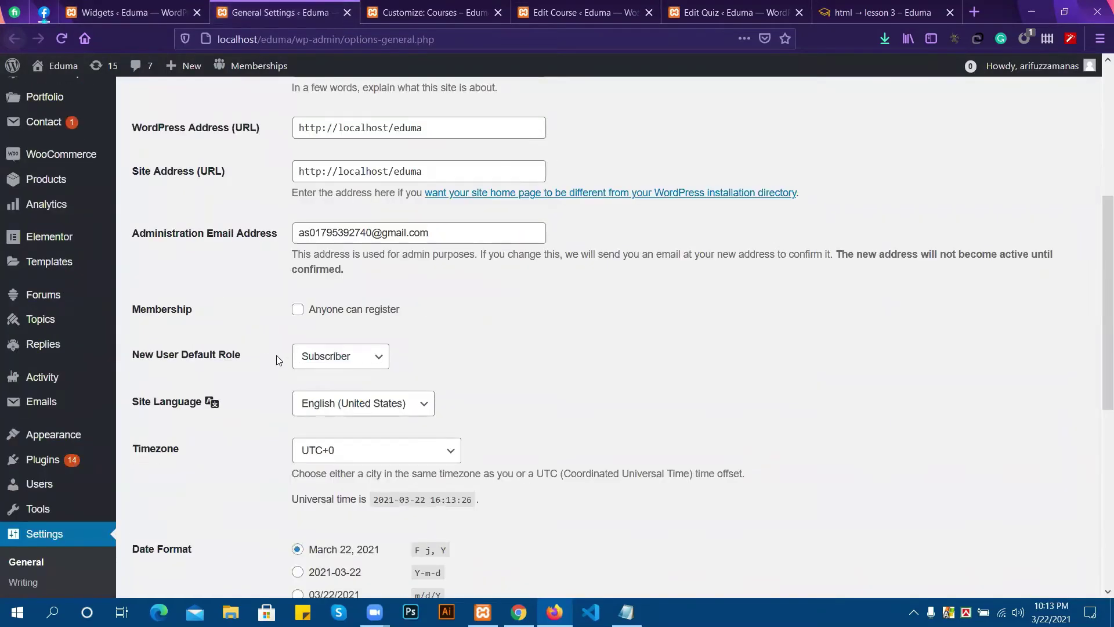
{"action": "scroll", "coordinate": [276, 355], "scroll_direction": "down", "scroll_amount": 3}
{"action": "scroll", "coordinate": [232, 208], "scroll_direction": "up", "scroll_amount": 1}
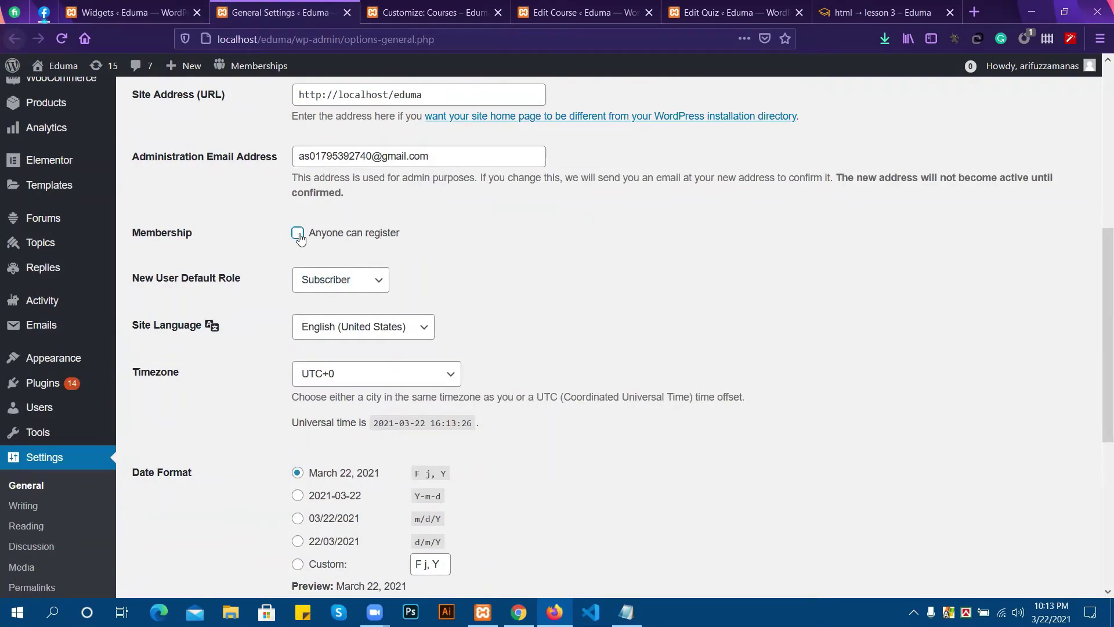
{"action": "scroll", "coordinate": [244, 505], "scroll_direction": "down", "scroll_amount": 5}
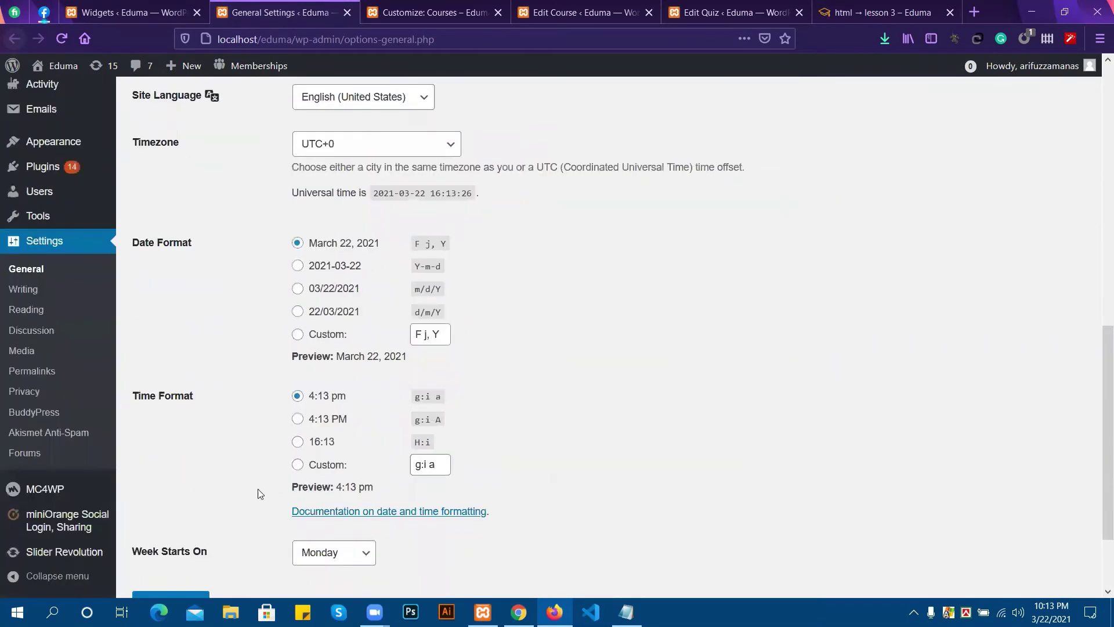
{"action": "left_click", "coordinate": [170, 495]}
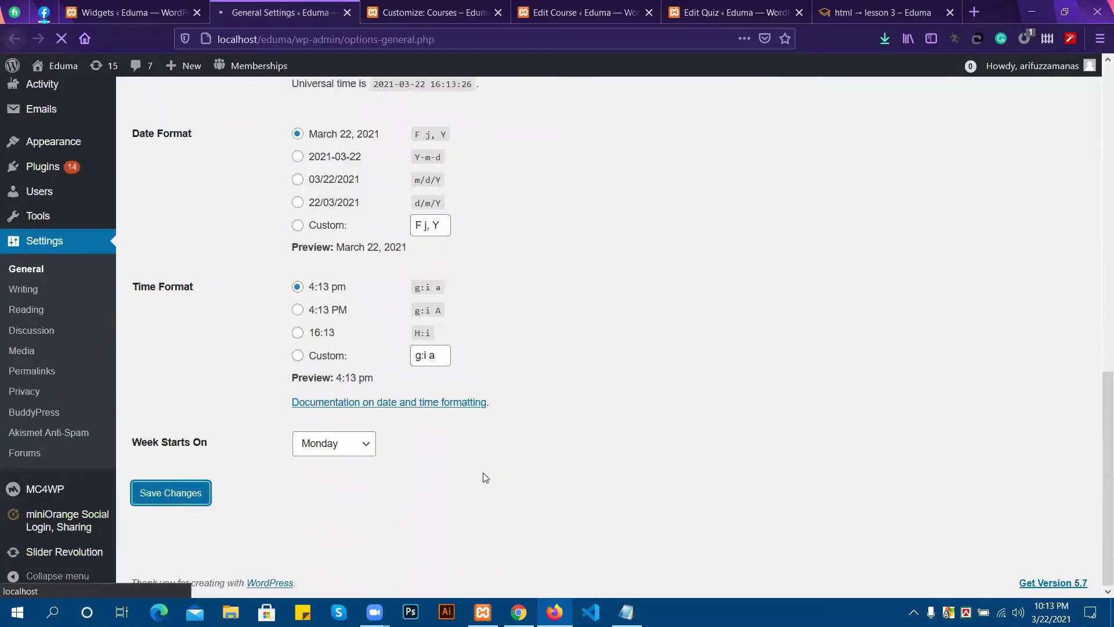
{"action": "scroll", "coordinate": [393, 435], "scroll_direction": "up", "scroll_amount": 3}
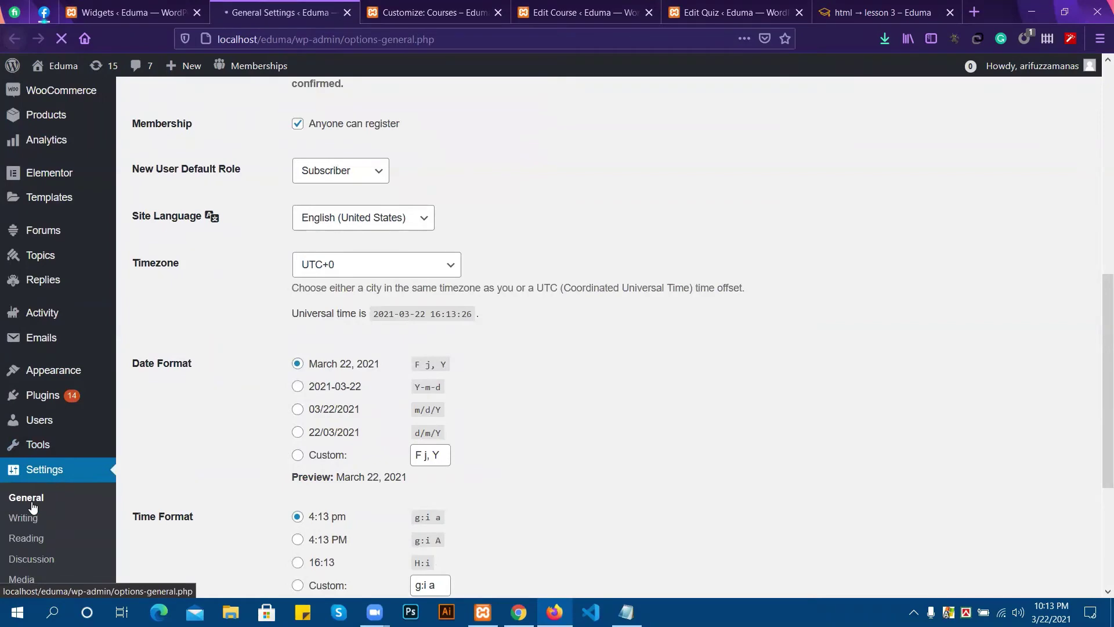
{"action": "scroll", "coordinate": [387, 281], "scroll_direction": "up", "scroll_amount": 2}
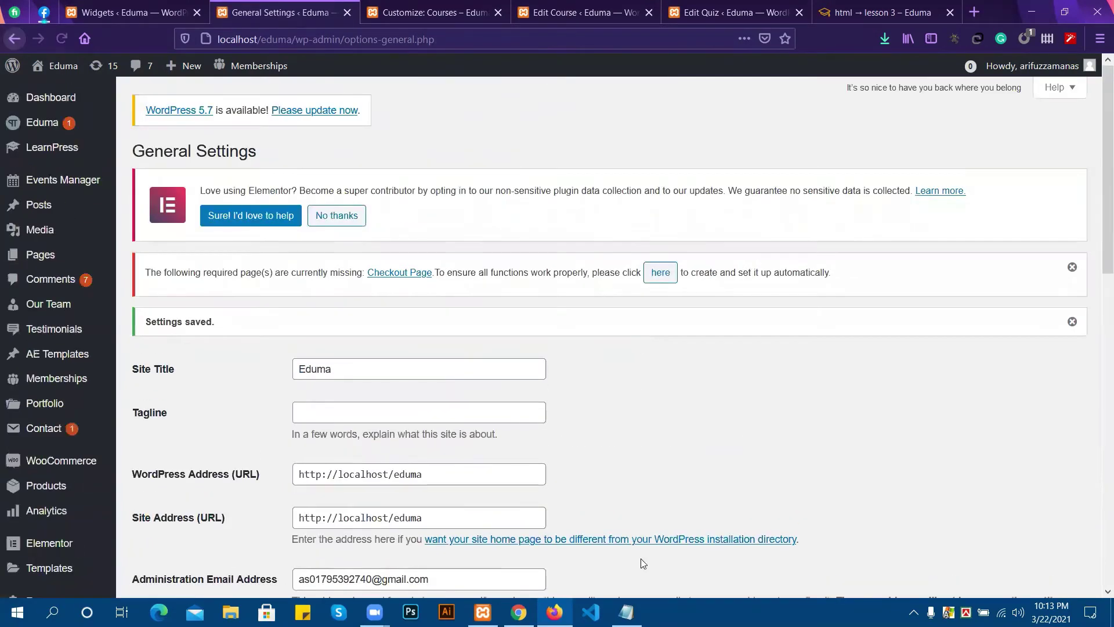
{"action": "left_click", "coordinate": [518, 612]}
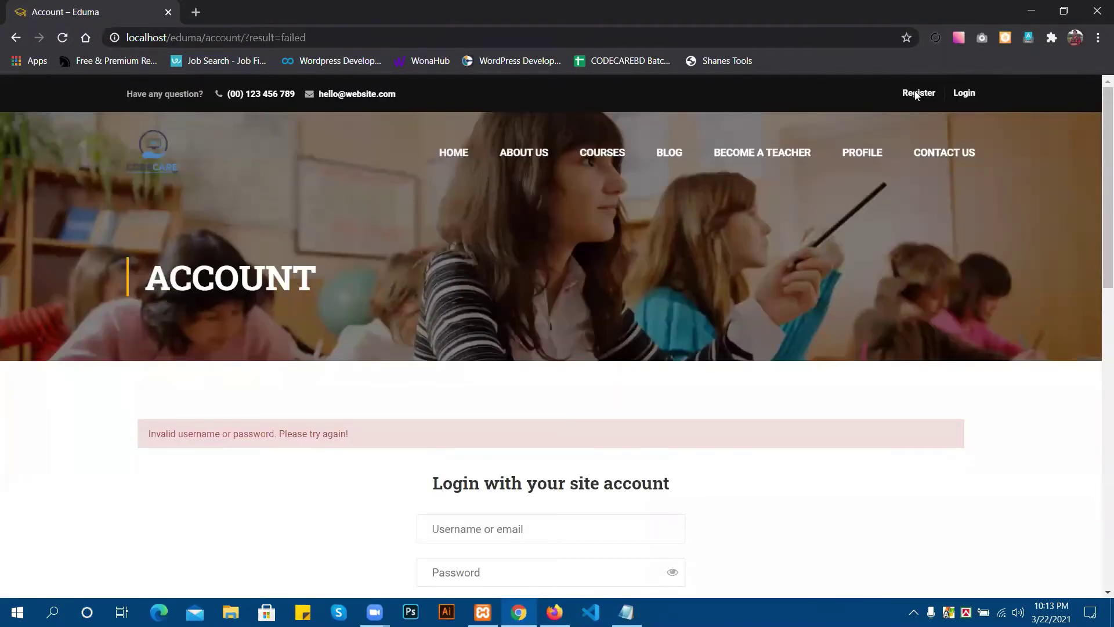
Fill the Register form with the new account's username, e-mail and password and sign up.
{"action": "left_click", "coordinate": [916, 94]}
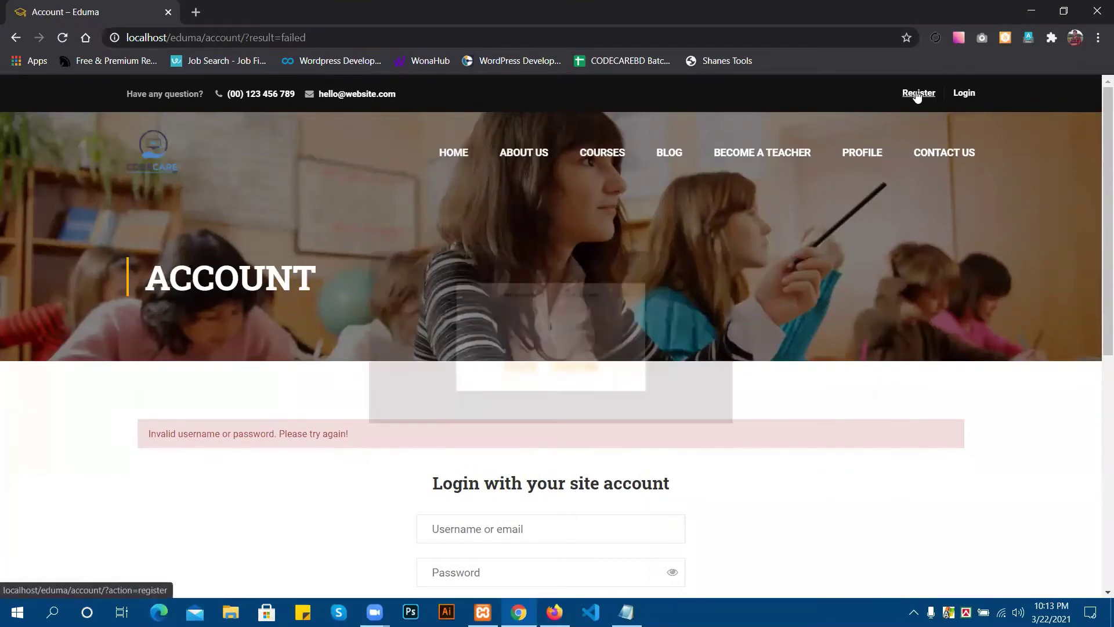
{"action": "left_click", "coordinate": [504, 259]}
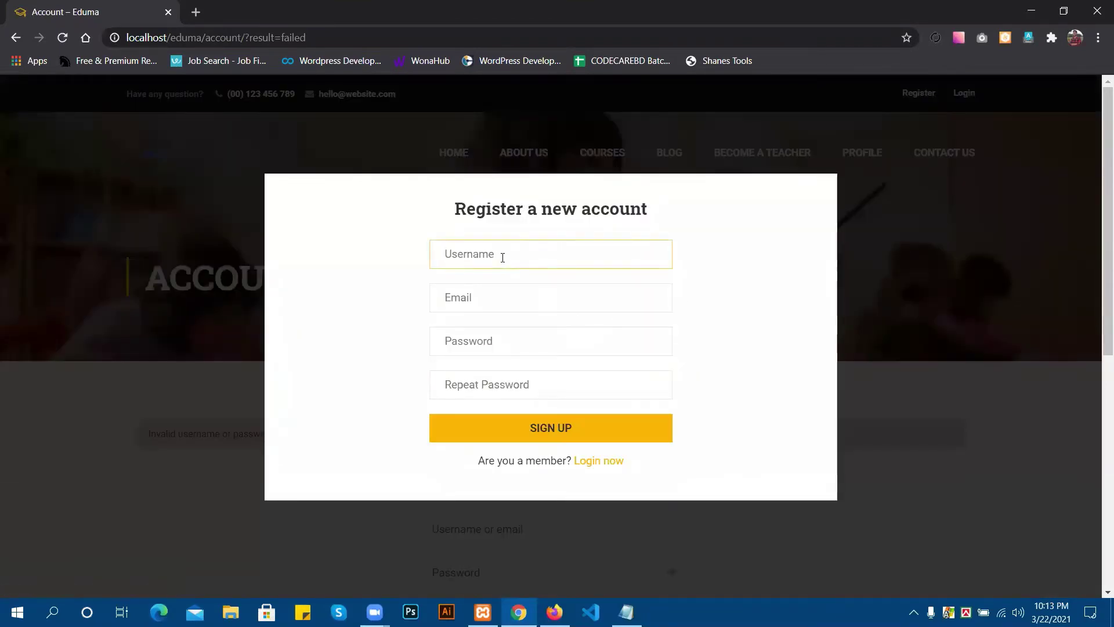
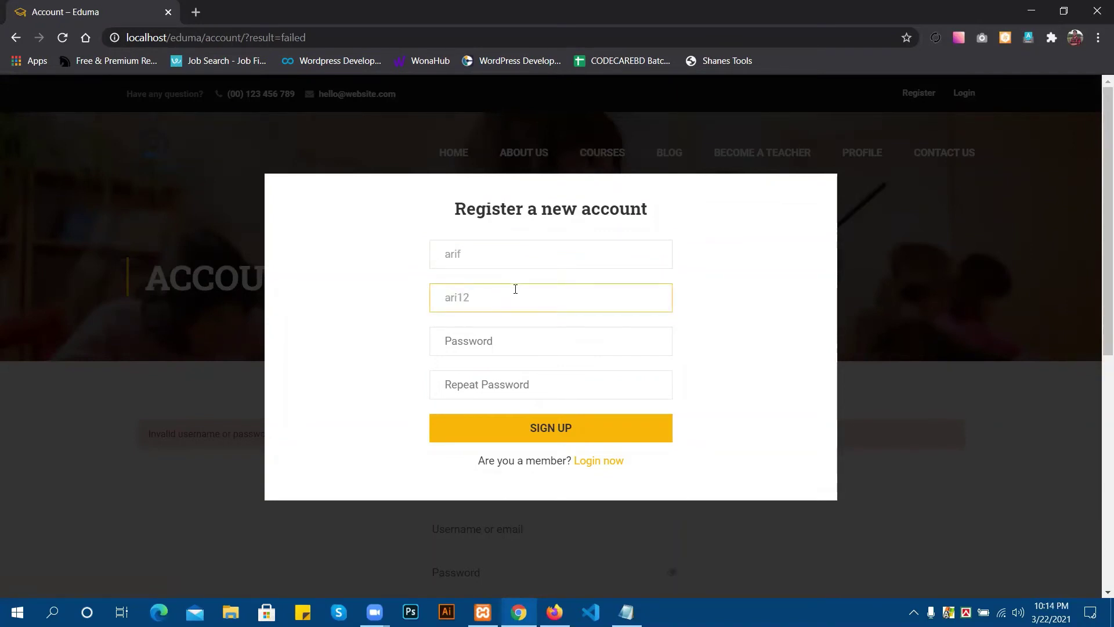
{"action": "left_click", "coordinate": [529, 344]}
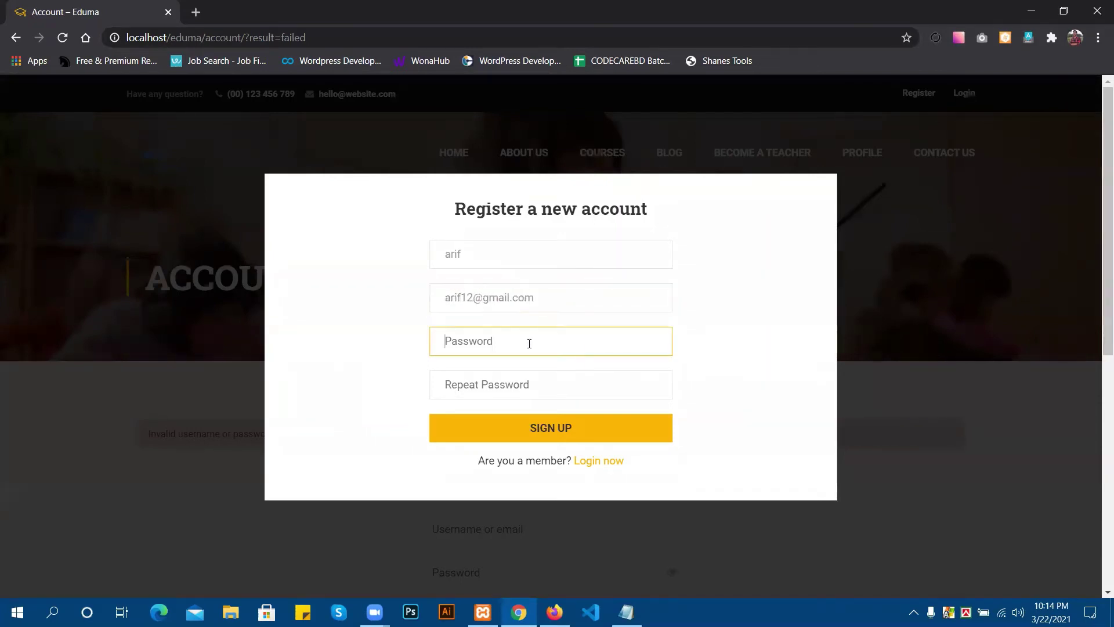
{"action": "type", "text": "1234"}
{"action": "left_click", "coordinate": [476, 382]}
{"action": "type", "text": "1"}
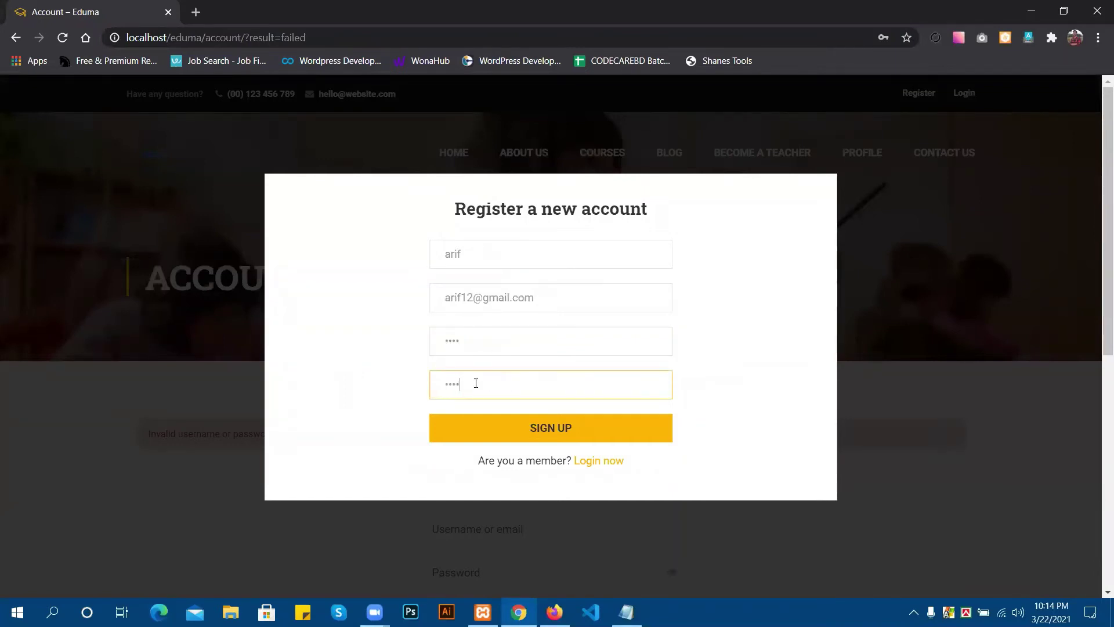
{"action": "type", "text": "234"}
{"action": "left_click", "coordinate": [497, 422]}
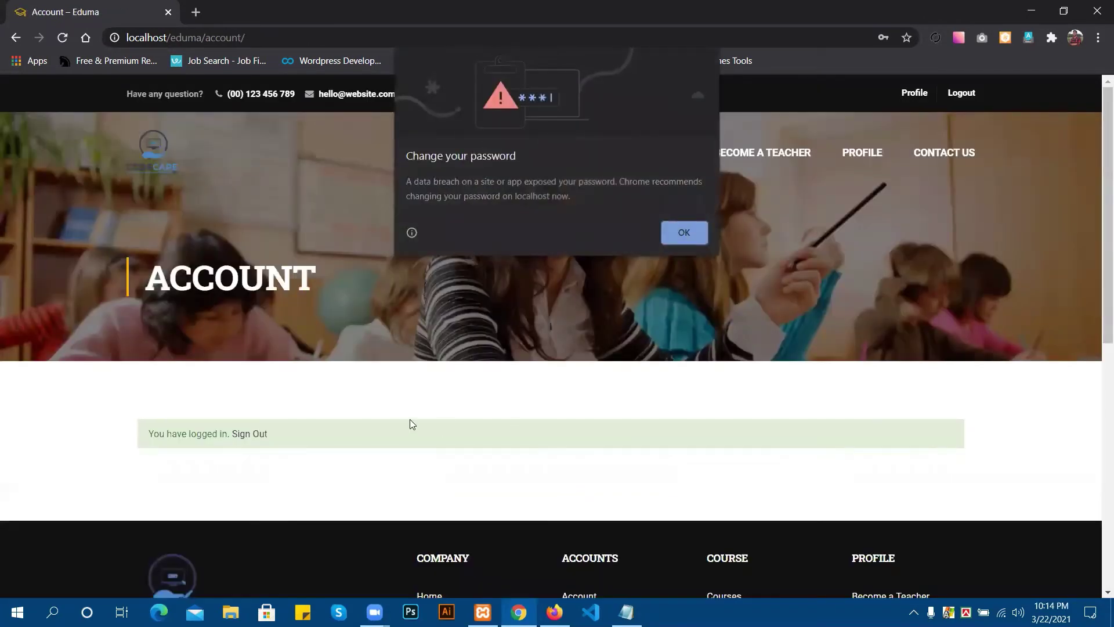
Dismiss the browser's password warning and return to the html lesson 3 page.
{"action": "left_click", "coordinate": [682, 232]}
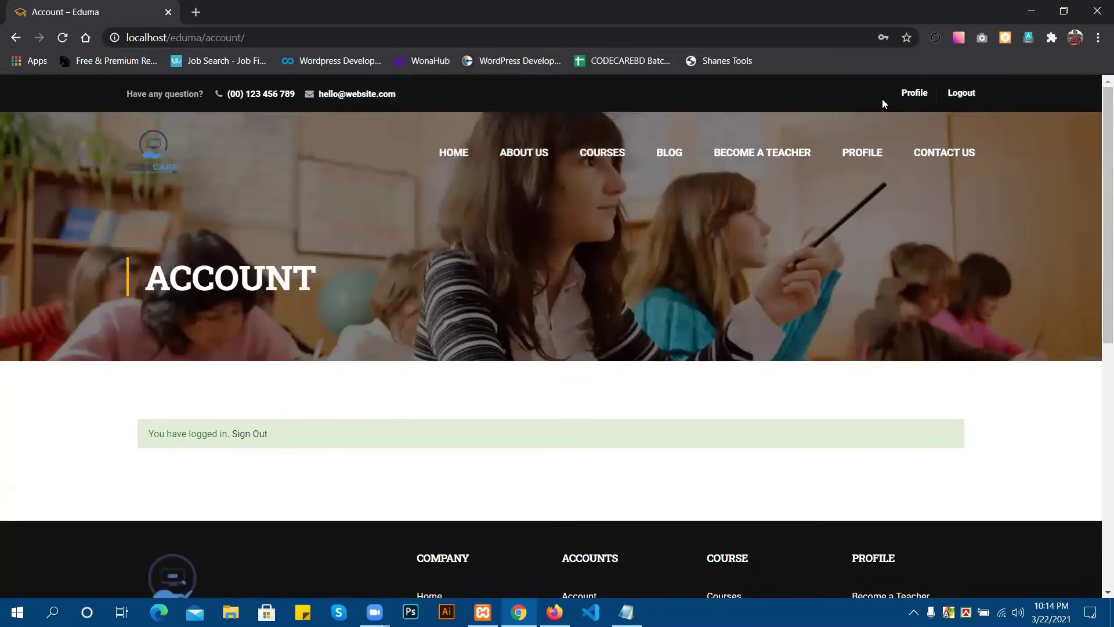
{"action": "left_click", "coordinate": [15, 37]}
{"action": "left_click", "coordinate": [15, 37]}
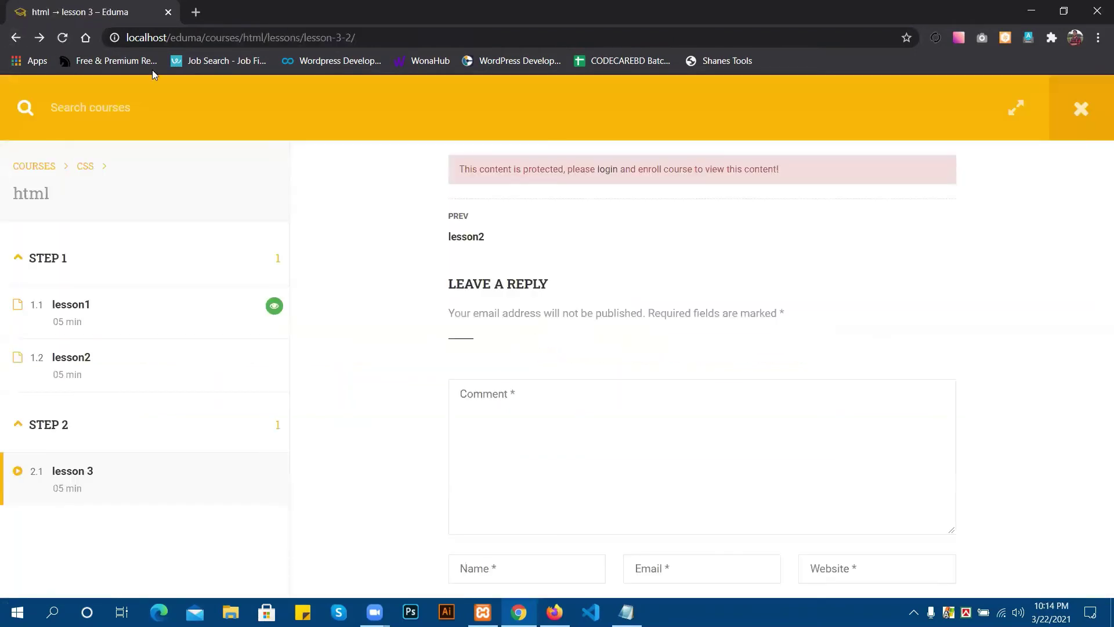
Reload the lesson page and enroll the new learner in the html course.
{"action": "left_click", "coordinate": [63, 38]}
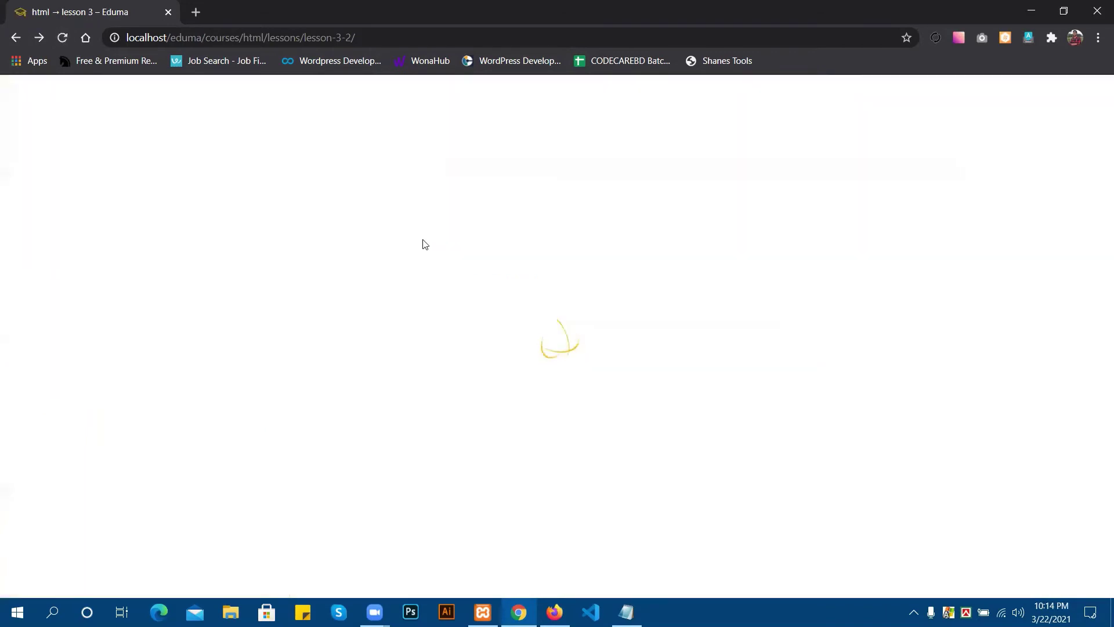
{"action": "left_click", "coordinate": [533, 193]}
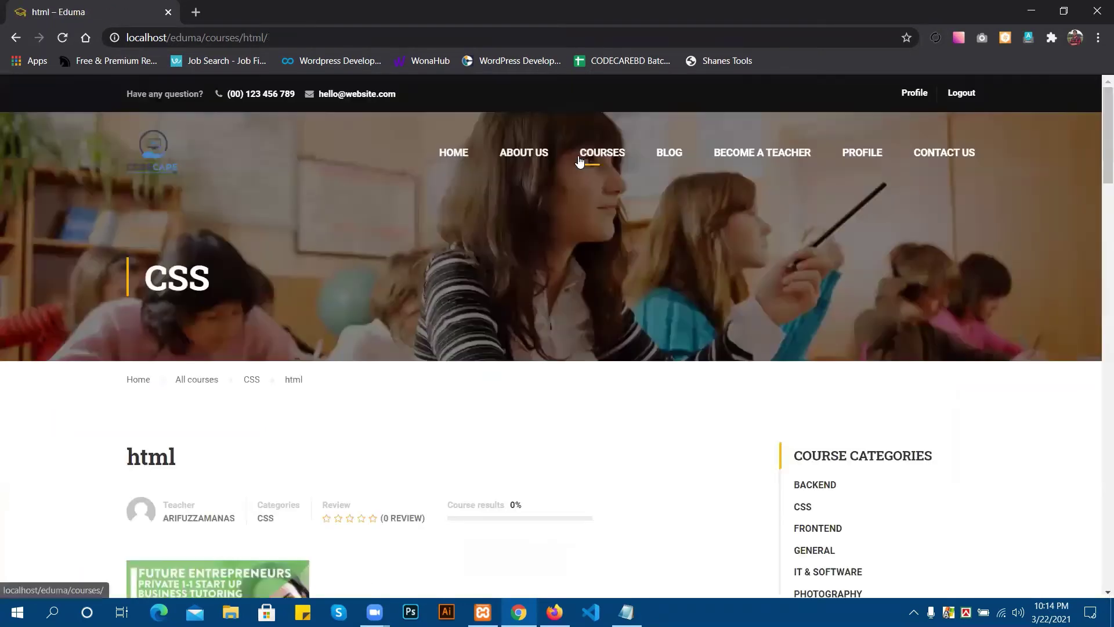
{"action": "scroll", "coordinate": [573, 206], "scroll_direction": "down", "scroll_amount": 10}
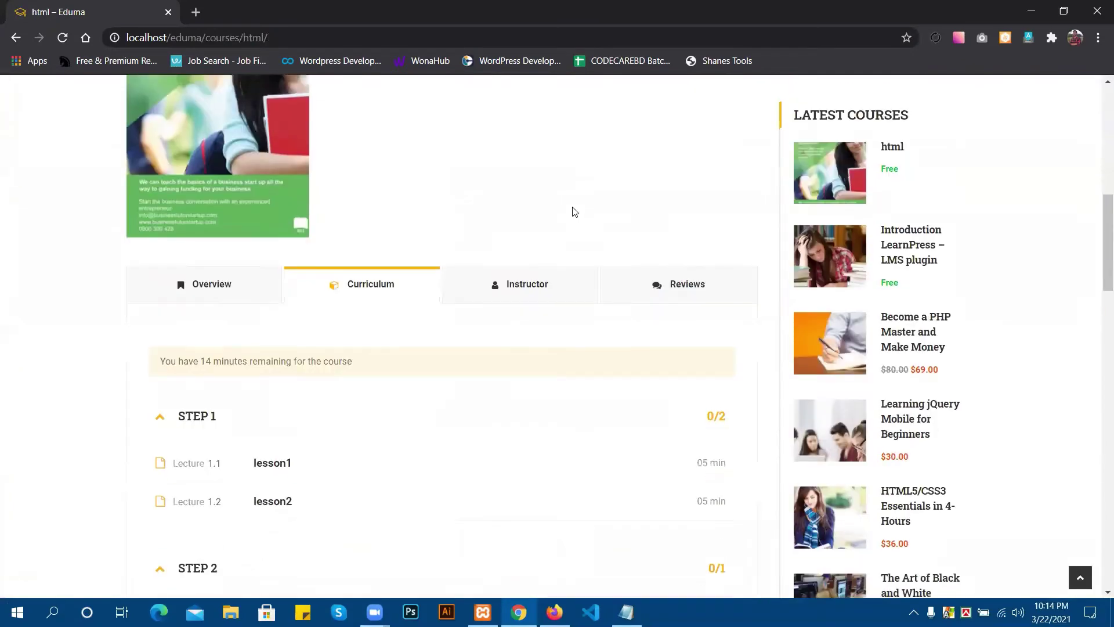
{"action": "scroll", "coordinate": [415, 309], "scroll_direction": "down", "scroll_amount": 2}
Mark lesson1, lesson2 and lesson 3 of the html course as complete.
{"action": "left_click", "coordinate": [271, 374]}
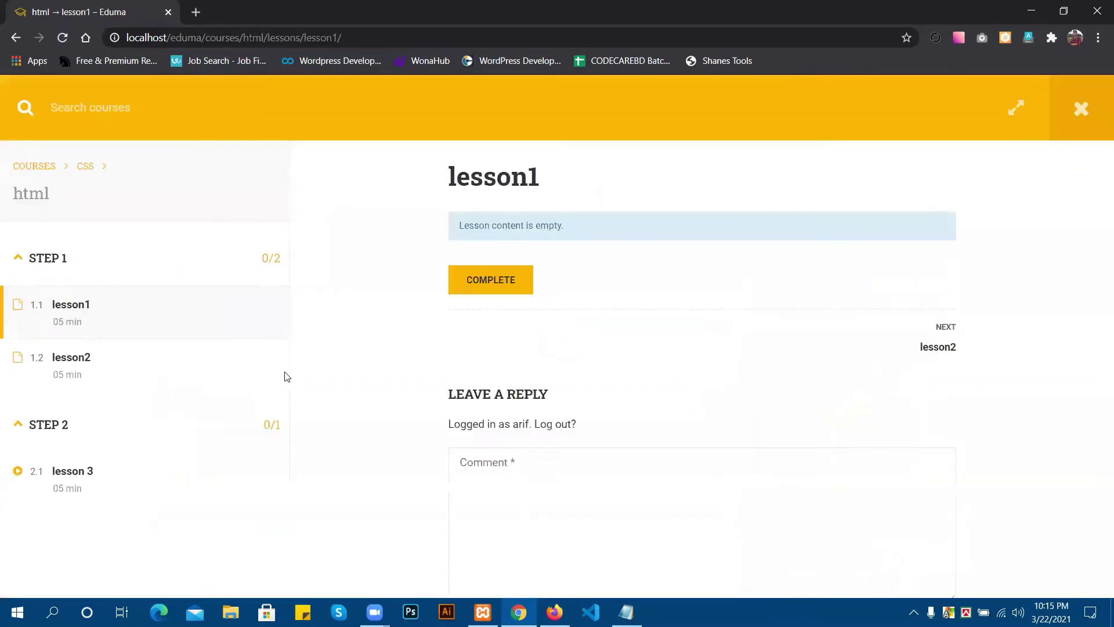
{"action": "left_click", "coordinate": [497, 281]}
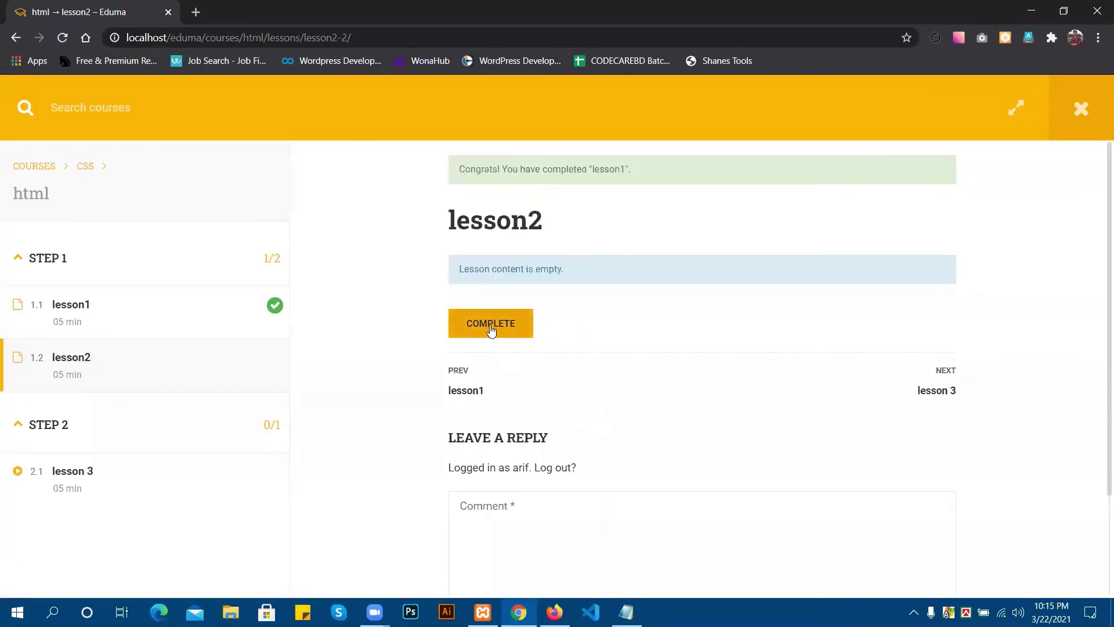
{"action": "left_click", "coordinate": [490, 327]}
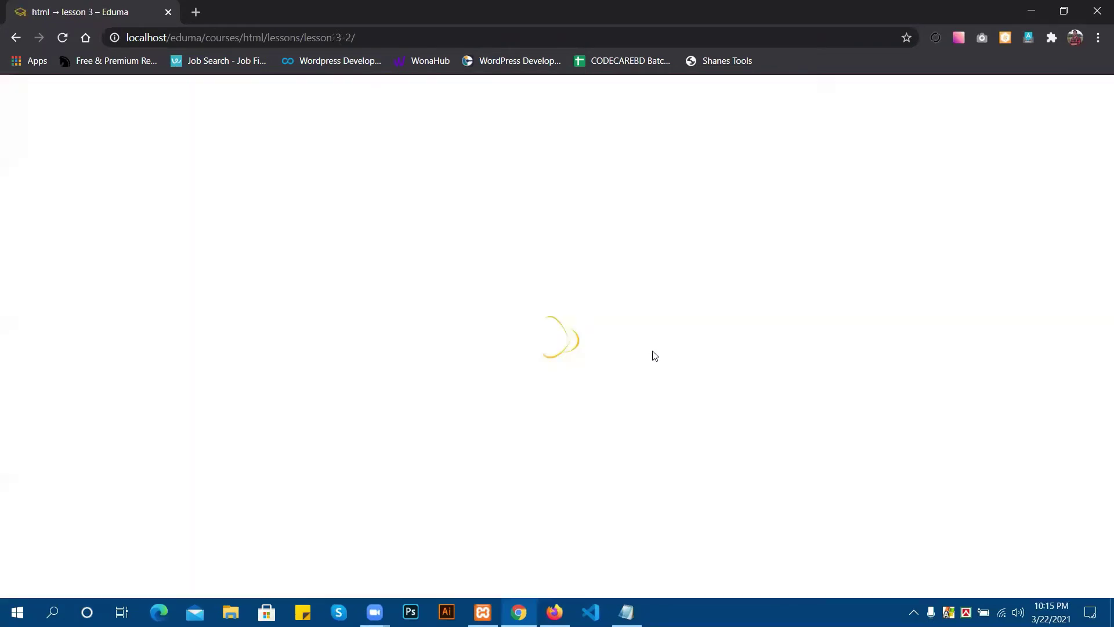
{"action": "left_click", "coordinate": [487, 322]}
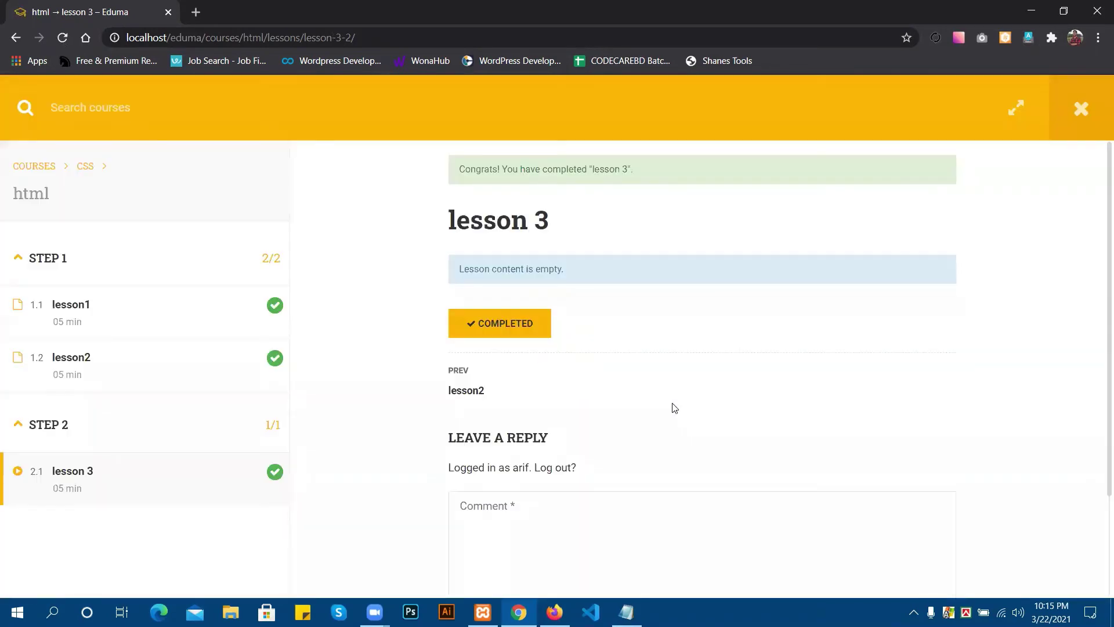
{"action": "left_click", "coordinate": [529, 322]}
{"action": "scroll", "coordinate": [625, 324], "scroll_direction": "down", "scroll_amount": 2}
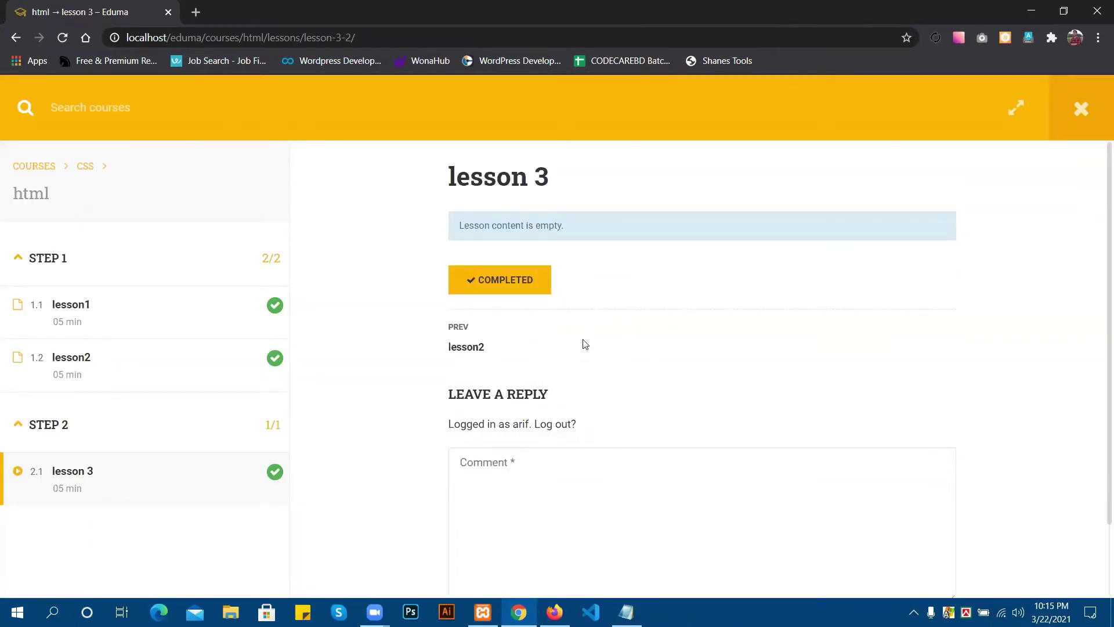
{"action": "scroll", "coordinate": [510, 345], "scroll_direction": "down", "scroll_amount": 2}
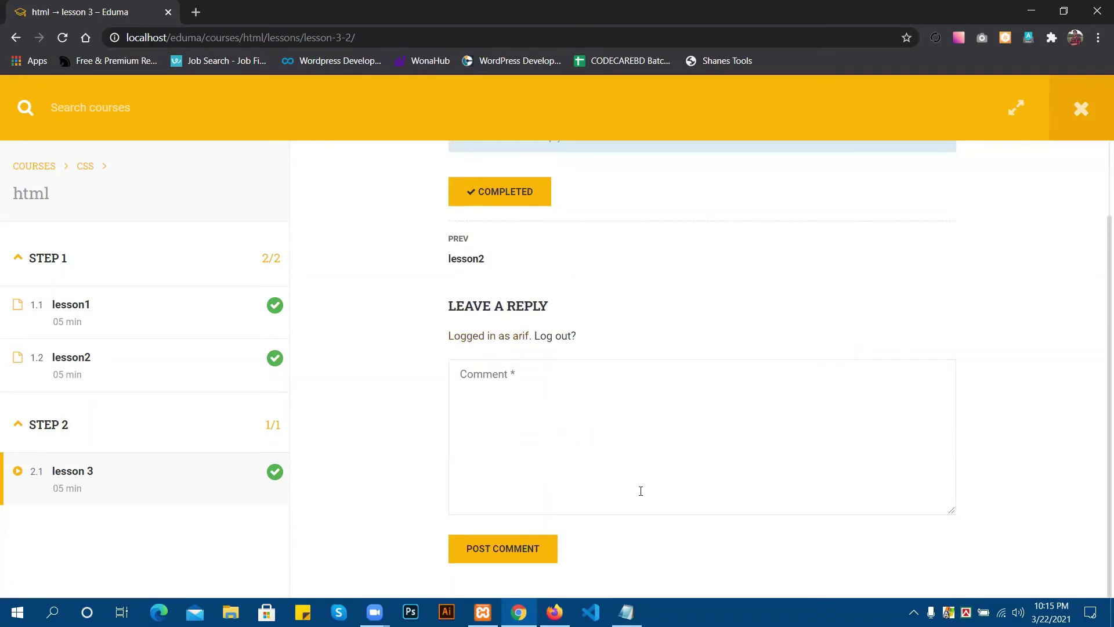
{"action": "scroll", "coordinate": [639, 491], "scroll_direction": "up", "scroll_amount": 2}
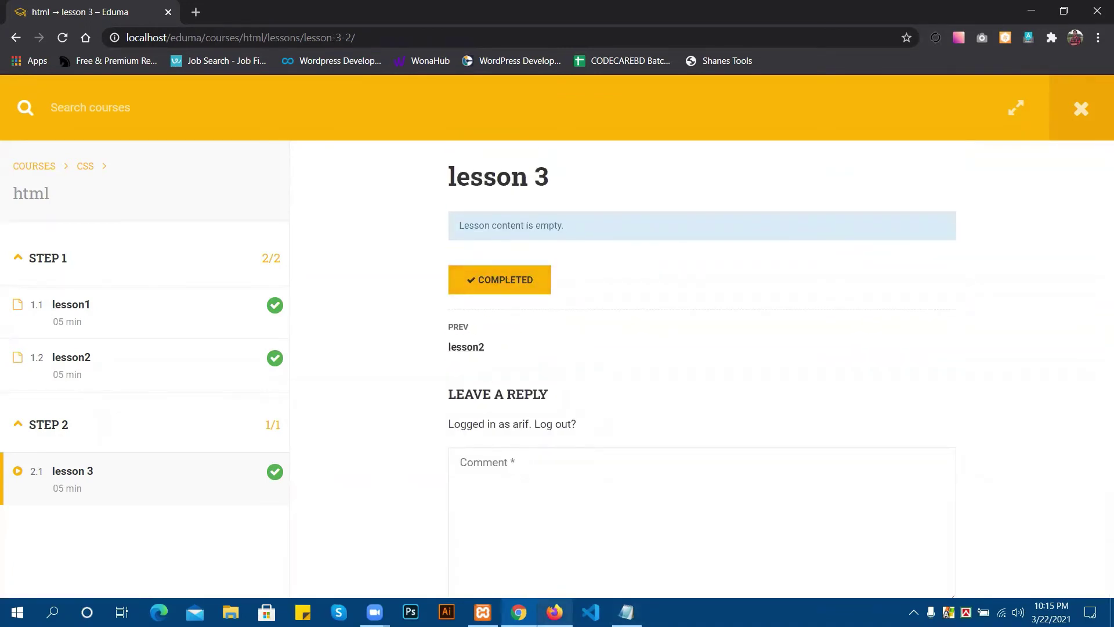
{"action": "left_click", "coordinate": [554, 612]}
Find the html course's Edit Course tab among the admin tabs and show its Assessment settings.
{"action": "left_click", "coordinate": [477, 8]}
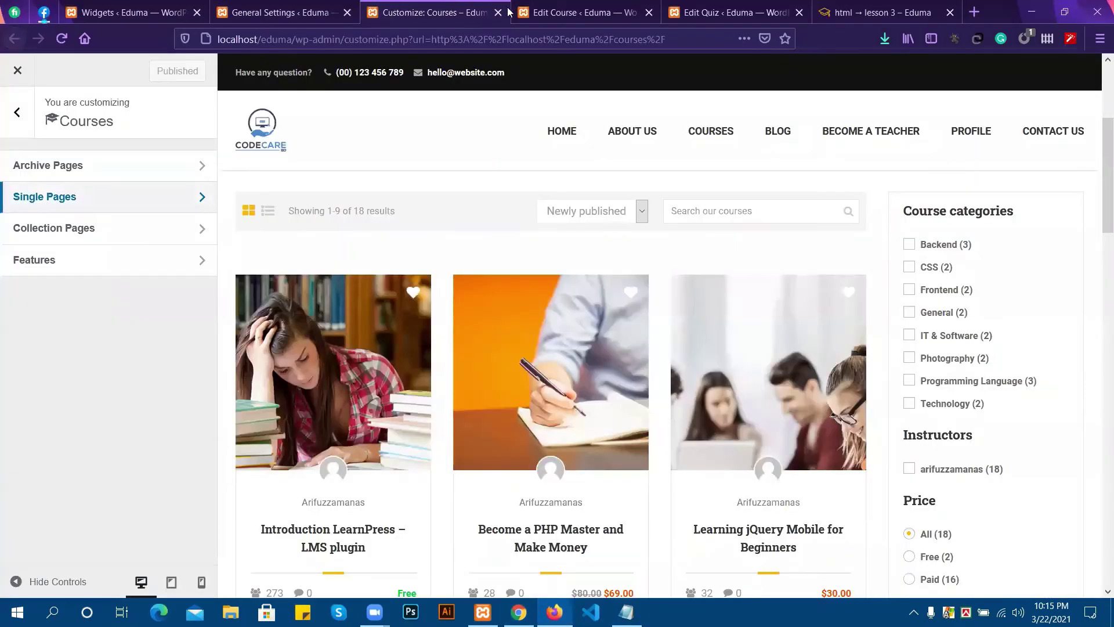
{"action": "left_click", "coordinate": [520, 12]}
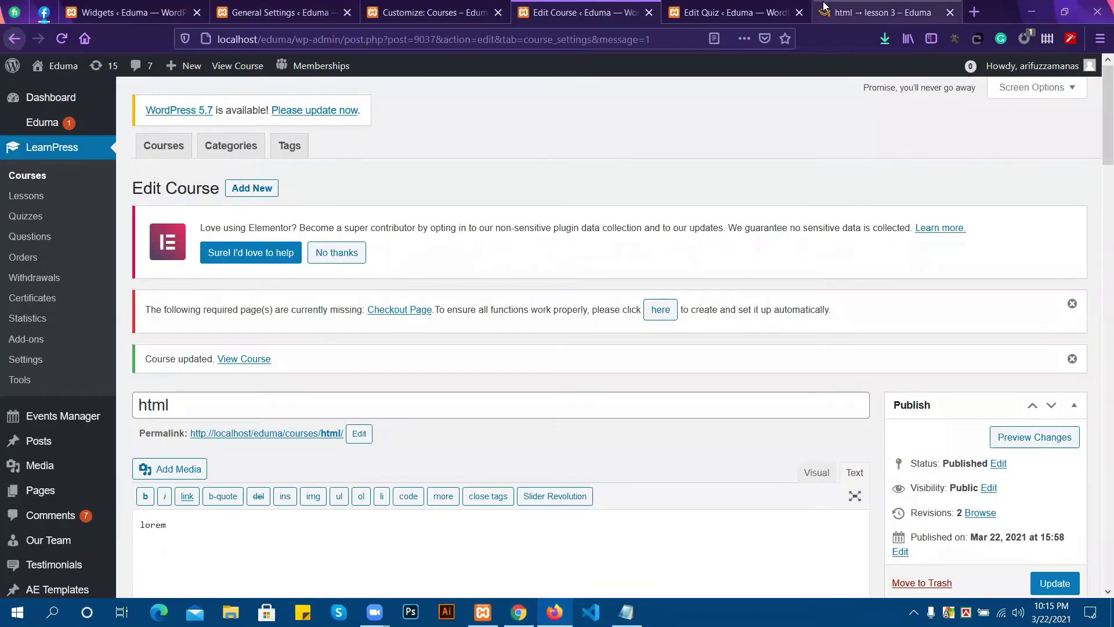
{"action": "left_click", "coordinate": [737, 12]}
{"action": "scroll", "coordinate": [555, 304], "scroll_direction": "down", "scroll_amount": 13}
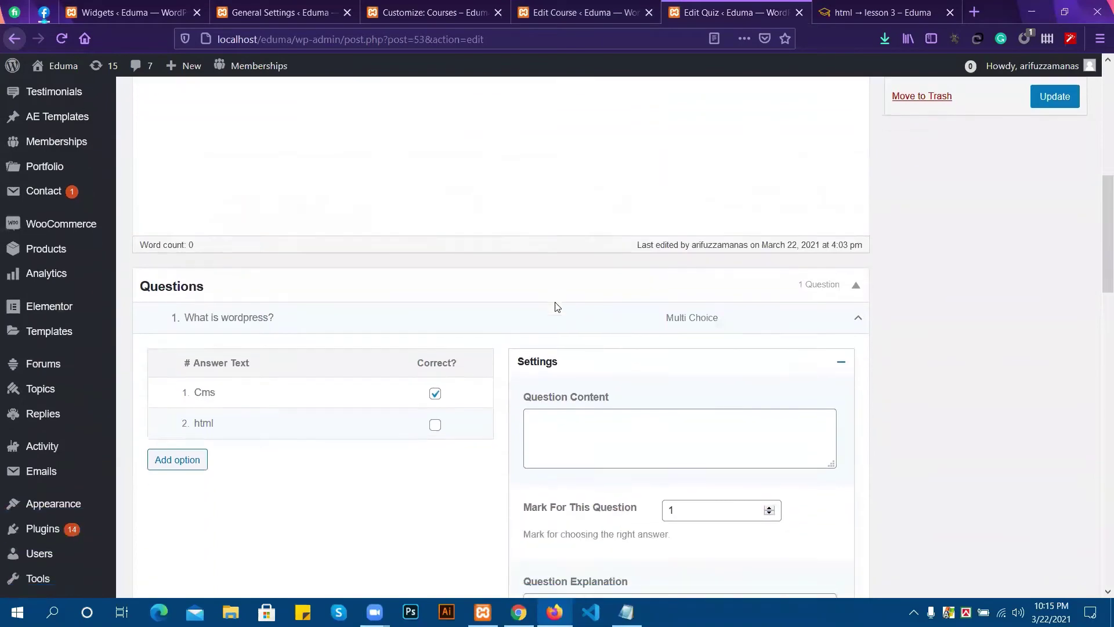
{"action": "scroll", "coordinate": [380, 309], "scroll_direction": "up", "scroll_amount": 5}
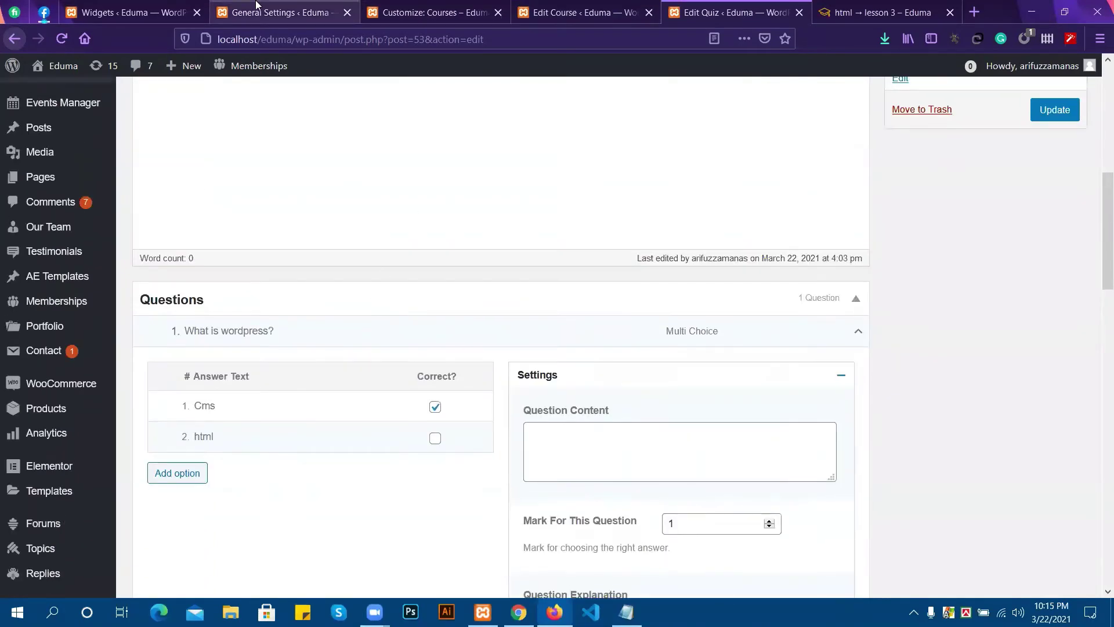
{"action": "left_click", "coordinate": [250, 17]}
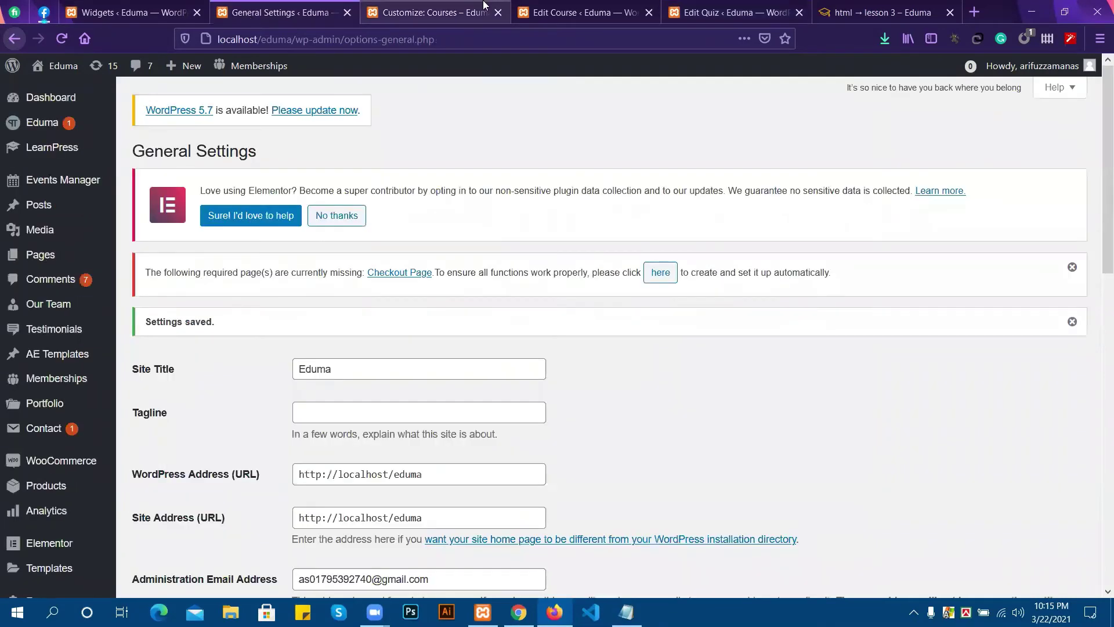
{"action": "left_click", "coordinate": [433, 13]}
{"action": "left_click", "coordinate": [730, 6]}
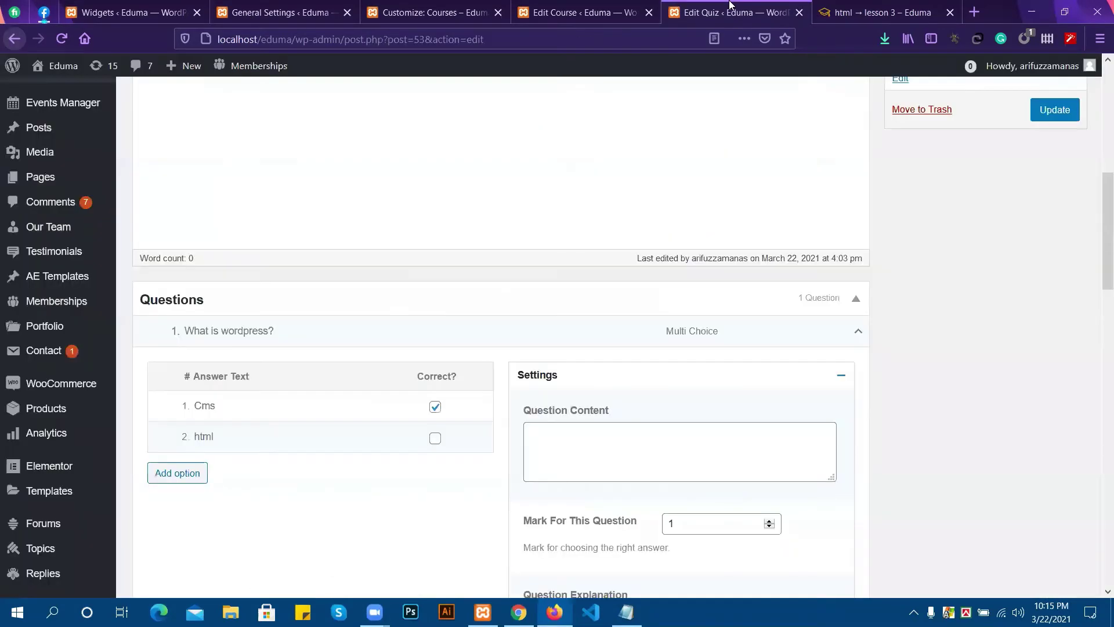
{"action": "left_click", "coordinate": [611, 7]}
{"action": "scroll", "coordinate": [646, 237], "scroll_direction": "down", "scroll_amount": 15}
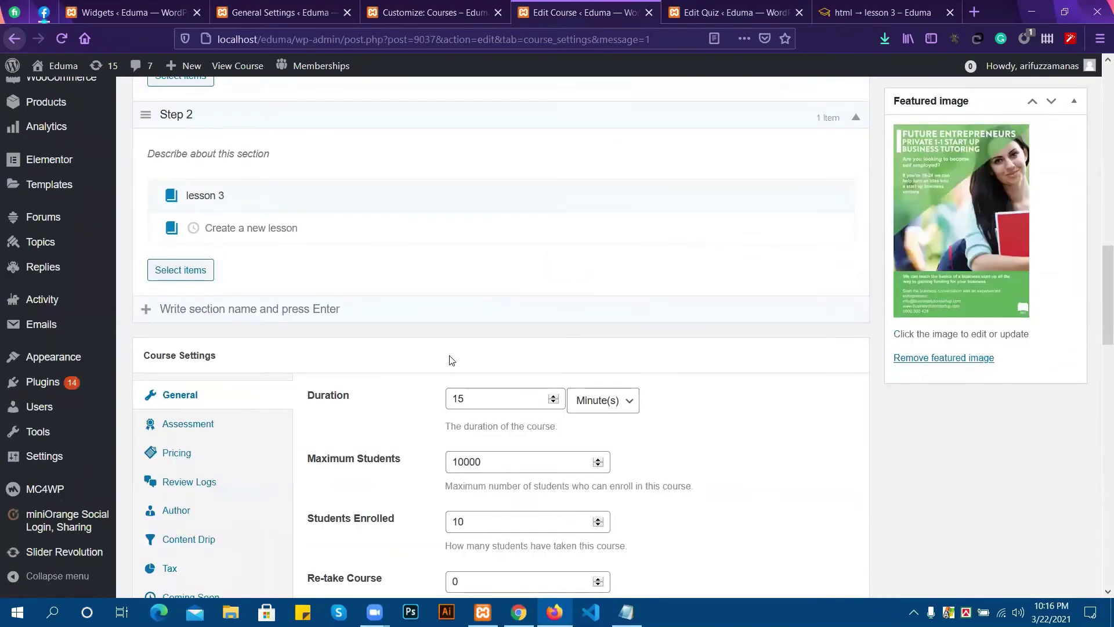
{"action": "scroll", "coordinate": [524, 372], "scroll_direction": "down", "scroll_amount": 2}
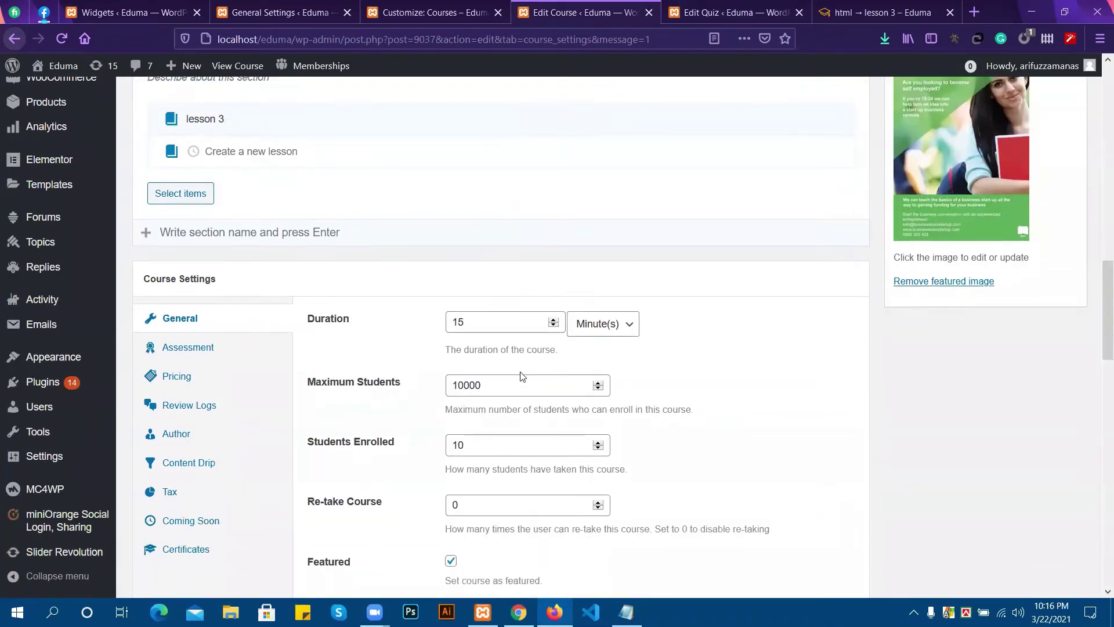
{"action": "left_click", "coordinate": [209, 347]}
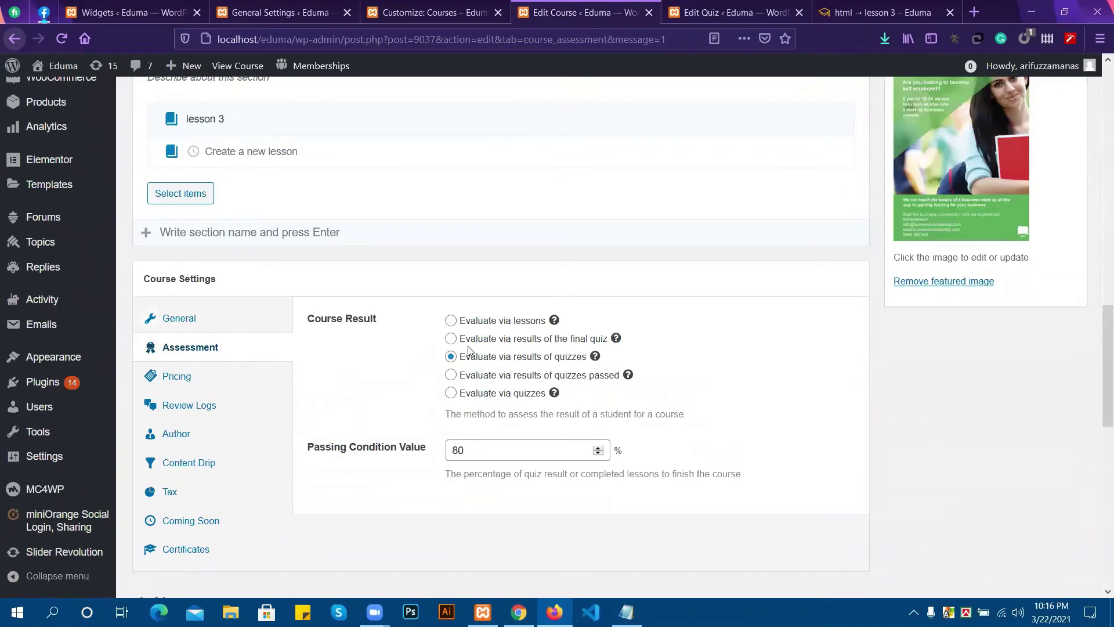
Set the html course result to 'Evaluate via results of quizzes' and update the course.
{"action": "mouse_move", "coordinate": [595, 355]}
{"action": "left_click", "coordinate": [452, 340]}
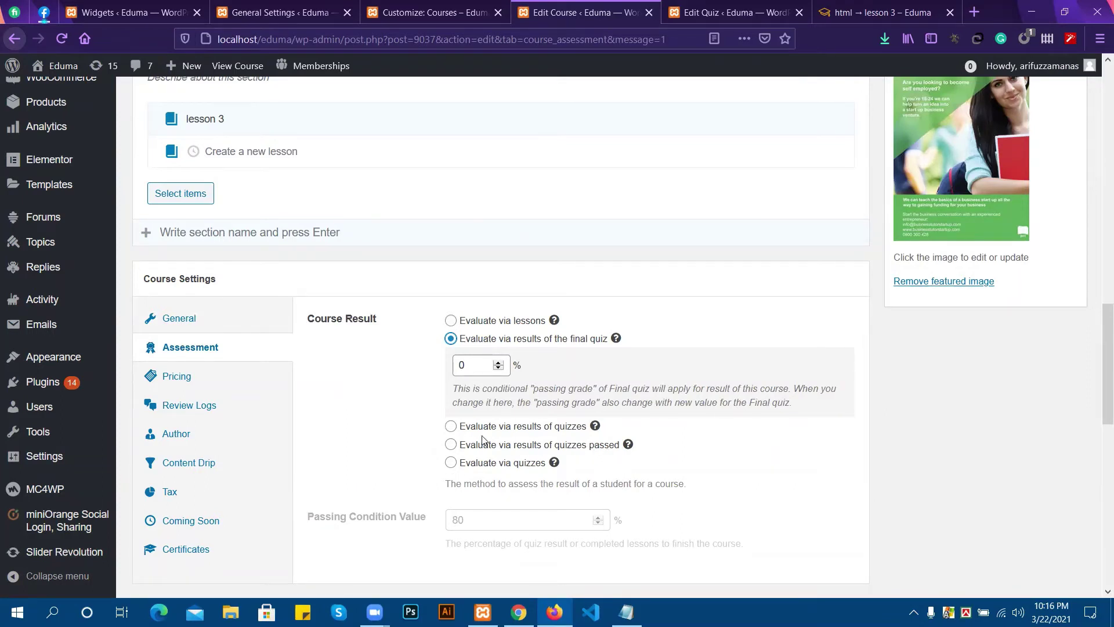
{"action": "left_click", "coordinate": [451, 444]}
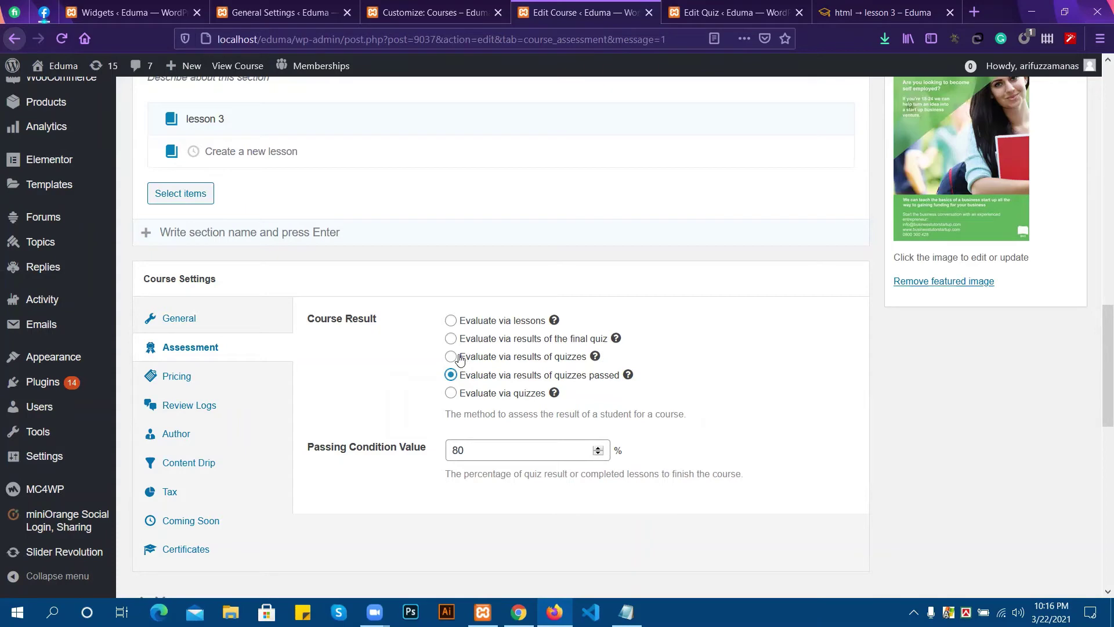
{"action": "left_click", "coordinate": [459, 358]}
{"action": "scroll", "coordinate": [984, 257], "scroll_direction": "up", "scroll_amount": 5}
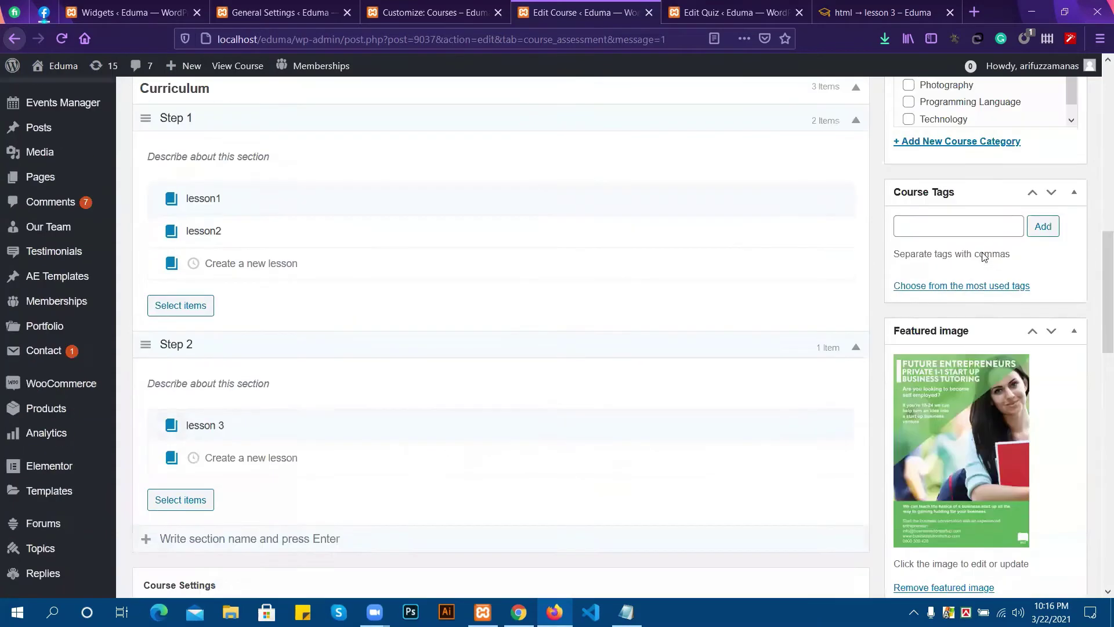
{"action": "scroll", "coordinate": [1009, 194], "scroll_direction": "up", "scroll_amount": 5}
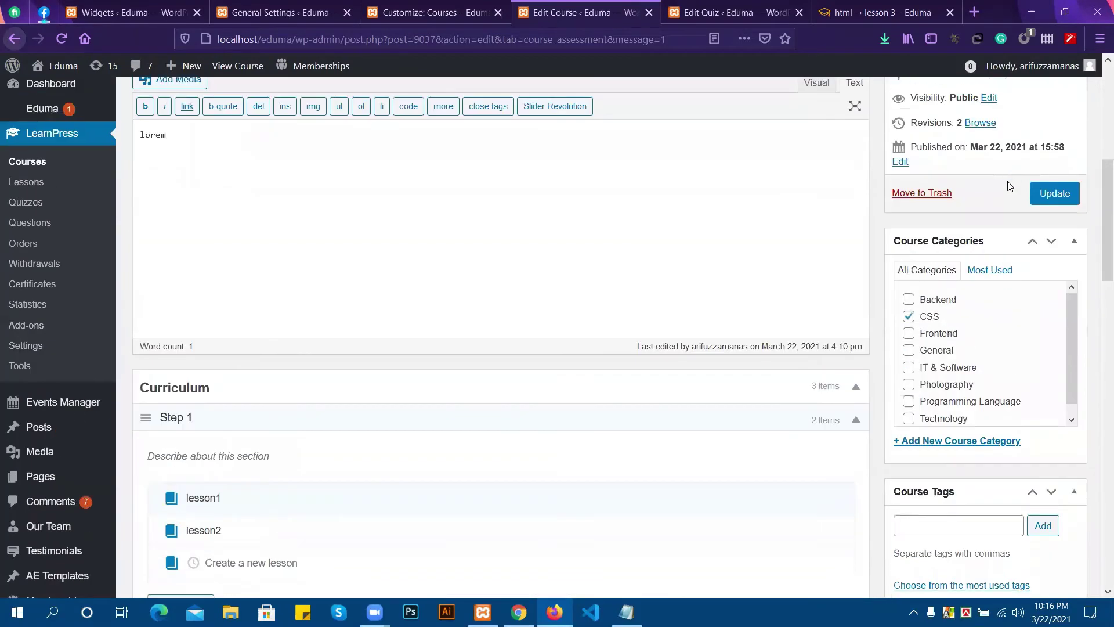
{"action": "left_click", "coordinate": [1050, 202]}
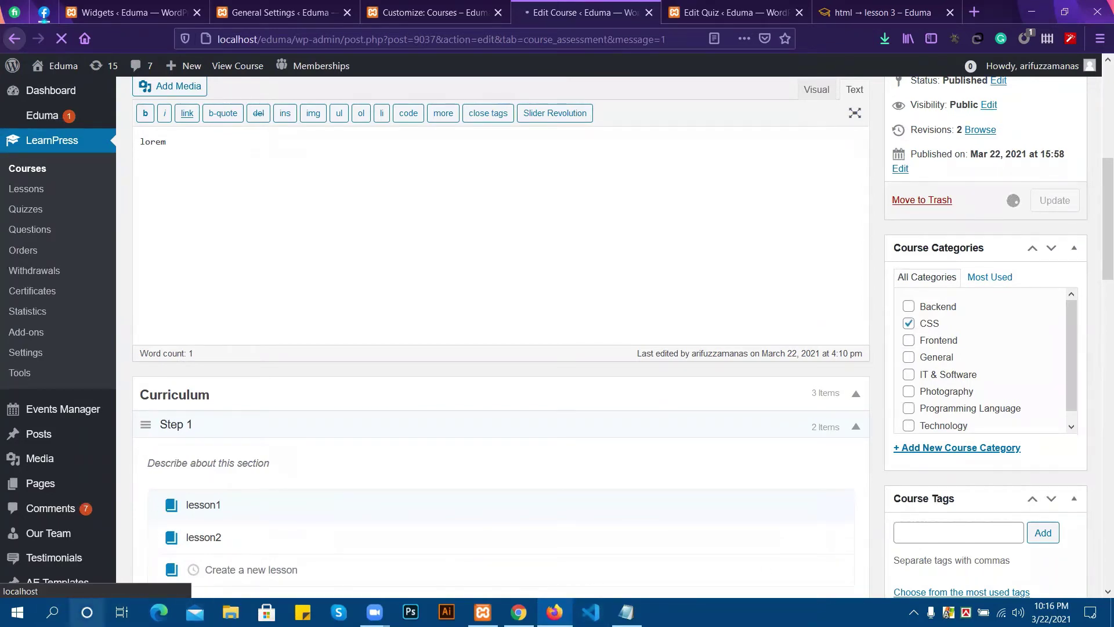
Close the Cortana assistant panel that was opened by mistake.
{"action": "left_click", "coordinate": [87, 612]}
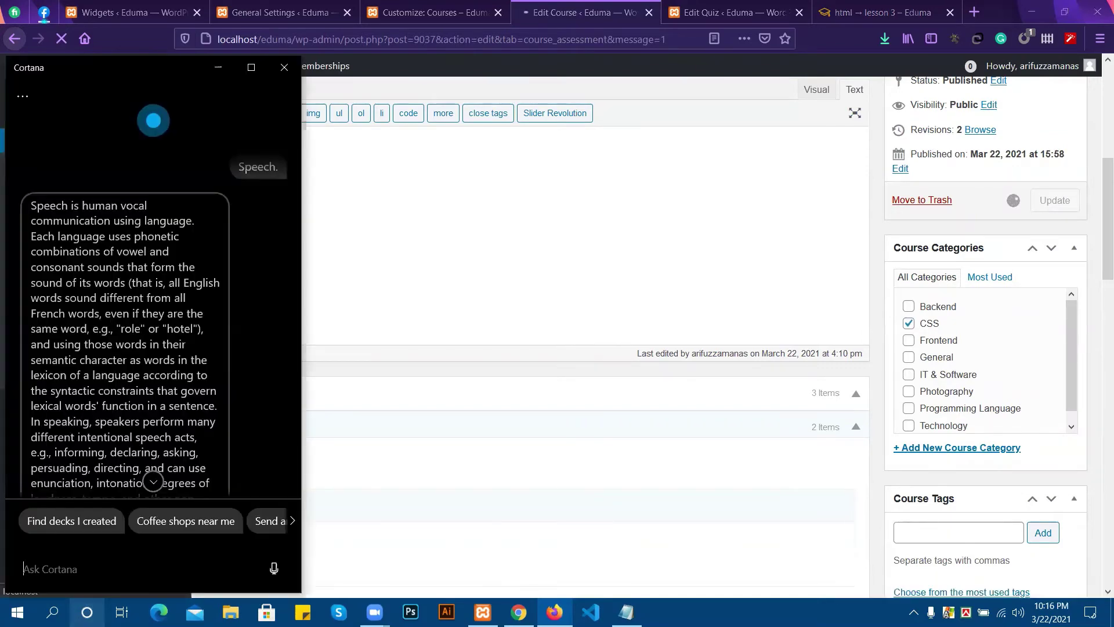
{"action": "left_click", "coordinate": [285, 67]}
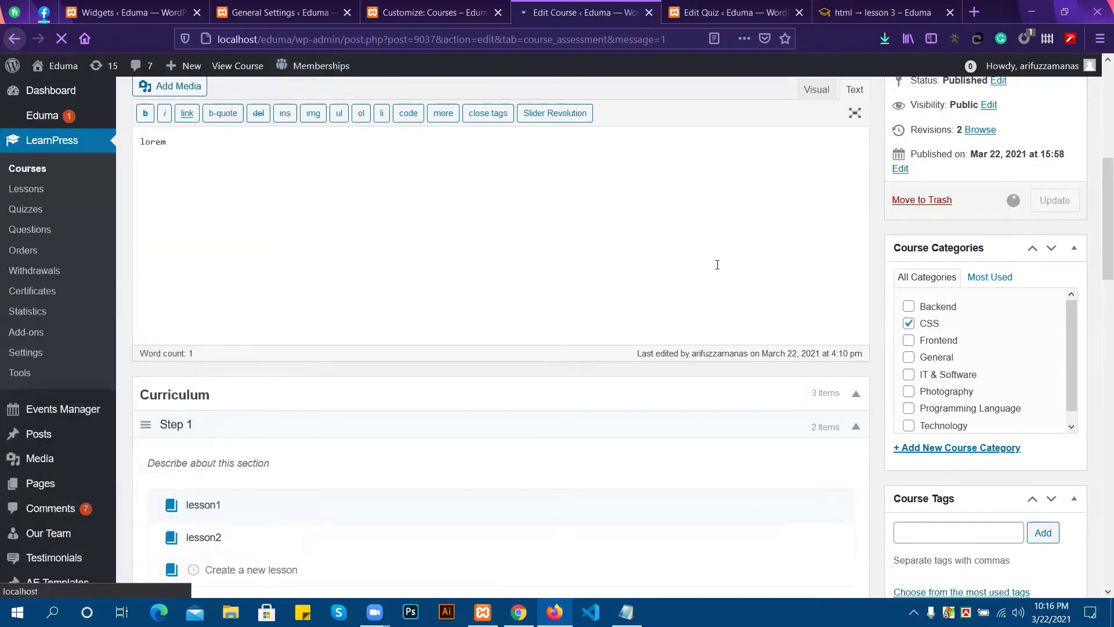
{"action": "scroll", "coordinate": [584, 504], "scroll_direction": "down", "scroll_amount": 1}
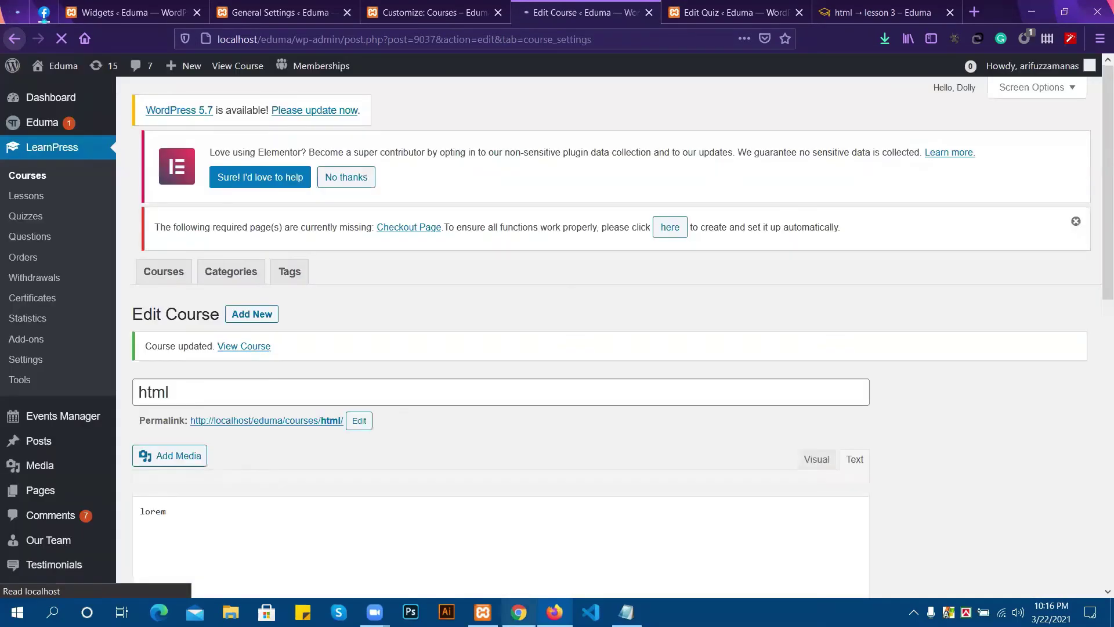
Reload lesson 3 in Chrome, resending the form data, and mark it completed again.
{"action": "left_click", "coordinate": [519, 613]}
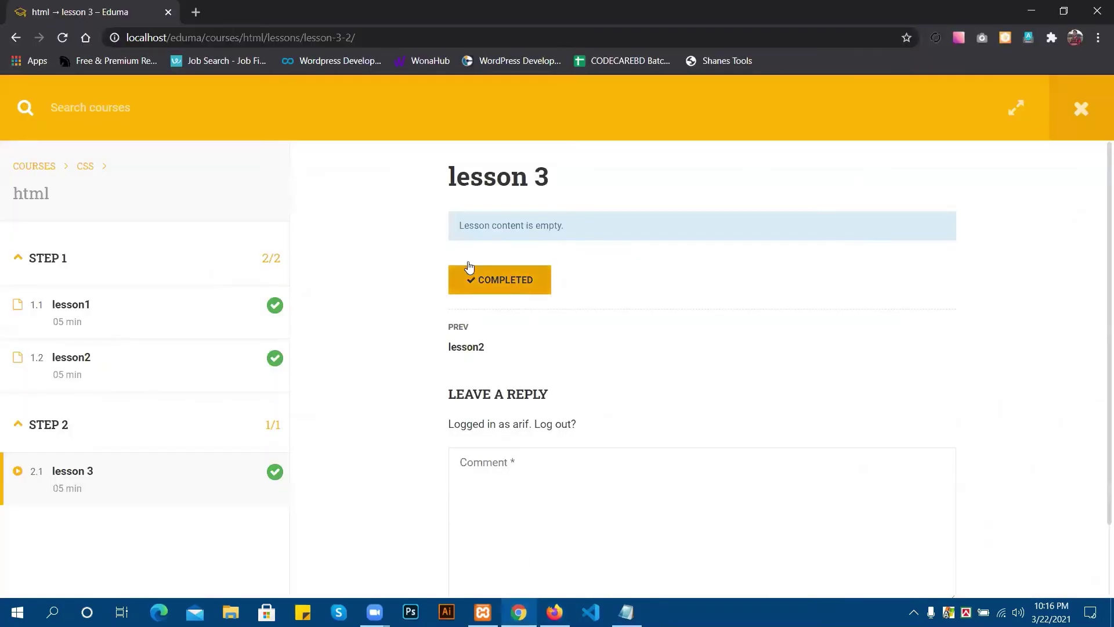
{"action": "left_click", "coordinate": [63, 37]}
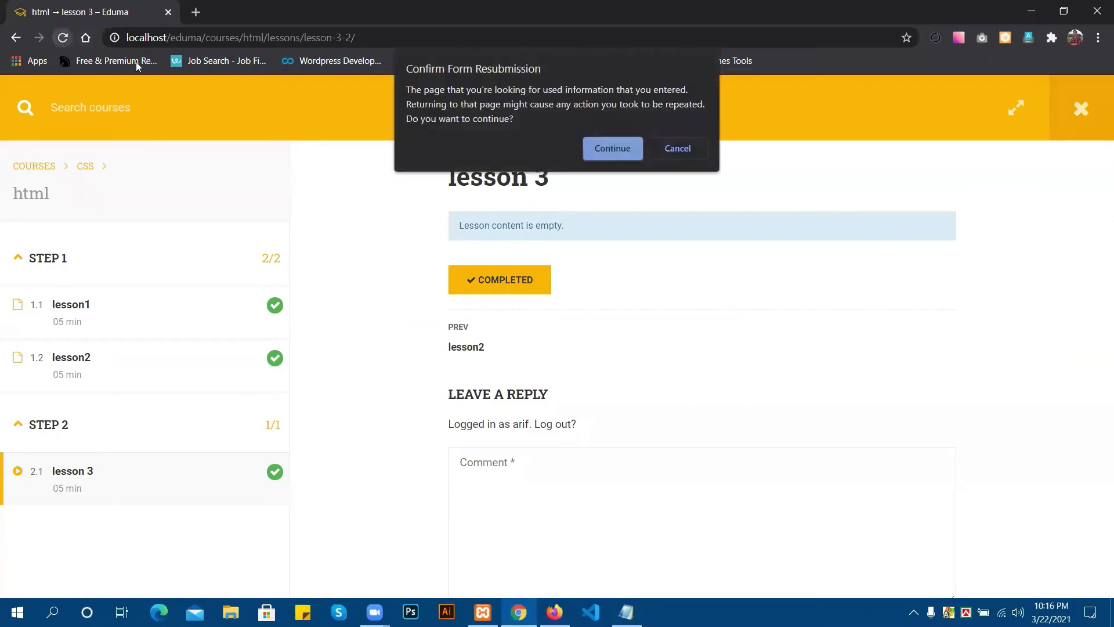
{"action": "left_click", "coordinate": [597, 148]}
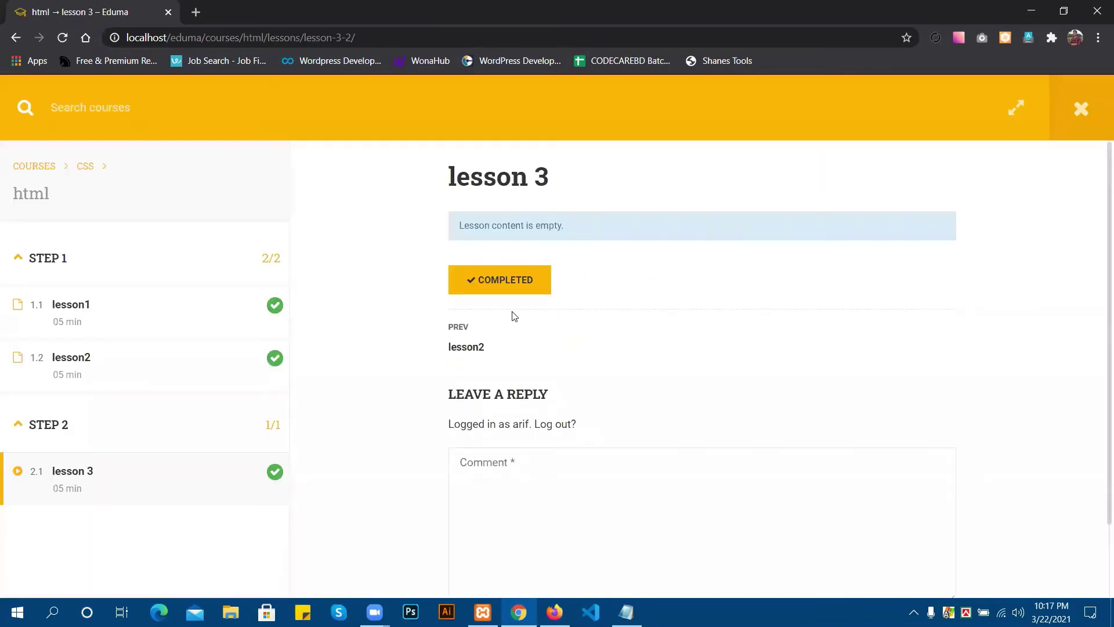
{"action": "left_click", "coordinate": [504, 282]}
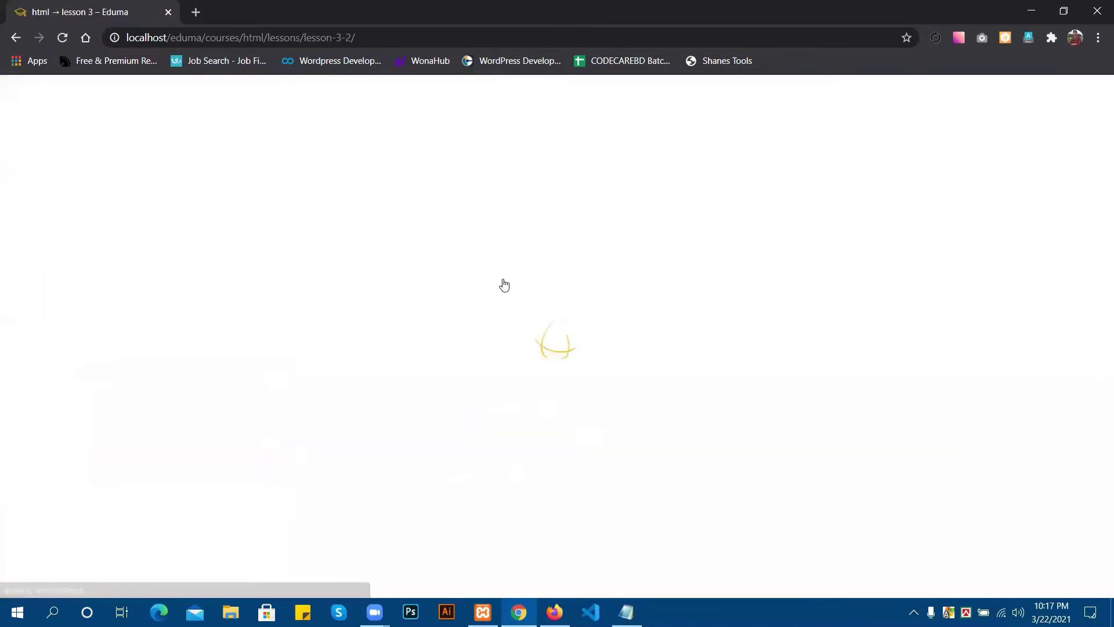
{"action": "scroll", "coordinate": [503, 282], "scroll_direction": "down", "scroll_amount": 2}
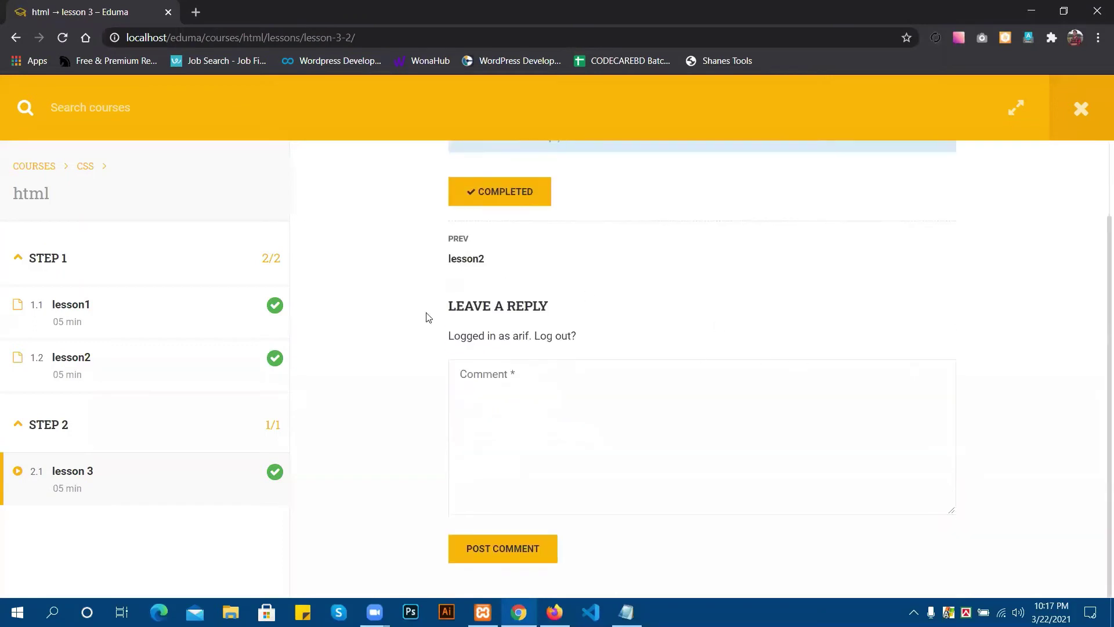
{"action": "scroll", "coordinate": [720, 394], "scroll_direction": "up", "scroll_amount": 2}
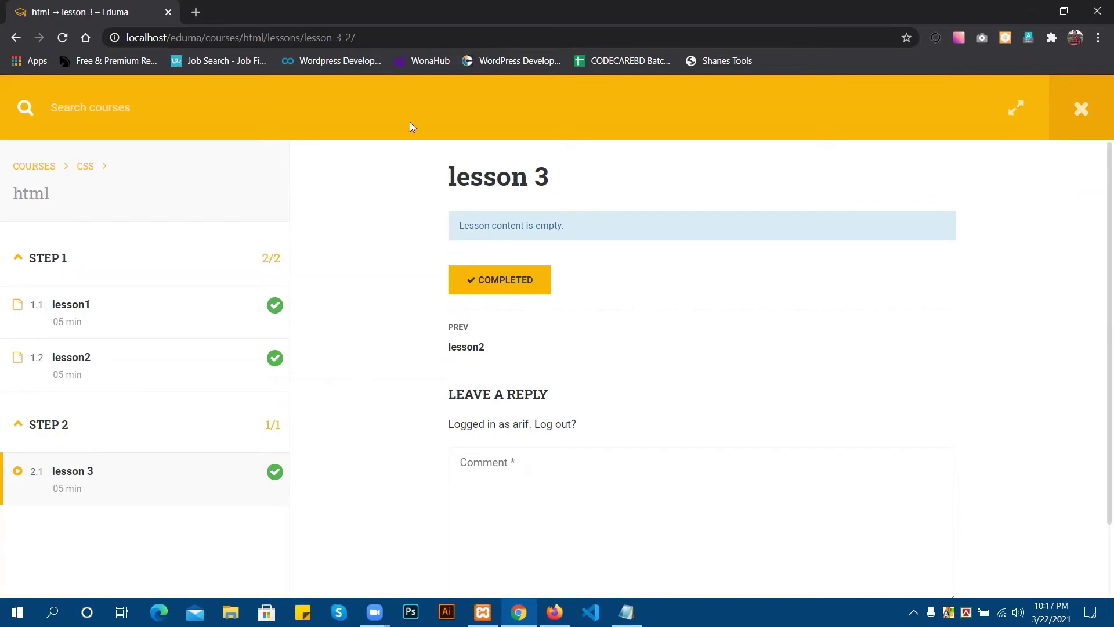
{"action": "key", "text": "alt+Tab"}
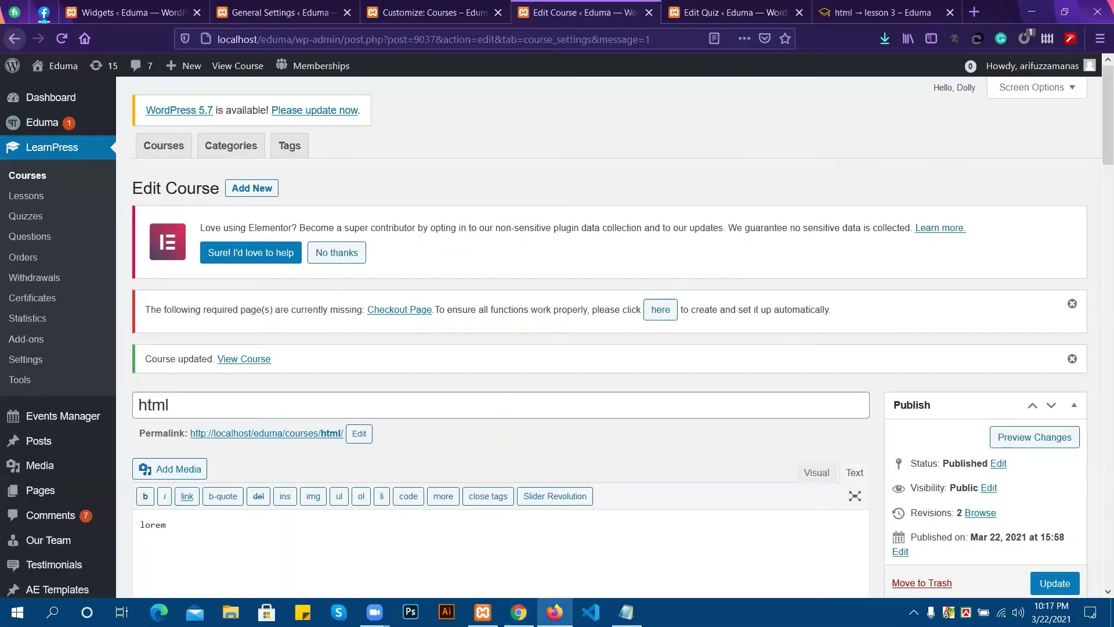
Review the html course settings, leaving Skill Levels unchanged, and recheck quizzes evaluation at 80%.
{"action": "scroll", "coordinate": [475, 418], "scroll_direction": "down", "scroll_amount": 6}
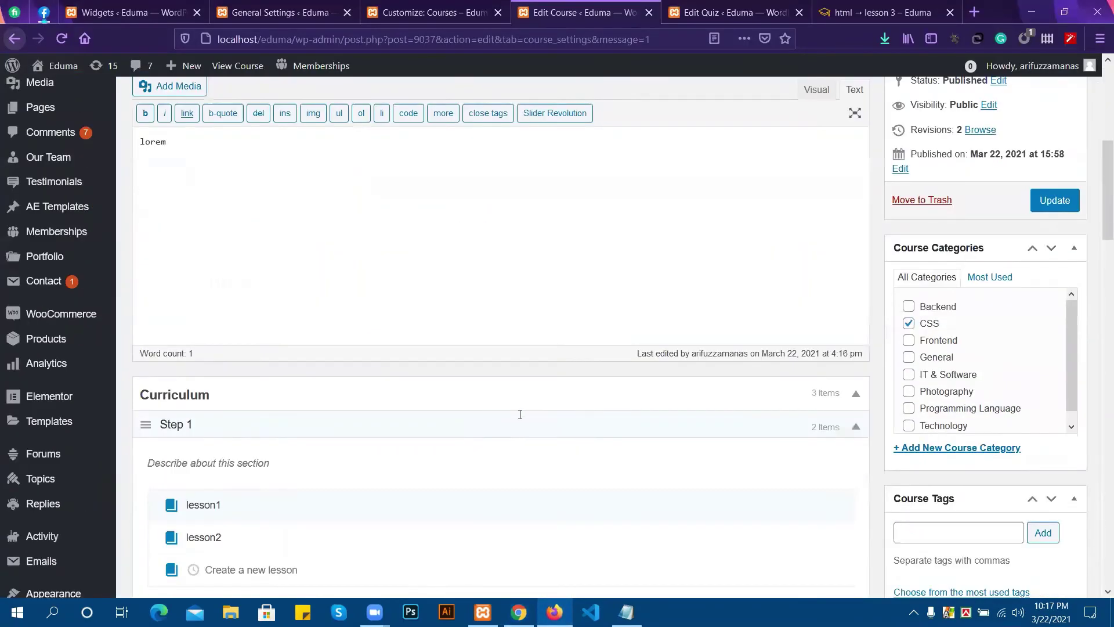
{"action": "scroll", "coordinate": [520, 414], "scroll_direction": "down", "scroll_amount": 6}
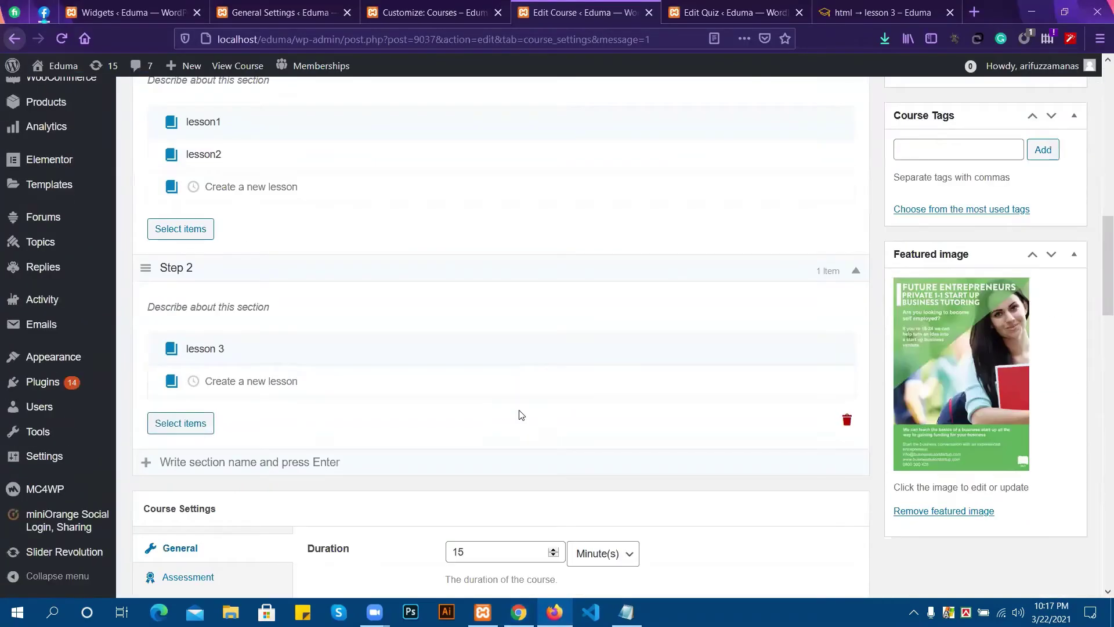
{"action": "scroll", "coordinate": [520, 414], "scroll_direction": "down", "scroll_amount": 1}
{"action": "scroll", "coordinate": [518, 416], "scroll_direction": "down", "scroll_amount": 3}
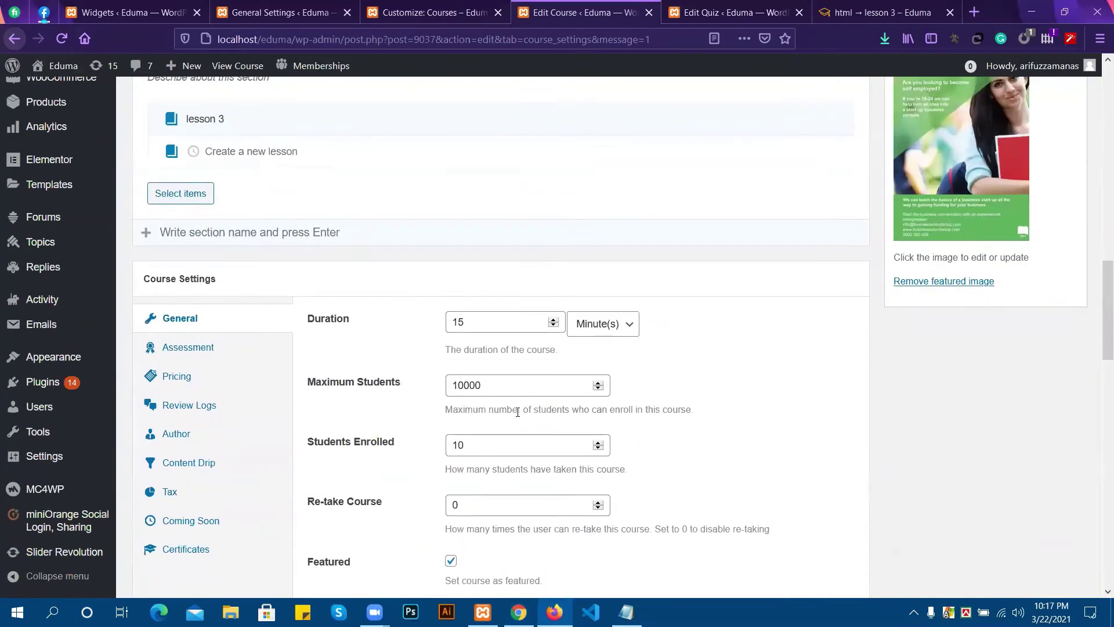
{"action": "scroll", "coordinate": [519, 416], "scroll_direction": "down", "scroll_amount": 4}
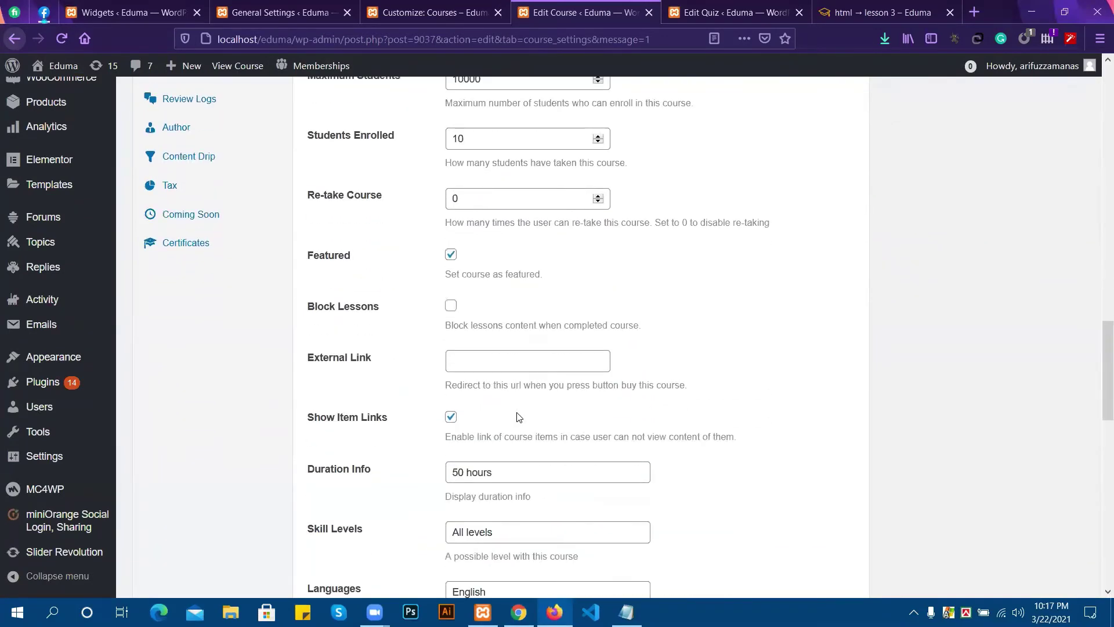
{"action": "scroll", "coordinate": [518, 396], "scroll_direction": "down", "scroll_amount": 2}
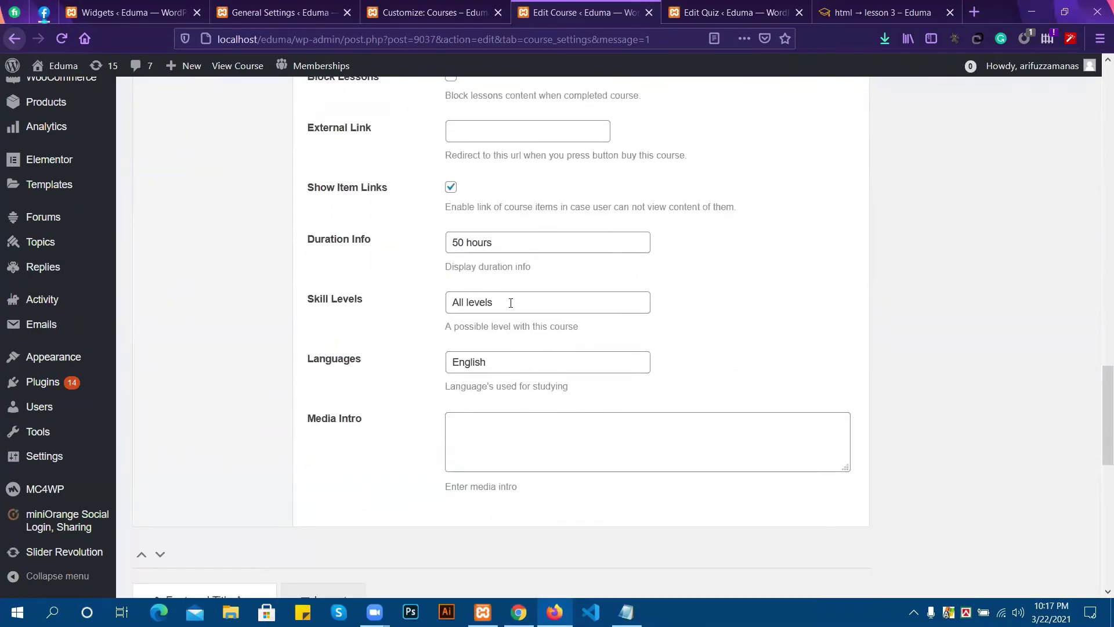
{"action": "left_click", "coordinate": [510, 302]}
{"action": "double_click", "coordinate": [510, 302]}
{"action": "left_click", "coordinate": [393, 385]}
{"action": "scroll", "coordinate": [393, 385], "scroll_direction": "up", "scroll_amount": 6}
{"action": "left_click", "coordinate": [184, 275]}
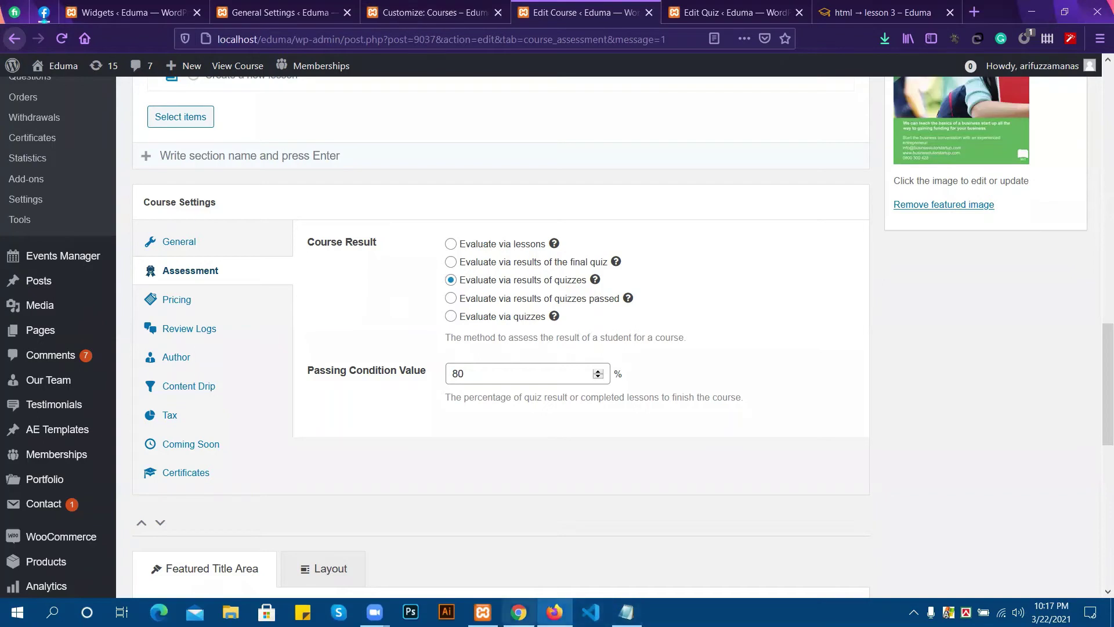
{"action": "left_click", "coordinate": [518, 612]}
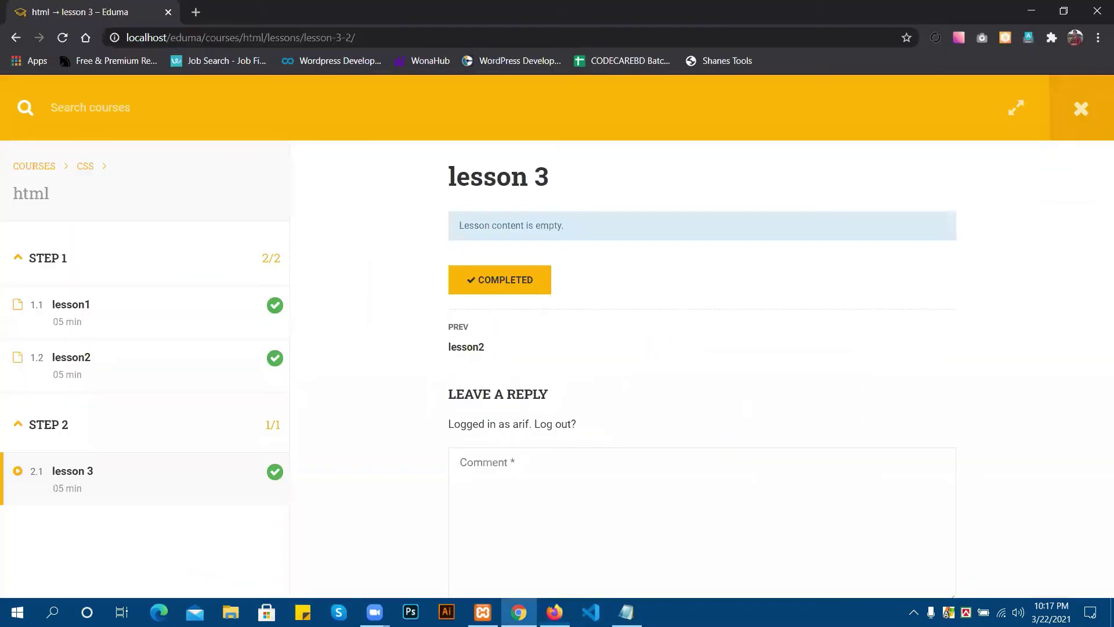
From All Courses, open the HTML5/CSS3 Essentials in 4-Hours course page priced at $36.00.
{"action": "left_click", "coordinate": [42, 166]}
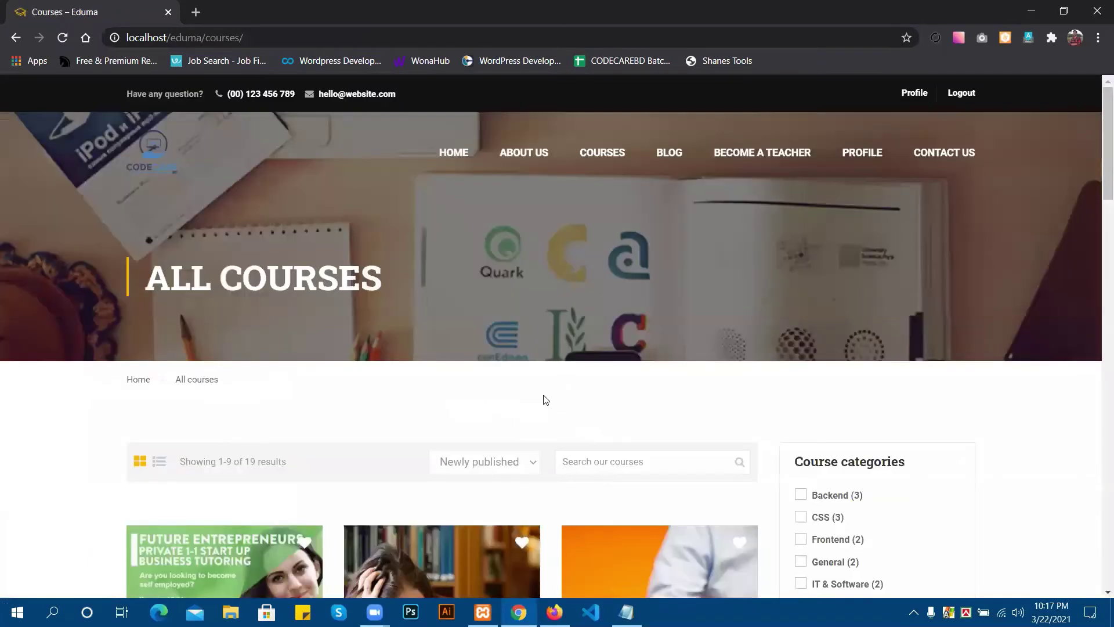
{"action": "scroll", "coordinate": [529, 425], "scroll_direction": "down", "scroll_amount": 9}
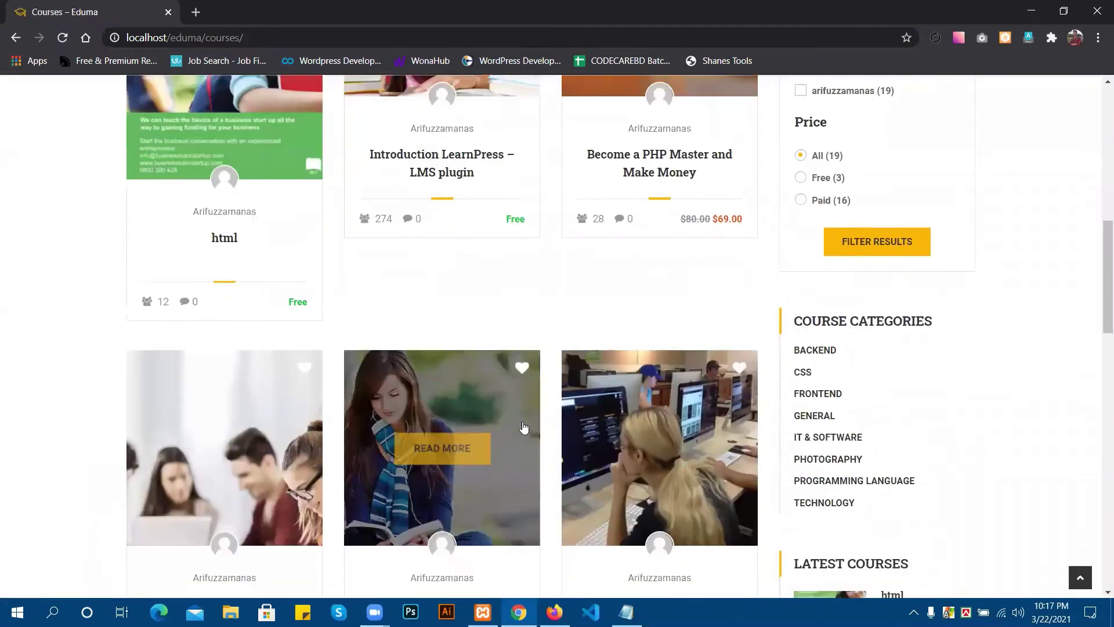
{"action": "scroll", "coordinate": [524, 427], "scroll_direction": "down", "scroll_amount": 2}
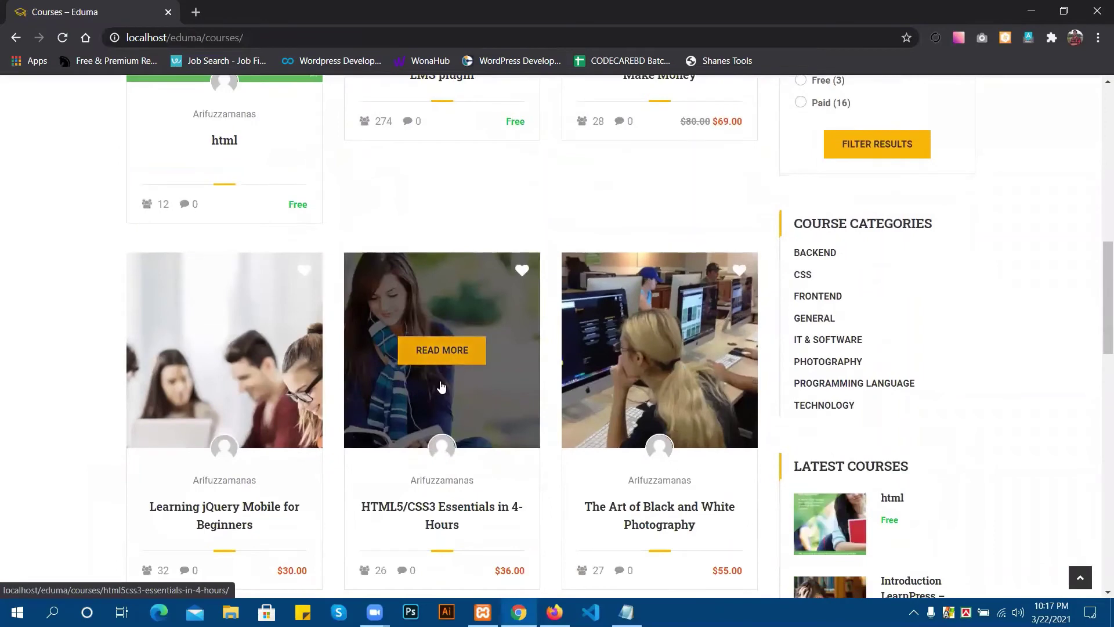
{"action": "left_click", "coordinate": [446, 509]}
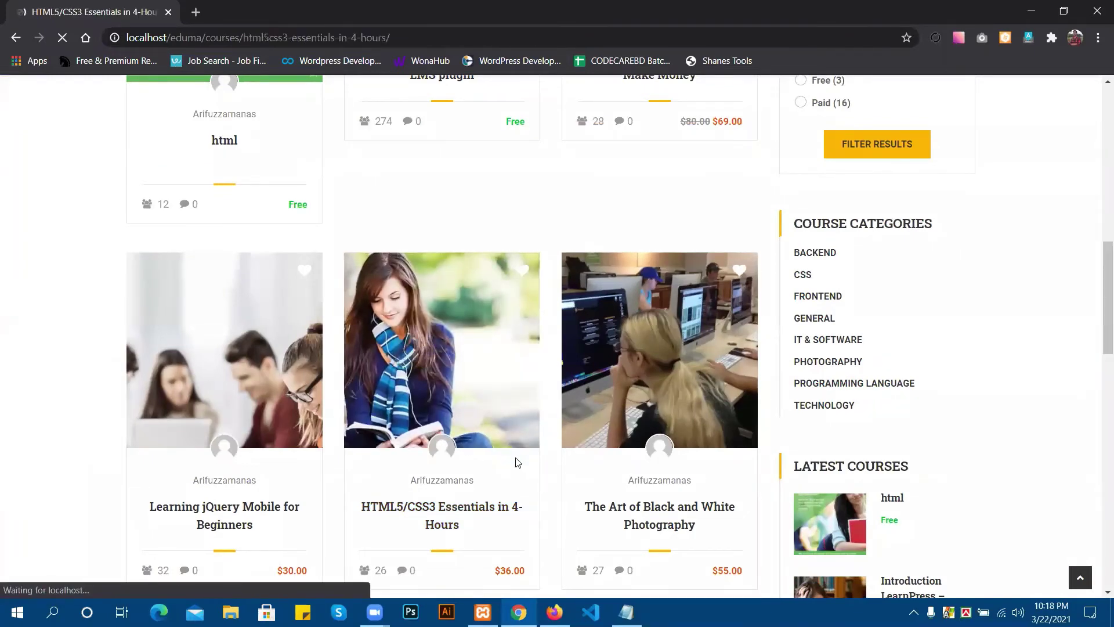
{"action": "scroll", "coordinate": [537, 462], "scroll_direction": "down", "scroll_amount": 3}
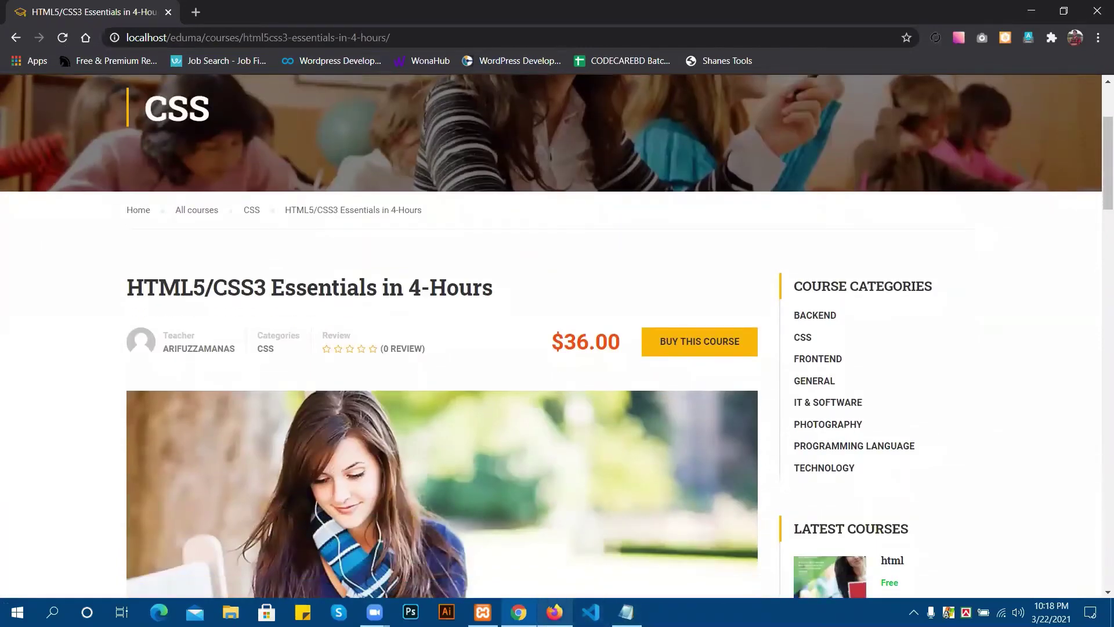
Return to the admin and open the LearnPress Courses list.
{"action": "mouse_move", "coordinate": [554, 612]}
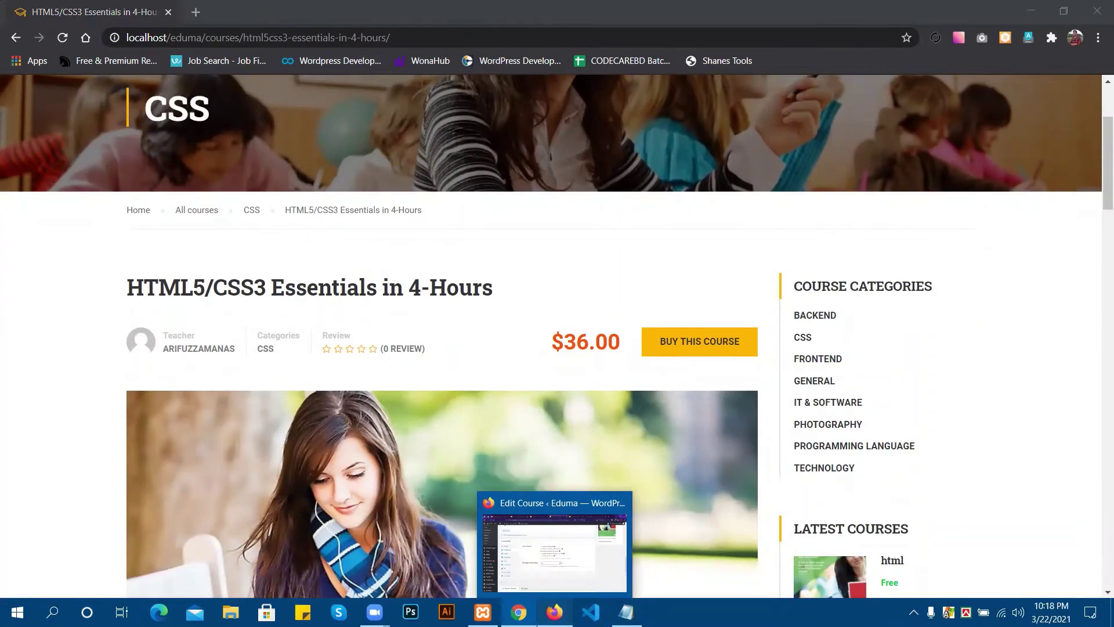
{"action": "left_click", "coordinate": [554, 612]}
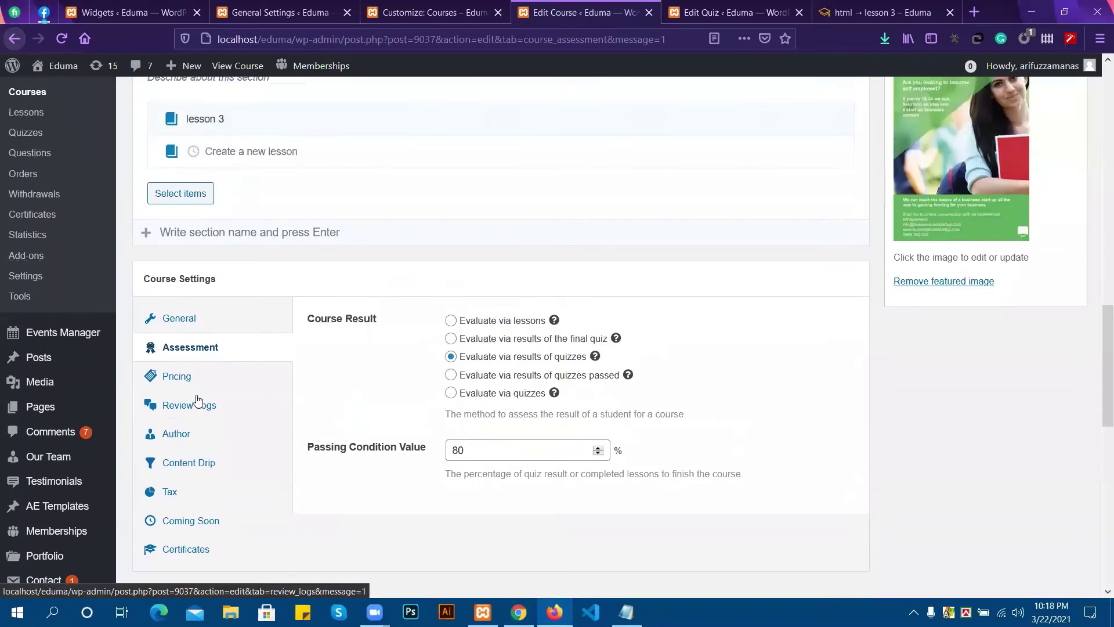
{"action": "scroll", "coordinate": [198, 399], "scroll_direction": "up", "scroll_amount": 8}
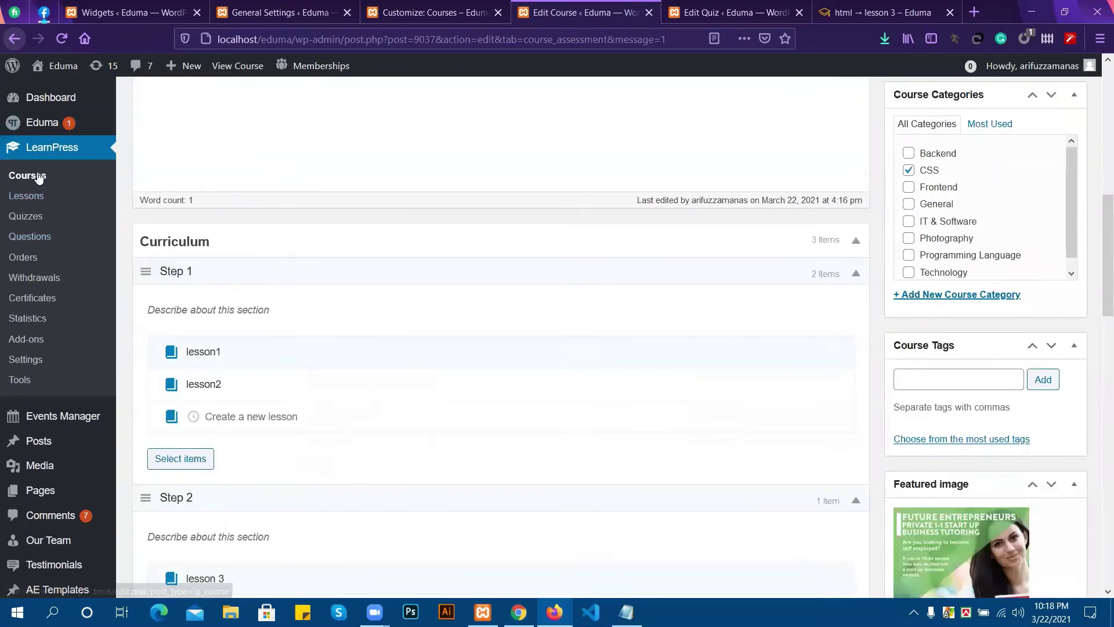
{"action": "left_click", "coordinate": [39, 178]}
{"action": "scroll", "coordinate": [460, 280], "scroll_direction": "up", "scroll_amount": 4}
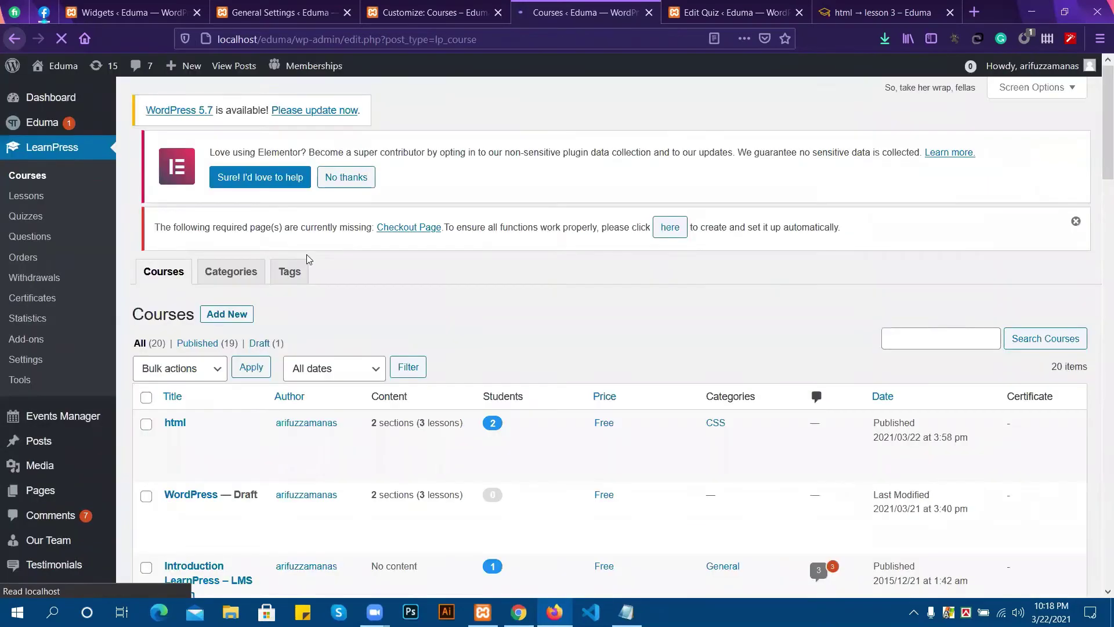
{"action": "scroll", "coordinate": [461, 386], "scroll_direction": "down", "scroll_amount": 4}
{"action": "scroll", "coordinate": [447, 380], "scroll_direction": "down", "scroll_amount": 9}
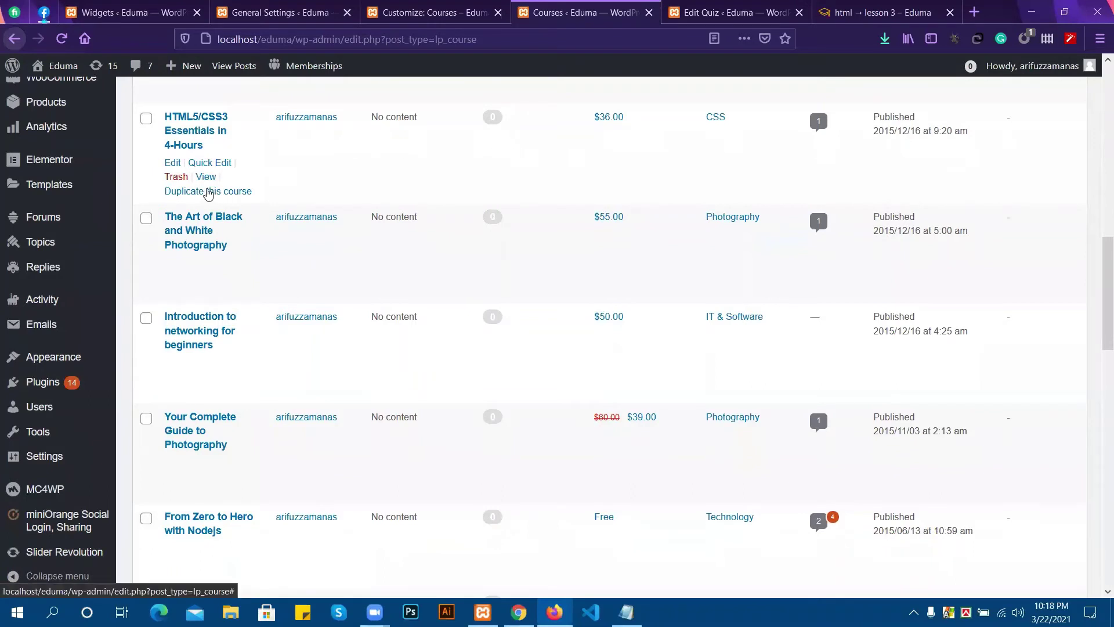
Cancel a Quick Edit on HTML5/CSS3 Essentials in 4-Hours and open its full edit page instead.
{"action": "left_click", "coordinate": [205, 166]}
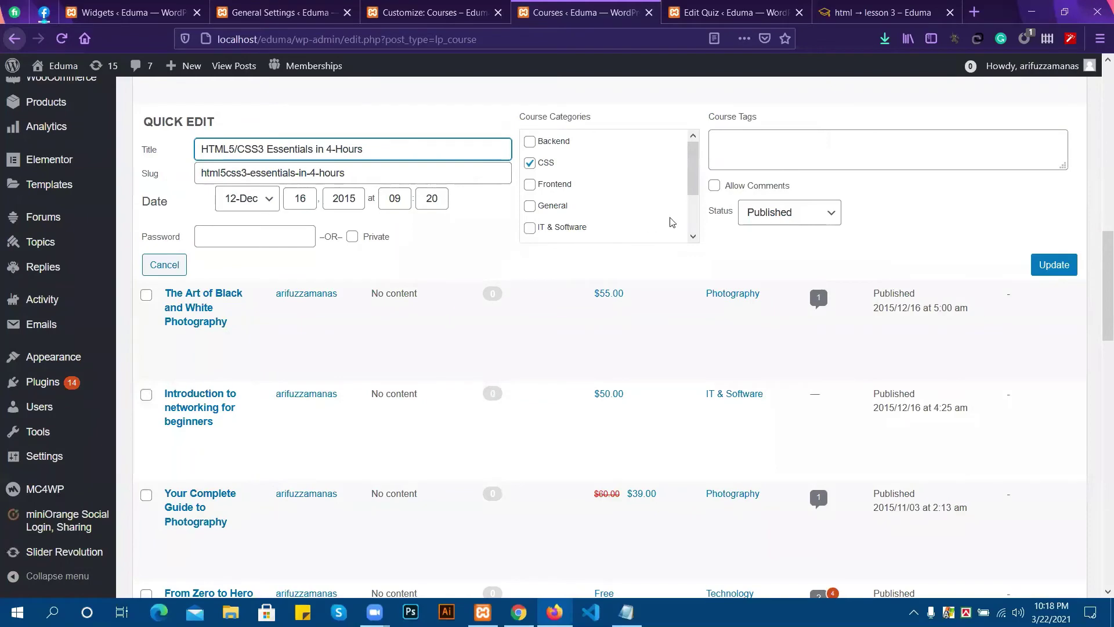
{"action": "scroll", "coordinate": [319, 229], "scroll_direction": "up", "scroll_amount": 4}
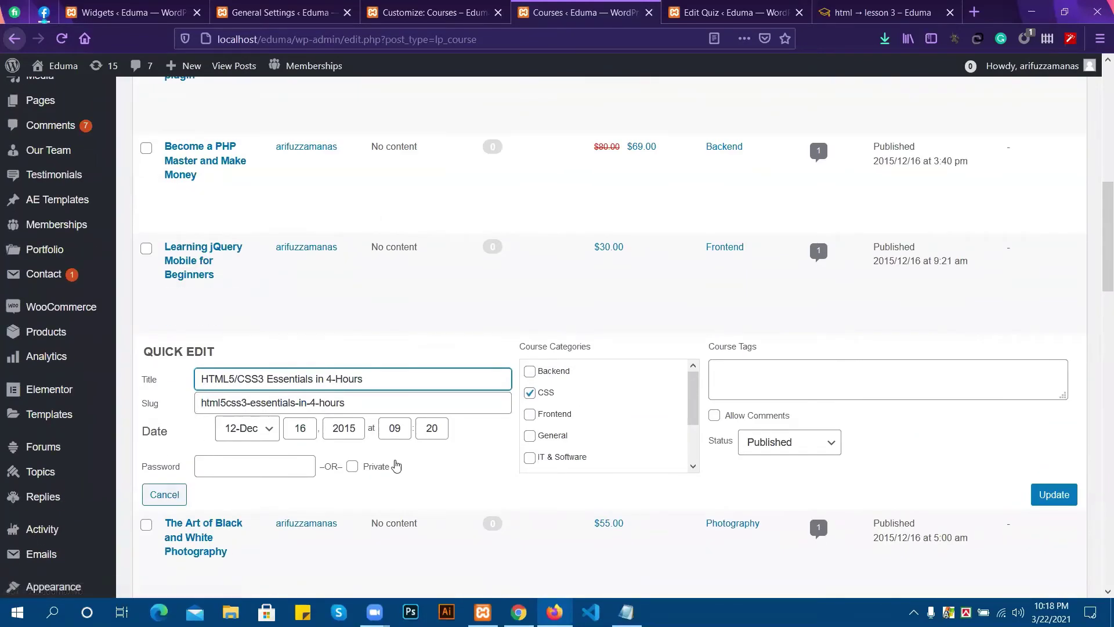
{"action": "left_click", "coordinate": [167, 495]}
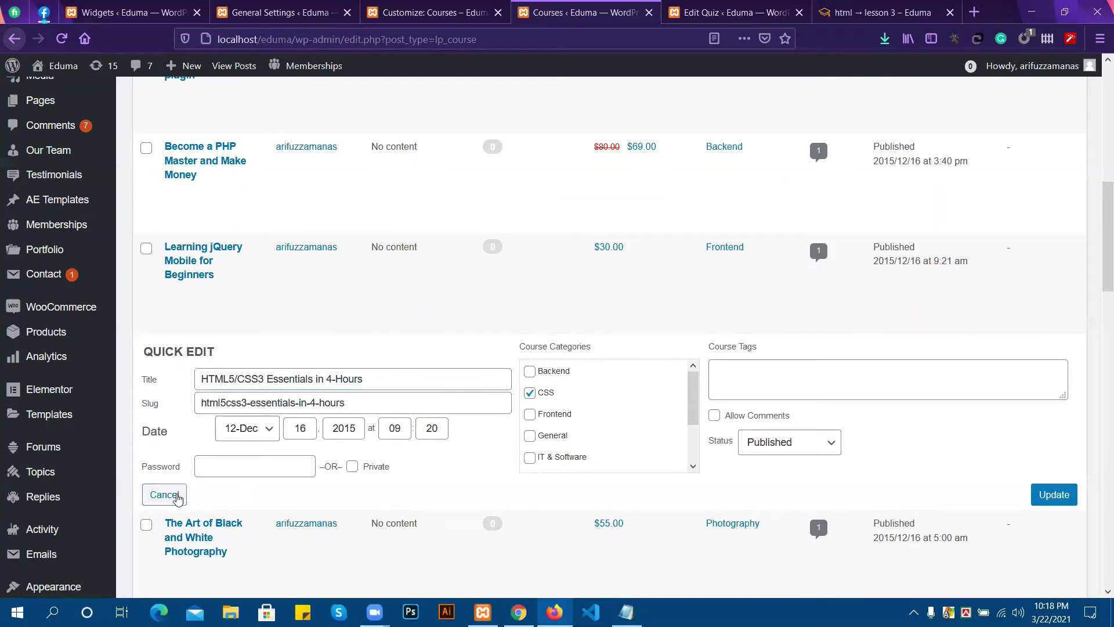
{"action": "left_click", "coordinate": [170, 396]}
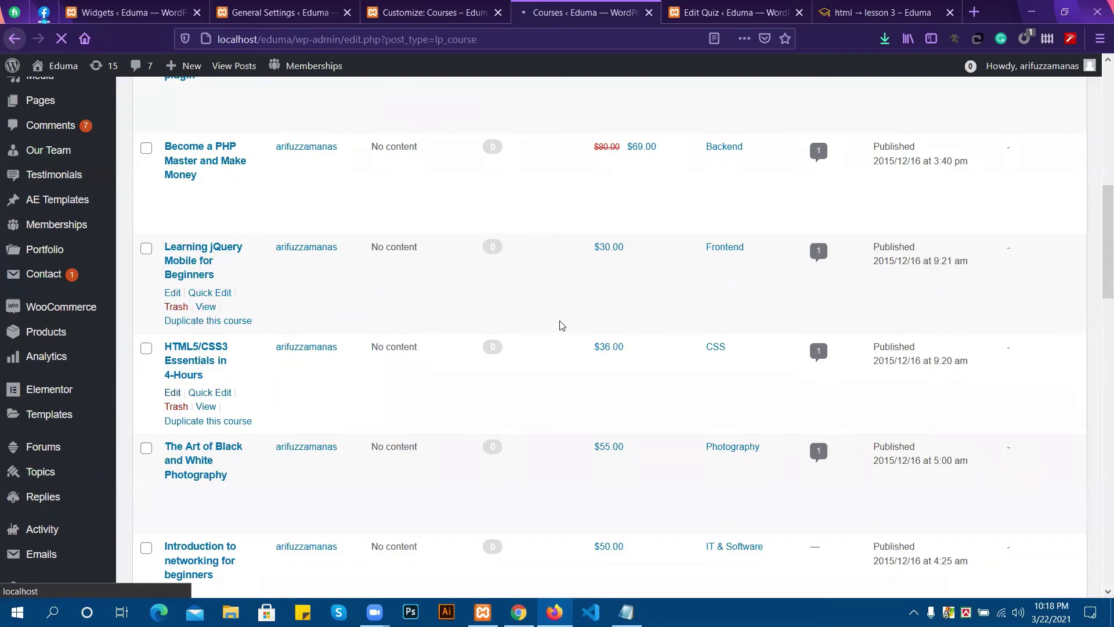
Clear the 36 price in the course's Pricing settings so it becomes free.
{"action": "scroll", "coordinate": [467, 419], "scroll_direction": "down", "scroll_amount": 7}
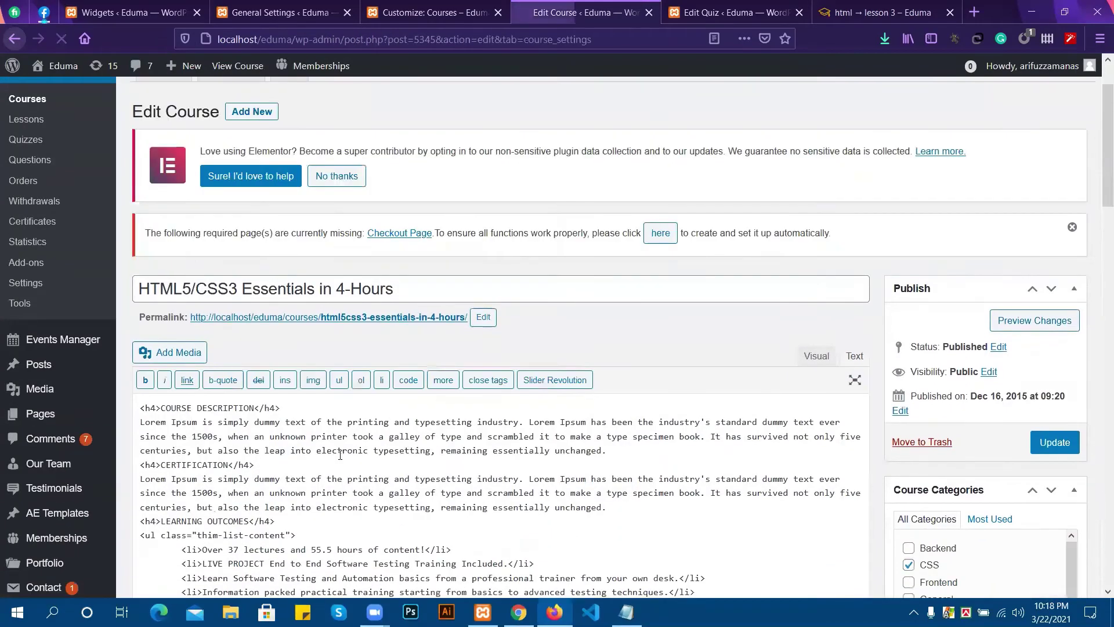
{"action": "scroll", "coordinate": [513, 402], "scroll_direction": "down", "scroll_amount": 5}
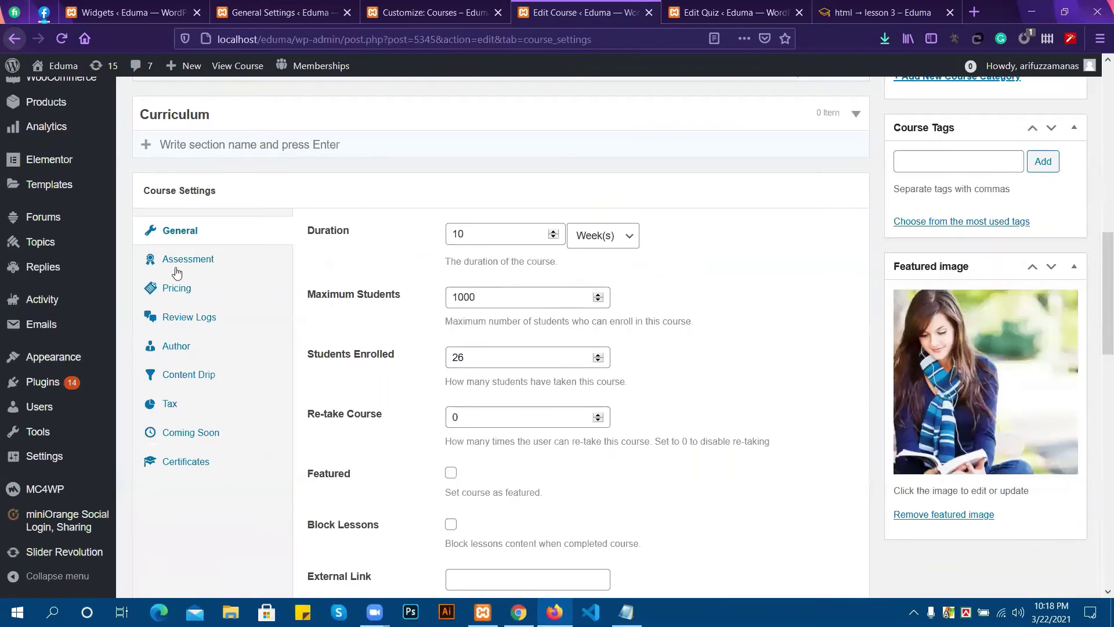
{"action": "left_click", "coordinate": [189, 289]}
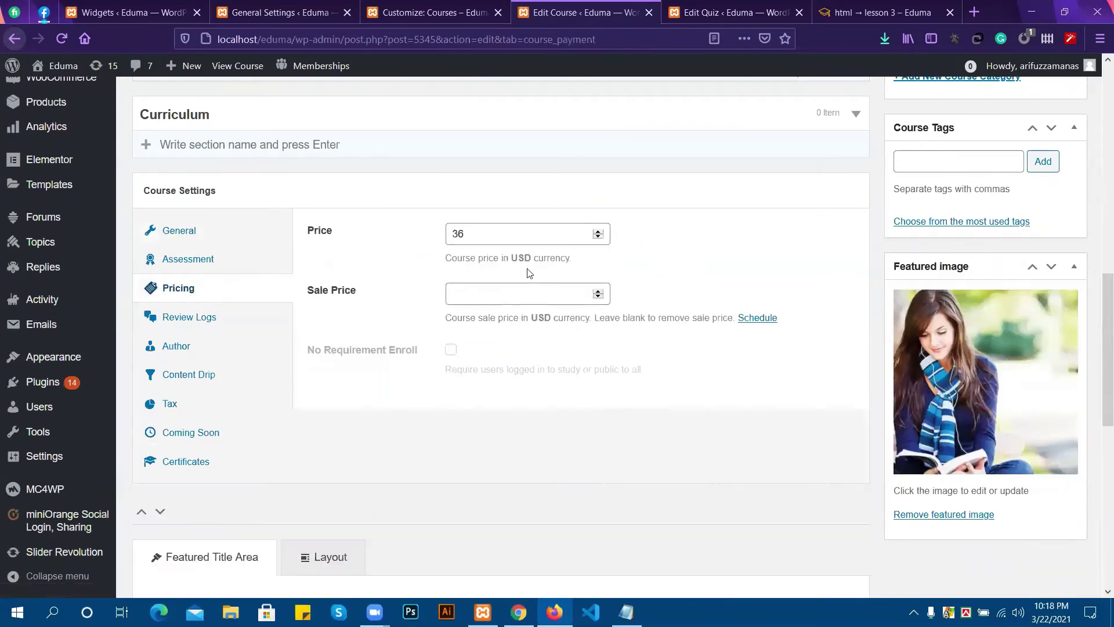
{"action": "left_click", "coordinate": [459, 233]}
{"action": "key", "text": "ctrl+a"}
{"action": "key", "text": "BackSpace"}
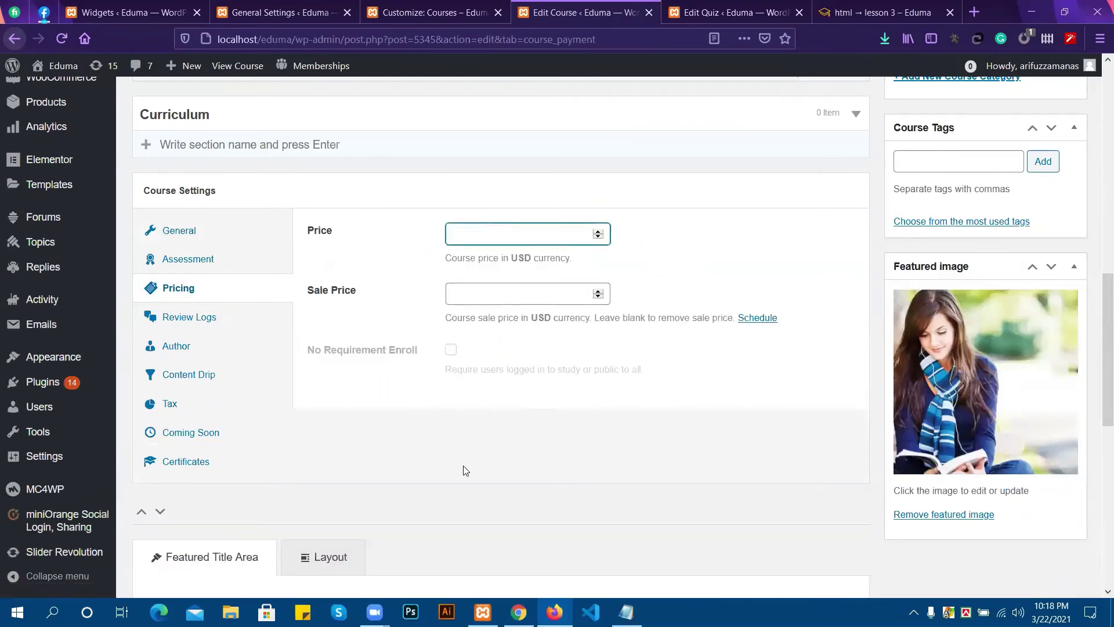
Set the course Assessment to evaluate via quizzes and update the course.
{"action": "scroll", "coordinate": [464, 470], "scroll_direction": "down", "scroll_amount": 6}
{"action": "scroll", "coordinate": [494, 447], "scroll_direction": "down", "scroll_amount": 2}
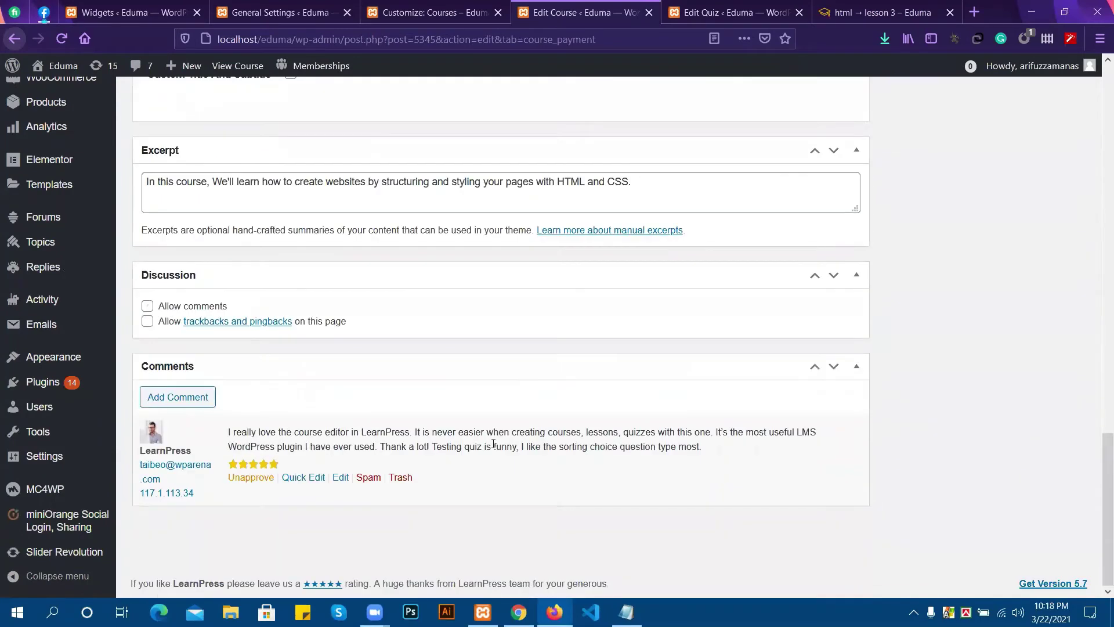
{"action": "scroll", "coordinate": [713, 418], "scroll_direction": "up", "scroll_amount": 6}
{"action": "scroll", "coordinate": [662, 405], "scroll_direction": "up", "scroll_amount": 4}
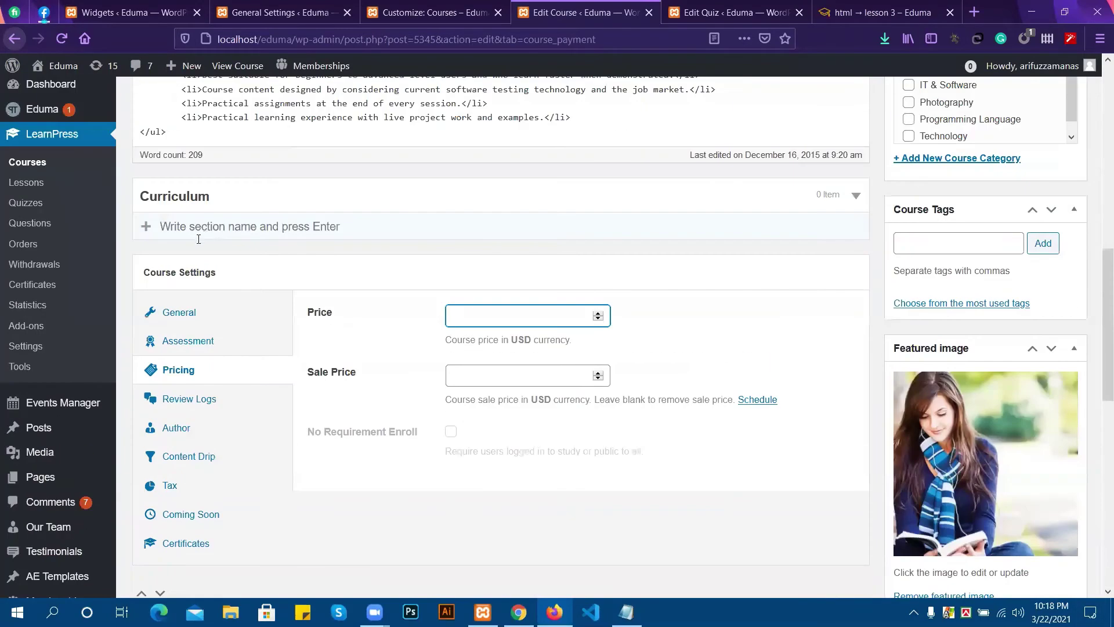
{"action": "left_click", "coordinate": [190, 342]}
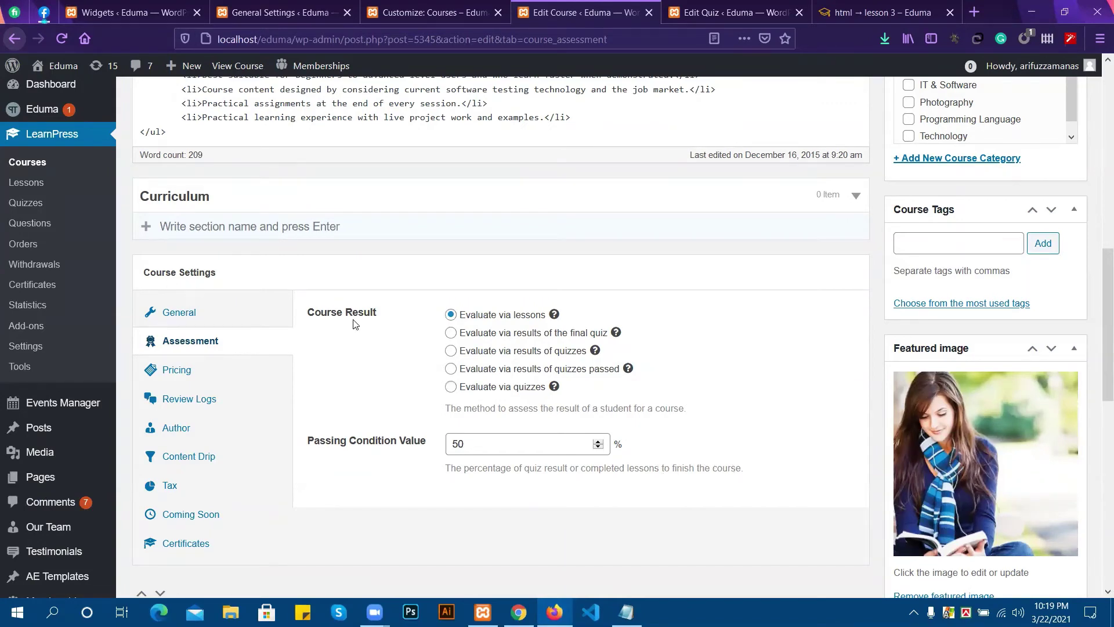
{"action": "scroll", "coordinate": [359, 324], "scroll_direction": "up", "scroll_amount": 3}
{"action": "scroll", "coordinate": [528, 399], "scroll_direction": "down", "scroll_amount": 3}
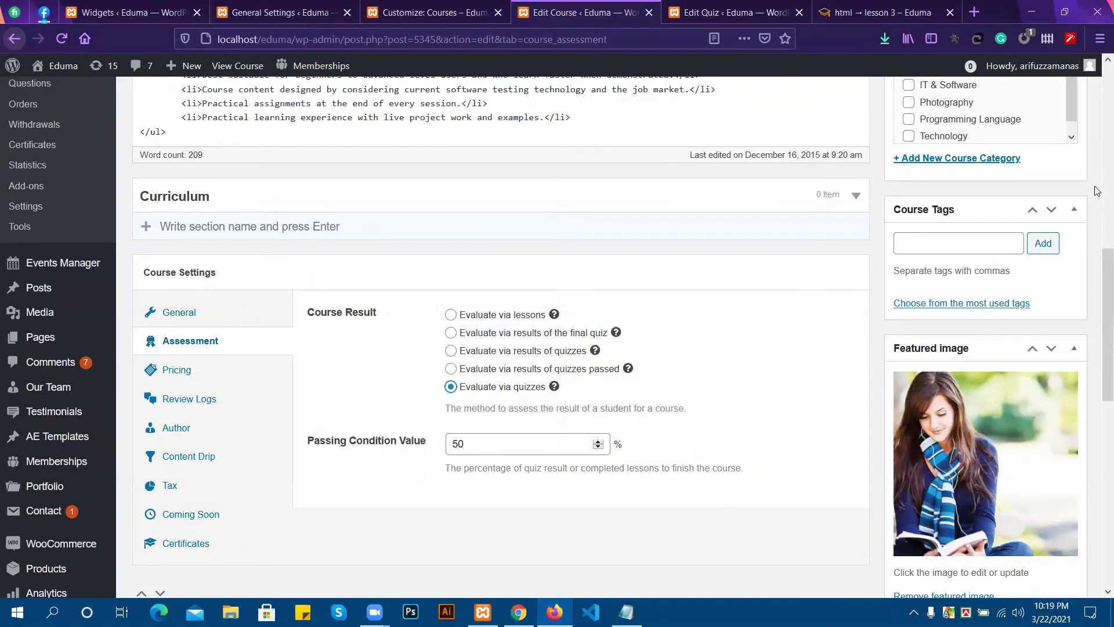
{"action": "scroll", "coordinate": [1043, 203], "scroll_direction": "up", "scroll_amount": 1}
{"action": "scroll", "coordinate": [1043, 203], "scroll_direction": "up", "scroll_amount": 4}
{"action": "left_click", "coordinate": [1053, 141]}
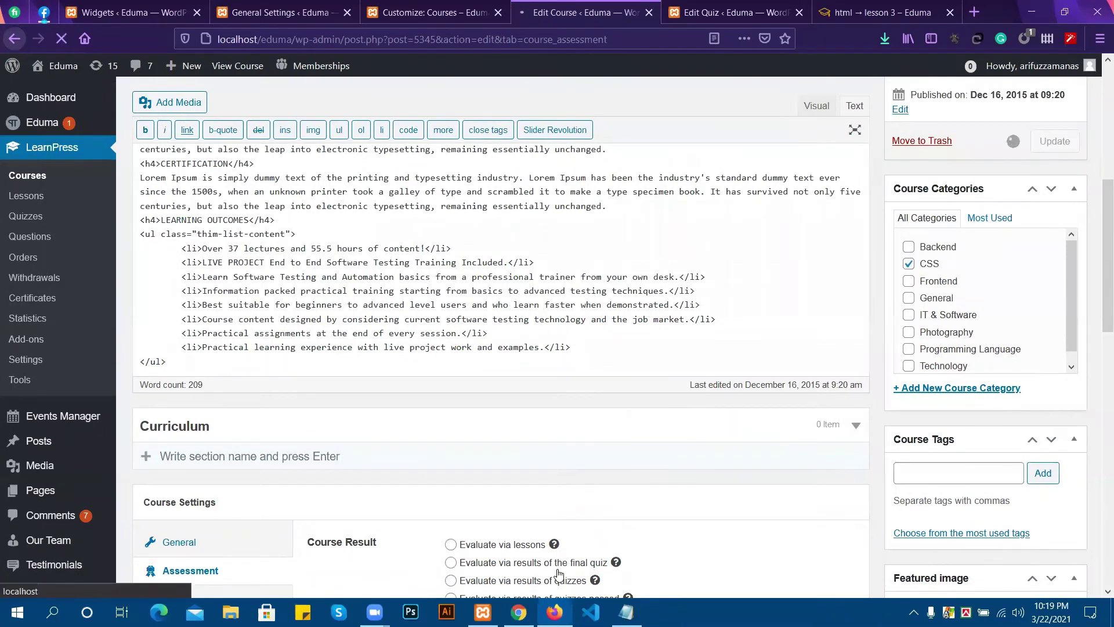
{"action": "key", "text": "alt+Tab"}
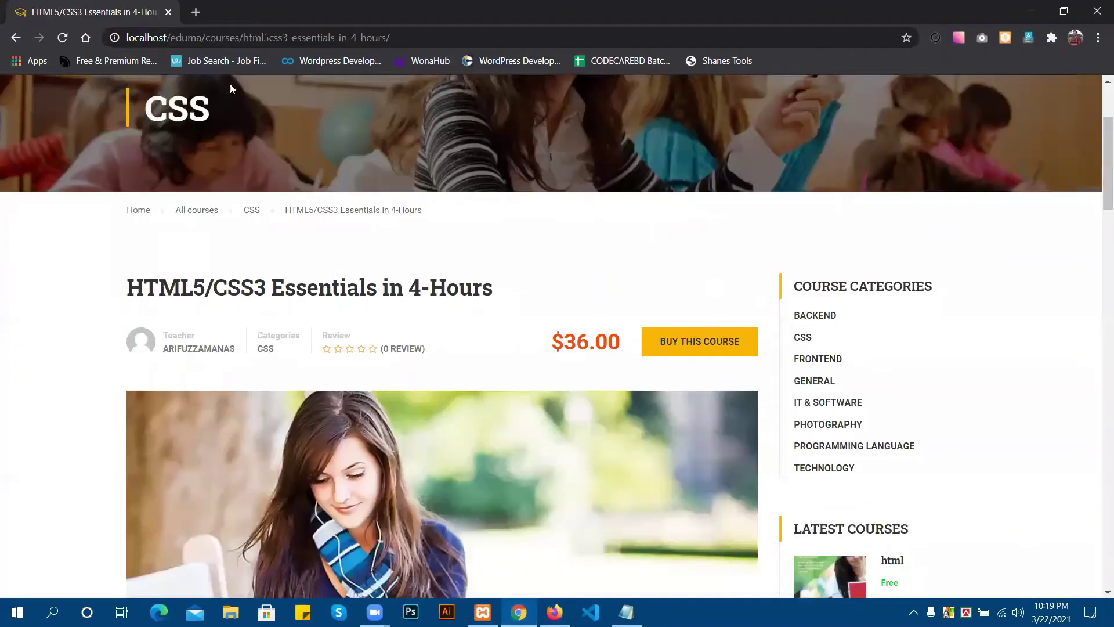
Reload the now-free HTML5/CSS3 Essentials course page, enroll, and review its 0% results and empty curriculum.
{"action": "left_click", "coordinate": [64, 37]}
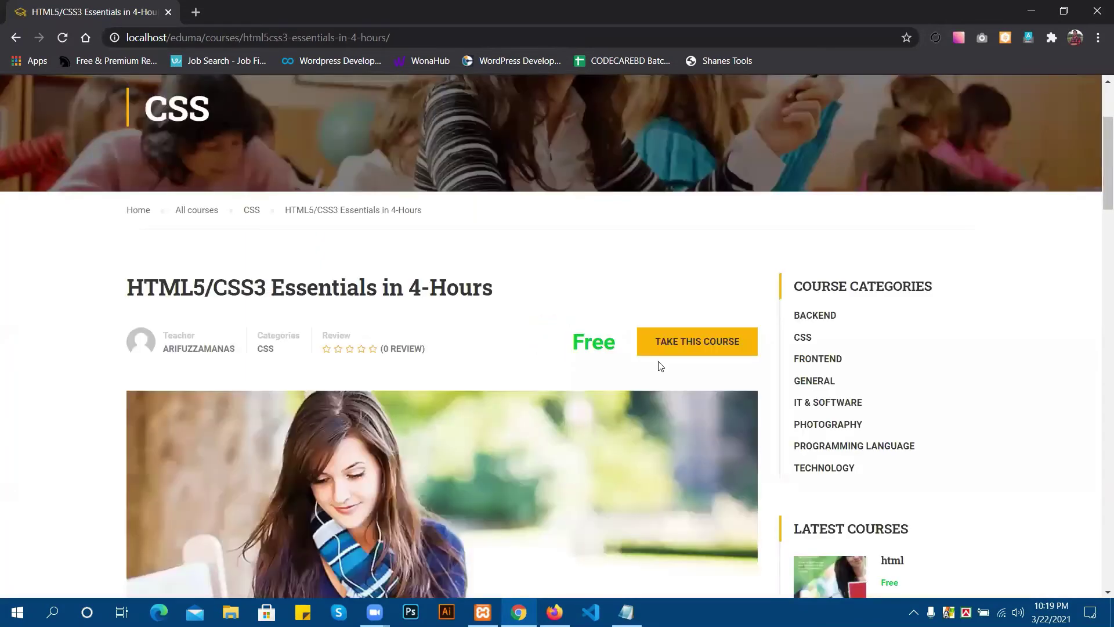
{"action": "left_click", "coordinate": [685, 341]}
{"action": "scroll", "coordinate": [503, 348], "scroll_direction": "down", "scroll_amount": 3}
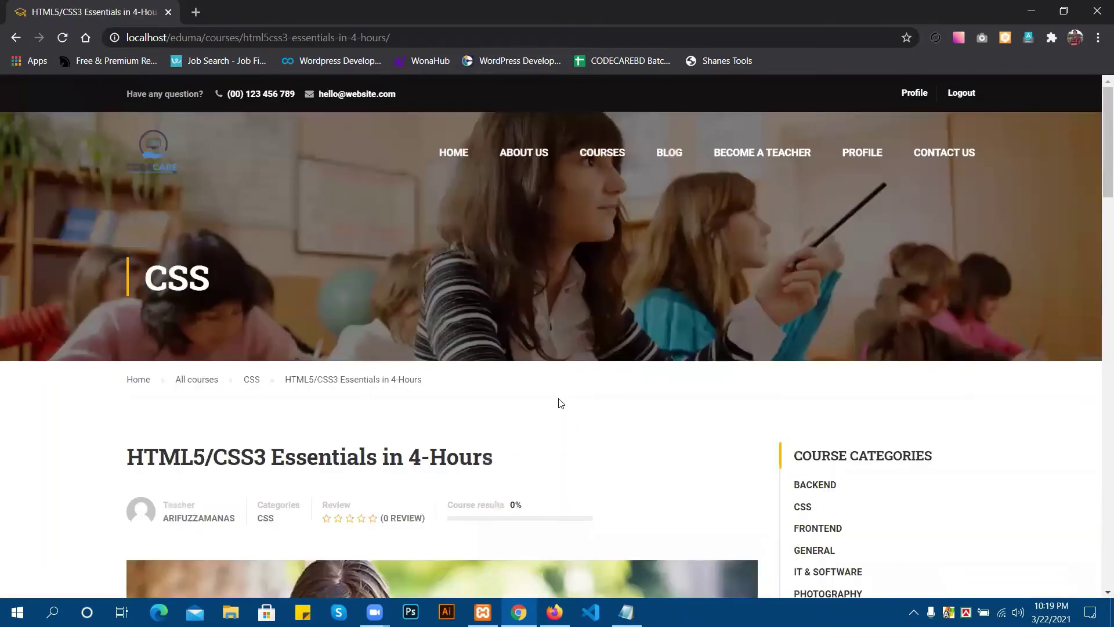
{"action": "scroll", "coordinate": [561, 403], "scroll_direction": "down", "scroll_amount": 10}
{"action": "scroll", "coordinate": [281, 199], "scroll_direction": "down", "scroll_amount": 3}
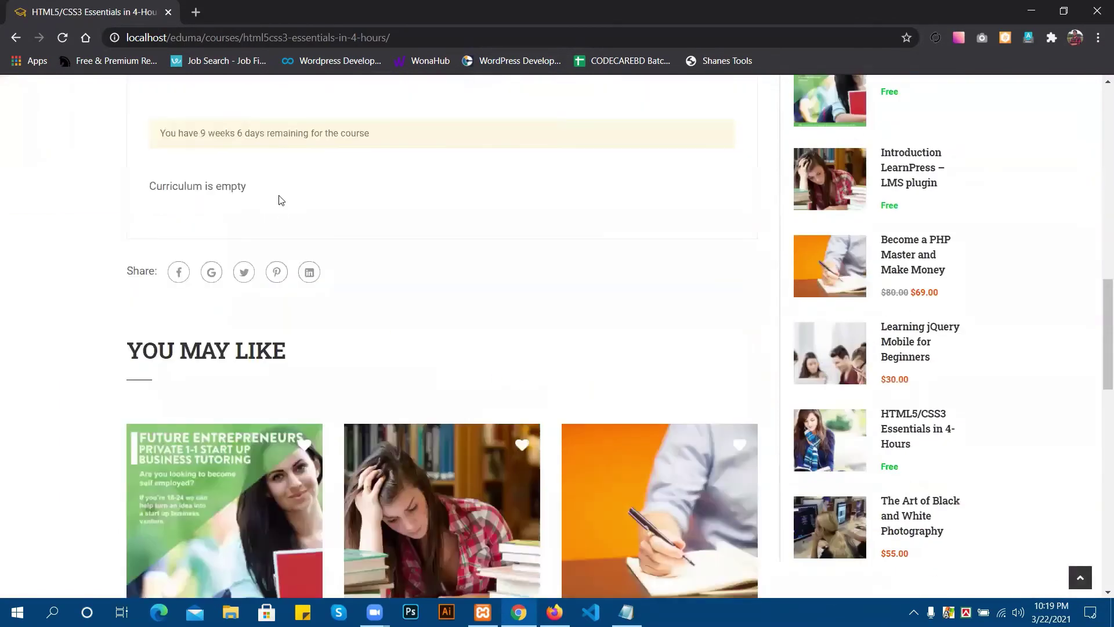
{"action": "scroll", "coordinate": [347, 236], "scroll_direction": "up", "scroll_amount": 3}
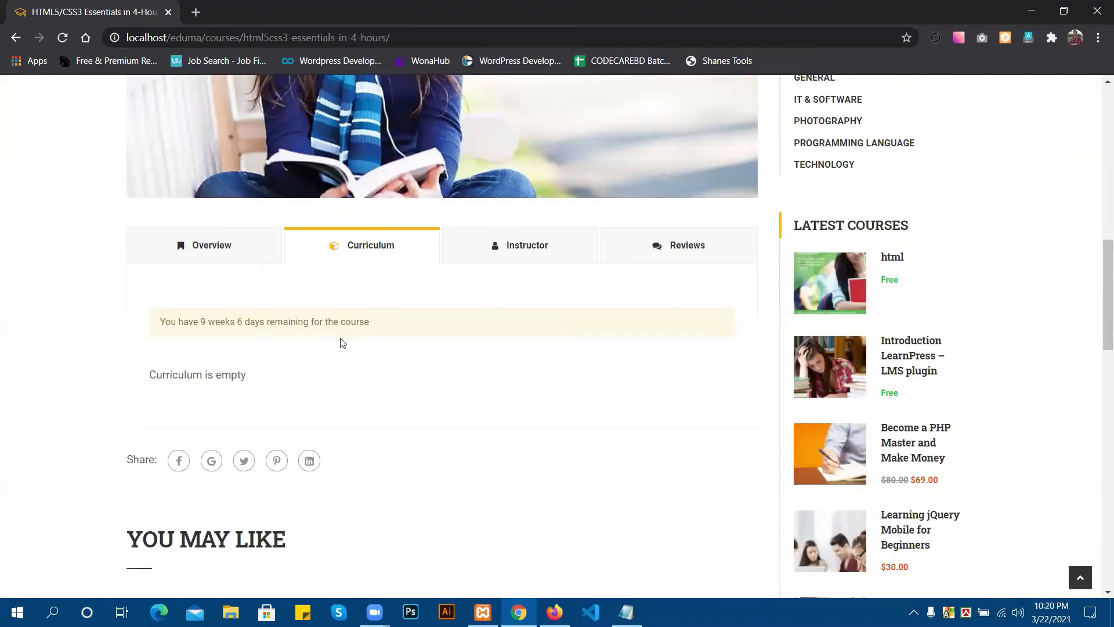
{"action": "scroll", "coordinate": [332, 340], "scroll_direction": "up", "scroll_amount": 7}
{"action": "scroll", "coordinate": [332, 318], "scroll_direction": "up", "scroll_amount": 2}
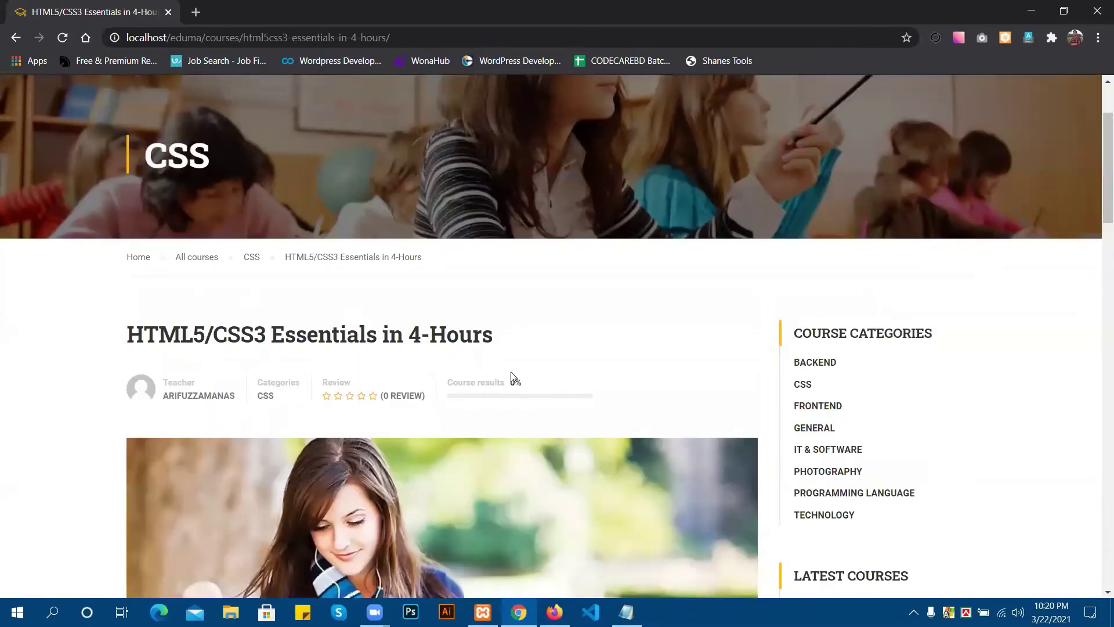
{"action": "scroll", "coordinate": [510, 374], "scroll_direction": "down", "scroll_amount": 1}
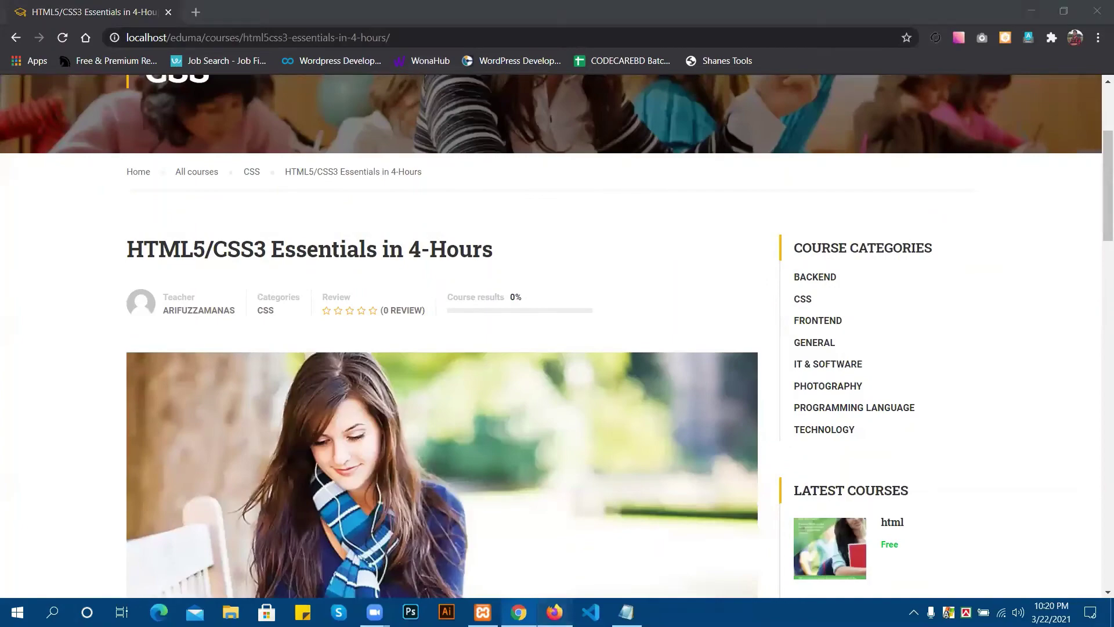
{"action": "left_click", "coordinate": [555, 612]}
Check the courses customizer preview, then view the course's Assessment settings: quizzes with a 50% passing condition.
{"action": "scroll", "coordinate": [407, 169], "scroll_direction": "down", "scroll_amount": 3}
{"action": "scroll", "coordinate": [408, 169], "scroll_direction": "down", "scroll_amount": 1}
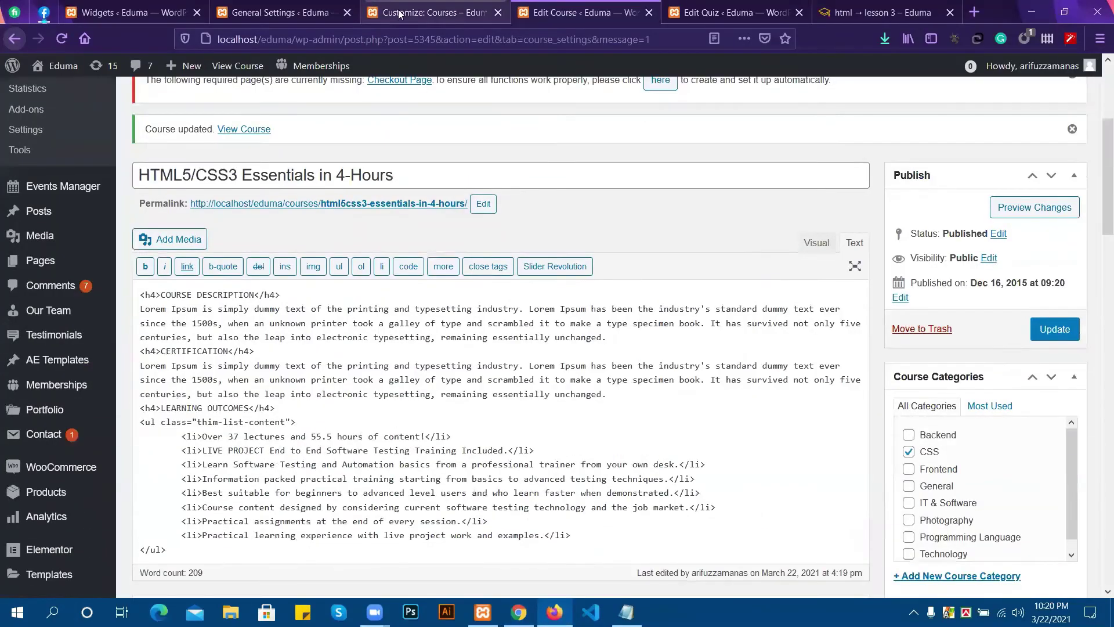
{"action": "left_click", "coordinate": [420, 11]}
{"action": "scroll", "coordinate": [573, 256], "scroll_direction": "down", "scroll_amount": 3}
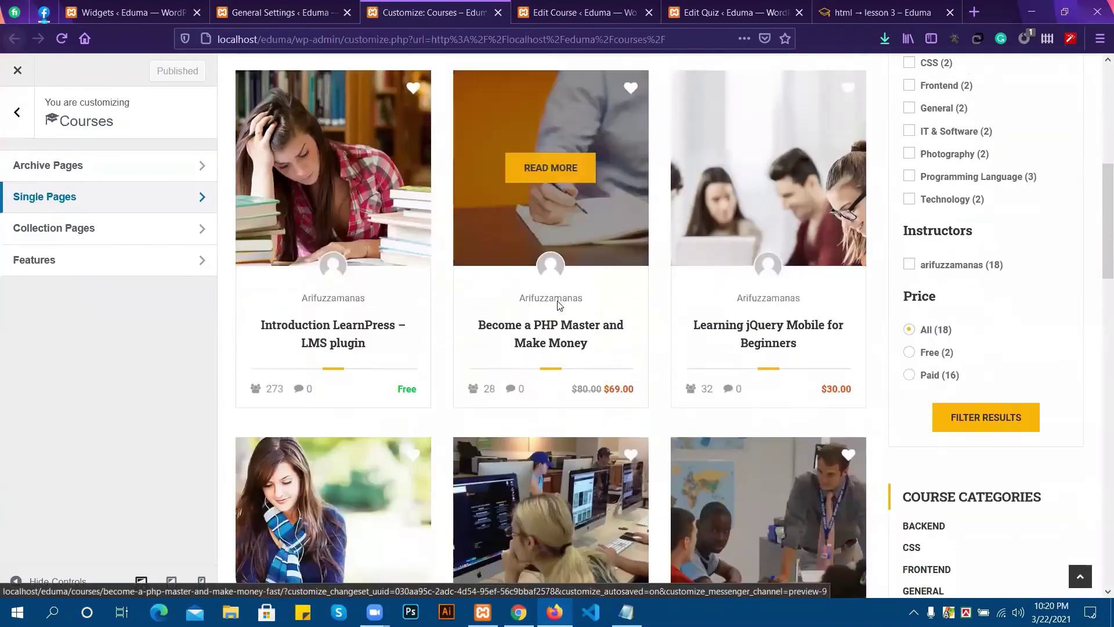
{"action": "scroll", "coordinate": [377, 395], "scroll_direction": "down", "scroll_amount": 2}
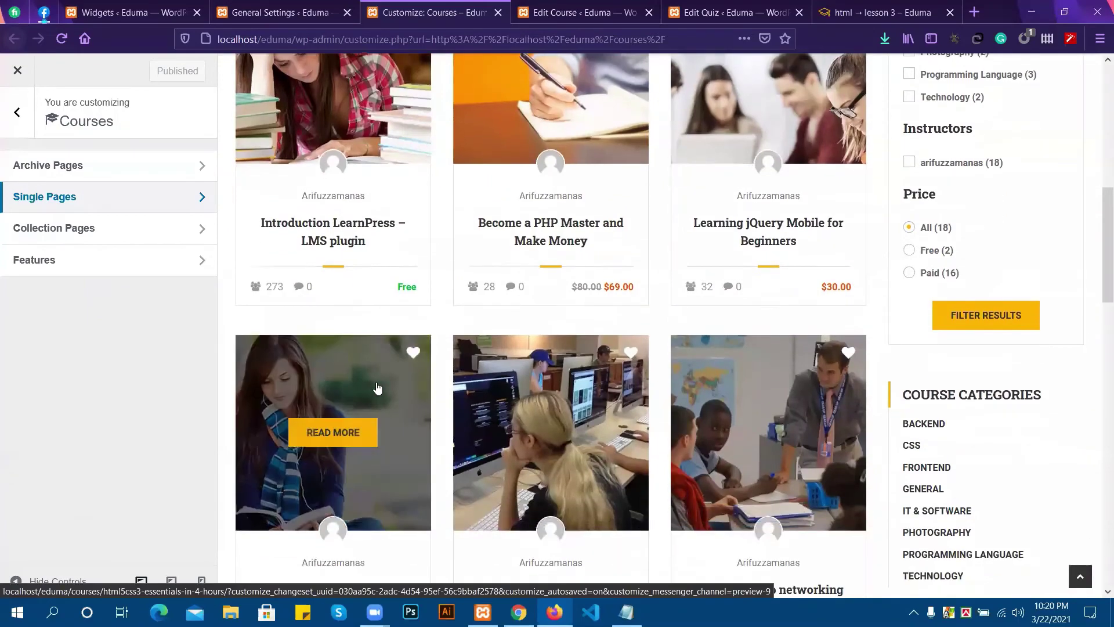
{"action": "scroll", "coordinate": [380, 383], "scroll_direction": "down", "scroll_amount": 3}
{"action": "left_click", "coordinate": [562, 5]}
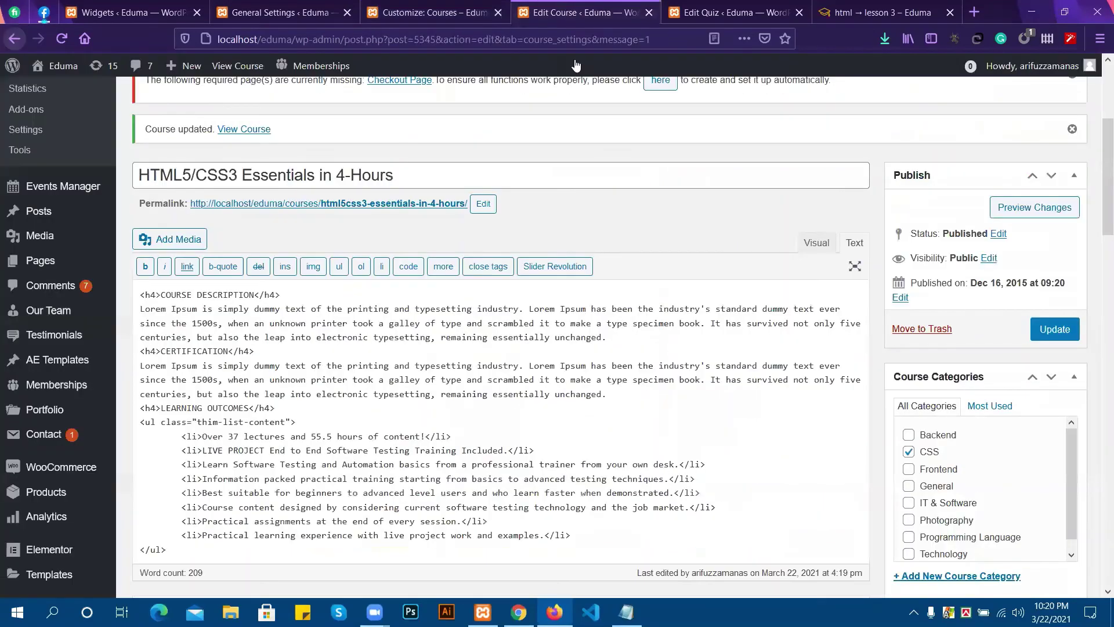
{"action": "scroll", "coordinate": [589, 180], "scroll_direction": "down", "scroll_amount": 8}
{"action": "scroll", "coordinate": [586, 191], "scroll_direction": "down", "scroll_amount": 3}
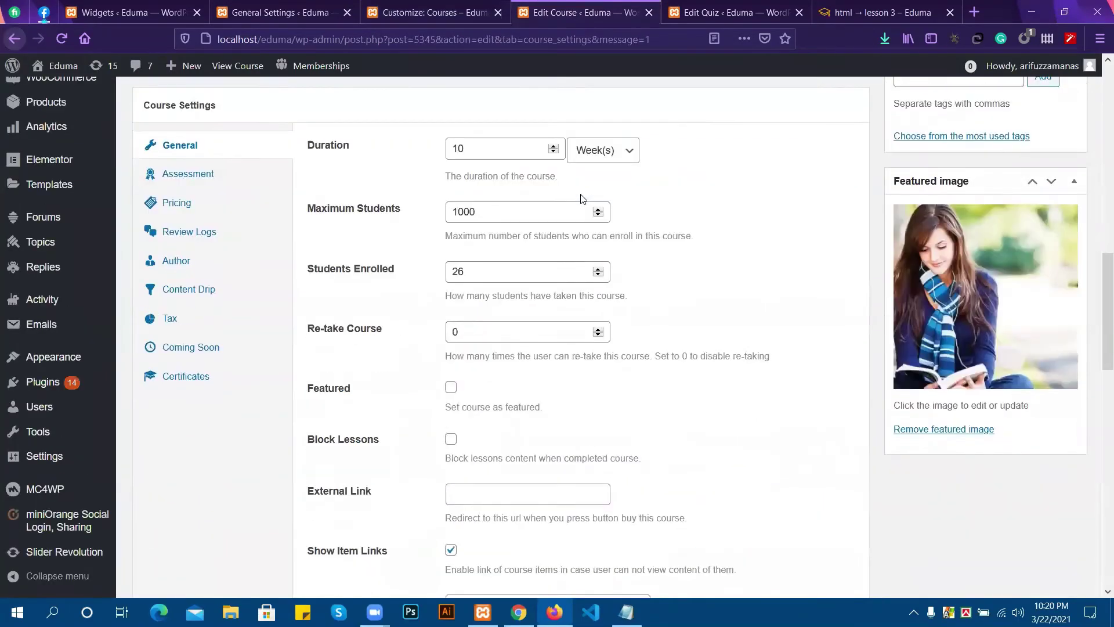
{"action": "scroll", "coordinate": [579, 189], "scroll_direction": "up", "scroll_amount": 2}
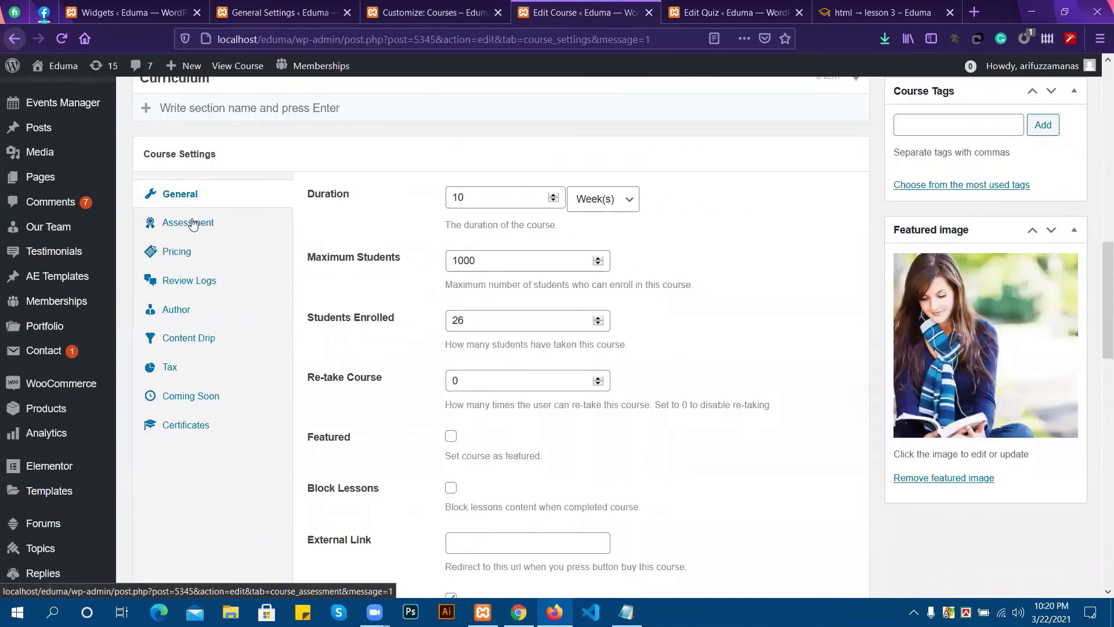
{"action": "left_click", "coordinate": [194, 223]}
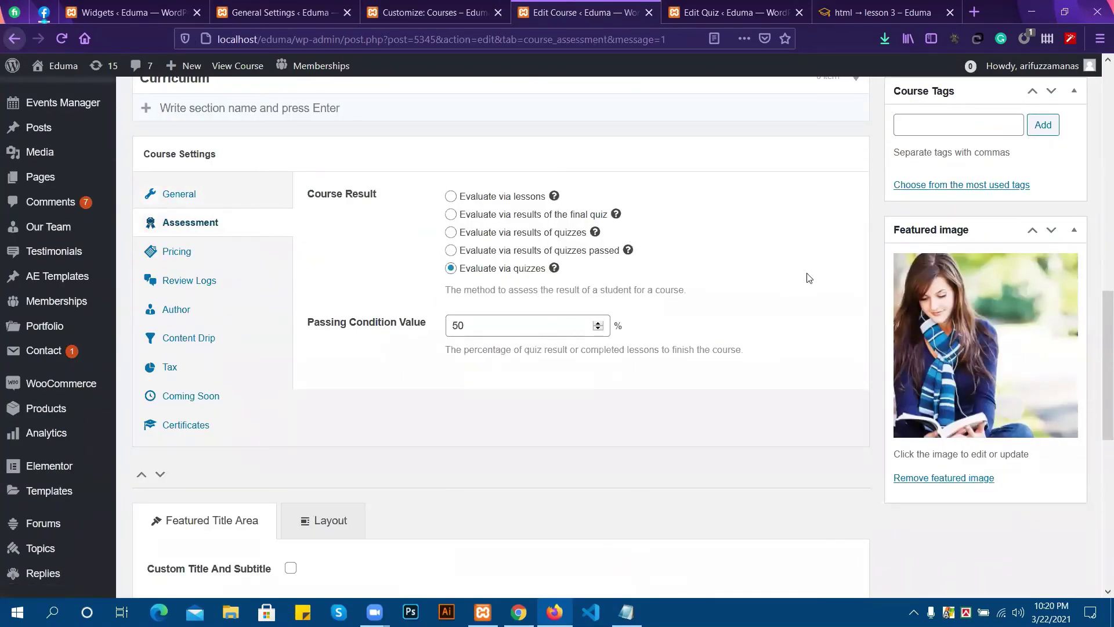
Glance through the Customize and General Settings tabs, then return to the course editor.
{"action": "left_click", "coordinate": [458, 9]}
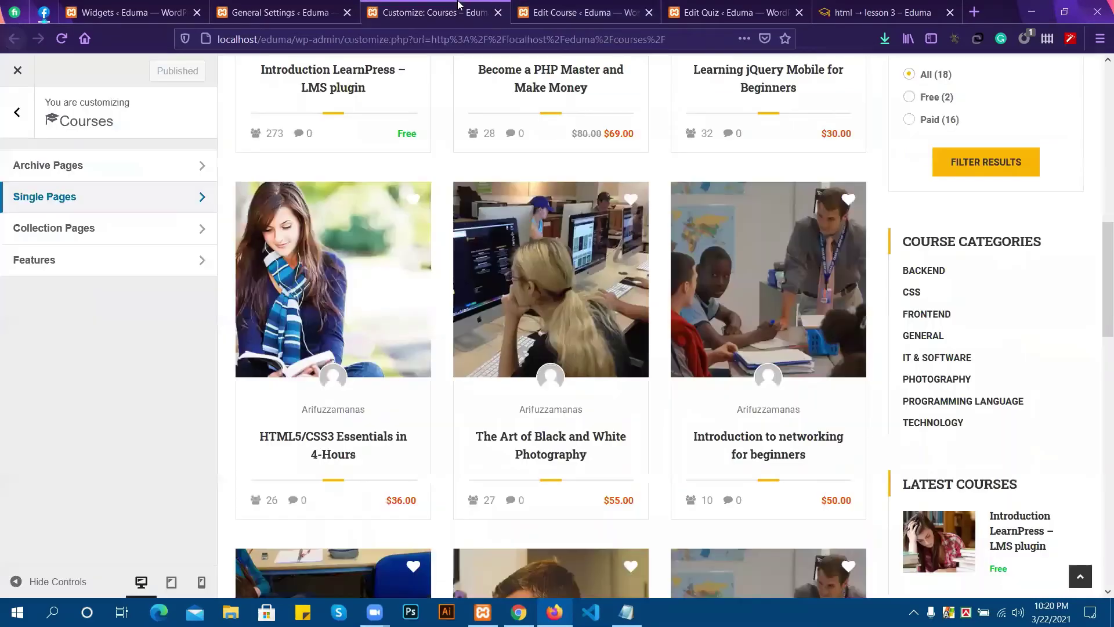
{"action": "scroll", "coordinate": [609, 273], "scroll_direction": "up", "scroll_amount": 10}
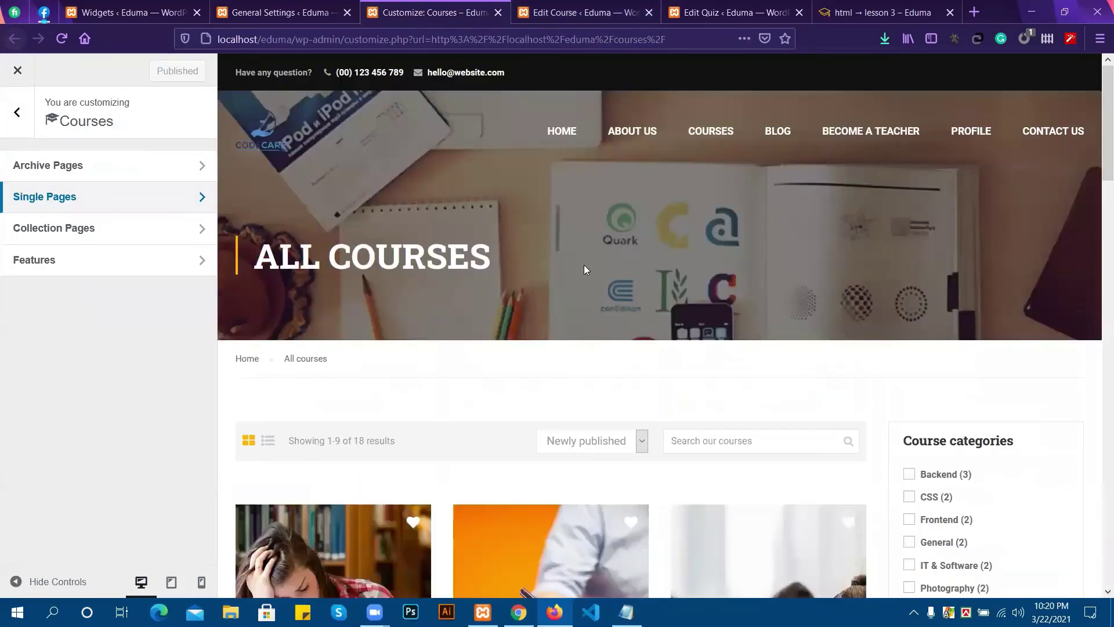
{"action": "left_click", "coordinate": [283, 4]}
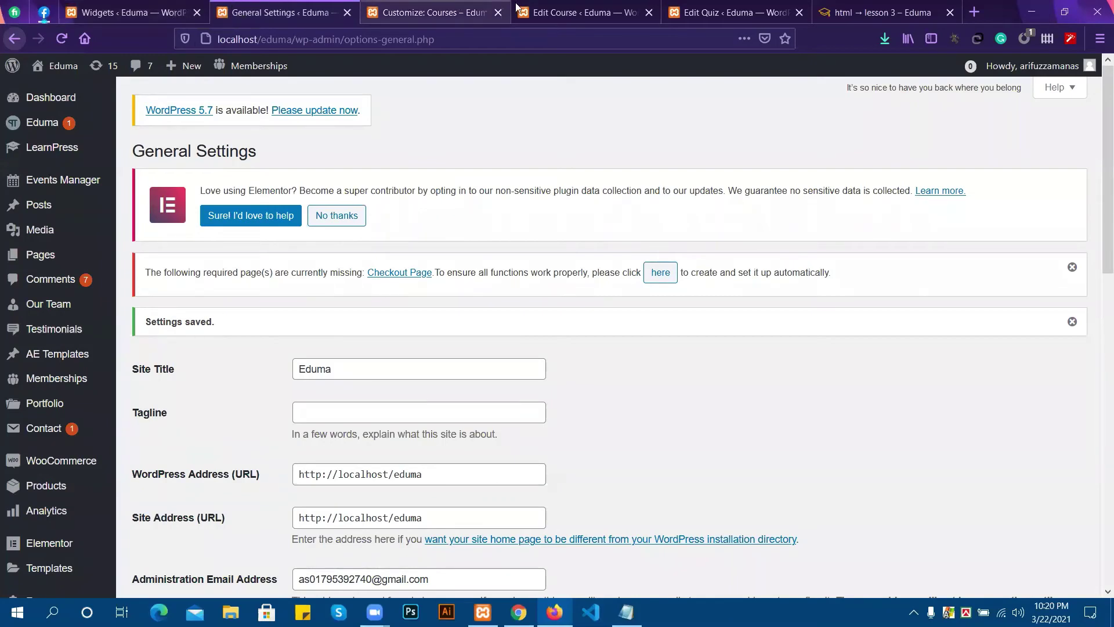
{"action": "left_click", "coordinate": [421, 5]}
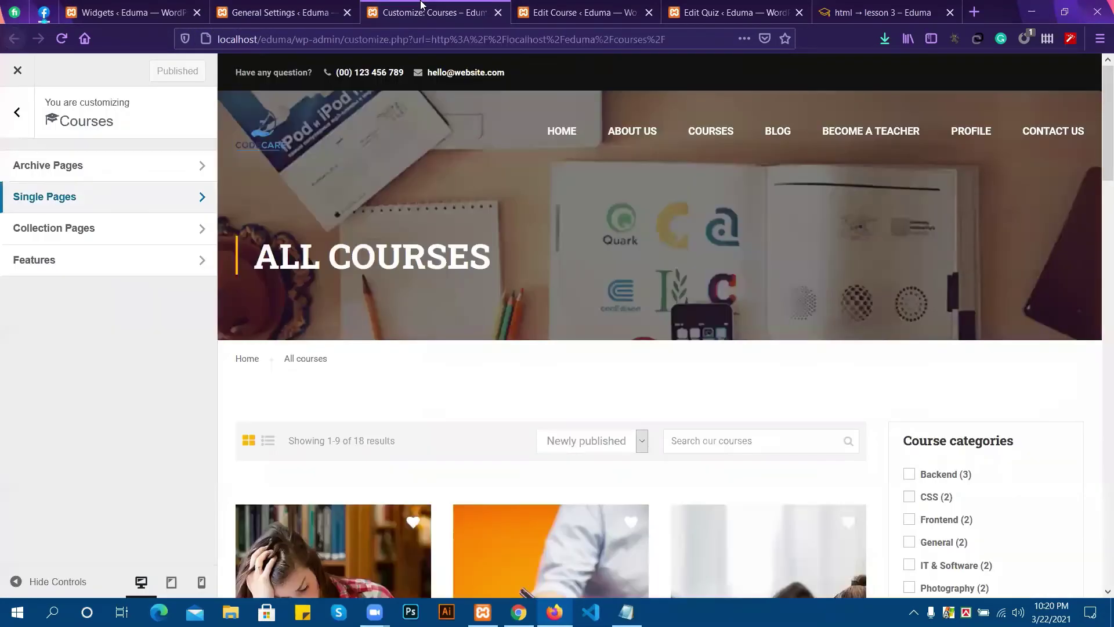
{"action": "left_click", "coordinate": [520, 5]}
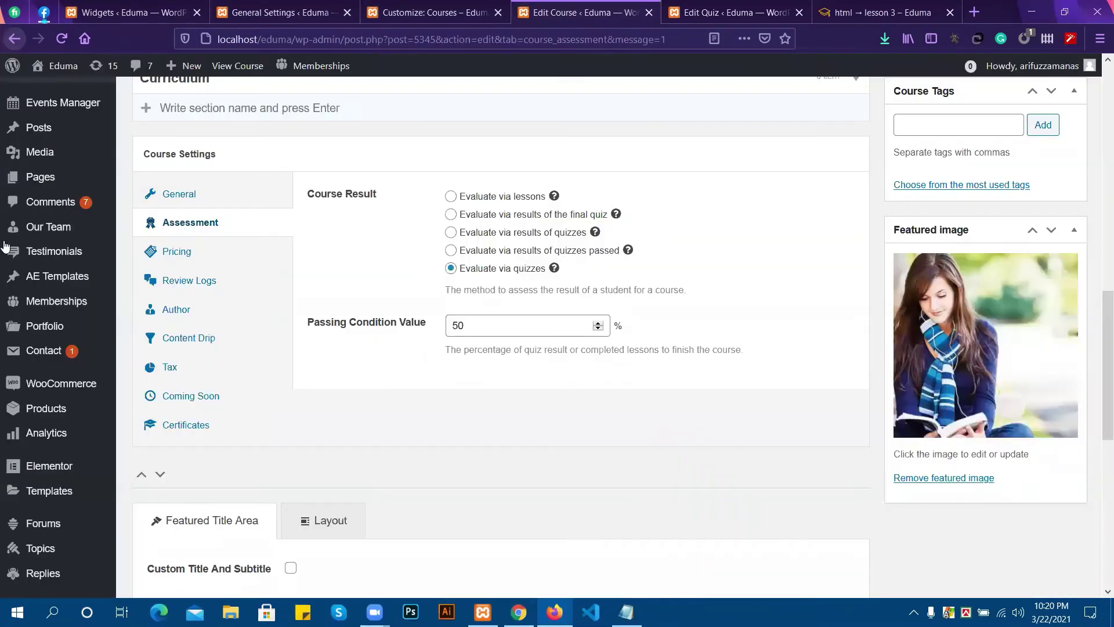
{"action": "scroll", "coordinate": [29, 186], "scroll_direction": "up", "scroll_amount": 5}
{"action": "scroll", "coordinate": [40, 196], "scroll_direction": "up", "scroll_amount": 2}
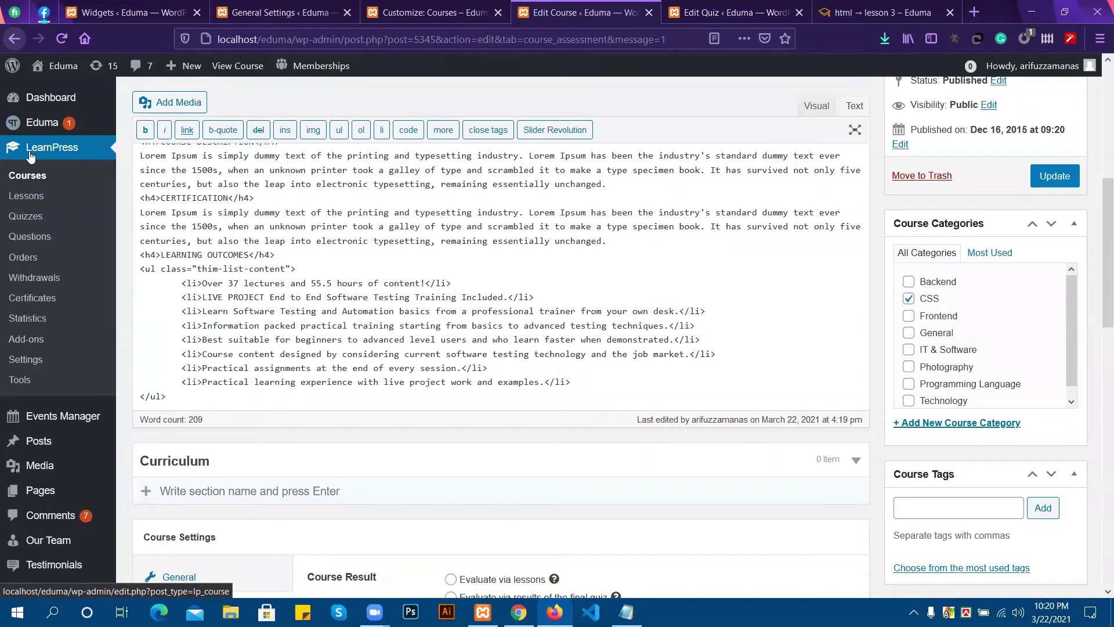
Go to LearnPress Certificates, leaving the unsaved course page, and trash the old certificate.
{"action": "left_click", "coordinate": [35, 302]}
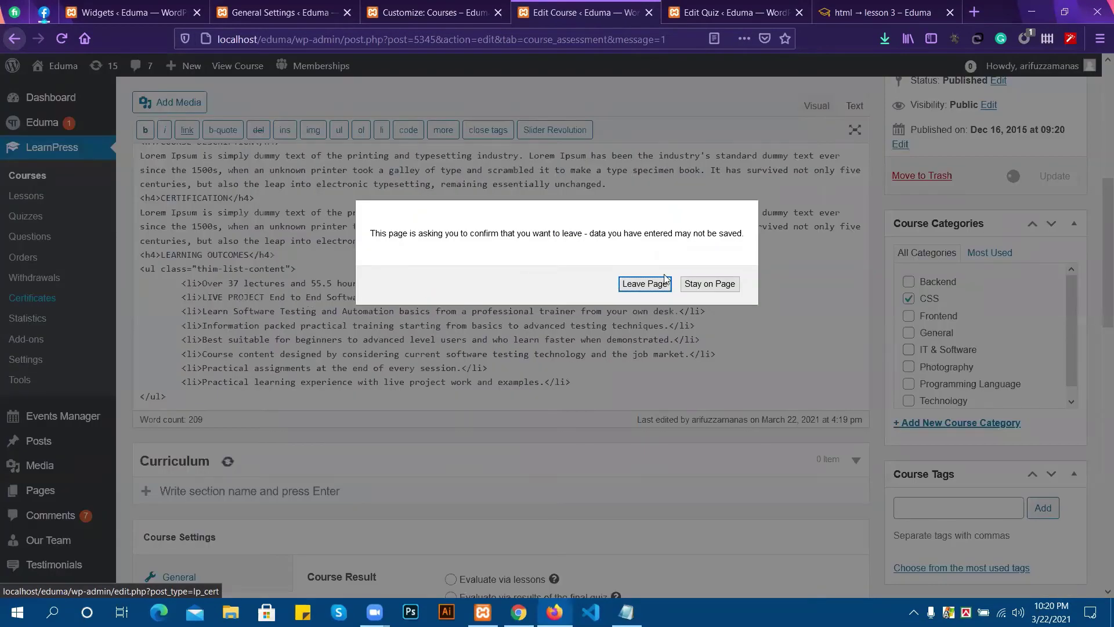
{"action": "left_click", "coordinate": [665, 281]}
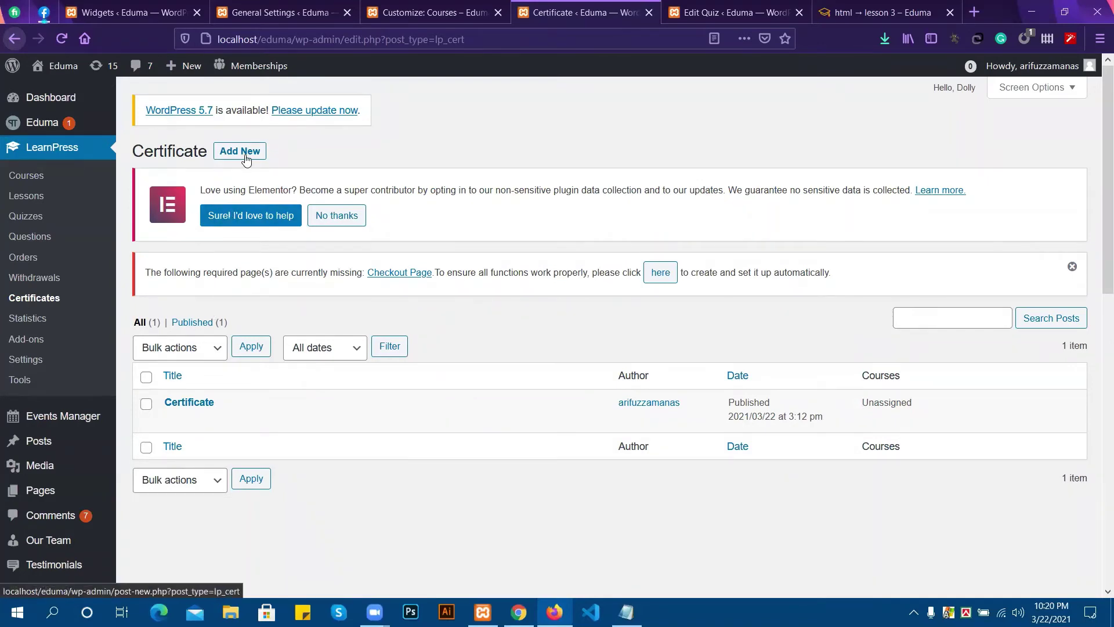
{"action": "left_click", "coordinate": [251, 419]}
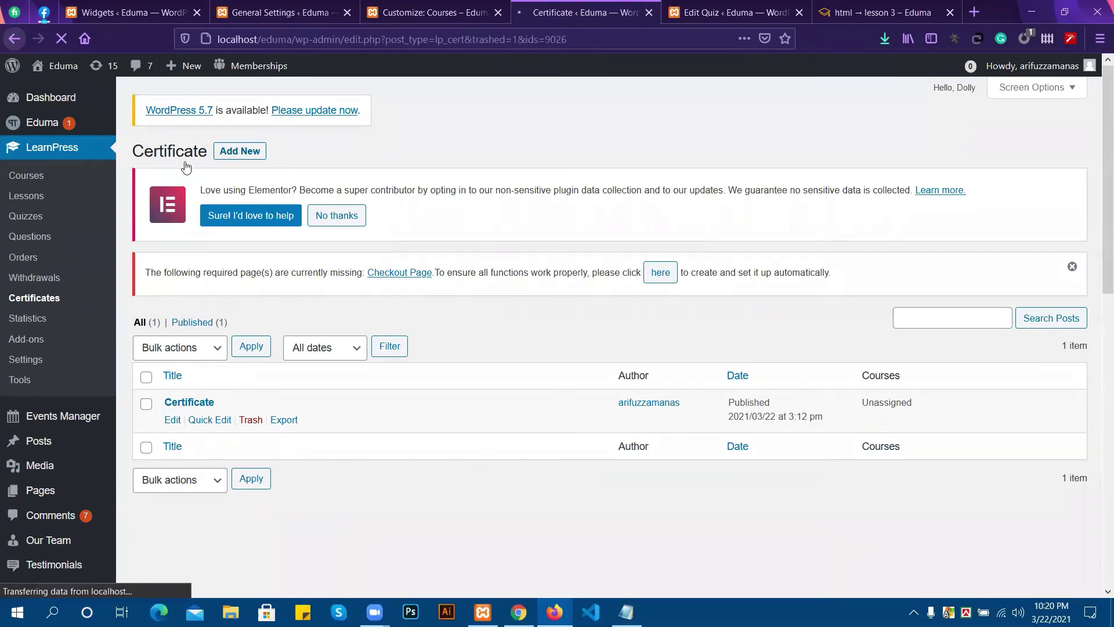
Create a new certificate titled 'Certificate' and publish it.
{"action": "left_click", "coordinate": [249, 154]}
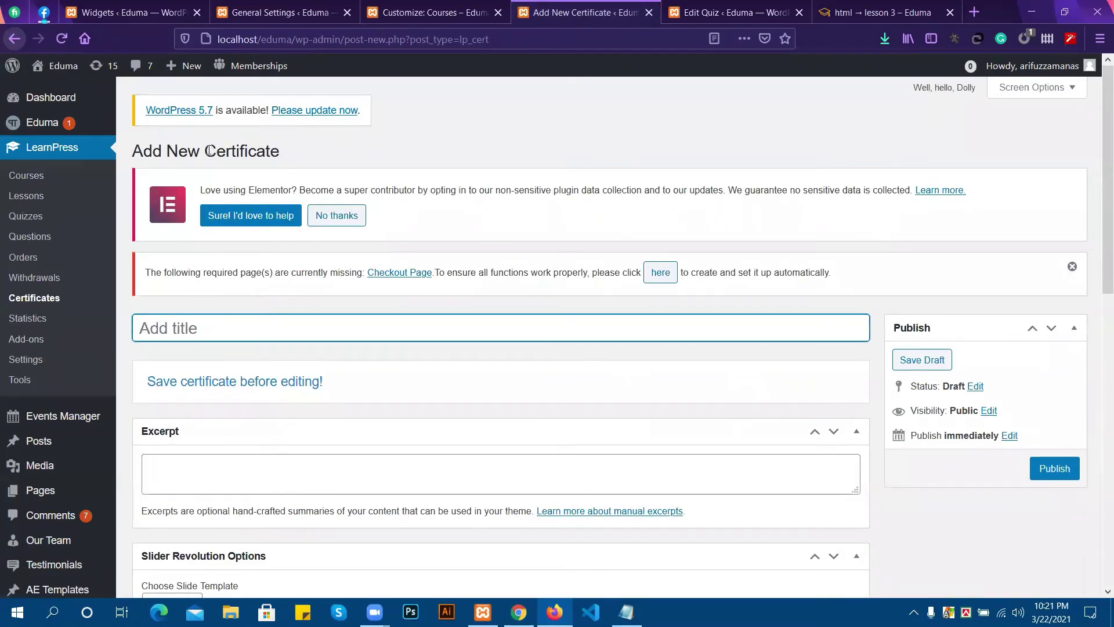
{"action": "left_click_drag", "start_coordinate": [208, 150], "coordinate": [280, 154]}
{"action": "key", "text": "ctrl+c"}
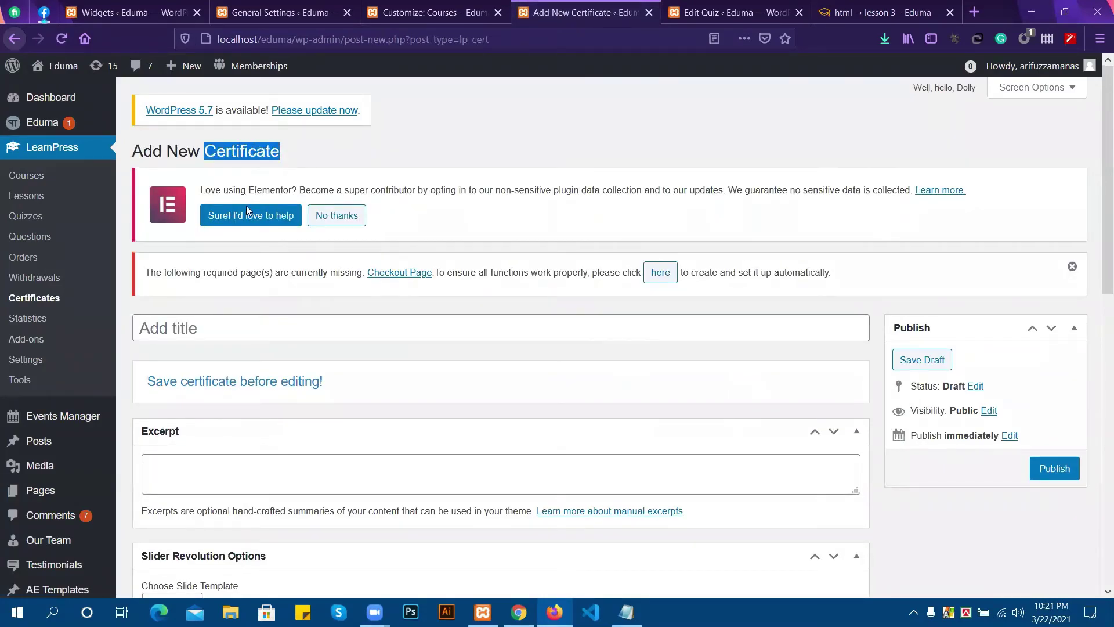
{"action": "left_click", "coordinate": [215, 320]}
{"action": "key", "text": "ctrl+v"}
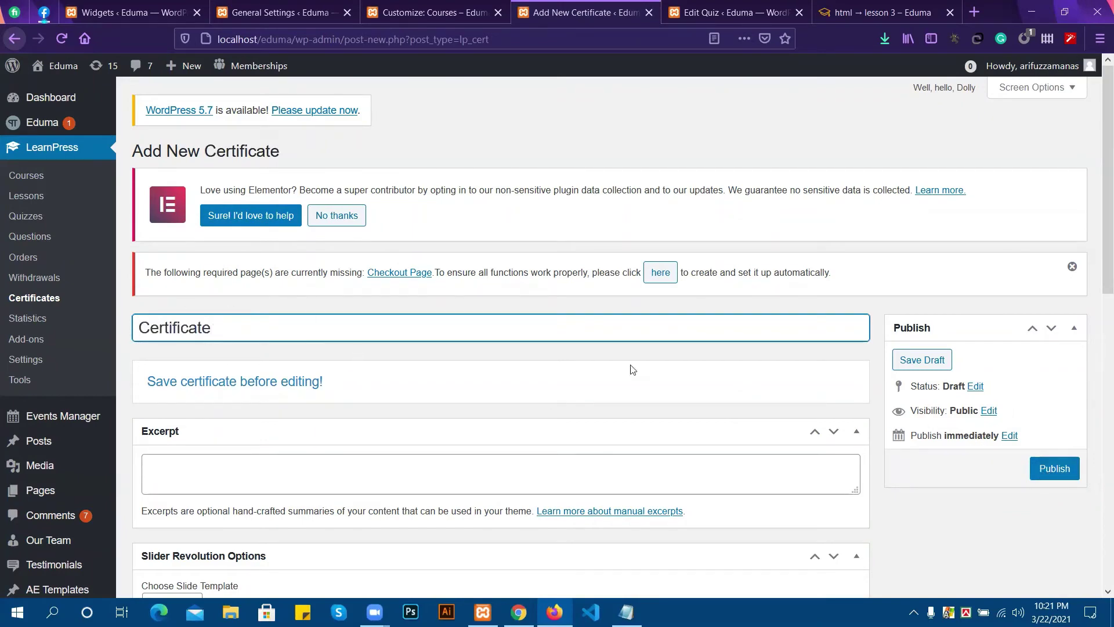
{"action": "left_click", "coordinate": [1067, 469]}
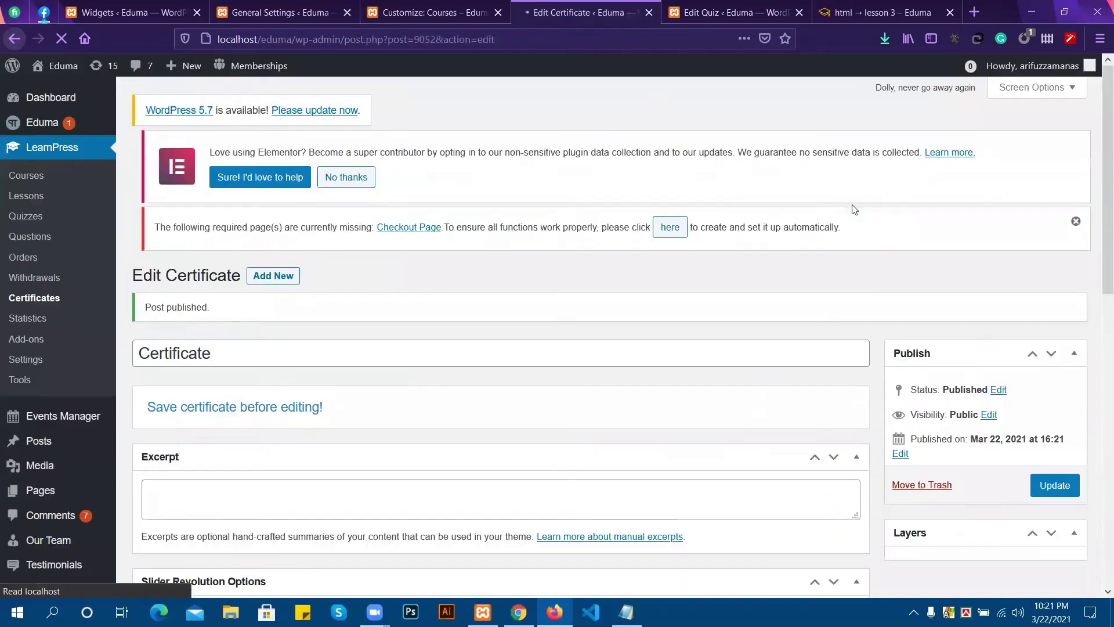
Start changing the certificate template and browse the computer for an image to upload.
{"action": "scroll", "coordinate": [340, 409], "scroll_direction": "down", "scroll_amount": 3}
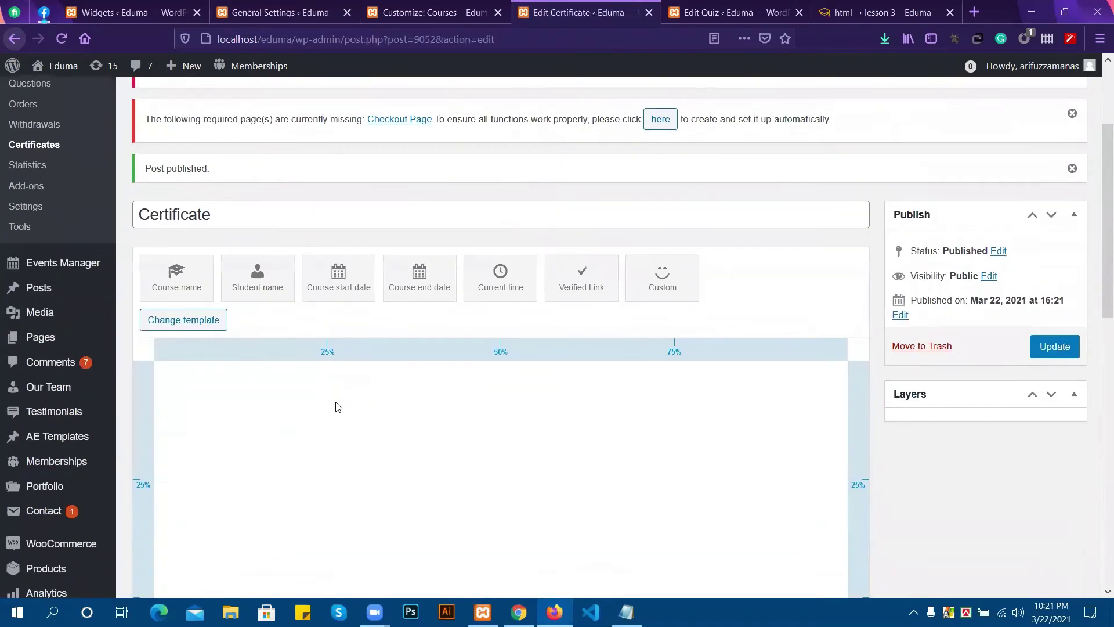
{"action": "left_click", "coordinate": [196, 320]}
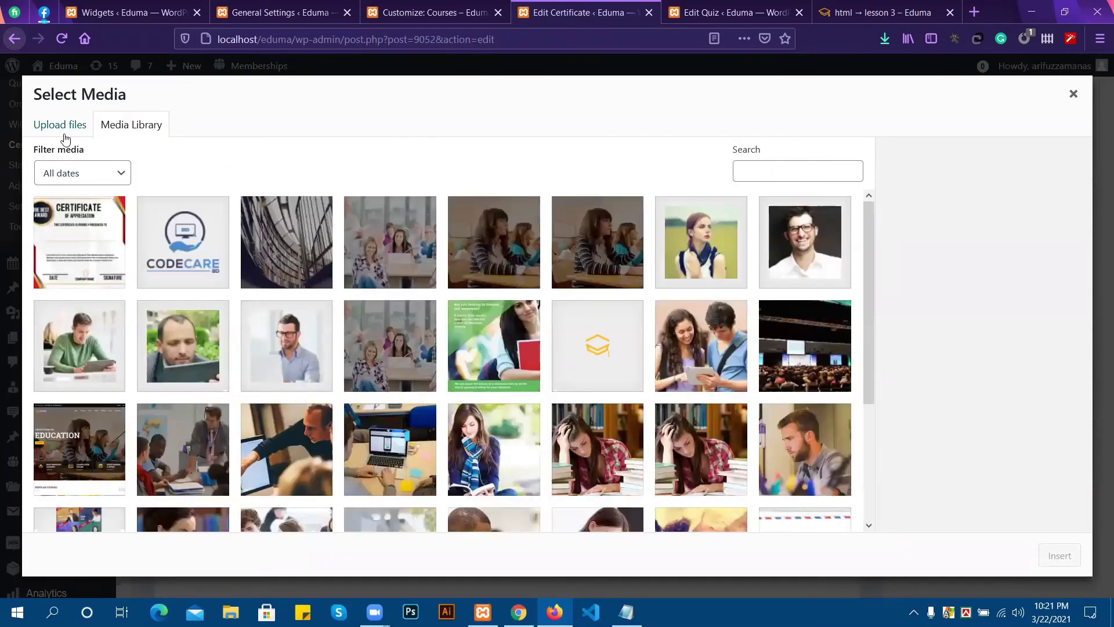
{"action": "left_click", "coordinate": [61, 125]}
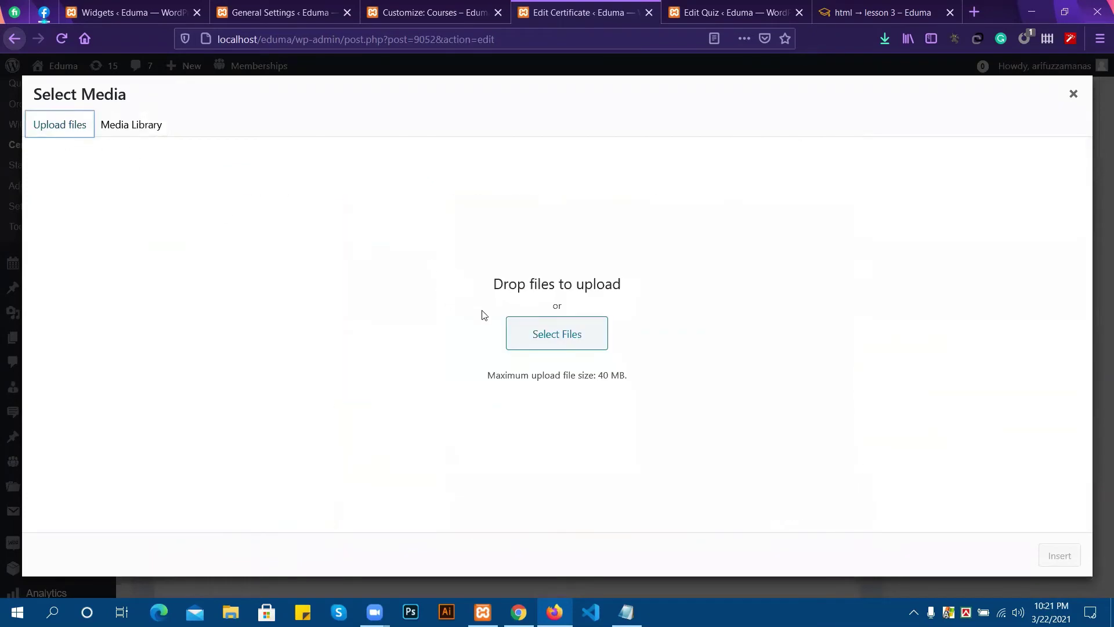
{"action": "left_click", "coordinate": [560, 346]}
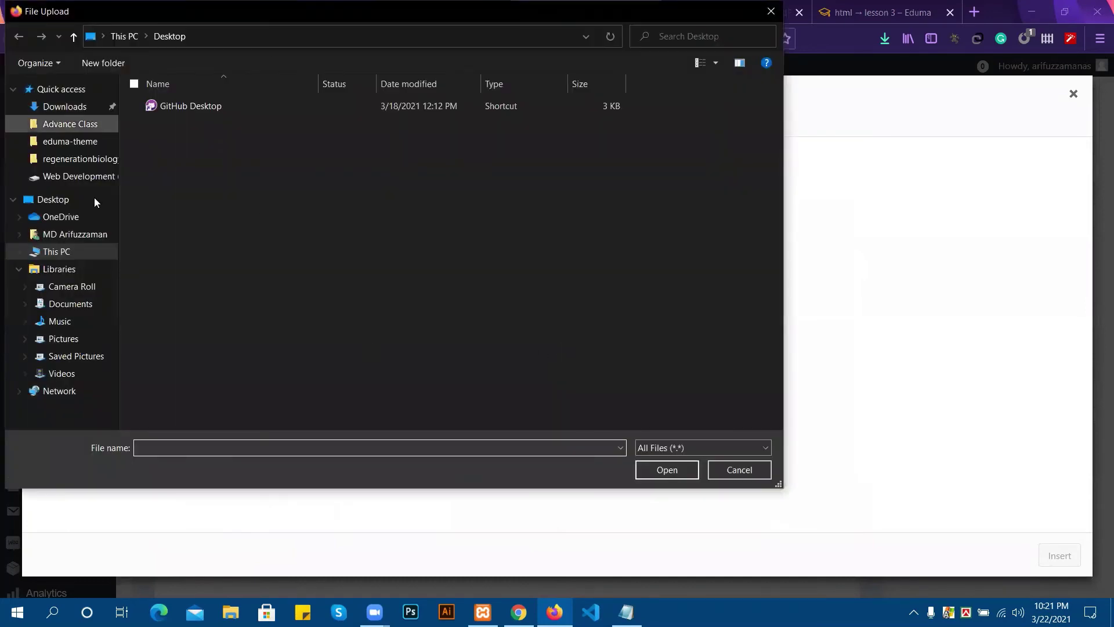
Upload Untitled-1.png from Web Development (F:) and insert it as the certificate template.
{"action": "left_click", "coordinate": [75, 38]}
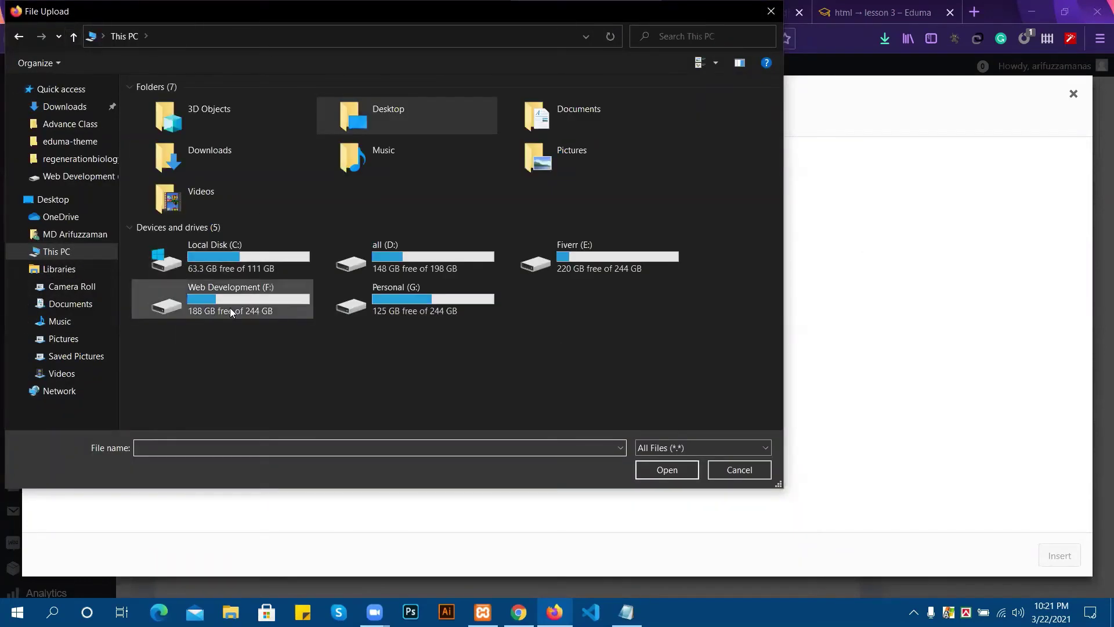
{"action": "double_click", "coordinate": [230, 304]}
{"action": "scroll", "coordinate": [487, 261], "scroll_direction": "down", "scroll_amount": 6}
{"action": "scroll", "coordinate": [513, 271], "scroll_direction": "down", "scroll_amount": 3}
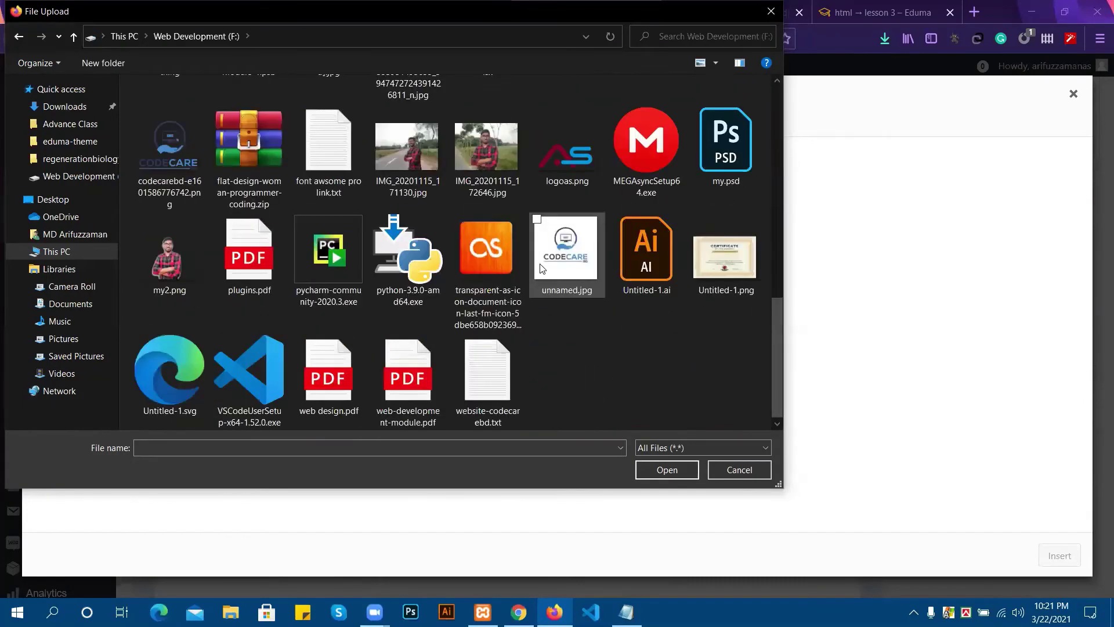
{"action": "left_click", "coordinate": [748, 289]}
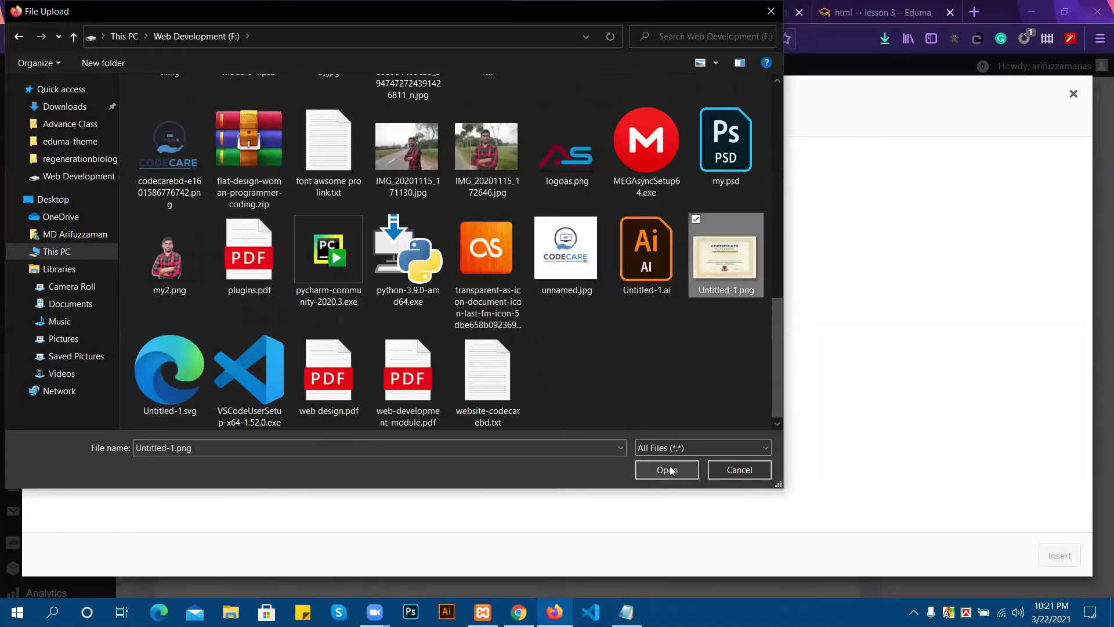
{"action": "left_click", "coordinate": [666, 470]}
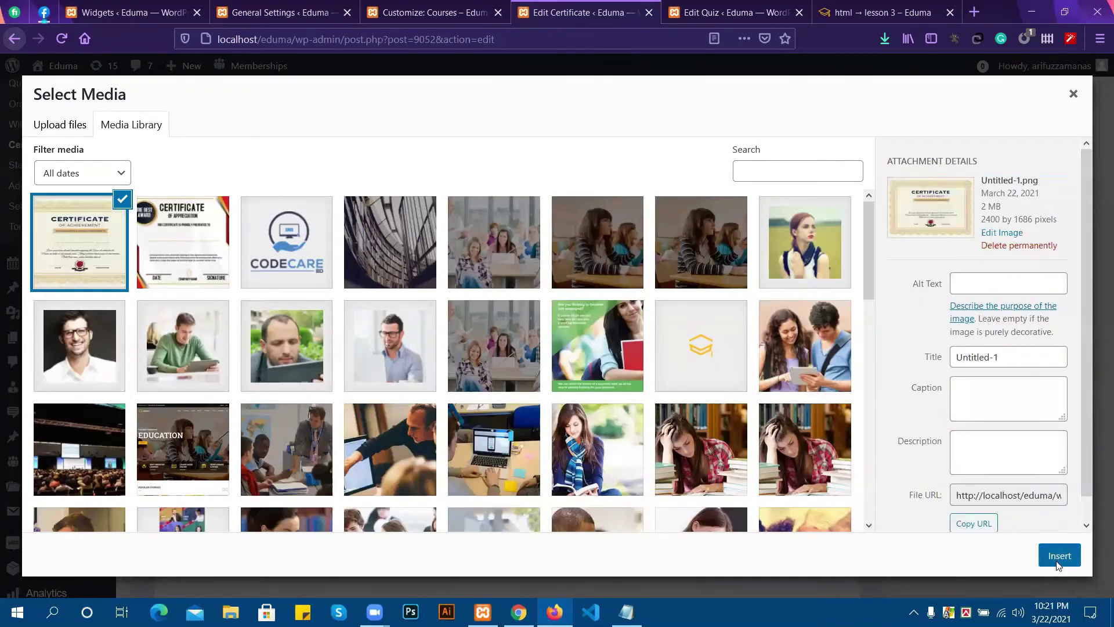
{"action": "left_click", "coordinate": [1056, 555]}
Place a Student name layer onto the certificate.
{"action": "scroll", "coordinate": [331, 401], "scroll_direction": "down", "scroll_amount": 5}
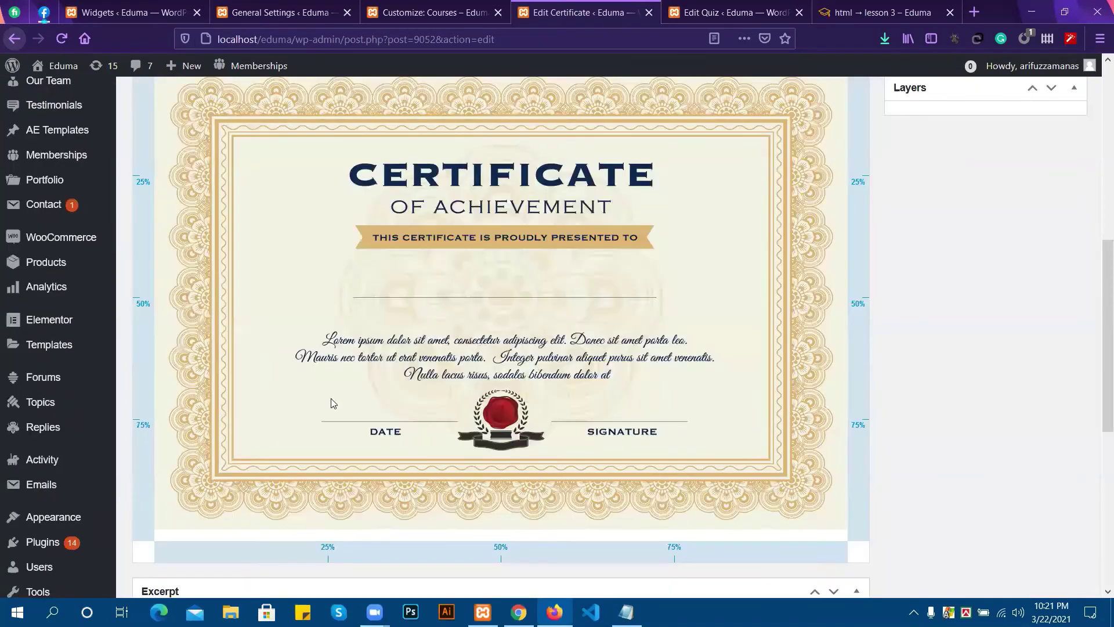
{"action": "scroll", "coordinate": [331, 398], "scroll_direction": "up", "scroll_amount": 3}
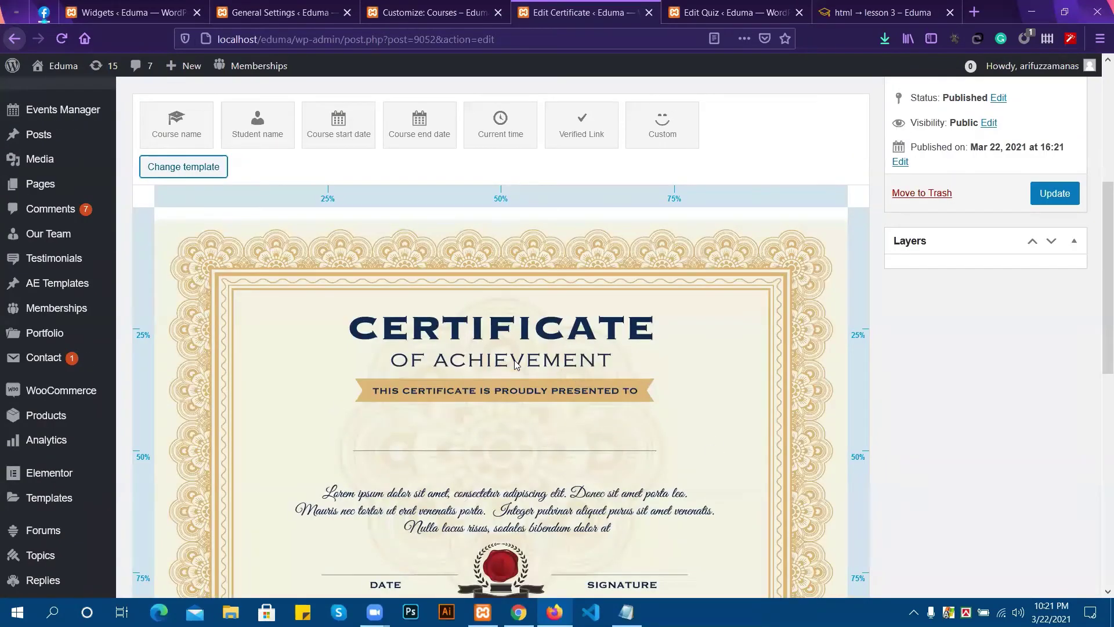
{"action": "scroll", "coordinate": [430, 347], "scroll_direction": "up", "scroll_amount": 1}
{"action": "scroll", "coordinate": [393, 347], "scroll_direction": "down", "scroll_amount": 1}
{"action": "left_click_drag", "start_coordinate": [257, 147], "coordinate": [501, 435]}
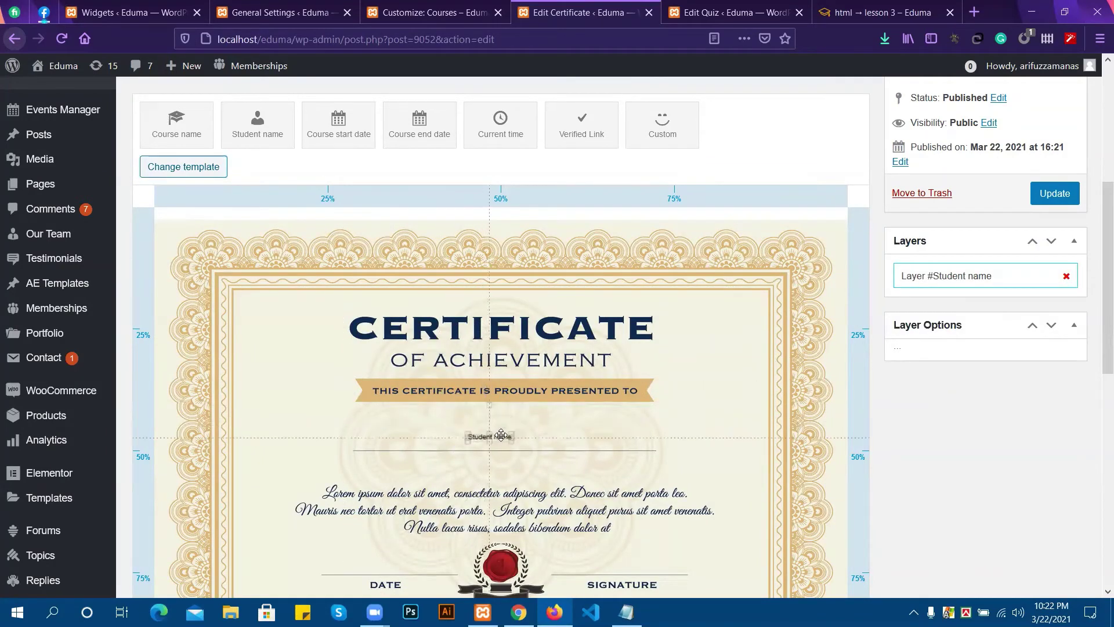
{"action": "left_click", "coordinate": [421, 436]}
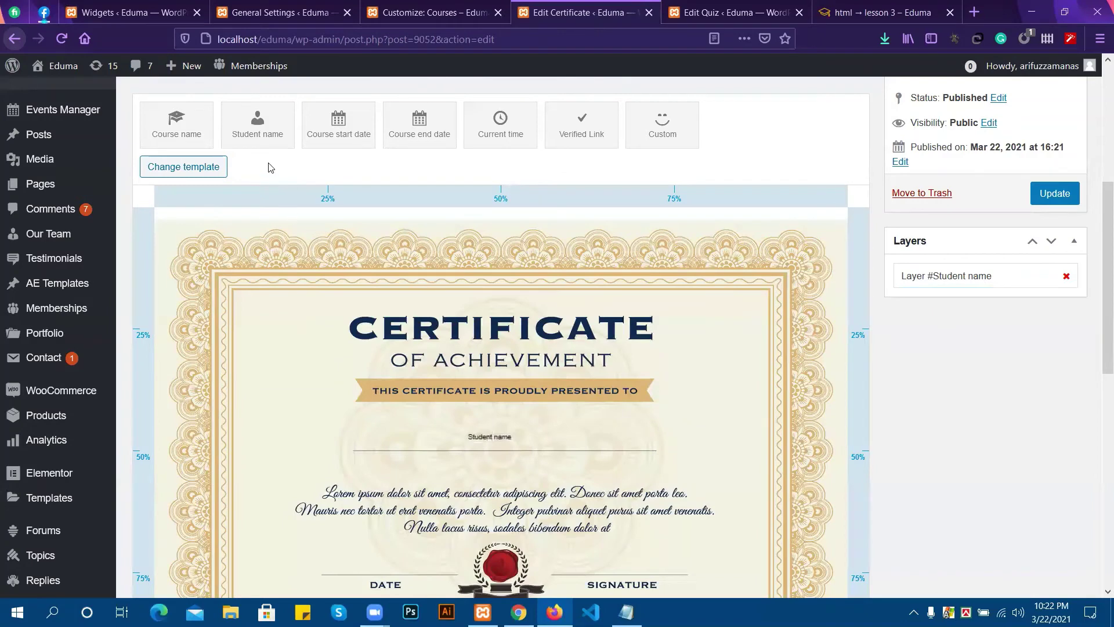
Enlarge the Student name layer to font size 93.6 and drop a Course name layer on the certificate.
{"action": "left_click", "coordinate": [497, 438]}
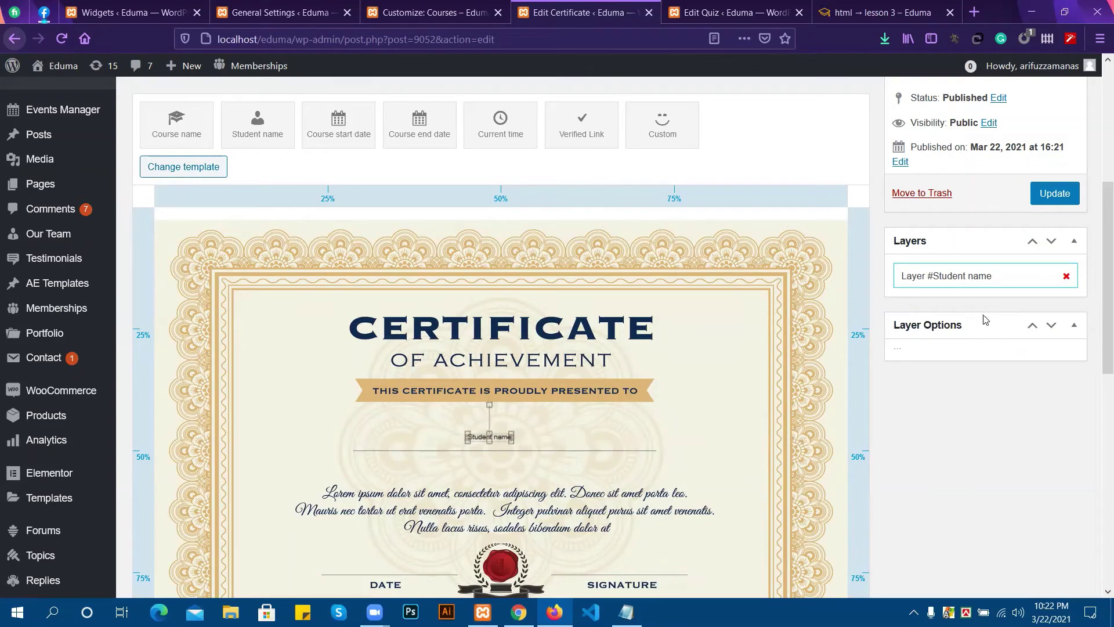
{"action": "scroll", "coordinate": [967, 436], "scroll_direction": "down", "scroll_amount": 1}
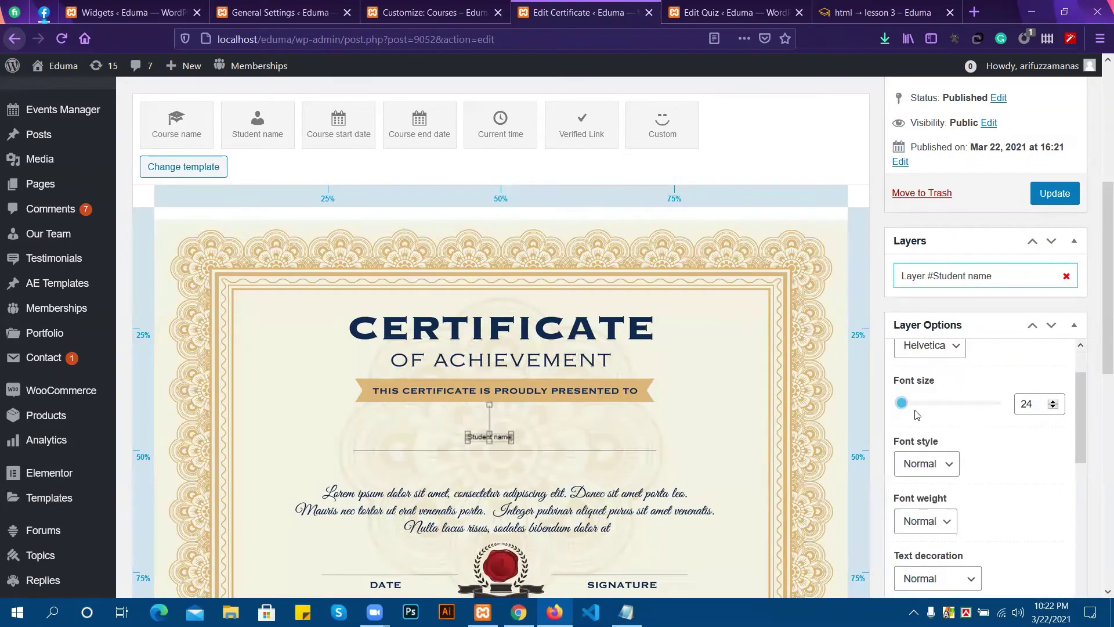
{"action": "left_click_drag", "start_coordinate": [908, 410], "coordinate": [918, 409]}
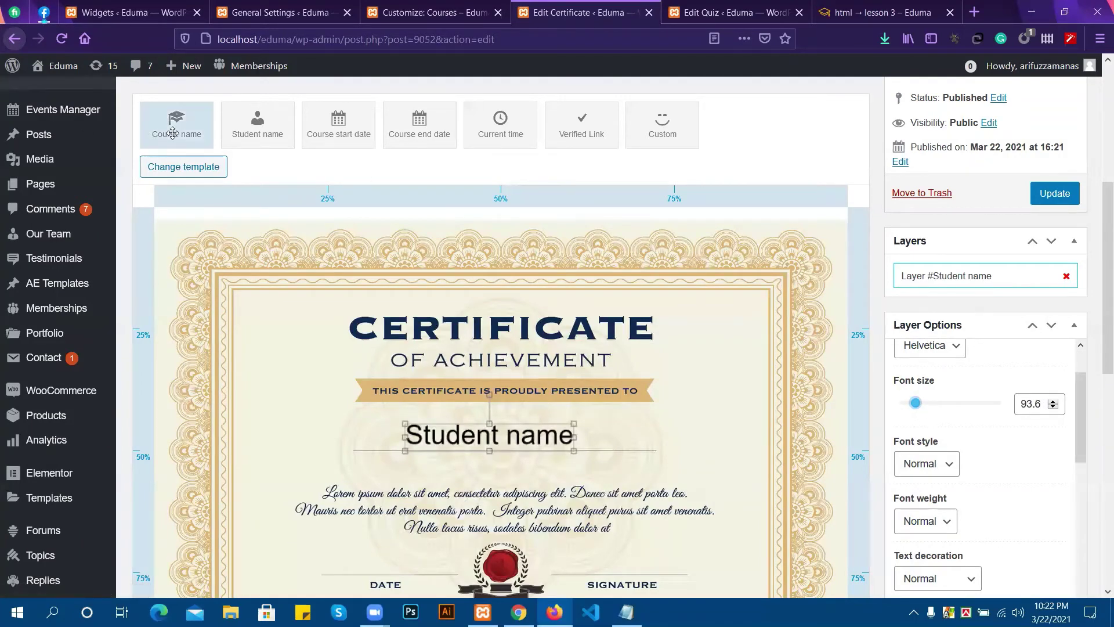
{"action": "left_click_drag", "start_coordinate": [172, 133], "coordinate": [487, 472]}
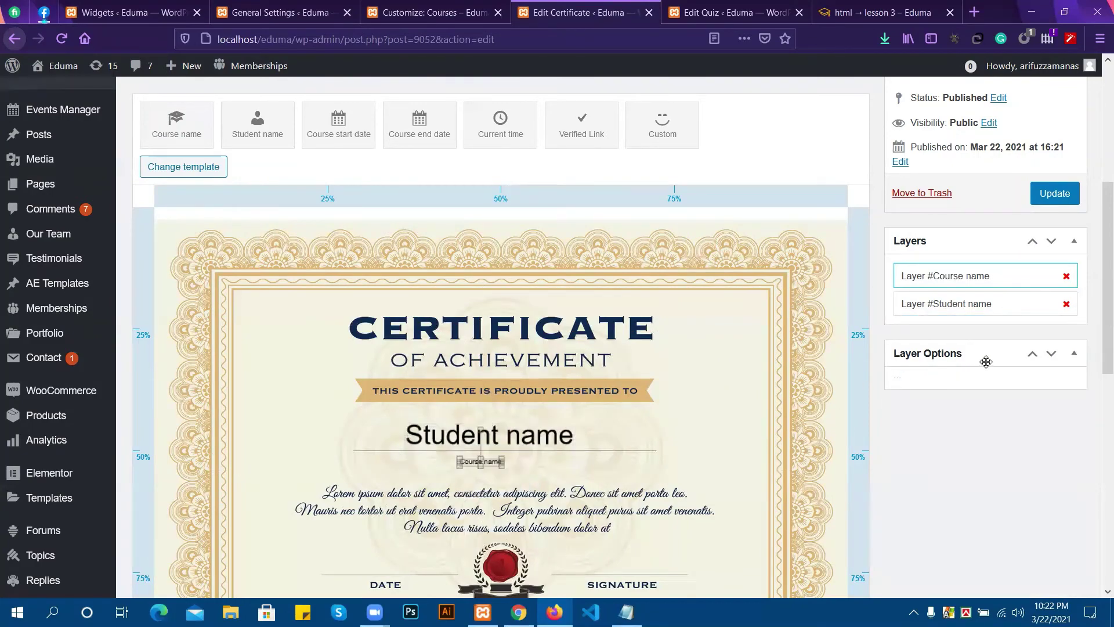
Move the layer settings panel back to the sidebar and adjust the Student name font size.
{"action": "left_click", "coordinate": [1051, 355]}
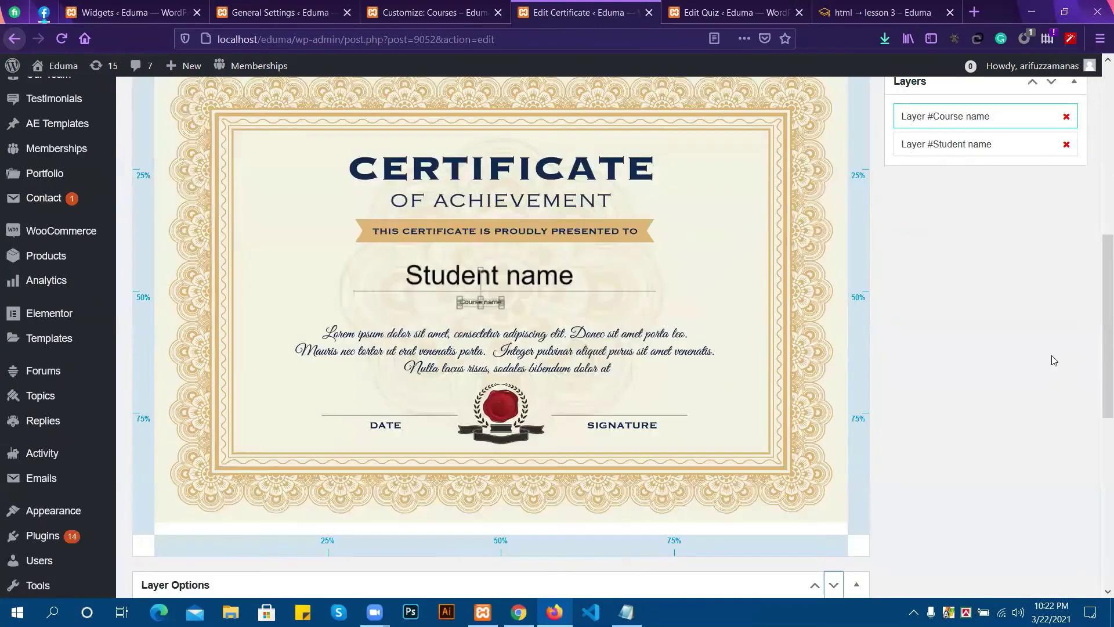
{"action": "scroll", "coordinate": [993, 328], "scroll_direction": "up", "scroll_amount": 3}
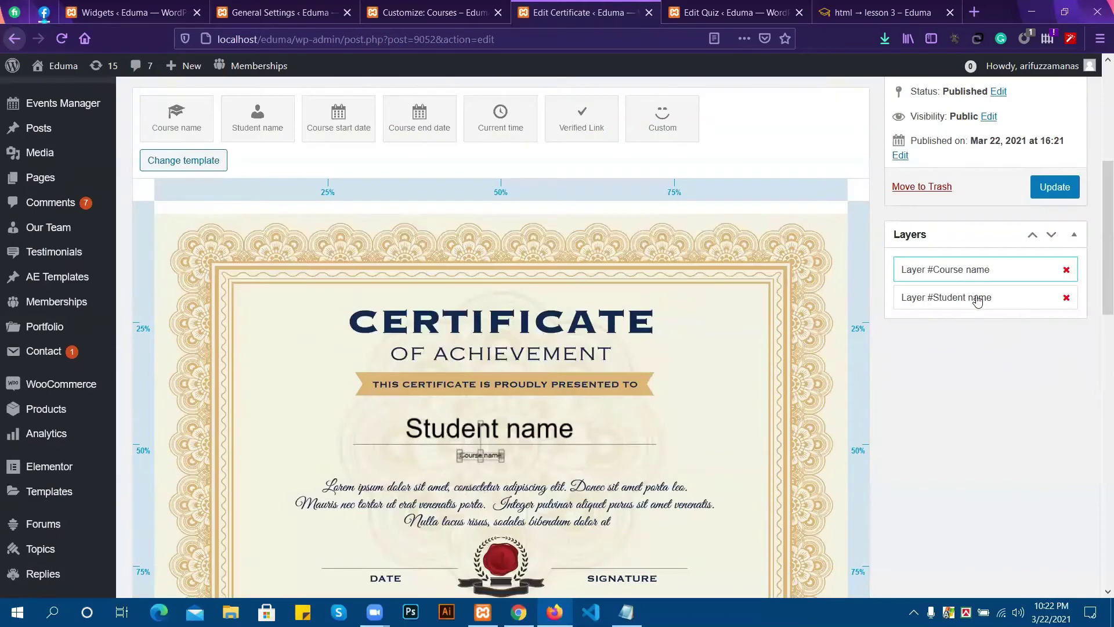
{"action": "left_click", "coordinate": [979, 300]}
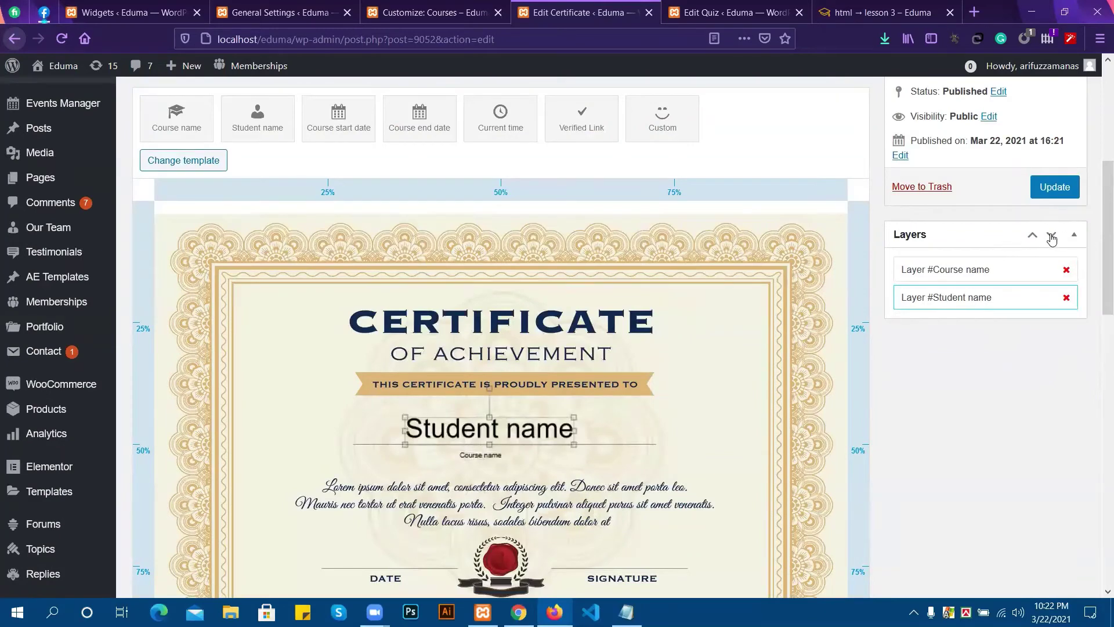
{"action": "scroll", "coordinate": [470, 372], "scroll_direction": "down", "scroll_amount": 5}
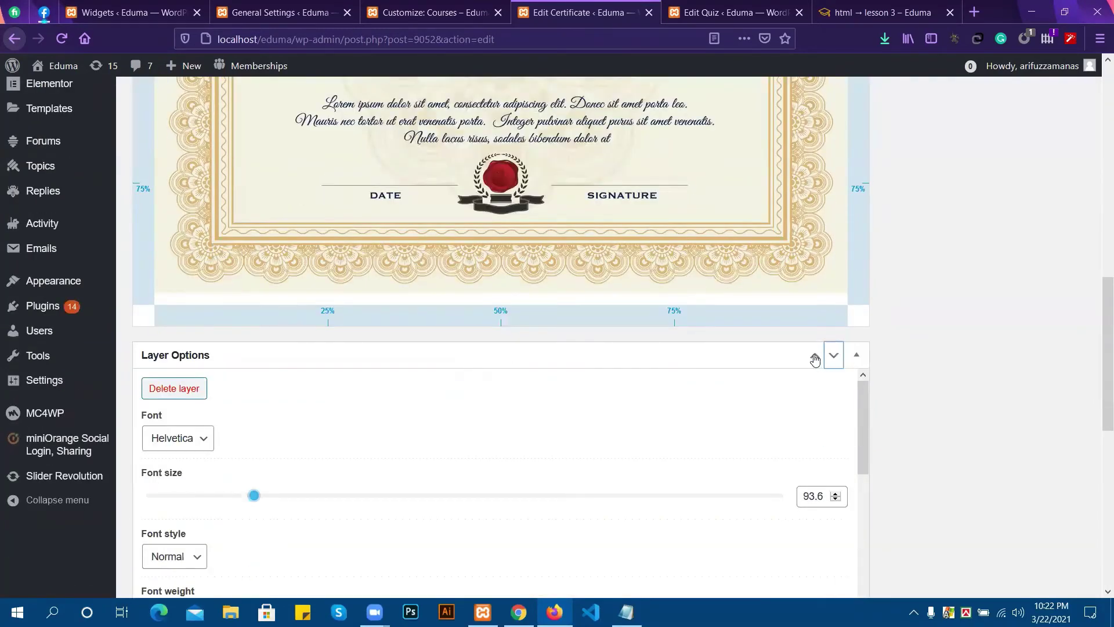
{"action": "left_click", "coordinate": [815, 359]}
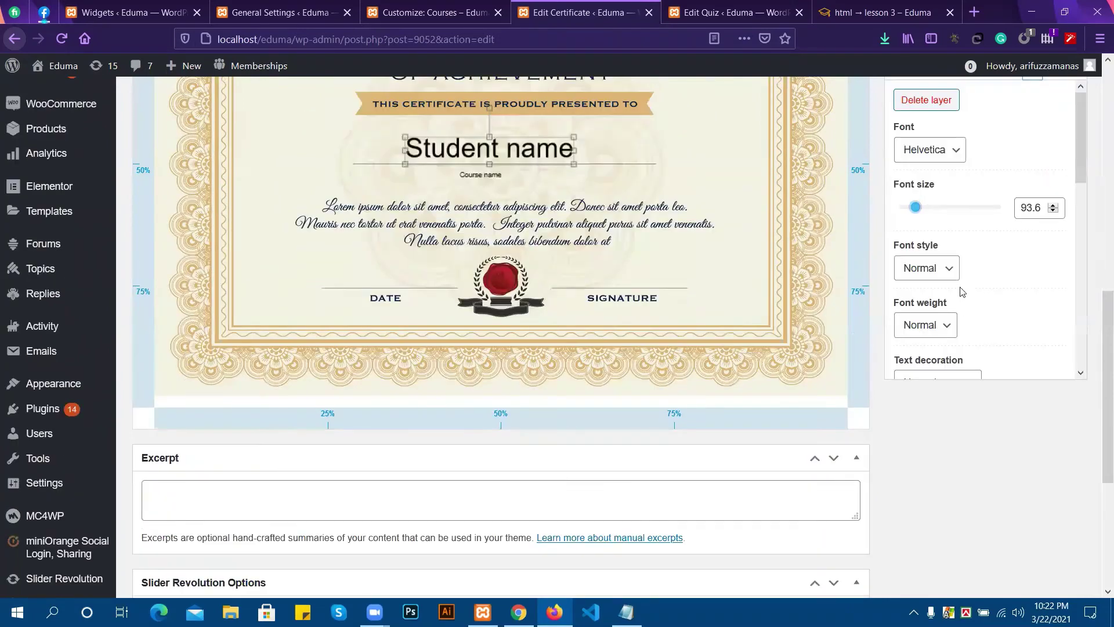
{"action": "mouse_move", "coordinate": [914, 214]}
{"action": "left_mouse_down"}
{"action": "mouse_move", "coordinate": [926, 214]}
{"action": "mouse_move", "coordinate": [913, 214]}
{"action": "left_mouse_up"}
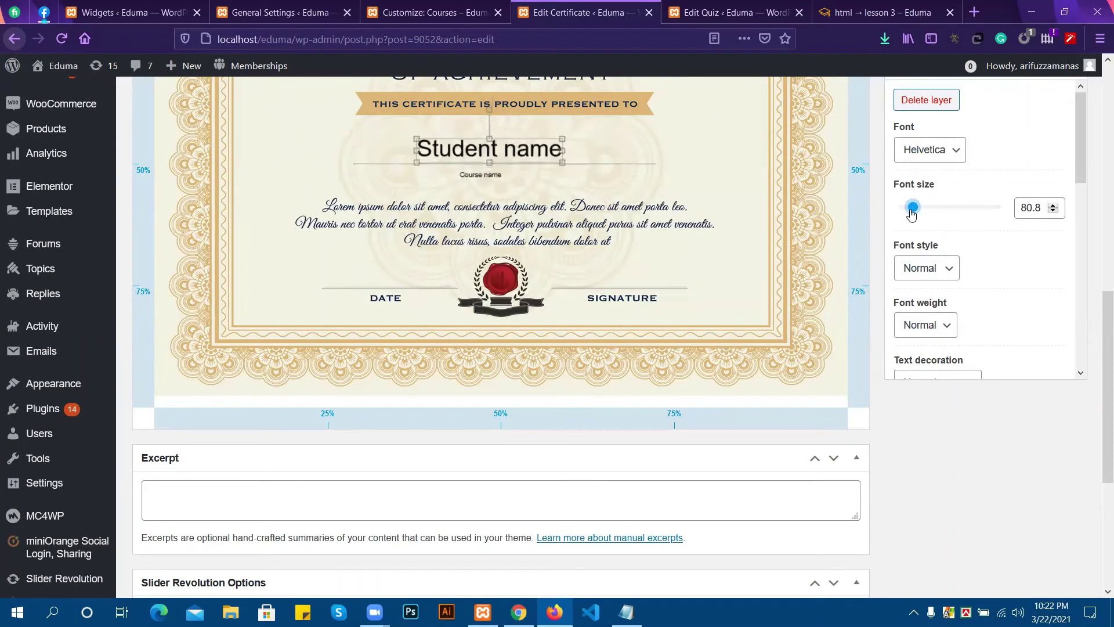
Set the Course name layer to font size 90.2 and position it just below Student name.
{"action": "left_click", "coordinate": [473, 175]}
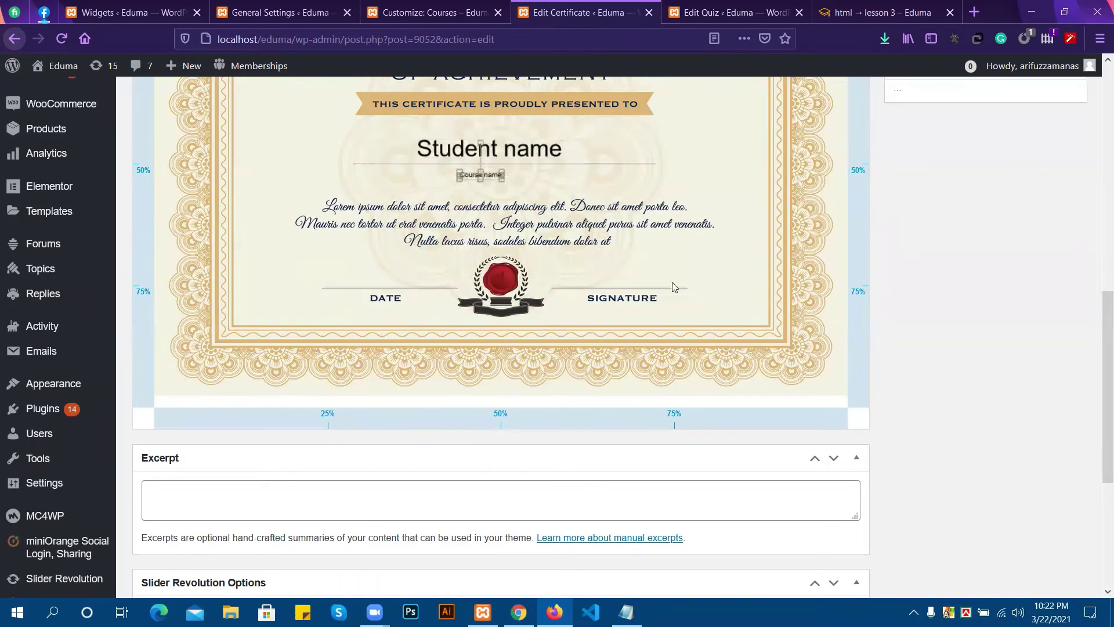
{"action": "scroll", "coordinate": [844, 331], "scroll_direction": "up", "scroll_amount": 4}
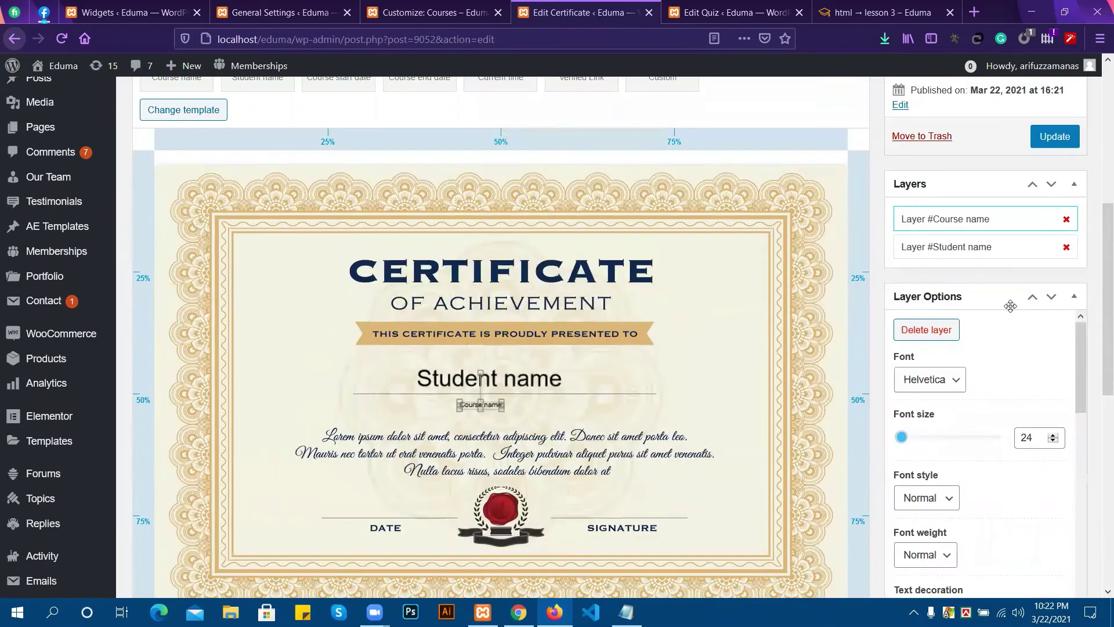
{"action": "mouse_move", "coordinate": [903, 438]}
{"action": "left_mouse_down"}
{"action": "mouse_move", "coordinate": [926, 440]}
{"action": "mouse_move", "coordinate": [917, 439]}
{"action": "left_mouse_up"}
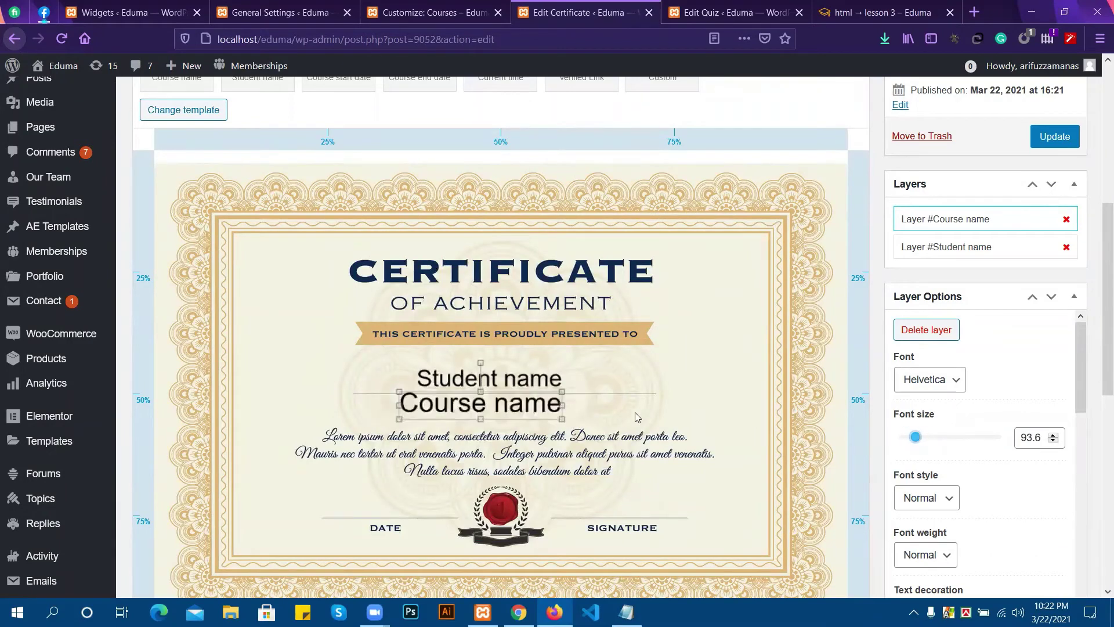
{"action": "left_click", "coordinate": [1053, 442]}
{"action": "left_click", "coordinate": [1054, 443]}
{"action": "left_click", "coordinate": [1054, 444]}
{"action": "left_click", "coordinate": [1053, 443]}
{"action": "left_click", "coordinate": [1054, 443]}
{"action": "left_click", "coordinate": [1054, 443]}
{"action": "left_click", "coordinate": [1054, 442]}
{"action": "left_click", "coordinate": [1054, 442]}
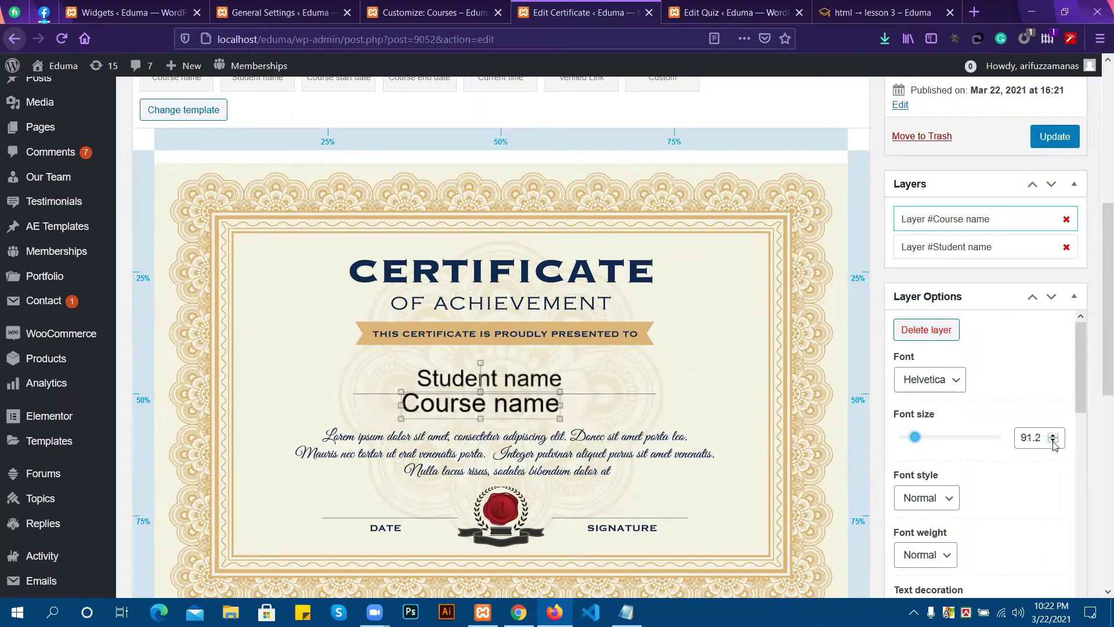
{"action": "left_click", "coordinate": [1054, 443]}
{"action": "left_click", "coordinate": [1053, 443]}
{"action": "left_click", "coordinate": [1053, 442]}
{"action": "left_click", "coordinate": [1054, 442]}
{"action": "left_click", "coordinate": [1054, 442]}
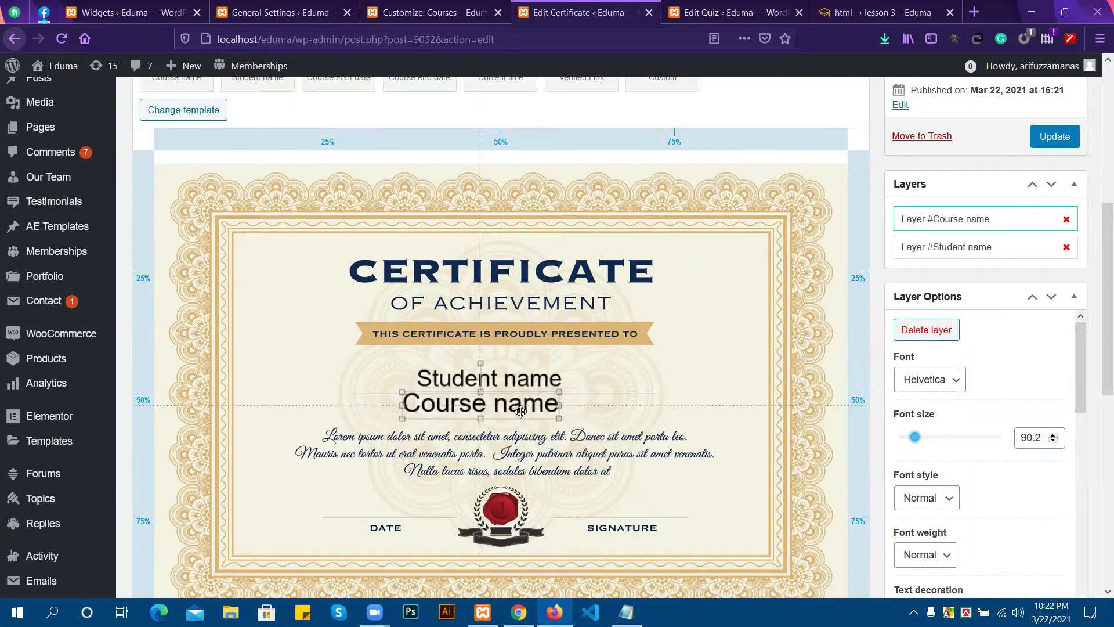
{"action": "left_click_drag", "start_coordinate": [509, 409], "coordinate": [522, 415]}
{"action": "scroll", "coordinate": [282, 208], "scroll_direction": "up", "scroll_amount": 3}
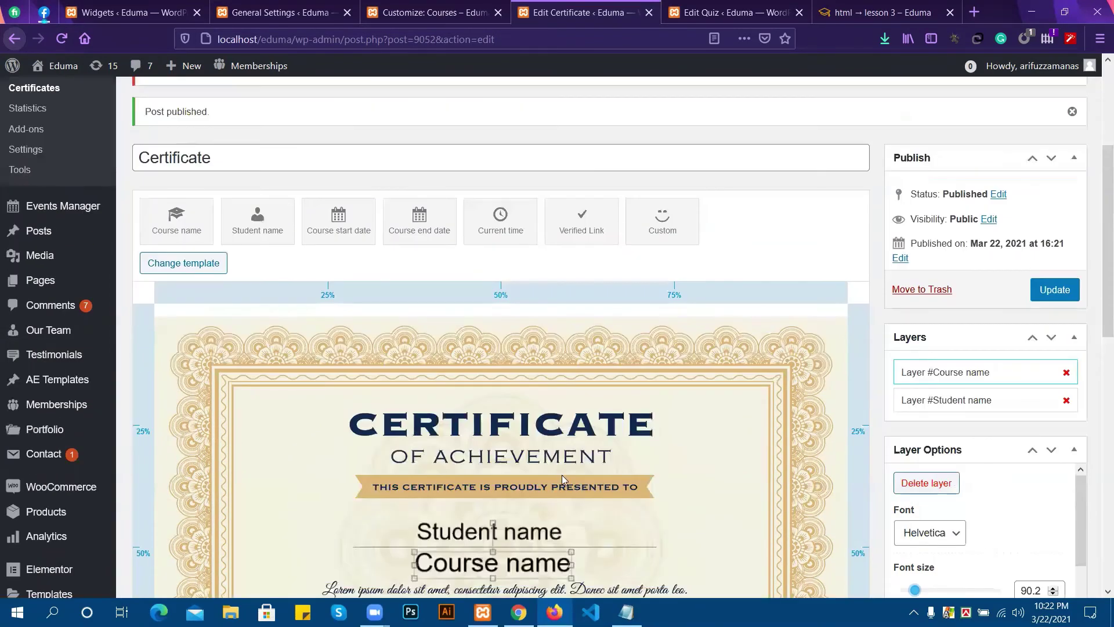
{"action": "scroll", "coordinate": [389, 487], "scroll_direction": "down", "scroll_amount": 4}
{"action": "scroll", "coordinate": [447, 418], "scroll_direction": "up", "scroll_amount": 3}
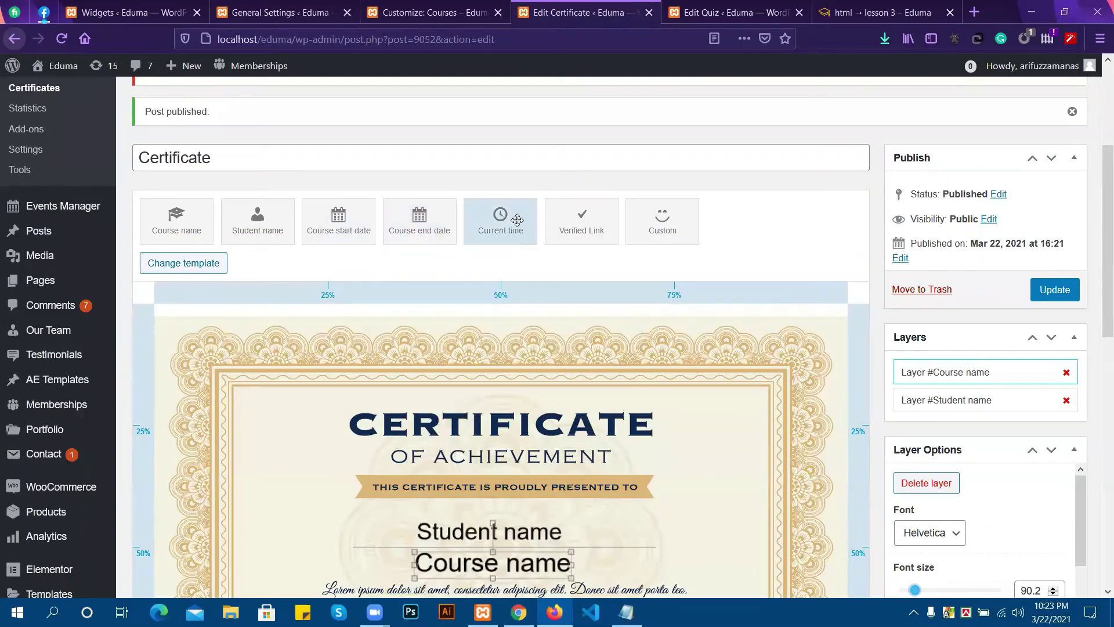
Drop a Current time layer onto the DATE line of the certificate.
{"action": "scroll", "coordinate": [530, 222], "scroll_direction": "down", "scroll_amount": 1}
{"action": "left_click_drag", "start_coordinate": [498, 148], "coordinate": [389, 423]}
{"action": "scroll", "coordinate": [455, 510], "scroll_direction": "down", "scroll_amount": 2}
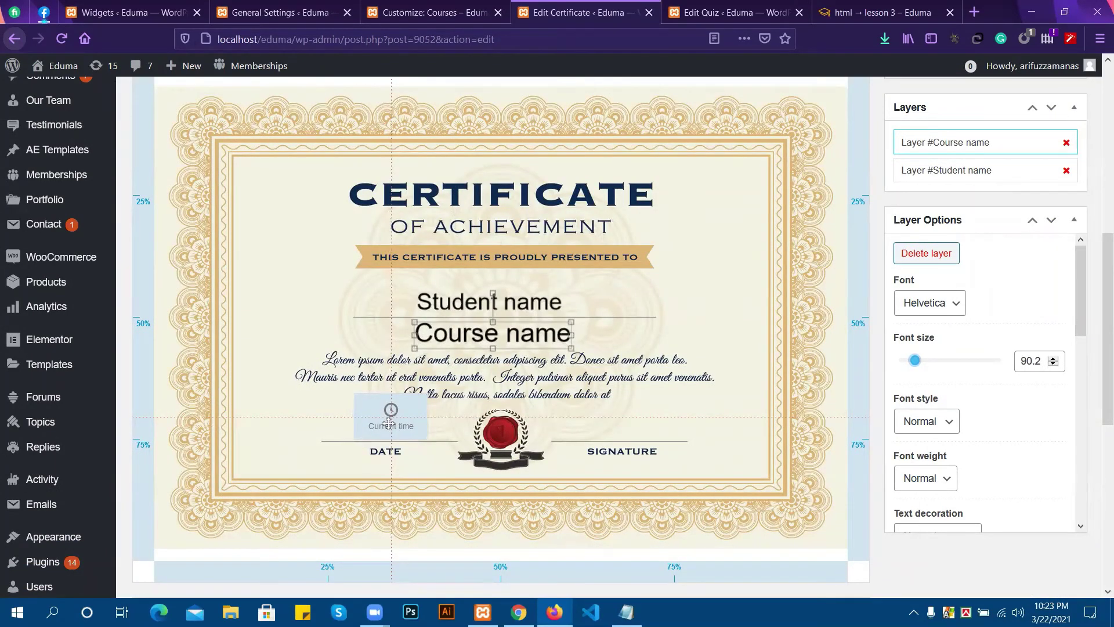
{"action": "left_click_drag", "start_coordinate": [388, 423], "coordinate": [388, 423]}
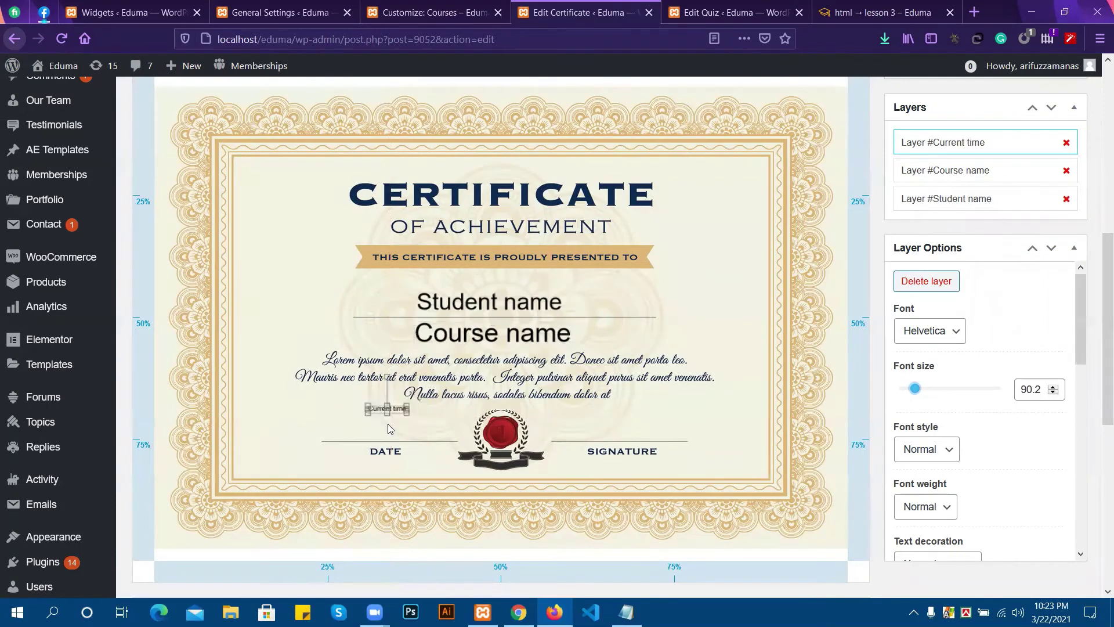
{"action": "left_click", "coordinate": [386, 433]}
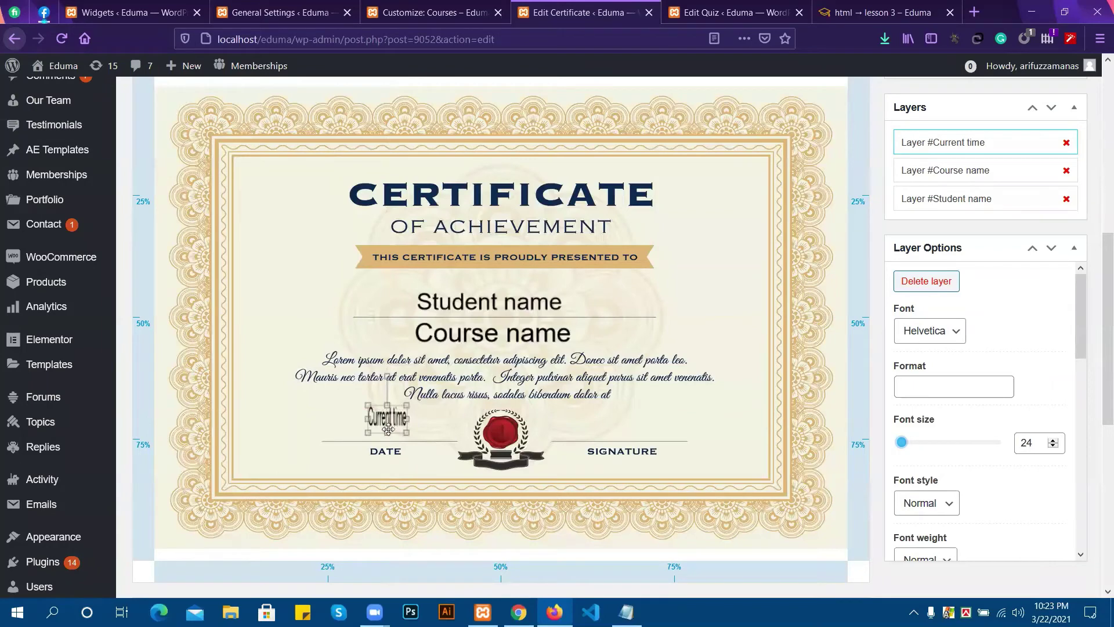
{"action": "left_click_drag", "start_coordinate": [386, 433], "coordinate": [382, 432]}
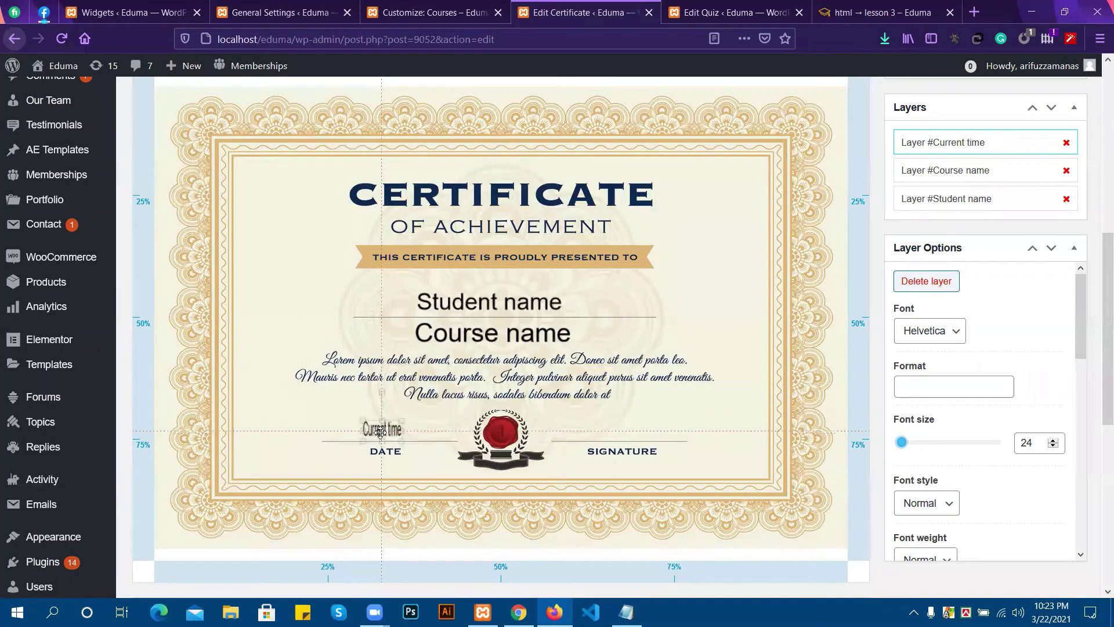
Raise the Current time font size to 26.9 and widen its box.
{"action": "left_click", "coordinate": [1052, 440]}
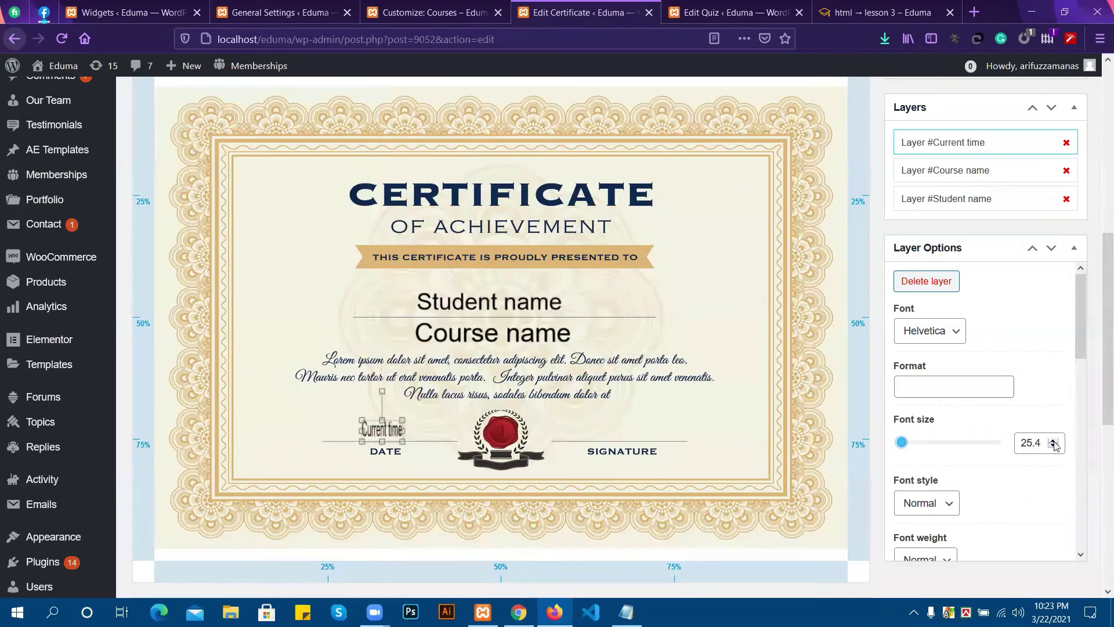
{"action": "left_click", "coordinate": [1053, 441]}
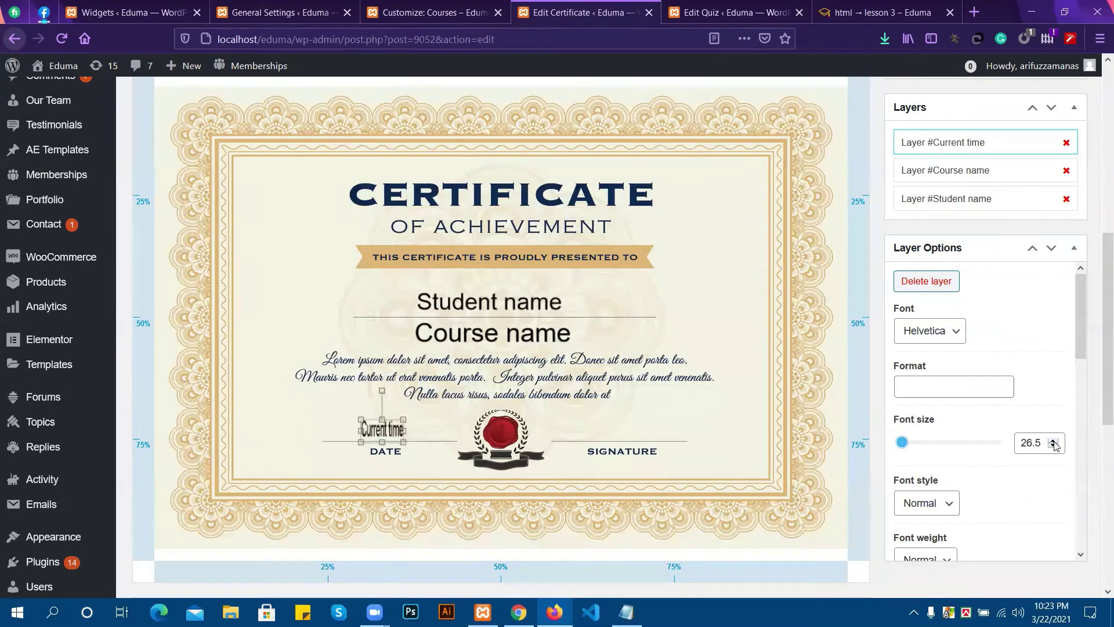
{"action": "left_click", "coordinate": [1053, 441]}
{"action": "left_click", "coordinate": [1053, 441]}
{"action": "left_click_drag", "start_coordinate": [404, 435], "coordinate": [416, 430]}
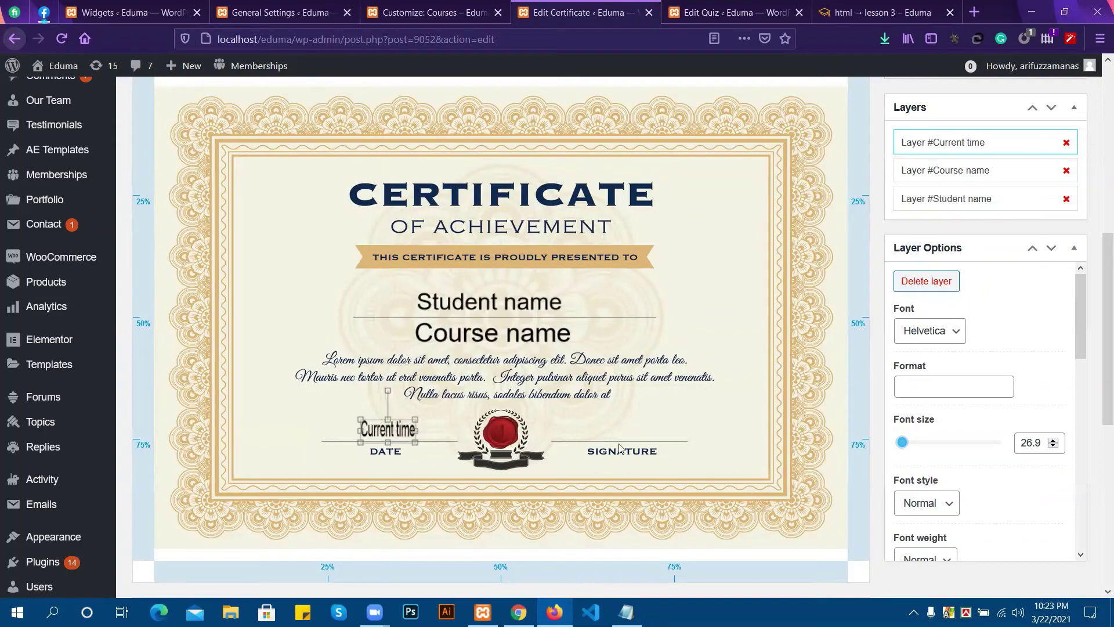
{"action": "scroll", "coordinate": [389, 331], "scroll_direction": "up", "scroll_amount": 4}
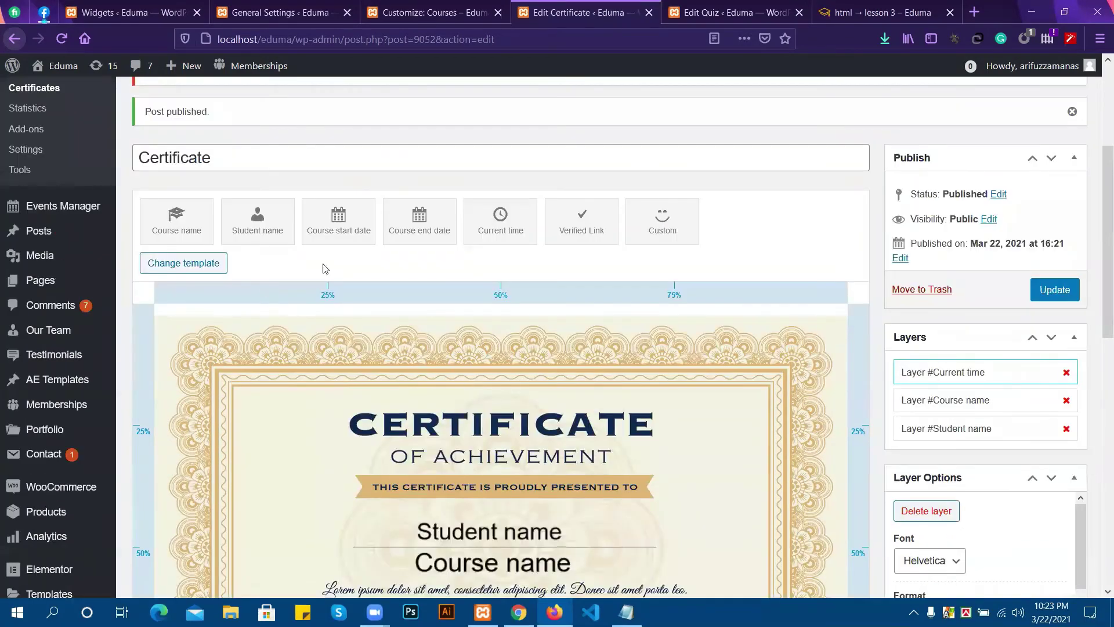
Place a Custom layer above the SIGNATURE line at font size 65, ready for its custom text.
{"action": "mouse_move", "coordinate": [663, 241]}
{"action": "left_mouse_down"}
{"action": "mouse_move", "coordinate": [658, 486]}
{"action": "mouse_move", "coordinate": [622, 486]}
{"action": "mouse_move", "coordinate": [615, 511]}
{"action": "left_mouse_up"}
{"action": "scroll", "coordinate": [666, 398], "scroll_direction": "down", "scroll_amount": 3}
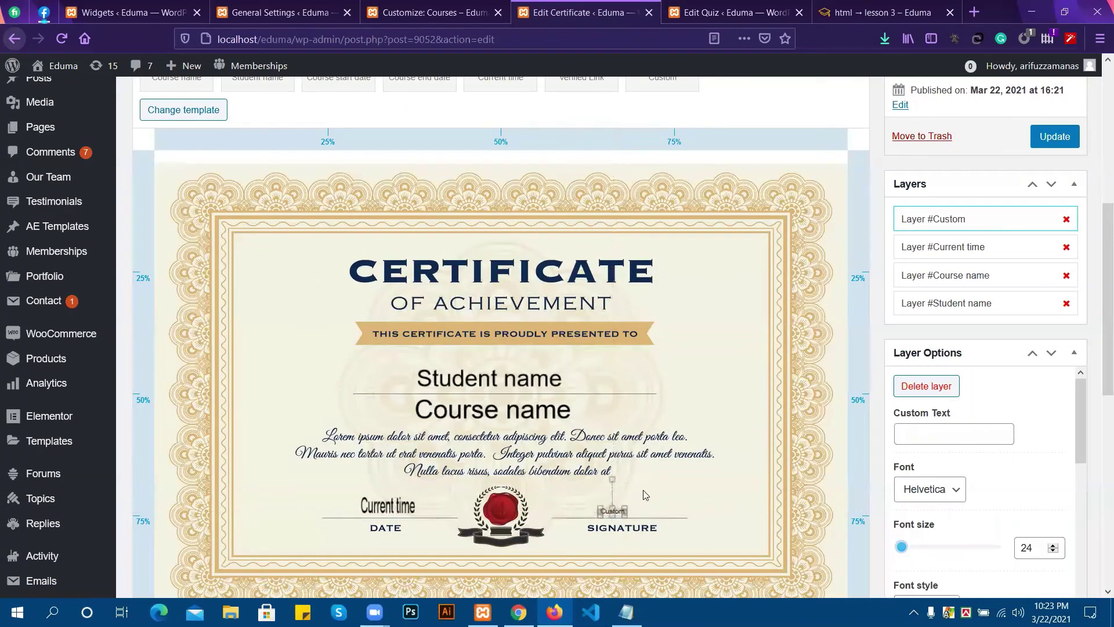
{"action": "scroll", "coordinate": [1038, 455], "scroll_direction": "down", "scroll_amount": 1}
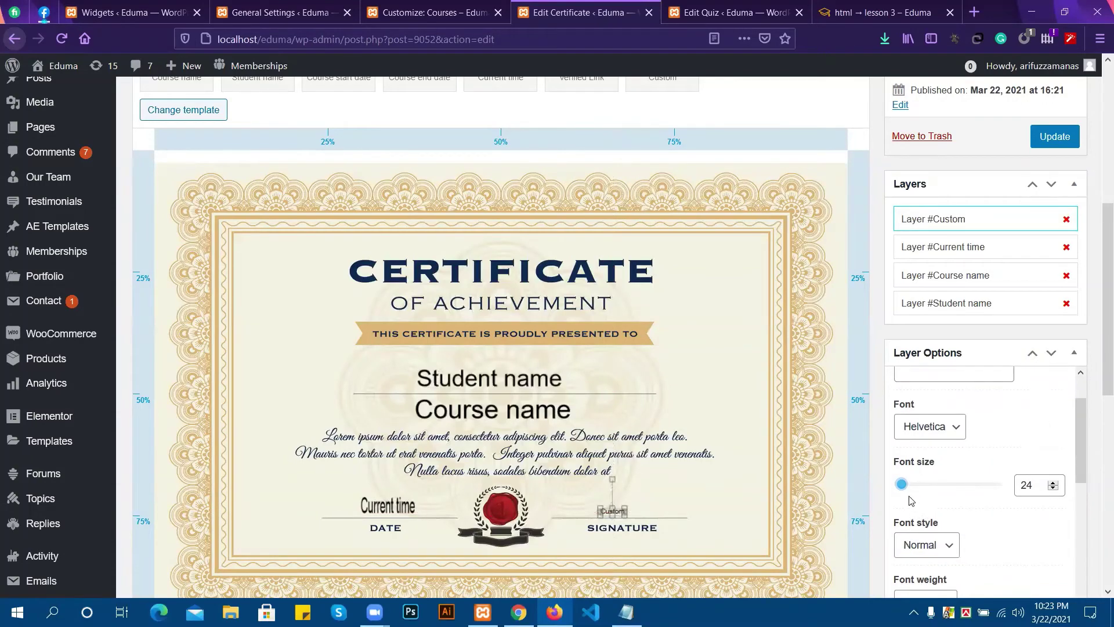
{"action": "left_click_drag", "start_coordinate": [903, 487], "coordinate": [913, 491]}
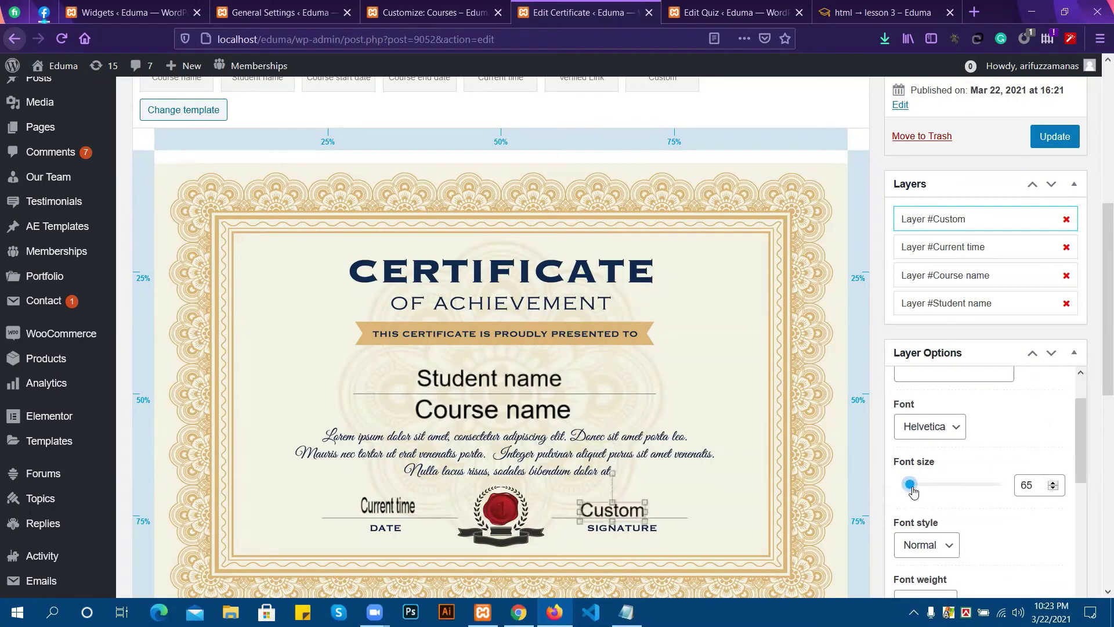
{"action": "scroll", "coordinate": [958, 430], "scroll_direction": "up", "scroll_amount": 1}
{"action": "left_click", "coordinate": [948, 437]}
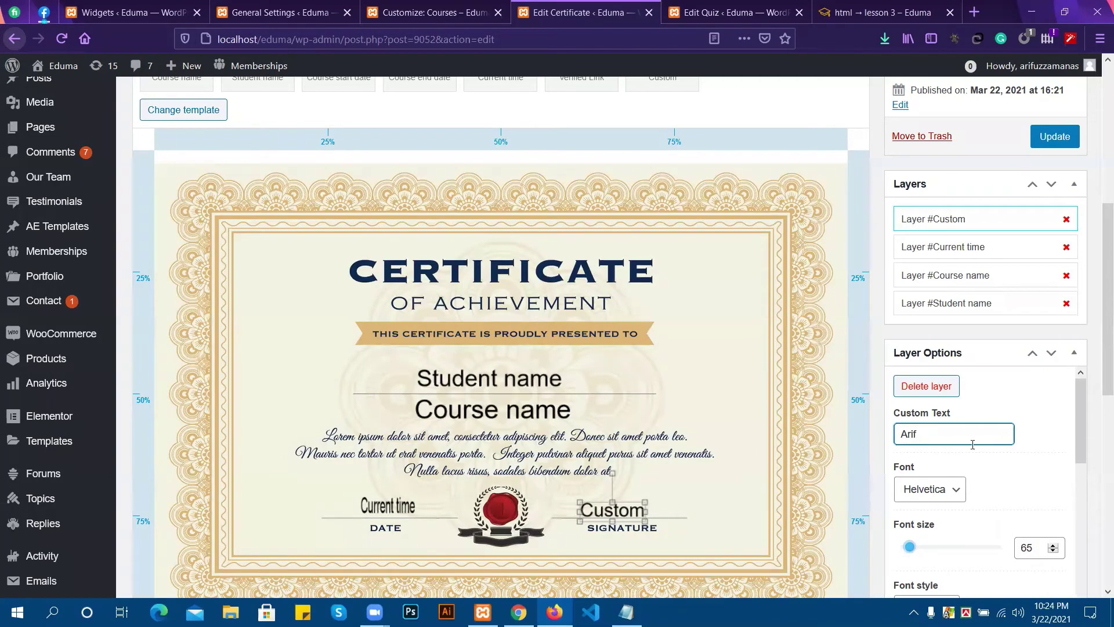
Deselect the current layer and select the Custom signature layer on the certificate.
{"action": "scroll", "coordinate": [976, 451], "scroll_direction": "down", "scroll_amount": 5}
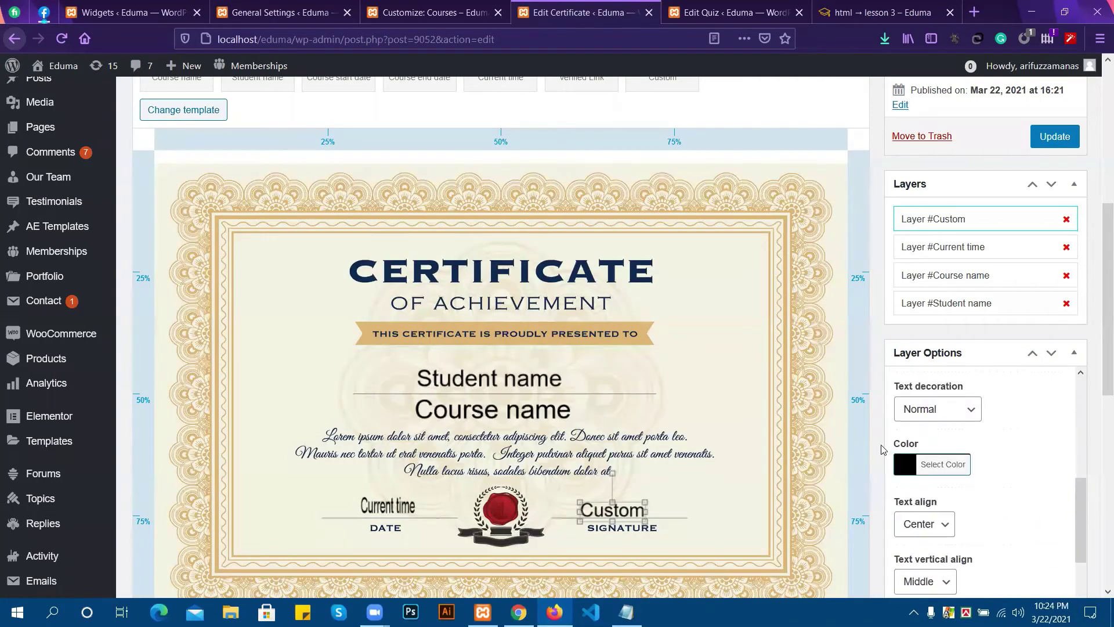
{"action": "left_click", "coordinate": [752, 490]}
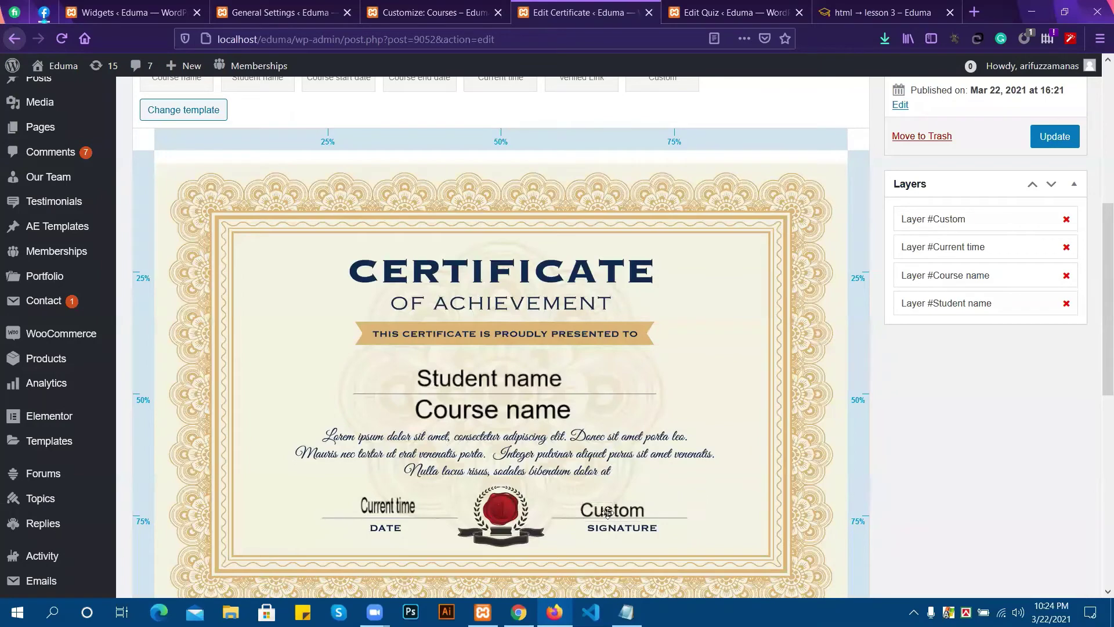
{"action": "scroll", "coordinate": [991, 365], "scroll_direction": "up", "scroll_amount": 1}
{"action": "scroll", "coordinate": [991, 365], "scroll_direction": "up", "scroll_amount": 2}
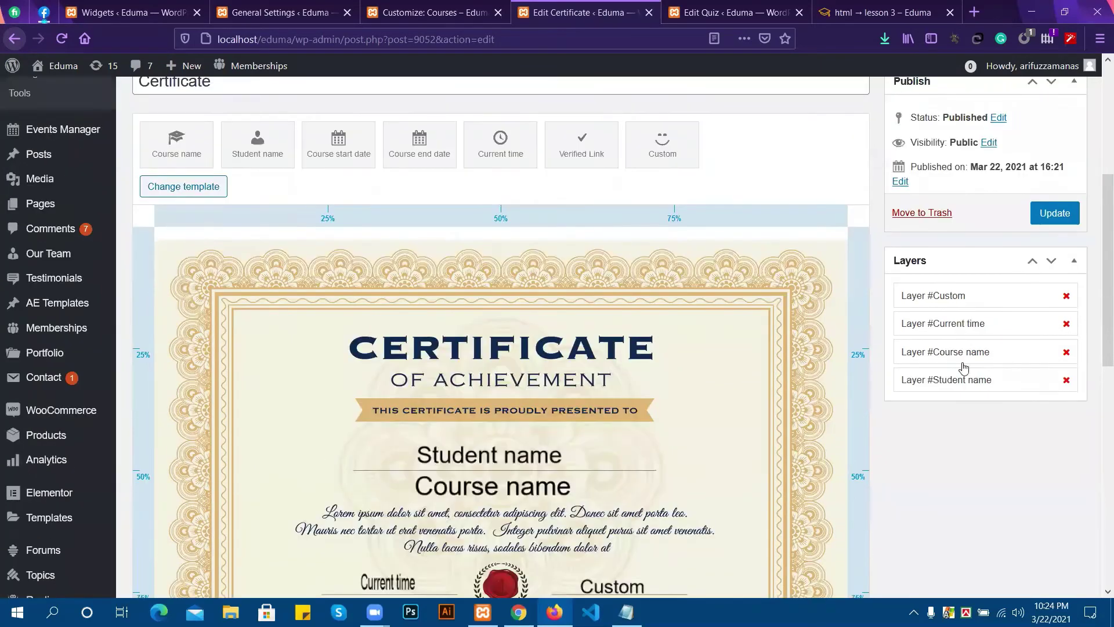
{"action": "left_click", "coordinate": [934, 297]}
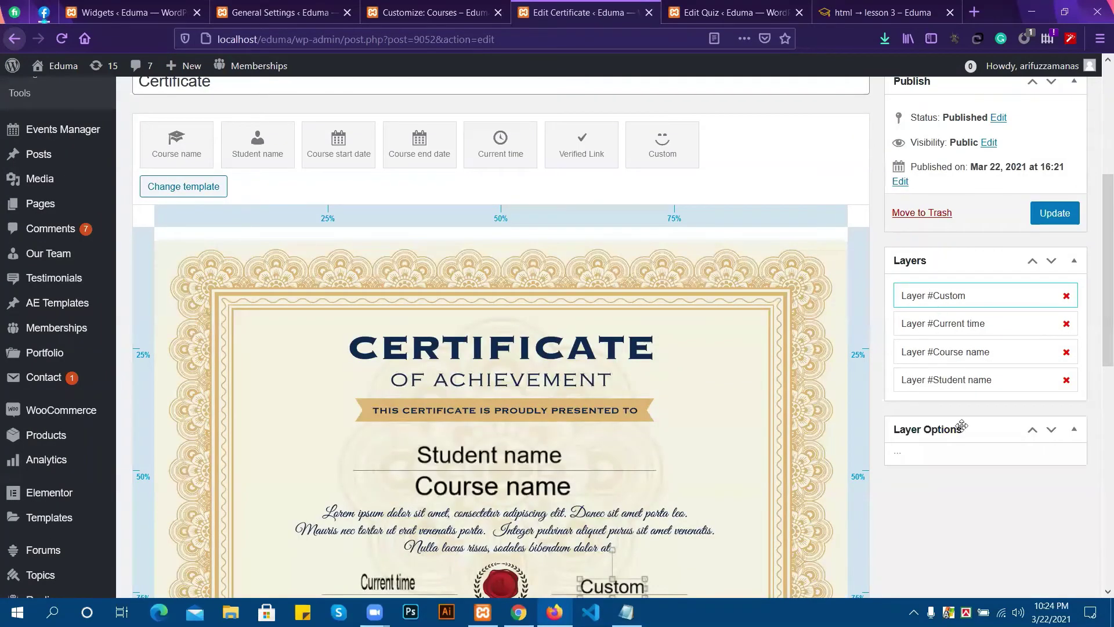
Replace the layer's custom text with the author's first name and update the certificate.
{"action": "scroll", "coordinate": [1008, 440], "scroll_direction": "down", "scroll_amount": 3}
{"action": "left_click", "coordinate": [941, 432]}
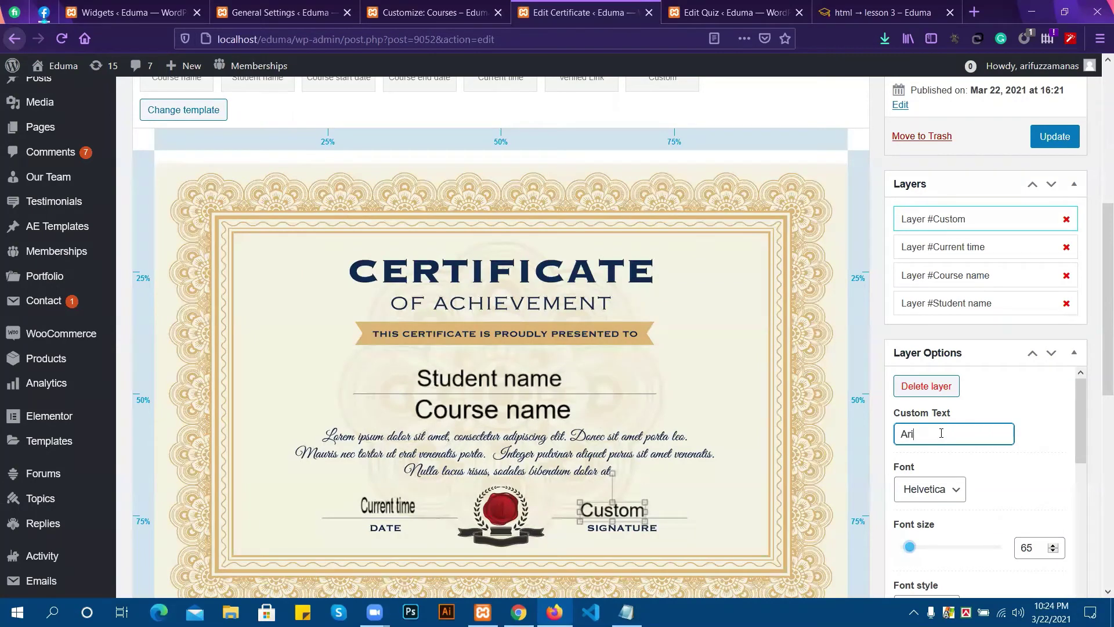
{"action": "scroll", "coordinate": [970, 455], "scroll_direction": "down", "scroll_amount": 10}
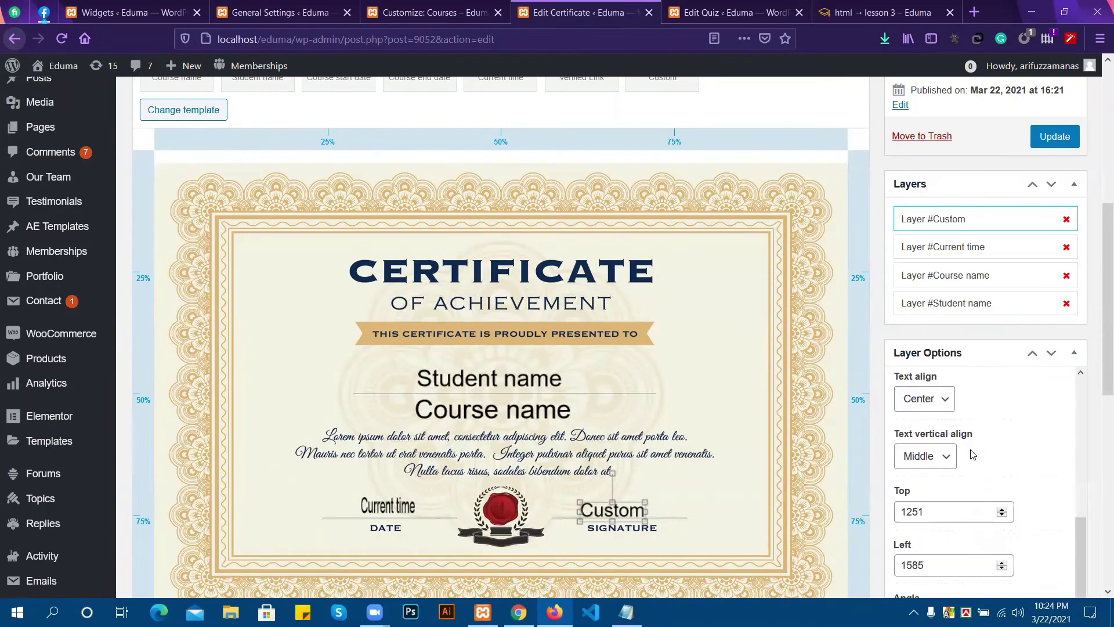
{"action": "scroll", "coordinate": [964, 421], "scroll_direction": "down", "scroll_amount": 3}
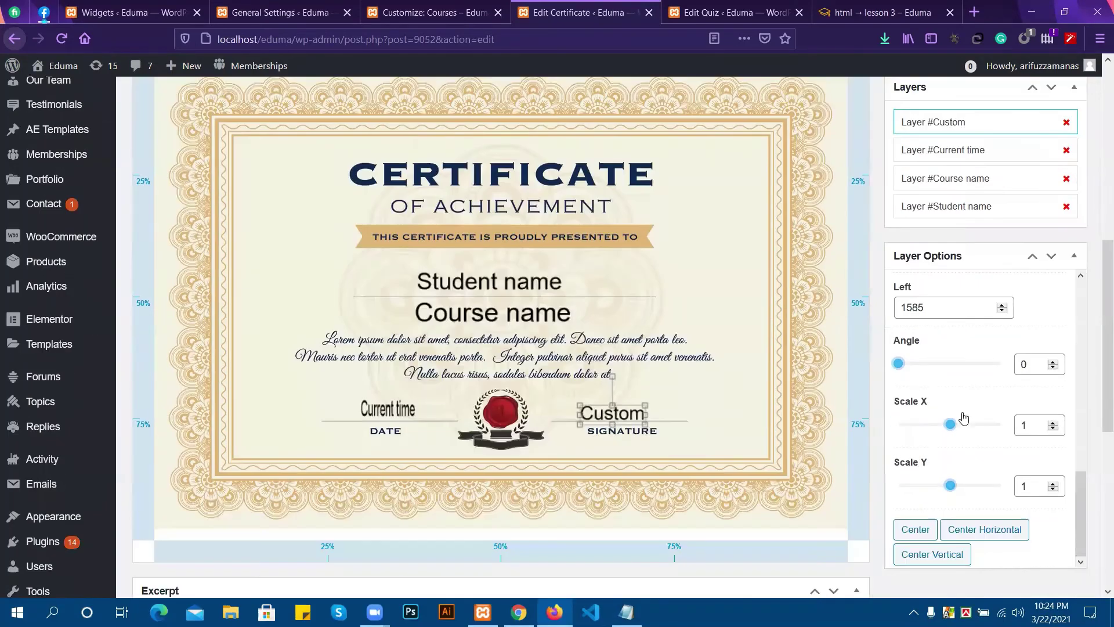
{"action": "scroll", "coordinate": [968, 406], "scroll_direction": "up", "scroll_amount": 3}
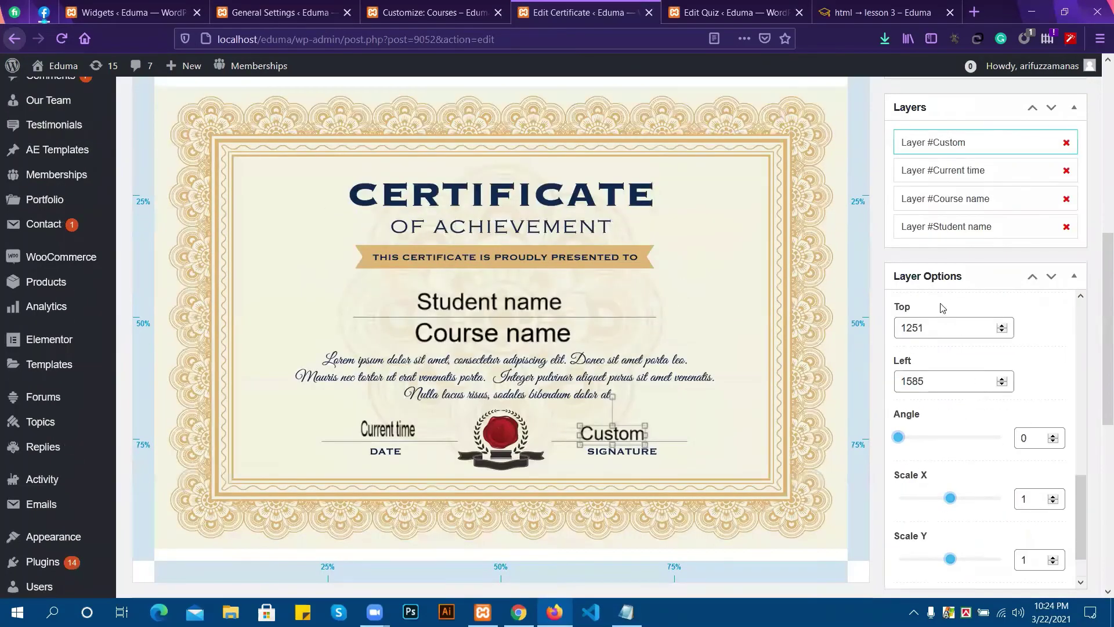
{"action": "scroll", "coordinate": [963, 348], "scroll_direction": "up", "scroll_amount": 8}
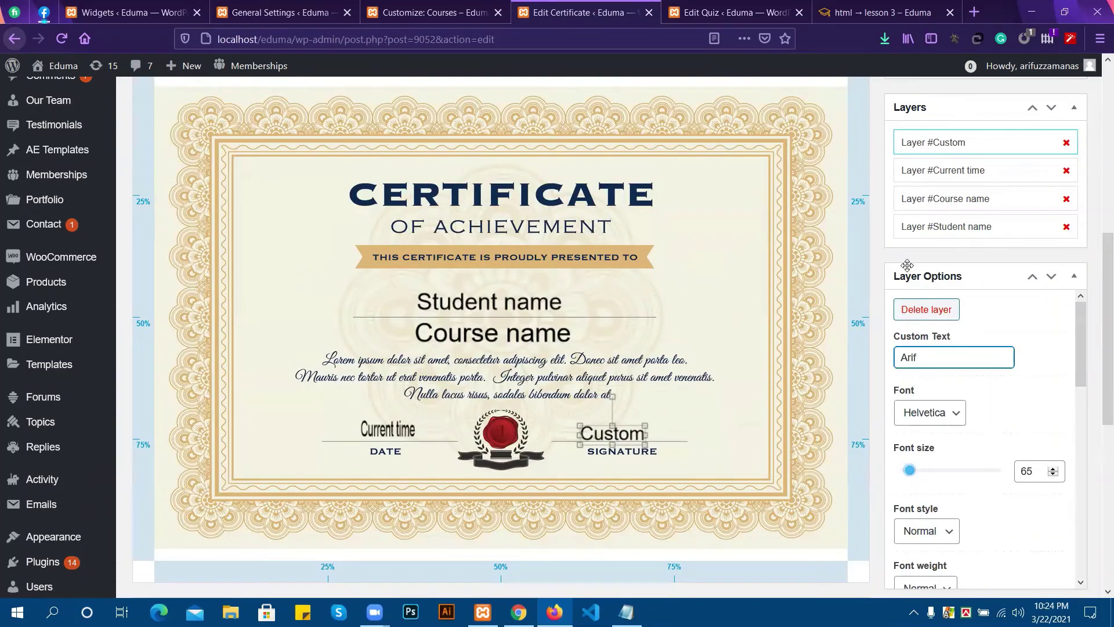
{"action": "scroll", "coordinate": [878, 259], "scroll_direction": "up", "scroll_amount": 5}
{"action": "left_click", "coordinate": [1055, 366]}
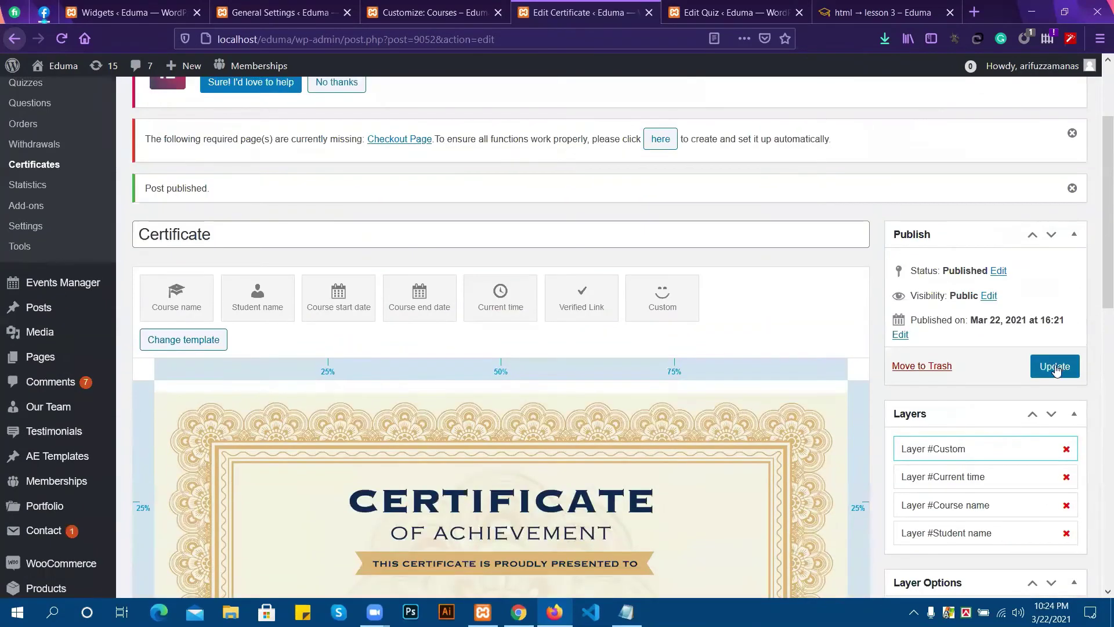
Check the new signature in the saved certificate preview, then open LearnPress > Courses.
{"action": "scroll", "coordinate": [558, 349], "scroll_direction": "down", "scroll_amount": 10}
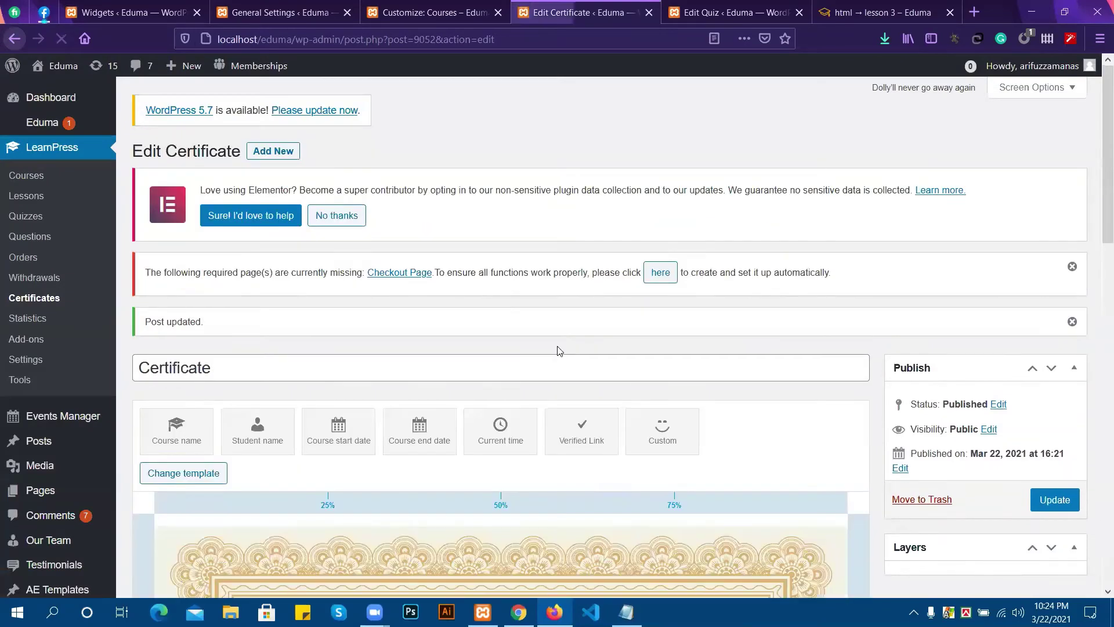
{"action": "scroll", "coordinate": [558, 353], "scroll_direction": "down", "scroll_amount": 3}
{"action": "scroll", "coordinate": [557, 351], "scroll_direction": "down", "scroll_amount": 4}
{"action": "scroll", "coordinate": [557, 351], "scroll_direction": "down", "scroll_amount": 2}
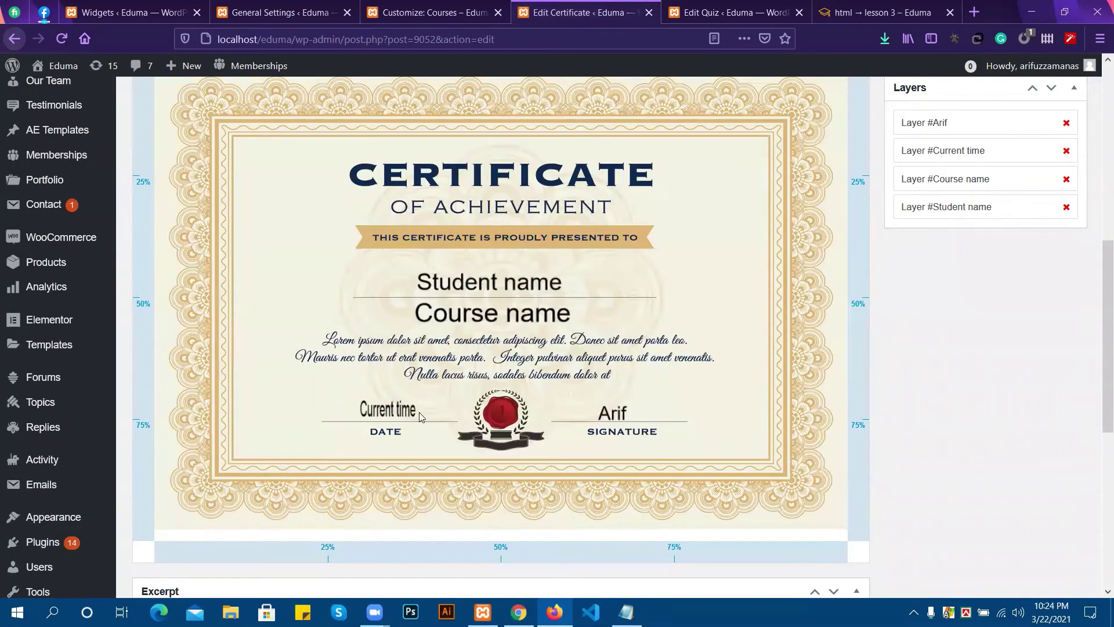
{"action": "scroll", "coordinate": [419, 412], "scroll_direction": "up", "scroll_amount": 1}
{"action": "scroll", "coordinate": [419, 413], "scroll_direction": "up", "scroll_amount": 2}
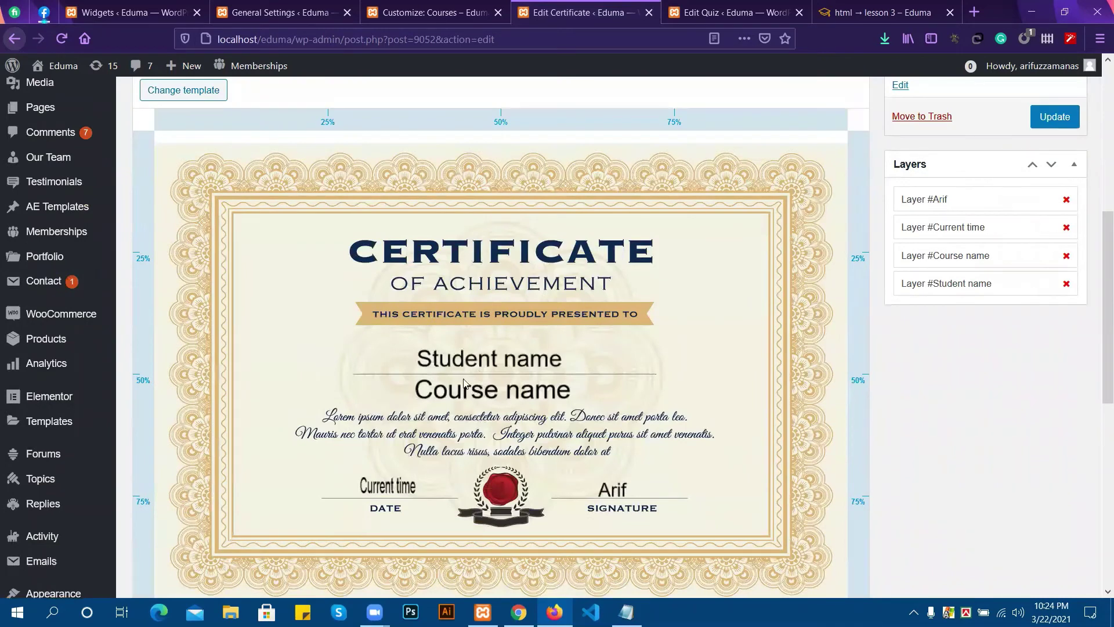
{"action": "left_click", "coordinate": [457, 360]}
{"action": "left_click", "coordinate": [338, 359]}
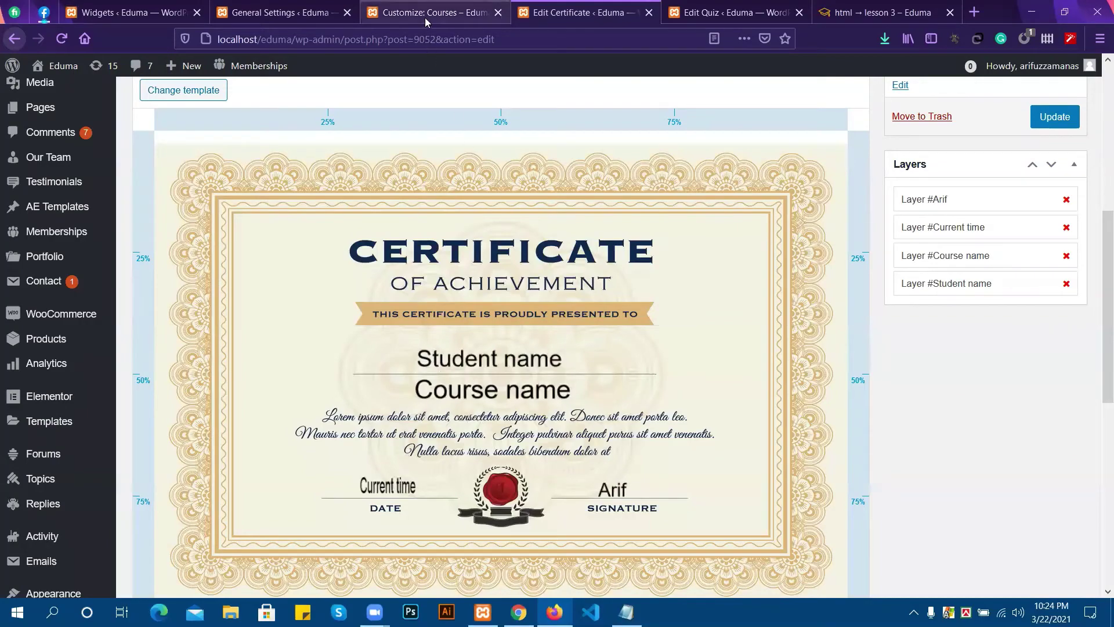
{"action": "scroll", "coordinate": [563, 339], "scroll_direction": "up", "scroll_amount": 5}
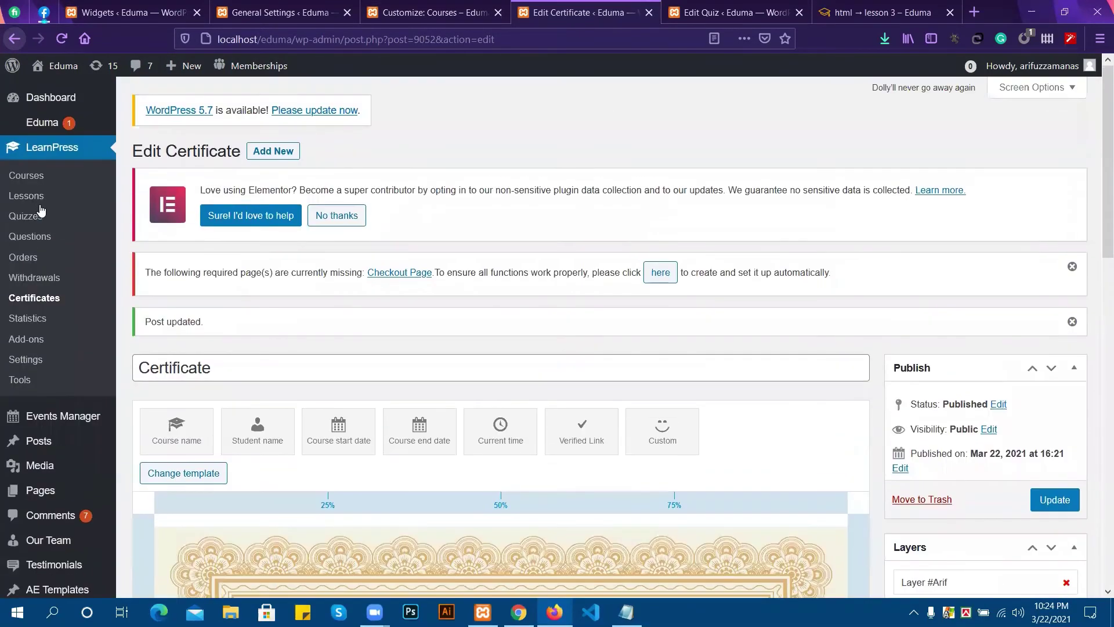
{"action": "left_click", "coordinate": [35, 178]}
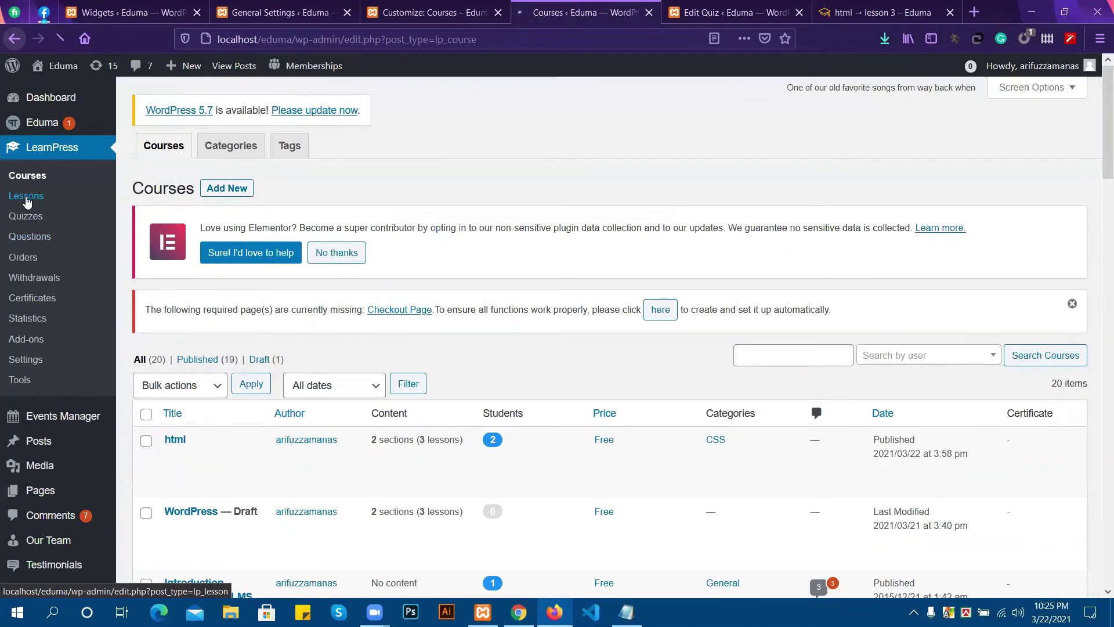
Open the Lessons list and look over lesson 2's edit settings.
{"action": "left_click", "coordinate": [26, 198]}
{"action": "scroll", "coordinate": [471, 281], "scroll_direction": "down", "scroll_amount": 3}
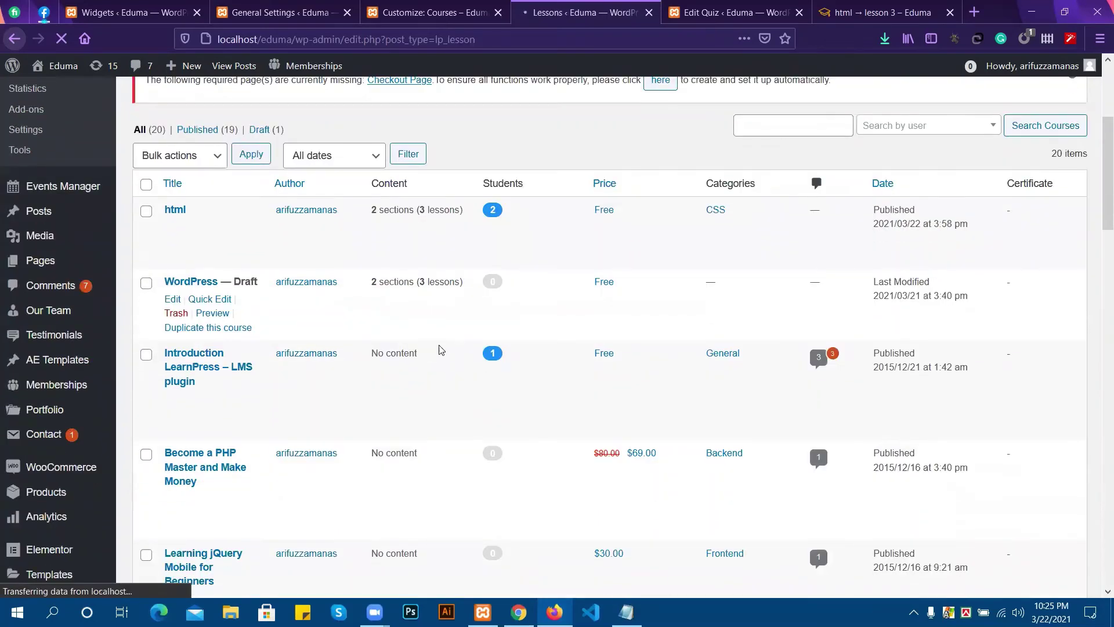
{"action": "scroll", "coordinate": [266, 371], "scroll_direction": "down", "scroll_amount": 3}
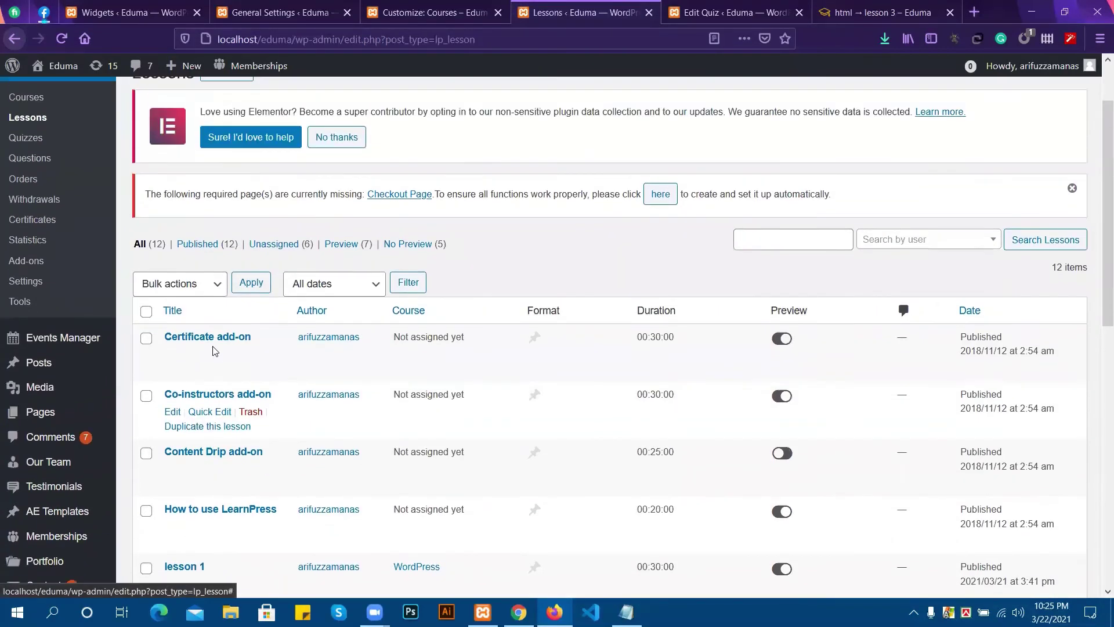
{"action": "scroll", "coordinate": [199, 383], "scroll_direction": "down", "scroll_amount": 4}
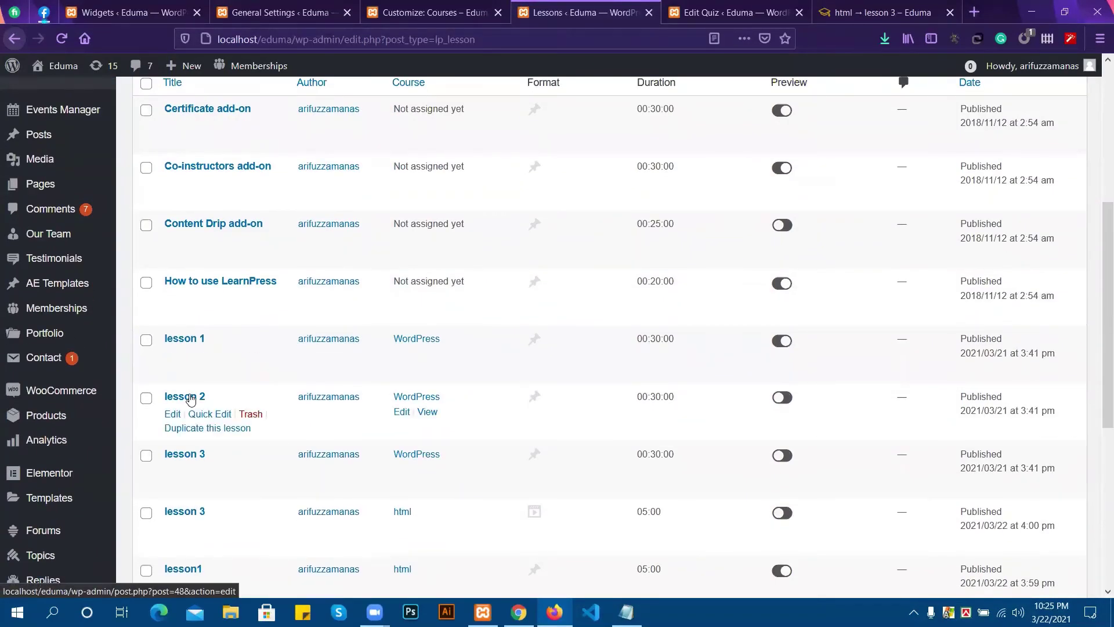
{"action": "left_click", "coordinate": [190, 399]}
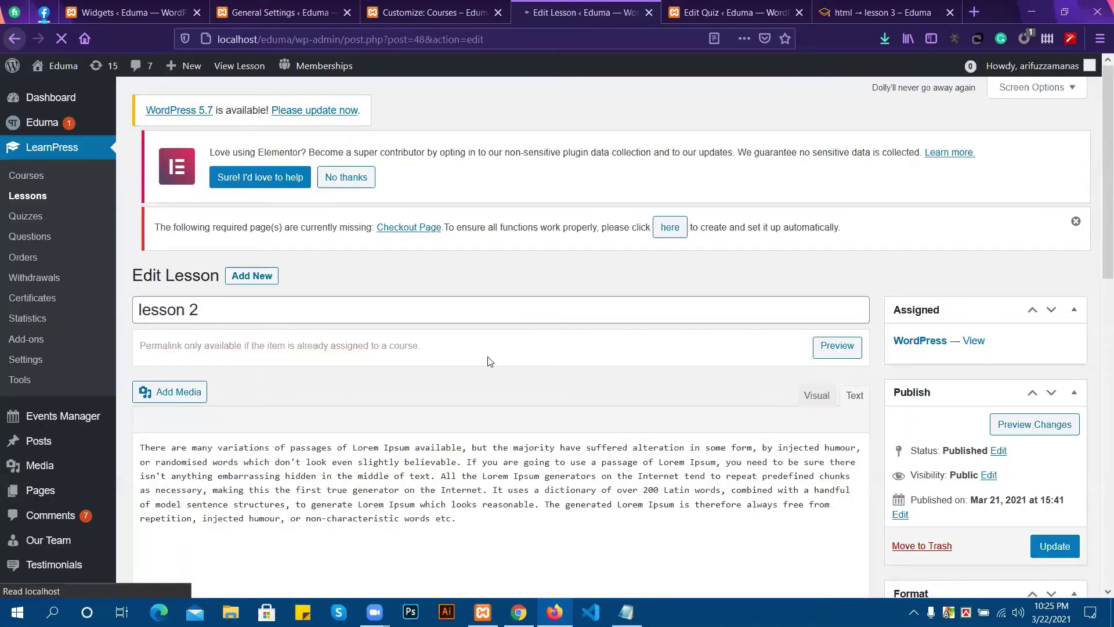
{"action": "scroll", "coordinate": [366, 360], "scroll_direction": "down", "scroll_amount": 3}
{"action": "scroll", "coordinate": [365, 360], "scroll_direction": "down", "scroll_amount": 8}
{"action": "scroll", "coordinate": [364, 360], "scroll_direction": "up", "scroll_amount": 6}
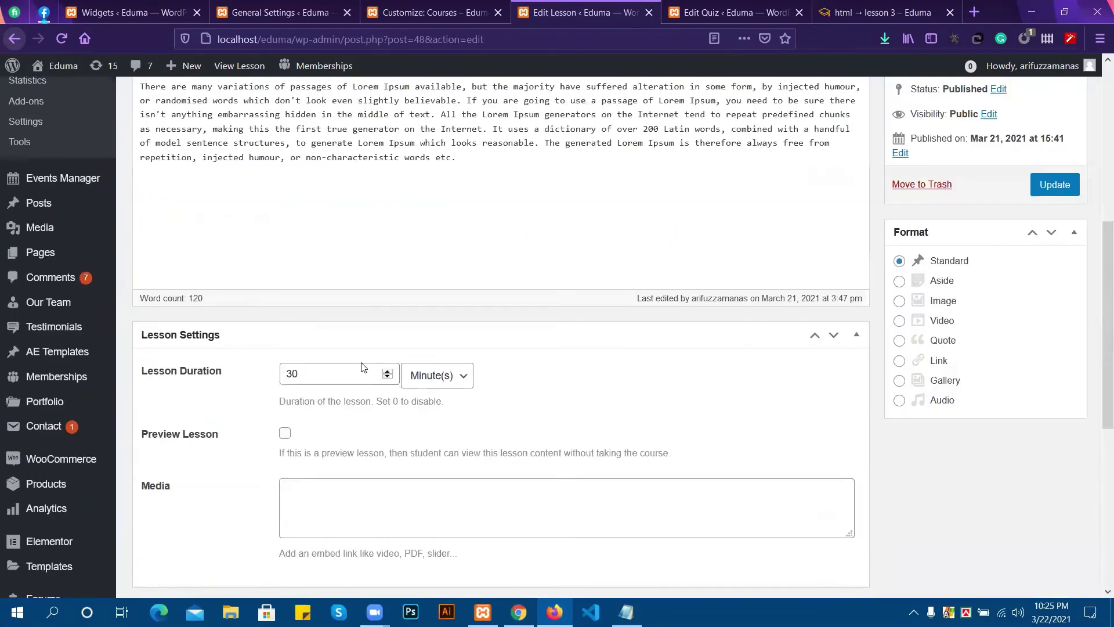
{"action": "scroll", "coordinate": [345, 374], "scroll_direction": "up", "scroll_amount": 5}
{"action": "scroll", "coordinate": [596, 386], "scroll_direction": "down", "scroll_amount": 5}
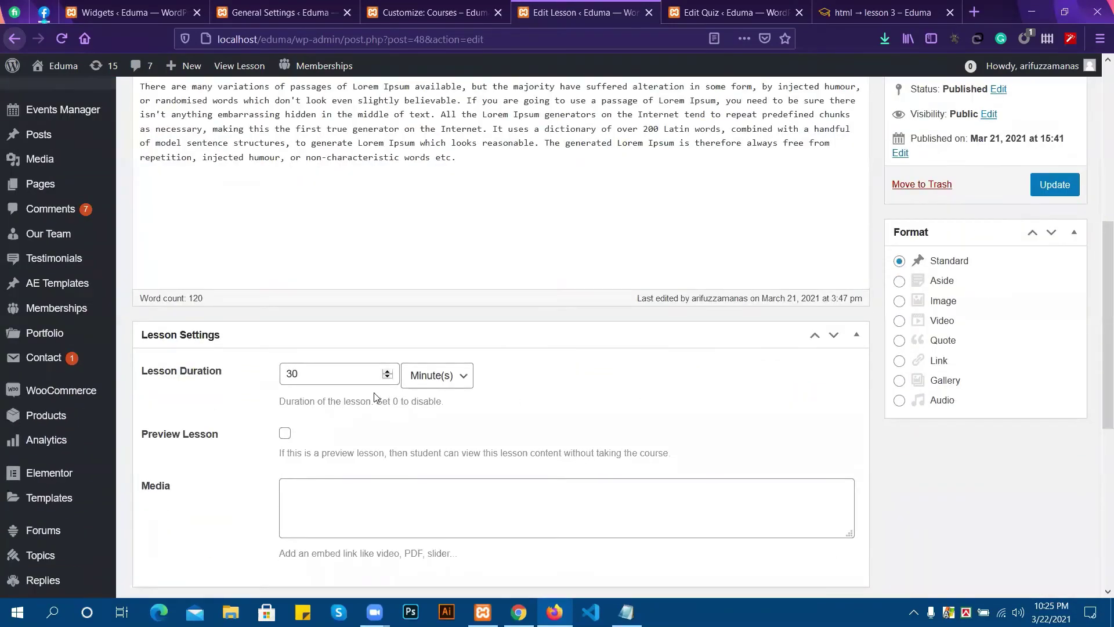
{"action": "scroll", "coordinate": [375, 398], "scroll_direction": "down", "scroll_amount": 1}
{"action": "scroll", "coordinate": [375, 397], "scroll_direction": "up", "scroll_amount": 8}
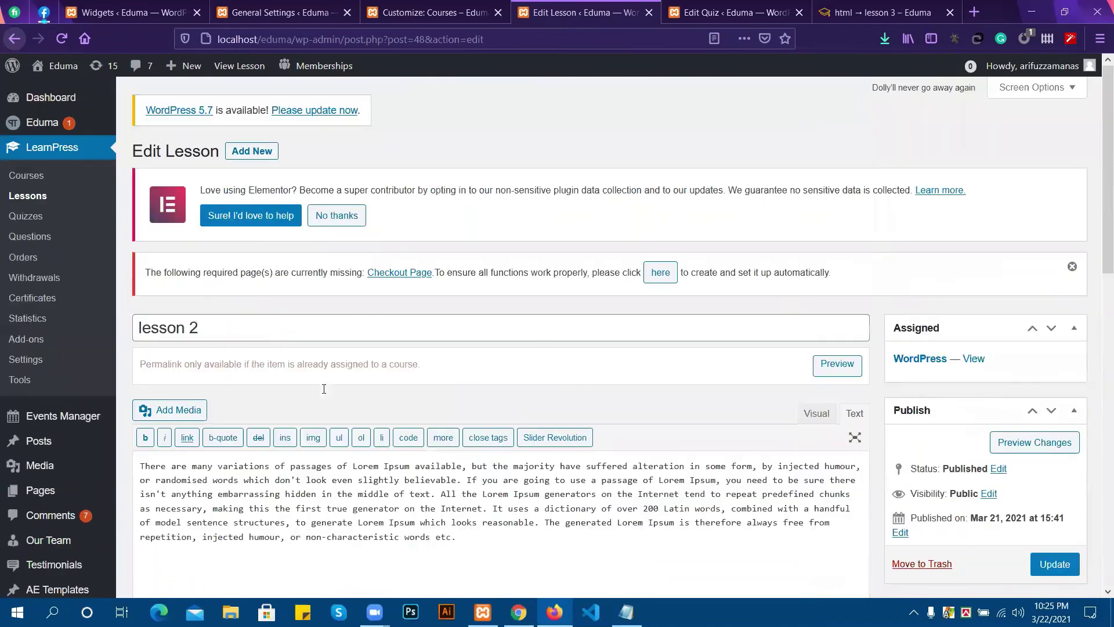
Go back to the Courses list and open the html course for editing.
{"action": "left_click", "coordinate": [13, 39]}
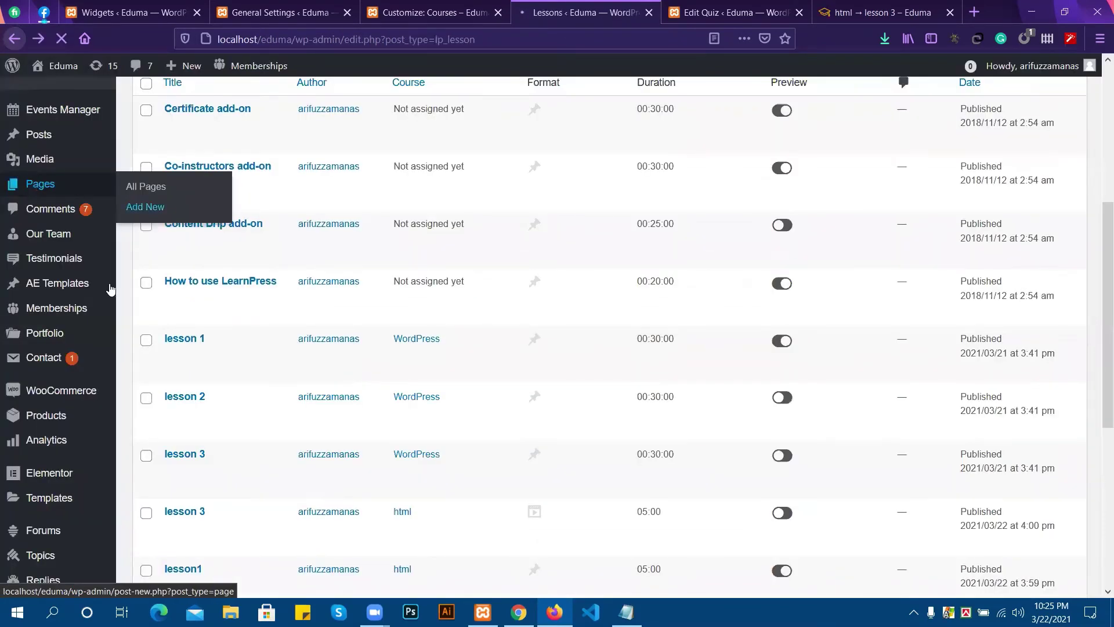
{"action": "scroll", "coordinate": [328, 313], "scroll_direction": "up", "scroll_amount": 3}
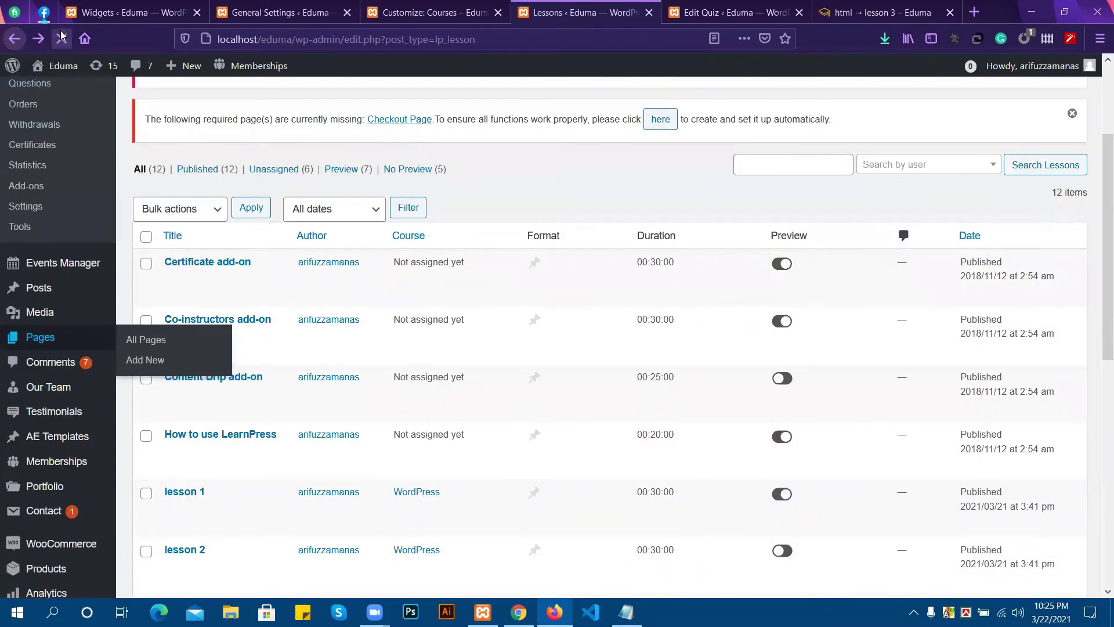
{"action": "scroll", "coordinate": [388, 345], "scroll_direction": "up", "scroll_amount": 2}
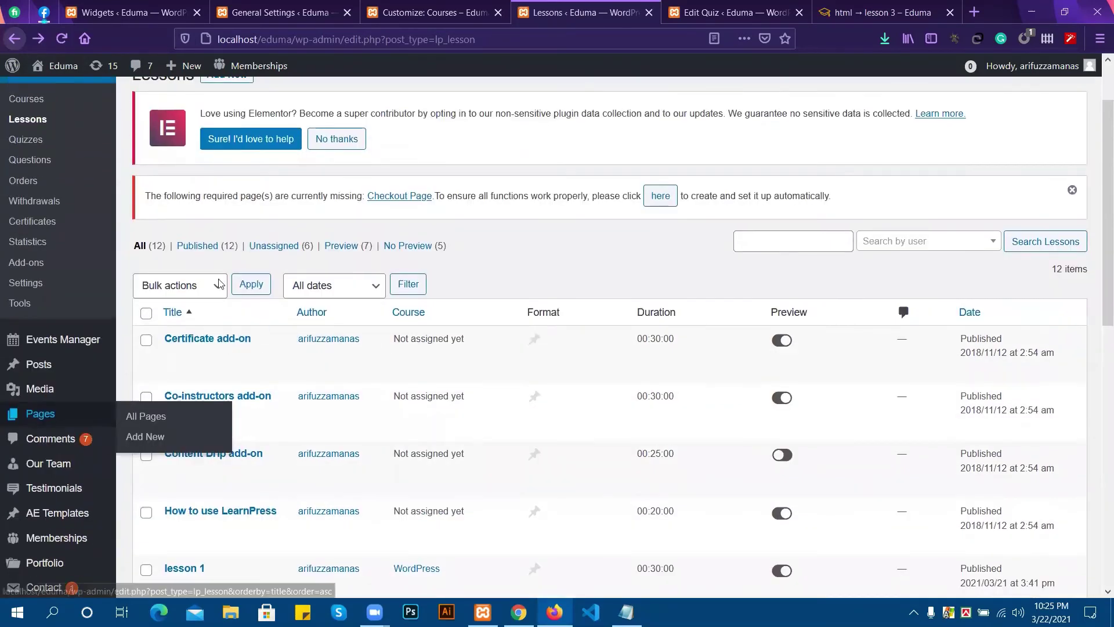
{"action": "scroll", "coordinate": [38, 192], "scroll_direction": "up", "scroll_amount": 1}
{"action": "left_click", "coordinate": [36, 180]}
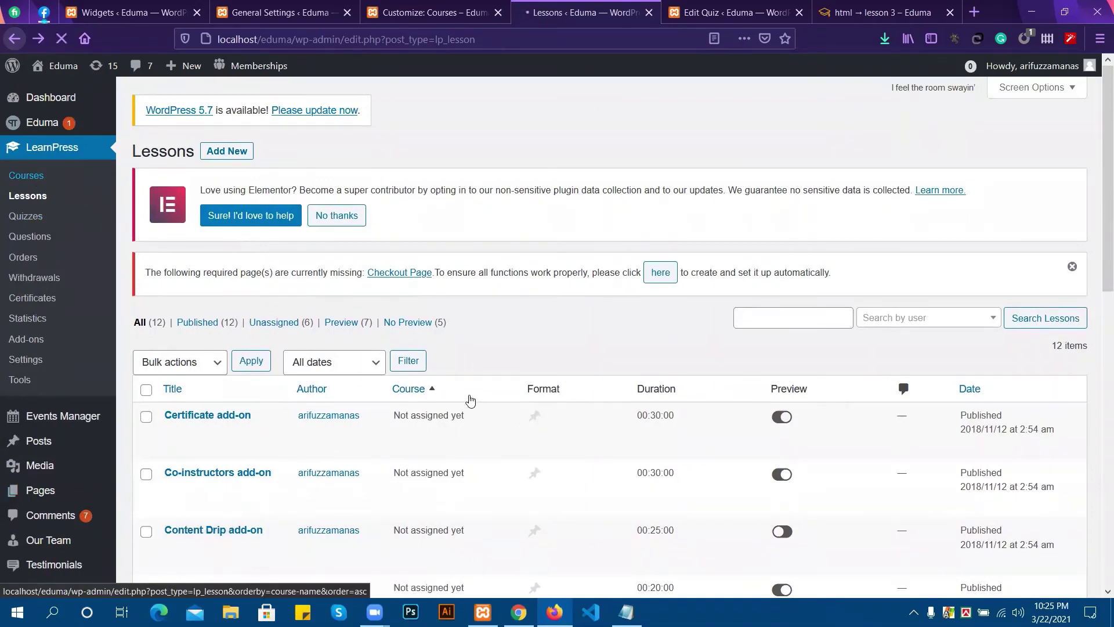
{"action": "scroll", "coordinate": [186, 290], "scroll_direction": "down", "scroll_amount": 2}
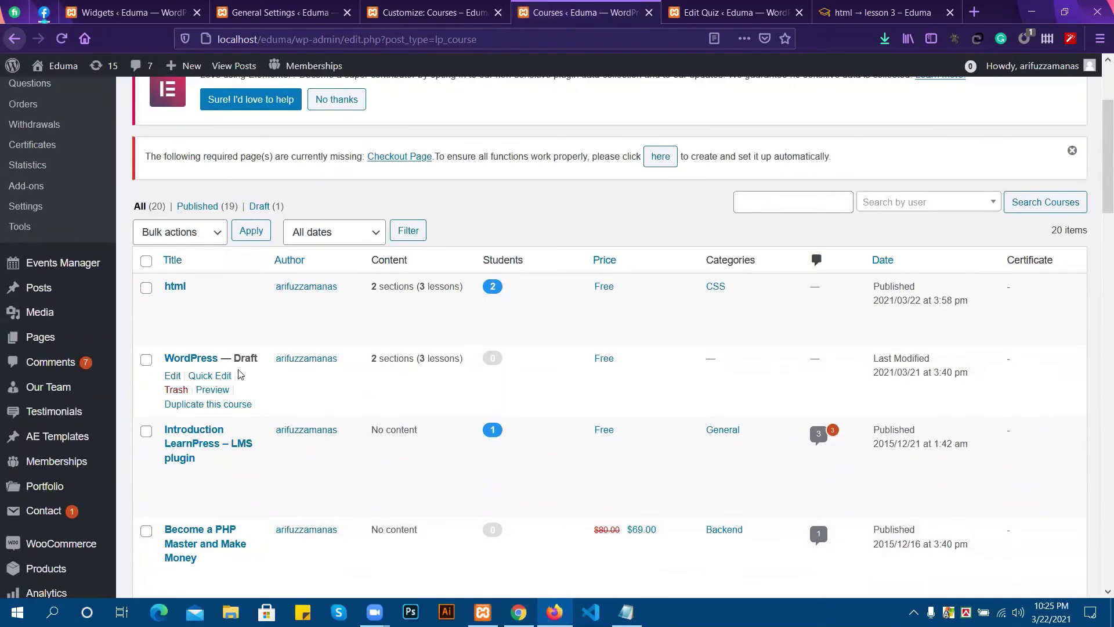
{"action": "left_click", "coordinate": [175, 287]}
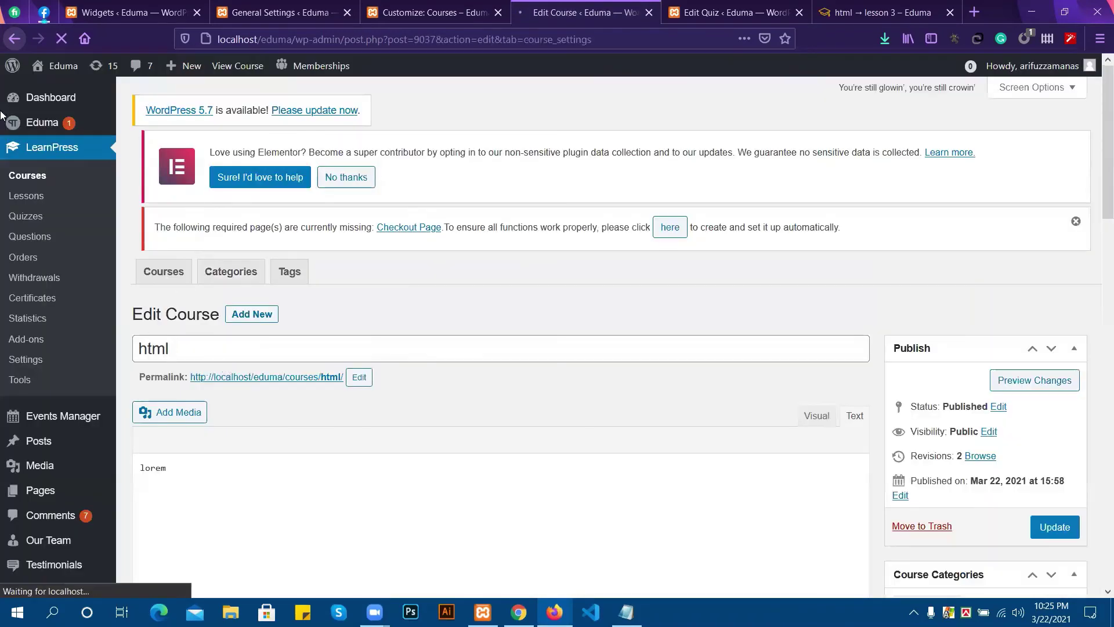
View the html course's Certificates tab showing its Certificate of Achievement, then scroll back up.
{"action": "scroll", "coordinate": [377, 417], "scroll_direction": "down", "scroll_amount": 15}
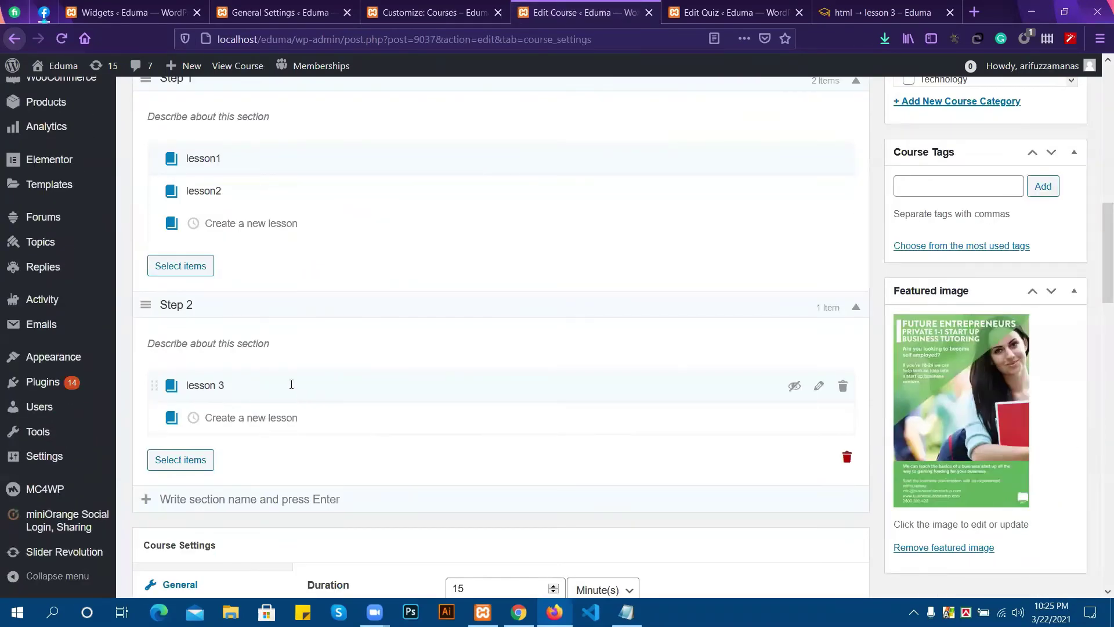
{"action": "scroll", "coordinate": [189, 429], "scroll_direction": "down", "scroll_amount": 3}
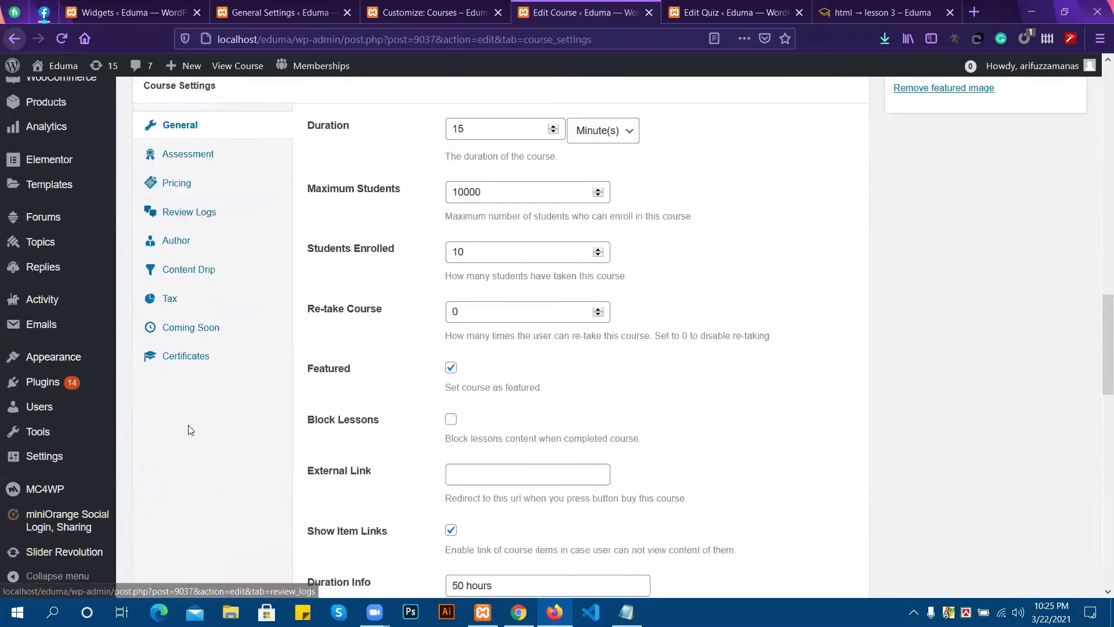
{"action": "left_click", "coordinate": [180, 360]}
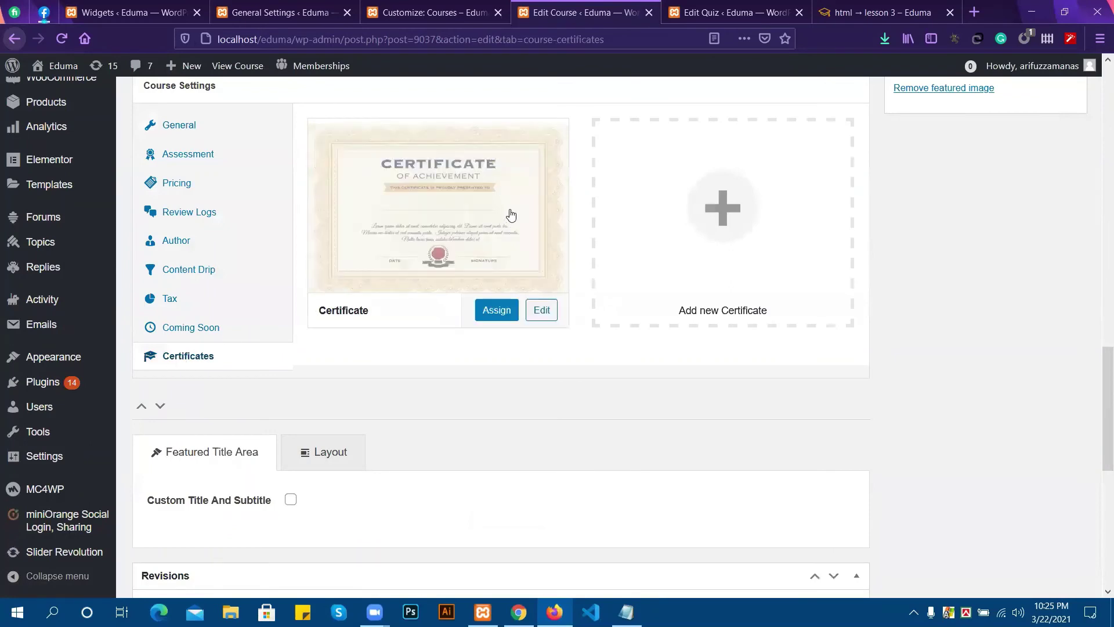
{"action": "mouse_move", "coordinate": [435, 248]}
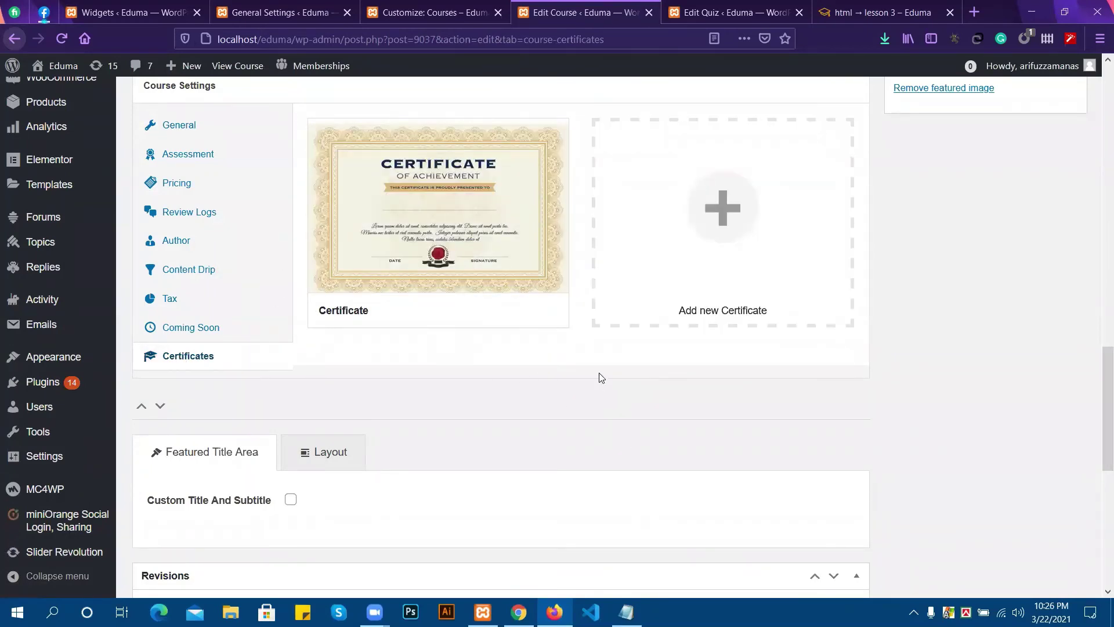
{"action": "scroll", "coordinate": [664, 371], "scroll_direction": "up", "scroll_amount": 2}
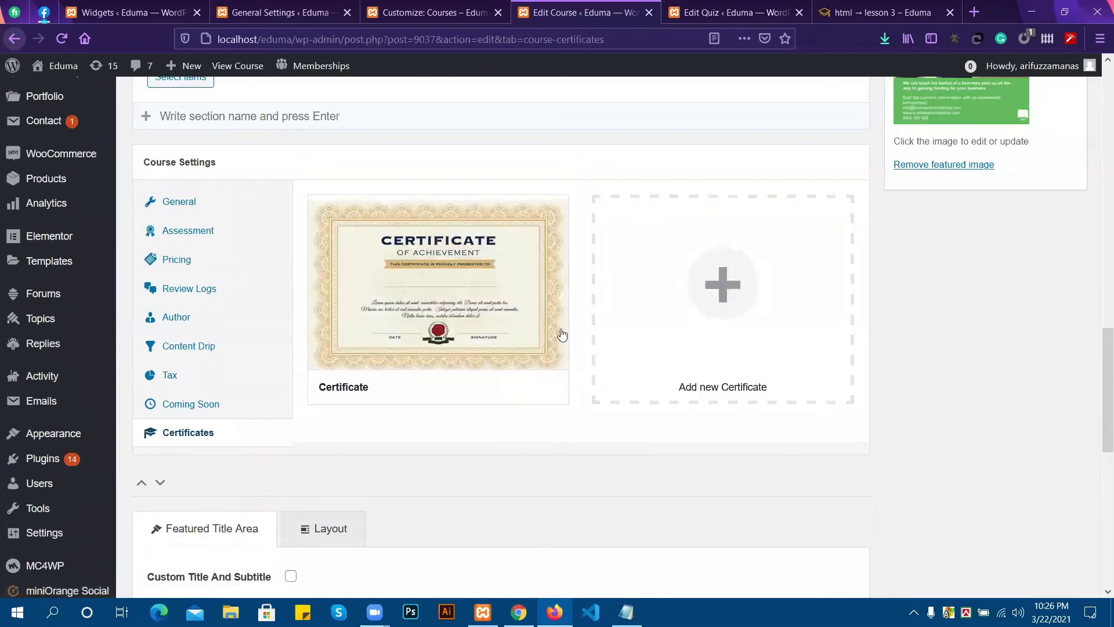
{"action": "mouse_move", "coordinate": [506, 339]}
{"action": "scroll", "coordinate": [506, 338], "scroll_direction": "up", "scroll_amount": 2}
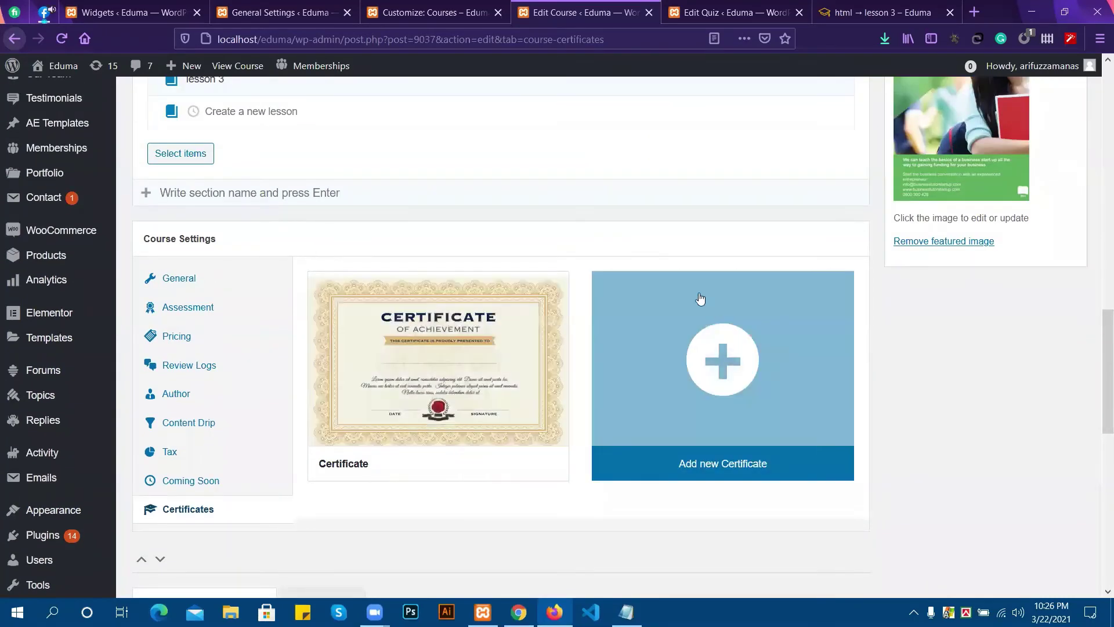
{"action": "scroll", "coordinate": [293, 95], "scroll_direction": "up", "scroll_amount": 10}
{"action": "scroll", "coordinate": [476, 151], "scroll_direction": "up", "scroll_amount": 6}
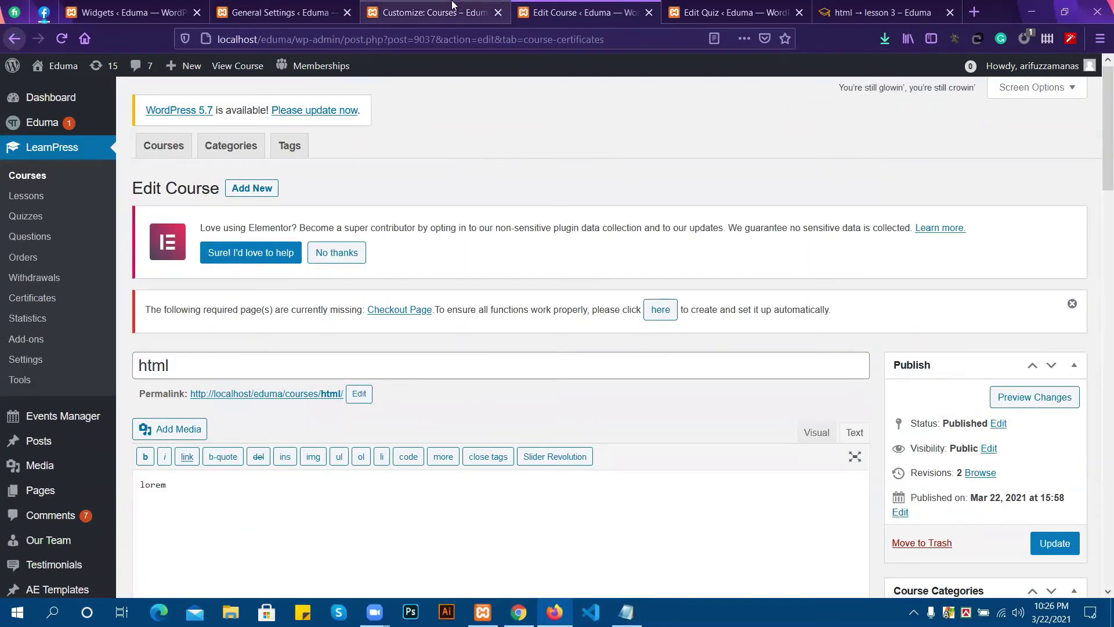
Flip between the course customizer preview, the html course editor and the quiz editor.
{"action": "left_click", "coordinate": [435, 12]}
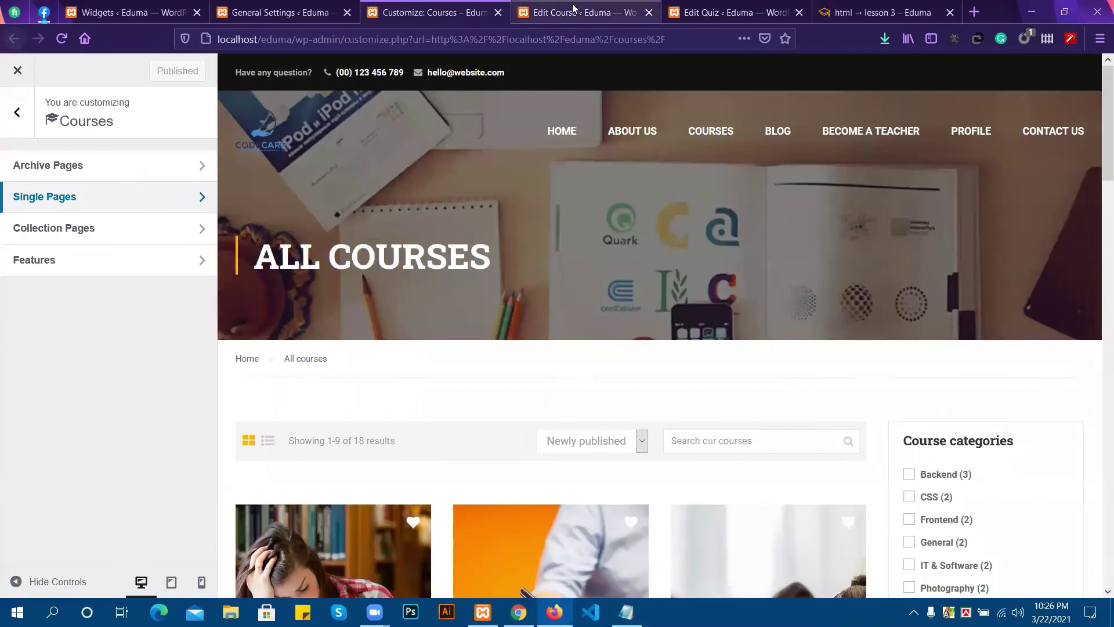
{"action": "left_click", "coordinate": [545, 12]}
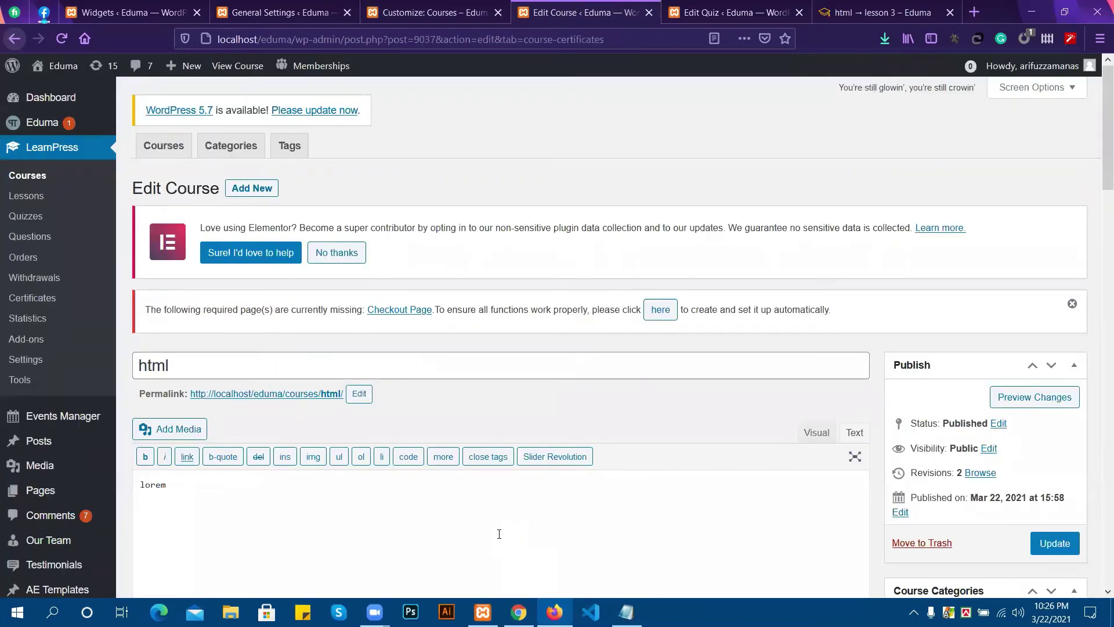
{"action": "left_click", "coordinate": [450, 6]}
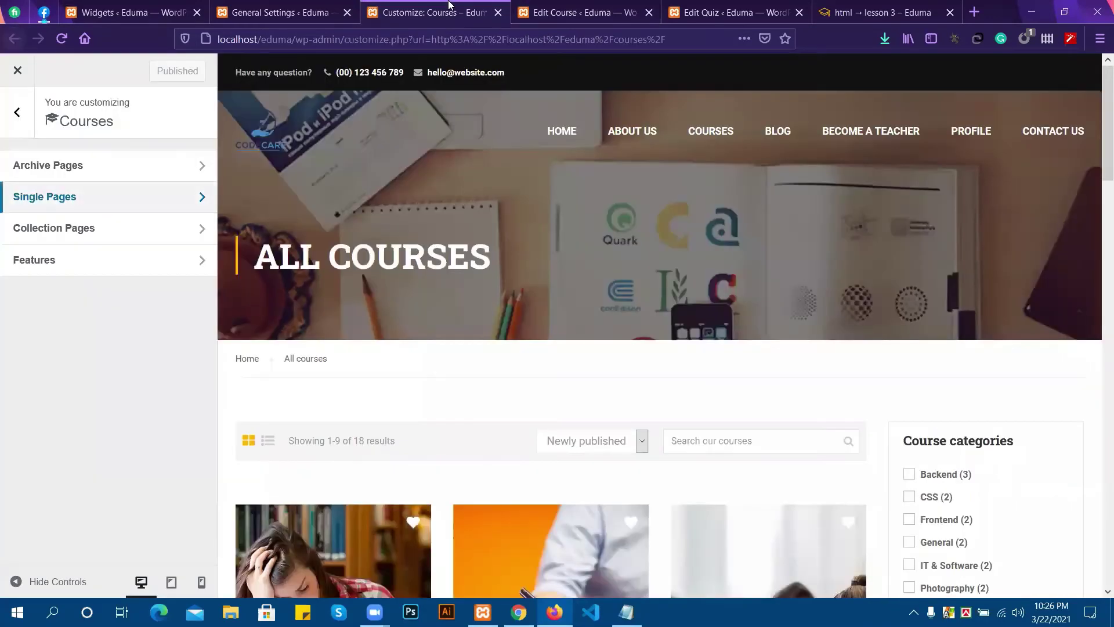
{"action": "left_click", "coordinate": [572, 5]}
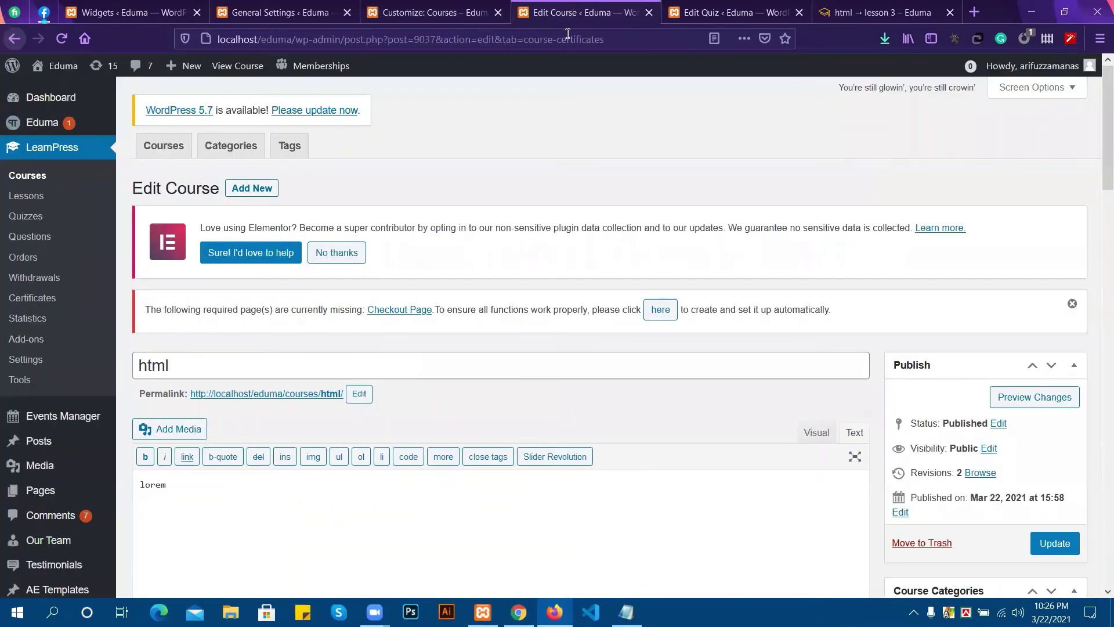
{"action": "left_click", "coordinate": [735, 12]}
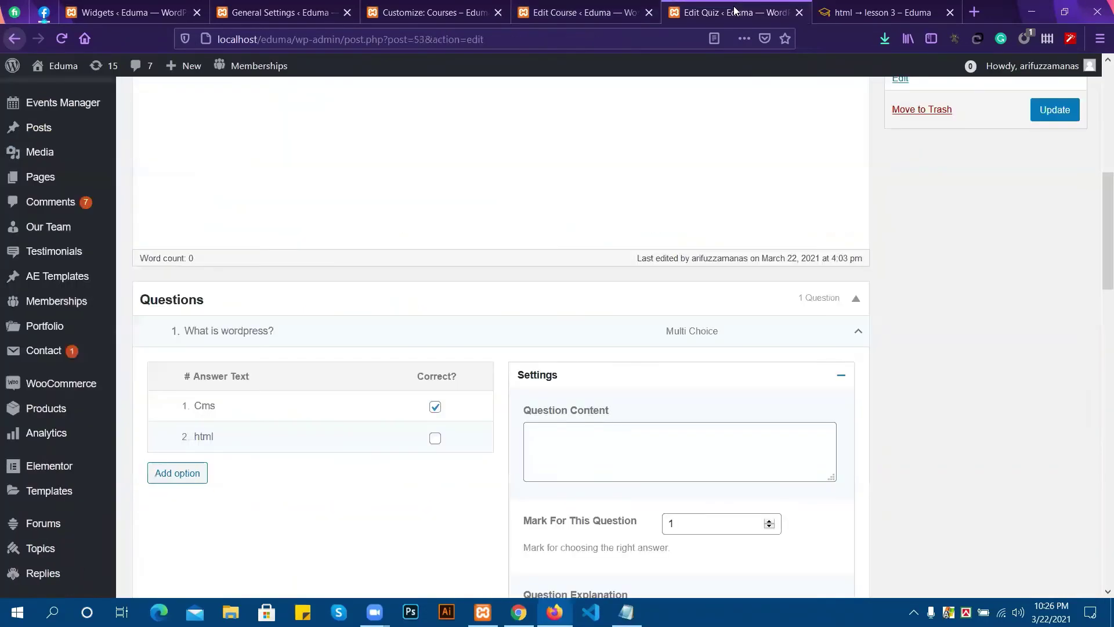
{"action": "left_click", "coordinate": [604, 6]}
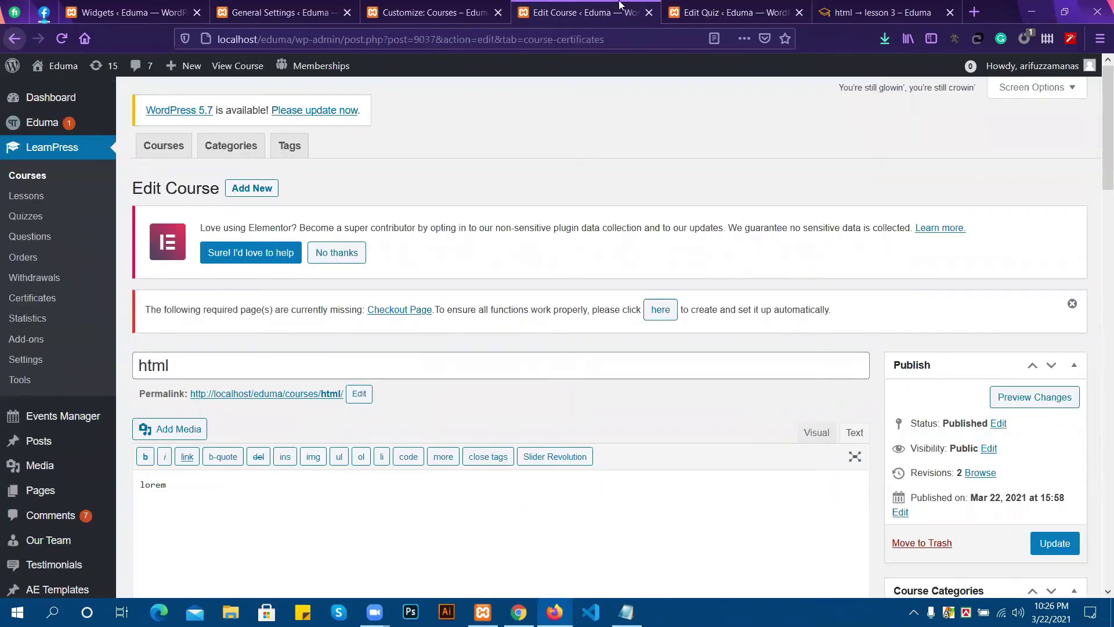
Review the quiz's question and general settings, then bring up html → lesson 3 on the site.
{"action": "left_click", "coordinate": [693, 9]}
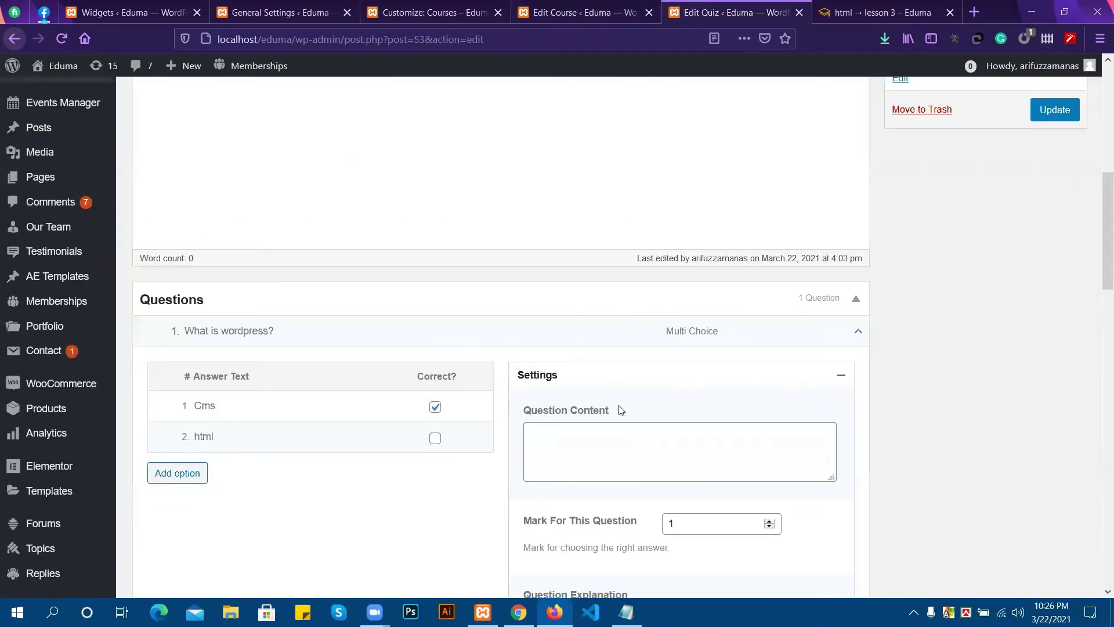
{"action": "scroll", "coordinate": [619, 410], "scroll_direction": "down", "scroll_amount": 3}
{"action": "scroll", "coordinate": [480, 399], "scroll_direction": "down", "scroll_amount": 5}
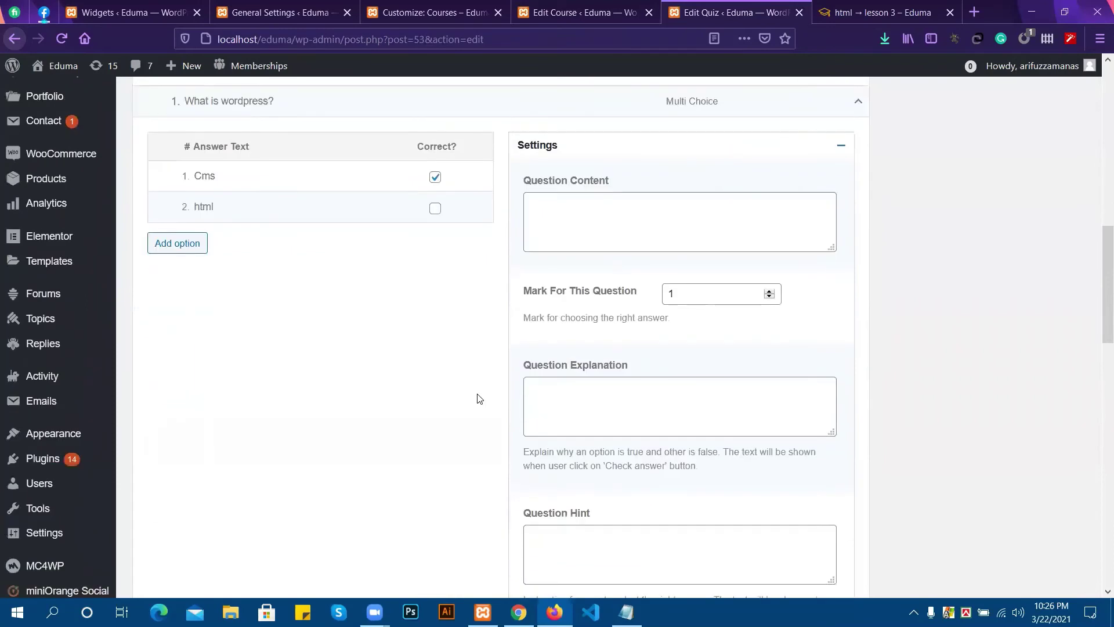
{"action": "scroll", "coordinate": [477, 399], "scroll_direction": "down", "scroll_amount": 10}
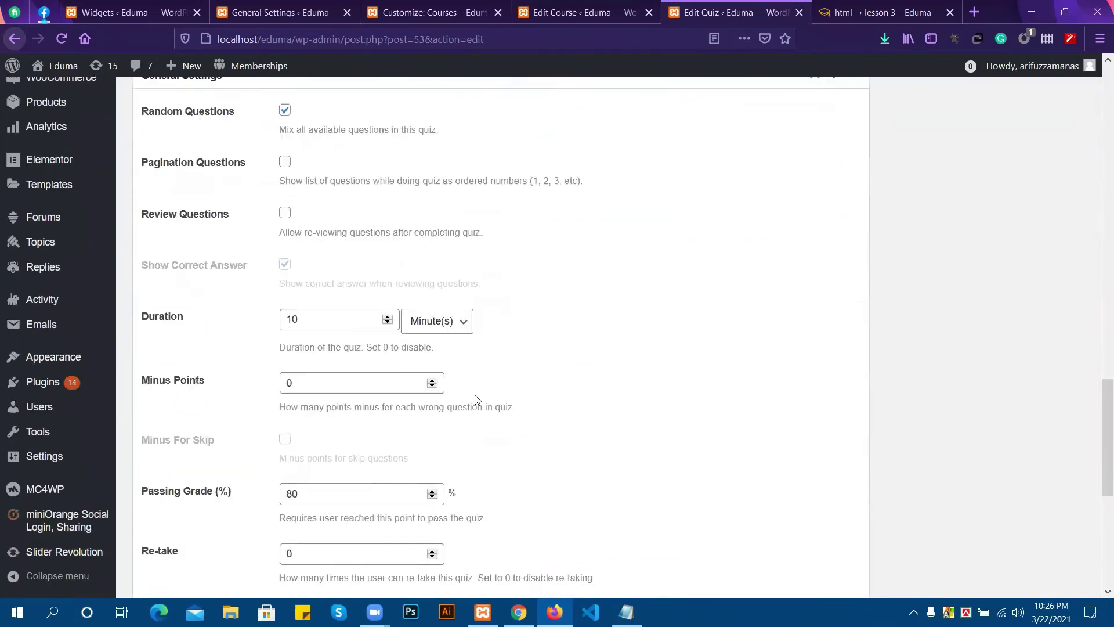
{"action": "scroll", "coordinate": [459, 394], "scroll_direction": "up", "scroll_amount": 5}
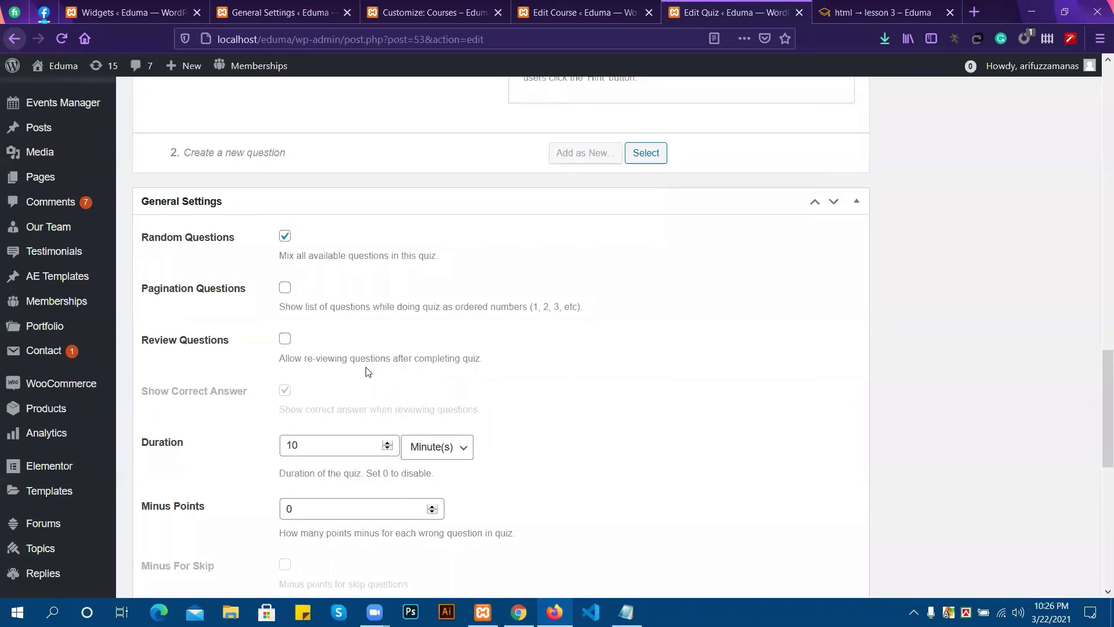
{"action": "scroll", "coordinate": [305, 348], "scroll_direction": "down", "scroll_amount": 9}
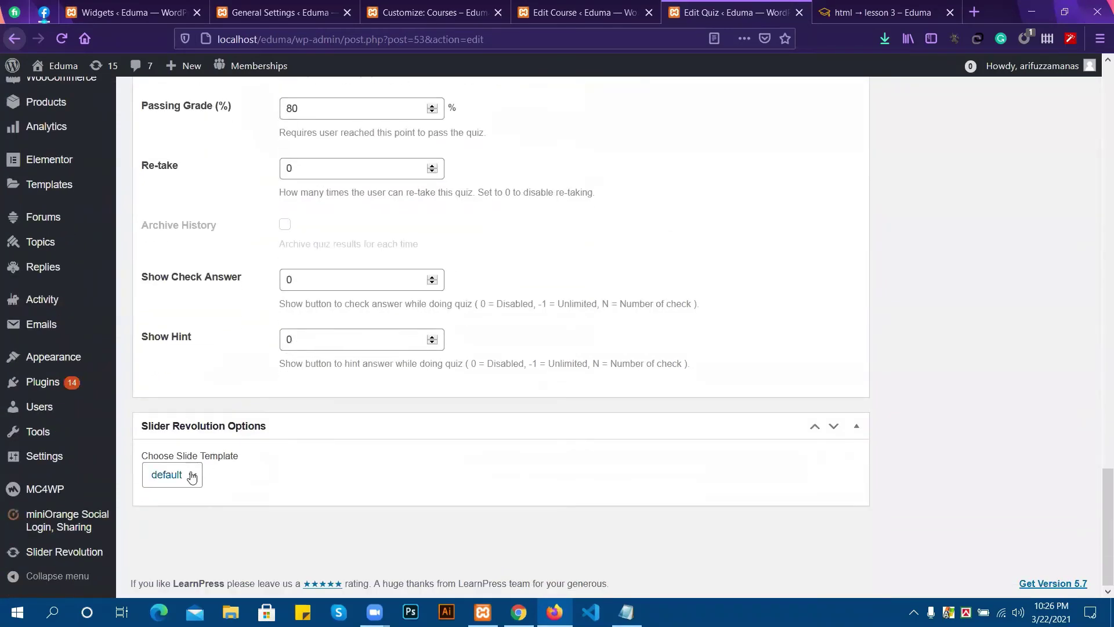
{"action": "scroll", "coordinate": [610, 255], "scroll_direction": "up", "scroll_amount": 20}
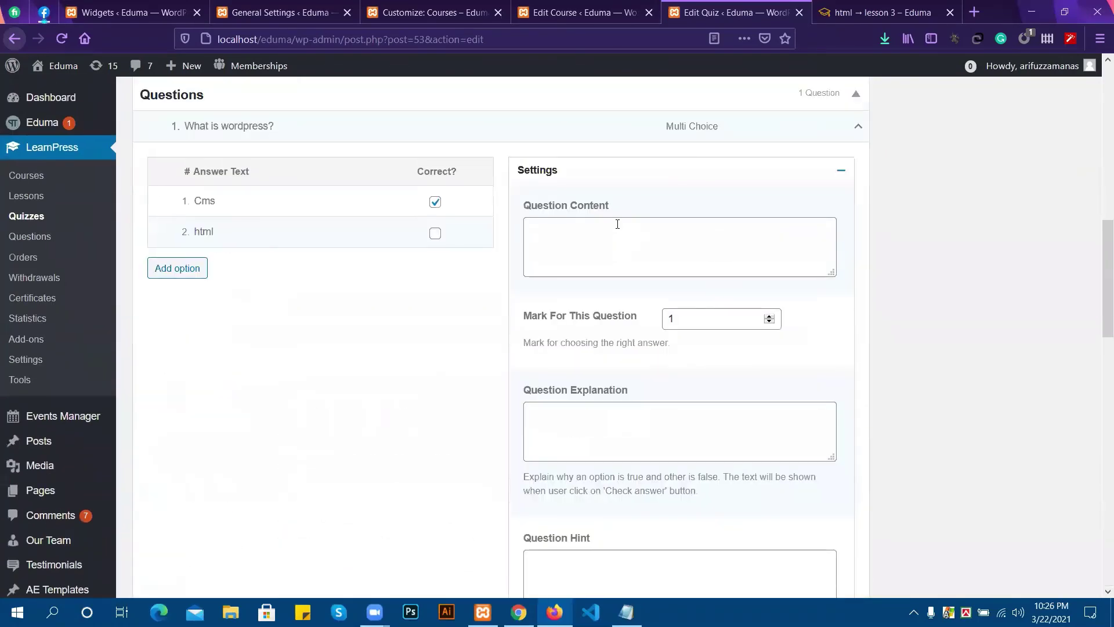
{"action": "left_click", "coordinate": [874, 5]}
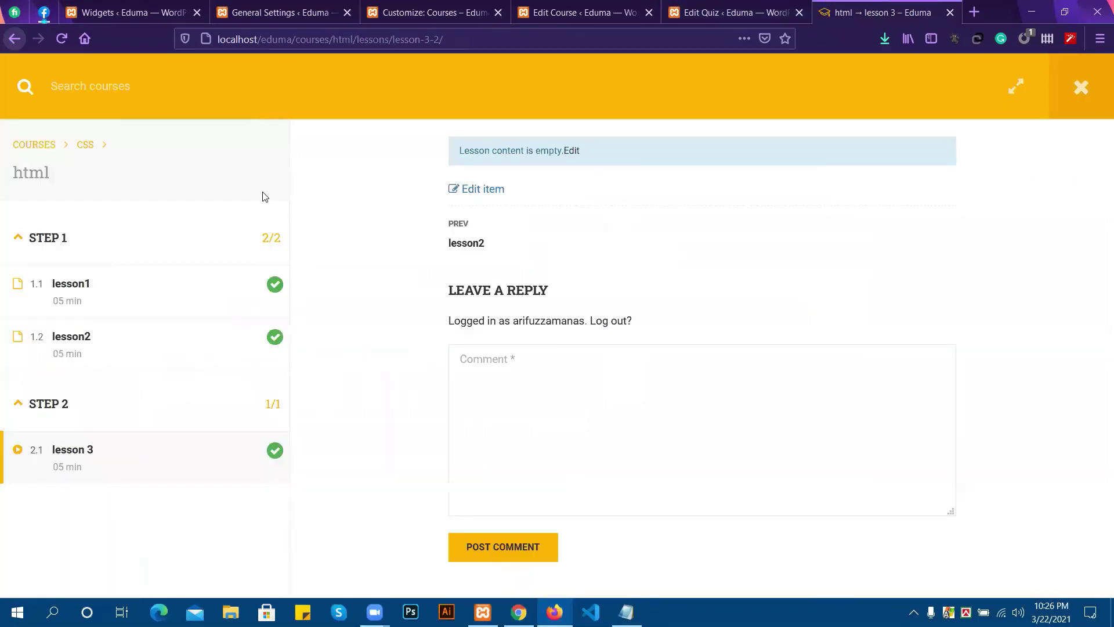
Browse the 19-course All Courses listing via the COURSES breadcrumb, ending on the site home page.
{"action": "scroll", "coordinate": [264, 196], "scroll_direction": "up", "scroll_amount": 1}
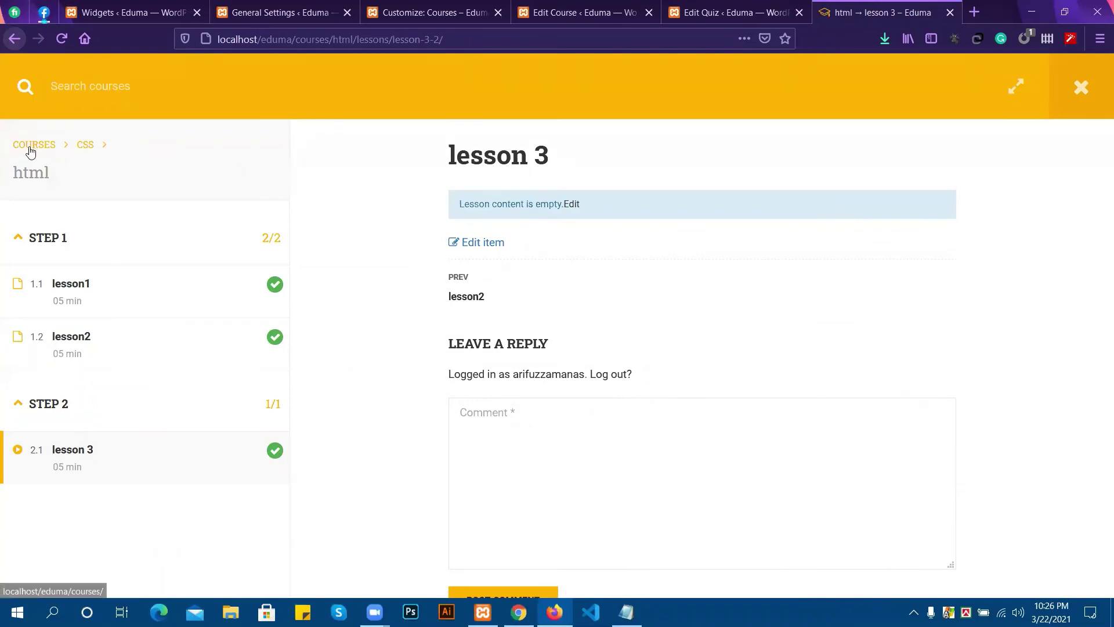
{"action": "left_click", "coordinate": [30, 146]}
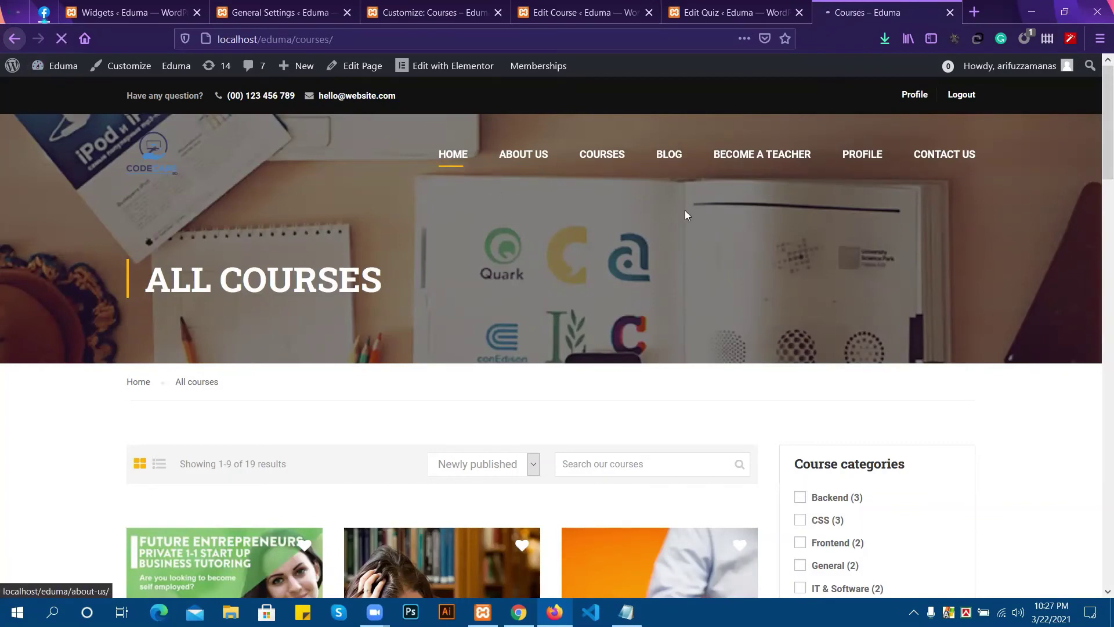
{"action": "scroll", "coordinate": [665, 231], "scroll_direction": "down", "scroll_amount": 5}
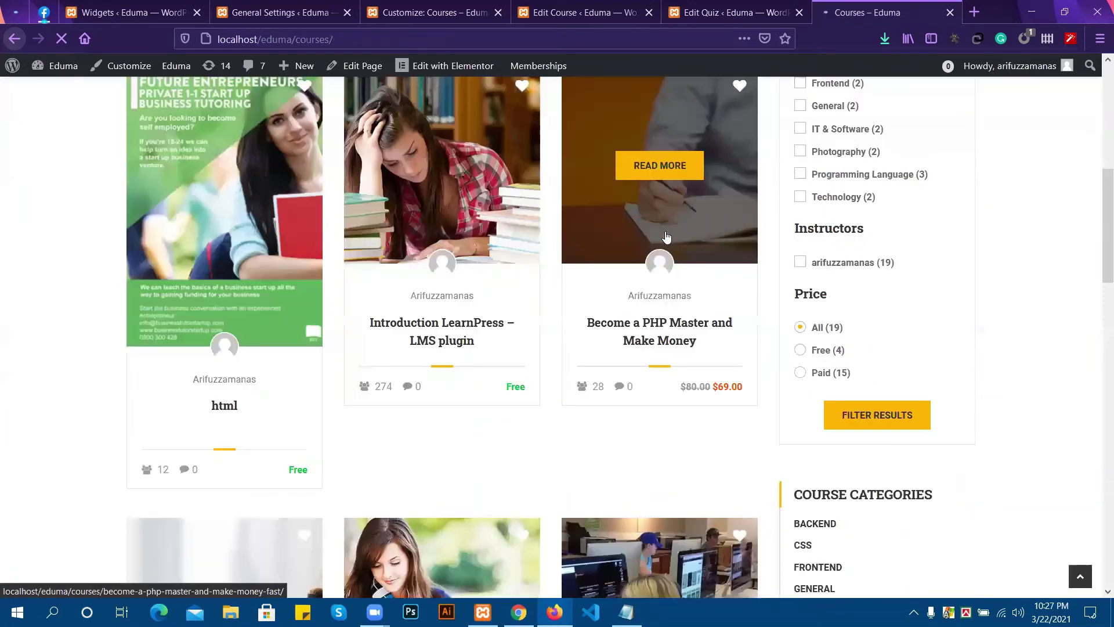
{"action": "scroll", "coordinate": [667, 232], "scroll_direction": "up", "scroll_amount": 8}
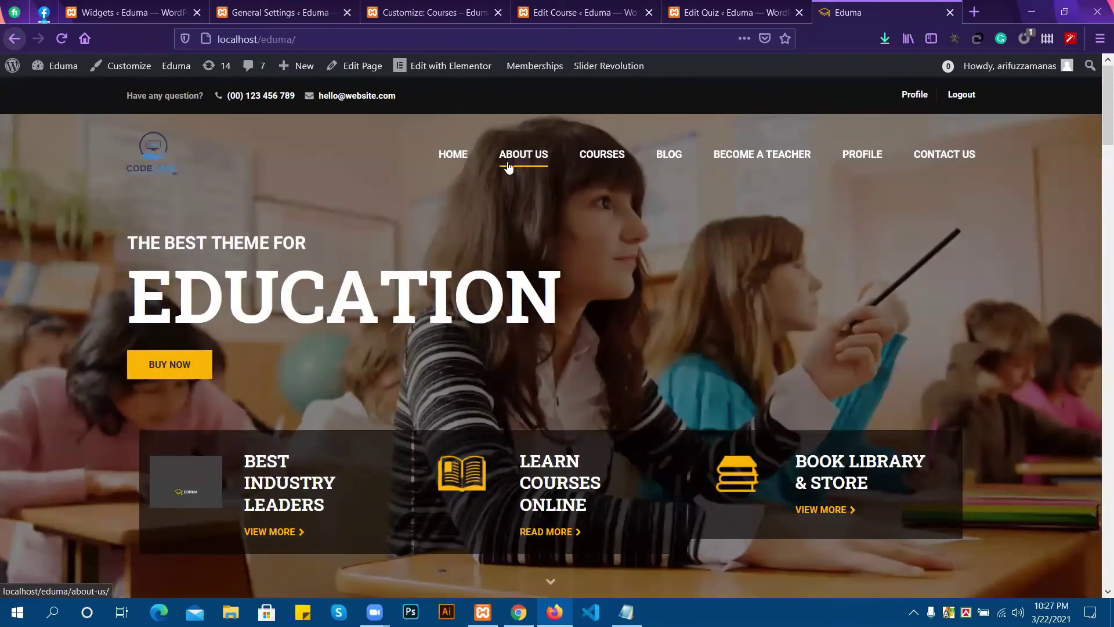
{"action": "scroll", "coordinate": [508, 166], "scroll_direction": "down", "scroll_amount": 1}
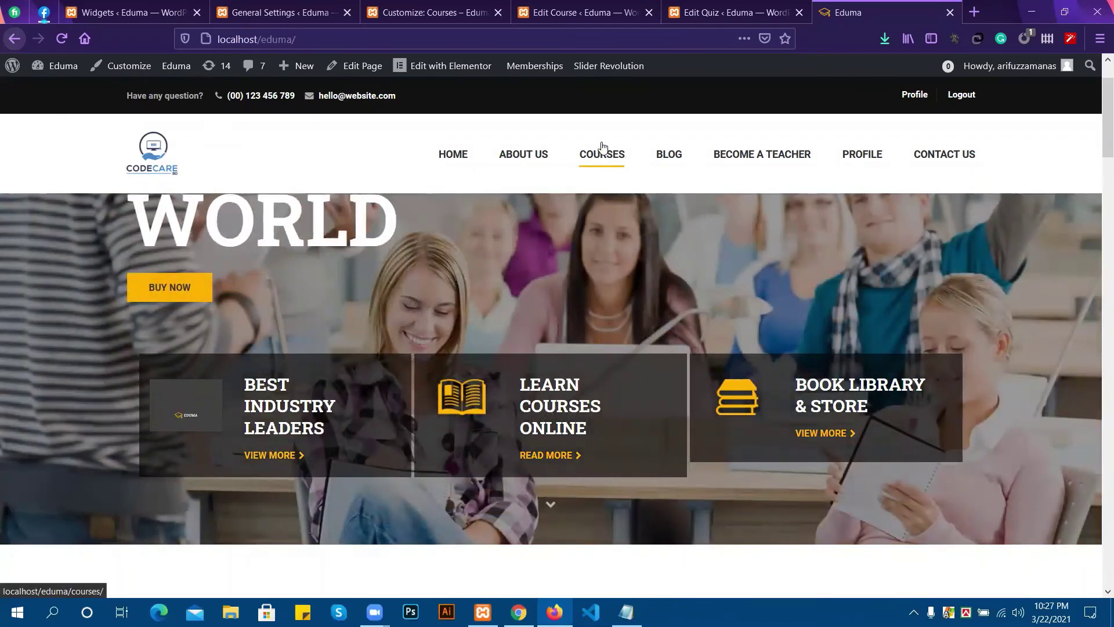
Scroll through the LearnPress Courses list of 20 items, then return to the course and quiz edit tabs.
{"action": "left_click", "coordinate": [605, 5]}
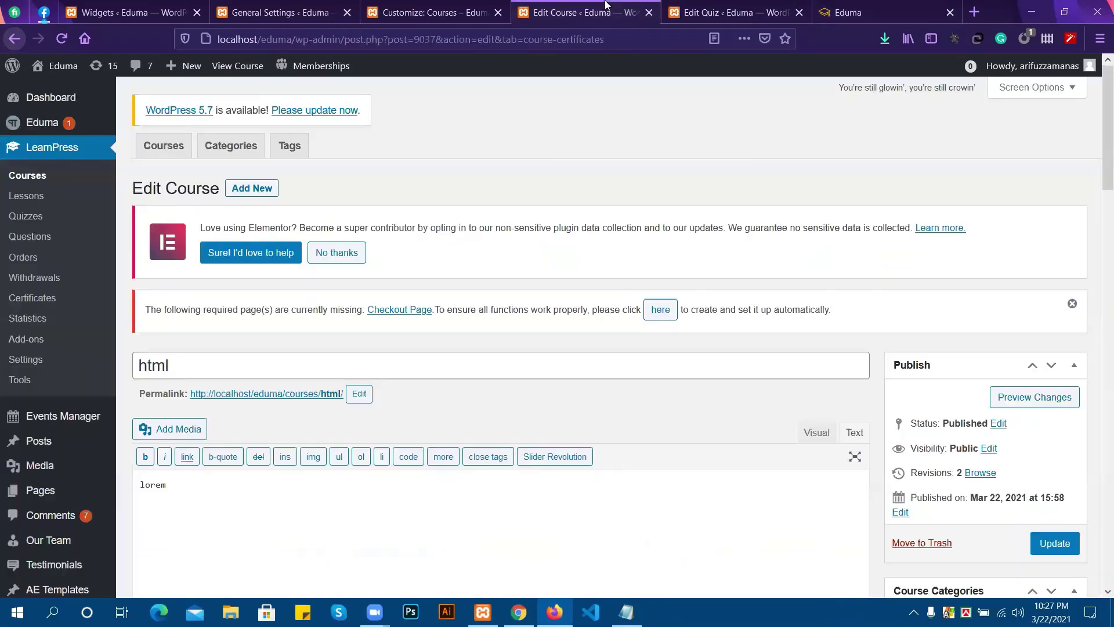
{"action": "left_click", "coordinate": [432, 6]}
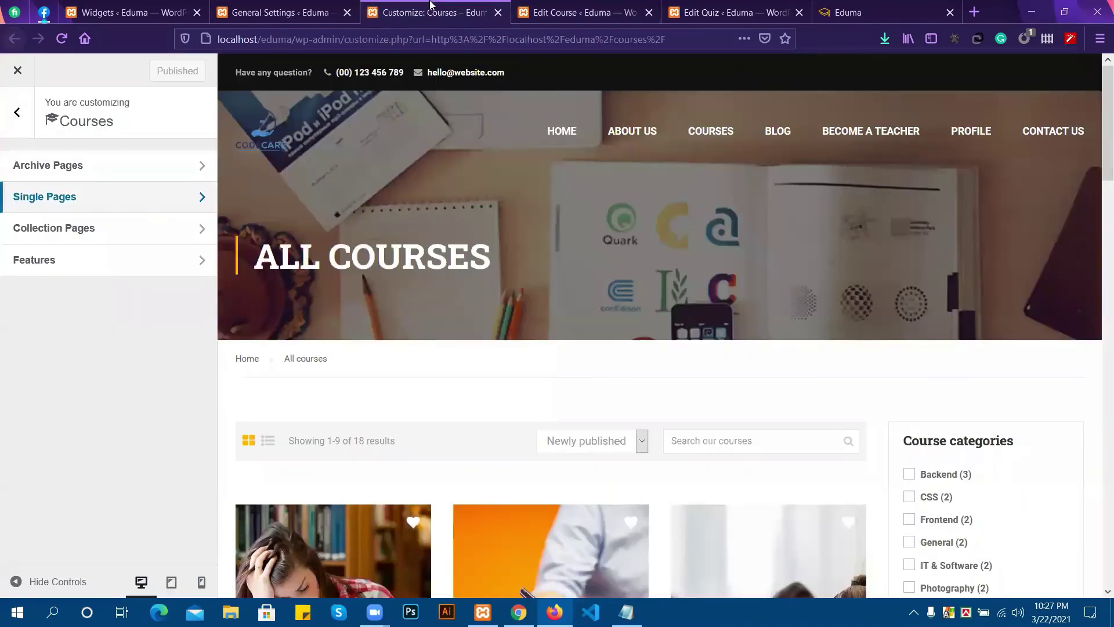
{"action": "left_click", "coordinate": [313, 7]}
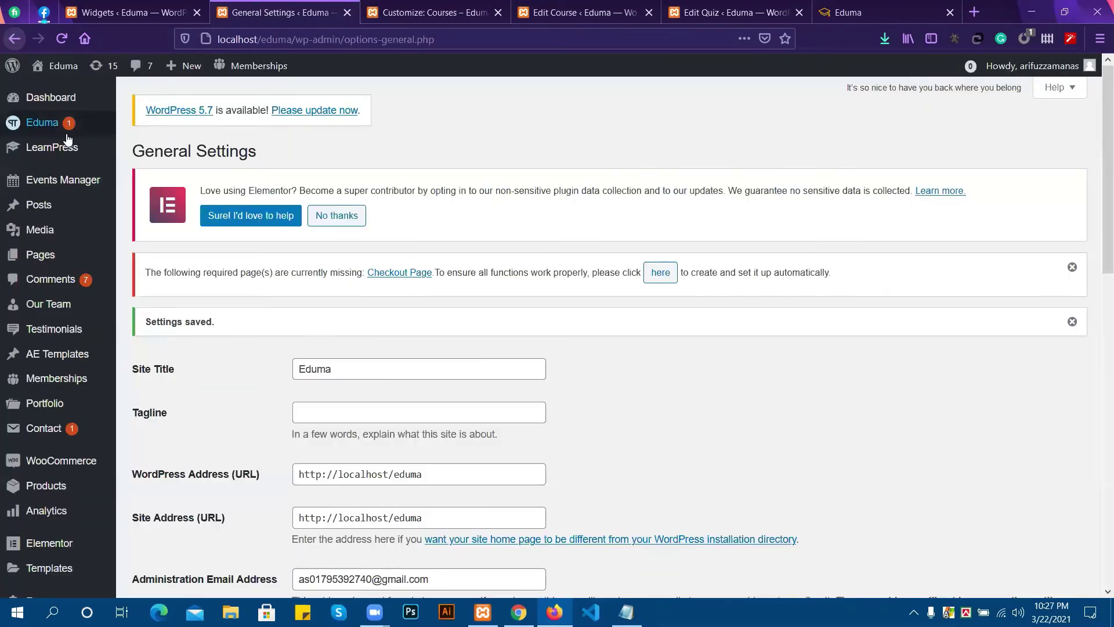
{"action": "mouse_move", "coordinate": [45, 267]}
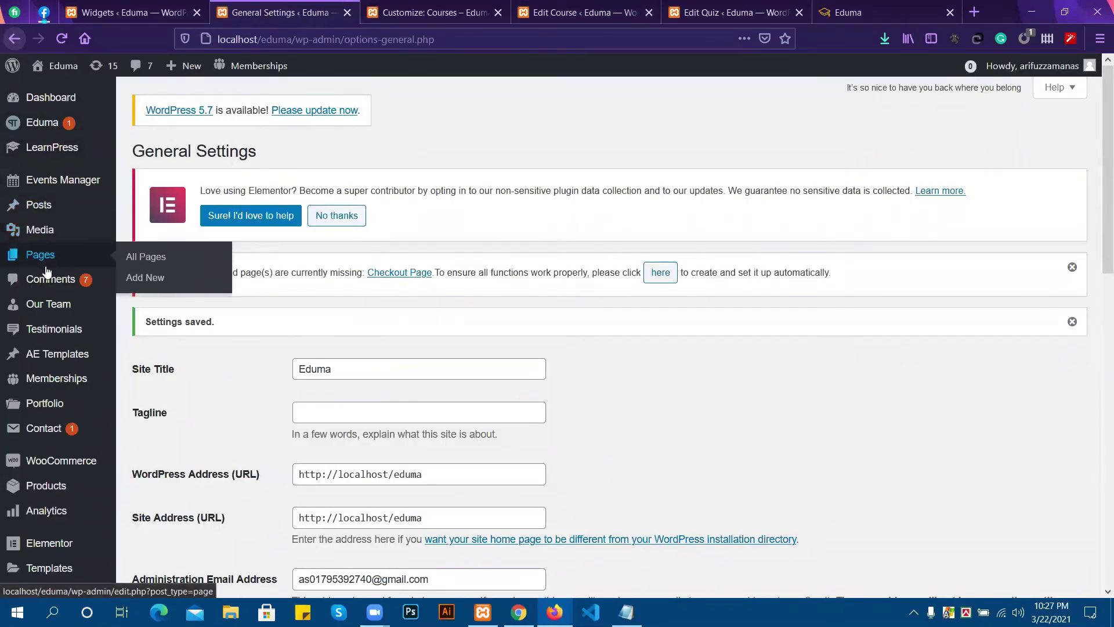
{"action": "mouse_move", "coordinate": [48, 152]}
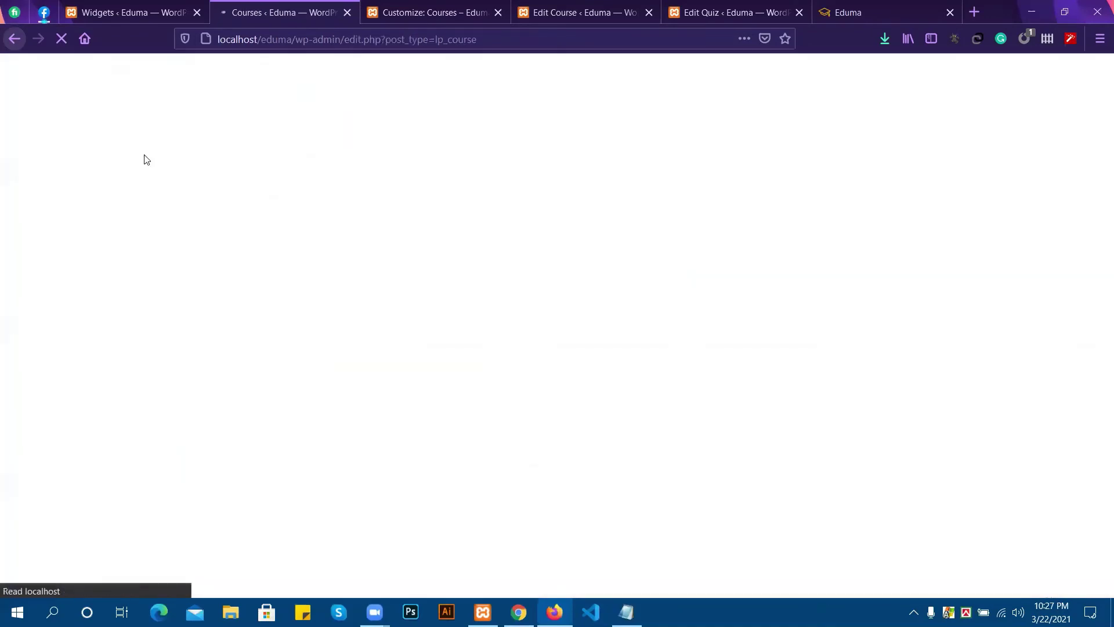
{"action": "scroll", "coordinate": [319, 389], "scroll_direction": "down", "scroll_amount": 3}
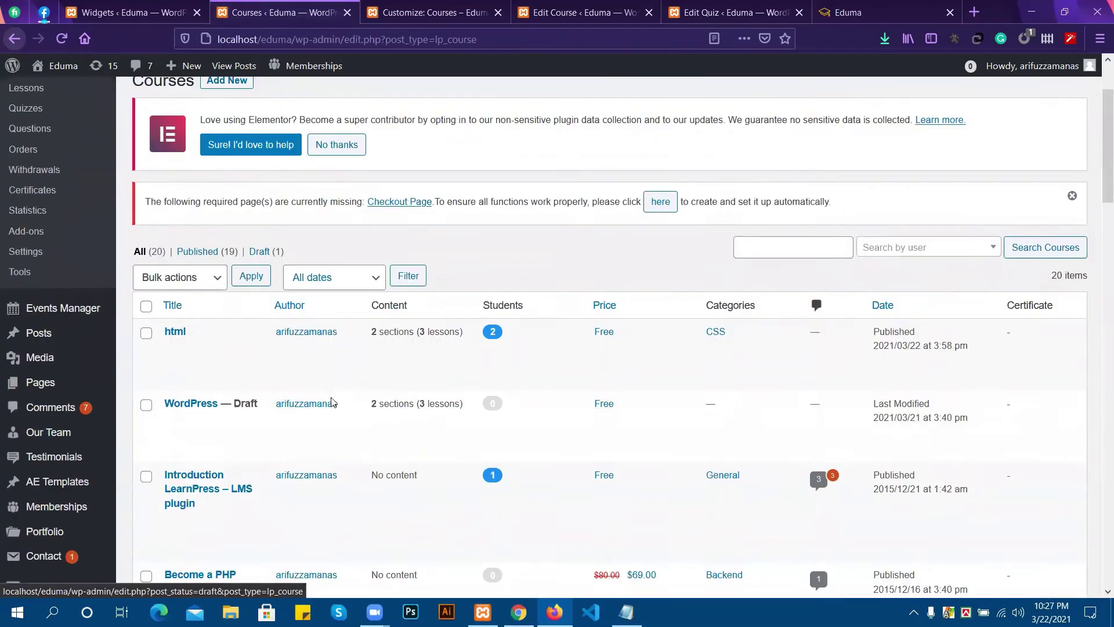
{"action": "scroll", "coordinate": [307, 377], "scroll_direction": "down", "scroll_amount": 2}
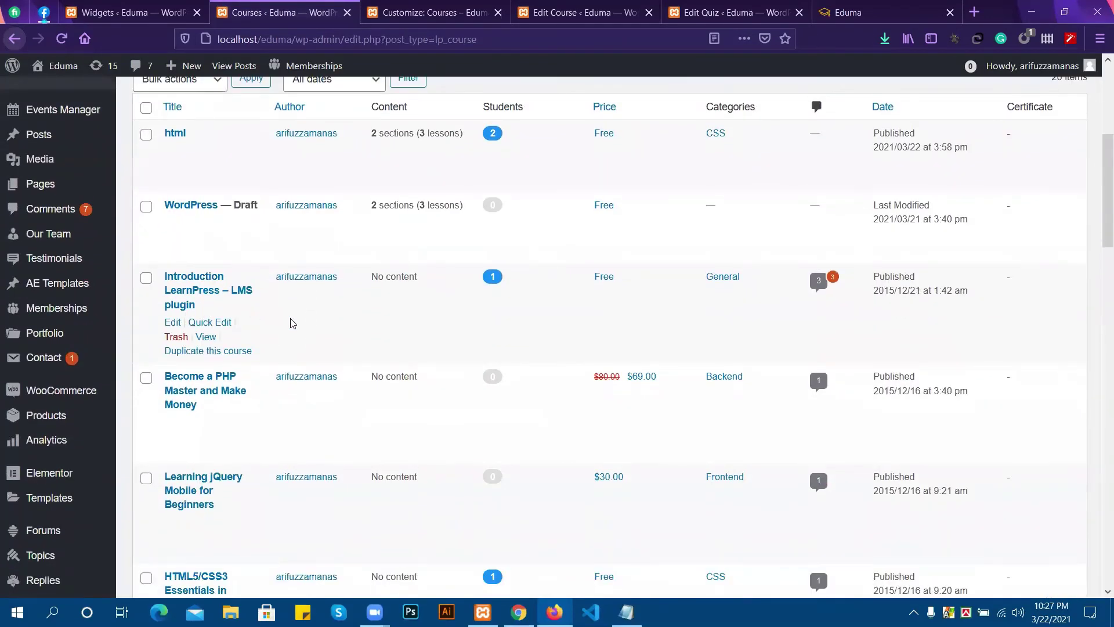
{"action": "scroll", "coordinate": [292, 323], "scroll_direction": "down", "scroll_amount": 3}
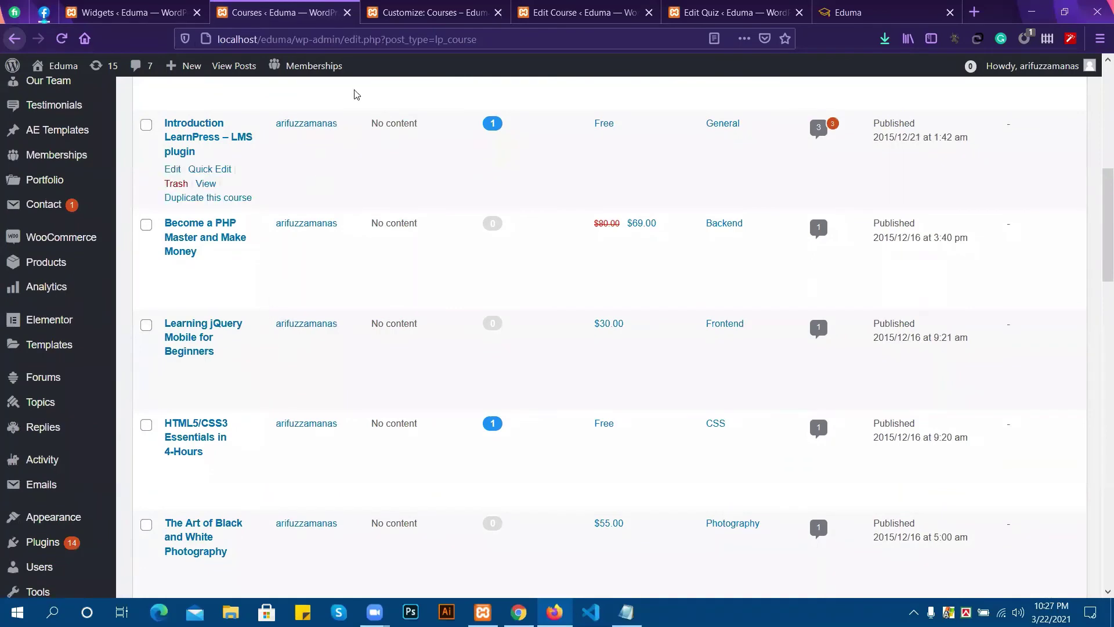
{"action": "left_click", "coordinate": [435, 12]}
{"action": "left_click", "coordinate": [597, 12]}
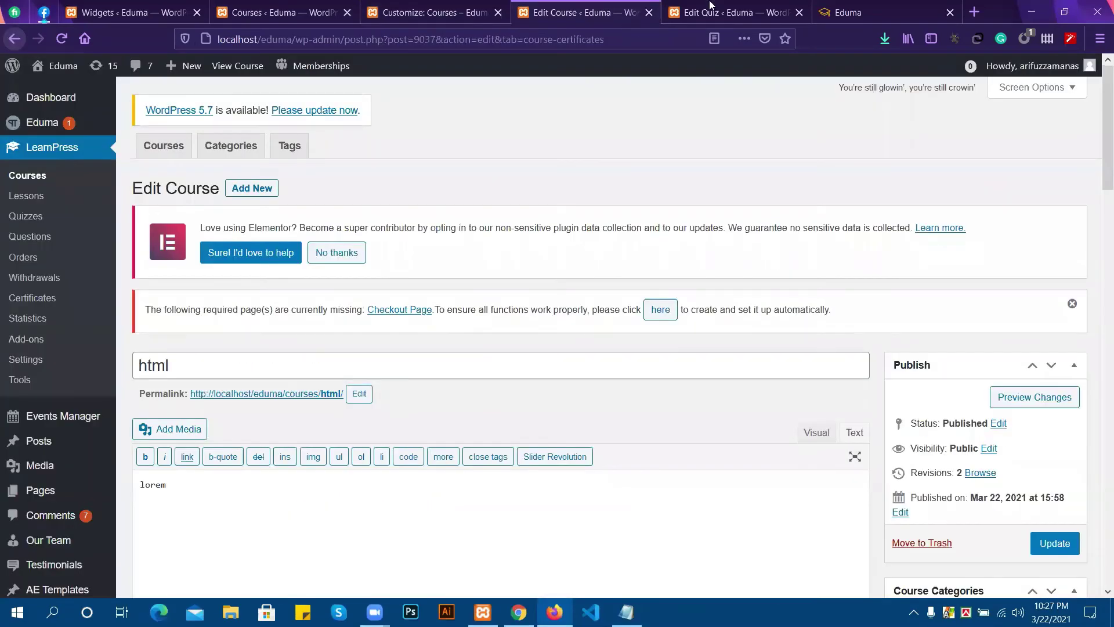
{"action": "left_click", "coordinate": [711, 7]}
Scroll through the live Eduma site's home page.
{"action": "left_click", "coordinate": [845, 7]}
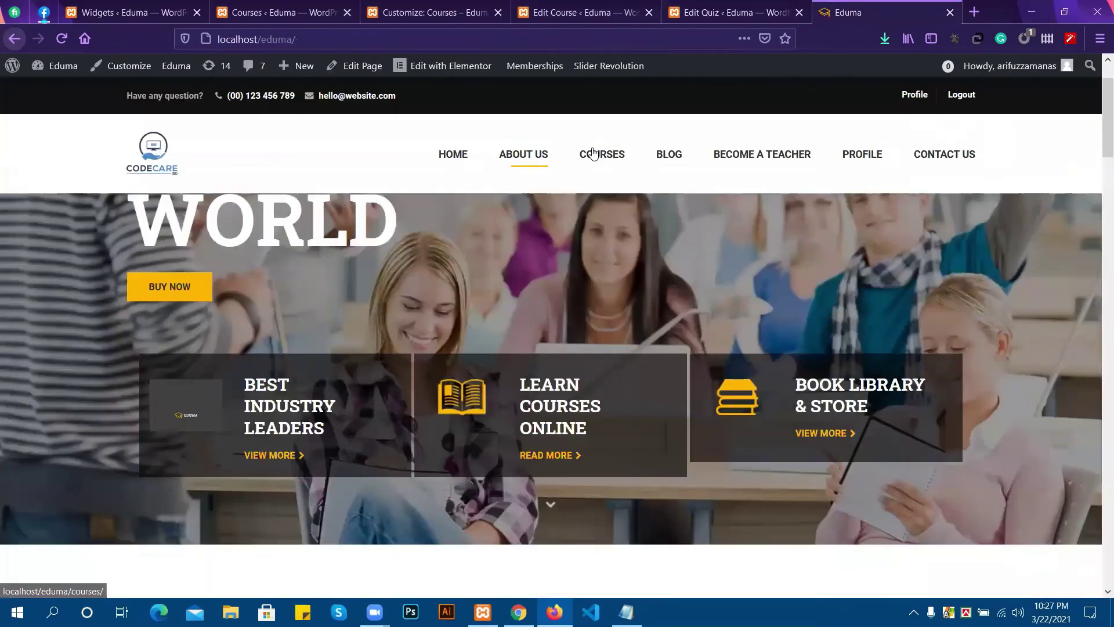
{"action": "scroll", "coordinate": [632, 157], "scroll_direction": "down", "scroll_amount": 5}
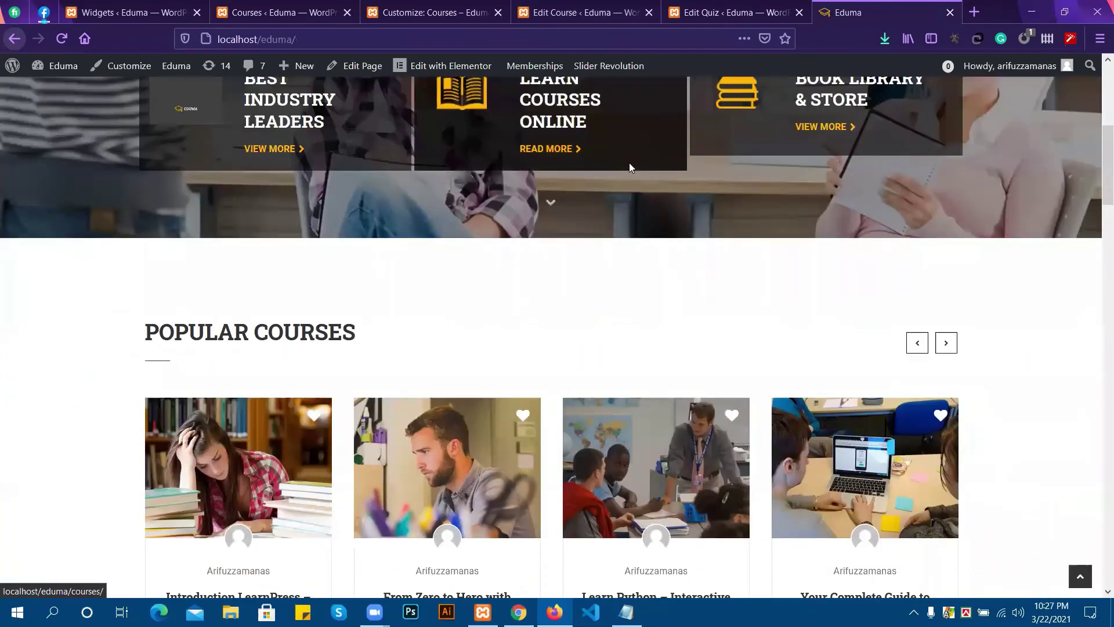
{"action": "scroll", "coordinate": [629, 162], "scroll_direction": "down", "scroll_amount": 5}
{"action": "scroll", "coordinate": [852, 243], "scroll_direction": "up", "scroll_amount": 6}
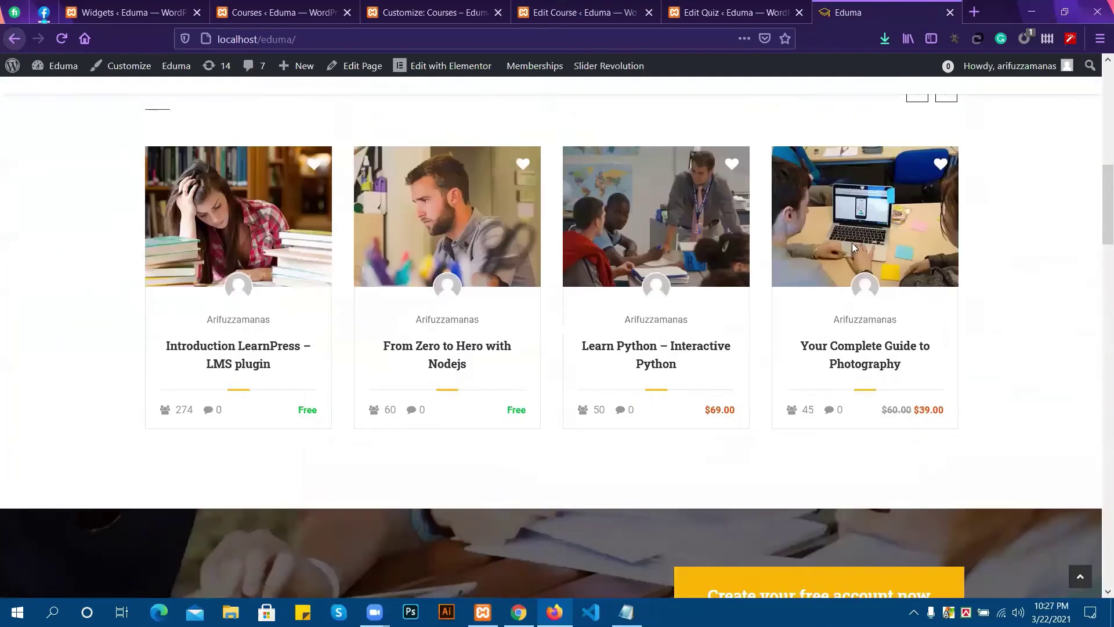
{"action": "scroll", "coordinate": [408, 301], "scroll_direction": "up", "scroll_amount": 1}
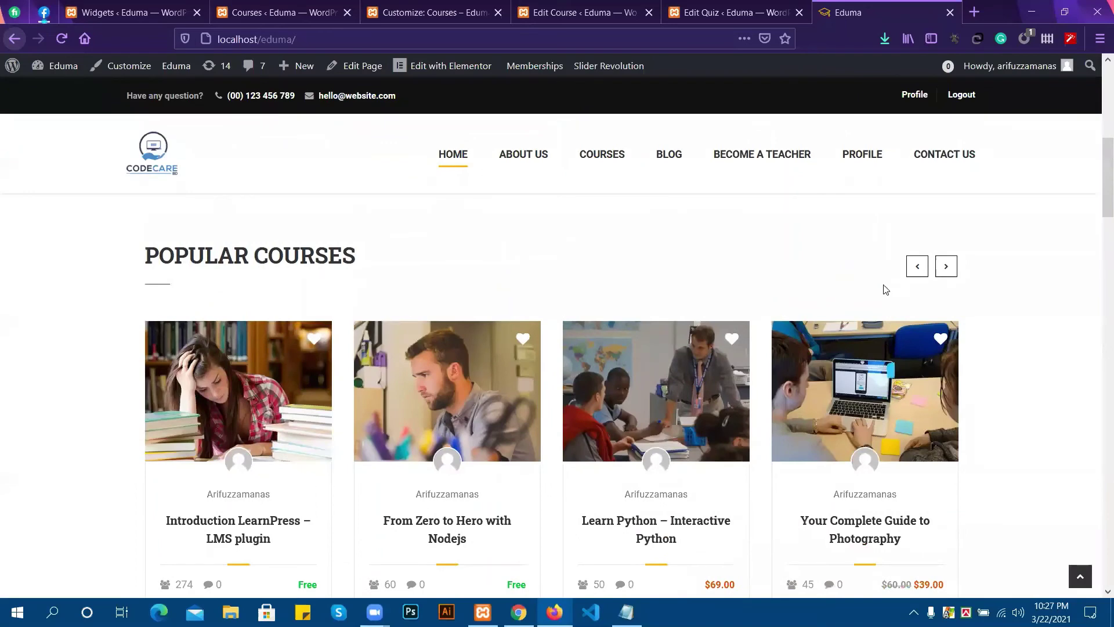
{"action": "scroll", "coordinate": [309, 259], "scroll_direction": "up", "scroll_amount": 5}
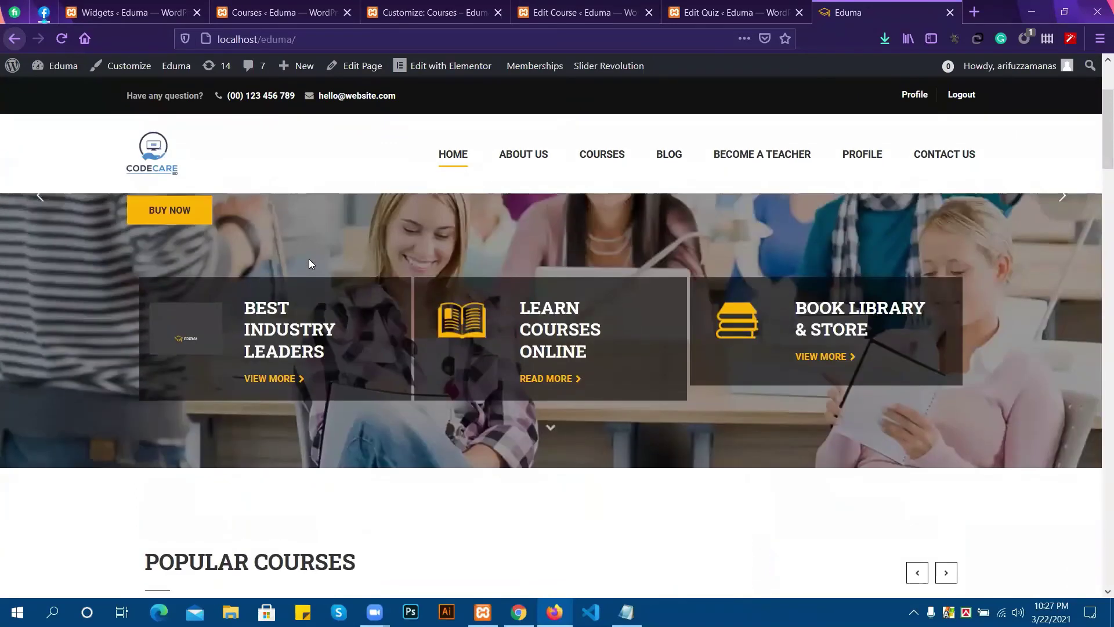
{"action": "scroll", "coordinate": [331, 252], "scroll_direction": "up", "scroll_amount": 3}
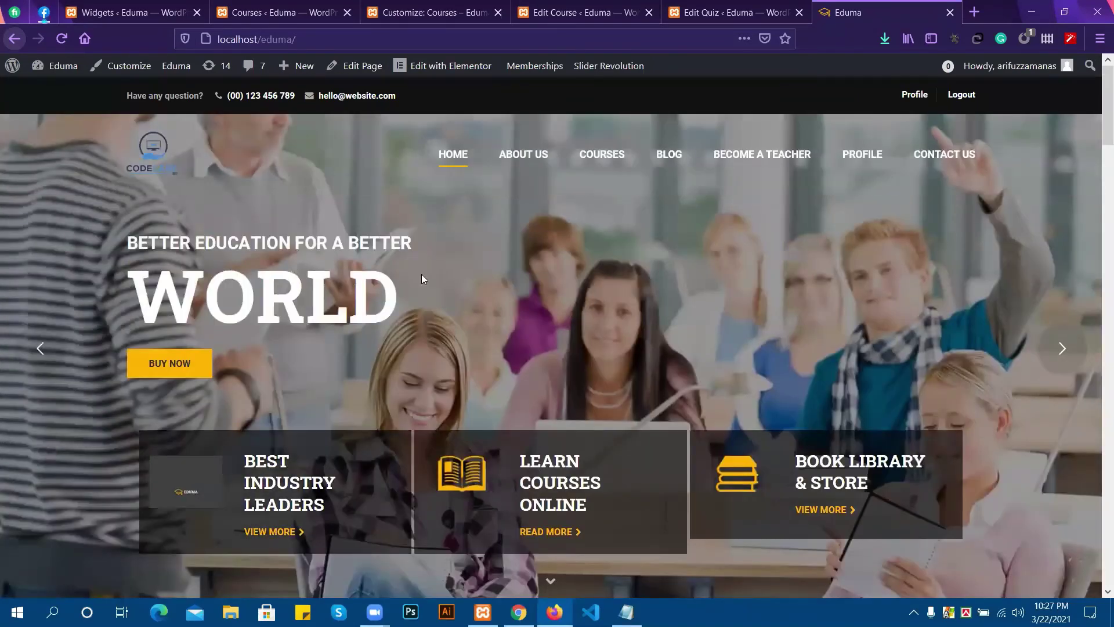
Open the site's PROFILE page and scroll through it and the Become a Teacher page.
{"action": "left_click", "coordinate": [864, 157]}
{"action": "mouse_move", "coordinate": [1032, 68]}
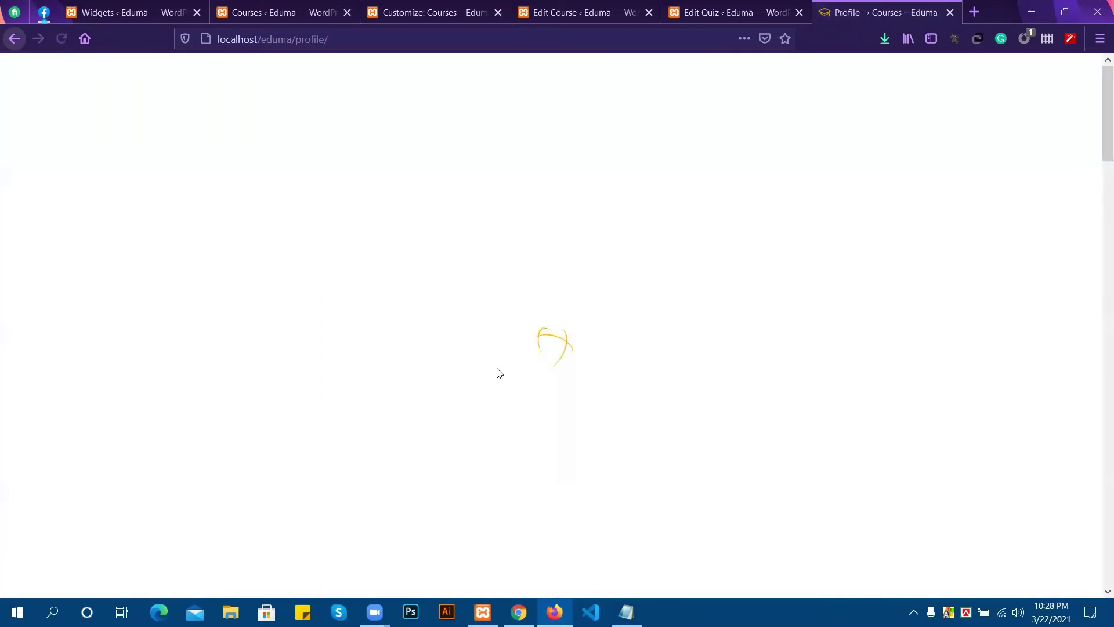
{"action": "scroll", "coordinate": [523, 354], "scroll_direction": "down", "scroll_amount": 1}
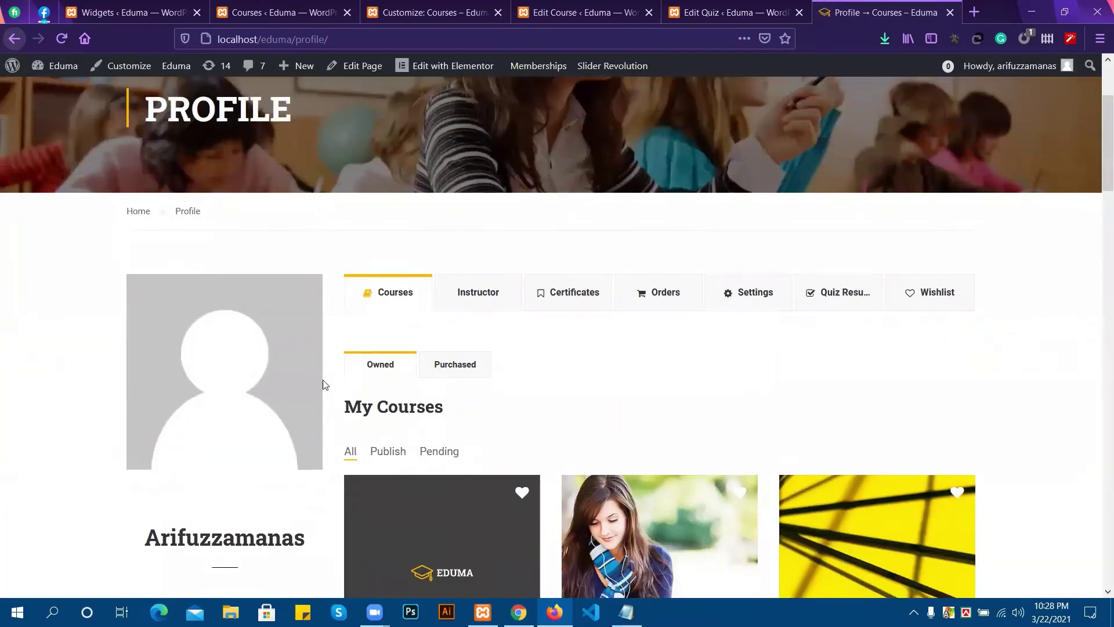
{"action": "scroll", "coordinate": [447, 378], "scroll_direction": "down", "scroll_amount": 3}
{"action": "scroll", "coordinate": [661, 412], "scroll_direction": "down", "scroll_amount": 4}
{"action": "scroll", "coordinate": [662, 412], "scroll_direction": "down", "scroll_amount": 4}
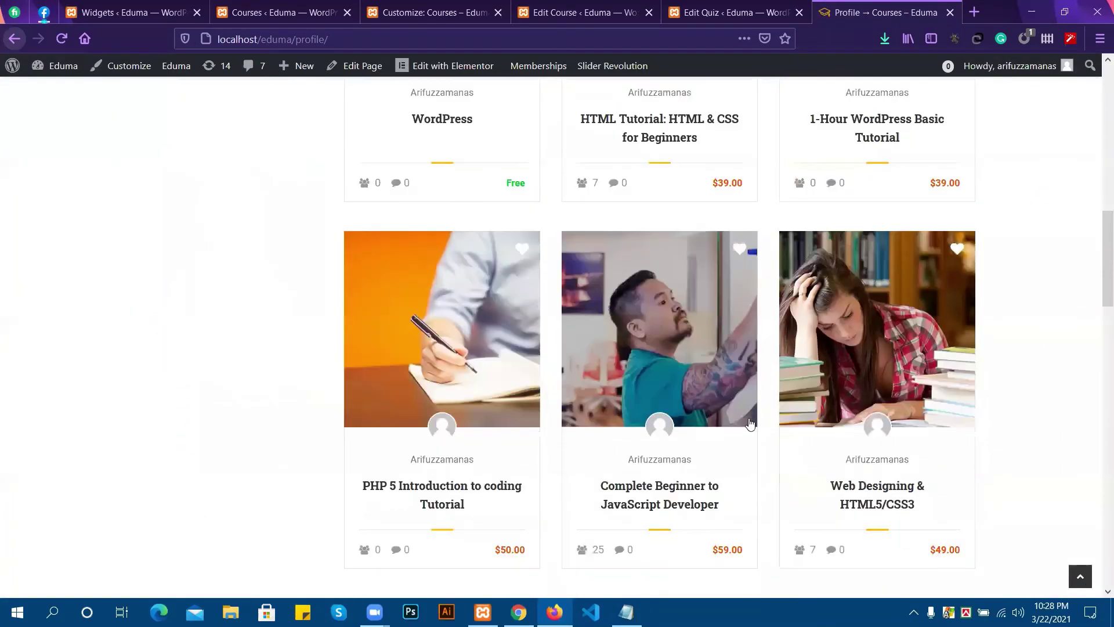
{"action": "scroll", "coordinate": [739, 425], "scroll_direction": "up", "scroll_amount": 2}
{"action": "scroll", "coordinate": [625, 387], "scroll_direction": "up", "scroll_amount": 8}
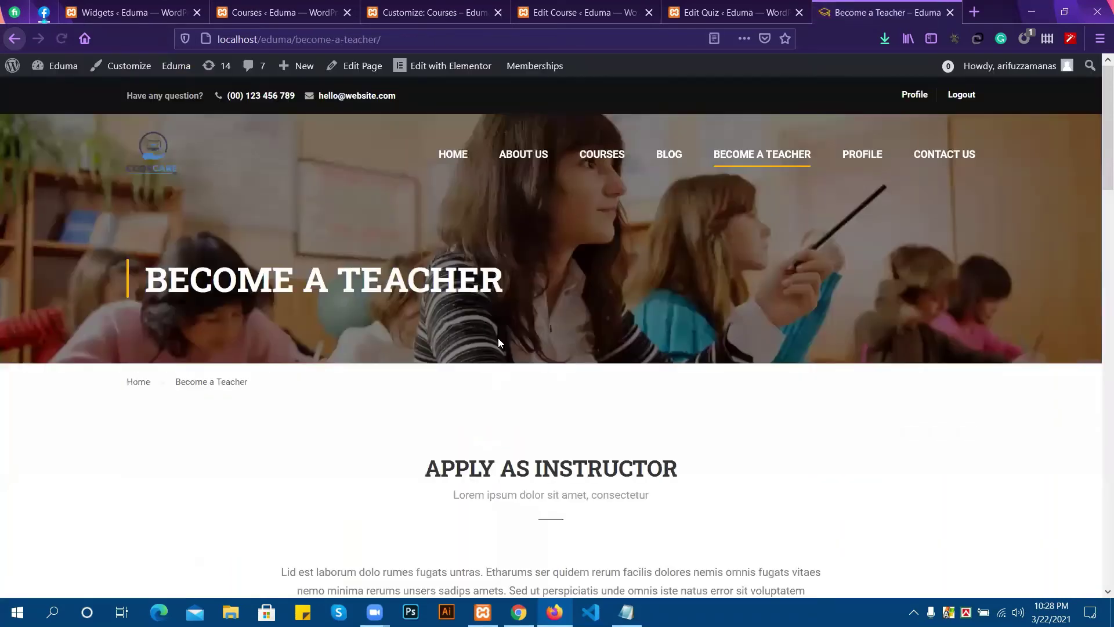
{"action": "scroll", "coordinate": [377, 428], "scroll_direction": "down", "scroll_amount": 5}
{"action": "scroll", "coordinate": [366, 417], "scroll_direction": "up", "scroll_amount": 4}
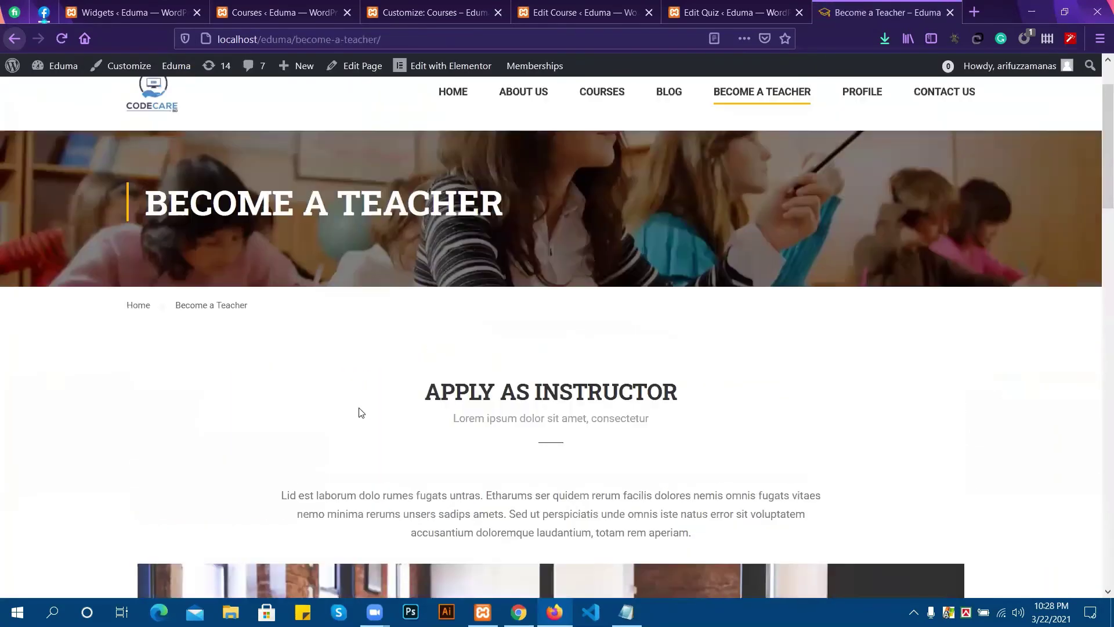
{"action": "scroll", "coordinate": [360, 409], "scroll_direction": "down", "scroll_amount": 10}
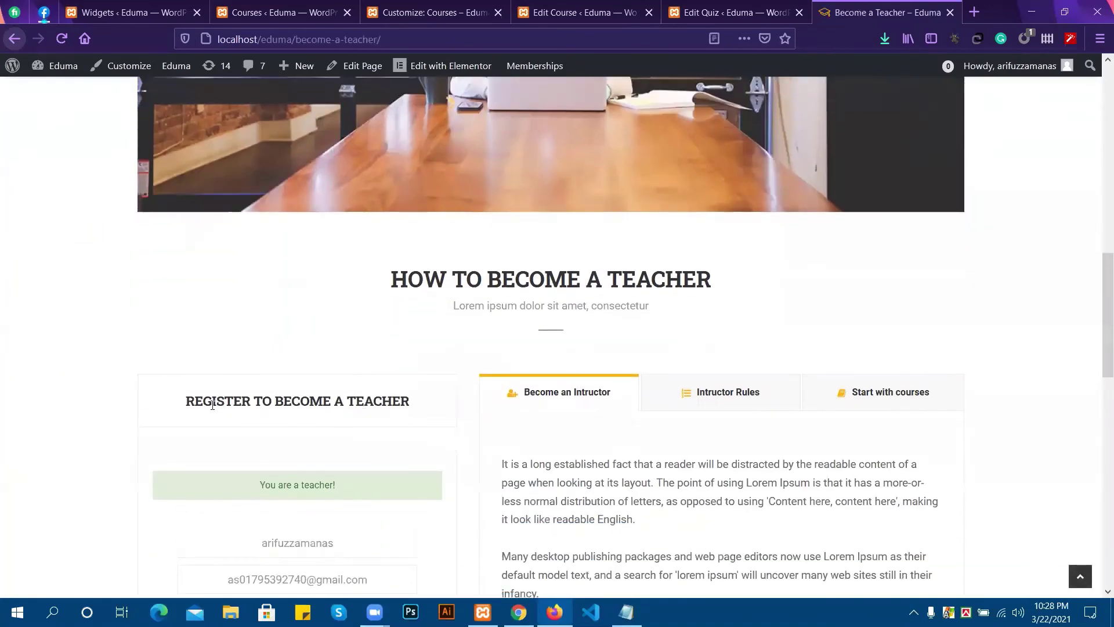
{"action": "scroll", "coordinate": [232, 378], "scroll_direction": "down", "scroll_amount": 2}
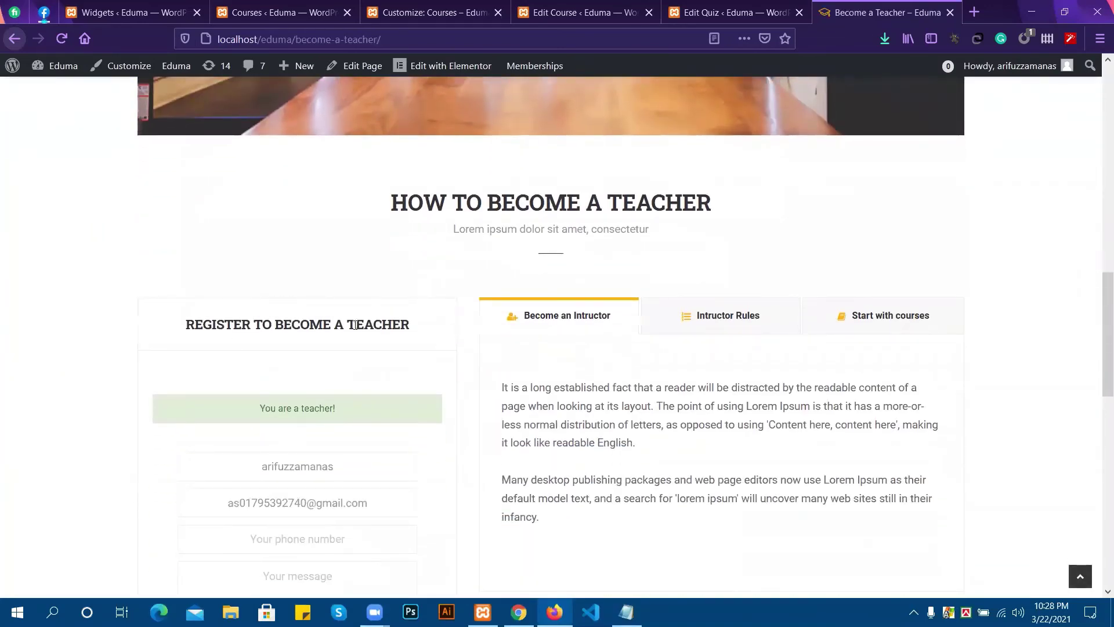
{"action": "scroll", "coordinate": [487, 308], "scroll_direction": "down", "scroll_amount": 2}
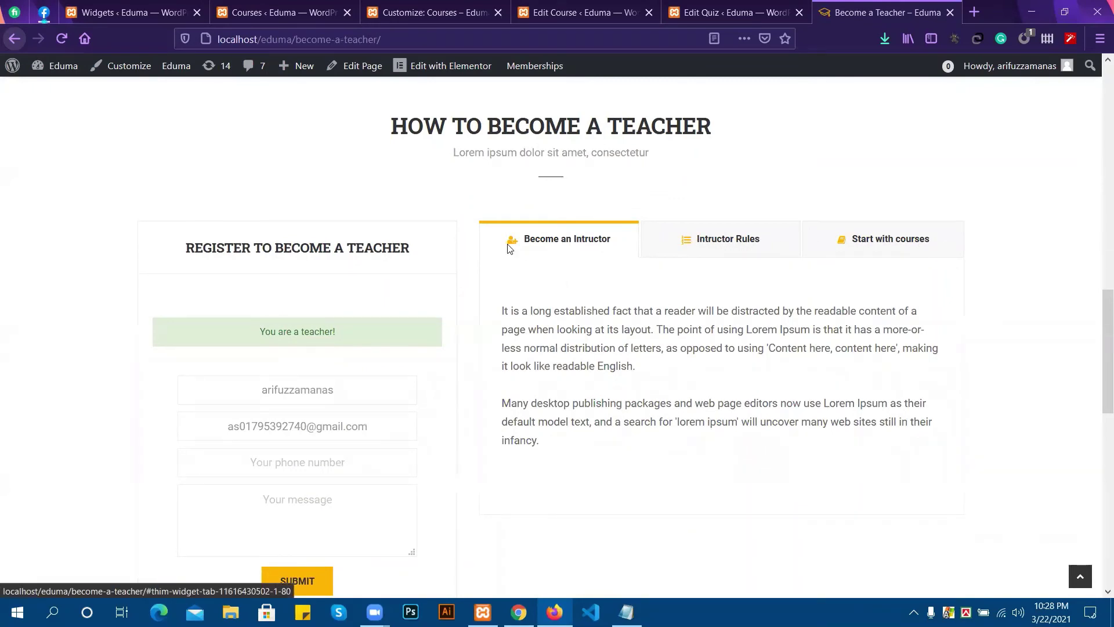
Show the Intructor Rules and Start with courses sections, then return to the Edit Quiz screen.
{"action": "left_click", "coordinate": [692, 238]}
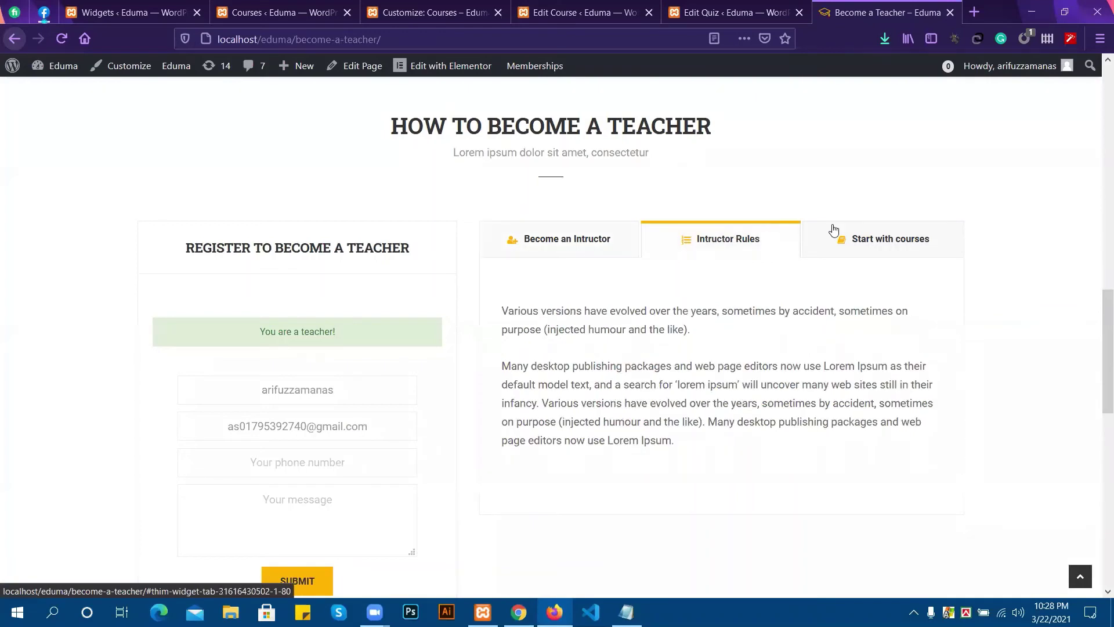
{"action": "left_click", "coordinate": [853, 236]}
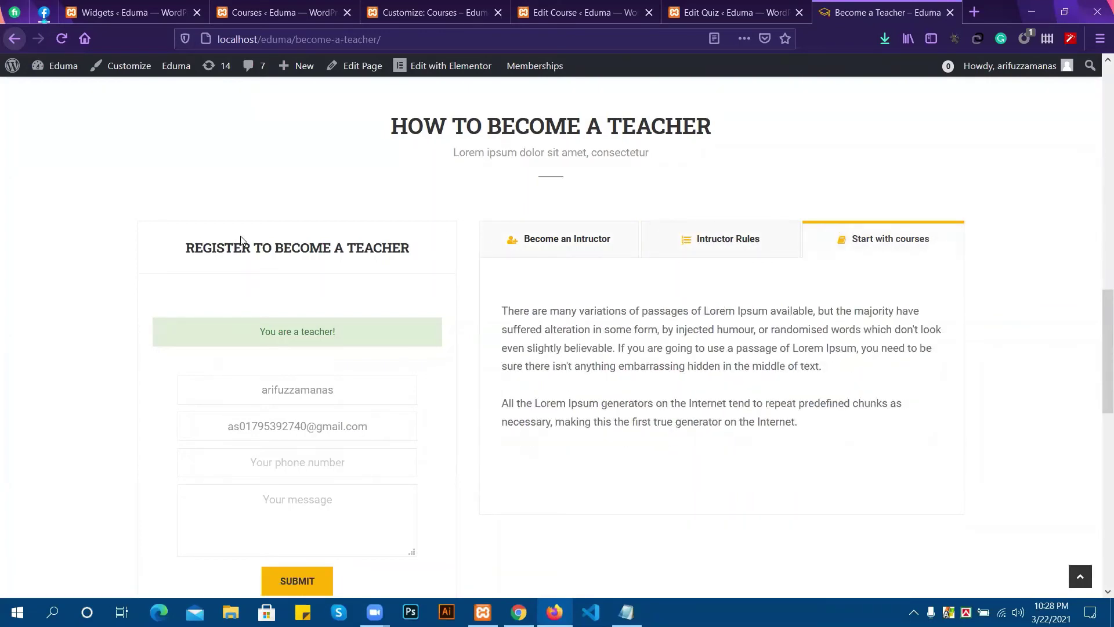
{"action": "scroll", "coordinate": [291, 219], "scroll_direction": "down", "scroll_amount": 1}
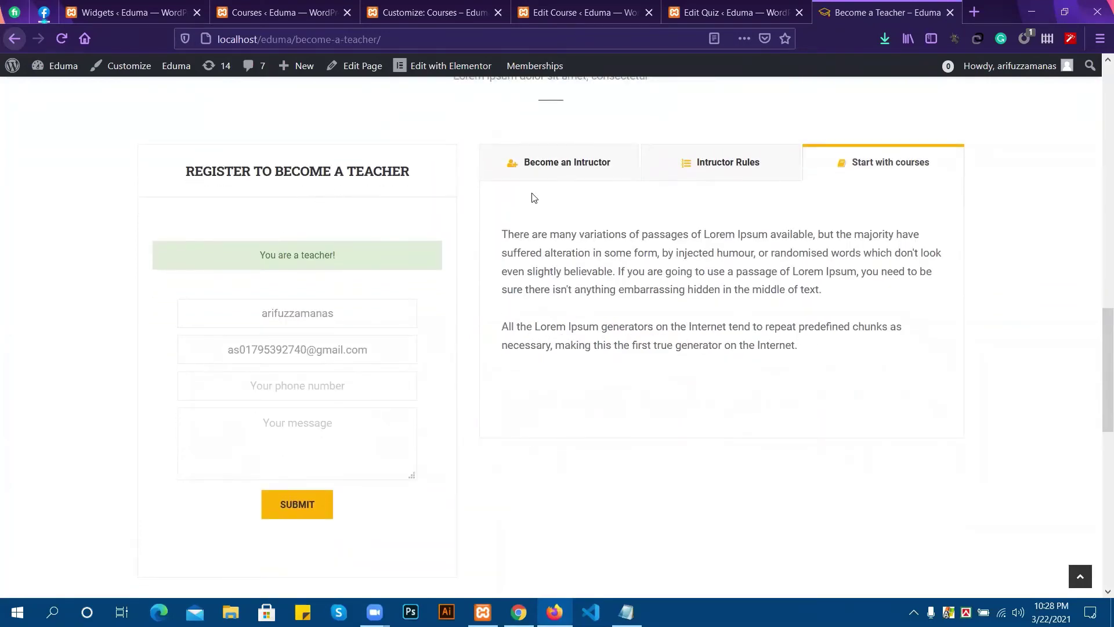
{"action": "left_click", "coordinate": [729, 5]}
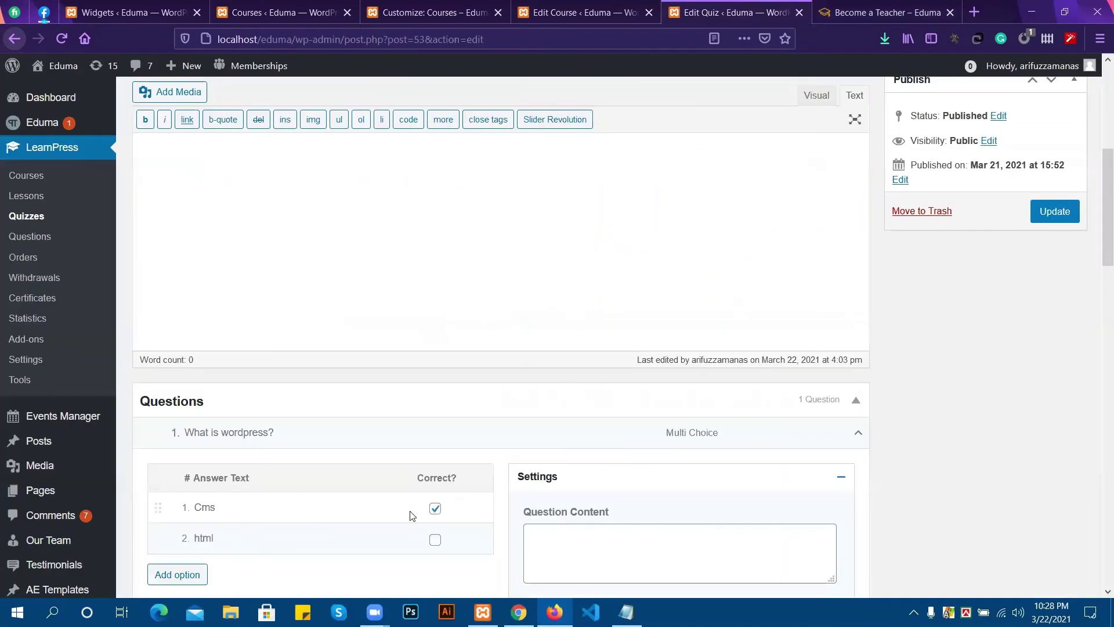
Open Pages > All Pages and locate Become a Teacher, glancing at its live version.
{"action": "left_click", "coordinate": [558, 6]}
{"action": "left_click", "coordinate": [479, 5]}
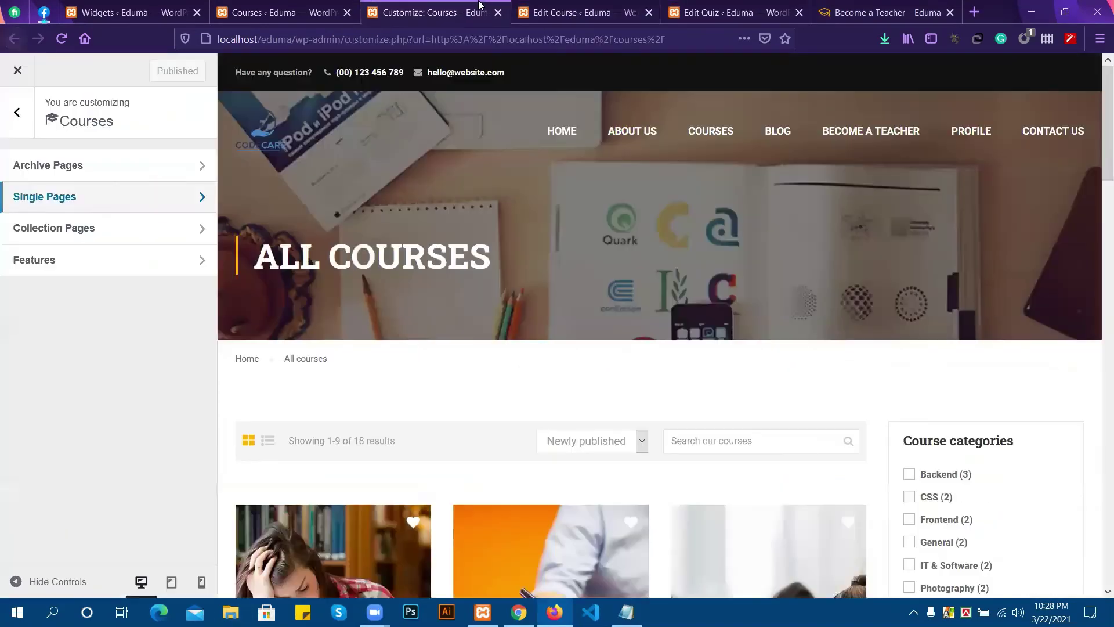
{"action": "left_click", "coordinate": [325, 8]}
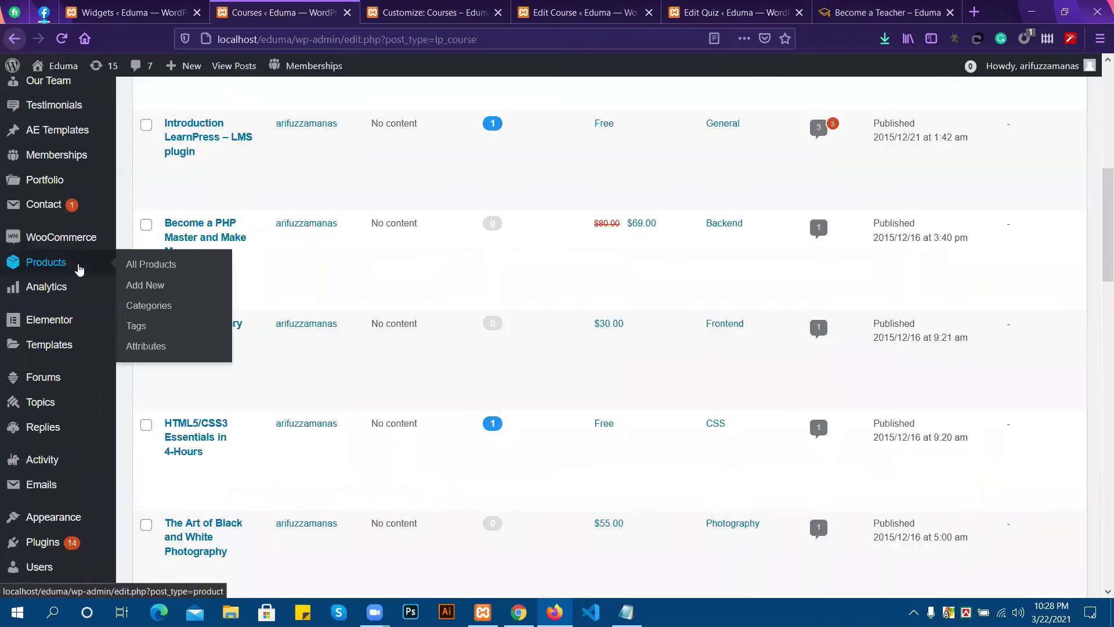
{"action": "scroll", "coordinate": [78, 267], "scroll_direction": "up", "scroll_amount": 6}
{"action": "scroll", "coordinate": [16, 254], "scroll_direction": "up", "scroll_amount": 2}
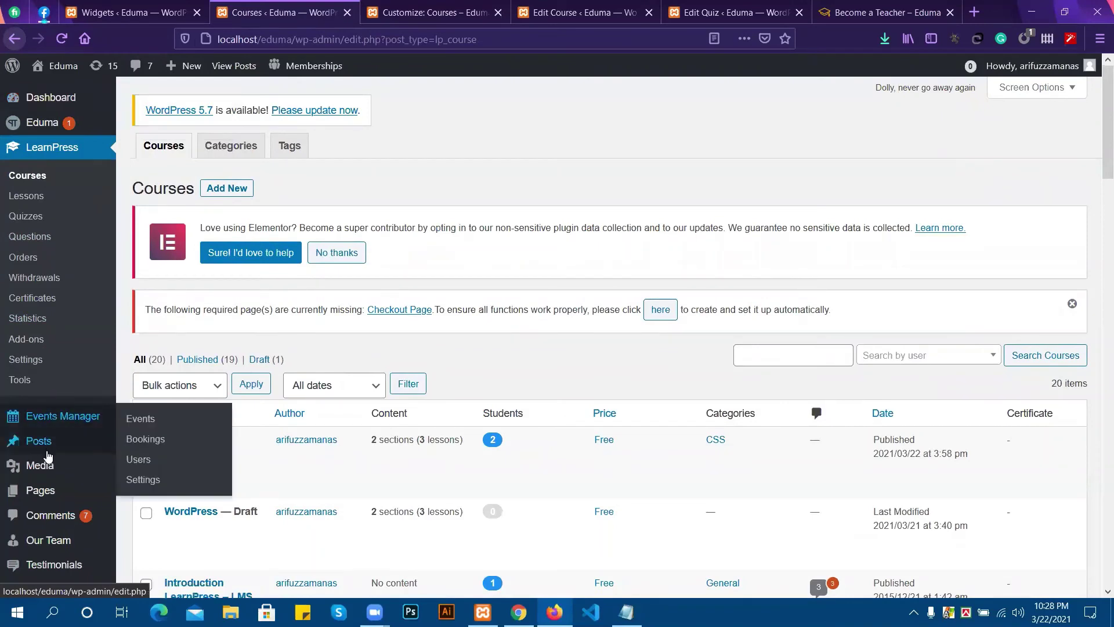
{"action": "mouse_move", "coordinate": [50, 486]}
{"action": "left_click", "coordinate": [141, 495]}
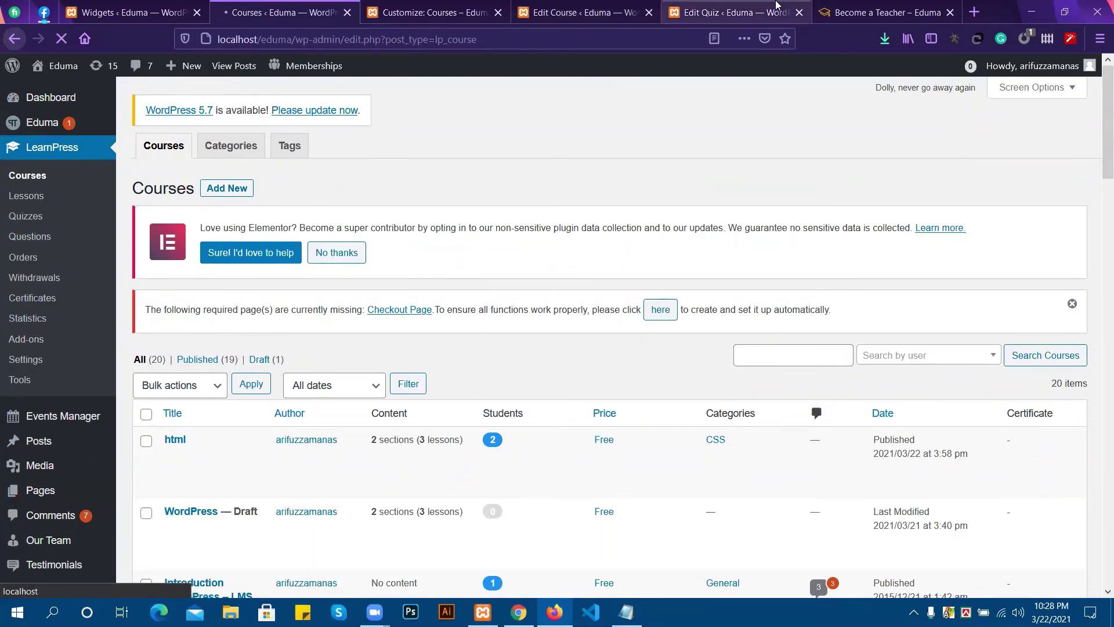
{"action": "left_click", "coordinate": [907, 8]}
{"action": "left_click", "coordinate": [278, 12]}
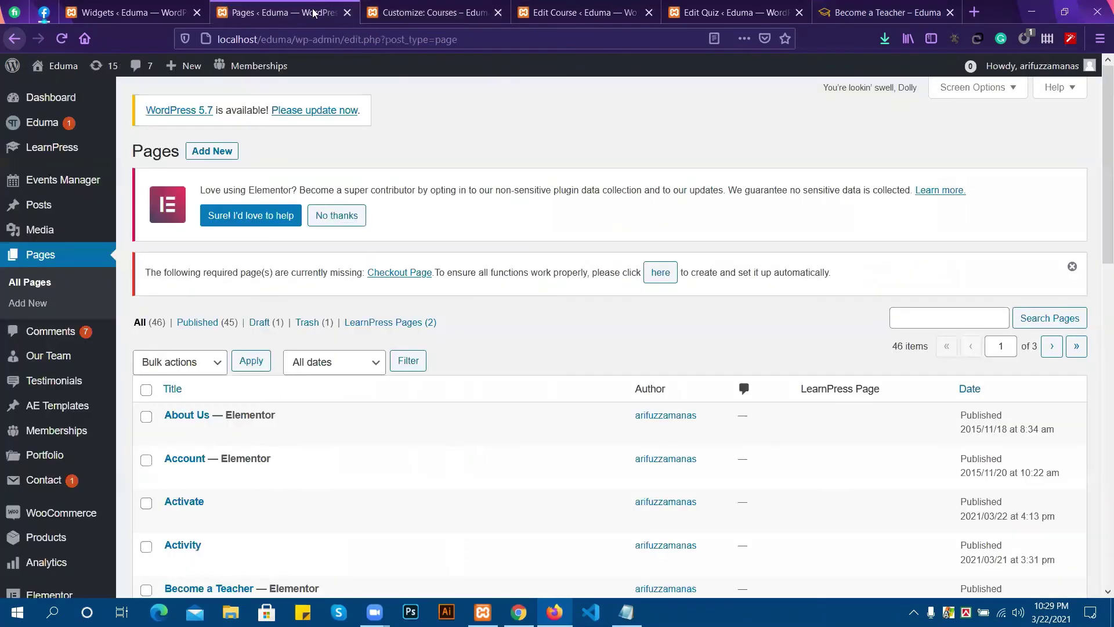
{"action": "scroll", "coordinate": [249, 458], "scroll_direction": "down", "scroll_amount": 5}
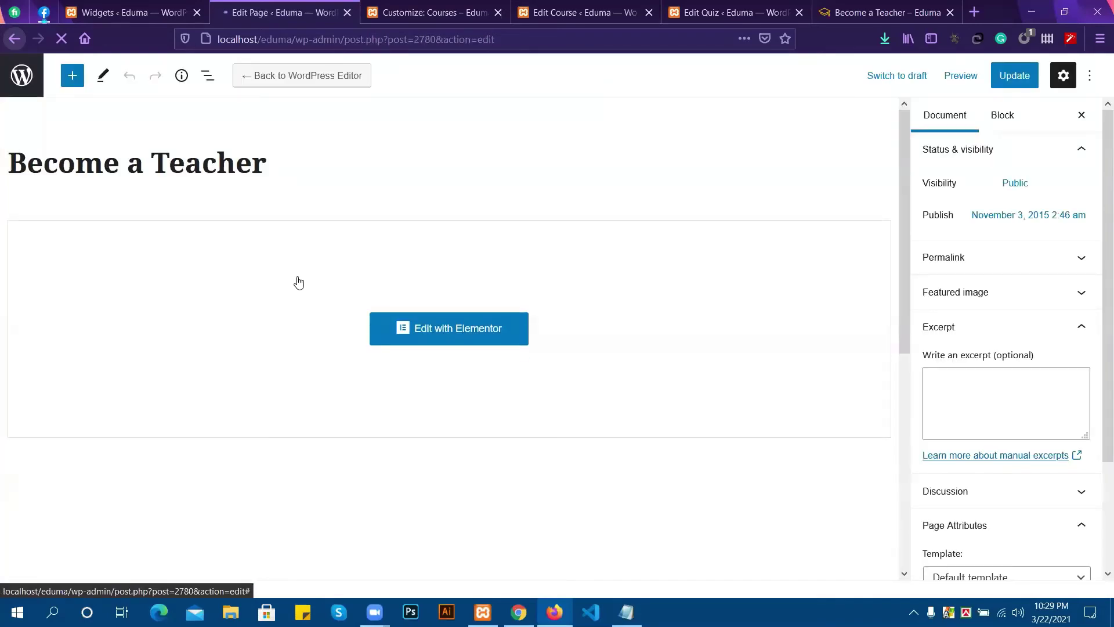
Load Become a Teacher in Elementor and open its learn_press_become_teacher_form shortcode widget.
{"action": "left_click", "coordinate": [411, 336]}
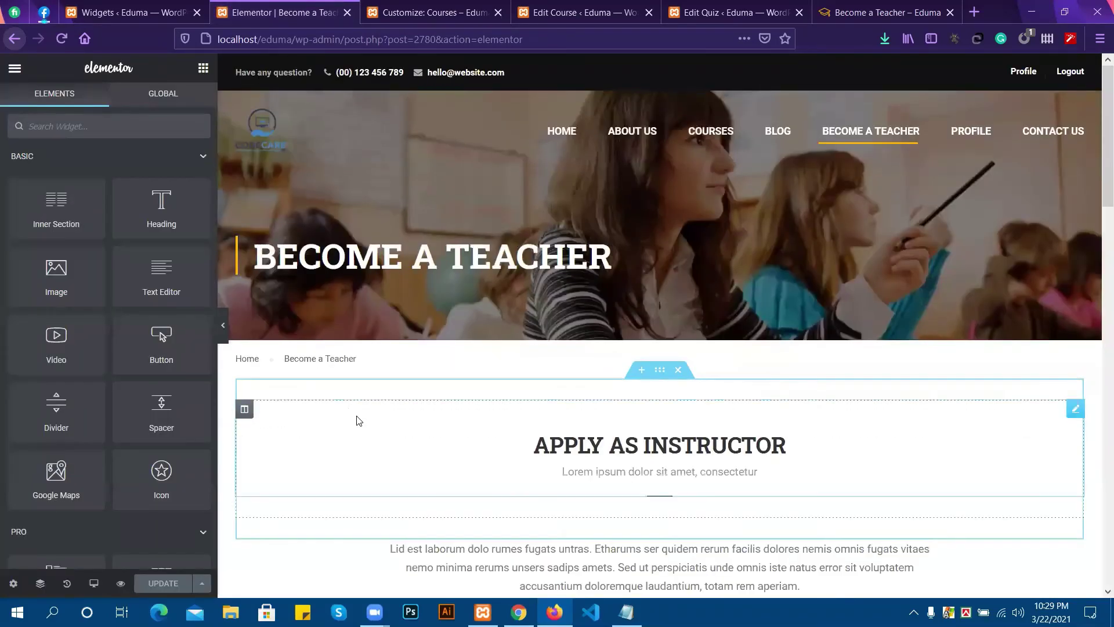
{"action": "scroll", "coordinate": [389, 427], "scroll_direction": "down", "scroll_amount": 12}
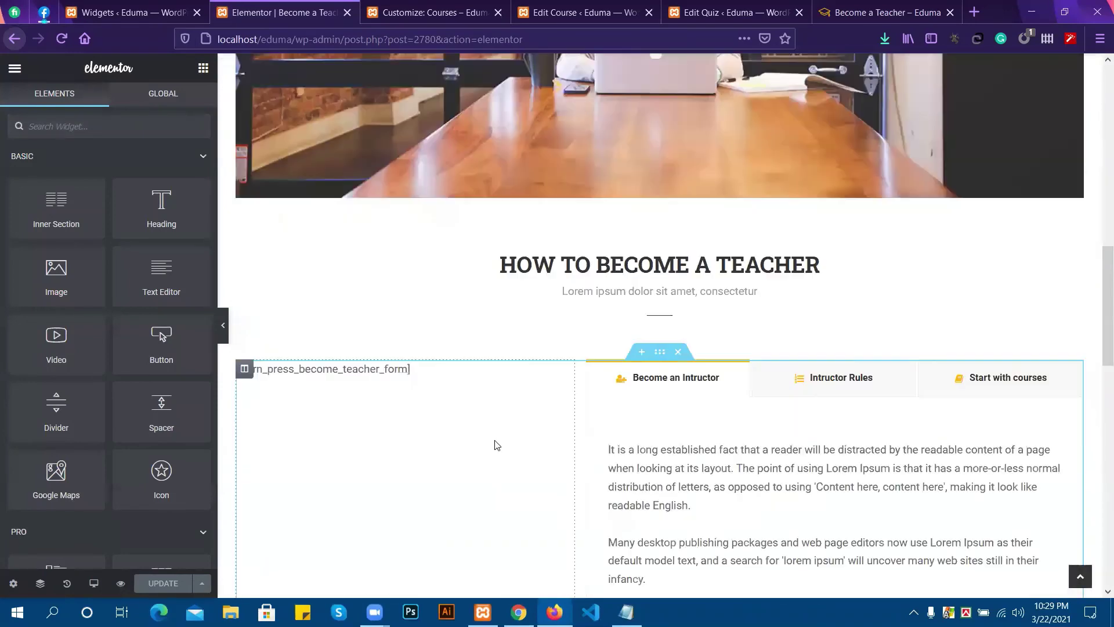
{"action": "scroll", "coordinate": [481, 501], "scroll_direction": "up", "scroll_amount": 1}
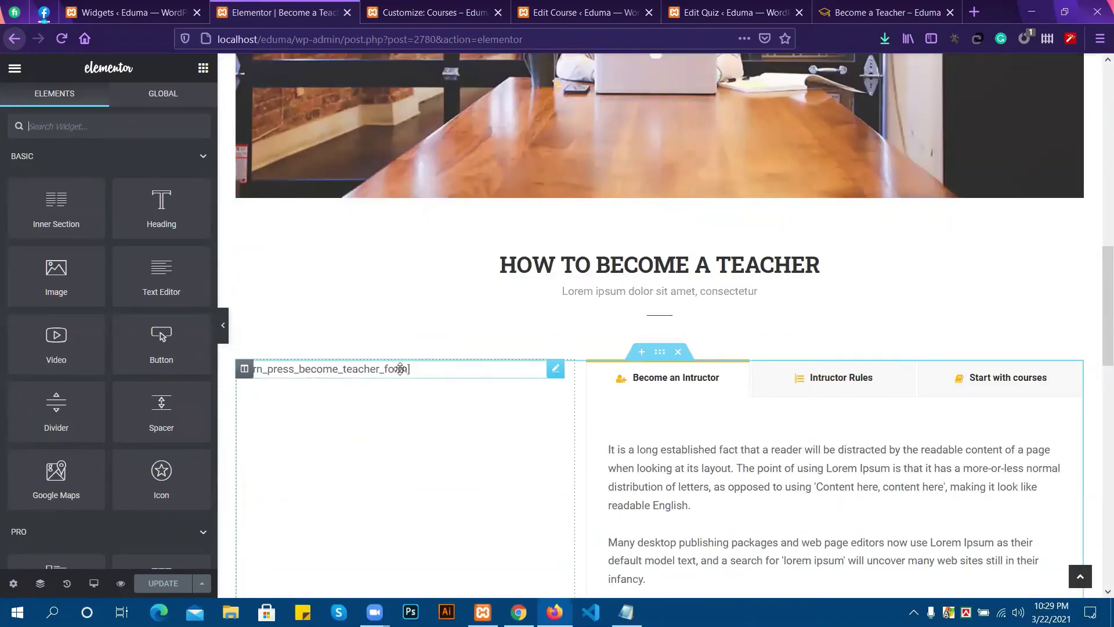
{"action": "left_click_drag", "start_coordinate": [400, 369], "coordinate": [399, 369]}
{"action": "left_click", "coordinate": [413, 374]}
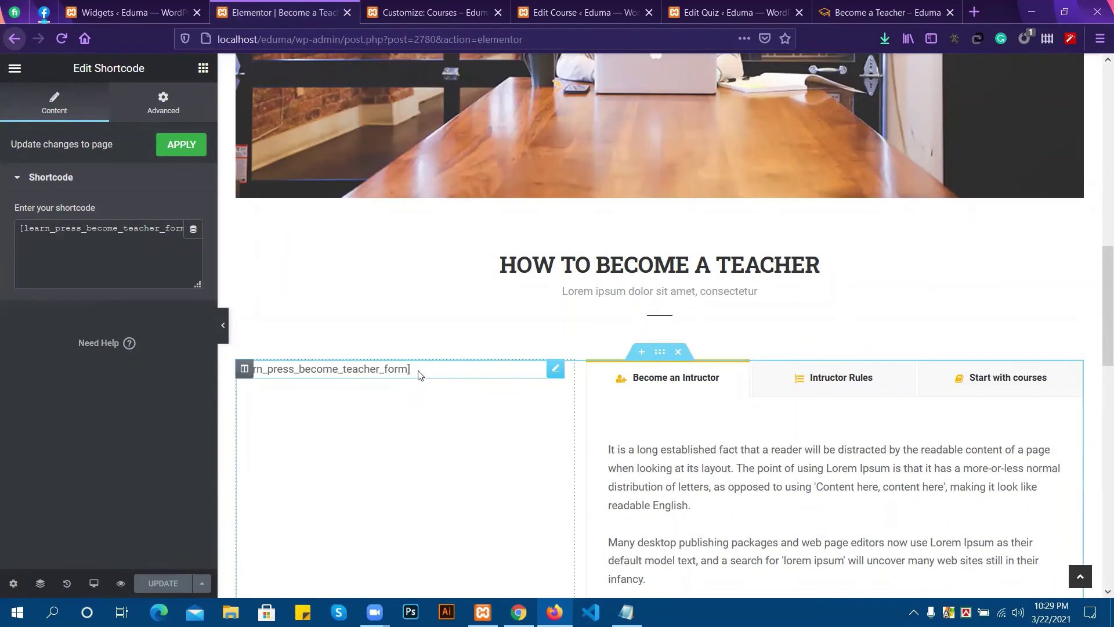
{"action": "scroll", "coordinate": [534, 358], "scroll_direction": "down", "scroll_amount": 6}
Add a two-column section below the tabs with a Shortcode widget in its left column.
{"action": "left_click", "coordinate": [641, 446]}
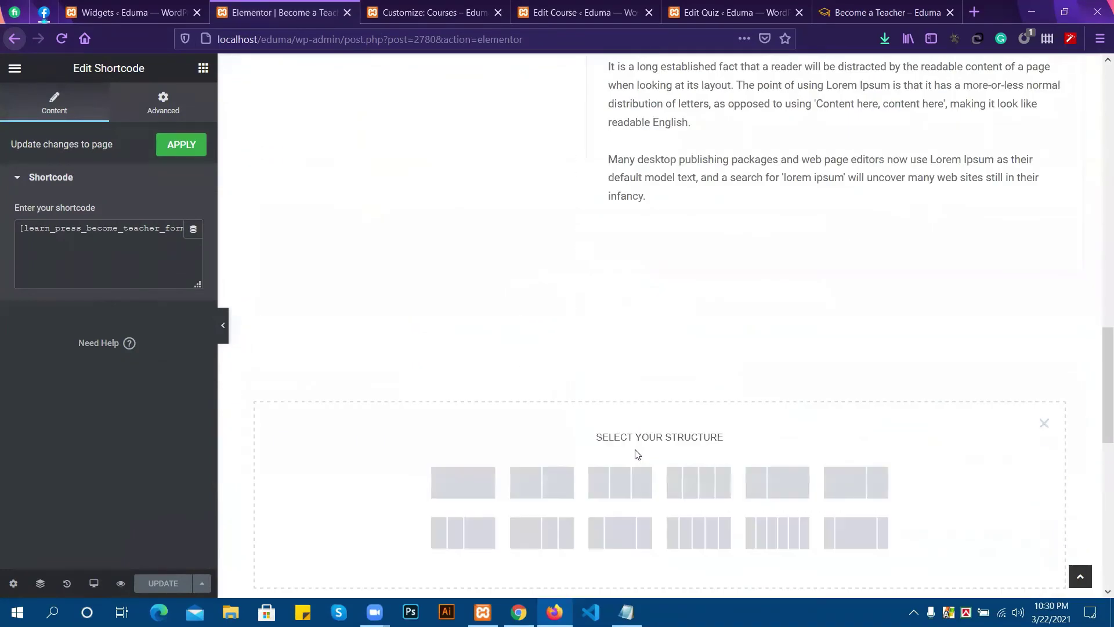
{"action": "left_click", "coordinate": [541, 486]}
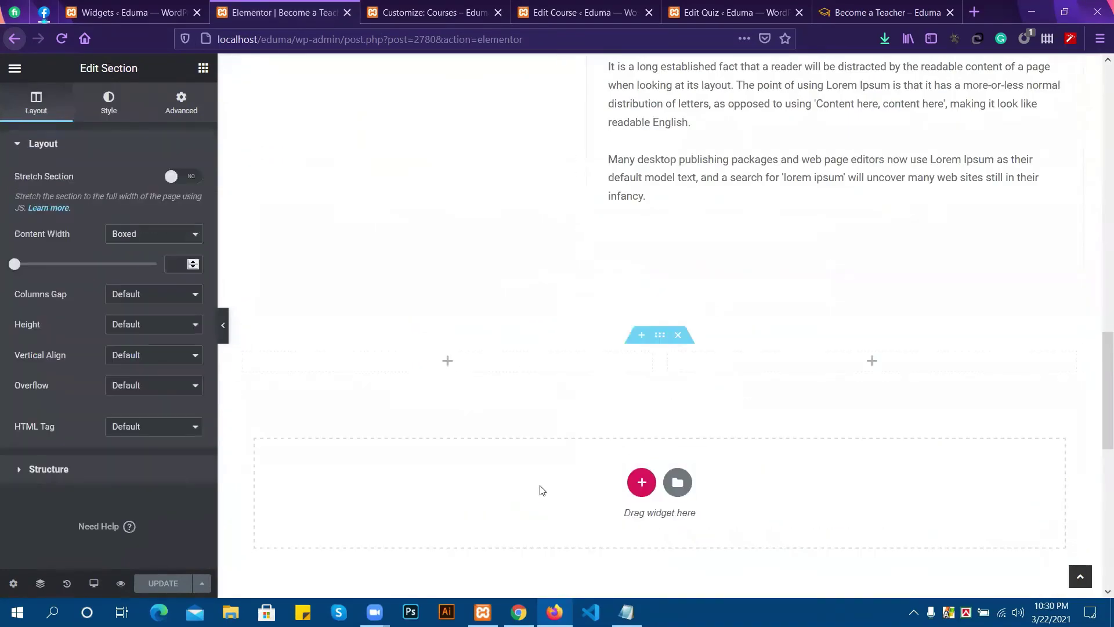
{"action": "left_click", "coordinate": [448, 360]}
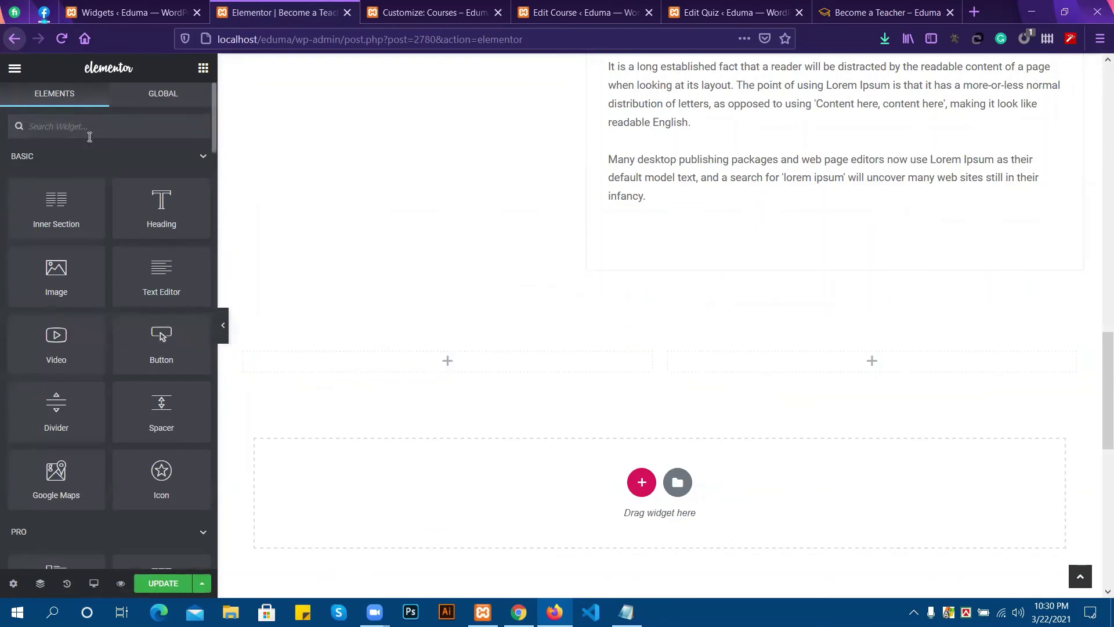
{"action": "type", "text": "so"}
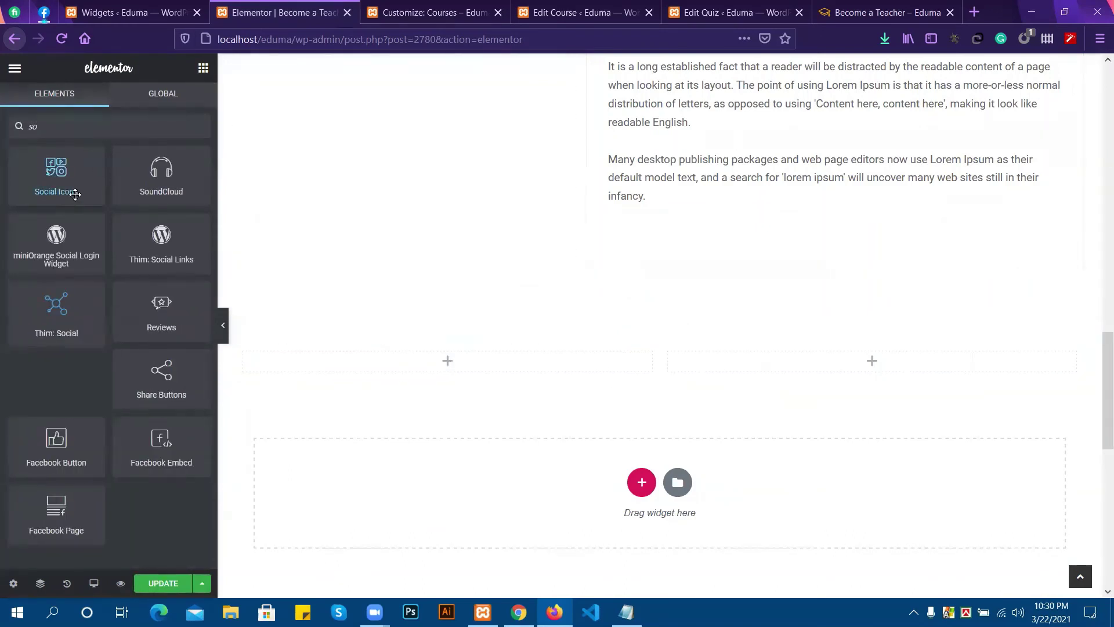
{"action": "key", "text": "BackSpace"}
{"action": "type", "text": "h"}
{"action": "left_click_drag", "start_coordinate": [74, 189], "coordinate": [461, 371]}
Fill the new Shortcode widget with [learn_press_become_teacher_form] and apply it.
{"action": "type", "text": "[learn_press_become_teacher_form]"}
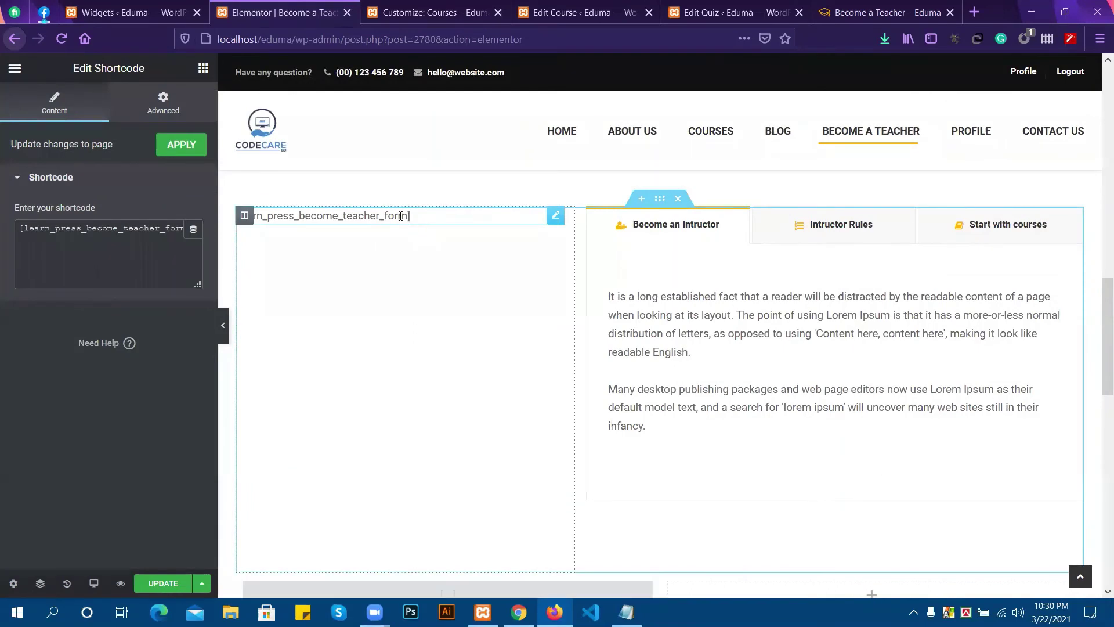
{"action": "left_click", "coordinate": [178, 232]}
{"action": "key", "text": "ctrl+a"}
{"action": "key", "text": "ctrl+c"}
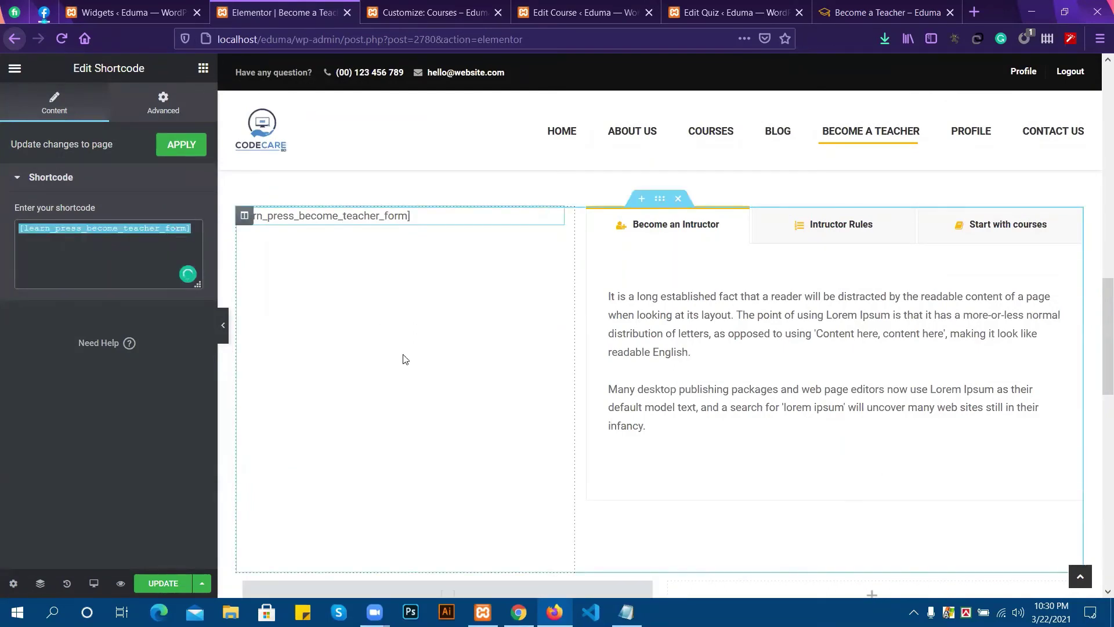
{"action": "scroll", "coordinate": [400, 355], "scroll_direction": "down", "scroll_amount": 4}
{"action": "key", "text": "BackSpace"}
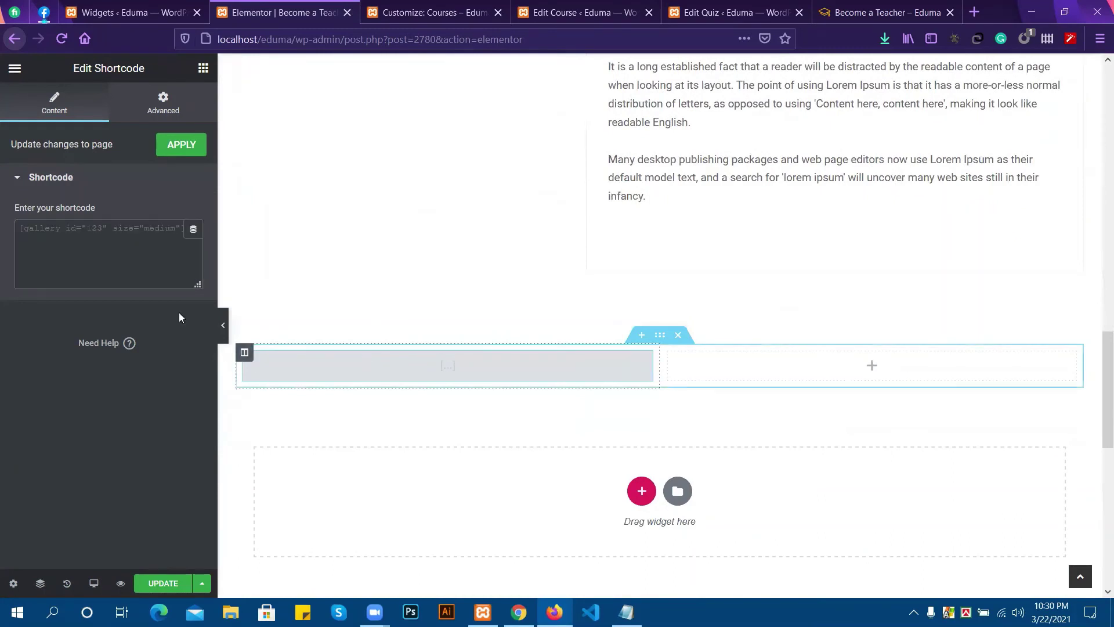
{"action": "key", "text": "ctrl+v"}
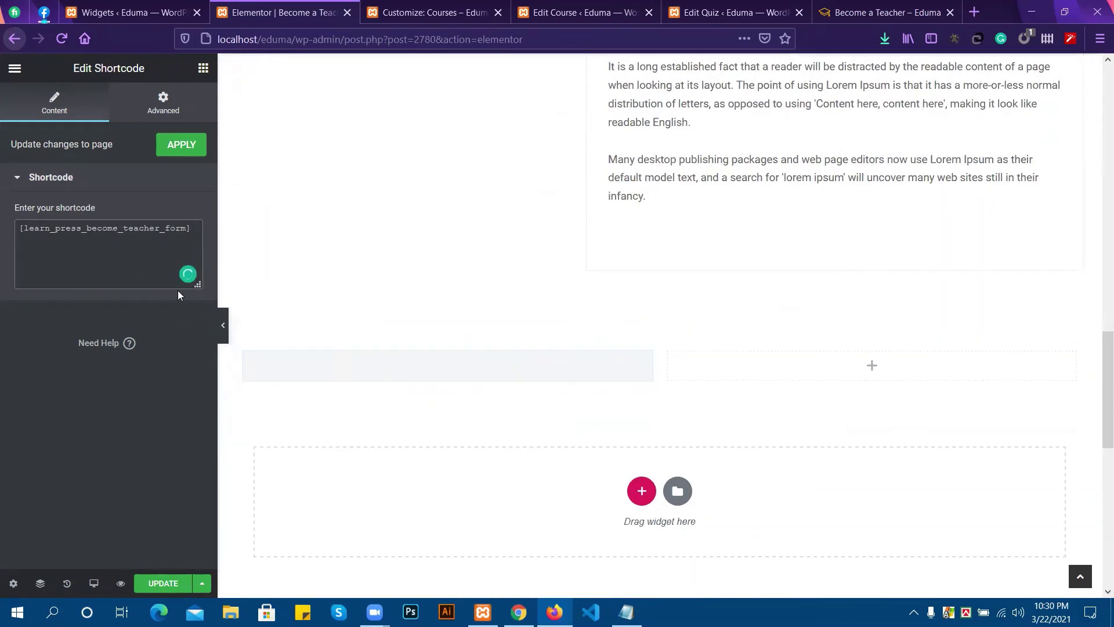
{"action": "left_click", "coordinate": [179, 148]}
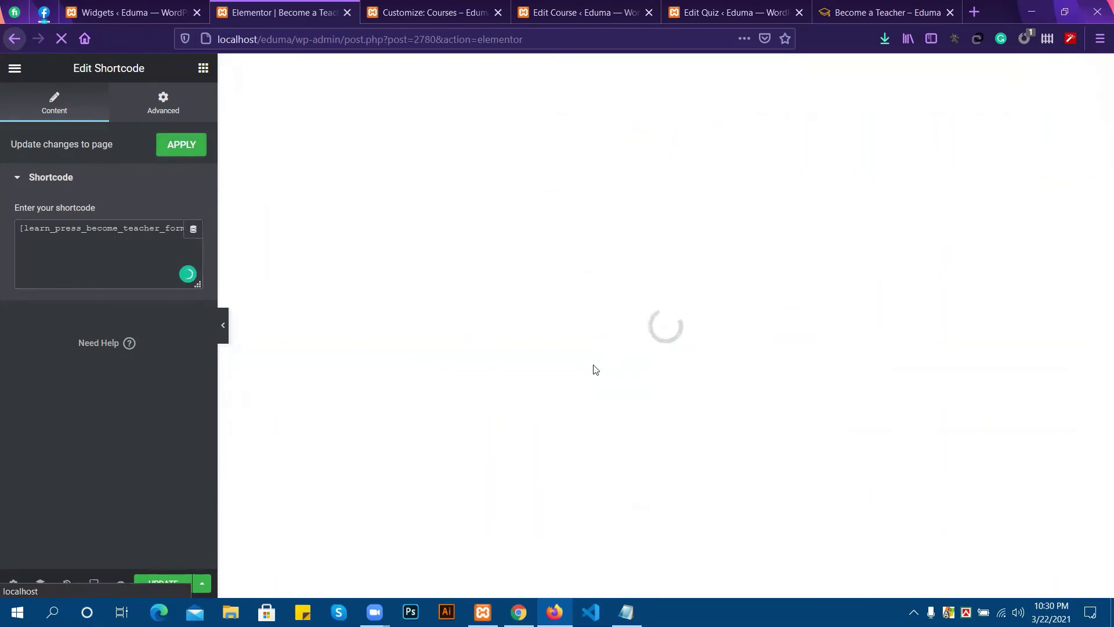
Look over the live Become a Teacher page.
{"action": "left_click", "coordinate": [865, 7]}
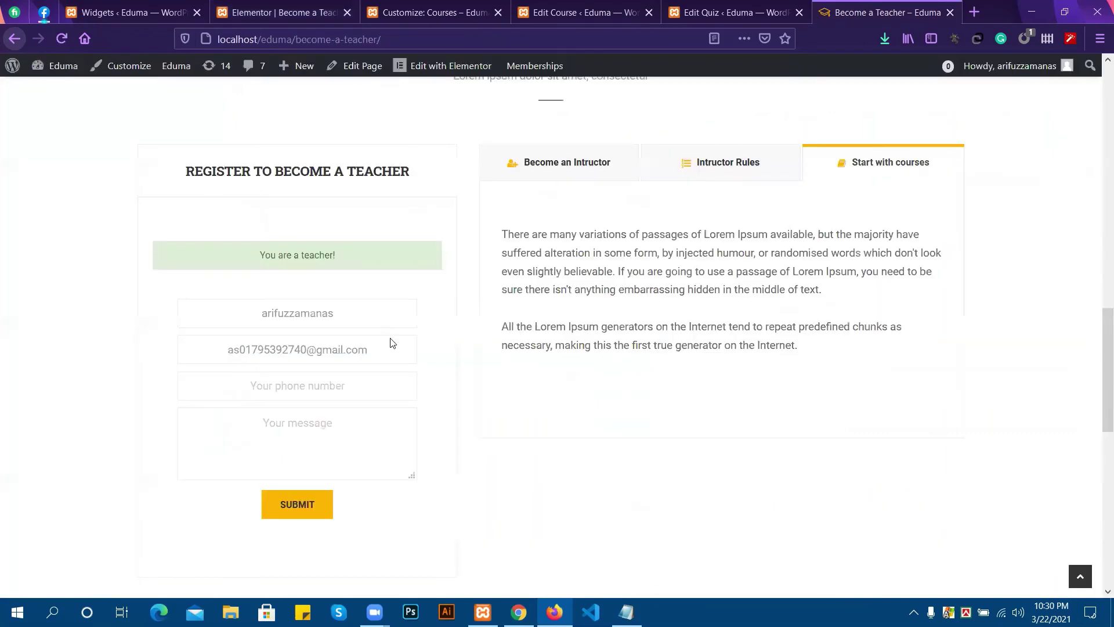
{"action": "scroll", "coordinate": [323, 256], "scroll_direction": "down", "scroll_amount": 4}
{"action": "scroll", "coordinate": [377, 337], "scroll_direction": "up", "scroll_amount": 3}
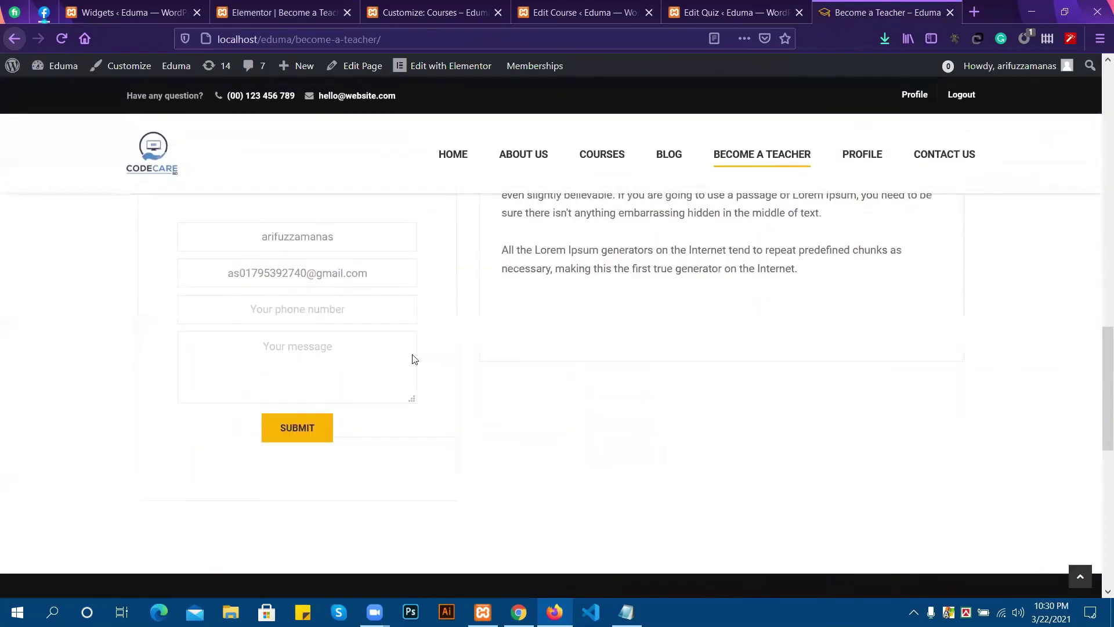
{"action": "scroll", "coordinate": [366, 341], "scroll_direction": "up", "scroll_amount": 3}
{"action": "scroll", "coordinate": [406, 366], "scroll_direction": "down", "scroll_amount": 3}
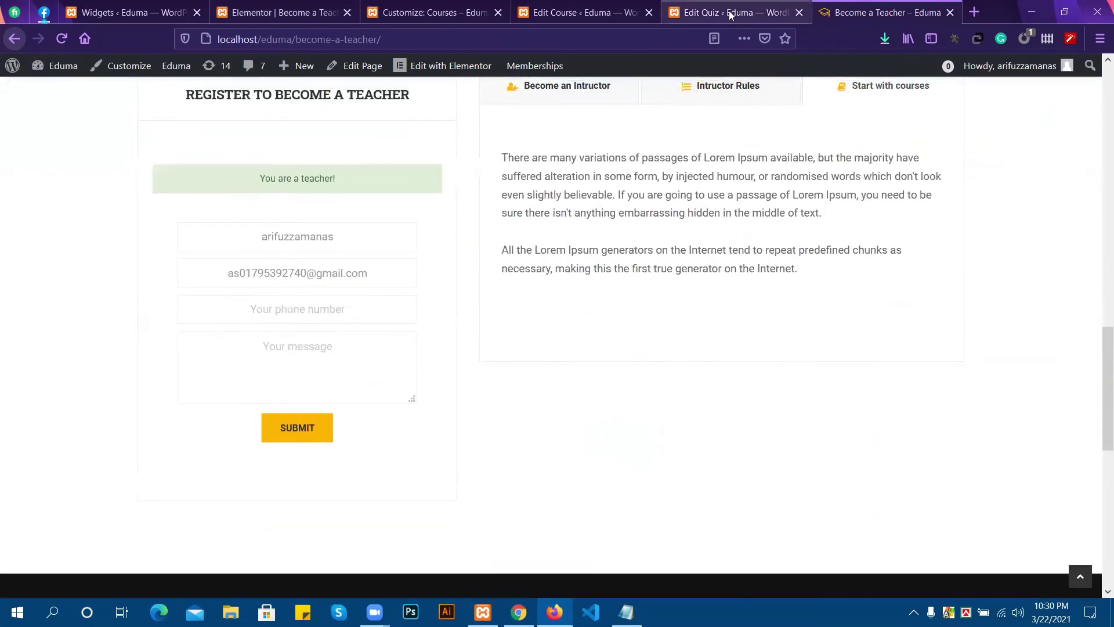
Update the quiz open in the quiz editor.
{"action": "left_click", "coordinate": [728, 12]}
{"action": "left_click", "coordinate": [1051, 212]}
{"action": "scroll", "coordinate": [495, 351], "scroll_direction": "down", "scroll_amount": 4}
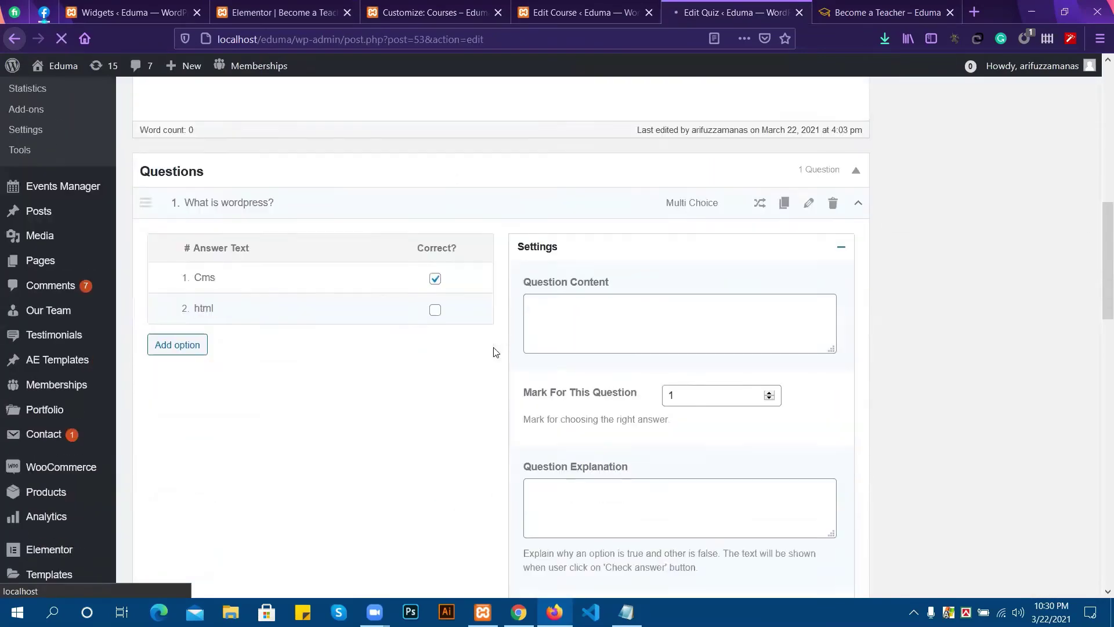
{"action": "scroll", "coordinate": [472, 341], "scroll_direction": "up", "scroll_amount": 5}
Review the page builder, then reload the live Become a Teacher page.
{"action": "left_click", "coordinate": [278, 12]}
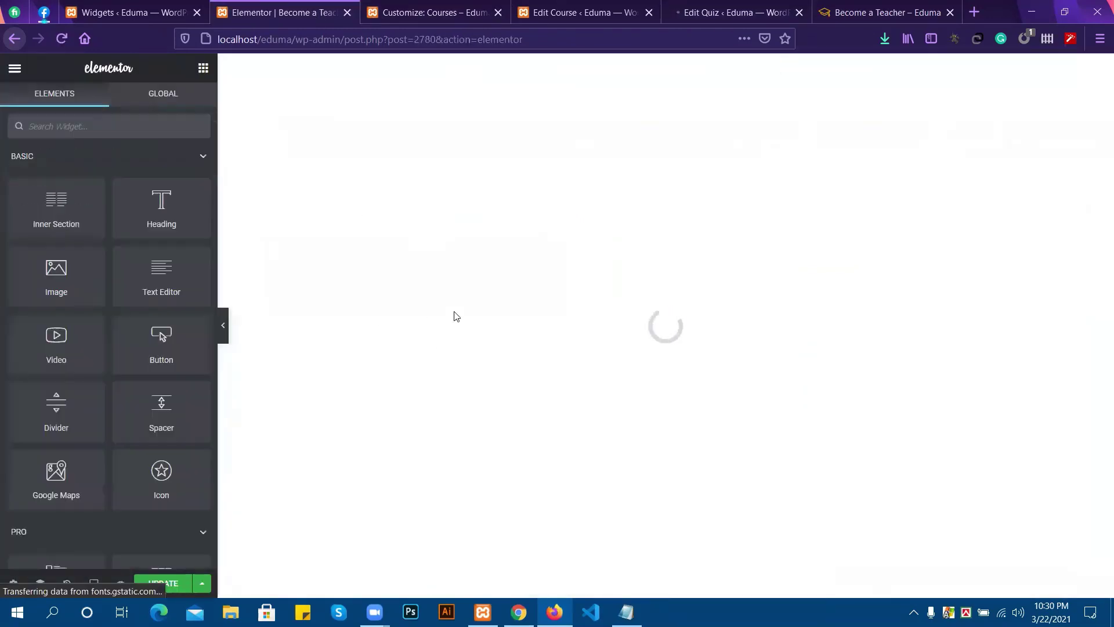
{"action": "scroll", "coordinate": [458, 314], "scroll_direction": "down", "scroll_amount": 10}
{"action": "scroll", "coordinate": [458, 315], "scroll_direction": "up", "scroll_amount": 10}
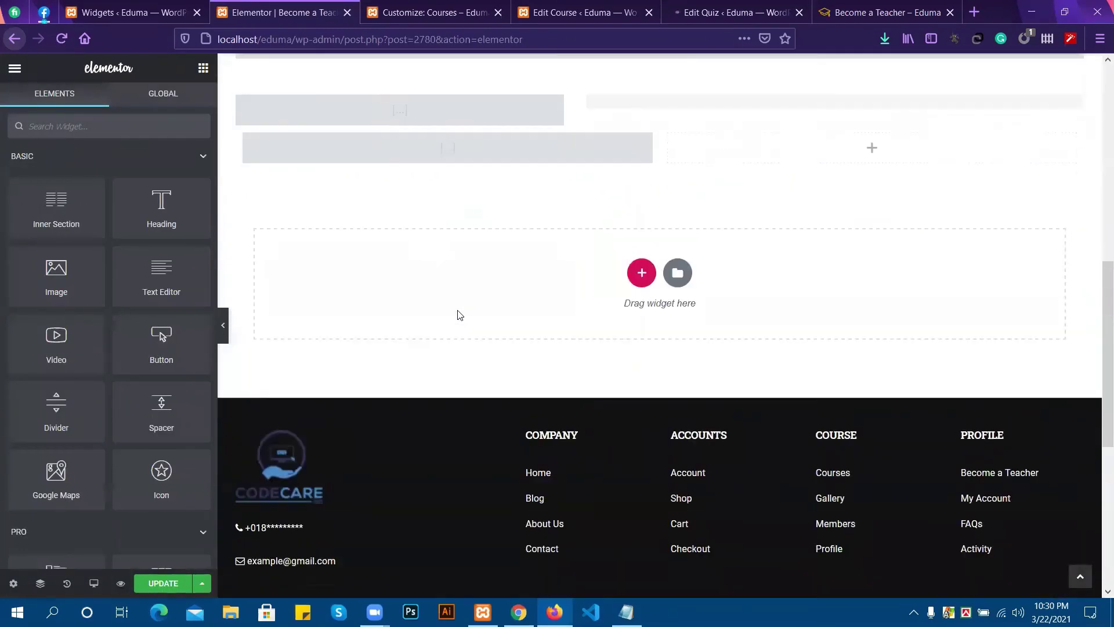
{"action": "scroll", "coordinate": [455, 338], "scroll_direction": "down", "scroll_amount": 4}
{"action": "scroll", "coordinate": [409, 439], "scroll_direction": "up", "scroll_amount": 4}
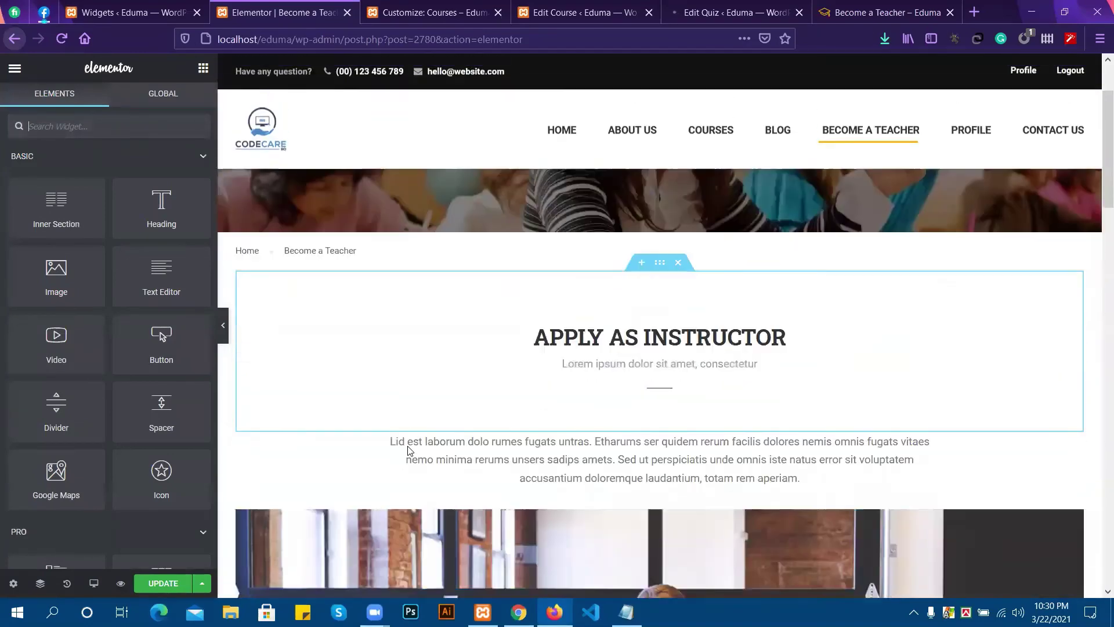
{"action": "scroll", "coordinate": [409, 439], "scroll_direction": "down", "scroll_amount": 3}
{"action": "left_click", "coordinate": [843, 11]}
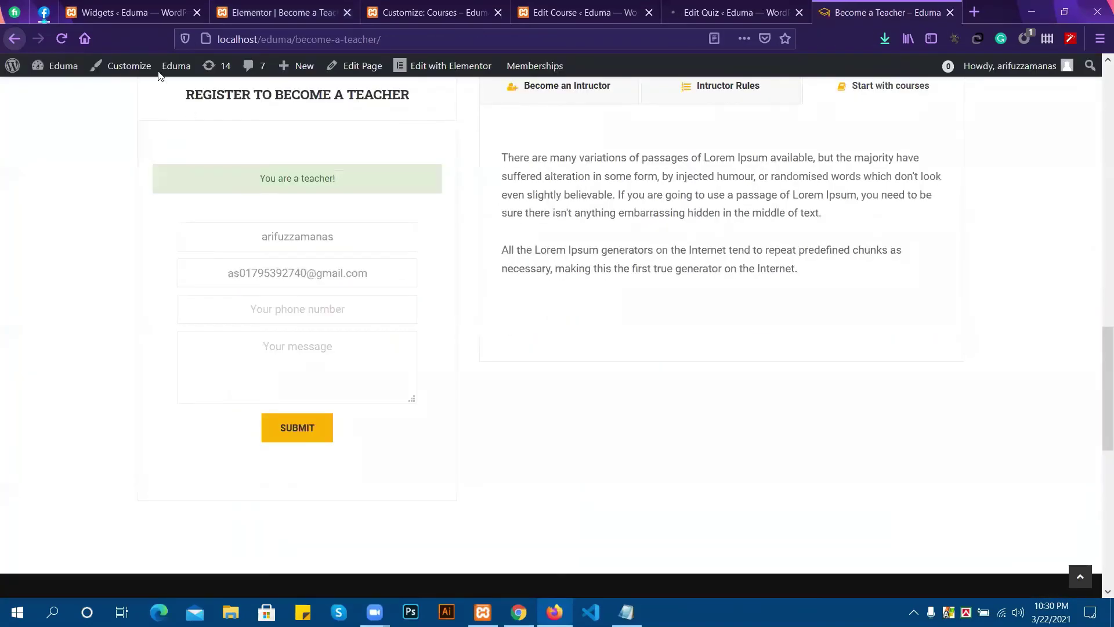
{"action": "left_click", "coordinate": [61, 39]}
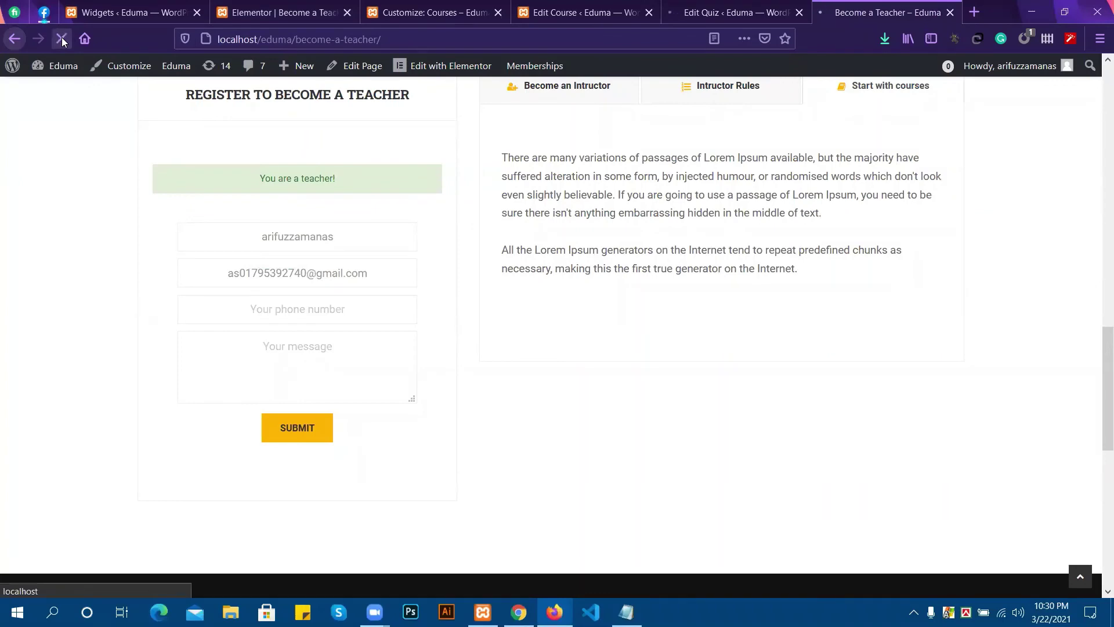
Save the Become a Teacher page design in Elementor with UPDATE.
{"action": "left_click", "coordinate": [278, 12]}
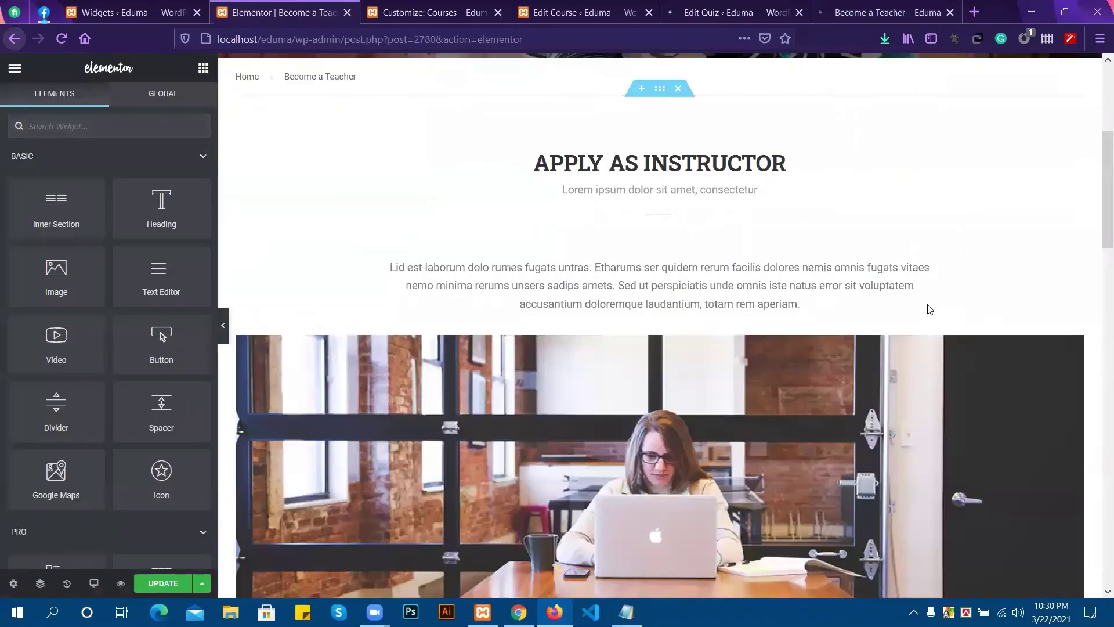
{"action": "scroll", "coordinate": [1011, 346], "scroll_direction": "down", "scroll_amount": 6}
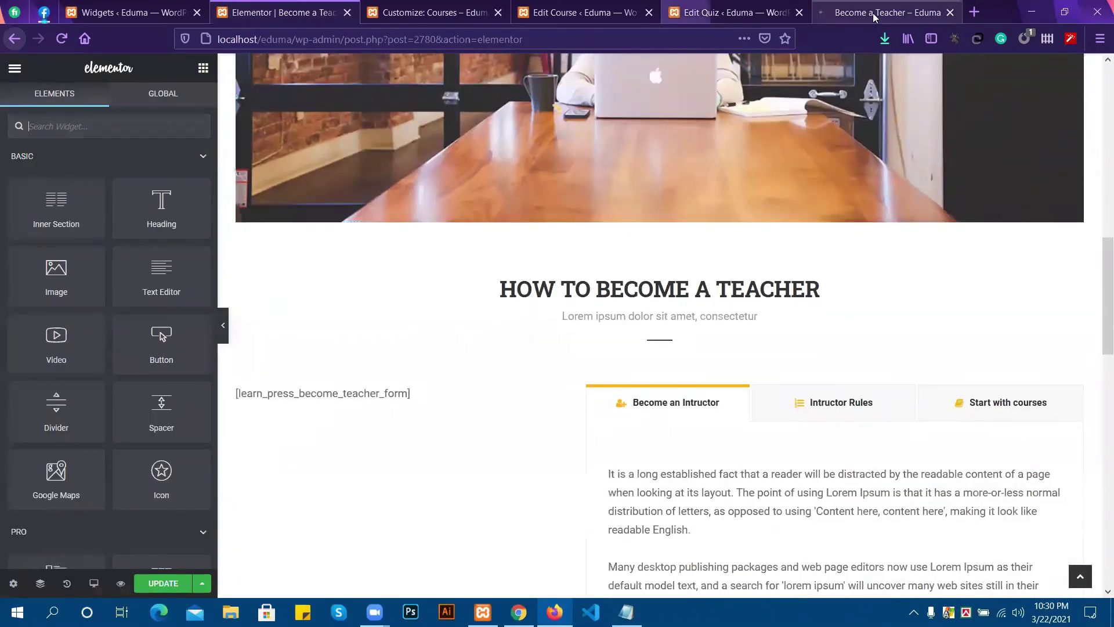
{"action": "left_click", "coordinate": [163, 583]}
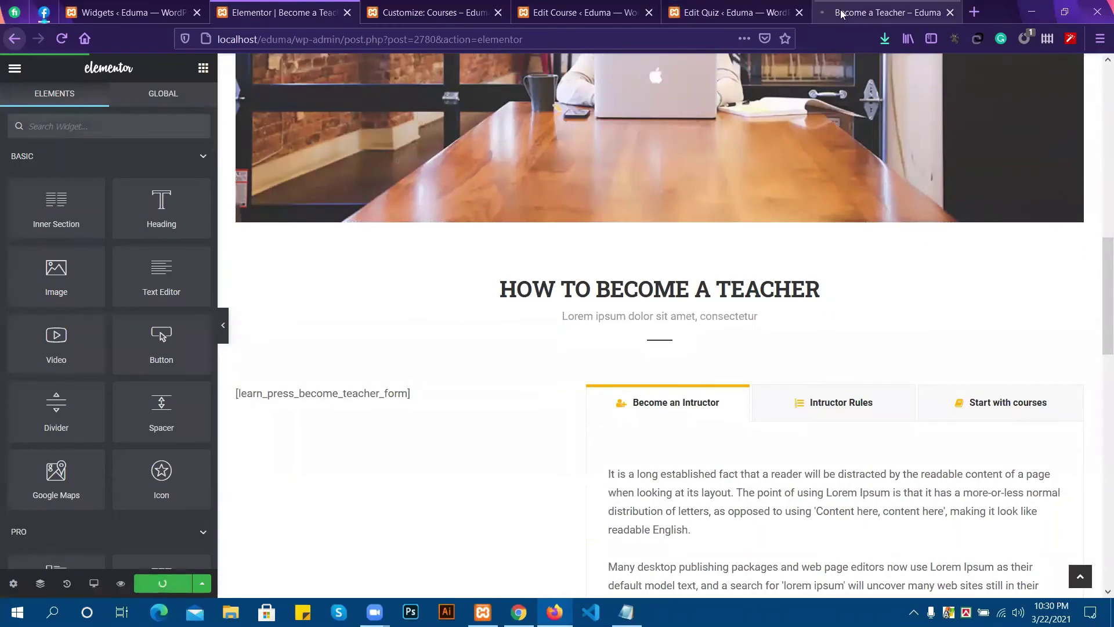
{"action": "scroll", "coordinate": [623, 325], "scroll_direction": "down", "scroll_amount": 5}
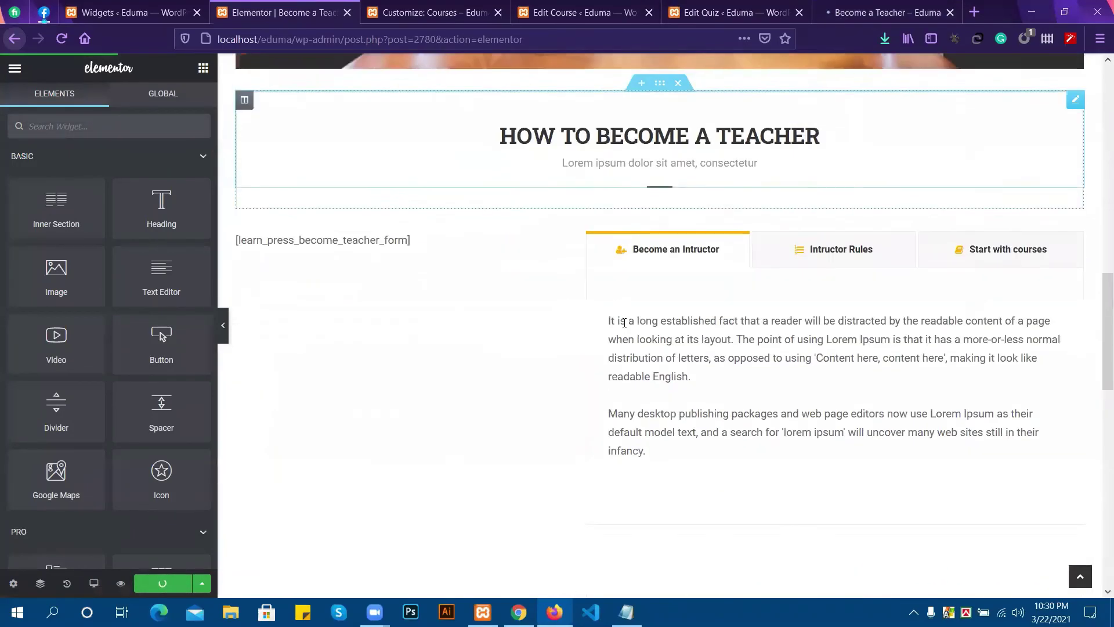
{"action": "scroll", "coordinate": [624, 325], "scroll_direction": "down", "scroll_amount": 2}
{"action": "left_click", "coordinate": [888, 12]}
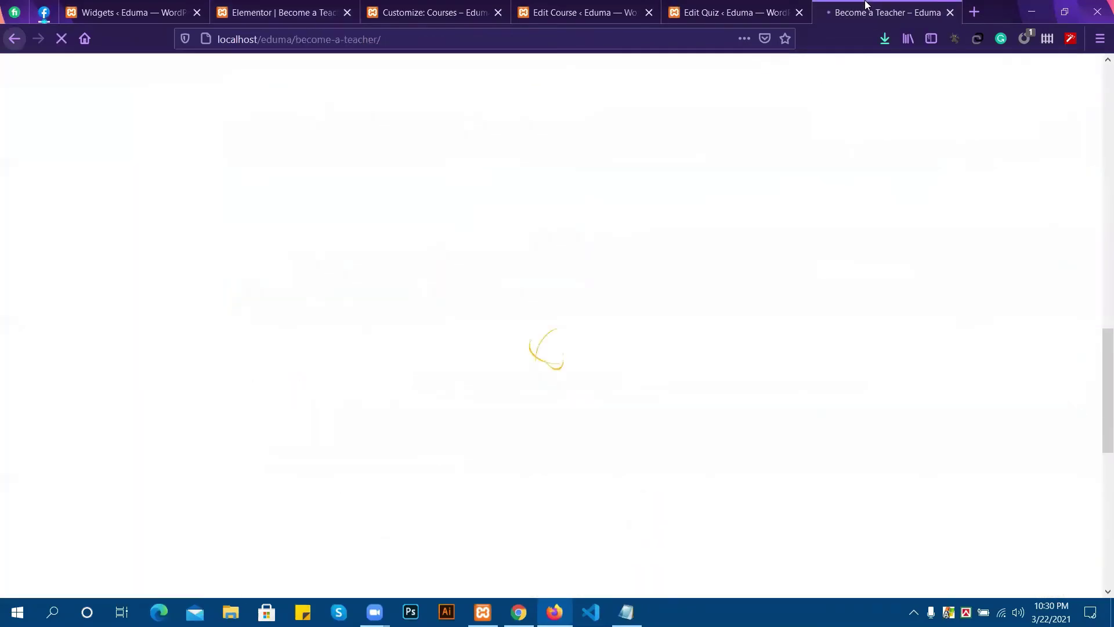
Reload the live page with F5 and scroll to the second Register to Become a Teacher form.
{"action": "scroll", "coordinate": [538, 271], "scroll_direction": "up", "scroll_amount": 10}
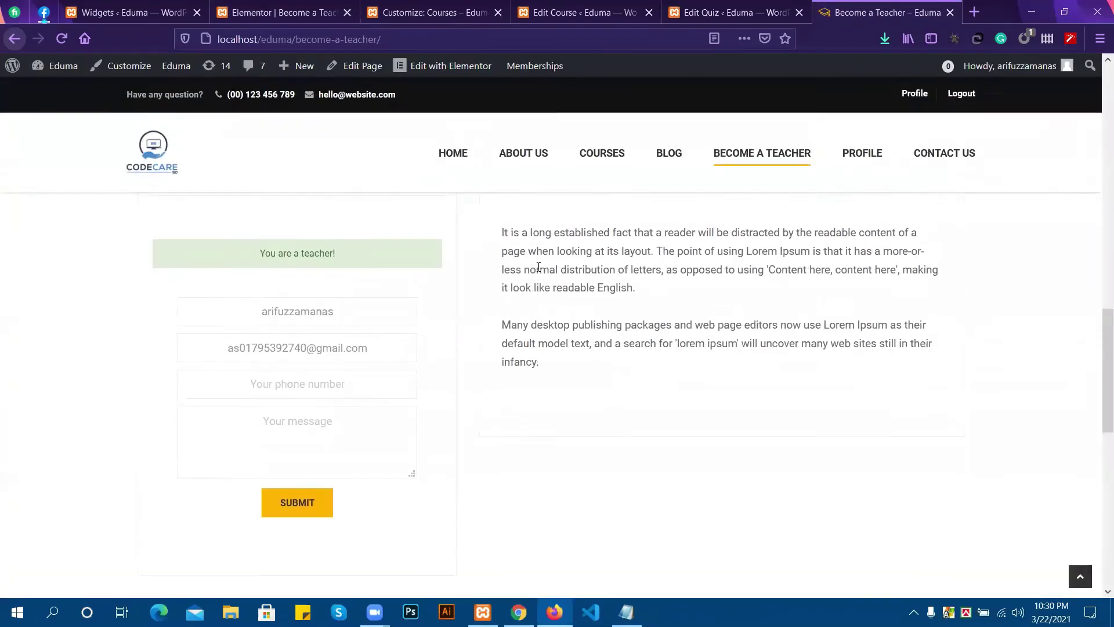
{"action": "scroll", "coordinate": [539, 271], "scroll_direction": "up", "scroll_amount": 3}
{"action": "scroll", "coordinate": [539, 271], "scroll_direction": "down", "scroll_amount": 4}
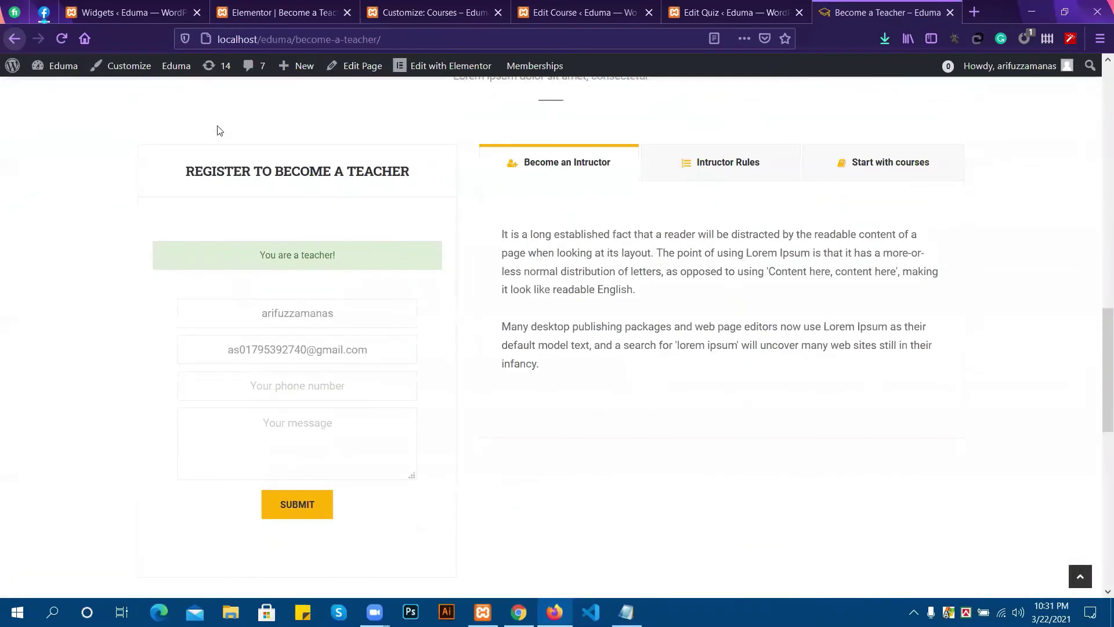
{"action": "left_click", "coordinate": [299, 14]}
{"action": "left_click", "coordinate": [856, 11]}
{"action": "key", "text": "F5"}
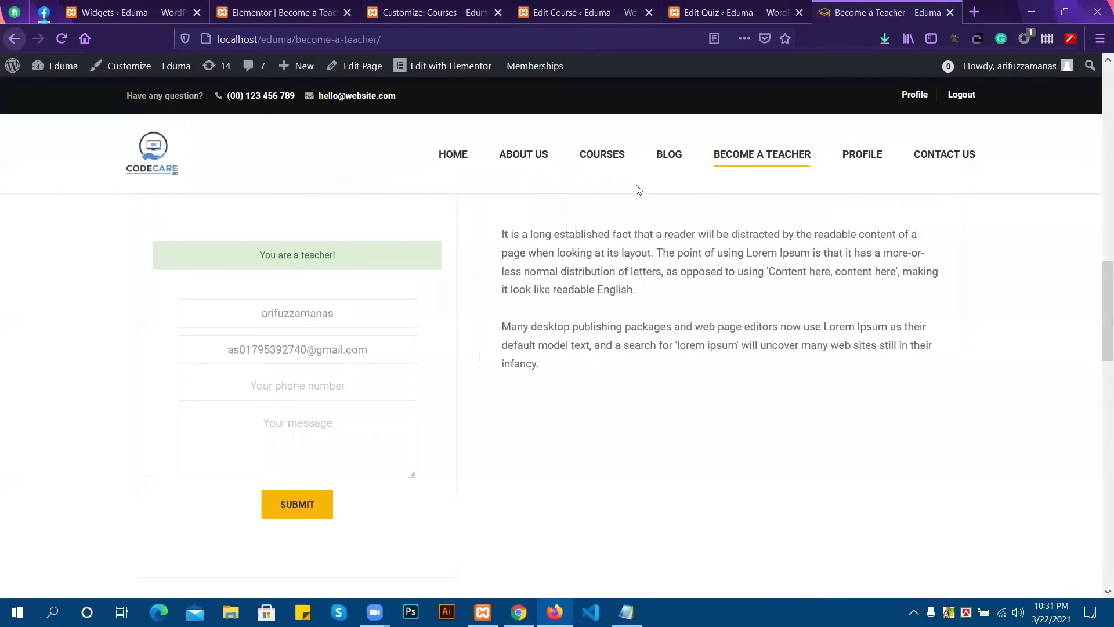
{"action": "scroll", "coordinate": [231, 304], "scroll_direction": "up", "scroll_amount": 6}
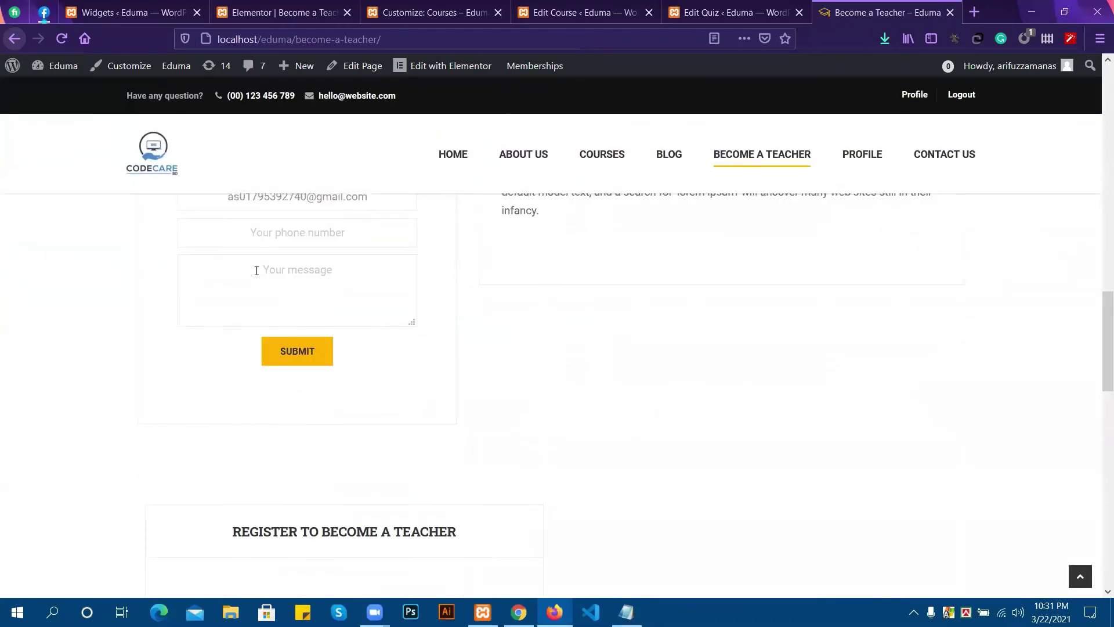
{"action": "scroll", "coordinate": [306, 339], "scroll_direction": "down", "scroll_amount": 4}
{"action": "scroll", "coordinate": [306, 339], "scroll_direction": "down", "scroll_amount": 3}
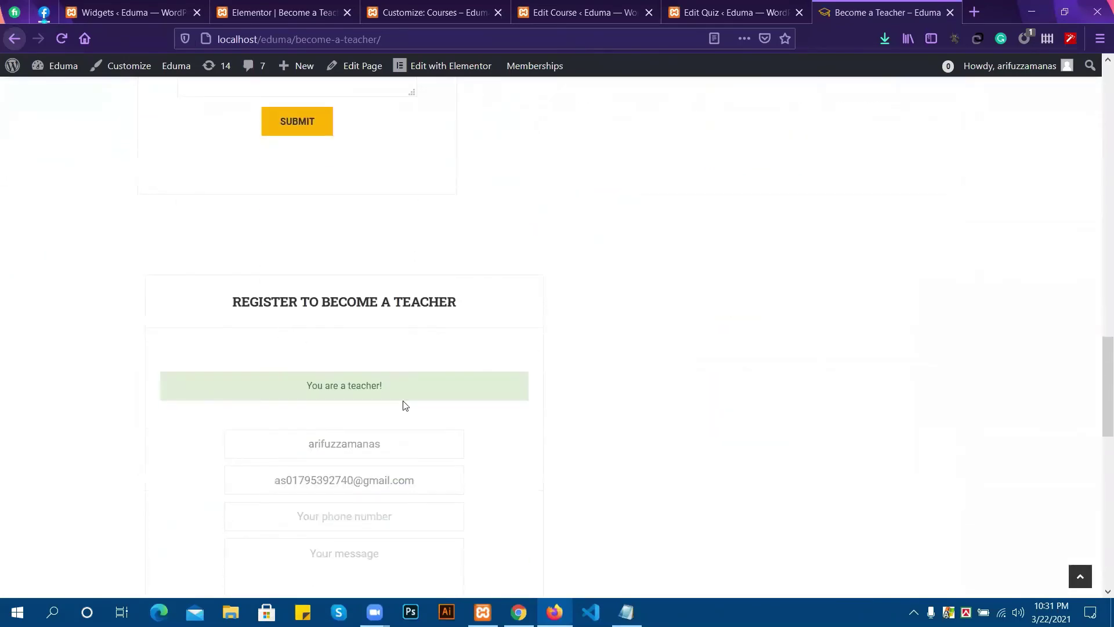
{"action": "scroll", "coordinate": [307, 350], "scroll_direction": "down", "scroll_amount": 2}
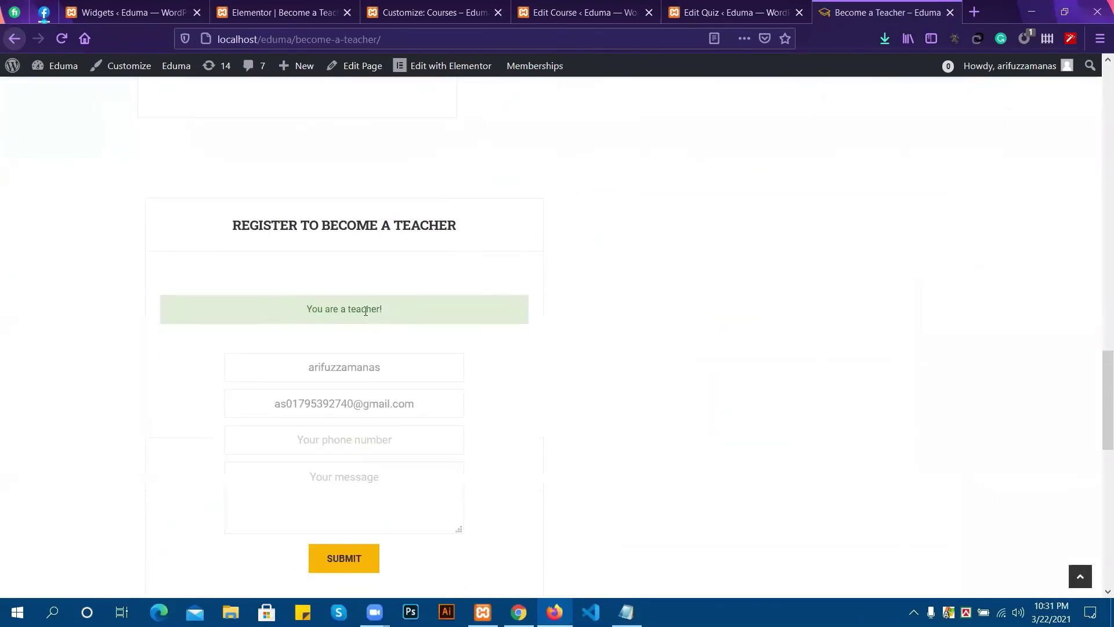
{"action": "scroll", "coordinate": [398, 313], "scroll_direction": "down", "scroll_amount": 2}
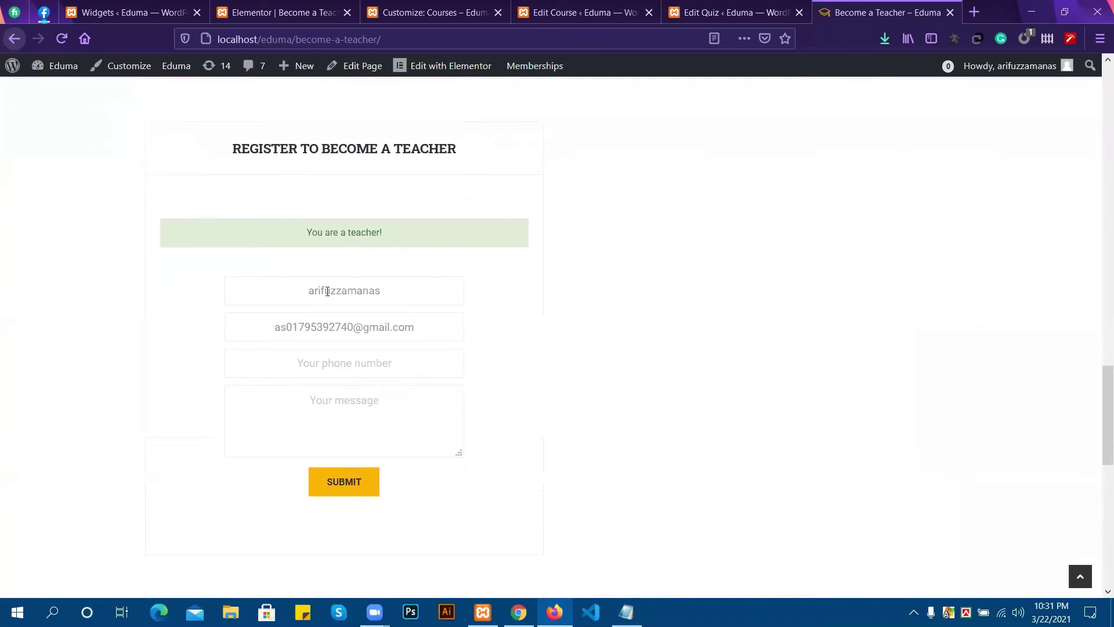
{"action": "scroll", "coordinate": [383, 287], "scroll_direction": "up", "scroll_amount": 5}
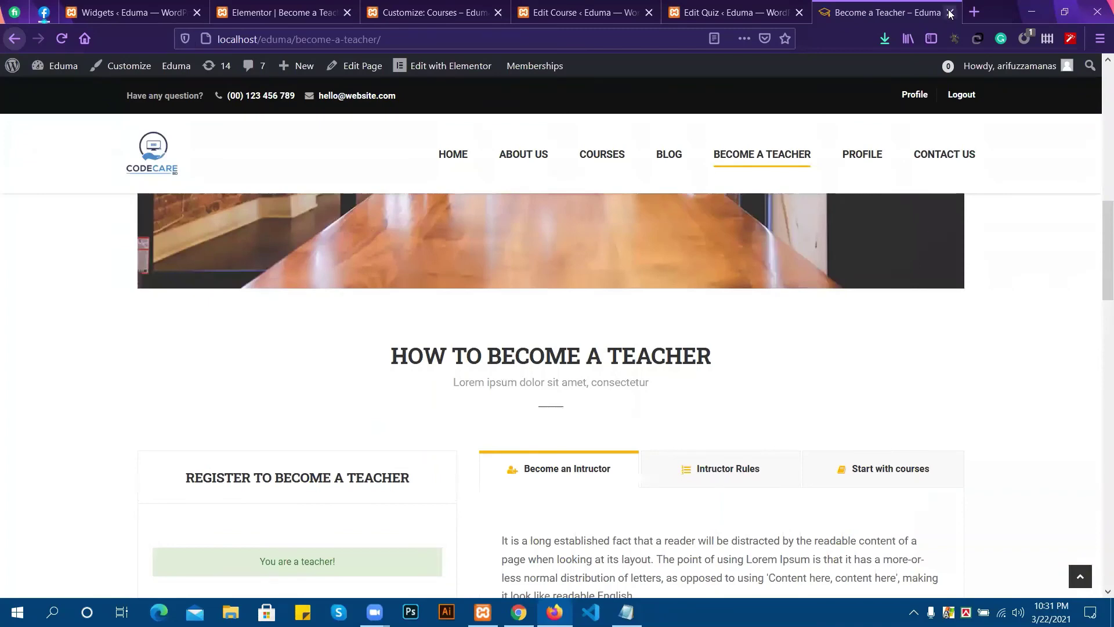
{"action": "left_click", "coordinate": [284, 13]}
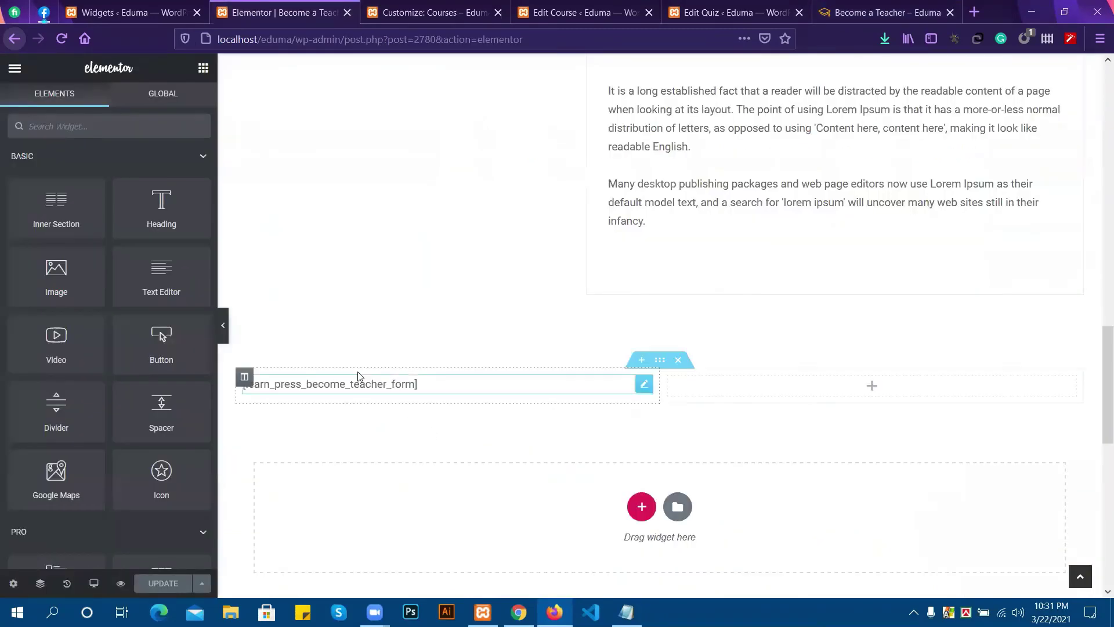
Add a Tabs widget to the empty right column beside the teacher form.
{"action": "scroll", "coordinate": [741, 293], "scroll_direction": "up", "scroll_amount": 4}
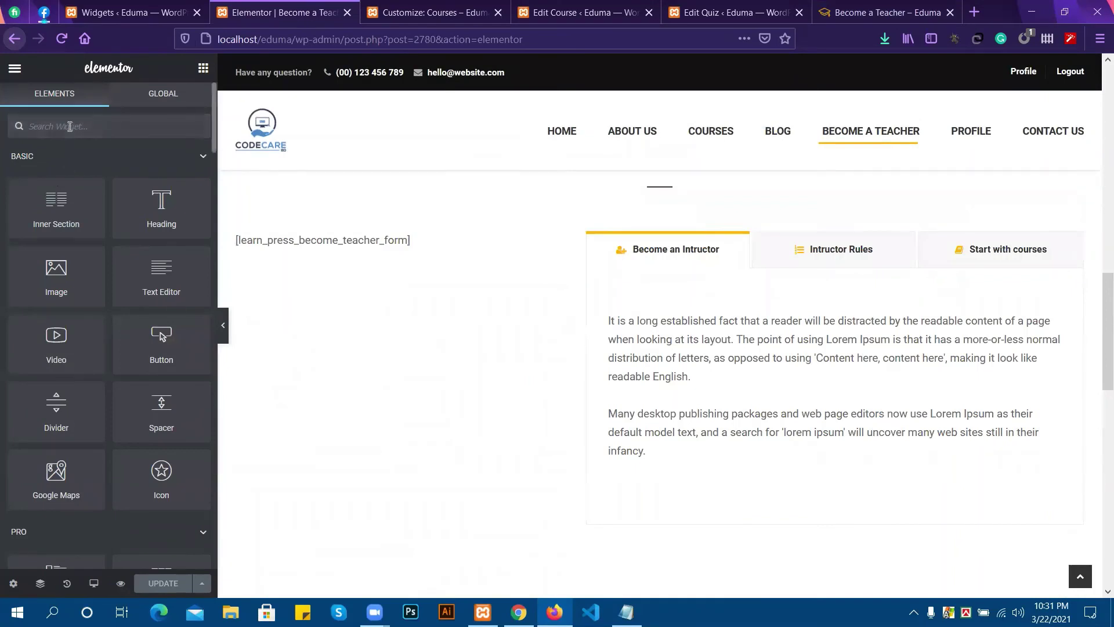
{"action": "left_click", "coordinate": [70, 126]}
{"action": "type", "text": "tab"}
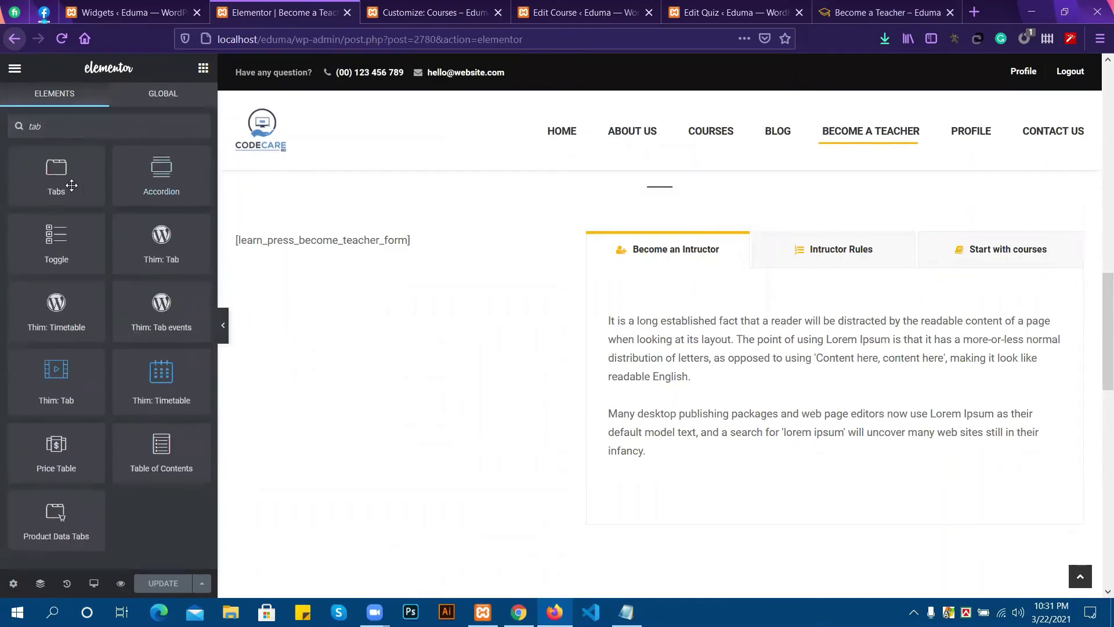
{"action": "left_click_drag", "start_coordinate": [155, 215], "coordinate": [575, 483]}
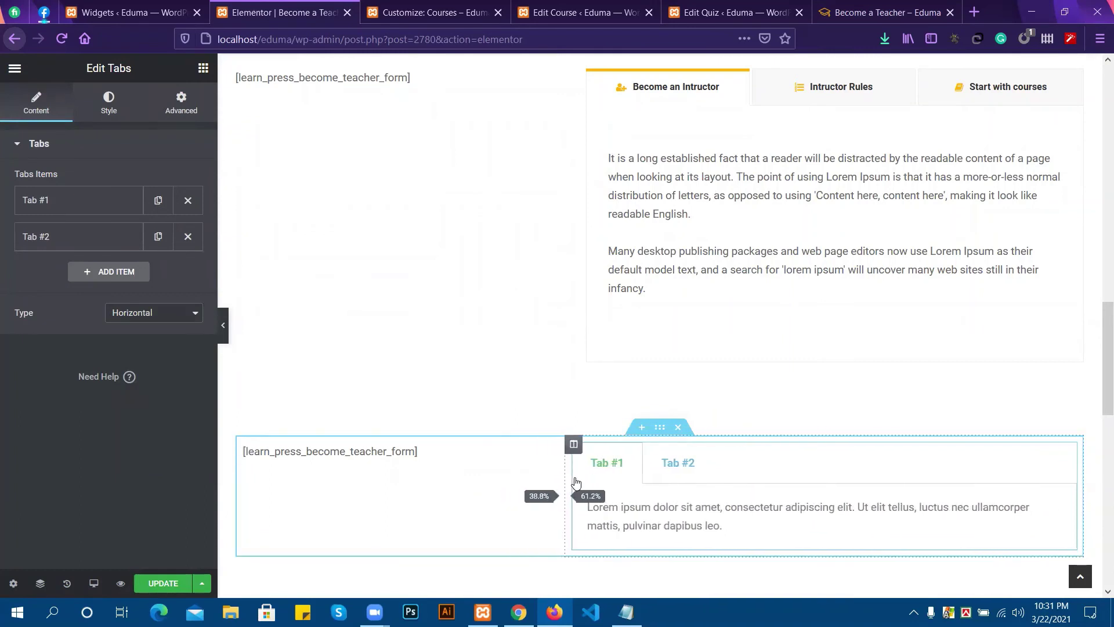
Duplicate Tab #2 into a third tab titled Tab #3 and save with UPDATE.
{"action": "left_click", "coordinate": [158, 237]}
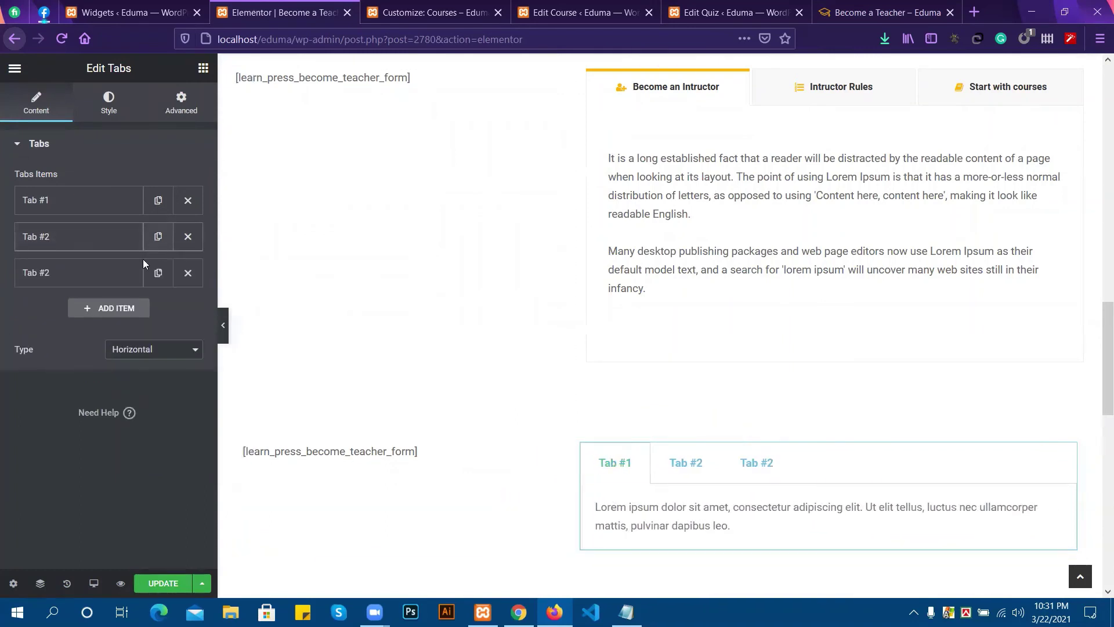
{"action": "left_click", "coordinate": [758, 462]}
{"action": "left_click", "coordinate": [627, 464]}
{"action": "left_click", "coordinate": [59, 275]}
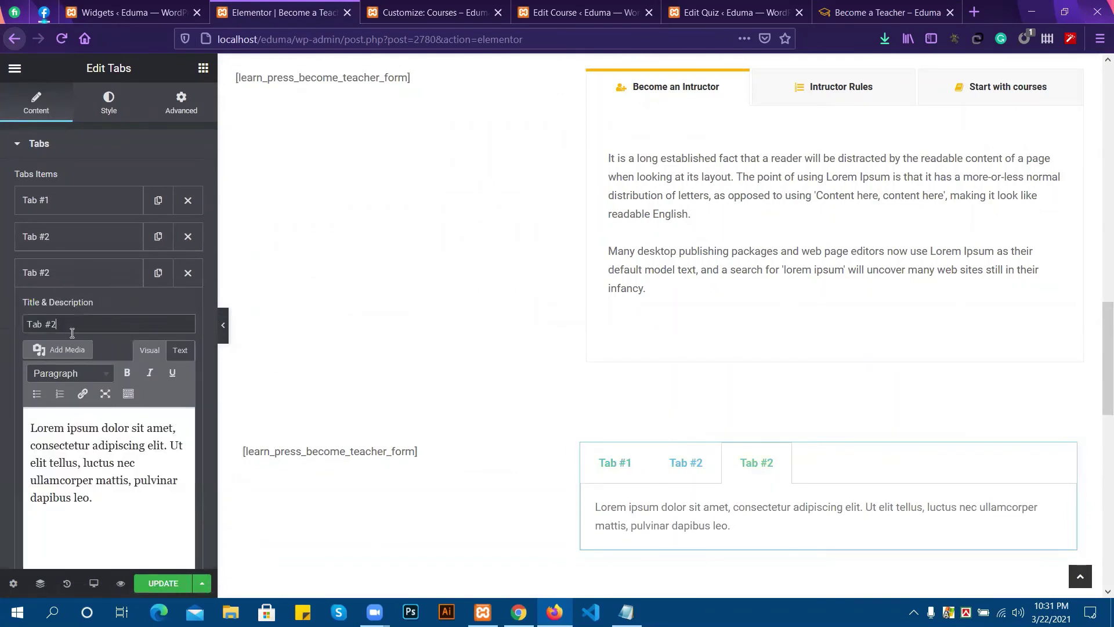
{"action": "key", "text": "BackSpace"}
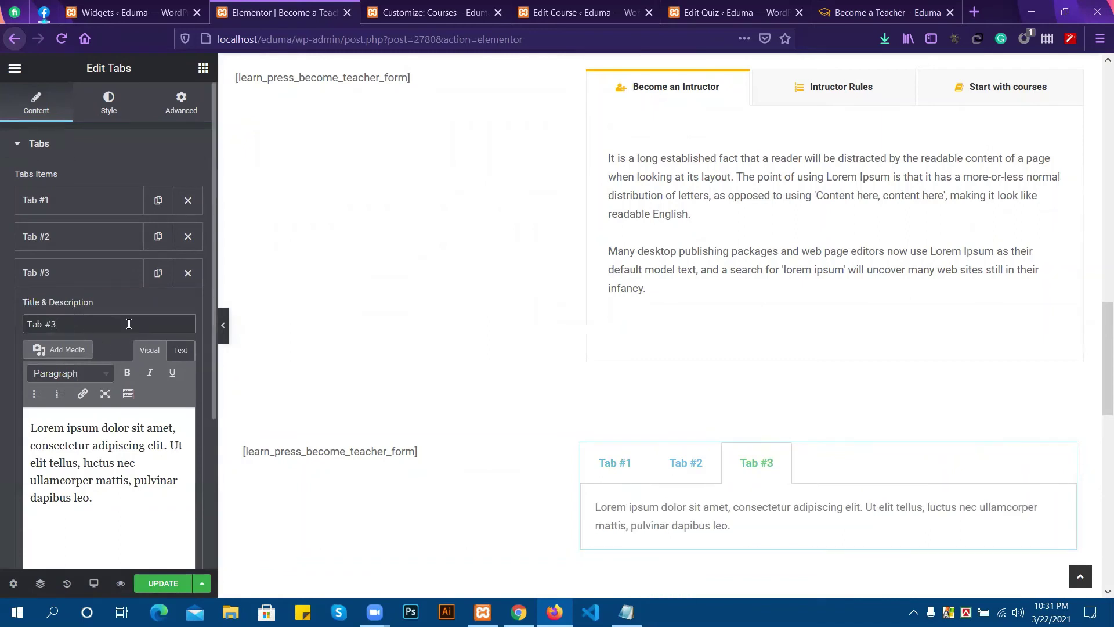
{"action": "scroll", "coordinate": [124, 332], "scroll_direction": "down", "scroll_amount": 1}
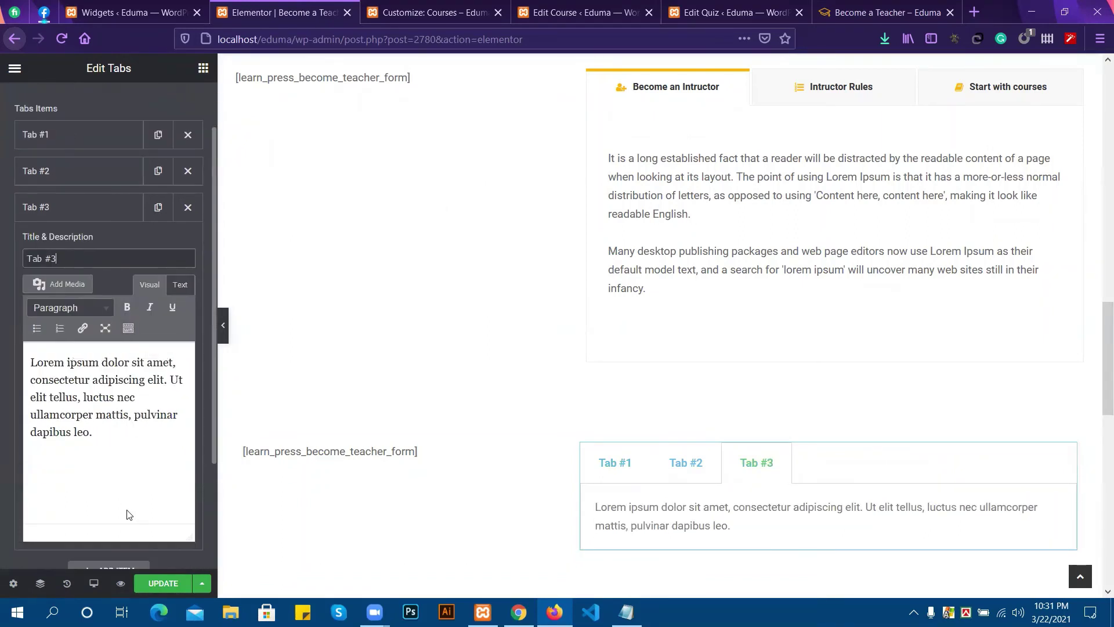
{"action": "left_click", "coordinate": [163, 582]}
{"action": "left_click", "coordinate": [888, 13]}
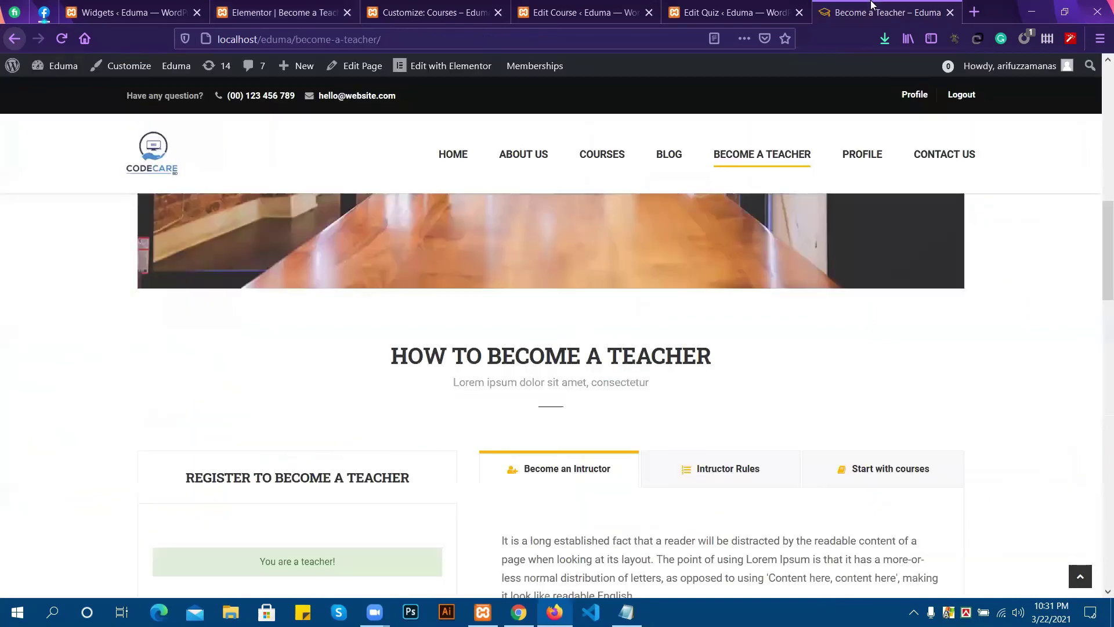
Reload the live Become a Teacher page to load the saved changes.
{"action": "scroll", "coordinate": [744, 393], "scroll_direction": "down", "scroll_amount": 10}
{"action": "scroll", "coordinate": [774, 382], "scroll_direction": "down", "scroll_amount": 1}
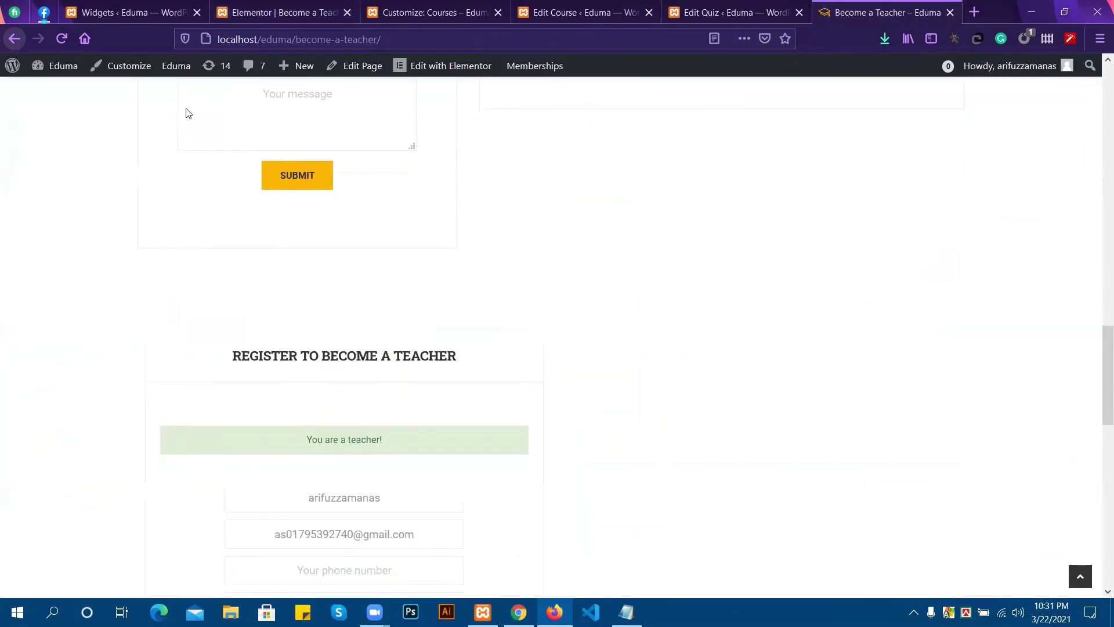
{"action": "left_click", "coordinate": [62, 39]}
{"action": "left_click", "coordinate": [248, 4]}
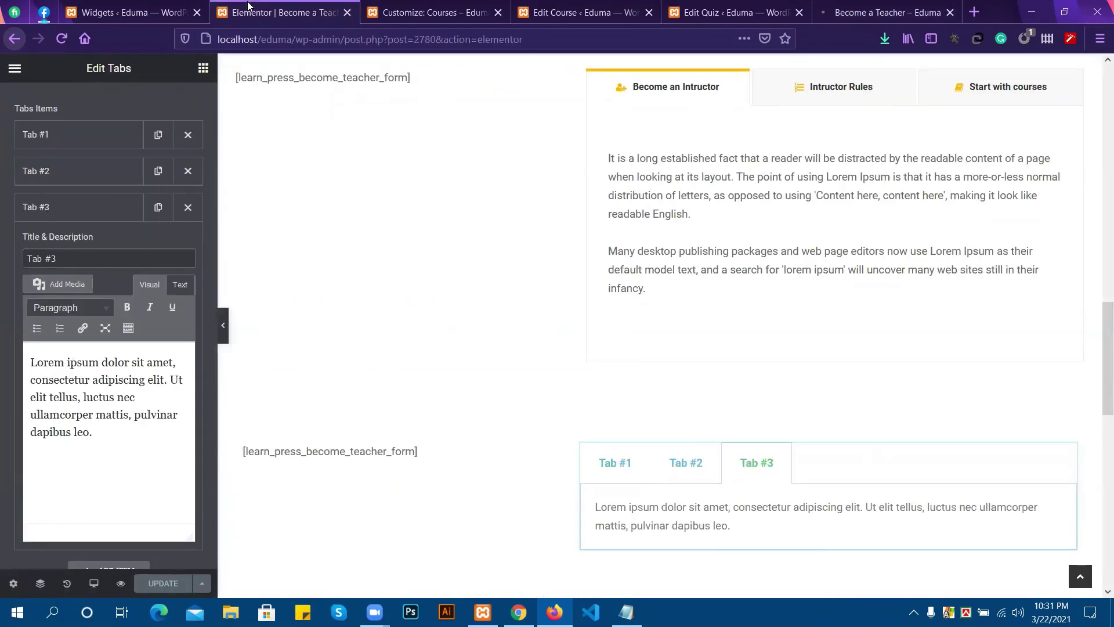
{"action": "left_click", "coordinate": [831, 5]}
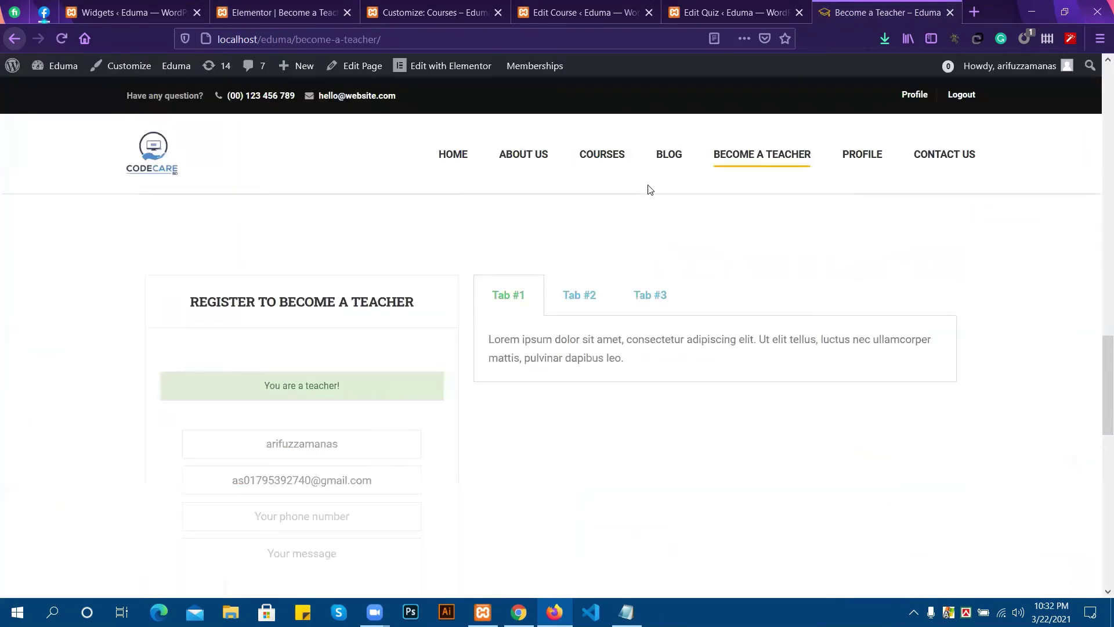
Test the new section's Tab #1, Tab #2 and Tab #3, confirming each shows its content.
{"action": "scroll", "coordinate": [644, 219], "scroll_direction": "down", "scroll_amount": 4}
{"action": "scroll", "coordinate": [460, 351], "scroll_direction": "up", "scroll_amount": 8}
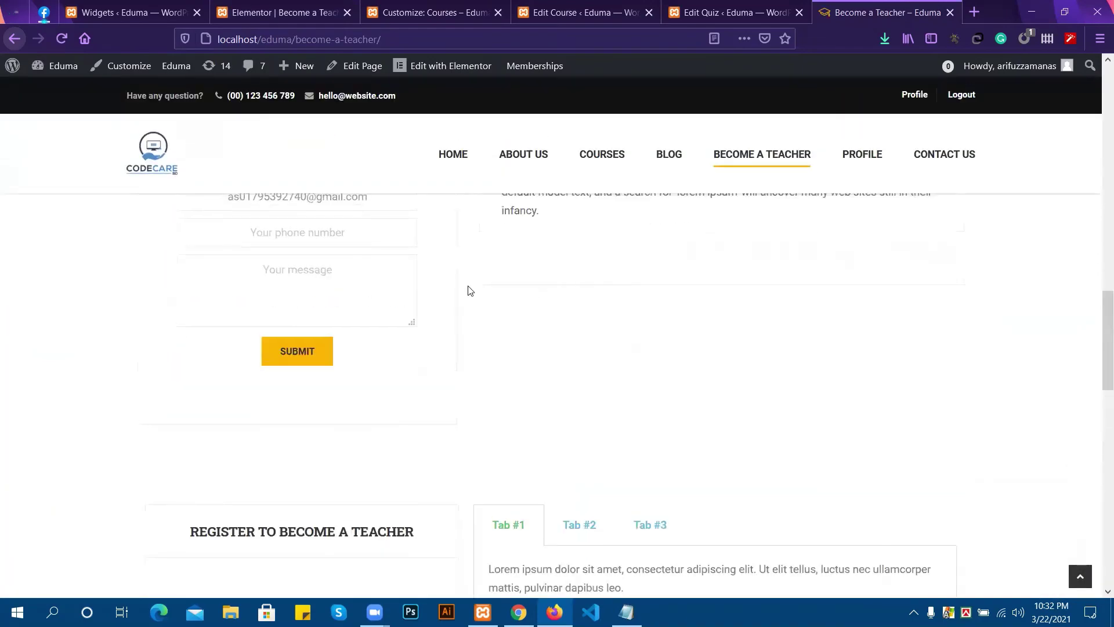
{"action": "scroll", "coordinate": [469, 290], "scroll_direction": "up", "scroll_amount": 2}
{"action": "scroll", "coordinate": [555, 397], "scroll_direction": "down", "scroll_amount": 4}
{"action": "left_click", "coordinate": [593, 448]}
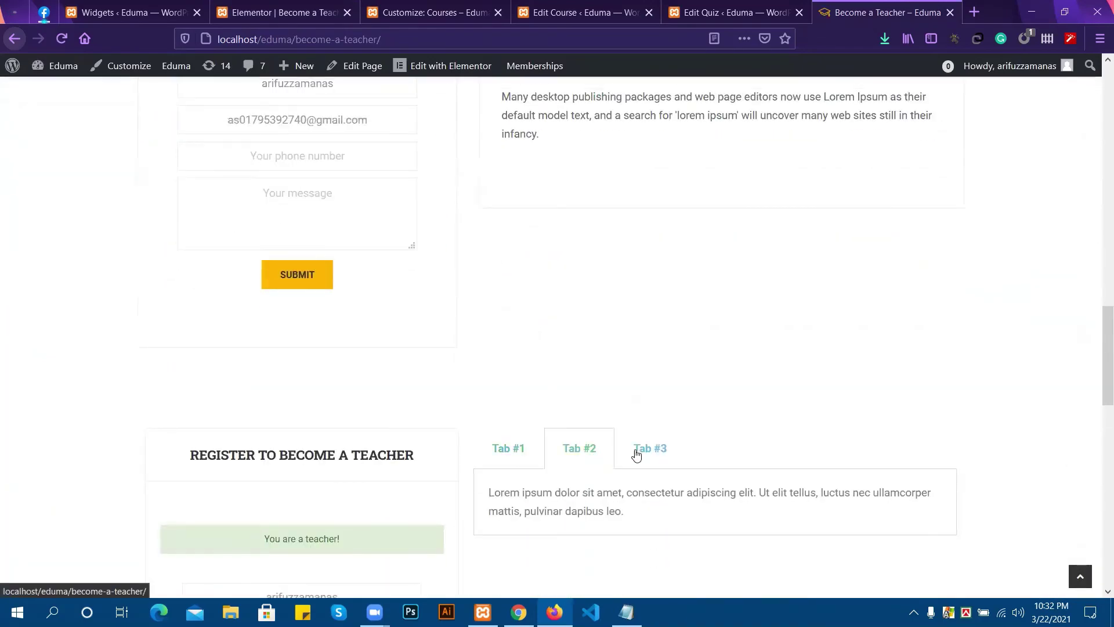
{"action": "left_click", "coordinate": [638, 451]}
{"action": "left_click", "coordinate": [511, 457]}
{"action": "left_click", "coordinate": [582, 450]}
{"action": "left_click", "coordinate": [651, 448]}
{"action": "scroll", "coordinate": [651, 448], "scroll_direction": "up", "scroll_amount": 6}
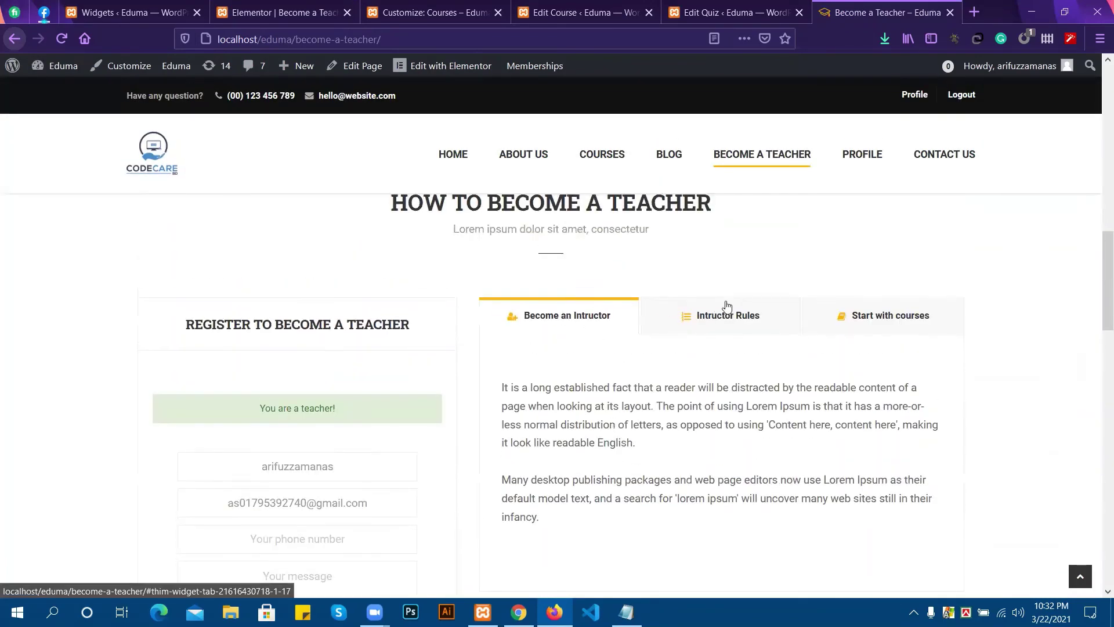
{"action": "scroll", "coordinate": [699, 350], "scroll_direction": "down", "scroll_amount": 5}
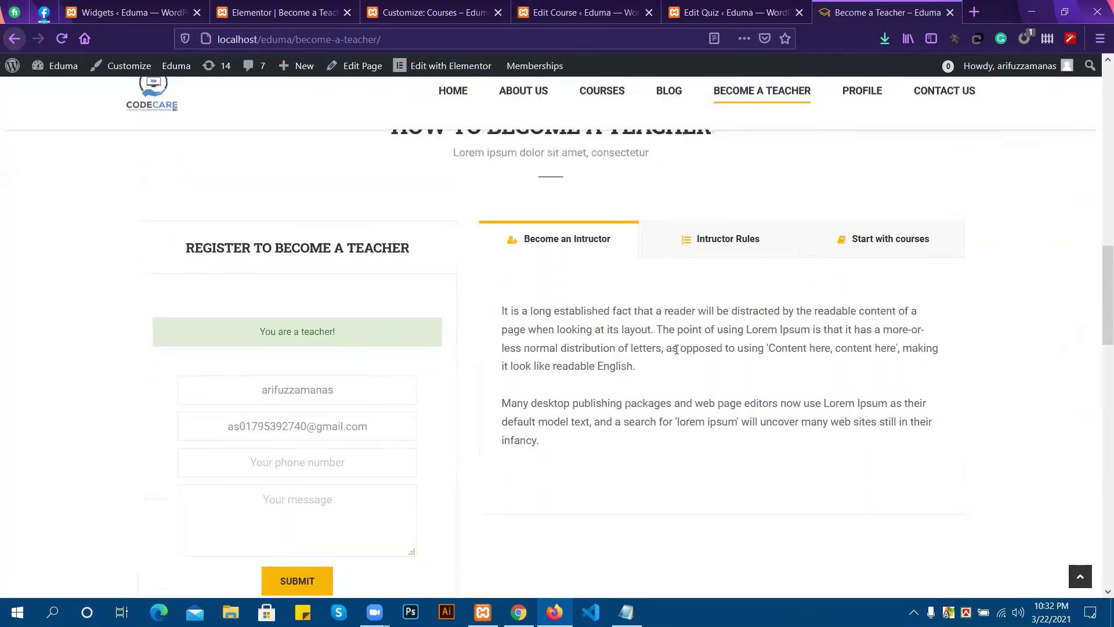
{"action": "left_click", "coordinate": [258, 13]}
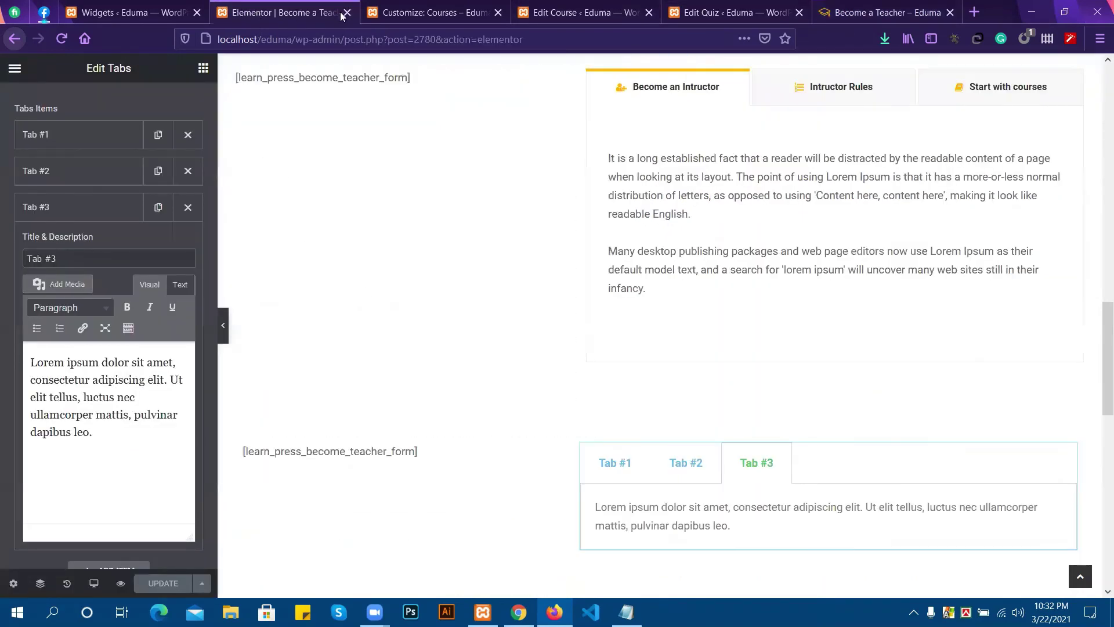
Delete the Tabs widget from the new section.
{"action": "scroll", "coordinate": [833, 398], "scroll_direction": "down", "scroll_amount": 1}
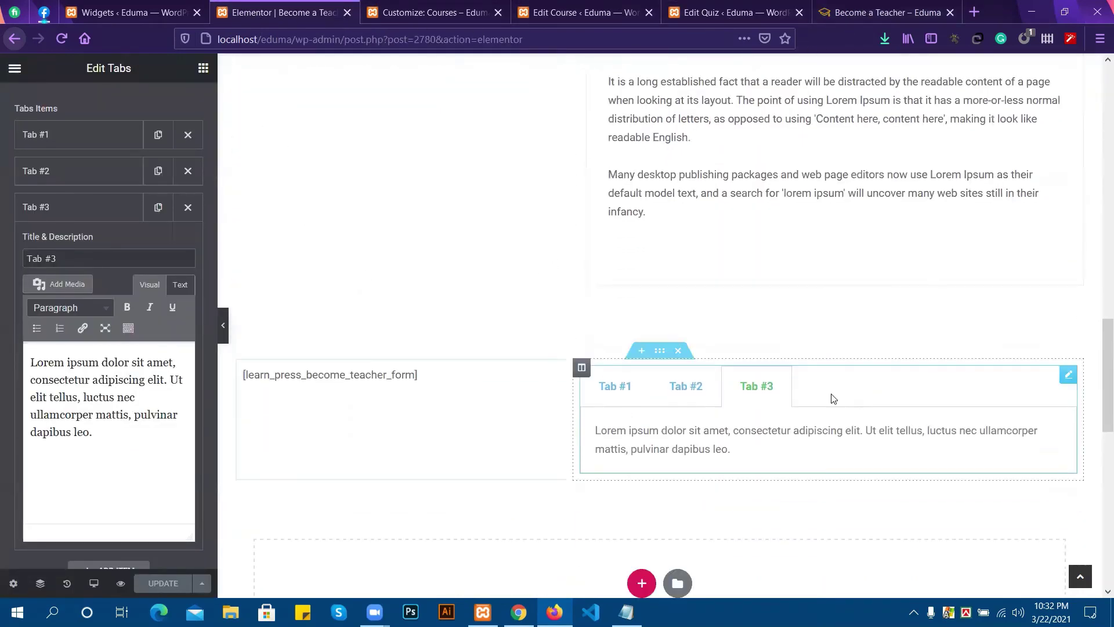
{"action": "left_click", "coordinate": [678, 351]}
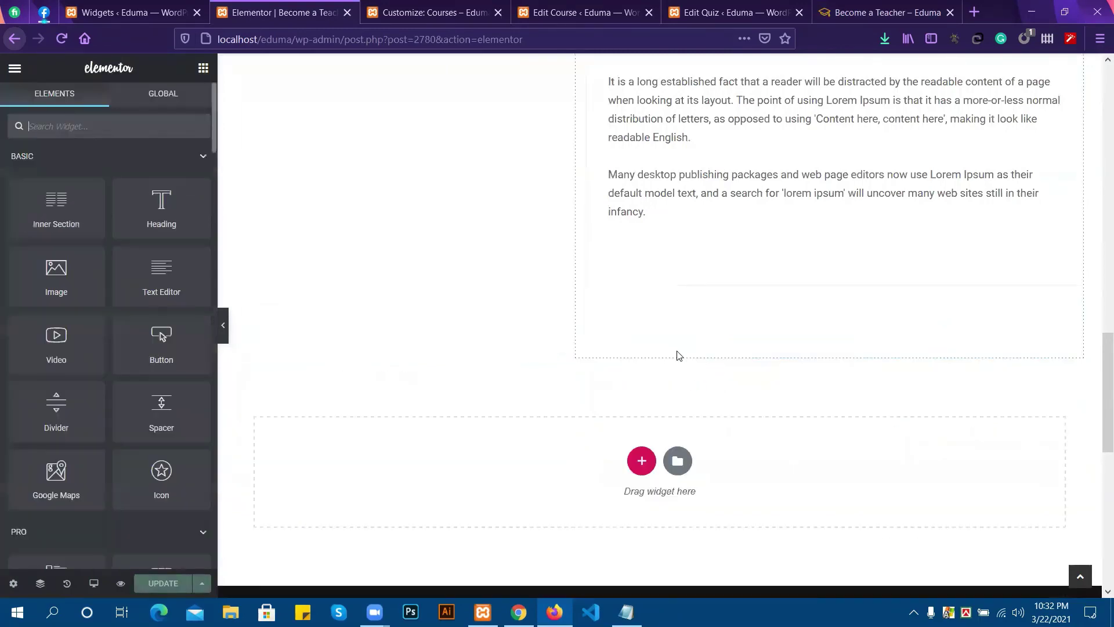
{"action": "scroll", "coordinate": [510, 353], "scroll_direction": "up", "scroll_amount": 4}
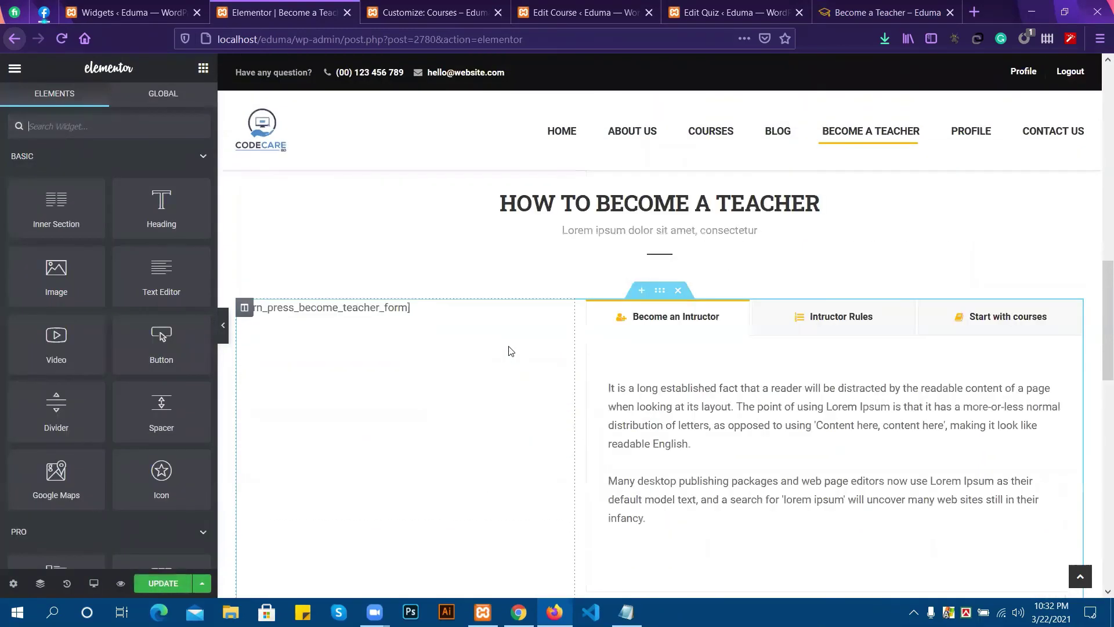
{"action": "scroll", "coordinate": [511, 351], "scroll_direction": "up", "scroll_amount": 1}
{"action": "scroll", "coordinate": [537, 356], "scroll_direction": "down", "scroll_amount": 1}
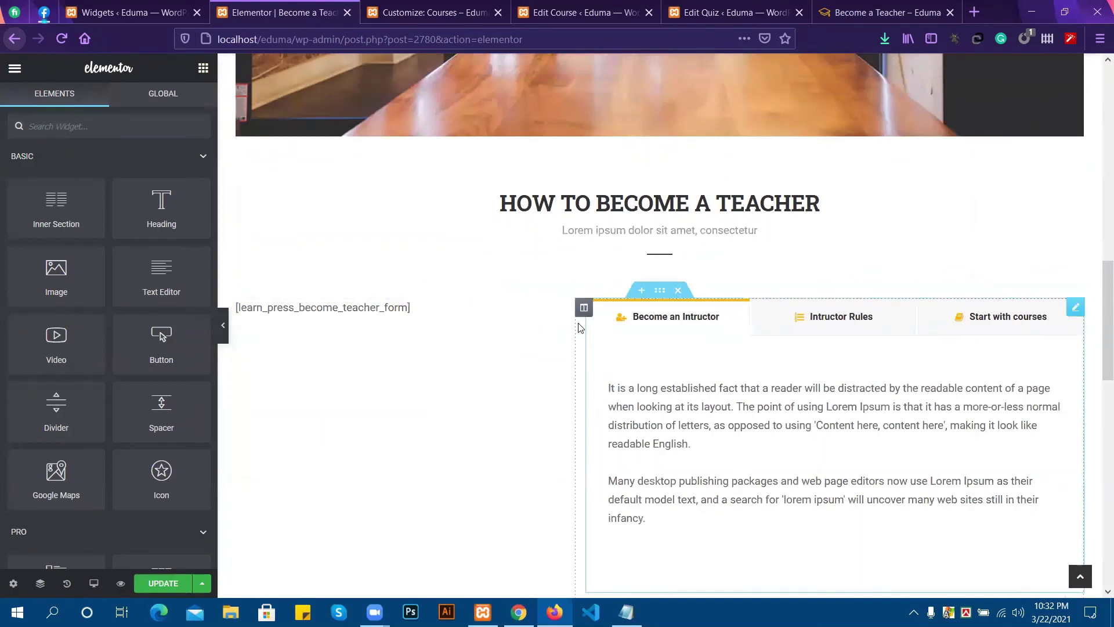
Re-apply the [learn_press_become_teacher_form] shortcode in the shortcode widget.
{"action": "left_click", "coordinate": [422, 310]}
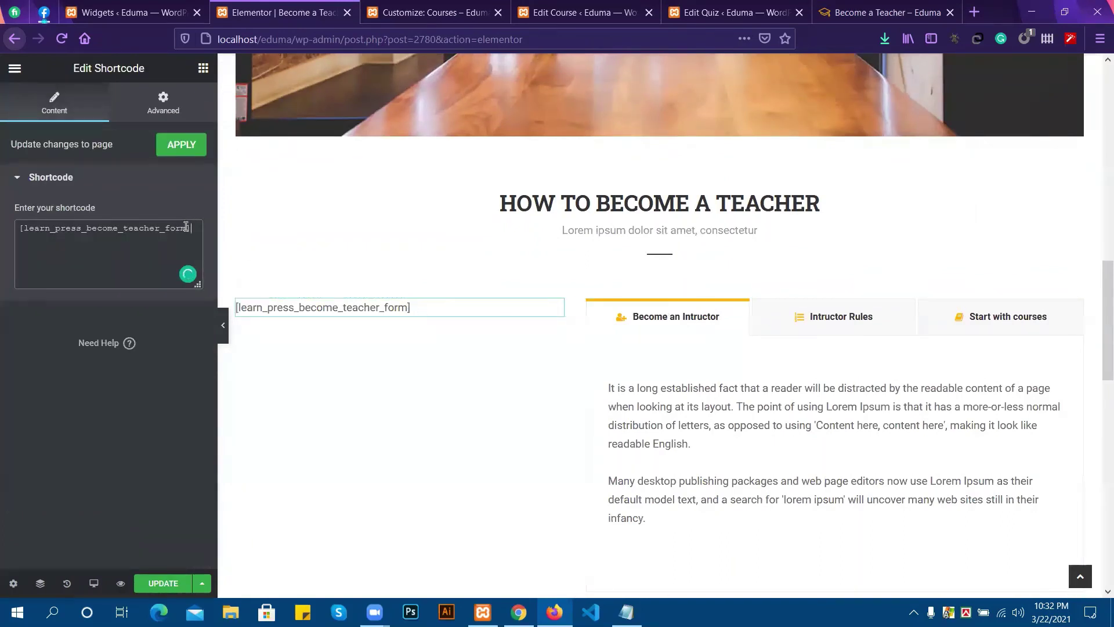
{"action": "left_click_drag", "start_coordinate": [187, 227], "coordinate": [31, 217]}
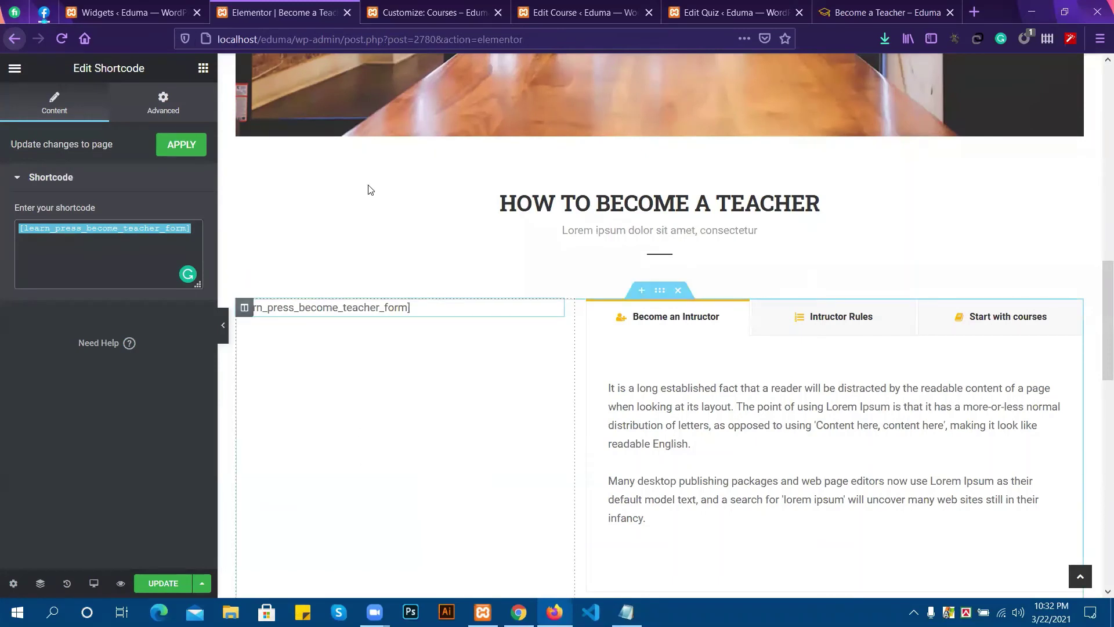
{"action": "left_click", "coordinate": [195, 151]}
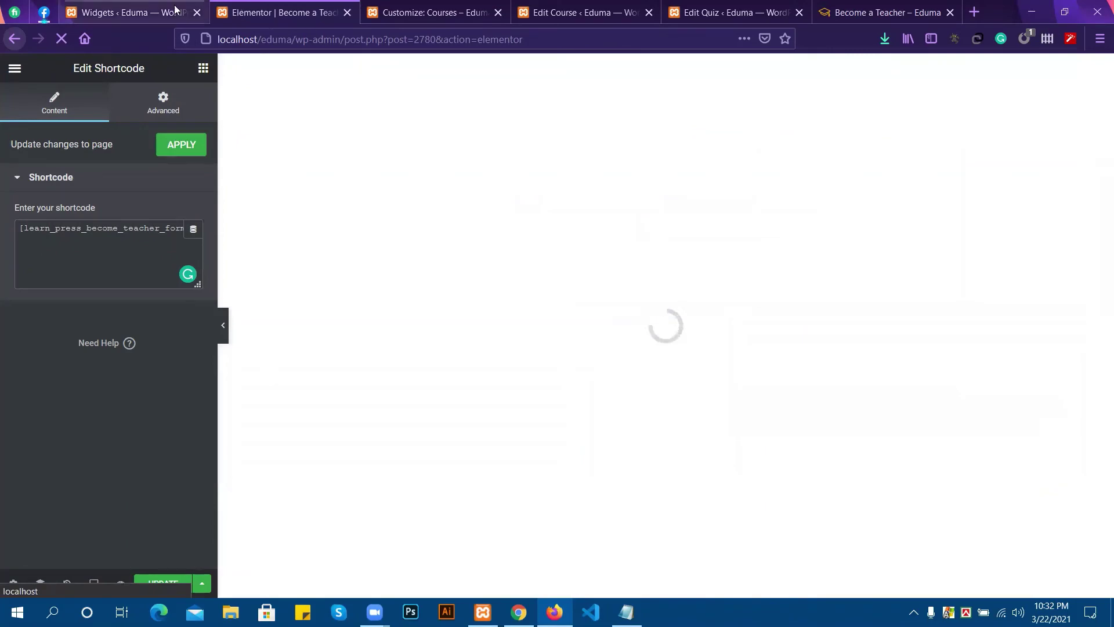
Scroll to the top of the live Become a Teacher page and go to HOME.
{"action": "left_click", "coordinate": [856, 12]}
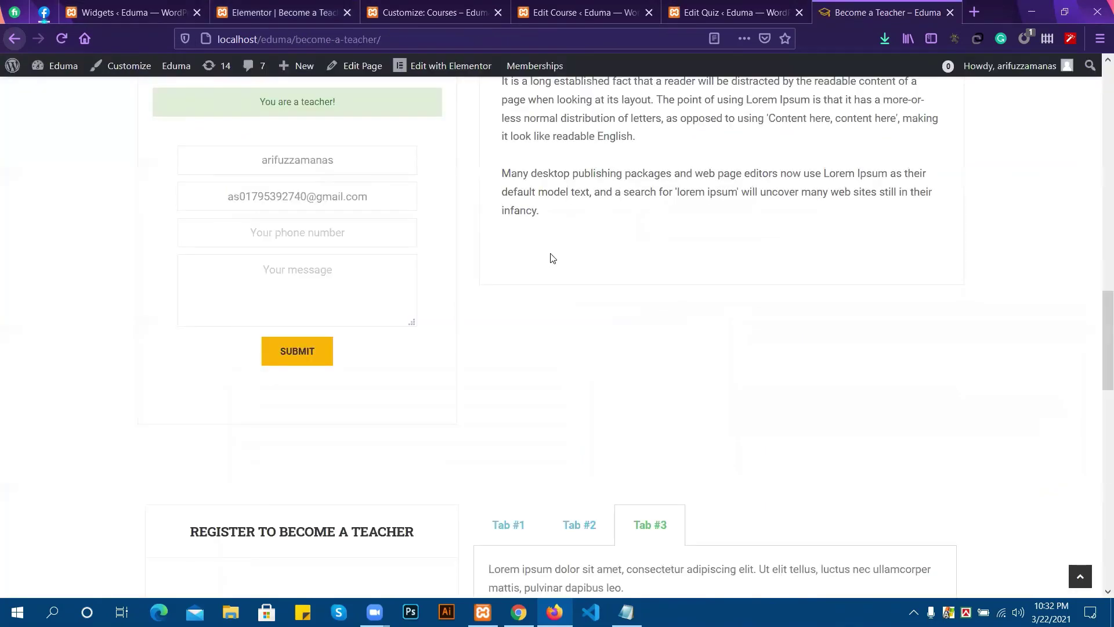
{"action": "scroll", "coordinate": [550, 258], "scroll_direction": "up", "scroll_amount": 12}
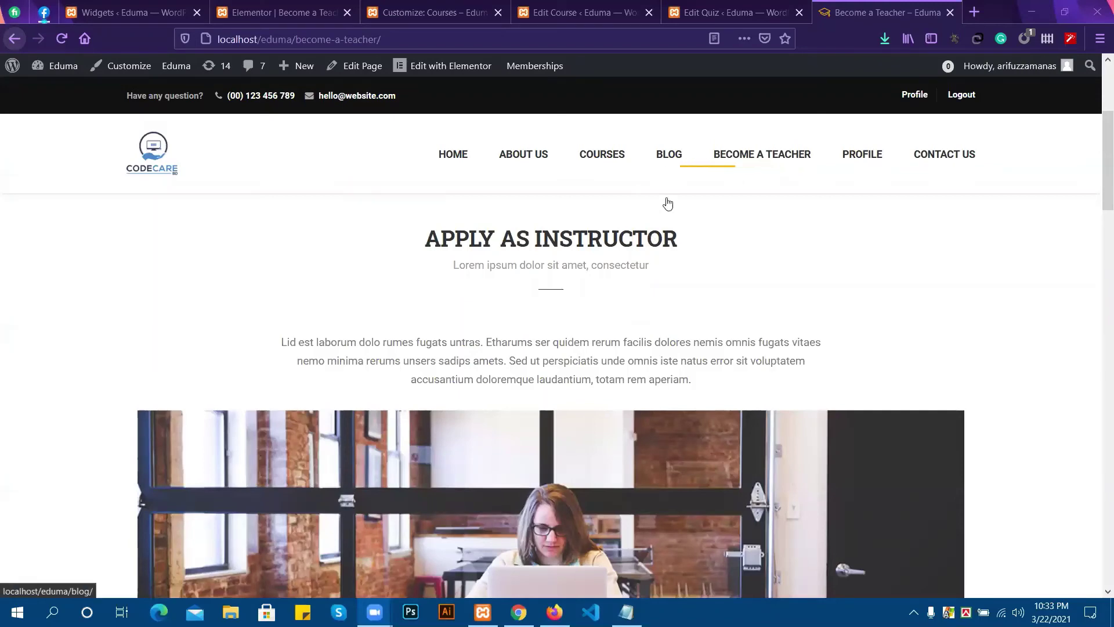
{"action": "scroll", "coordinate": [762, 344], "scroll_direction": "up", "scroll_amount": 2}
{"action": "scroll", "coordinate": [725, 336], "scroll_direction": "up", "scroll_amount": 2}
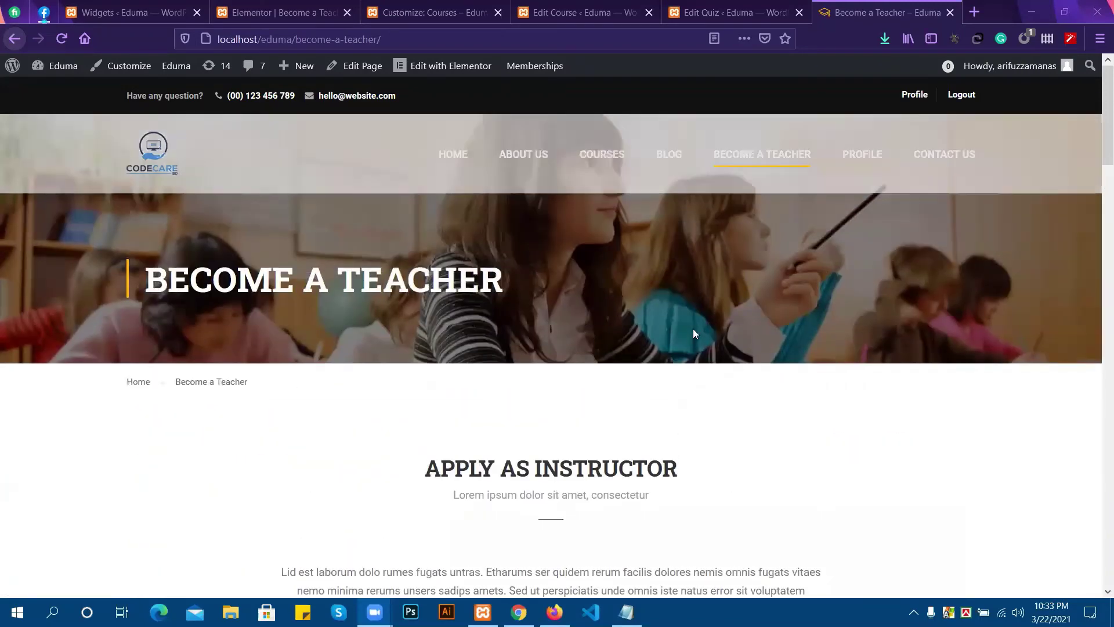
{"action": "scroll", "coordinate": [347, 390], "scroll_direction": "down", "scroll_amount": 2}
{"action": "scroll", "coordinate": [346, 383], "scroll_direction": "up", "scroll_amount": 2}
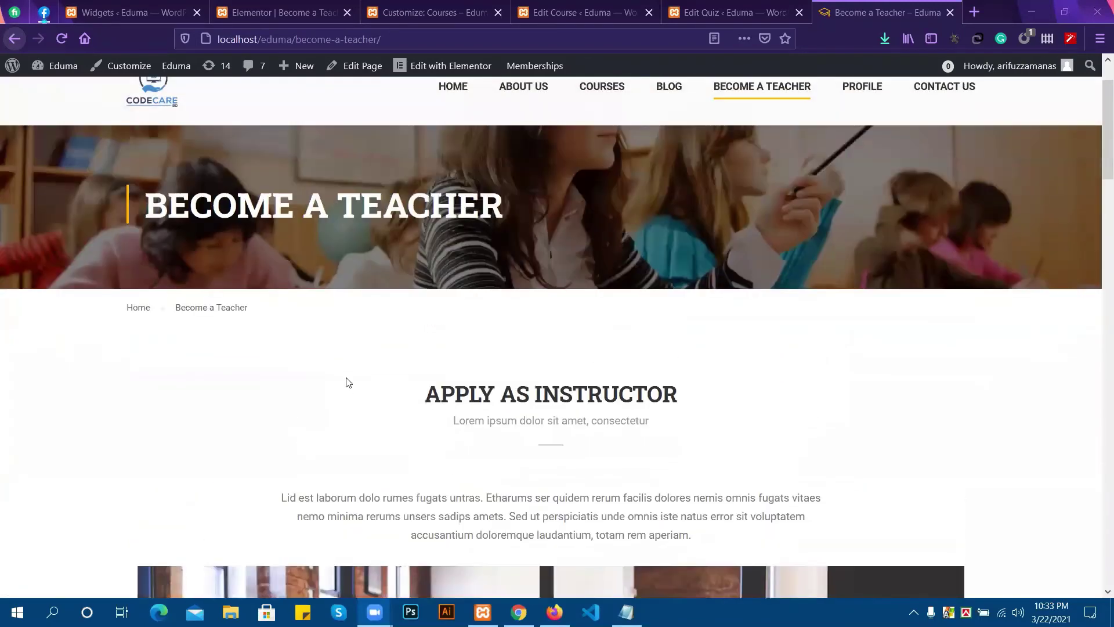
{"action": "mouse_move", "coordinate": [55, 72]}
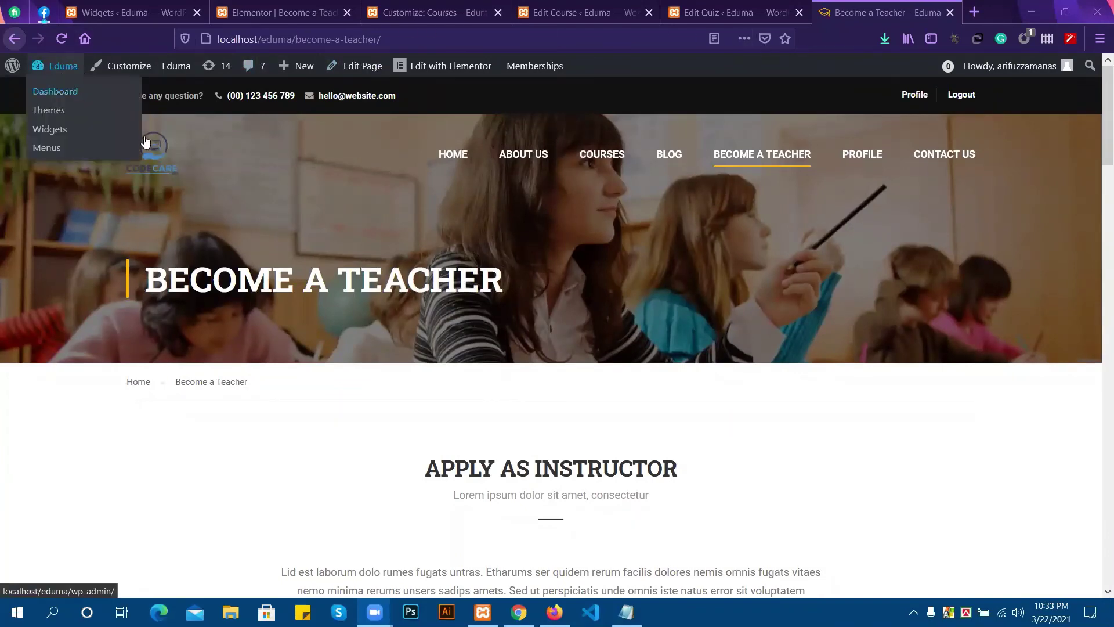
{"action": "left_click", "coordinate": [464, 157]}
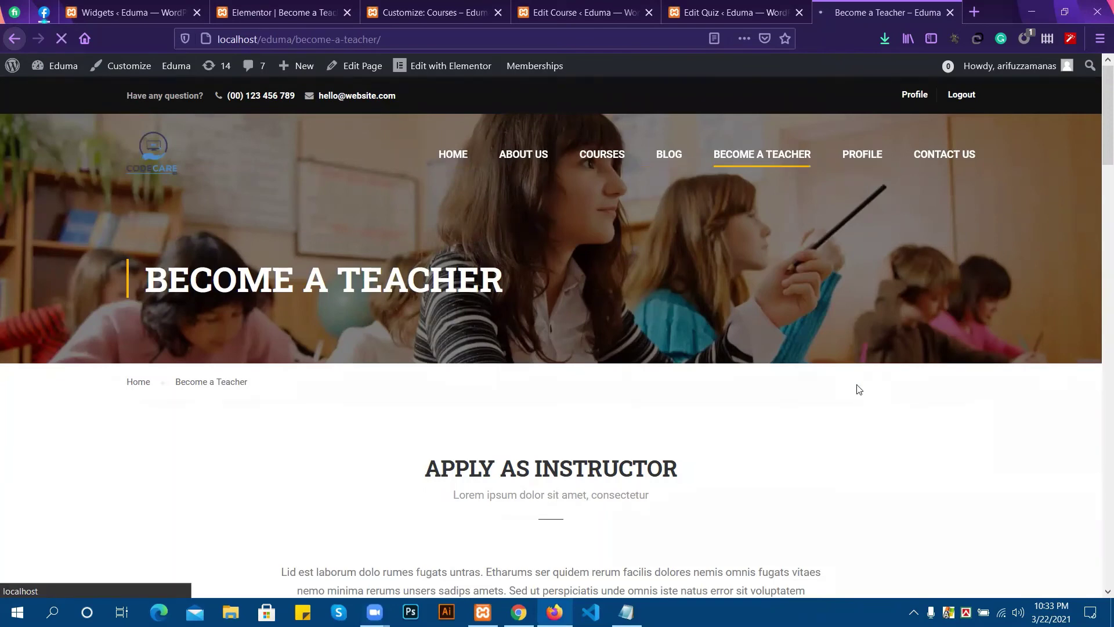
Scroll the home page down to the 'Education WordPress Theme by ThimPress' footer copyright line.
{"action": "scroll", "coordinate": [858, 388], "scroll_direction": "down", "scroll_amount": 5}
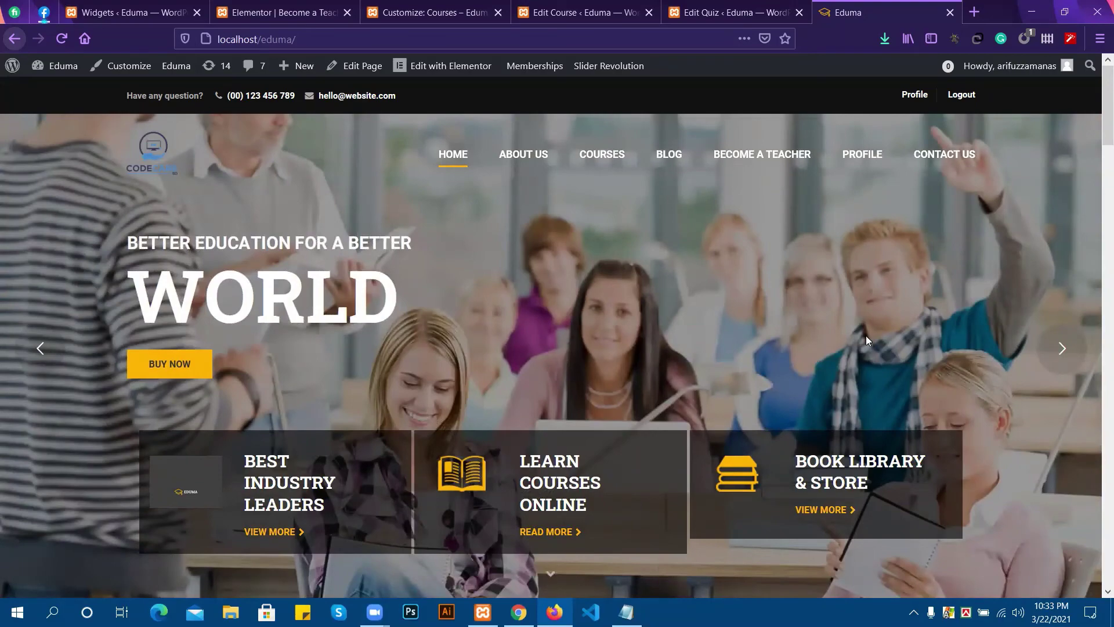
{"action": "scroll", "coordinate": [639, 397], "scroll_direction": "down", "scroll_amount": 3}
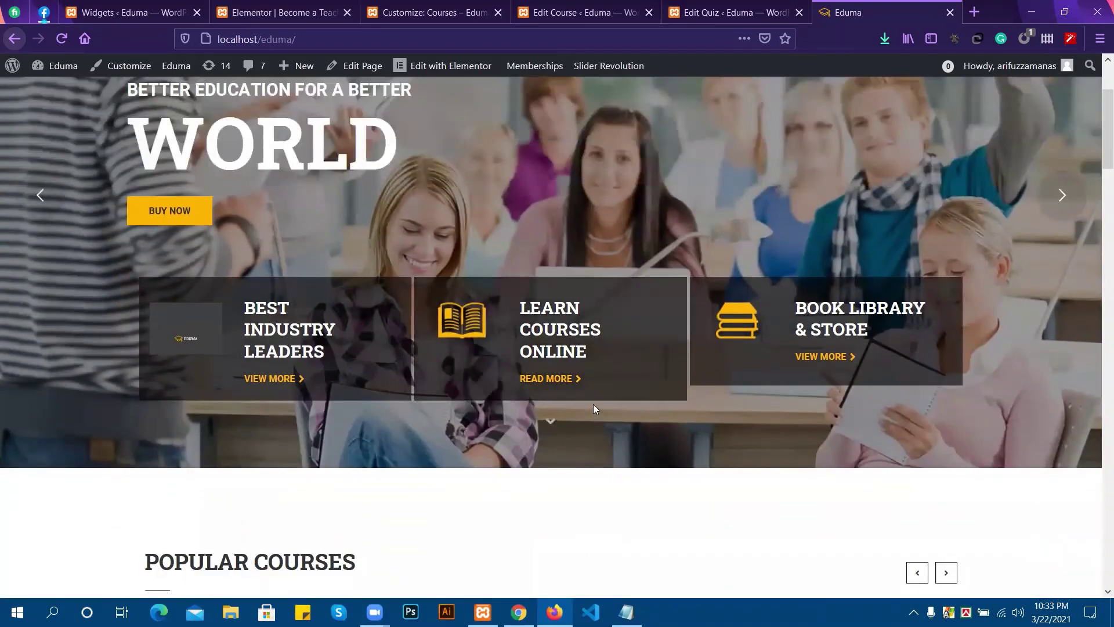
{"action": "scroll", "coordinate": [594, 398], "scroll_direction": "up", "scroll_amount": 3}
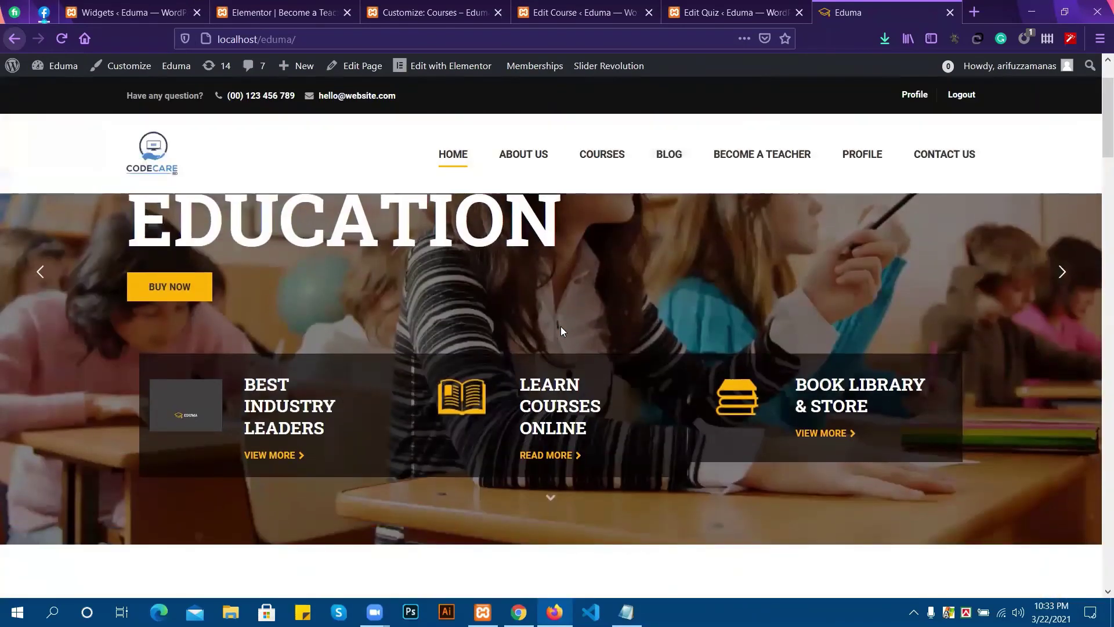
{"action": "scroll", "coordinate": [561, 331], "scroll_direction": "down", "scroll_amount": 5}
{"action": "scroll", "coordinate": [560, 332], "scroll_direction": "down", "scroll_amount": 5}
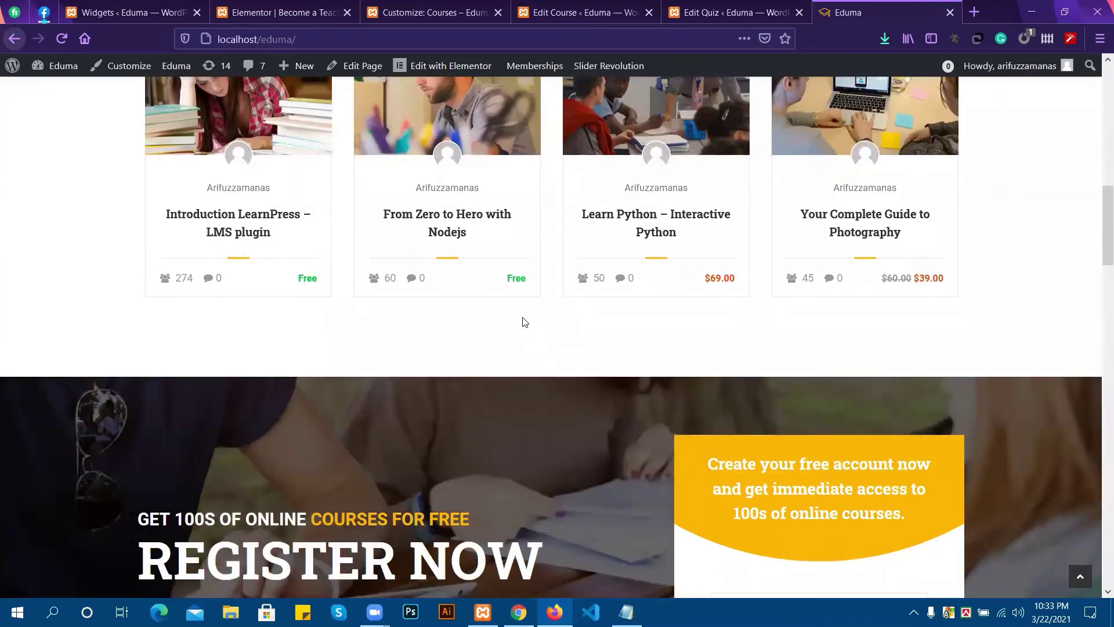
{"action": "scroll", "coordinate": [524, 322], "scroll_direction": "down", "scroll_amount": 10}
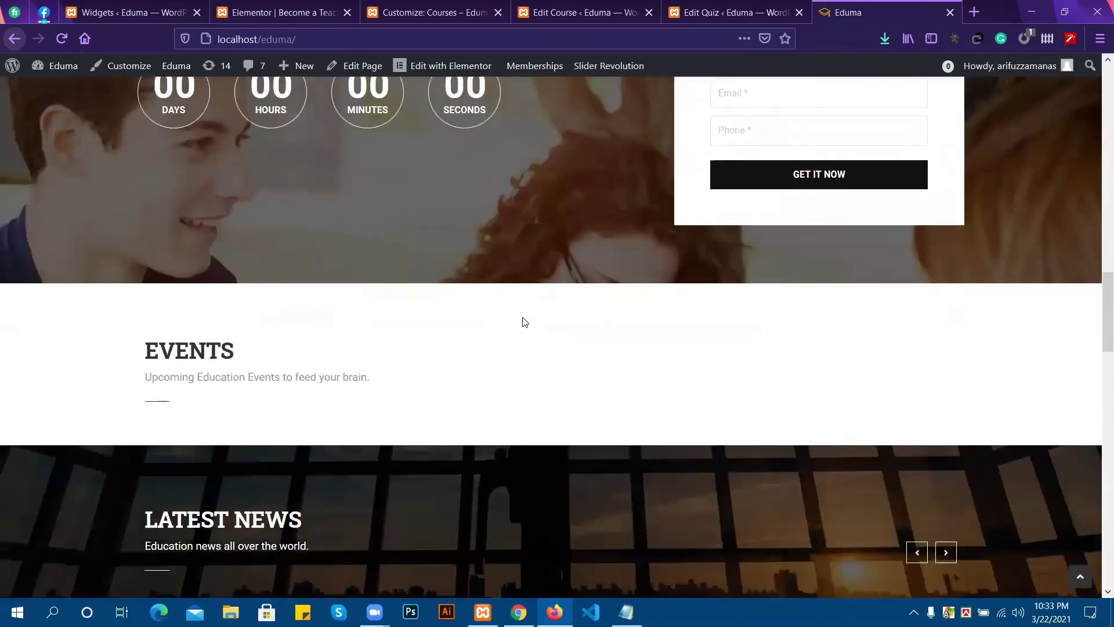
{"action": "scroll", "coordinate": [523, 322], "scroll_direction": "down", "scroll_amount": 1}
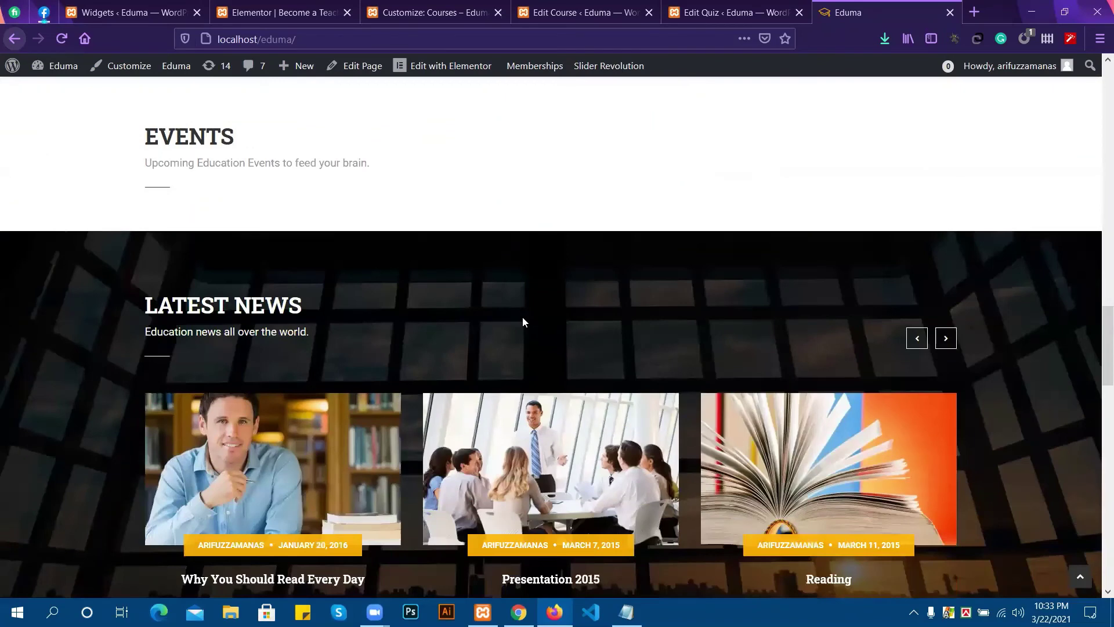
{"action": "scroll", "coordinate": [522, 322], "scroll_direction": "down", "scroll_amount": 2}
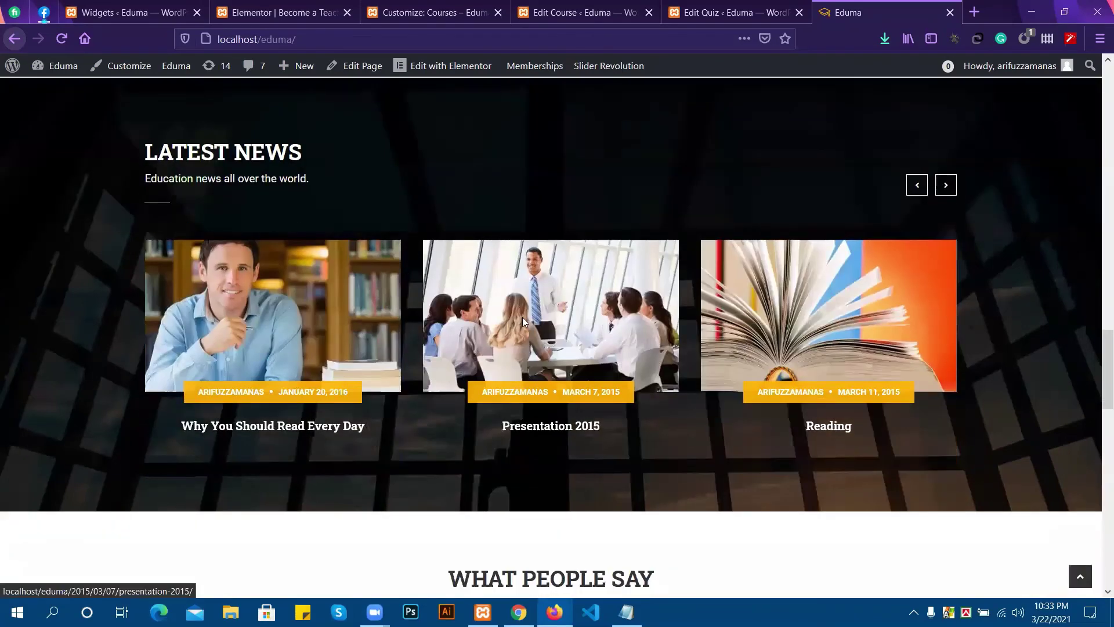
{"action": "scroll", "coordinate": [523, 322], "scroll_direction": "down", "scroll_amount": 5}
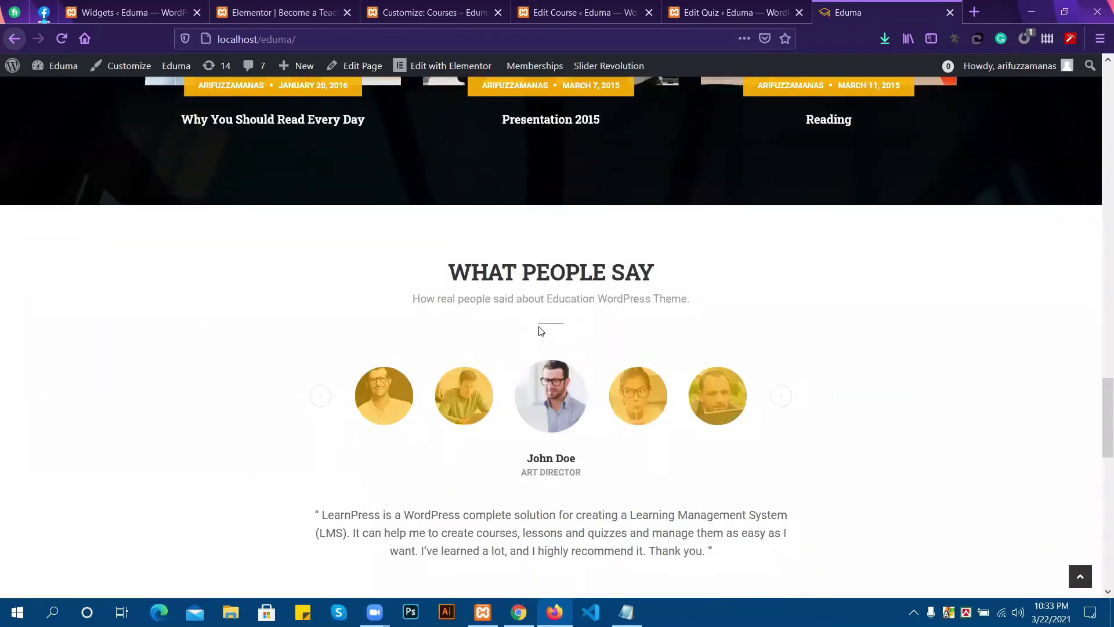
{"action": "scroll", "coordinate": [369, 326], "scroll_direction": "down", "scroll_amount": 9}
{"action": "scroll", "coordinate": [371, 328], "scroll_direction": "down", "scroll_amount": 5}
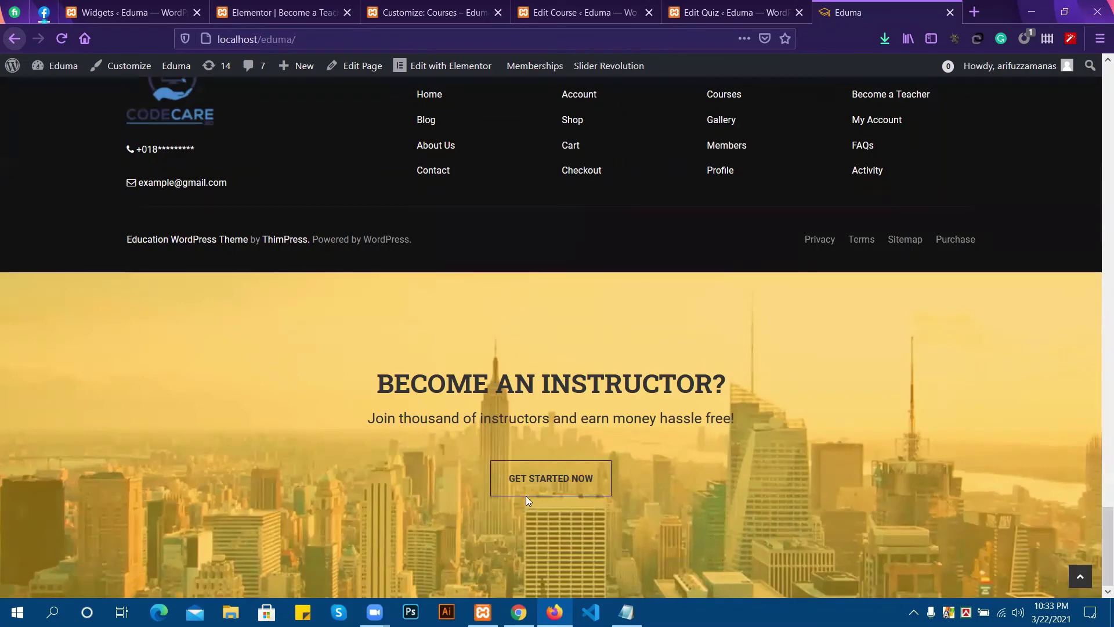
{"action": "mouse_move", "coordinate": [98, 228]}
{"action": "left_mouse_down"}
{"action": "mouse_move", "coordinate": [227, 249]}
{"action": "mouse_move", "coordinate": [435, 243]}
{"action": "mouse_move", "coordinate": [114, 244]}
{"action": "left_mouse_up"}
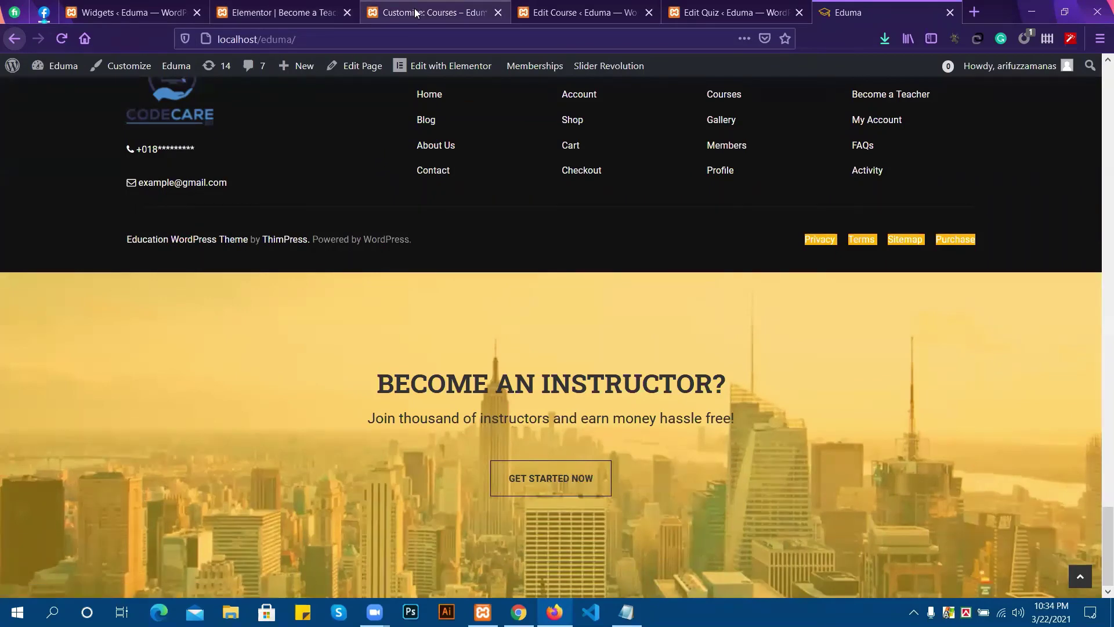
{"action": "left_click", "coordinate": [541, 253]}
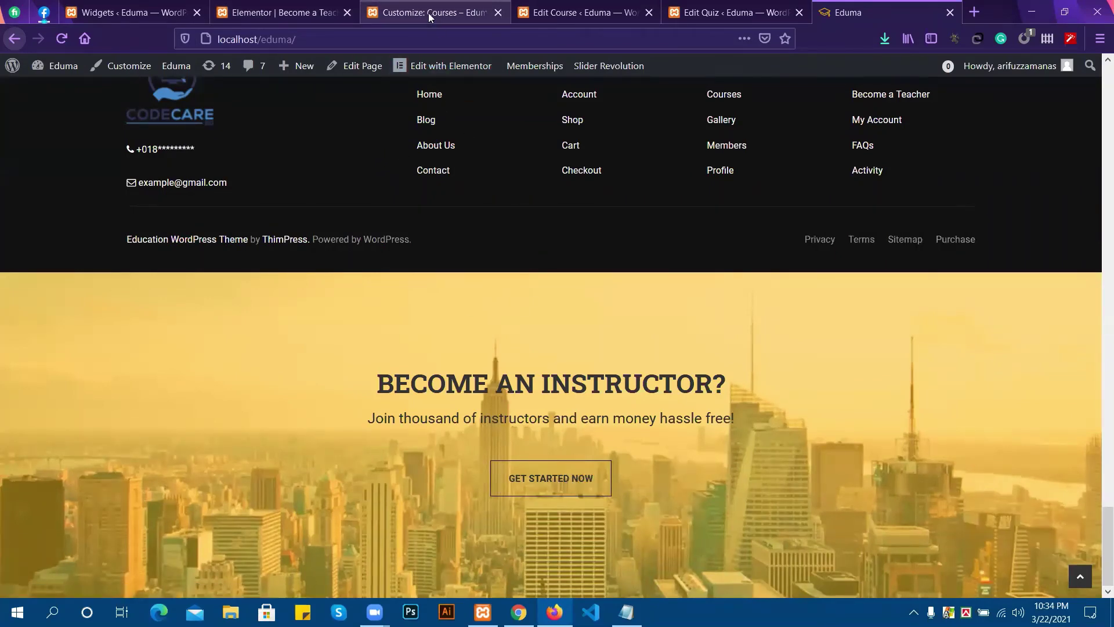
Open the Customizer's Footer section with the home page loaded in the preview.
{"action": "left_click", "coordinate": [428, 12]}
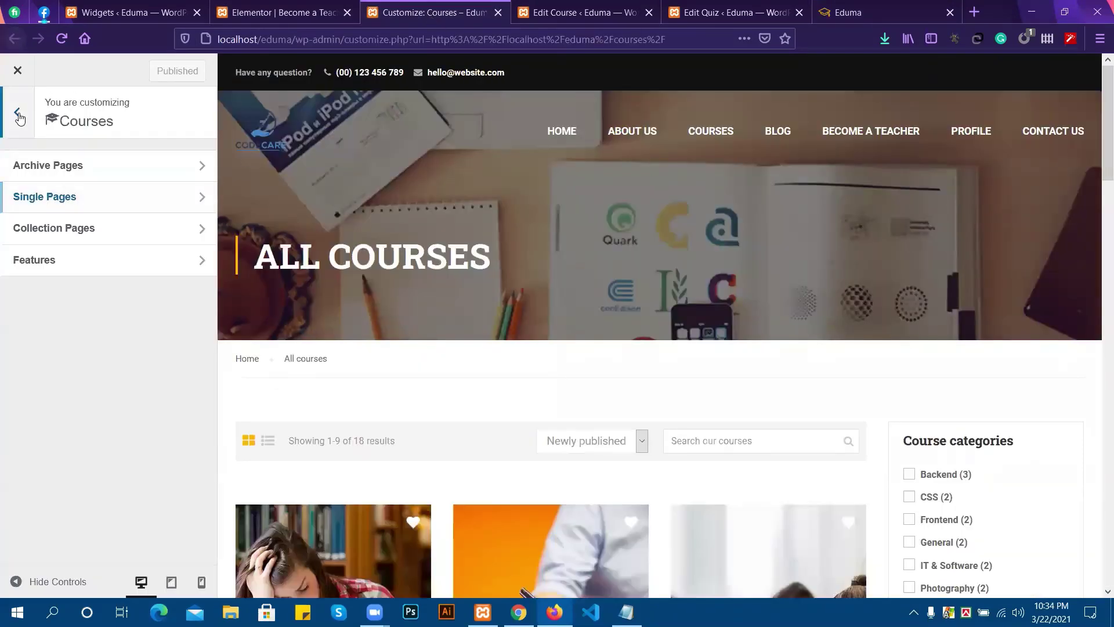
{"action": "left_click", "coordinate": [19, 118]}
{"action": "scroll", "coordinate": [142, 365], "scroll_direction": "down", "scroll_amount": 3}
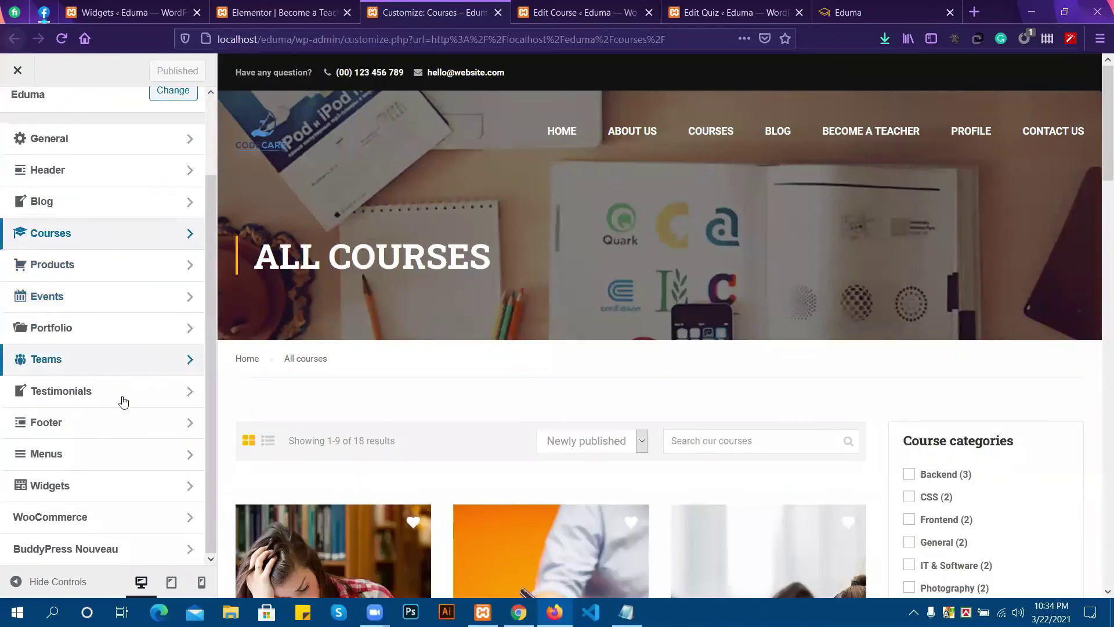
{"action": "left_click", "coordinate": [174, 425]}
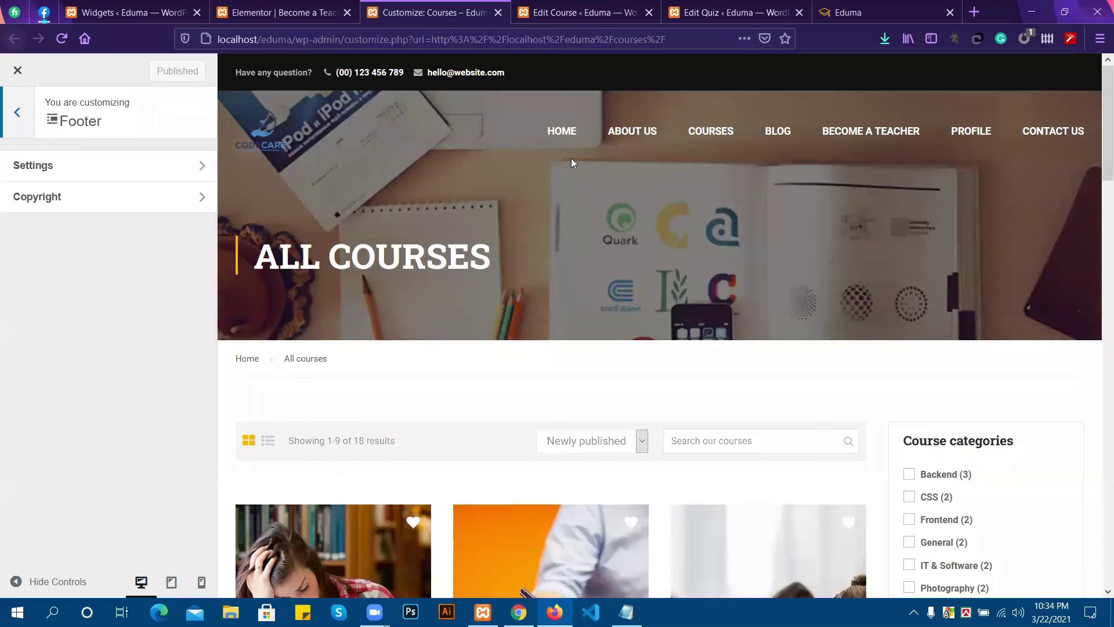
{"action": "left_click", "coordinate": [559, 130]}
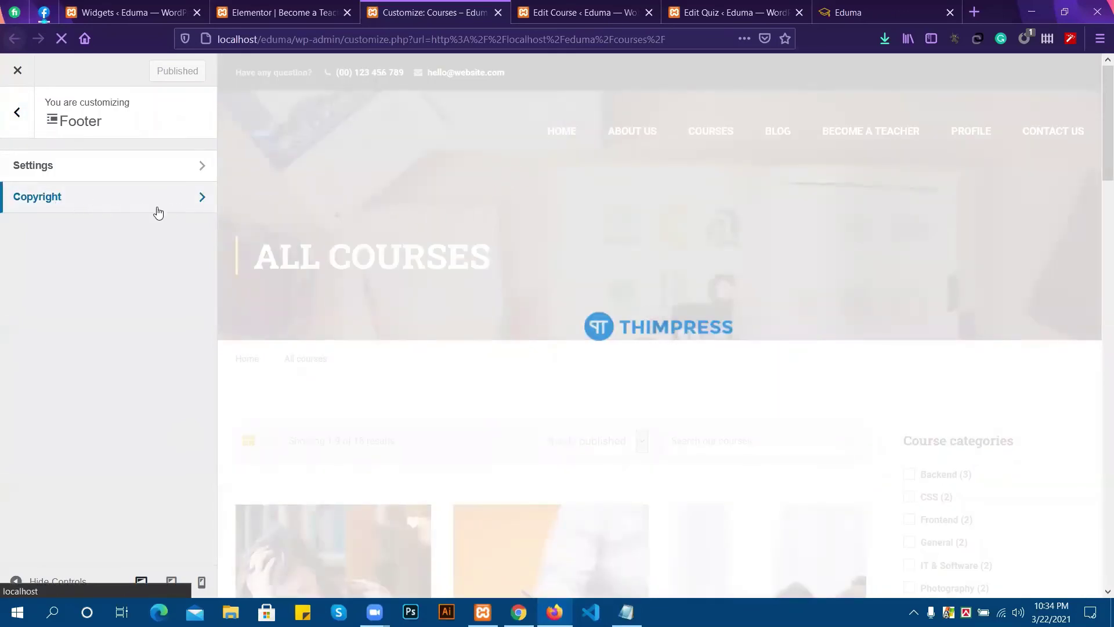
Open Footer > Copyright and select the ThemeForest link in the Copyright Text.
{"action": "left_click", "coordinate": [201, 206]}
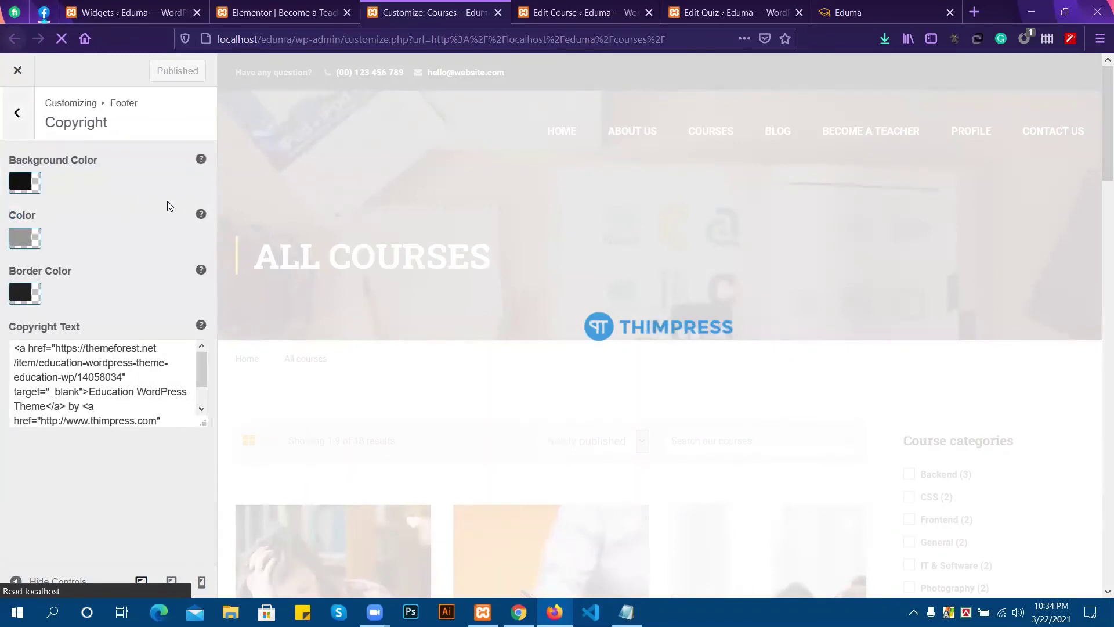
{"action": "scroll", "coordinate": [82, 381], "scroll_direction": "down", "scroll_amount": 2}
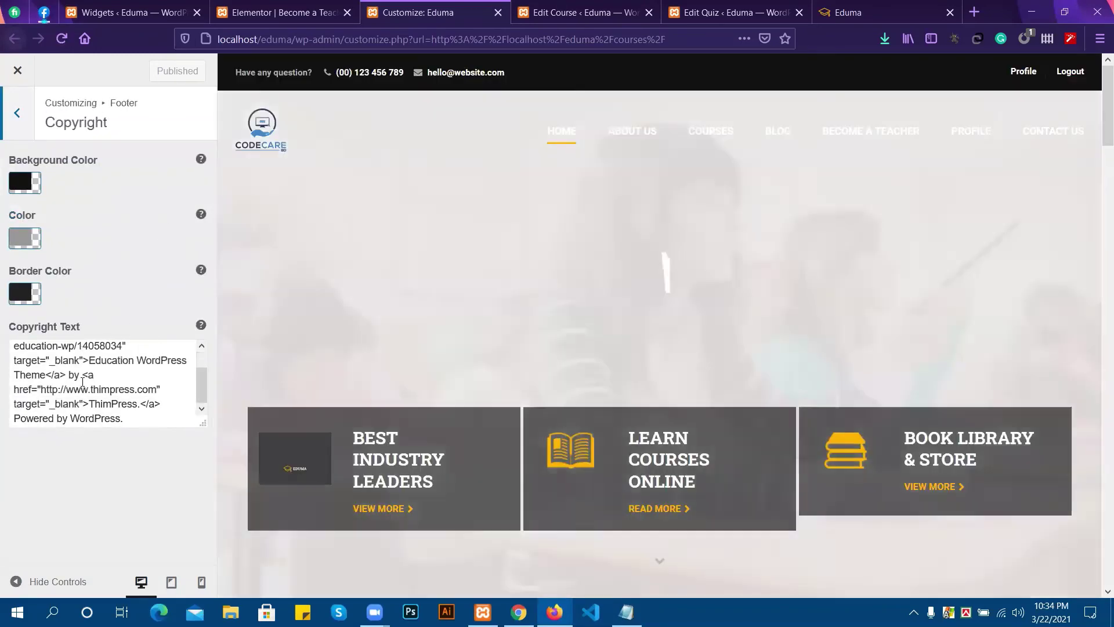
{"action": "scroll", "coordinate": [83, 381], "scroll_direction": "up", "scroll_amount": 3}
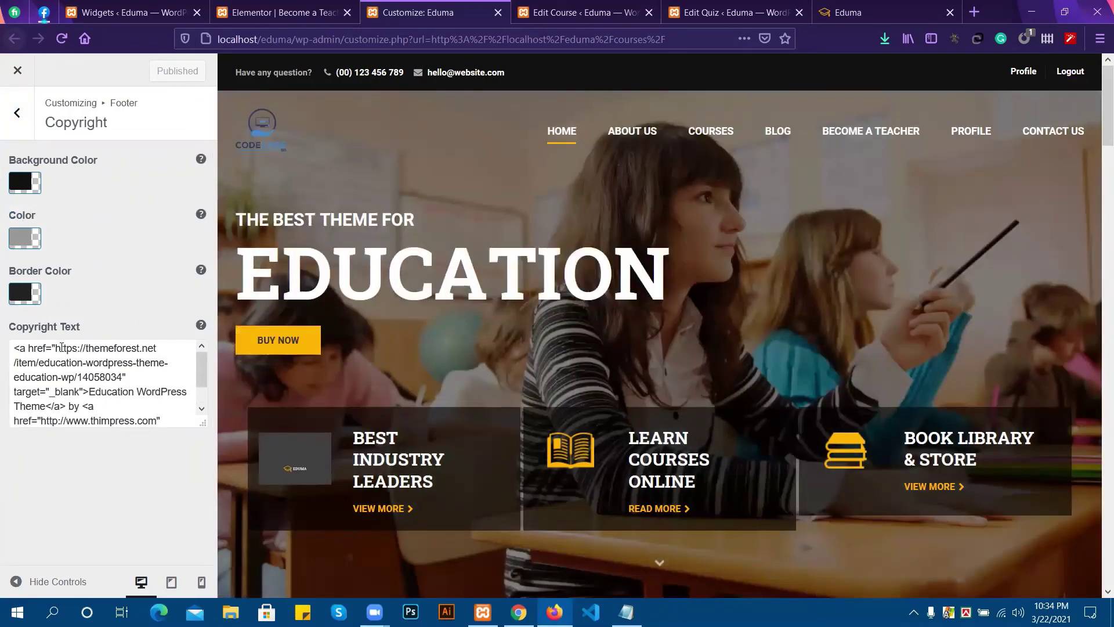
{"action": "left_click_drag", "start_coordinate": [56, 347], "coordinate": [124, 374]}
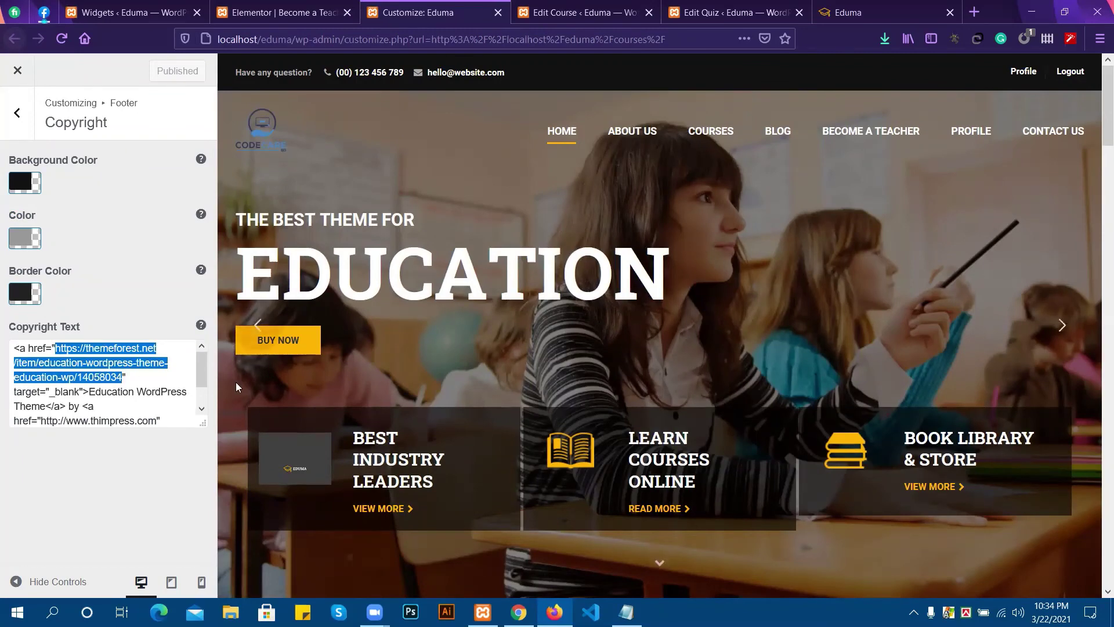
{"action": "key", "text": "BackSpace"}
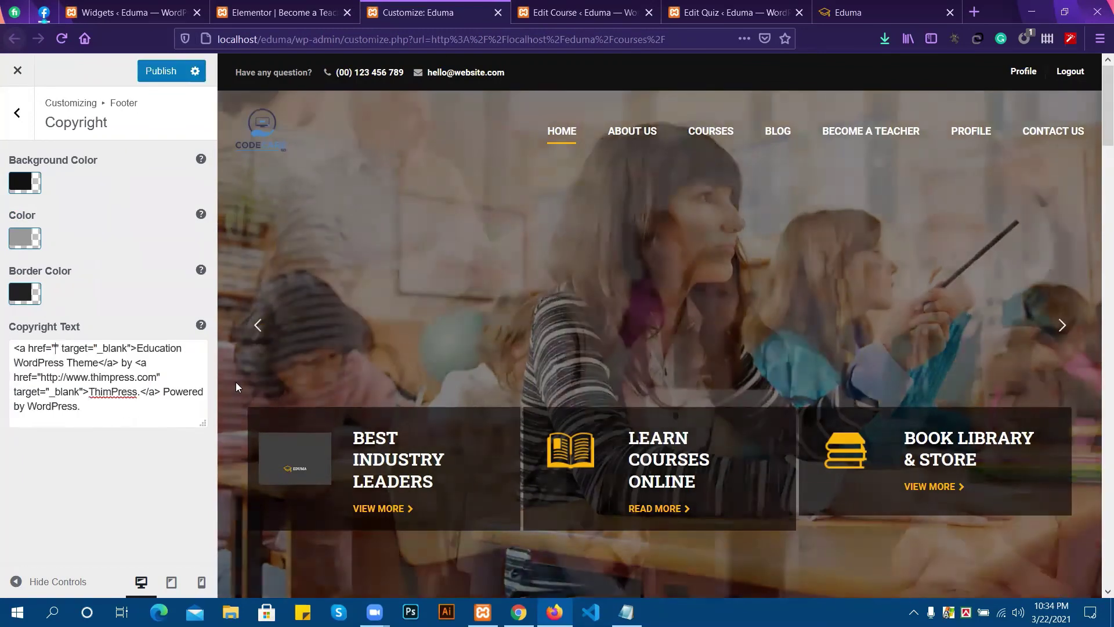
{"action": "type", "text": "Codecare"}
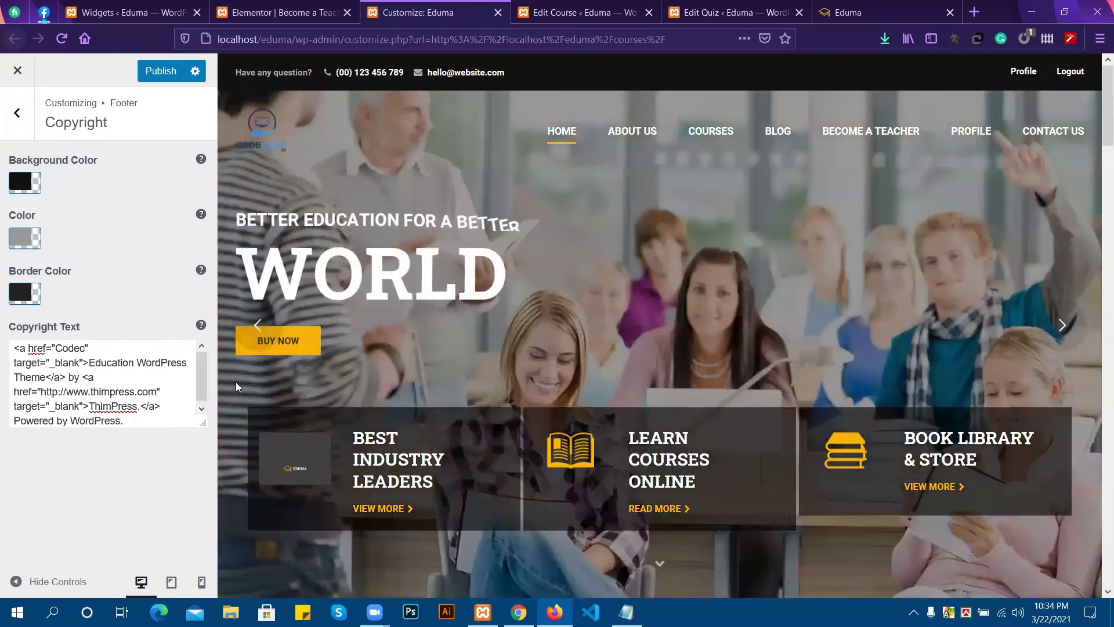
{"action": "type", "text": "bd"}
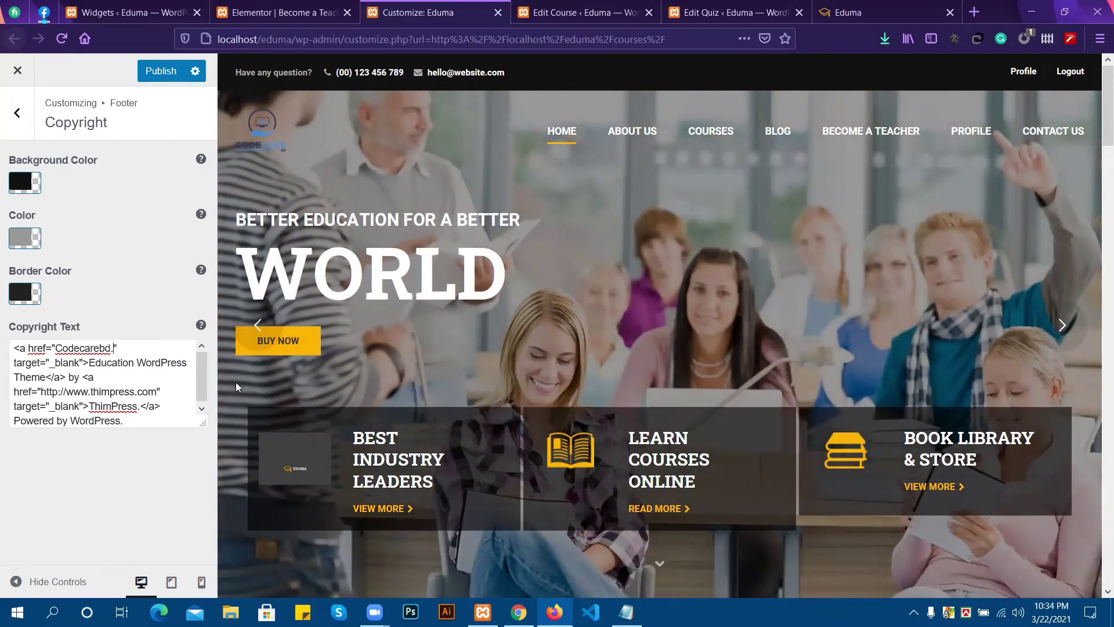
{"action": "type", "text": ".com"}
{"action": "left_click", "coordinate": [54, 348]}
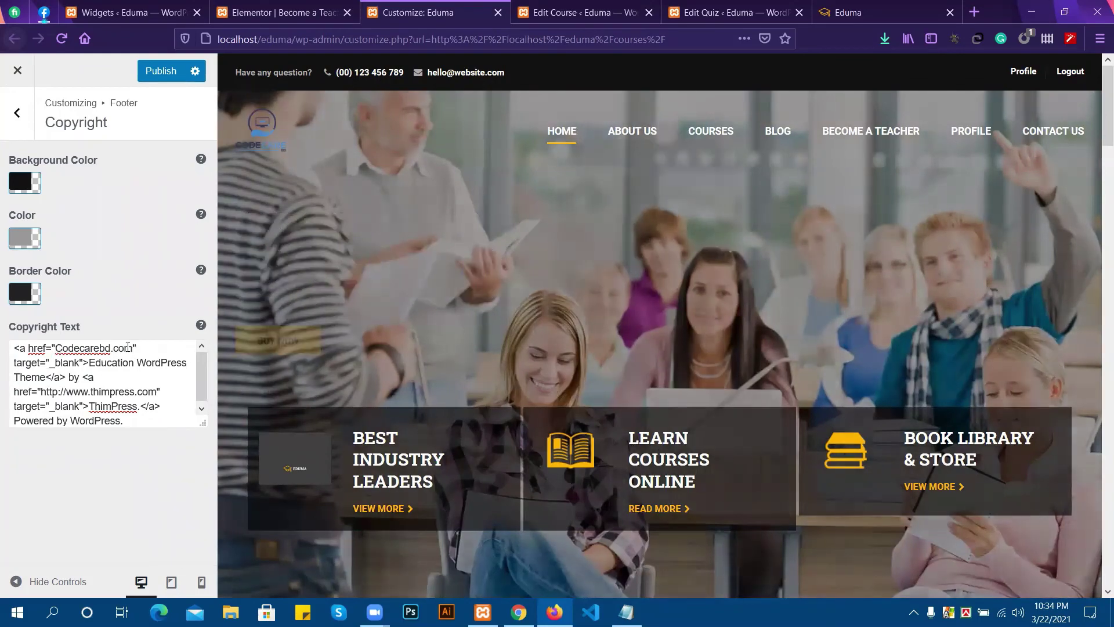
{"action": "type", "text": "www."}
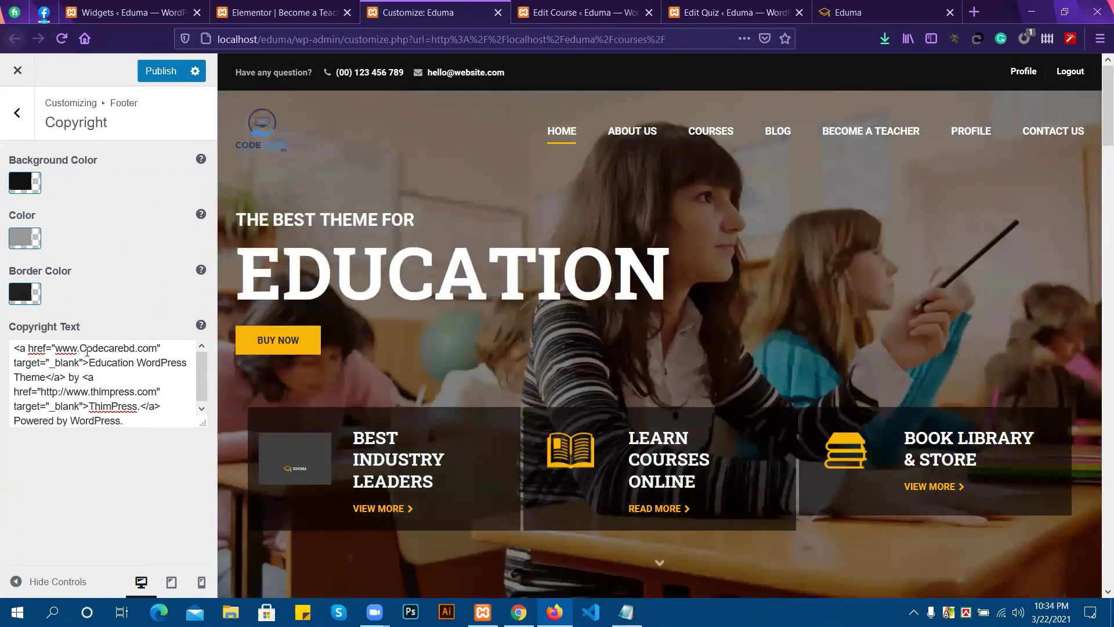
{"action": "key", "text": "Delete"}
{"action": "type", "text": "c"}
{"action": "scroll", "coordinate": [120, 358], "scroll_direction": "down", "scroll_amount": 1}
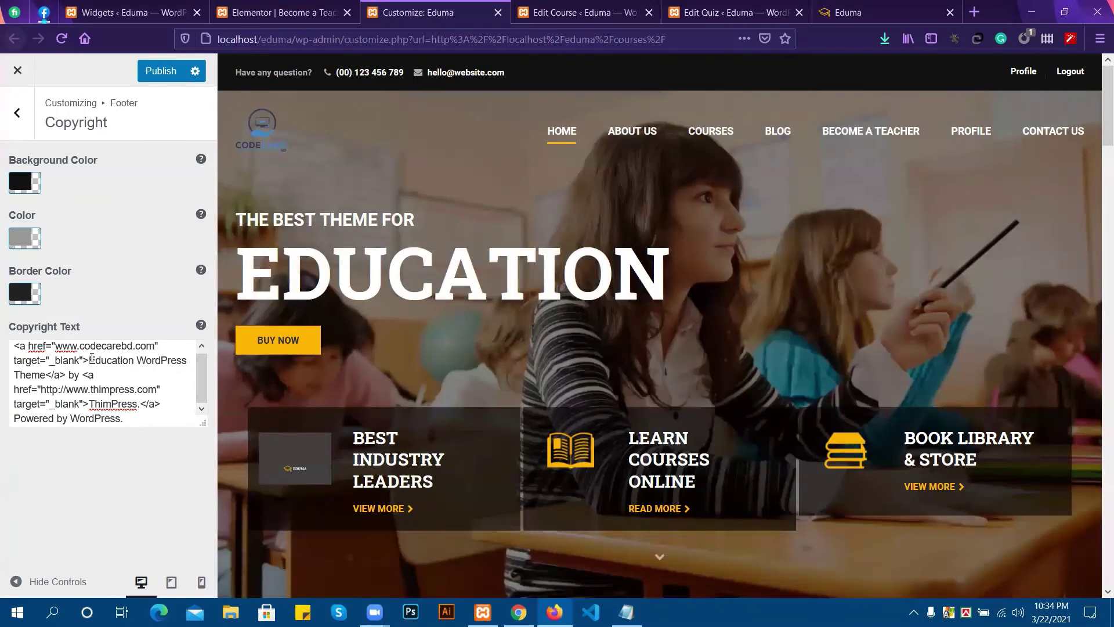
{"action": "left_click_drag", "start_coordinate": [90, 360], "coordinate": [47, 372]}
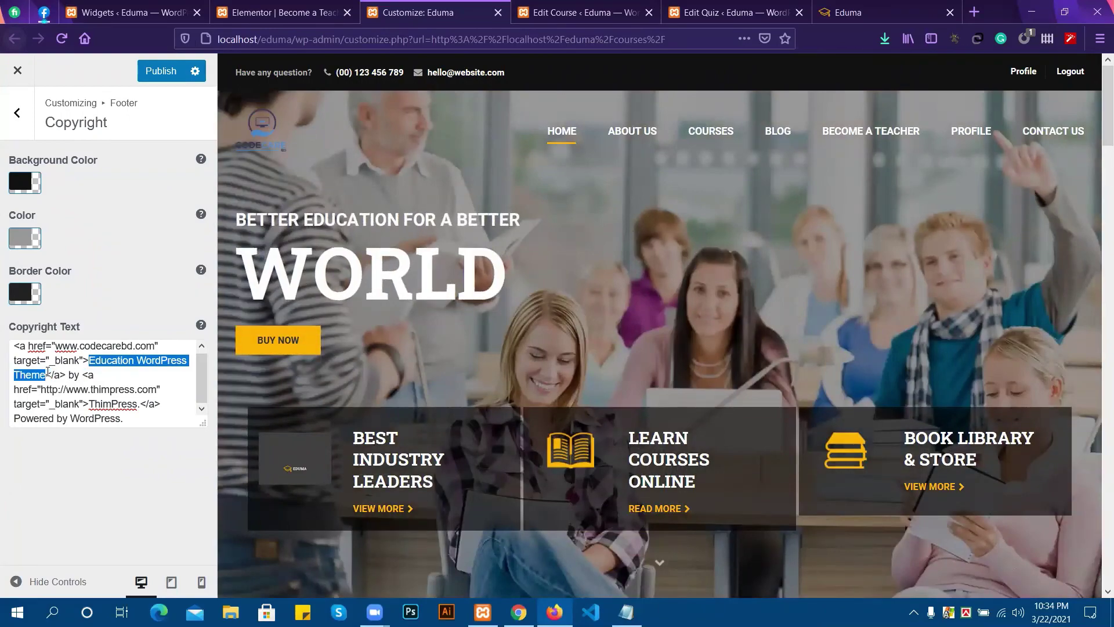
{"action": "left_click", "coordinate": [27, 398]}
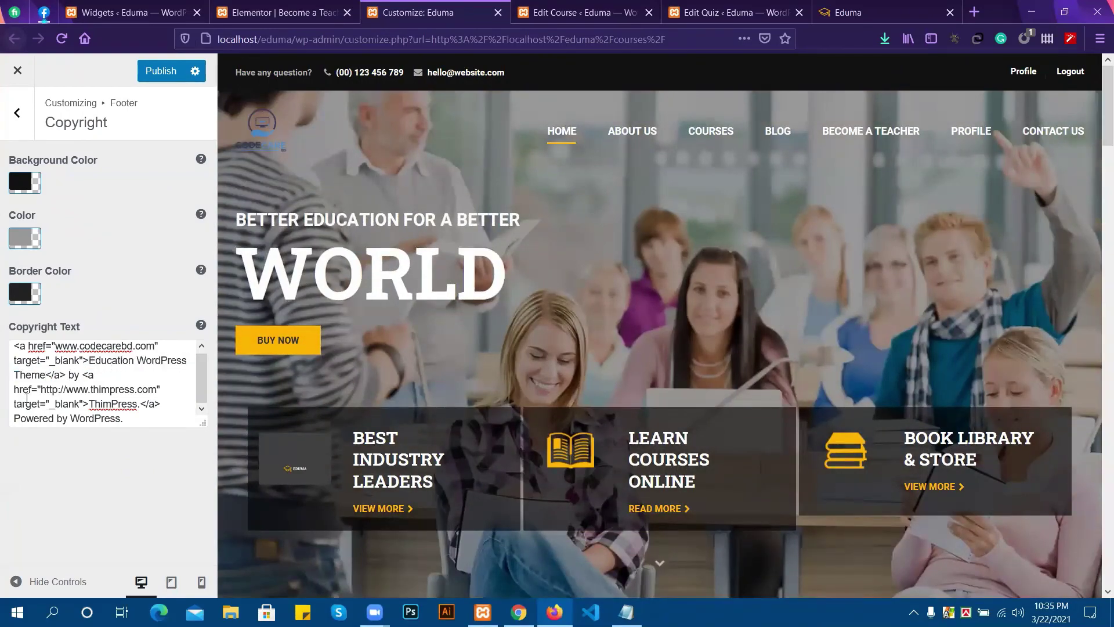
Publish the copyright changes so far and check the live site's footer.
{"action": "scroll", "coordinate": [580, 458], "scroll_direction": "down", "scroll_amount": 5}
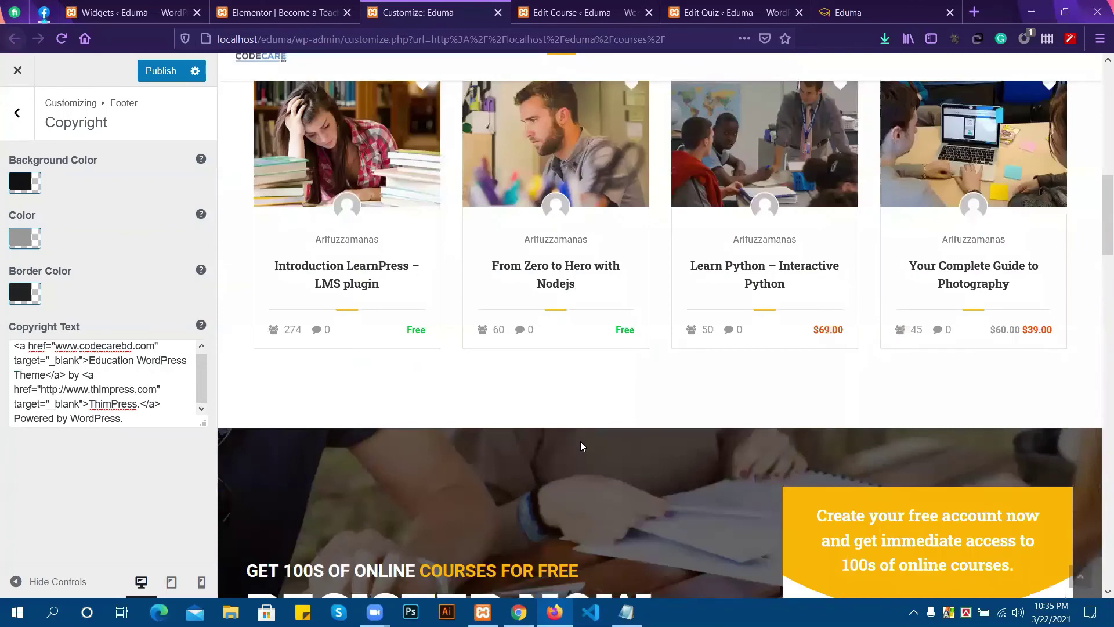
{"action": "scroll", "coordinate": [580, 445], "scroll_direction": "down", "scroll_amount": 5}
{"action": "scroll", "coordinate": [576, 444], "scroll_direction": "down", "scroll_amount": 5}
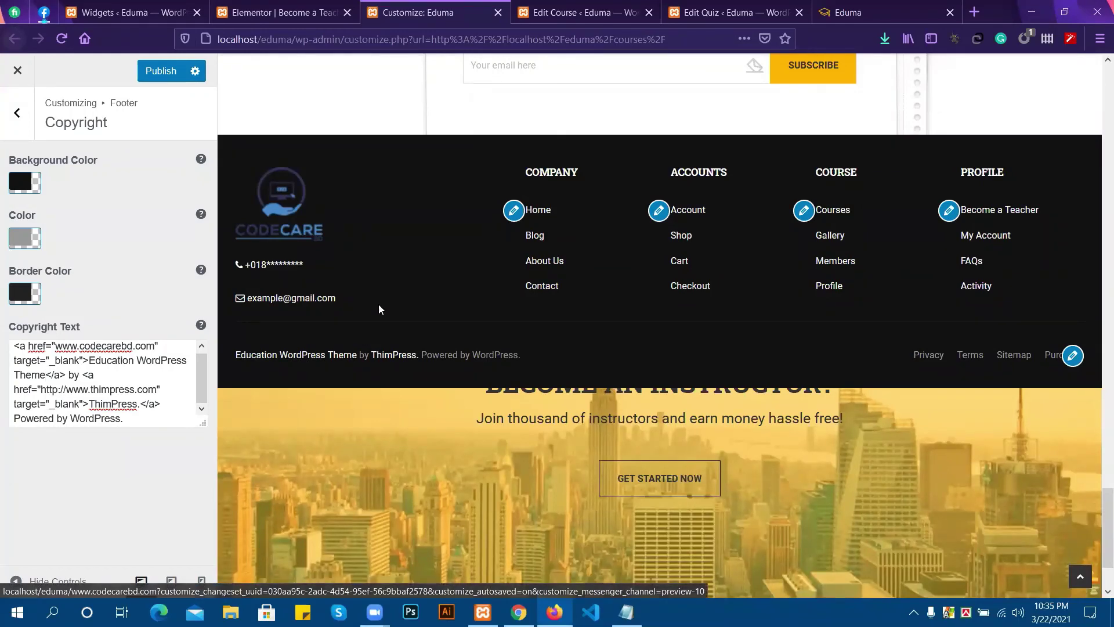
{"action": "left_click", "coordinate": [173, 67]}
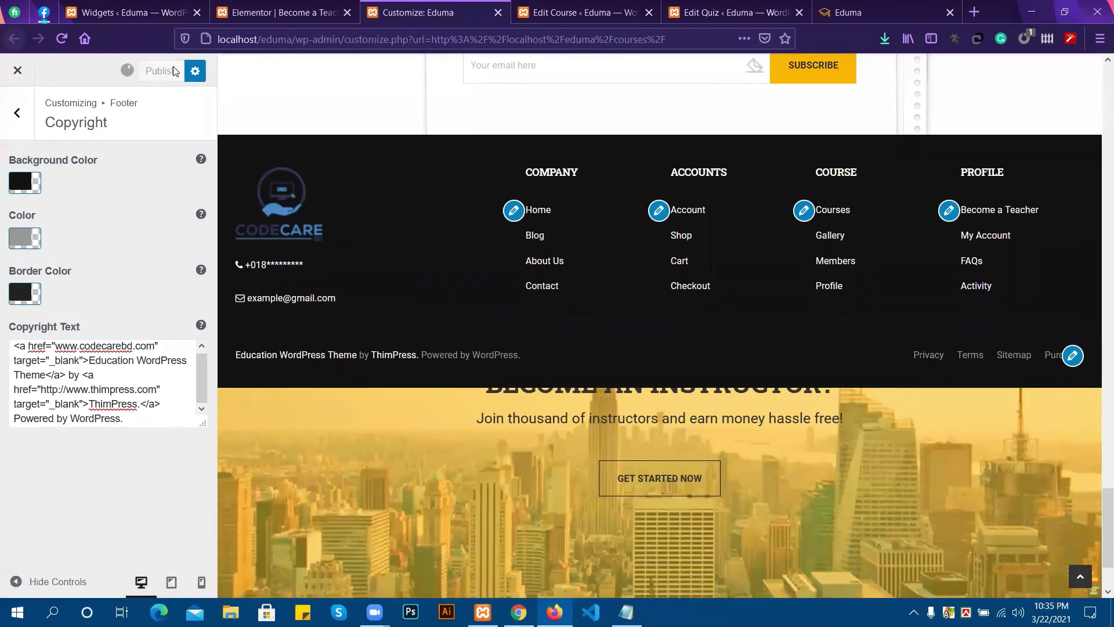
{"action": "left_click", "coordinate": [841, 10]}
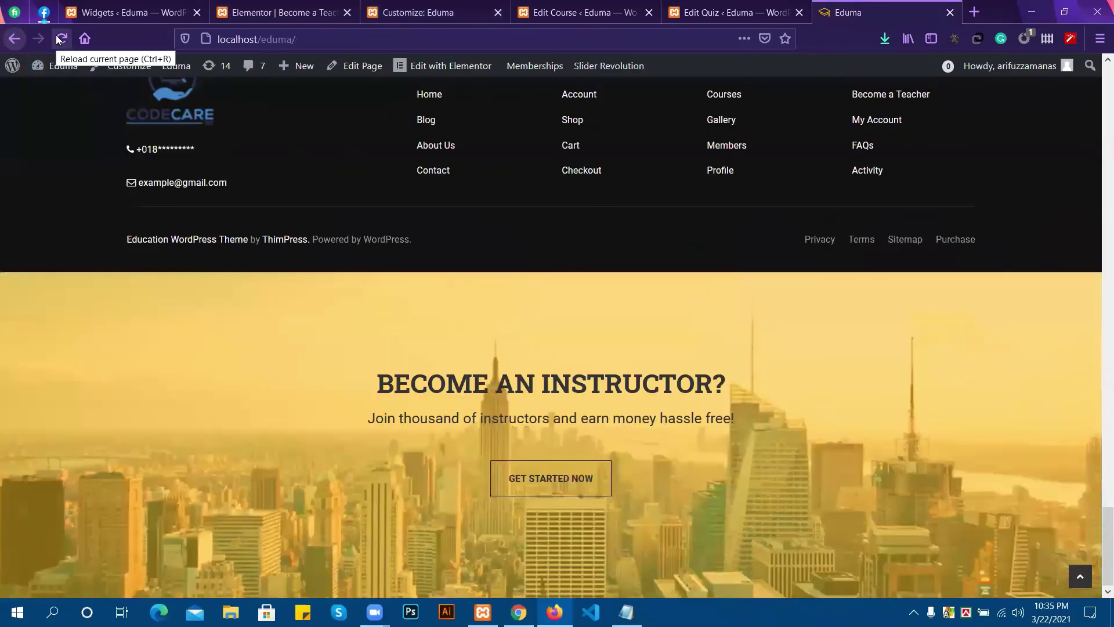
{"action": "left_click", "coordinate": [270, 17]}
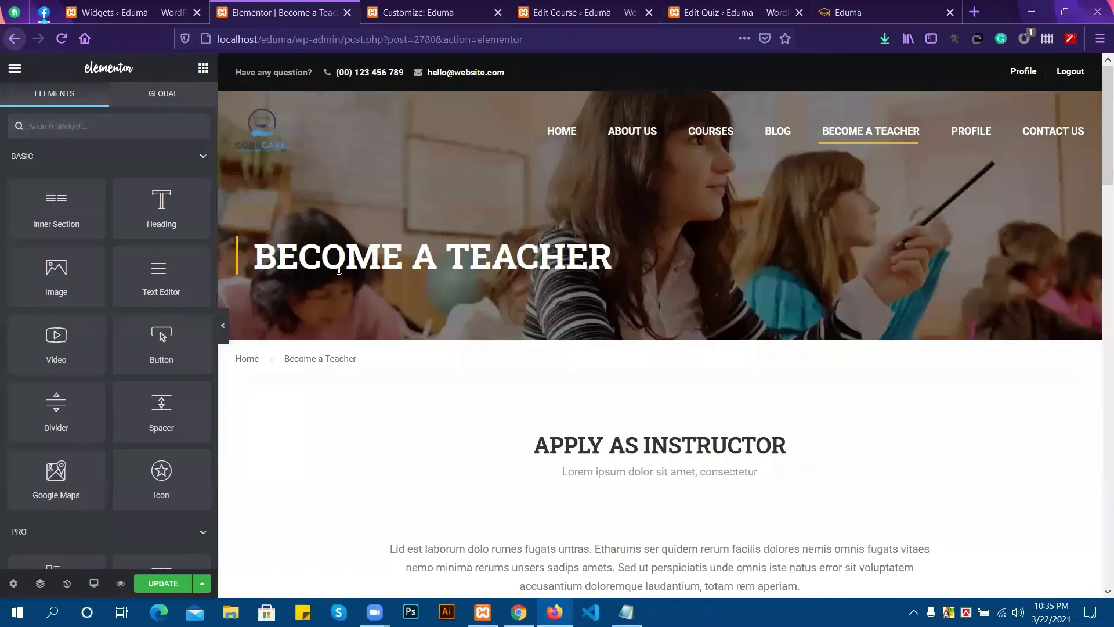
{"action": "left_click", "coordinate": [420, 4]}
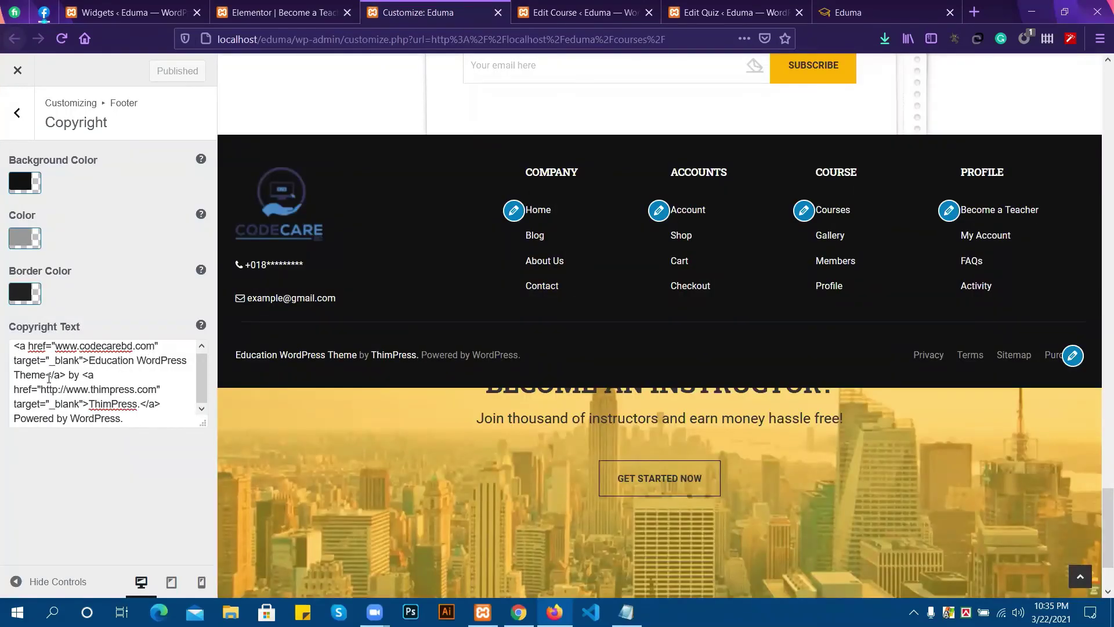
Shorten the theme name to 'Education Theme' and replace ThimPress with CodeCareBD.
{"action": "left_click_drag", "start_coordinate": [139, 358], "coordinate": [187, 359]}
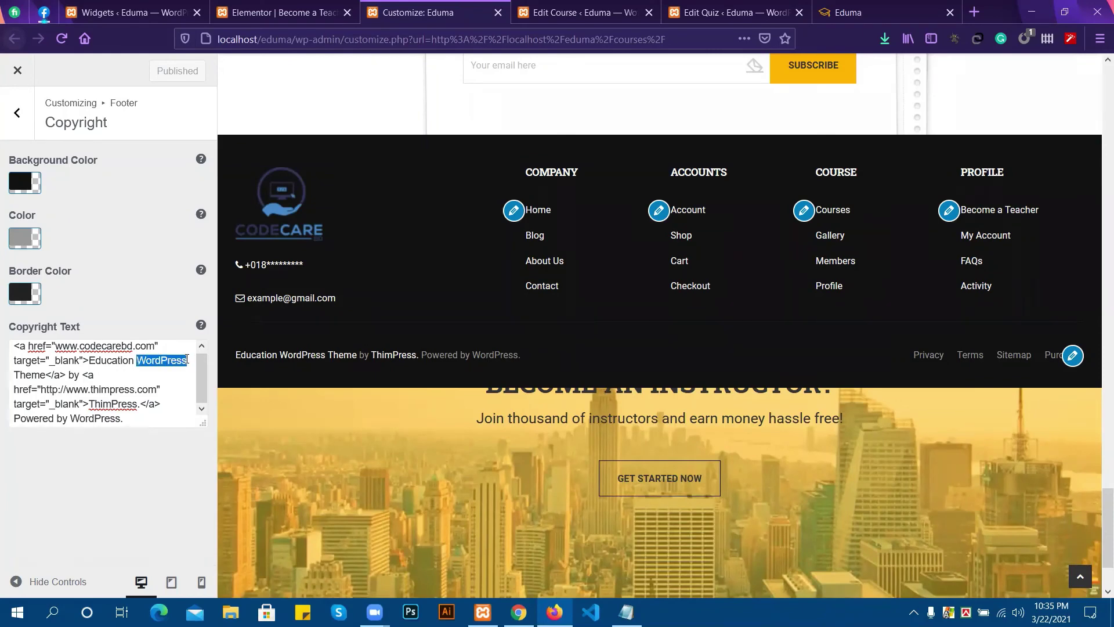
{"action": "key", "text": "BackSpace"}
{"action": "key", "text": "BackSpace"}
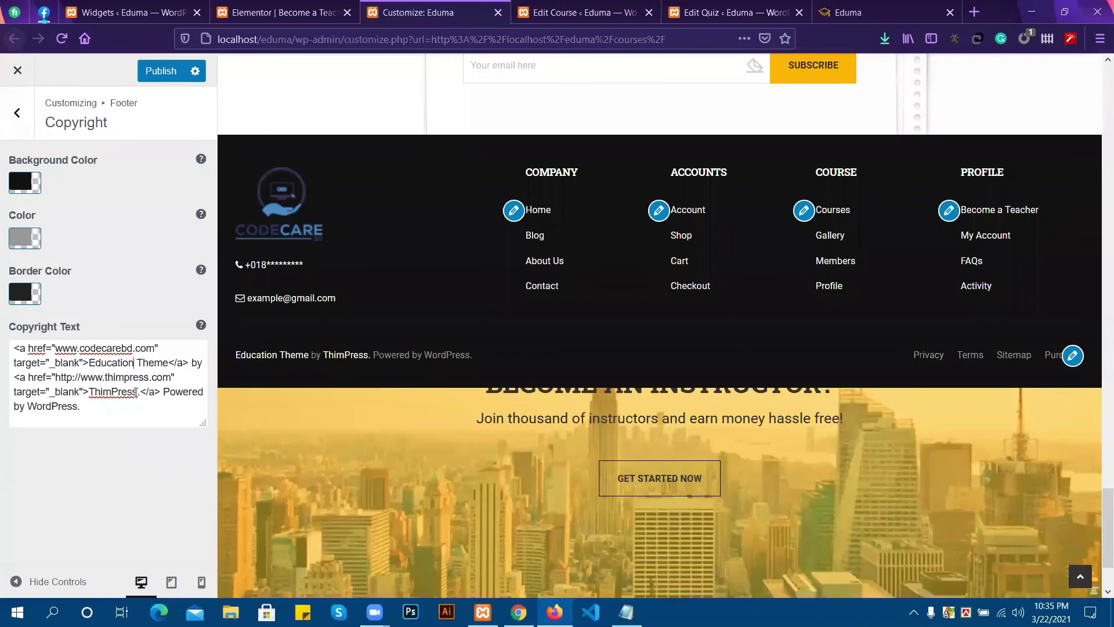
{"action": "left_click_drag", "start_coordinate": [137, 392], "coordinate": [91, 391]}
{"action": "key", "text": "BackSpace"}
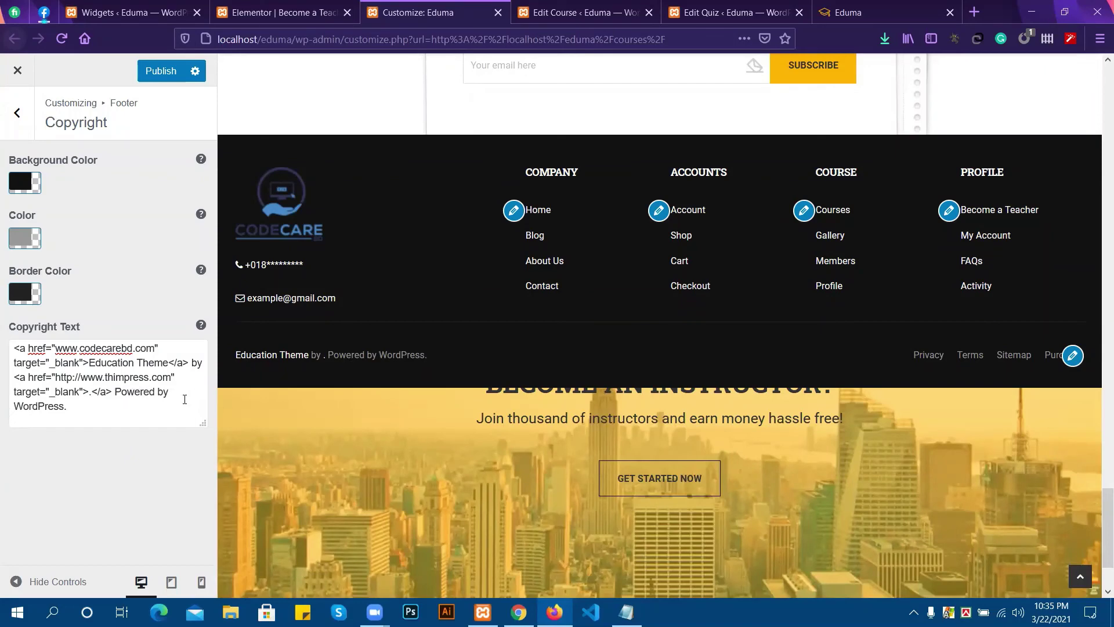
{"action": "type", "text": "Codec"}
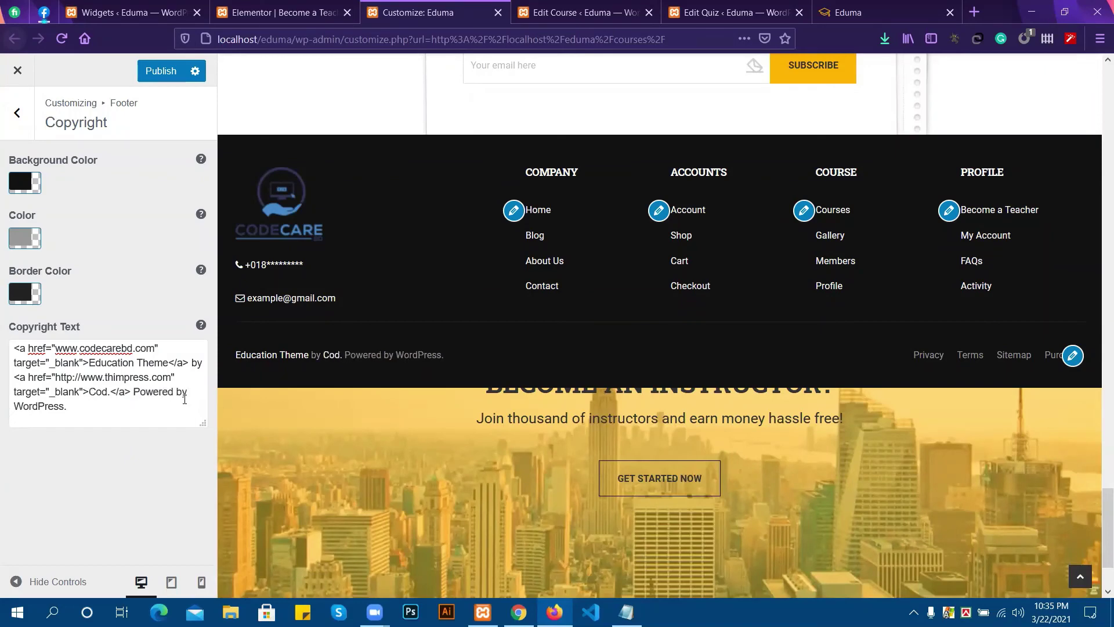
{"action": "type", "text": "are"}
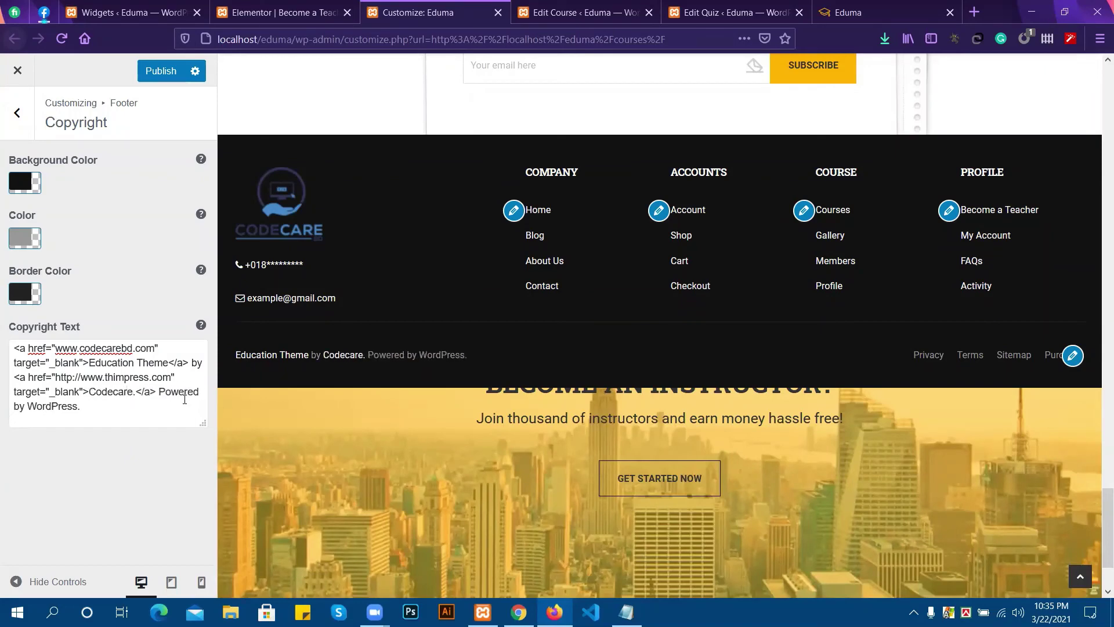
{"action": "left_click", "coordinate": [121, 393]}
{"action": "key", "text": "BackSpace"}
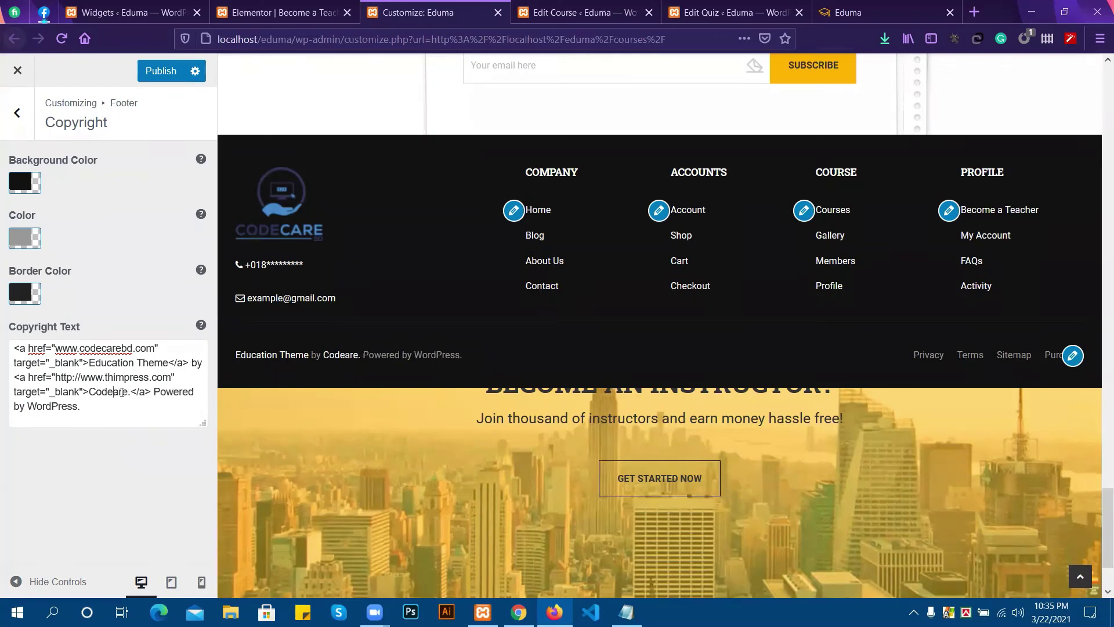
{"action": "type", "text": "C"}
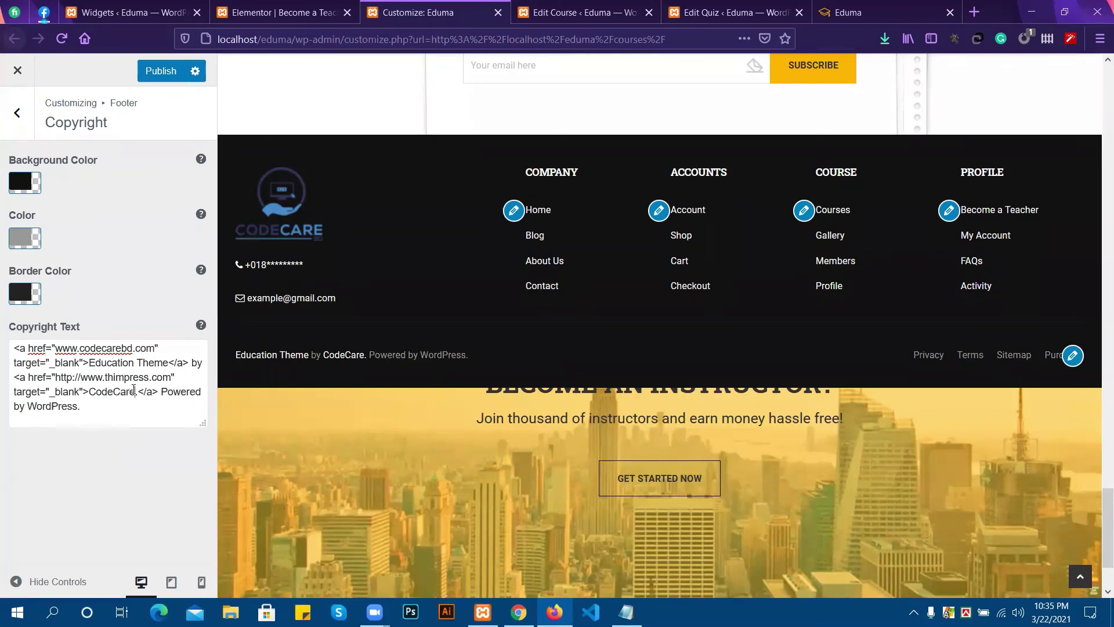
{"action": "left_click", "coordinate": [136, 392]}
{"action": "type", "text": "BD."}
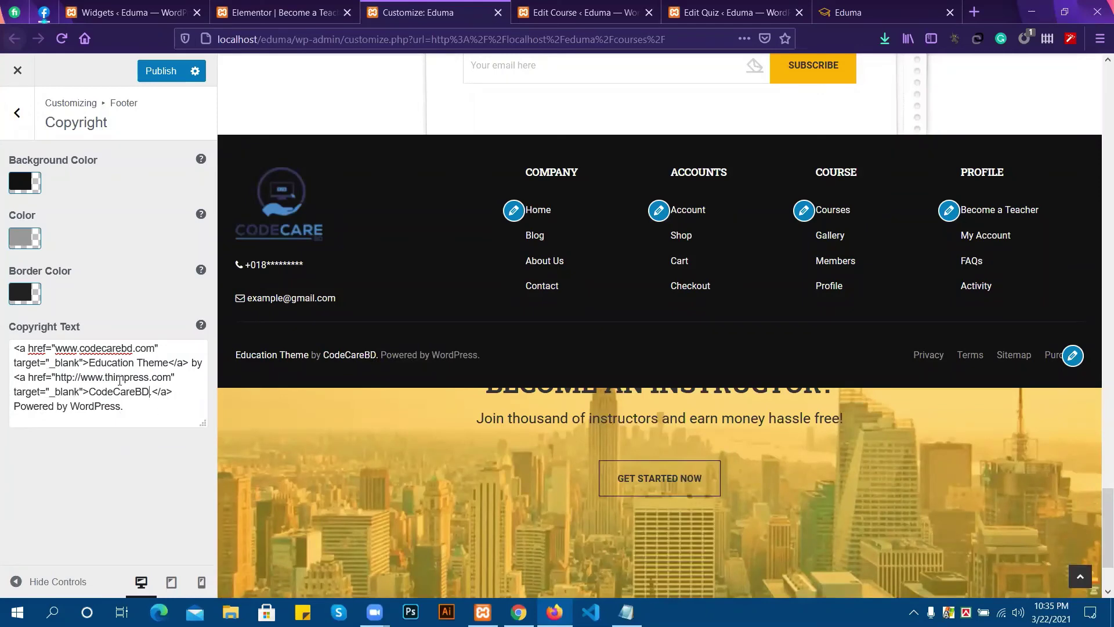
{"action": "left_click_drag", "start_coordinate": [121, 405], "coordinate": [72, 407]}
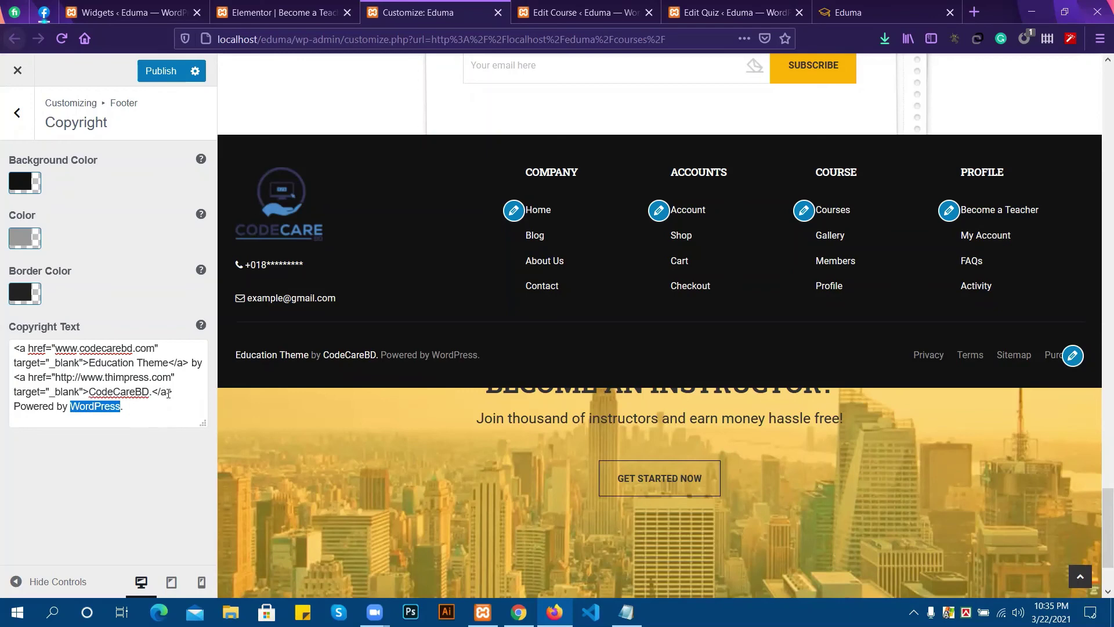
{"action": "left_click", "coordinate": [112, 390]}
{"action": "left_click_drag", "start_coordinate": [155, 348], "coordinate": [55, 348]}
{"action": "key", "text": "ctrl+c"}
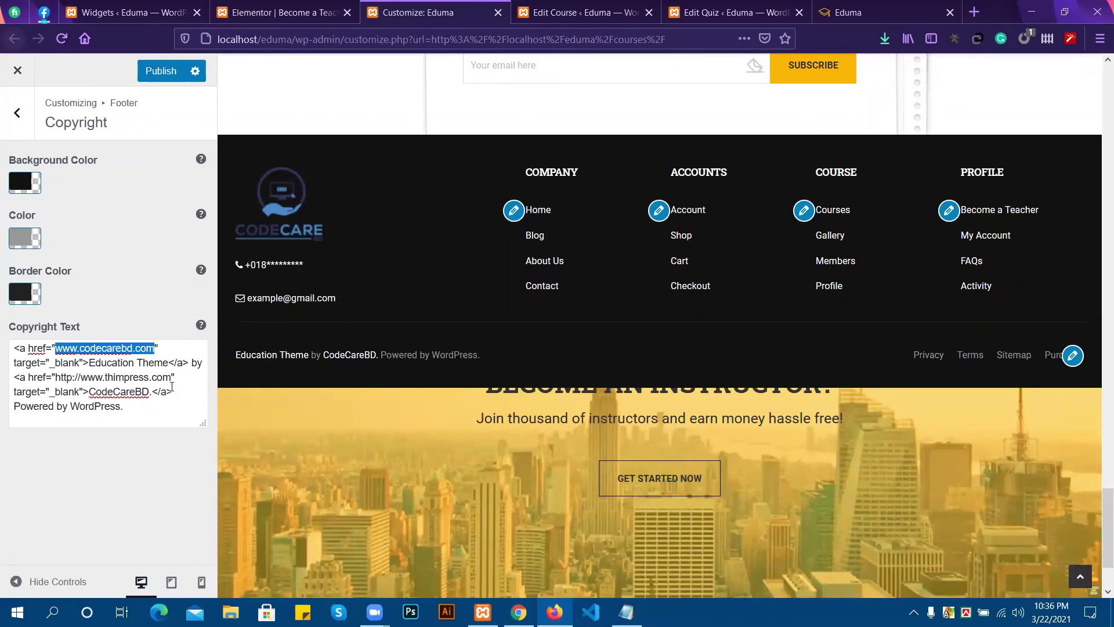
{"action": "left_click_drag", "start_coordinate": [171, 377], "coordinate": [53, 377]}
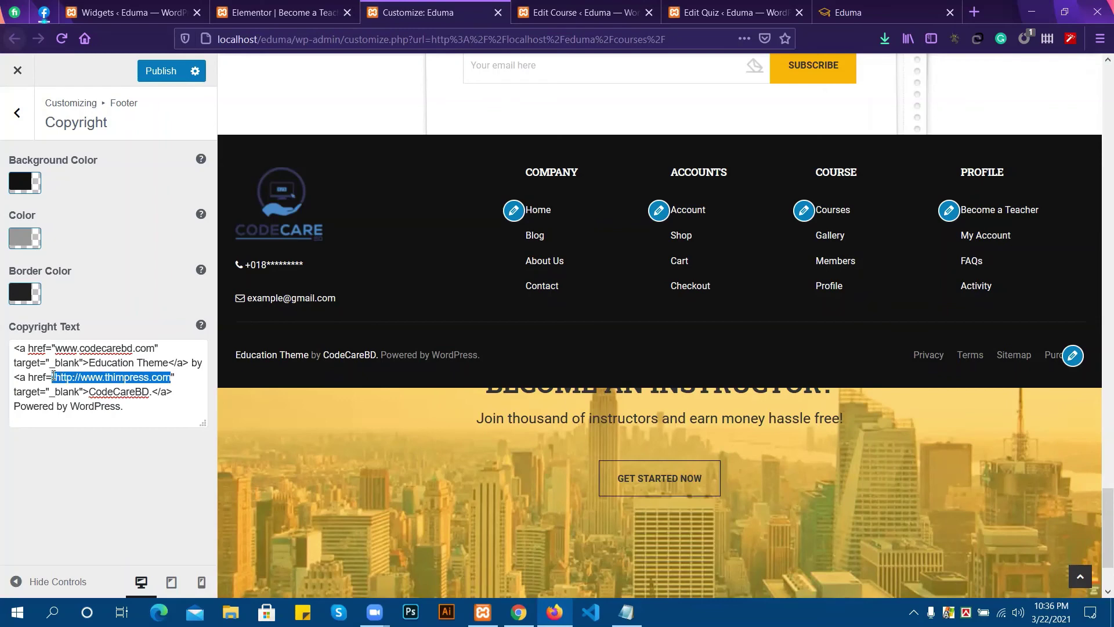
{"action": "key", "text": "ctrl+v"}
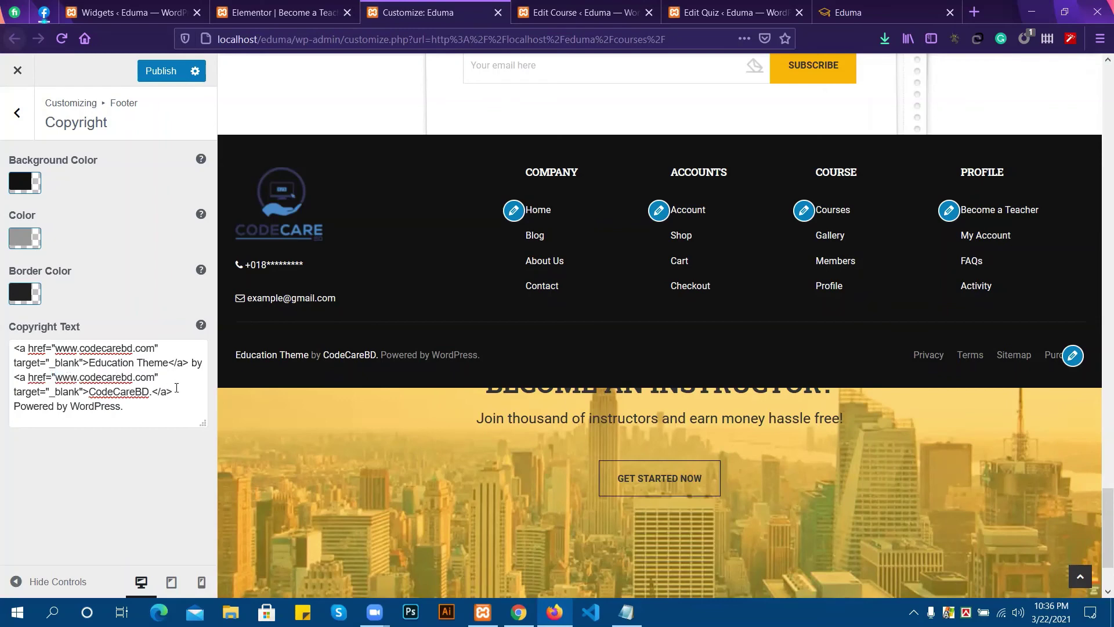
Publish the copyright text, close the Customizer, and reload the home page to see the new footer.
{"action": "left_click", "coordinate": [166, 71]}
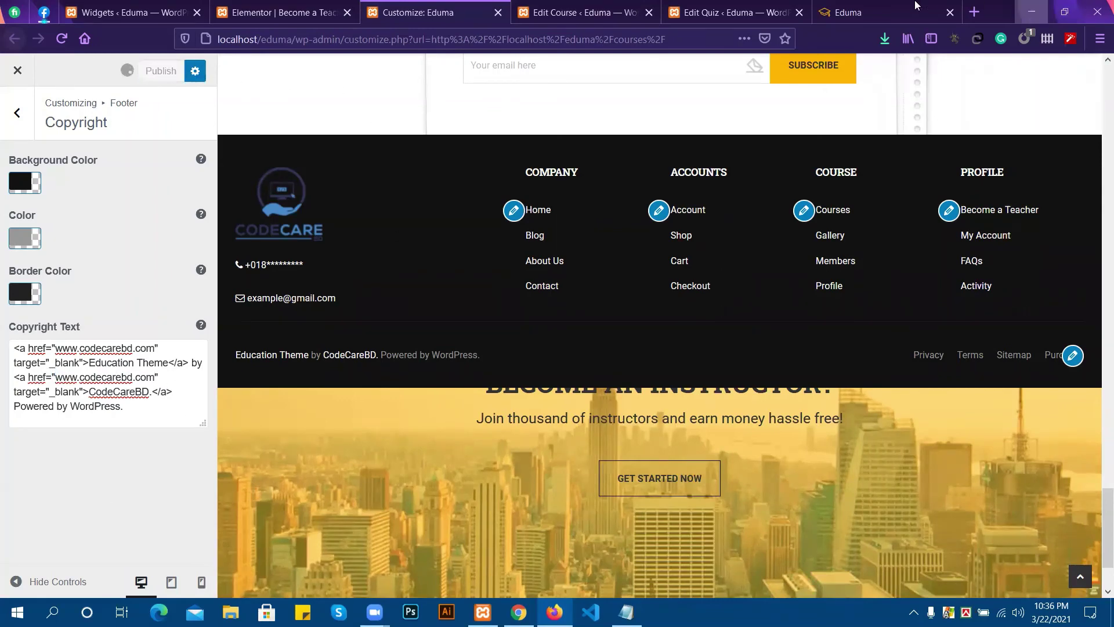
{"action": "left_click", "coordinate": [915, 7]}
{"action": "left_click", "coordinate": [61, 40]}
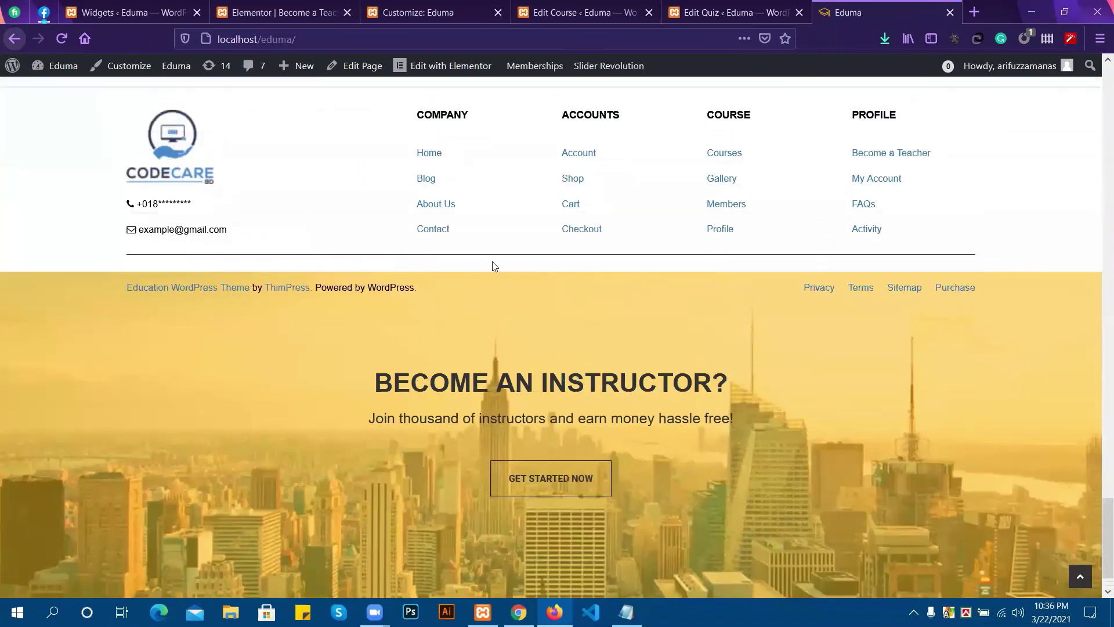
{"action": "left_click", "coordinate": [126, 13]}
{"action": "left_click", "coordinate": [240, 8]}
{"action": "left_click", "coordinate": [444, 7]}
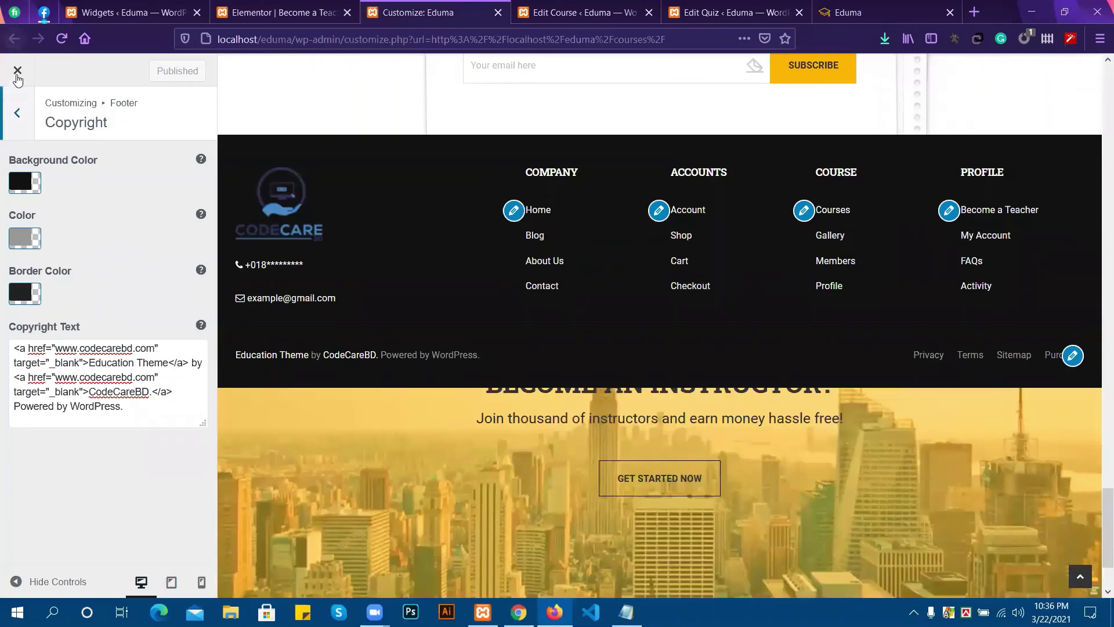
{"action": "left_click", "coordinate": [21, 112]}
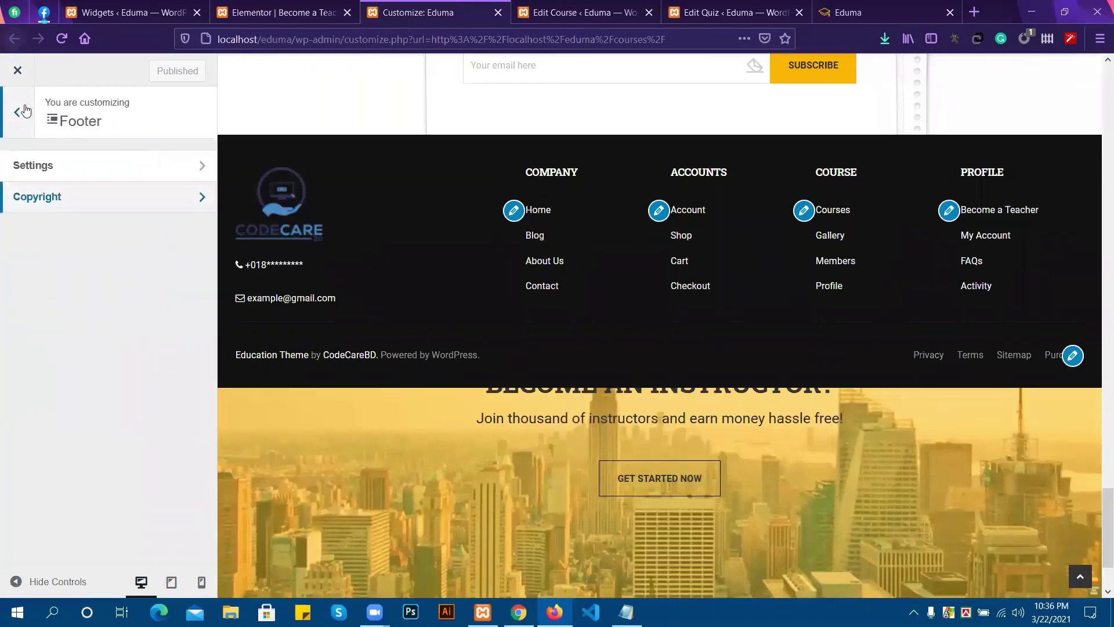
{"action": "left_click", "coordinate": [13, 72]}
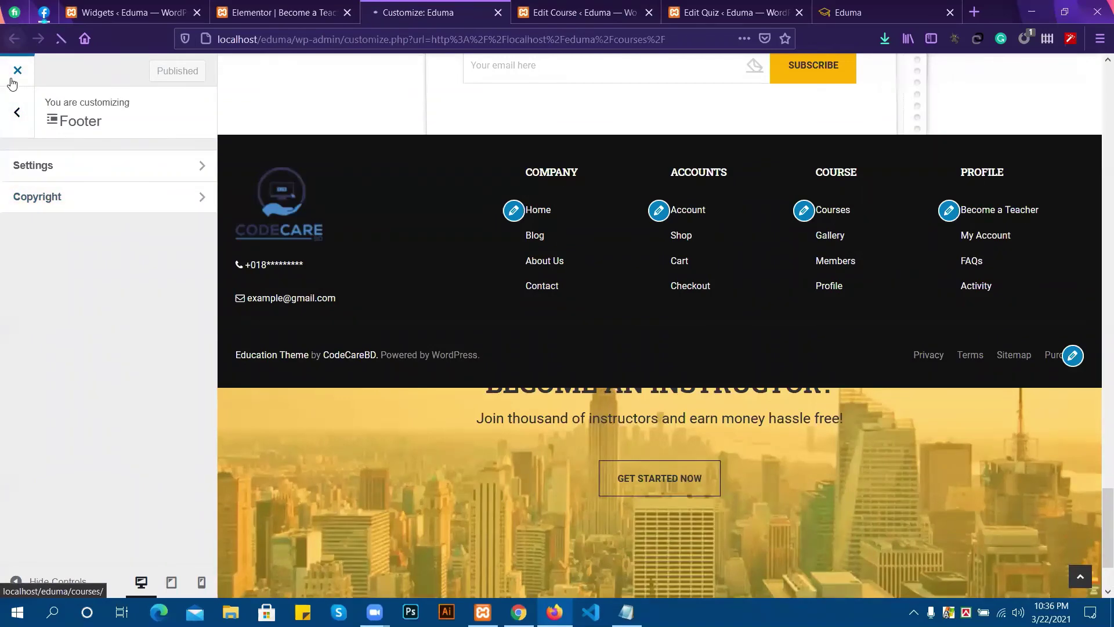
{"action": "left_click", "coordinate": [857, 8]}
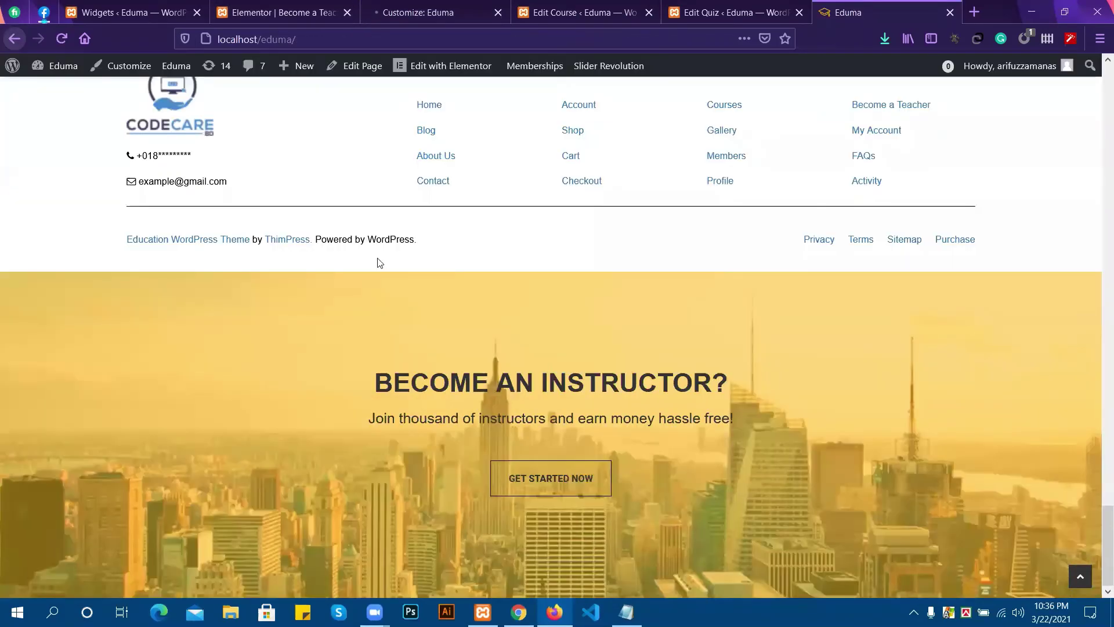
{"action": "left_click", "coordinate": [61, 40]}
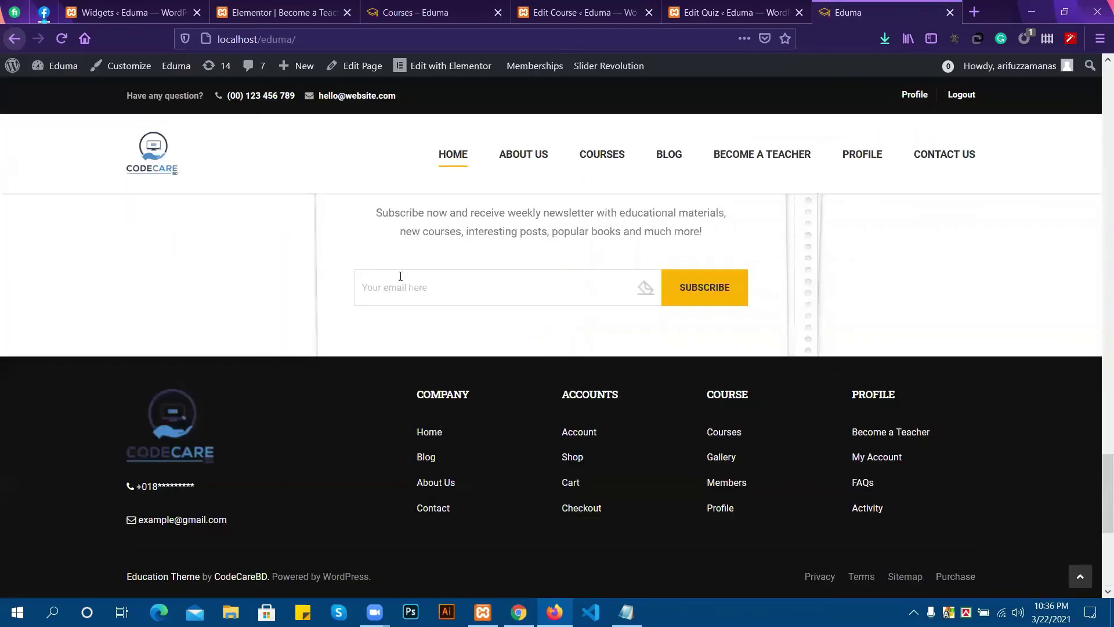
Follow the footer's Education Theme credit link into a new tab.
{"action": "scroll", "coordinate": [401, 277], "scroll_direction": "down", "scroll_amount": 5}
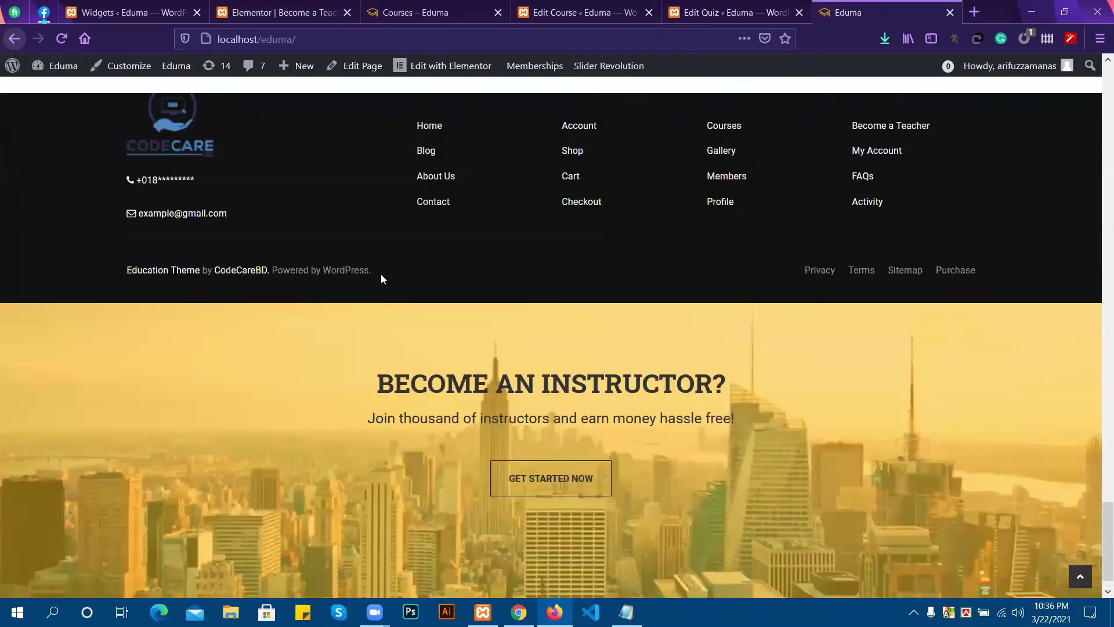
{"action": "left_click", "coordinate": [155, 274]}
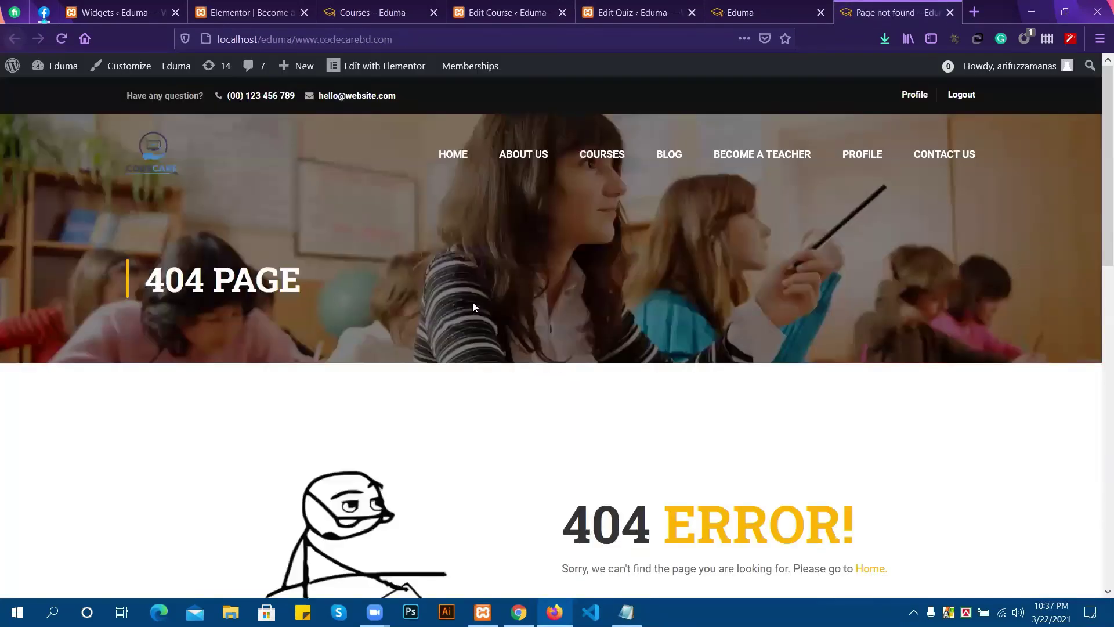
{"action": "scroll", "coordinate": [553, 269], "scroll_direction": "down", "scroll_amount": 5}
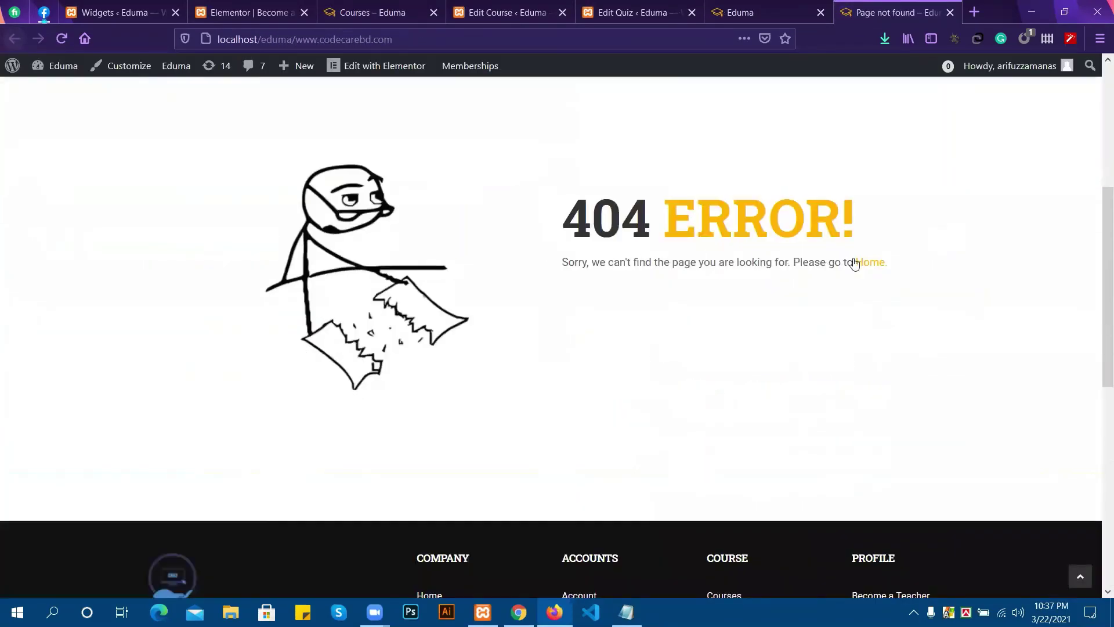
{"action": "scroll", "coordinate": [529, 248], "scroll_direction": "up", "scroll_amount": 5}
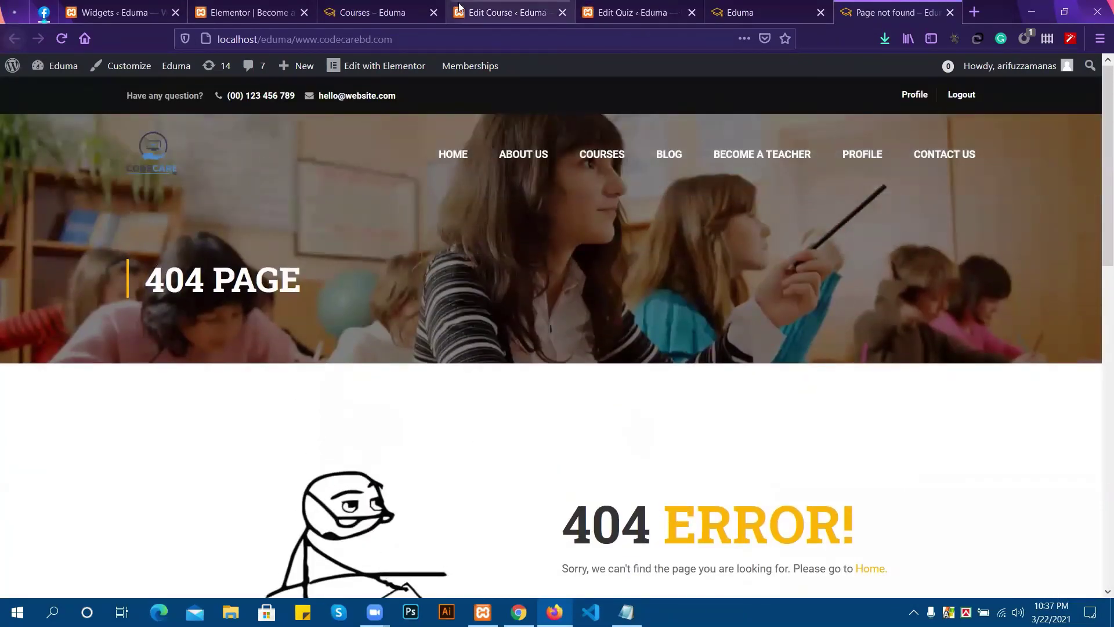
Look through the open tabs: All Courses, Widgets, Become a Teacher editor, Edit Course and Edit Quiz.
{"action": "left_click", "coordinate": [366, 14]}
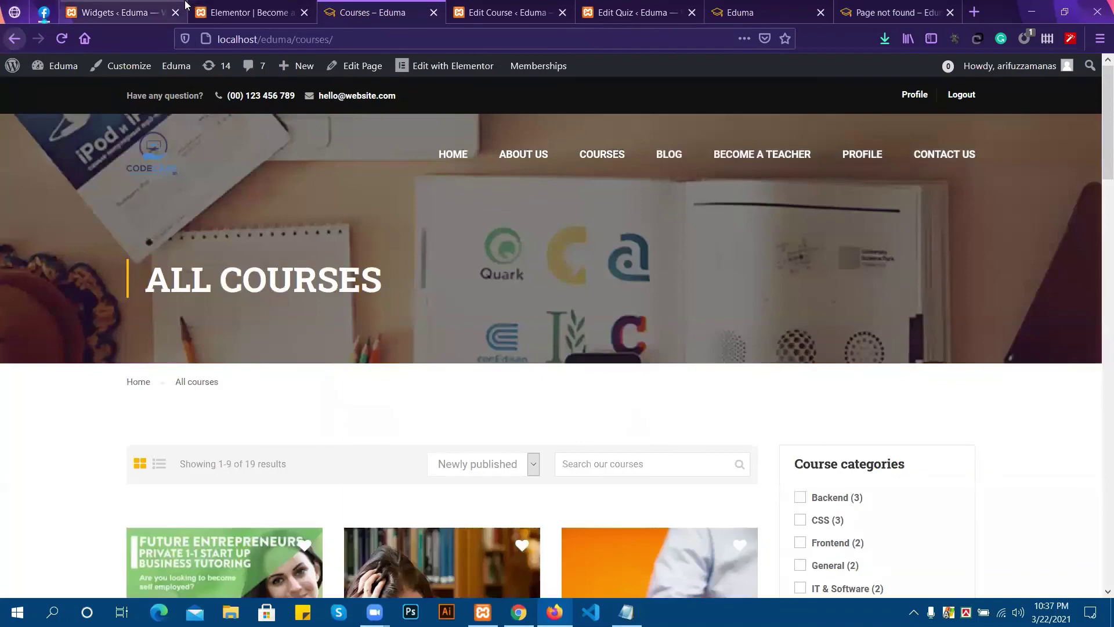
{"action": "left_click", "coordinate": [116, 13]}
{"action": "left_click", "coordinate": [259, 16]}
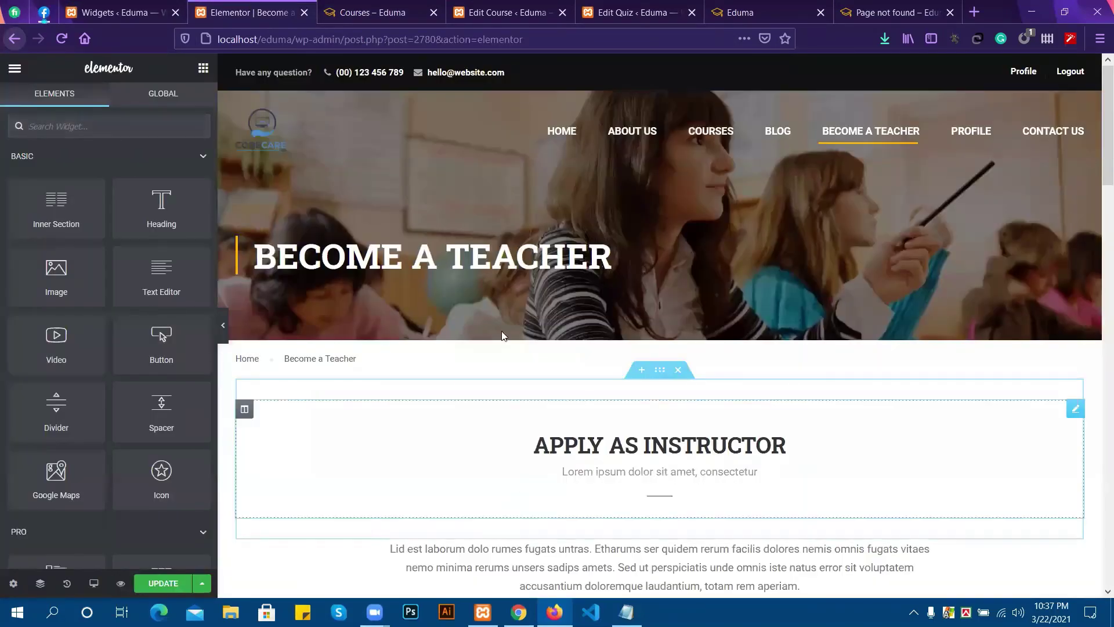
{"action": "left_click", "coordinate": [487, 13]}
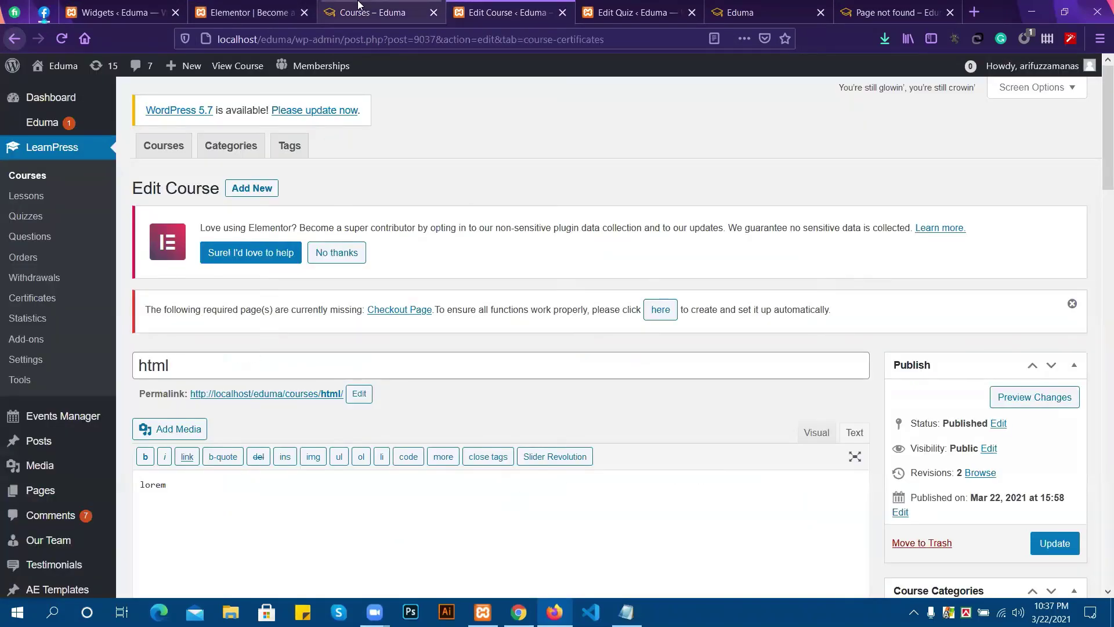
{"action": "left_click", "coordinate": [357, 12]}
{"action": "left_click", "coordinate": [654, 12]}
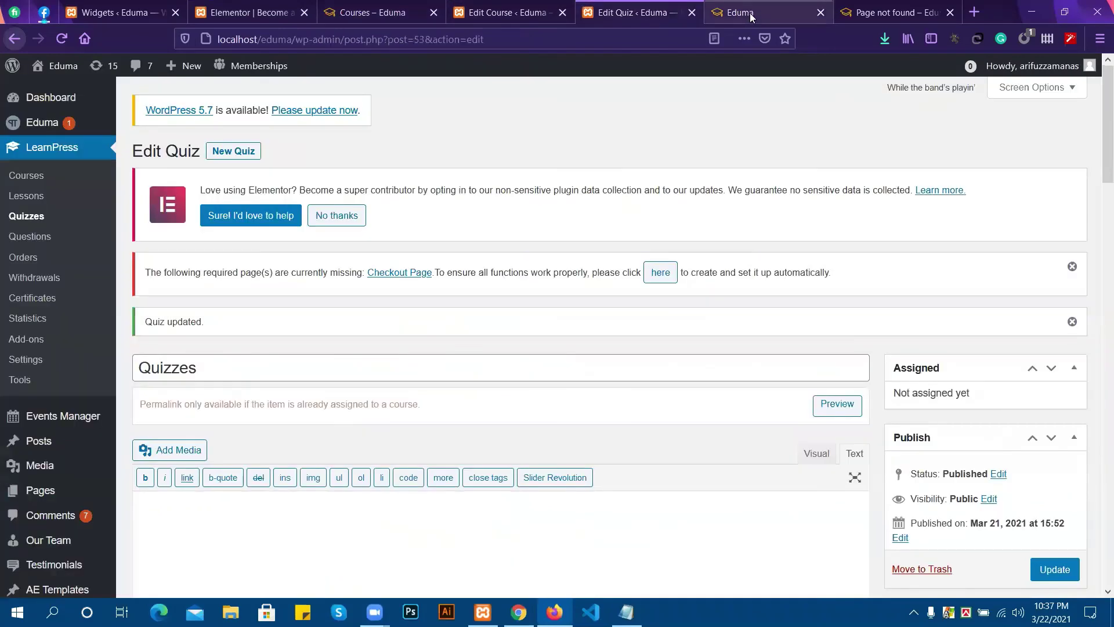
{"action": "left_click", "coordinate": [749, 13]}
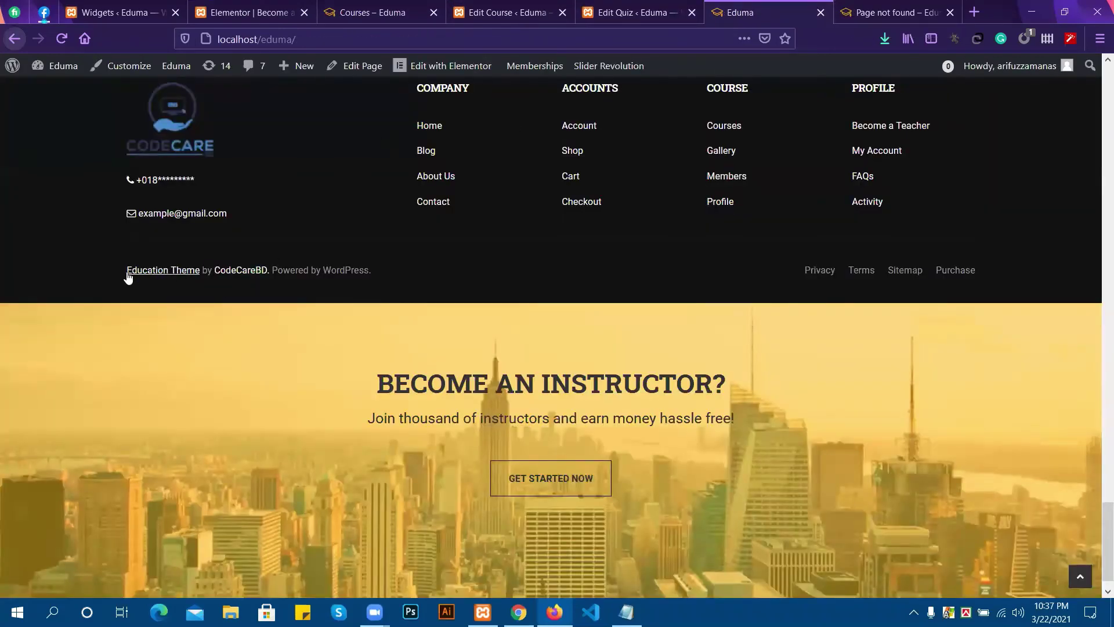
{"action": "left_click", "coordinate": [249, 12]}
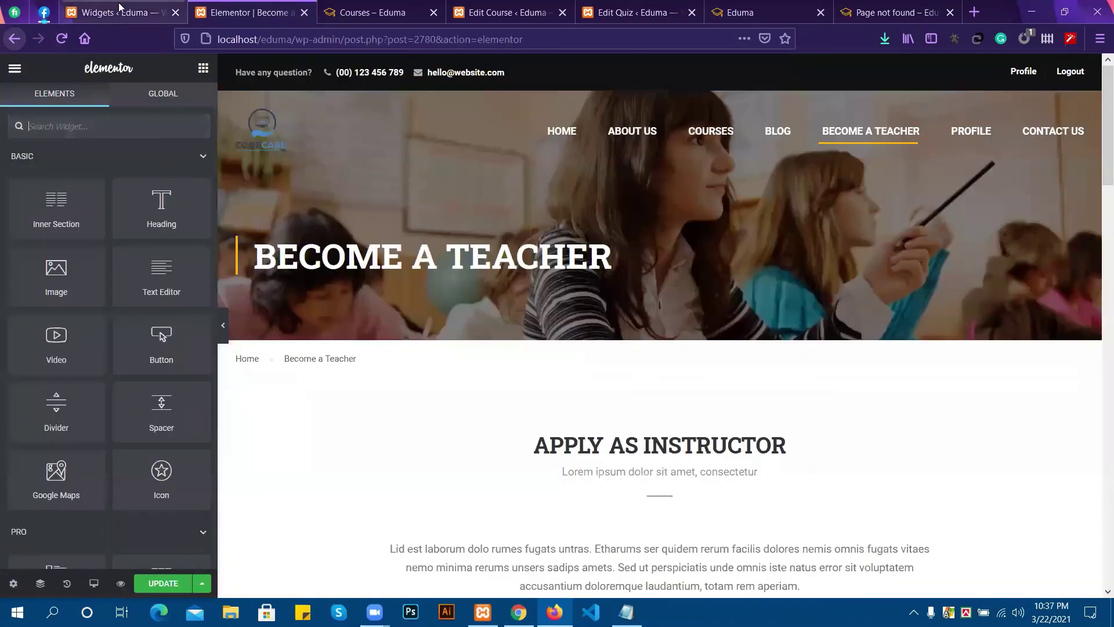
{"action": "left_click", "coordinate": [119, 12]}
{"action": "left_click", "coordinate": [355, 12]}
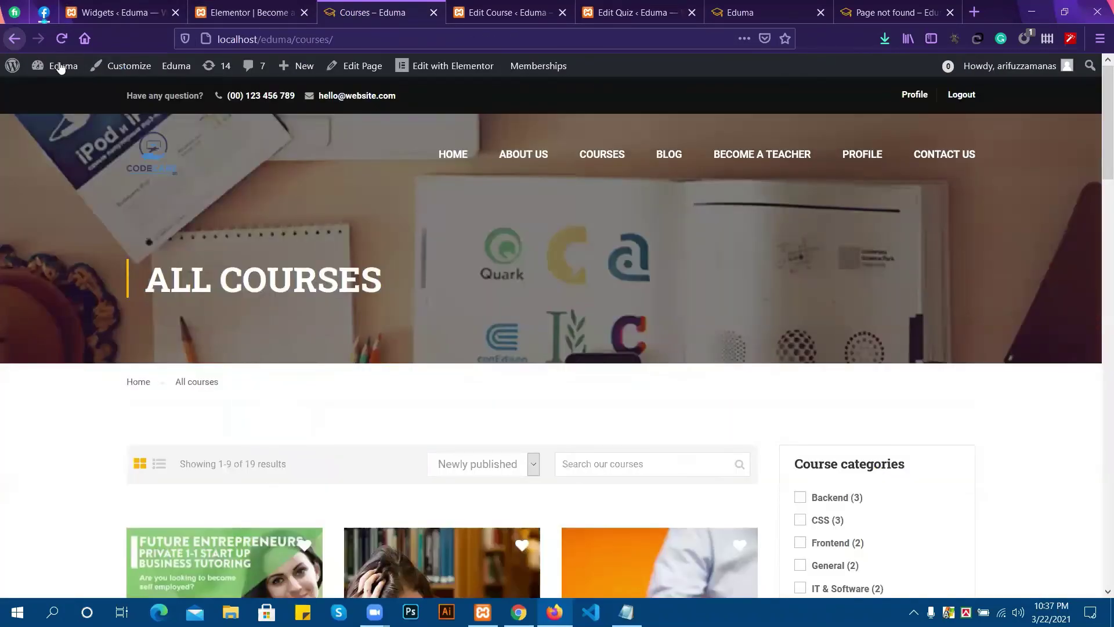
{"action": "left_click", "coordinate": [20, 41]}
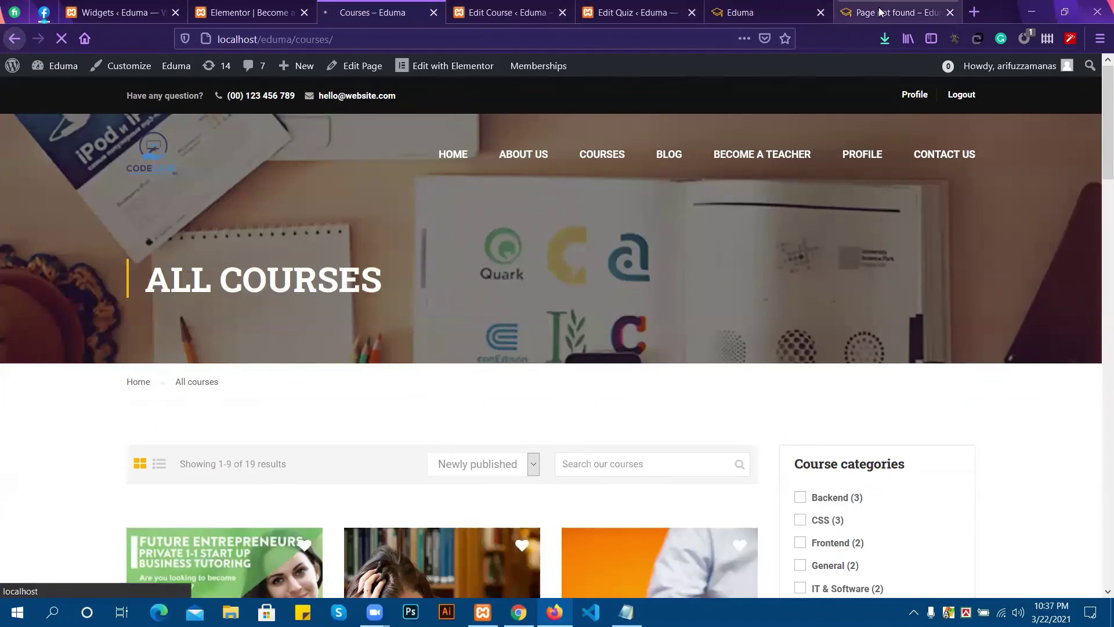
{"action": "left_click", "coordinate": [847, 14]}
{"action": "scroll", "coordinate": [528, 421], "scroll_direction": "down", "scroll_amount": 1}
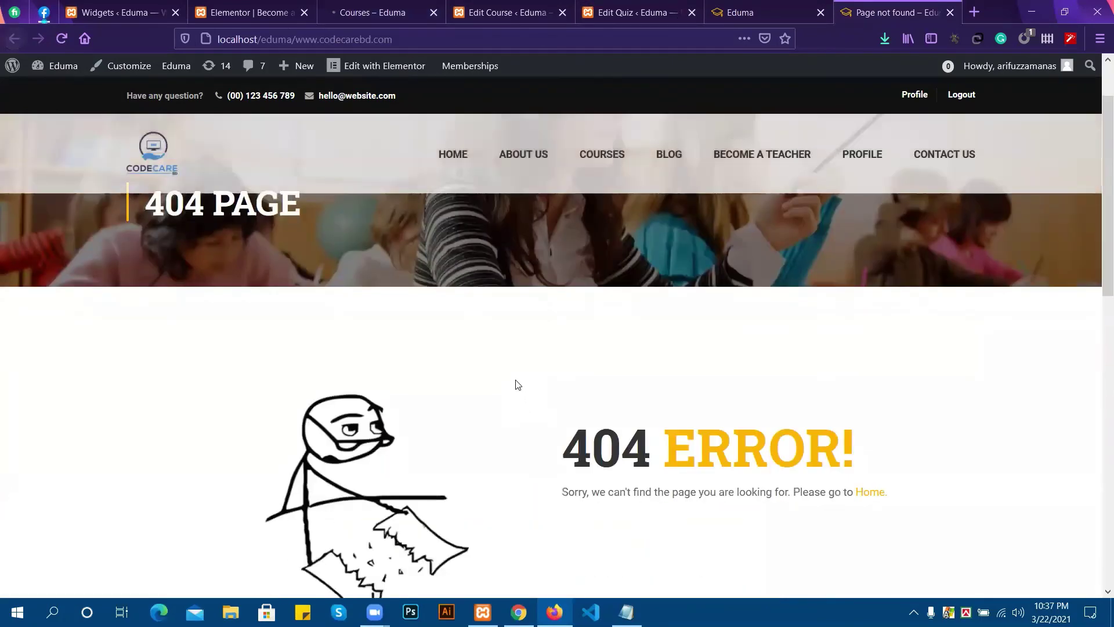
{"action": "scroll", "coordinate": [518, 388], "scroll_direction": "down", "scroll_amount": 5}
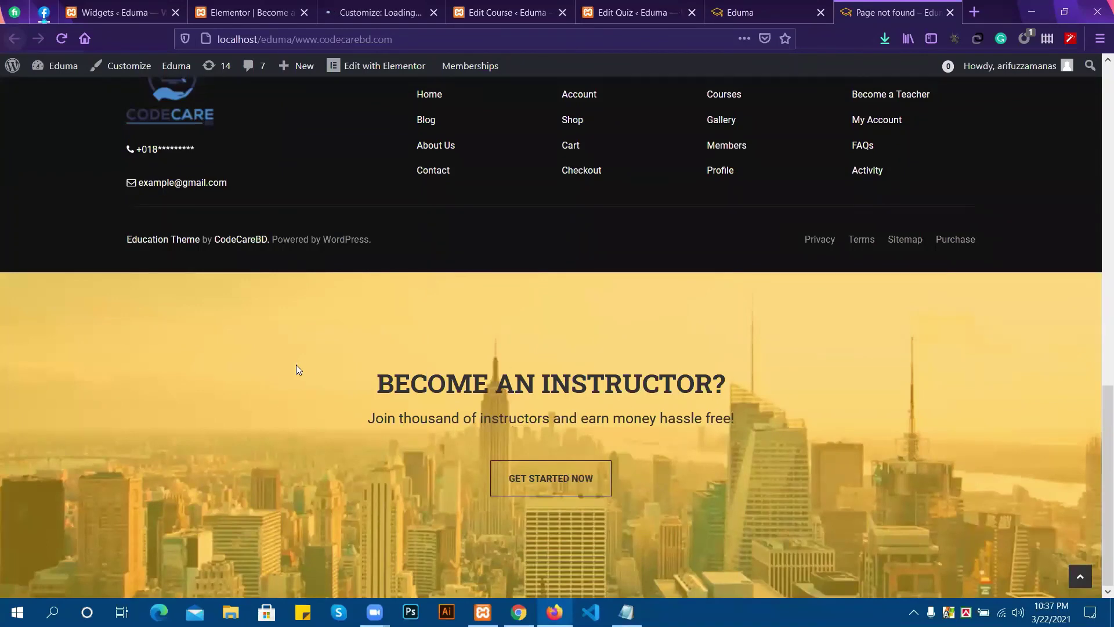
{"action": "scroll", "coordinate": [299, 398], "scroll_direction": "up", "scroll_amount": 5}
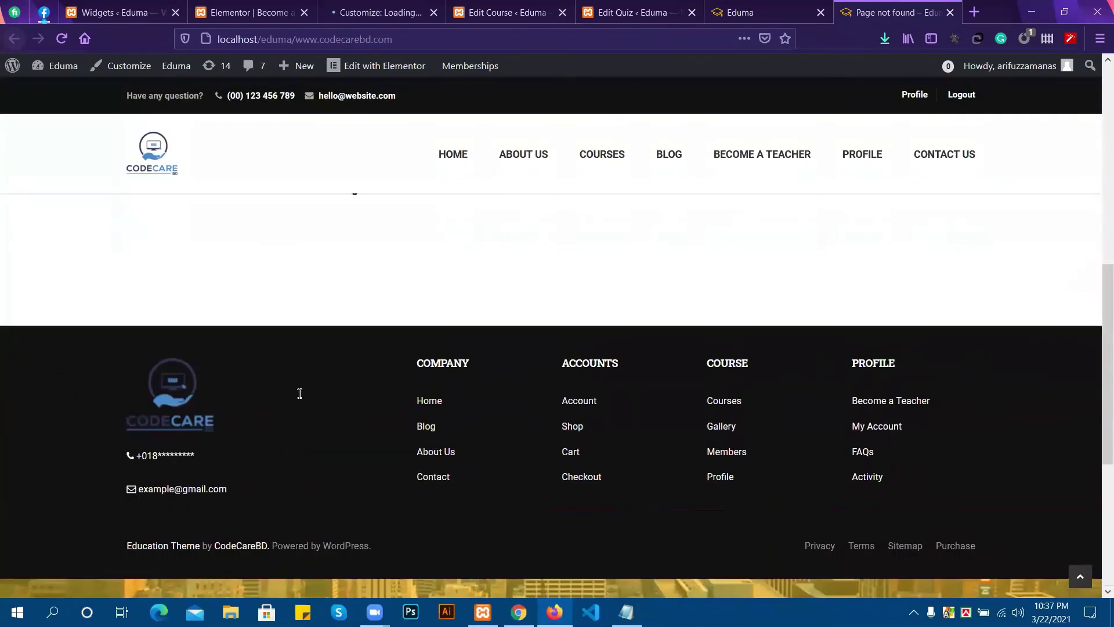
{"action": "scroll", "coordinate": [298, 397], "scroll_direction": "up", "scroll_amount": 1}
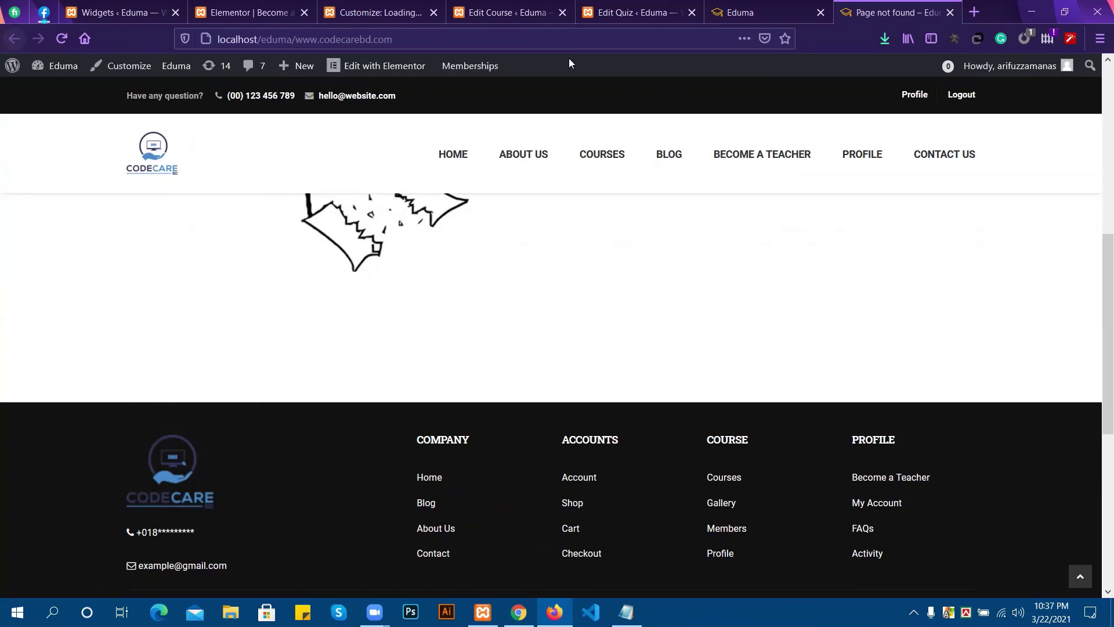
{"action": "left_click", "coordinate": [741, 3]}
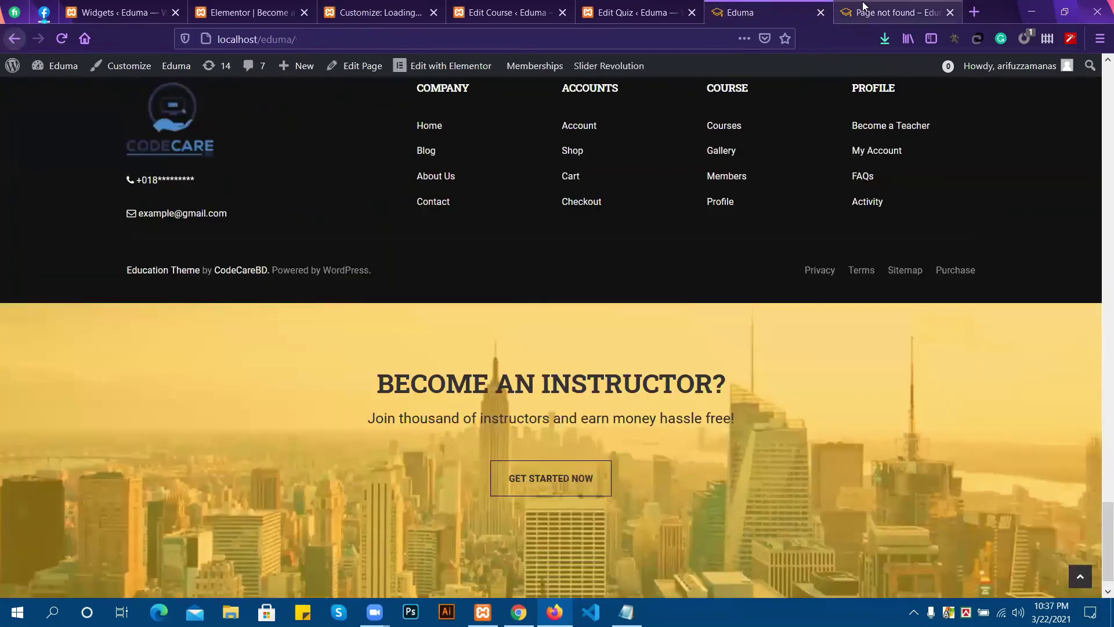
{"action": "scroll", "coordinate": [641, 489], "scroll_direction": "up", "scroll_amount": 7}
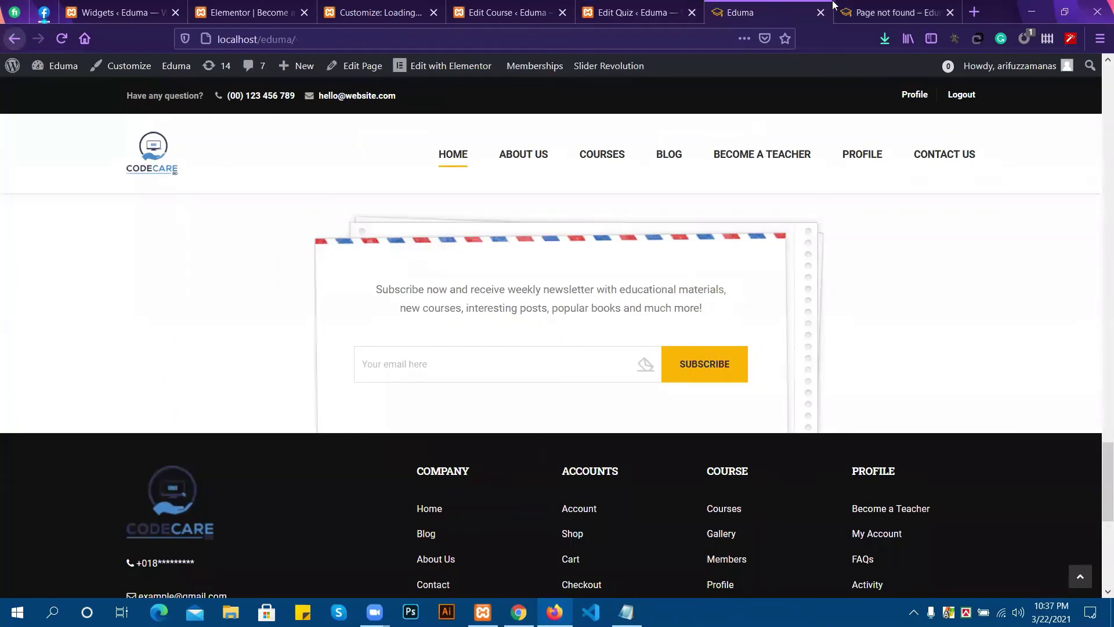
{"action": "left_click", "coordinate": [836, 5]}
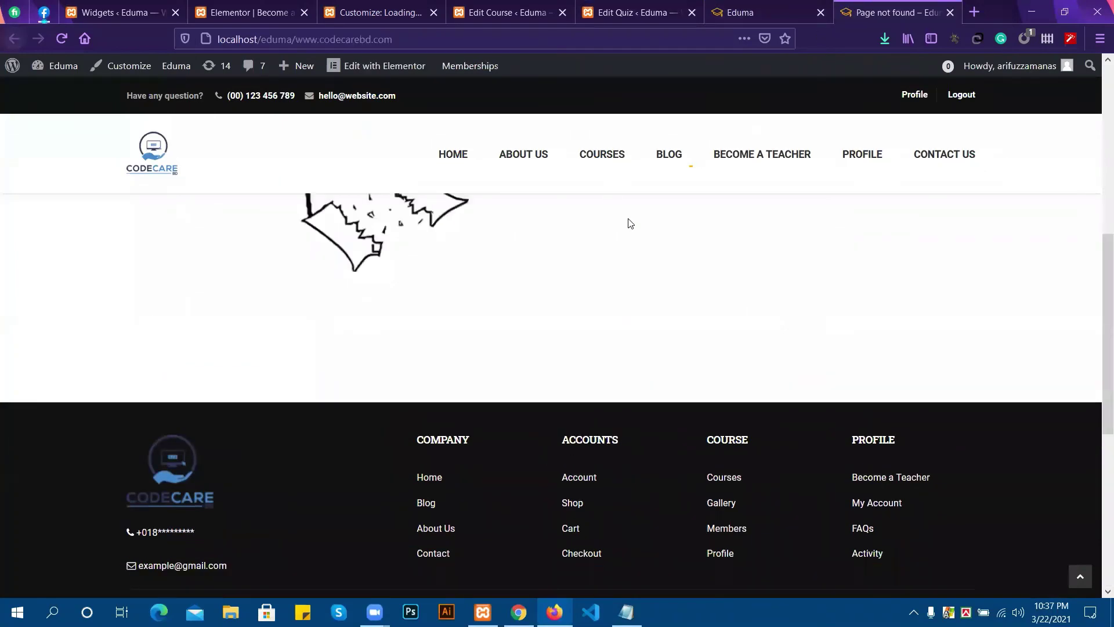
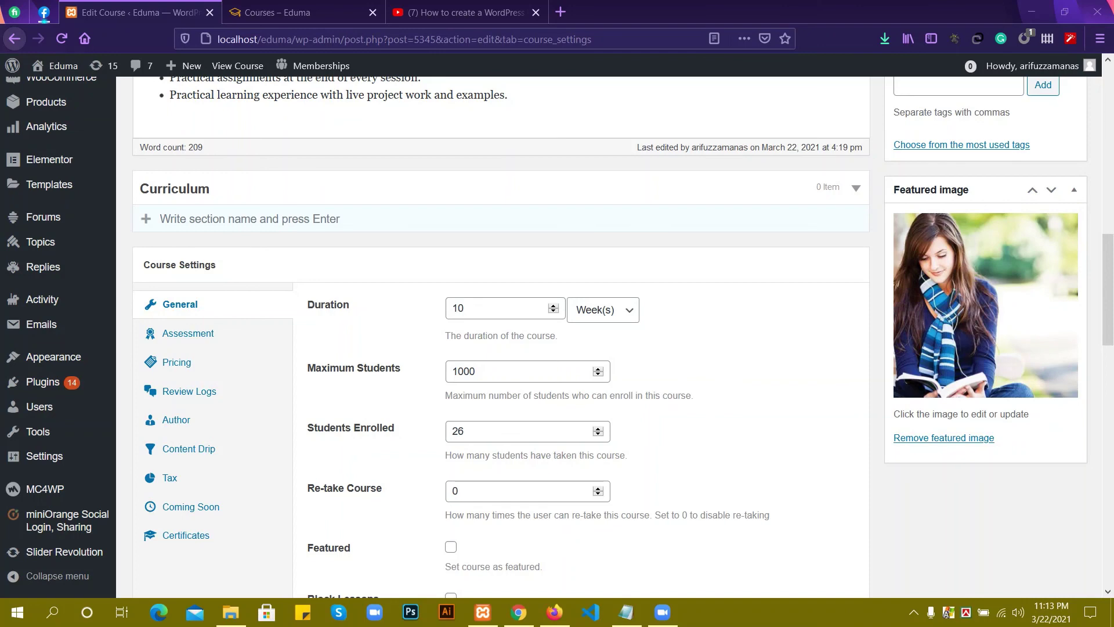
Create a curriculum section named 'step 1'.
{"action": "scroll", "coordinate": [557, 336], "scroll_direction": "up", "scroll_amount": 2}
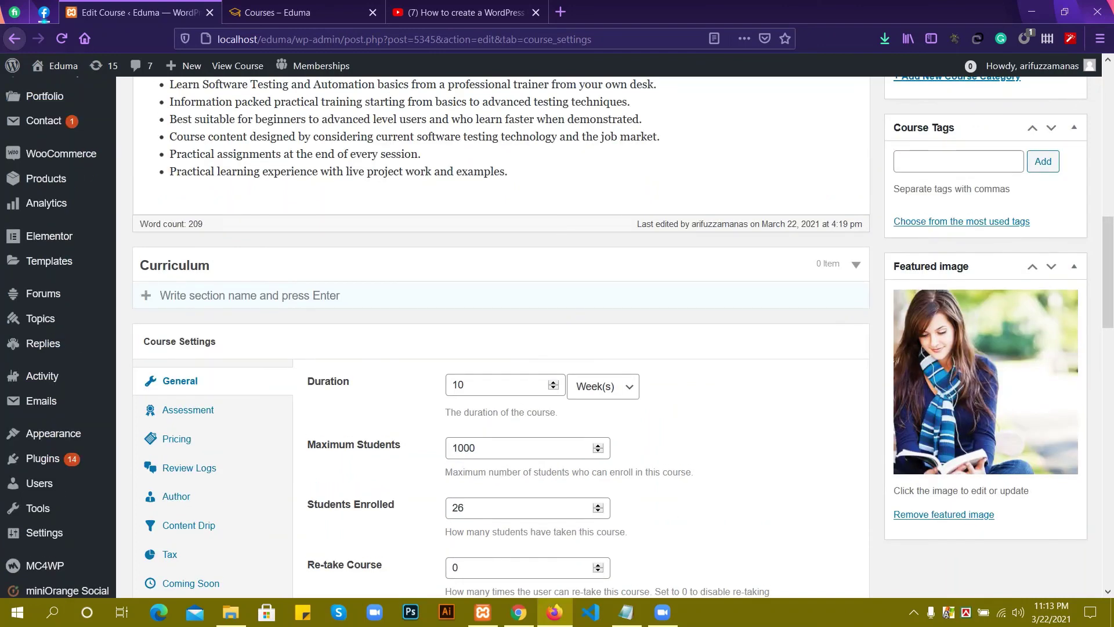
{"action": "left_click", "coordinate": [198, 296]}
{"action": "type", "text": "s"}
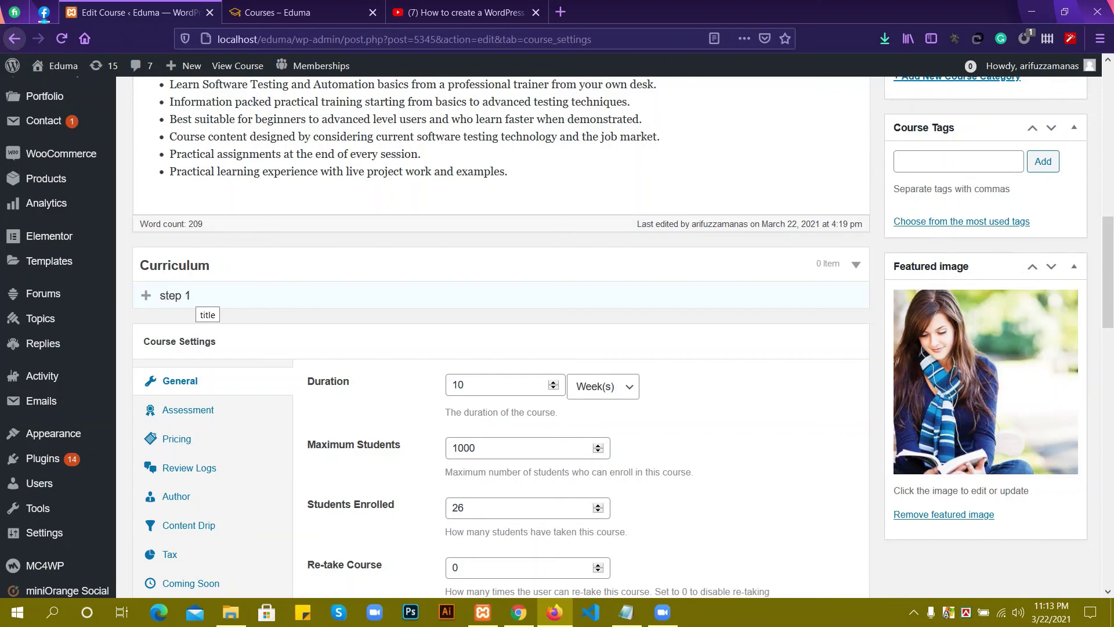
{"action": "type", "text": "tep 1"}
{"action": "key", "text": "Return"}
{"action": "scroll", "coordinate": [502, 337], "scroll_direction": "up", "scroll_amount": 5}
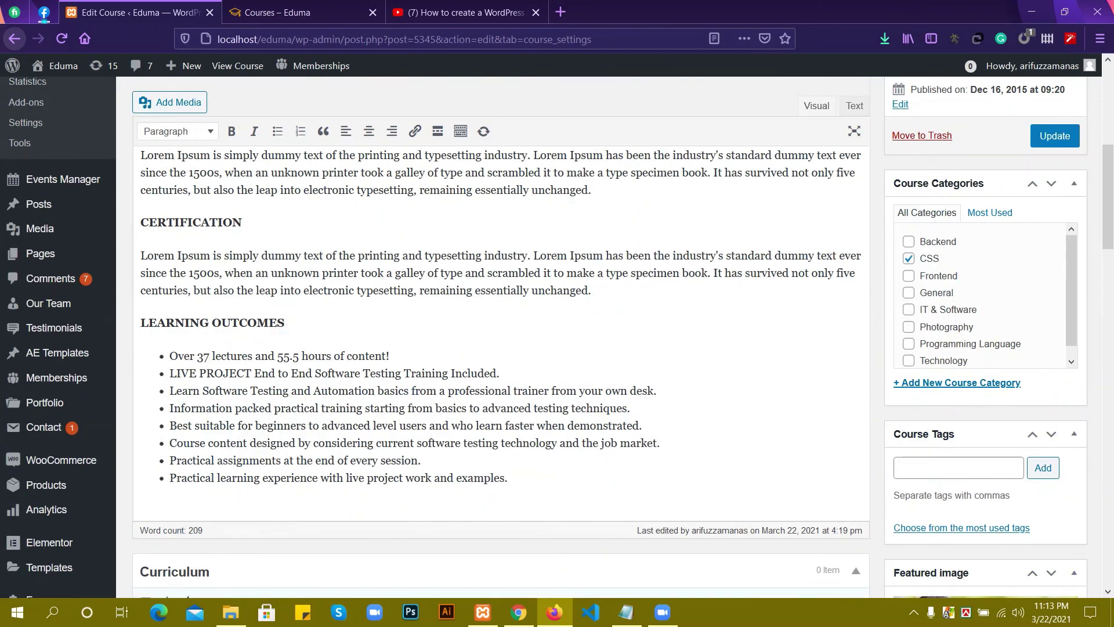
{"action": "scroll", "coordinate": [501, 337], "scroll_direction": "down", "scroll_amount": 5}
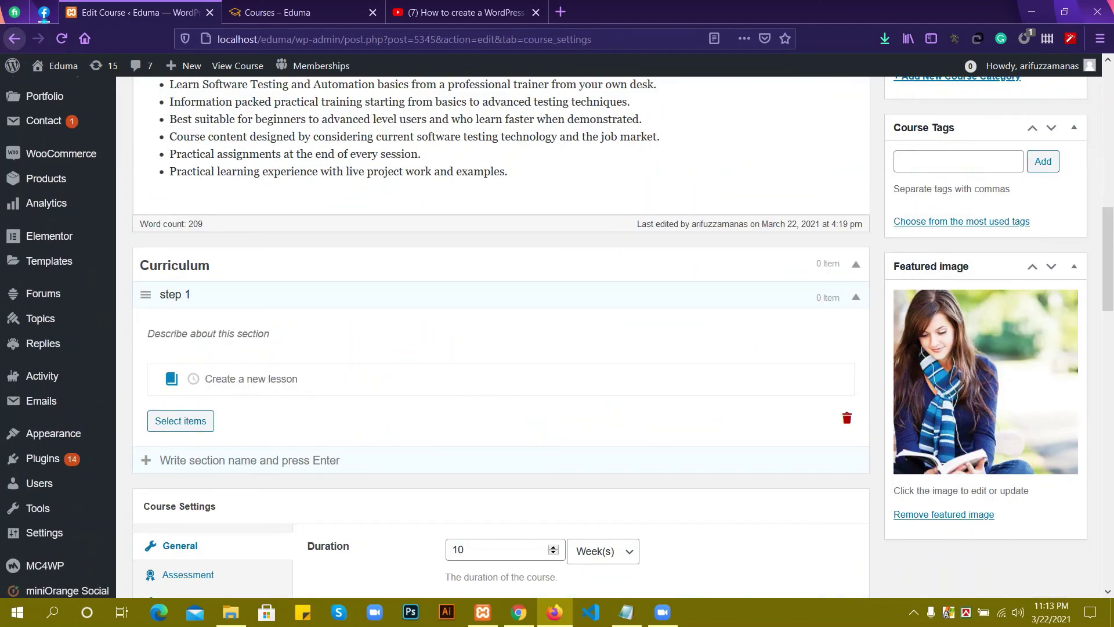
Add lessons 'lesson 1' and 'lesson2' to the step 1 section.
{"action": "type", "text": "lesson 1"}
{"action": "key", "text": "Return"}
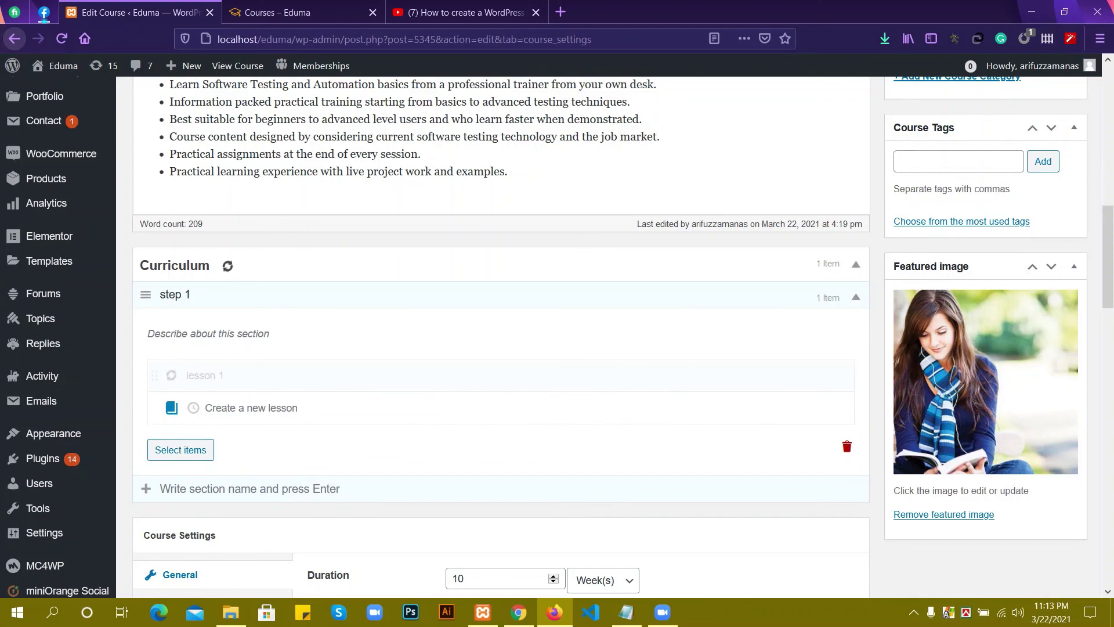
{"action": "type", "text": "less"}
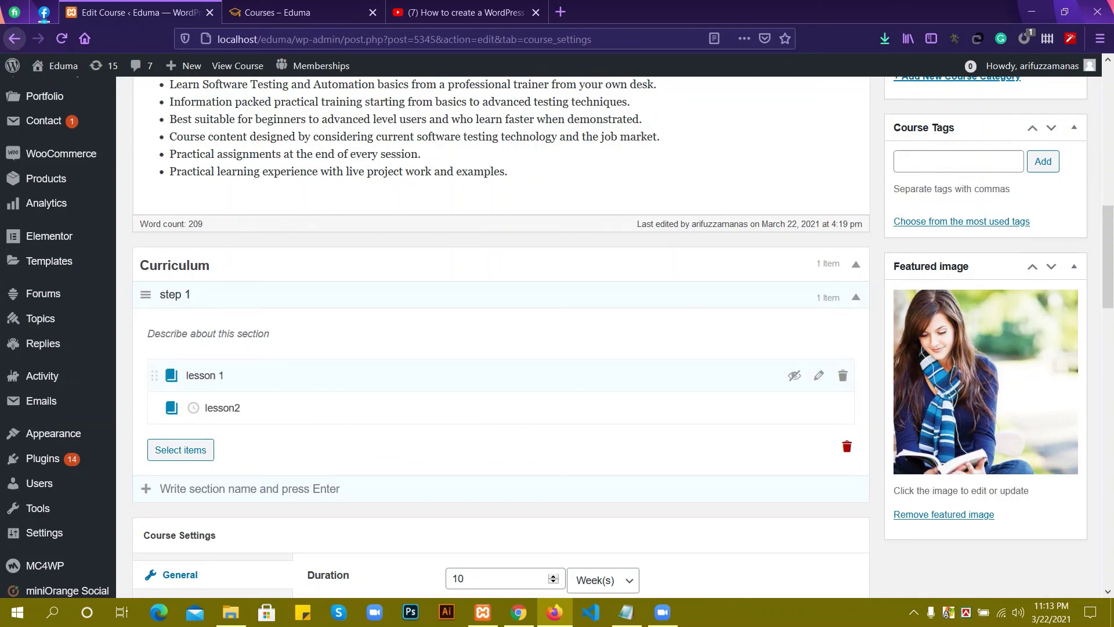
{"action": "type", "text": "on2"}
{"action": "key", "text": "Return"}
{"action": "scroll", "coordinate": [501, 337], "scroll_direction": "down", "scroll_amount": 1}
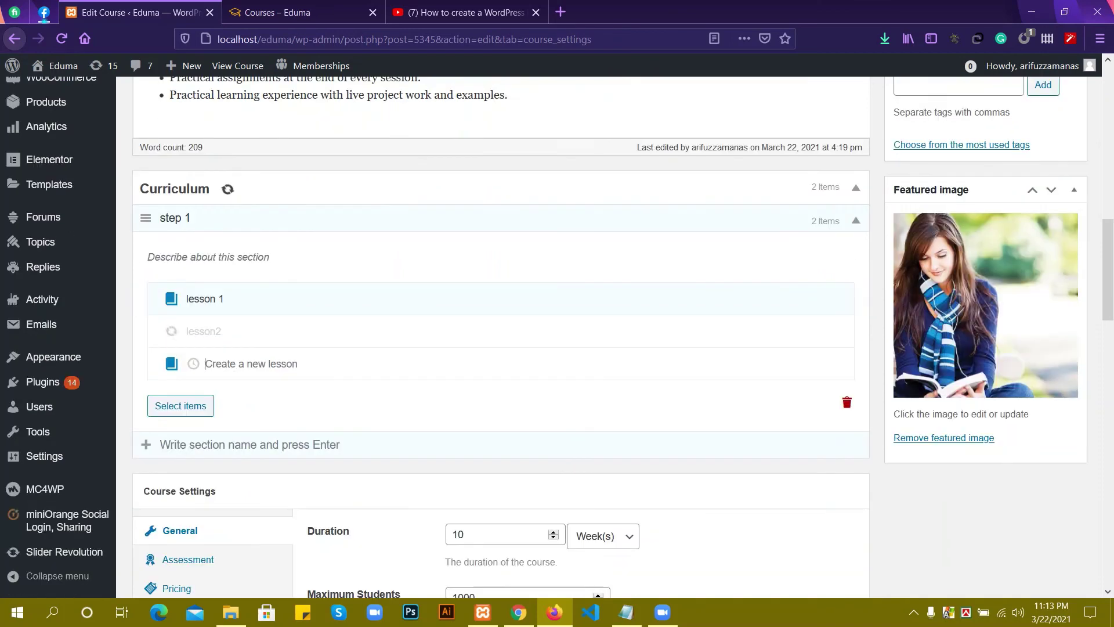
{"action": "scroll", "coordinate": [617, 337], "scroll_direction": "down", "scroll_amount": 3}
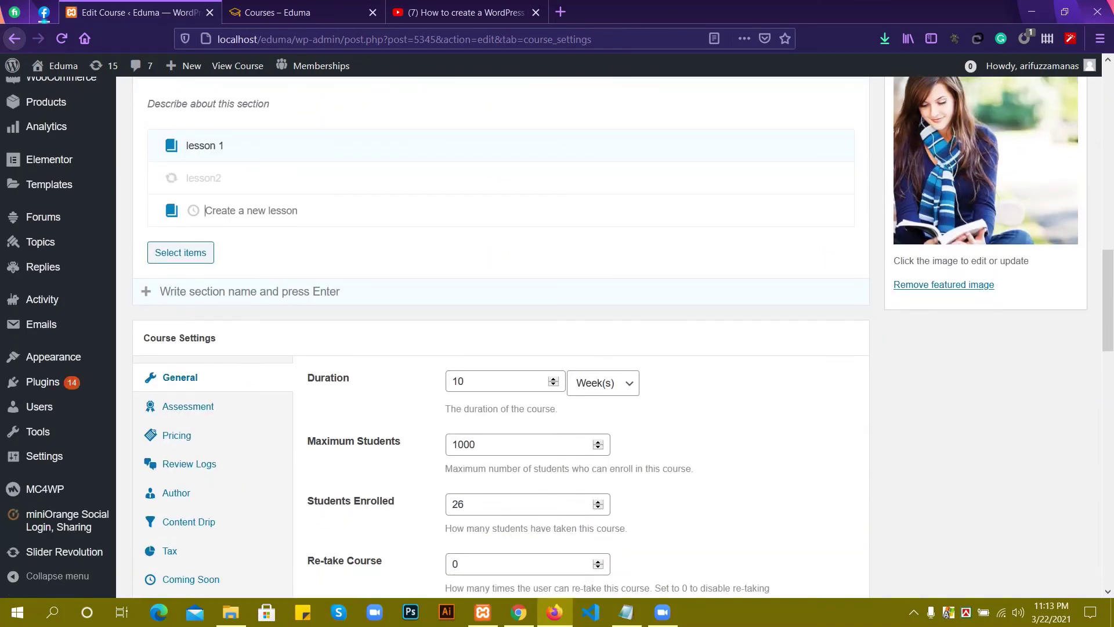
{"action": "scroll", "coordinate": [557, 337], "scroll_direction": "up", "scroll_amount": 1}
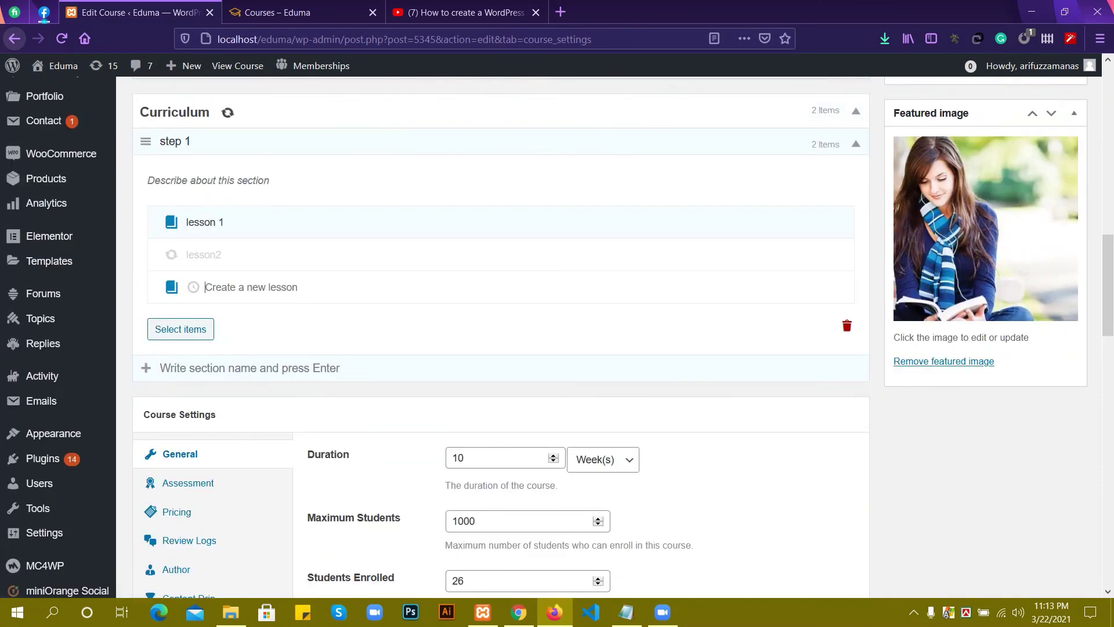
{"action": "scroll", "coordinate": [557, 336], "scroll_direction": "up", "scroll_amount": 1}
{"action": "scroll", "coordinate": [557, 337], "scroll_direction": "down", "scroll_amount": 1}
{"action": "scroll", "coordinate": [557, 337], "scroll_direction": "up", "scroll_amount": 1}
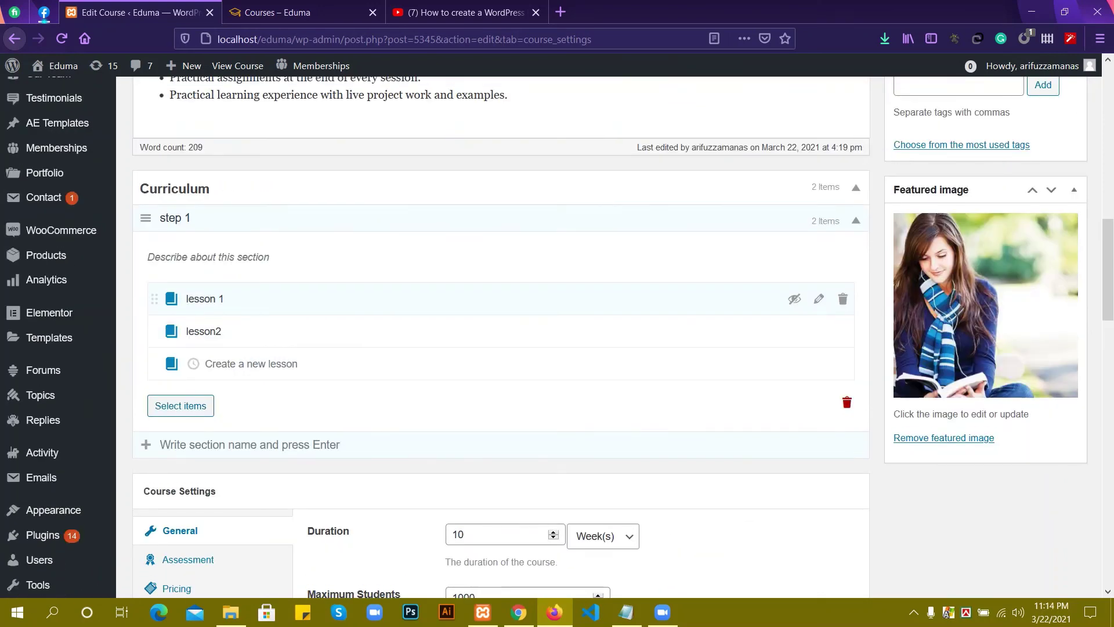
{"action": "scroll", "coordinate": [557, 337], "scroll_direction": "down", "scroll_amount": 1}
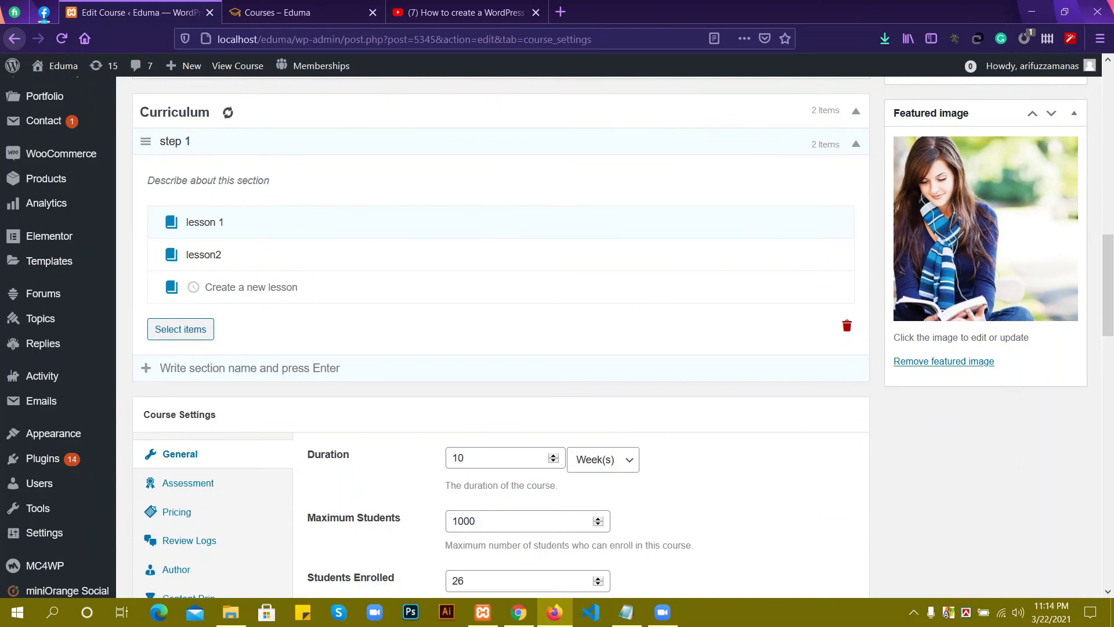
Browse the quizzes in the item picker, then close it without adding anything.
{"action": "left_click", "coordinate": [181, 328]}
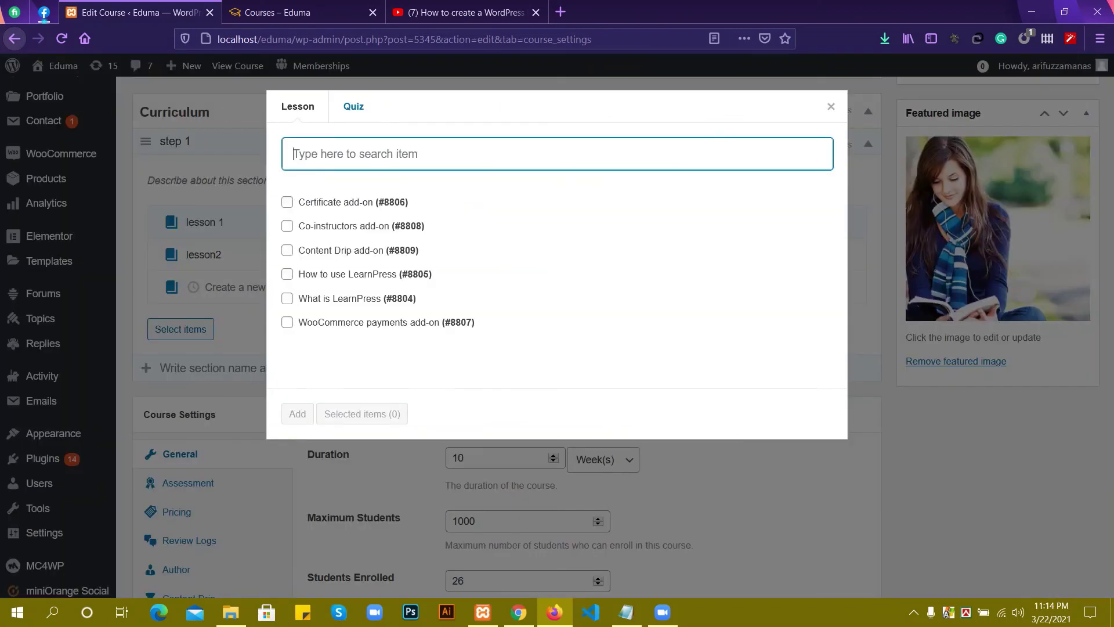
{"action": "left_click", "coordinate": [354, 106]}
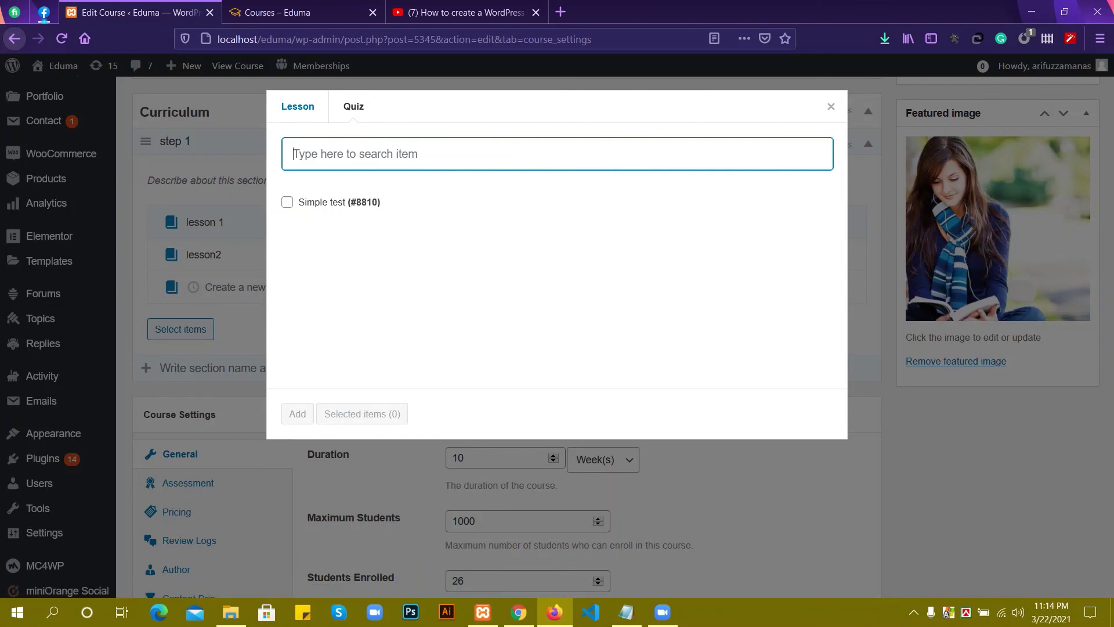
{"action": "left_click", "coordinate": [383, 153]}
{"action": "type", "text": "g"}
{"action": "key", "text": "BackSpace"}
{"action": "type", "text": "g"}
{"action": "key", "text": "BackSpace"}
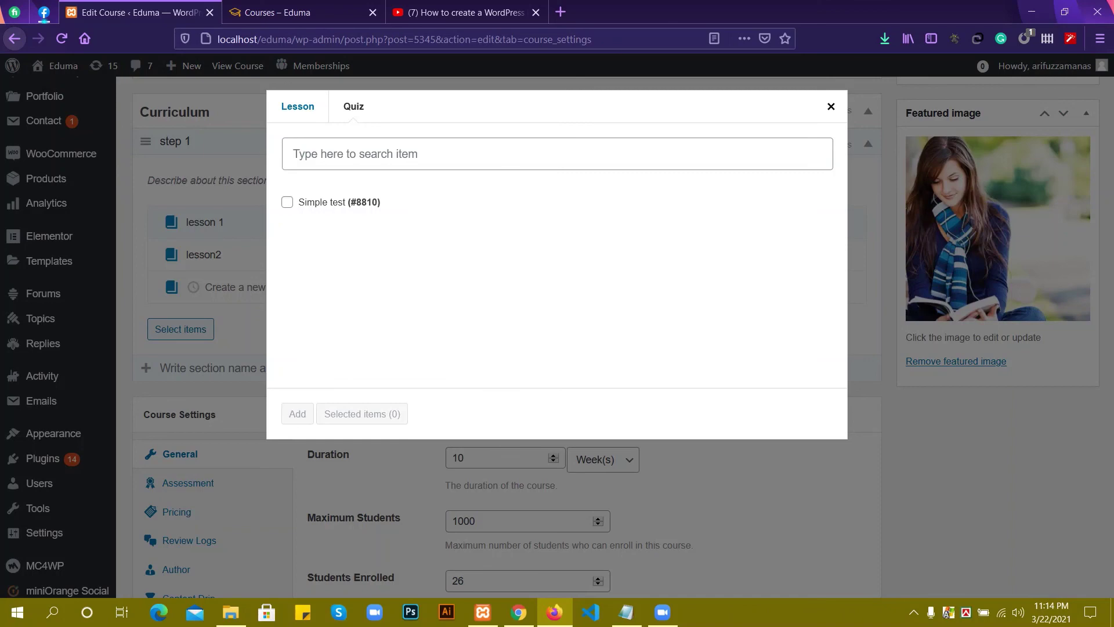
{"action": "key", "text": "Escape"}
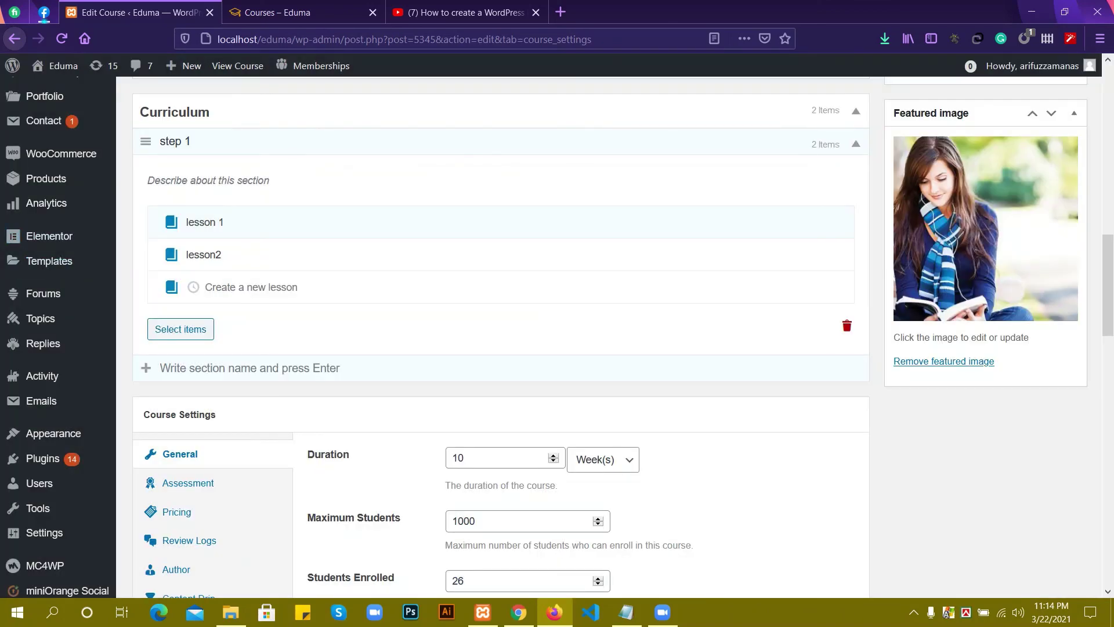
{"action": "scroll", "coordinate": [557, 336], "scroll_direction": "up", "scroll_amount": 15}
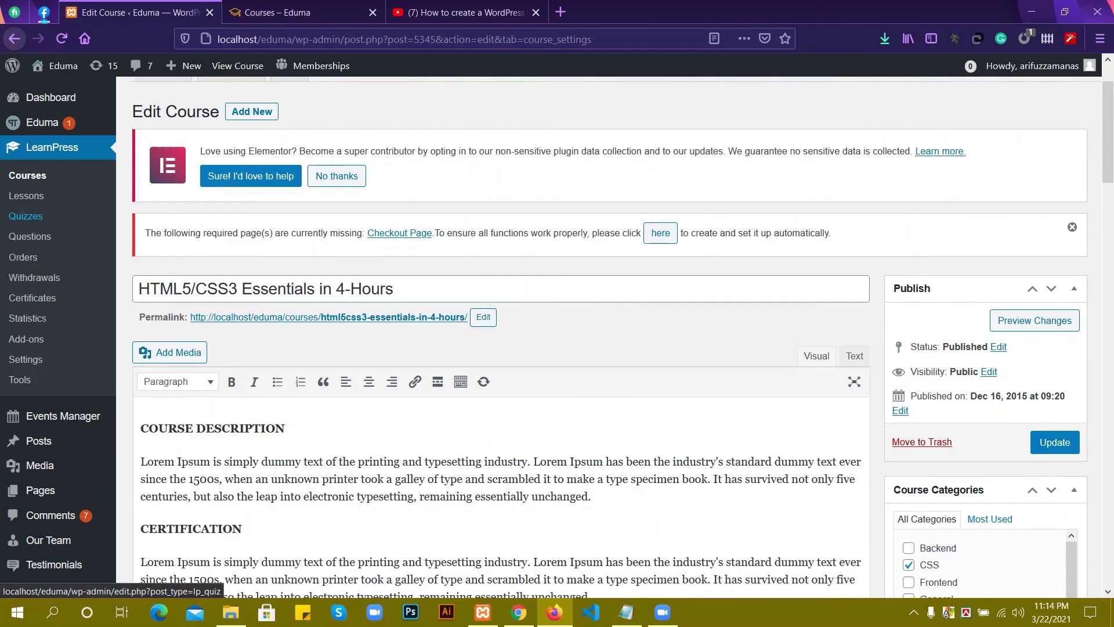
{"action": "right_click", "coordinate": [26, 216]}
{"action": "key", "text": "Escape"}
{"action": "scroll", "coordinate": [557, 336], "scroll_direction": "down", "scroll_amount": 15}
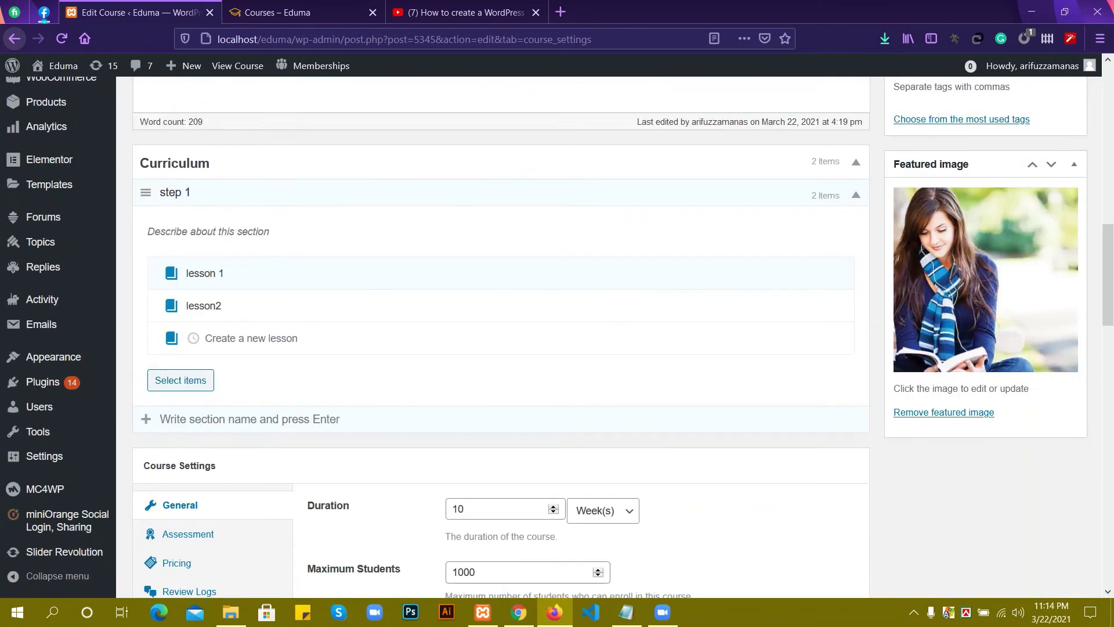
{"action": "scroll", "coordinate": [180, 348], "scroll_direction": "down", "scroll_amount": 1}
Add the Simple test quiz (#8810) to step 1, after the two lessons.
{"action": "left_click", "coordinate": [180, 329]}
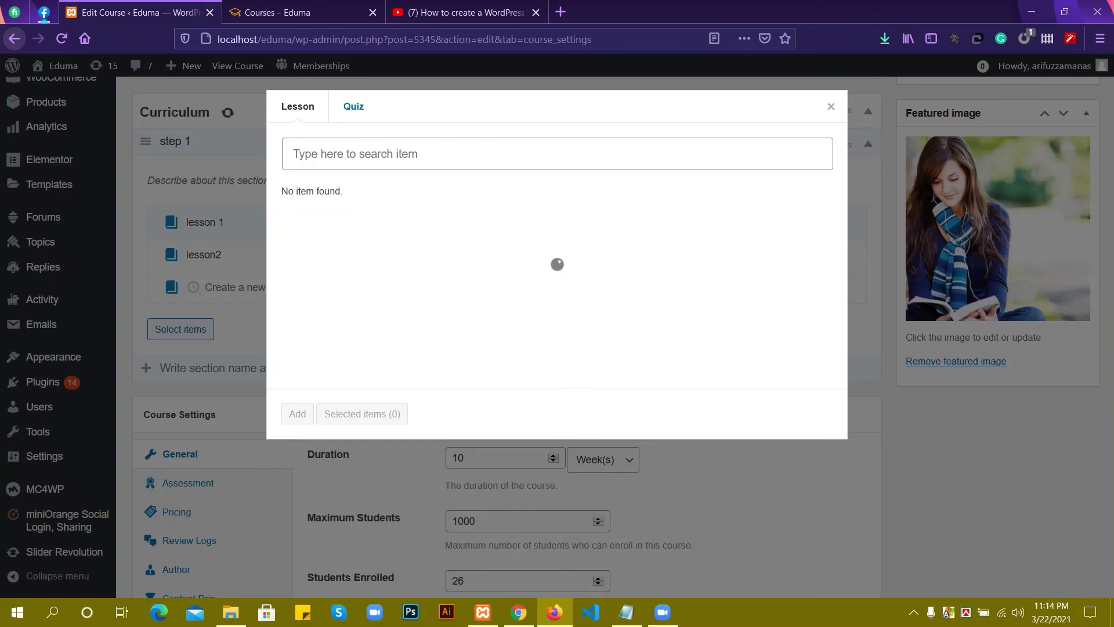
{"action": "left_click", "coordinate": [354, 106]}
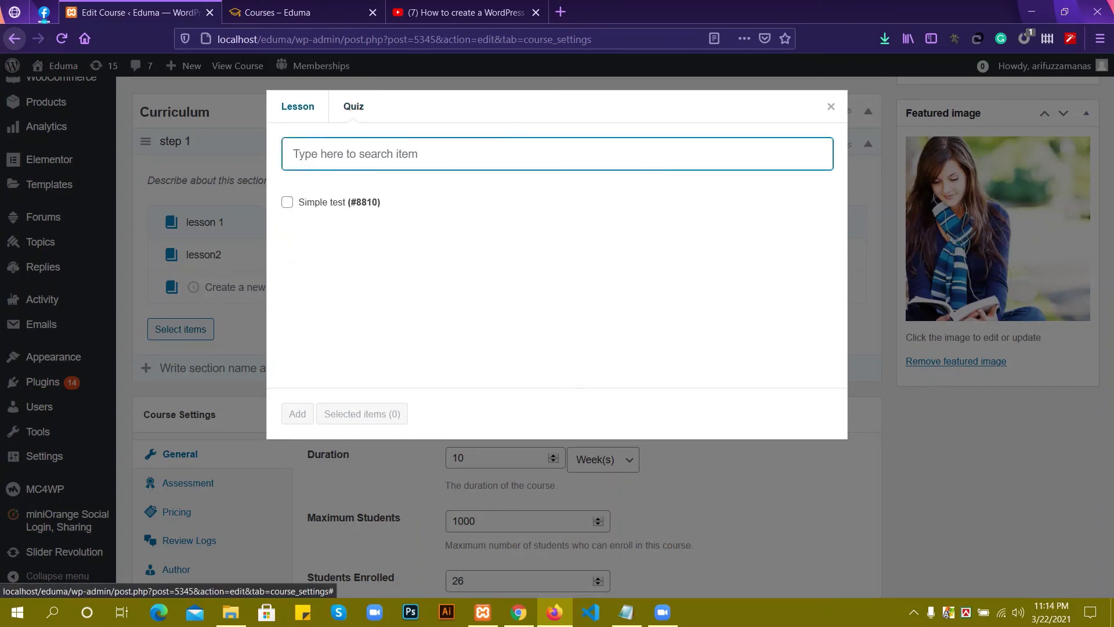
{"action": "key", "text": "Tab"}
{"action": "key", "text": "space"}
{"action": "key", "text": "Tab"}
{"action": "key", "text": "Return"}
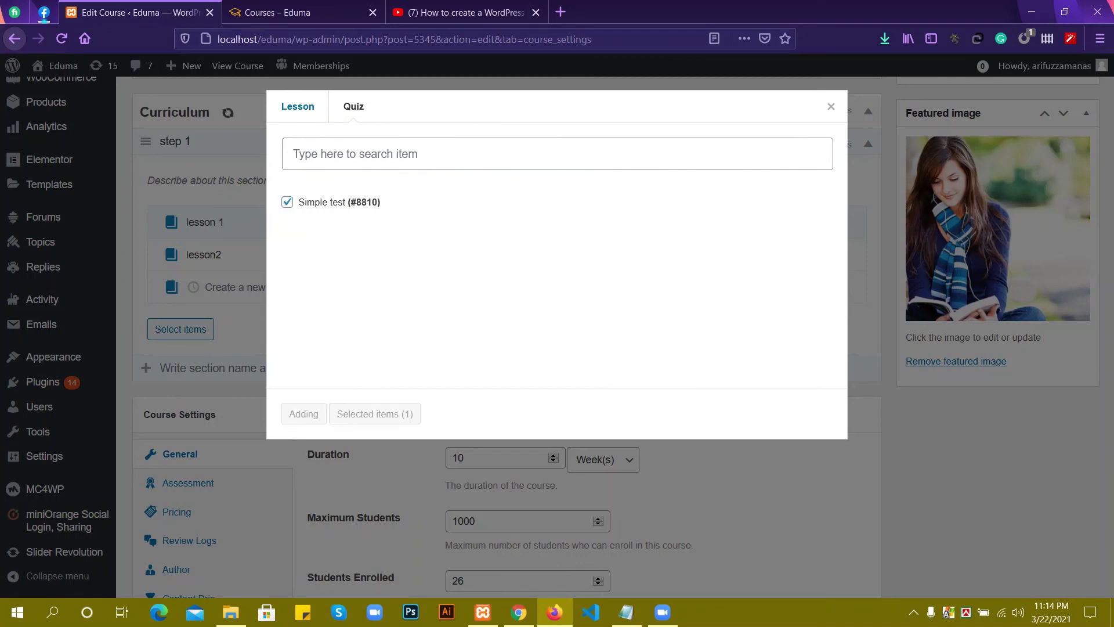
{"action": "scroll", "coordinate": [557, 337], "scroll_direction": "down", "scroll_amount": 4}
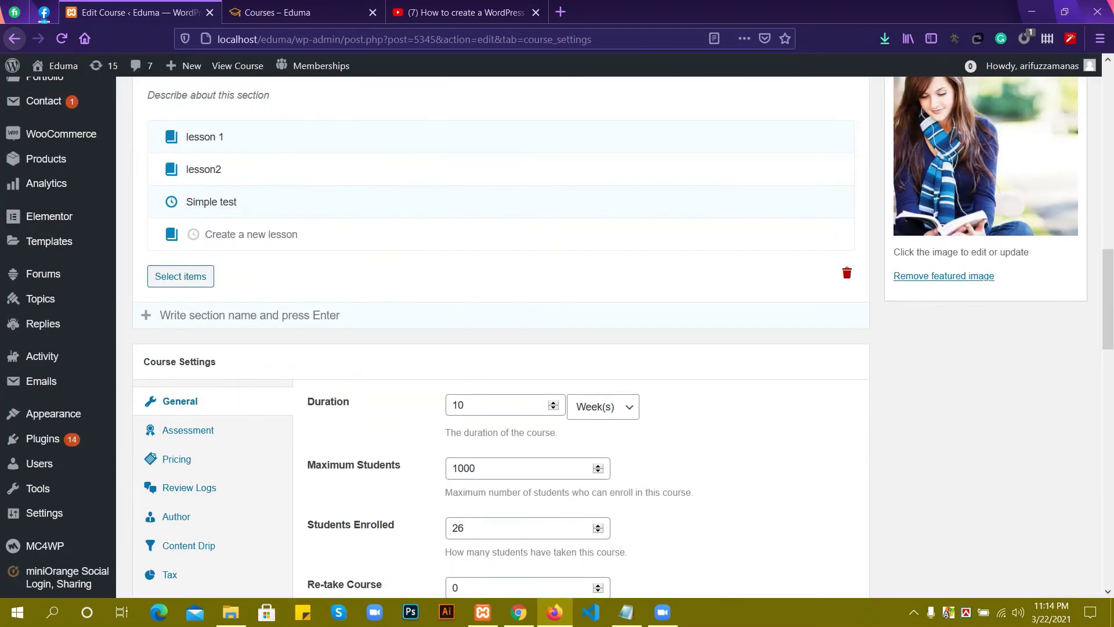
Under Assessment, choose 'Evaluate via results of the final quiz' with a 60% passing grade.
{"action": "scroll", "coordinate": [557, 336], "scroll_direction": "down", "scroll_amount": 1}
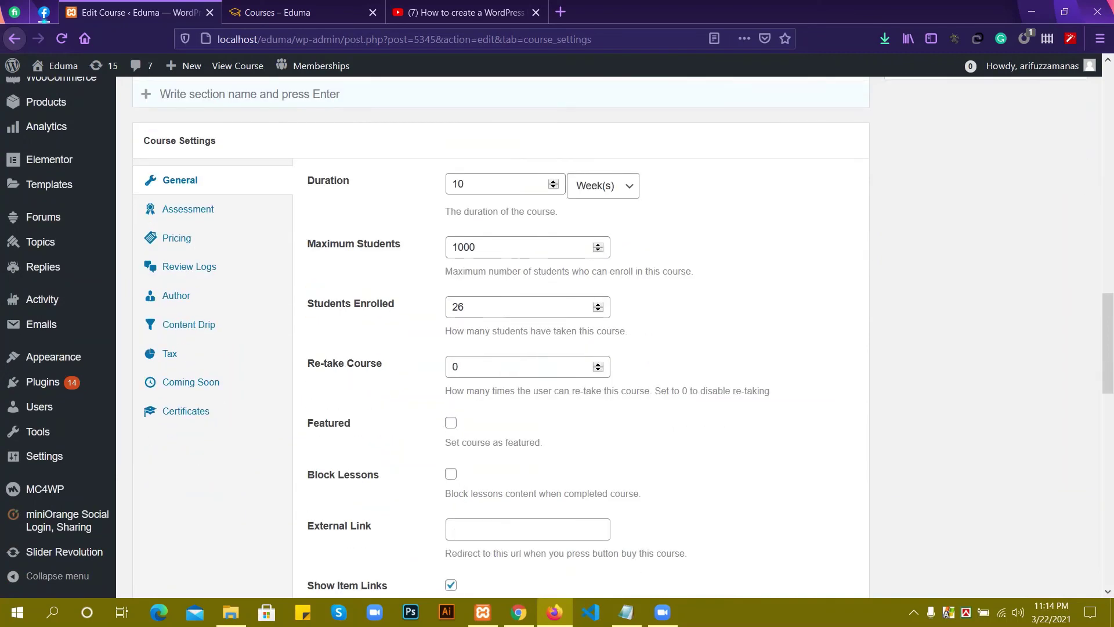
{"action": "left_click", "coordinate": [602, 185]}
{"action": "left_click", "coordinate": [586, 207]}
{"action": "scroll", "coordinate": [557, 337], "scroll_direction": "down", "scroll_amount": 2}
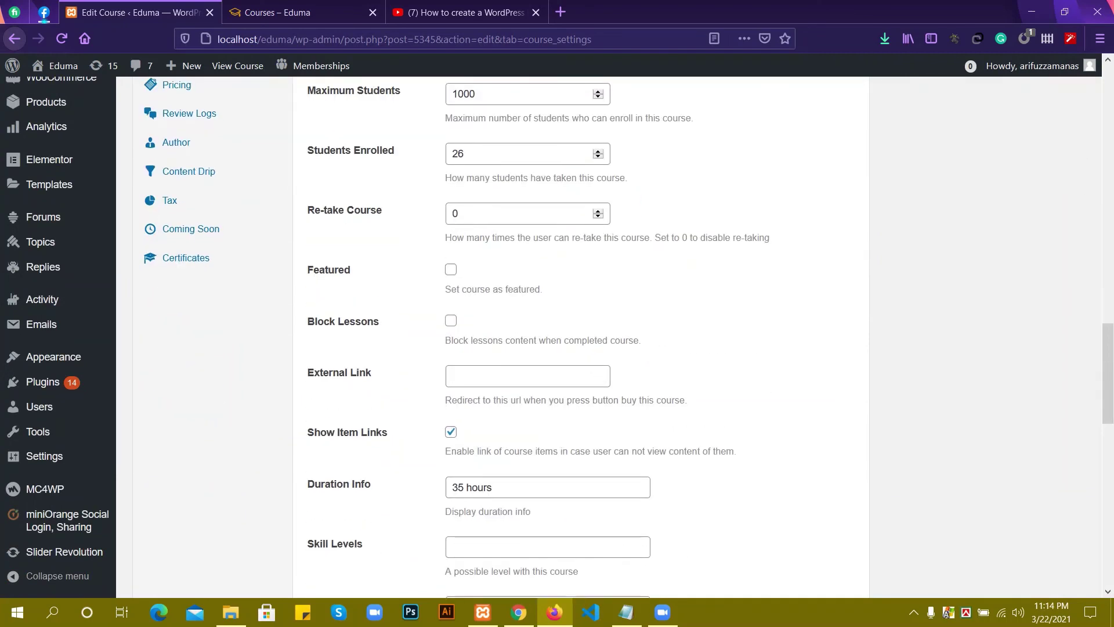
{"action": "scroll", "coordinate": [557, 337], "scroll_direction": "up", "scroll_amount": 4}
{"action": "left_click", "coordinate": [190, 285]}
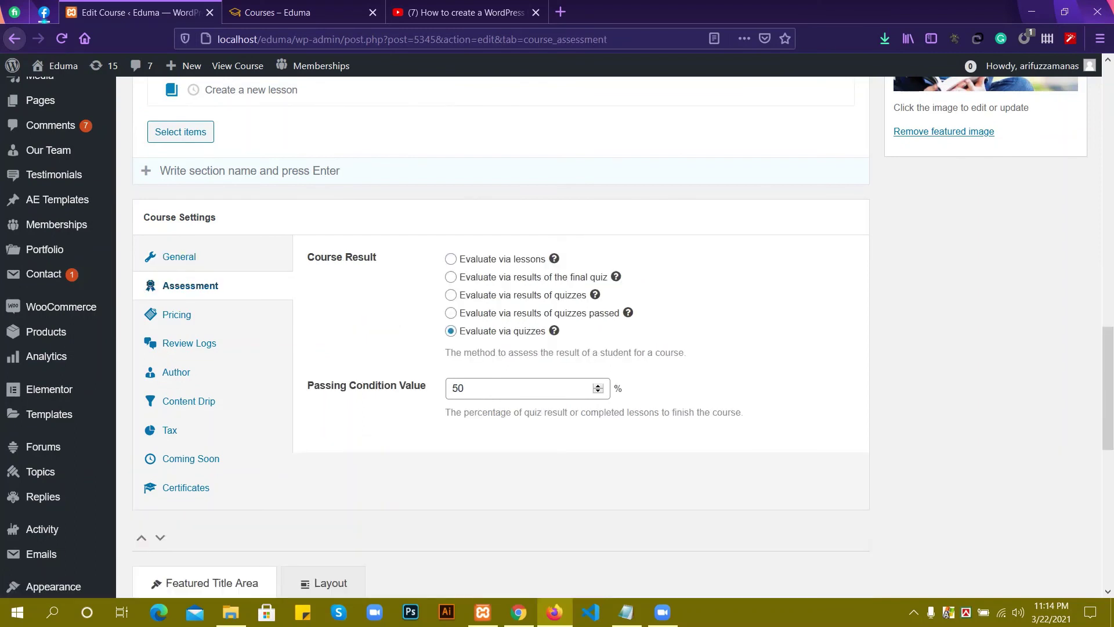
{"action": "left_click", "coordinate": [451, 276]}
{"action": "left_click", "coordinate": [472, 303]}
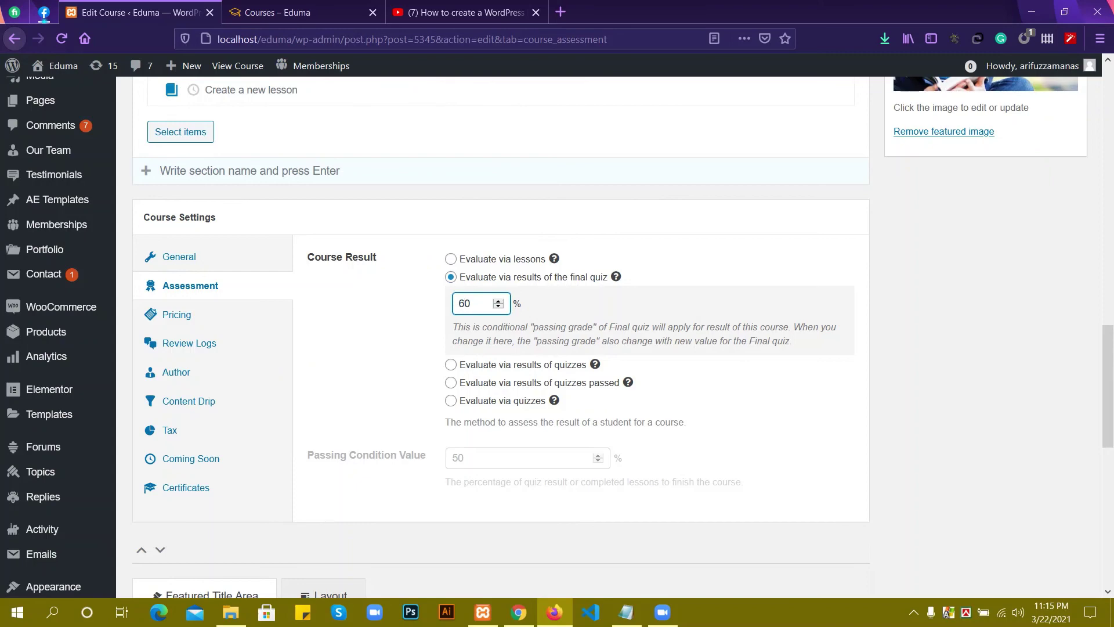
{"action": "scroll", "coordinate": [501, 337], "scroll_direction": "up", "scroll_amount": 10}
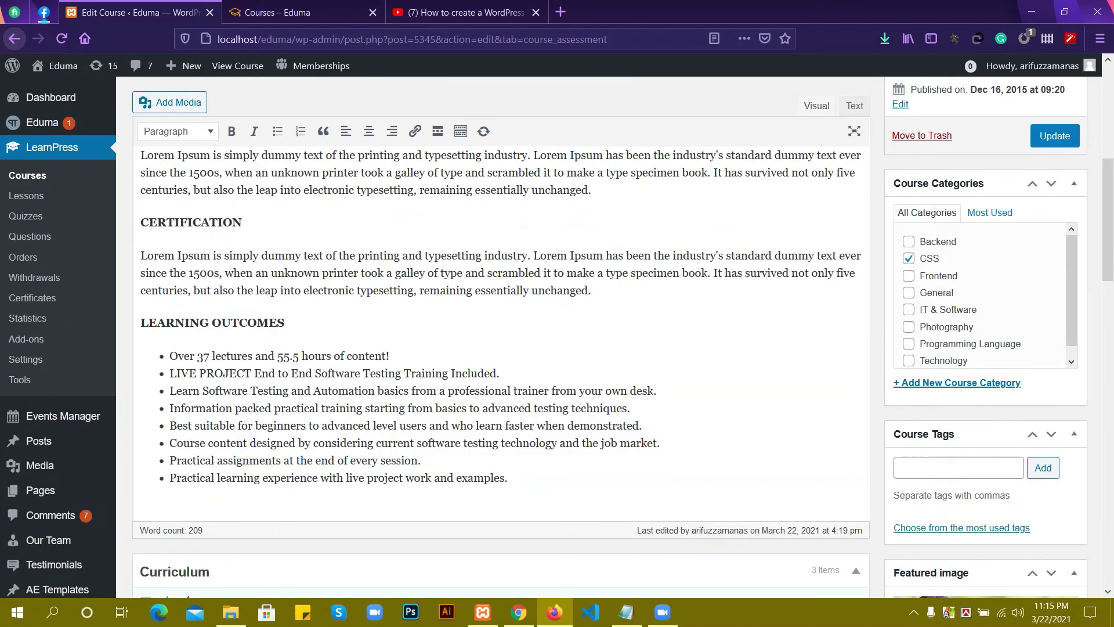
Update the course, then view the 'Introduction LearnPress – LMS plugin' page in Chrome.
{"action": "left_click", "coordinate": [1054, 135]}
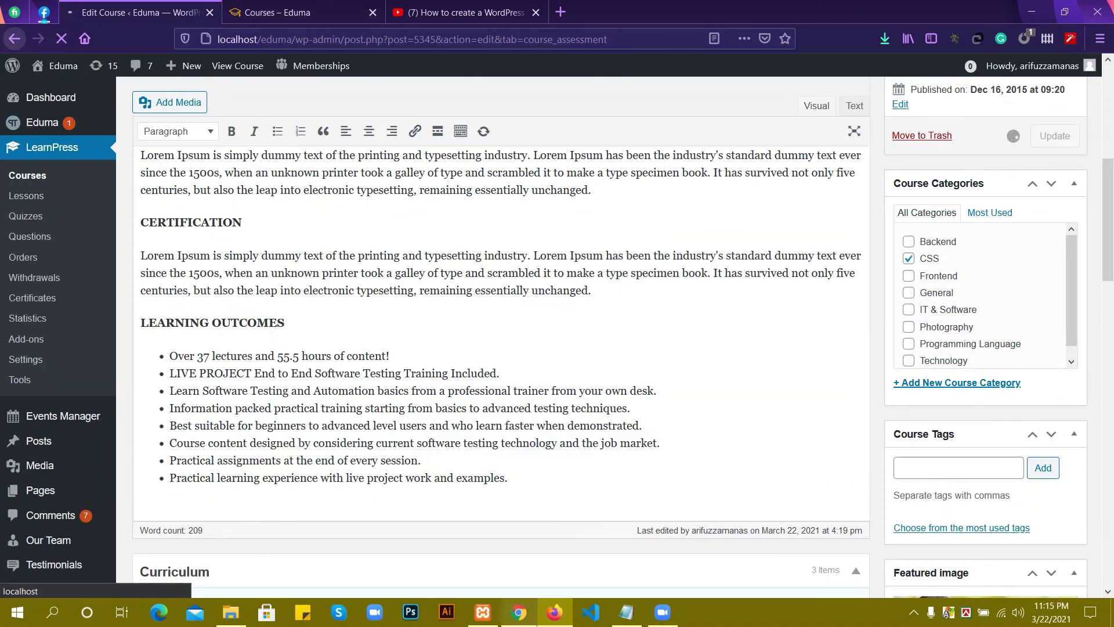
{"action": "mouse_move", "coordinate": [519, 612]}
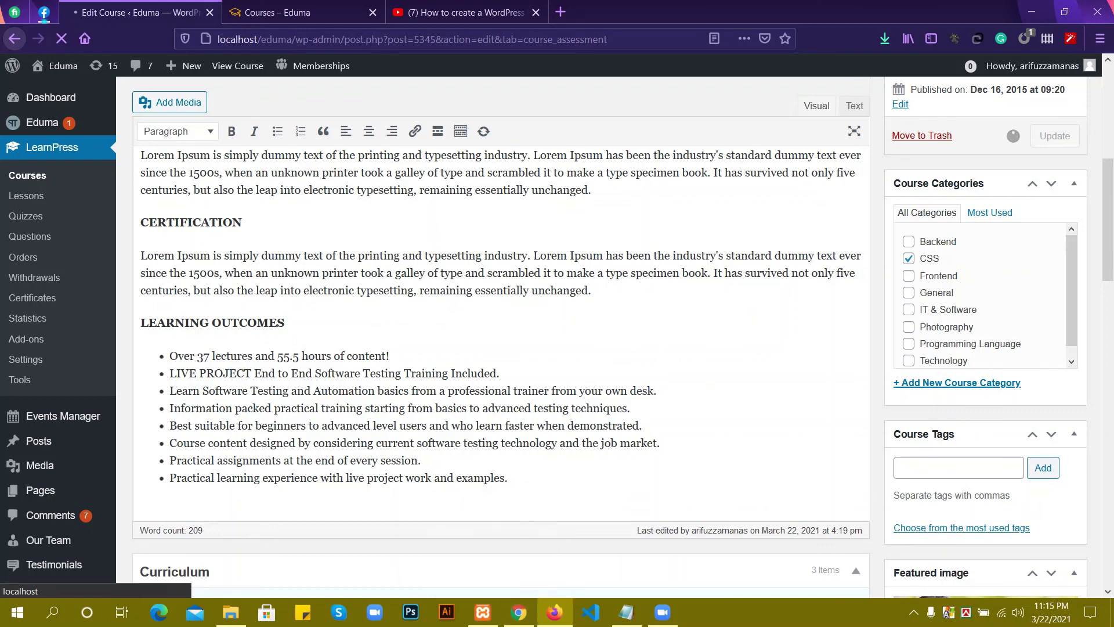
{"action": "left_click", "coordinate": [913, 613]}
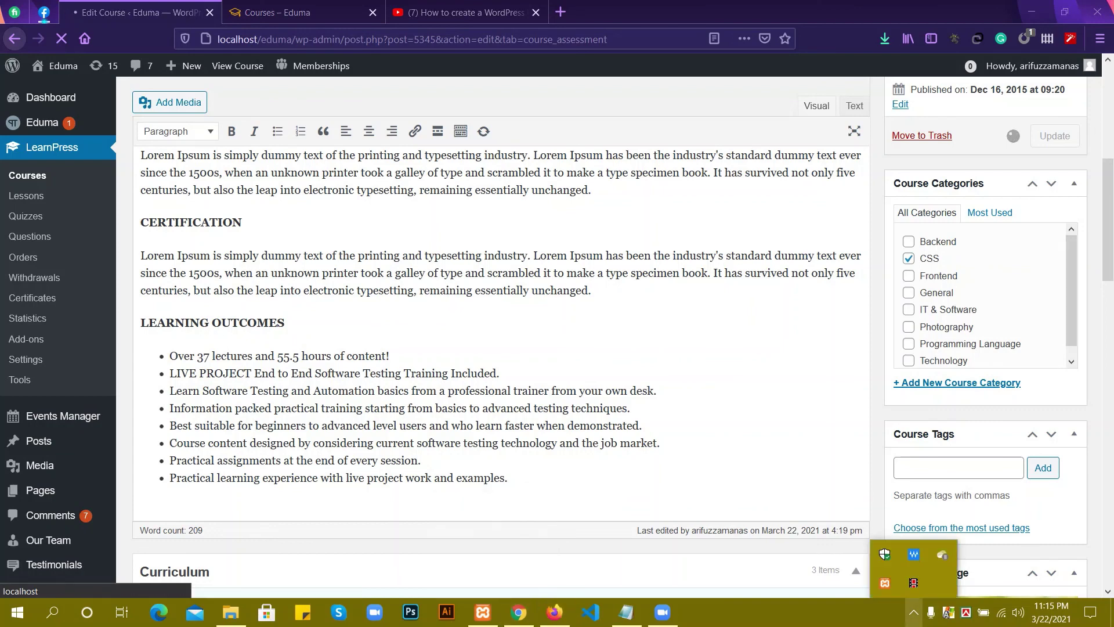
{"action": "left_click", "coordinate": [914, 613]}
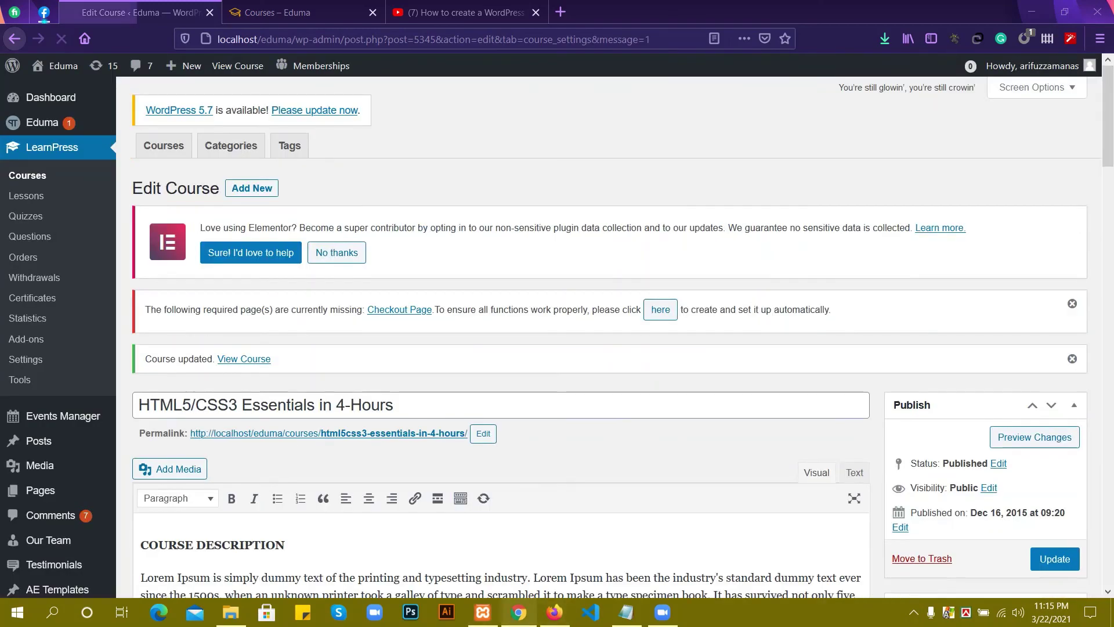
{"action": "left_click", "coordinate": [519, 613]}
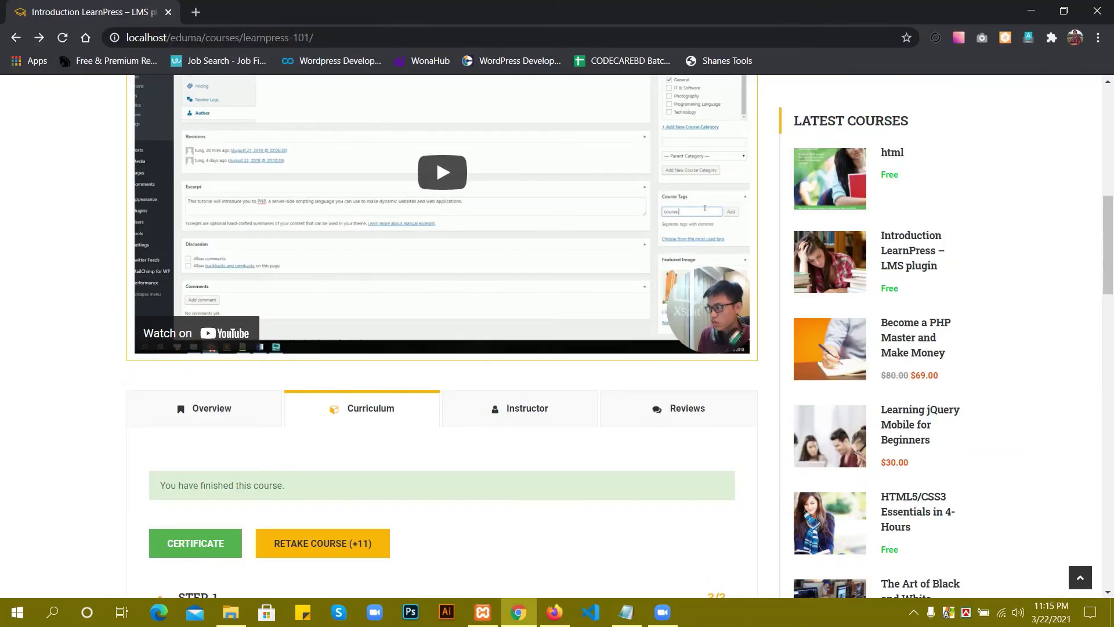
{"action": "scroll", "coordinate": [493, 324], "scroll_direction": "up", "scroll_amount": 5}
{"action": "scroll", "coordinate": [557, 336], "scroll_direction": "up", "scroll_amount": 5}
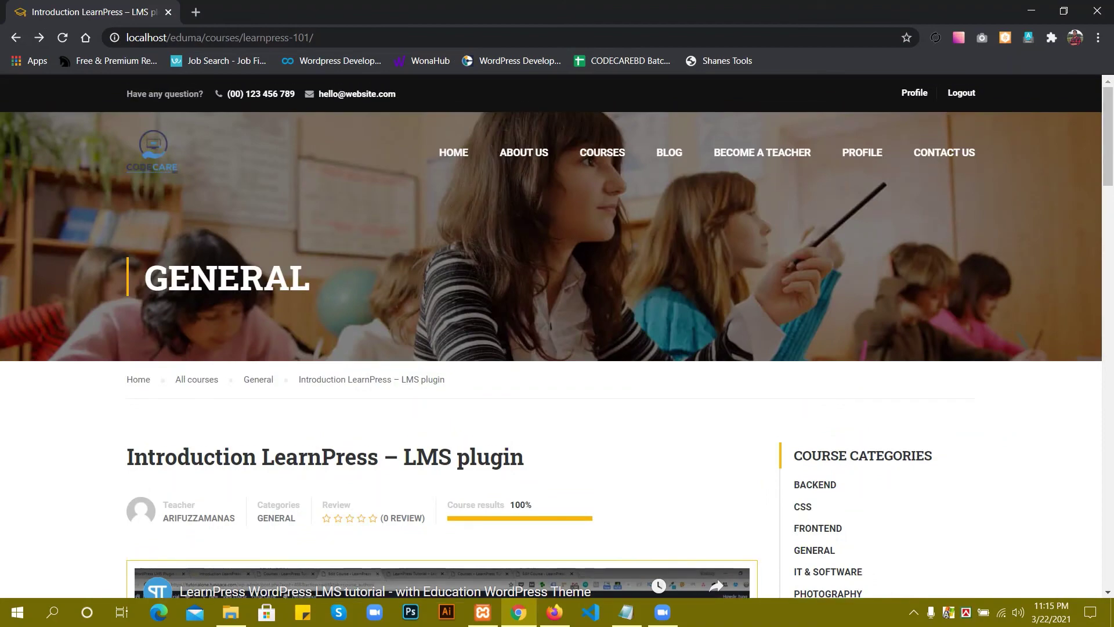
{"action": "scroll", "coordinate": [557, 337], "scroll_direction": "down", "scroll_amount": 10}
Assign the Certificate template under Certificates and update 'HTML5/CSS3 Essentials in 4-Hours'.
{"action": "left_click", "coordinate": [555, 612]}
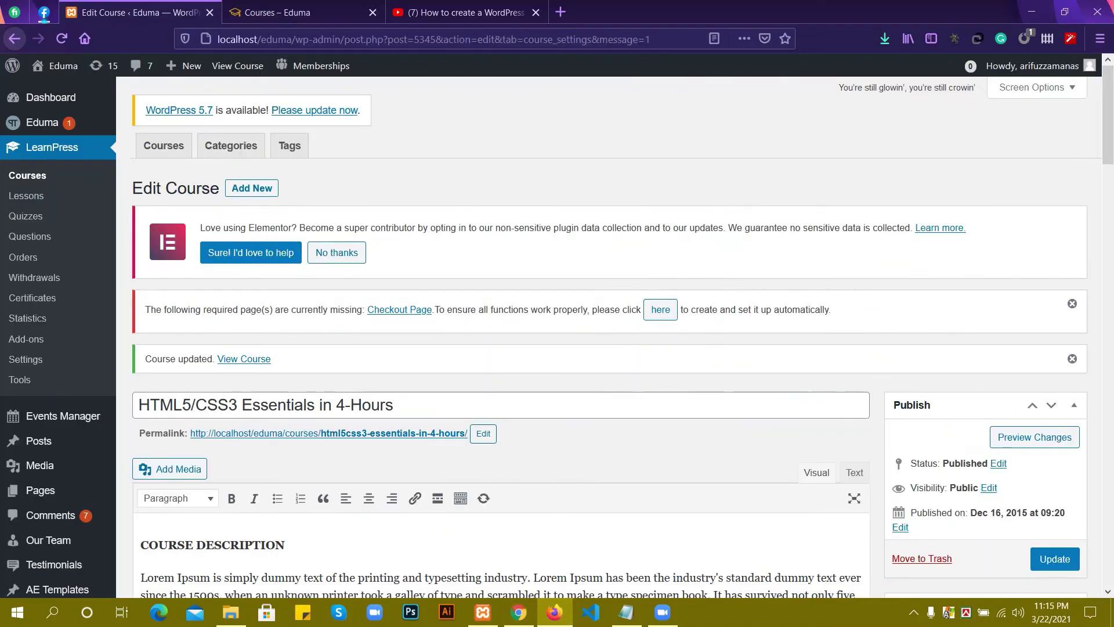
{"action": "scroll", "coordinate": [557, 336], "scroll_direction": "down", "scroll_amount": 15}
{"action": "scroll", "coordinate": [557, 336], "scroll_direction": "down", "scroll_amount": 10}
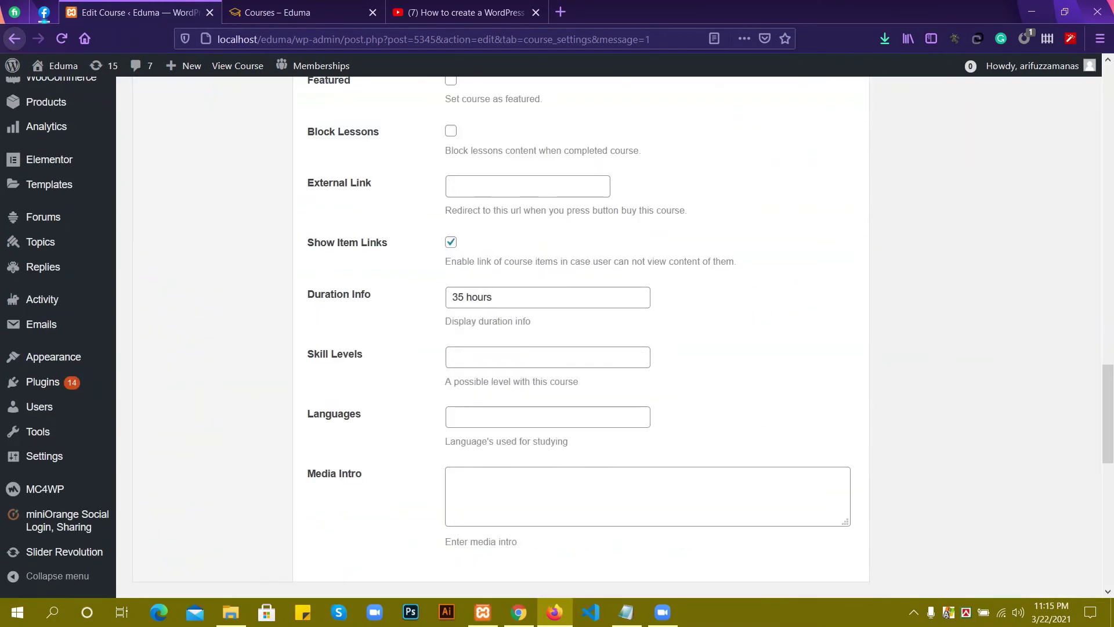
{"action": "scroll", "coordinate": [557, 336], "scroll_direction": "up", "scroll_amount": 5}
{"action": "left_click", "coordinate": [186, 374]}
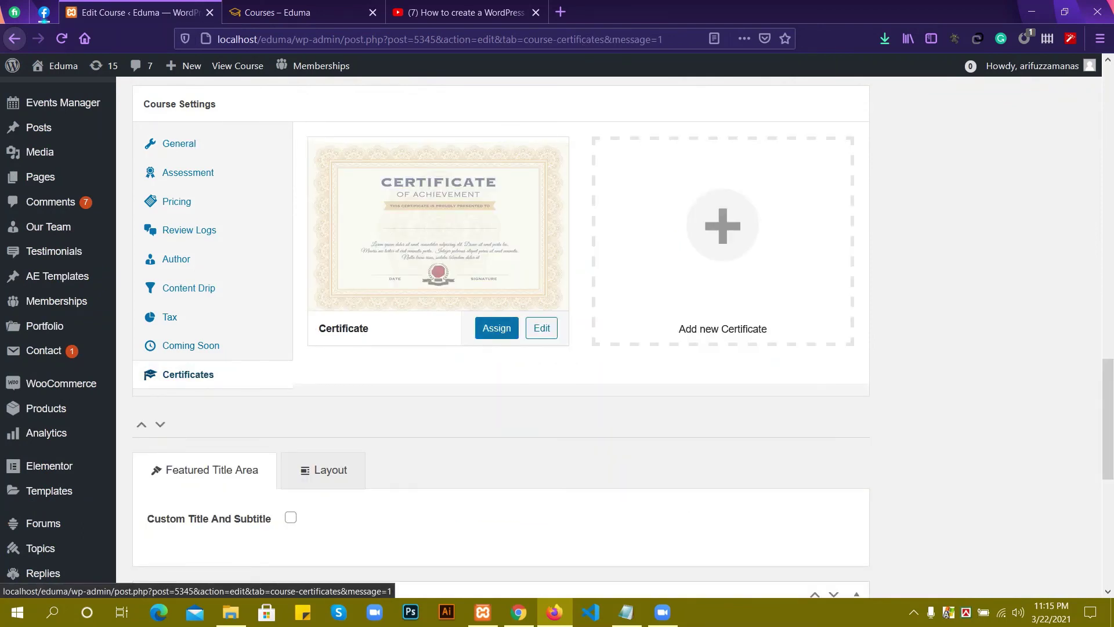
{"action": "left_click", "coordinate": [496, 328]}
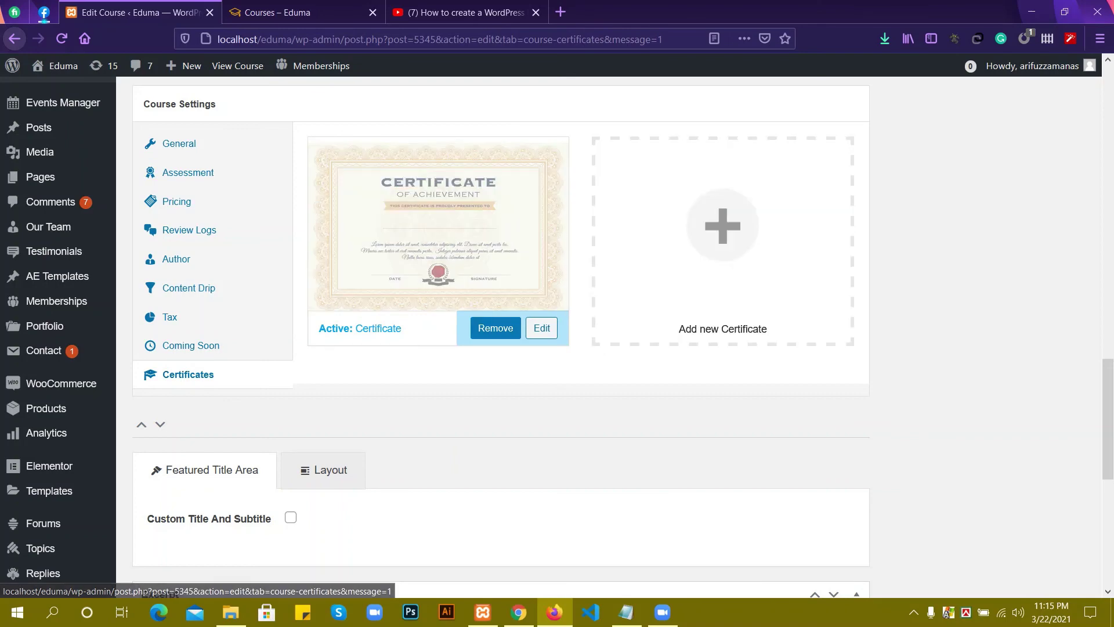
{"action": "scroll", "coordinate": [501, 337], "scroll_direction": "up", "scroll_amount": 15}
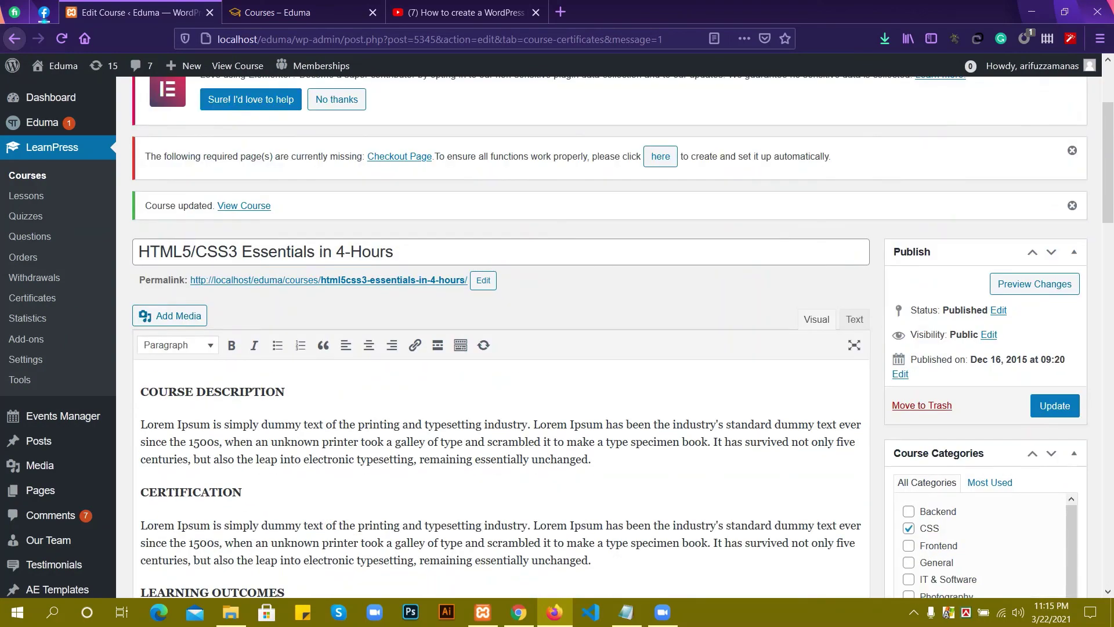
{"action": "left_click", "coordinate": [1054, 405]}
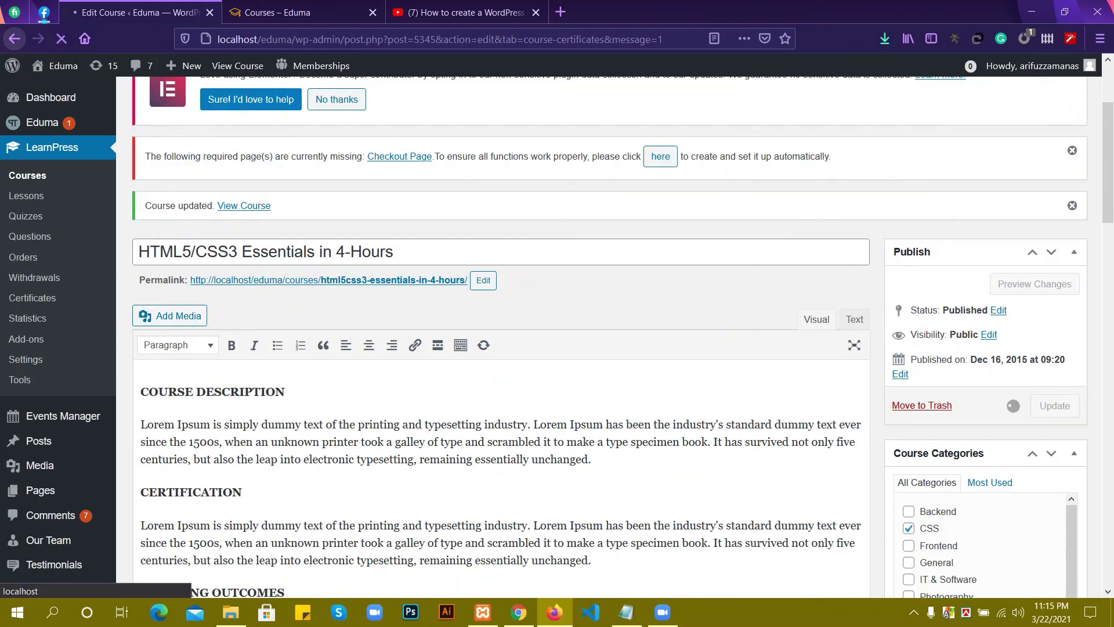
{"action": "scroll", "coordinate": [502, 336], "scroll_direction": "down", "scroll_amount": 15}
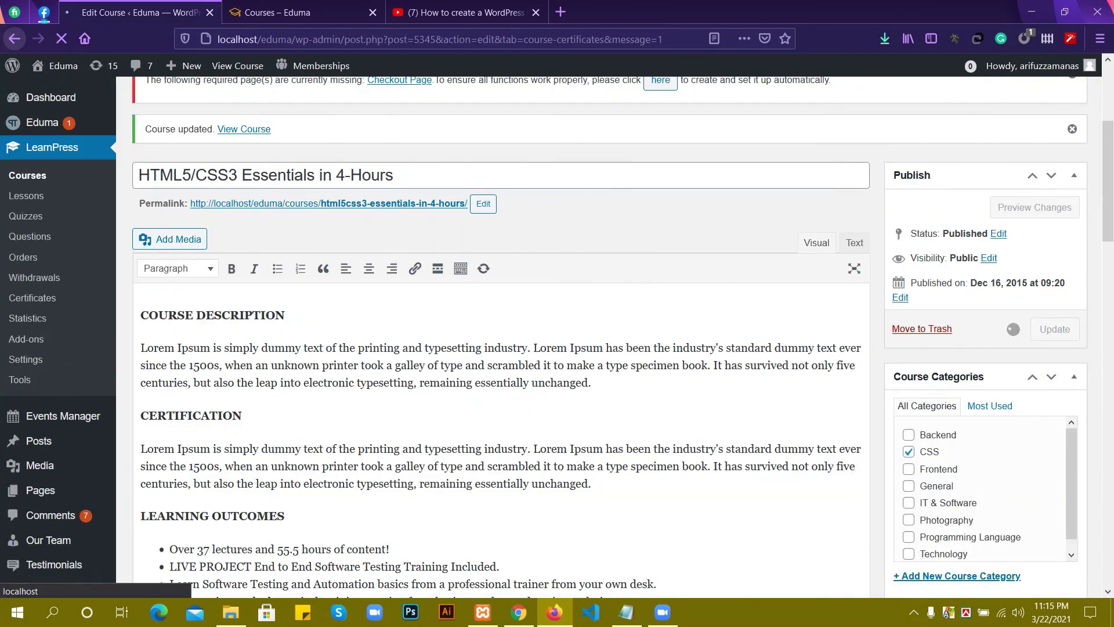
{"action": "mouse_move", "coordinate": [518, 612]}
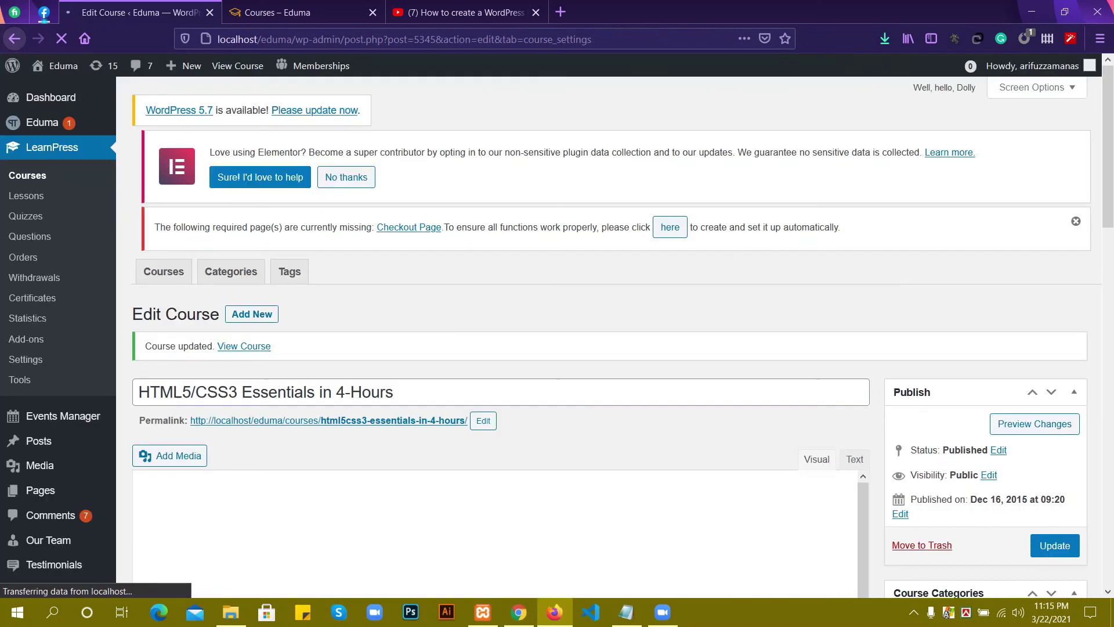
Reload the course page in Chrome and mark lesson 1 and lesson 2 complete.
{"action": "key", "text": "alt+Tab"}
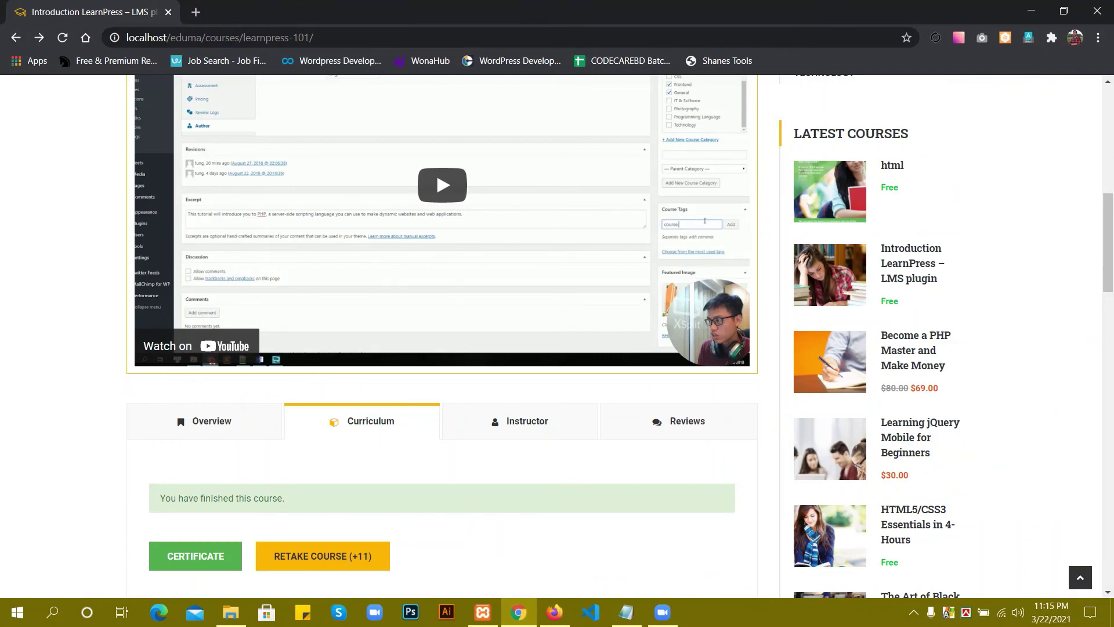
{"action": "scroll", "coordinate": [441, 336], "scroll_direction": "down", "scroll_amount": 3}
{"action": "scroll", "coordinate": [441, 337], "scroll_direction": "down", "scroll_amount": 1}
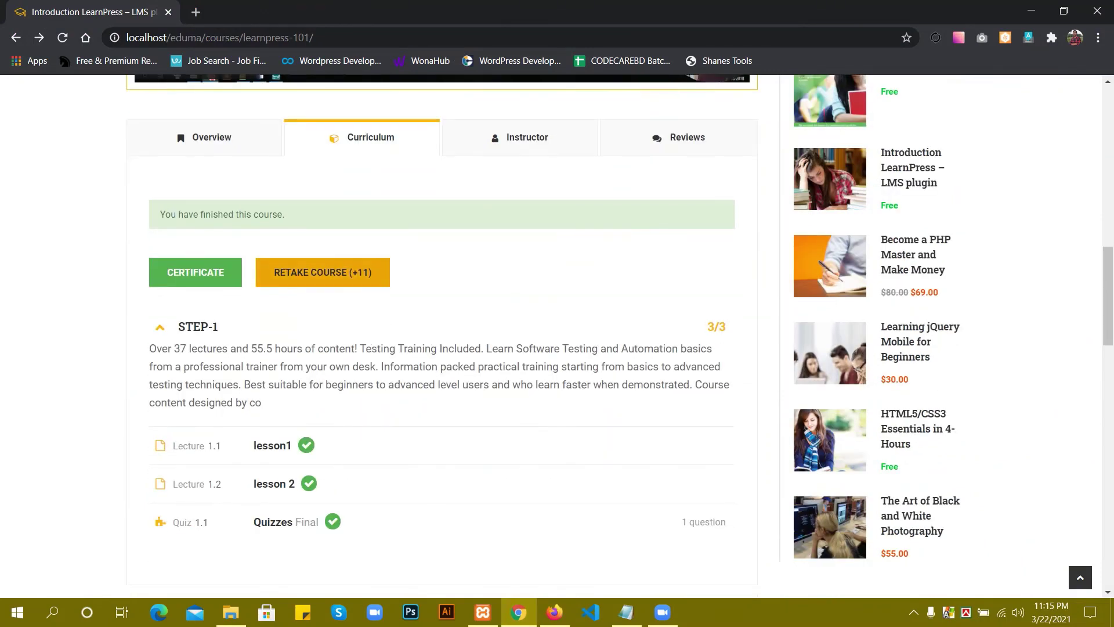
{"action": "key", "text": "F5"}
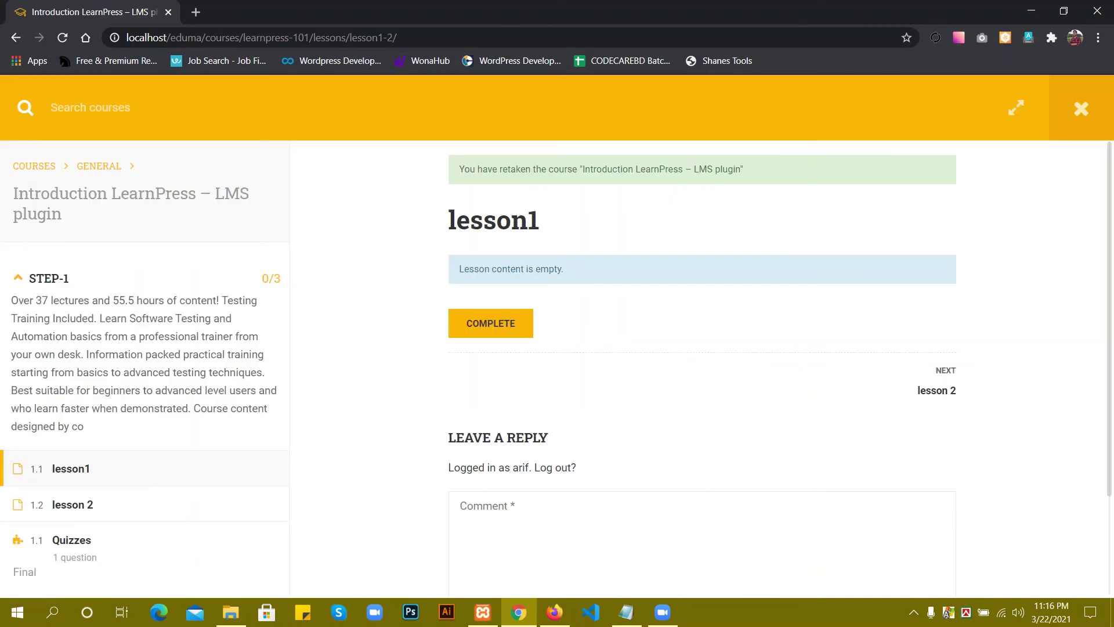
{"action": "left_click", "coordinate": [490, 323]}
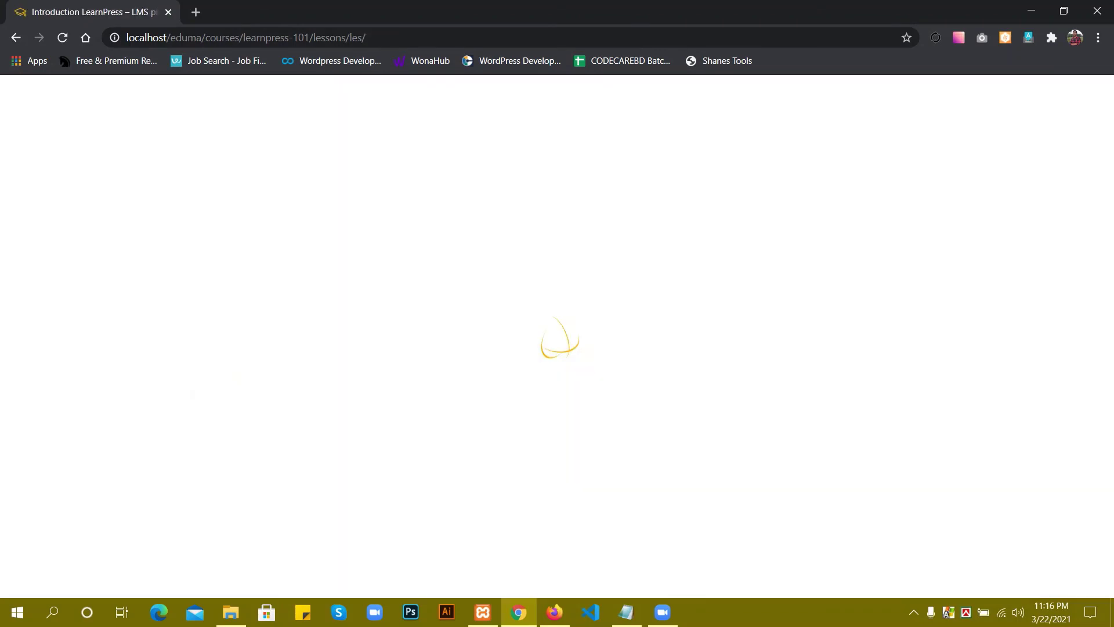
{"action": "left_click", "coordinate": [490, 323]}
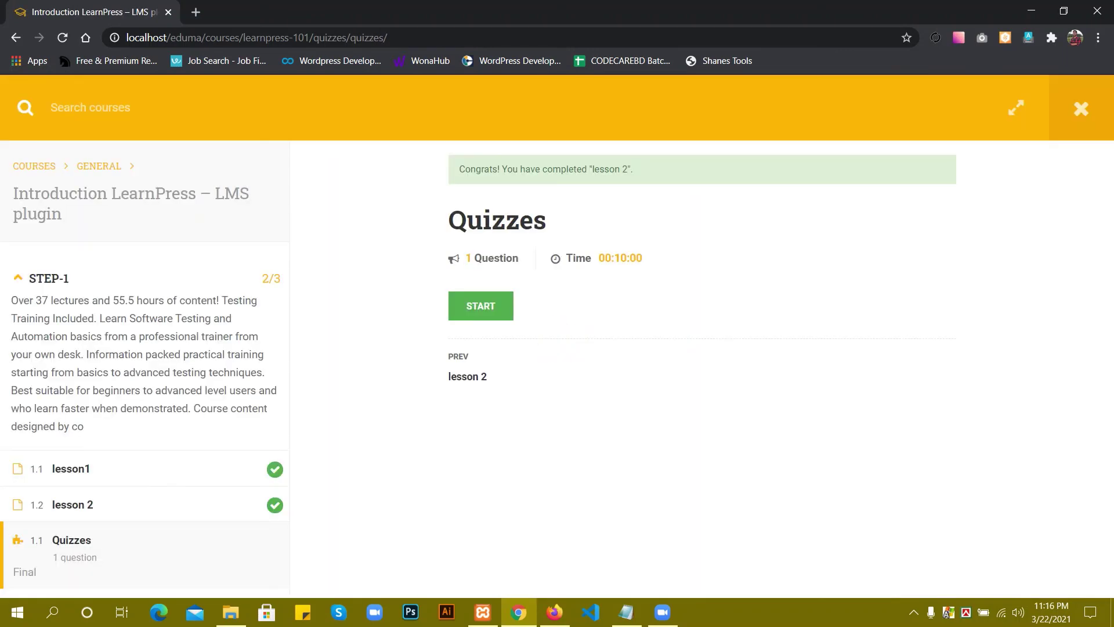
Start the final Quizzes quiz.
{"action": "left_click_drag", "start_coordinate": [547, 220], "coordinate": [448, 219]}
{"action": "left_click", "coordinate": [572, 339]}
{"action": "left_click", "coordinate": [481, 305]}
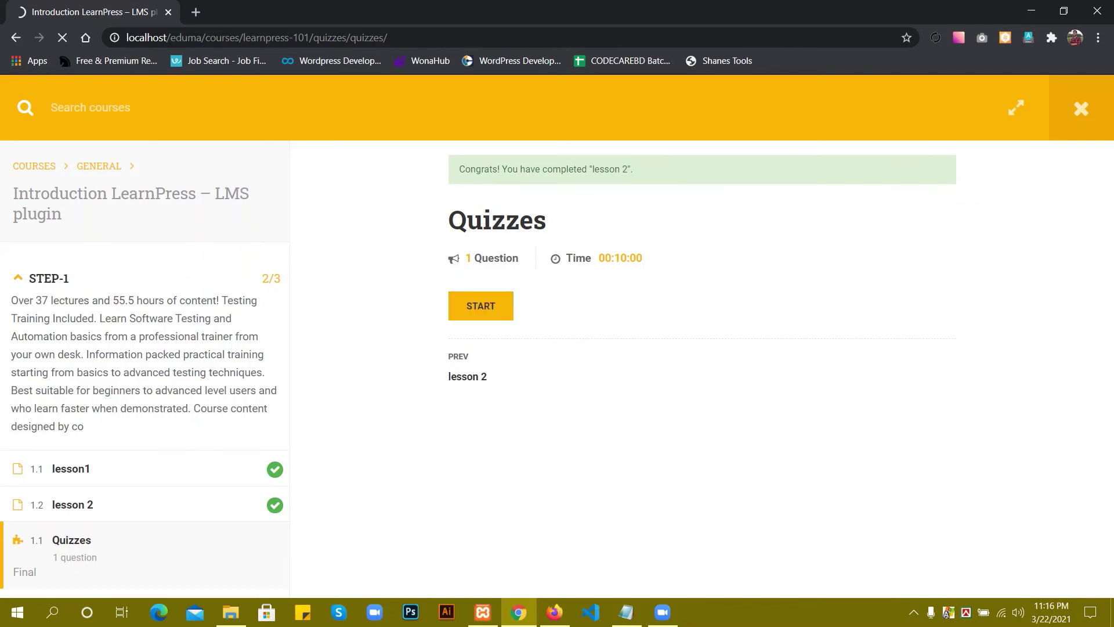
{"action": "left_click_drag", "start_coordinate": [599, 258], "coordinate": [642, 259]}
{"action": "left_click", "coordinate": [643, 258]}
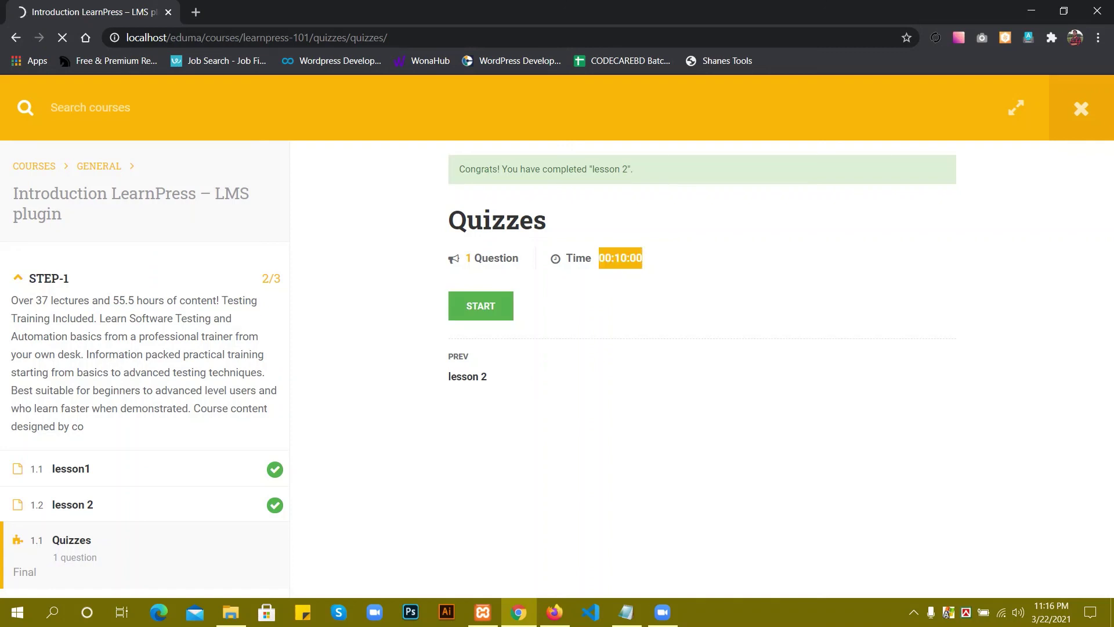
{"action": "left_click", "coordinate": [642, 258]}
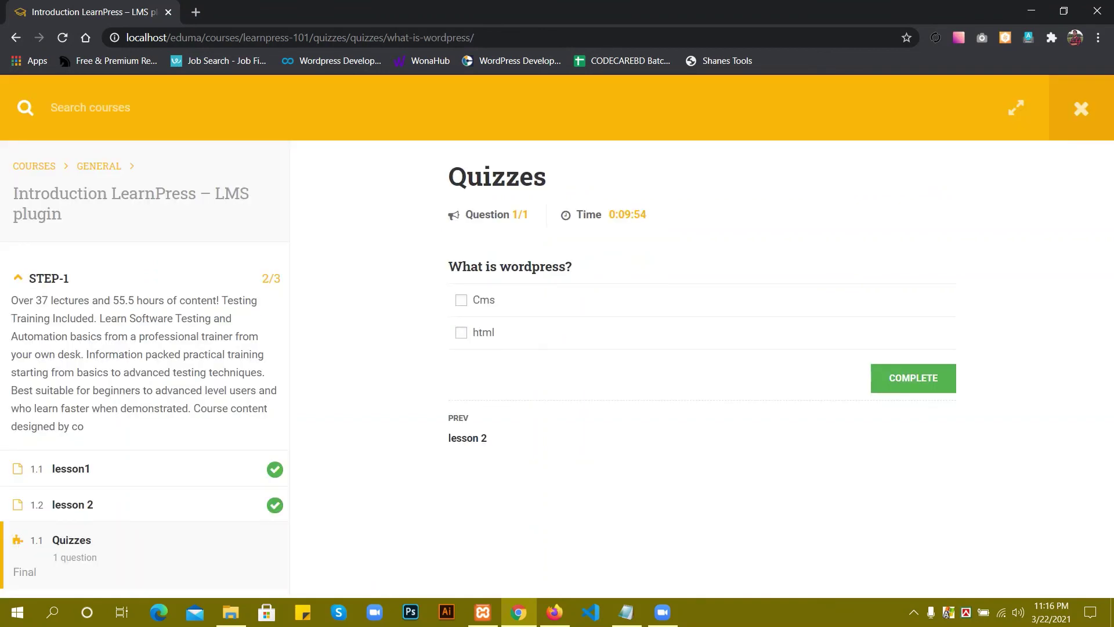
Answer Cms, submit the quiz for a 100% pass, and finish the course.
{"action": "left_click", "coordinate": [461, 300]}
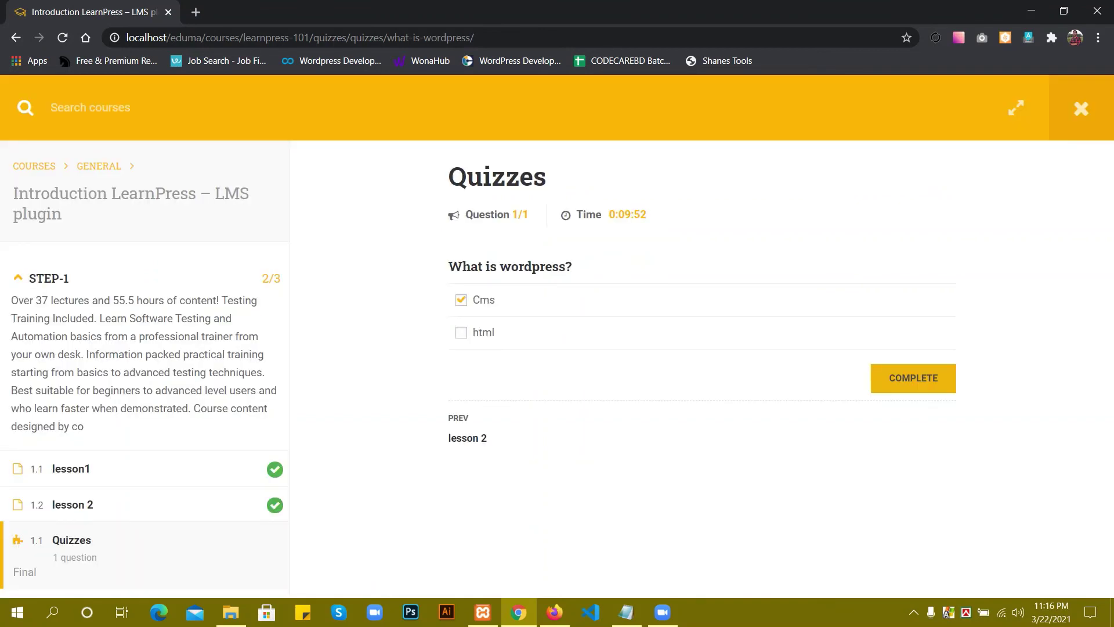
{"action": "left_click", "coordinate": [914, 378]}
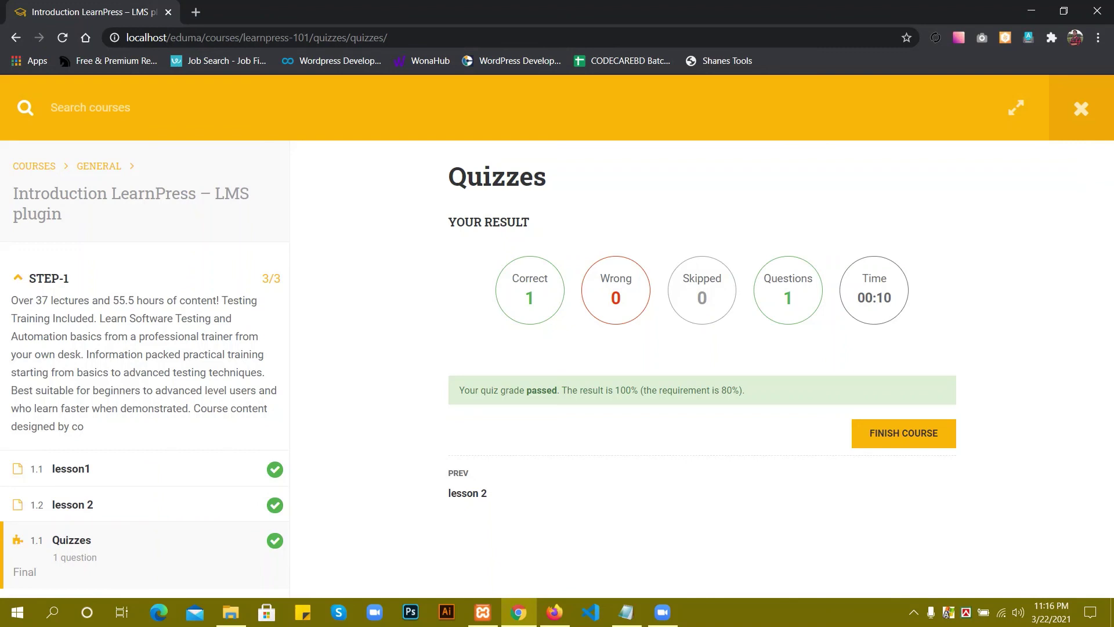
{"action": "key", "text": "super+c"}
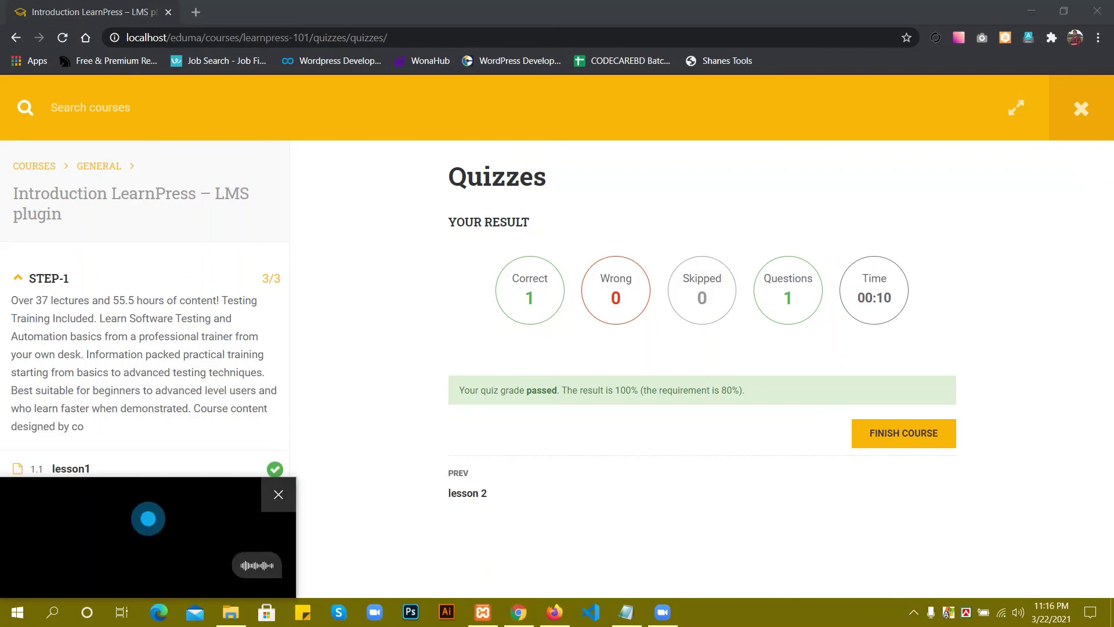
{"action": "key", "text": "Escape"}
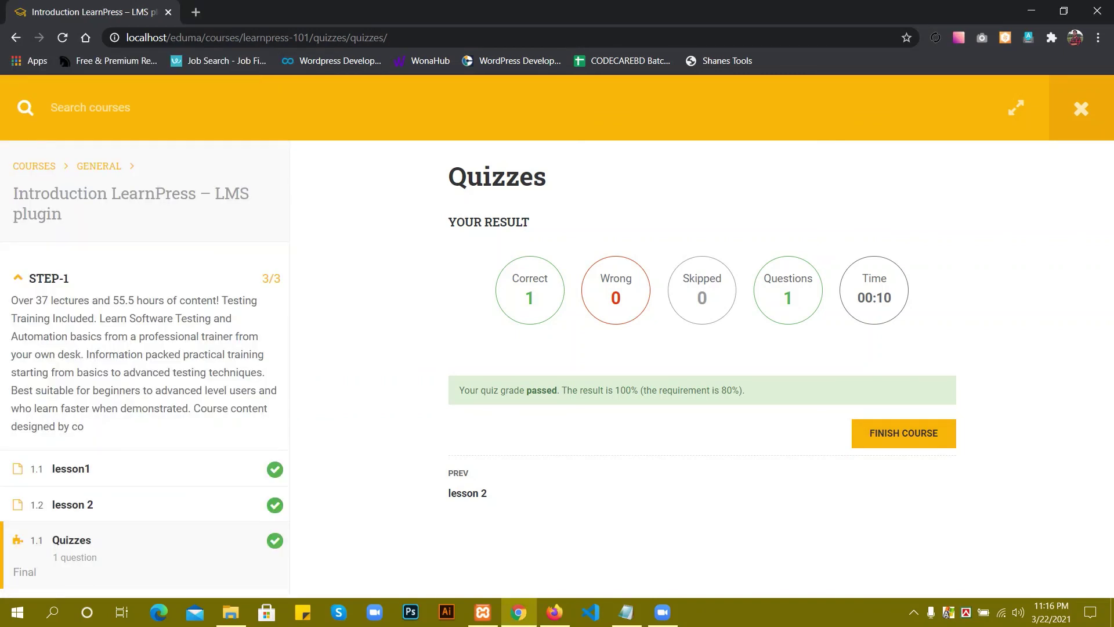
{"action": "left_click", "coordinate": [904, 433]}
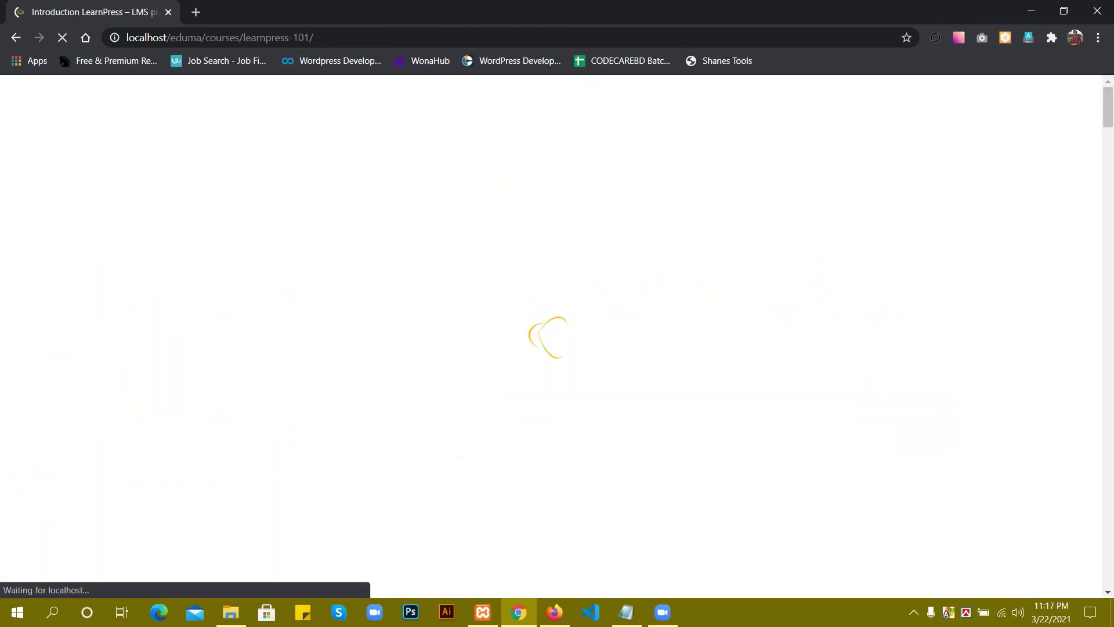
View the Certificate of Achievement for 'Introduction LearnPress – LMS plugin', dated 22/03/2021.
{"action": "scroll", "coordinate": [557, 336], "scroll_direction": "down", "scroll_amount": 11}
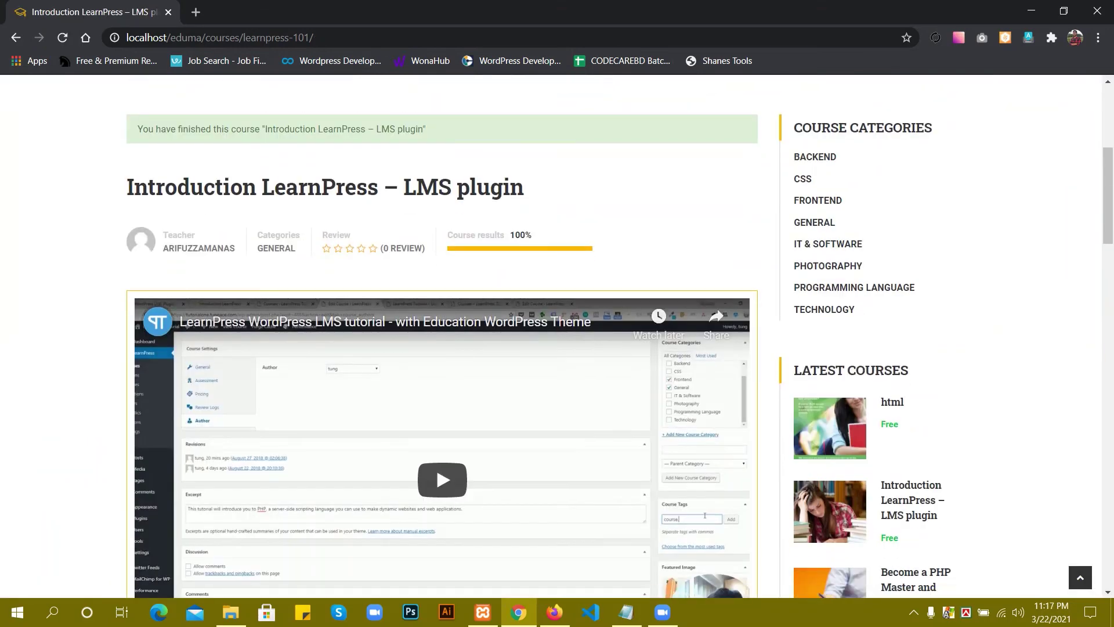
{"action": "scroll", "coordinate": [441, 337], "scroll_direction": "down", "scroll_amount": 2}
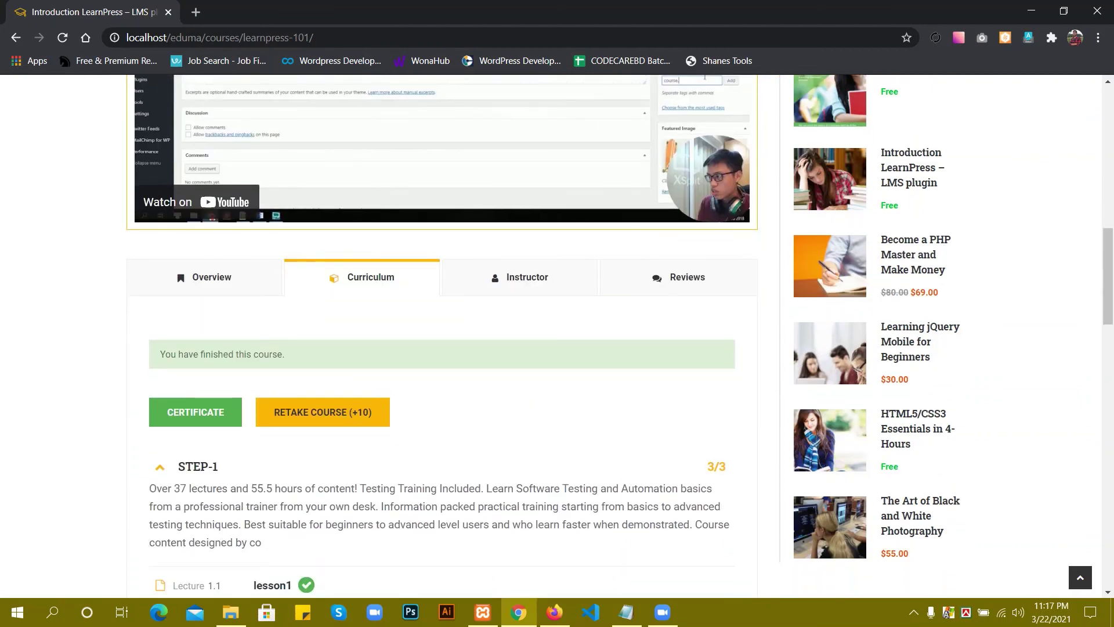
{"action": "key", "text": "F5"}
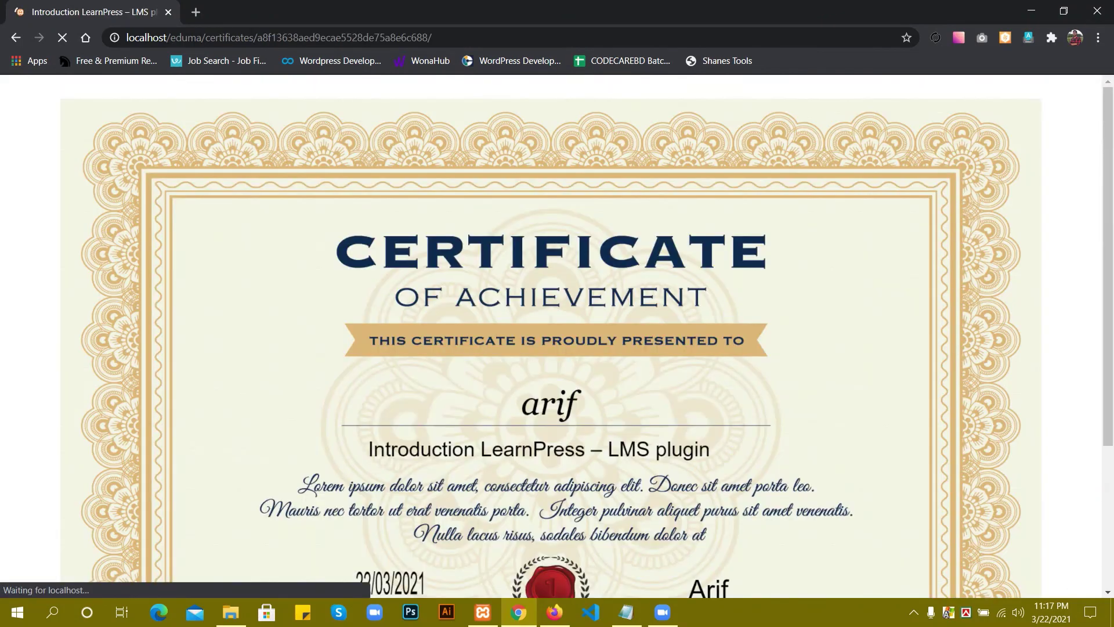
{"action": "scroll", "coordinate": [551, 336], "scroll_direction": "down", "scroll_amount": 1}
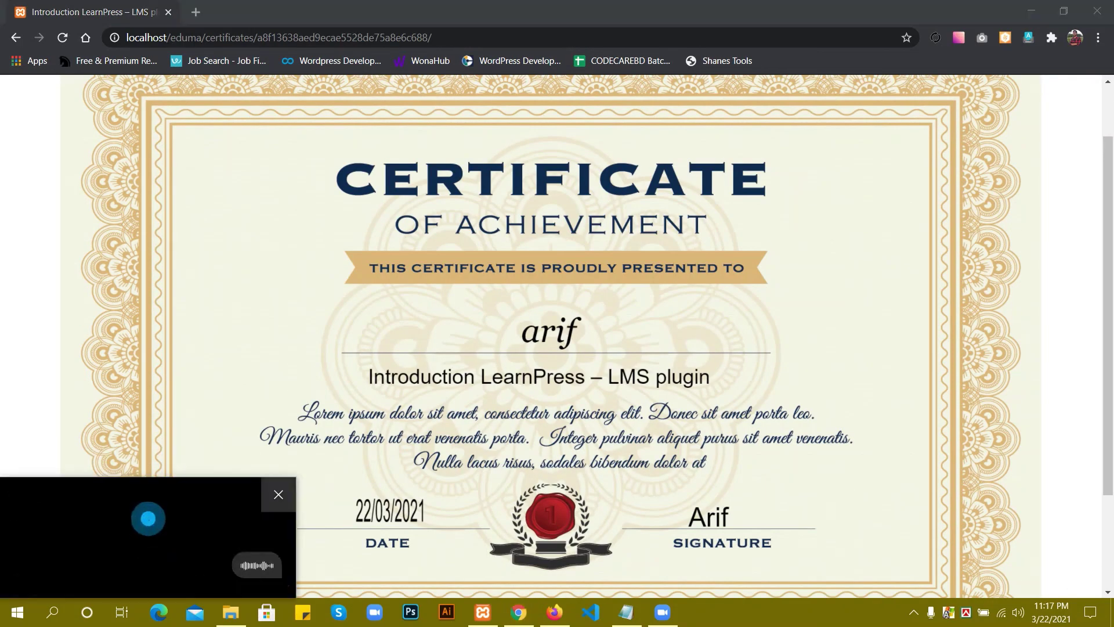
{"action": "left_click", "coordinate": [278, 494]}
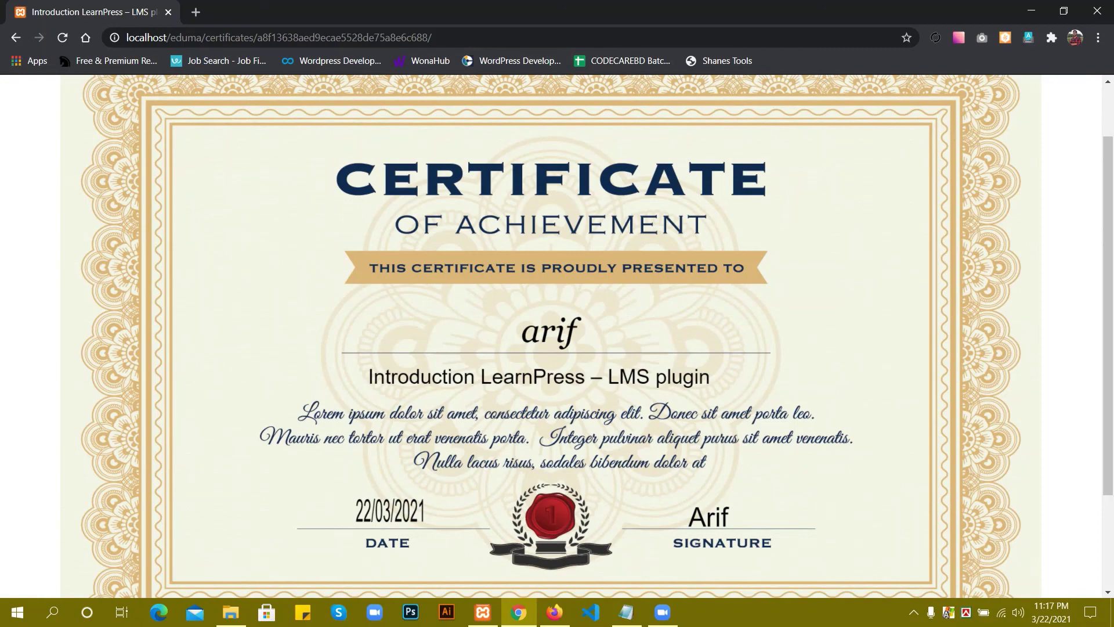
{"action": "scroll", "coordinate": [551, 335], "scroll_direction": "down", "scroll_amount": 3}
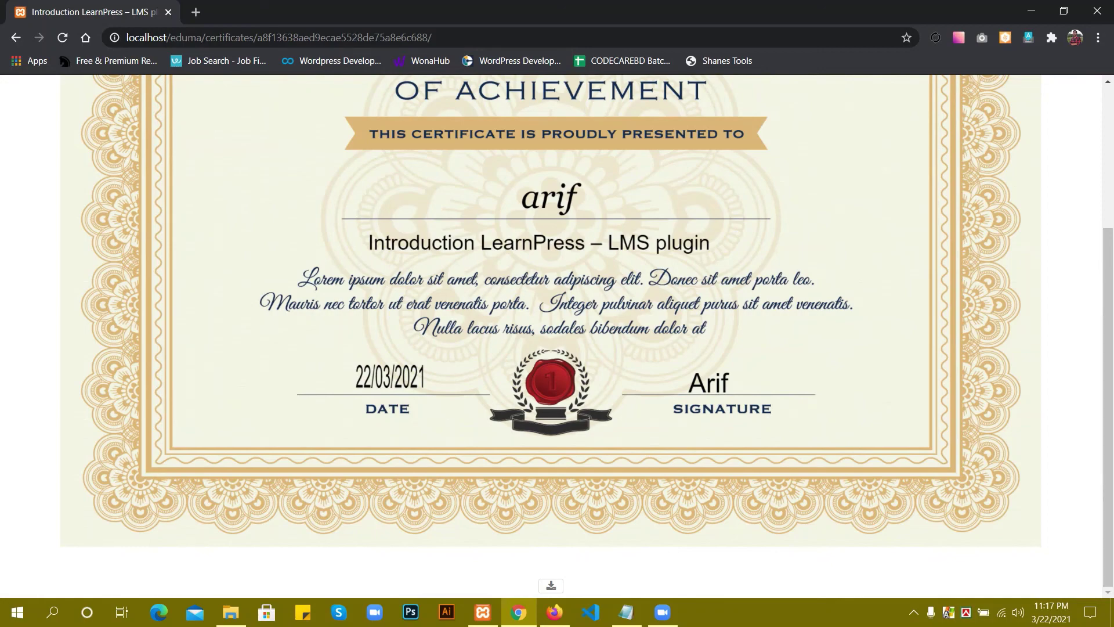
{"action": "scroll", "coordinate": [551, 337], "scroll_direction": "up", "scroll_amount": 5}
{"action": "scroll", "coordinate": [551, 337], "scroll_direction": "down", "scroll_amount": 5}
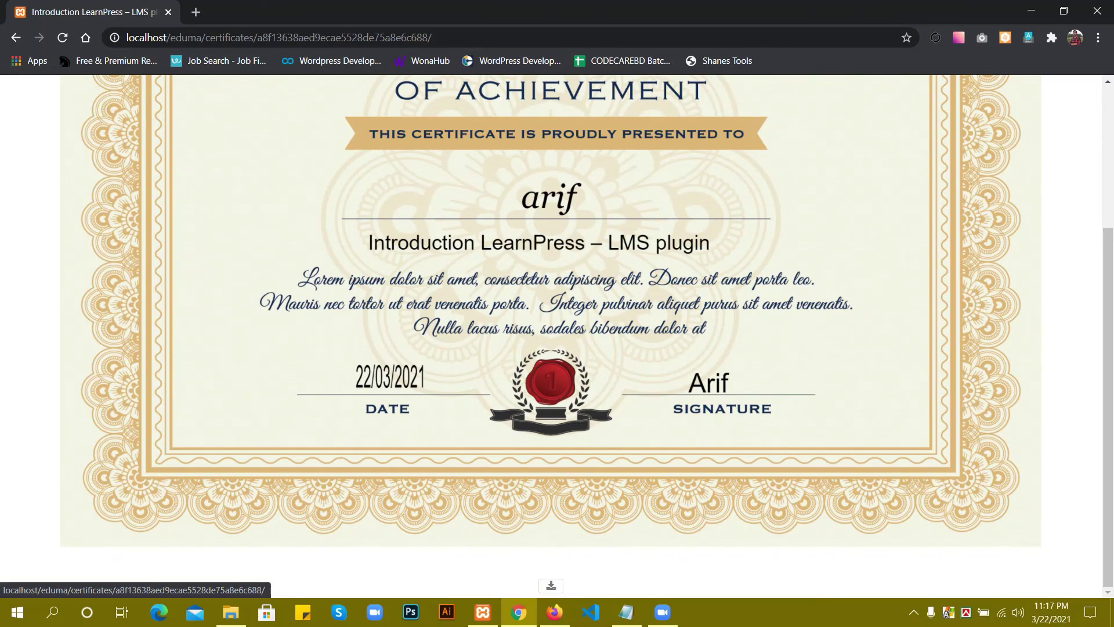
Download the certificate as certificate.jpg to Downloads and check it in Photos.
{"action": "left_click", "coordinate": [551, 585]}
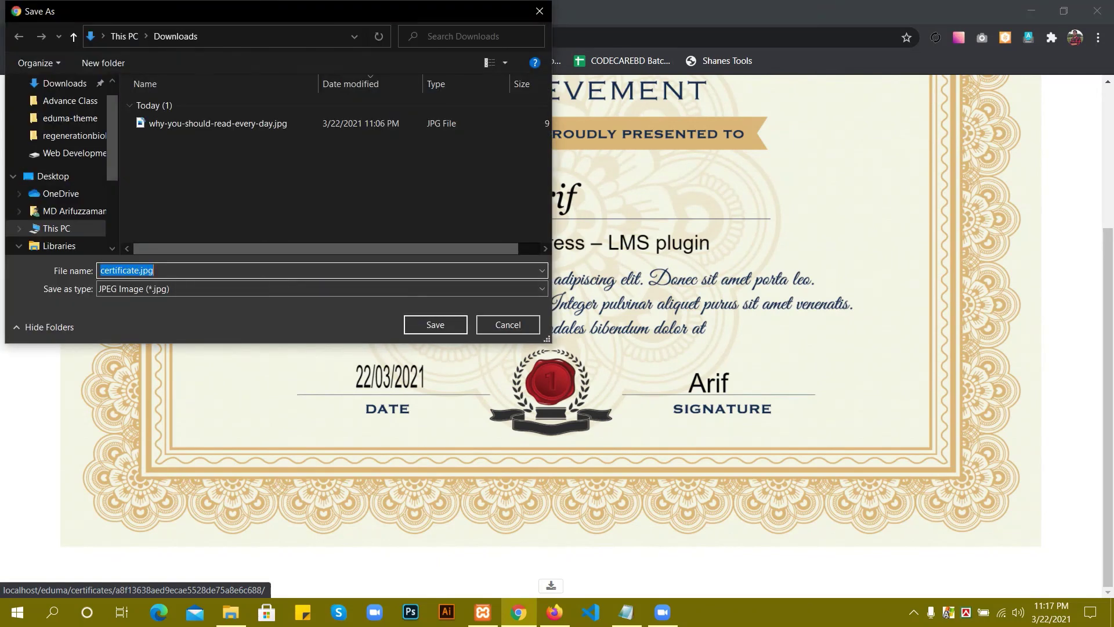
{"action": "key", "text": "Return"}
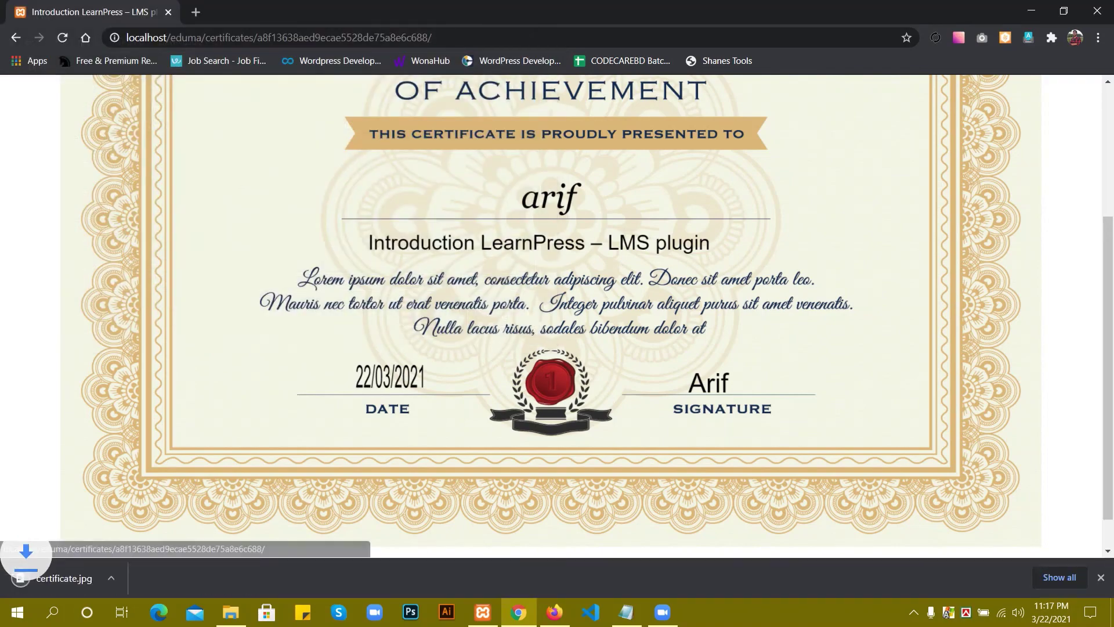
{"action": "left_click", "coordinate": [86, 578]}
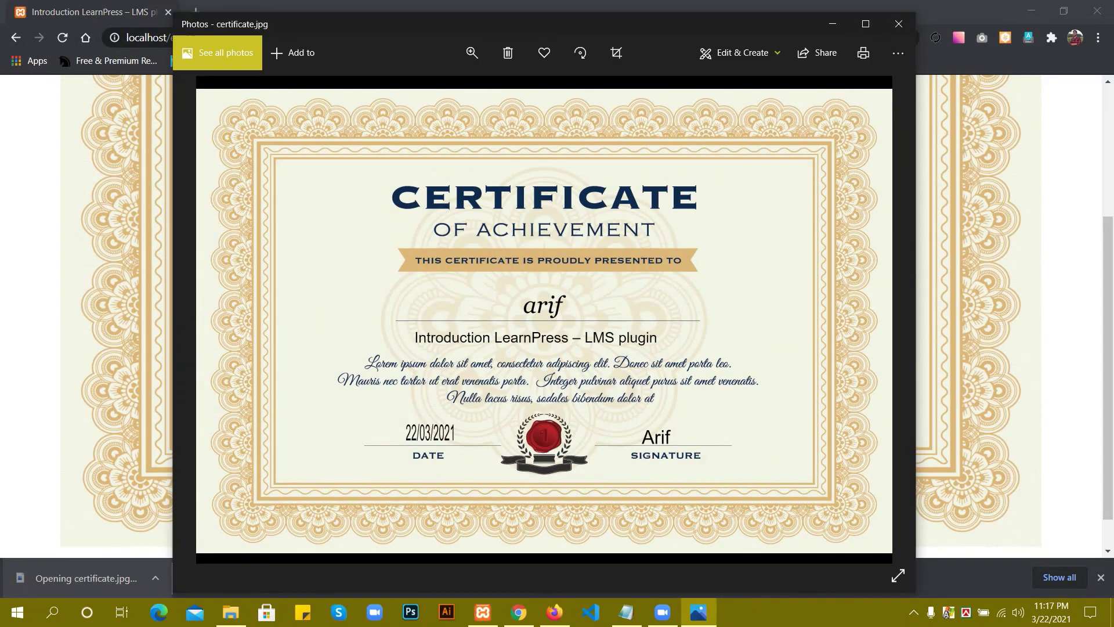
{"action": "left_click", "coordinate": [899, 24]}
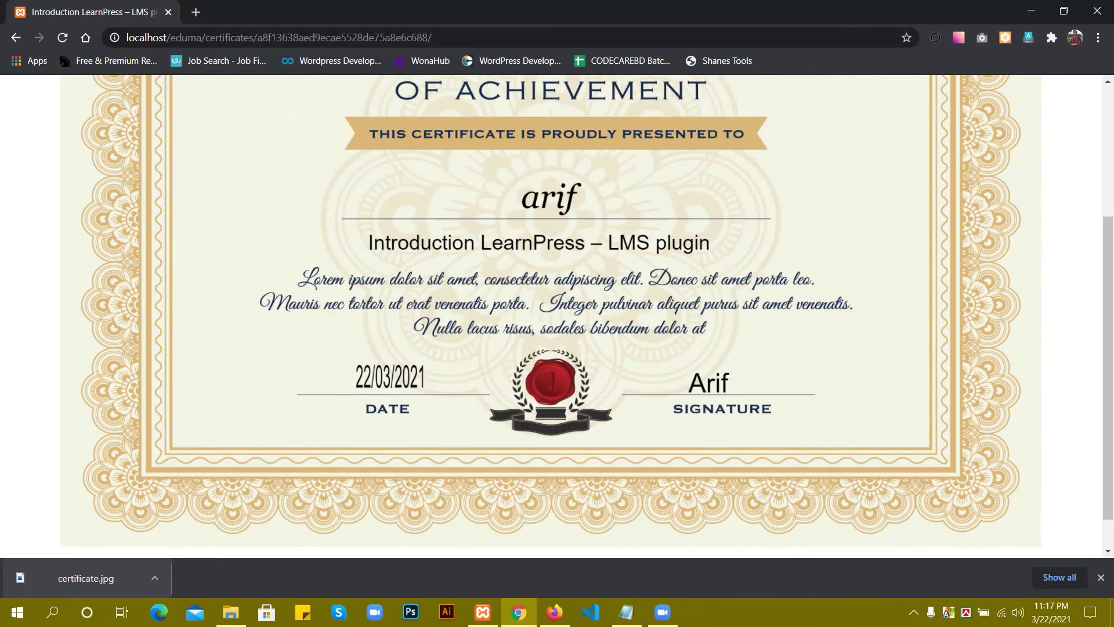